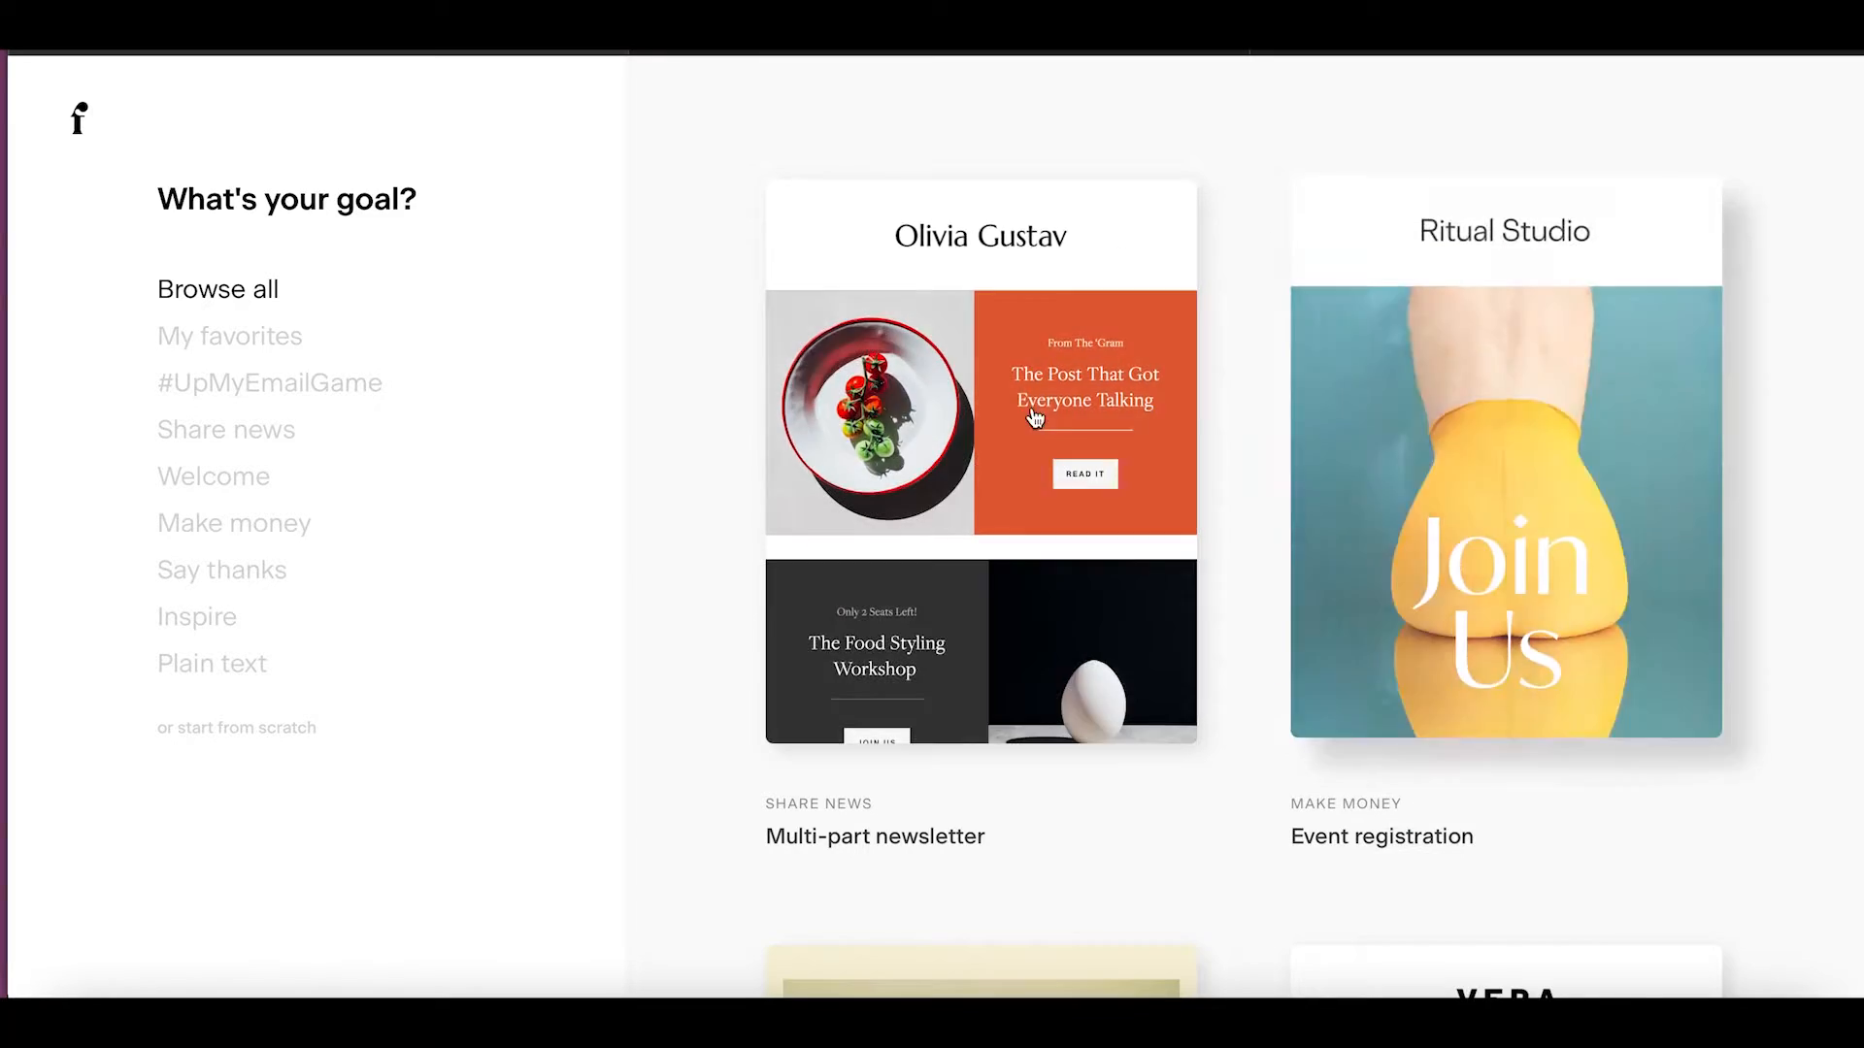
Look through the full gallery of email templates.
scroll(1100, 452, down, 2)
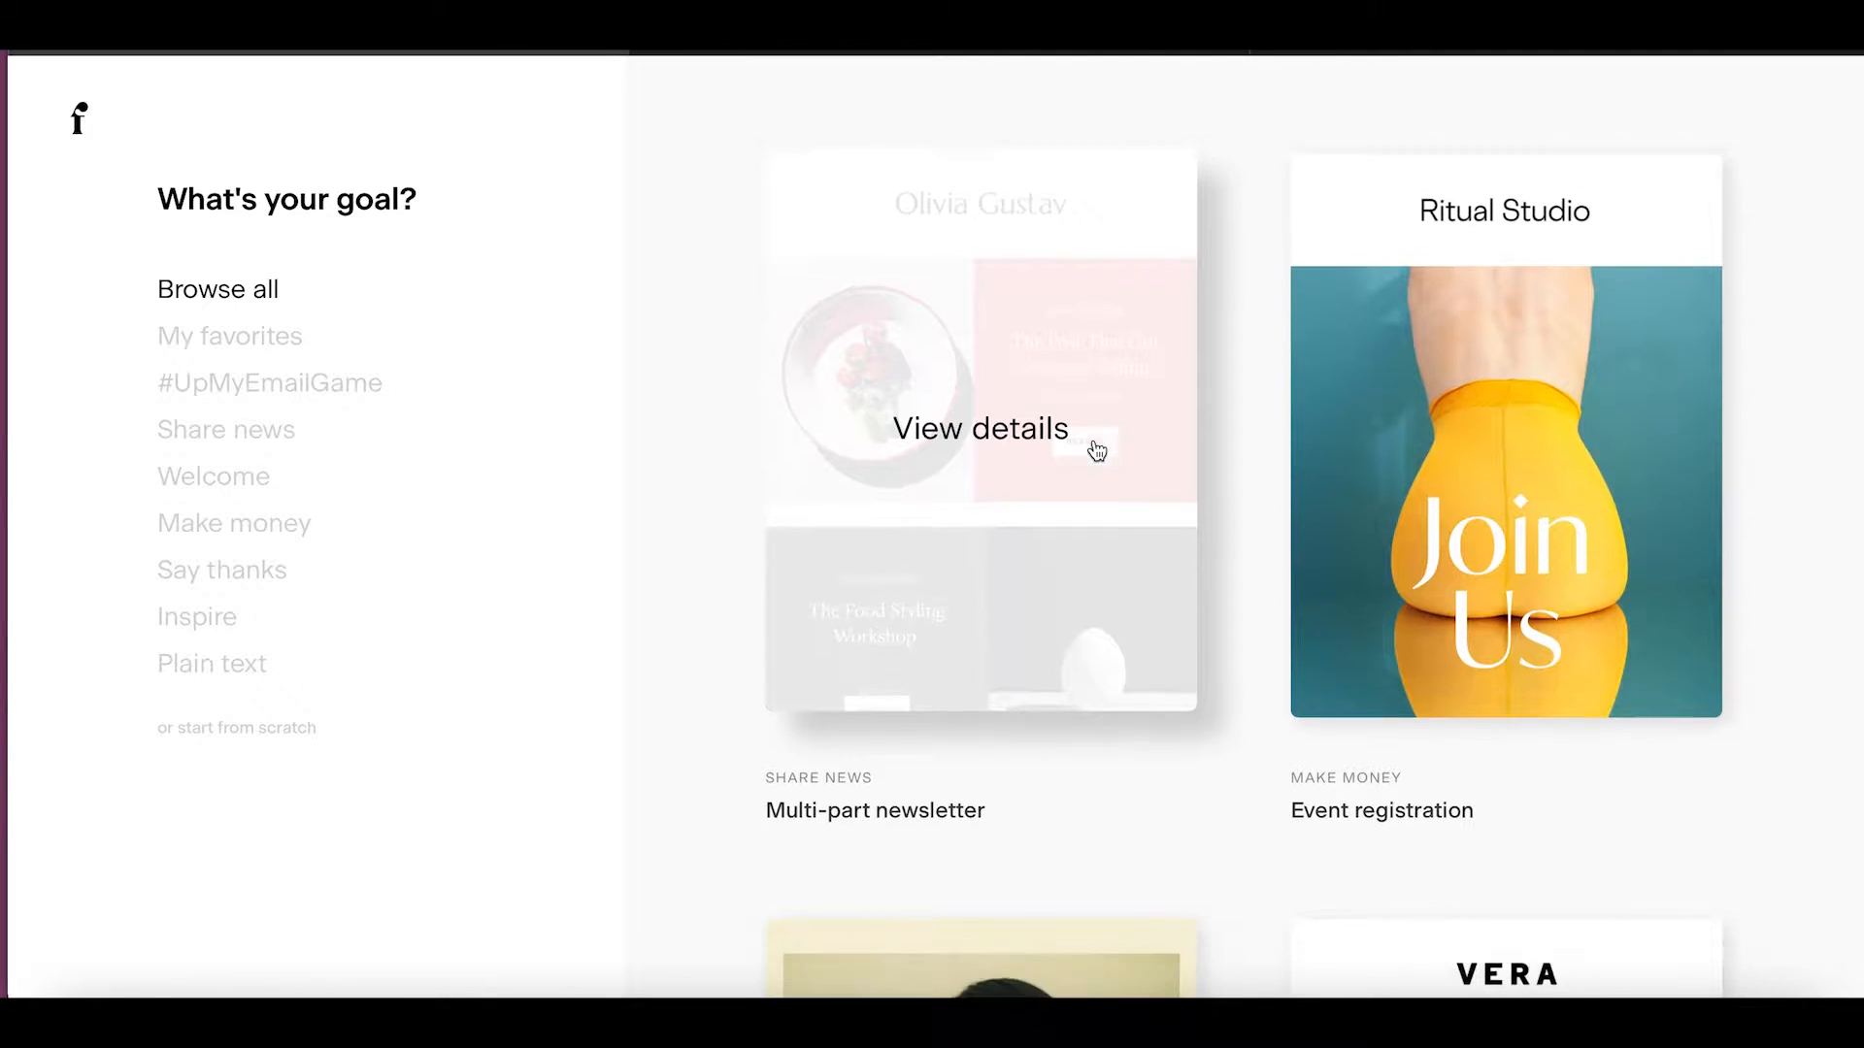
scroll(1097, 450, down, 7)
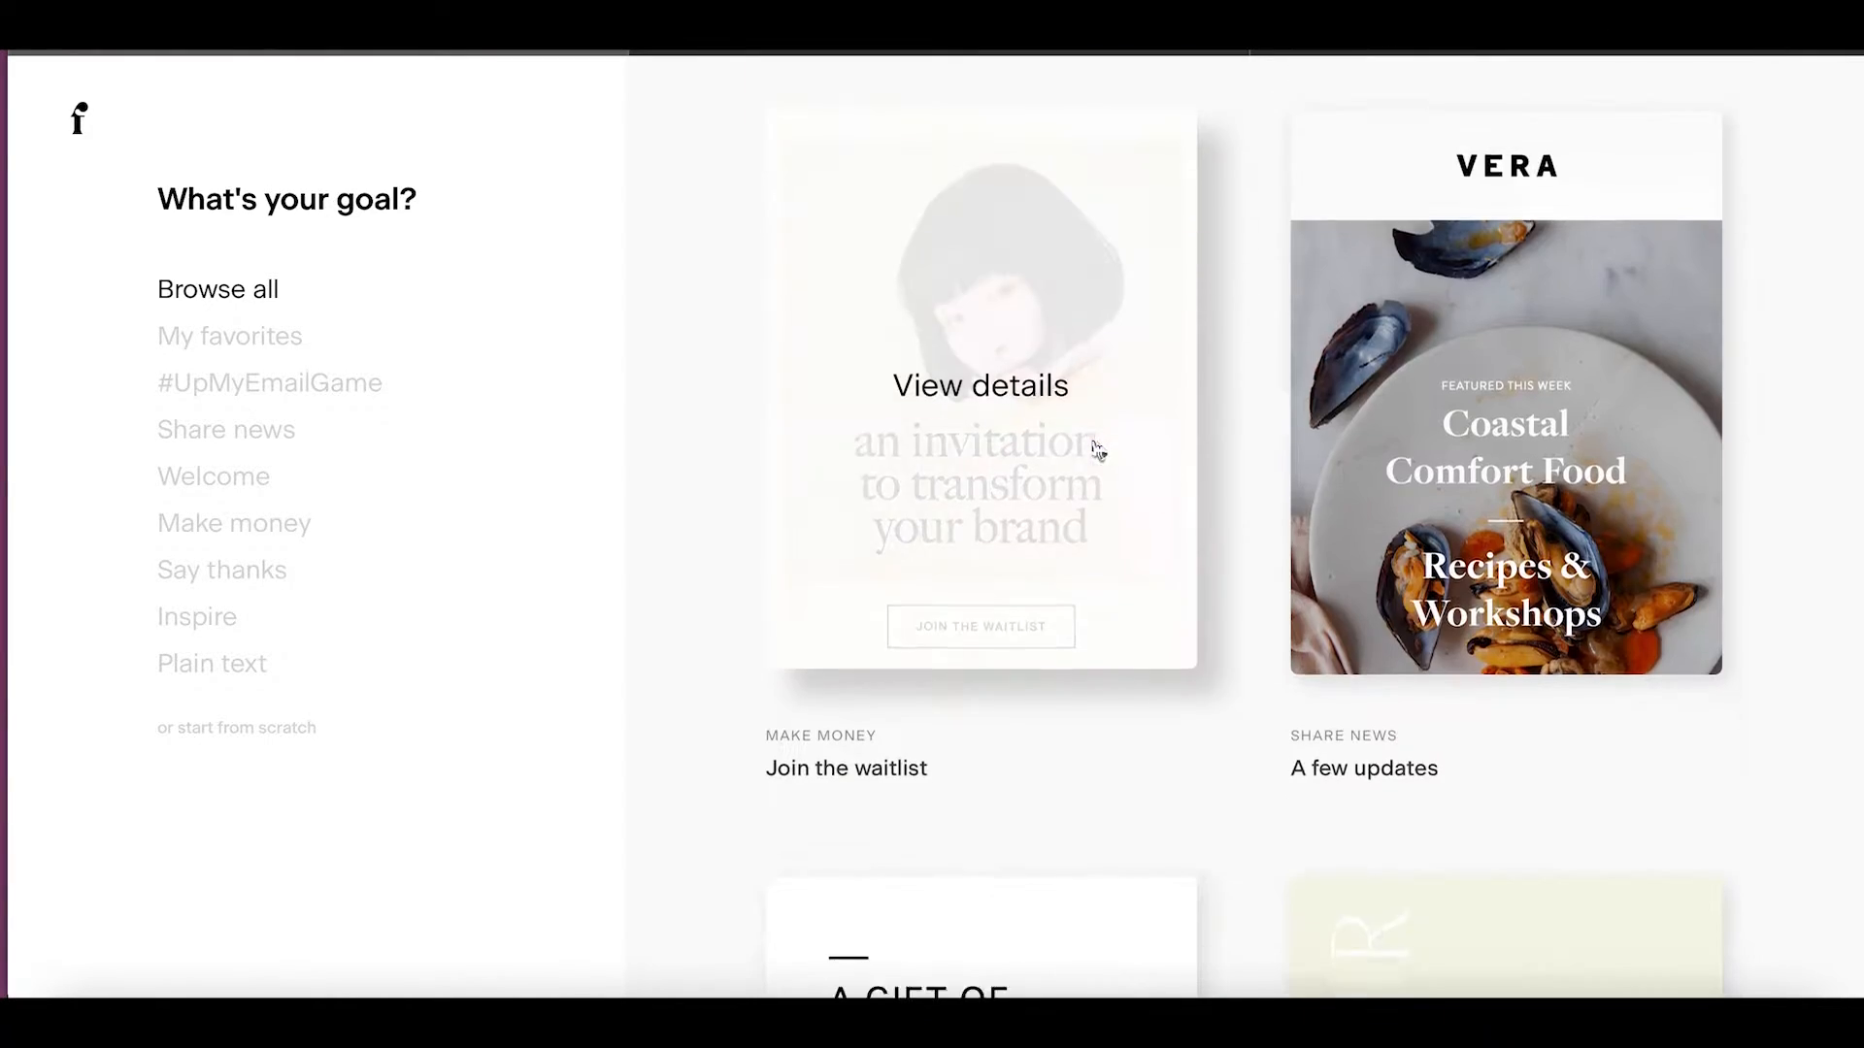
scroll(1098, 448, down, 7)
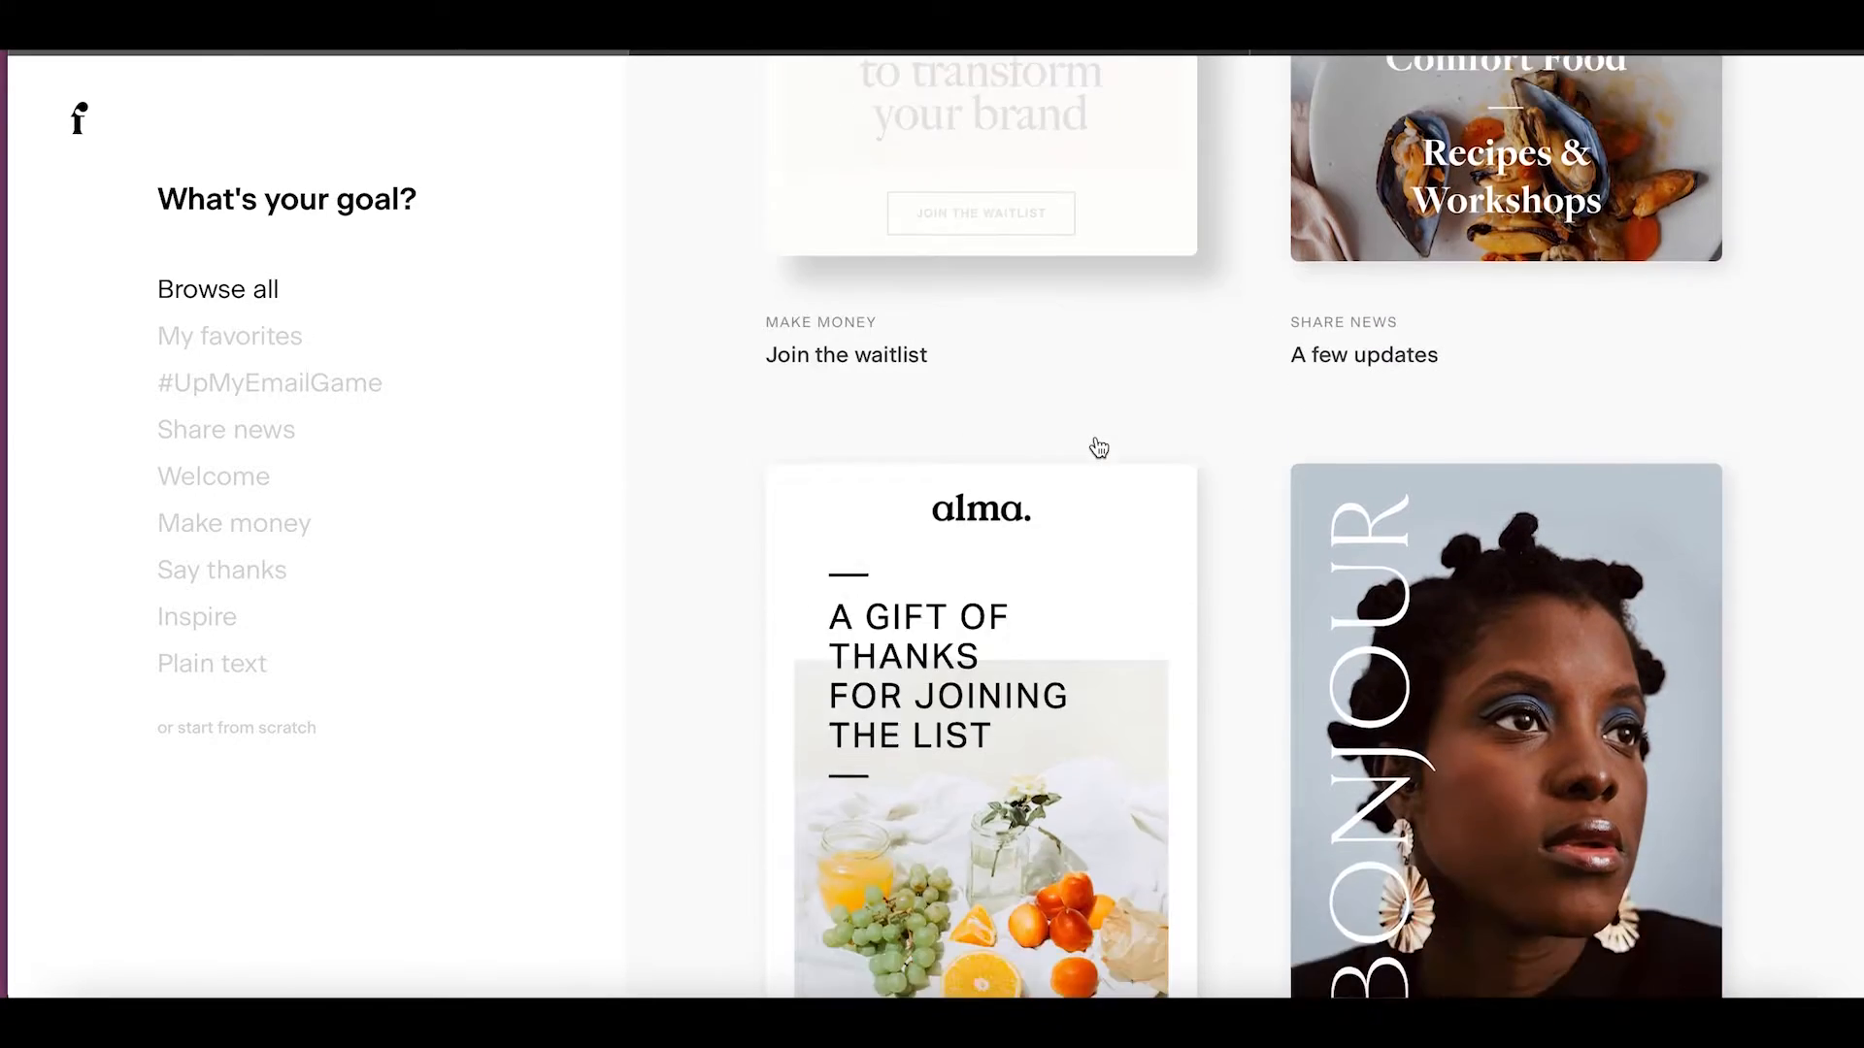
scroll(1098, 446, down, 5)
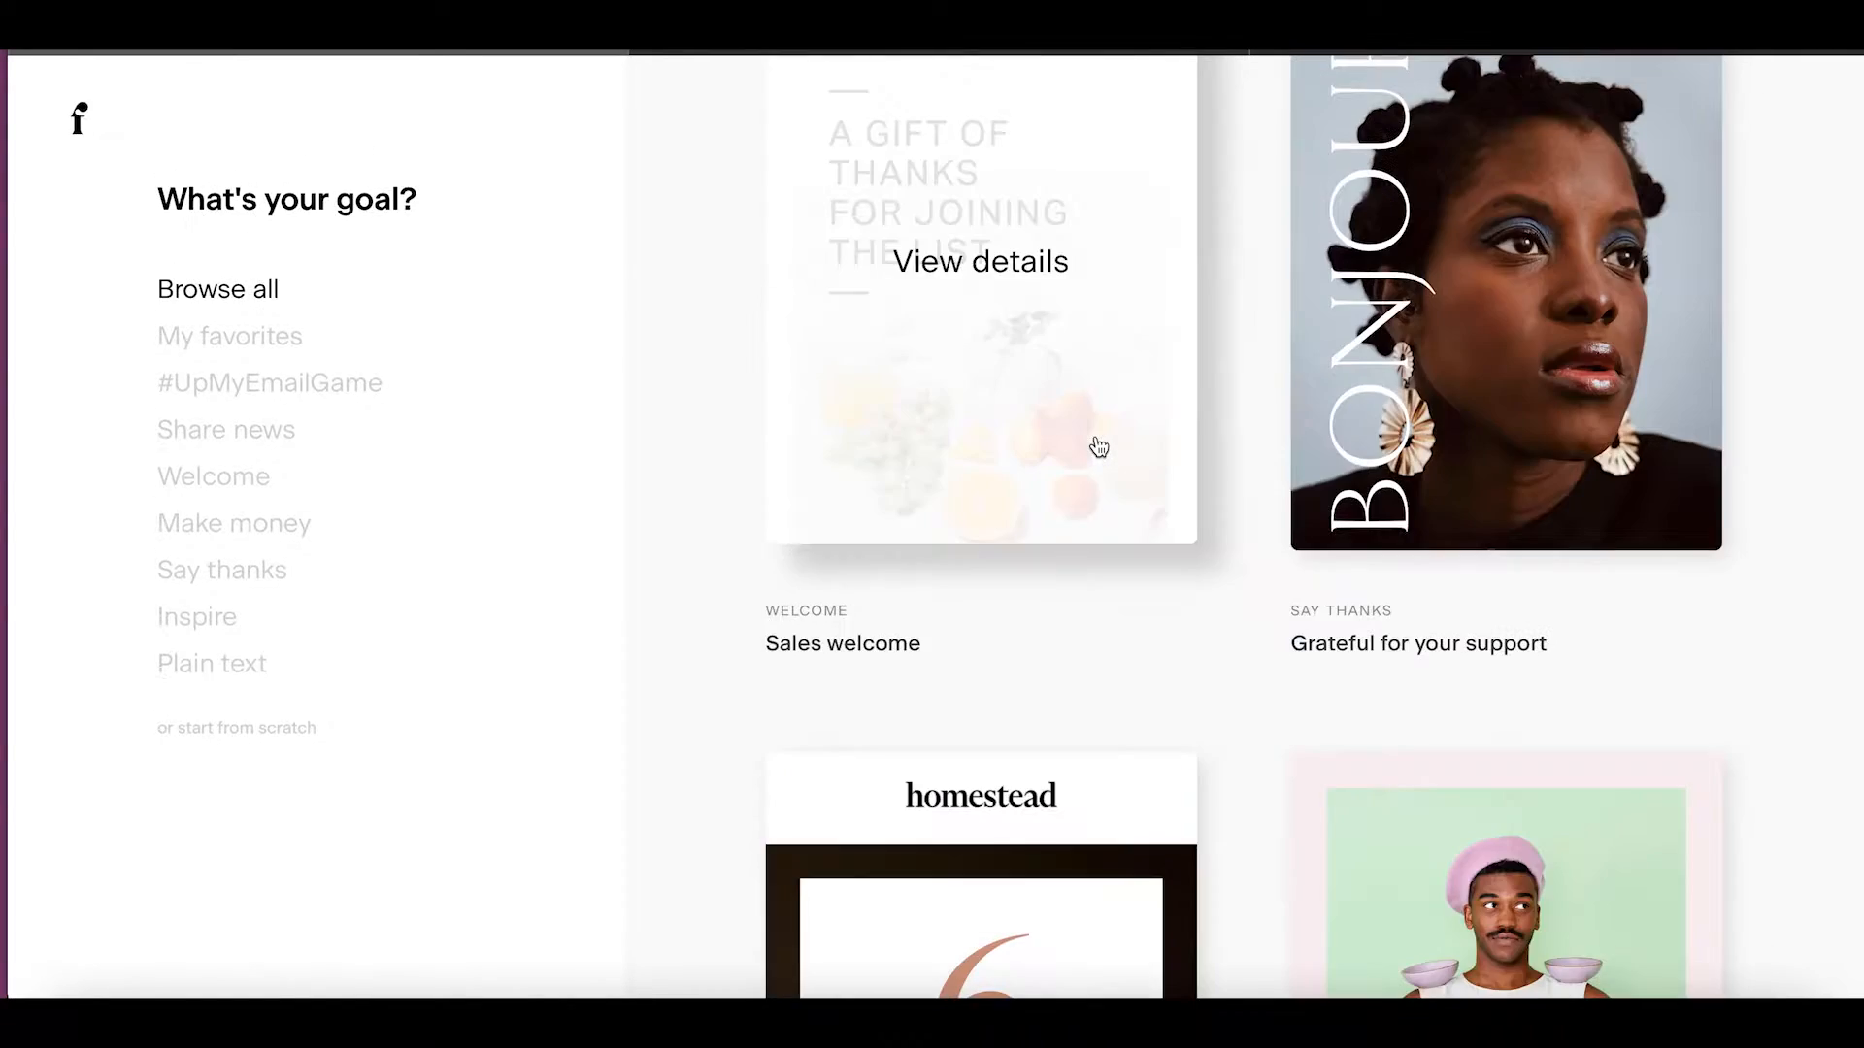
scroll(1097, 446, down, 7)
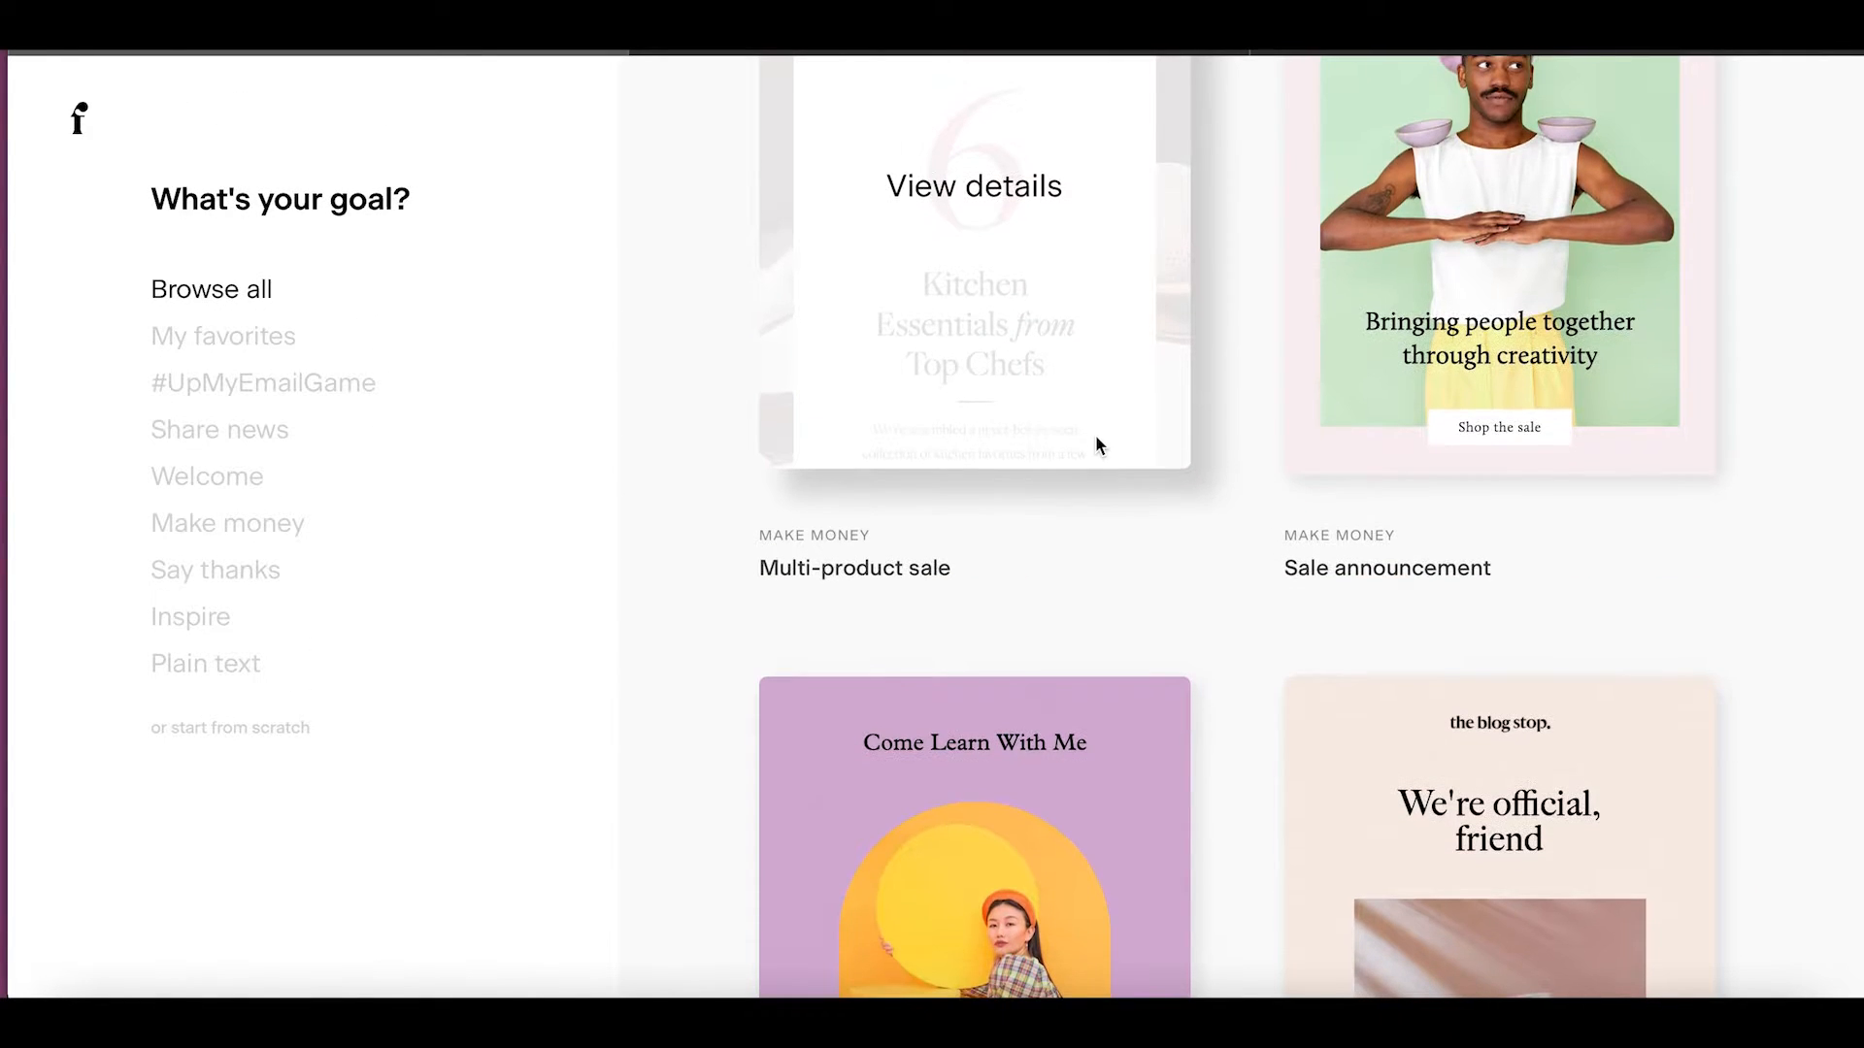
Filter the templates to the Share news category and view the details of the Multi-part newsletter template.
click(291, 383)
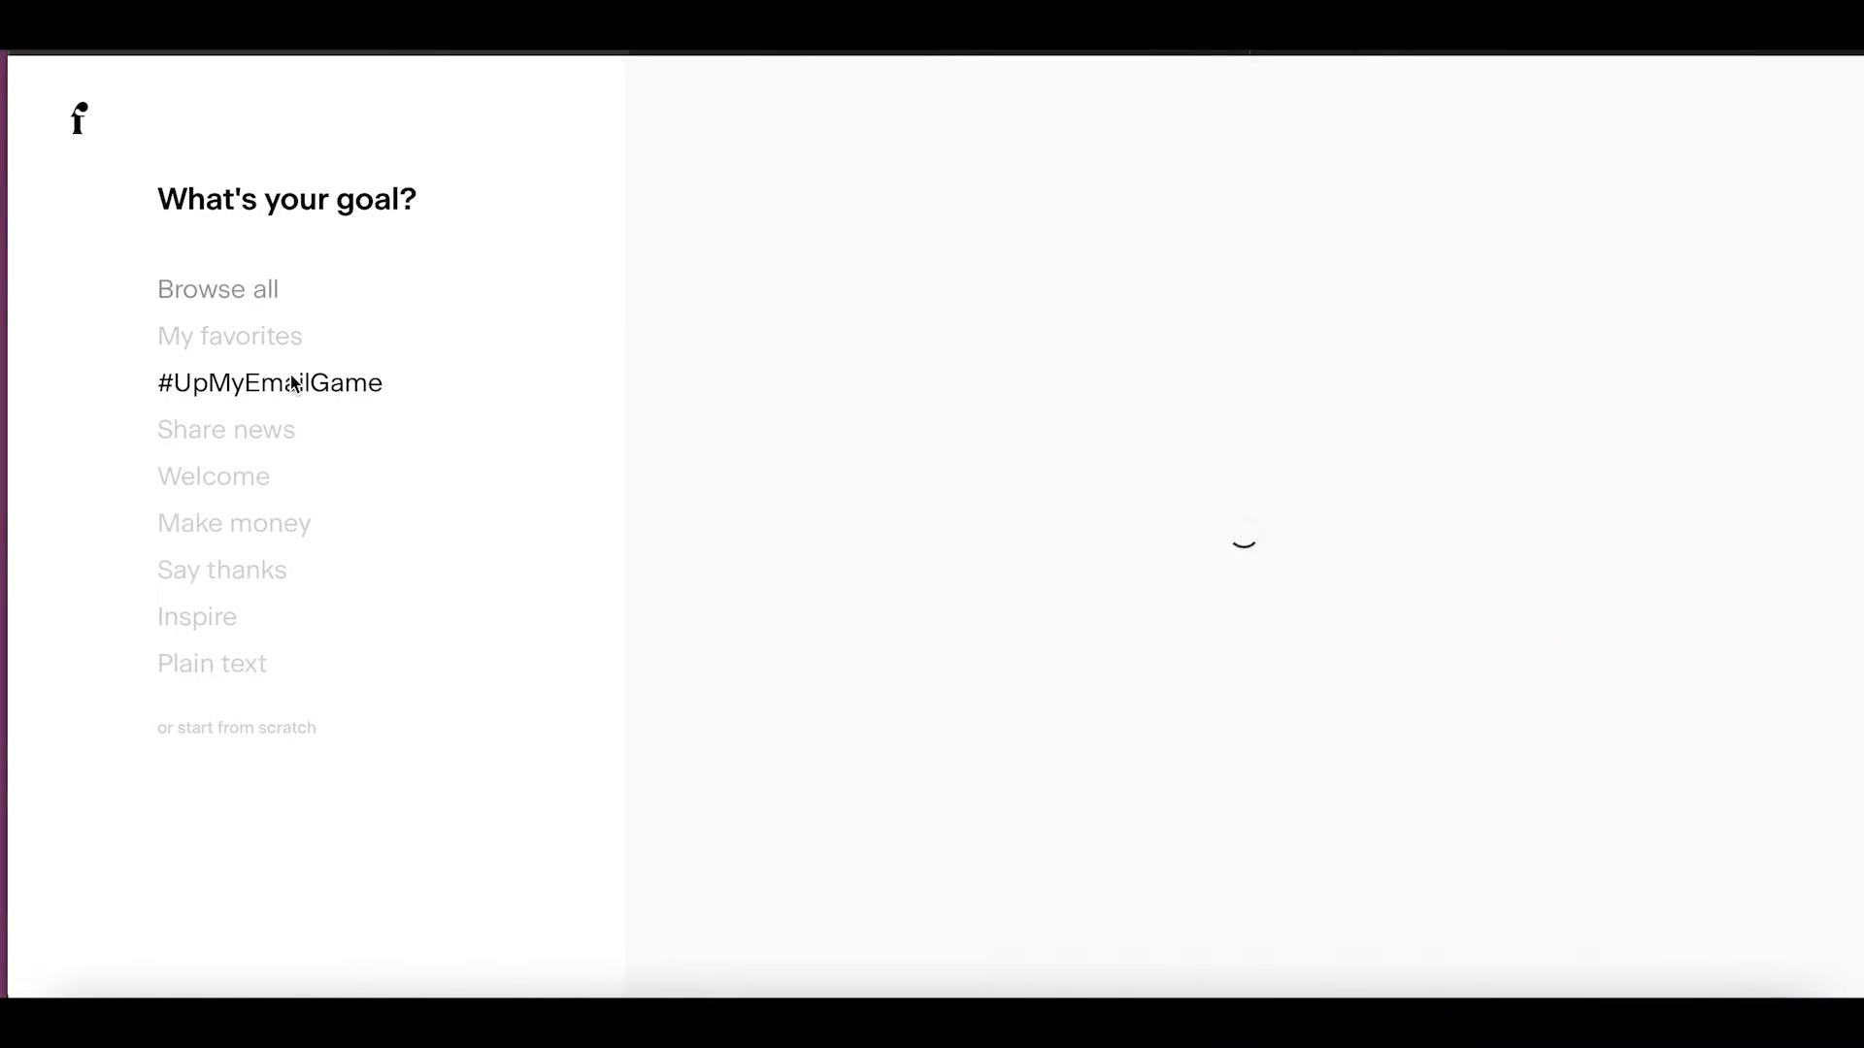
click(266, 430)
scroll(1033, 570, down, 5)
scroll(1035, 570, down, 5)
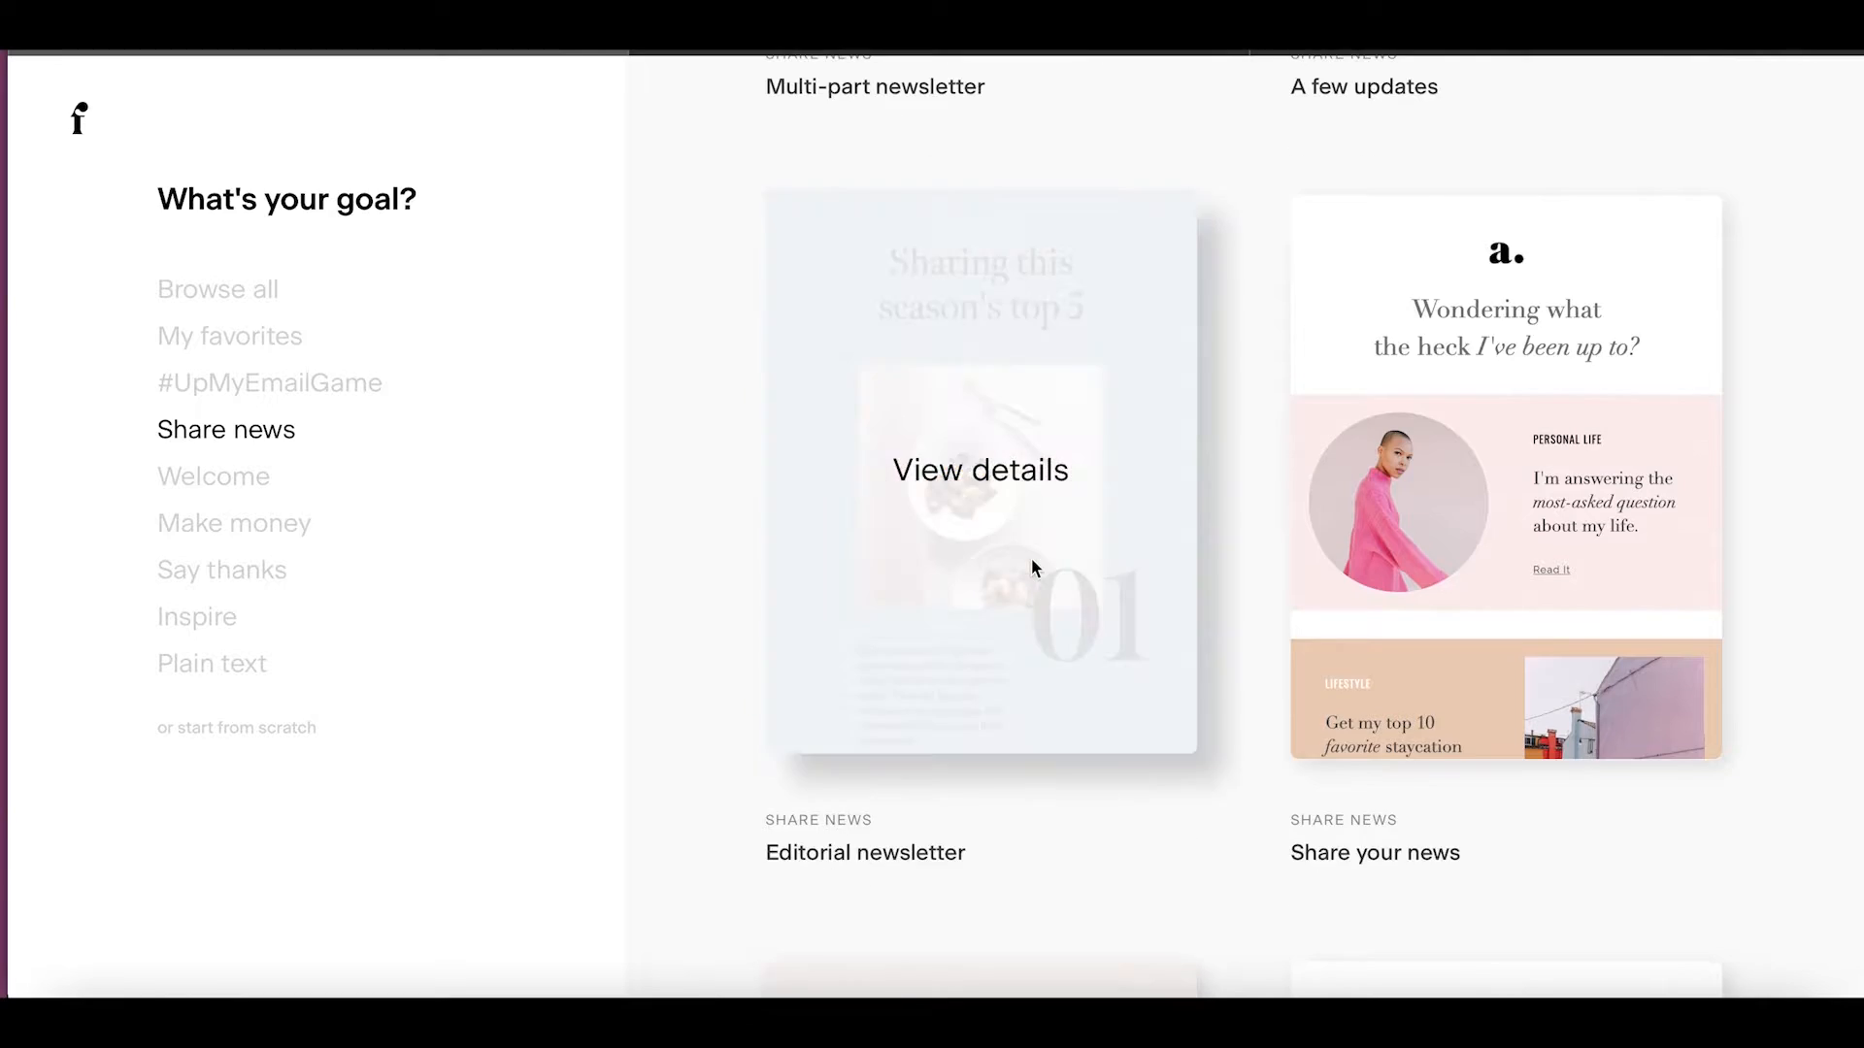
scroll(1035, 570, up, 4)
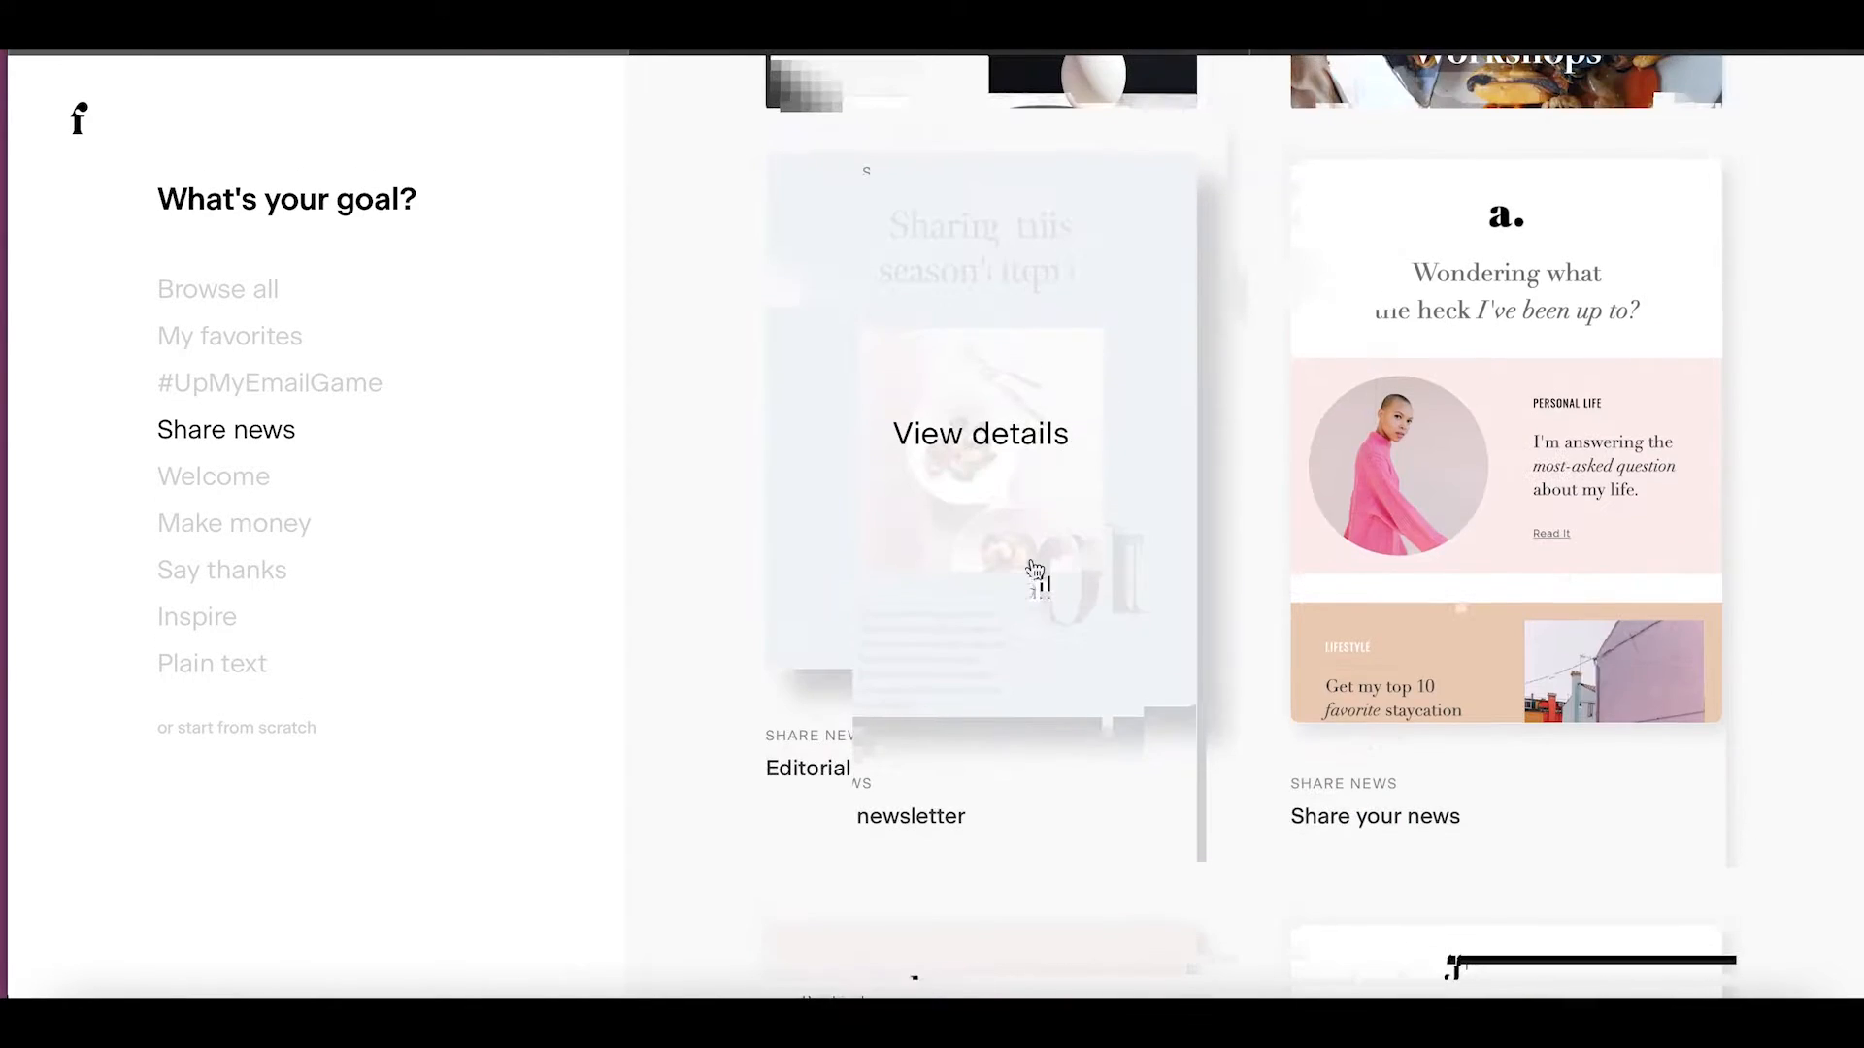
scroll(1034, 569, up, 3)
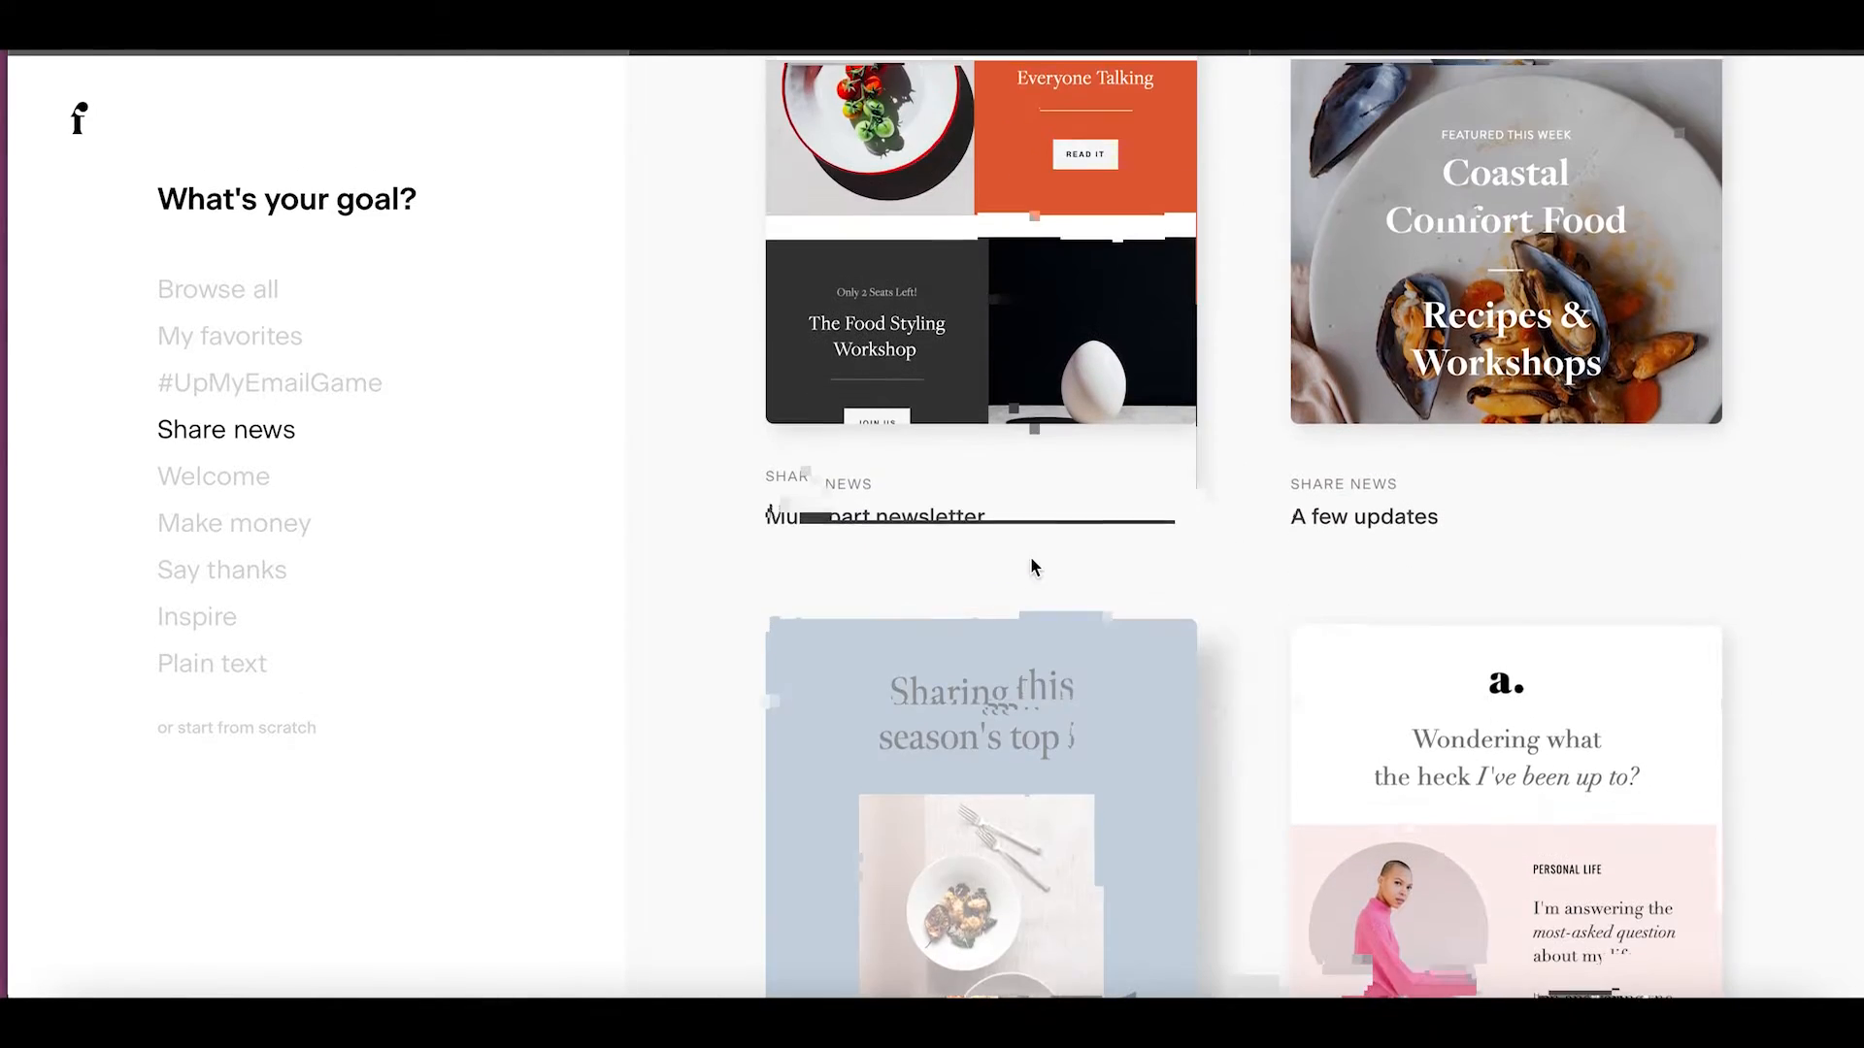
scroll(1031, 566, up, 2)
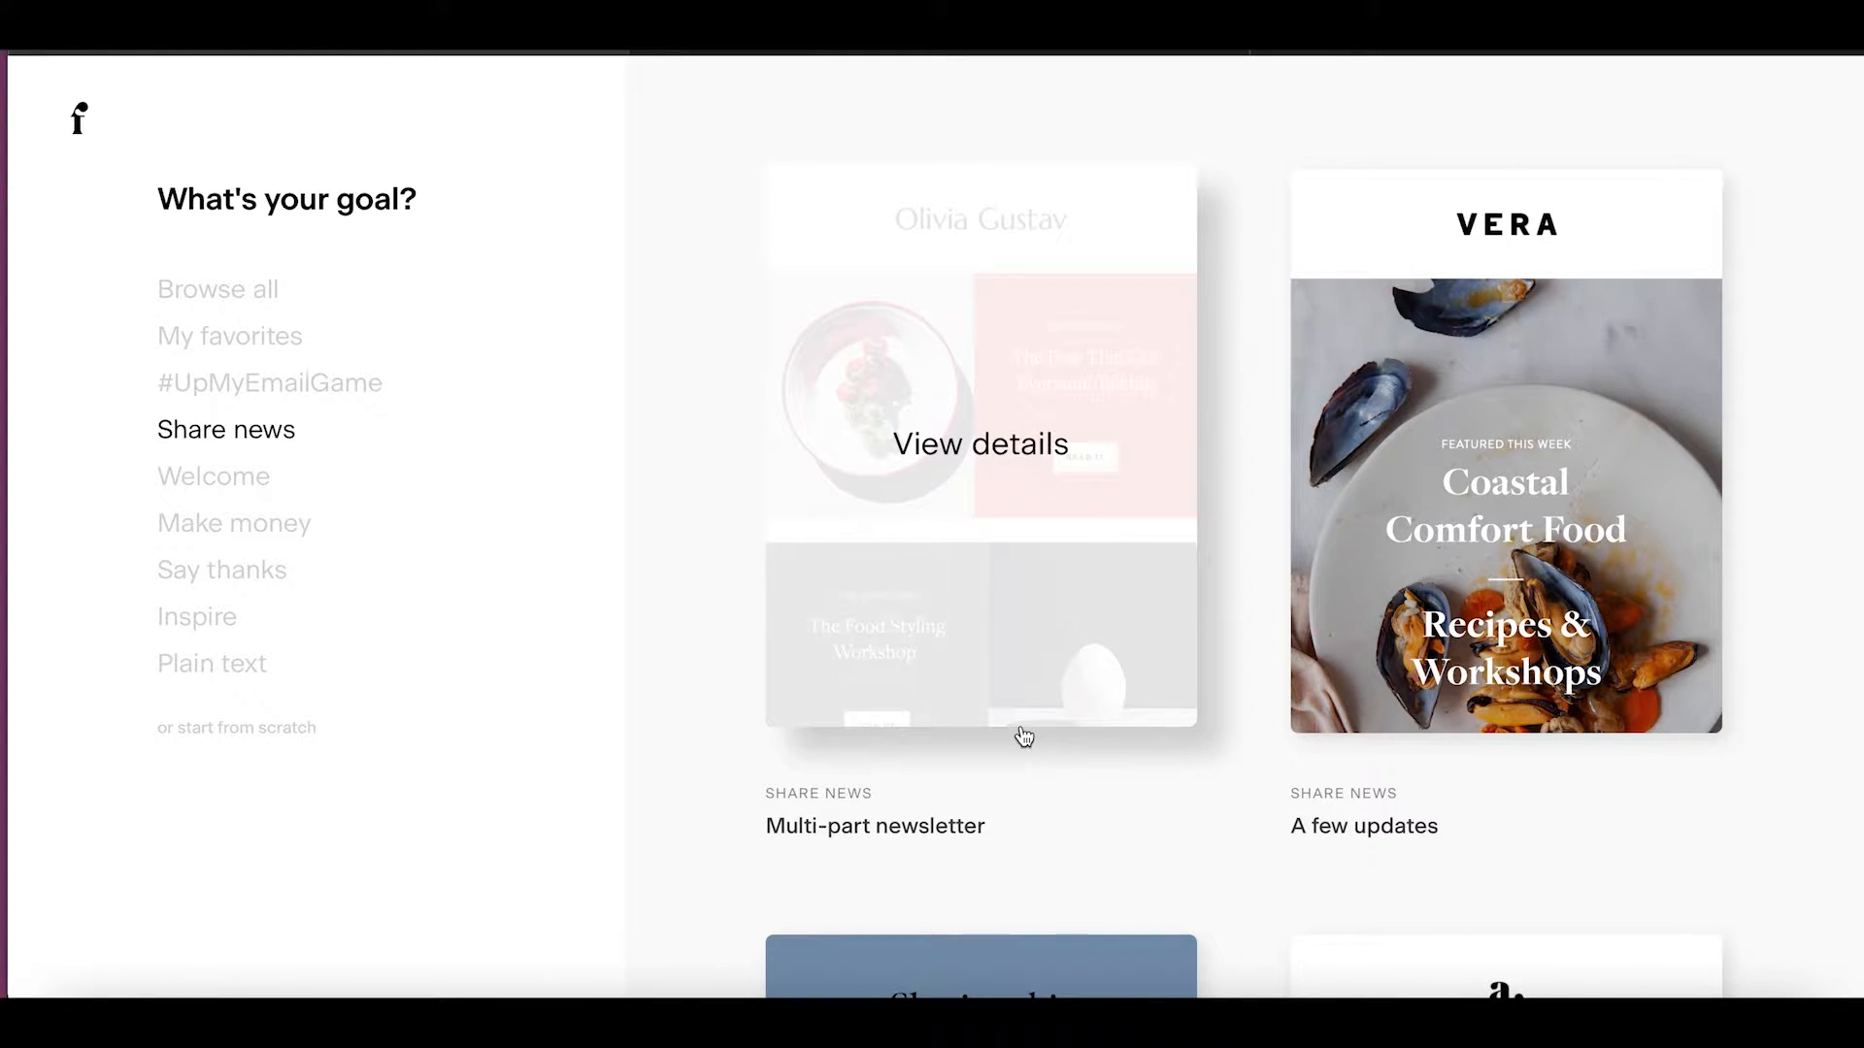
click(1013, 428)
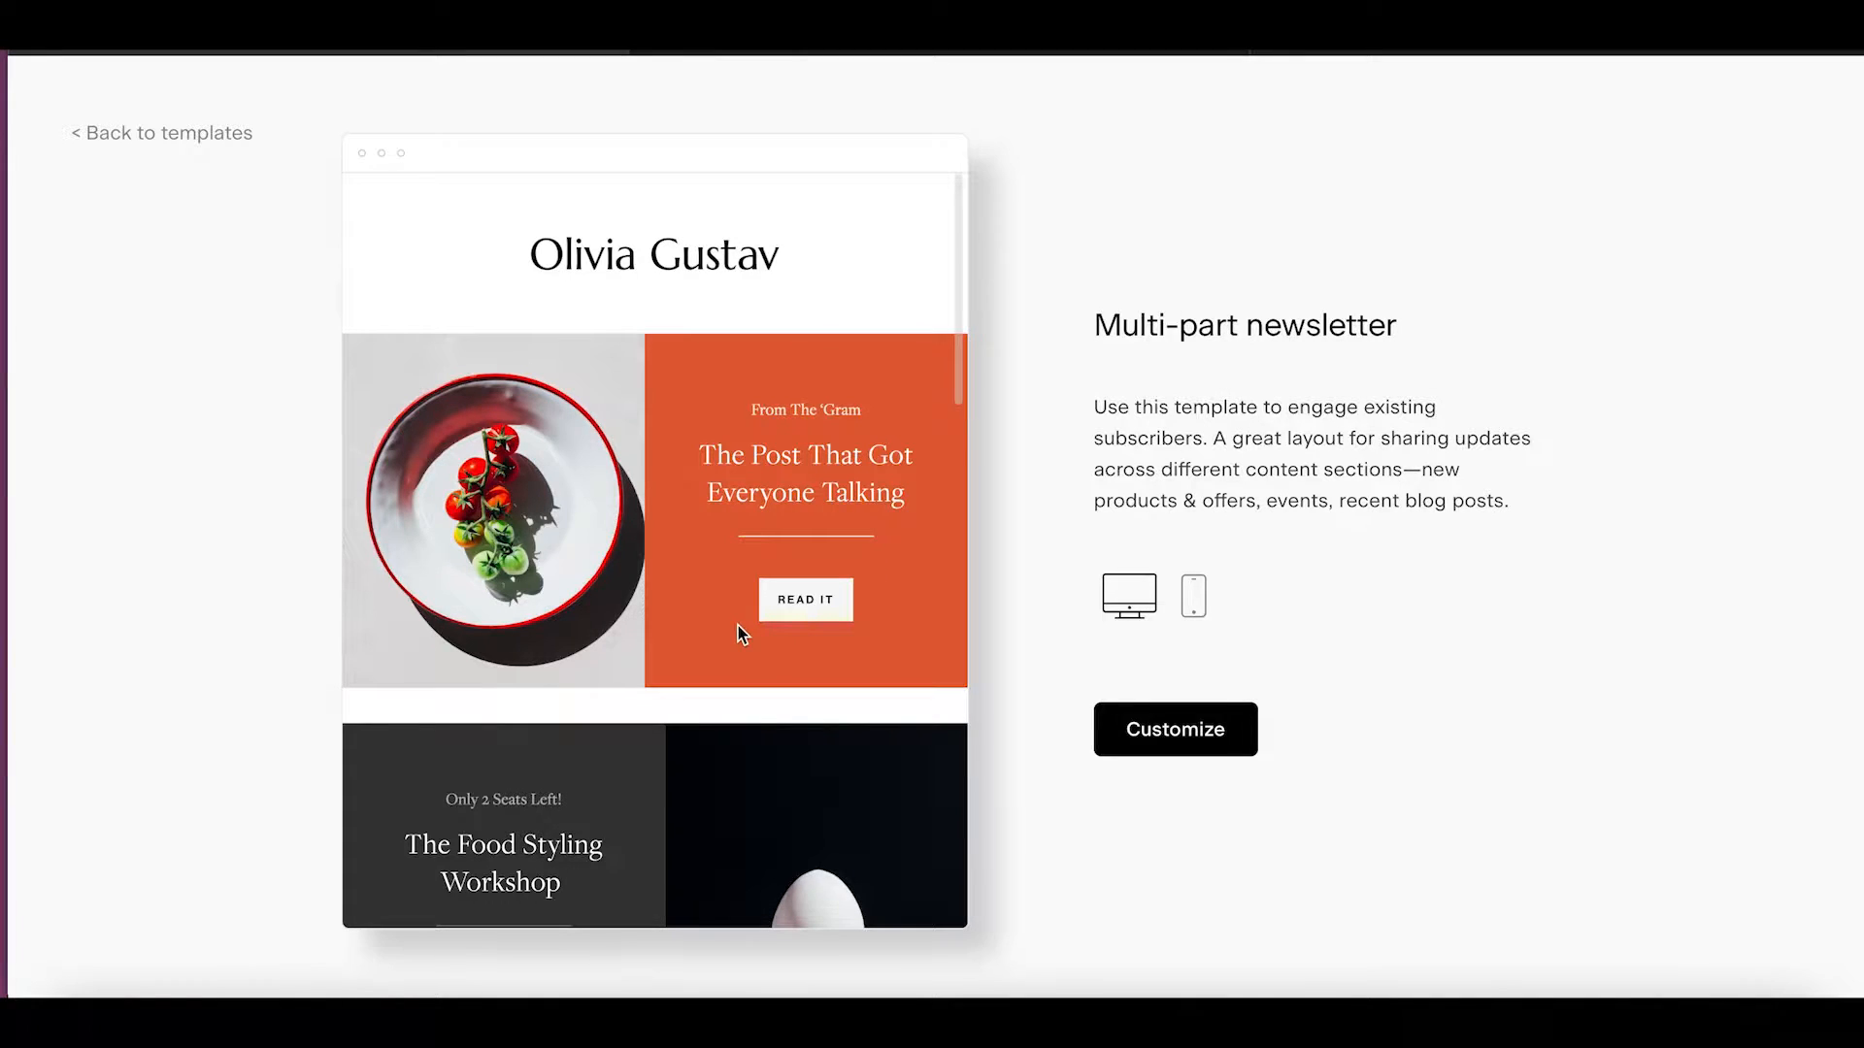
Examine the desktop preview of the Multi-part newsletter template from header to footer.
scroll(738, 633, down, 1)
scroll(737, 633, down, 1)
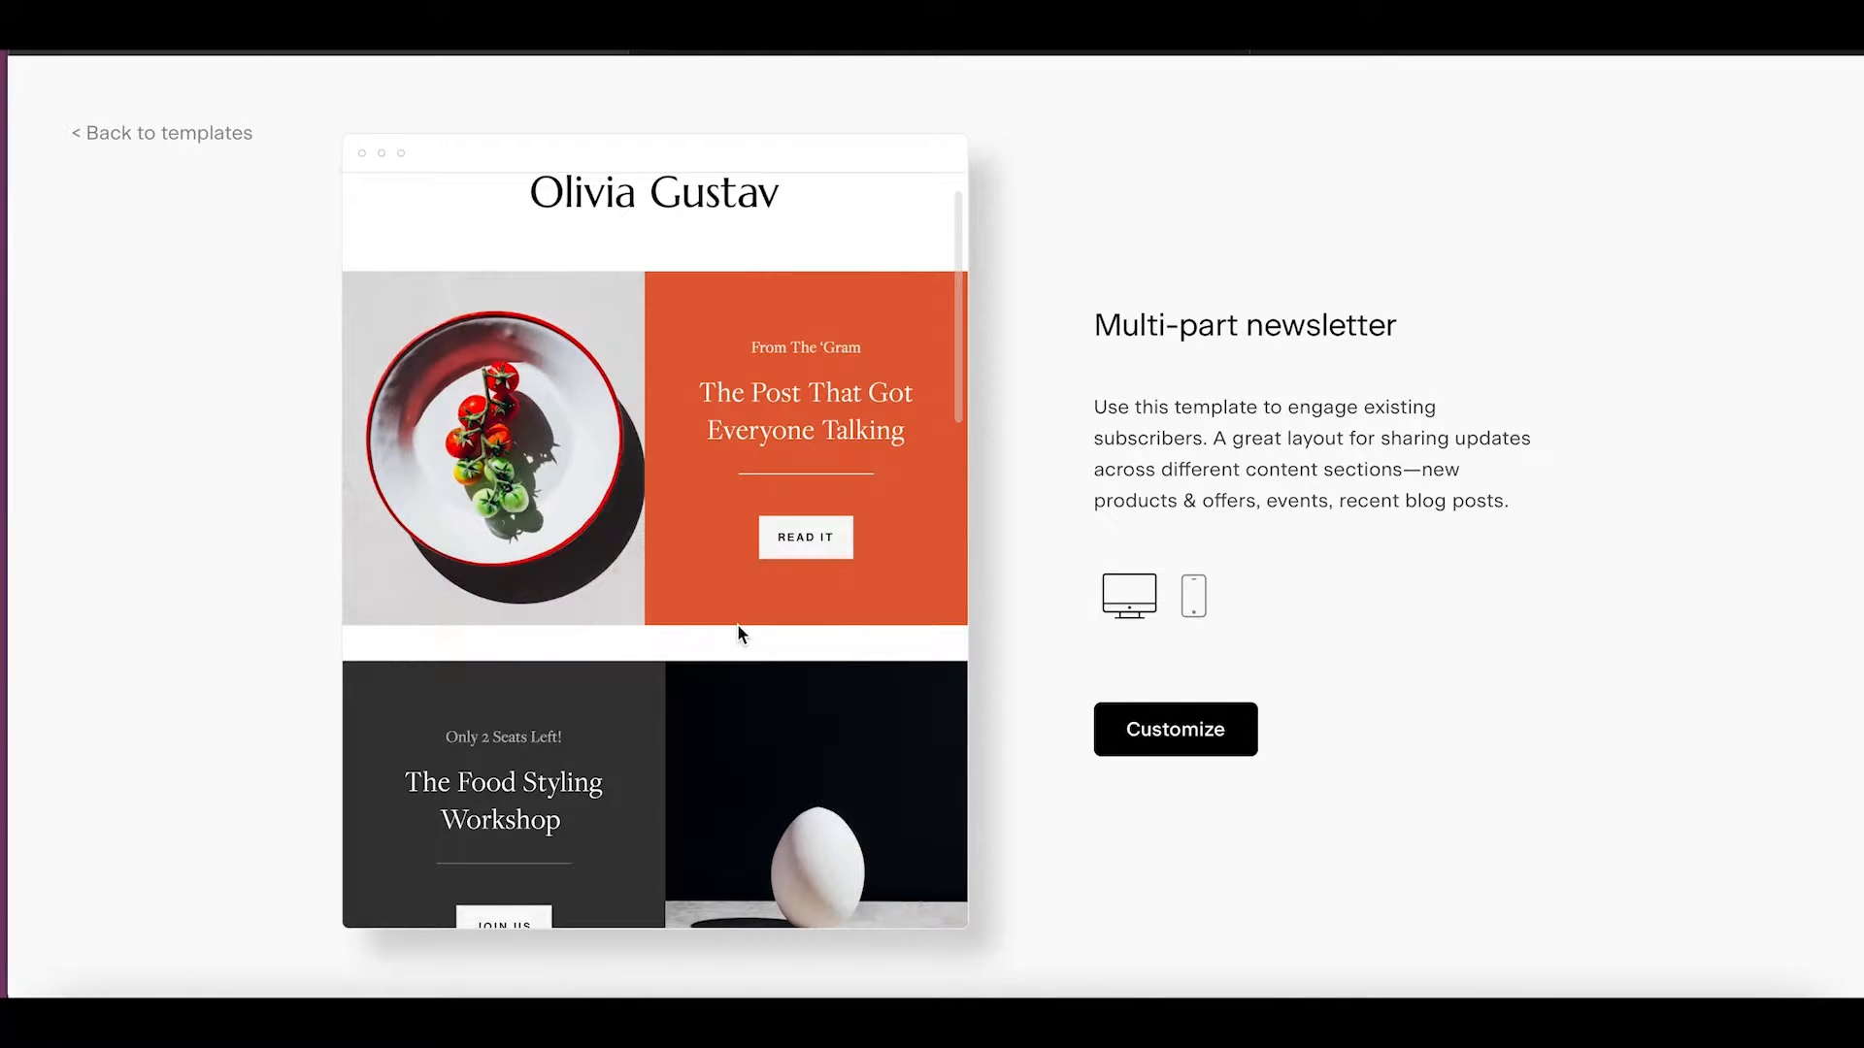
scroll(738, 626, down, 10)
scroll(740, 633, down, 10)
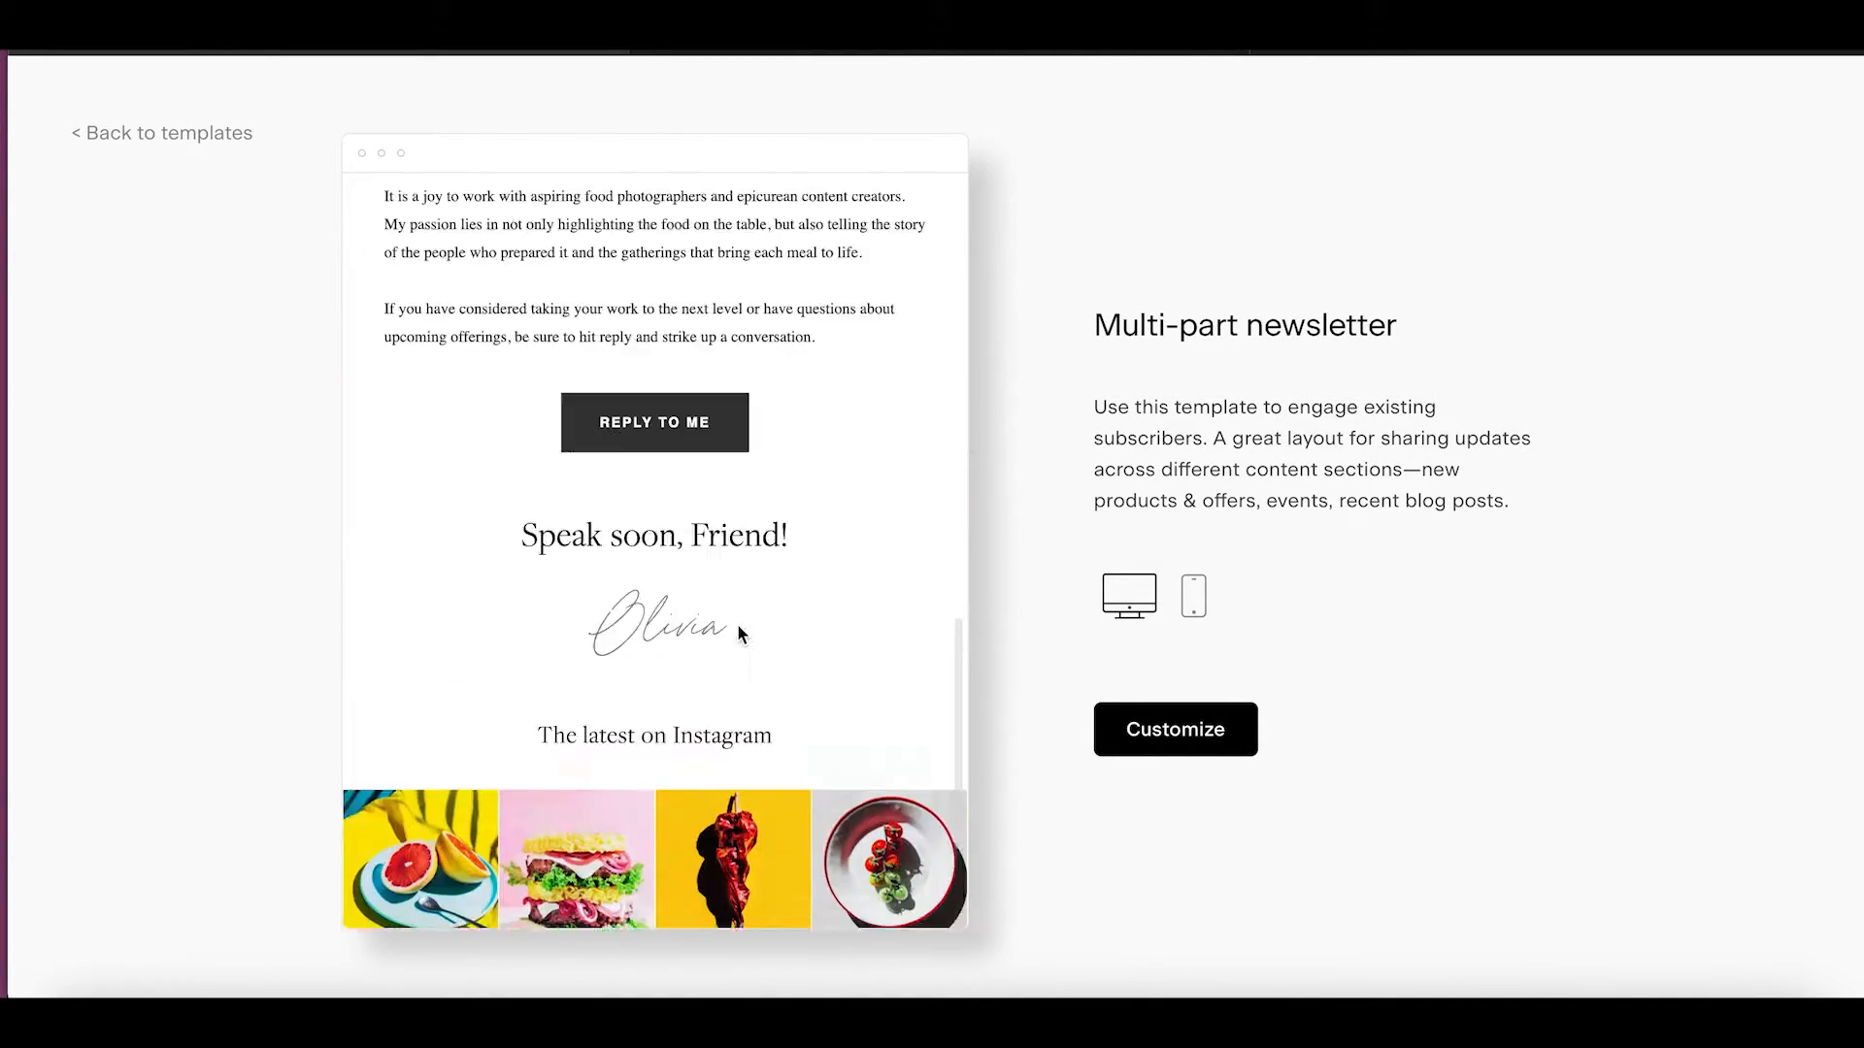
scroll(747, 579, up, 20)
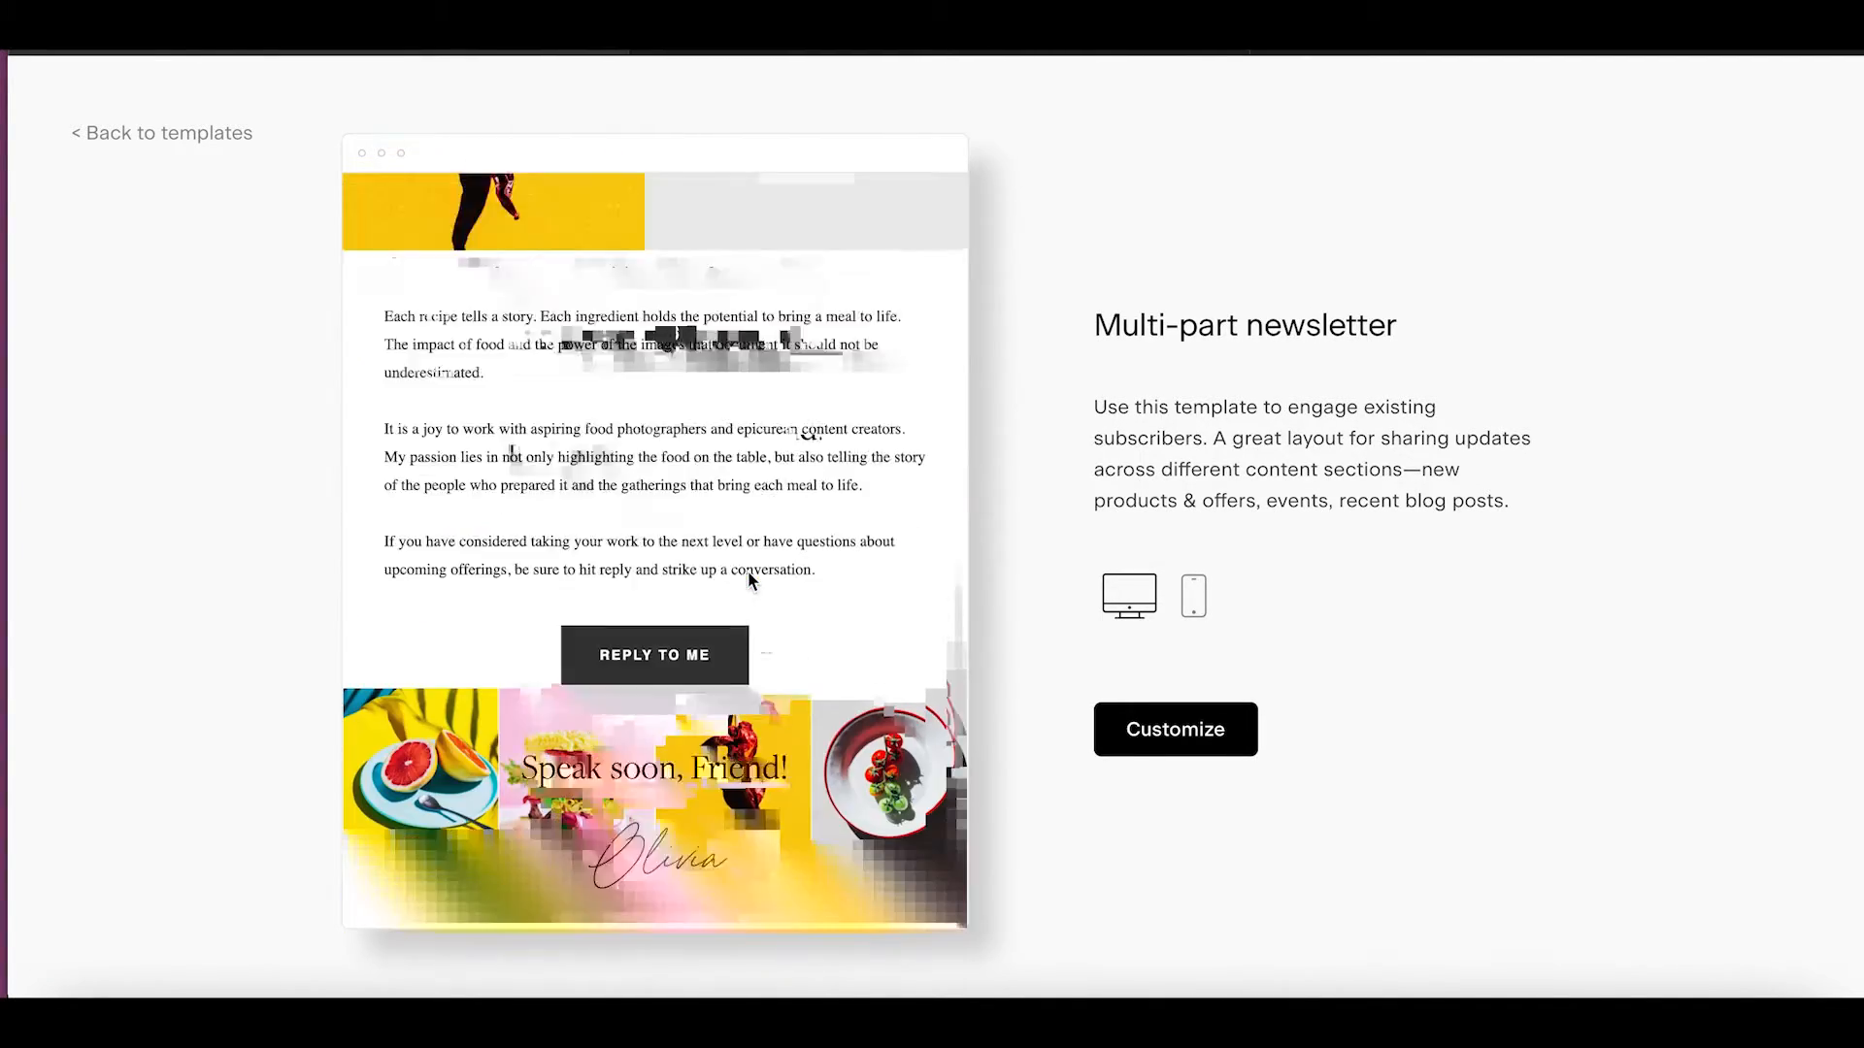
scroll(747, 580, up, 3)
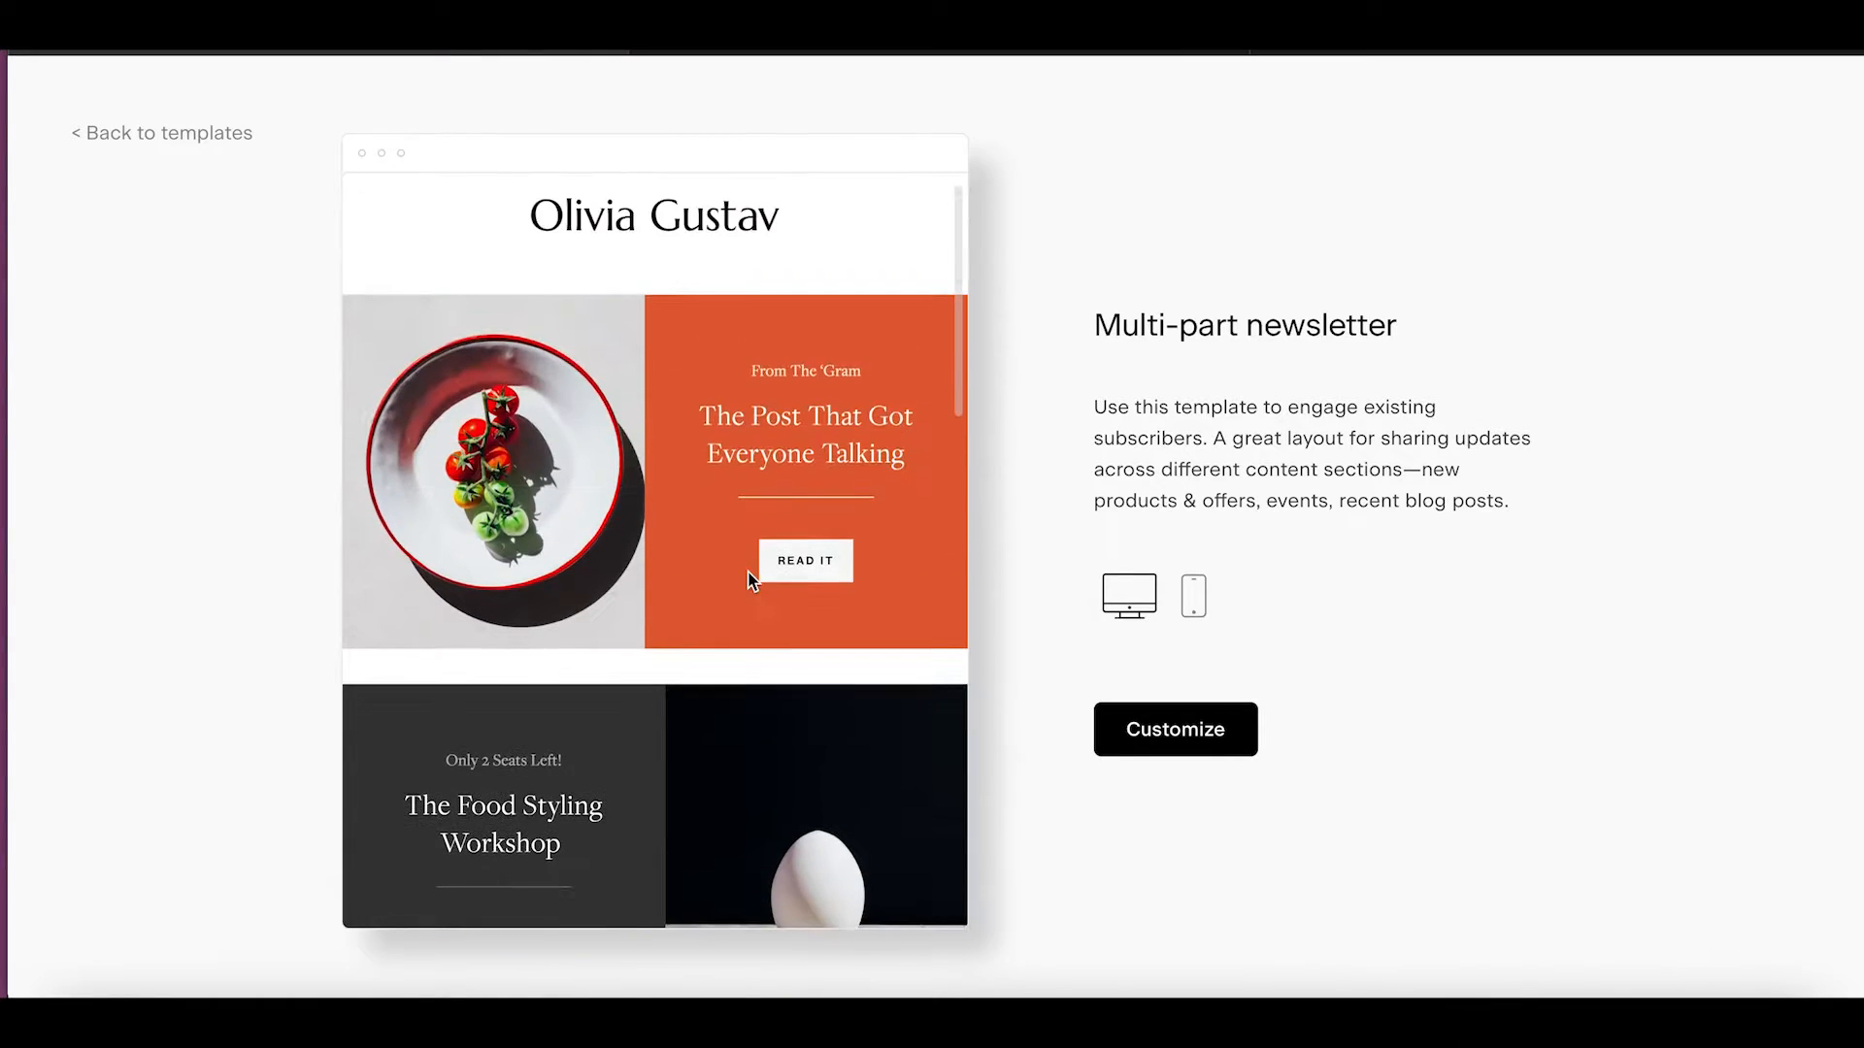
Preview the Multi-part newsletter template in its mobile version and start customizing it.
click(1193, 595)
scroll(624, 570, down, 10)
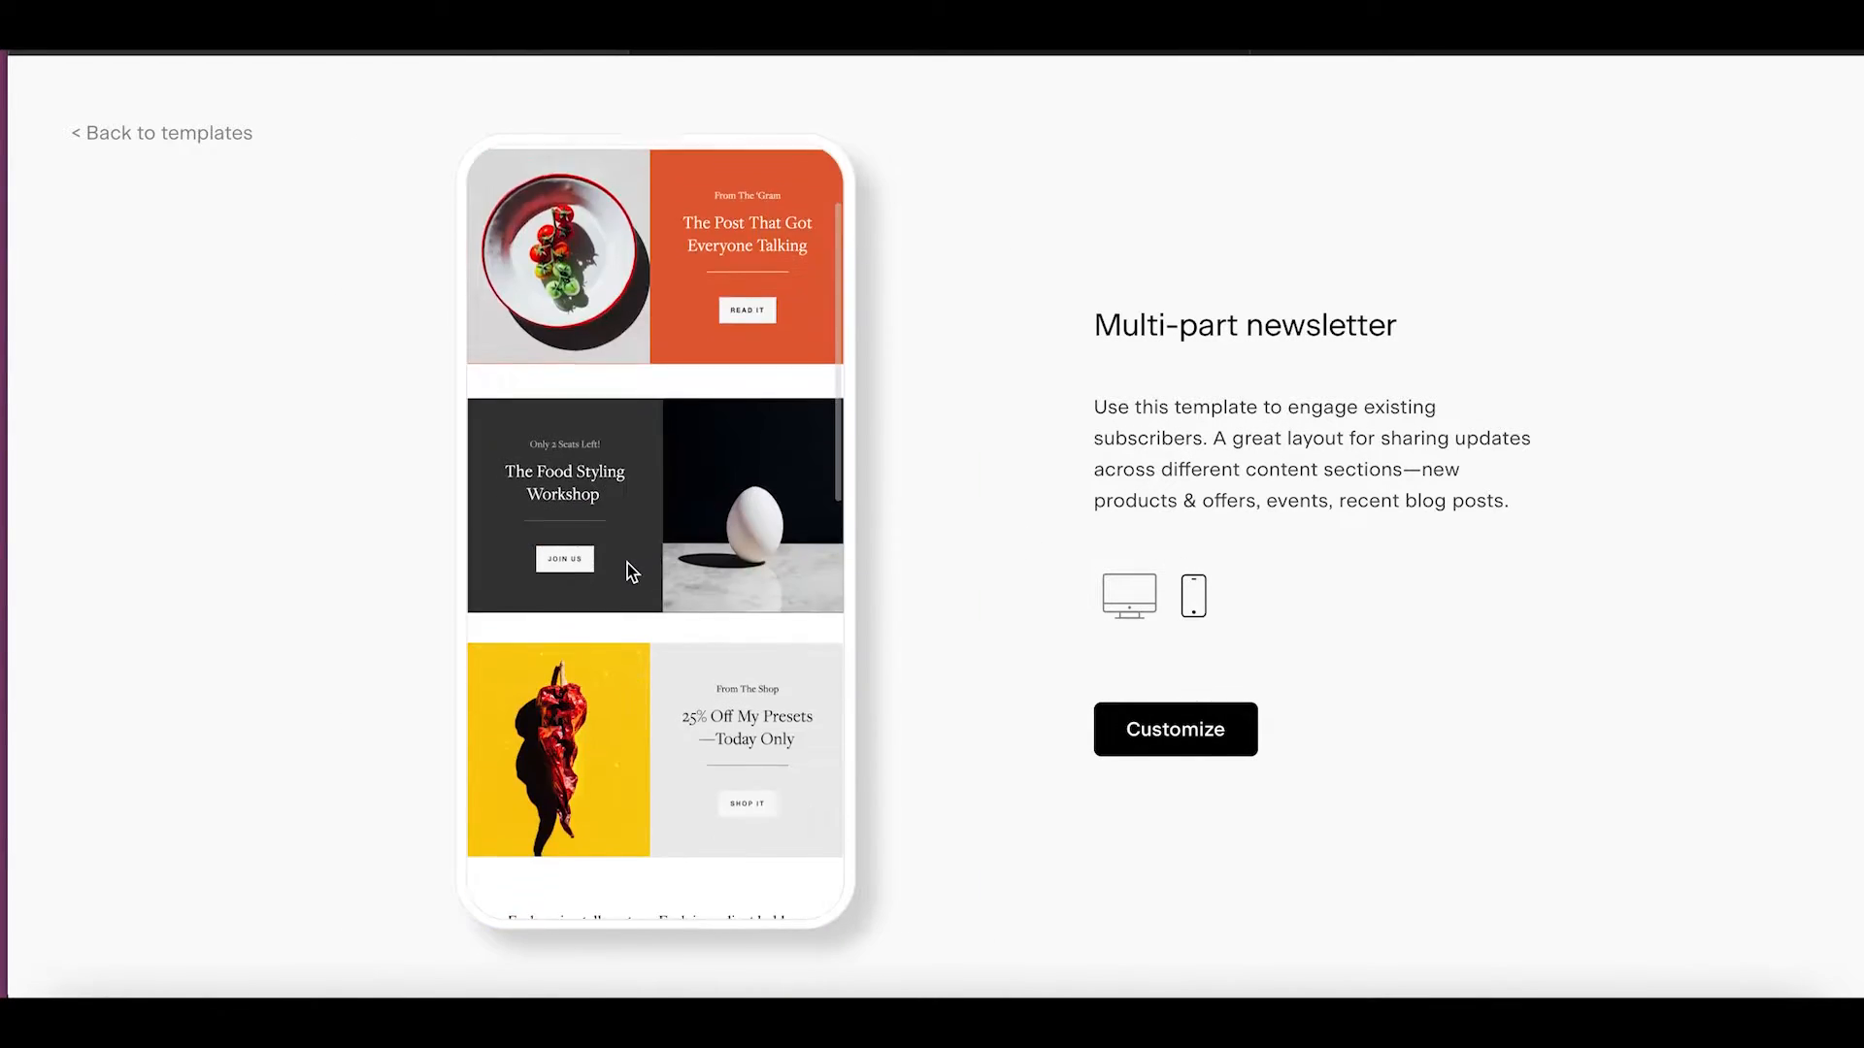
scroll(627, 571, down, 3)
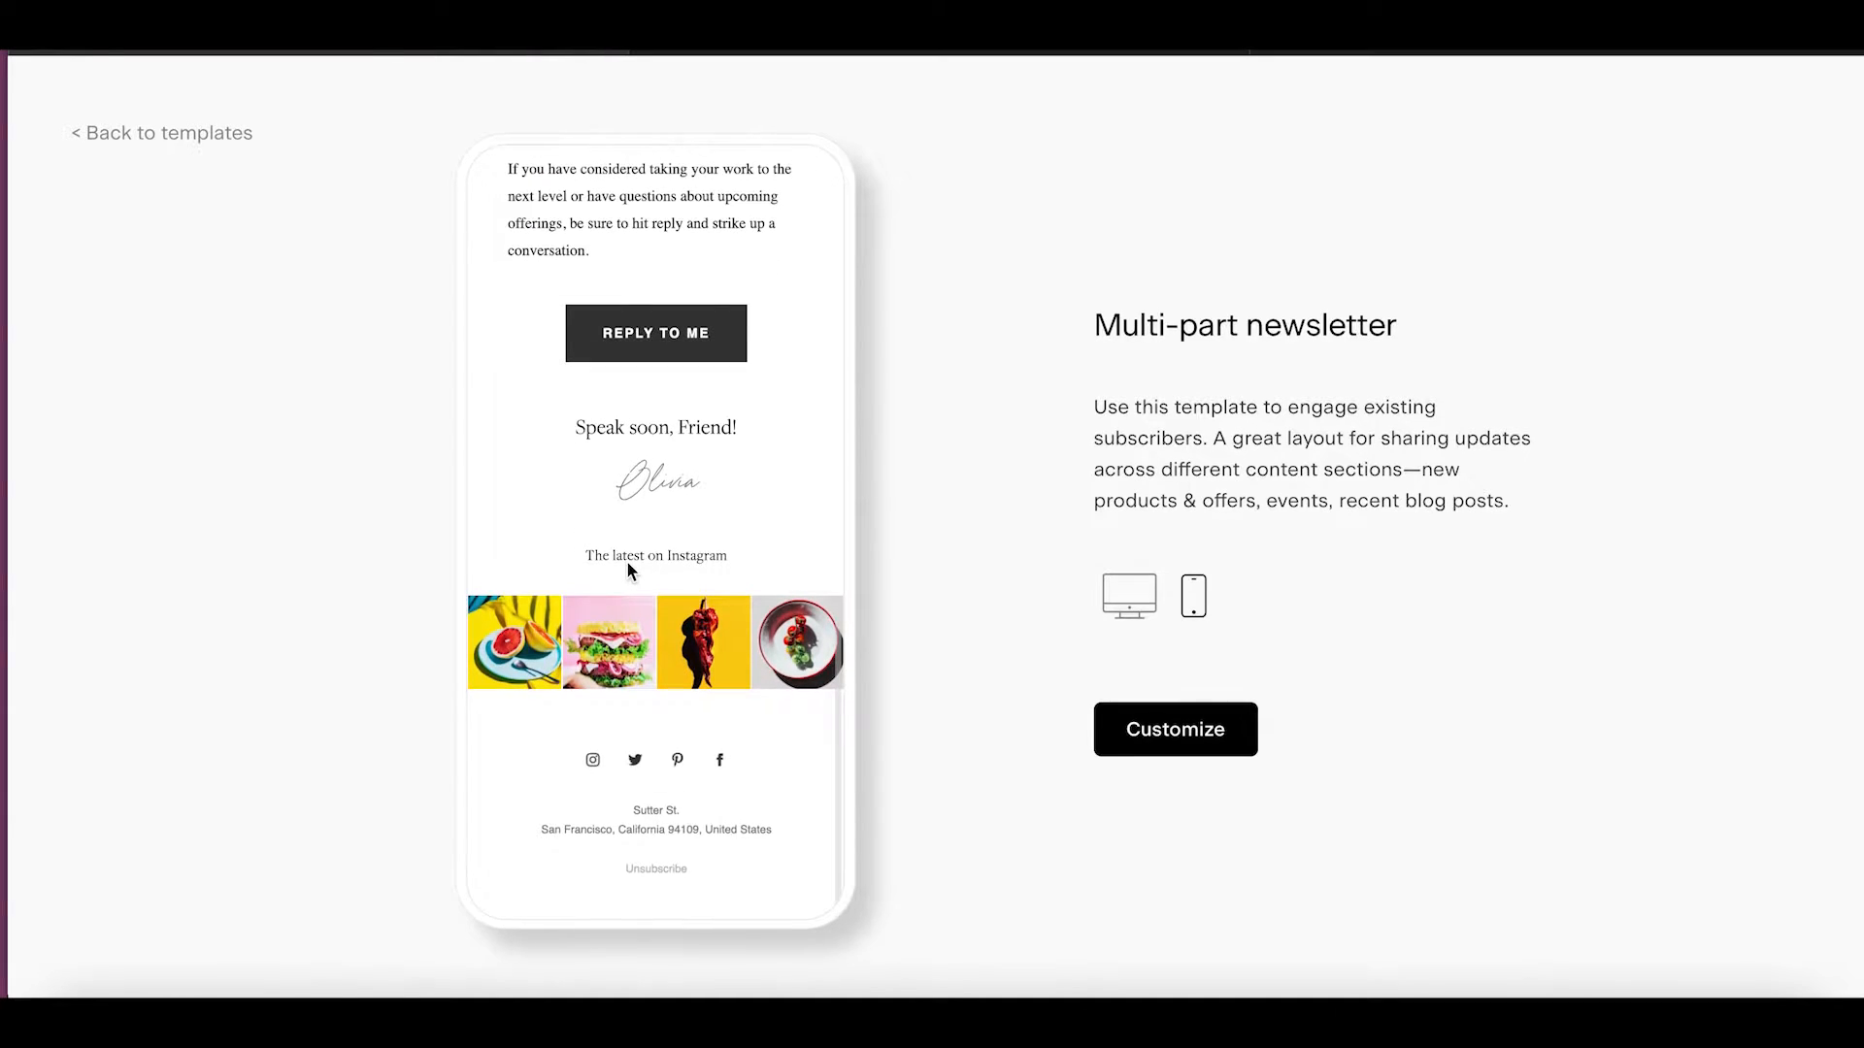
scroll(627, 561, up, 12)
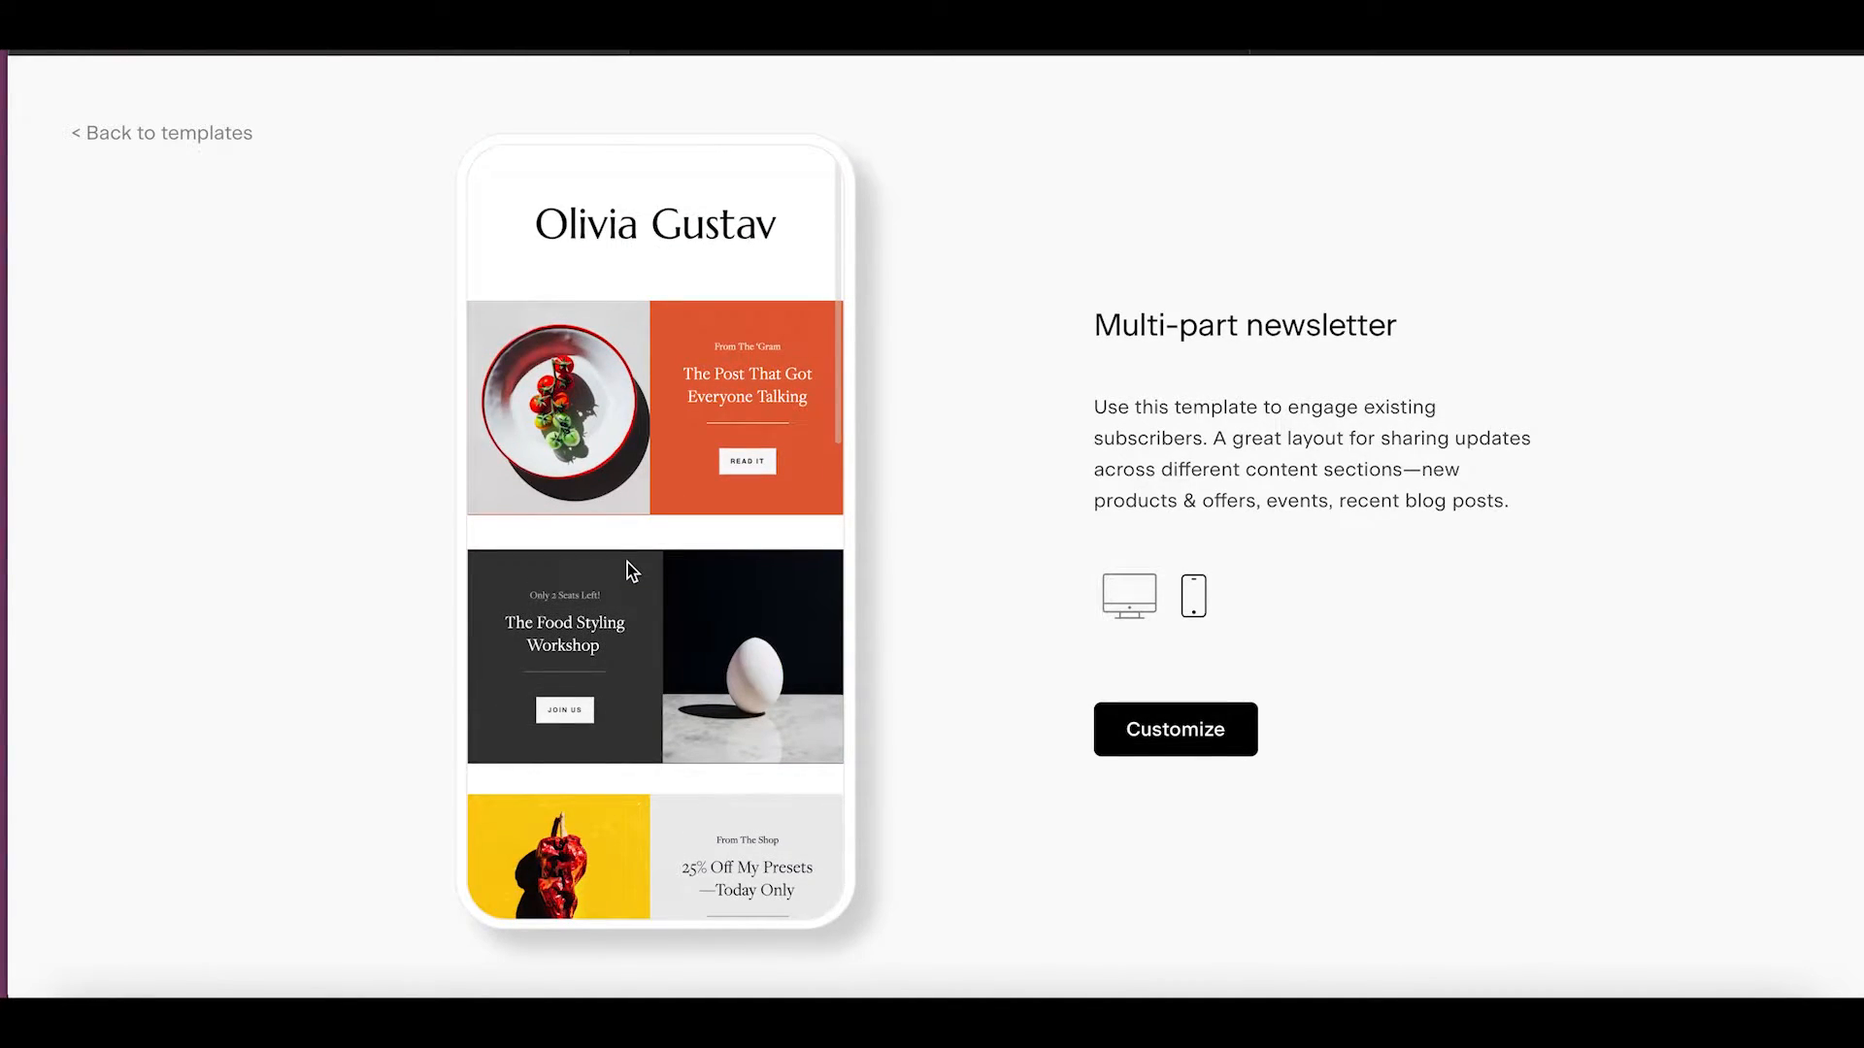
click(1191, 745)
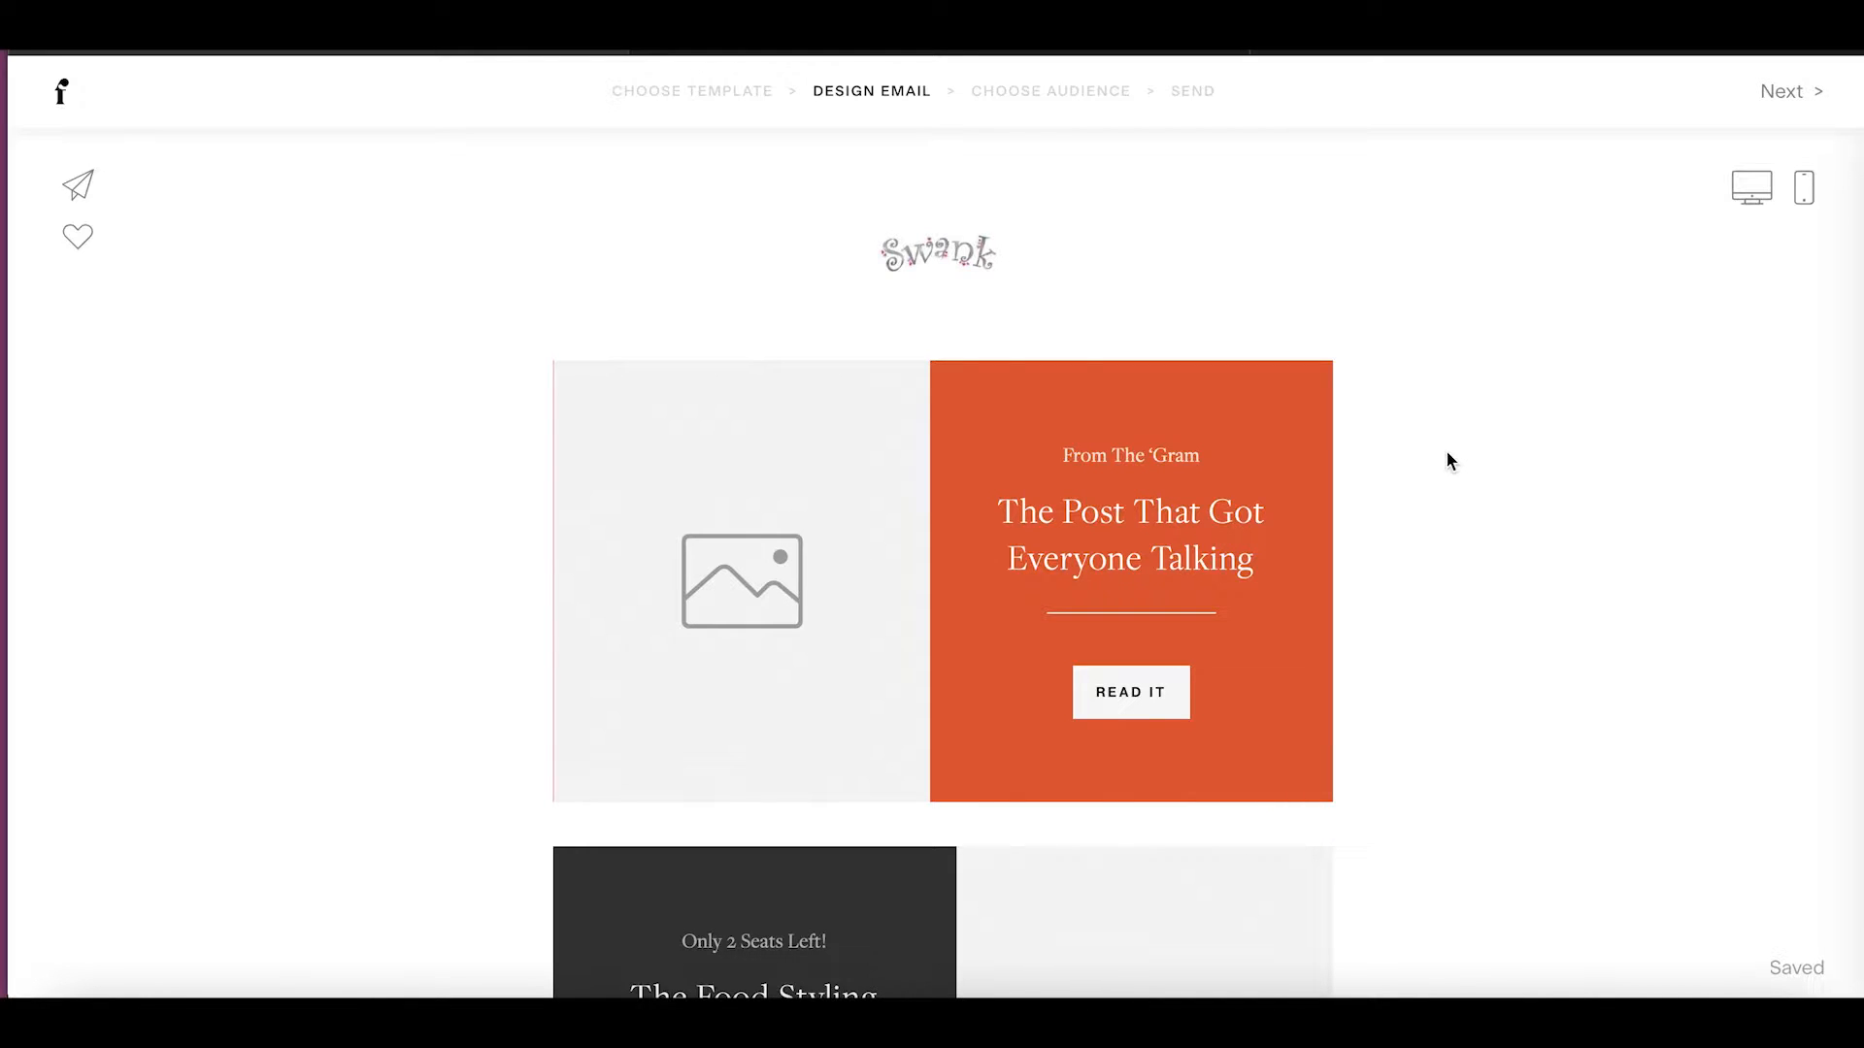
Review the Swank header logo and its company website in the logo manager and save them.
click(977, 248)
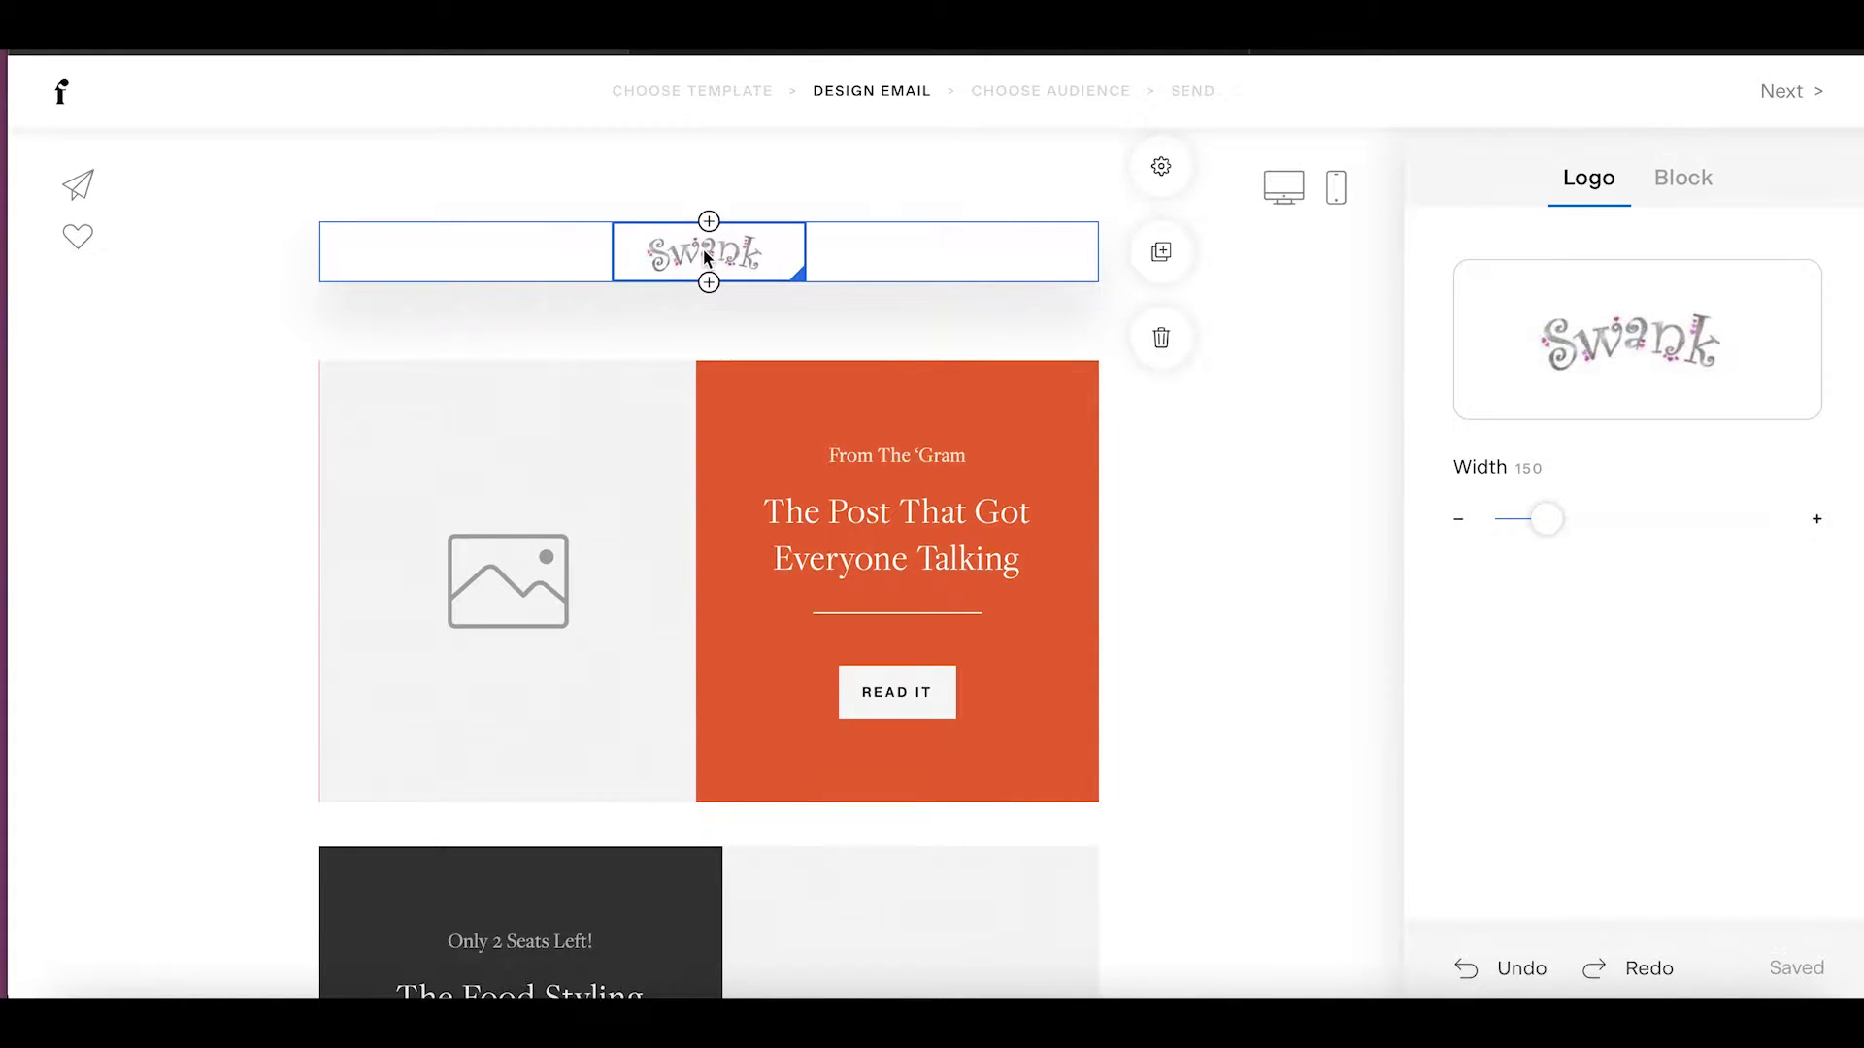
click(1633, 354)
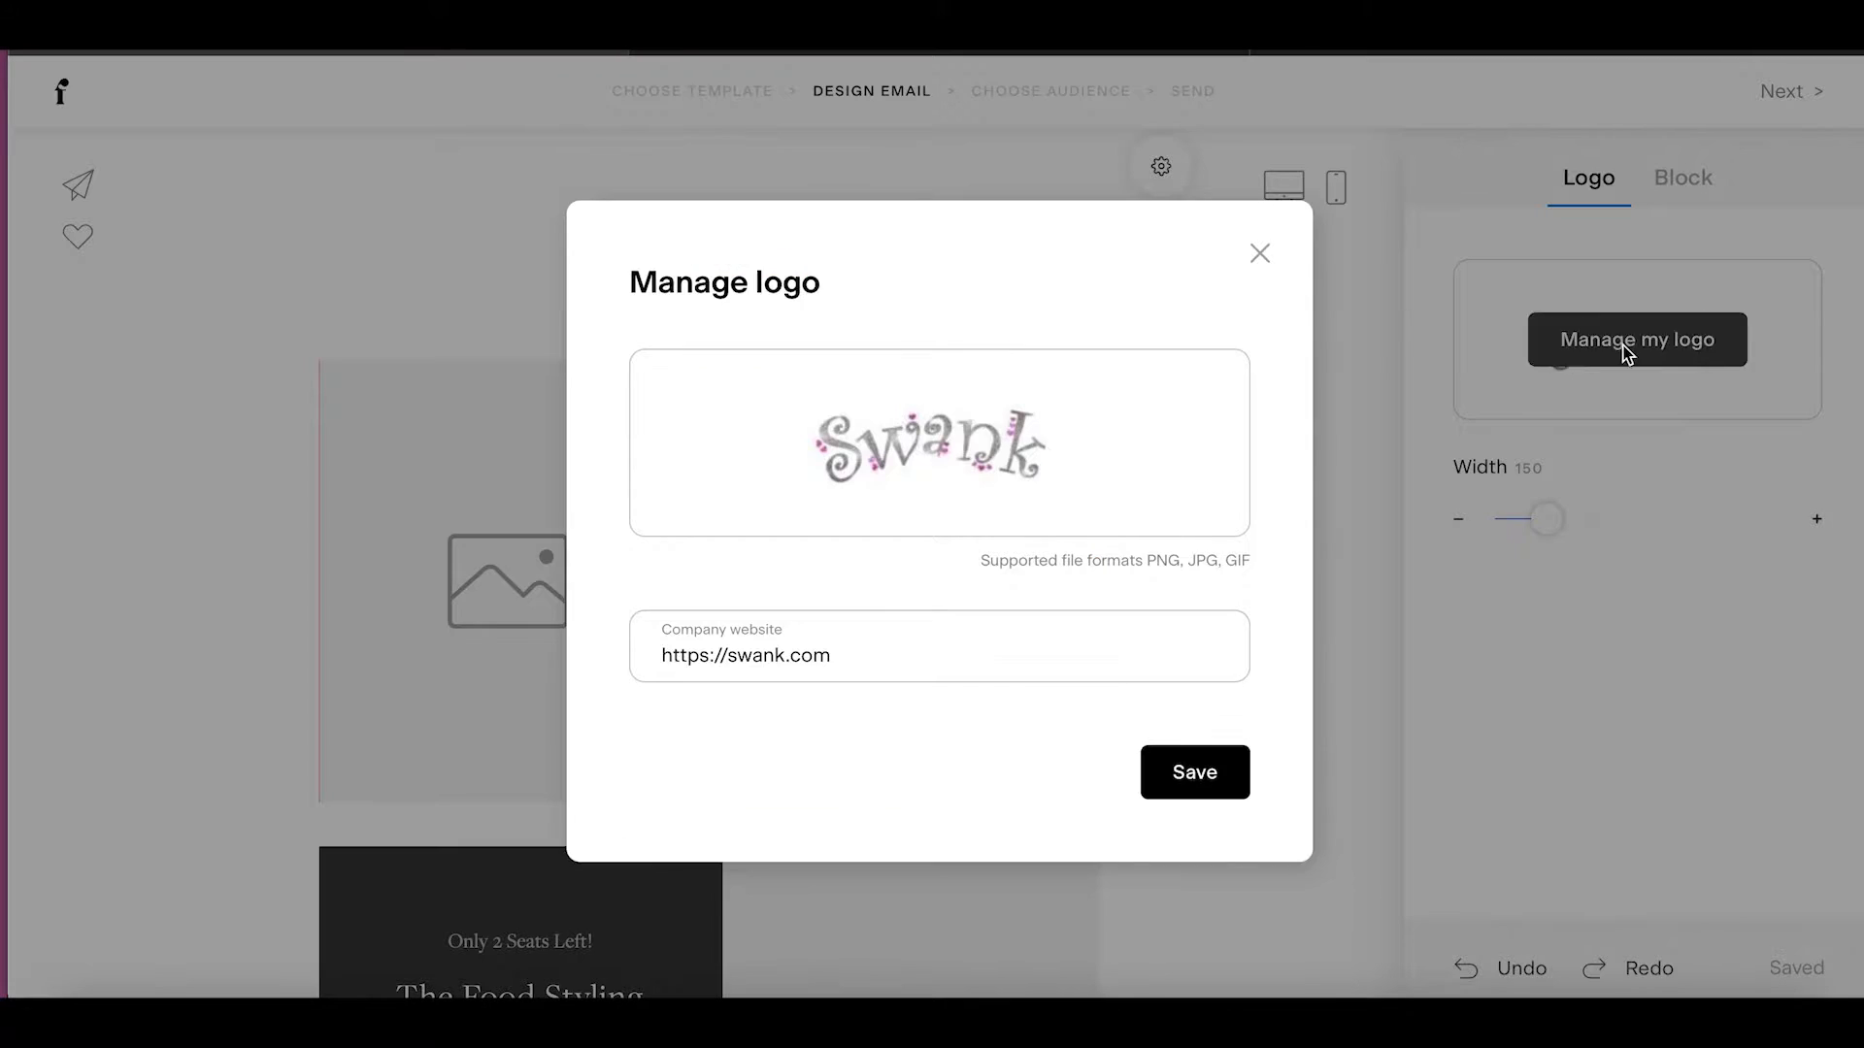
mouse_move(918, 410)
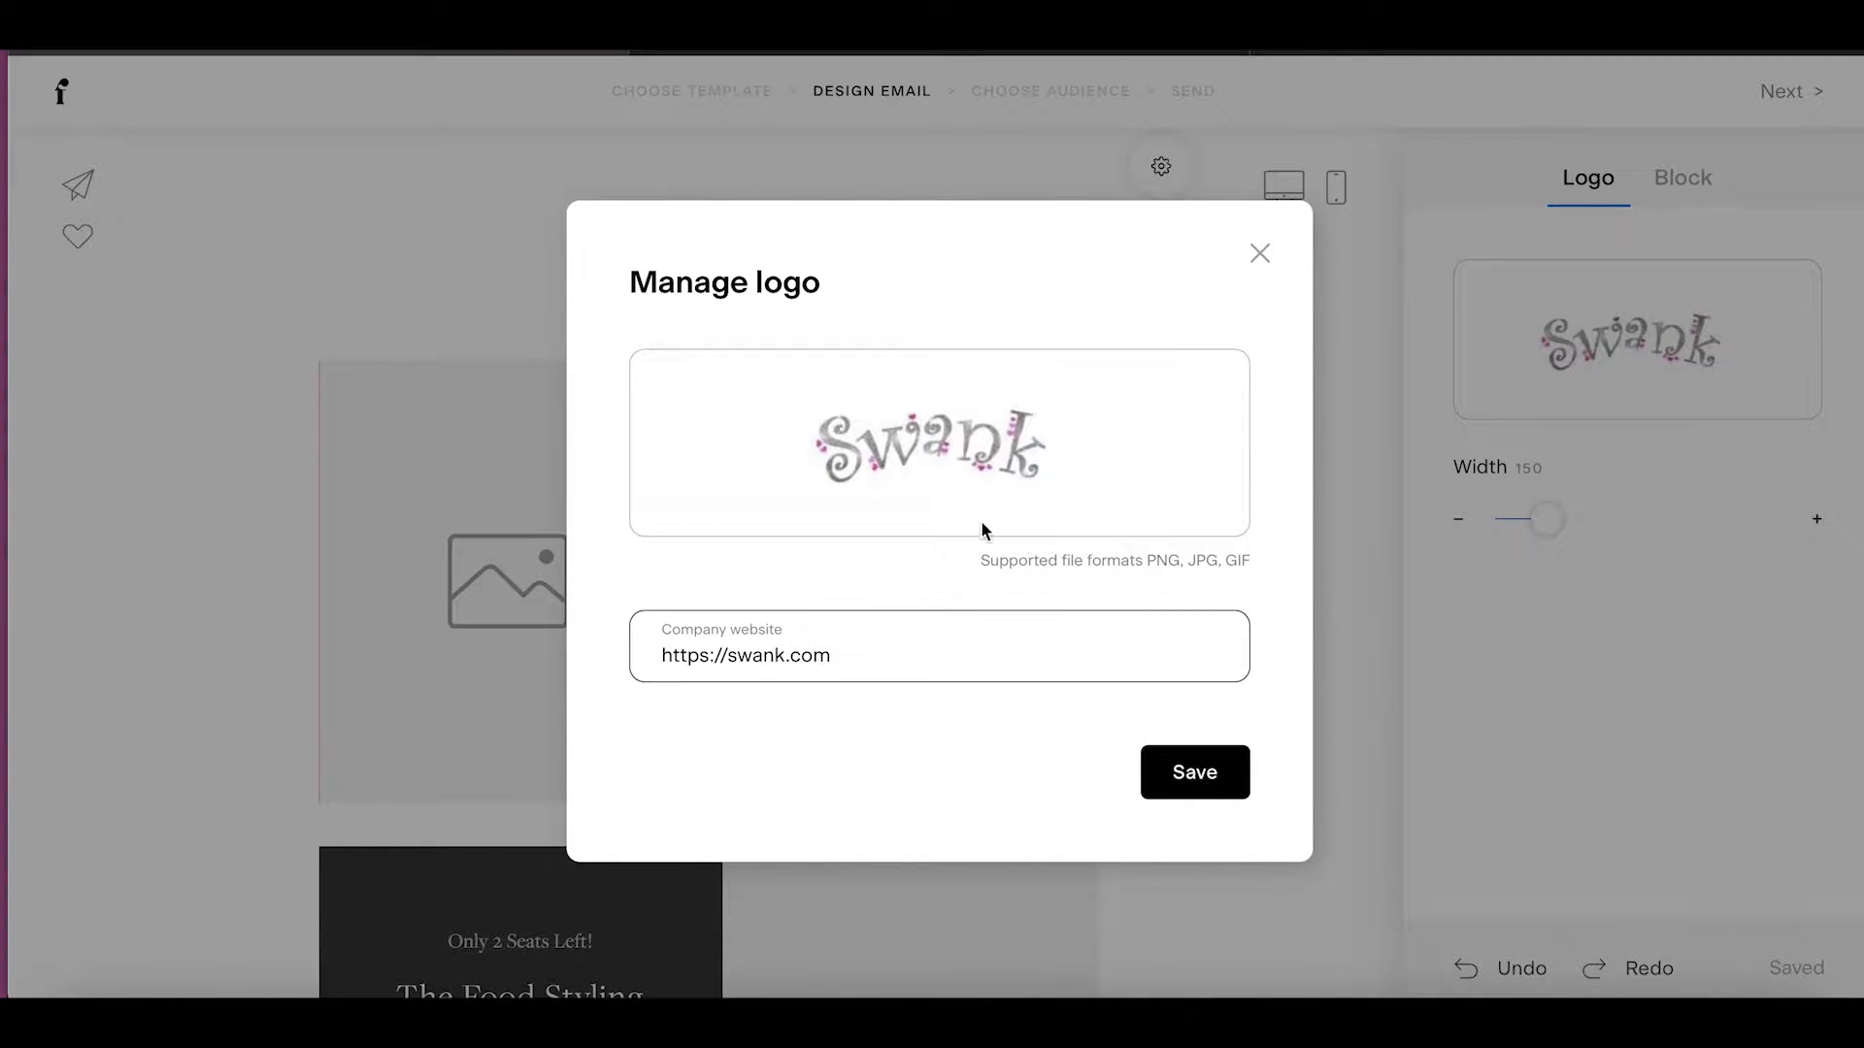
mouse_move(974, 492)
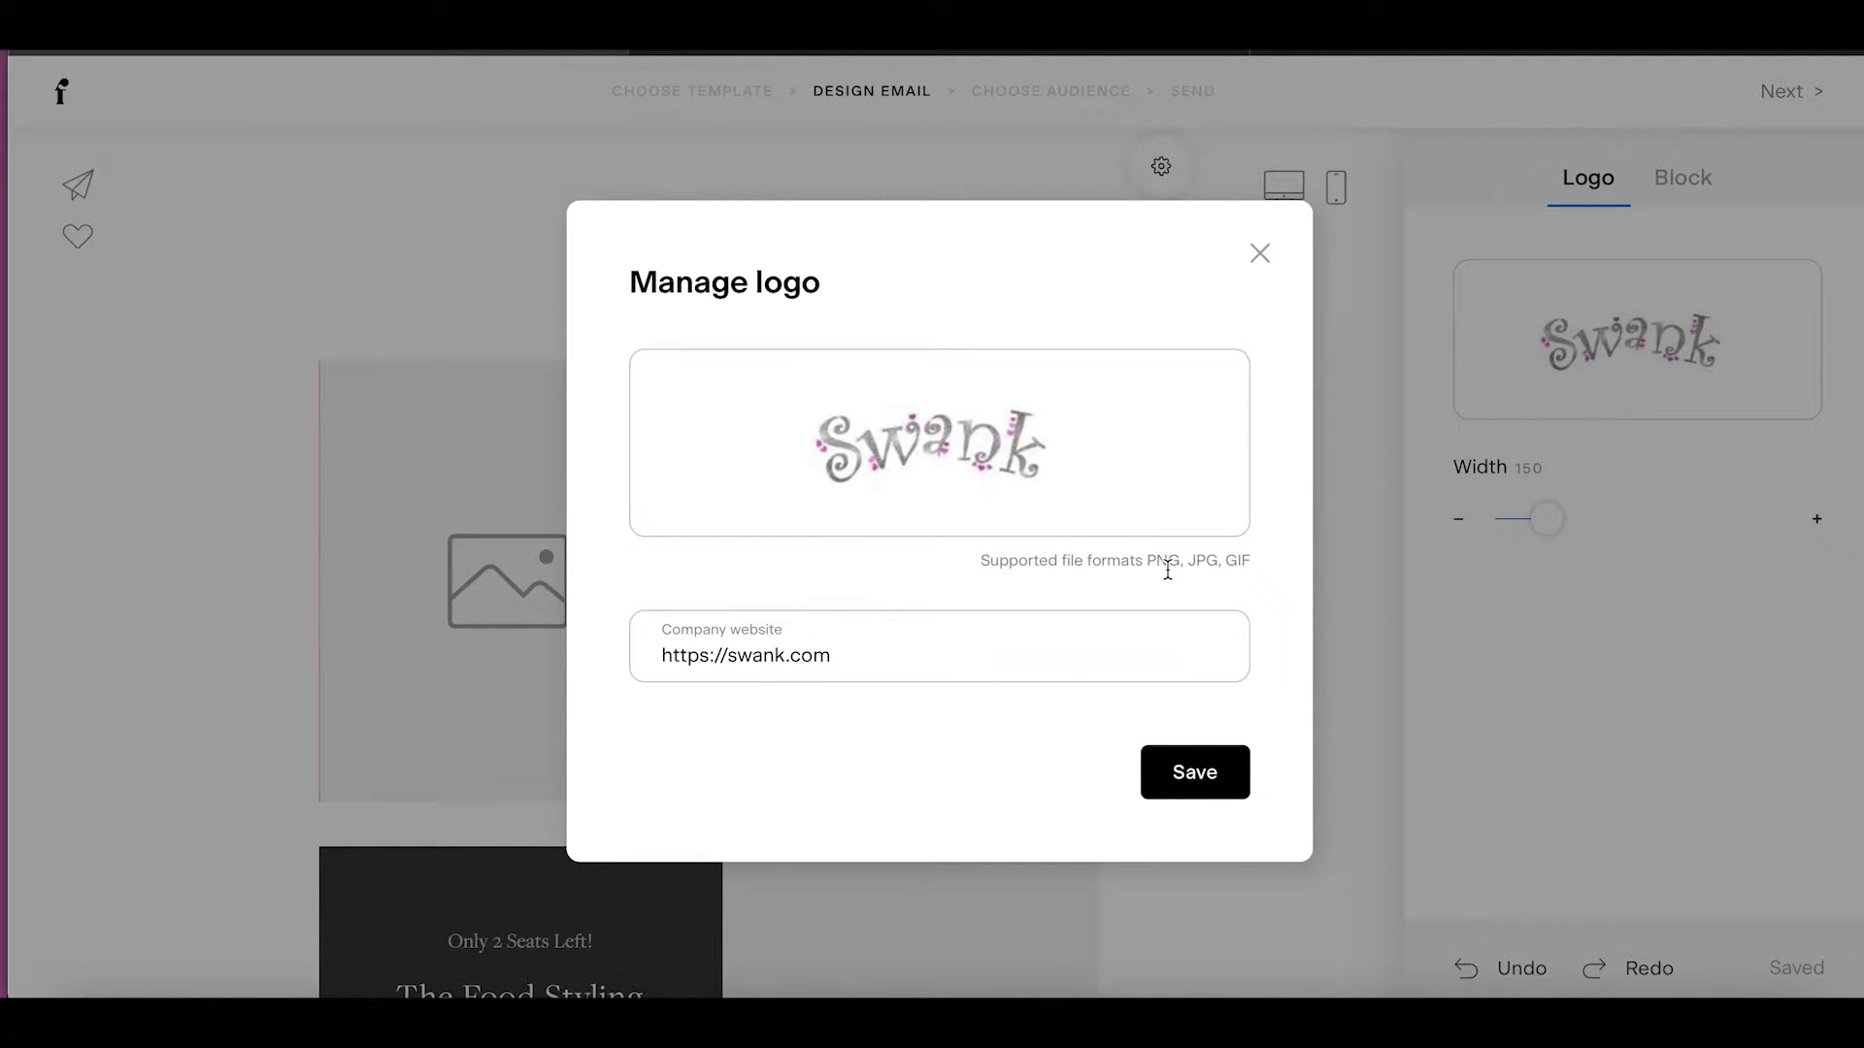
mouse_move(1074, 508)
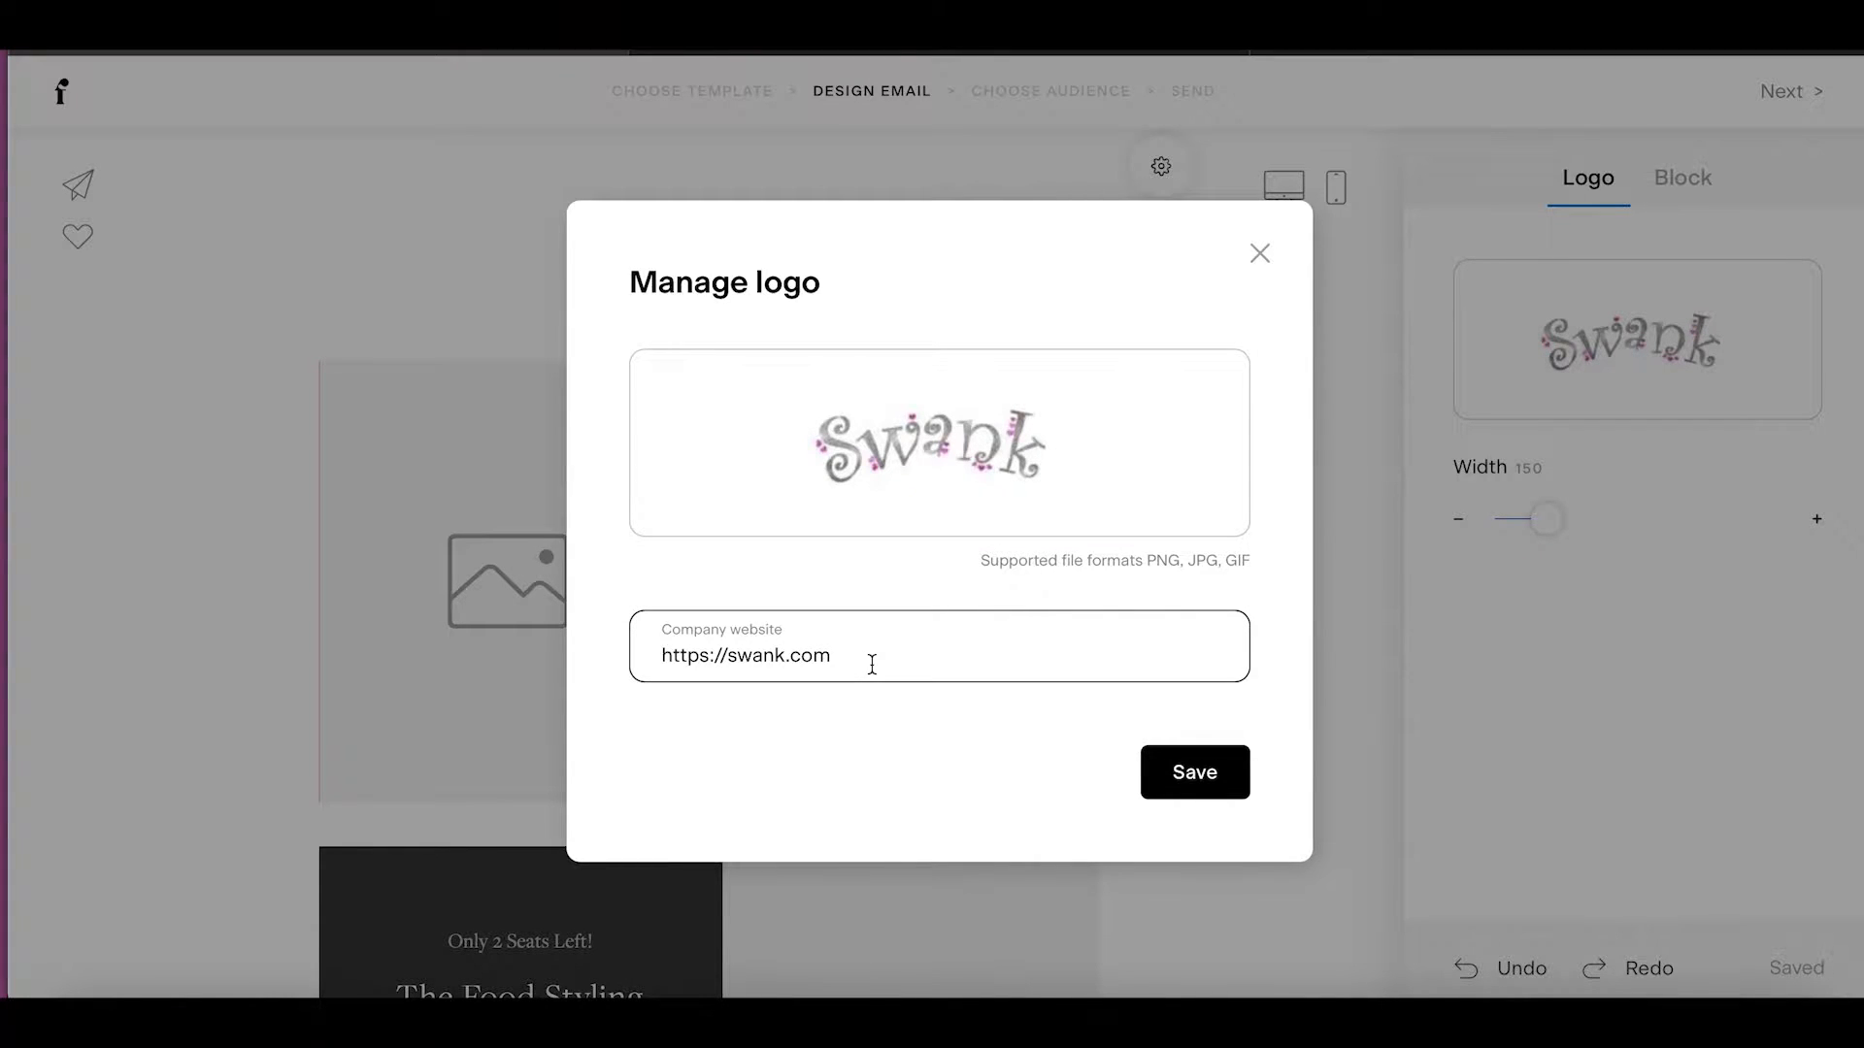
click(1196, 778)
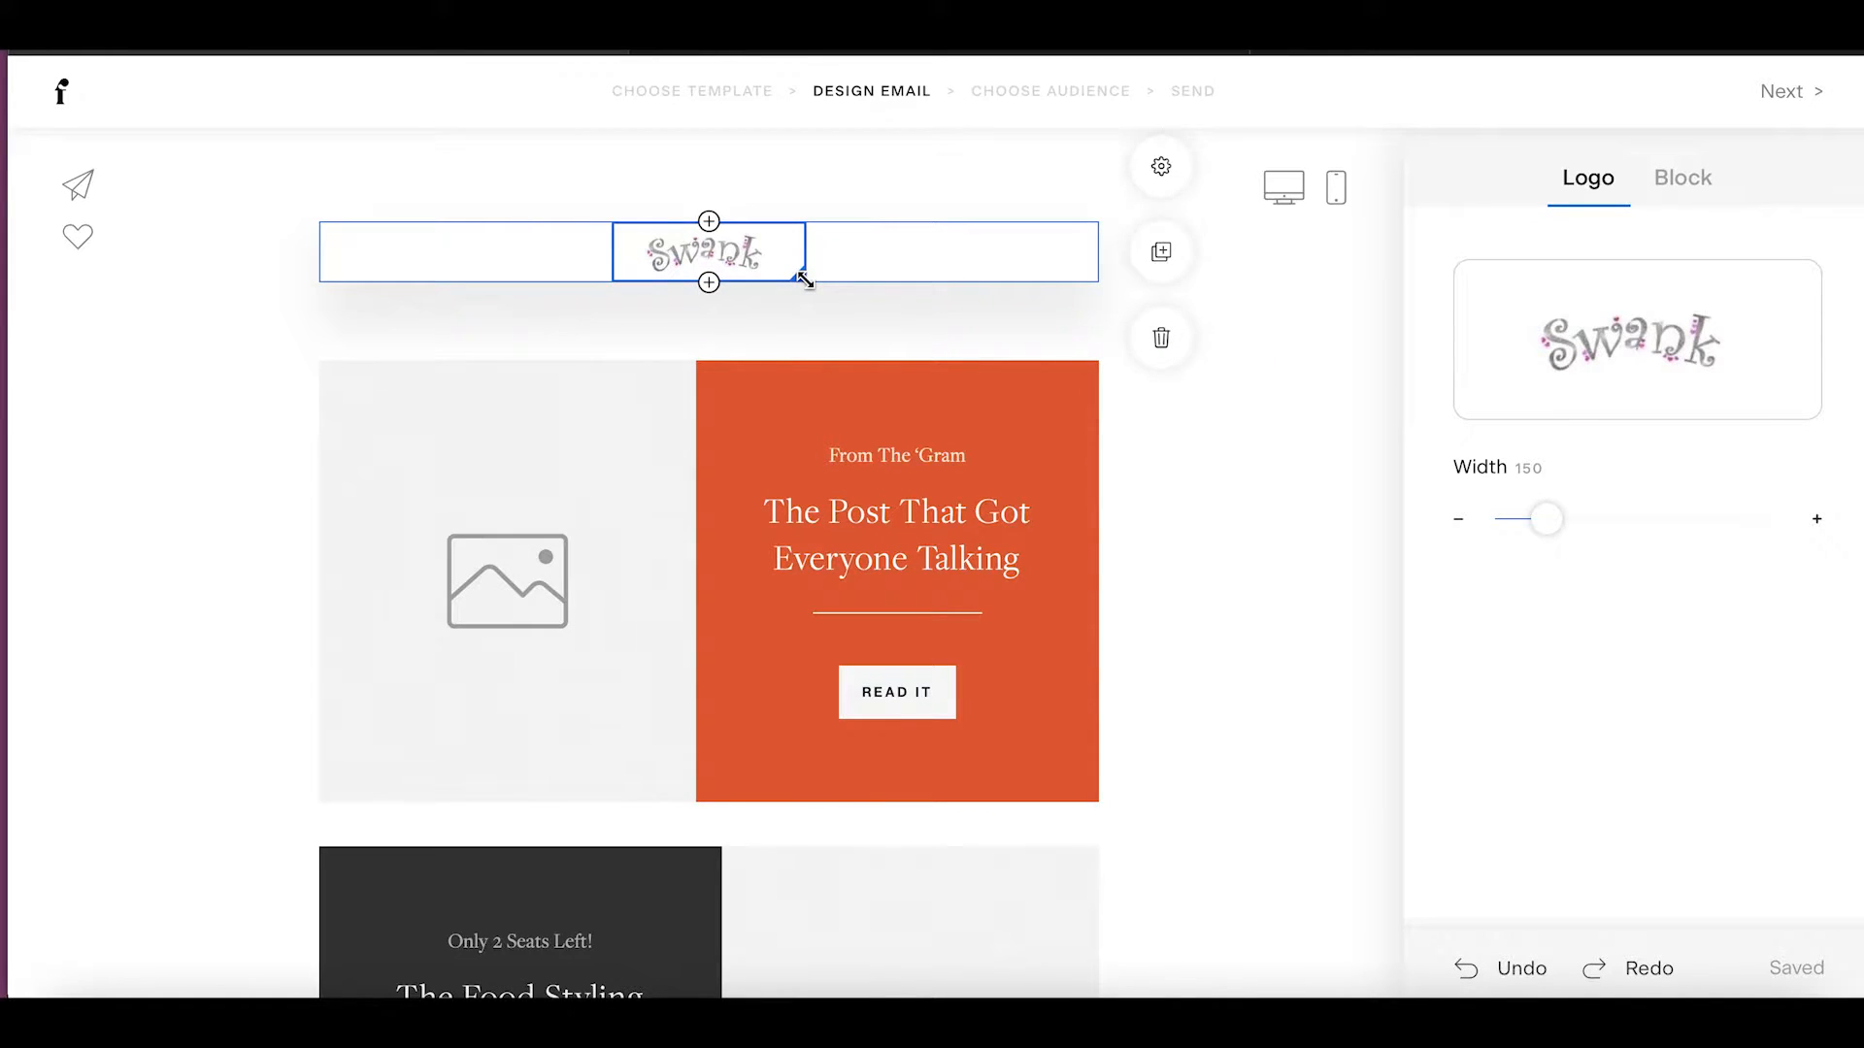
Enlarge the Swank logo to slightly more than half the email's width and add a link bar below it.
drag(805, 281, 911, 404)
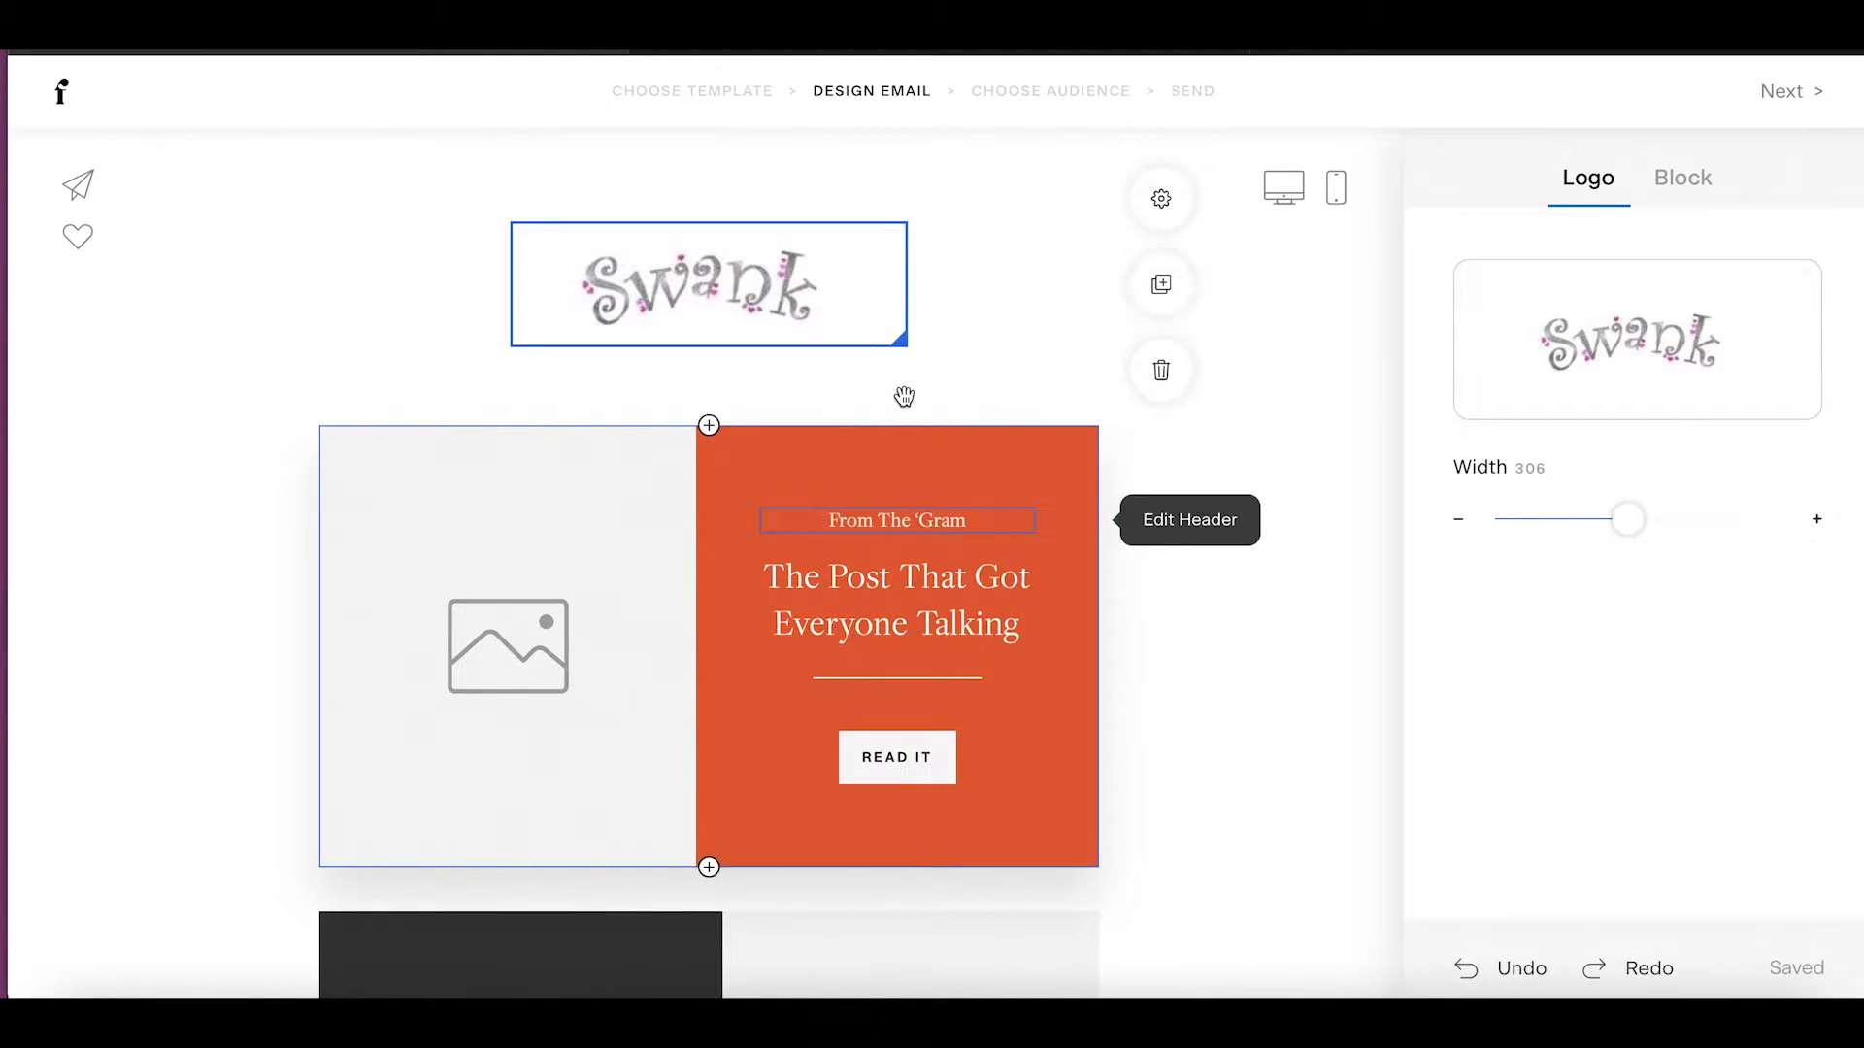
drag(915, 358, 933, 380)
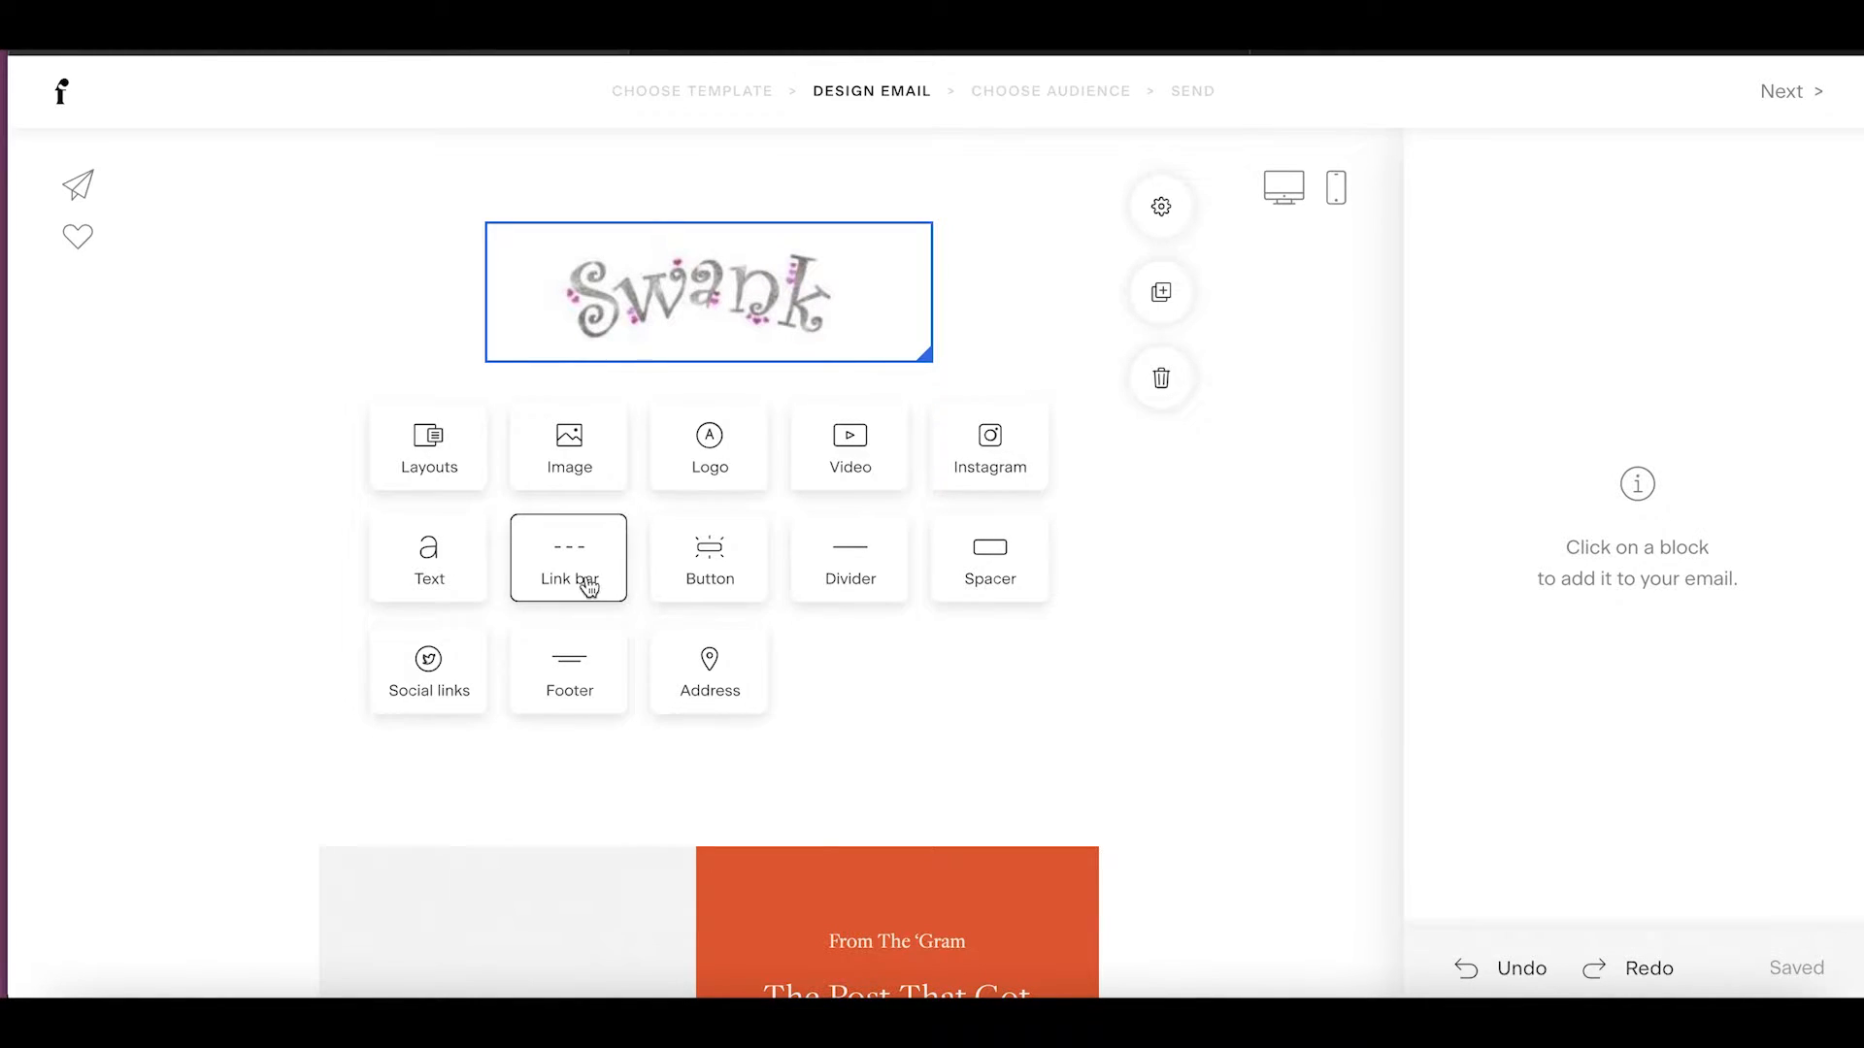
click(588, 583)
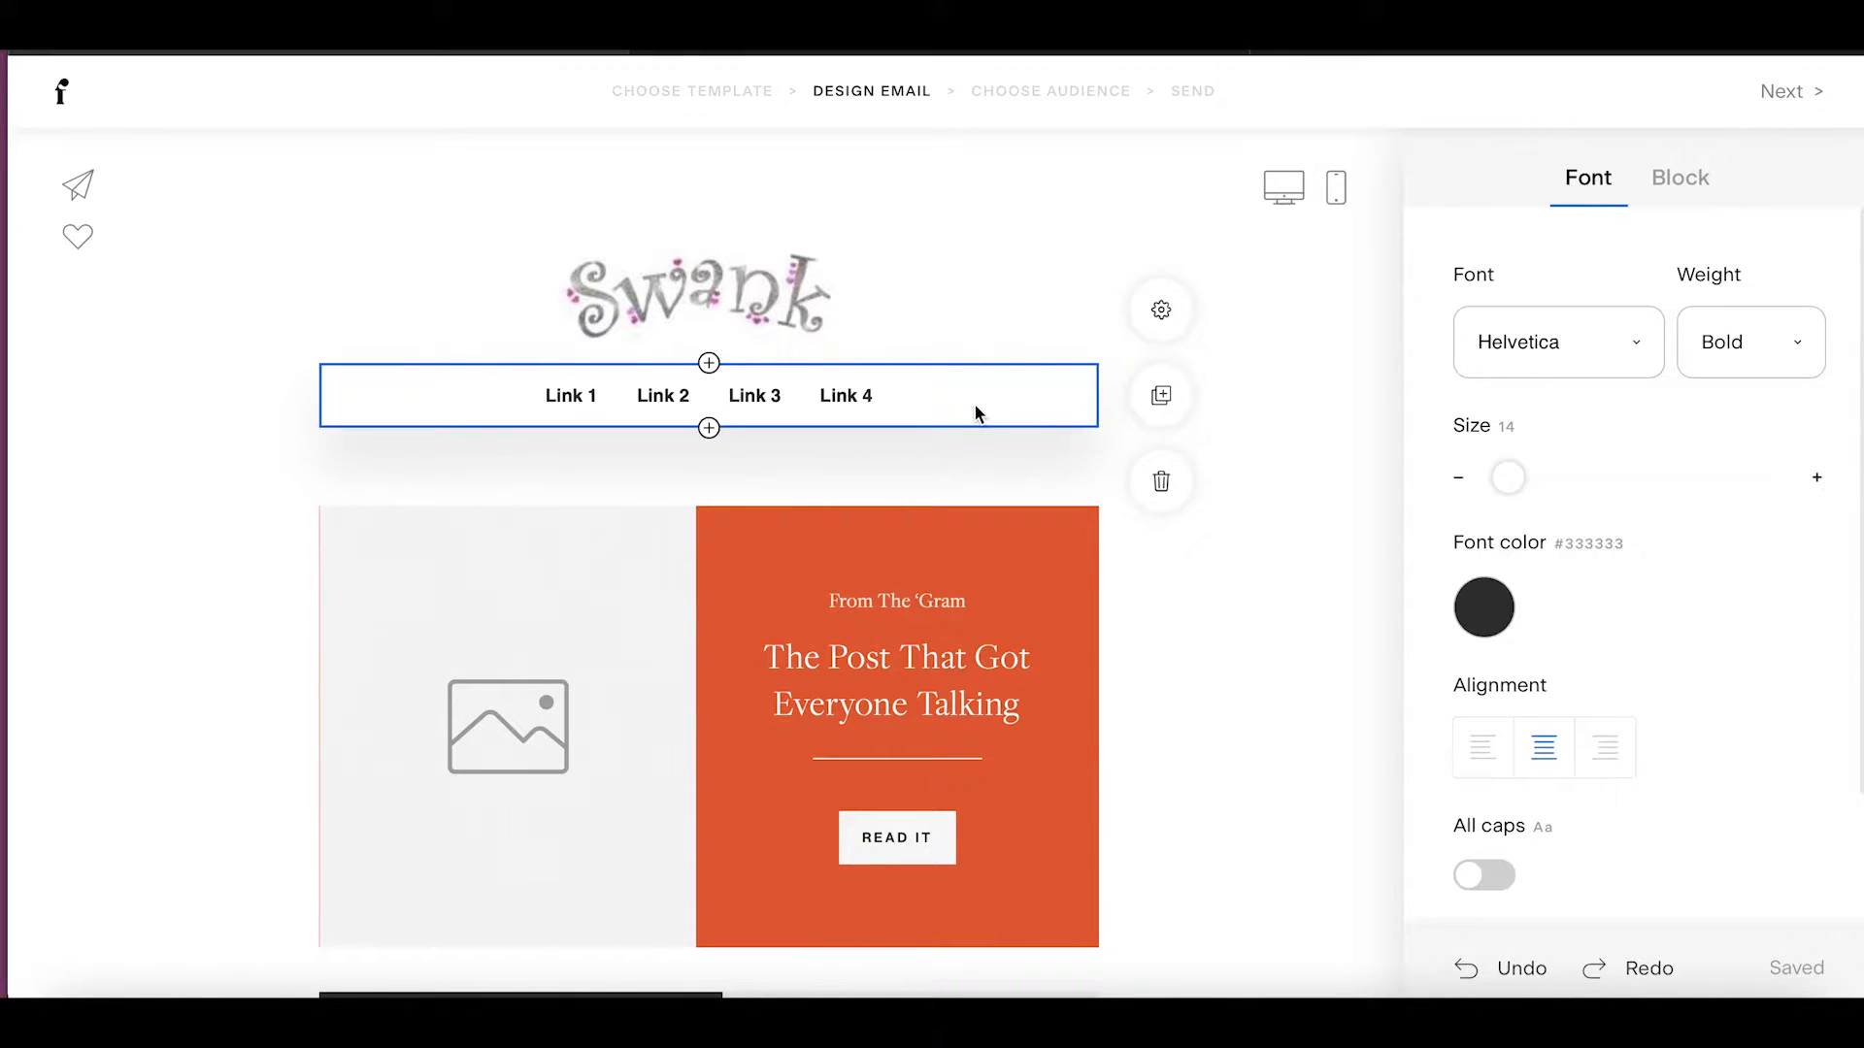
Try six links in the link bar and set the number of links back to 4.
click(1691, 182)
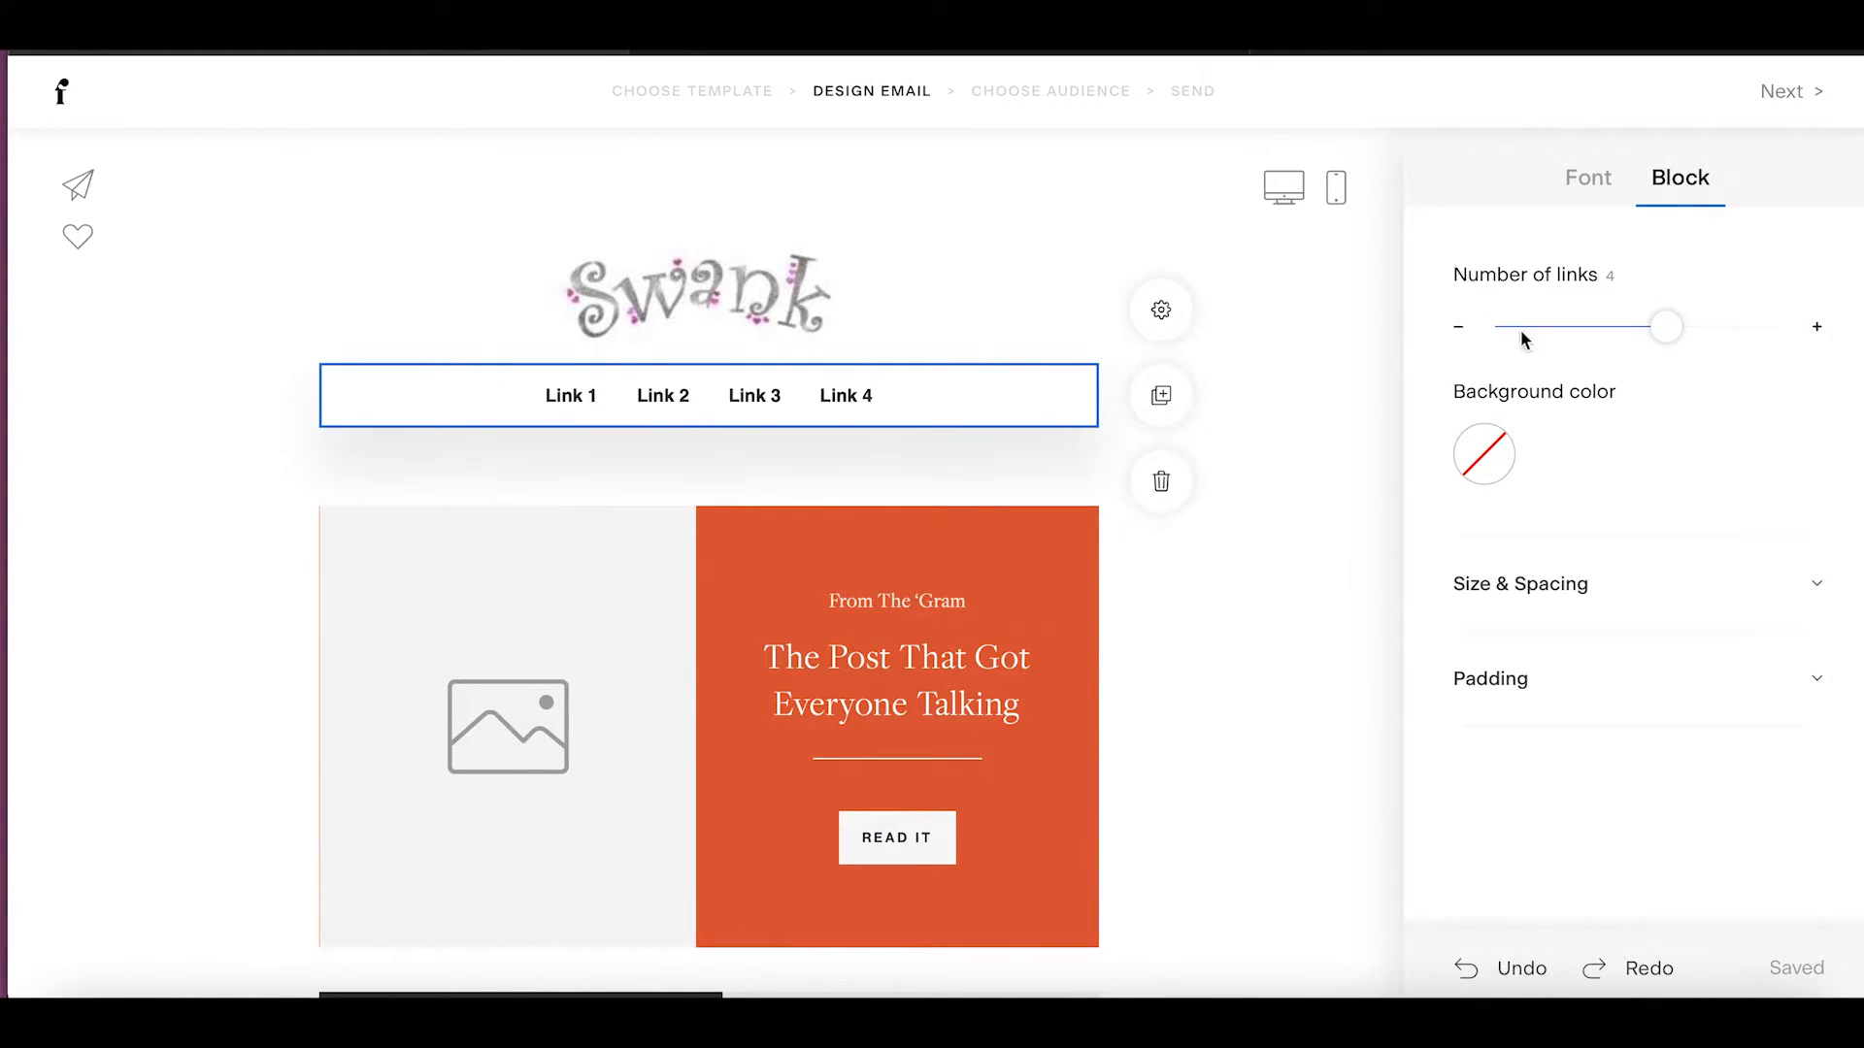
drag(1648, 320, 1782, 342)
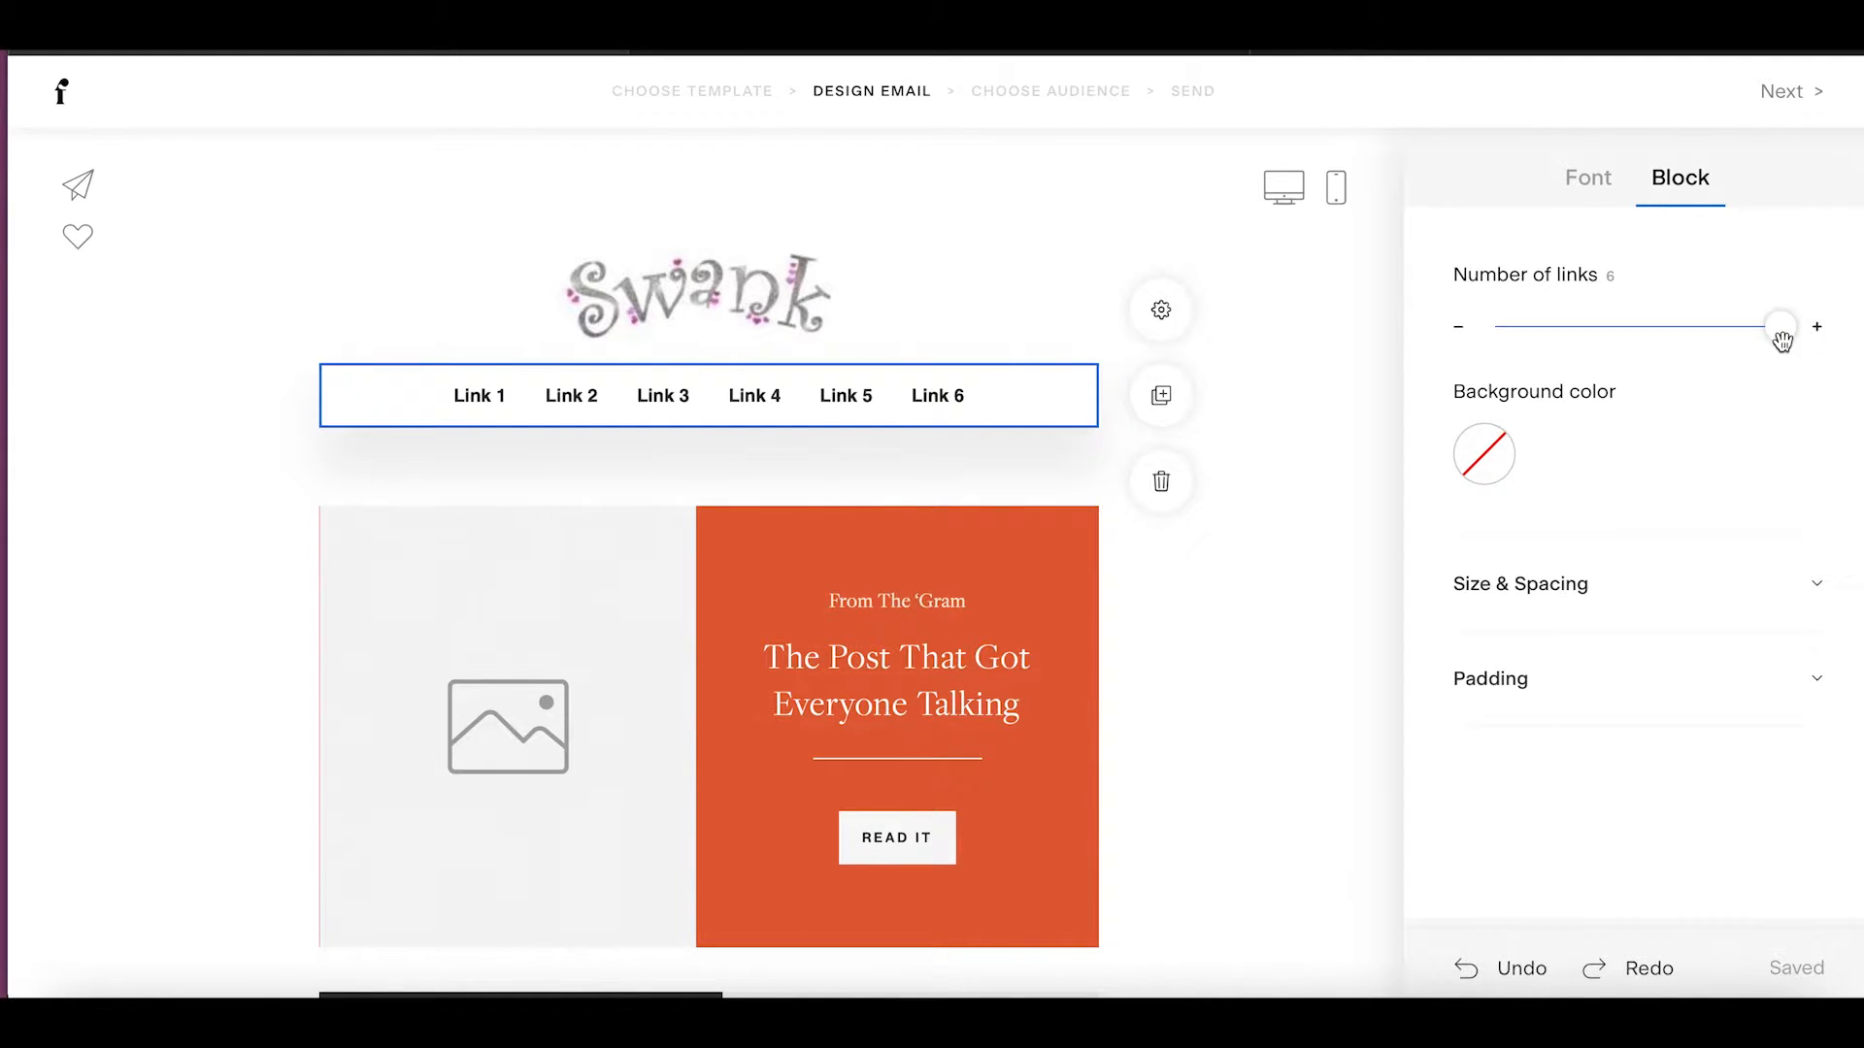
drag(1783, 341, 1666, 338)
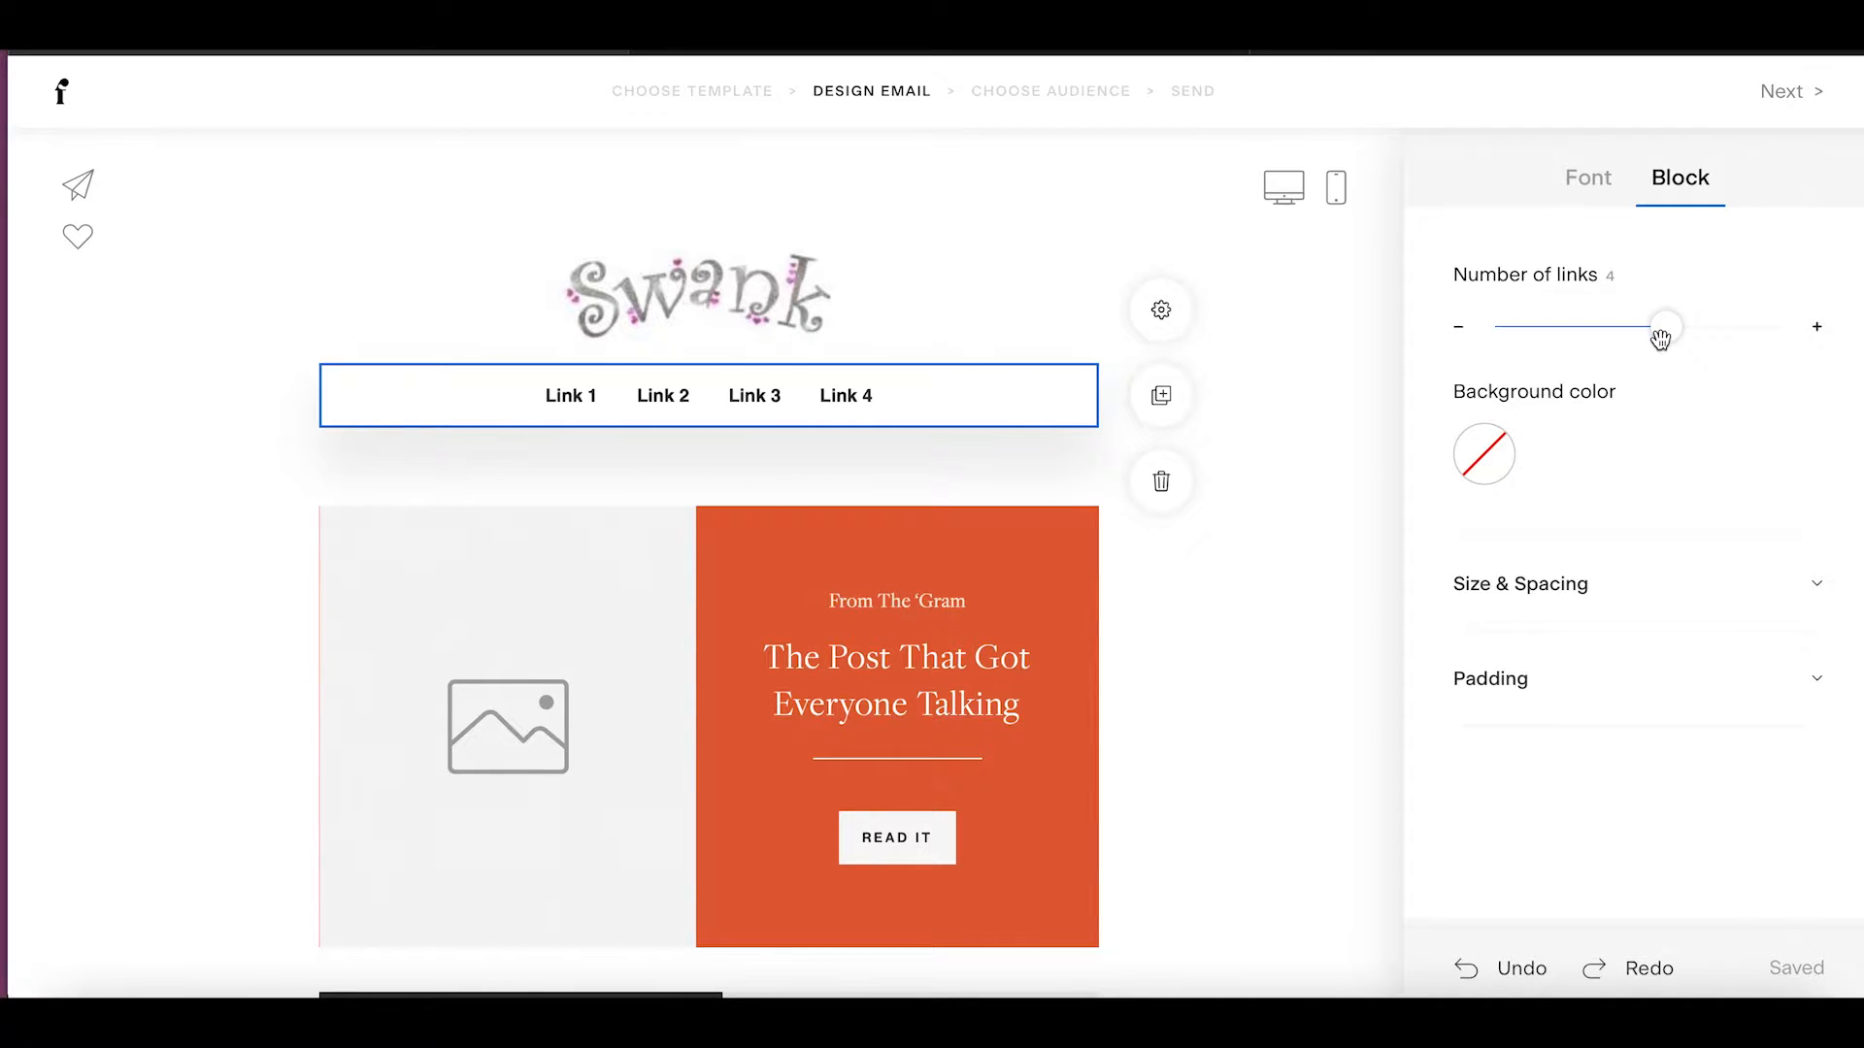
Rename the first link in the link bar as TOP.
click(996, 412)
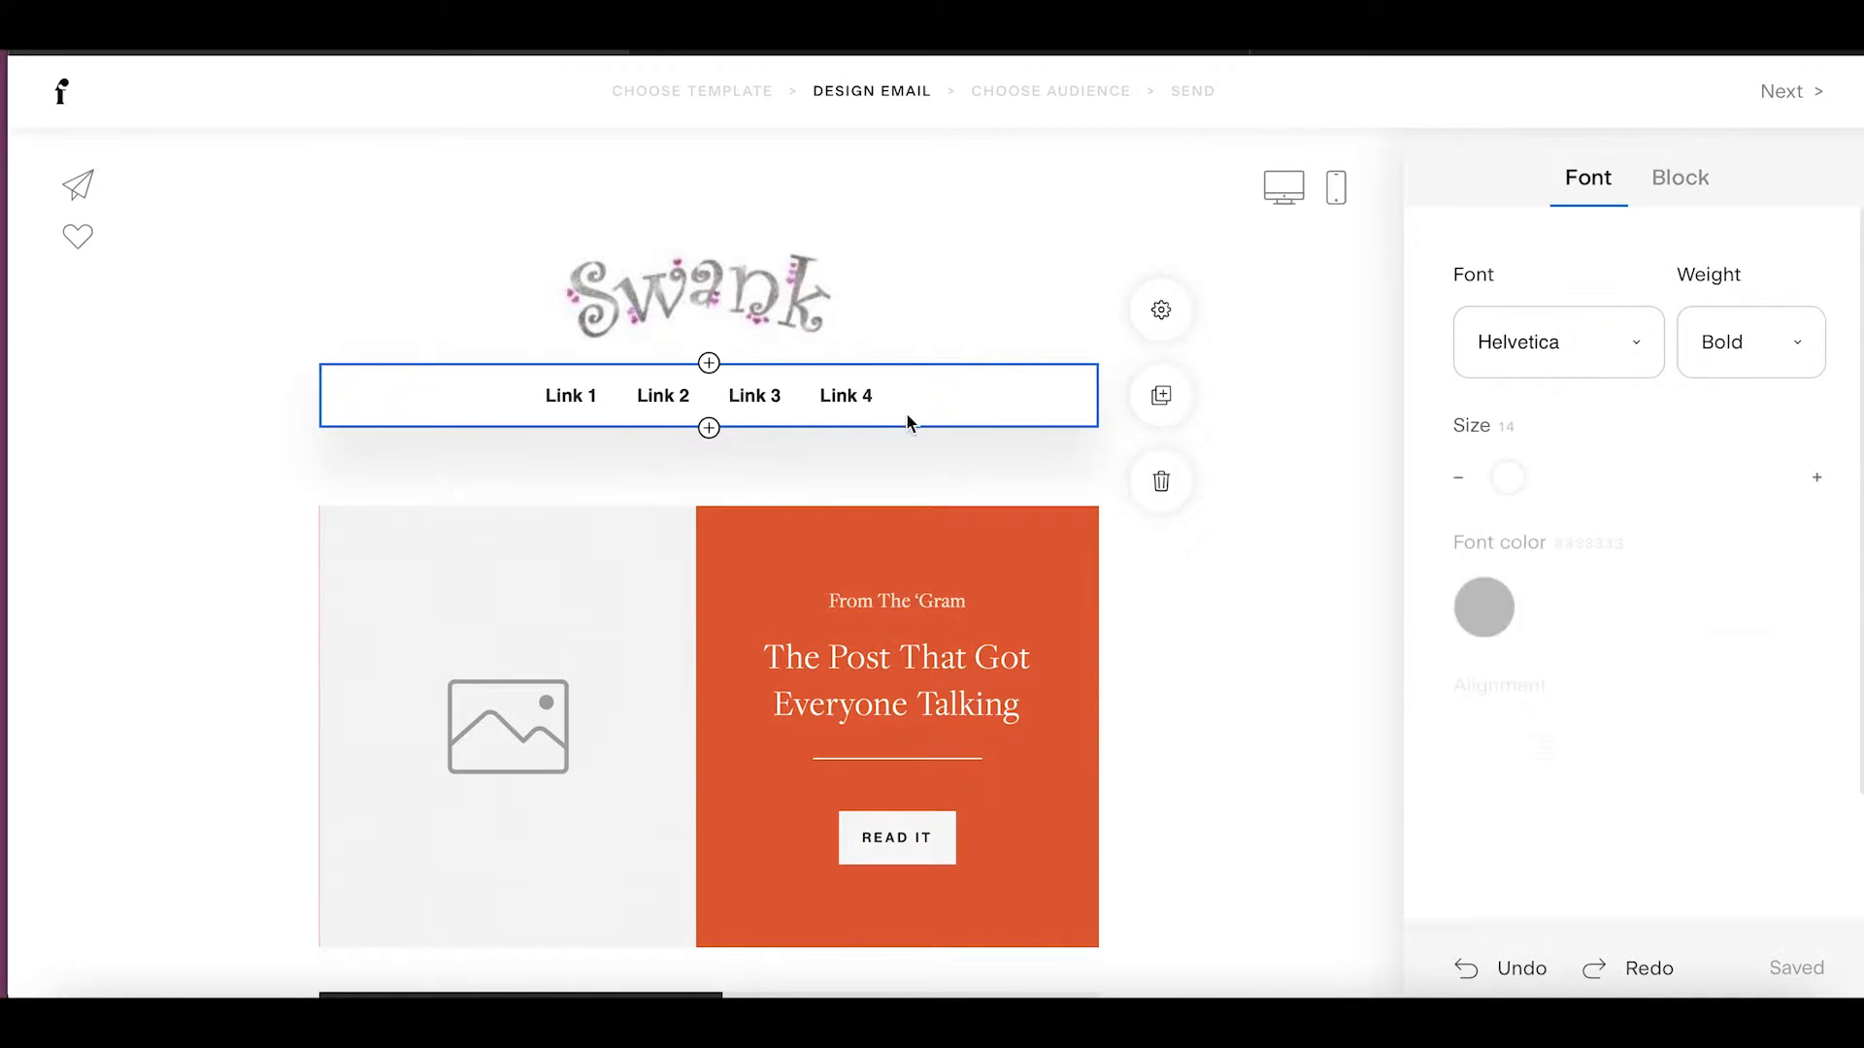
click(581, 400)
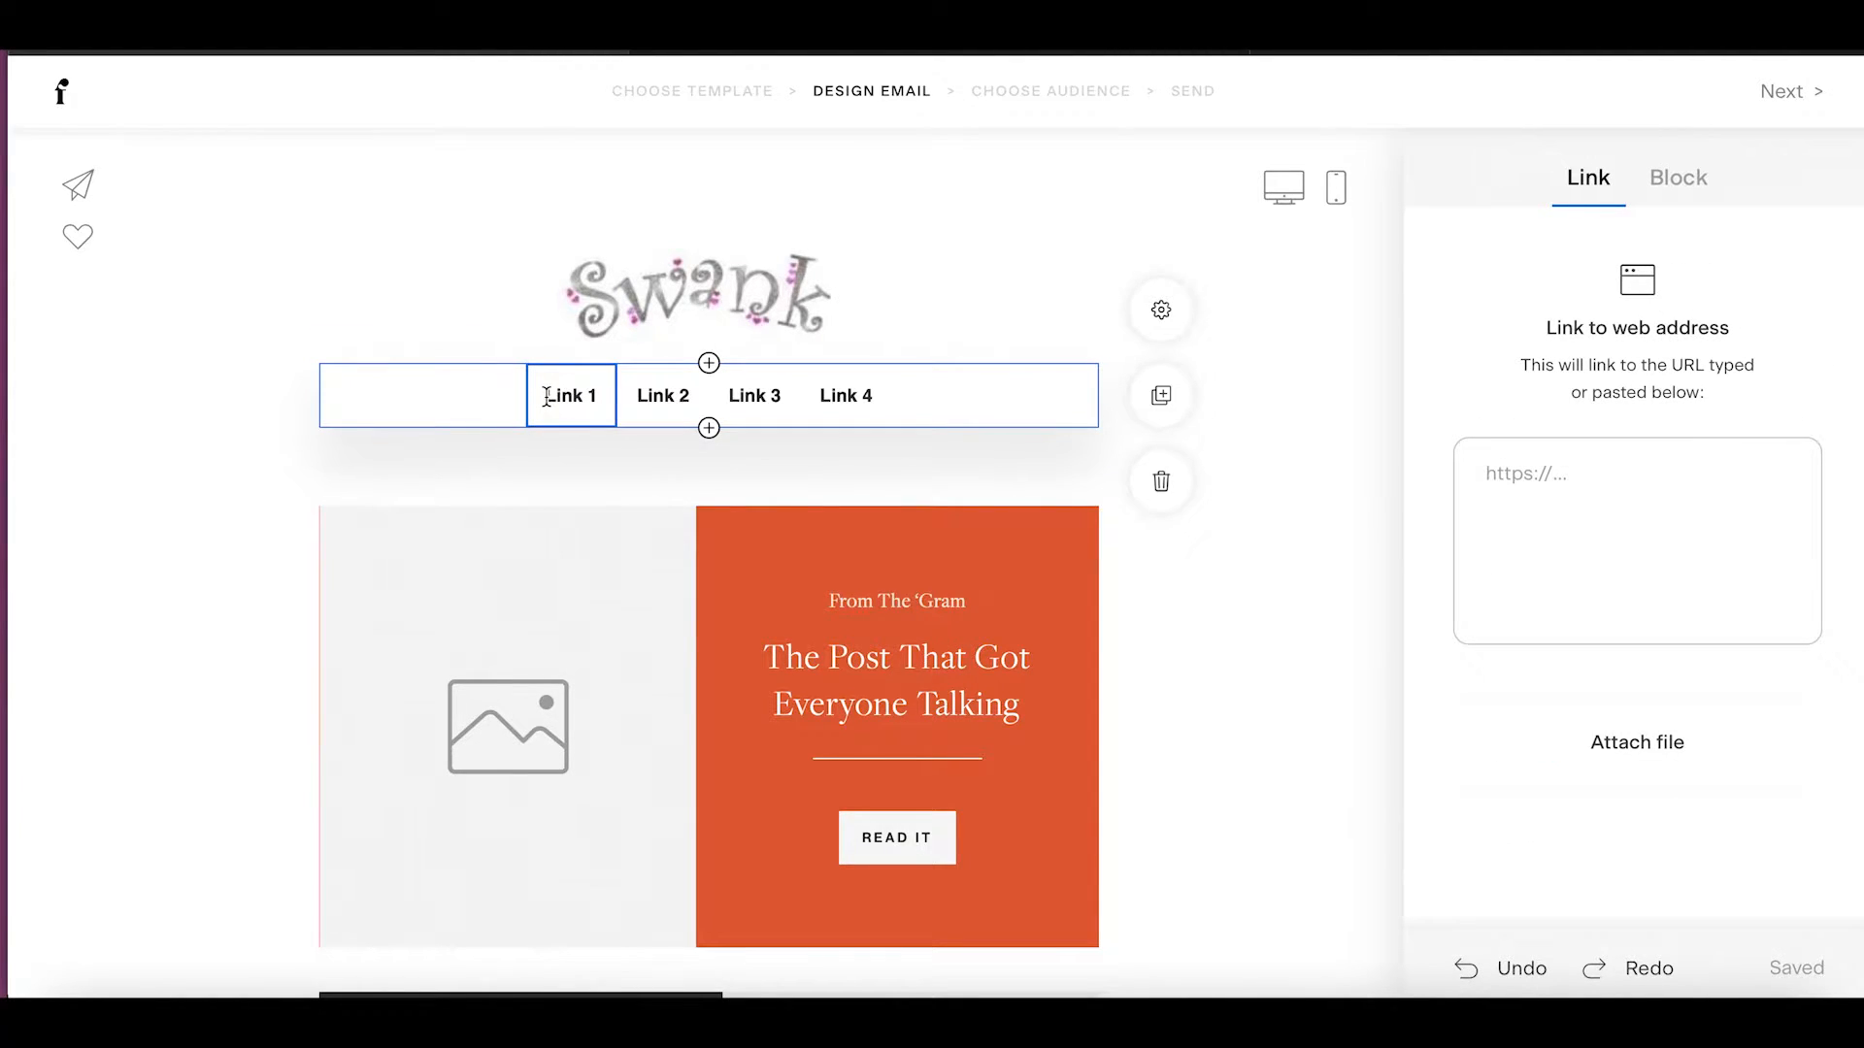
drag(547, 396, 621, 405)
text(TOP)
key(BackSpace)
text(OP)
key(BackSpace)
key(BackSpace)
text(p)
key(BackSpace)
text(P)
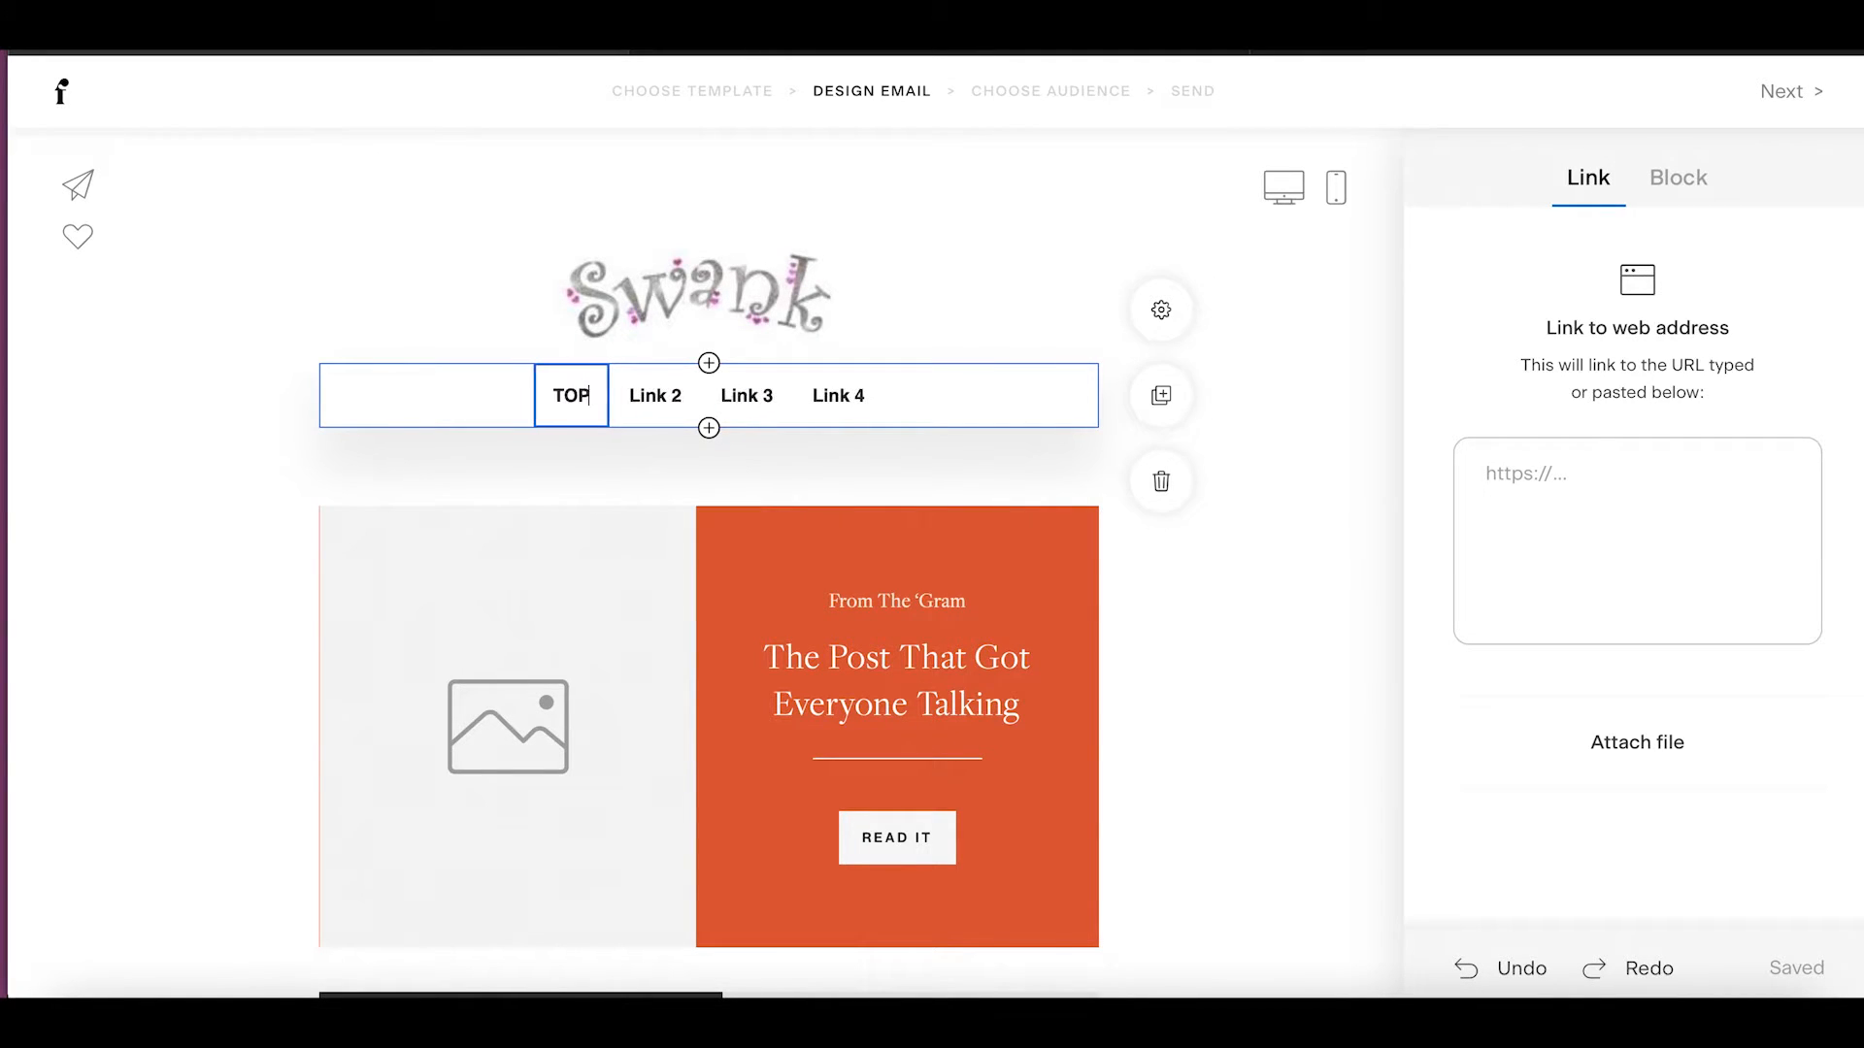
Rename the second link in the link bar as Dresses.
double_click(677, 400)
drag(631, 398, 696, 400)
text(Dresses)
Rename the third link in the link bar as Jeans and the fourth link as Shoes.
double_click(750, 401)
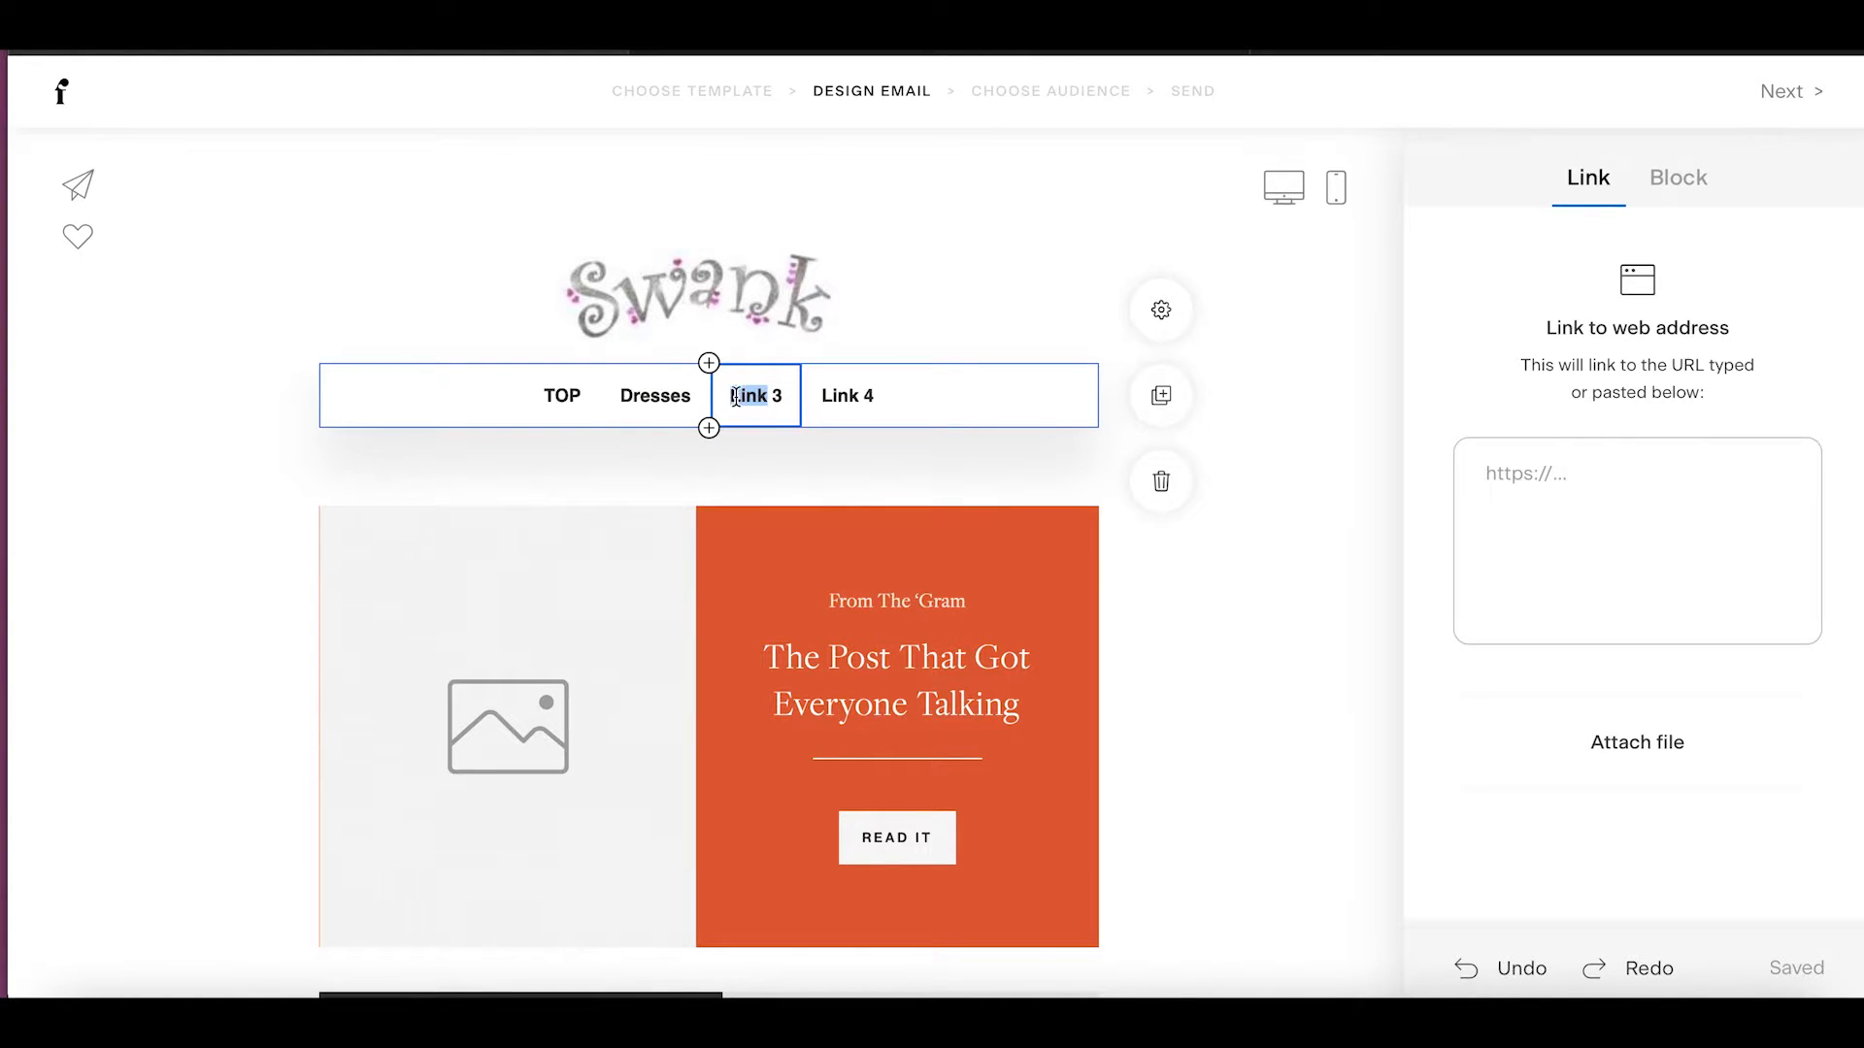
drag(786, 397, 730, 396)
text(Jeans)
click(855, 398)
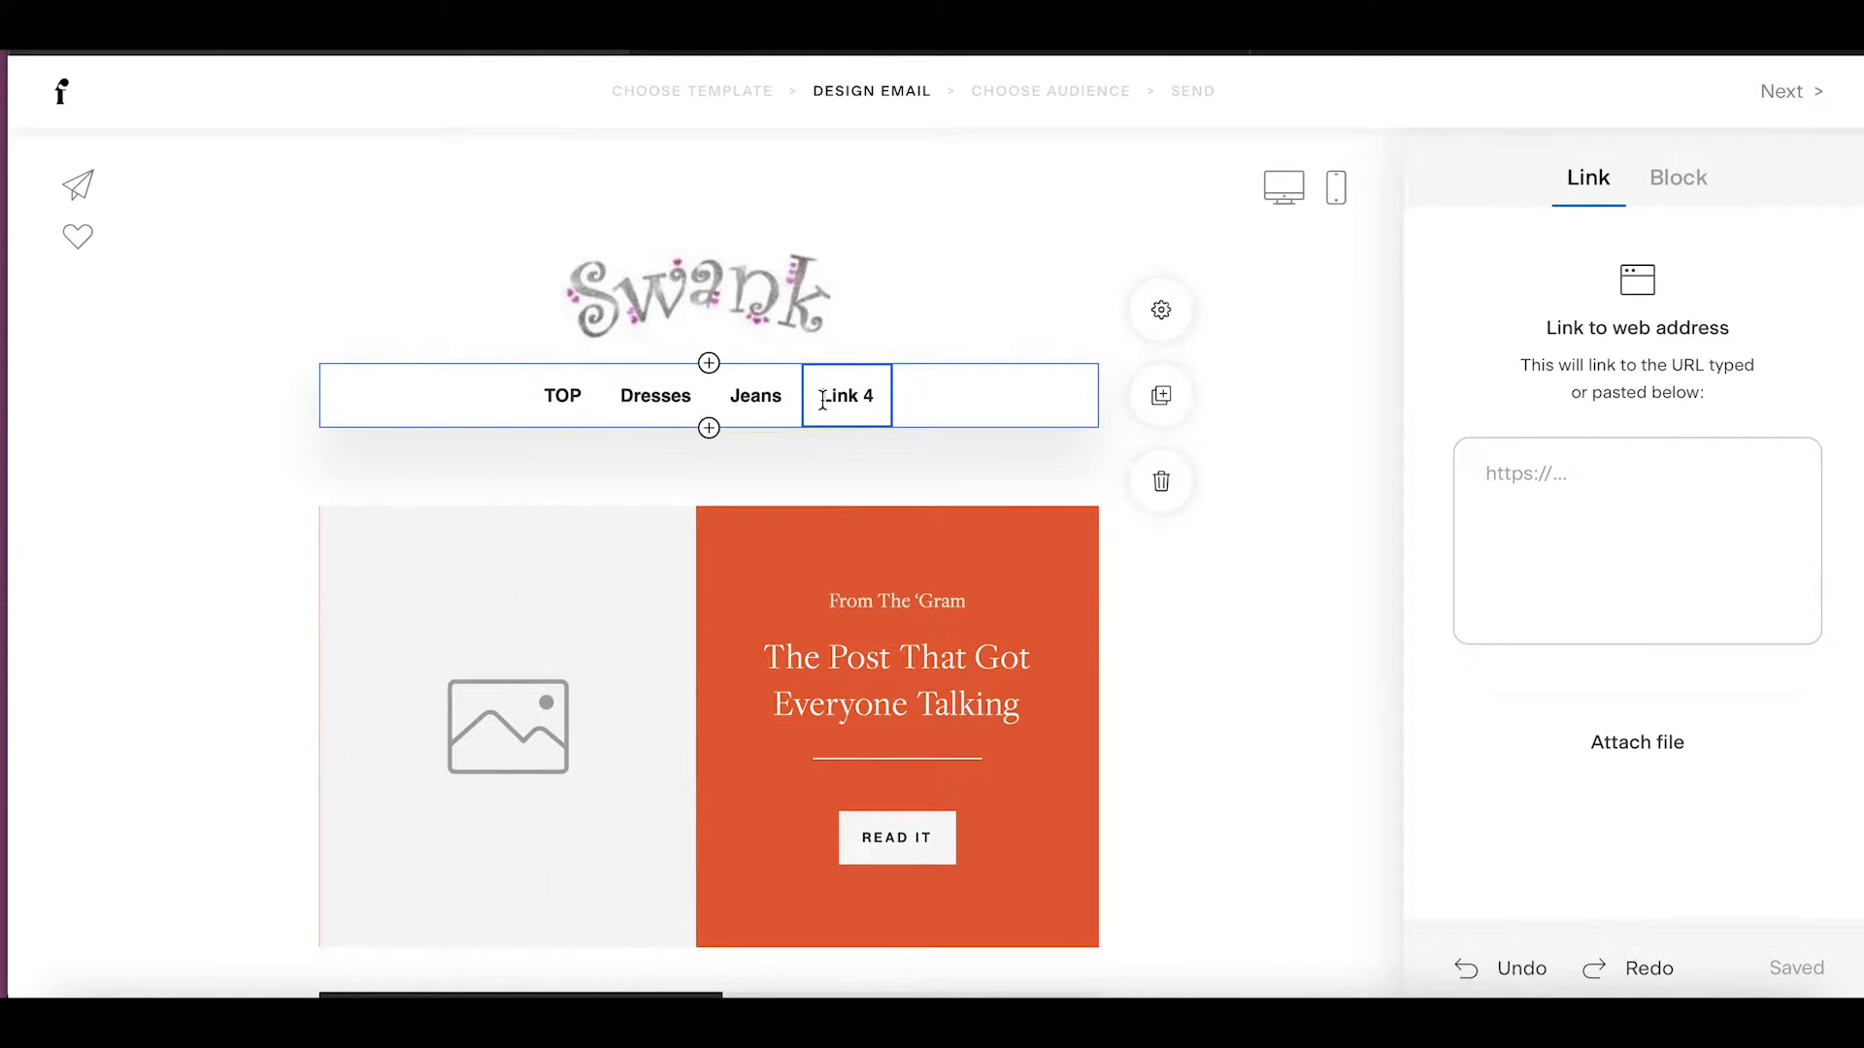
drag(820, 398, 882, 399)
text(Shoes)
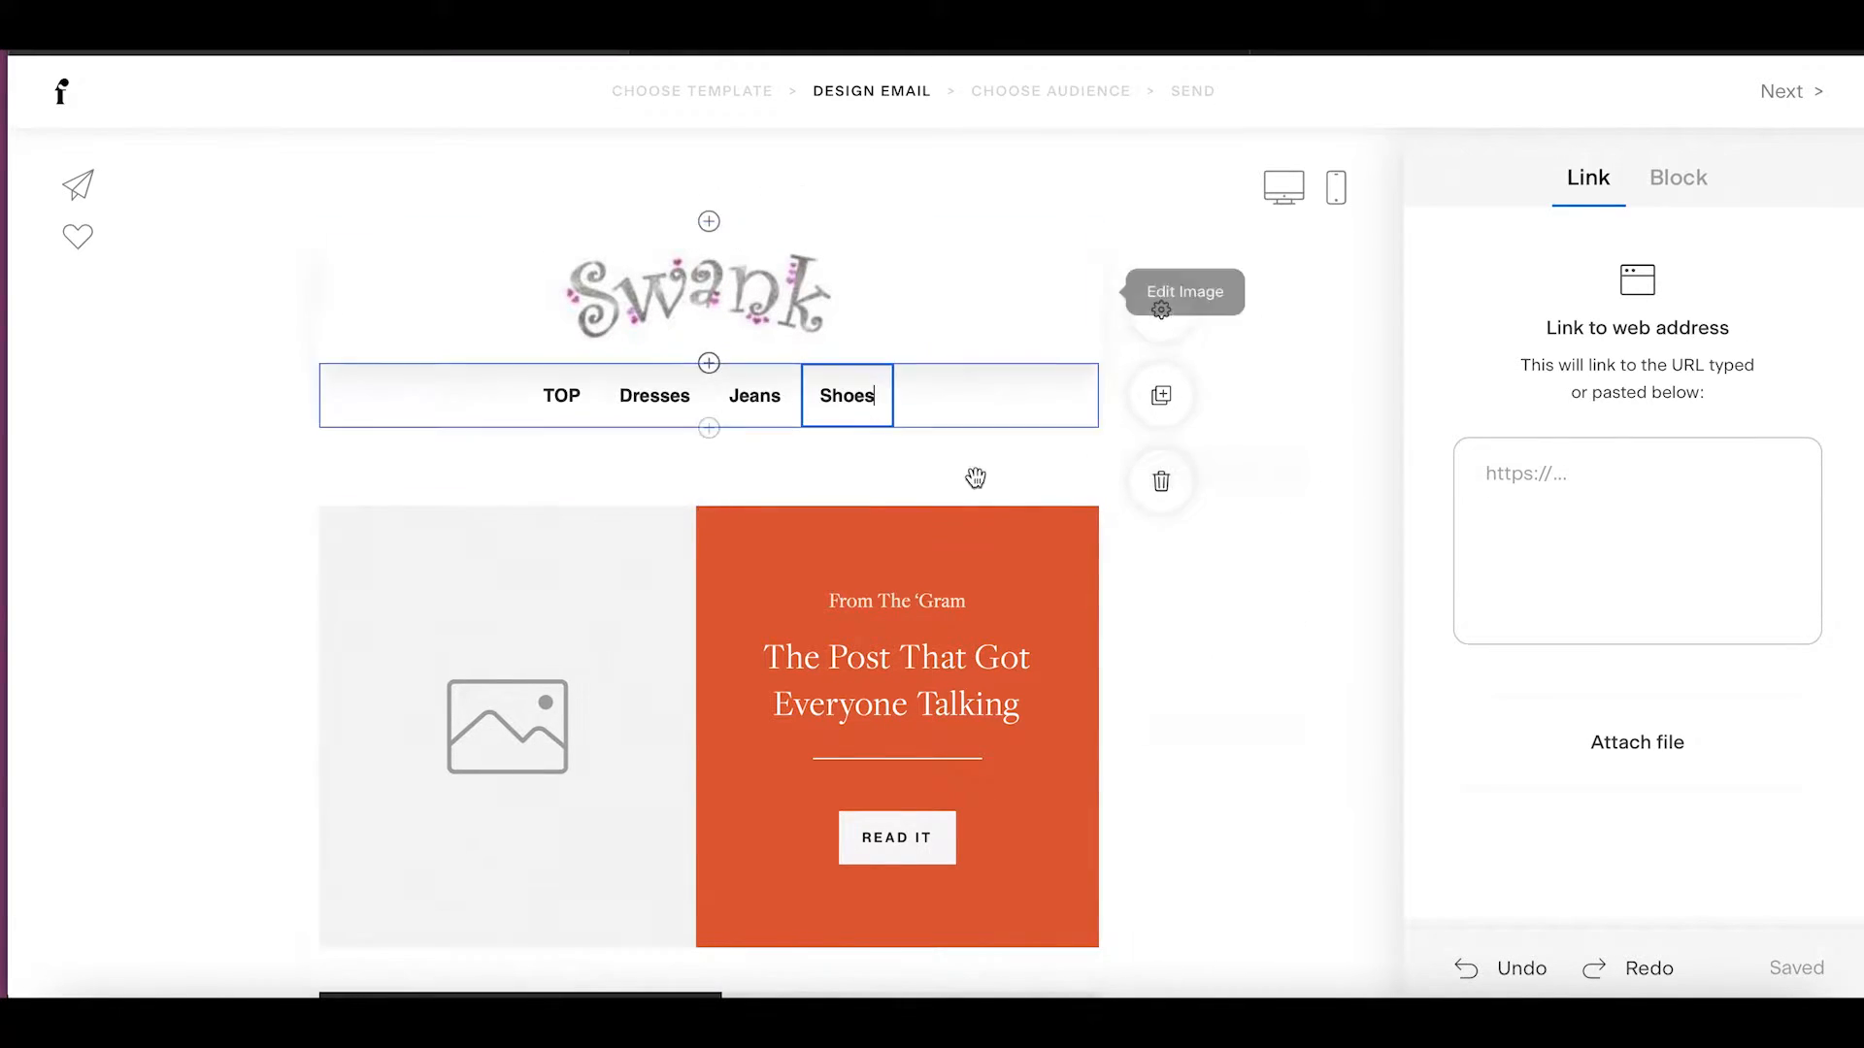
Look through the fonts and font weights available for the whole link bar.
click(965, 404)
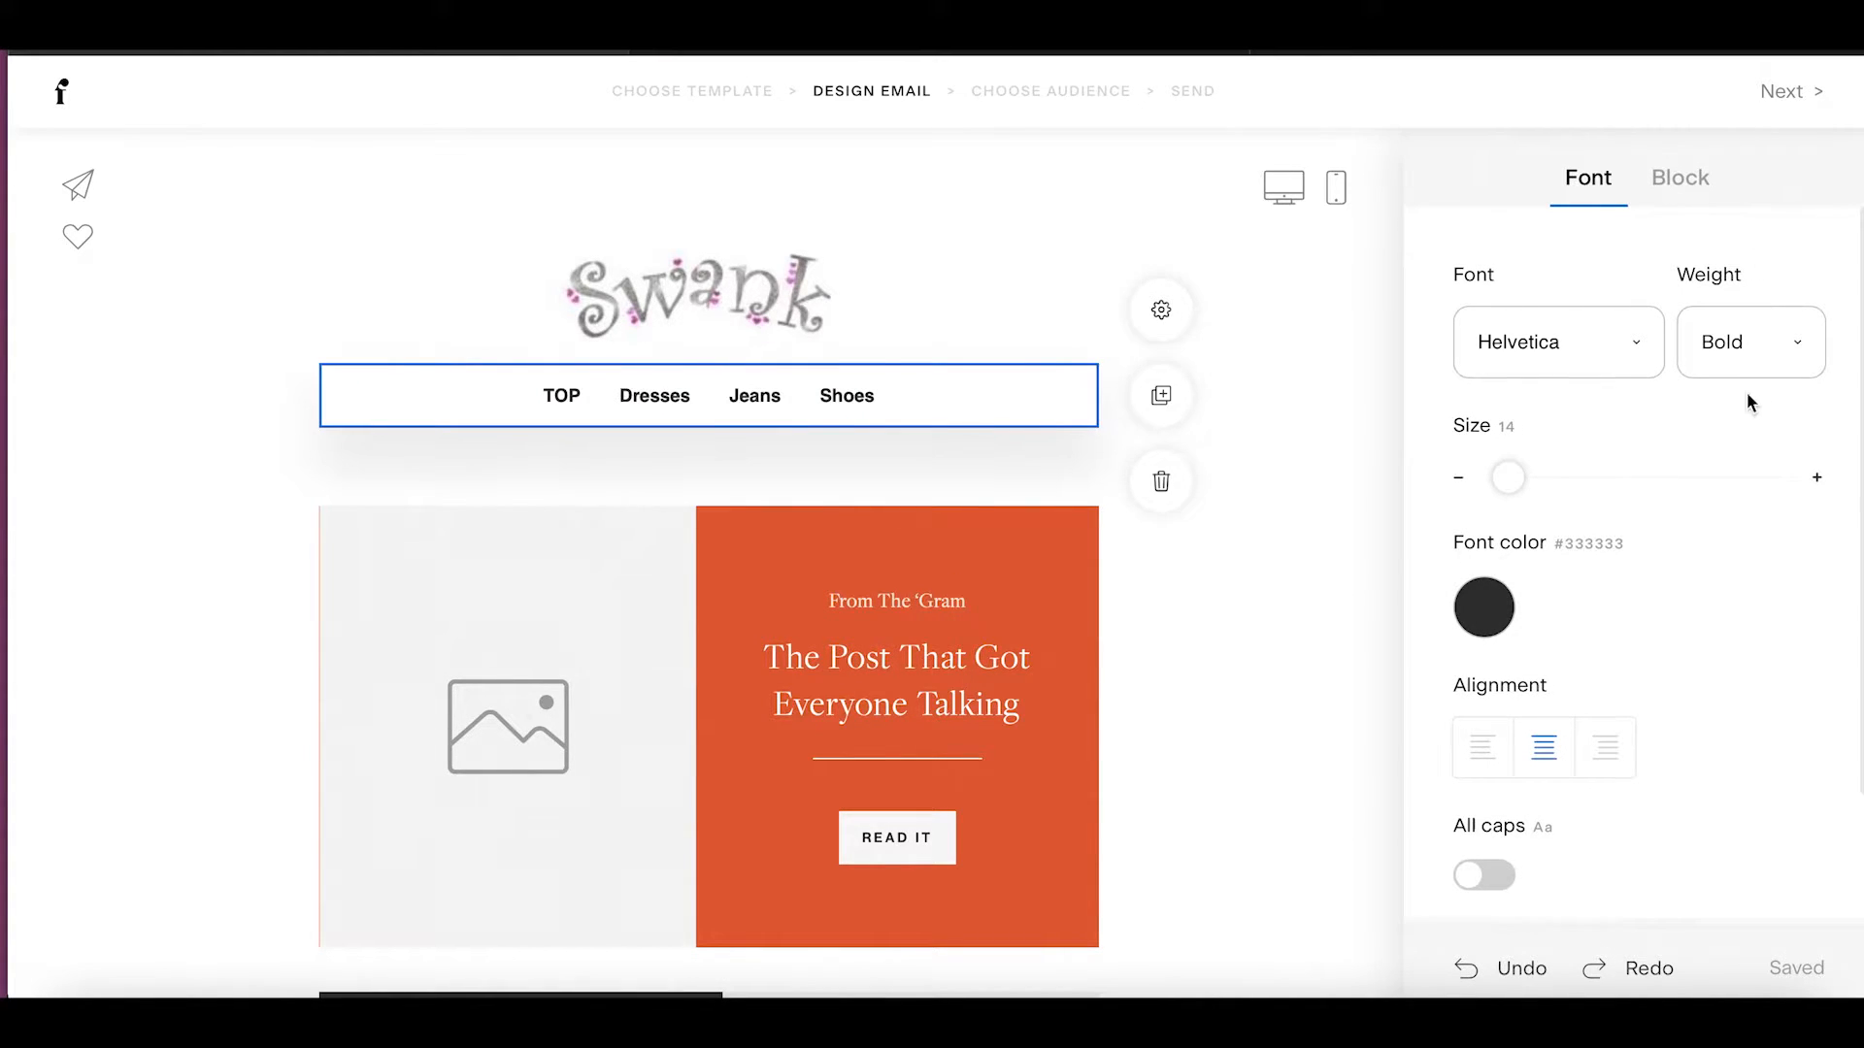
click(1616, 361)
scroll(1664, 650, down, 3)
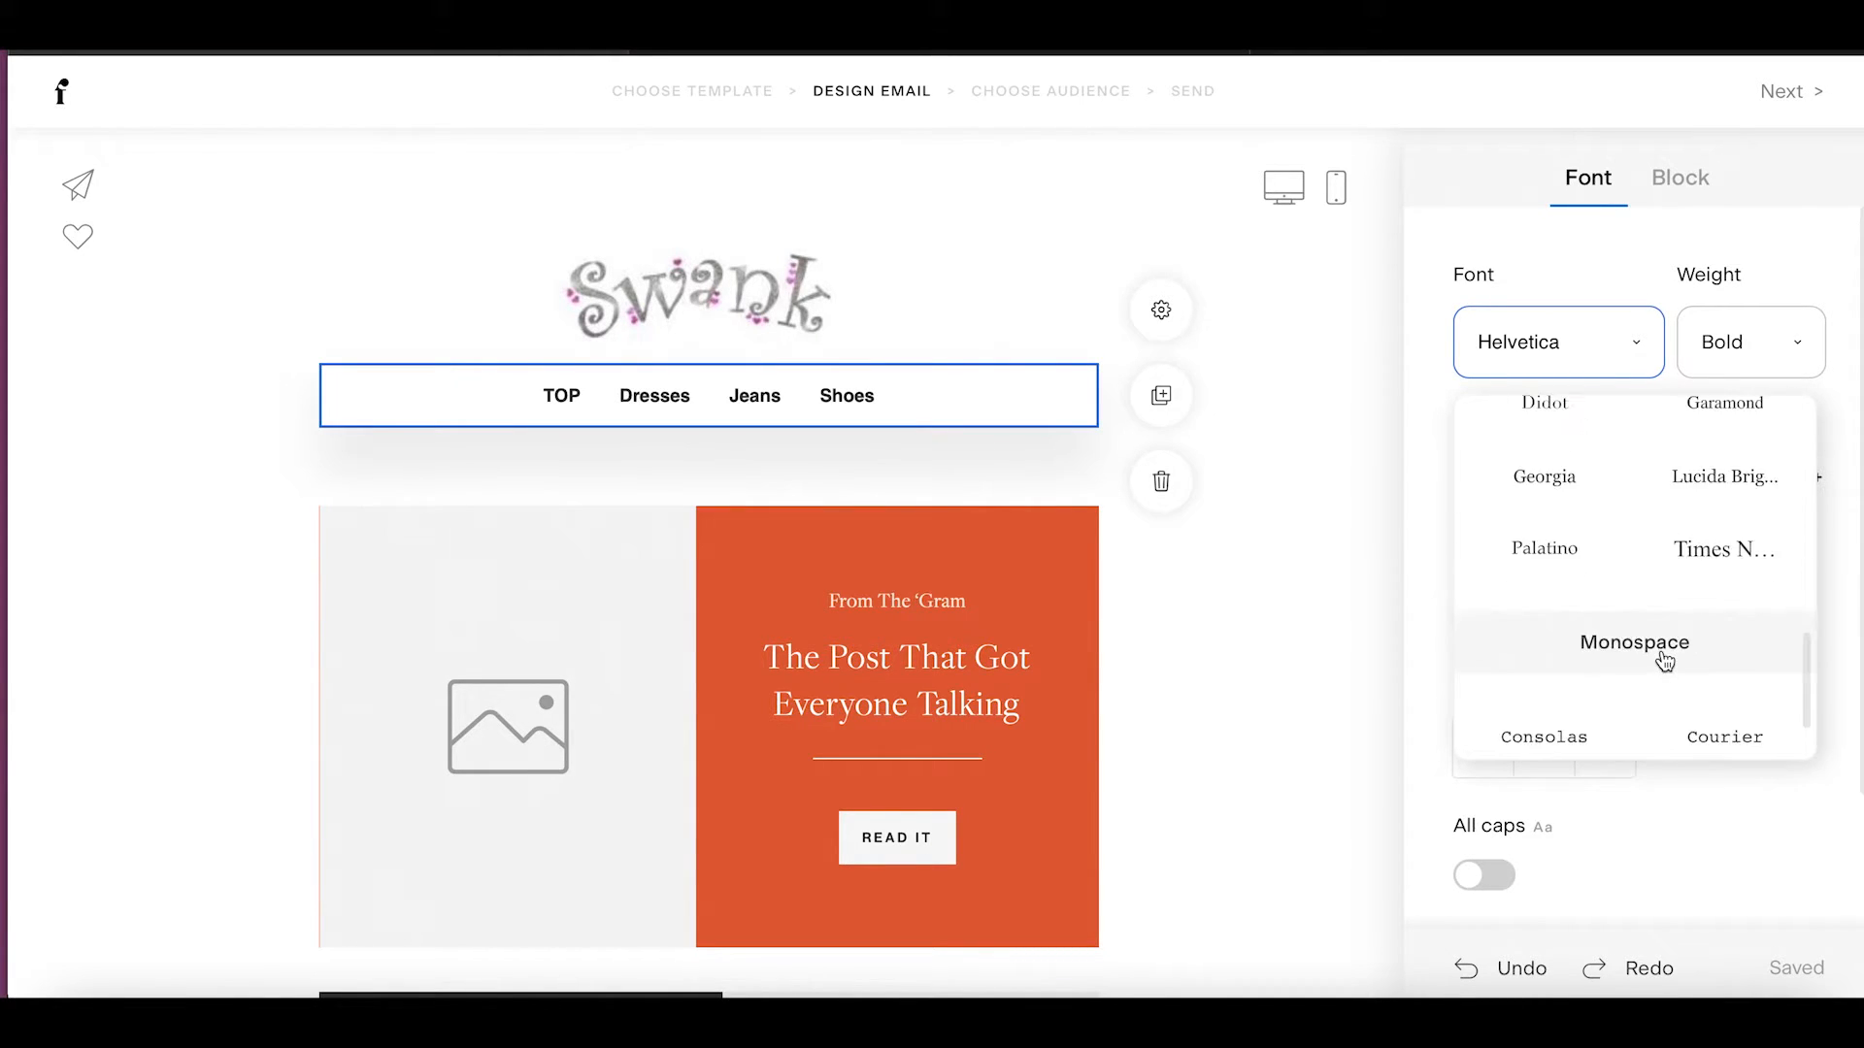
scroll(1664, 660, down, 1)
scroll(1663, 658, up, 5)
scroll(1662, 648, up, 3)
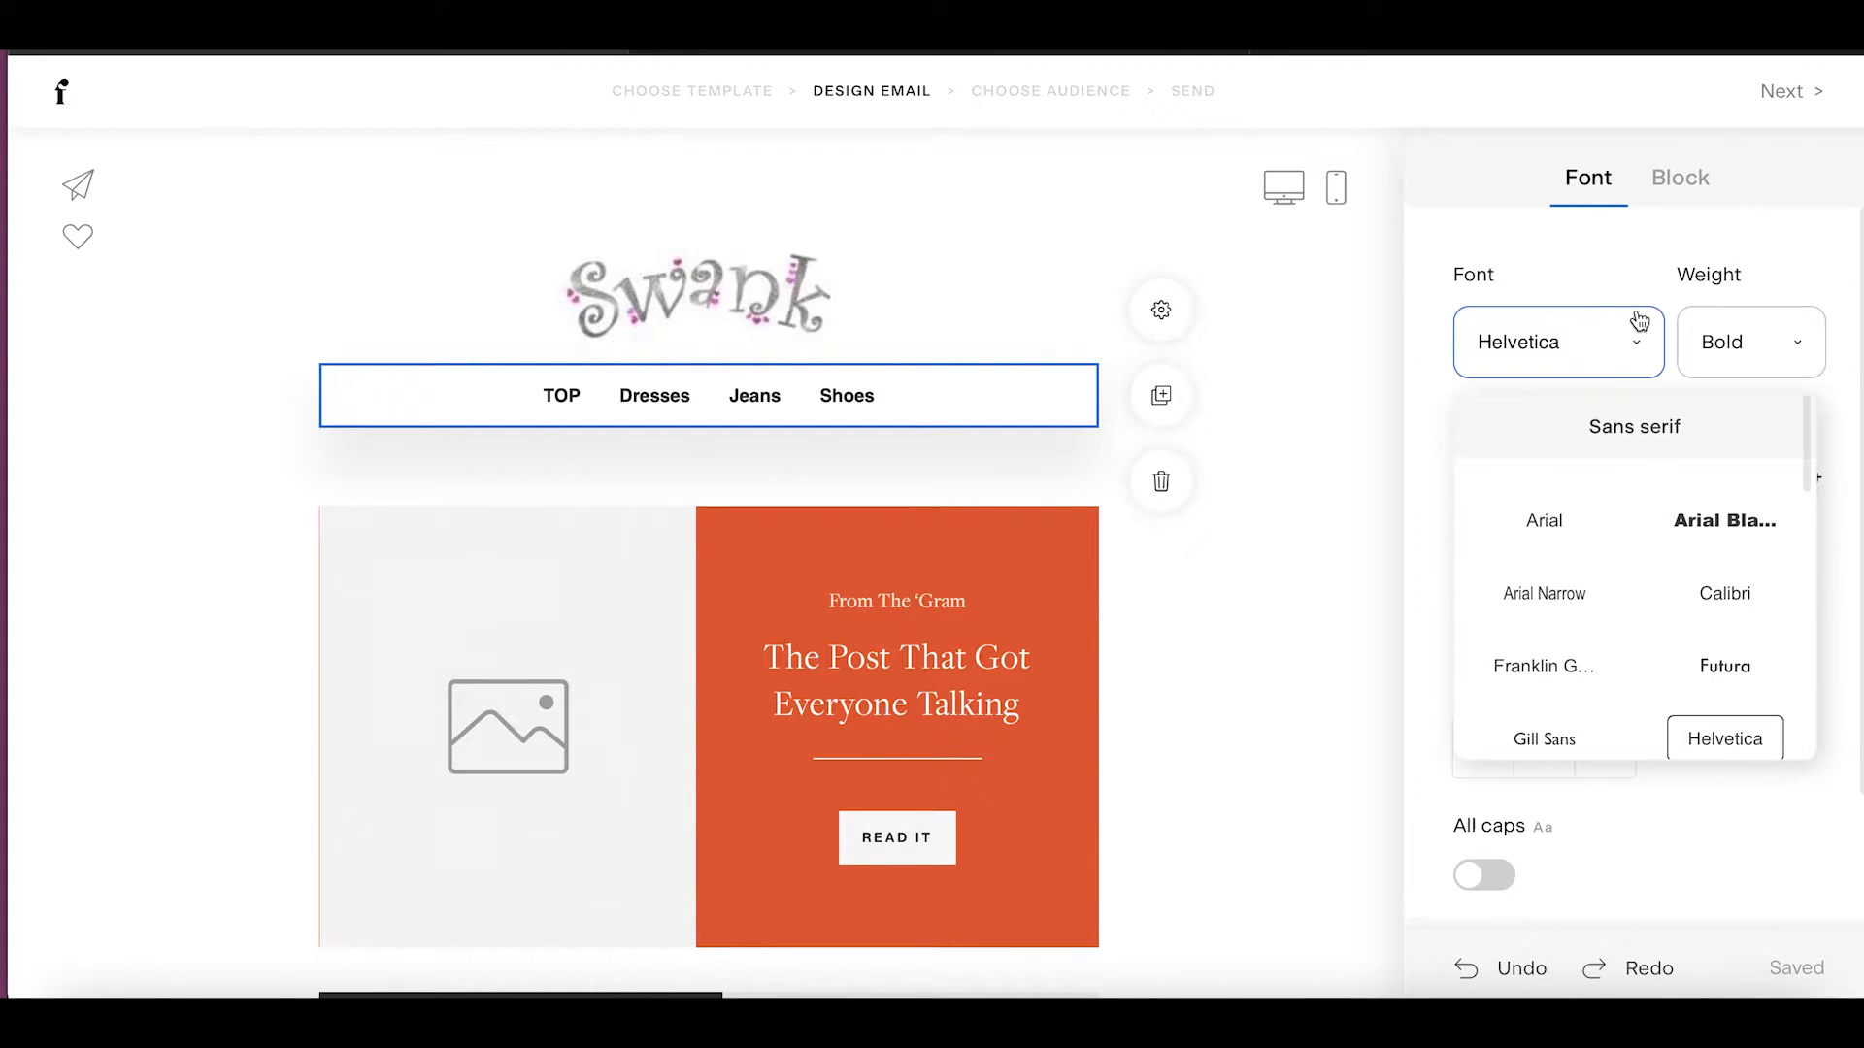
click(1627, 260)
click(1784, 375)
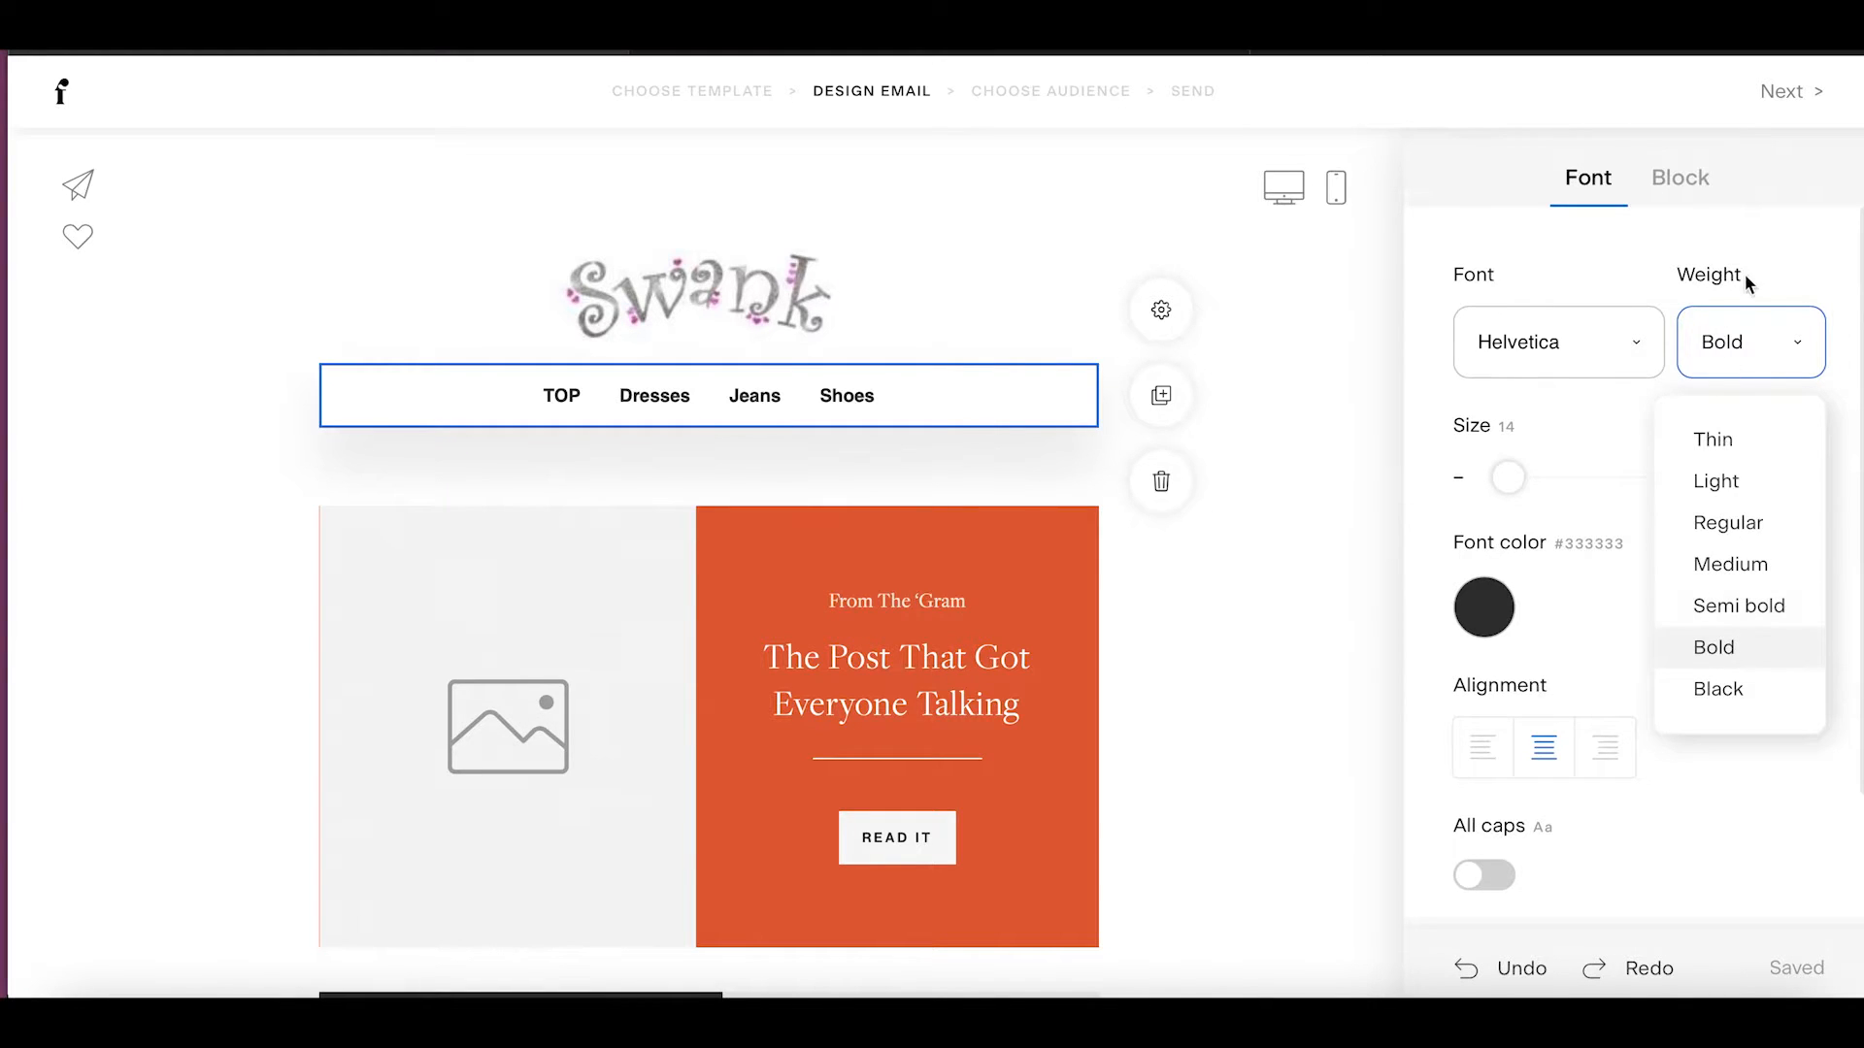
click(1712, 785)
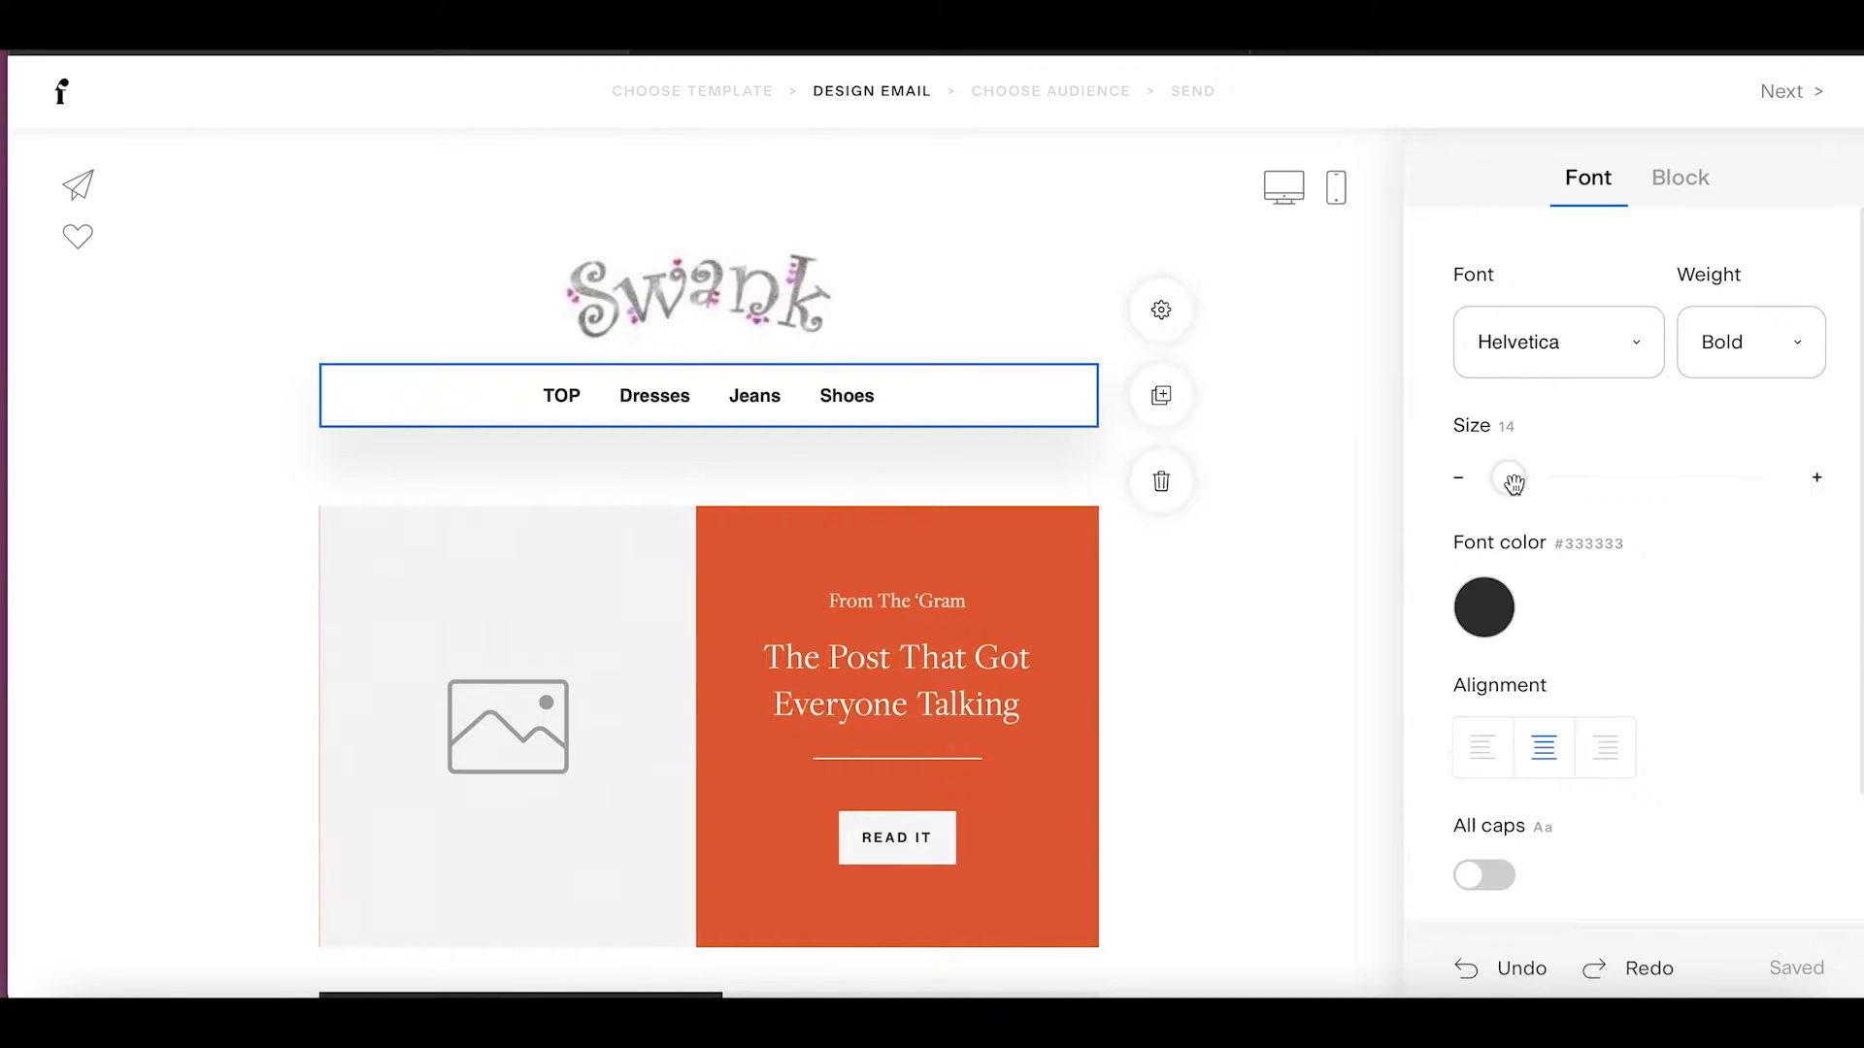
Set the link bar's font size to 23 and turn on all caps for its text.
drag(1513, 482, 1517, 480)
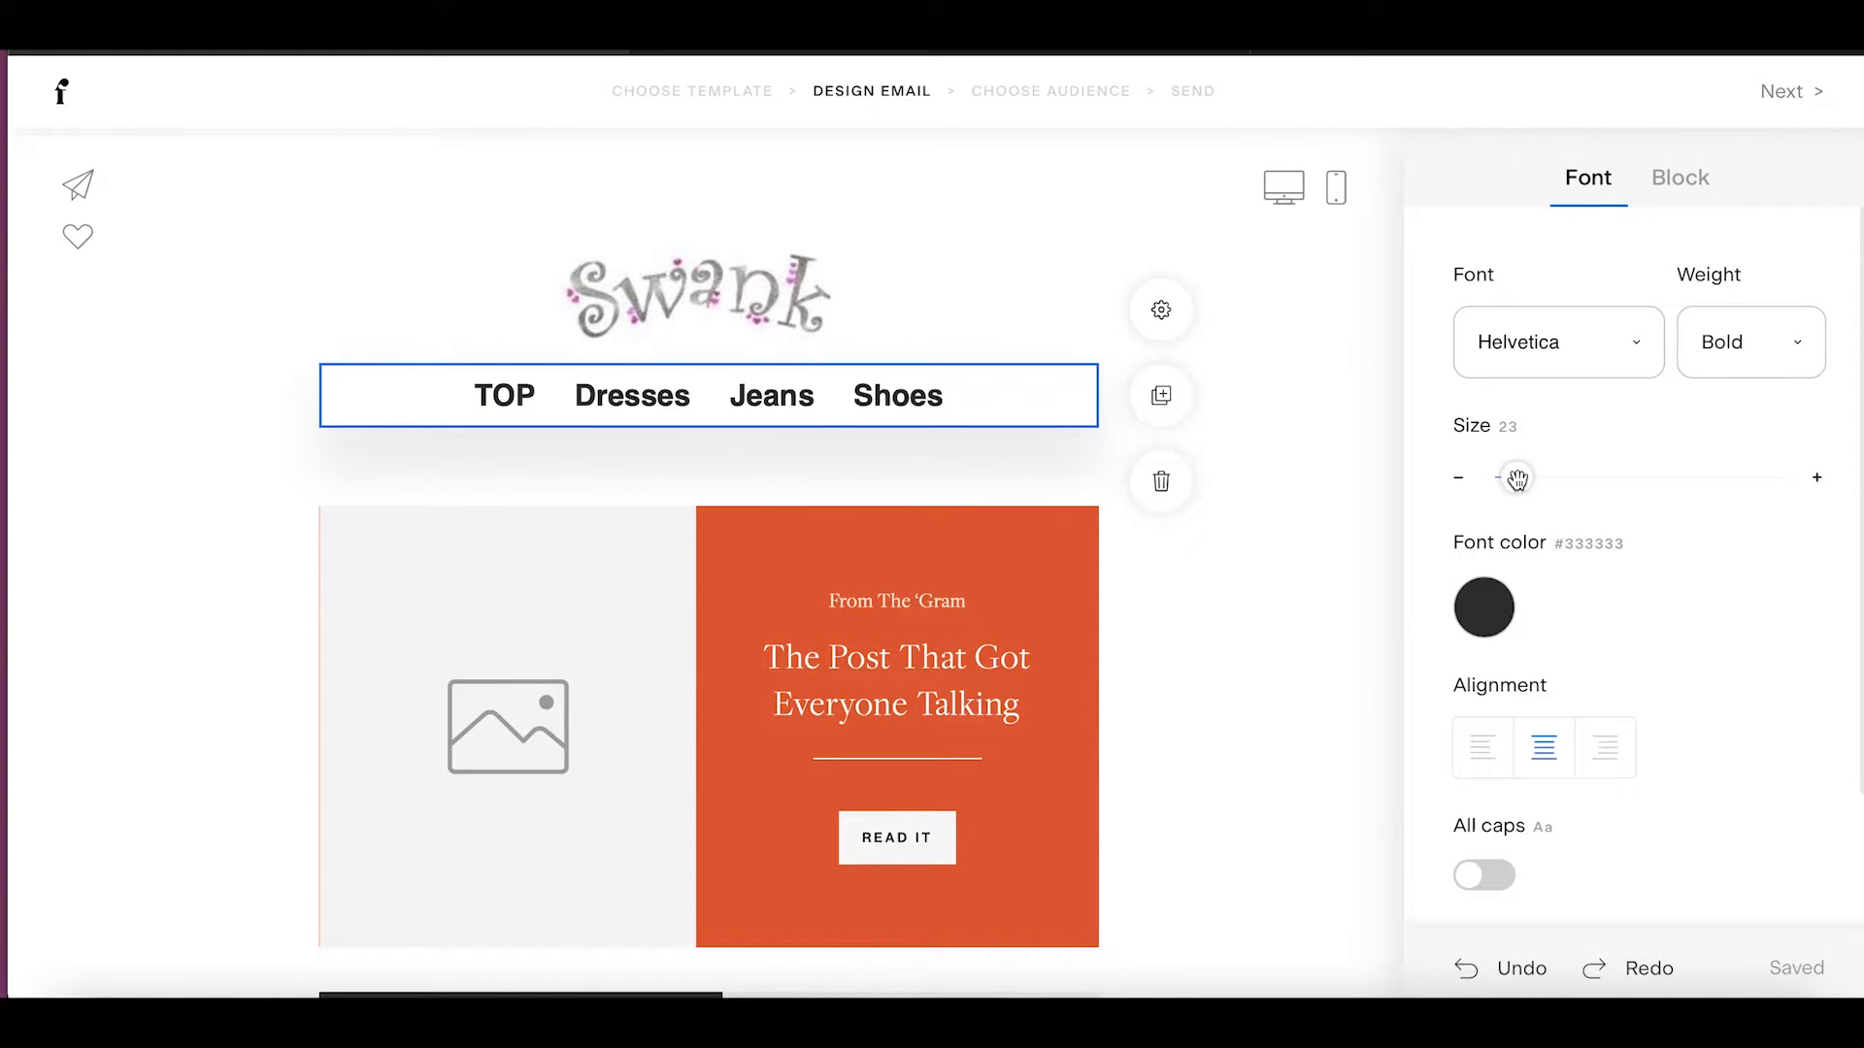
scroll(1519, 613, down, 2)
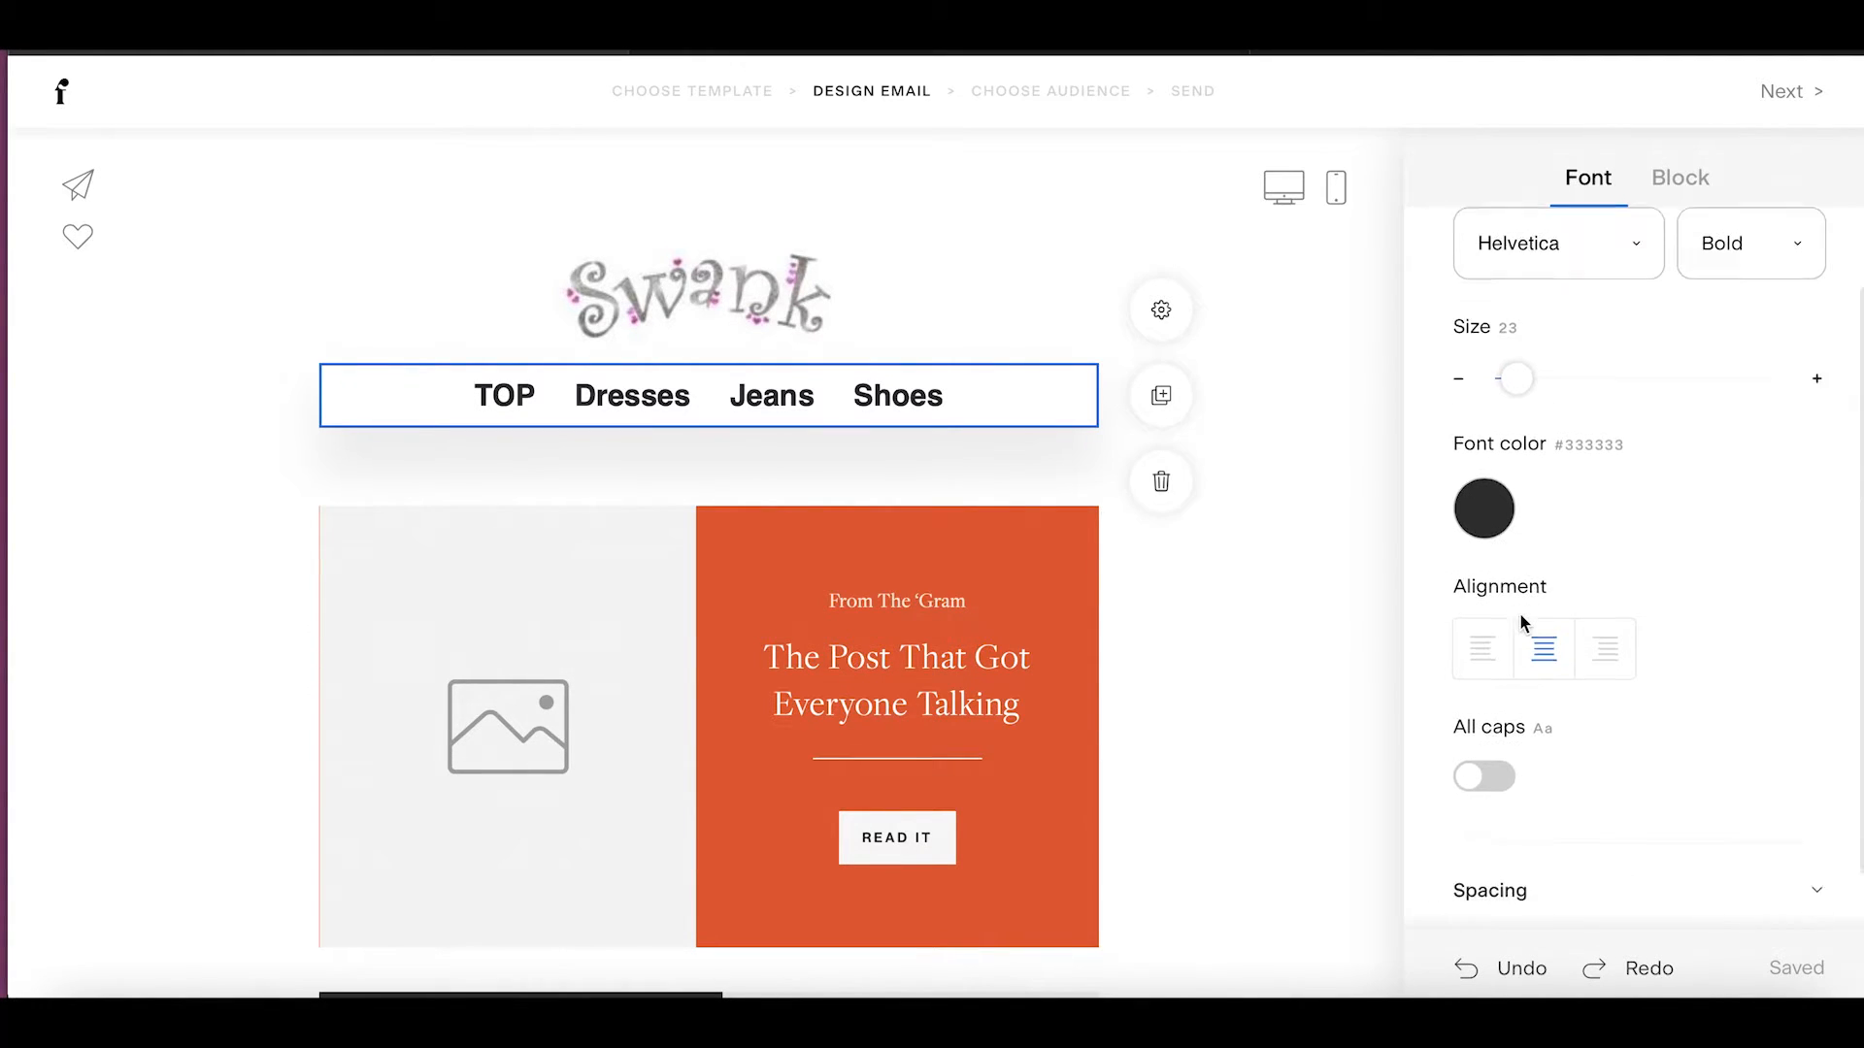
click(1502, 519)
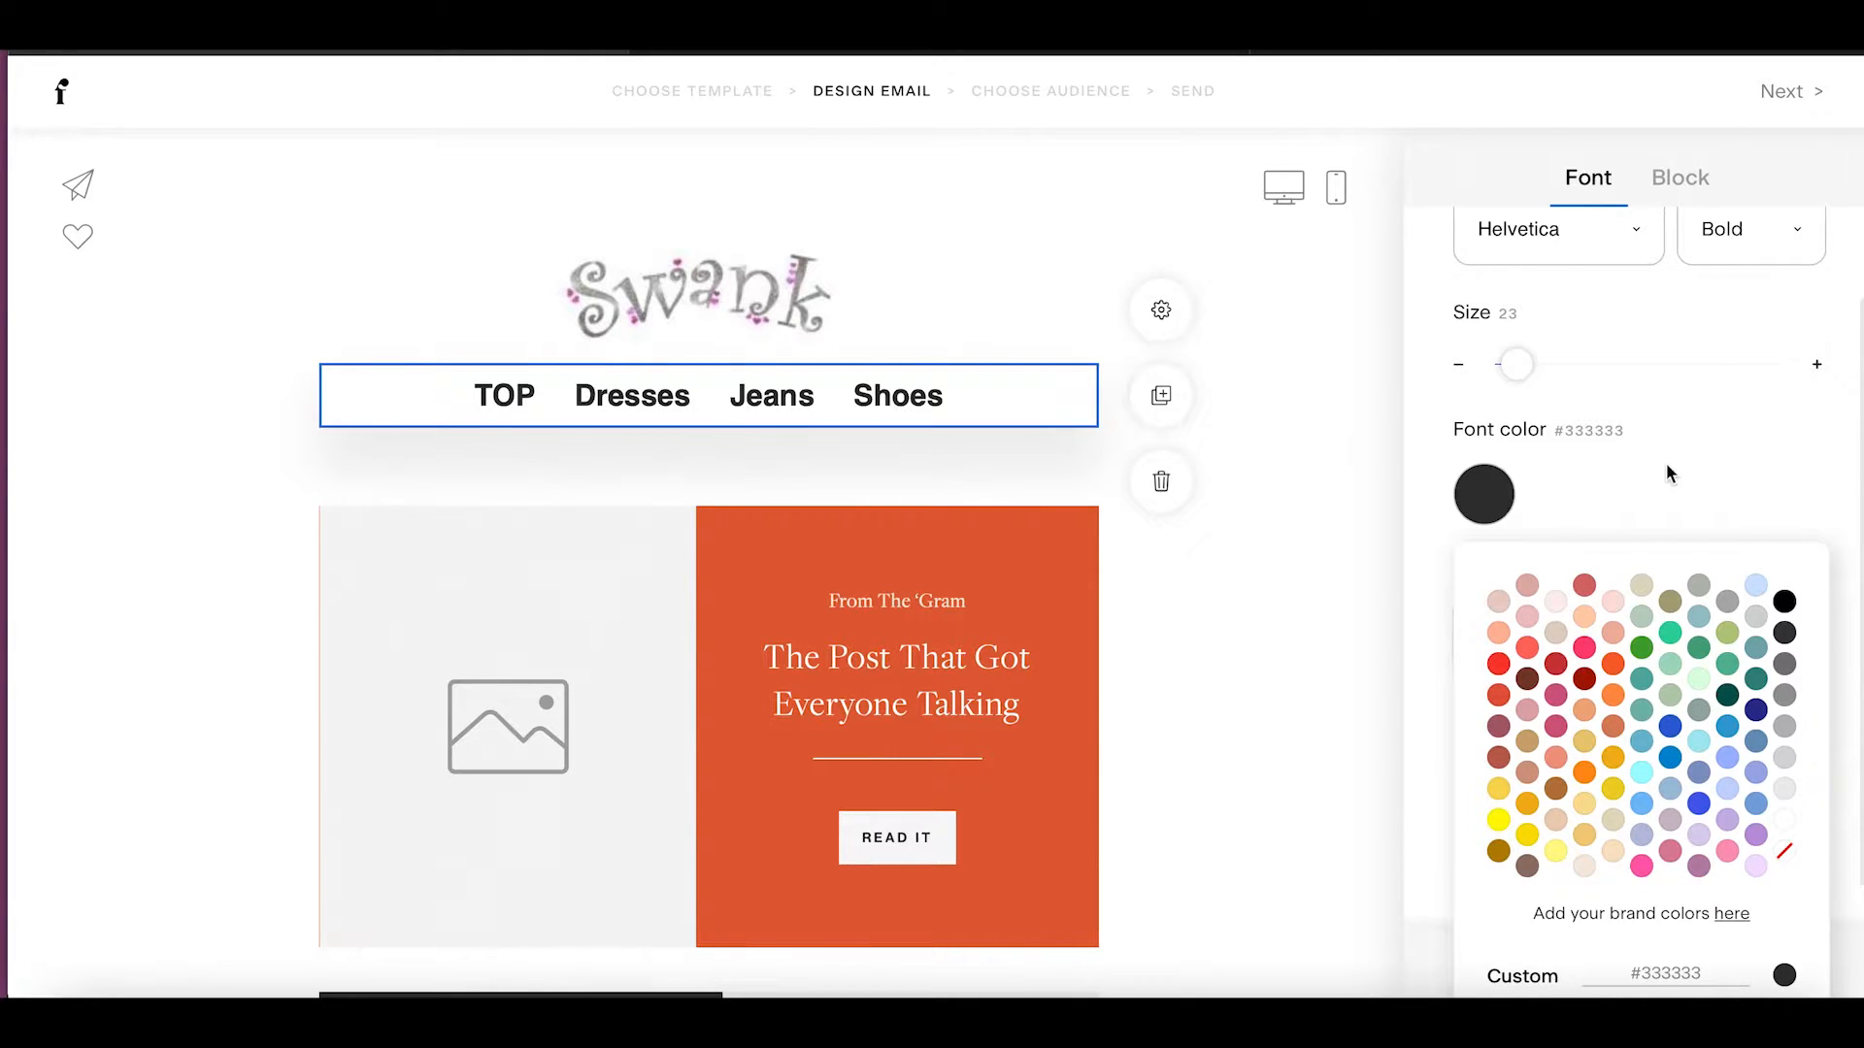
click(1656, 505)
scroll(1631, 654, down, 1)
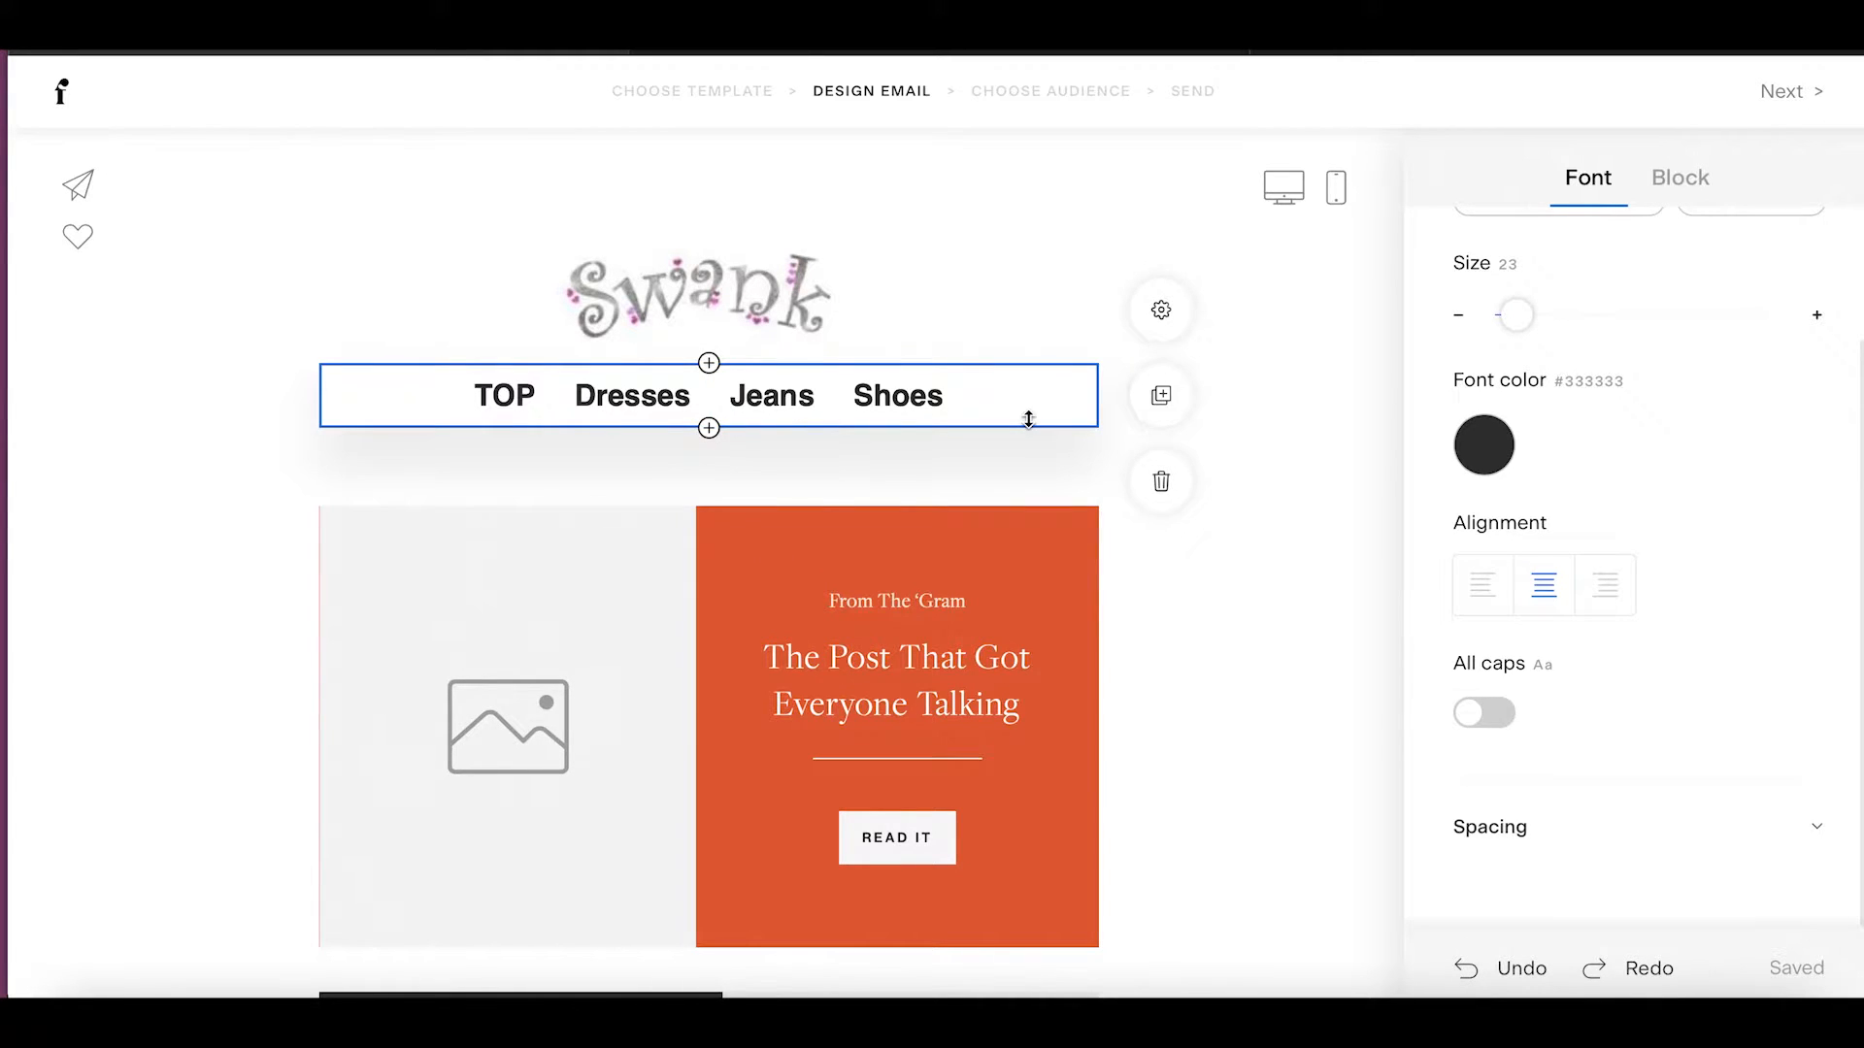
click(1486, 718)
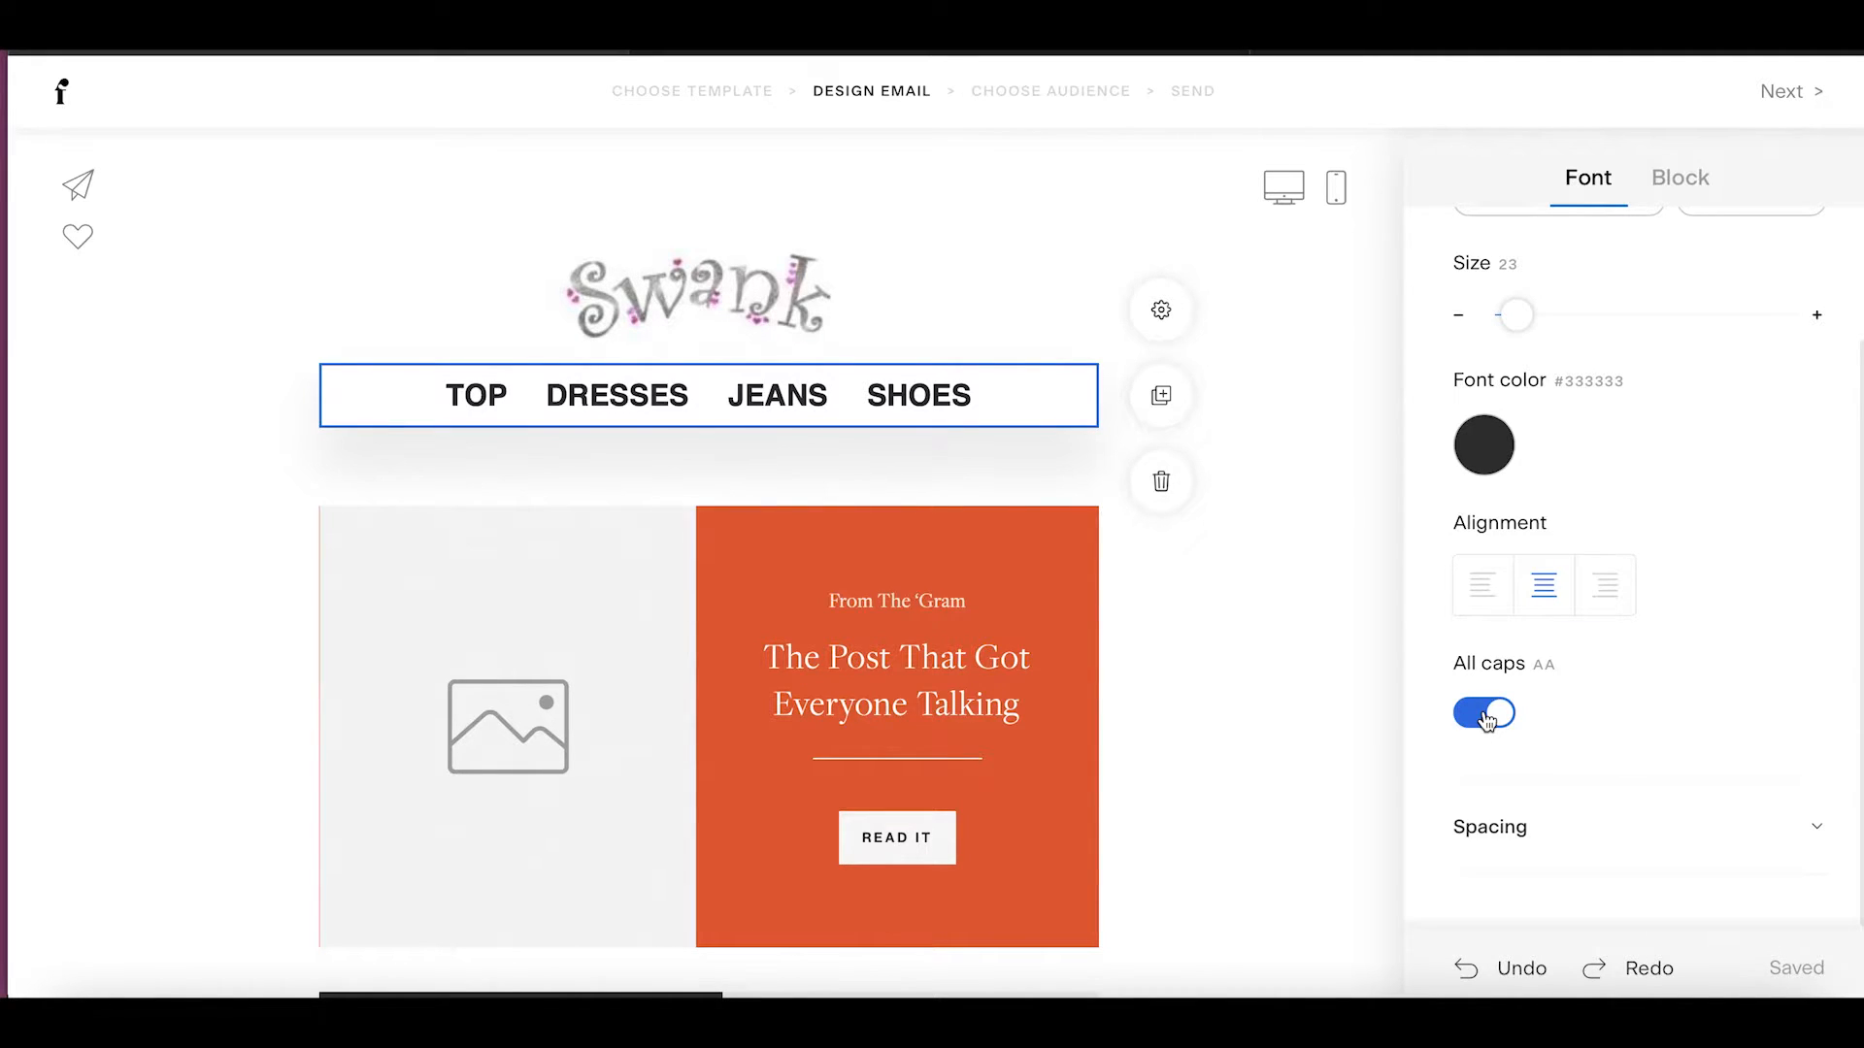
Set the link bar's letter spacing to 0.3.
click(1725, 843)
scroll(1658, 864, down, 2)
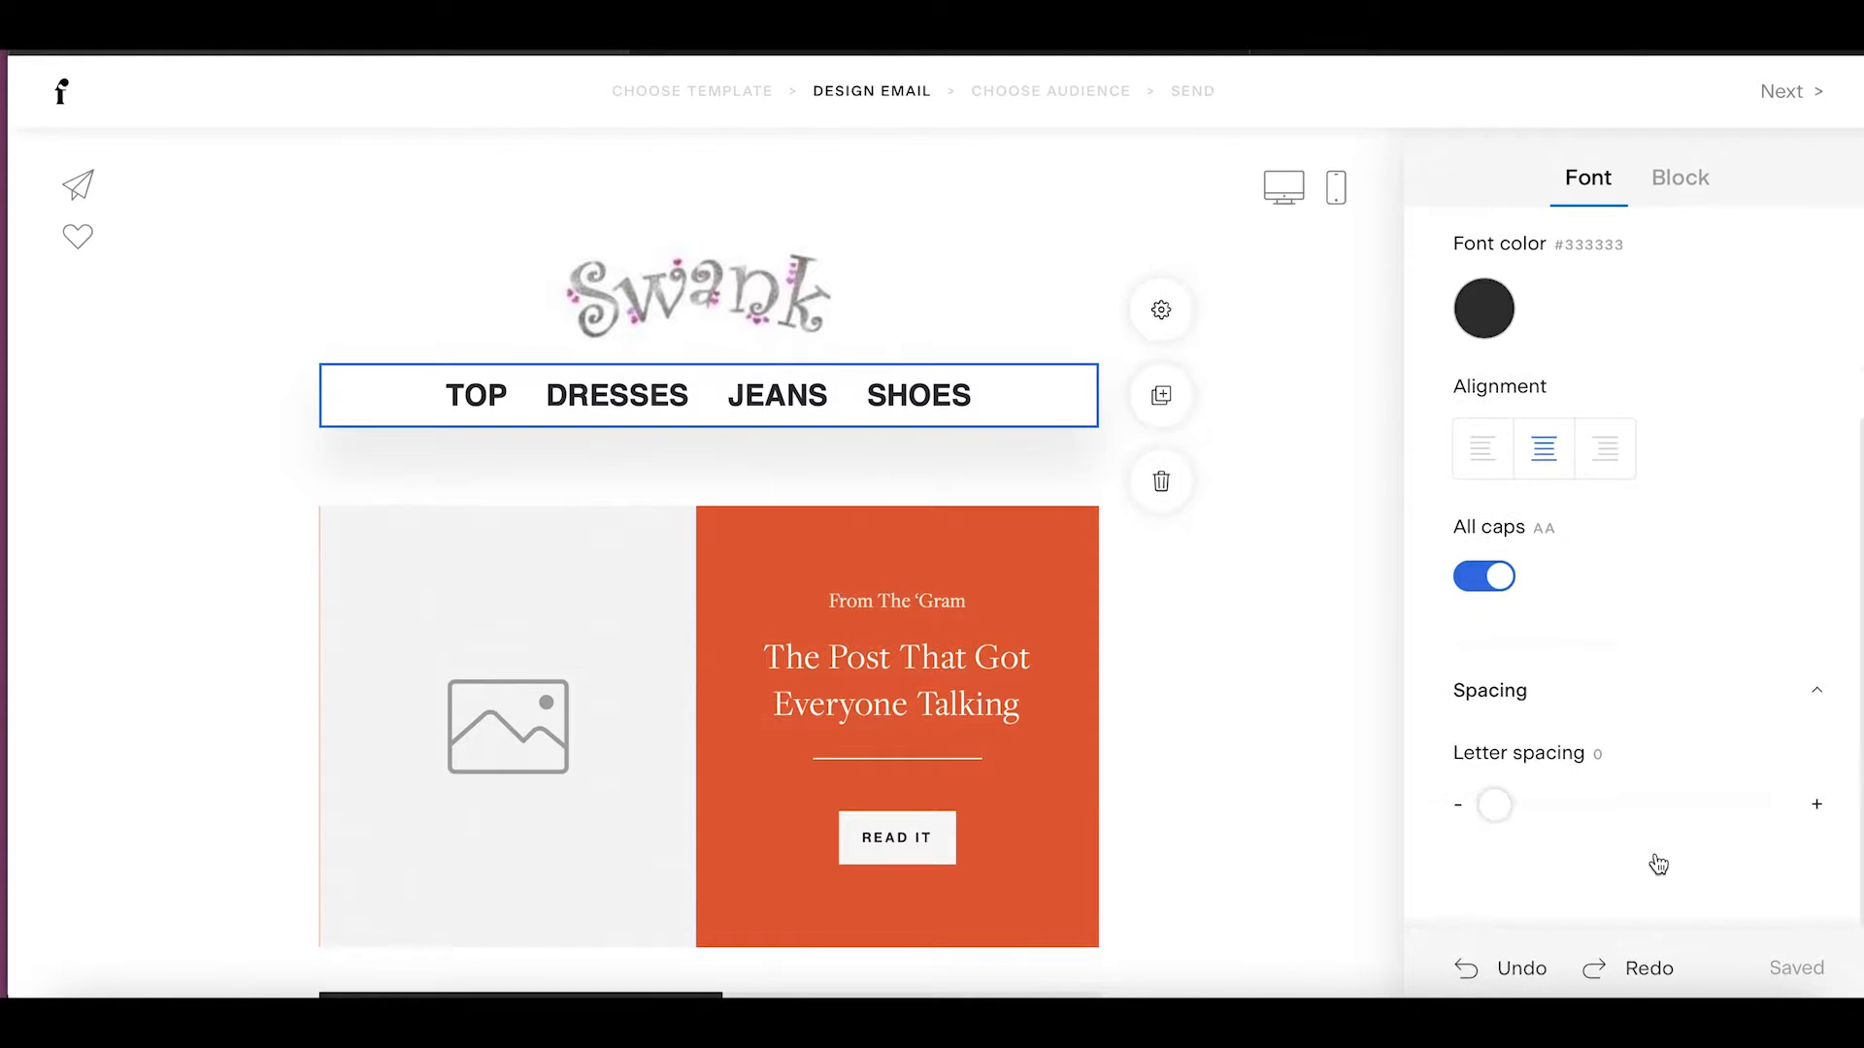
drag(1496, 804, 1507, 813)
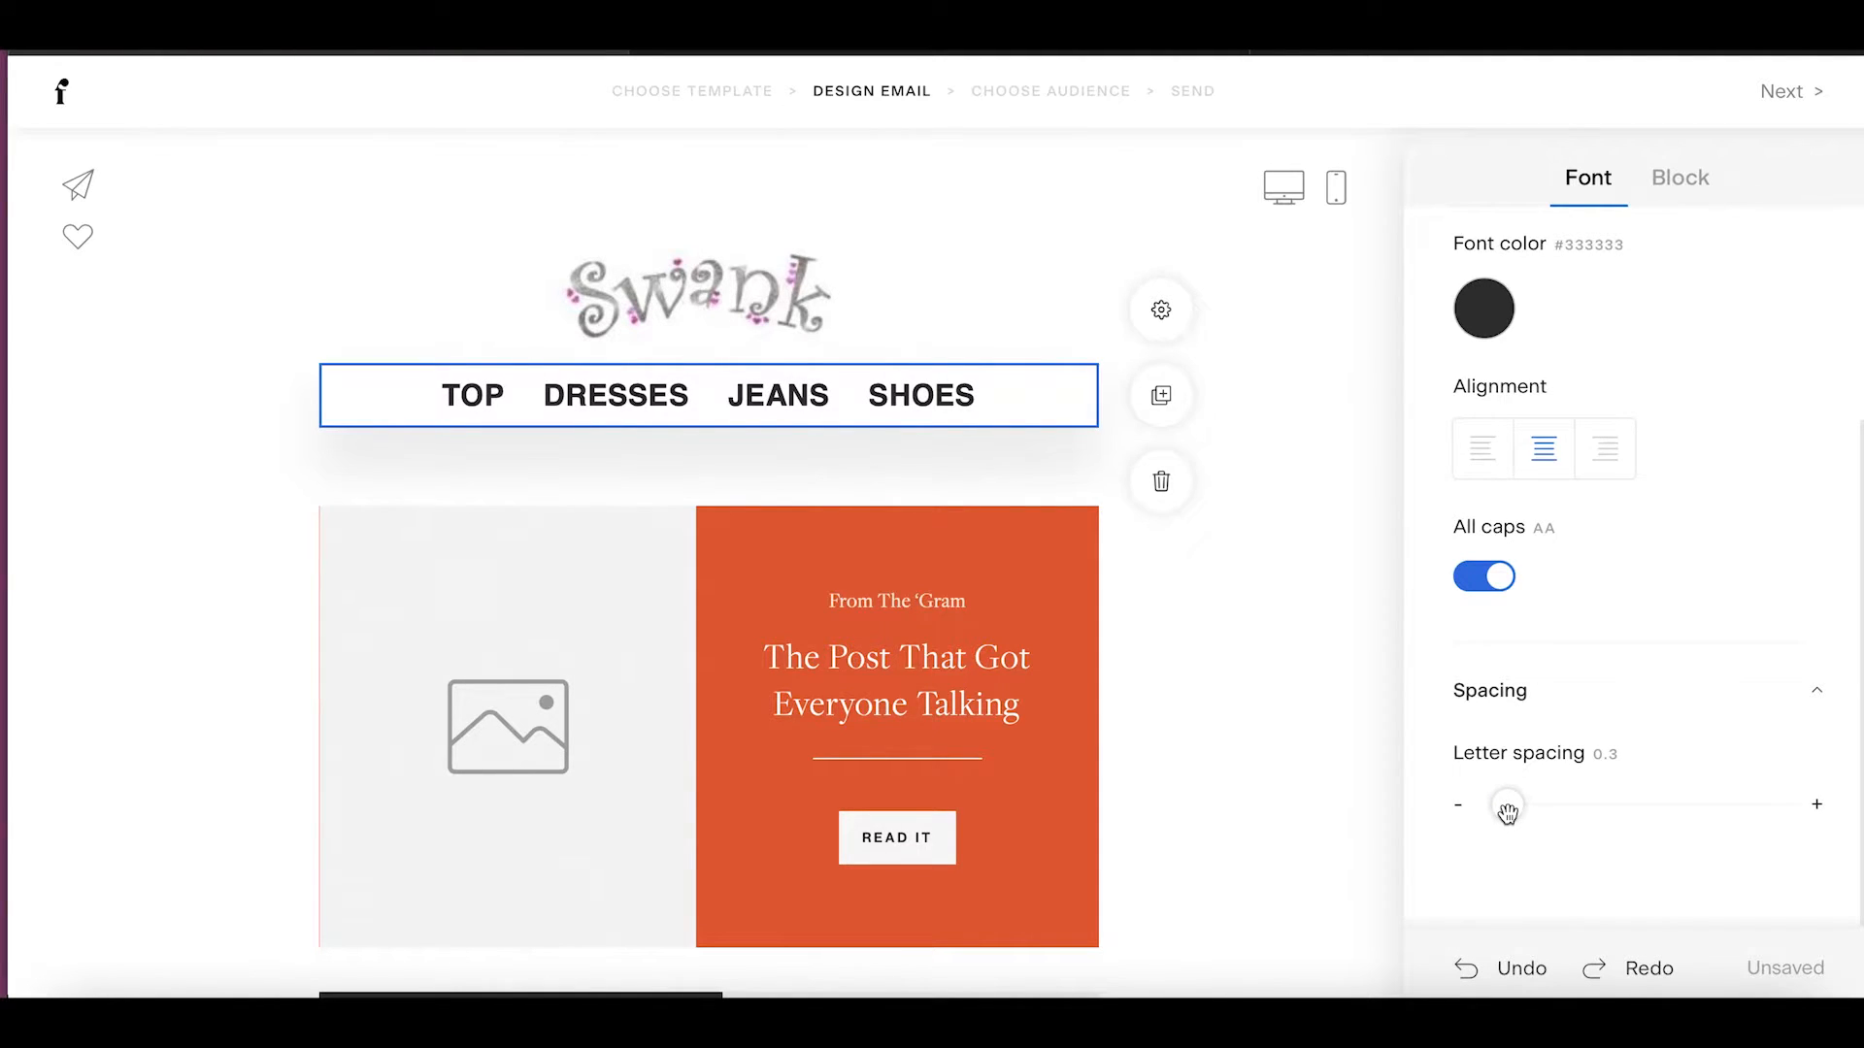
click(1330, 615)
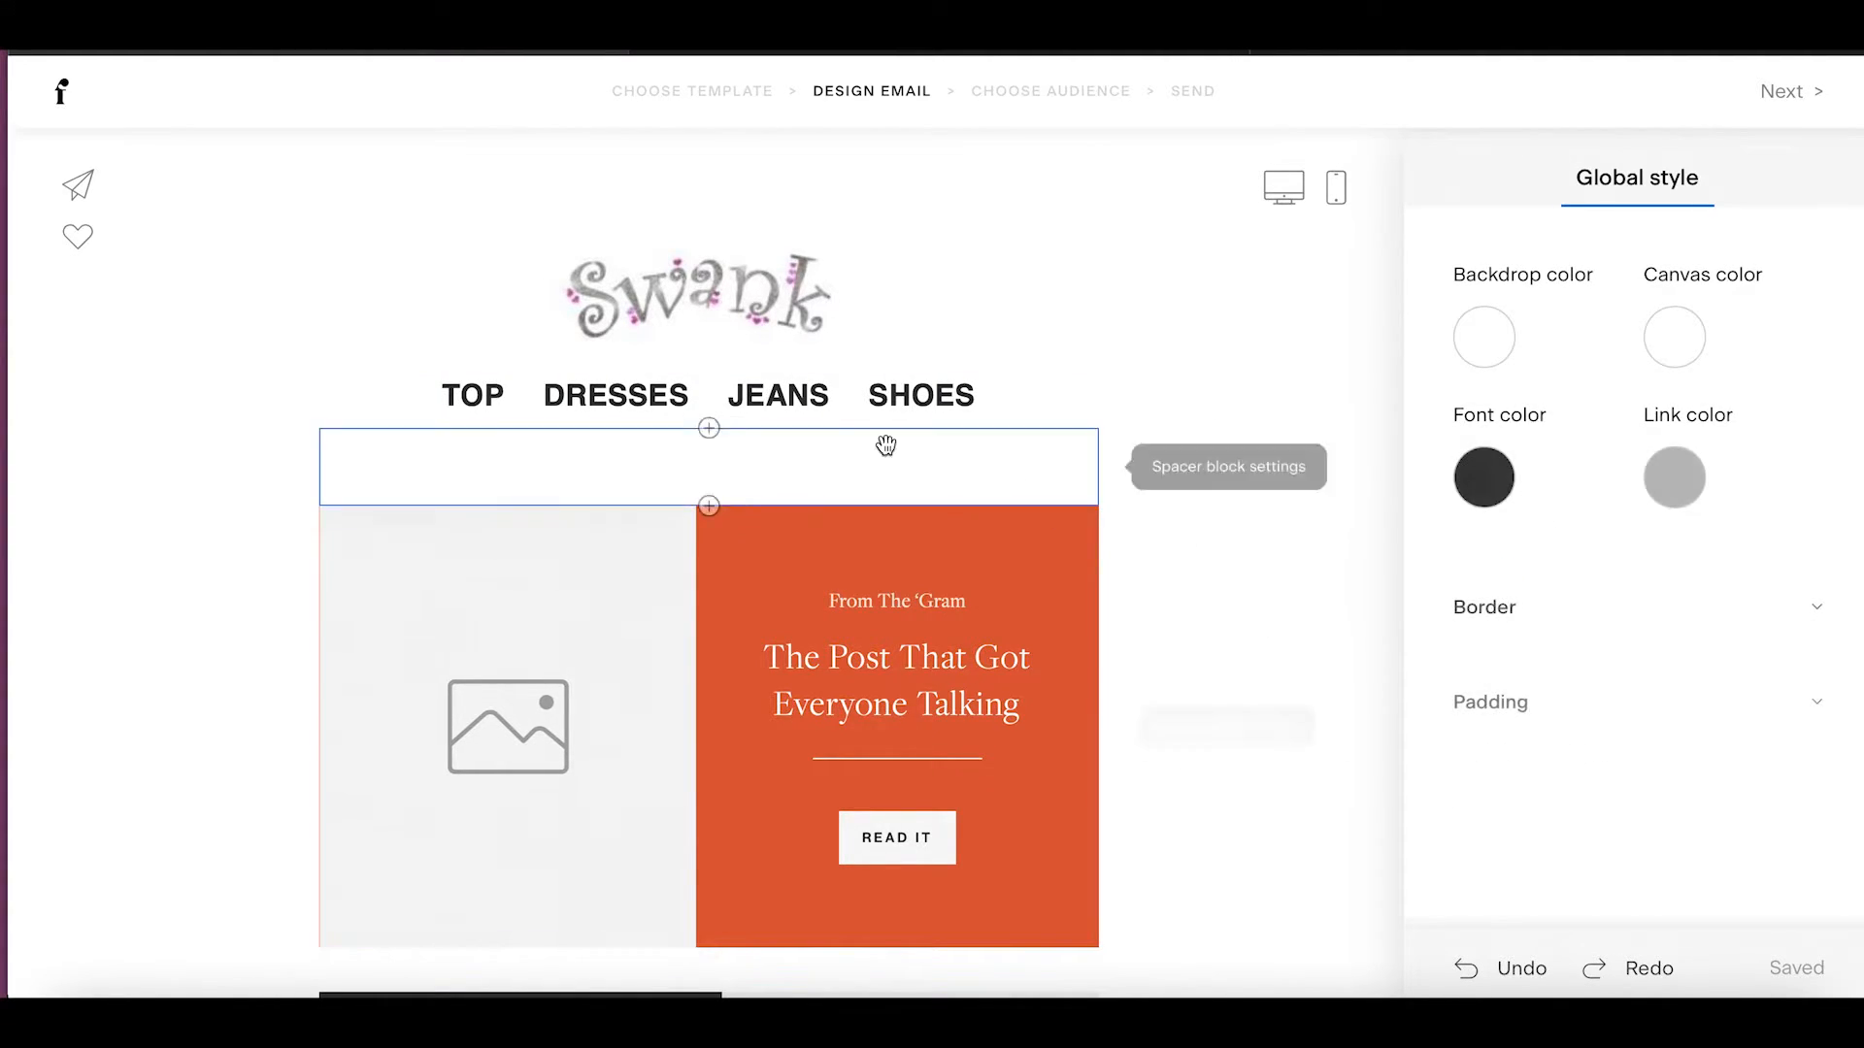
click(488, 405)
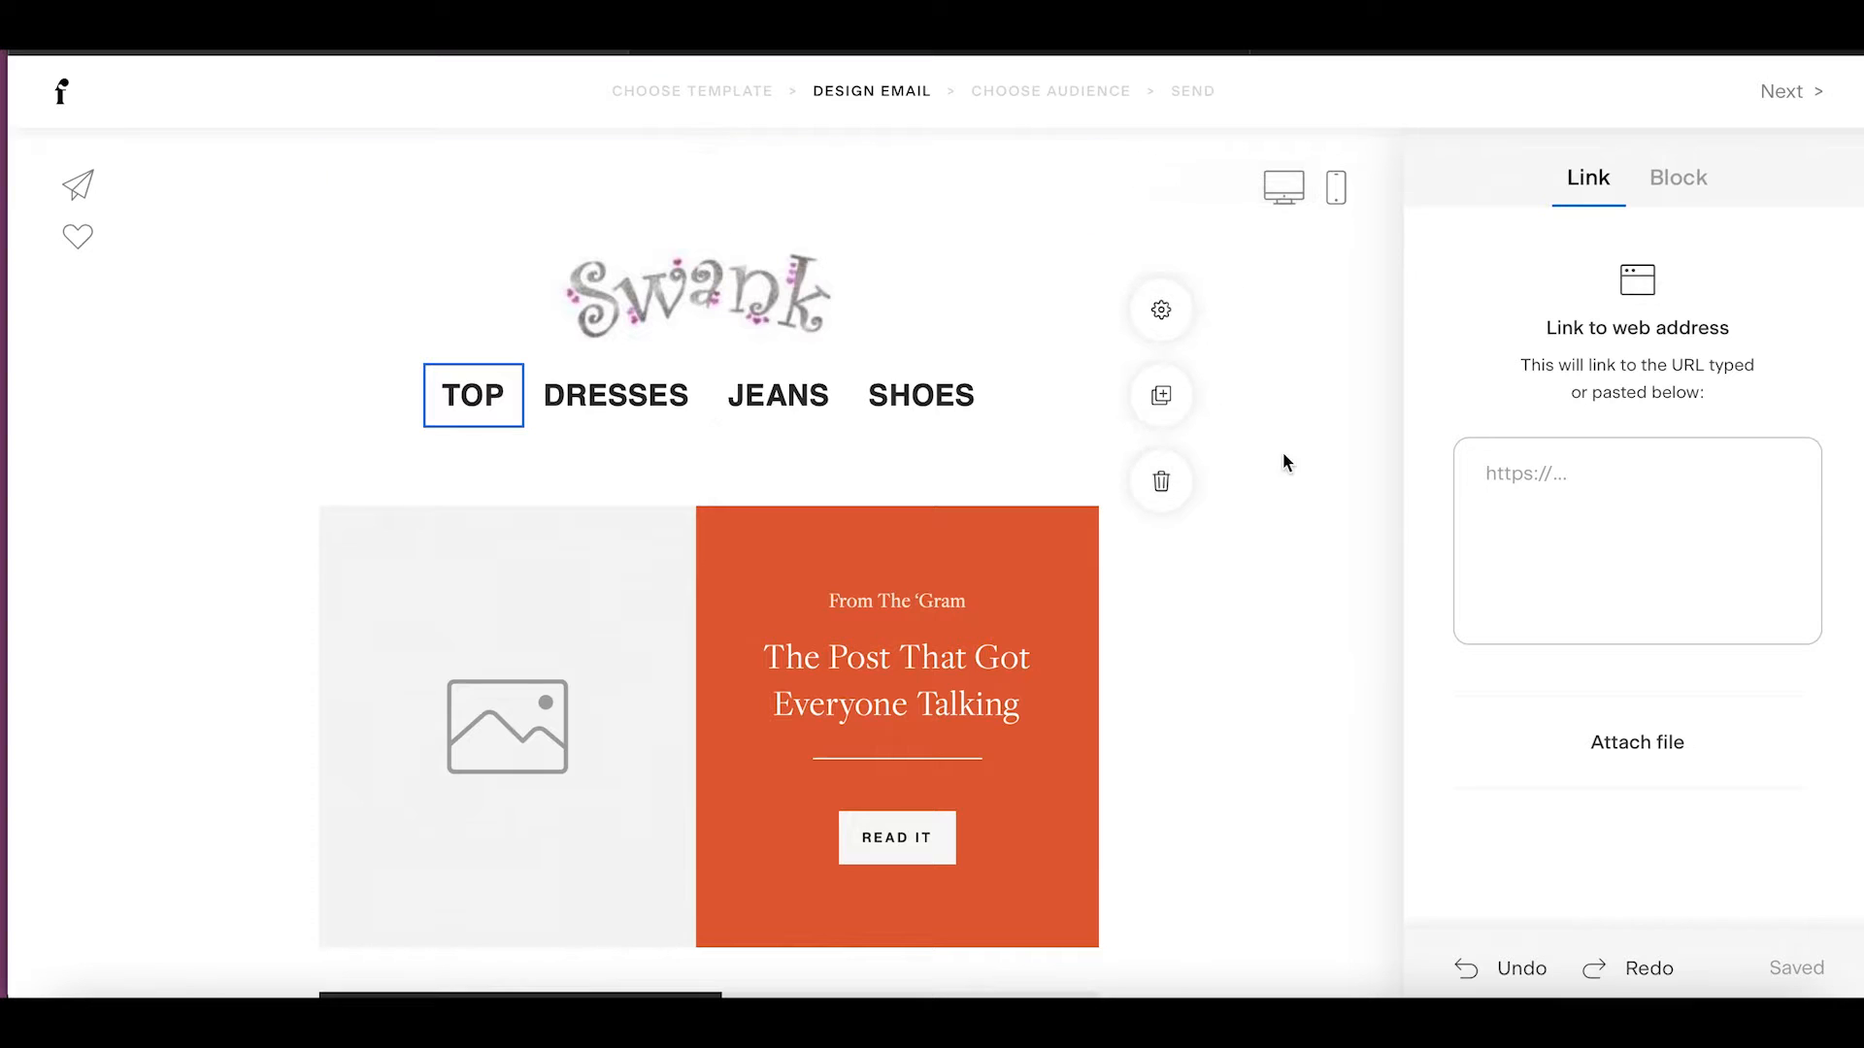
click(1592, 498)
text(www.swank)
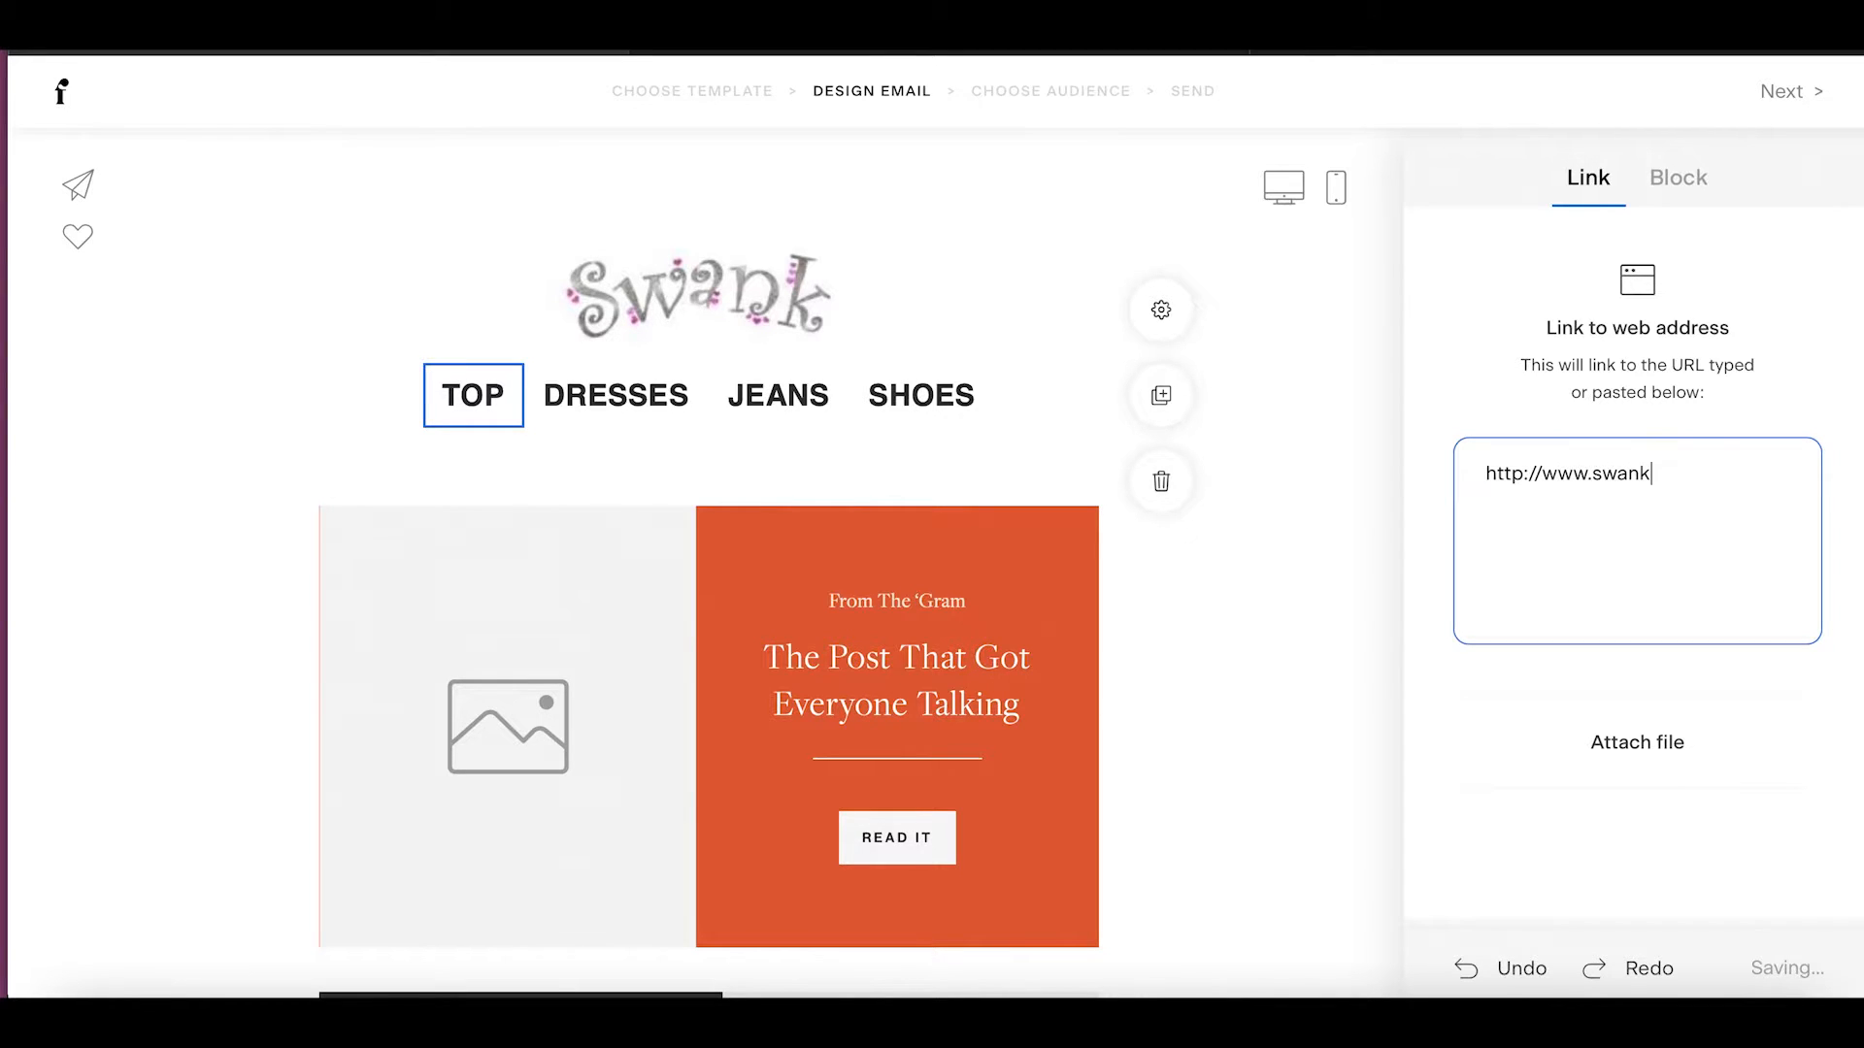
text(.com/tops)
click(1250, 590)
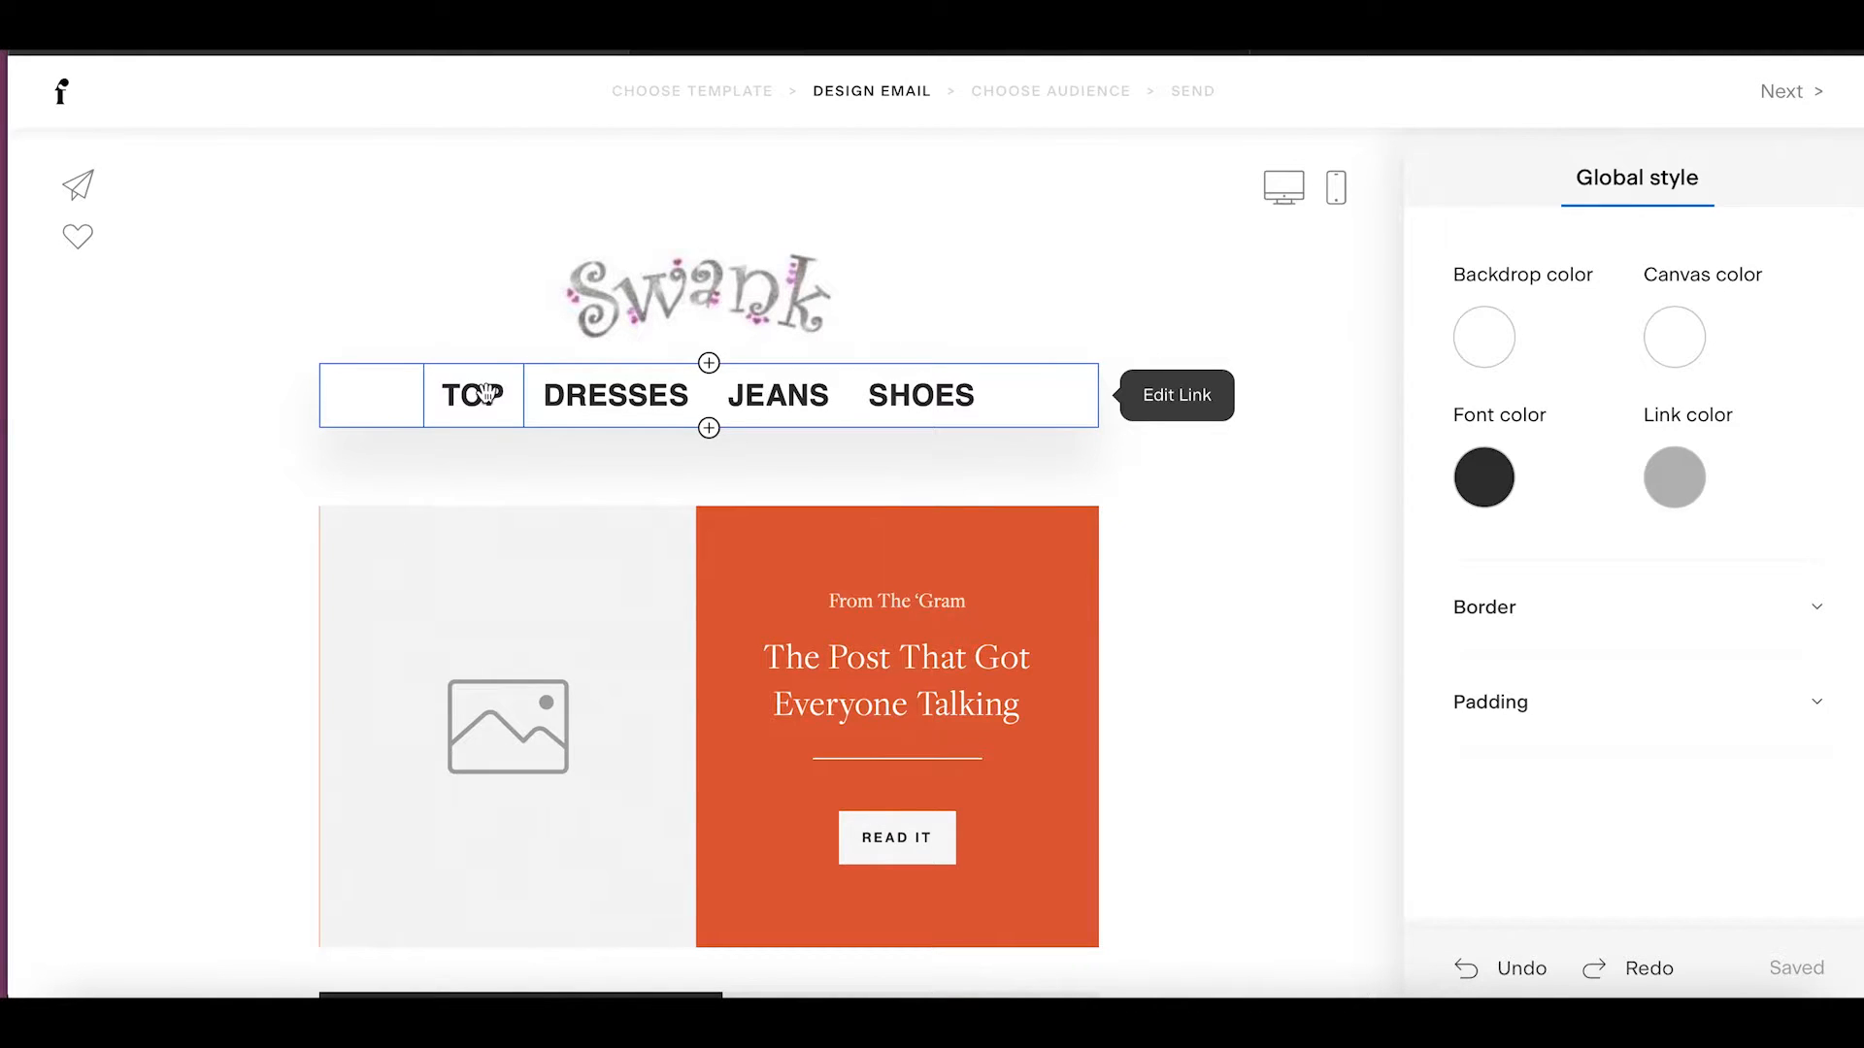
click(488, 395)
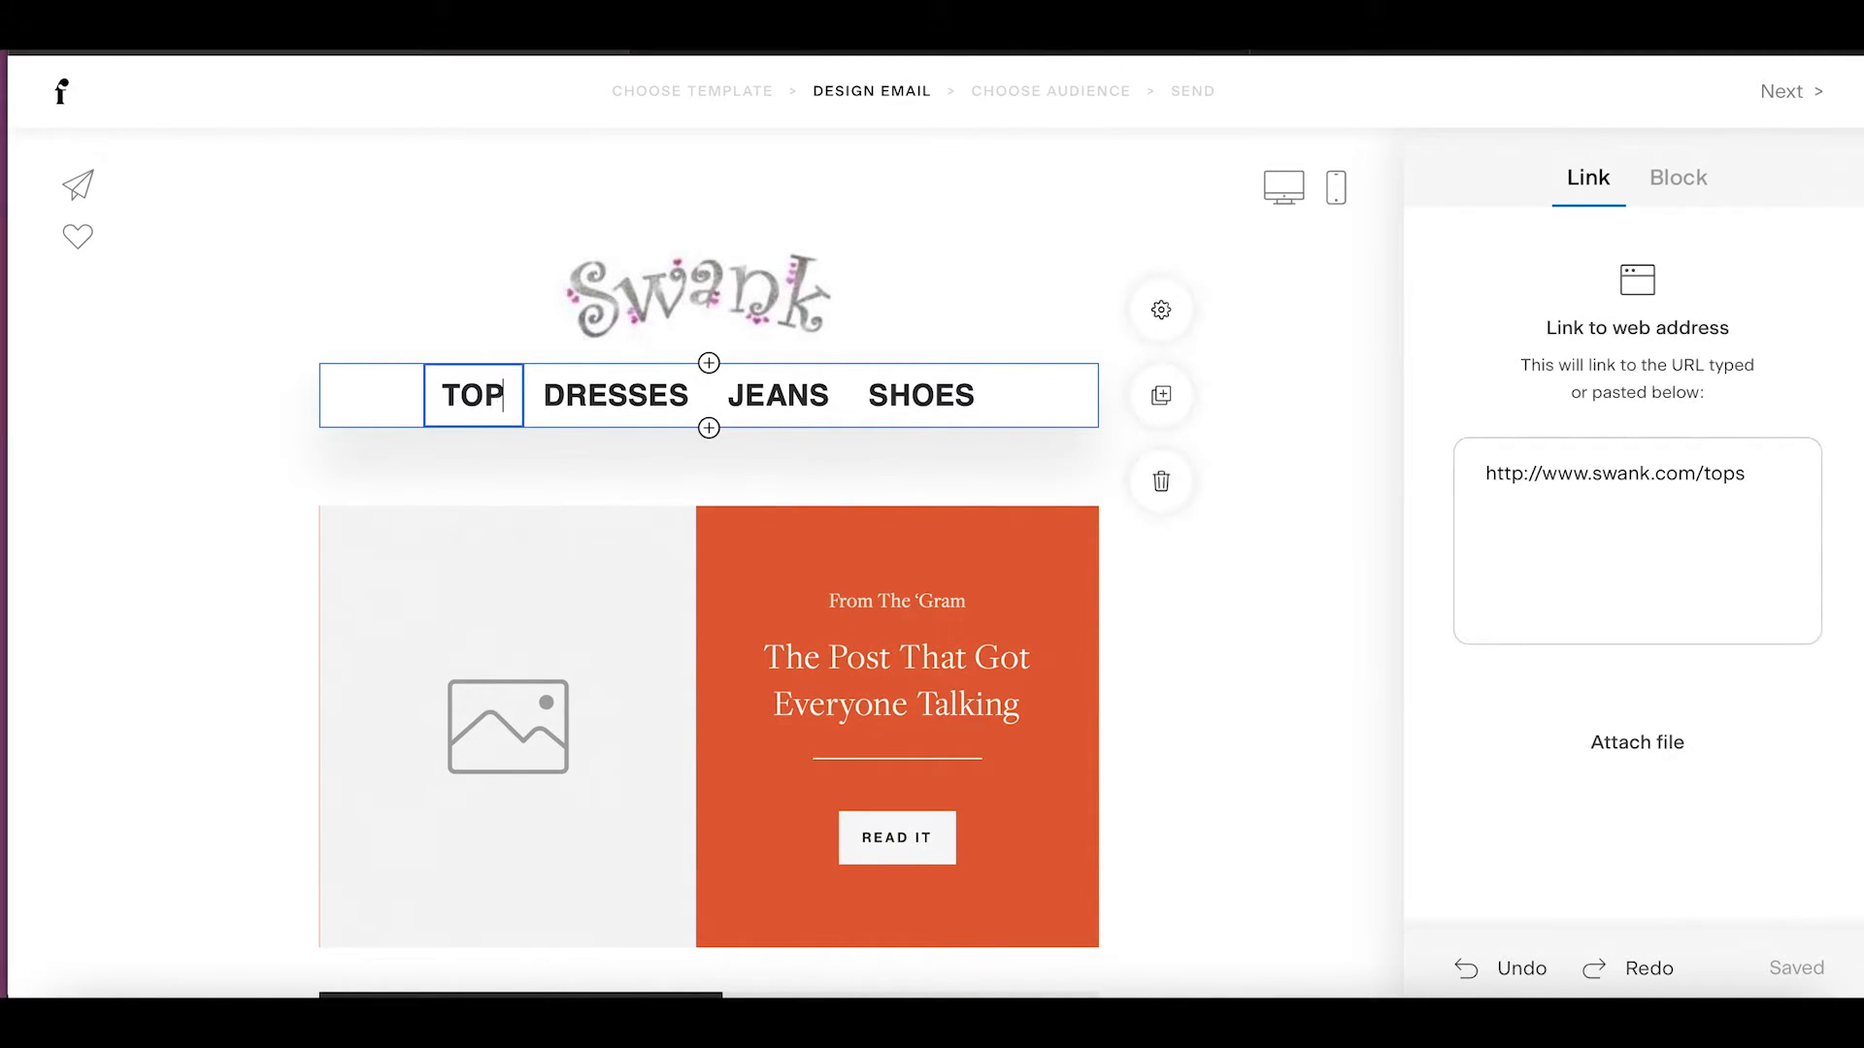
click(1232, 570)
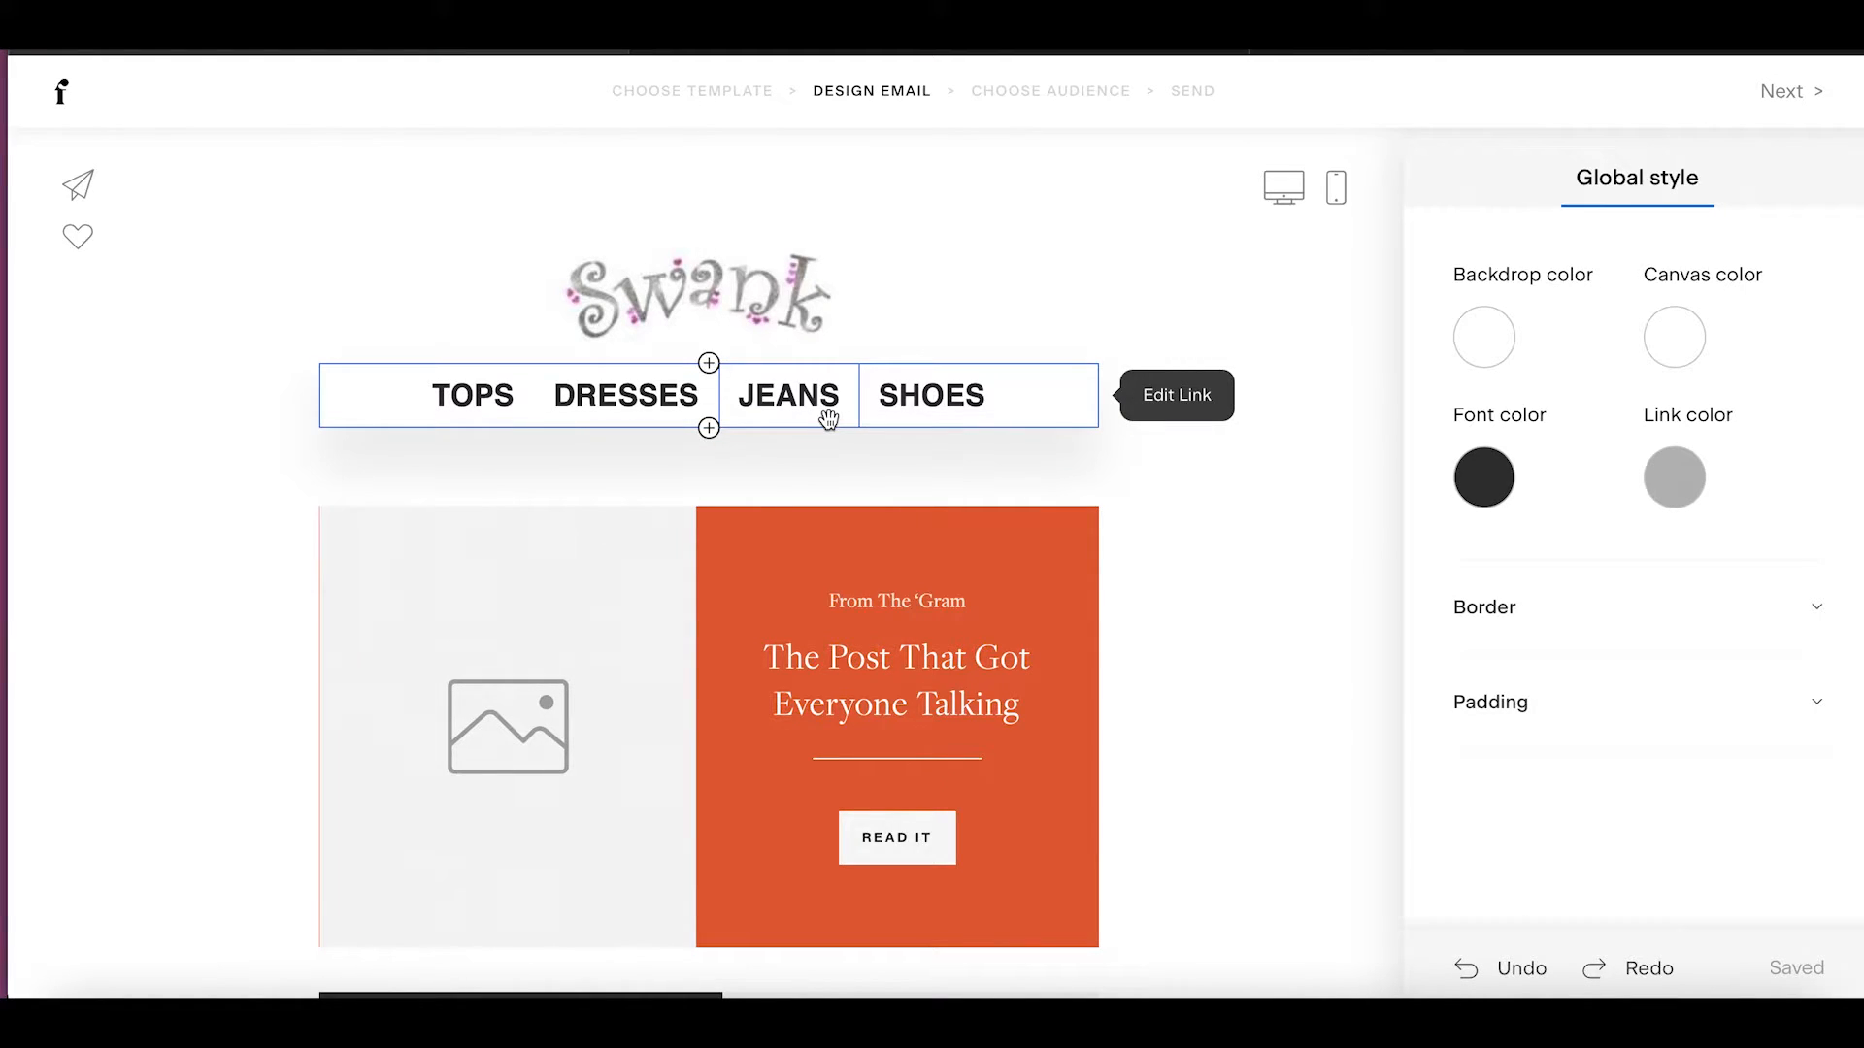
Switch to Adobe Spark and start a new graphic with a custom size.
click(1413, 52)
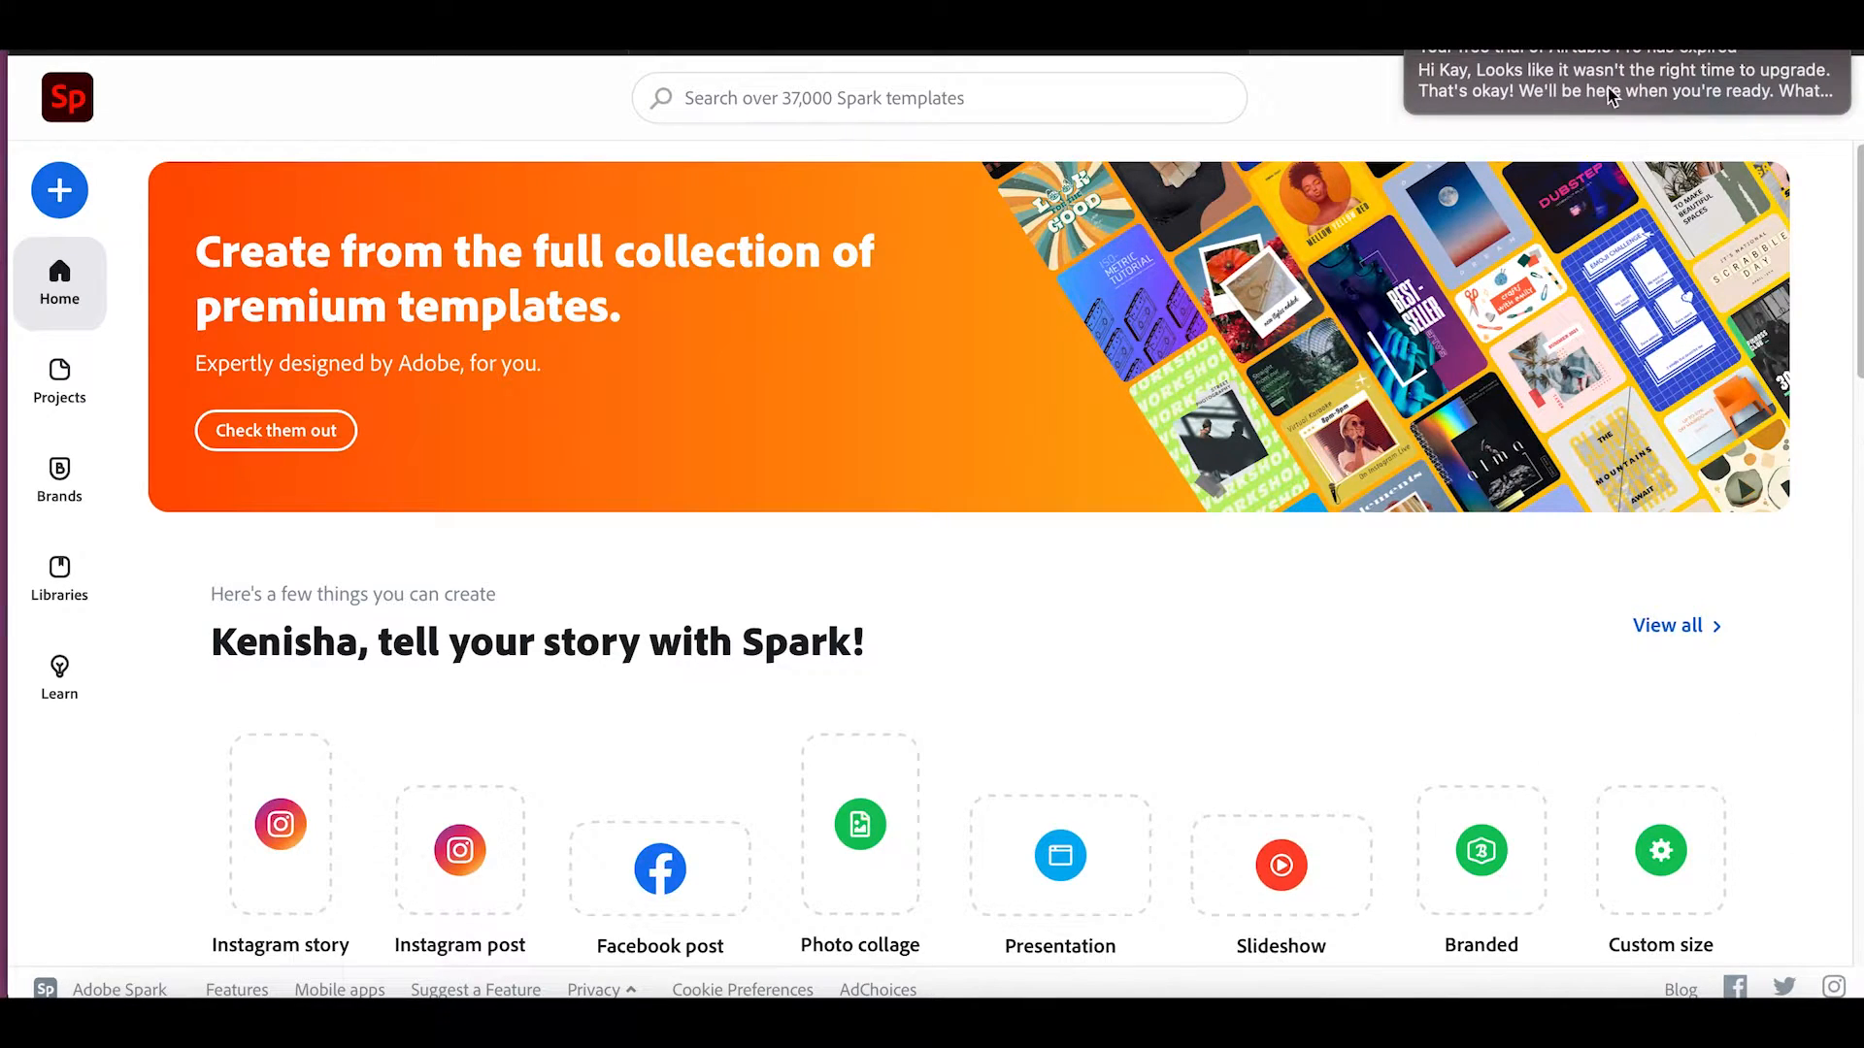
click(1411, 8)
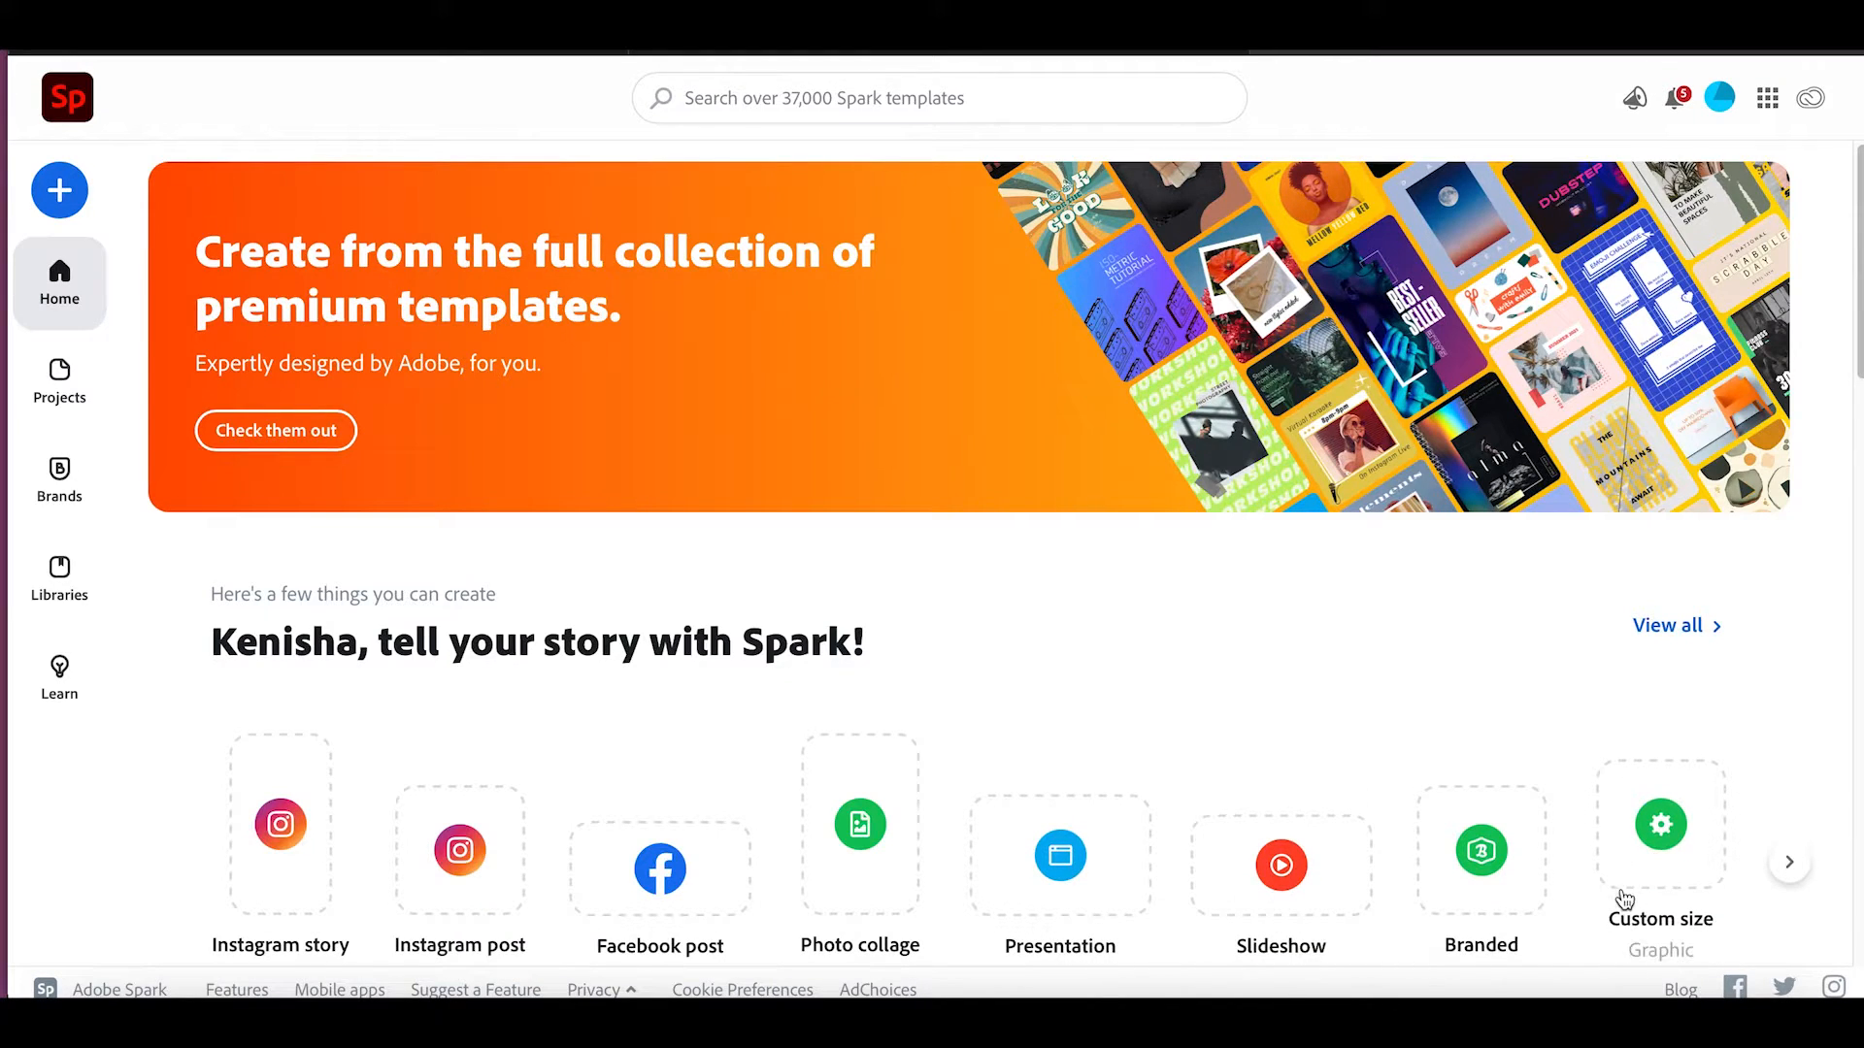
click(1658, 852)
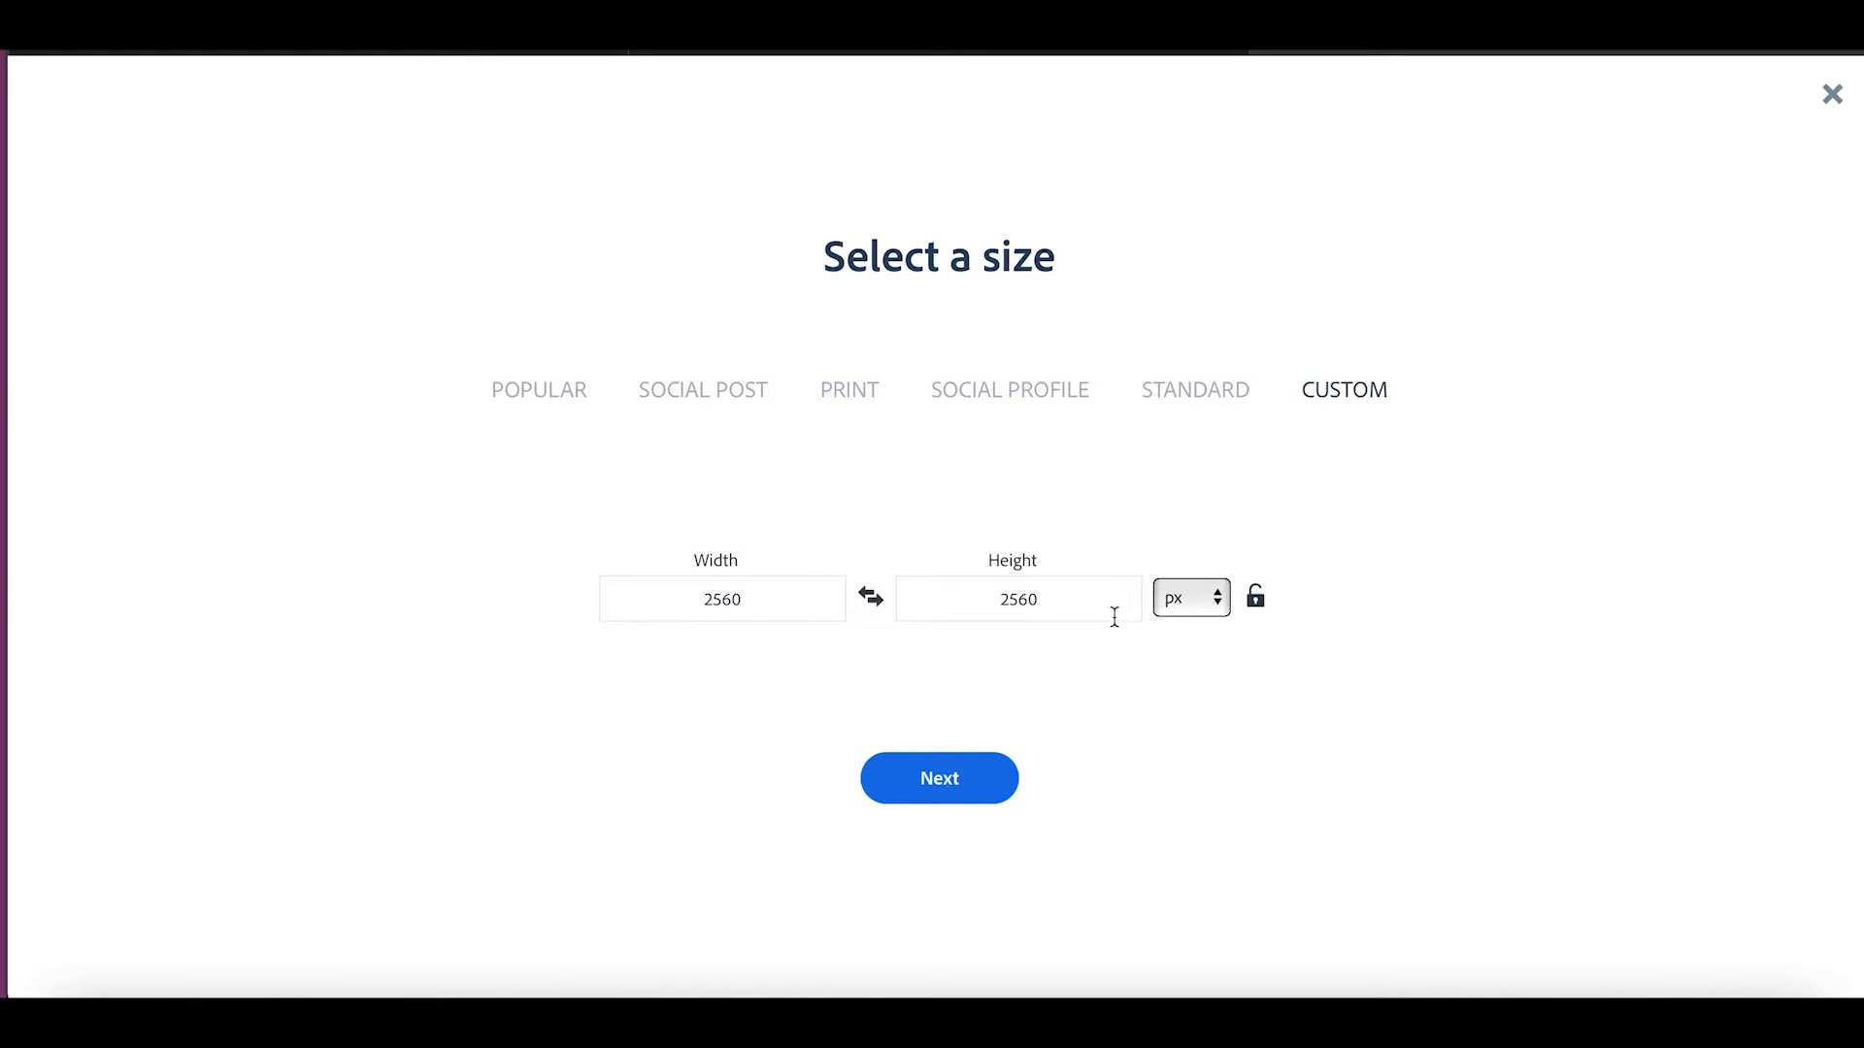
Set the custom size to 8.5 in wide by 11 in high and create the blank canvas.
click(1182, 618)
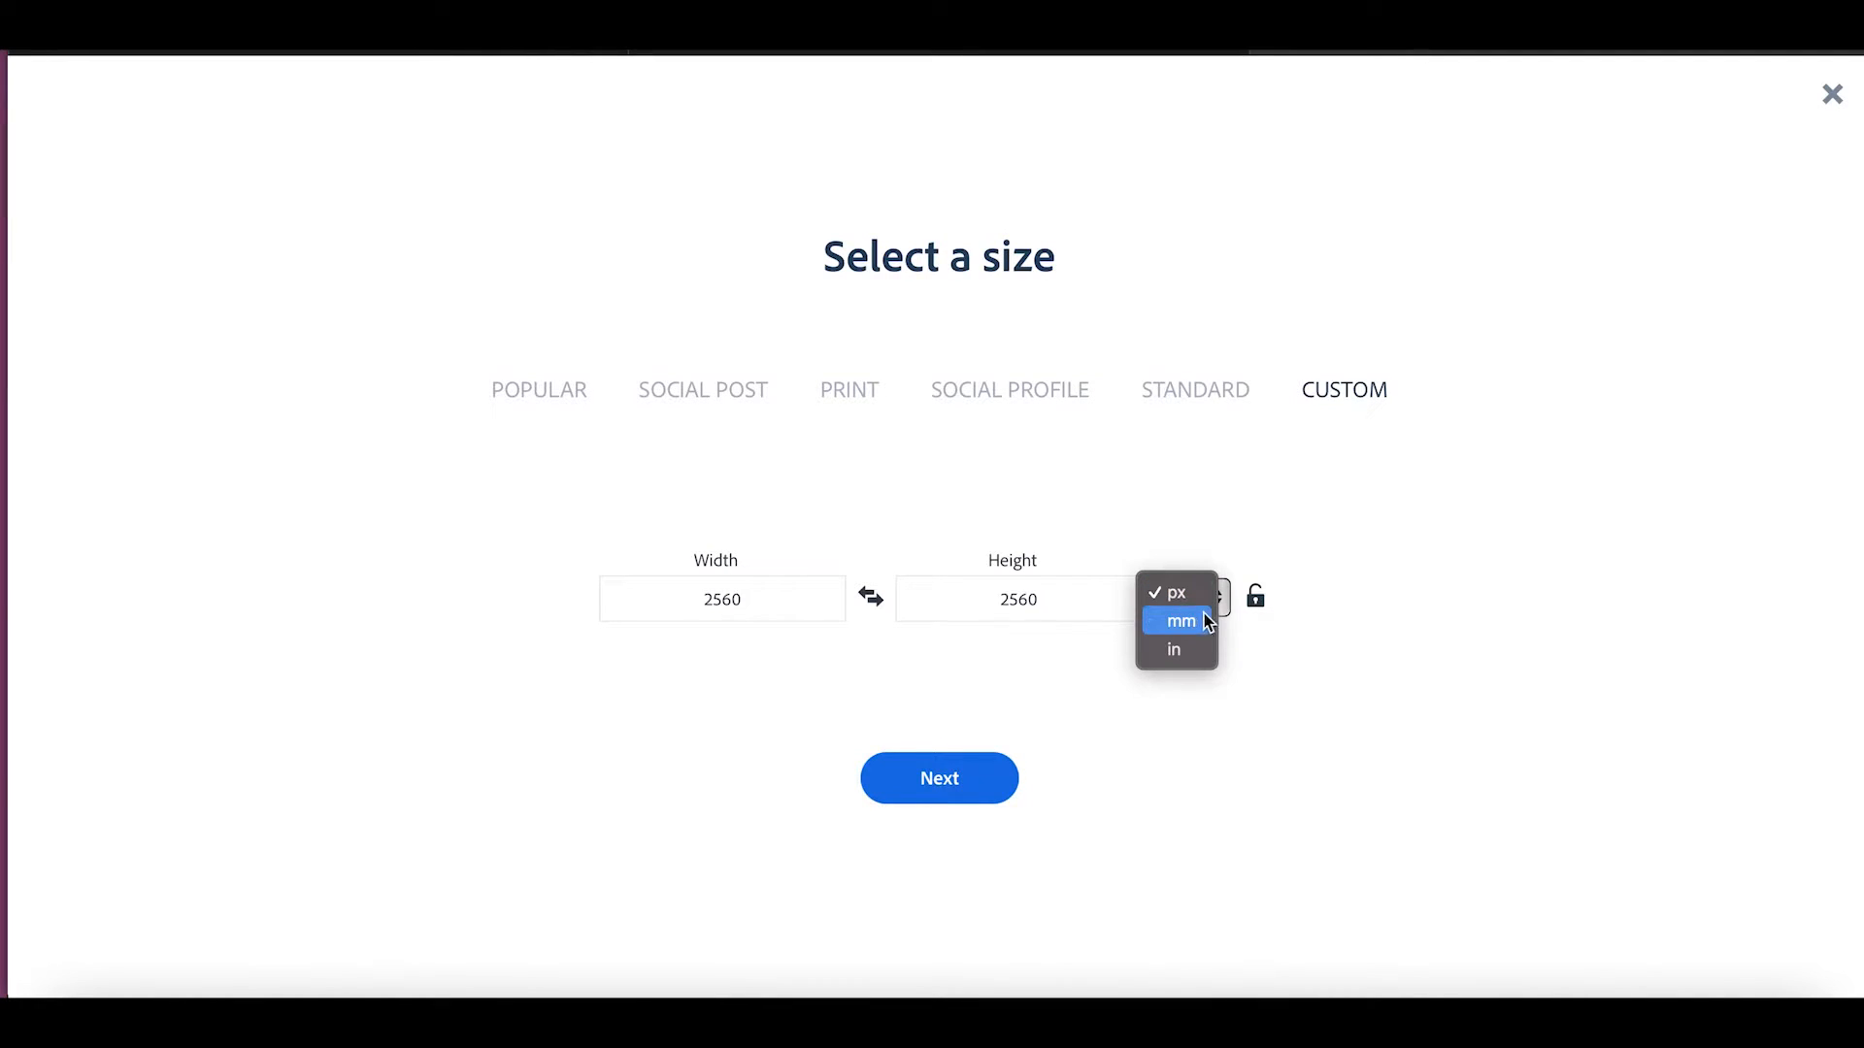
click(1181, 651)
click(753, 604)
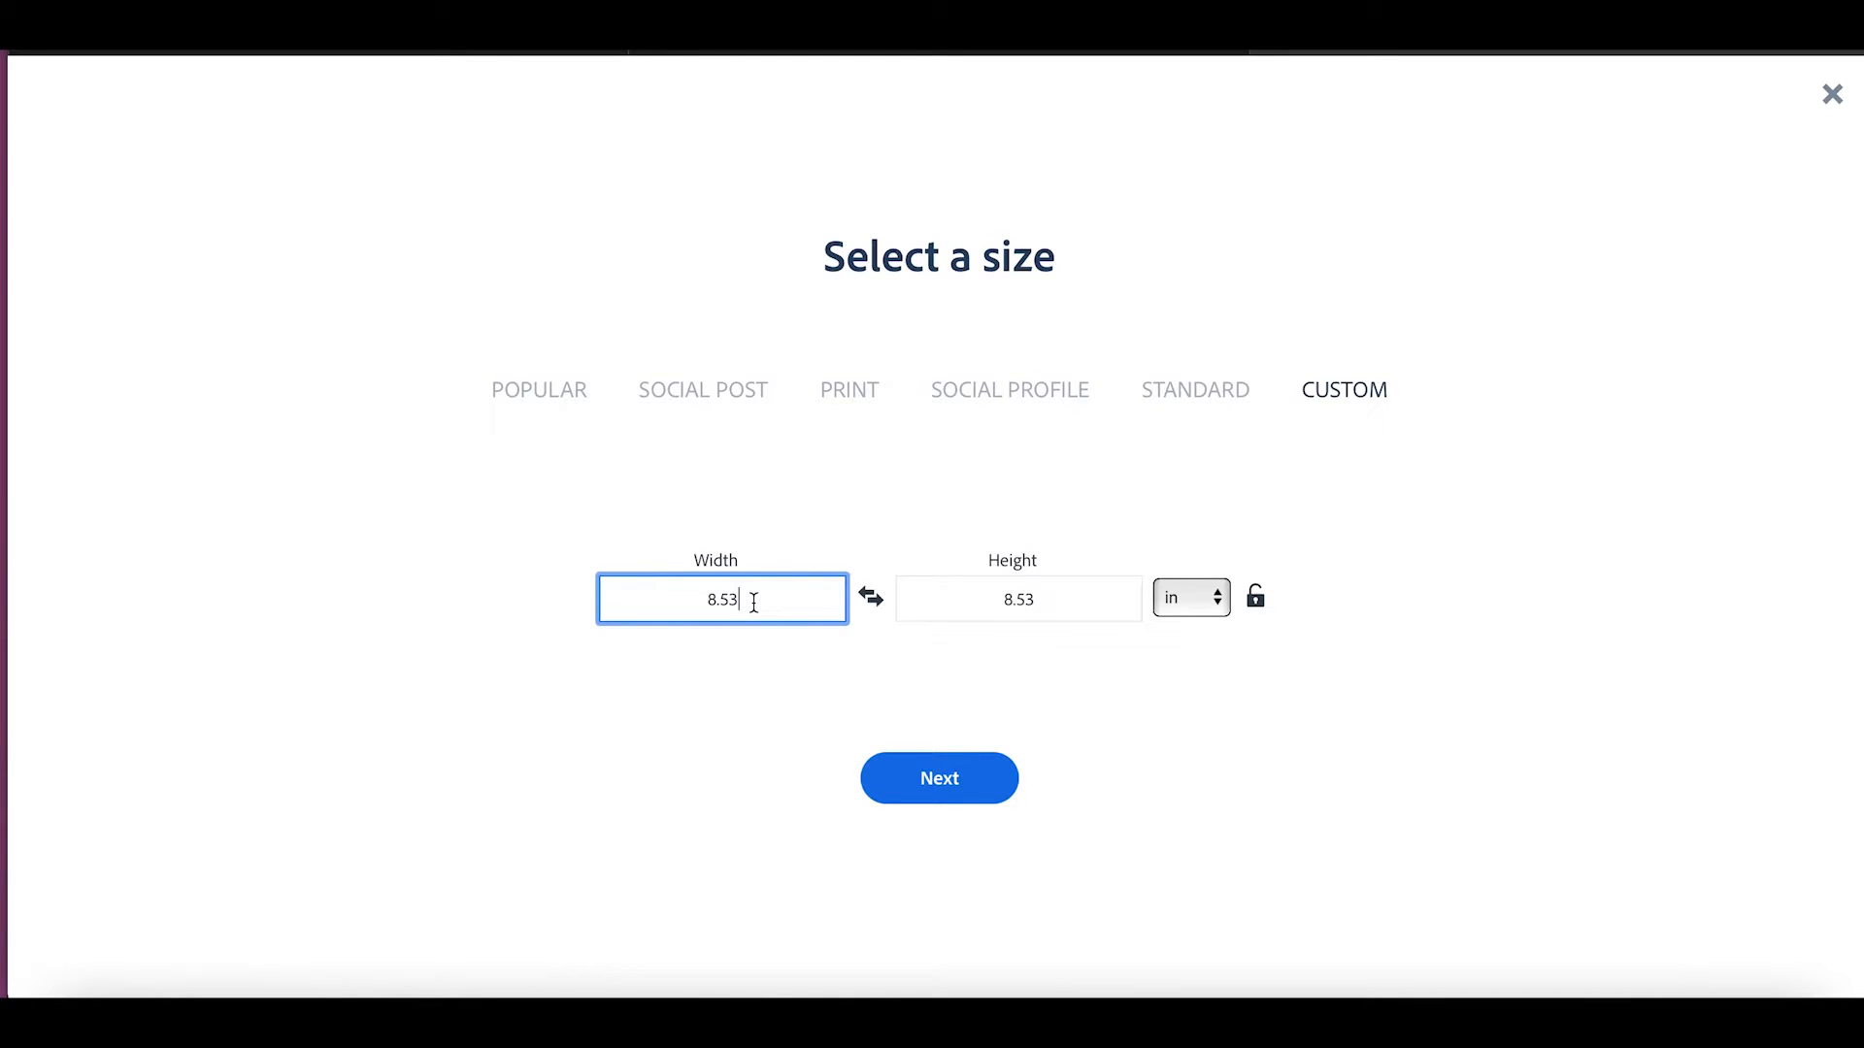
key(BackSpace)
click(1046, 610)
key(BackSpace)
key(BackSpace)
key(BackSpace)
key(BackSpace)
text(11)
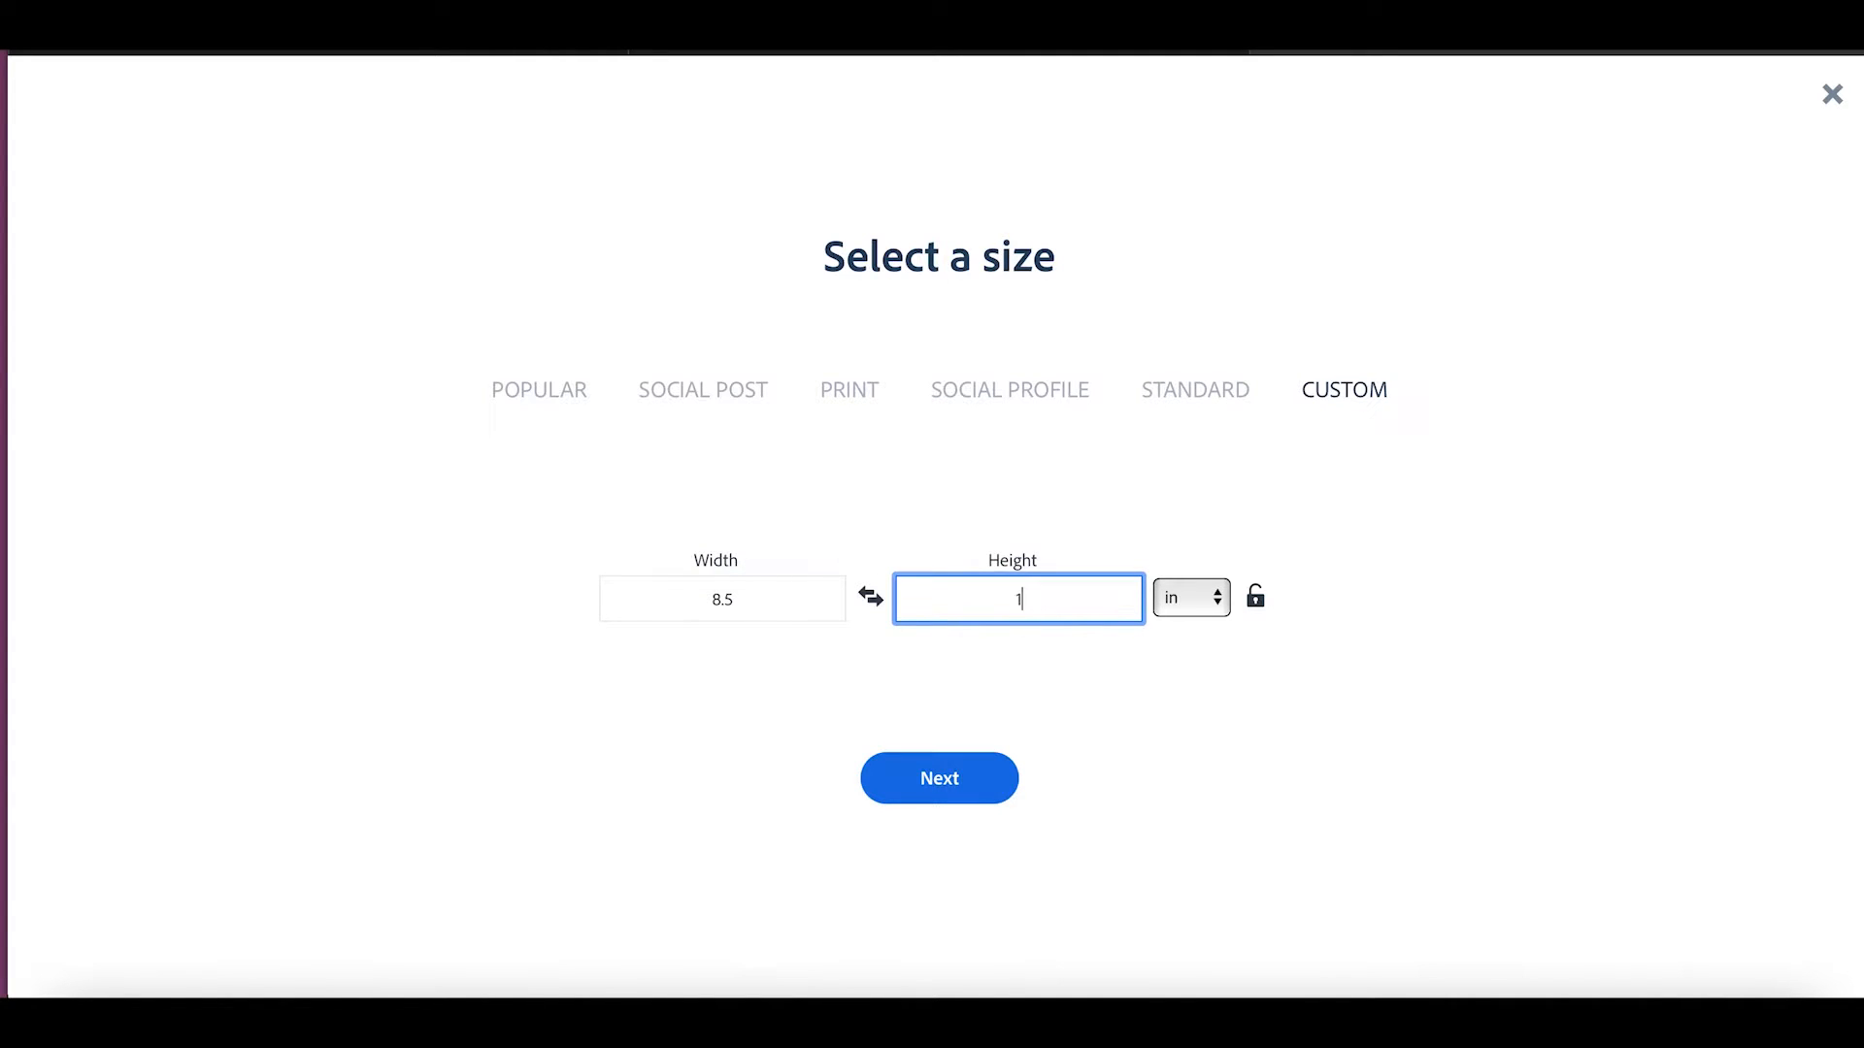
click(944, 779)
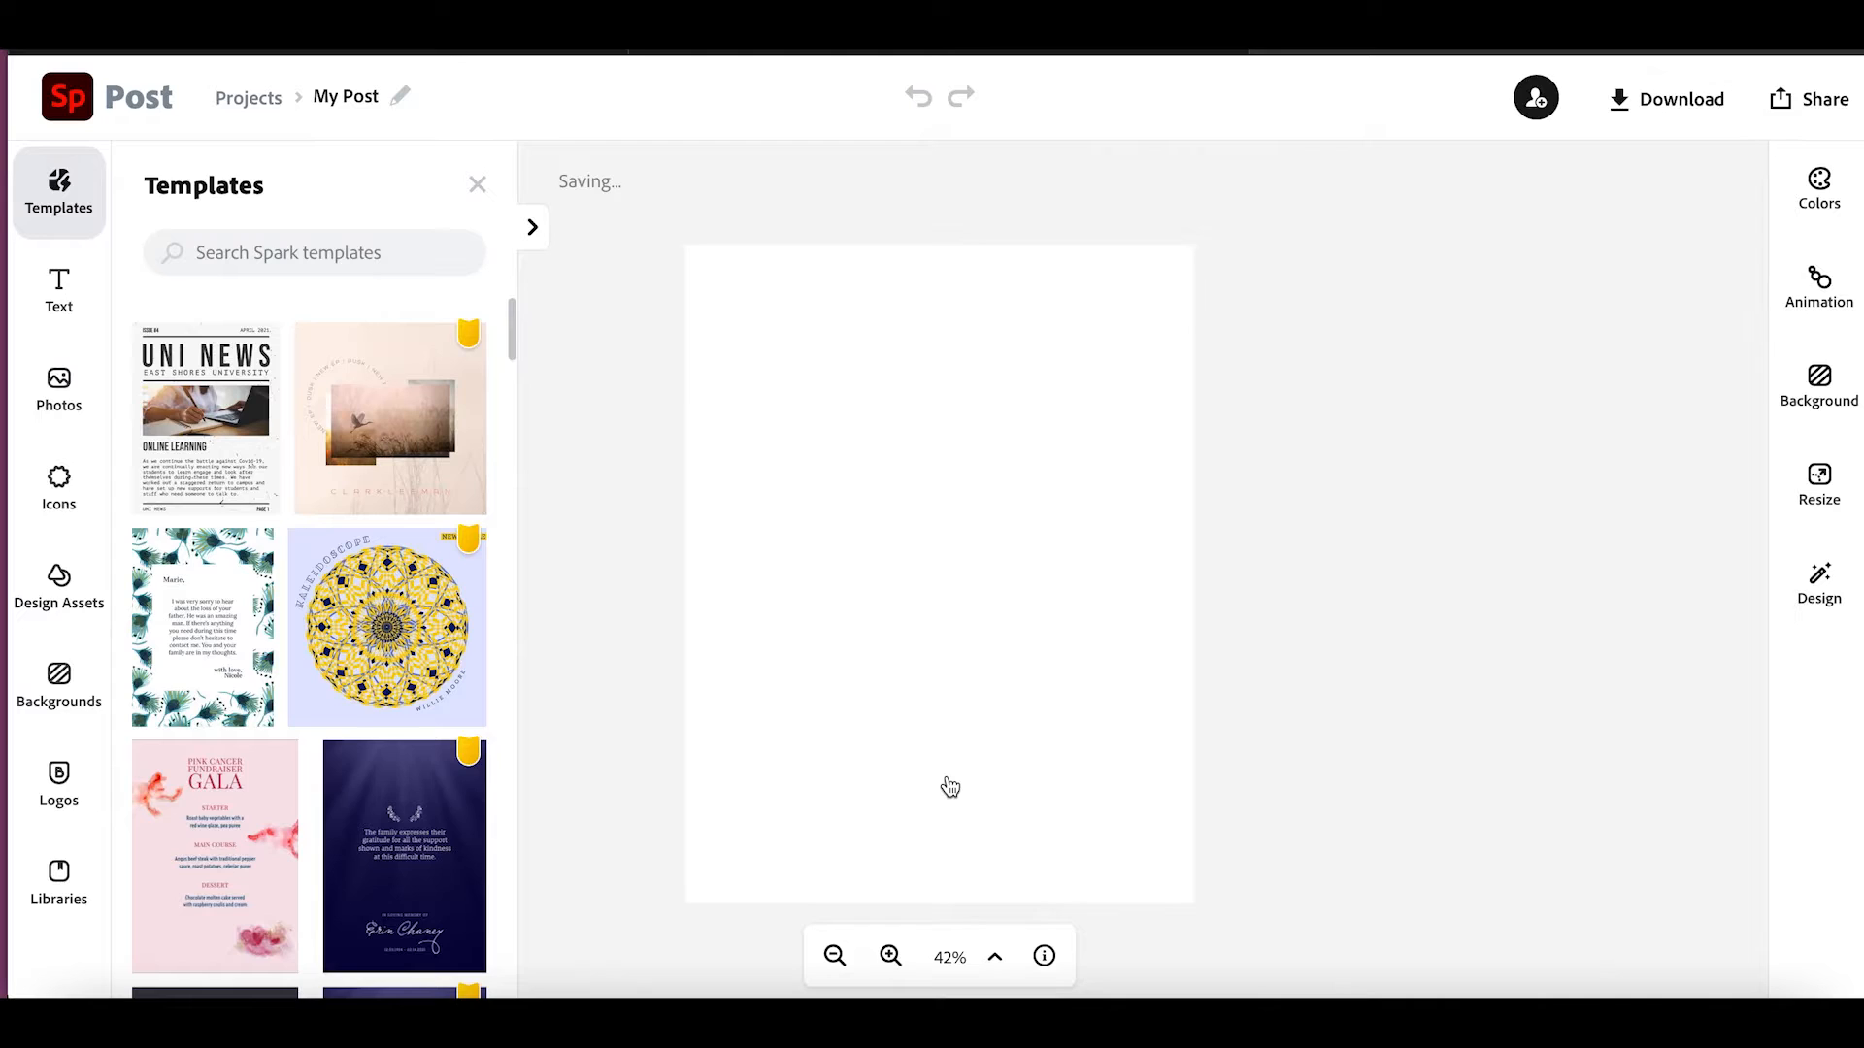
Browse the available design templates for a layout that suits the blank 8.5 x 11 in graphic.
scroll(403, 766, down, 2)
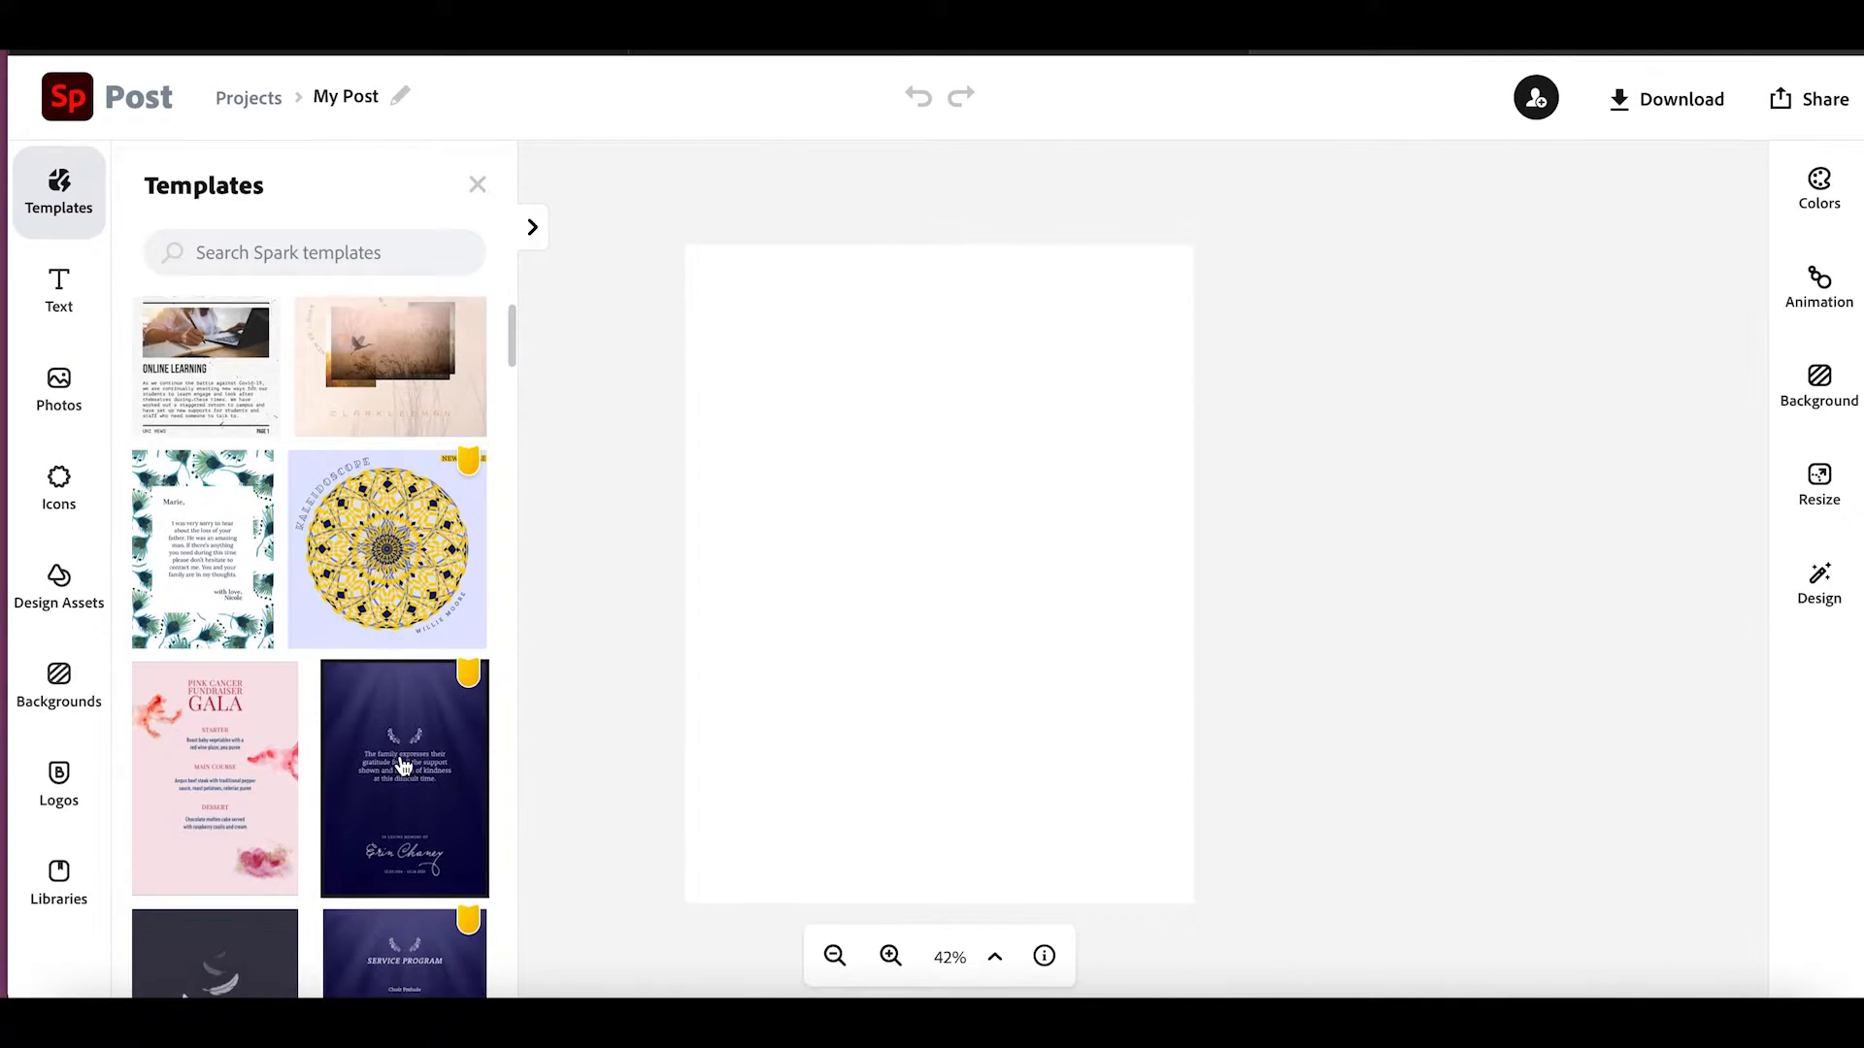
scroll(403, 767, down, 5)
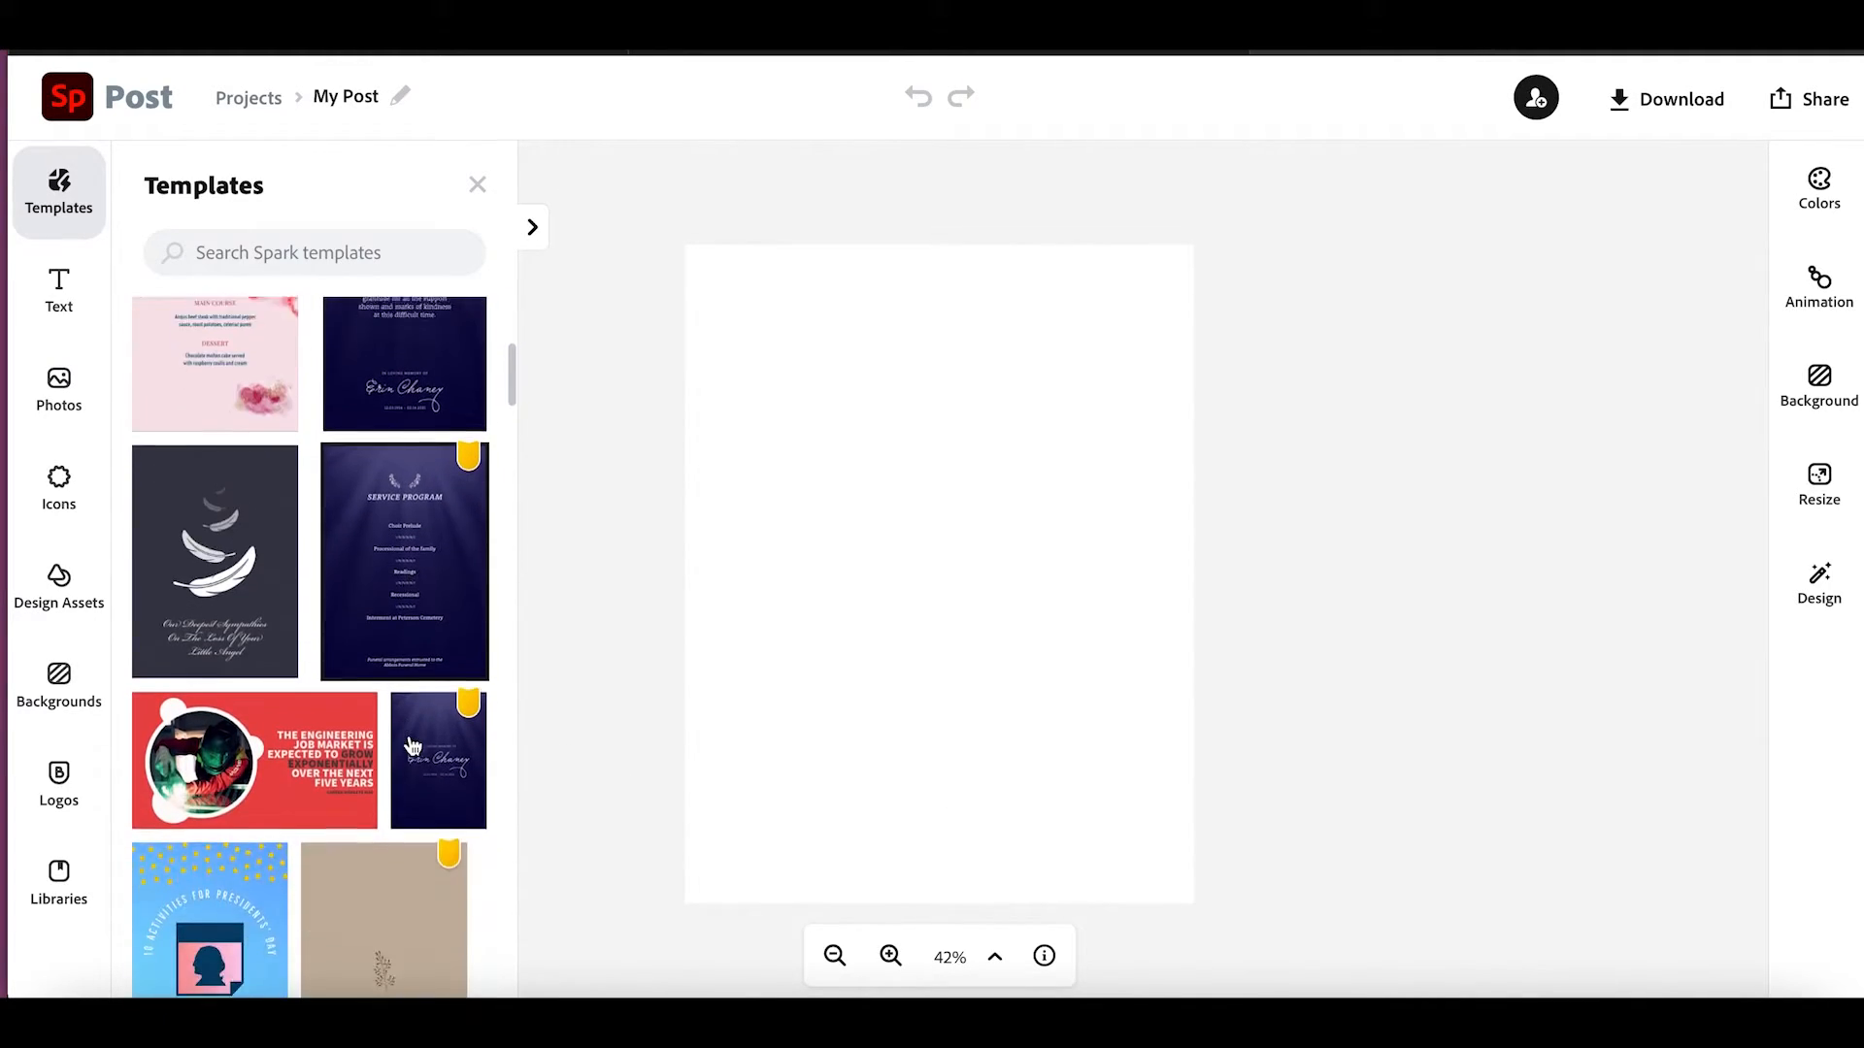
scroll(413, 745, down, 6)
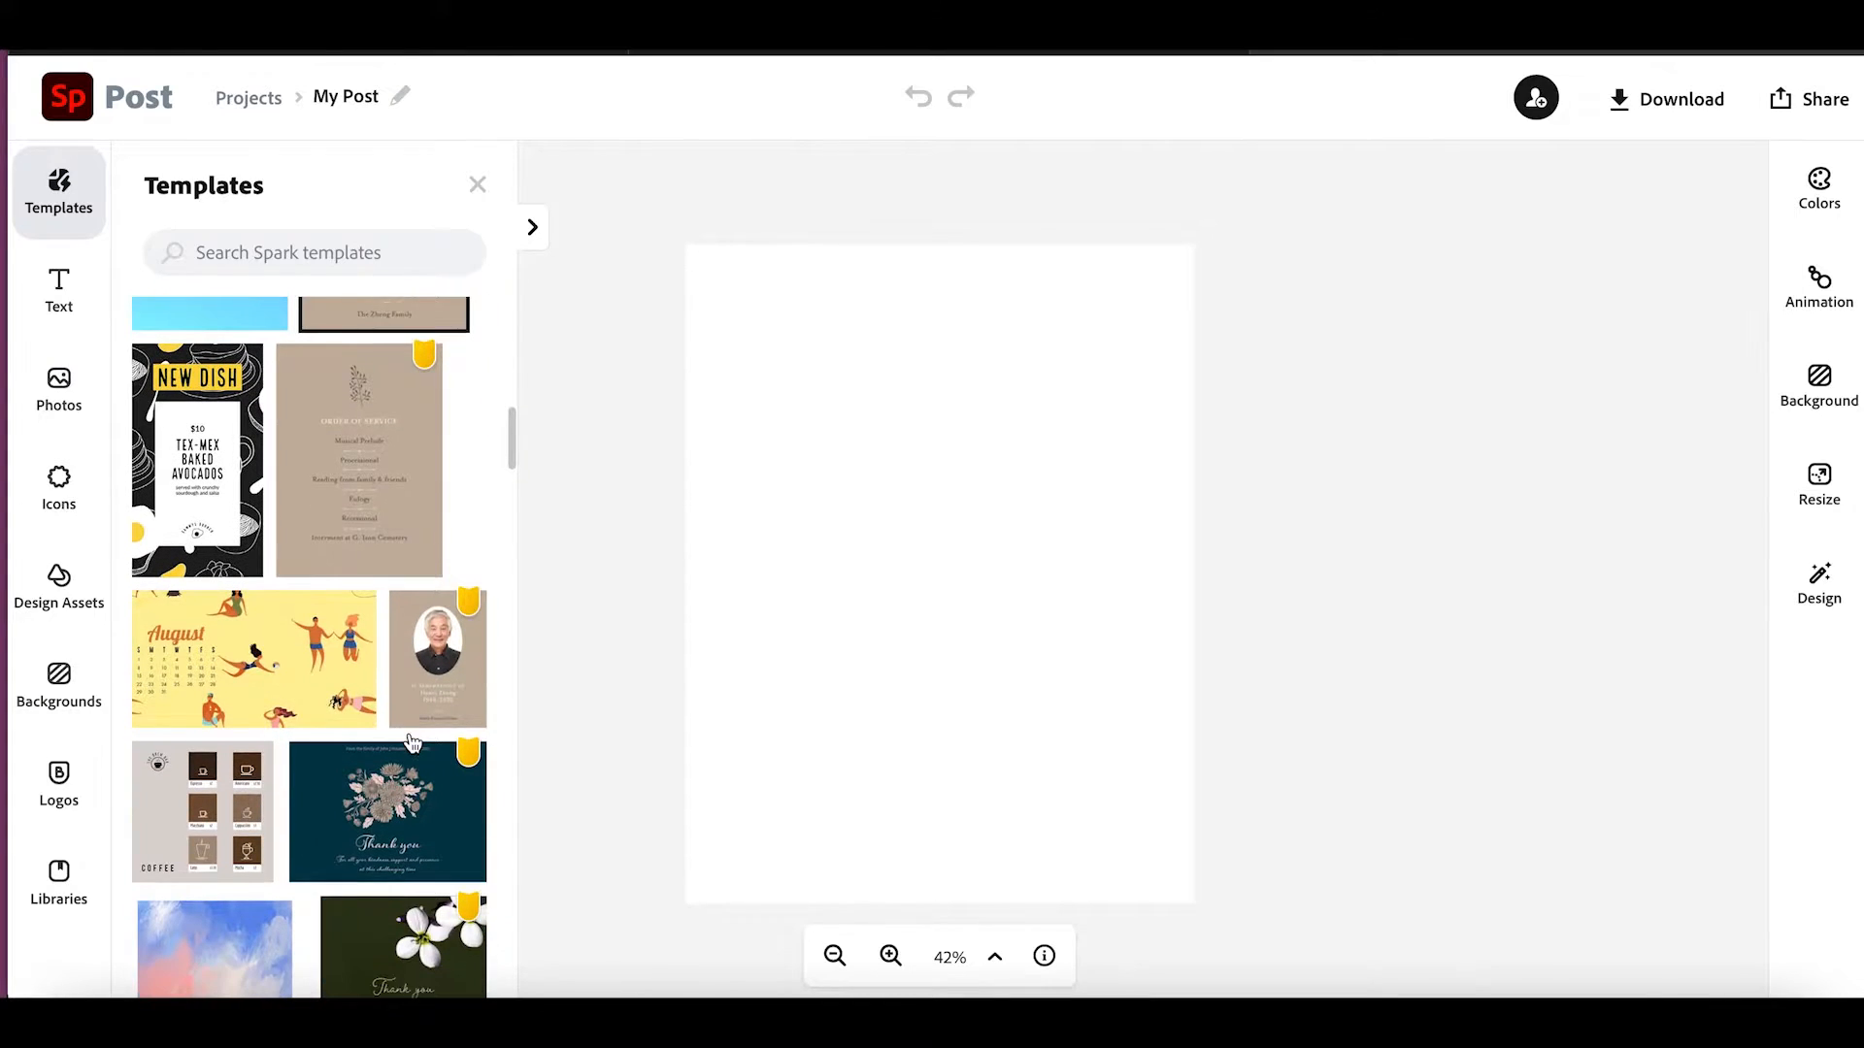
scroll(413, 745, down, 7)
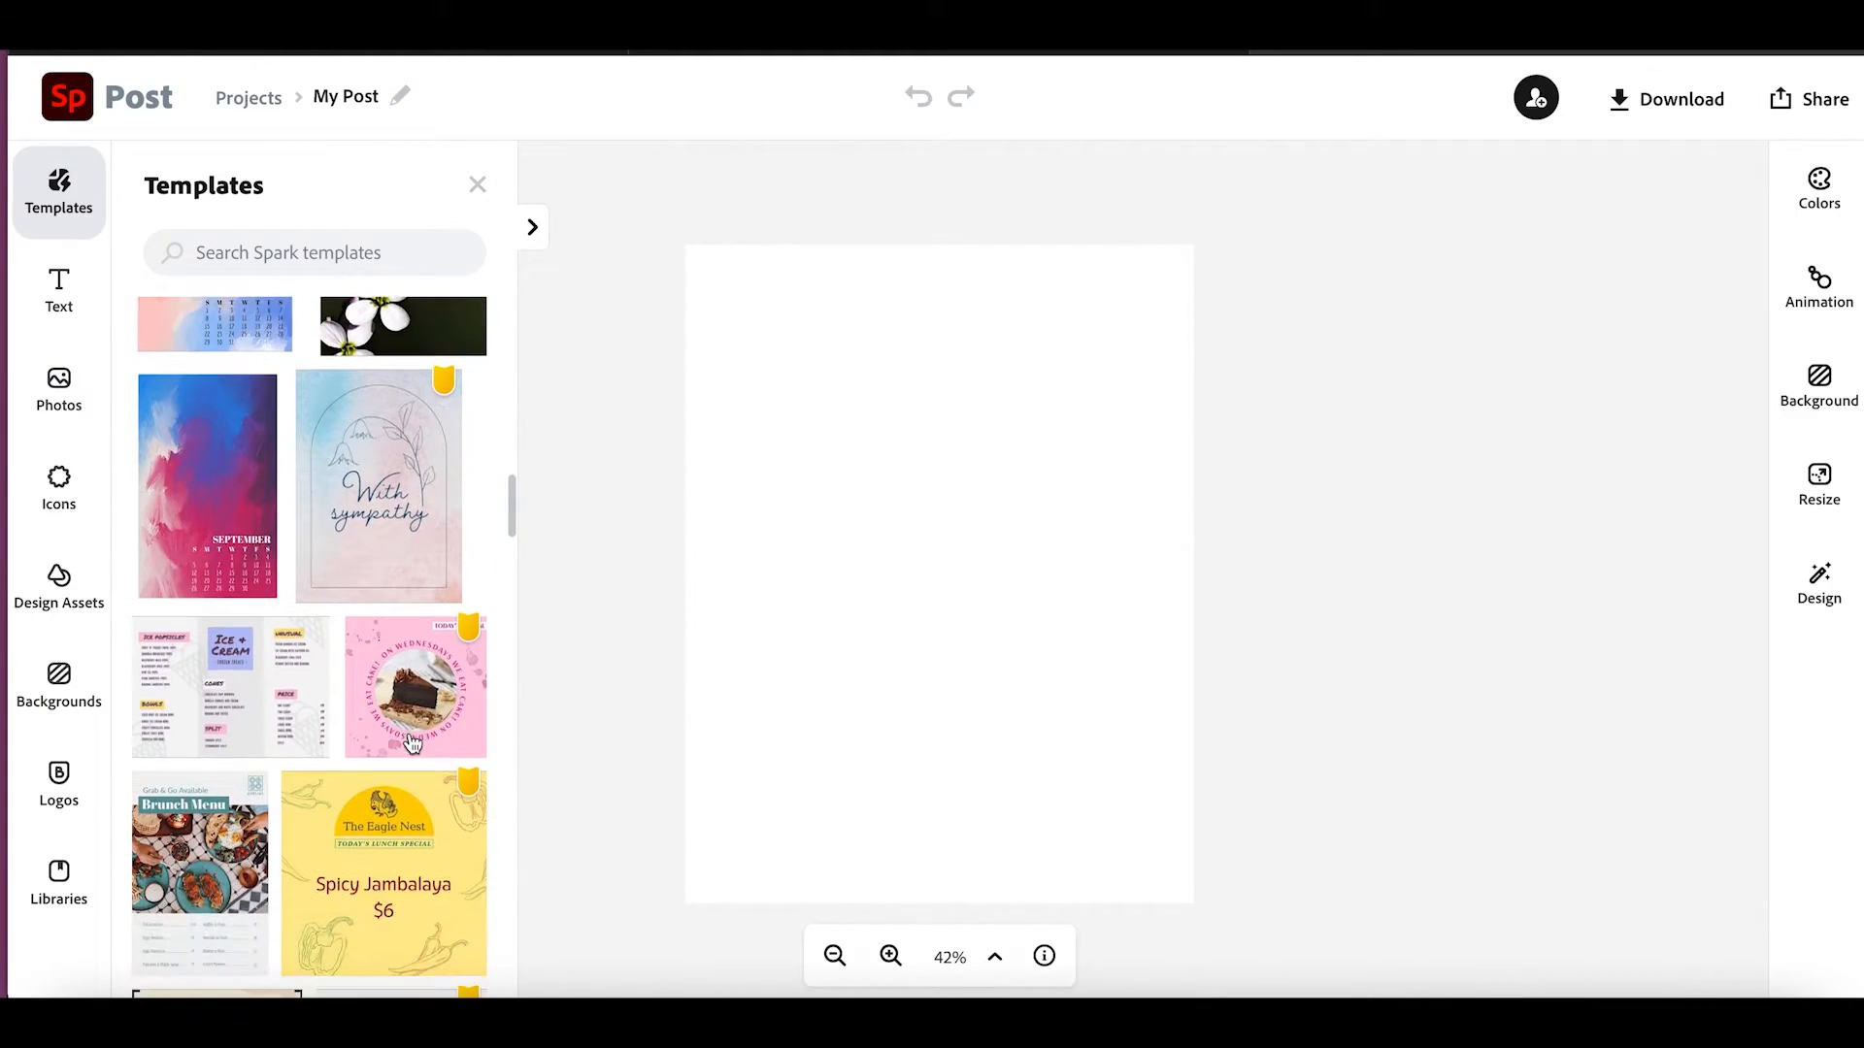
scroll(412, 743, down, 4)
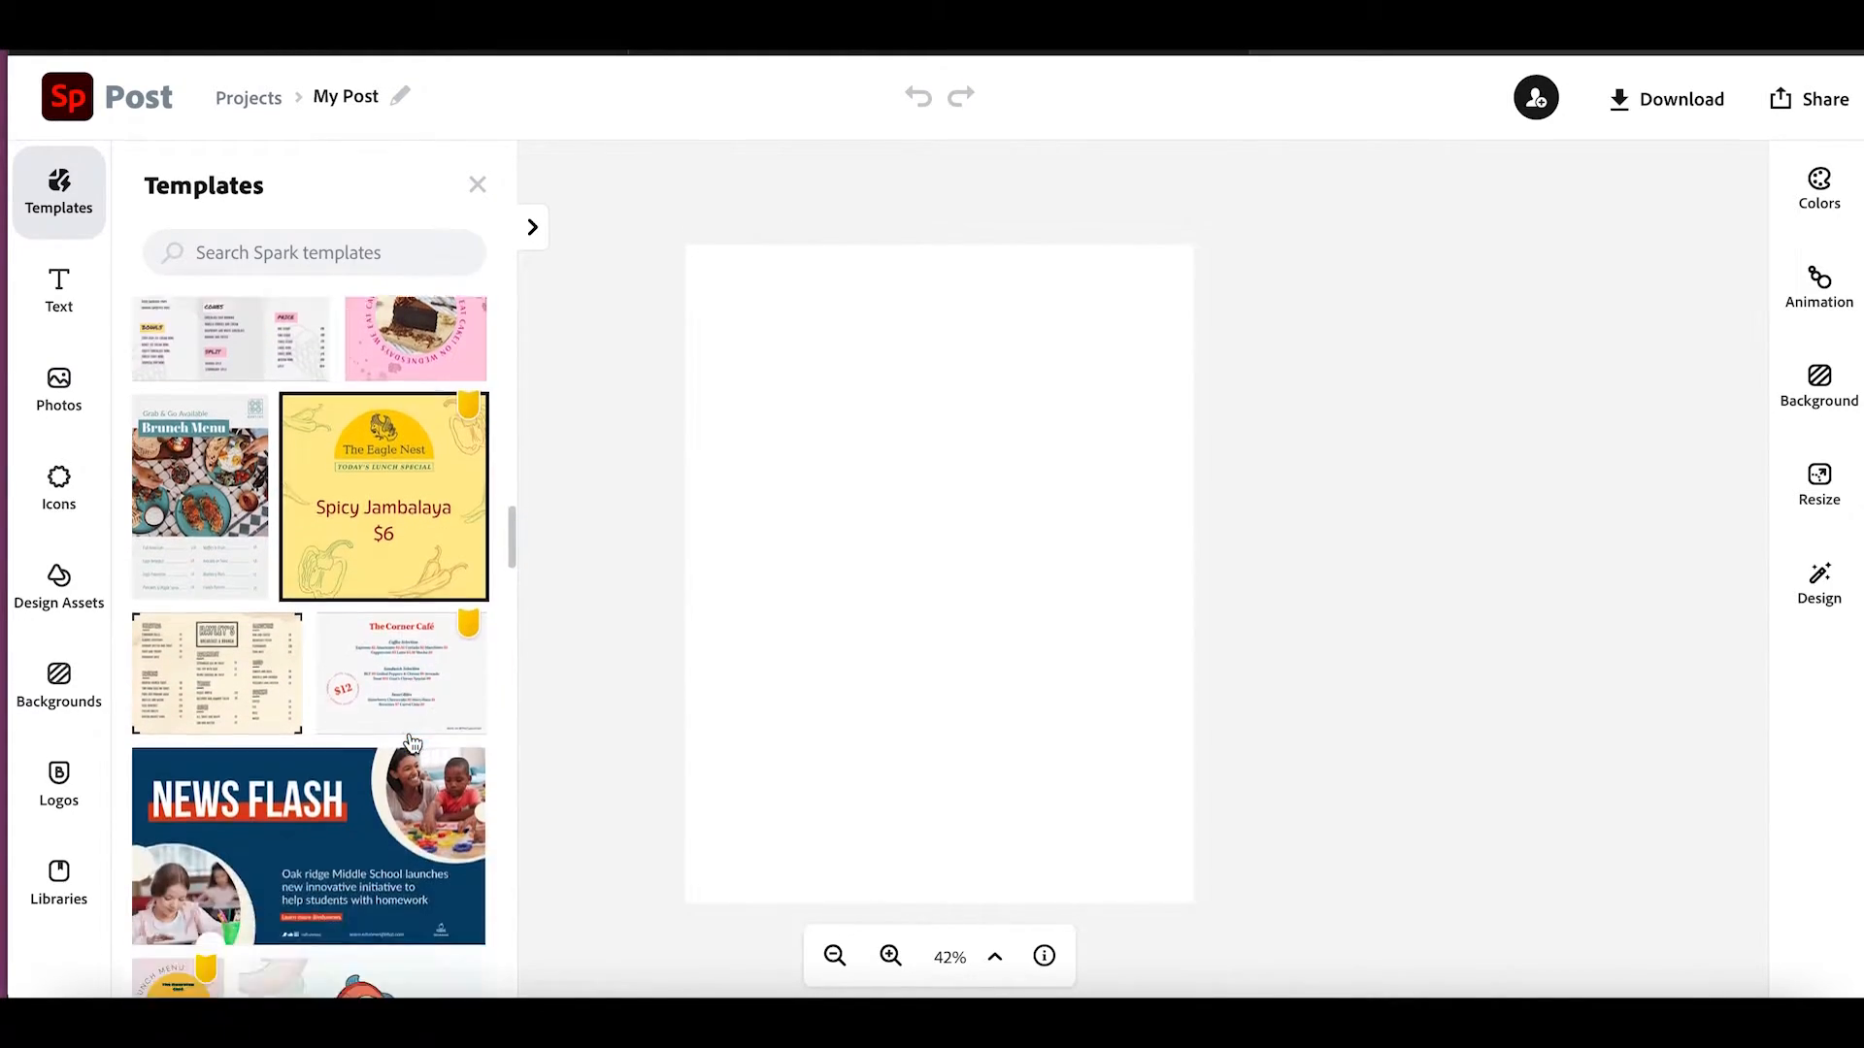
scroll(412, 738, down, 2)
scroll(416, 730, up, 1)
scroll(416, 728, up, 1)
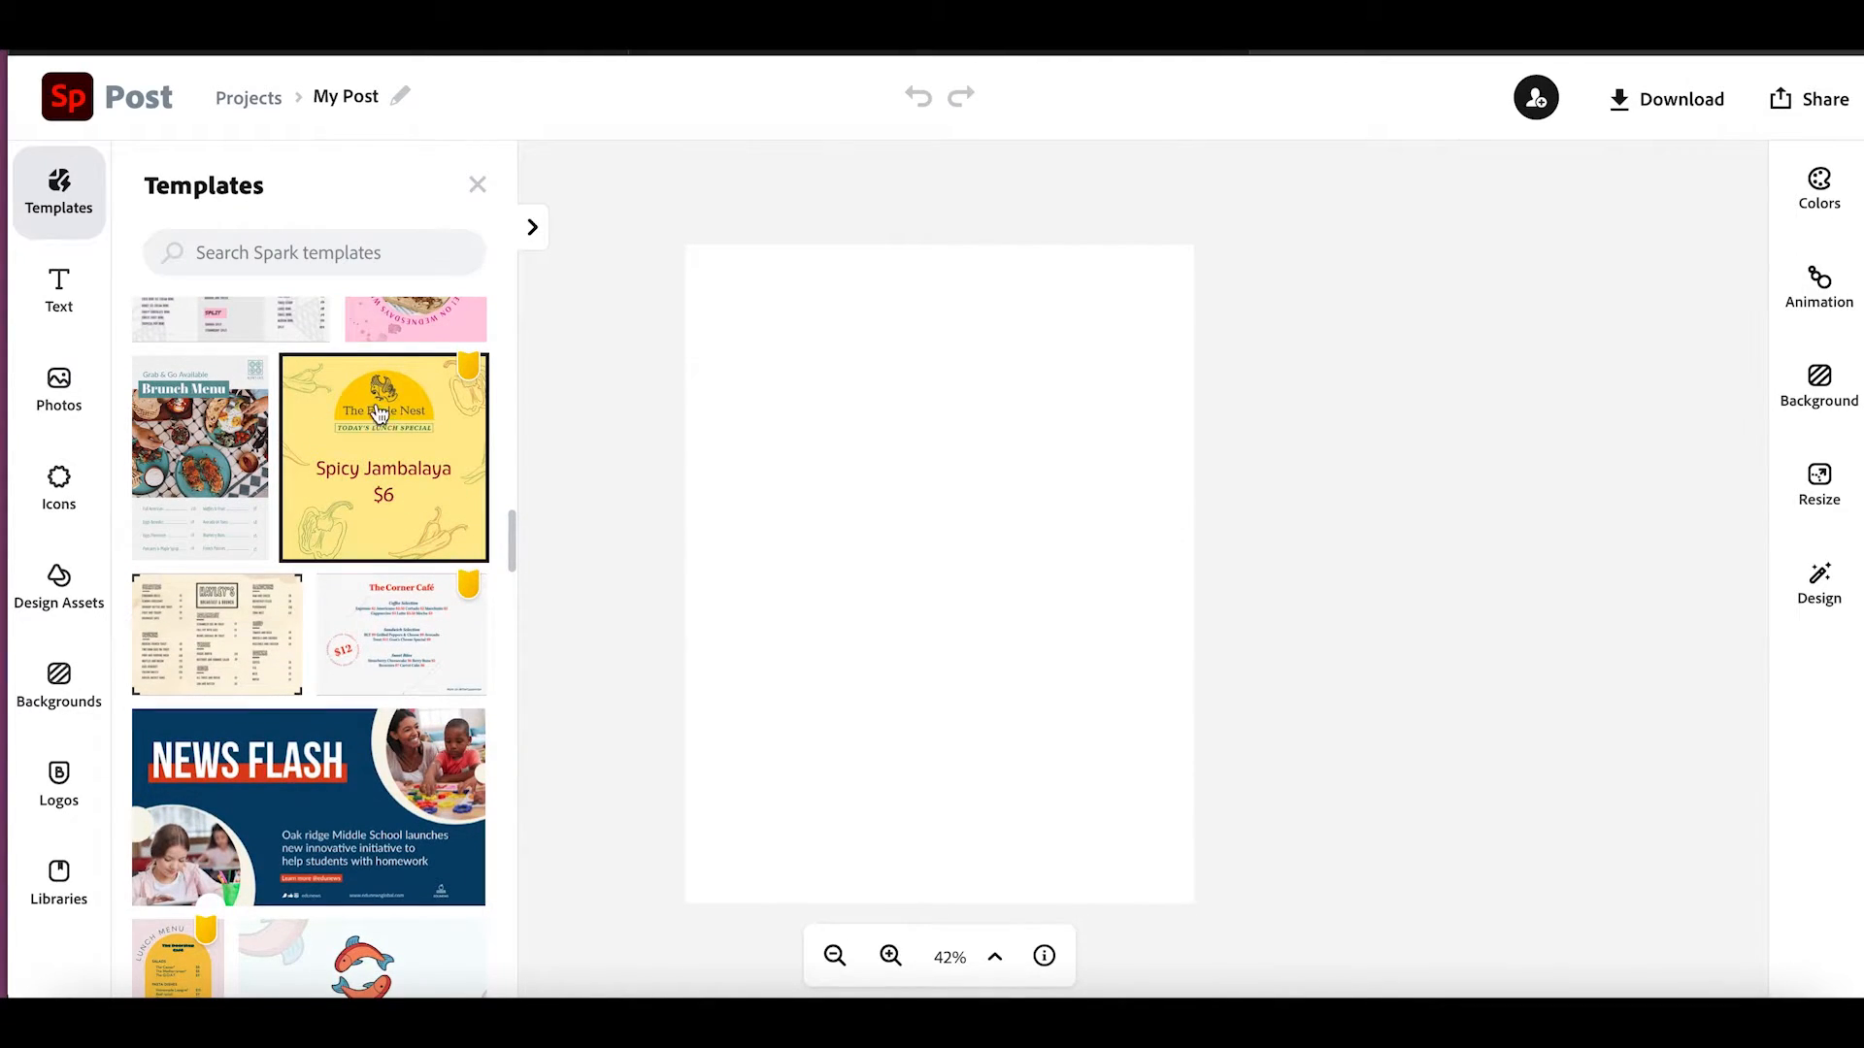
scroll(346, 458, down, 7)
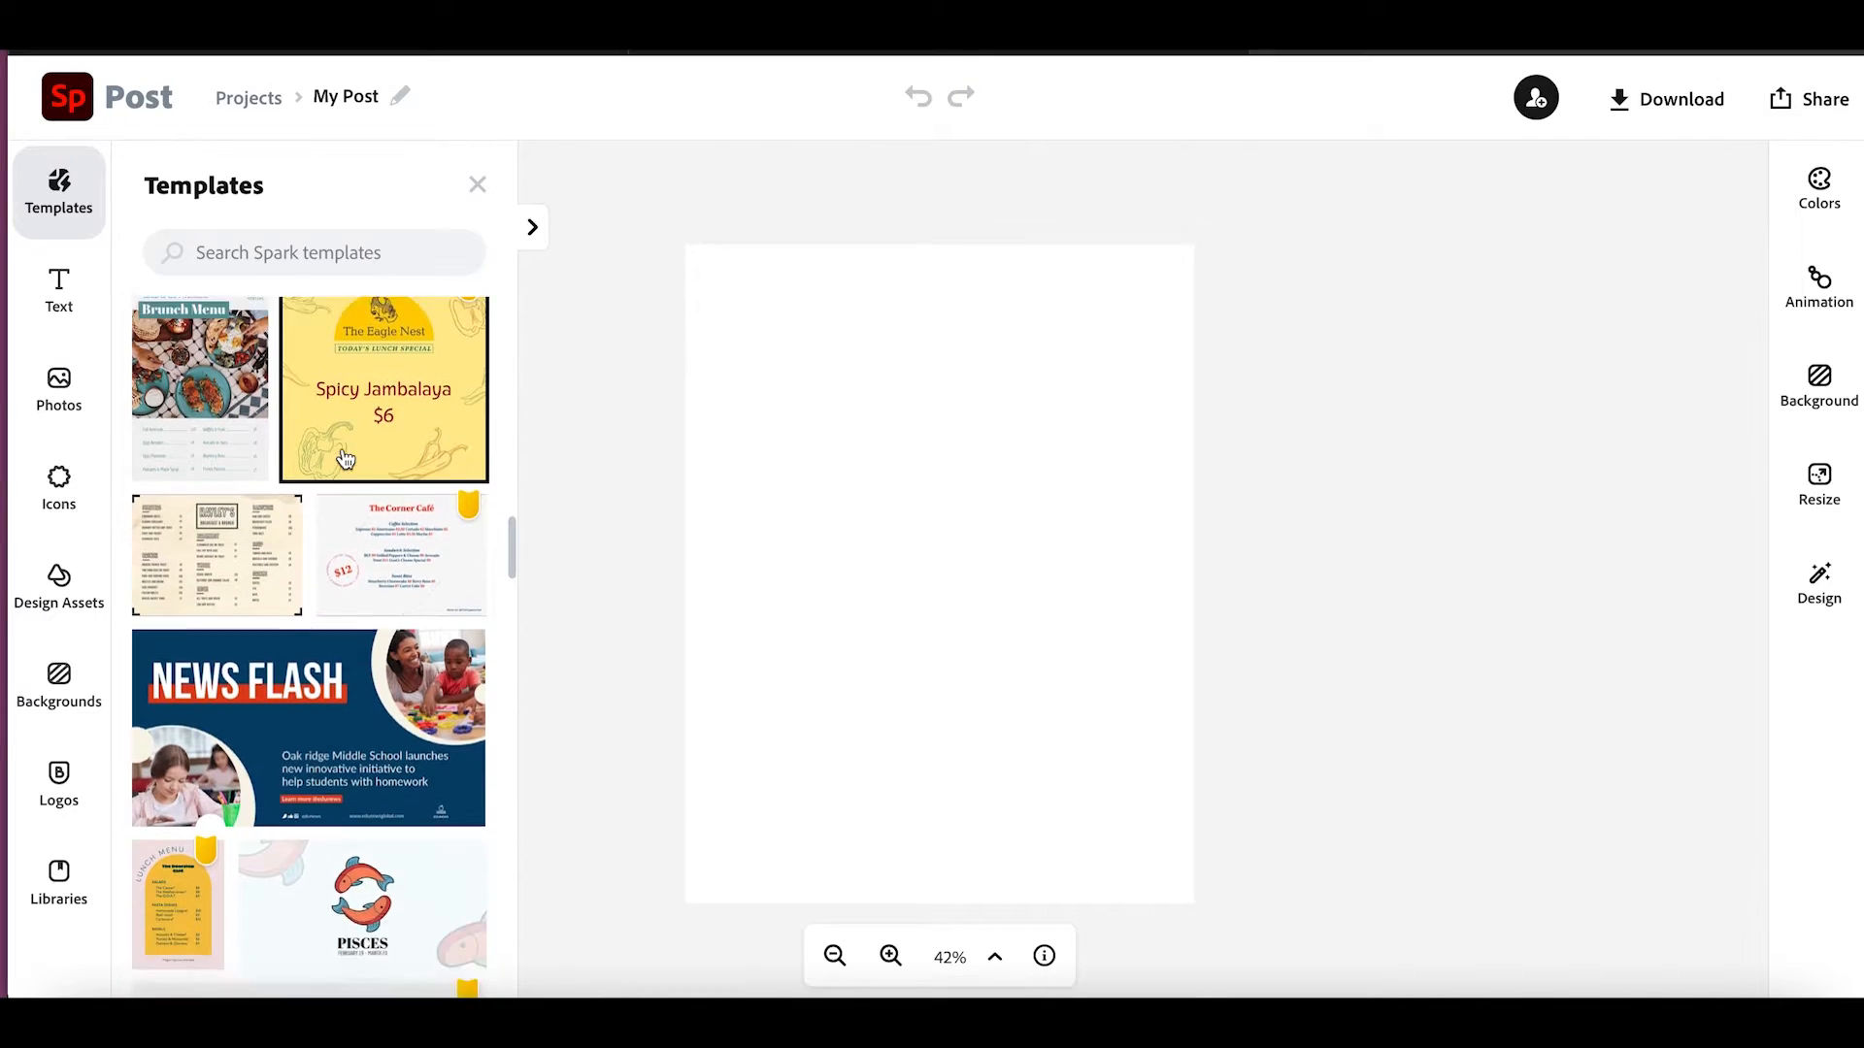
scroll(346, 458, down, 2)
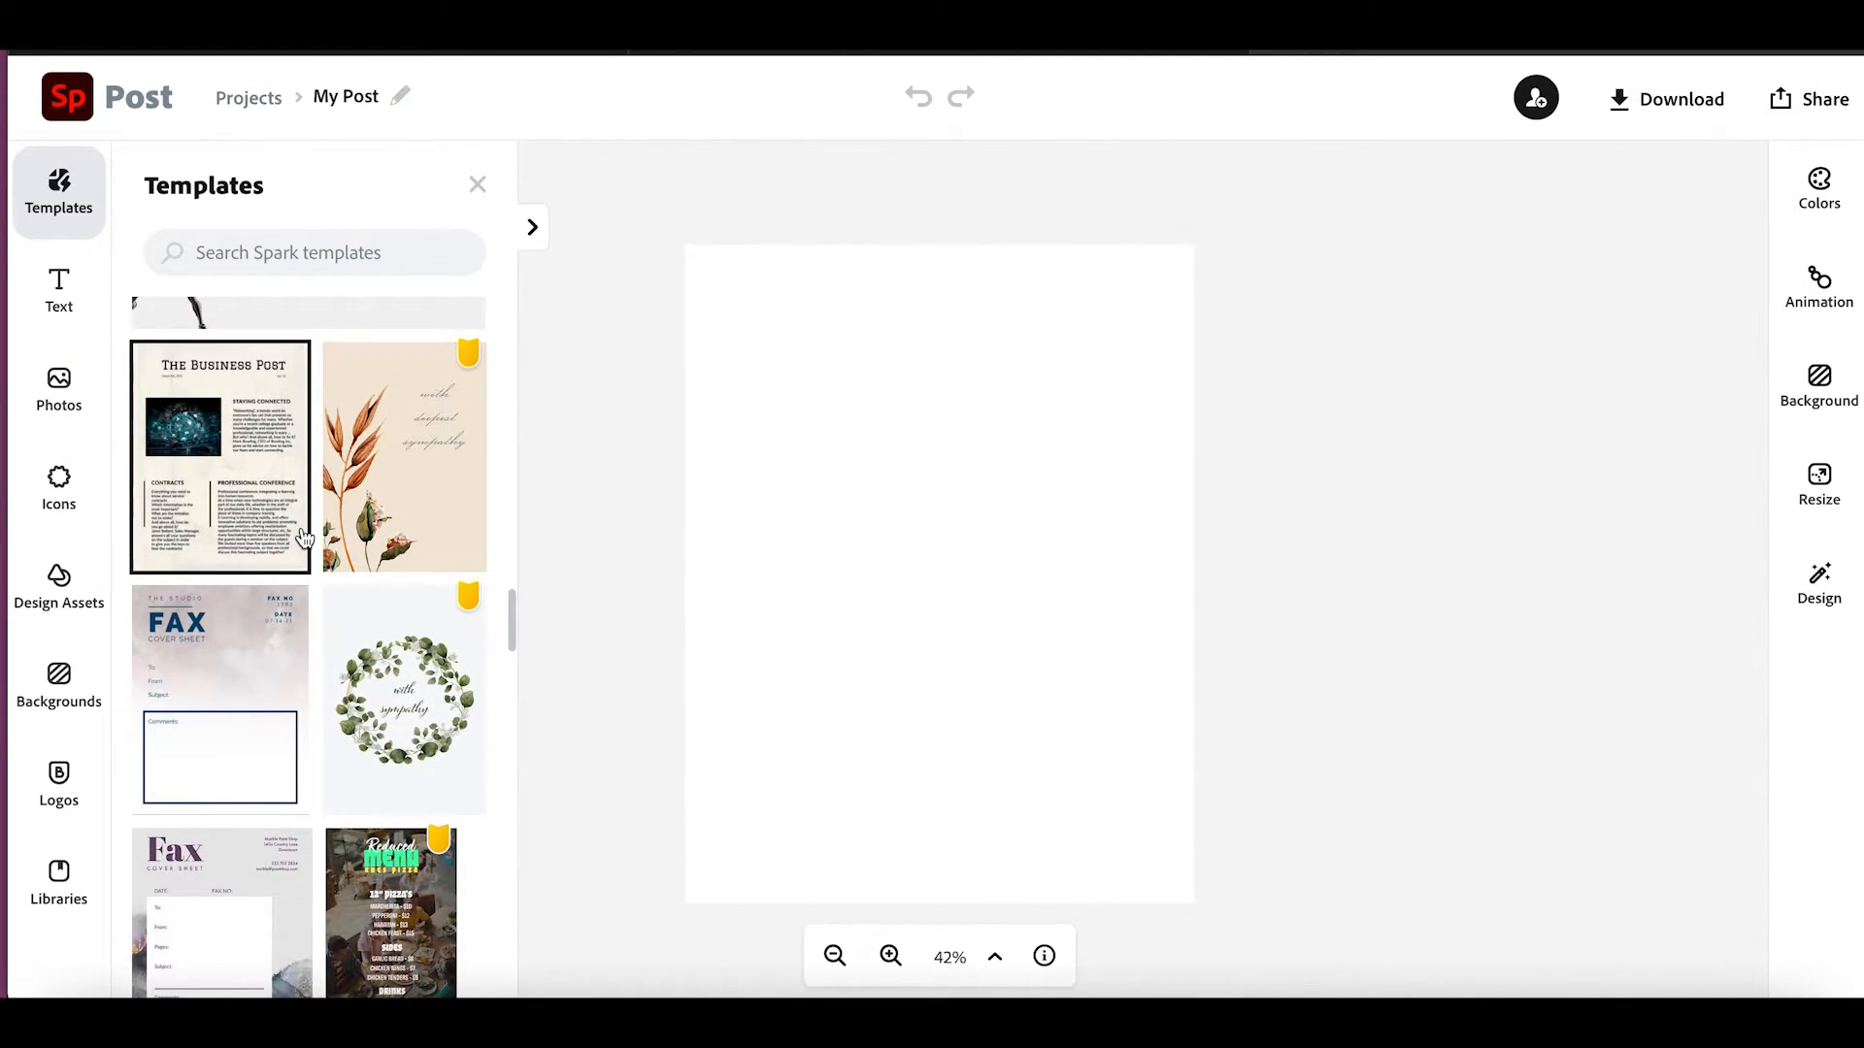
scroll(440, 518, down, 1)
scroll(440, 518, down, 12)
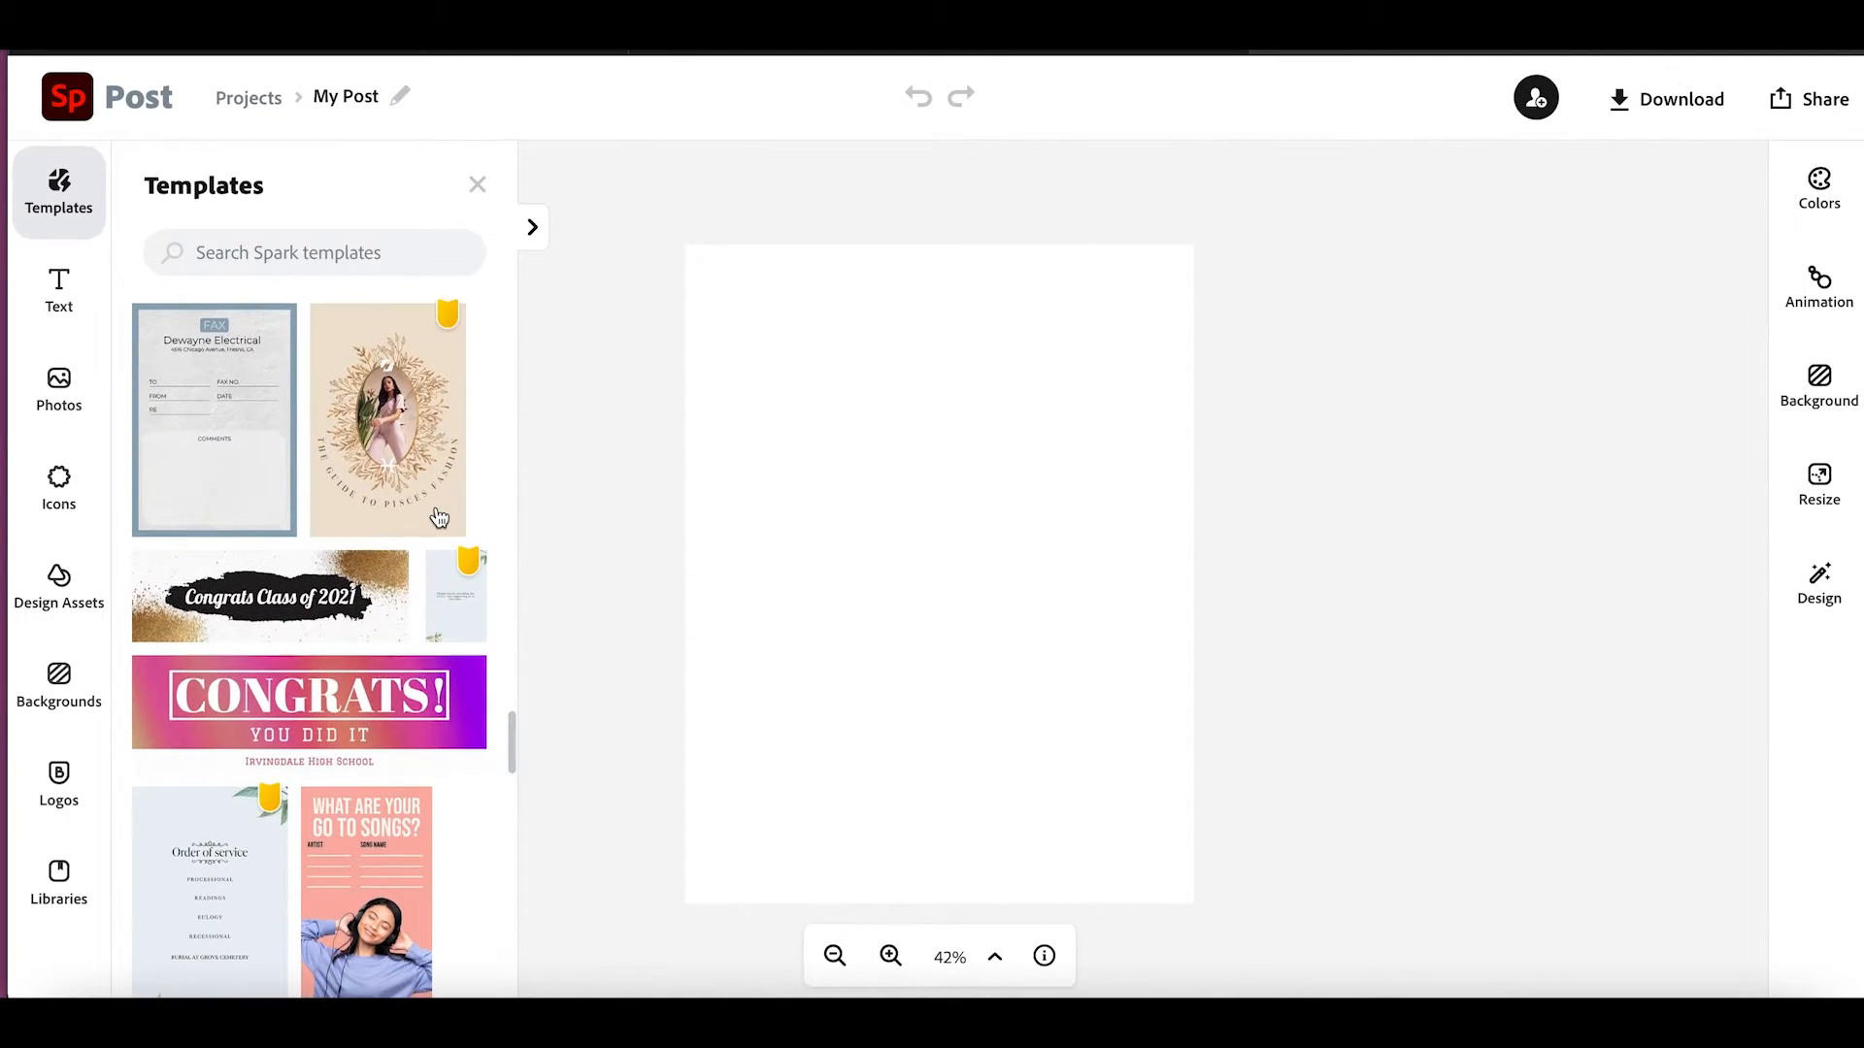
scroll(441, 510, down, 1)
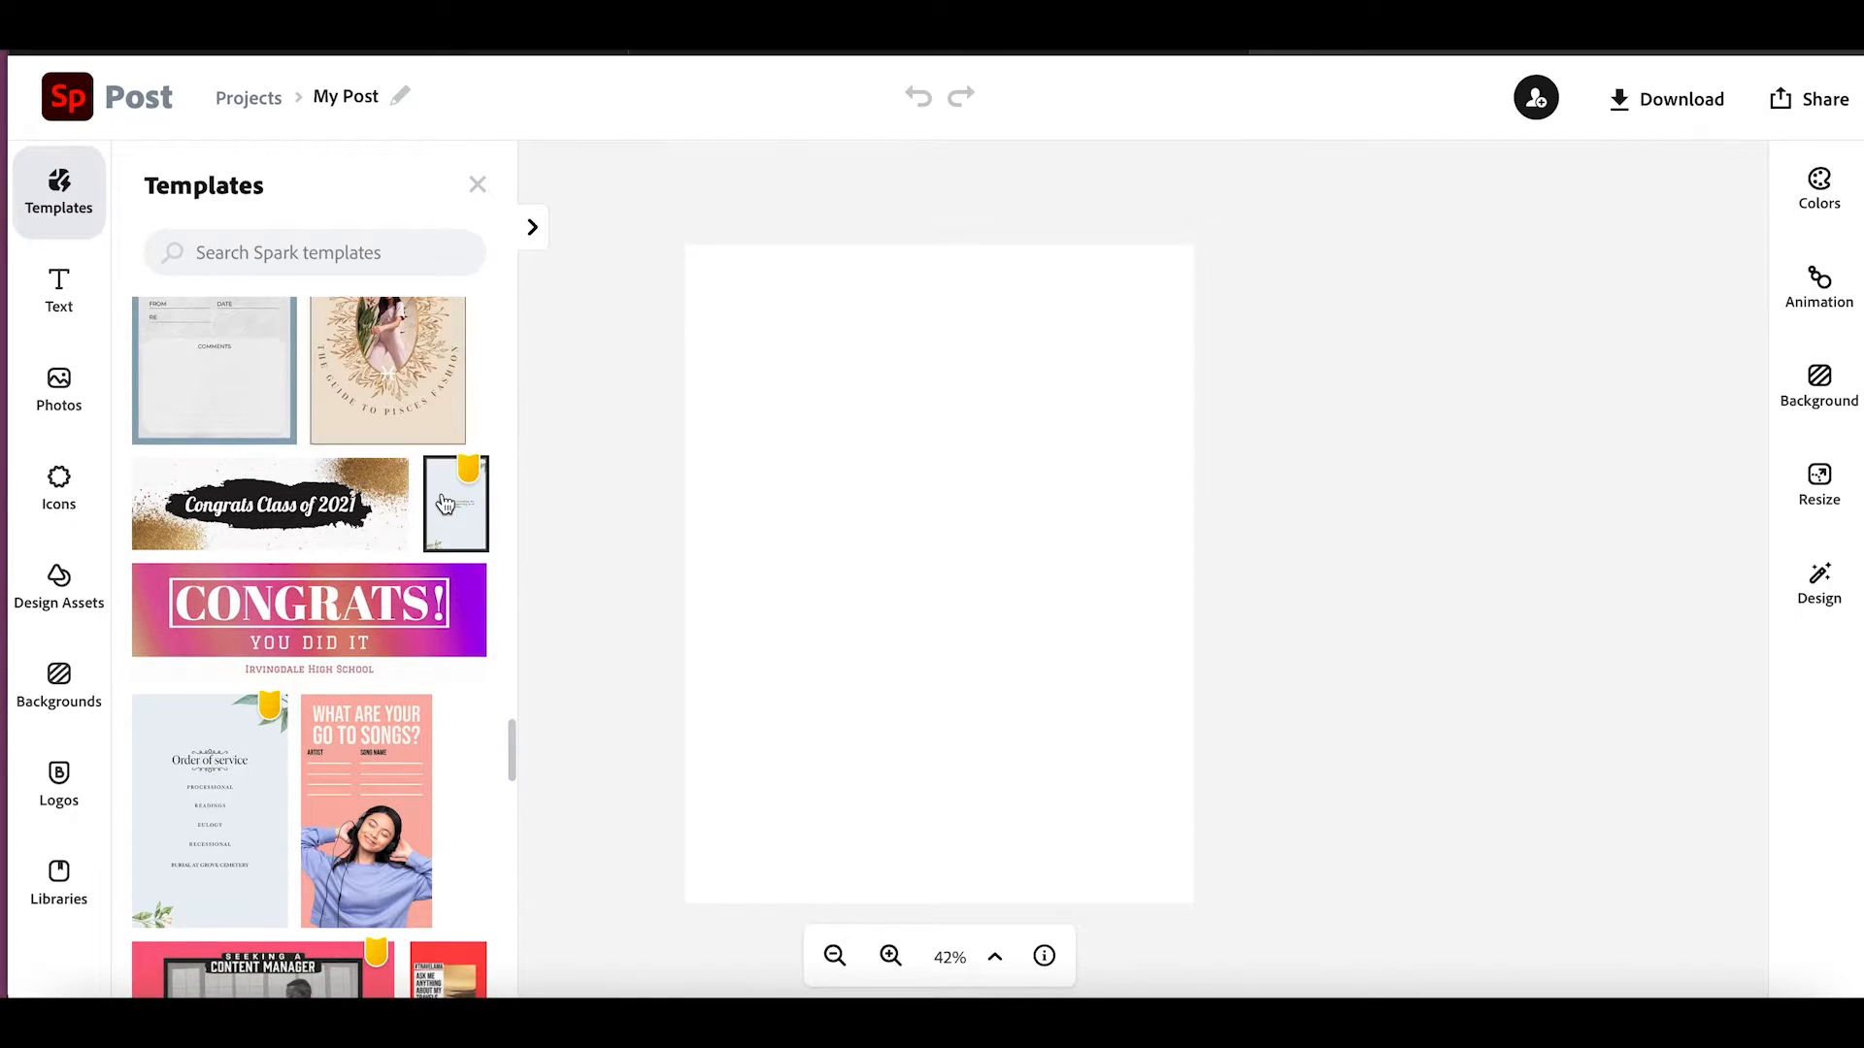
scroll(444, 503, down, 3)
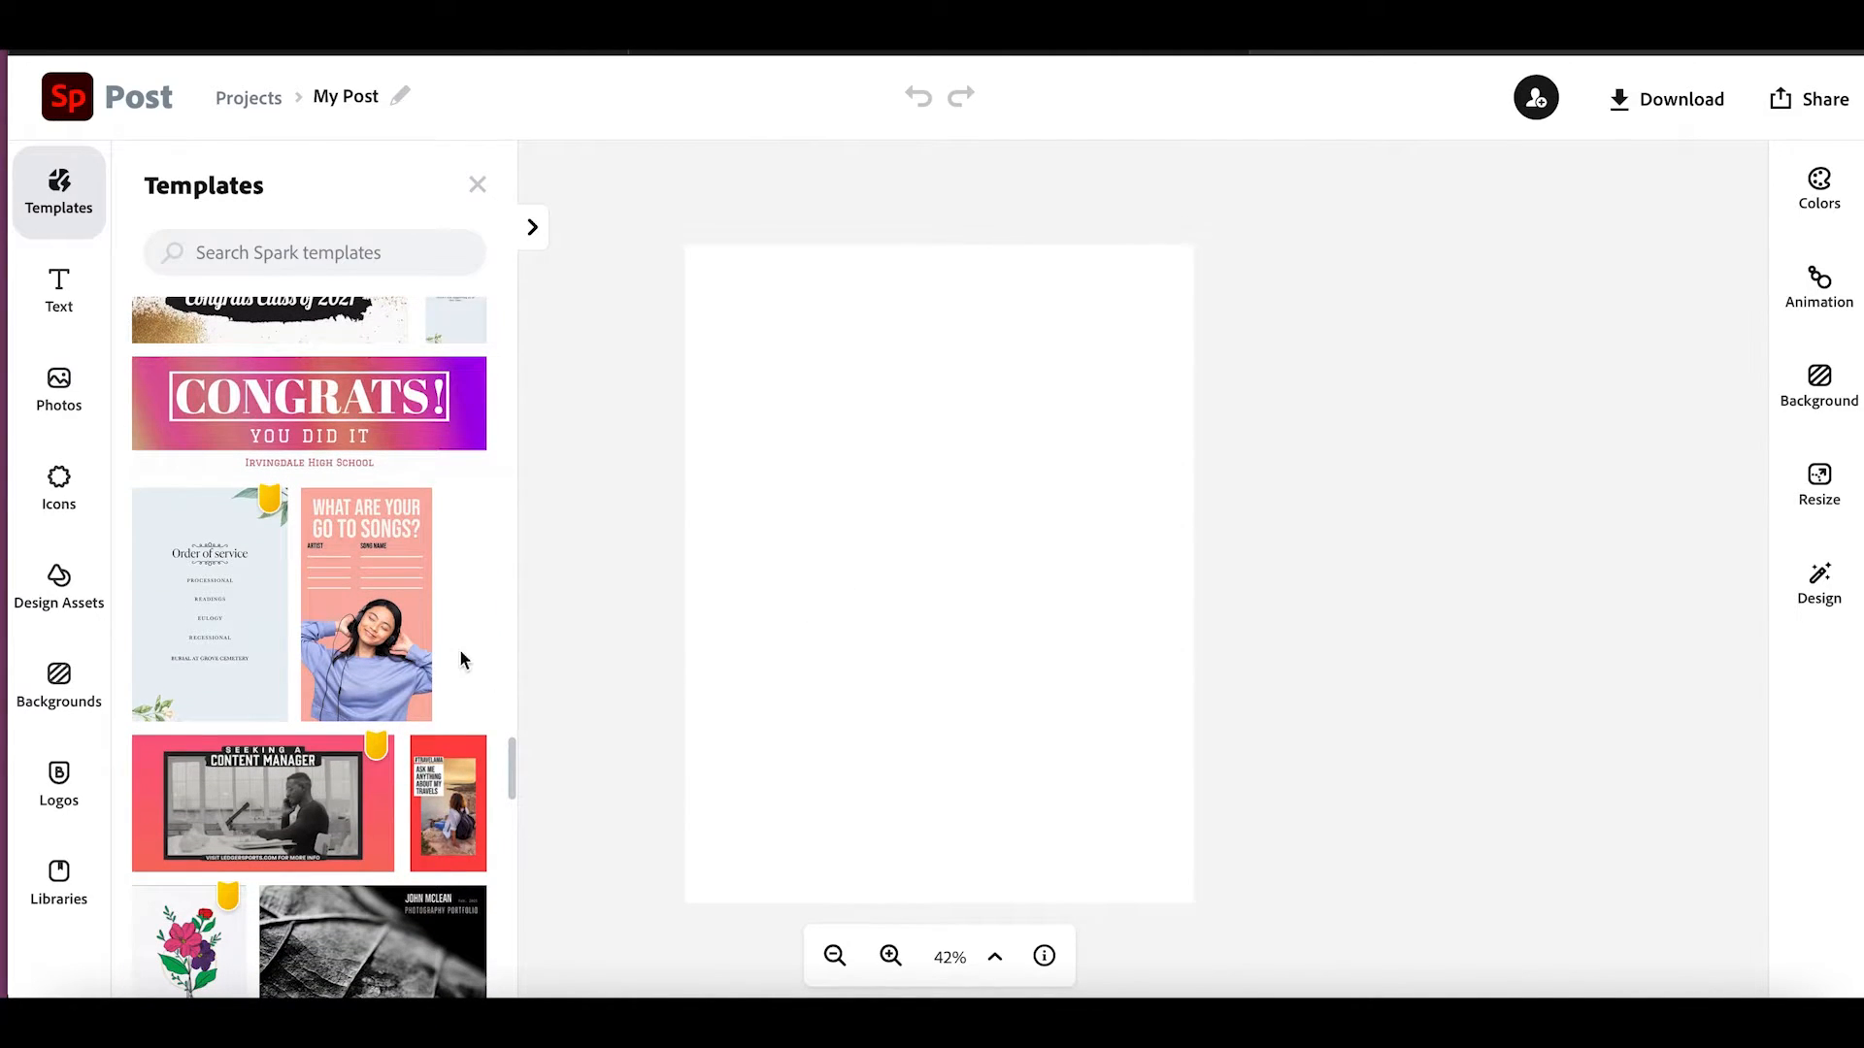
scroll(402, 515, up, 15)
scroll(401, 515, up, 10)
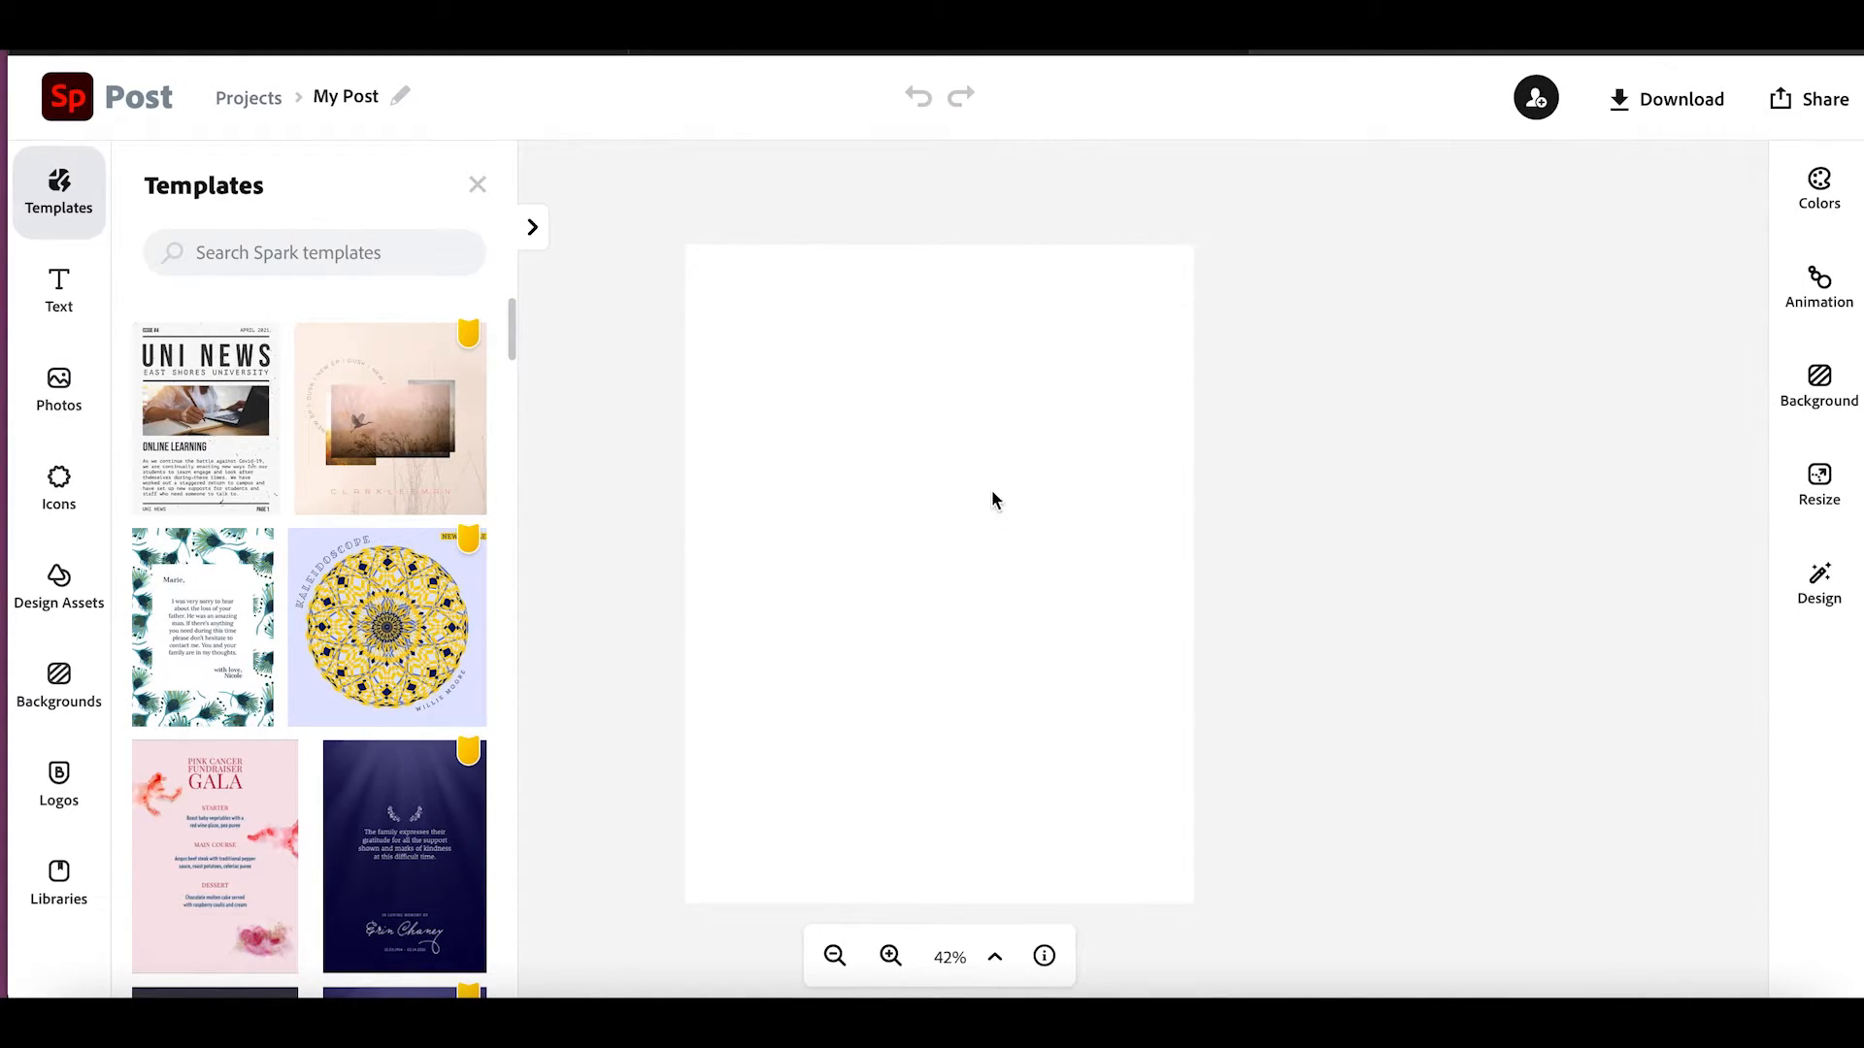
Upload IMG_1080.jpg from the Swank Boutique Test folder as the canvas background image.
click(994, 399)
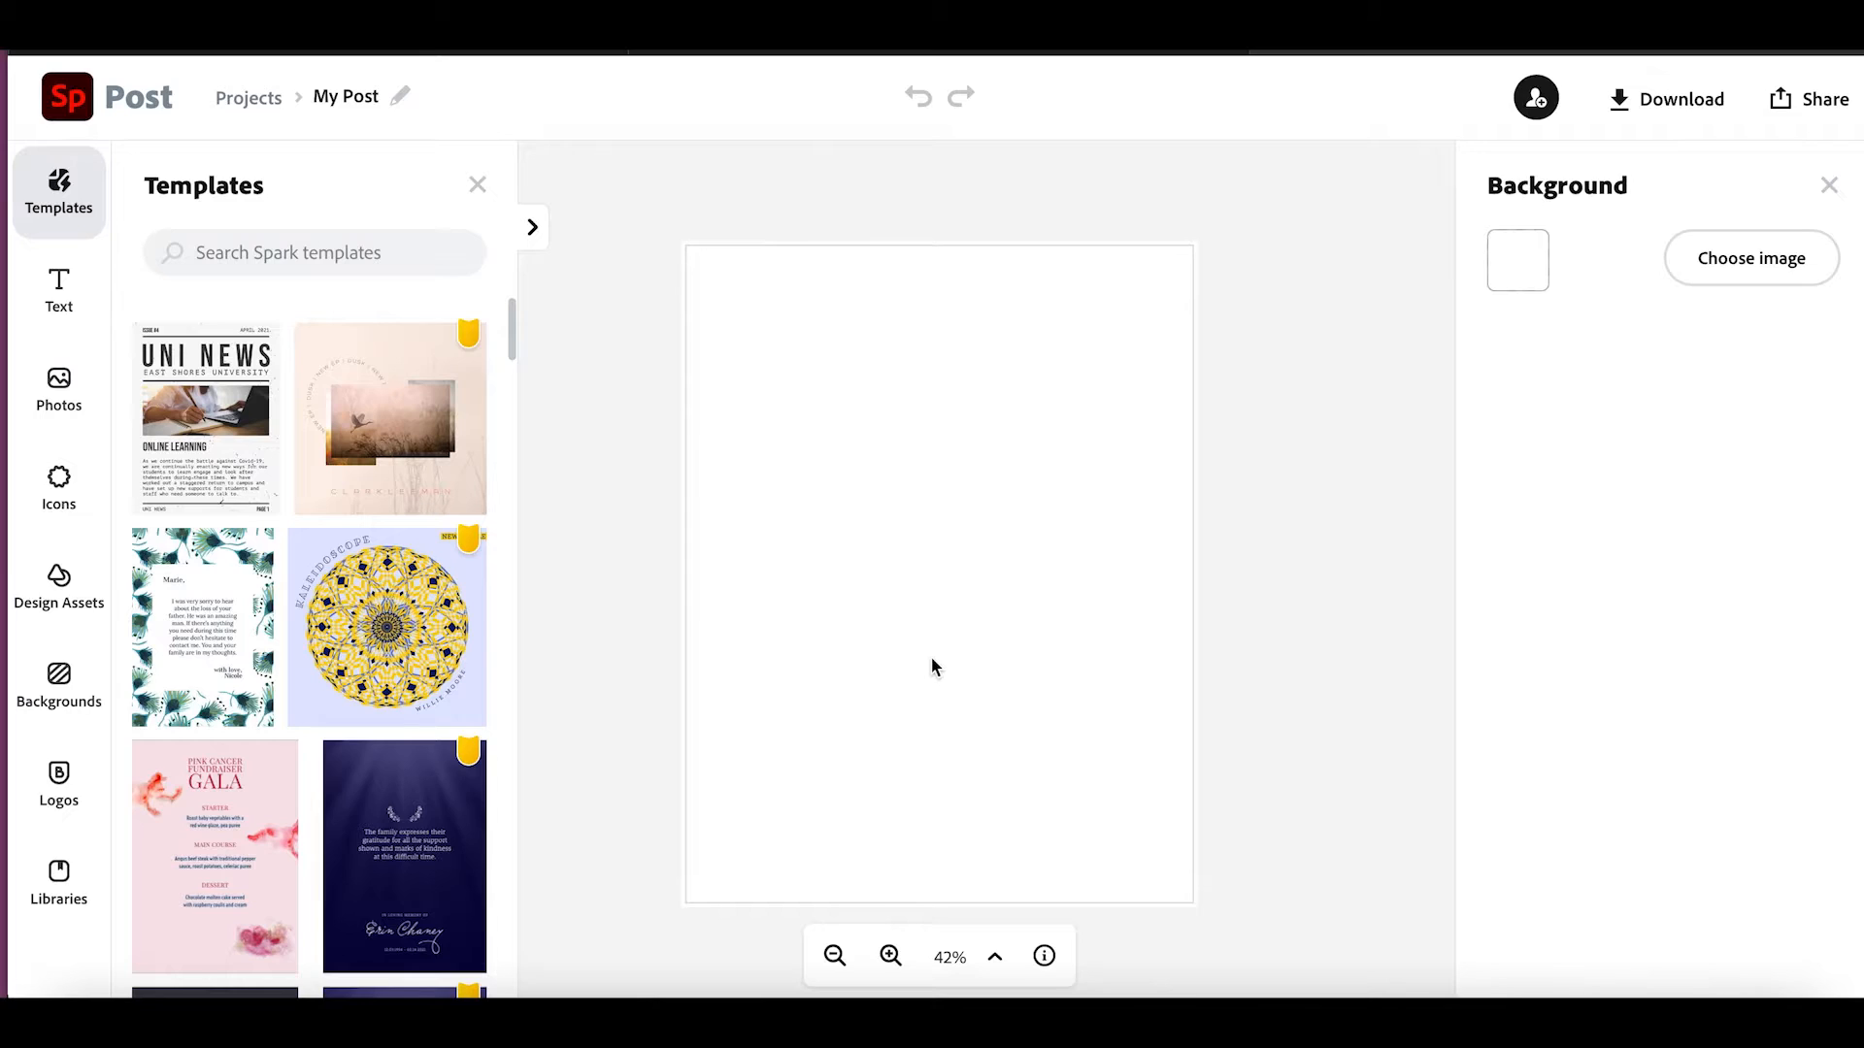
click(1747, 279)
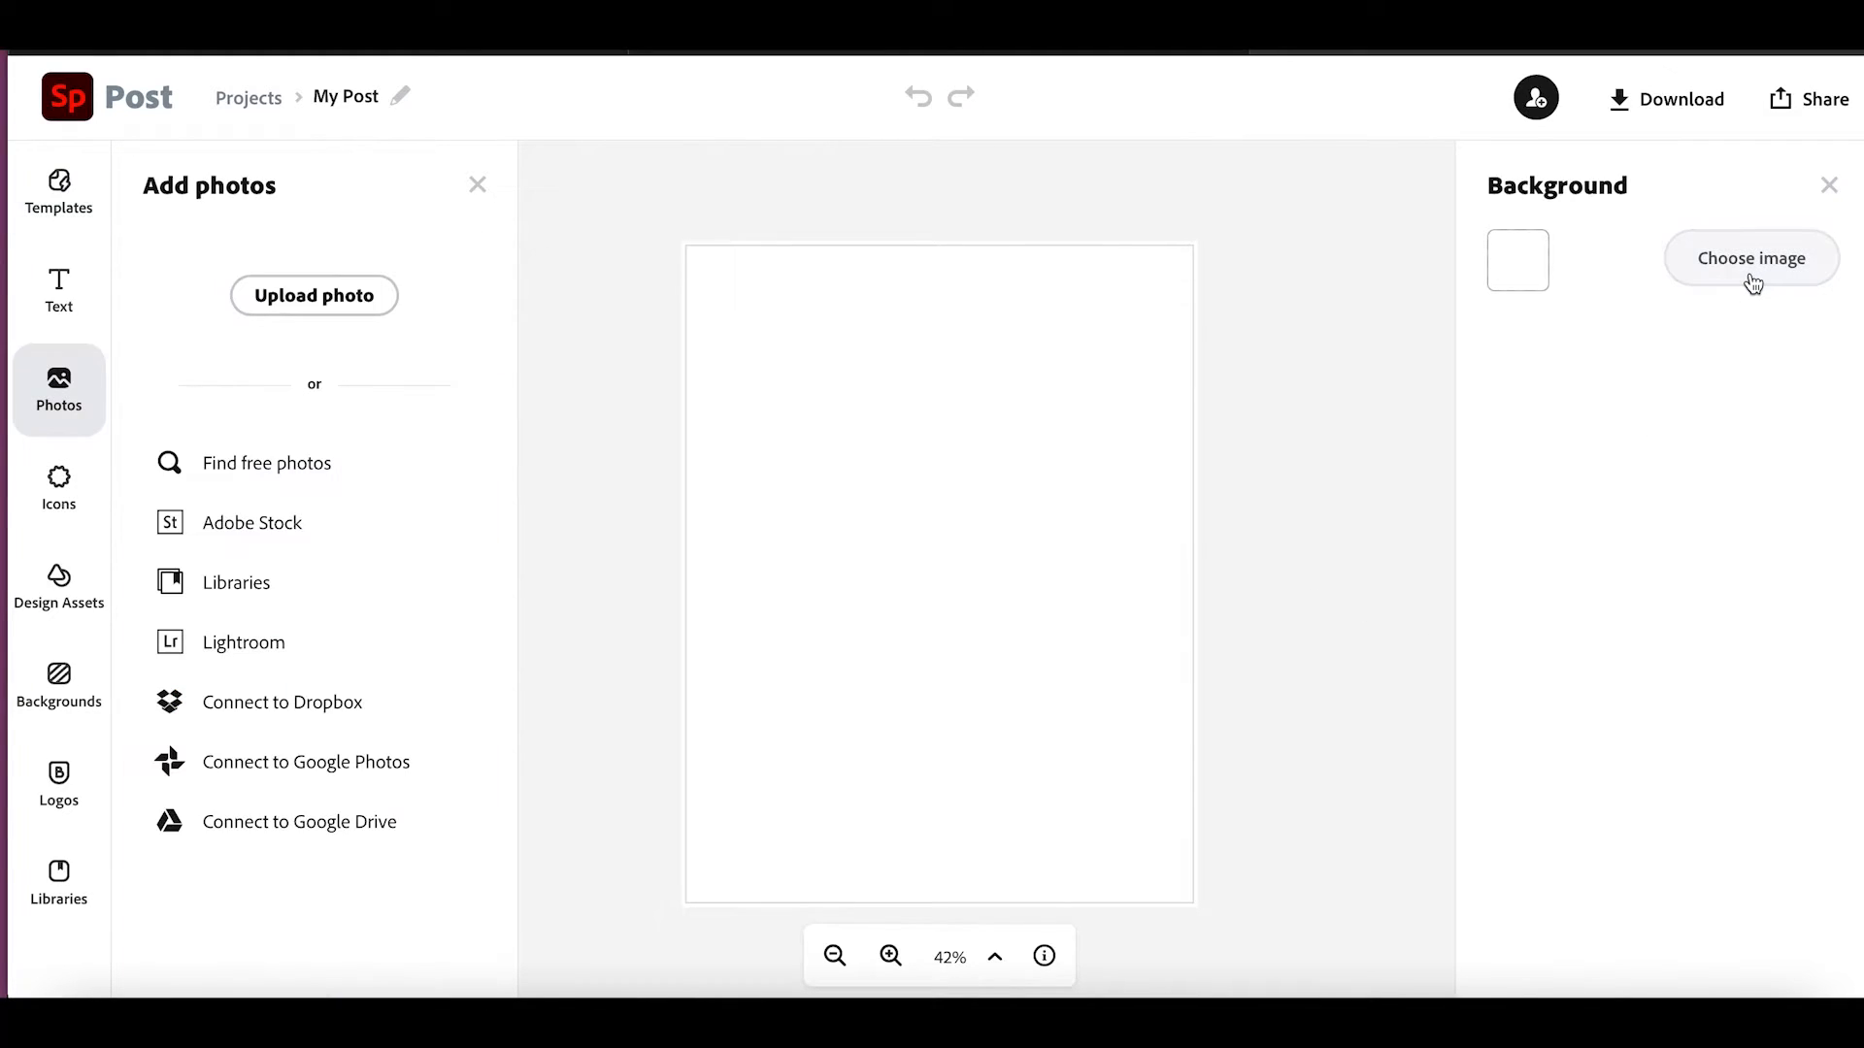
click(324, 293)
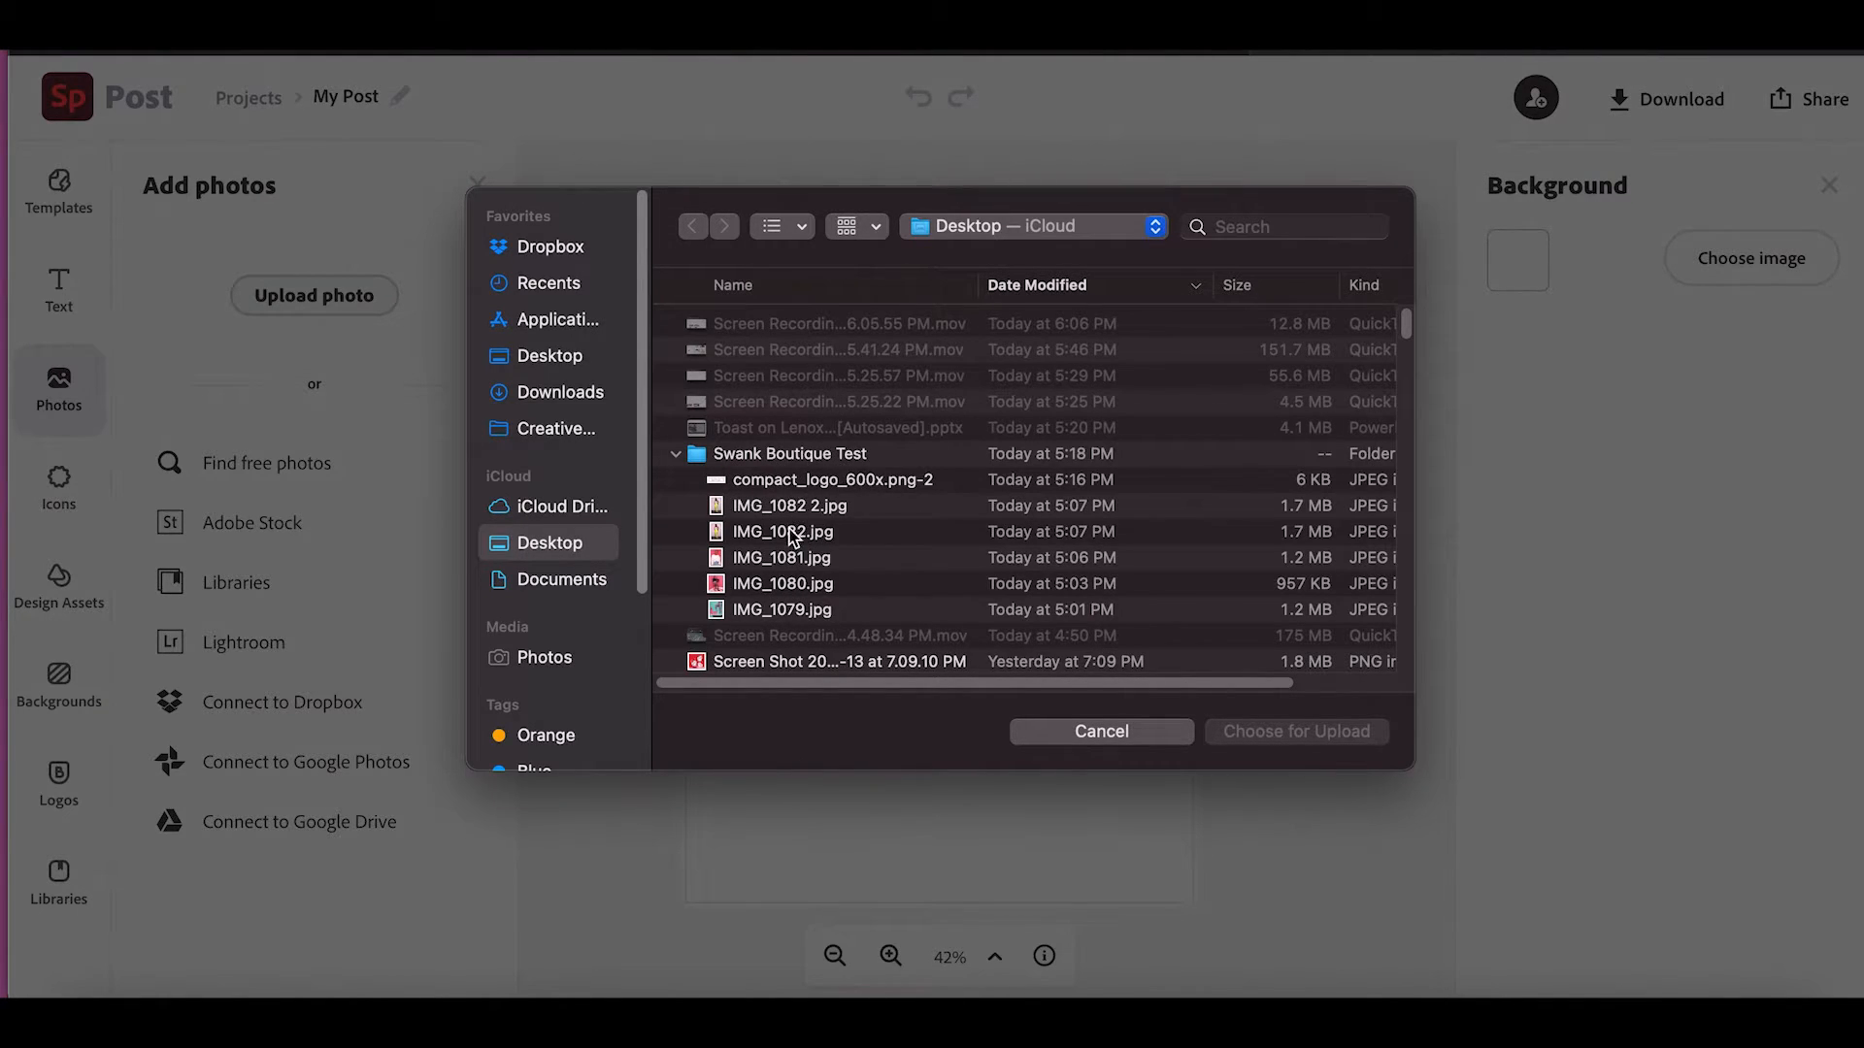
click(783, 583)
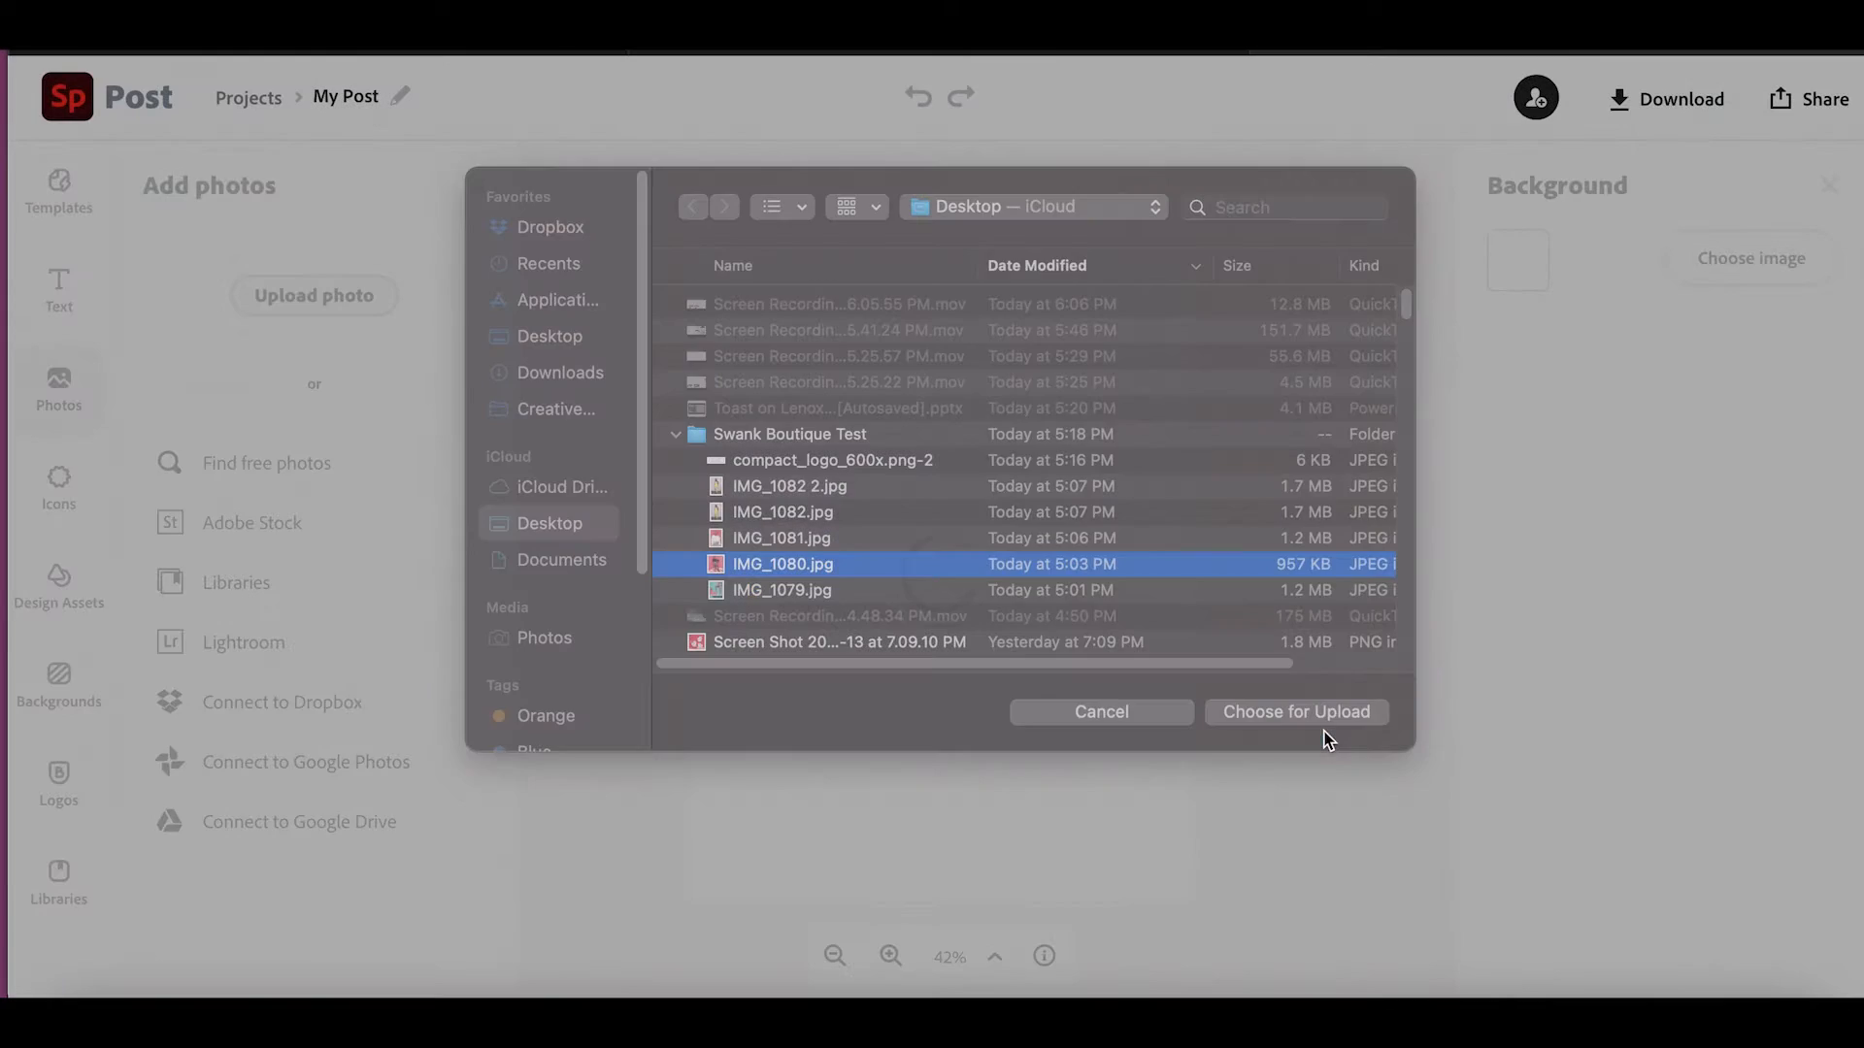
click(1326, 733)
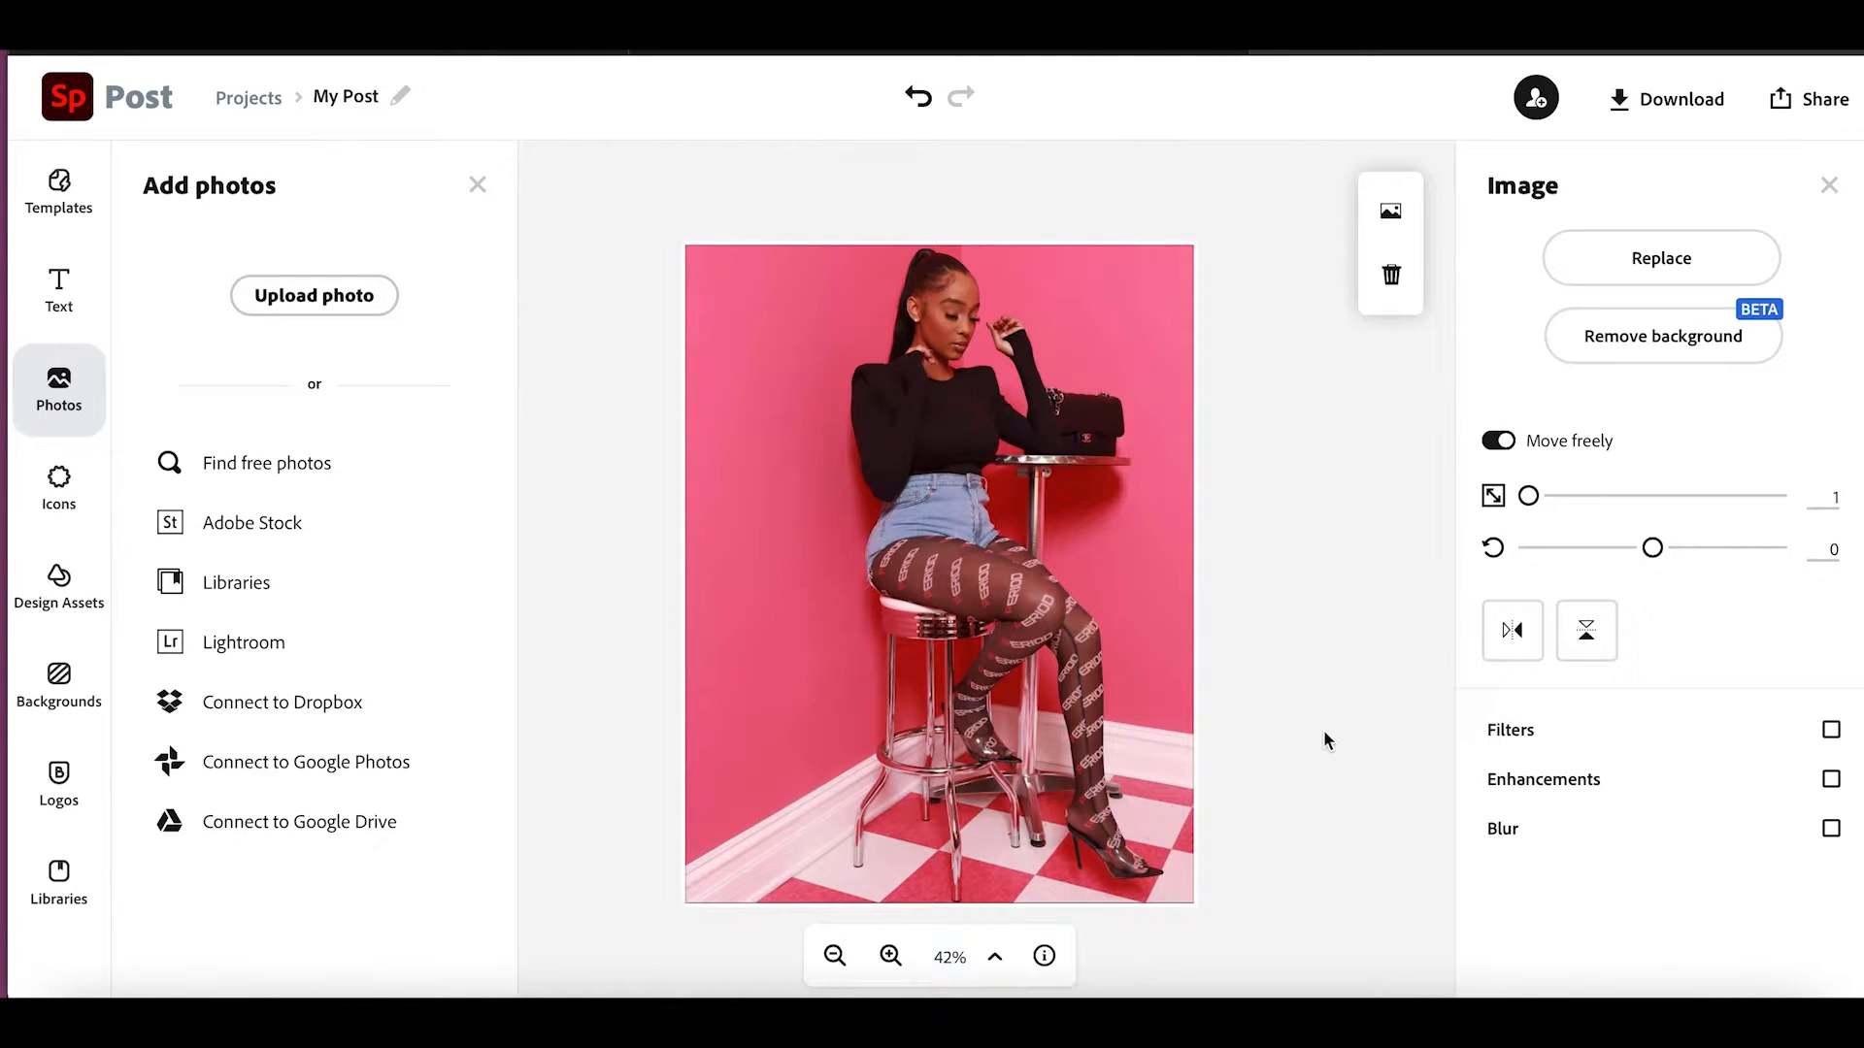
click(1324, 741)
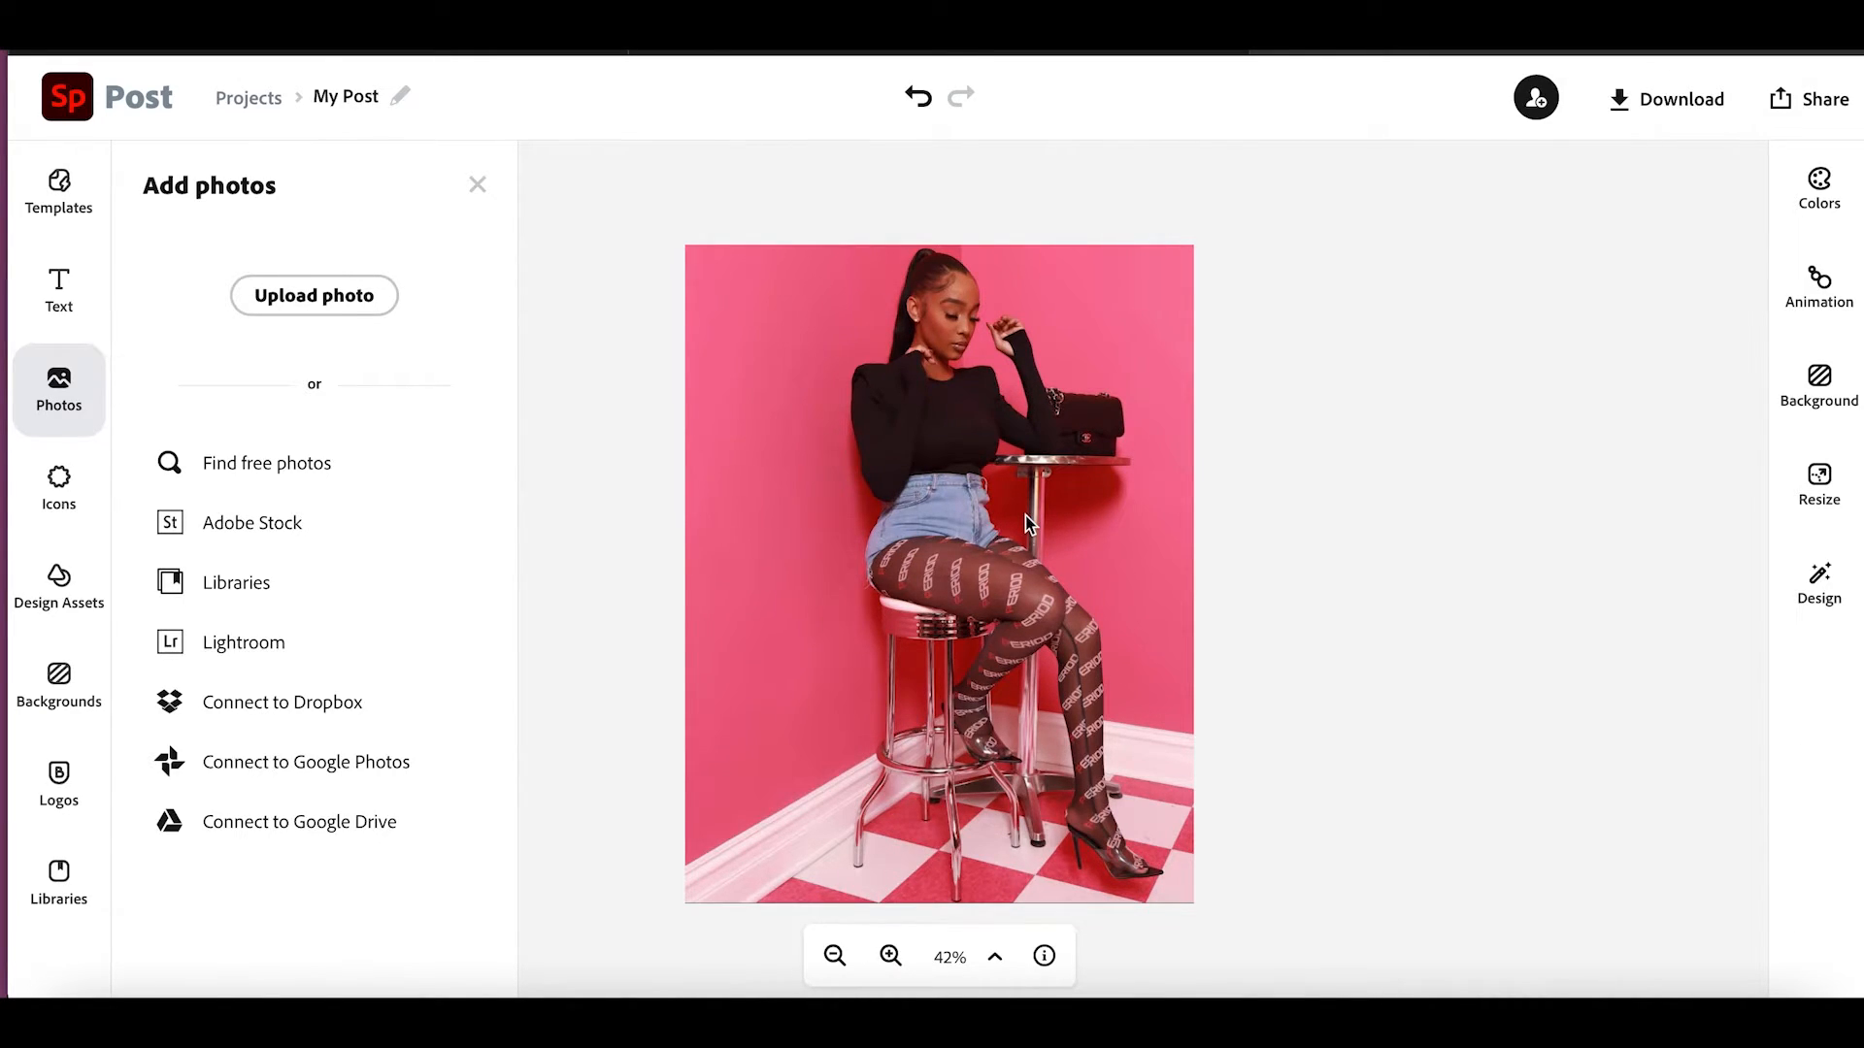
Add the "Make It Happen" text template with its decorative lines to the graphic.
click(88, 305)
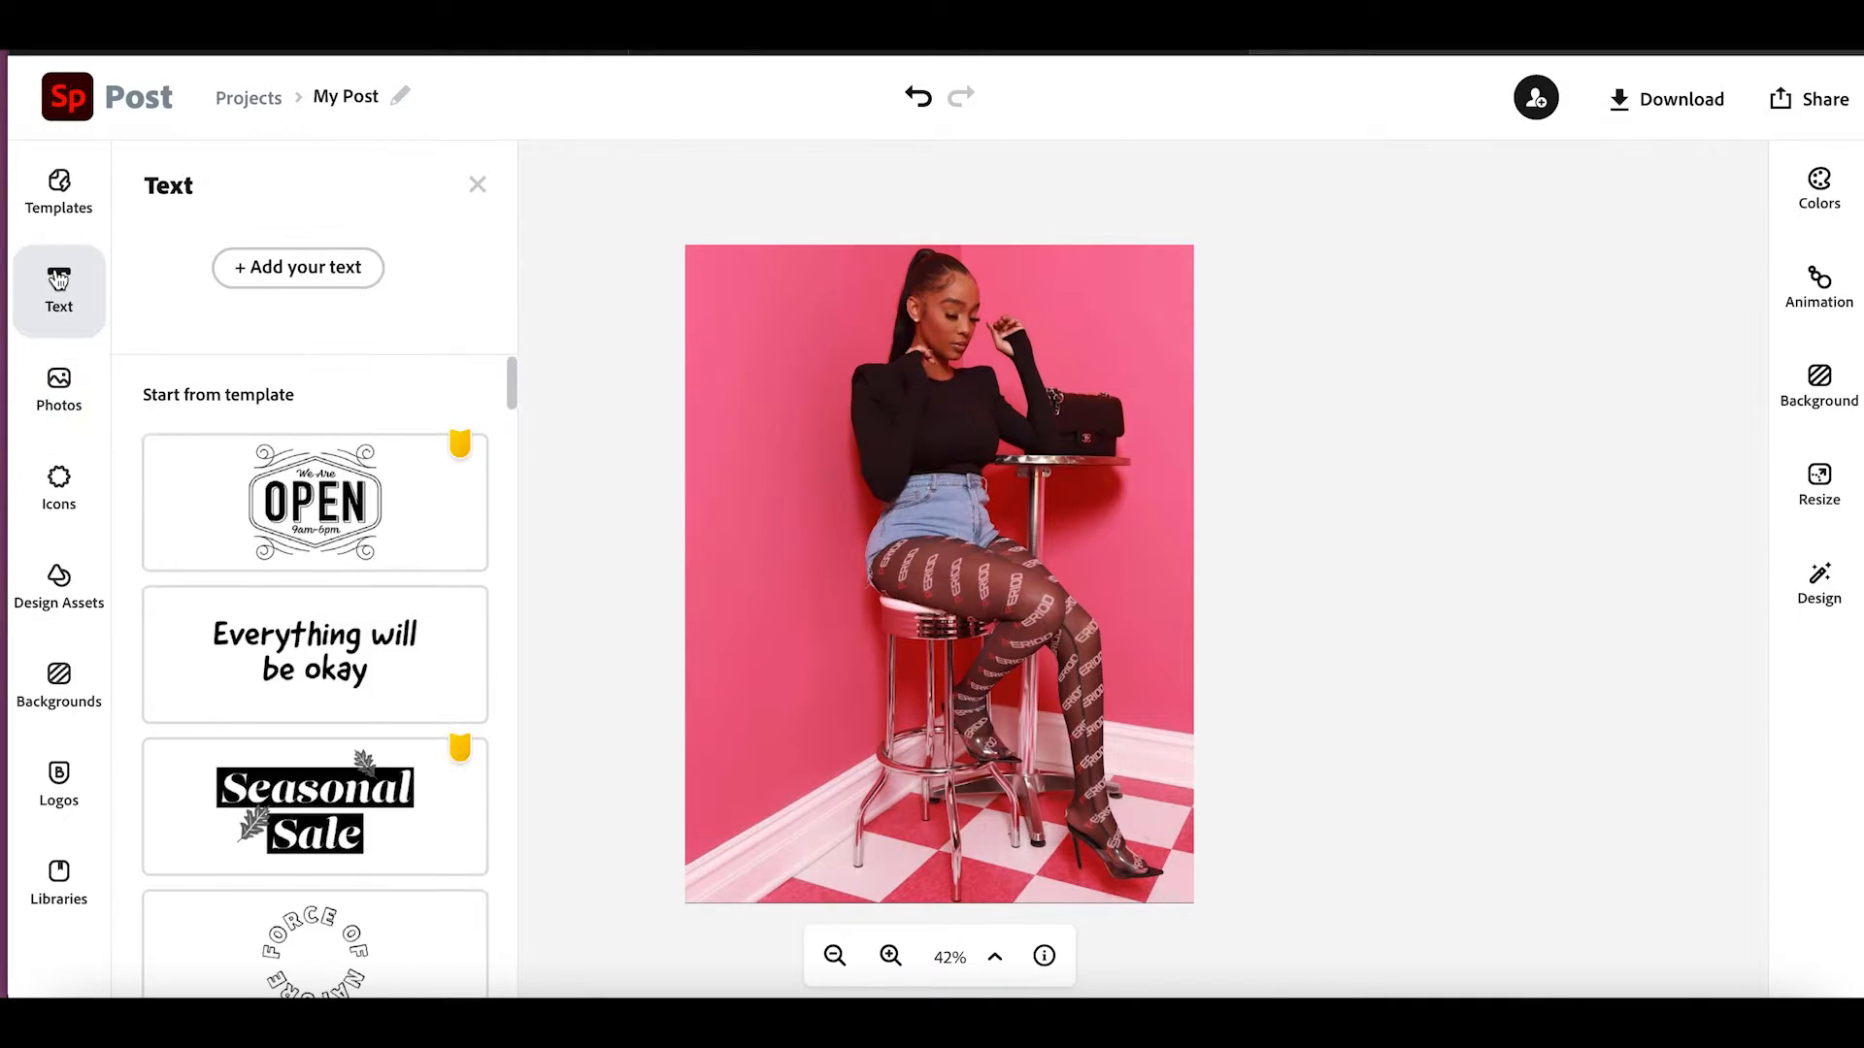
scroll(409, 720, down, 1)
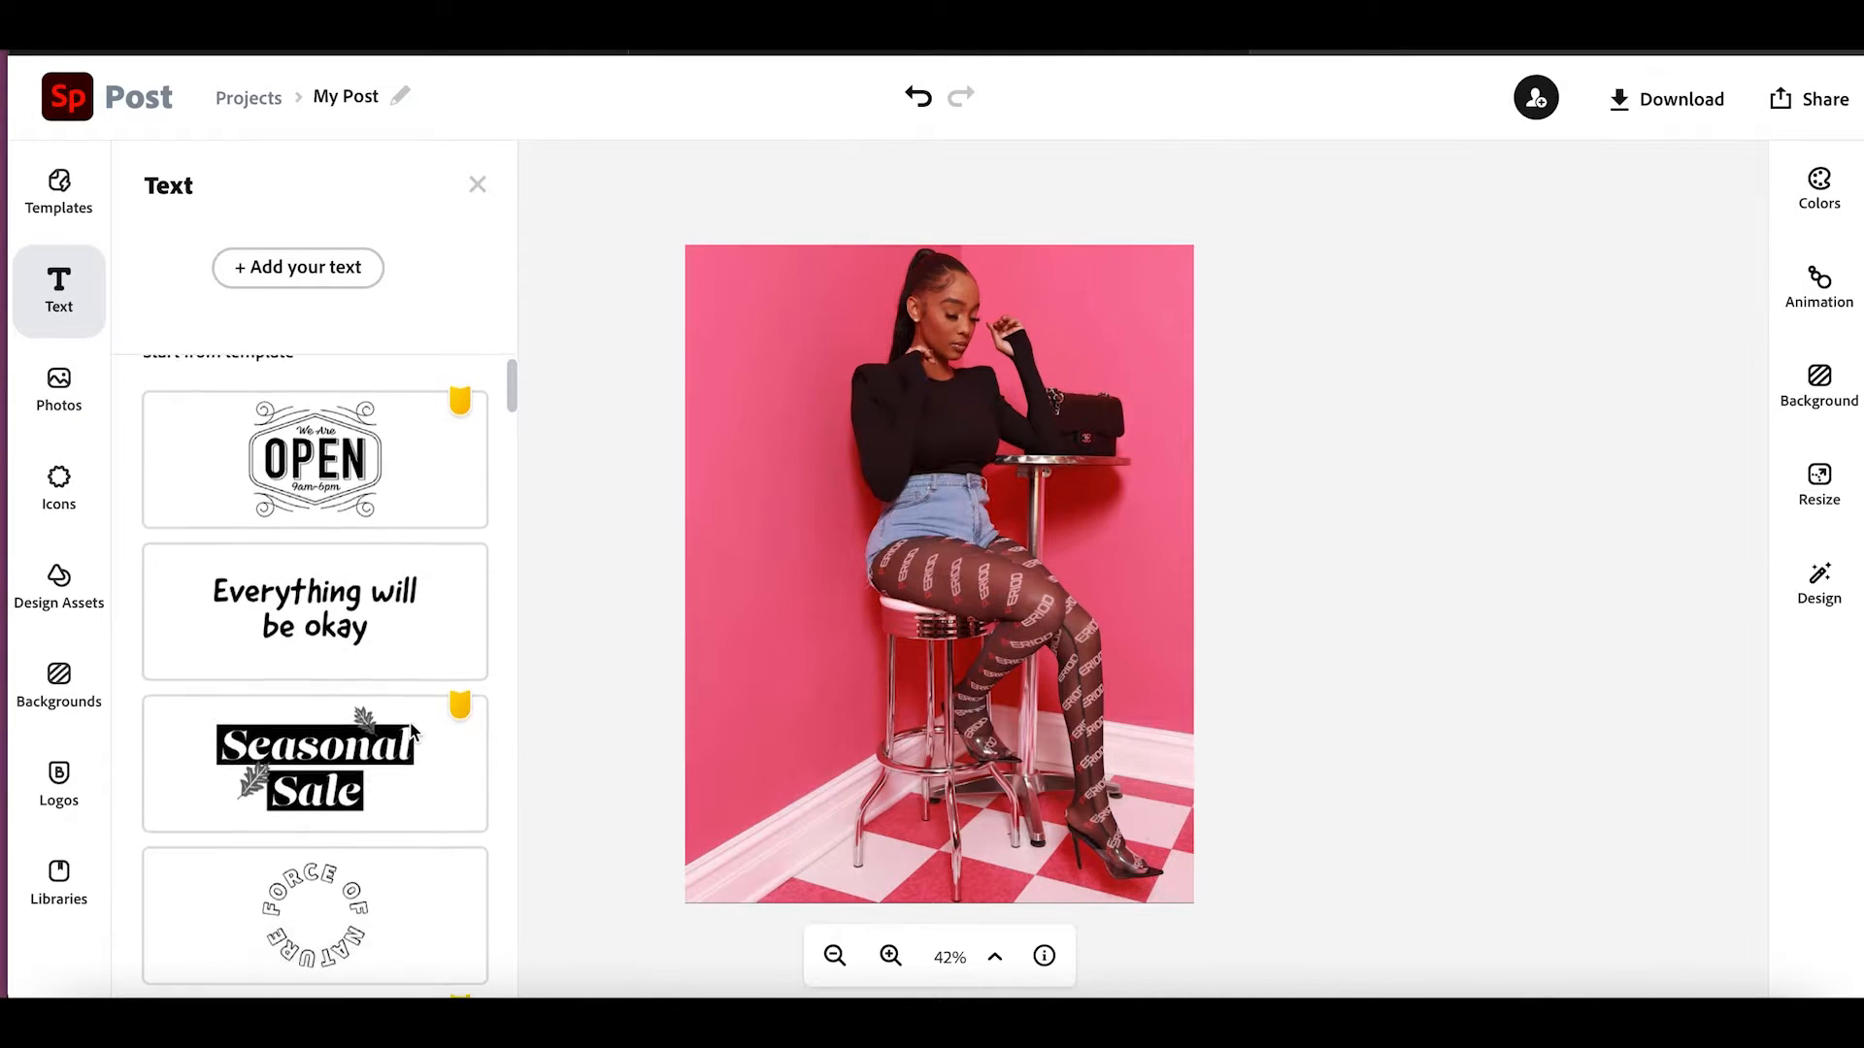
scroll(413, 732, down, 7)
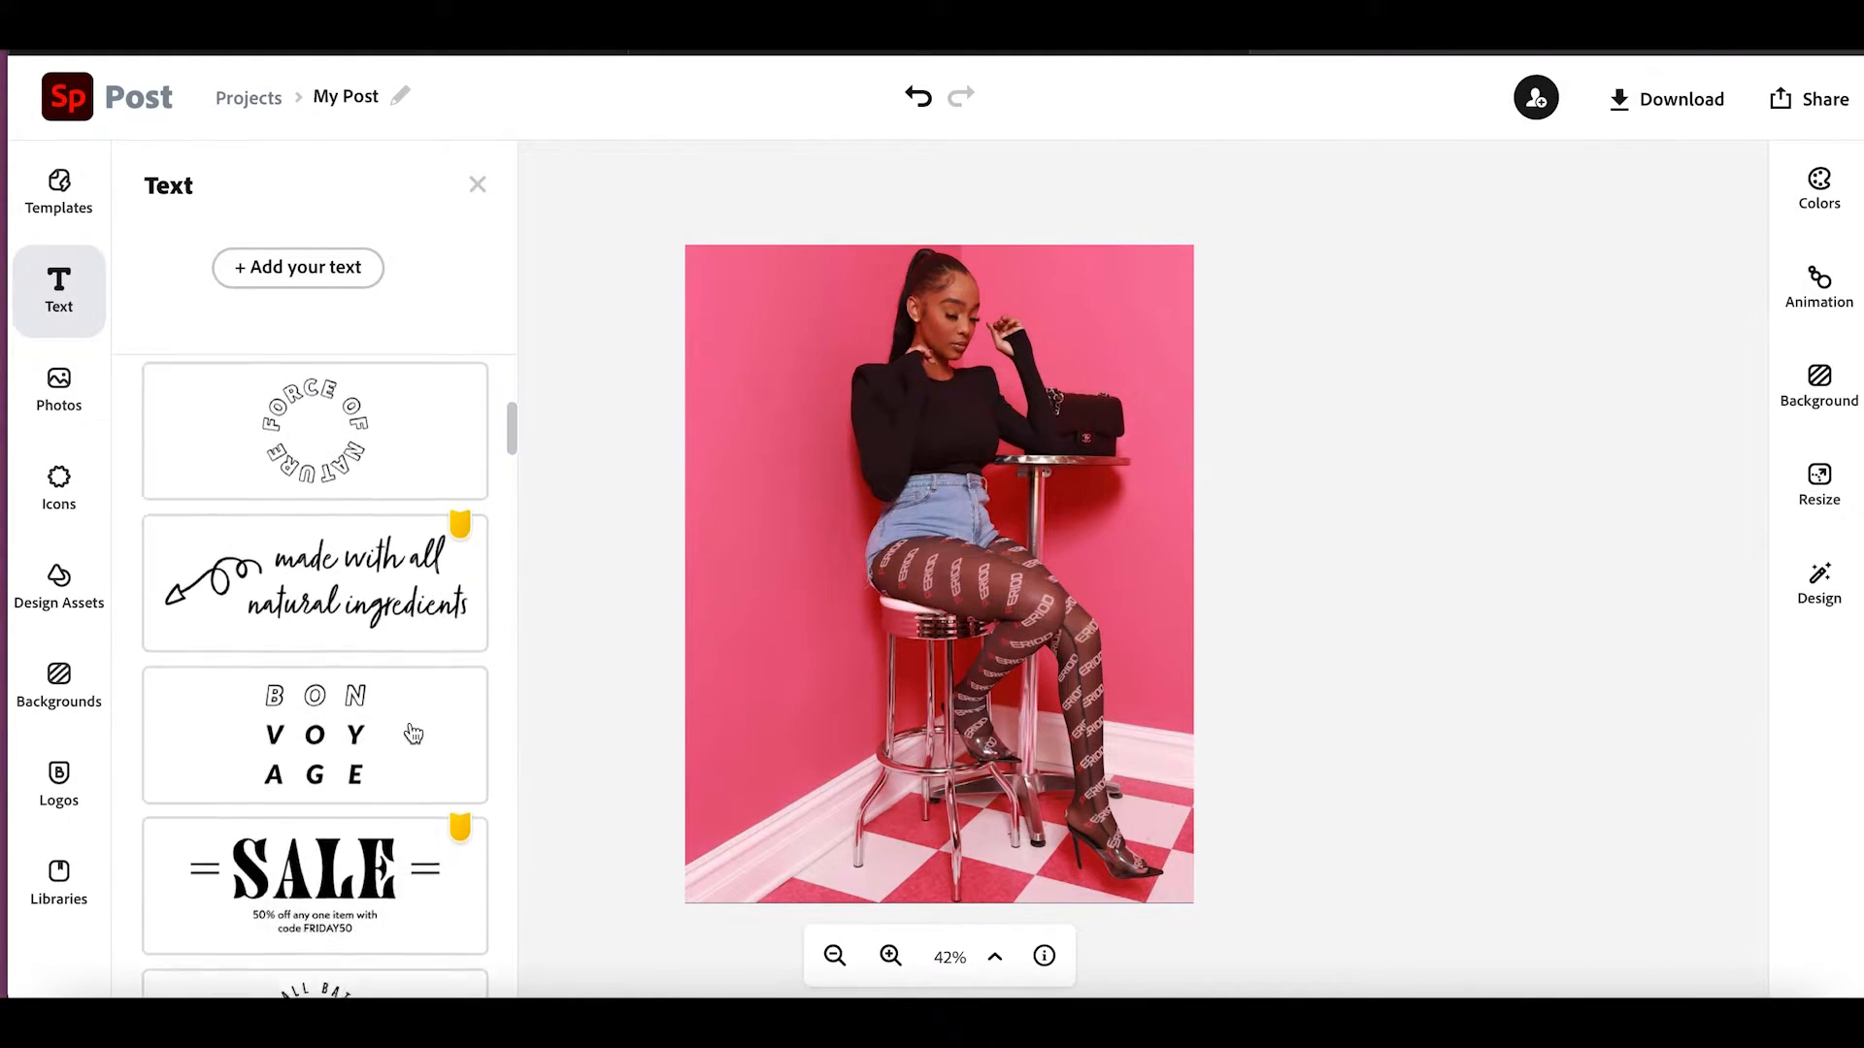
scroll(414, 733, down, 3)
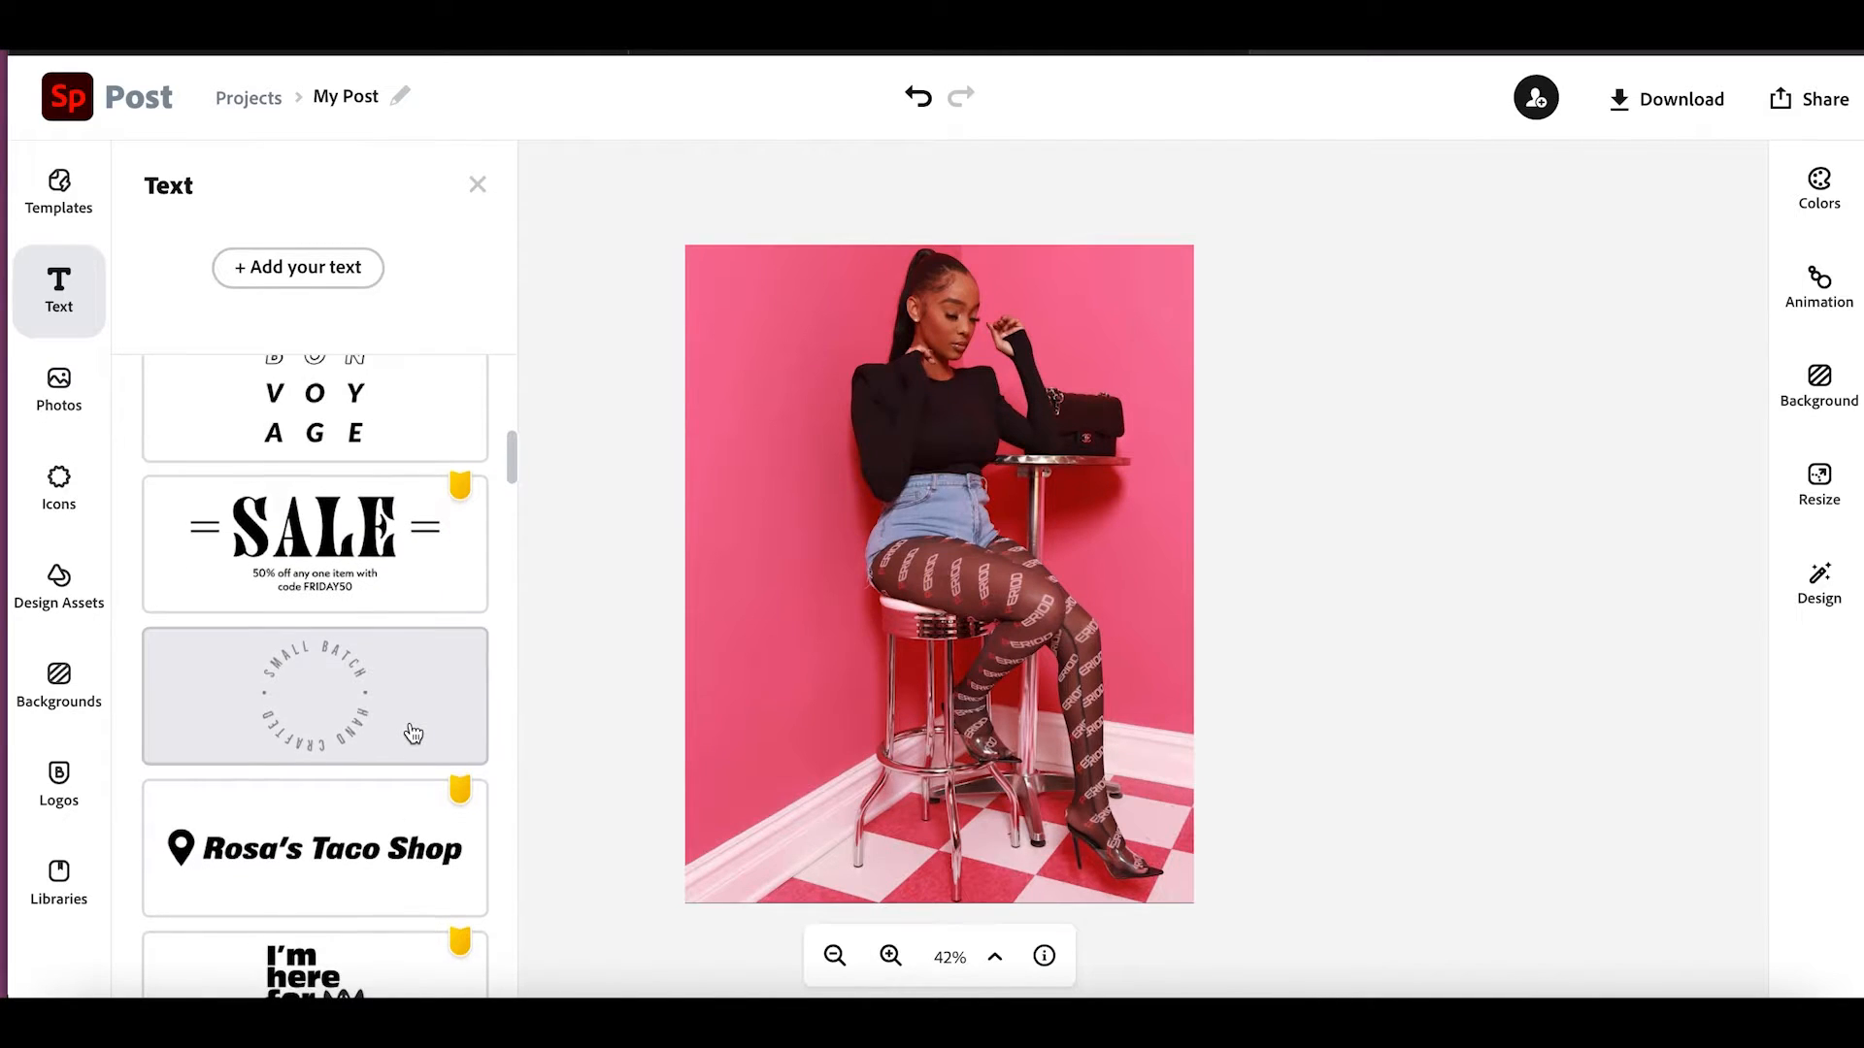
scroll(413, 733, down, 7)
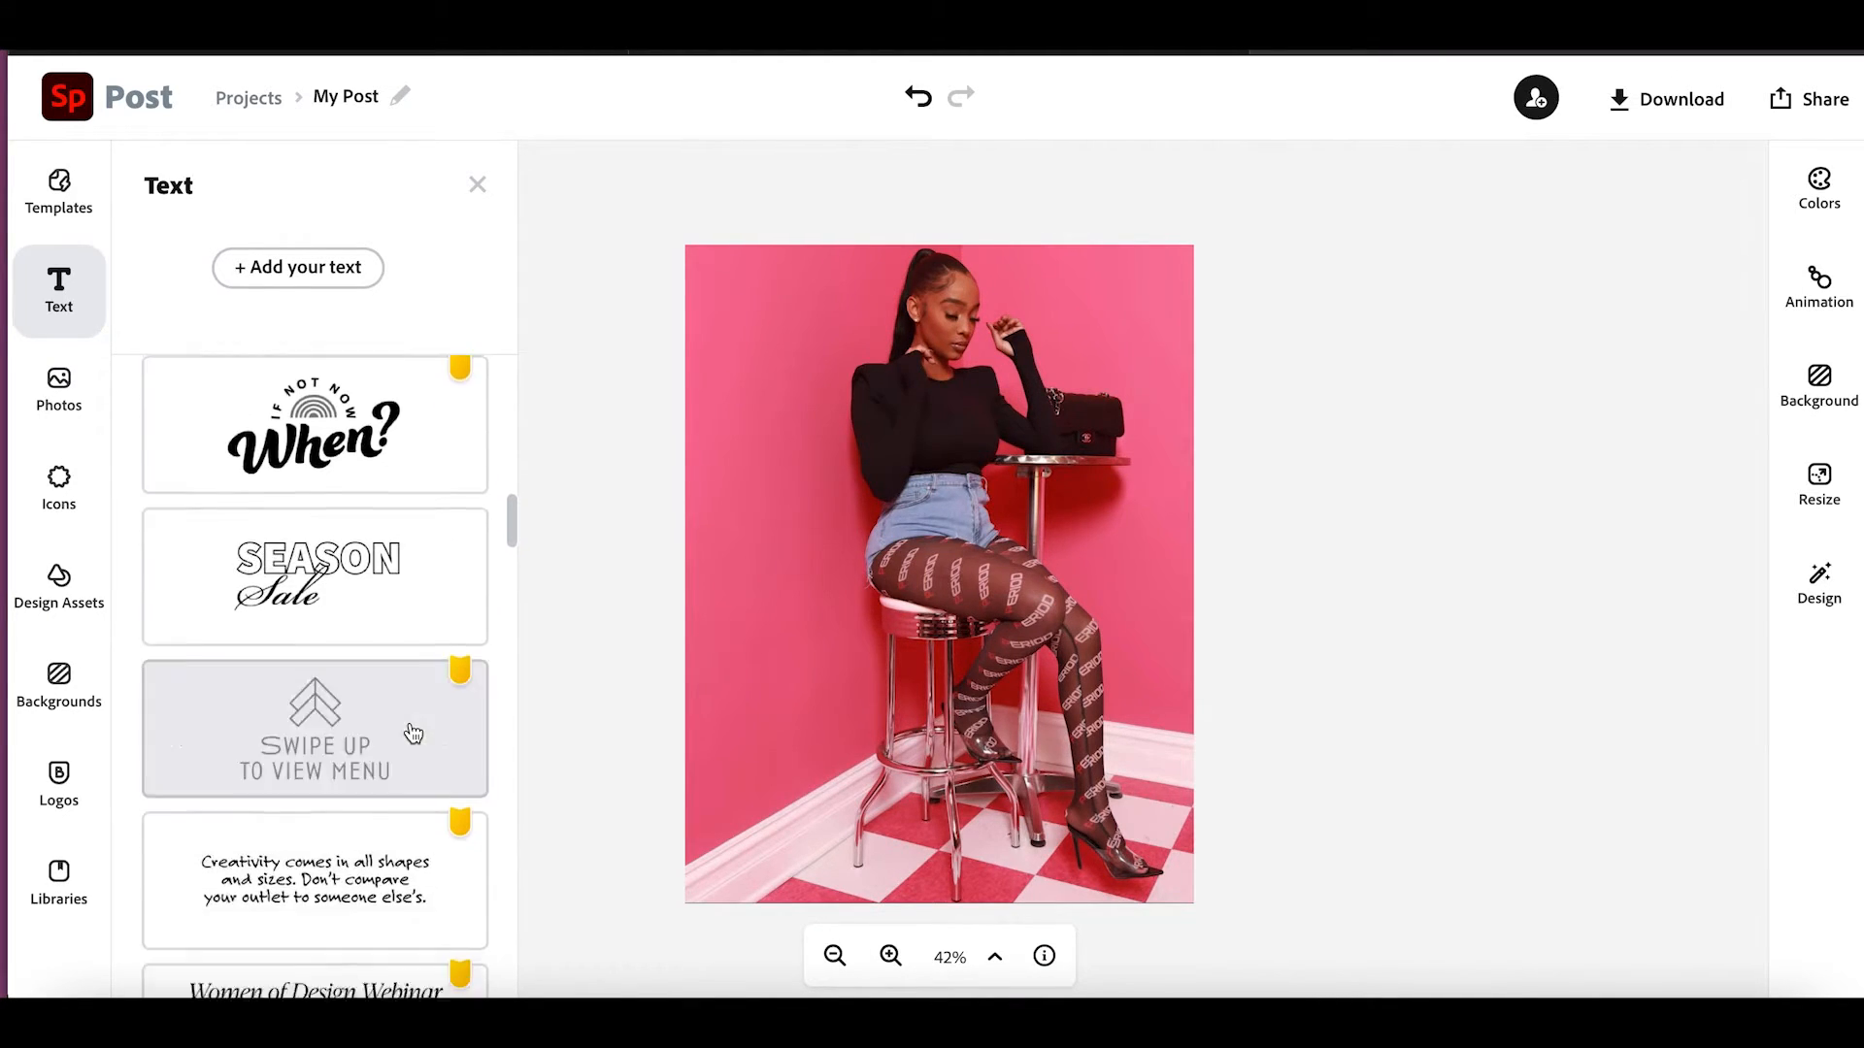
scroll(414, 733, down, 7)
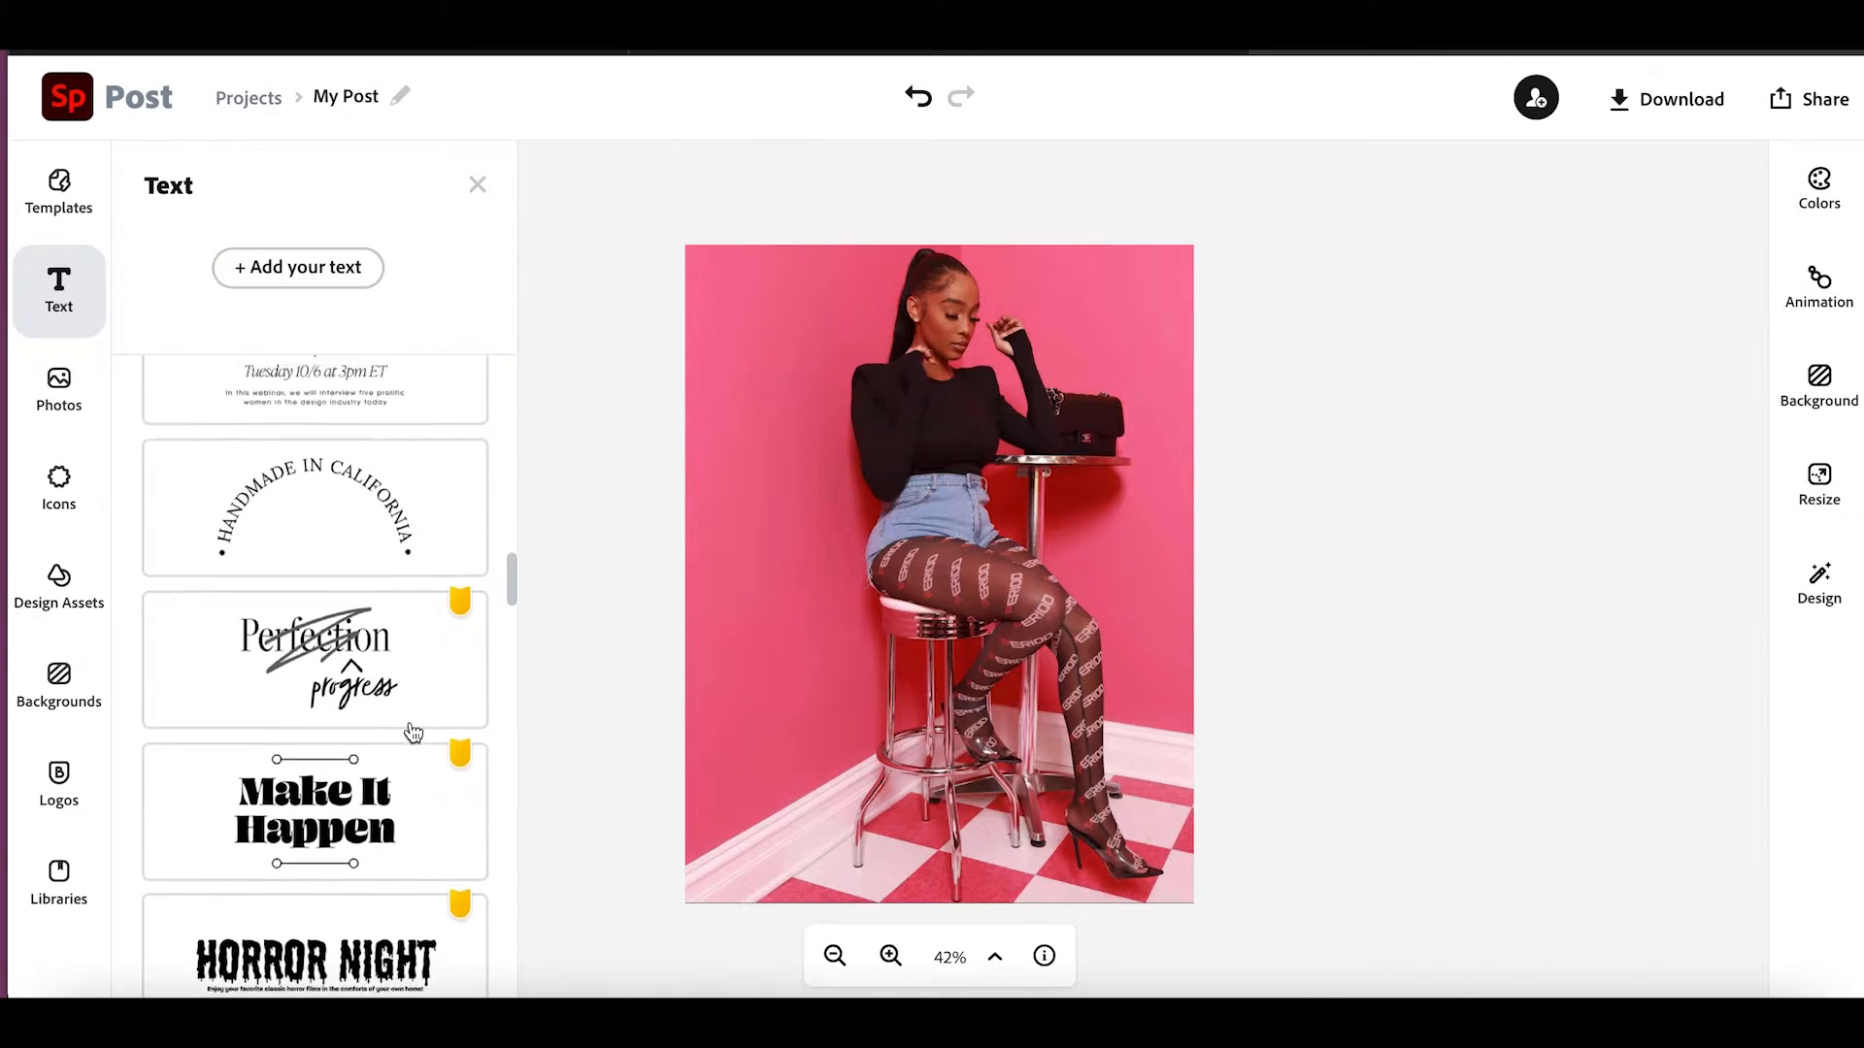
scroll(413, 733, down, 2)
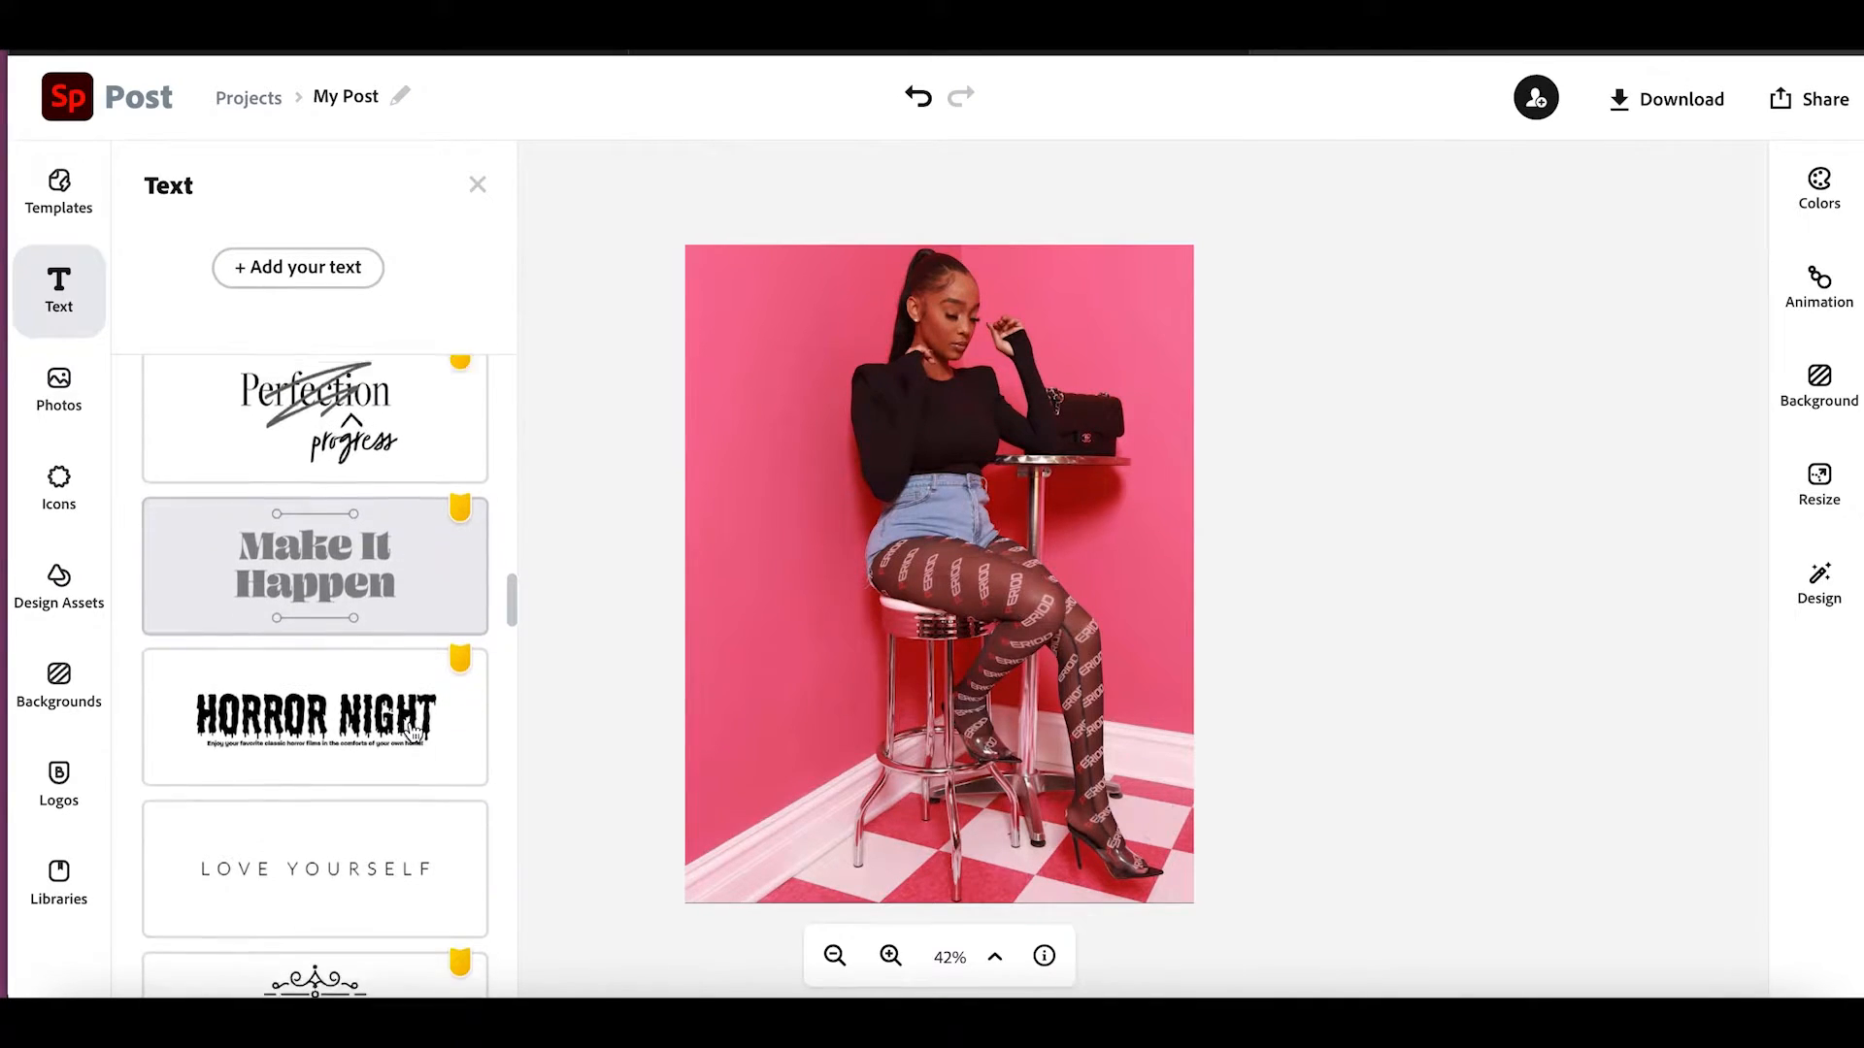
scroll(414, 733, down, 2)
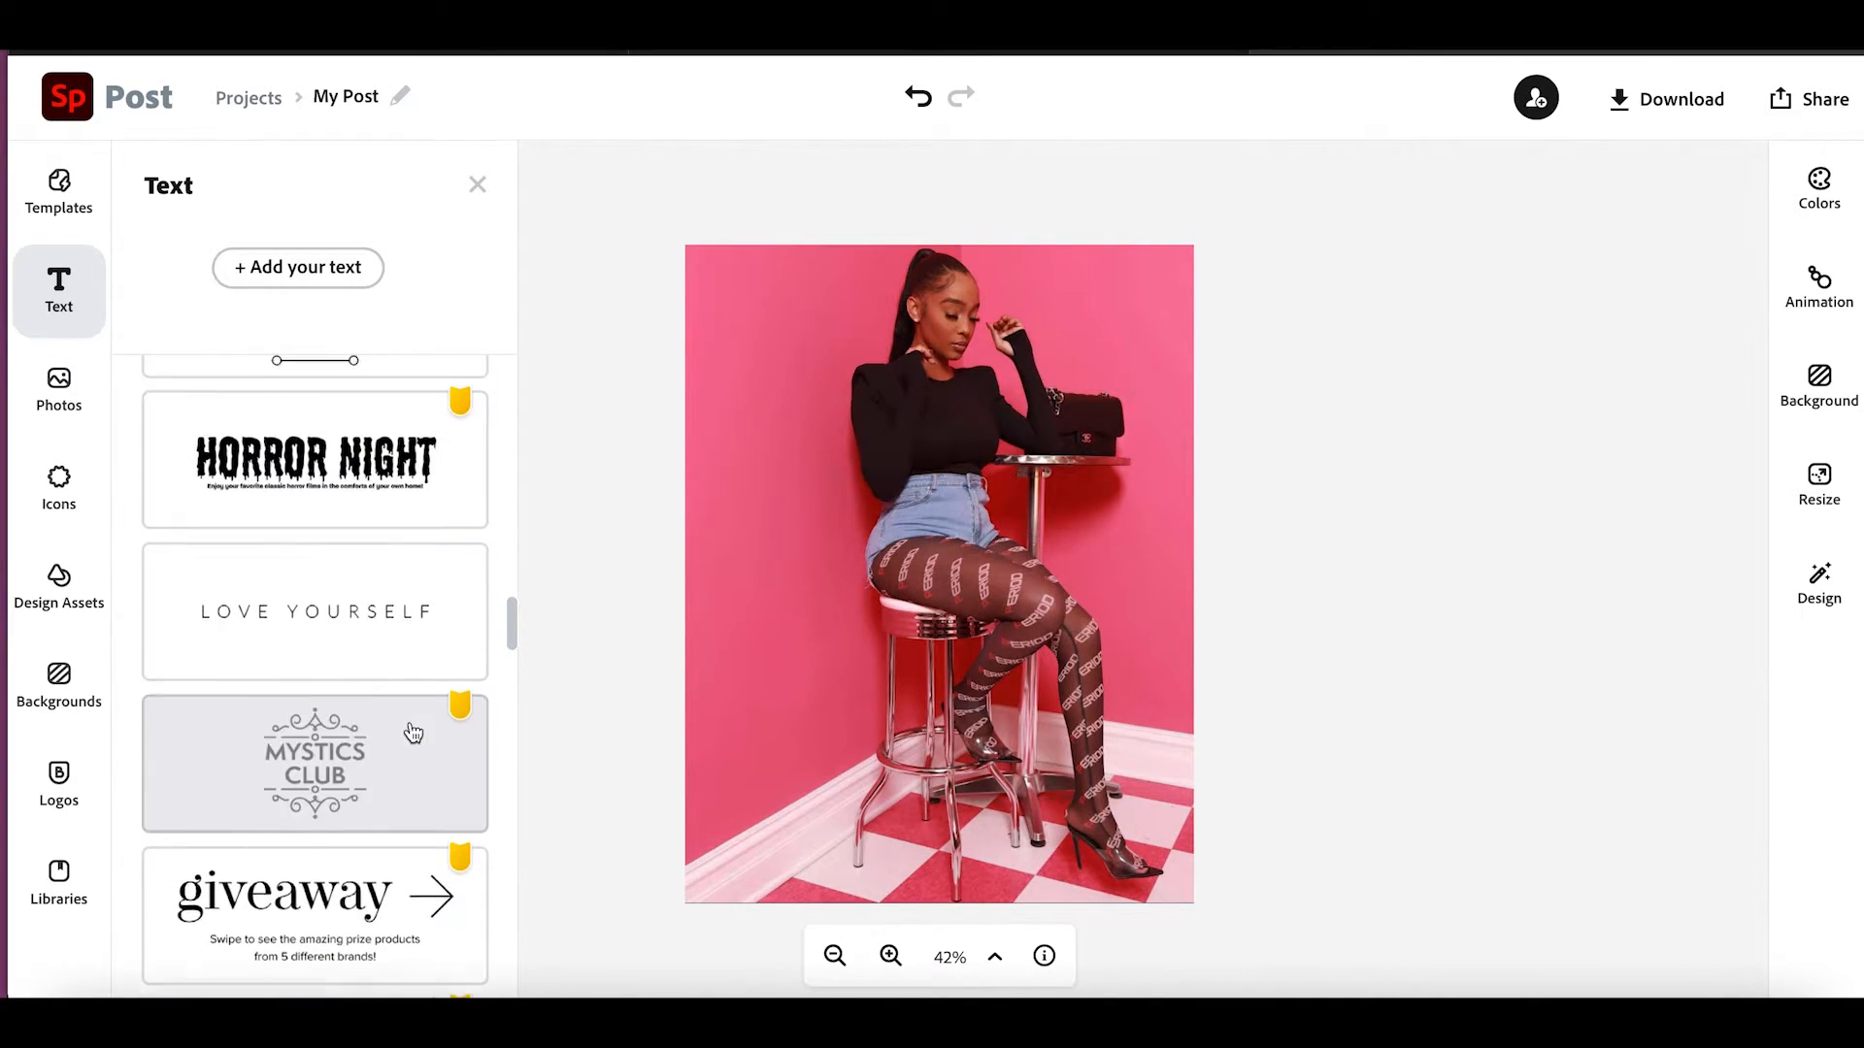
scroll(414, 733, up, 4)
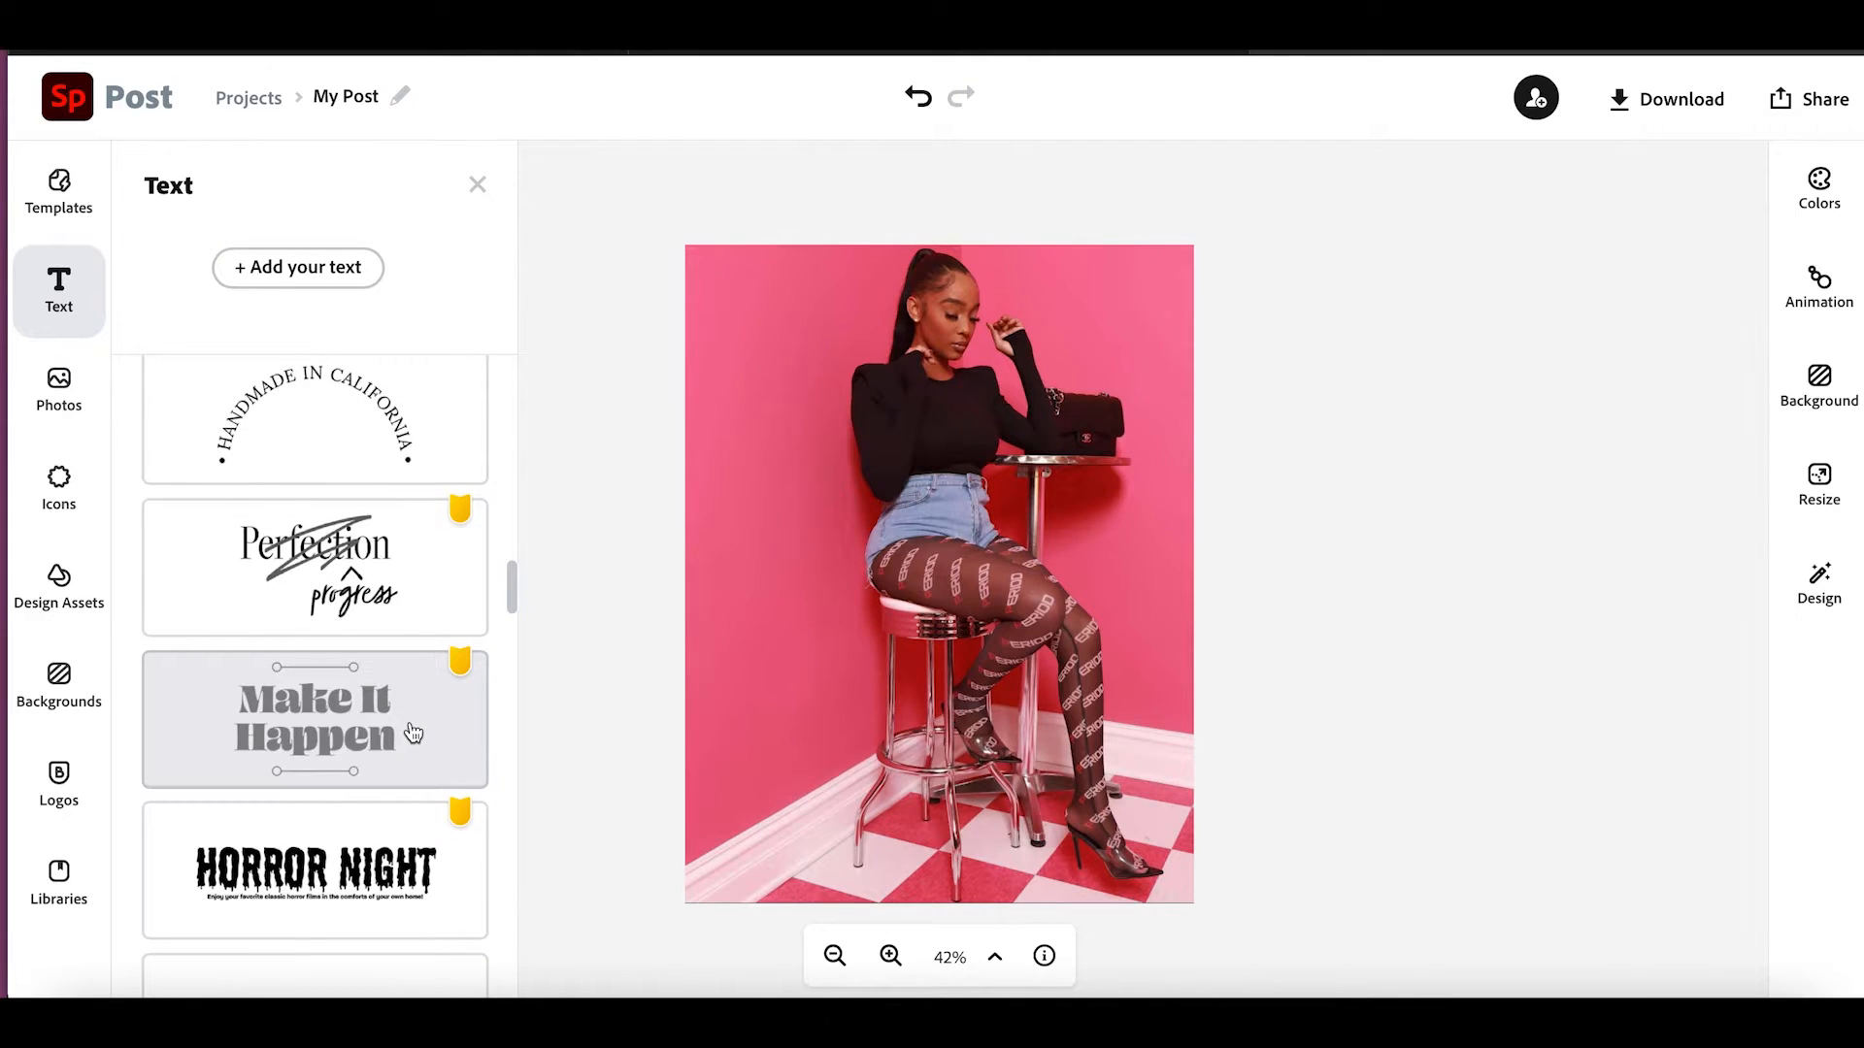
scroll(414, 733, down, 10)
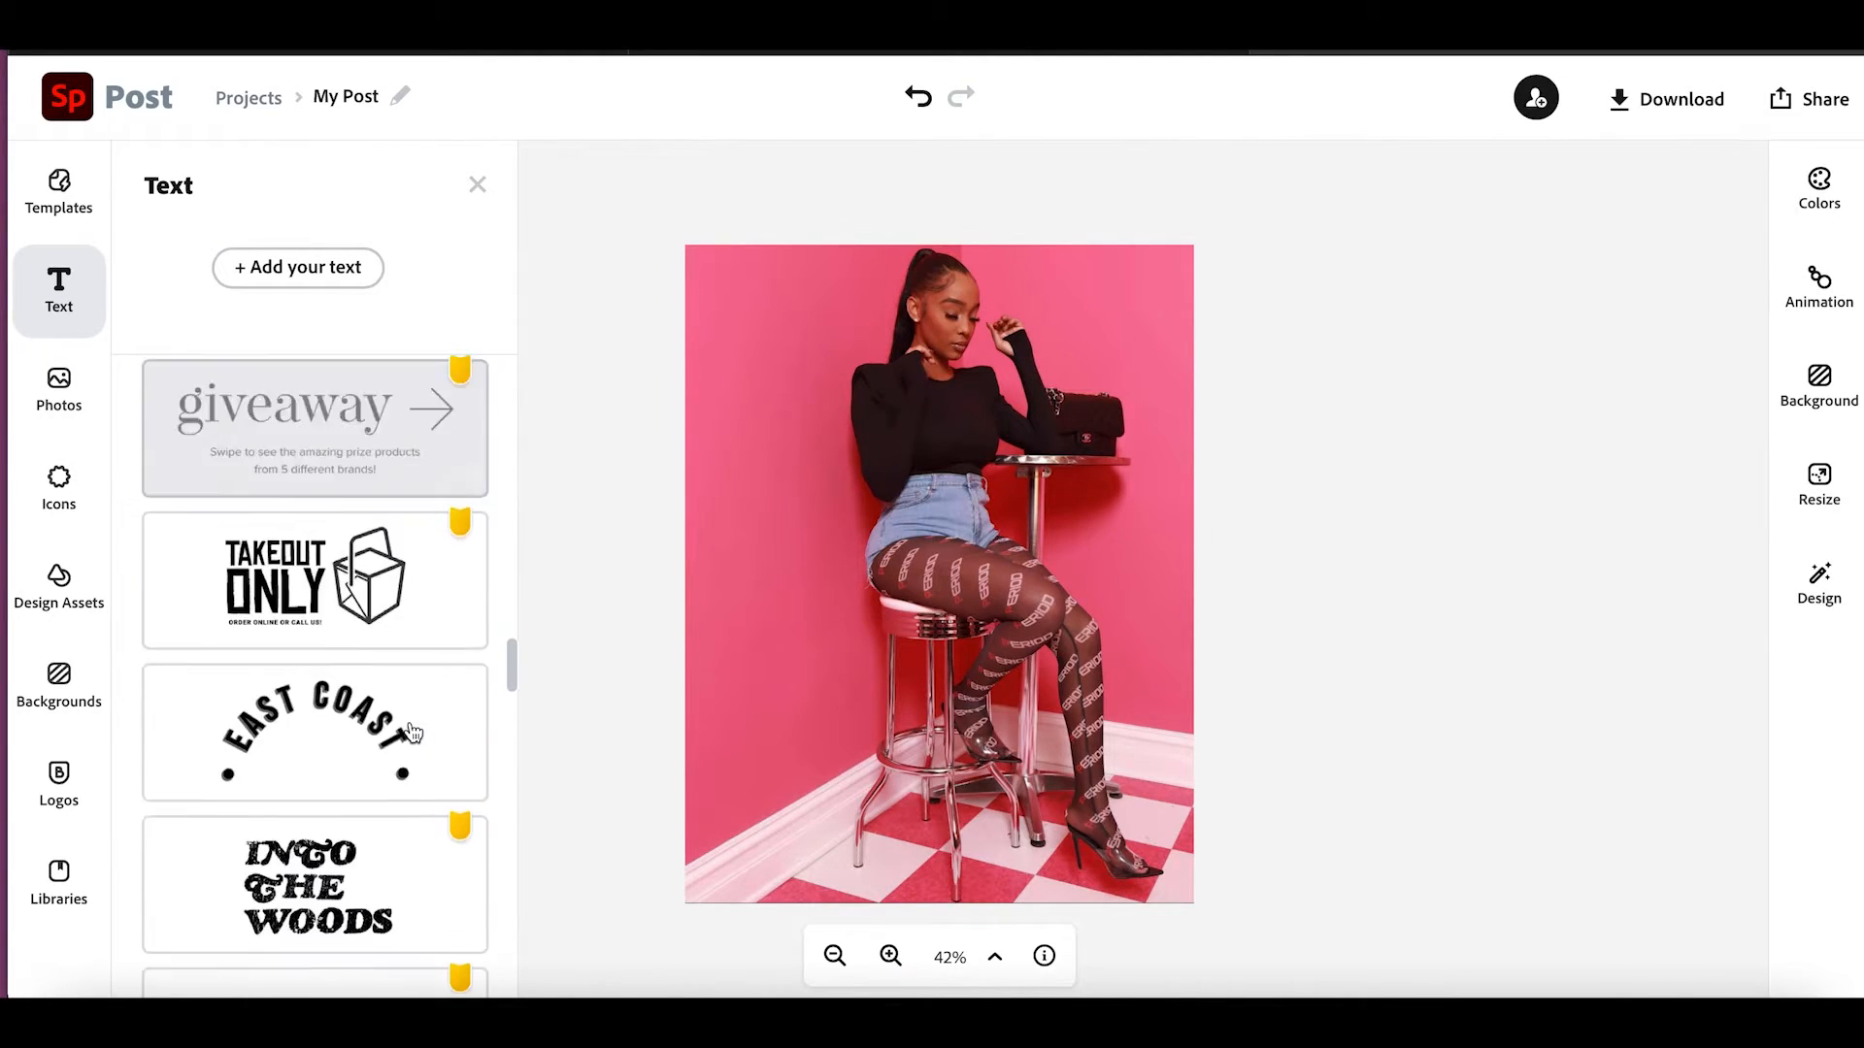
scroll(414, 733, up, 5)
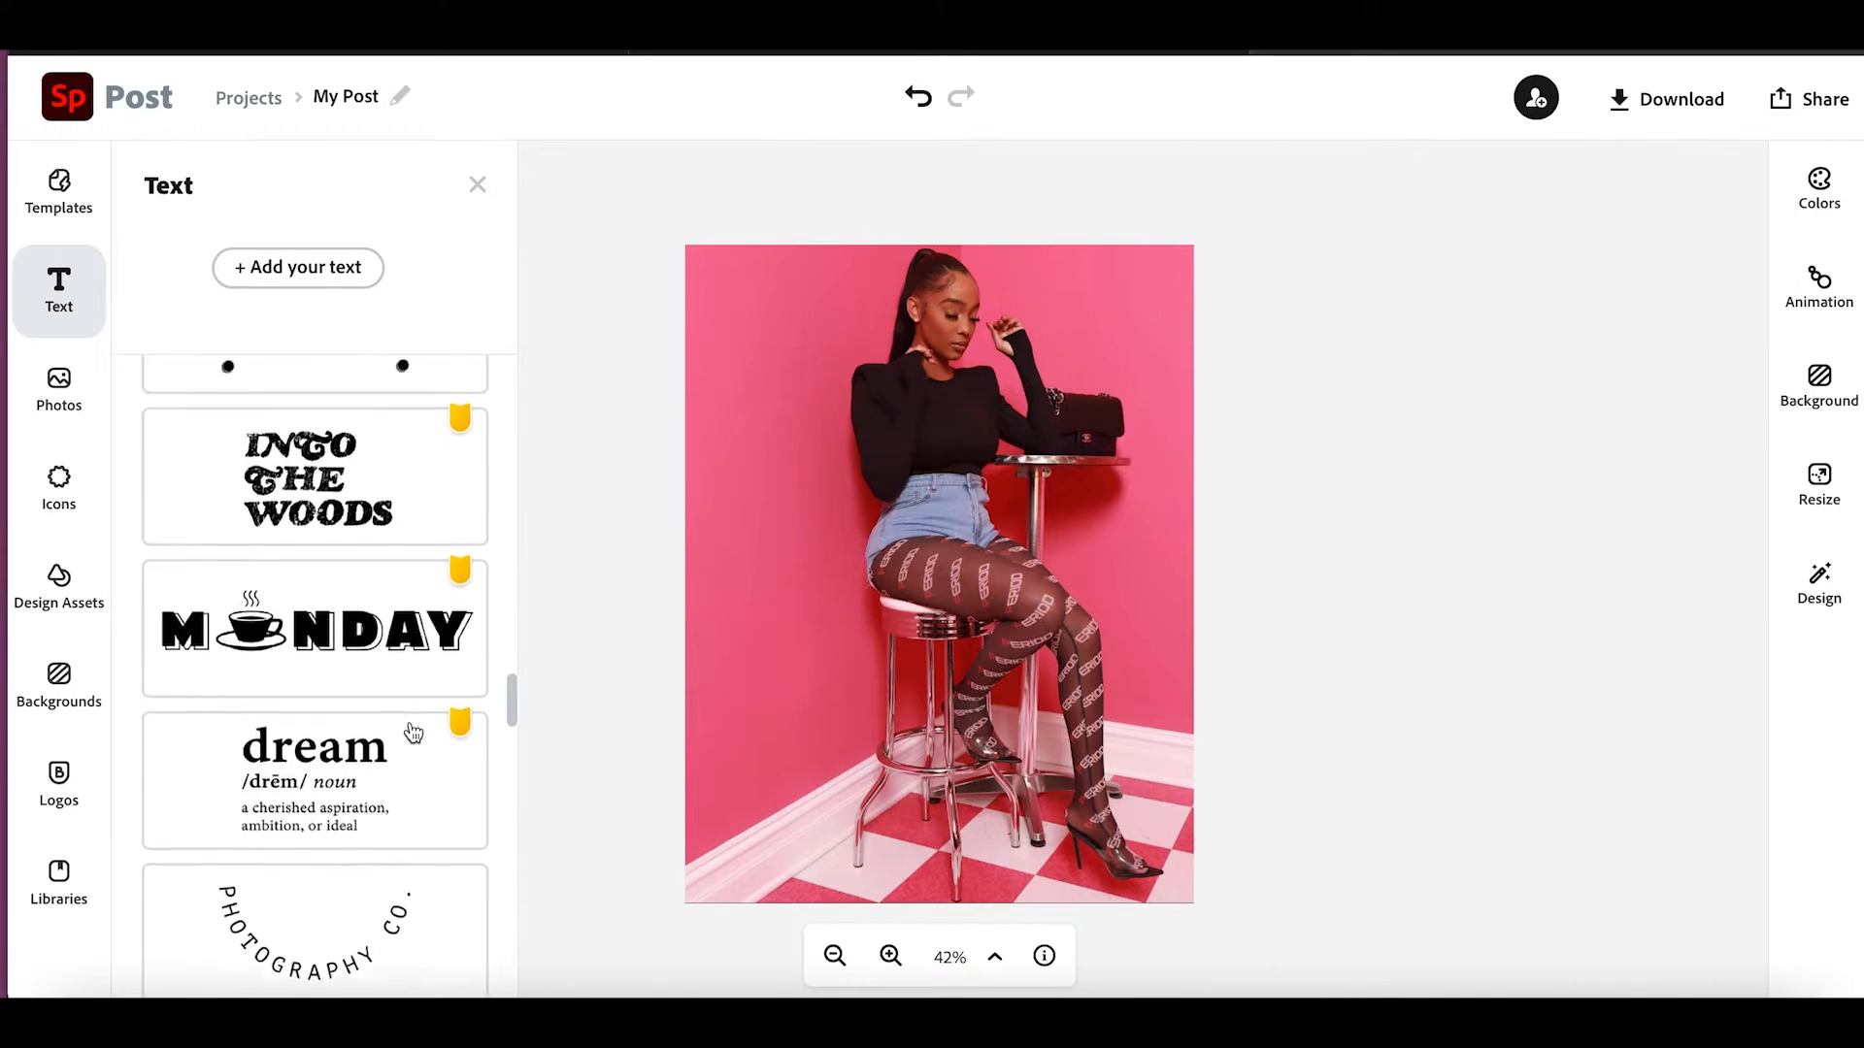
scroll(413, 733, down, 15)
scroll(414, 733, down, 2)
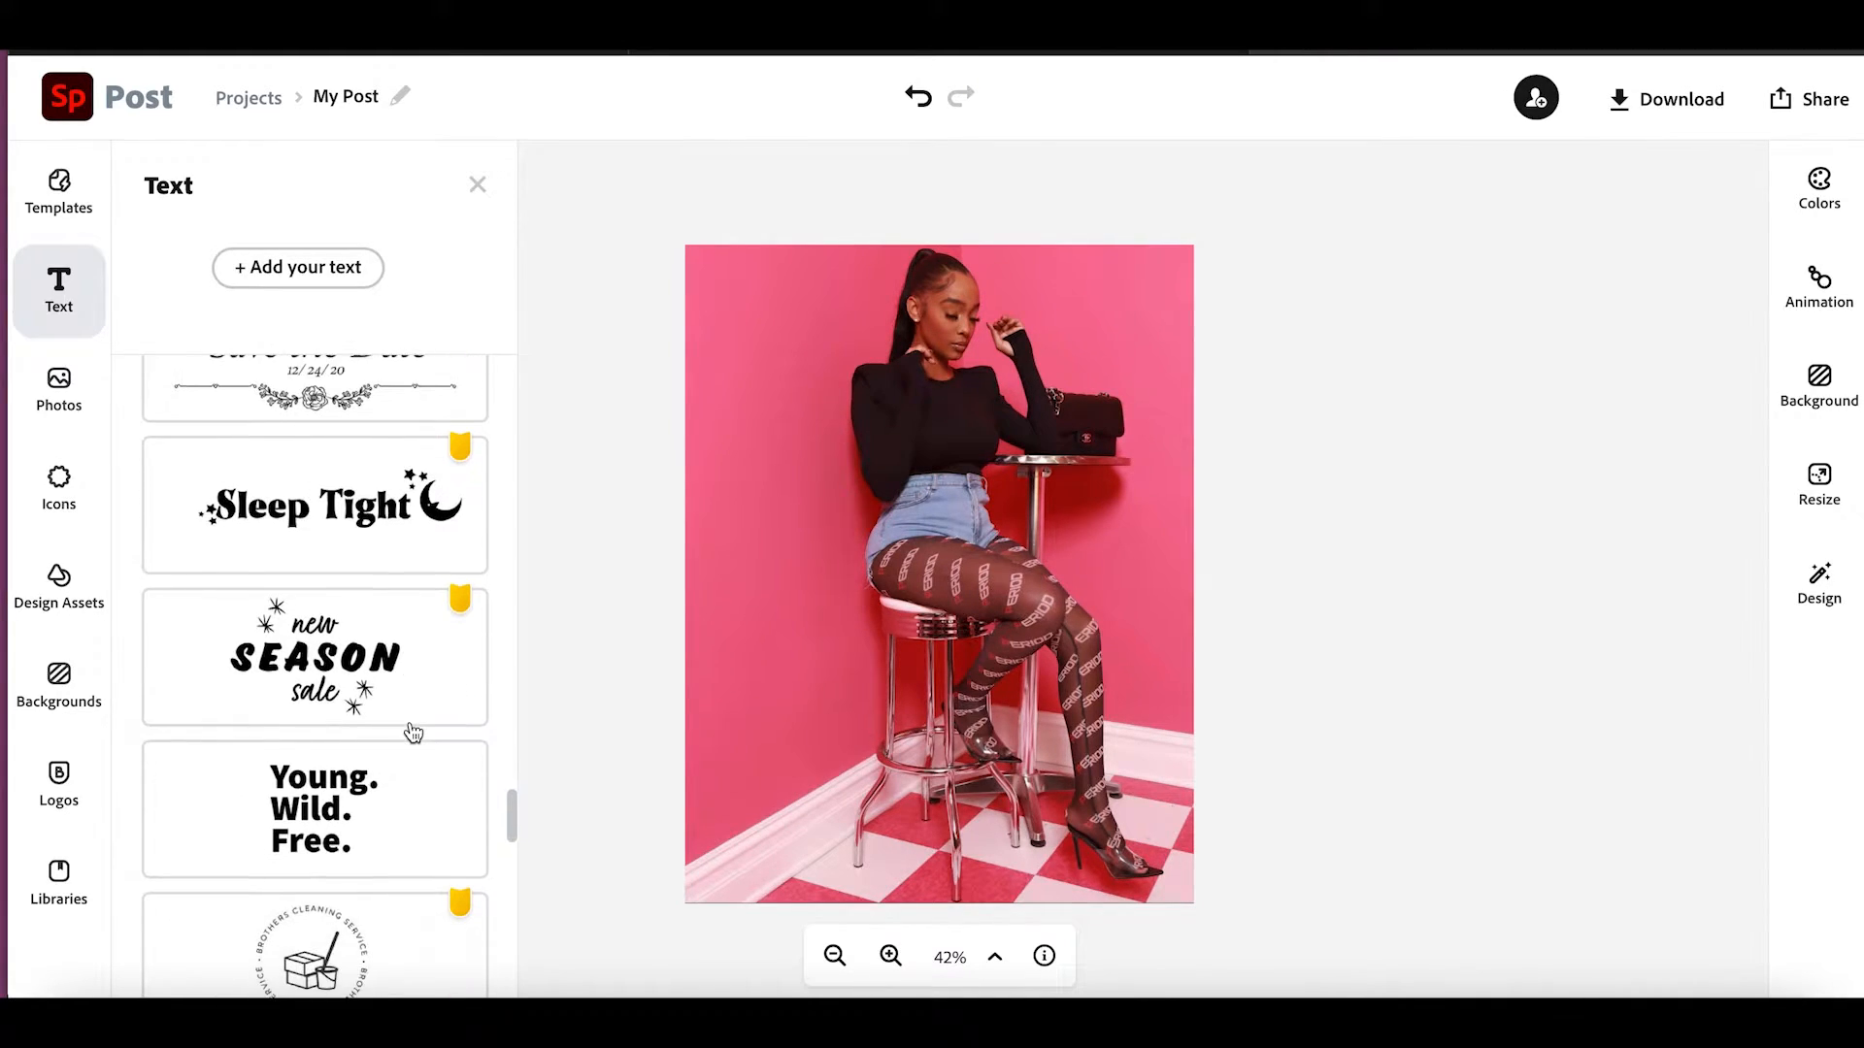
scroll(414, 733, up, 6)
scroll(414, 733, up, 1)
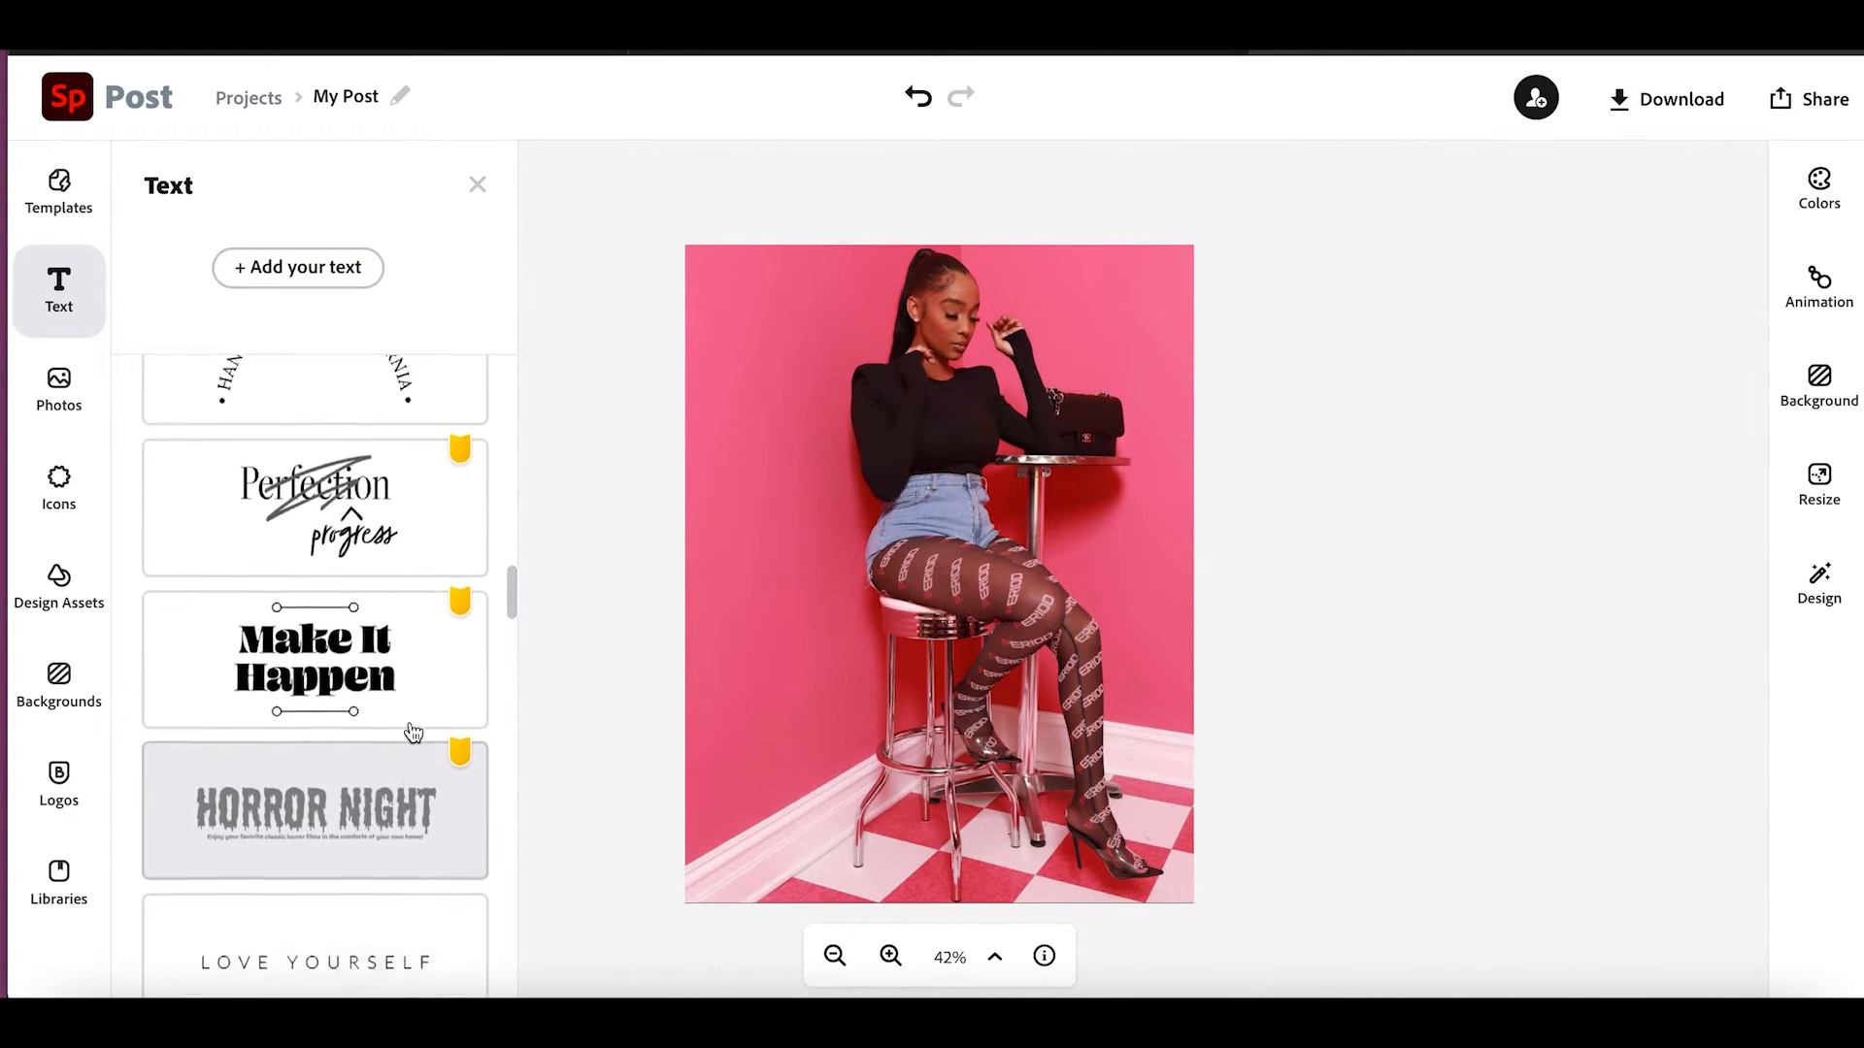
click(328, 670)
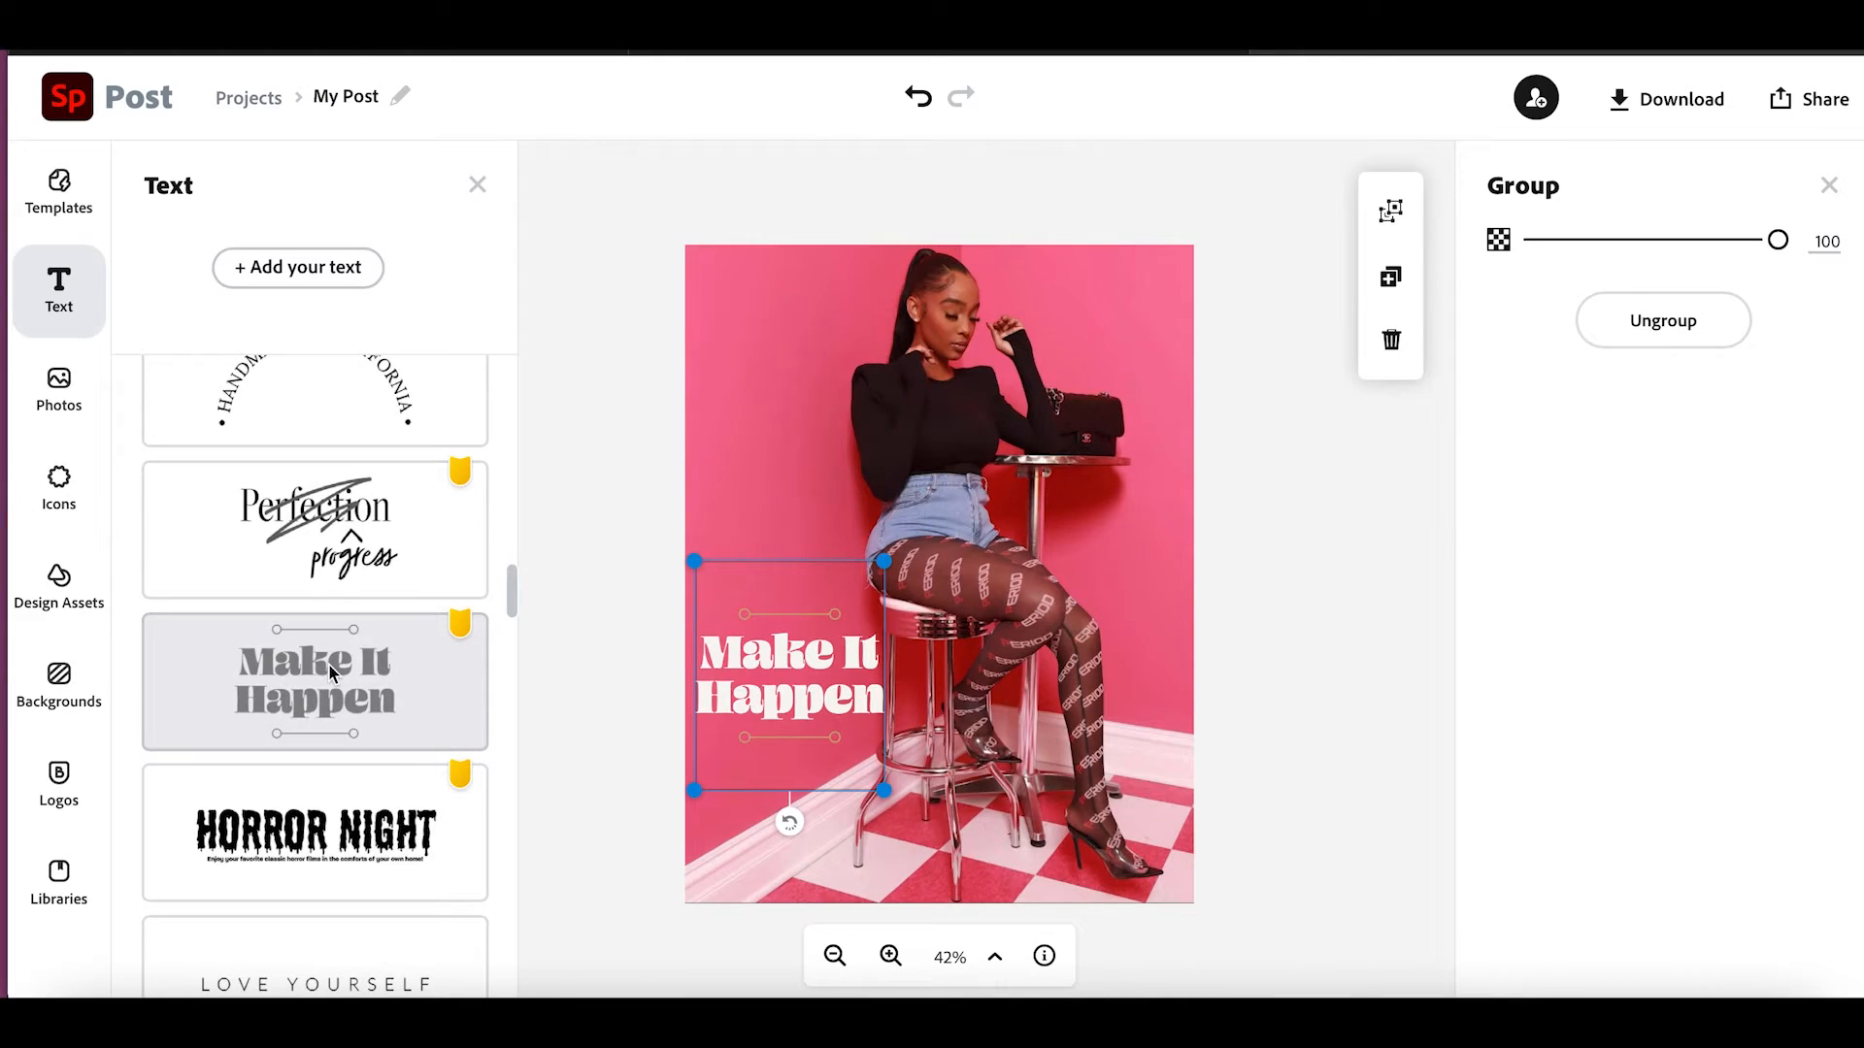
Move the "Make It Happen" group up against the photo's left edge, beside the model's waist, and ungroup it.
drag(825, 674, 825, 556)
double_click(792, 498)
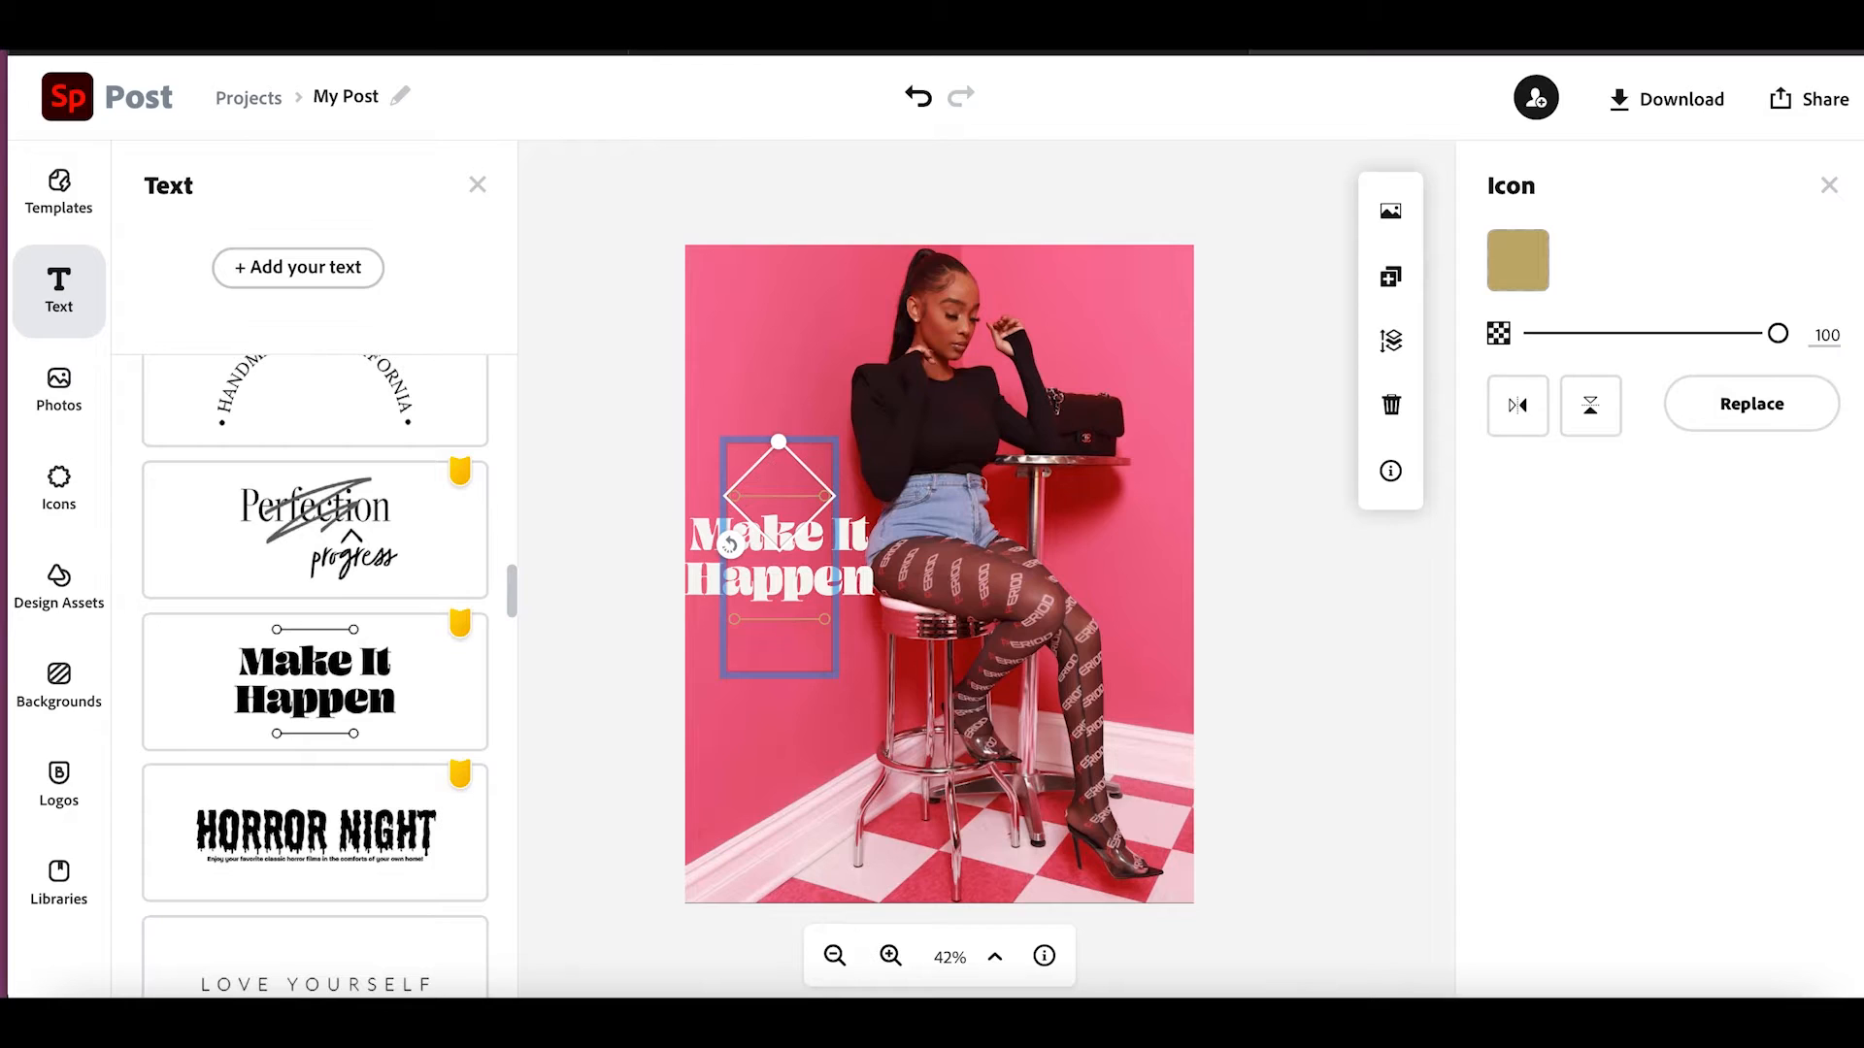
click(772, 719)
click(763, 549)
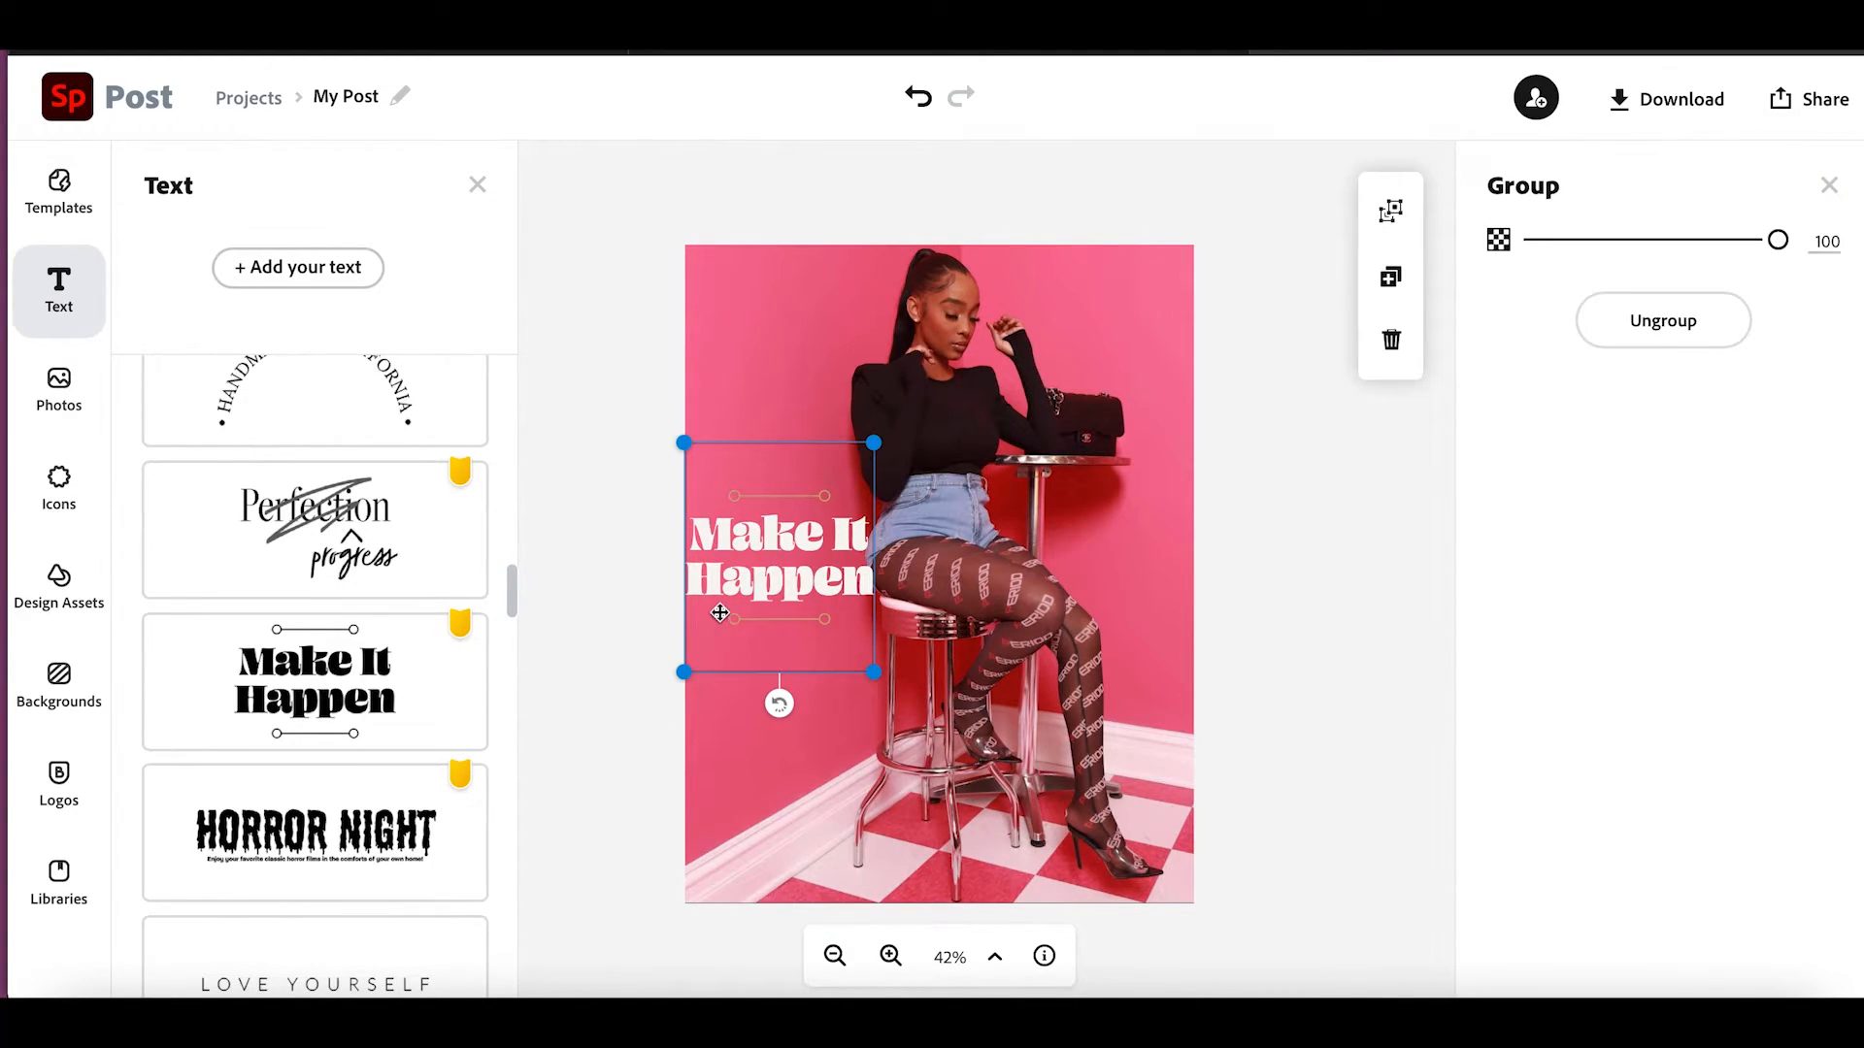
click(1385, 224)
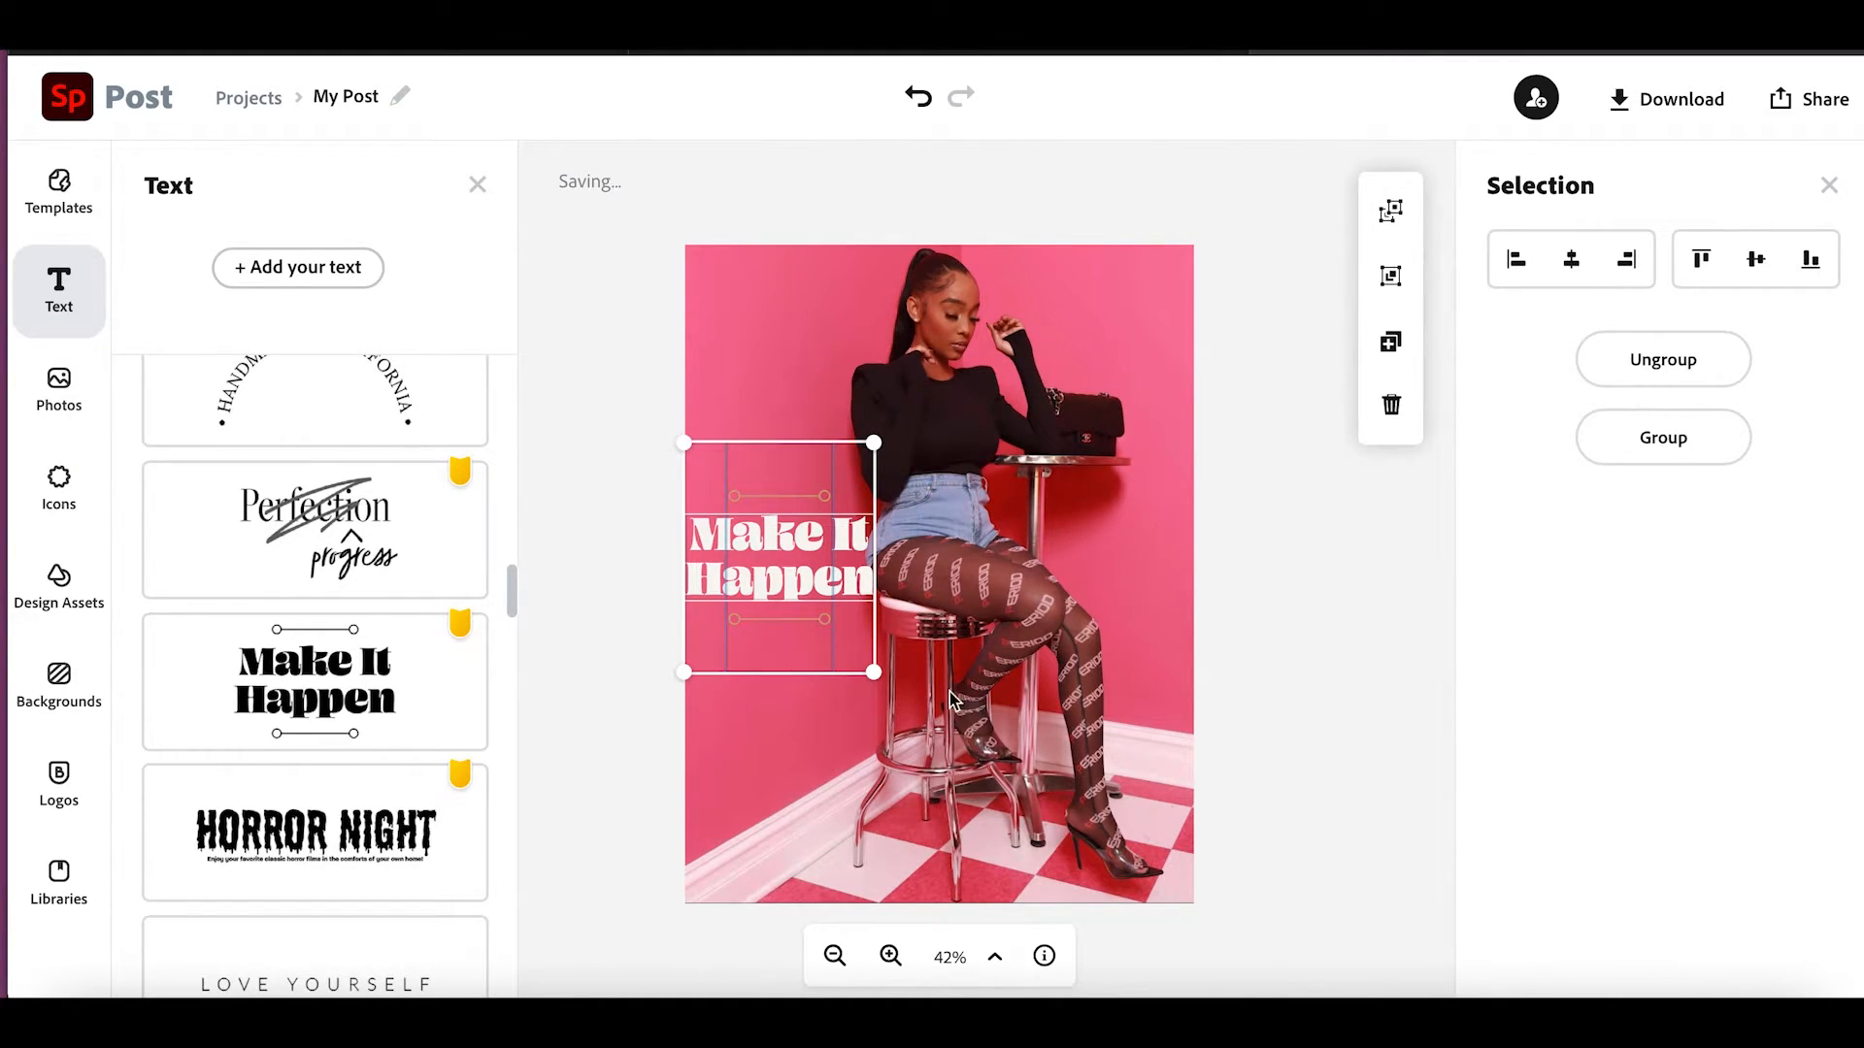
Delete the group of decorative lines above and below the "Make It Happen" text.
click(772, 738)
click(791, 498)
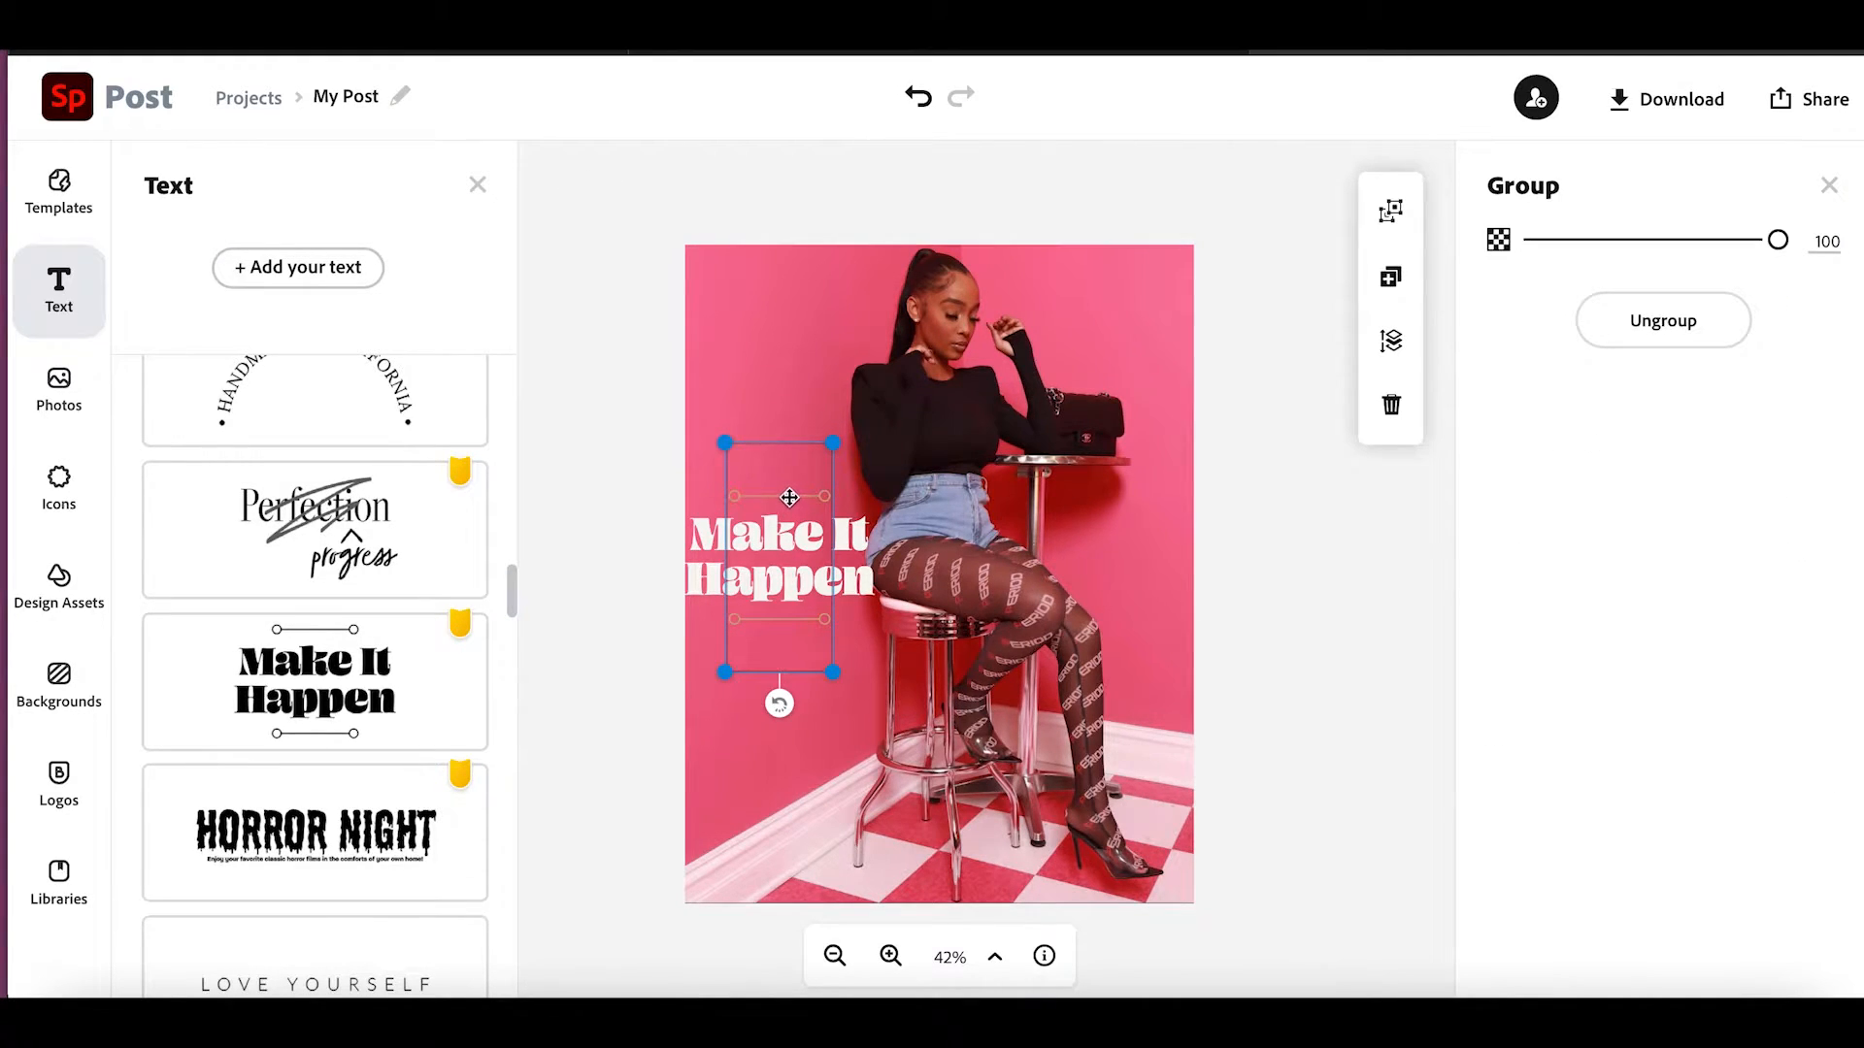
click(1394, 407)
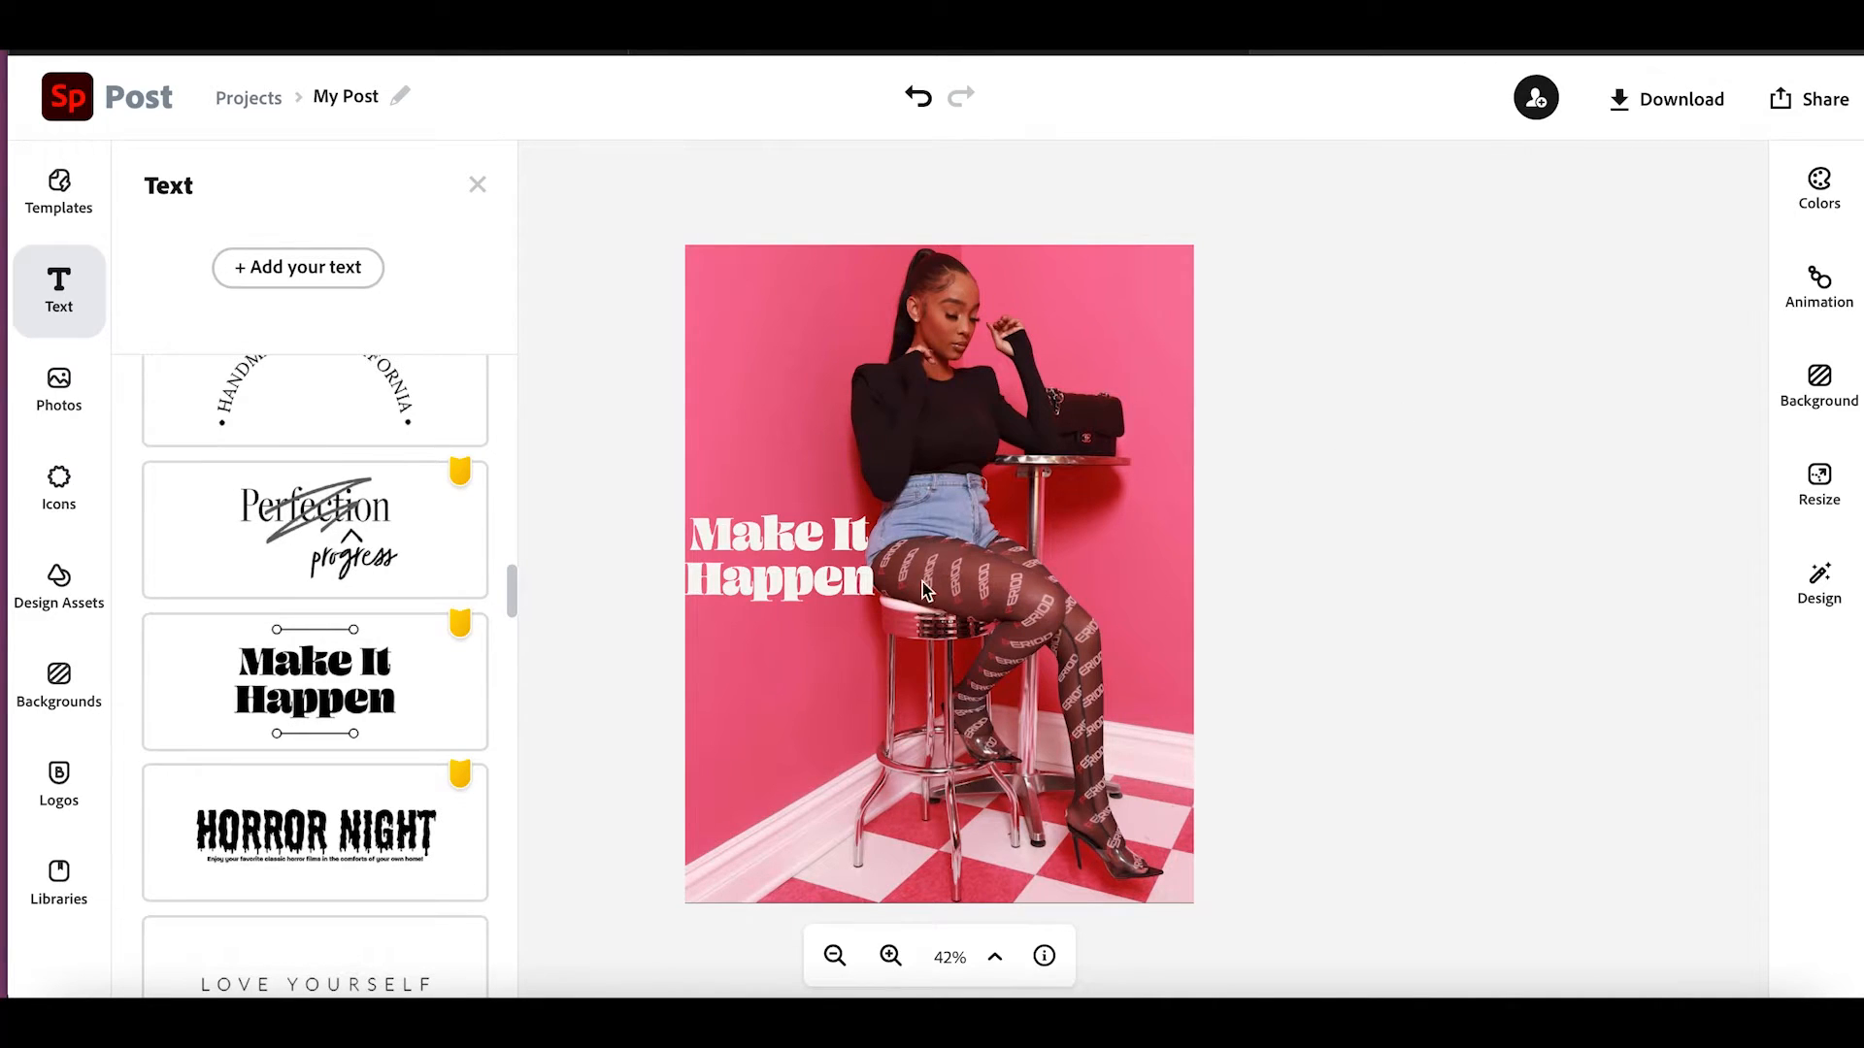
Replace the "Make It Happen" wording with "Bad Girl Good Girl Around Valentine's Day" and move the text down over the stool and model's legs.
double_click(811, 555)
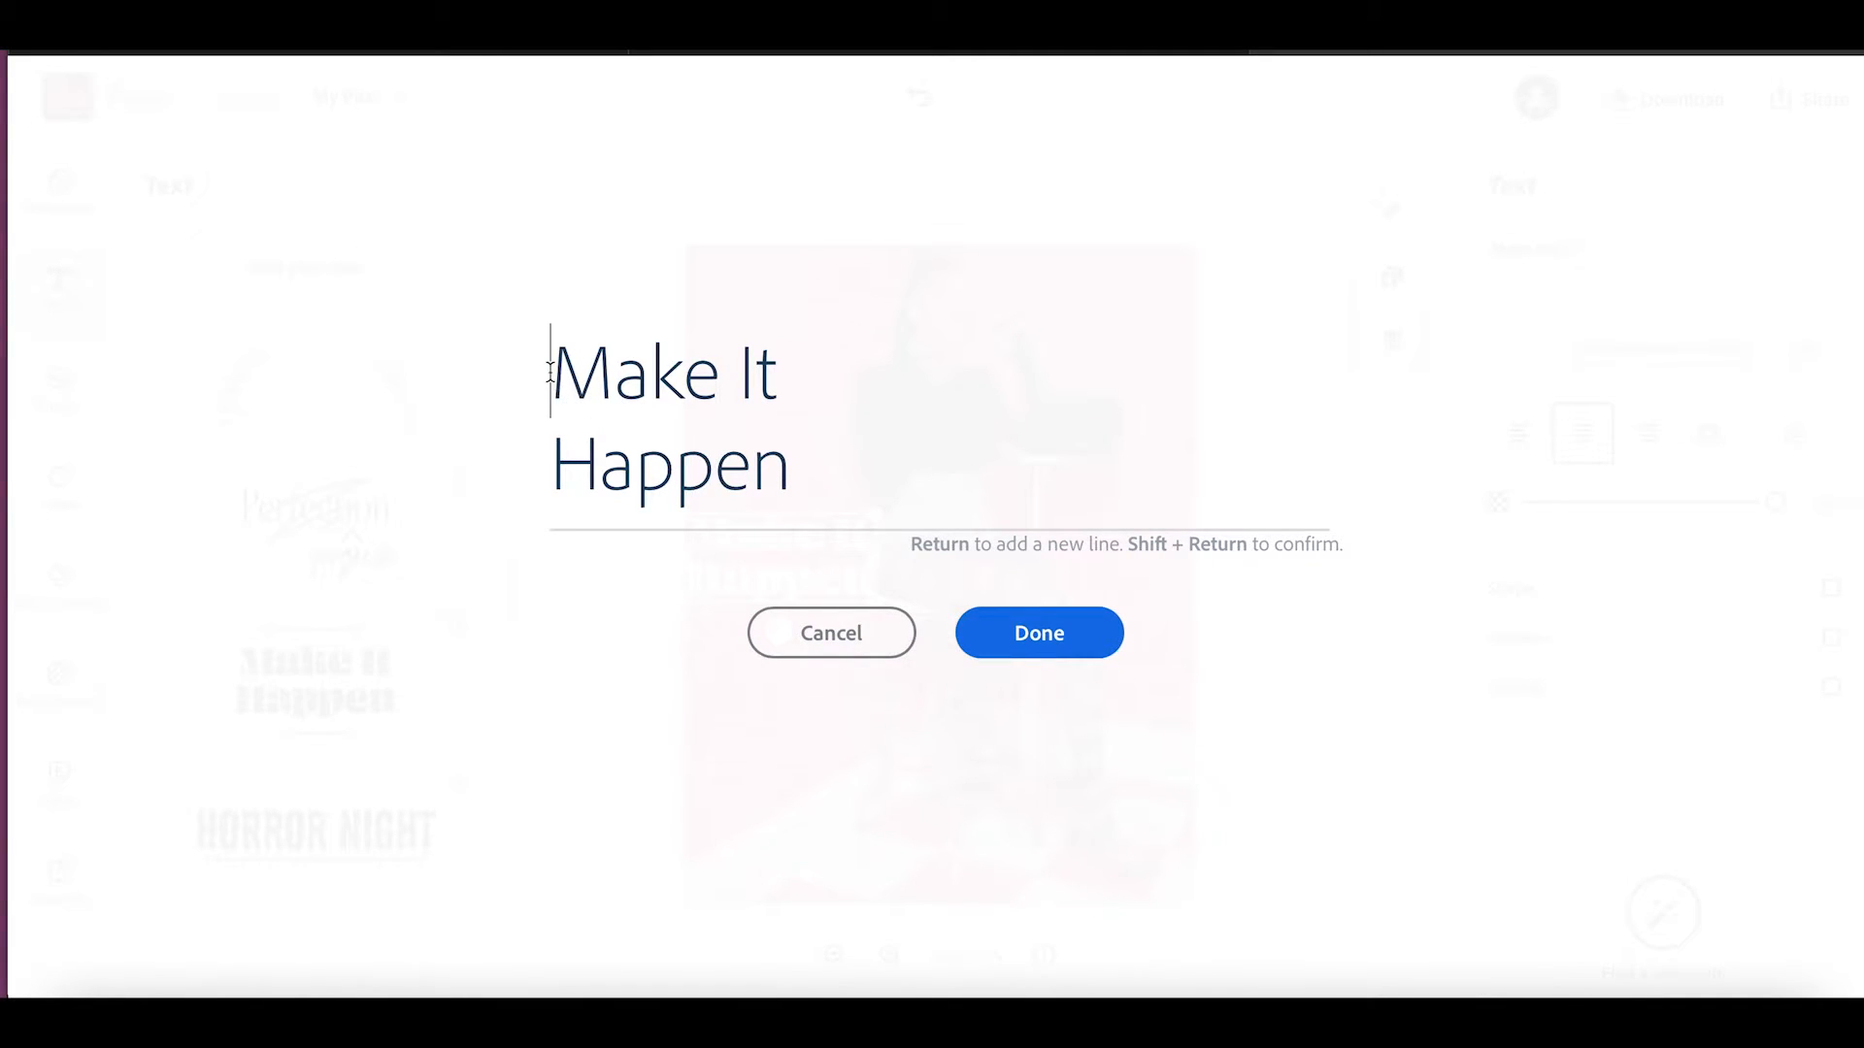
drag(554, 377, 926, 468)
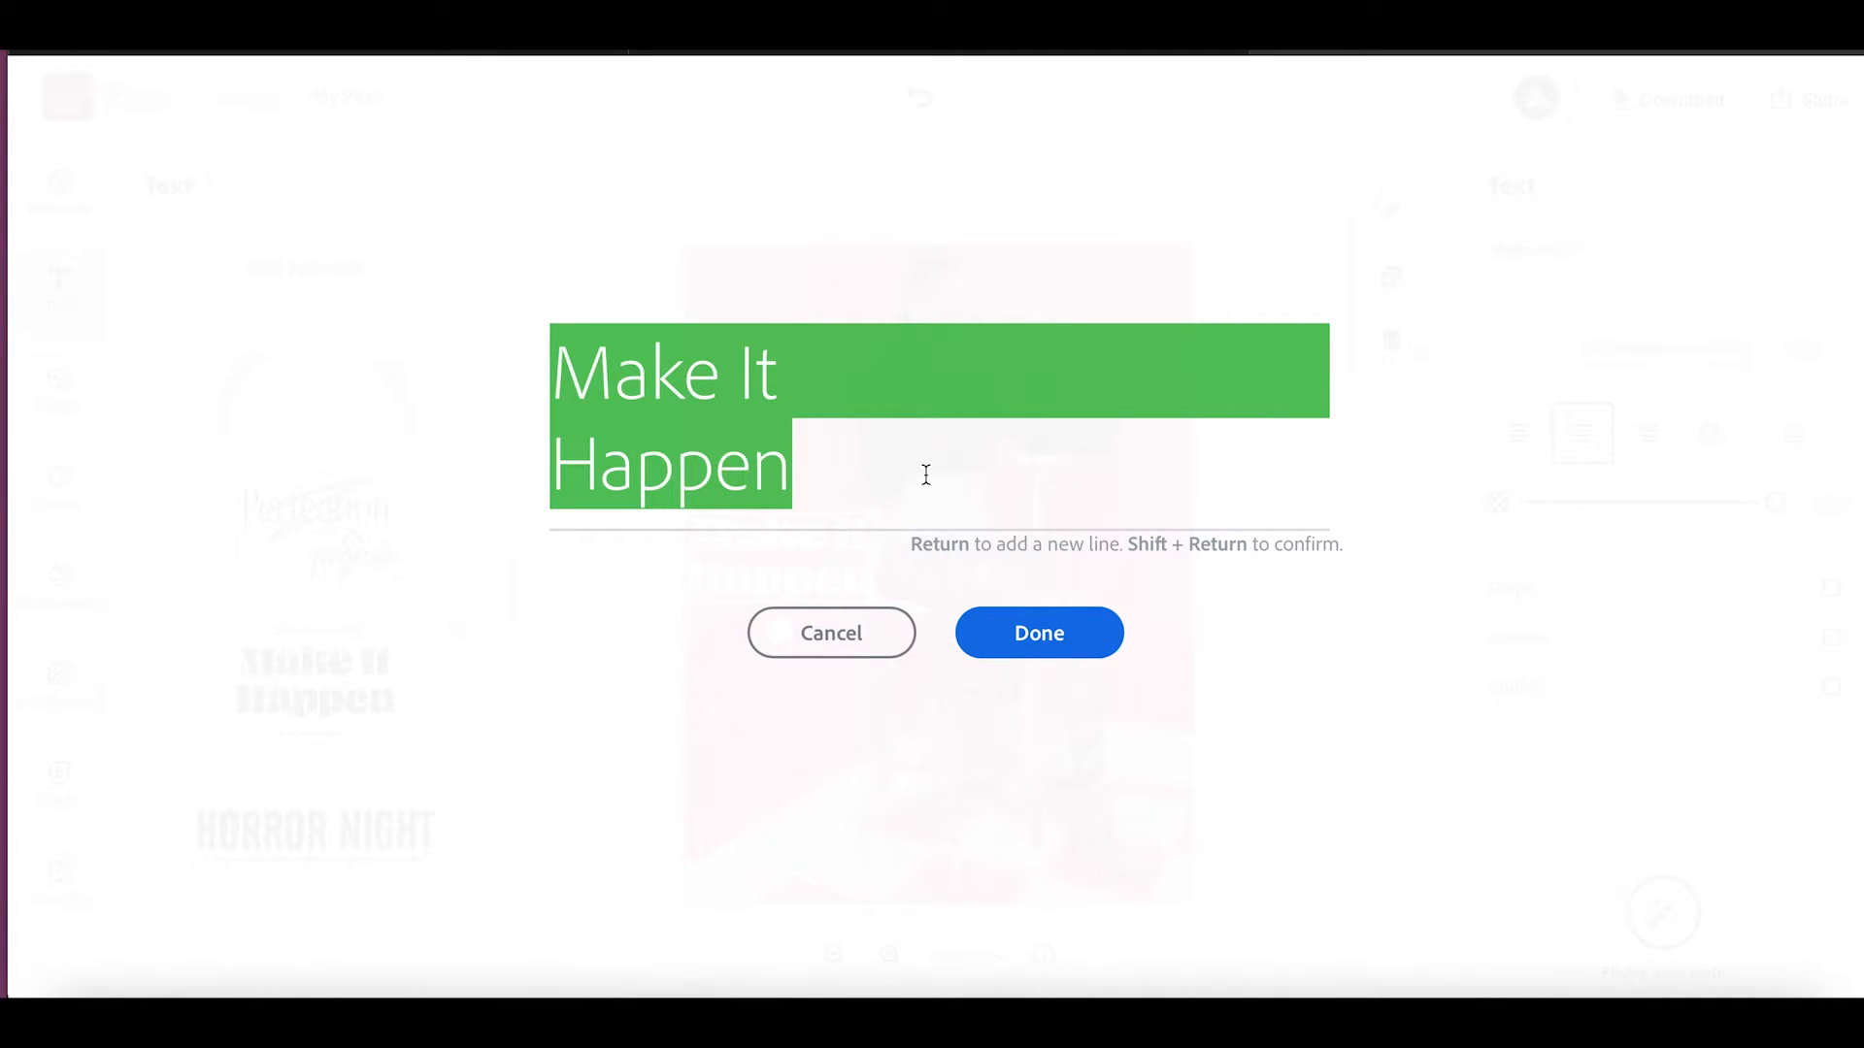
text(Good Girl)
key(BackSpace)
key(BackSpace)
key(BackSpace)
key(BackSpace)
key(BackSpace)
key(BackSpace)
key(BackSpace)
key(BackSpace)
key(BackSpace)
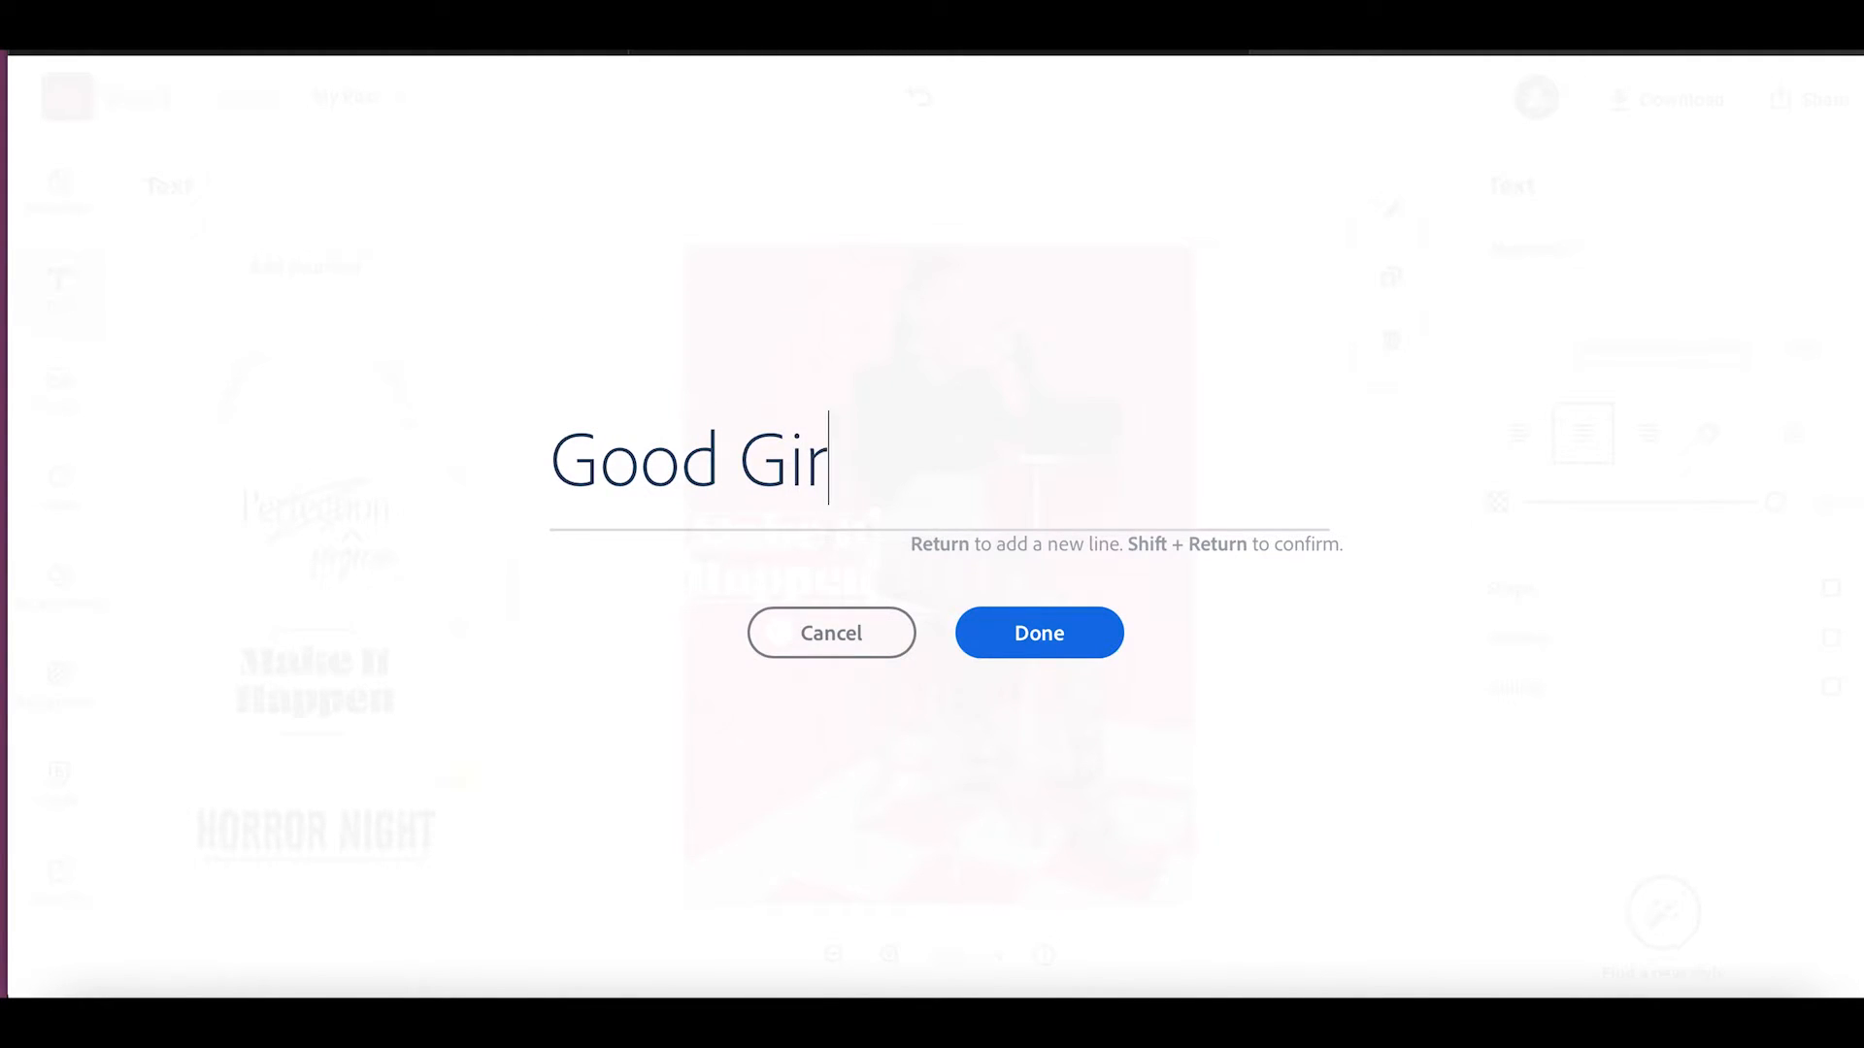
text(Bad )
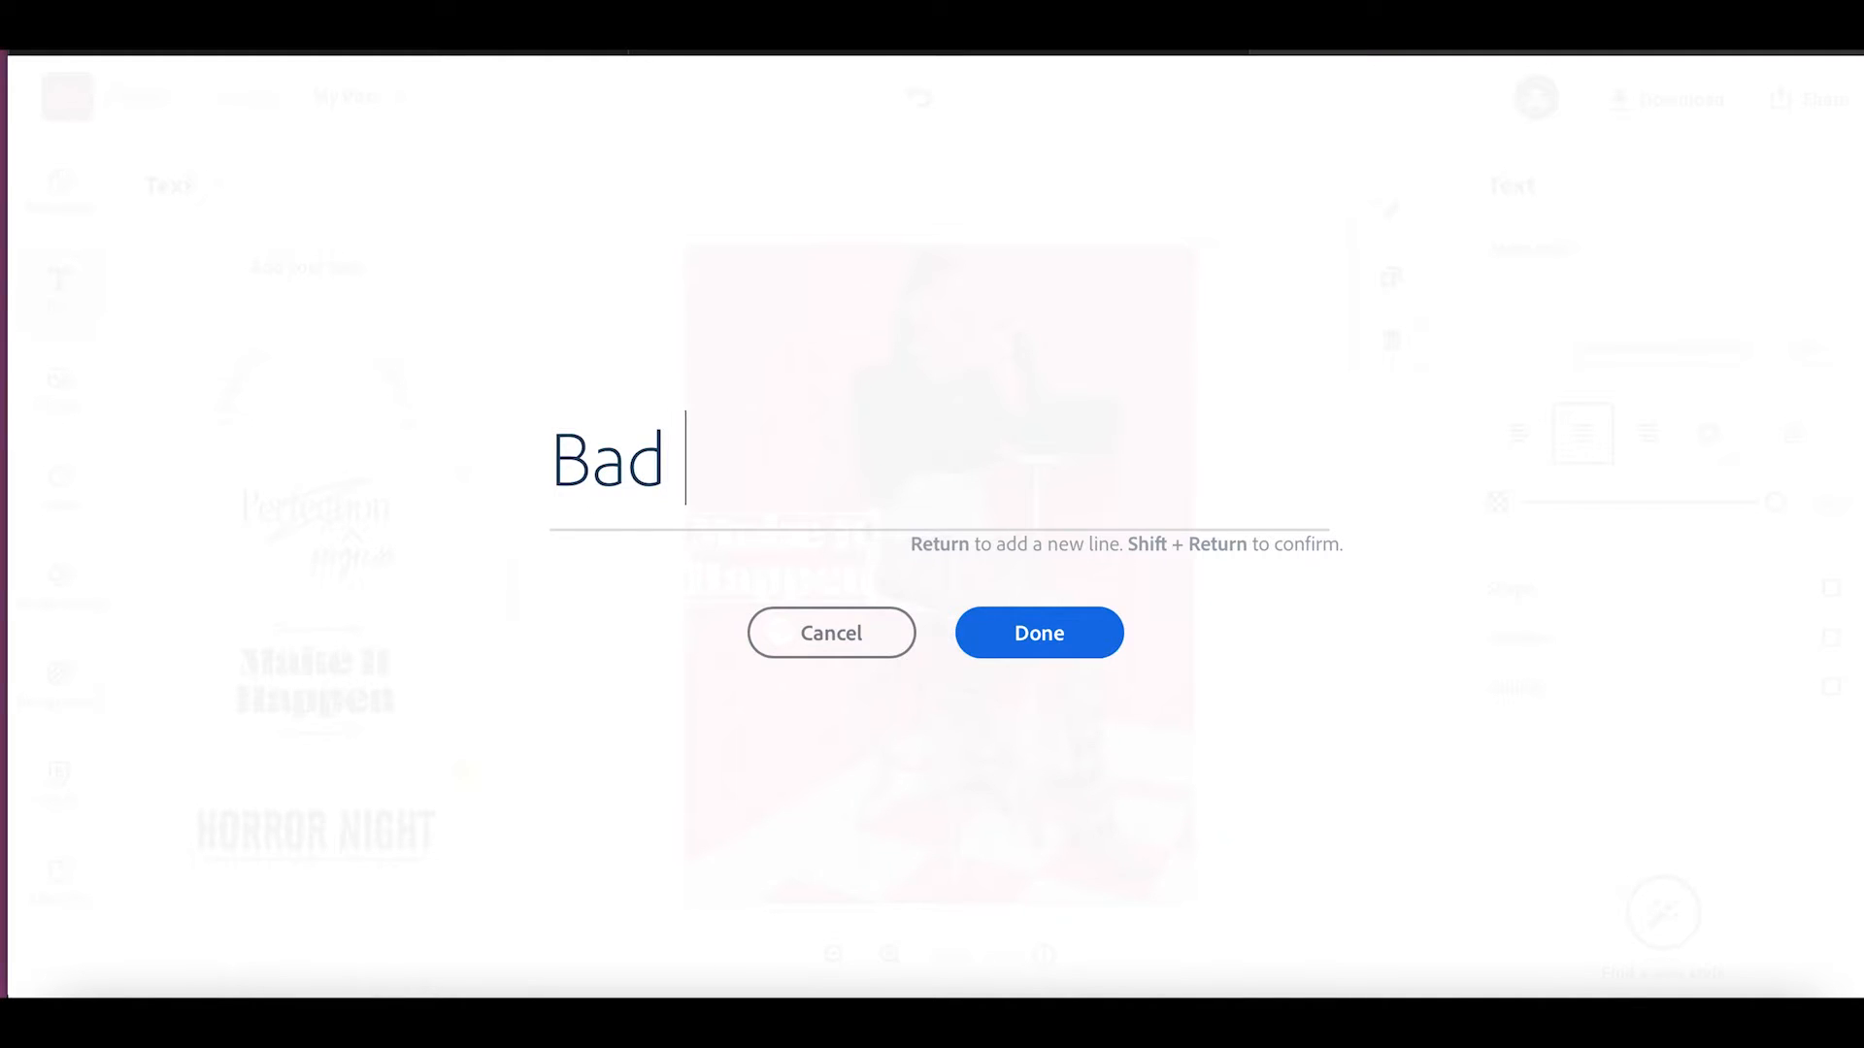
text(Girl G)
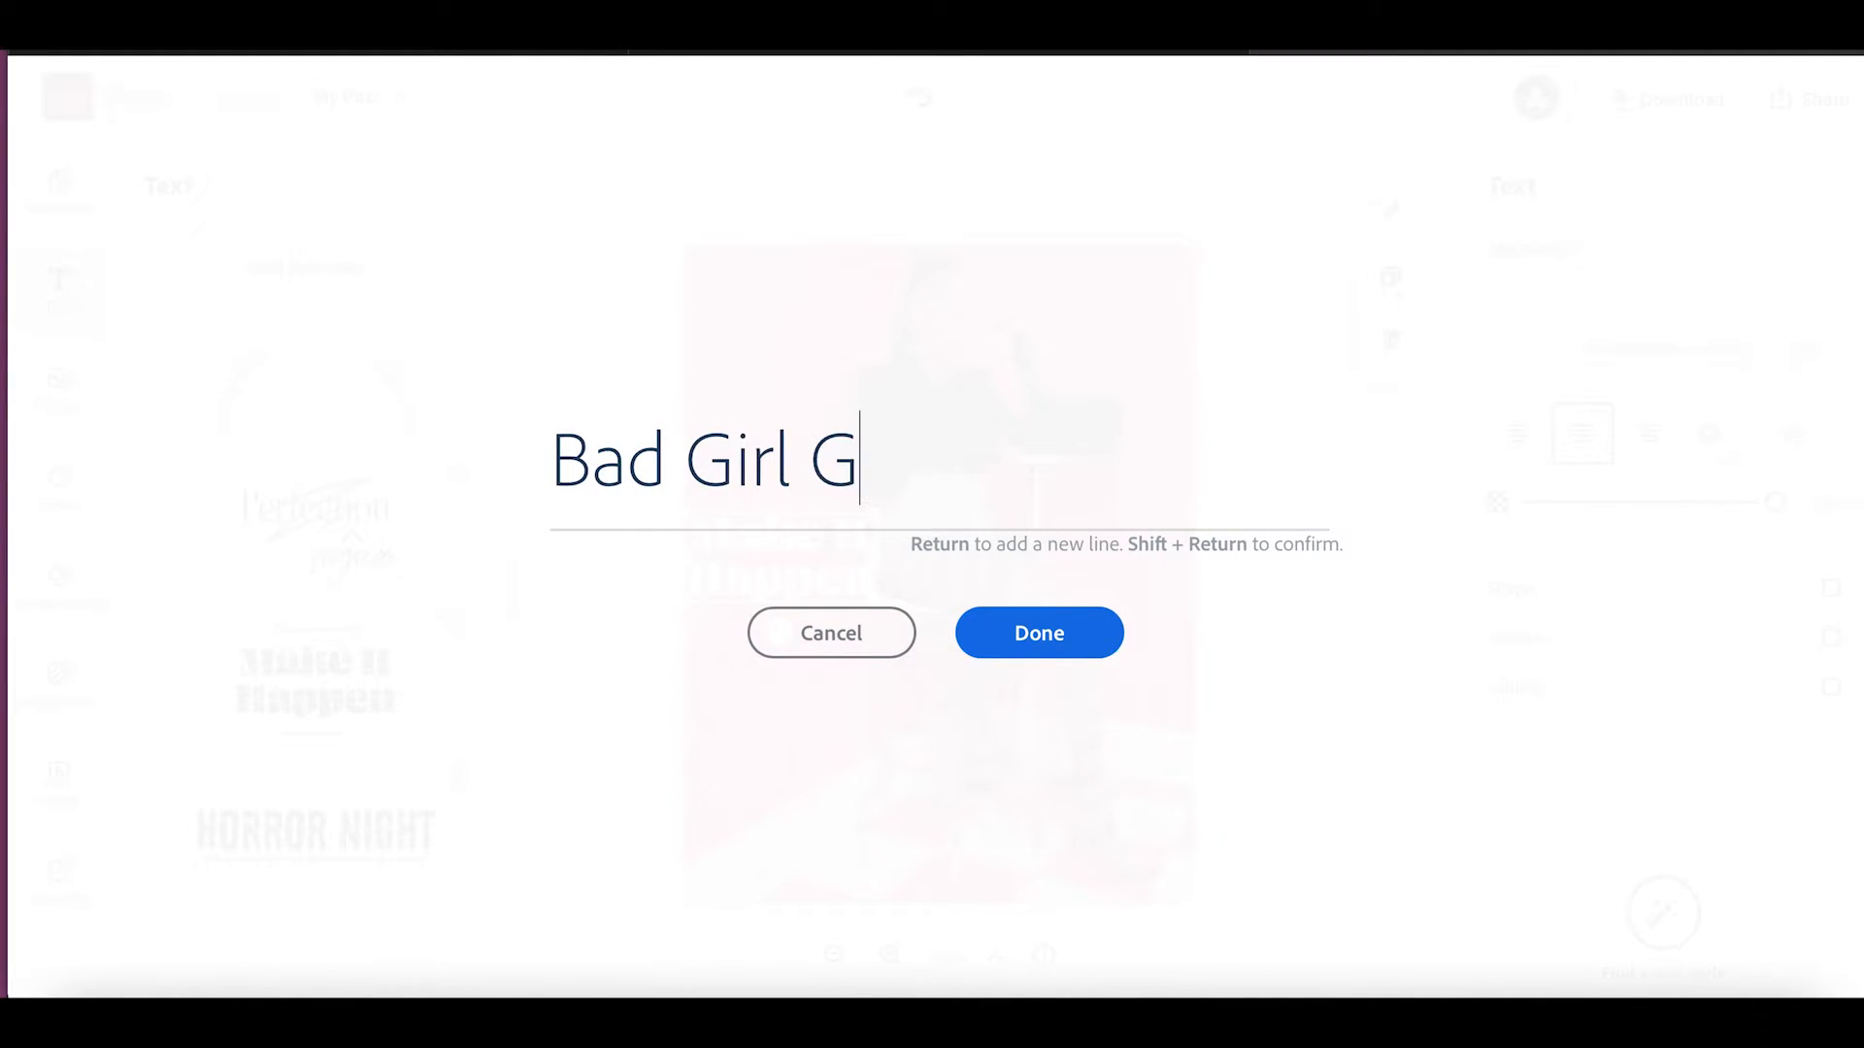
text(ood Girl )
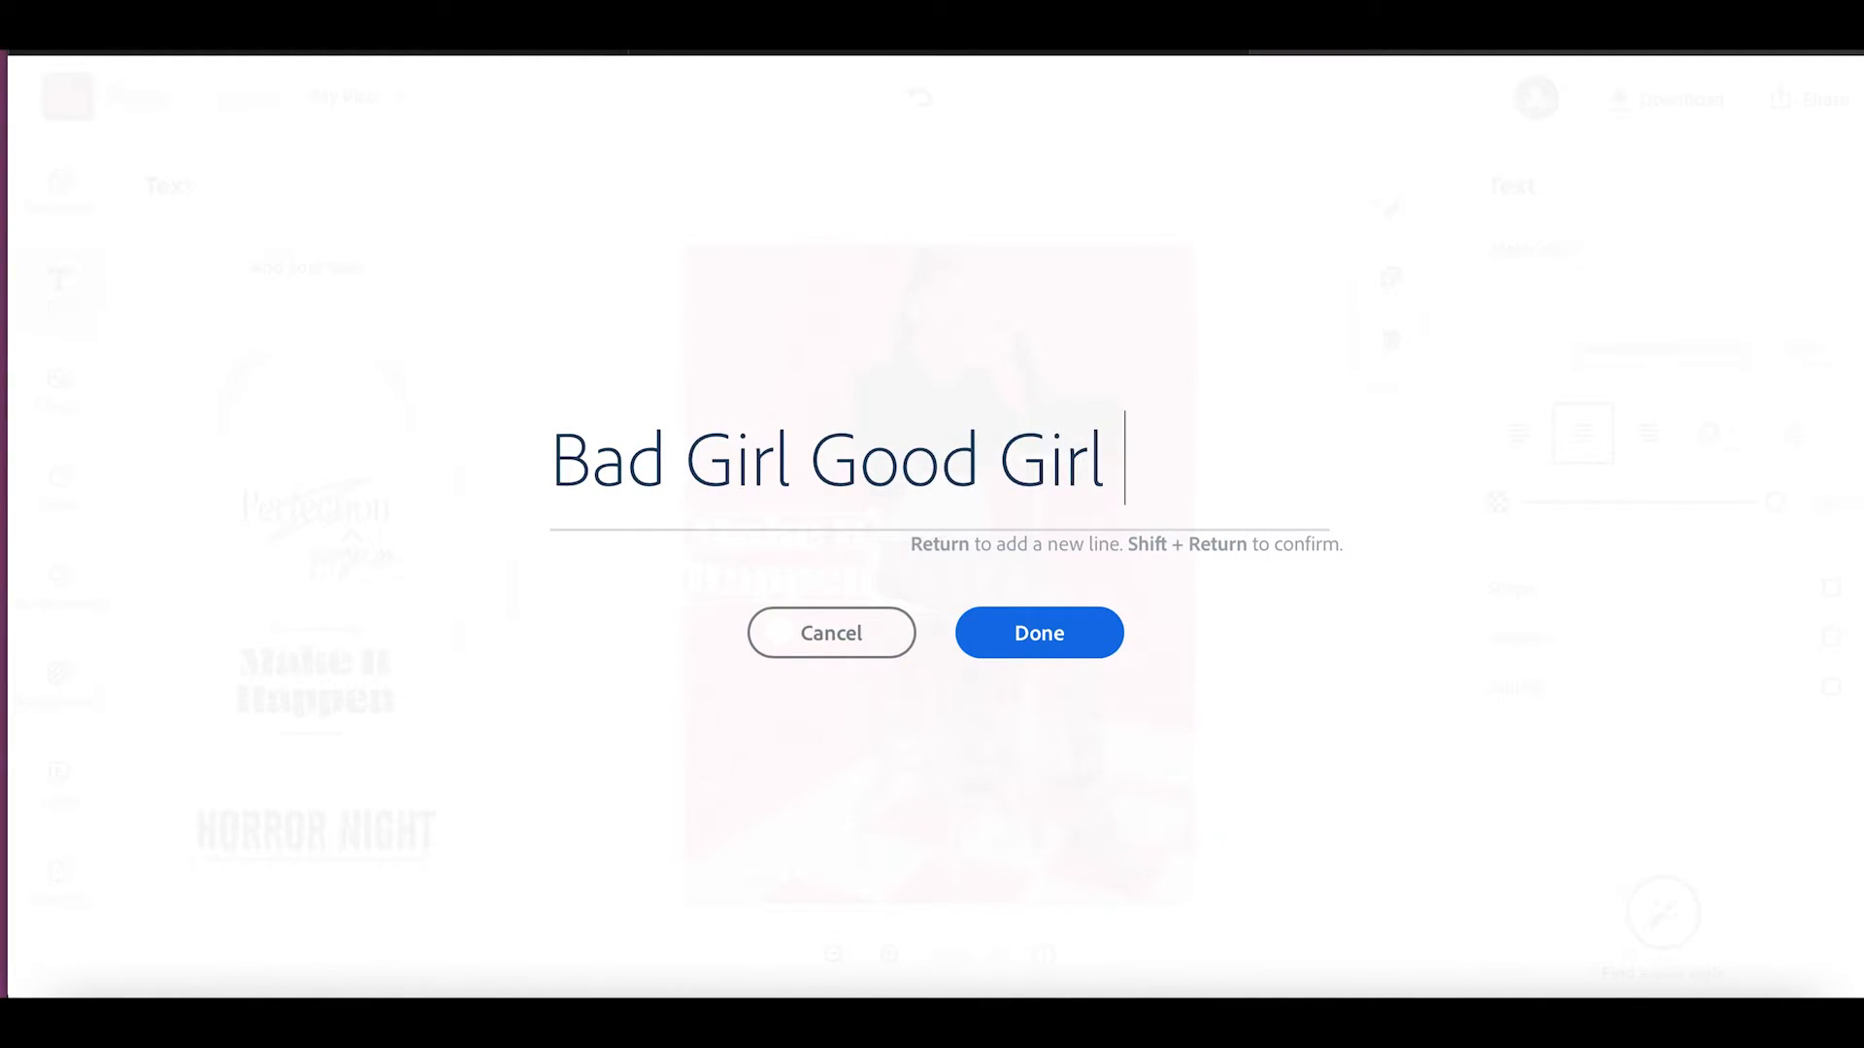
text(Around )
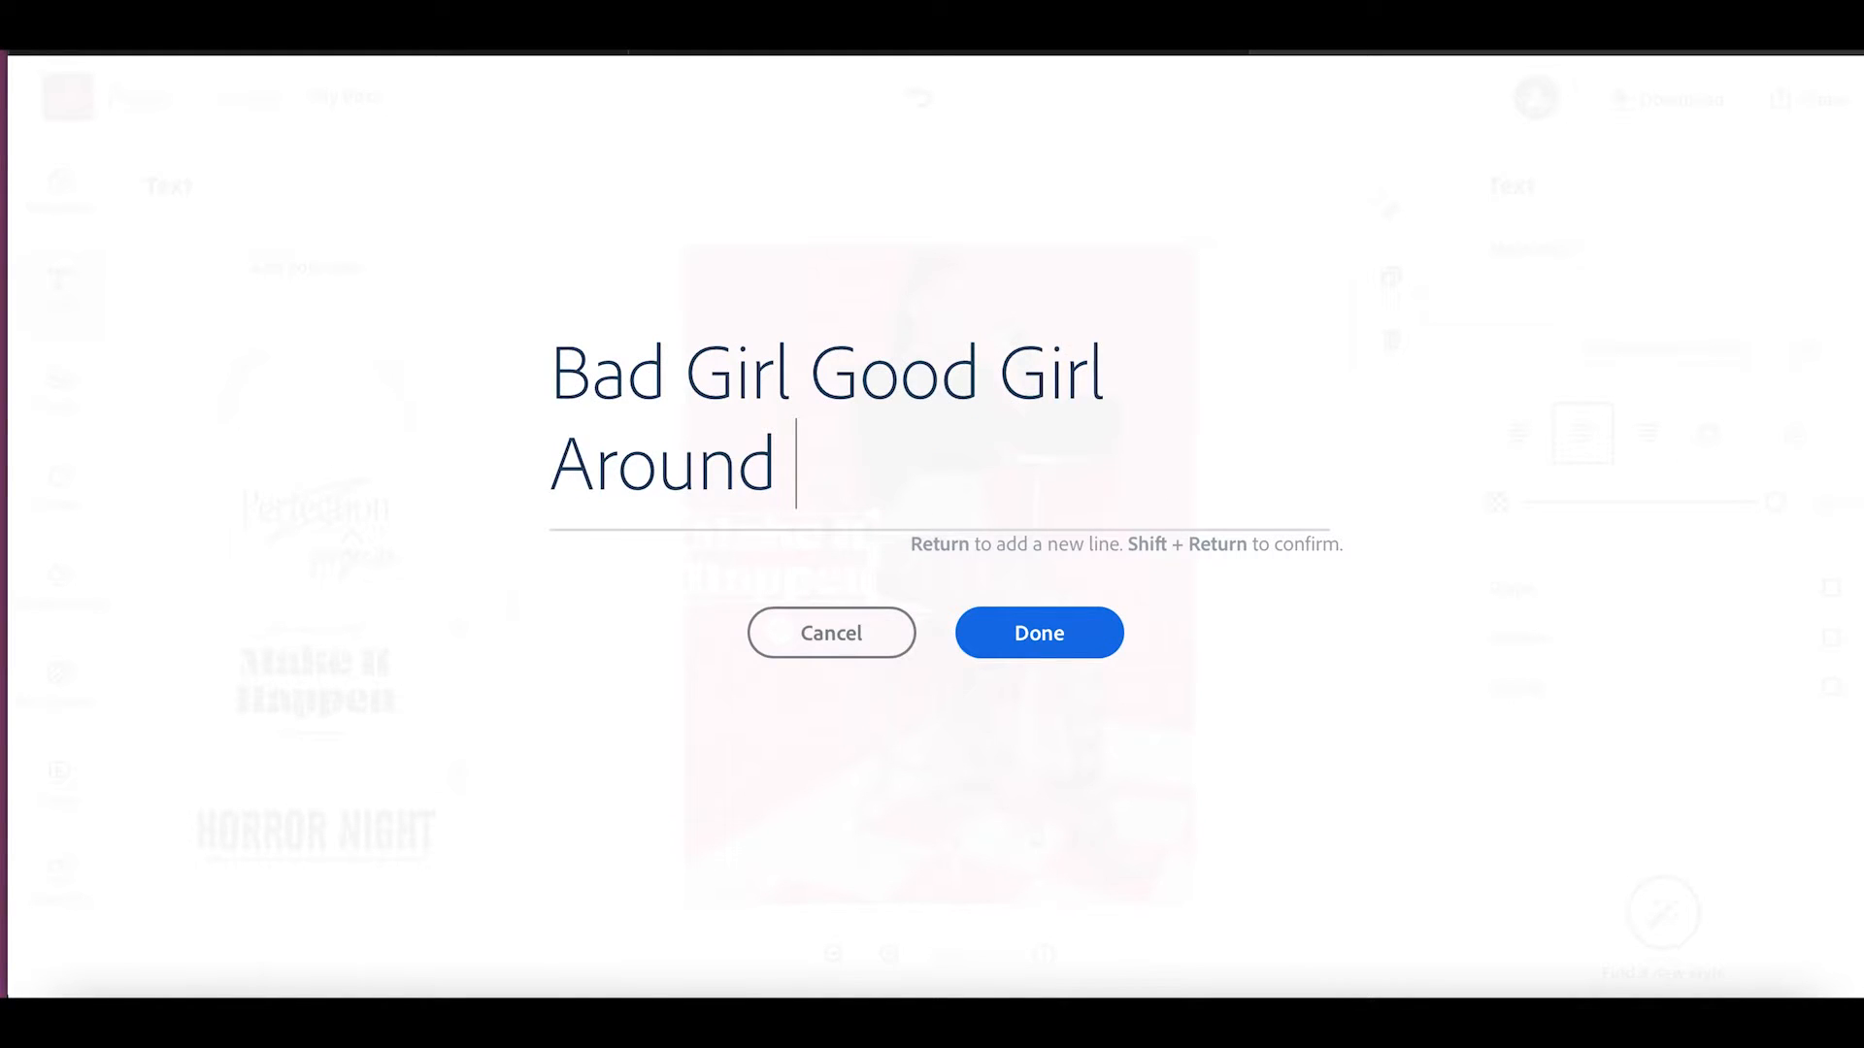
text(Valentin)
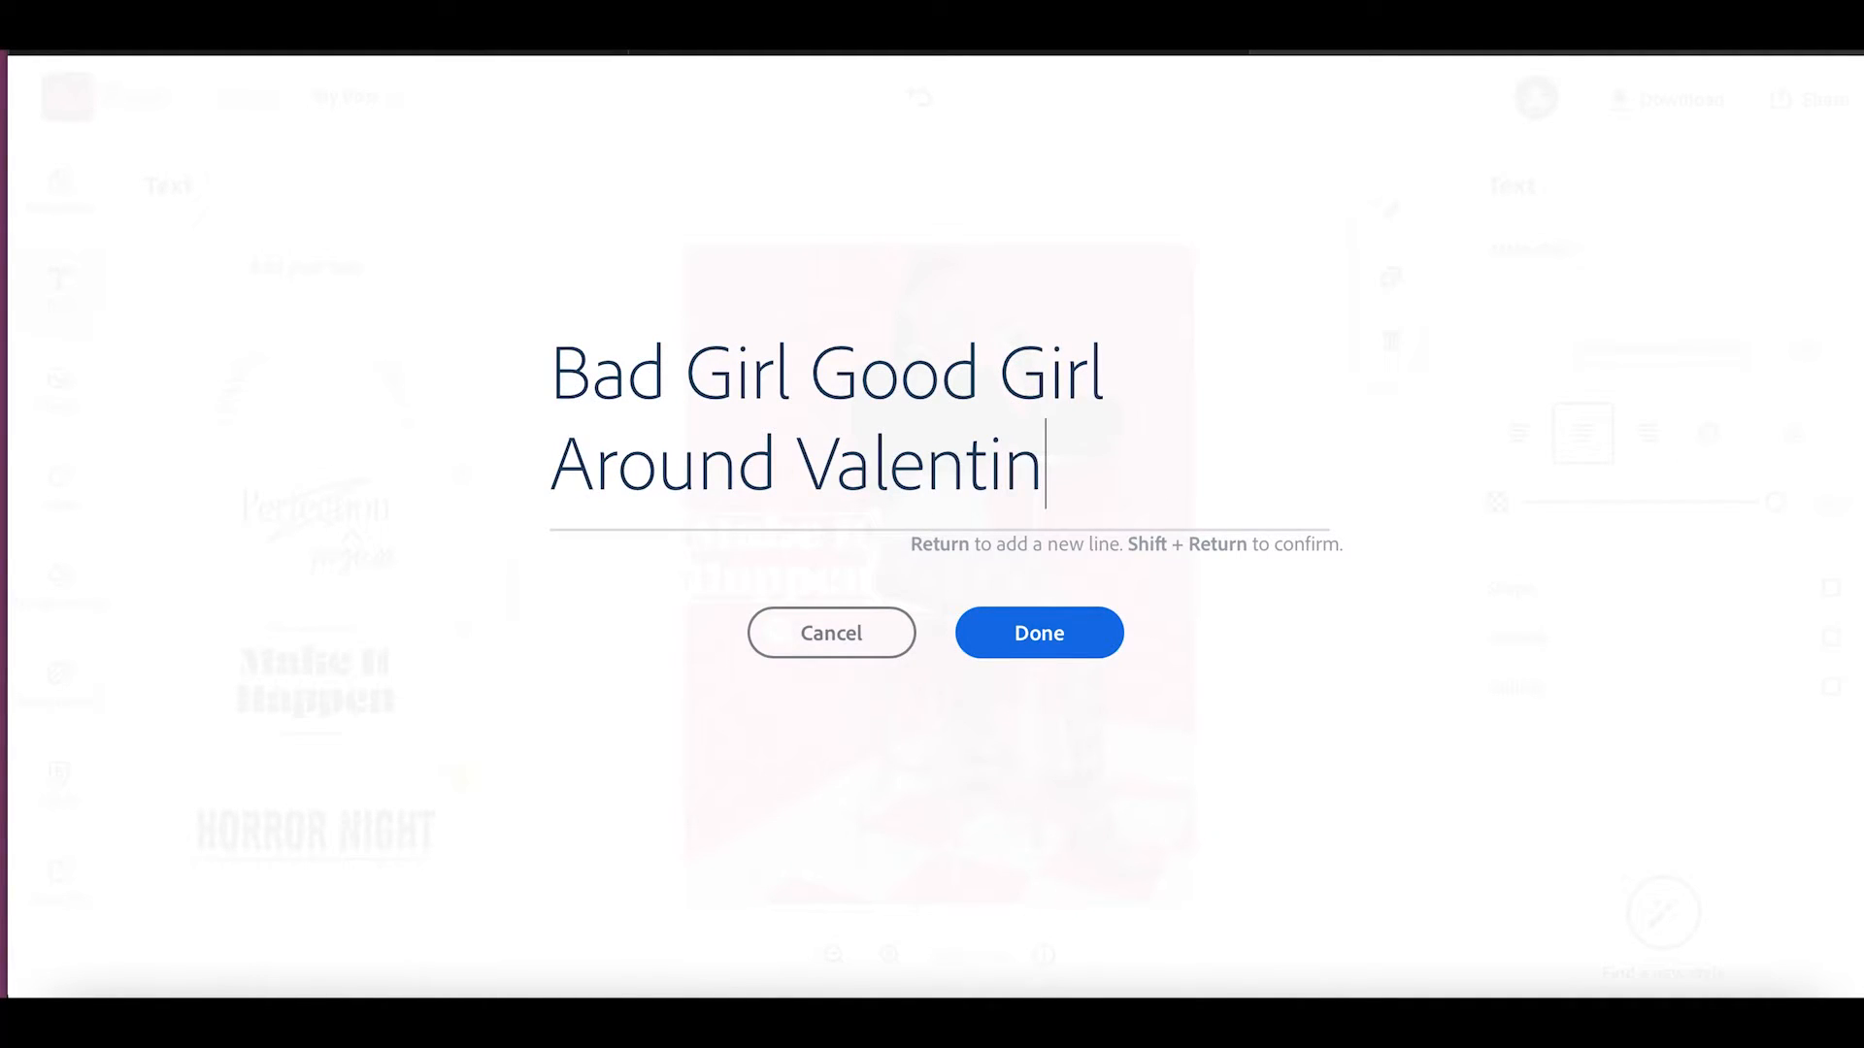
text(e's Day)
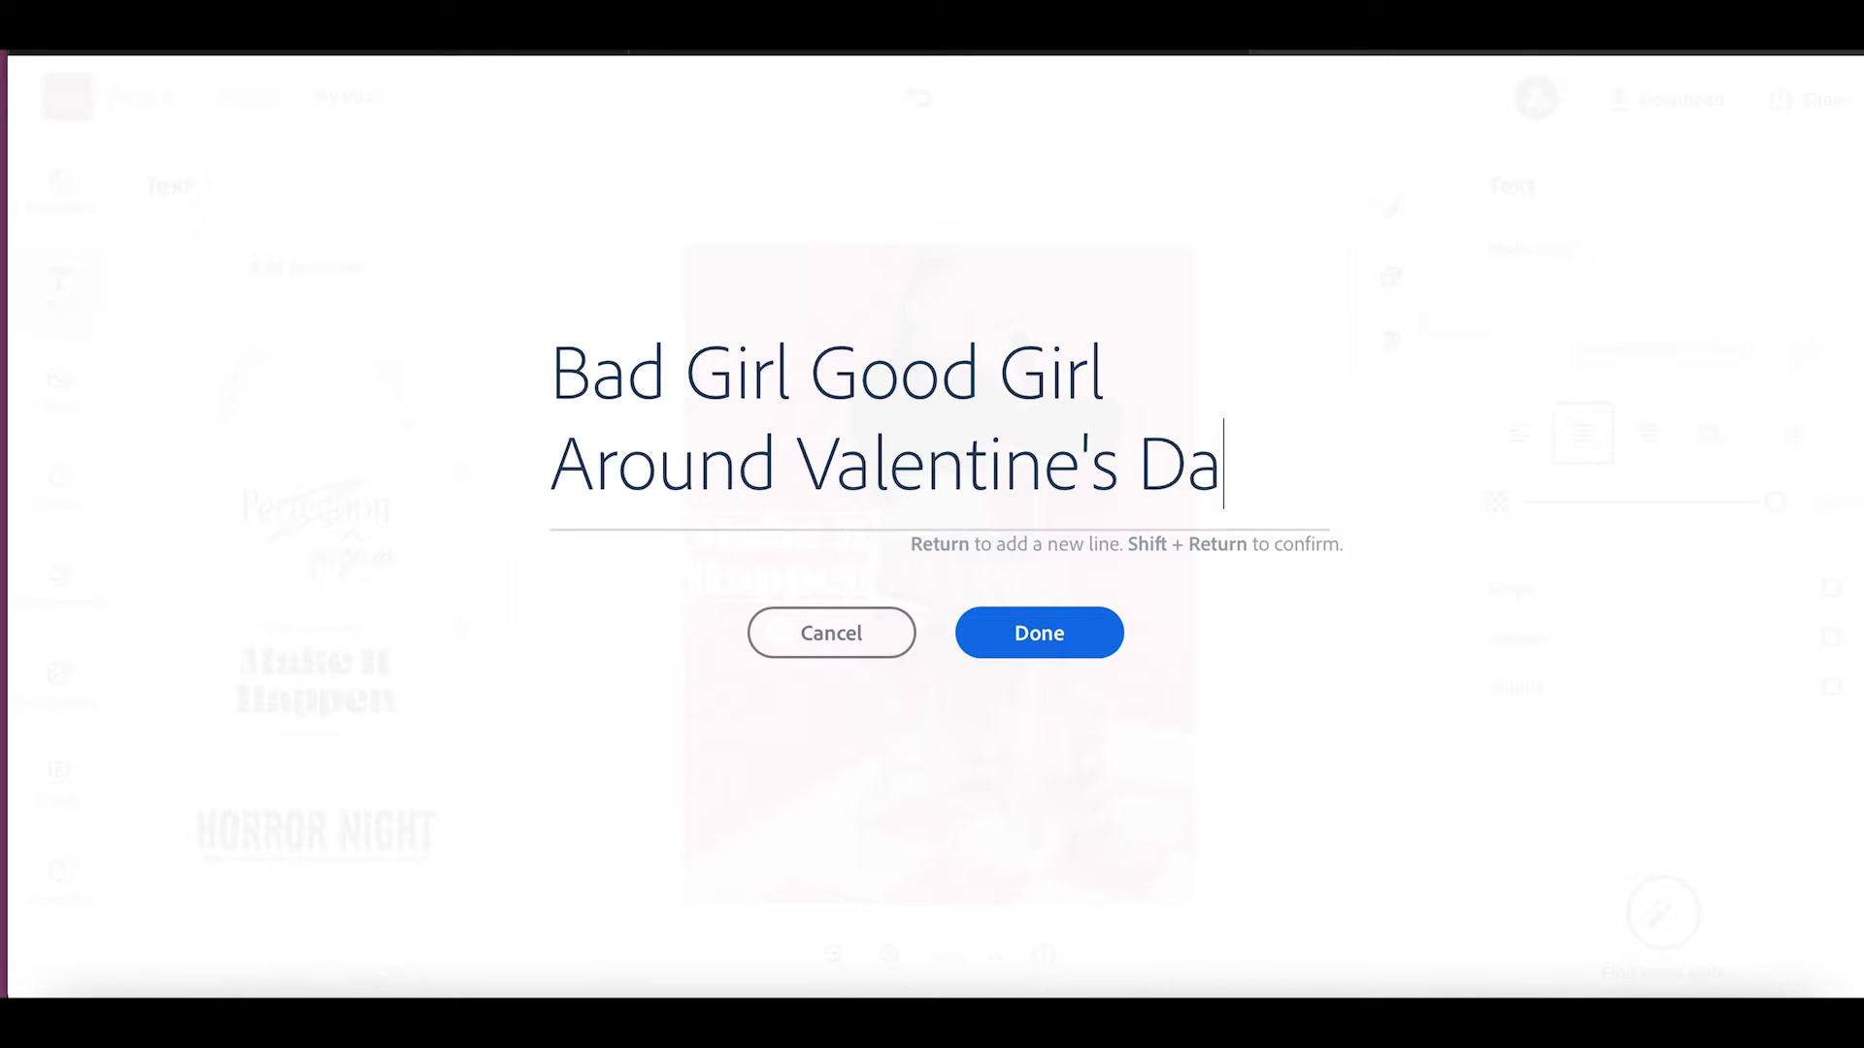
click(967, 648)
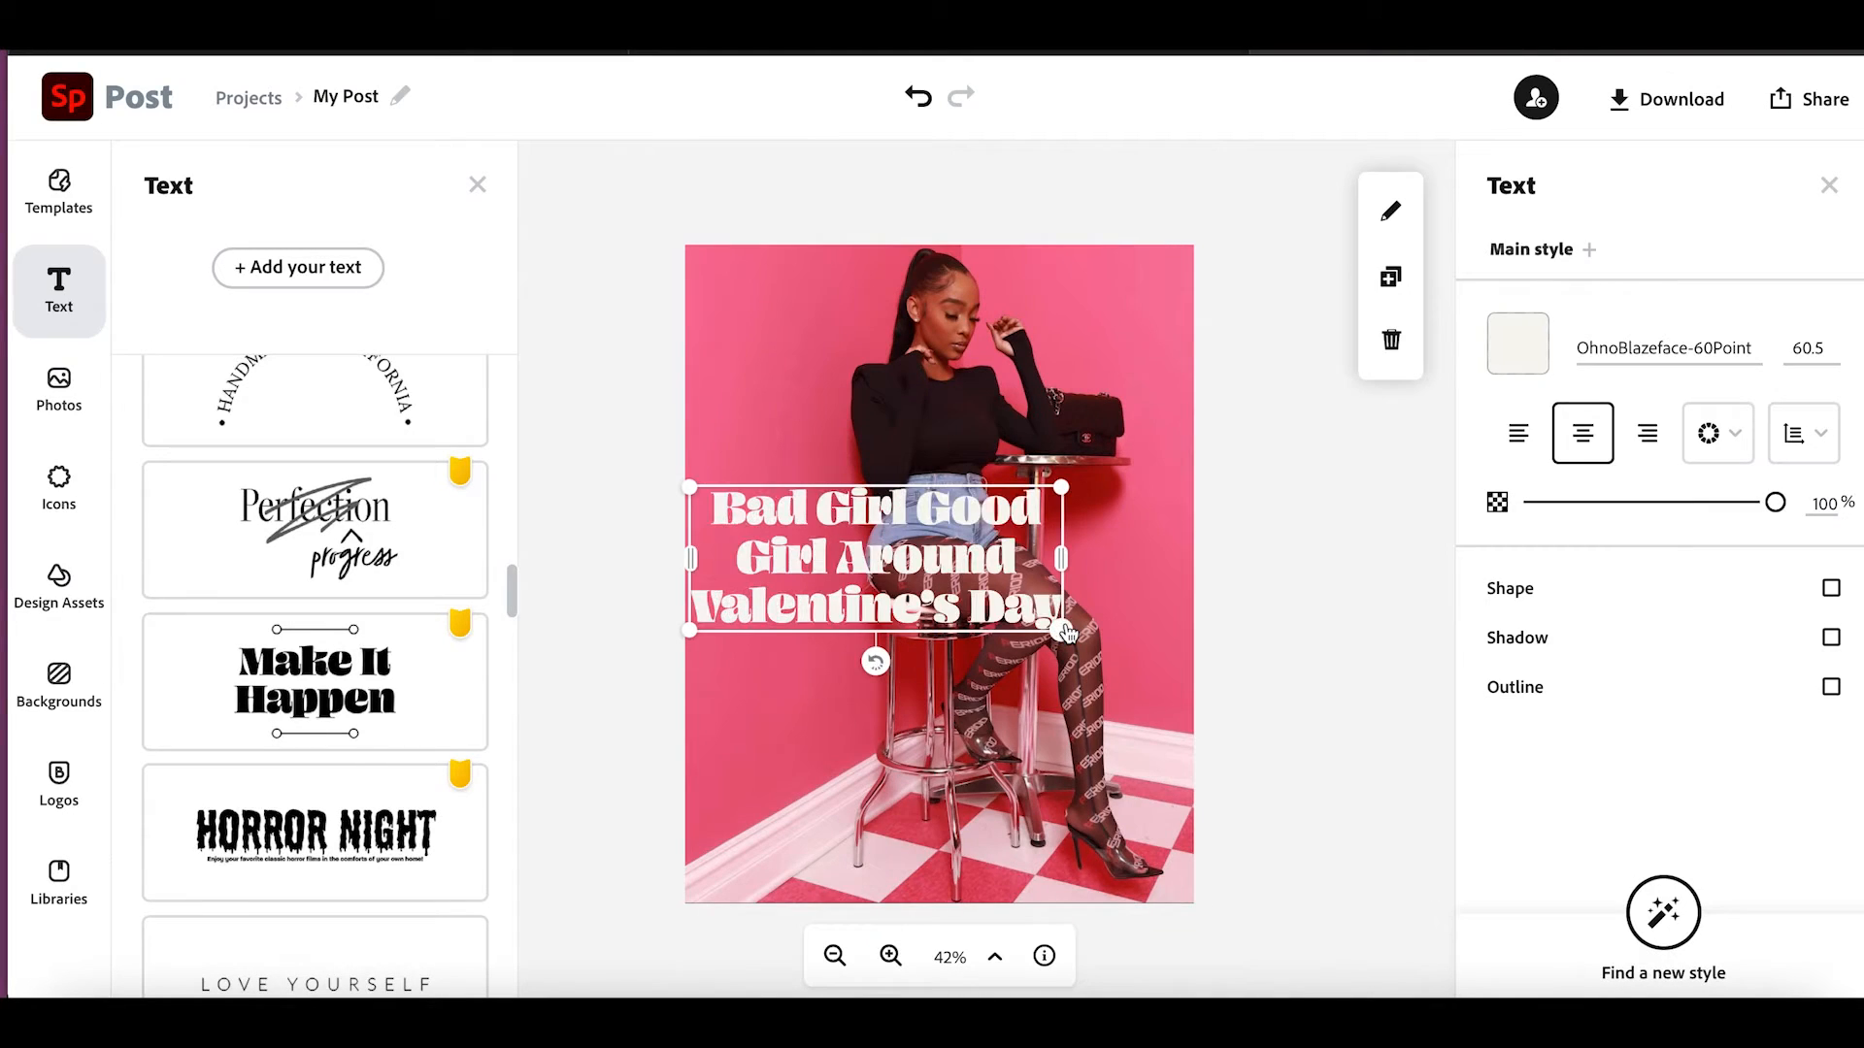
drag(915, 580, 925, 695)
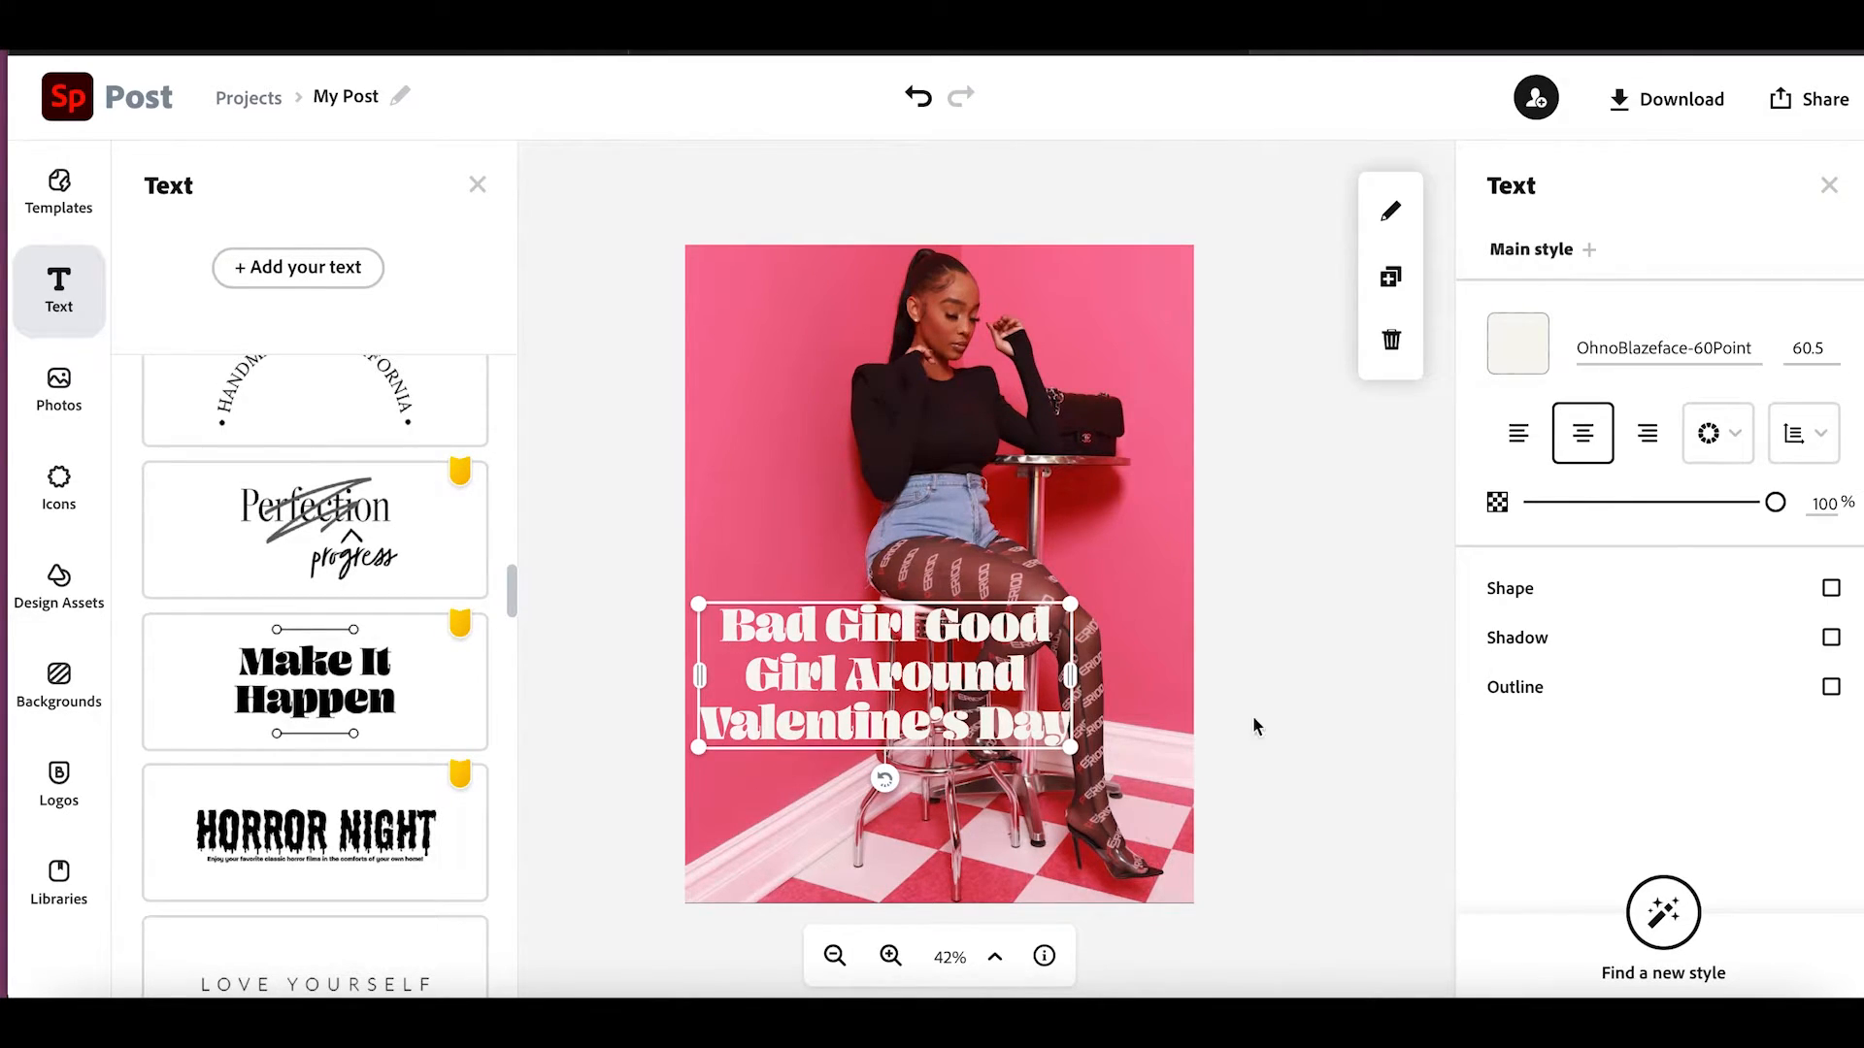
Try an orange #FF9666 outline on the Valentine's Day headline and turn the outline off again.
click(1829, 689)
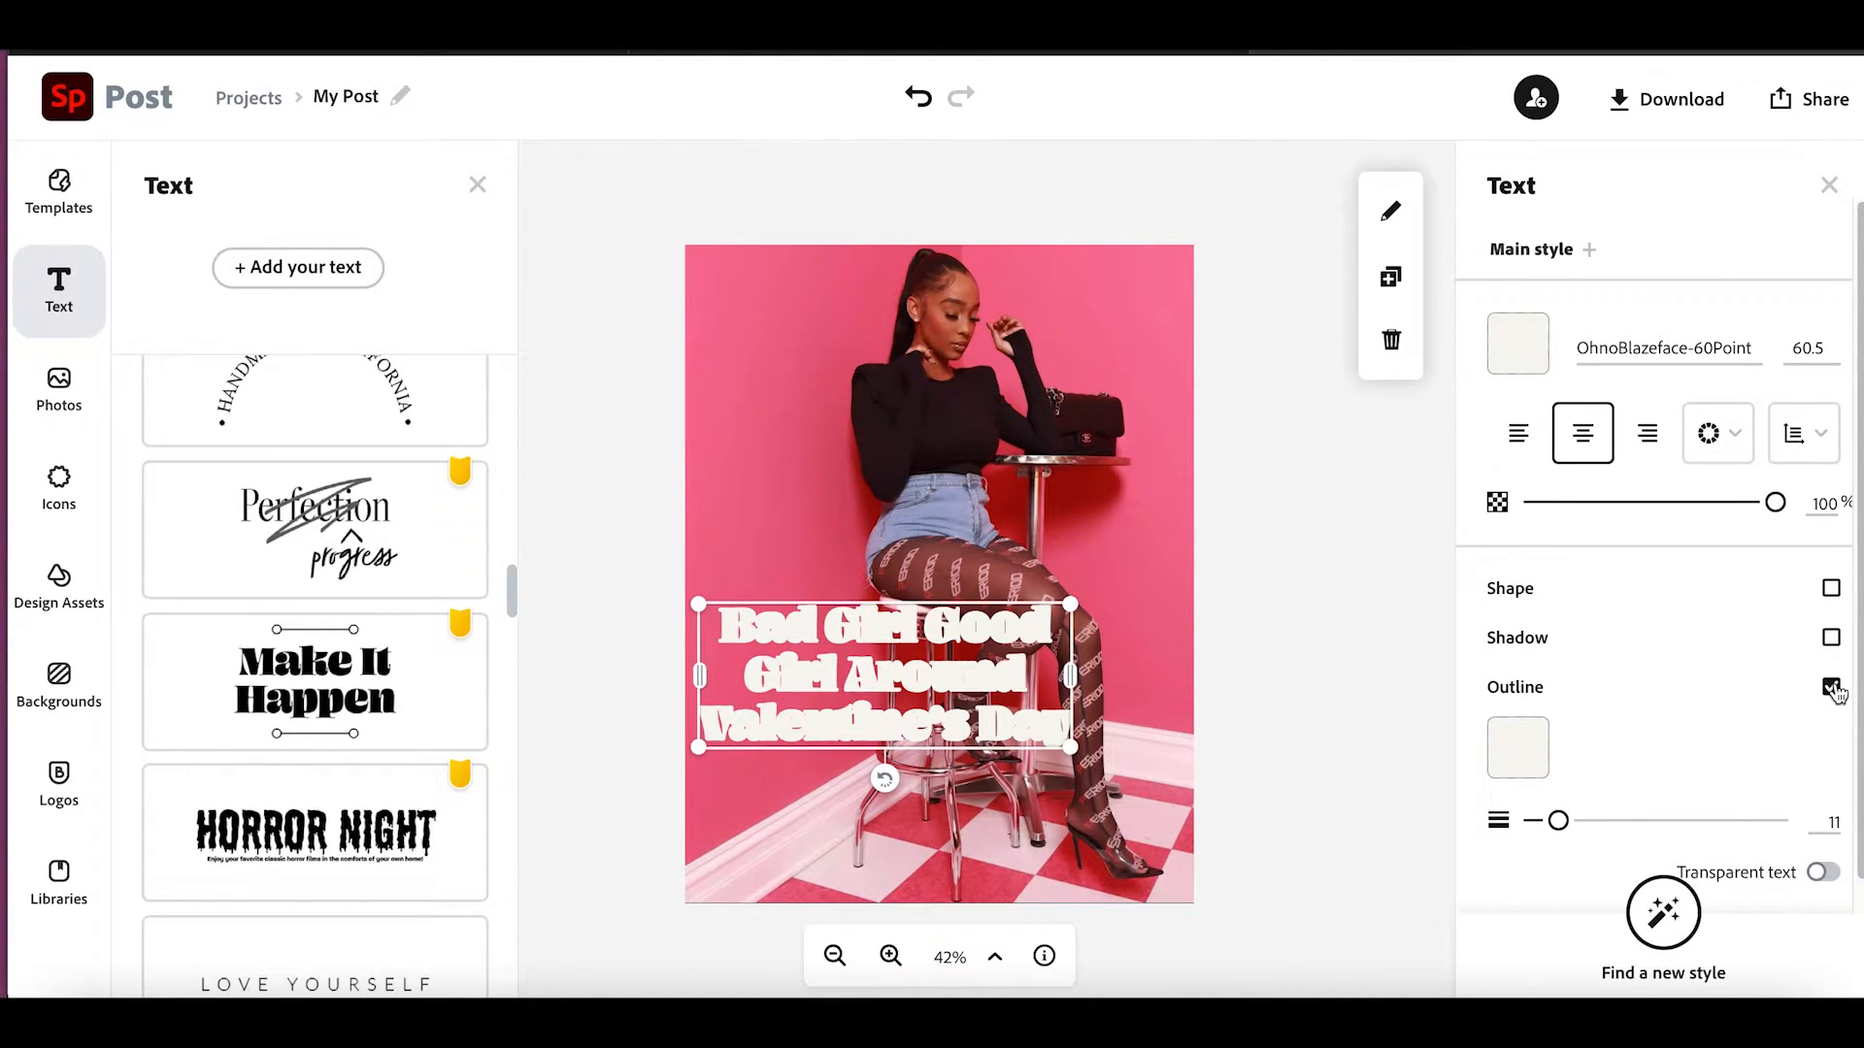
click(1518, 748)
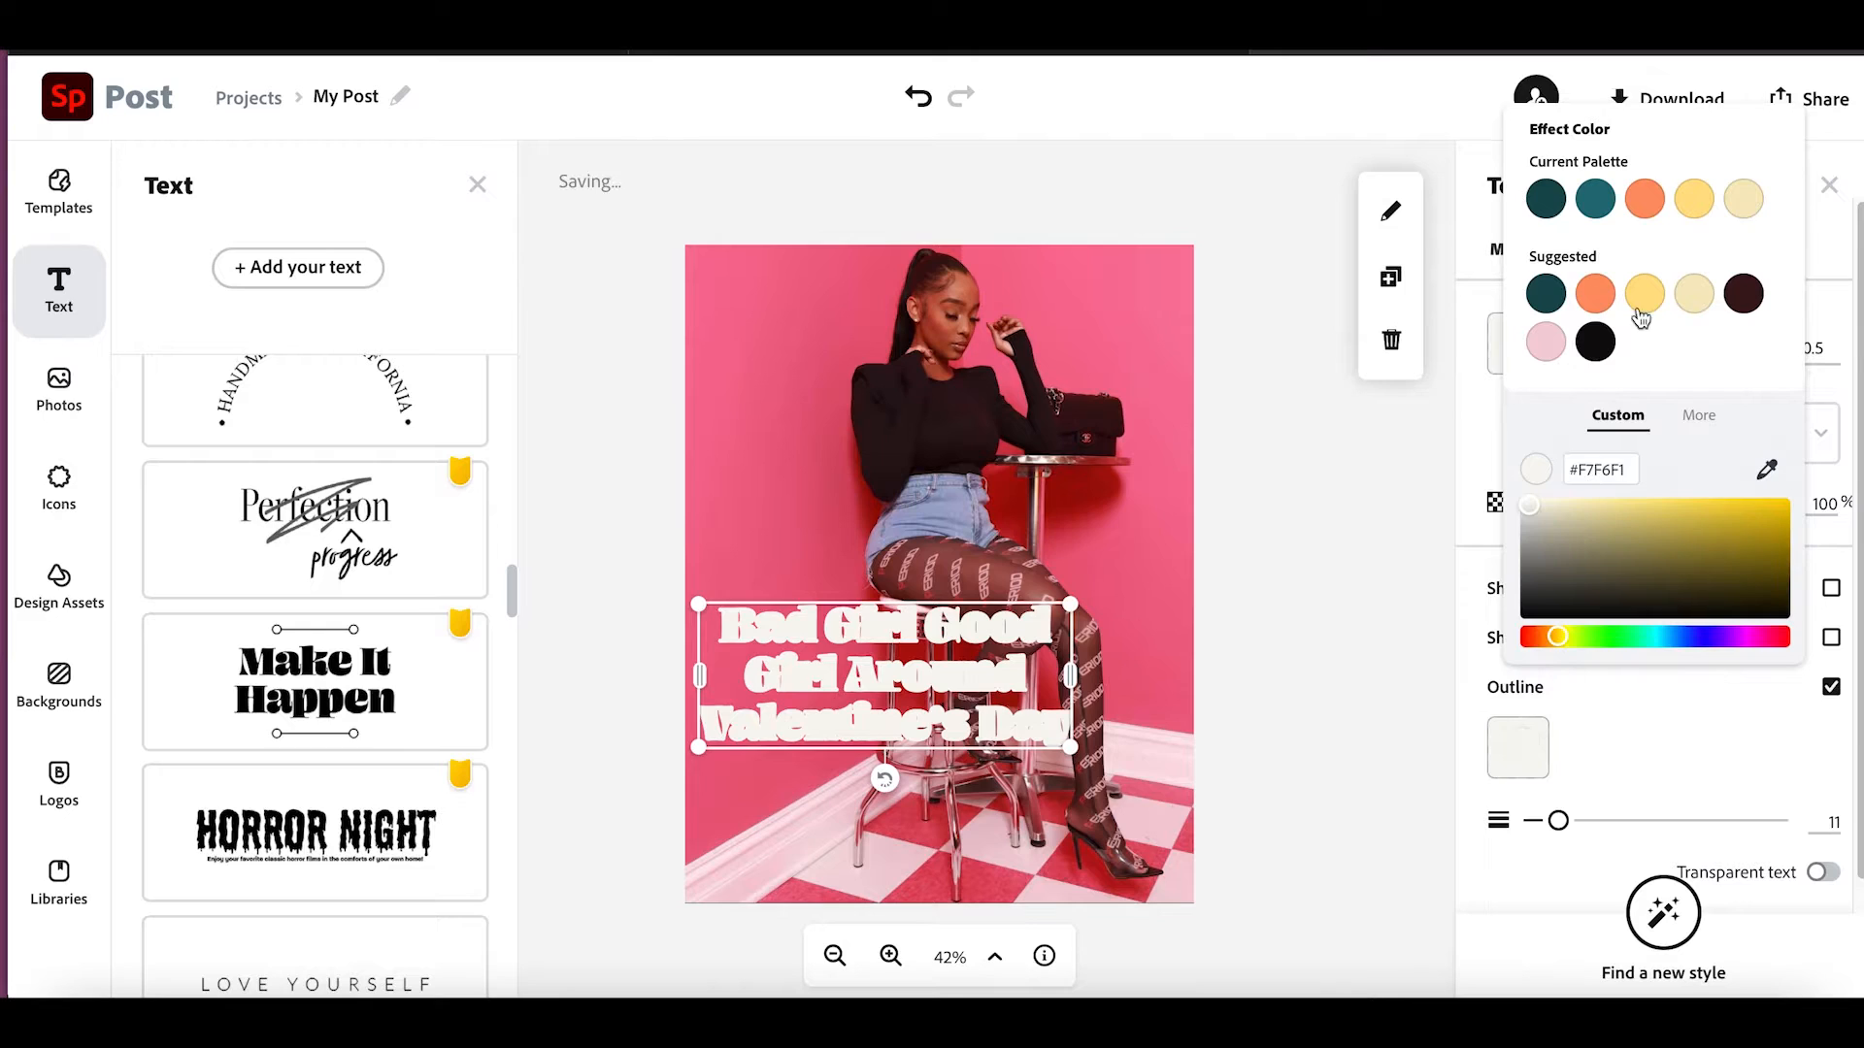
click(1595, 293)
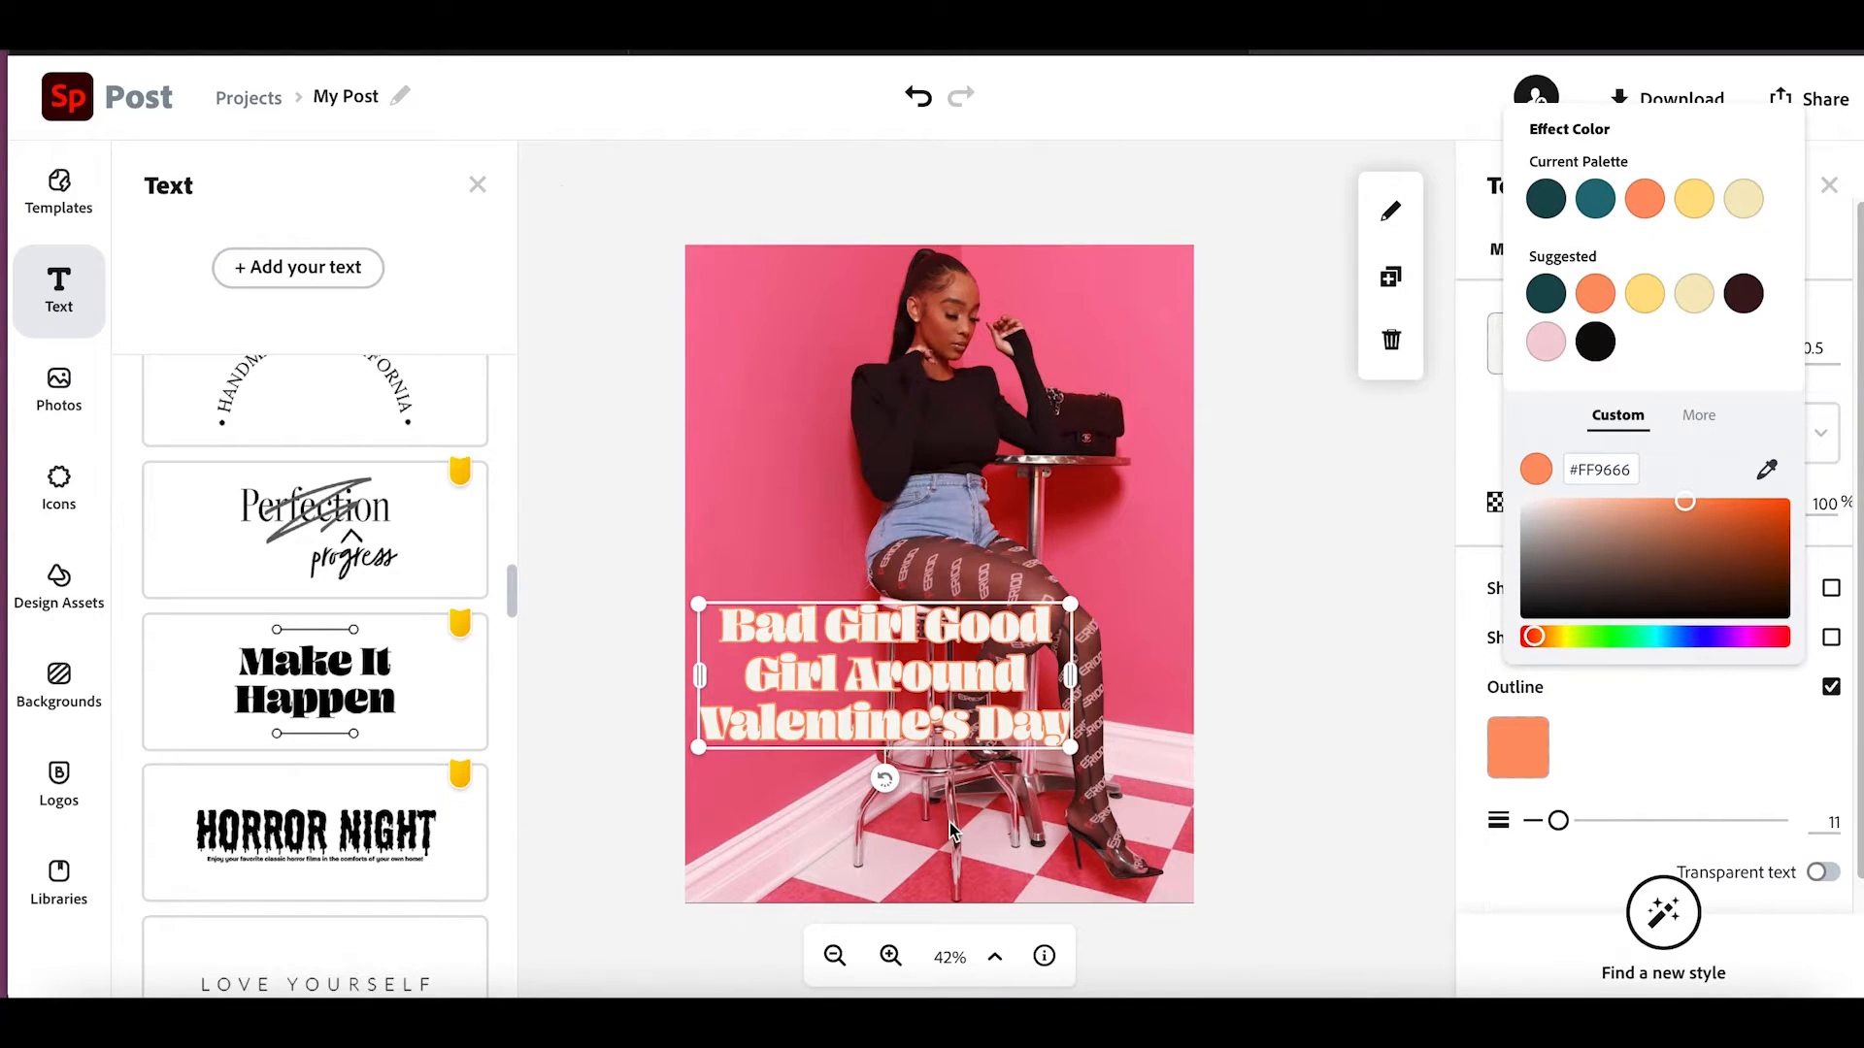
click(1699, 793)
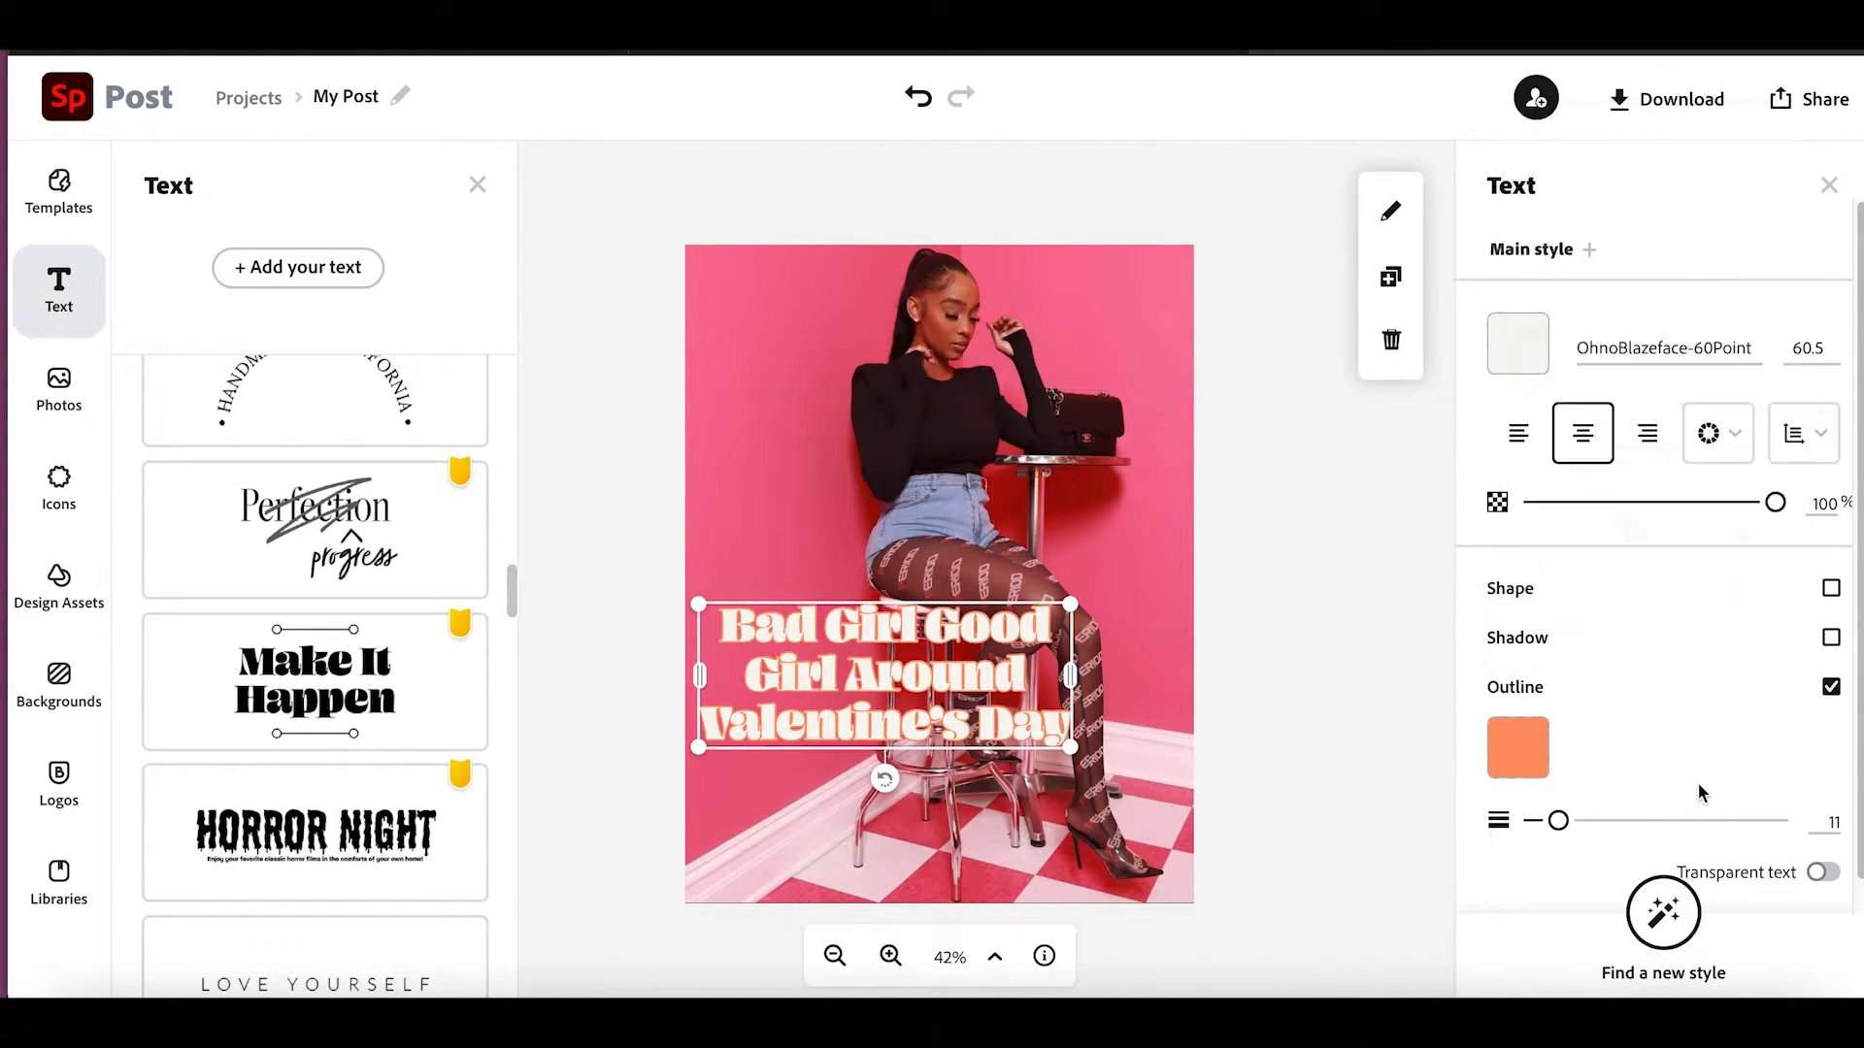
click(1831, 689)
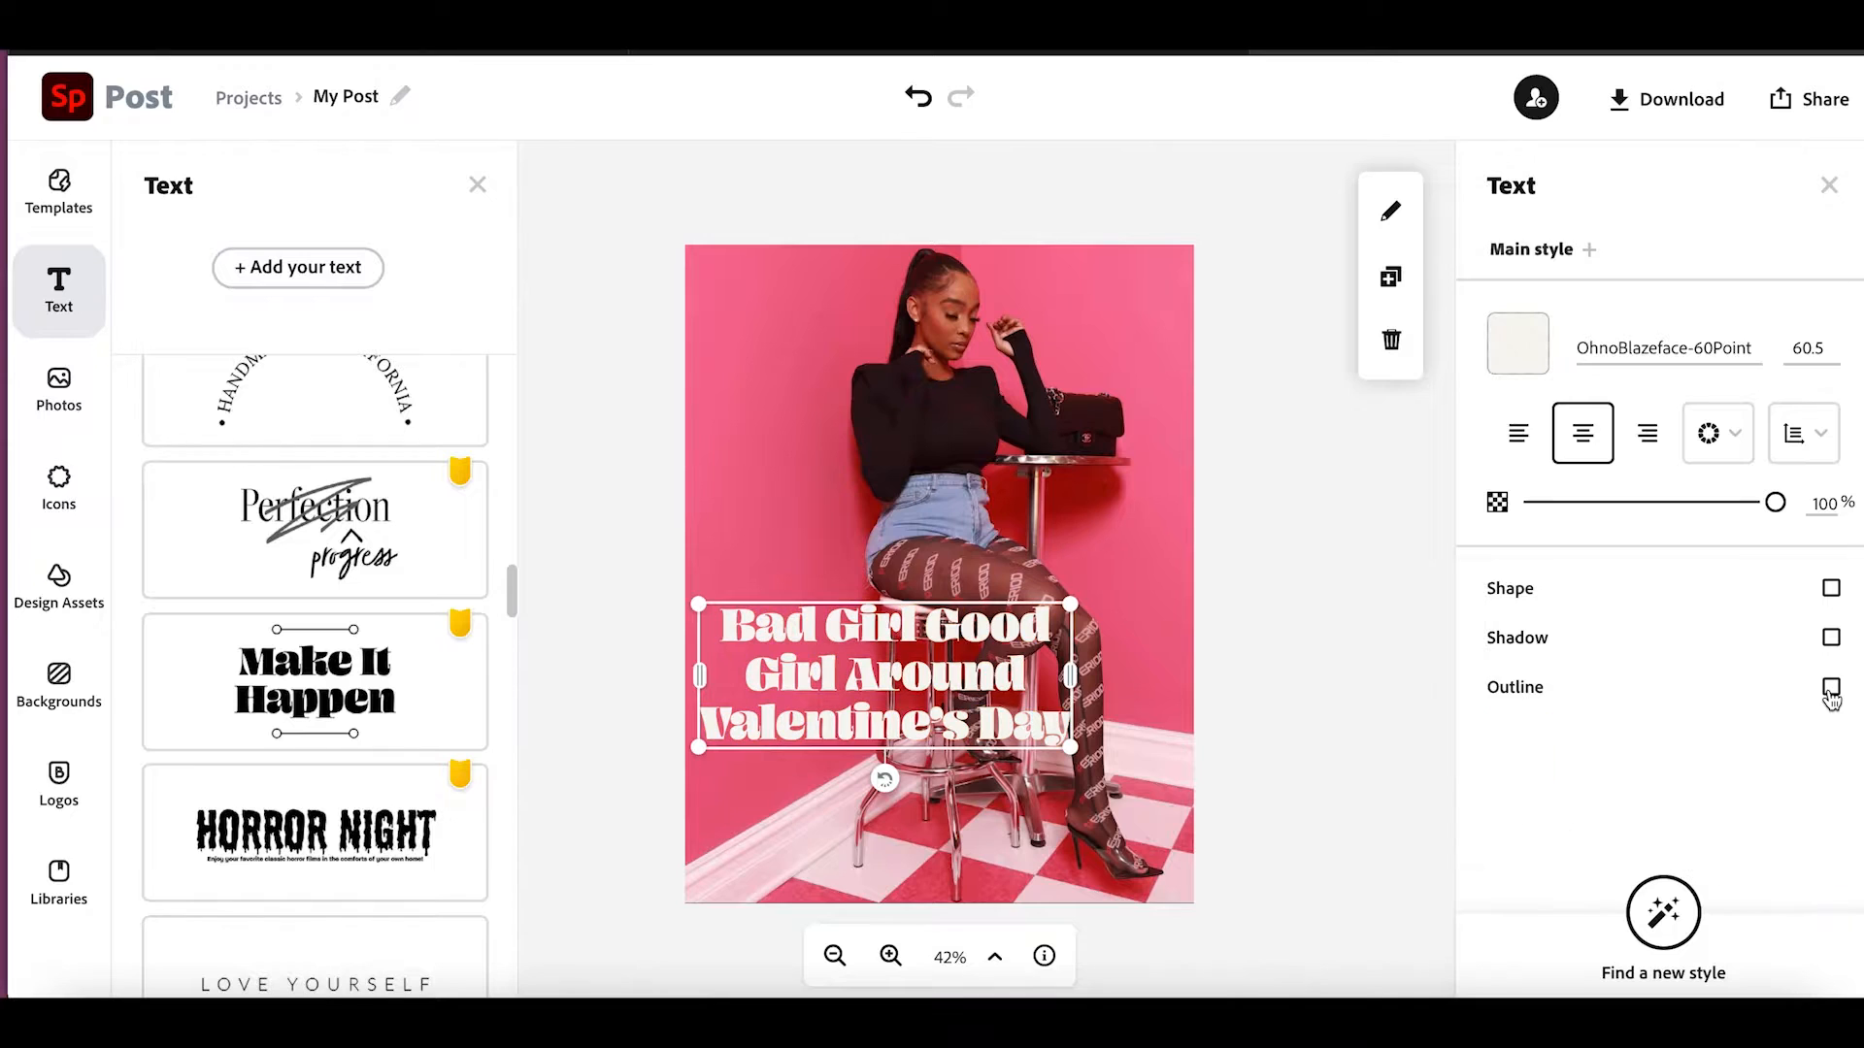
Add a background shape behind the Valentine's Day headline, color it black (#0D0C0A), and deselect the text.
click(1831, 589)
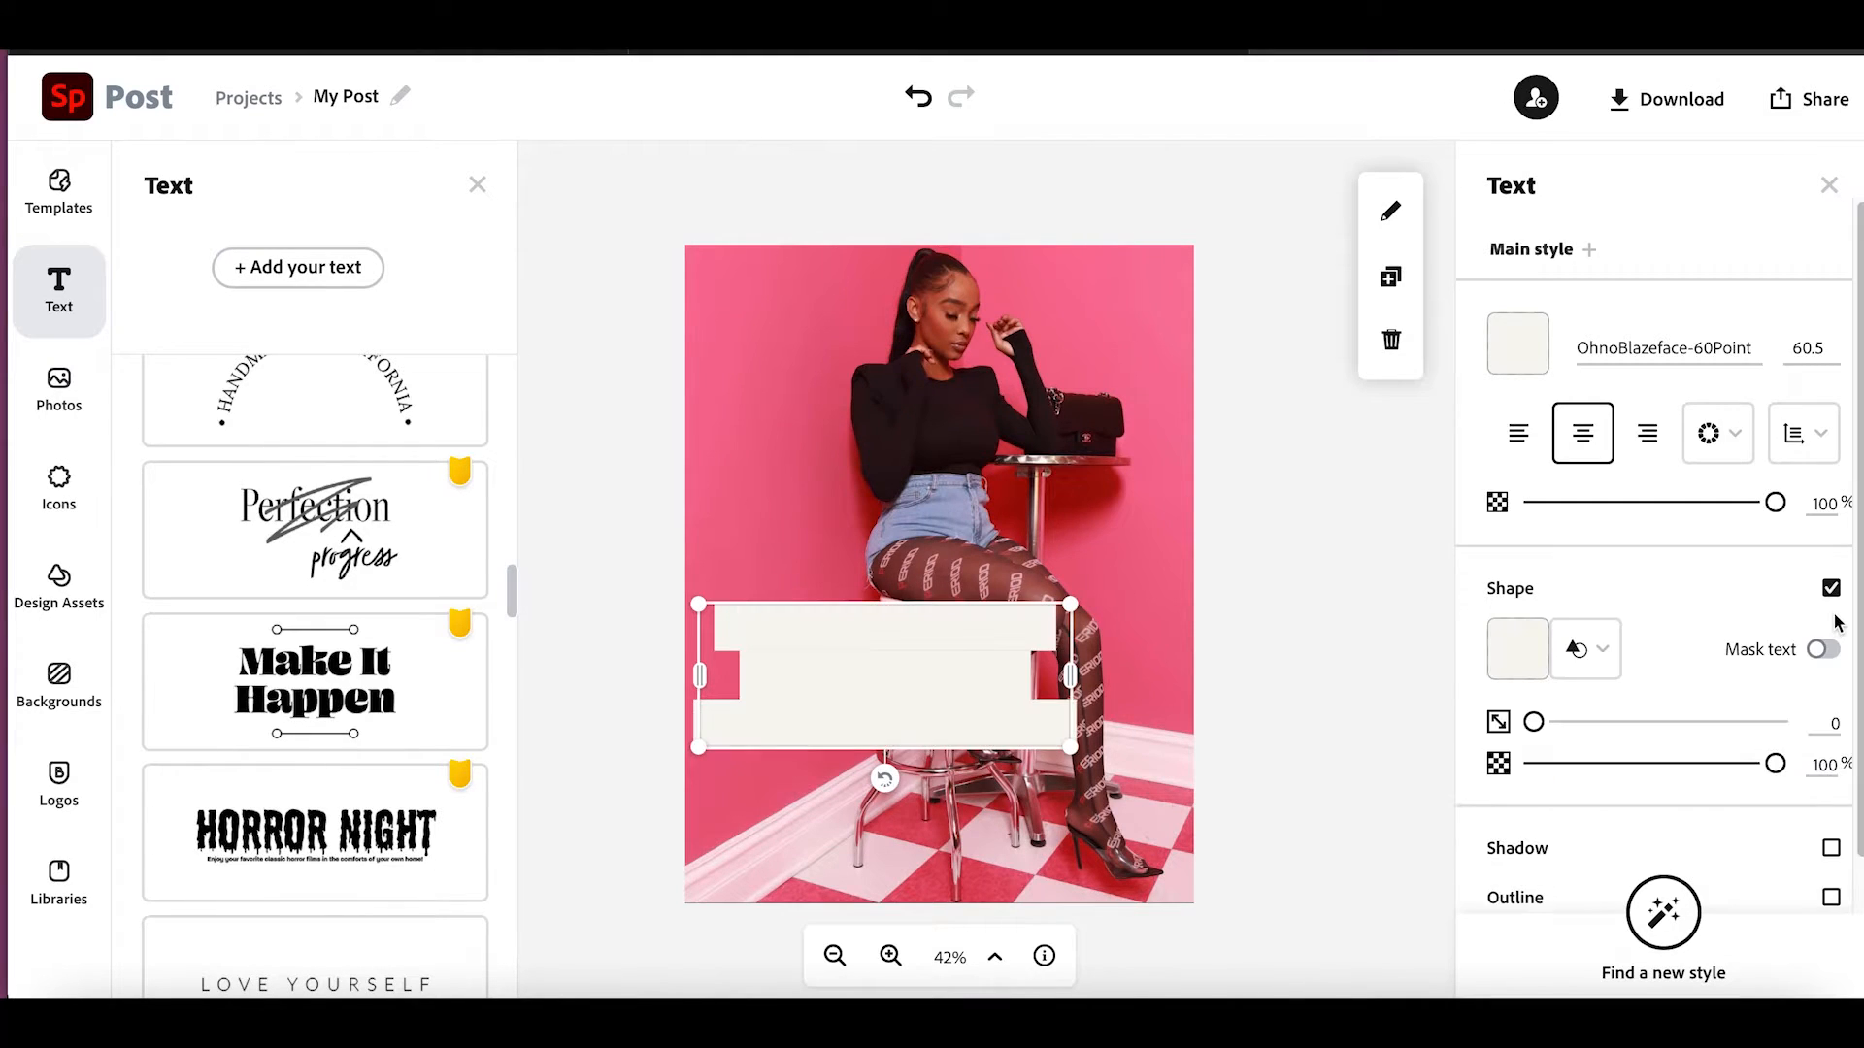
click(1514, 656)
click(1297, 437)
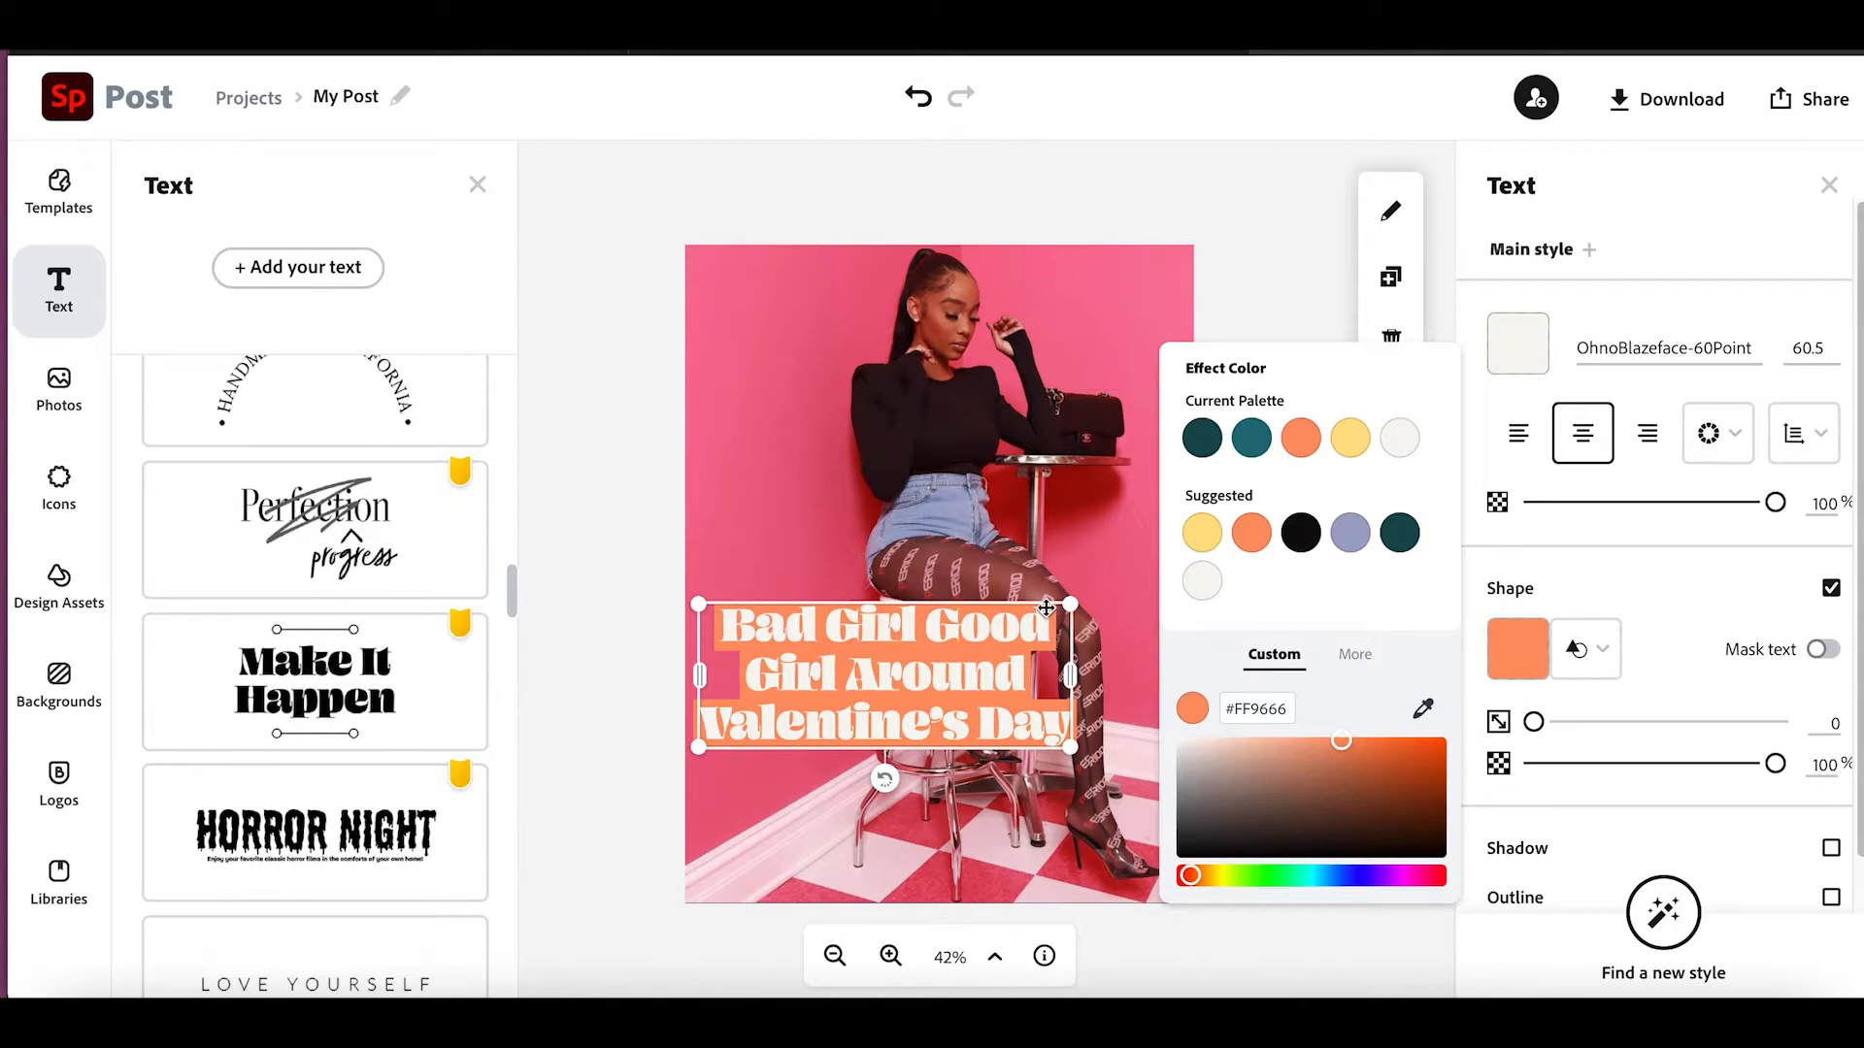
click(1301, 536)
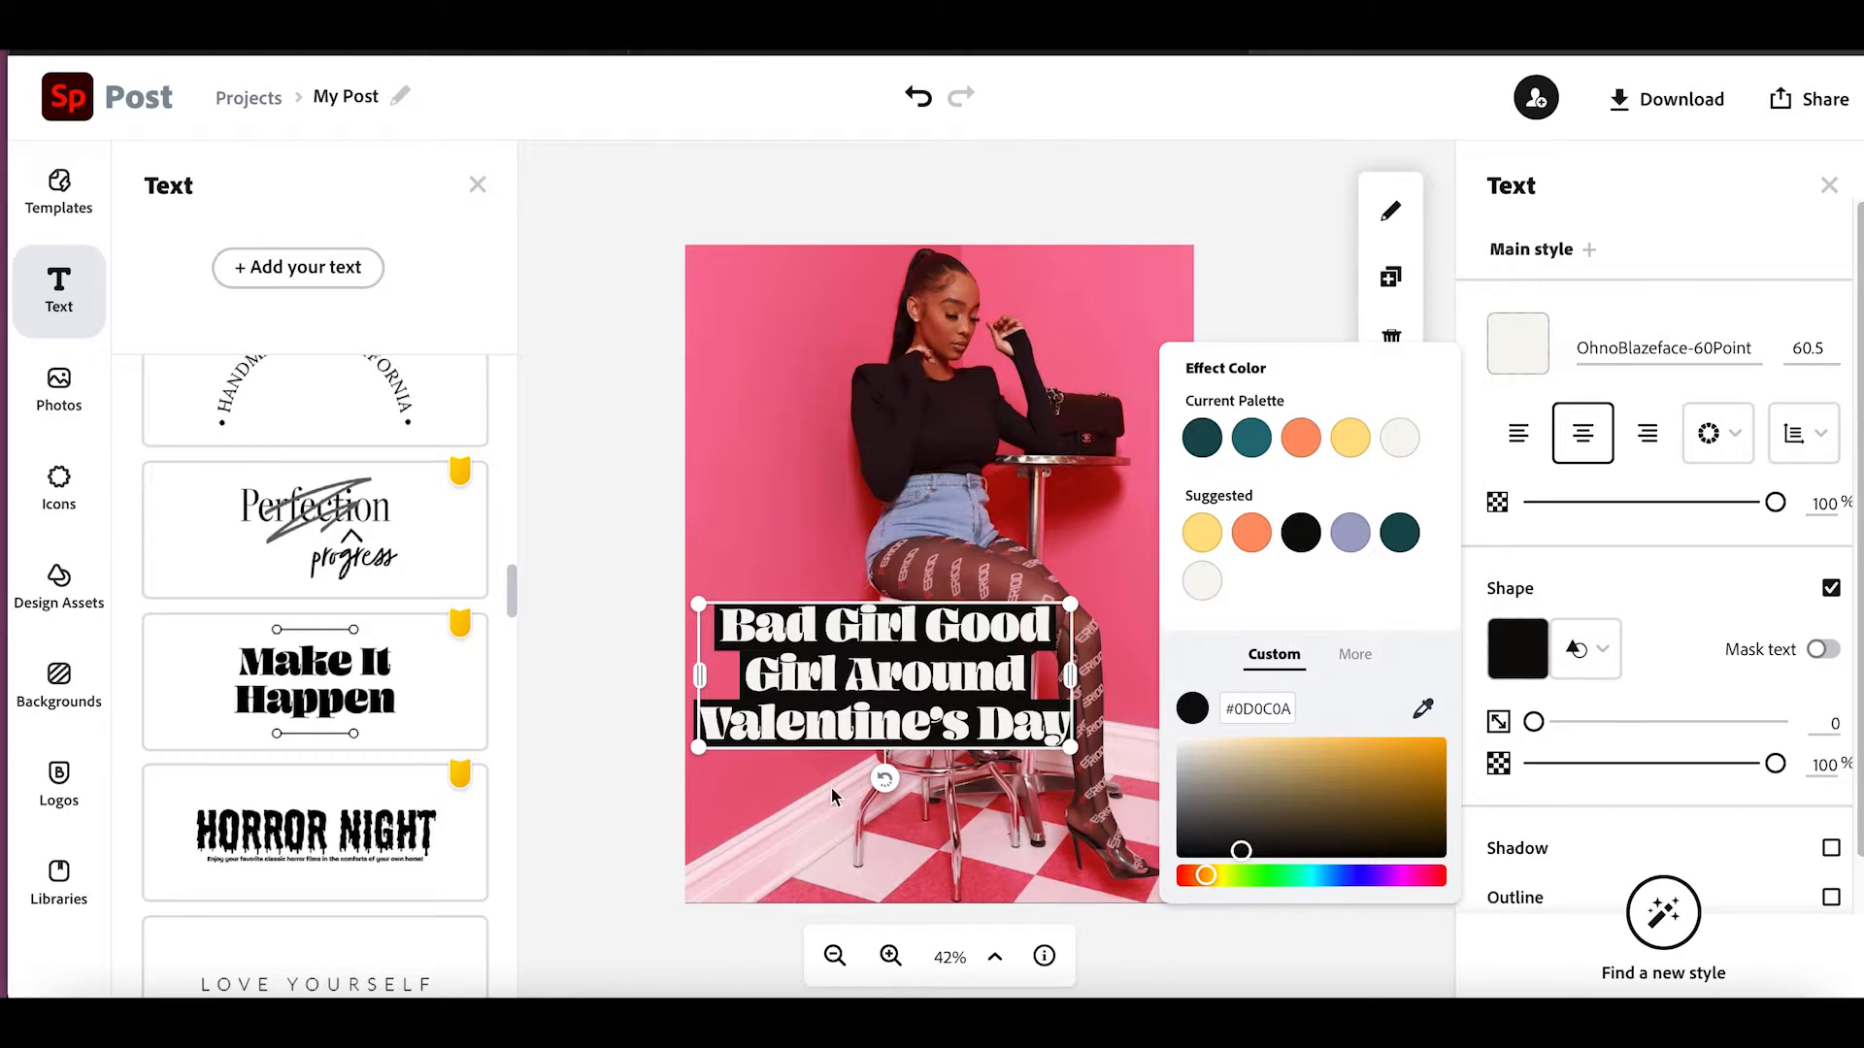
click(724, 794)
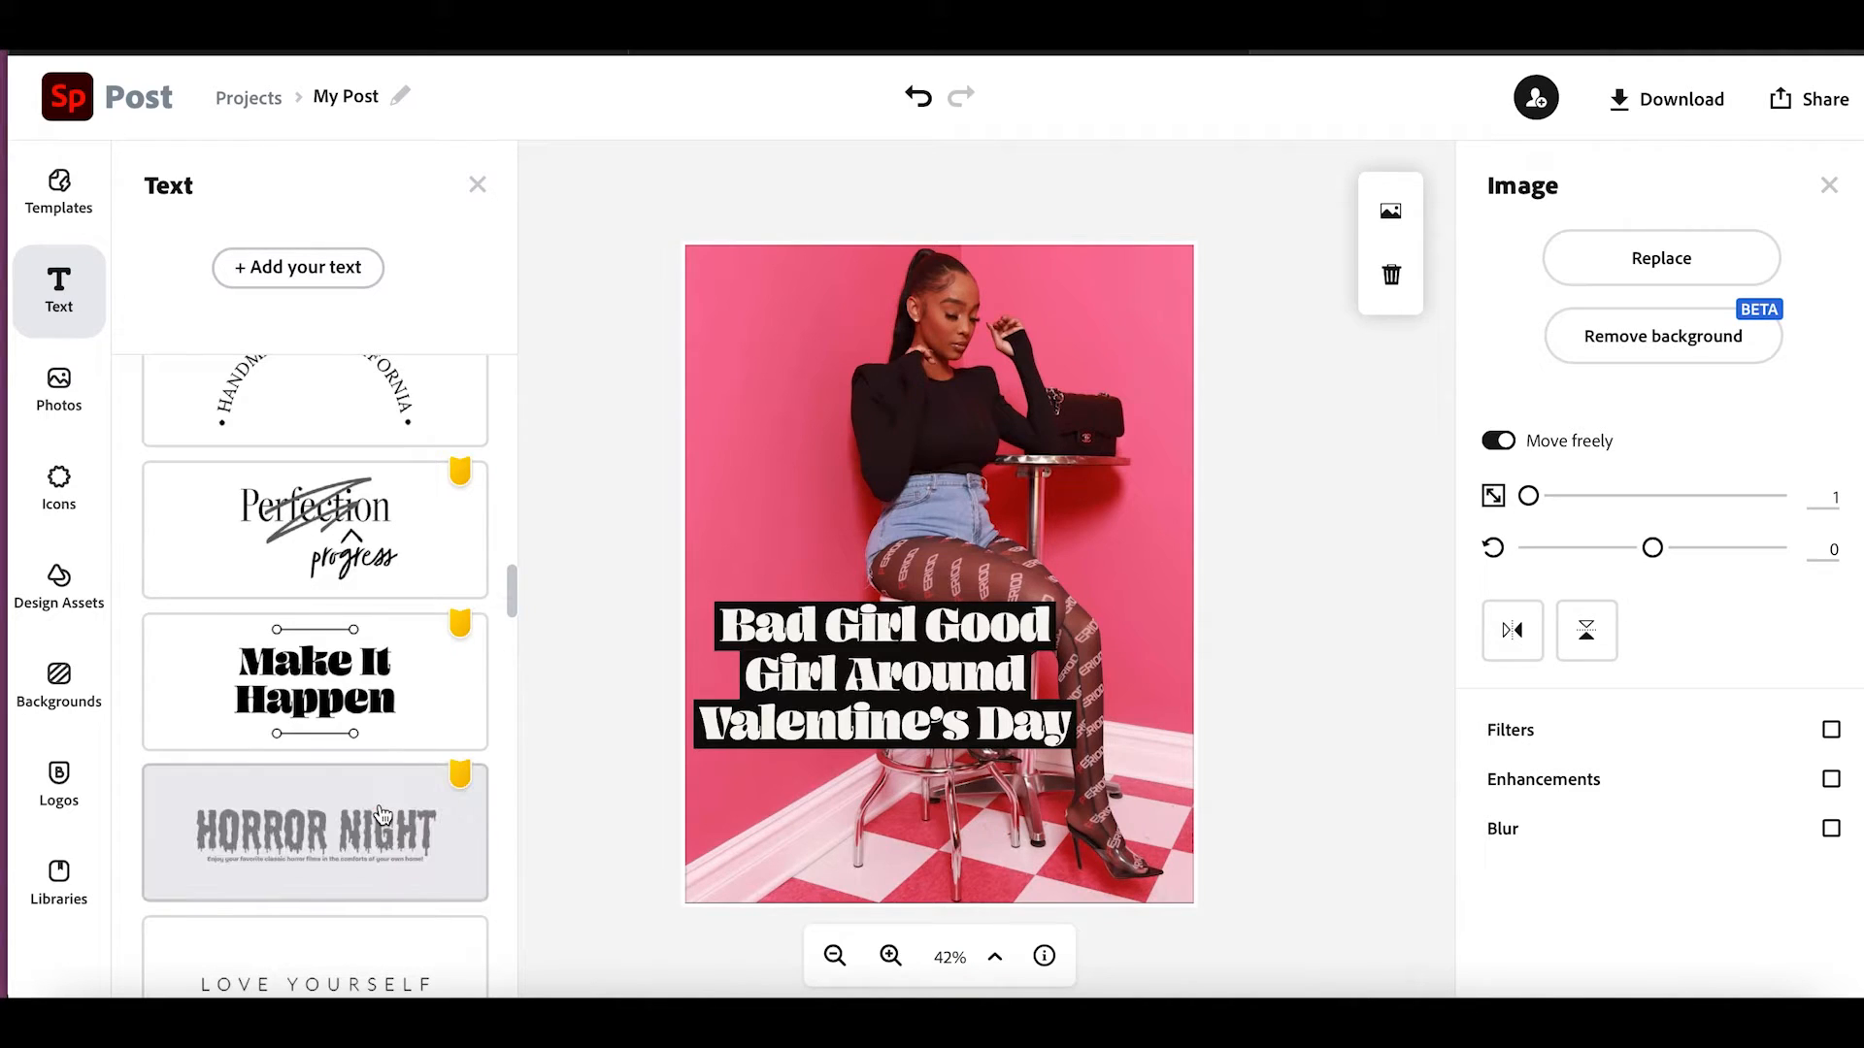
Add the "SALE" text template with the "50% off any one item with code FRIDAY50" line and place it just below the headline.
scroll(378, 801, down, 4)
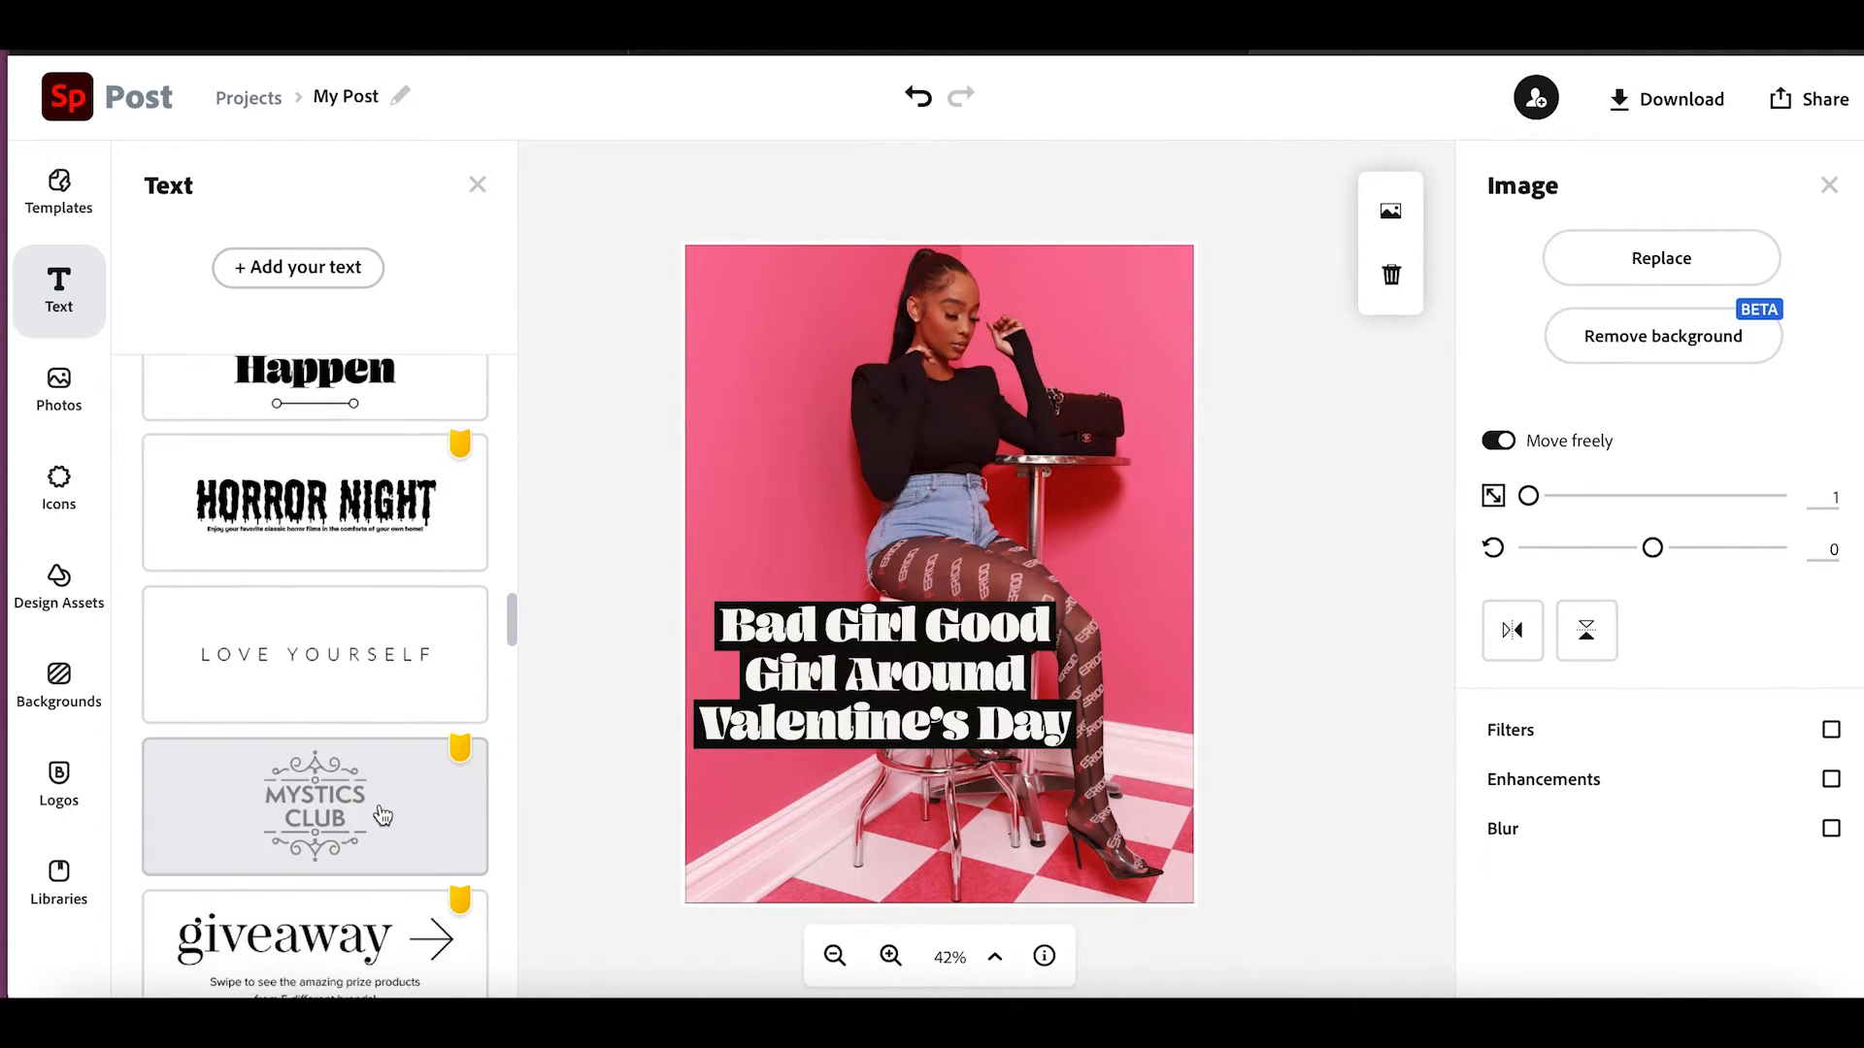
scroll(378, 801, down, 10)
scroll(382, 807, down, 10)
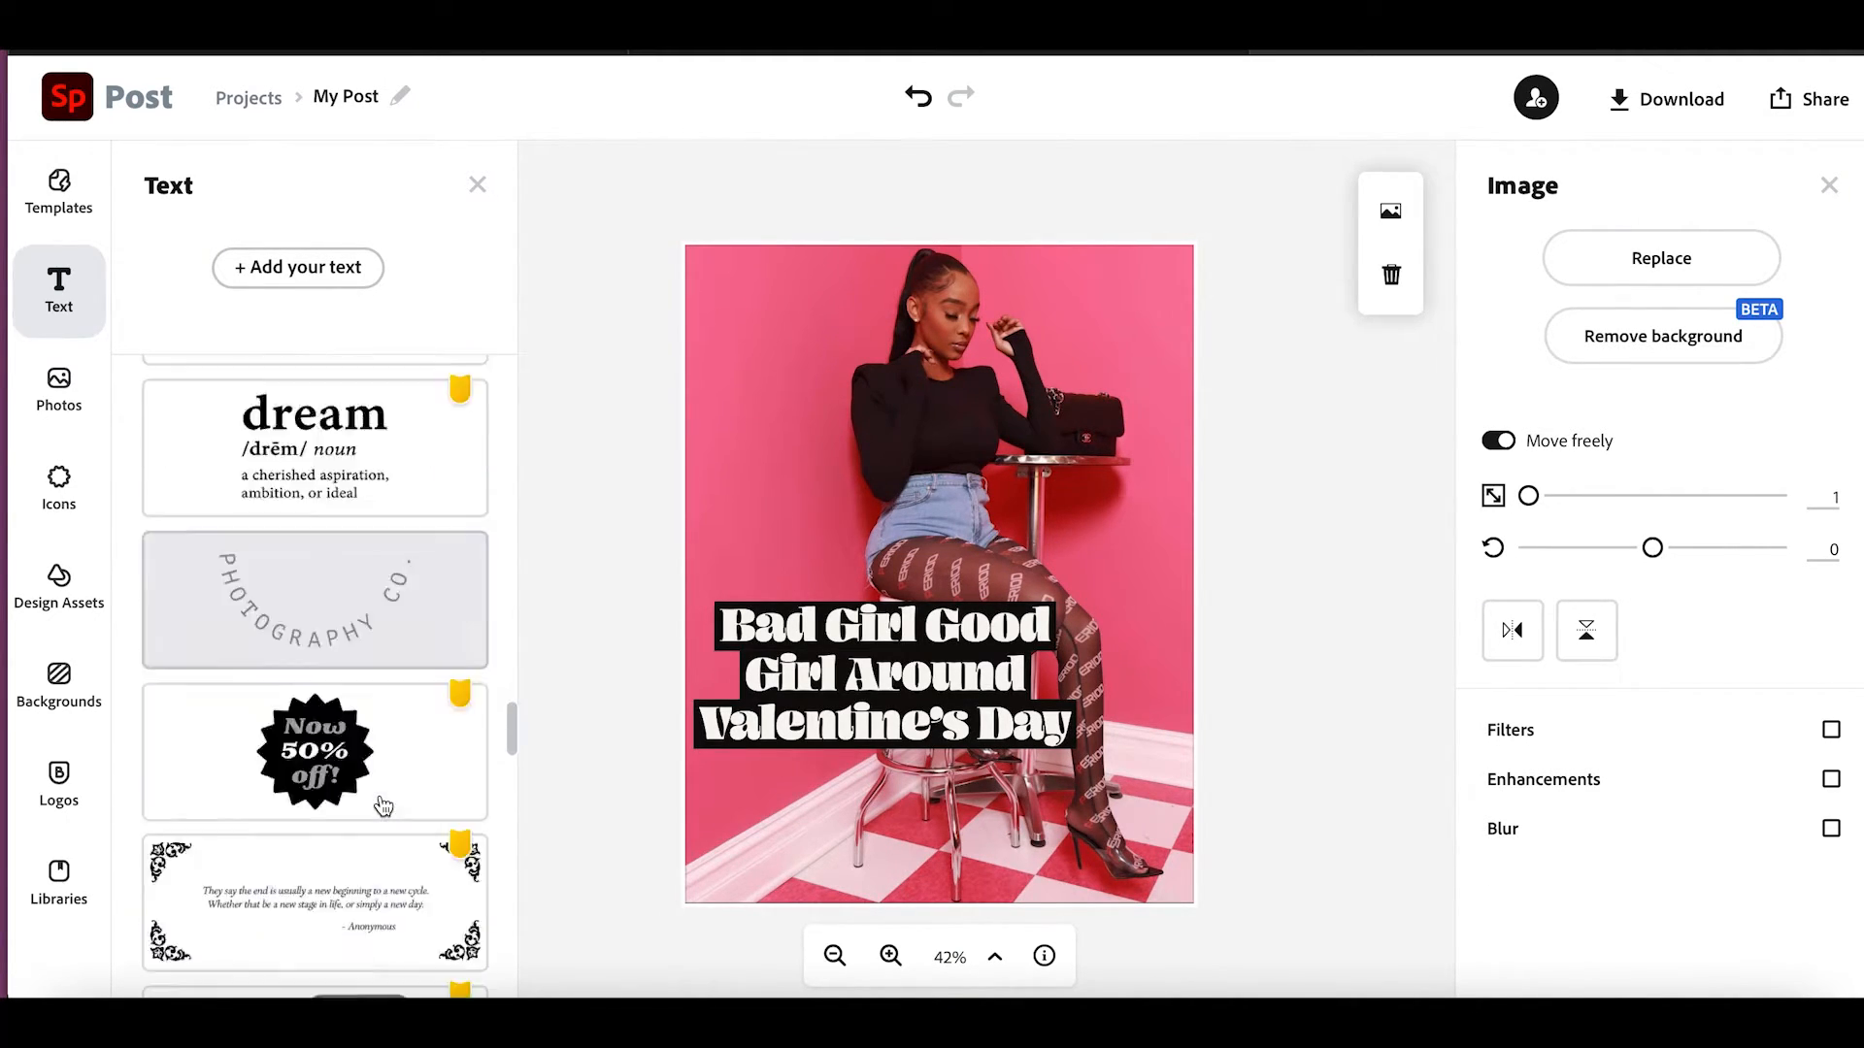
scroll(381, 807, down, 12)
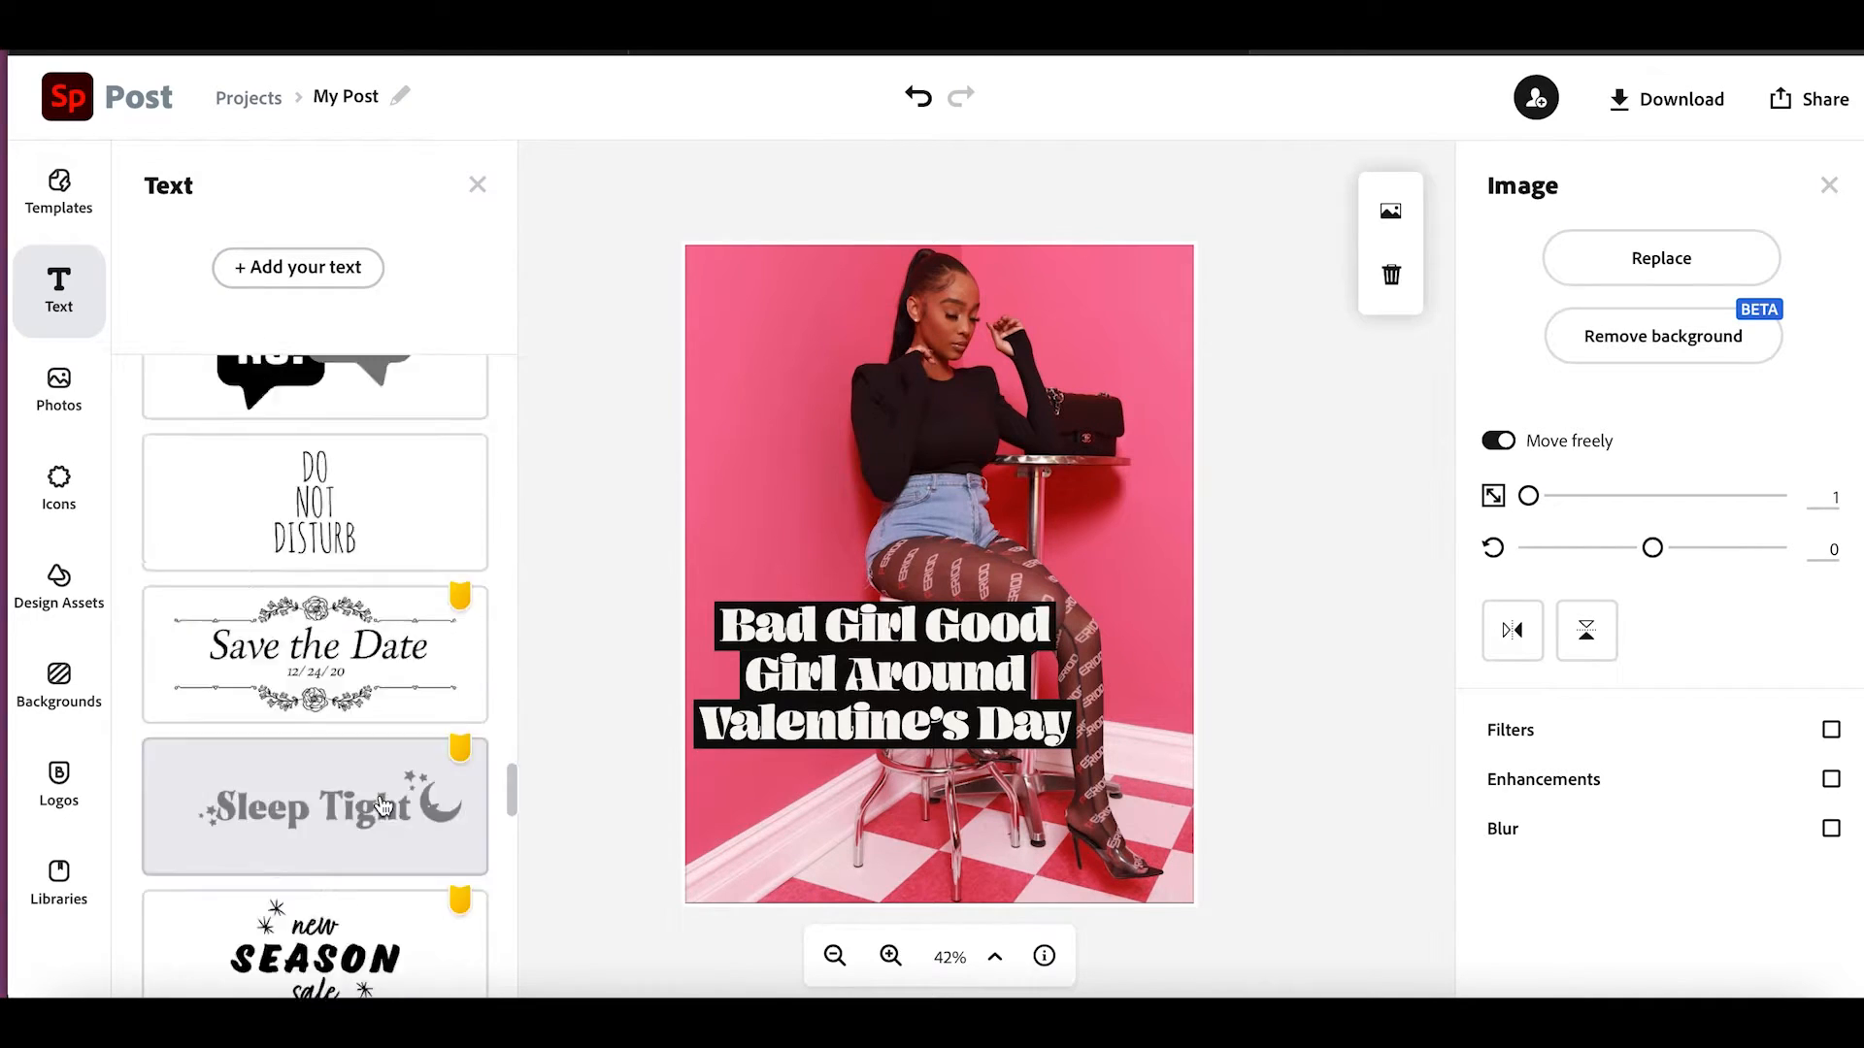
scroll(383, 806, down, 5)
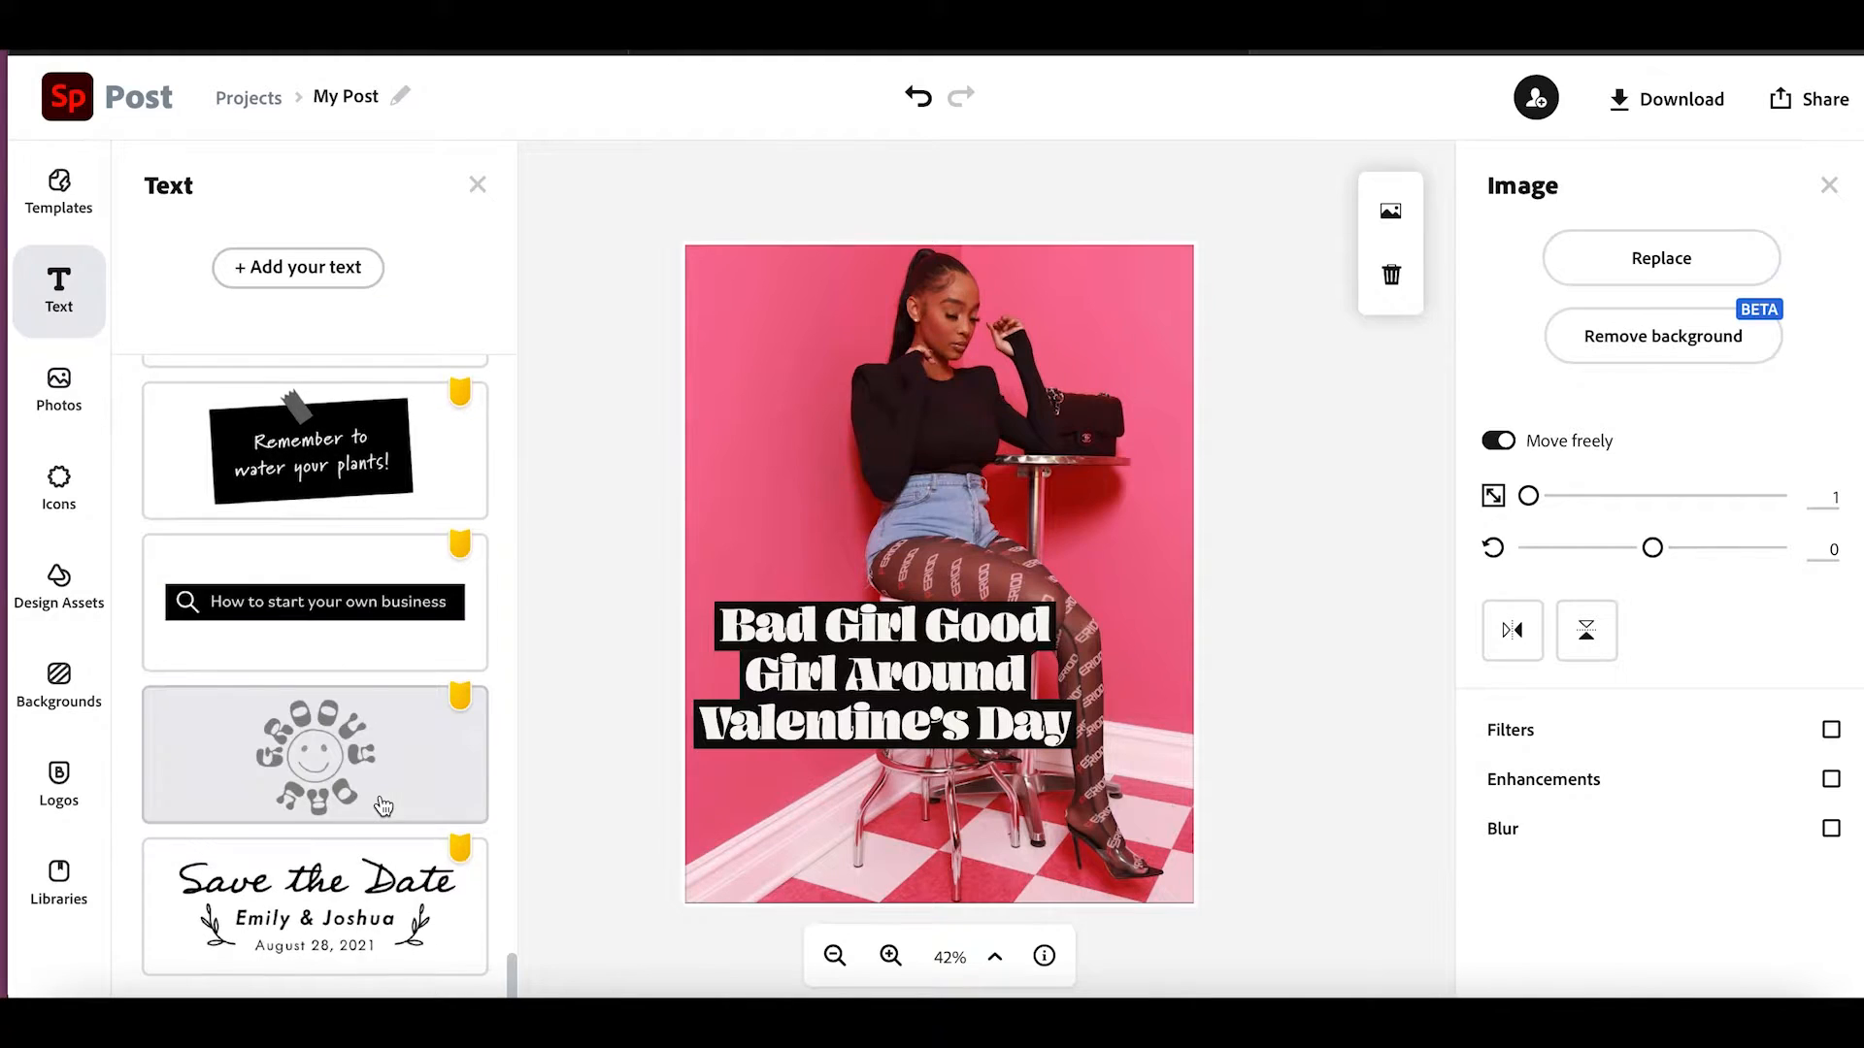
scroll(383, 805, up, 2)
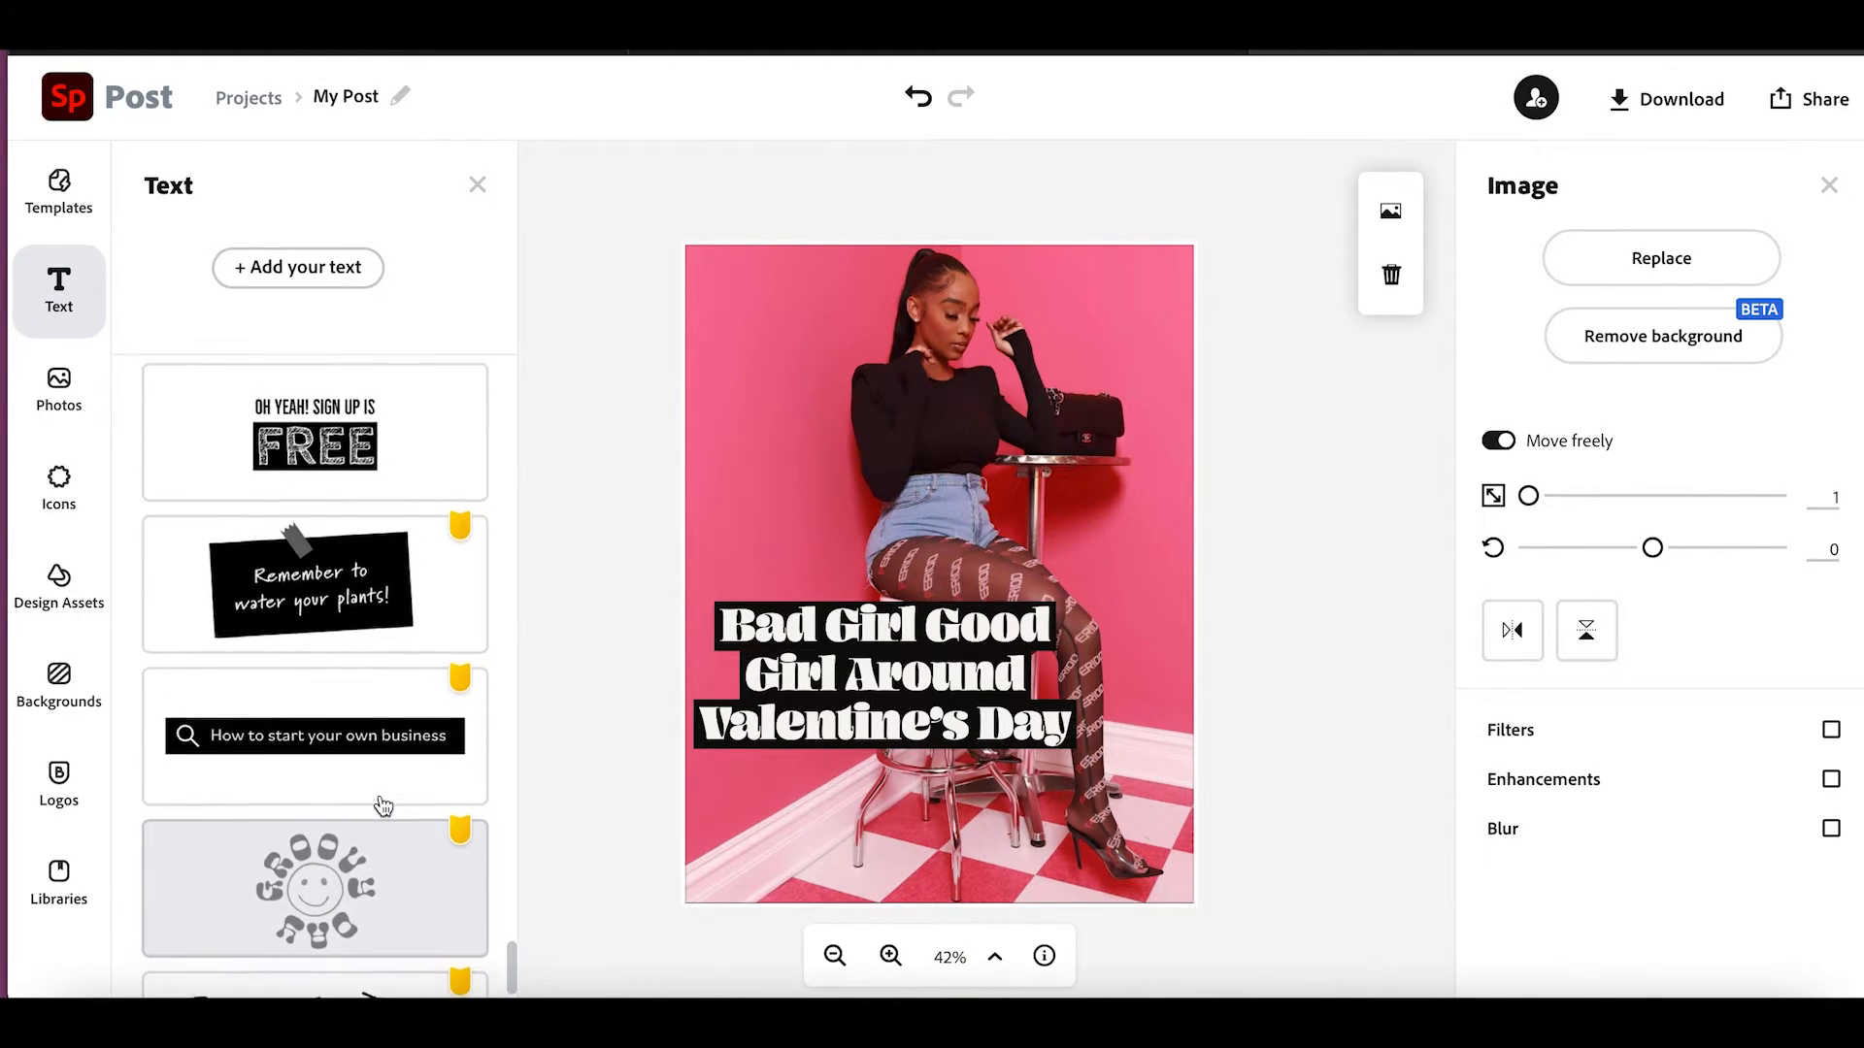
scroll(383, 806, up, 7)
scroll(383, 805, up, 20)
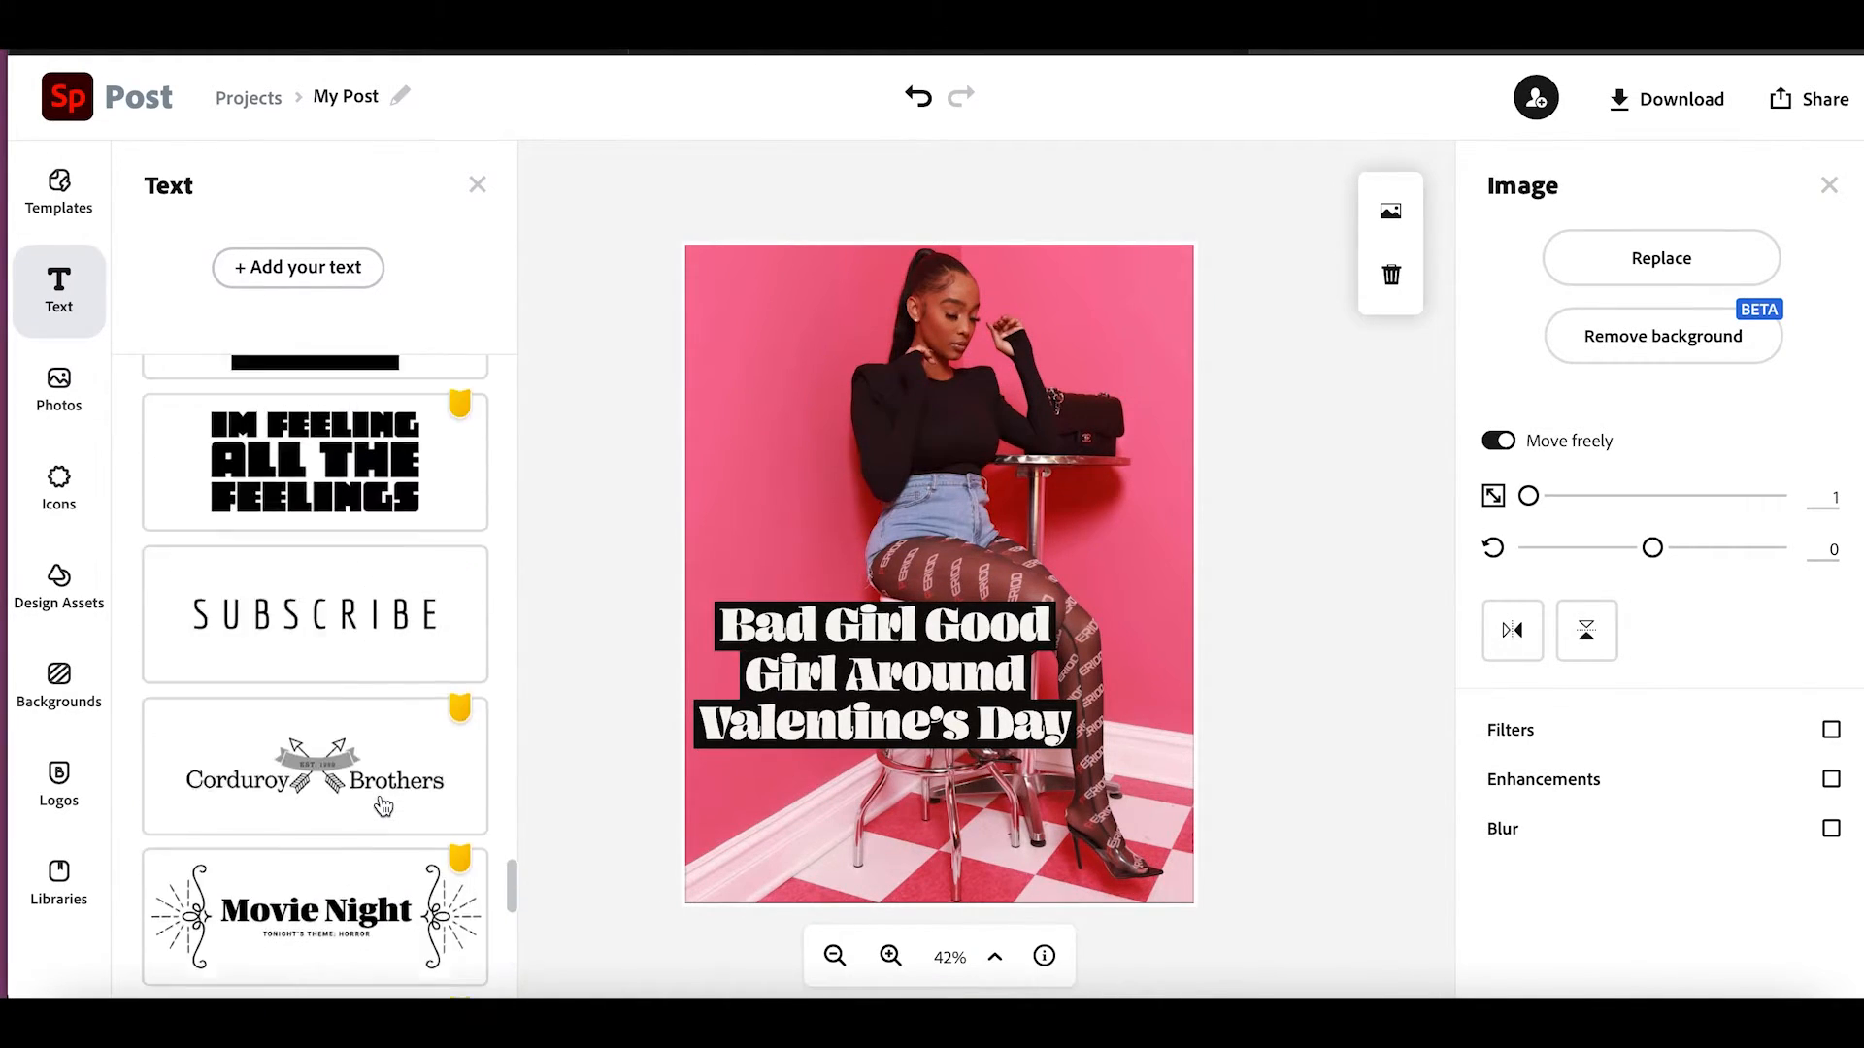
scroll(383, 806, up, 20)
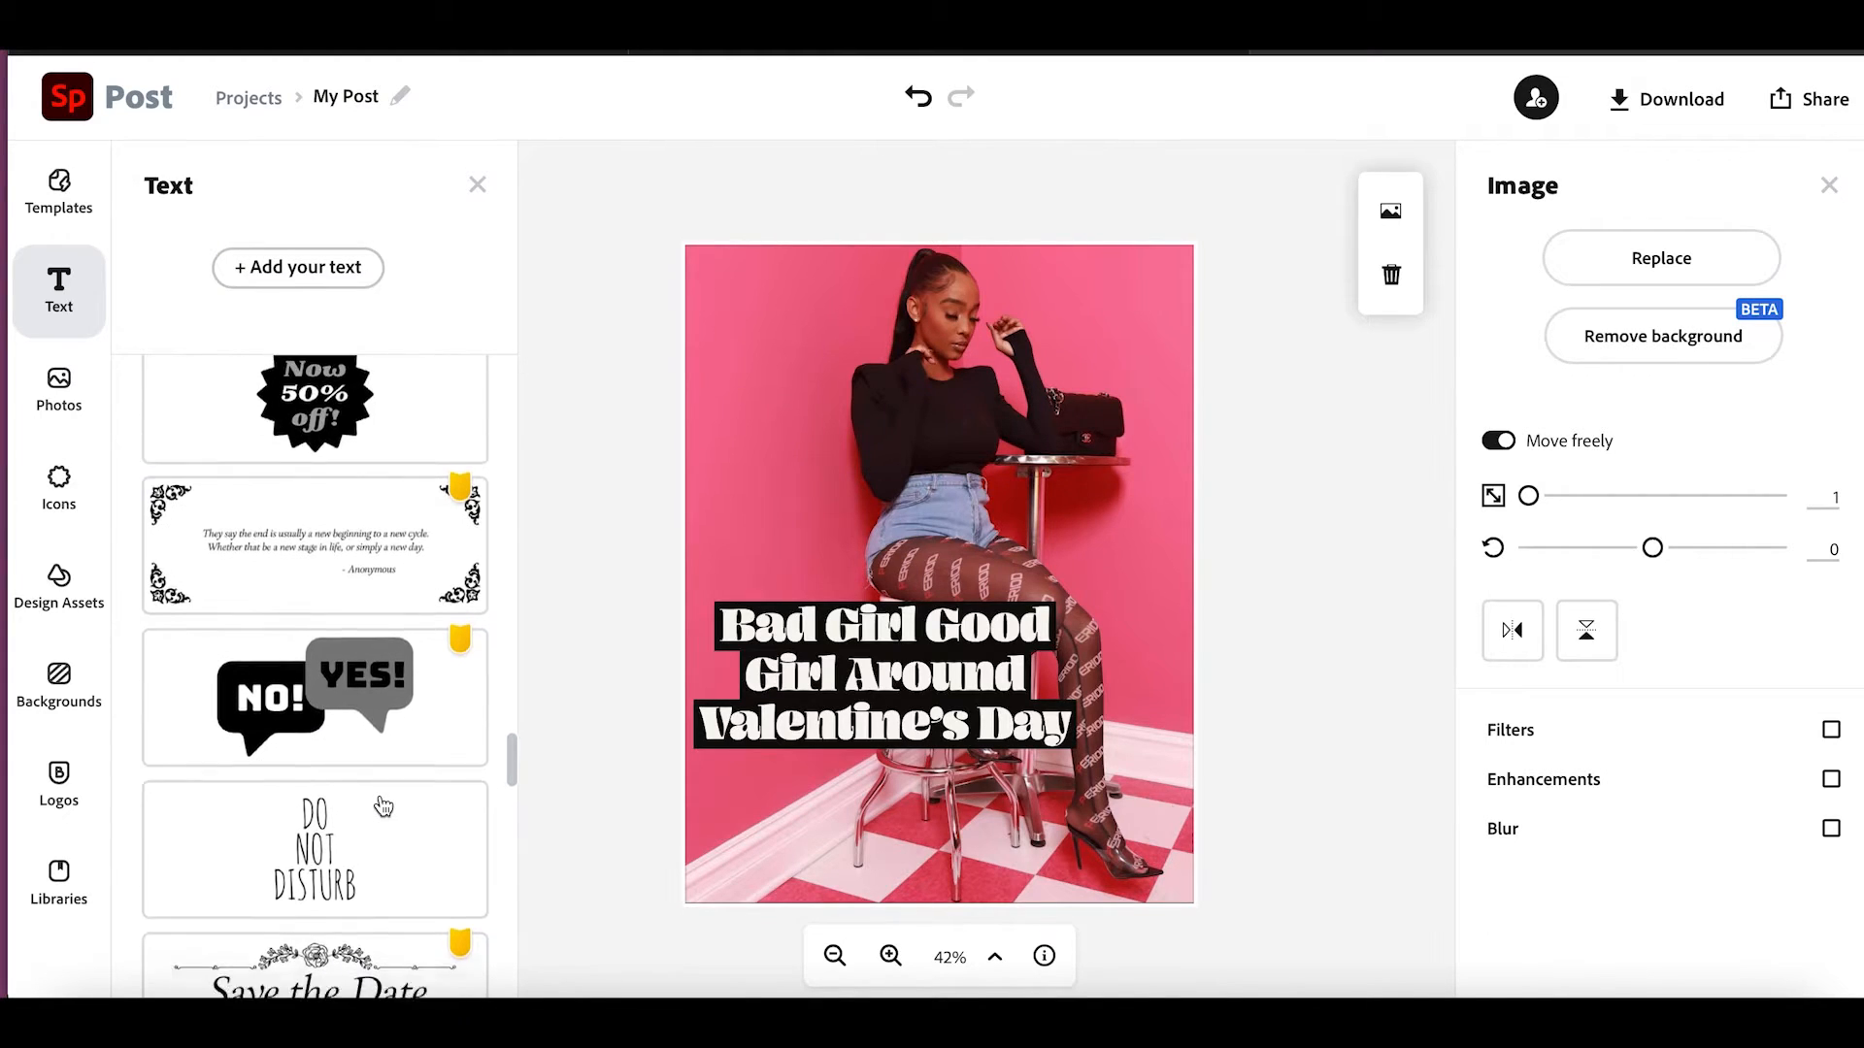
scroll(383, 806, up, 20)
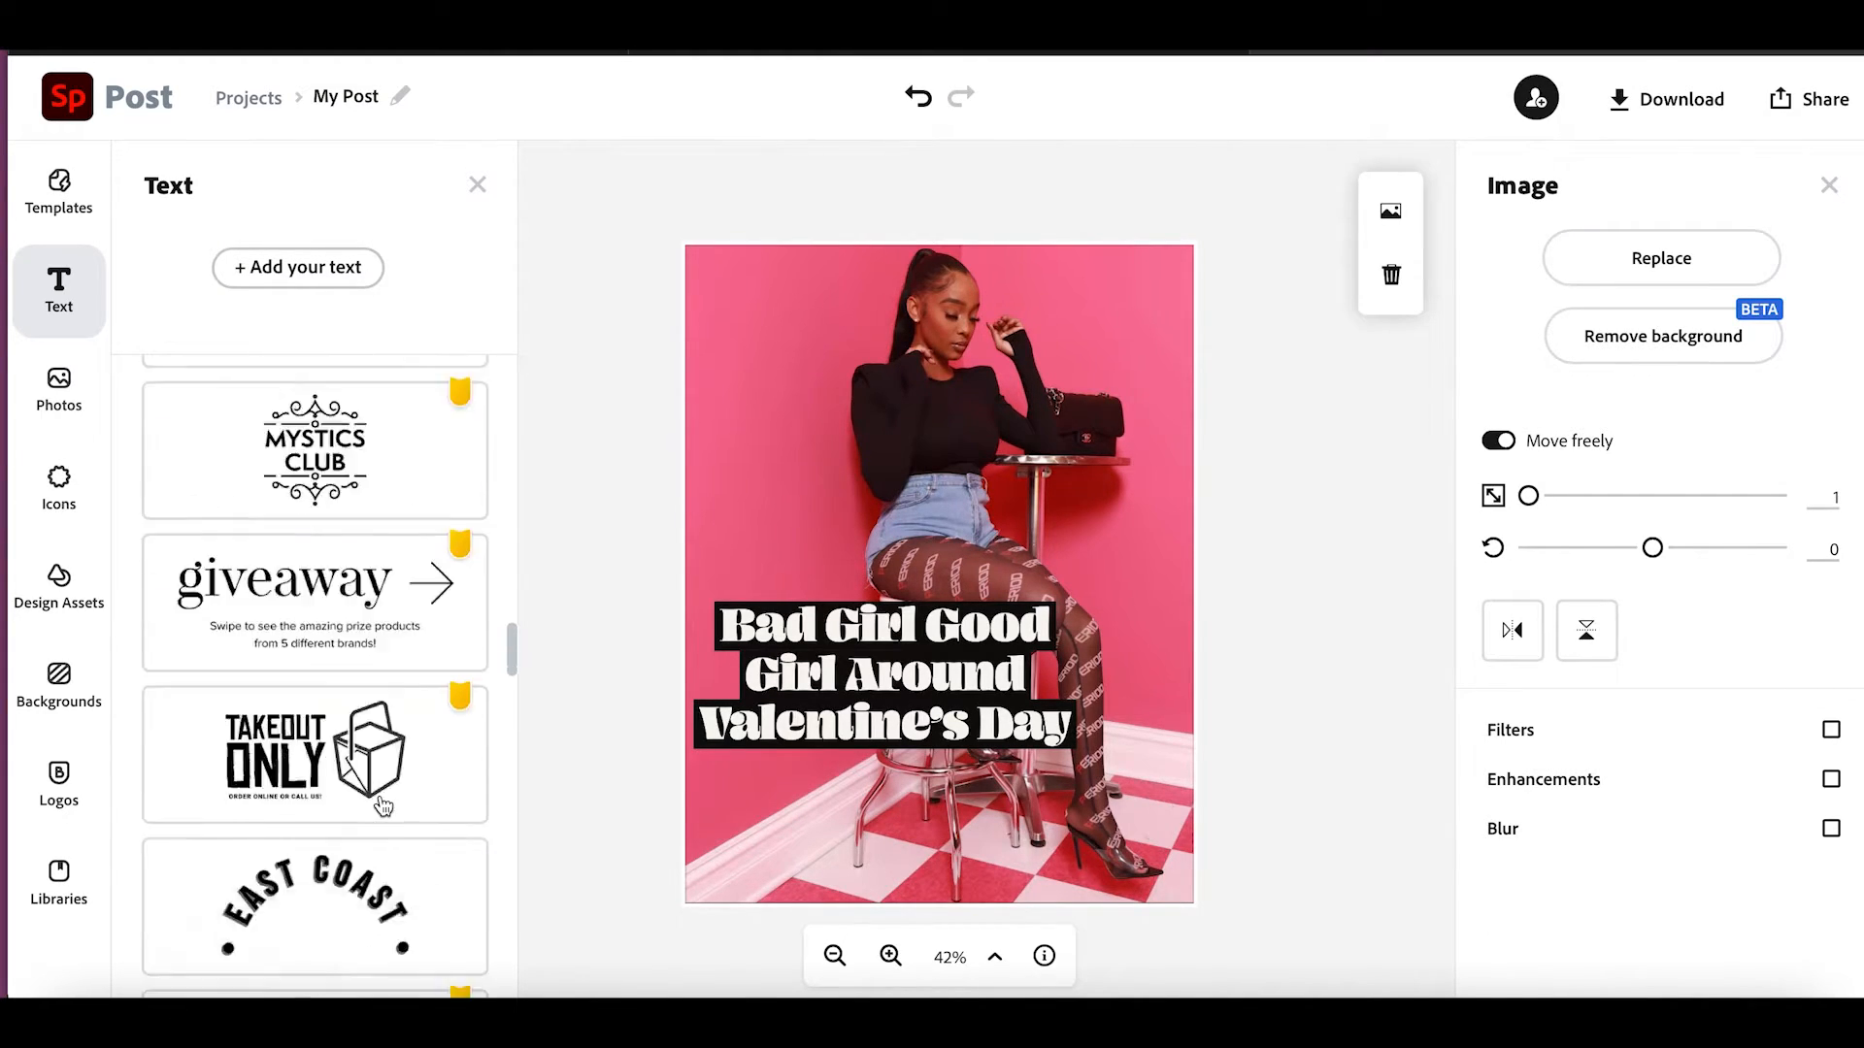
scroll(384, 805, up, 20)
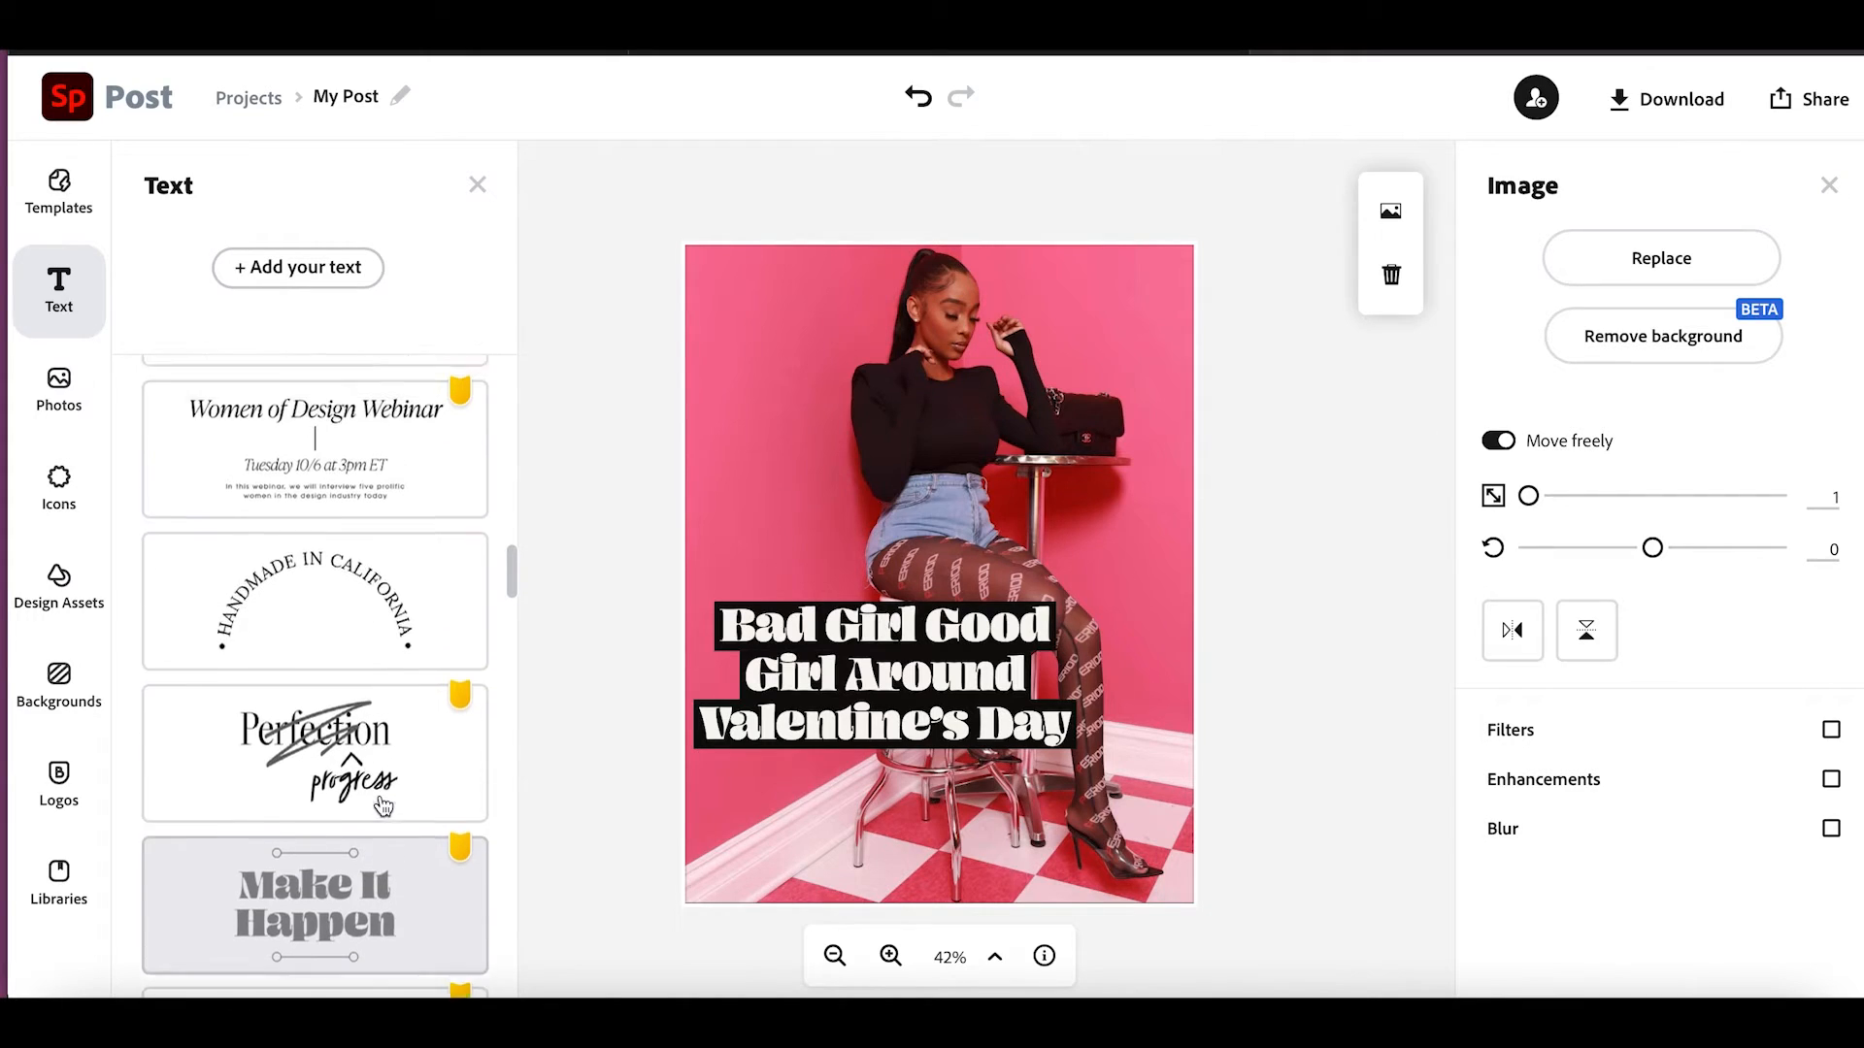
scroll(384, 806, up, 15)
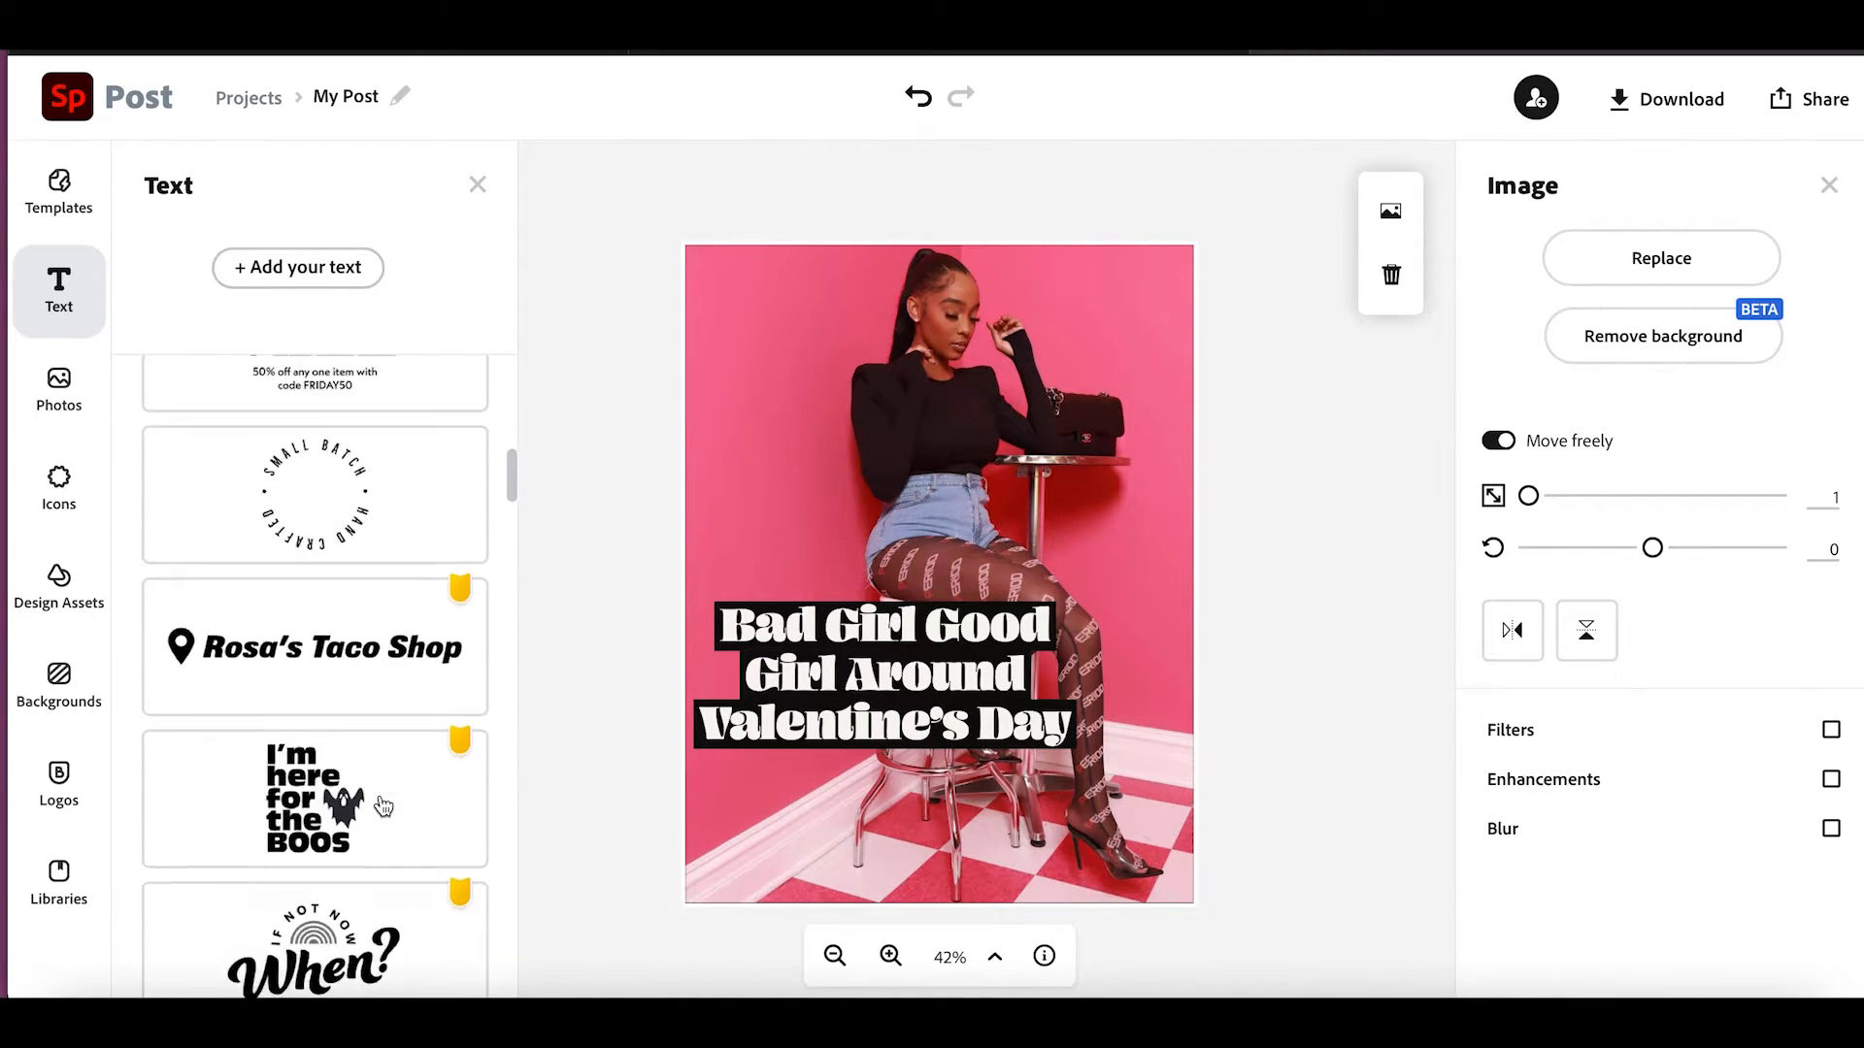
scroll(384, 806, up, 3)
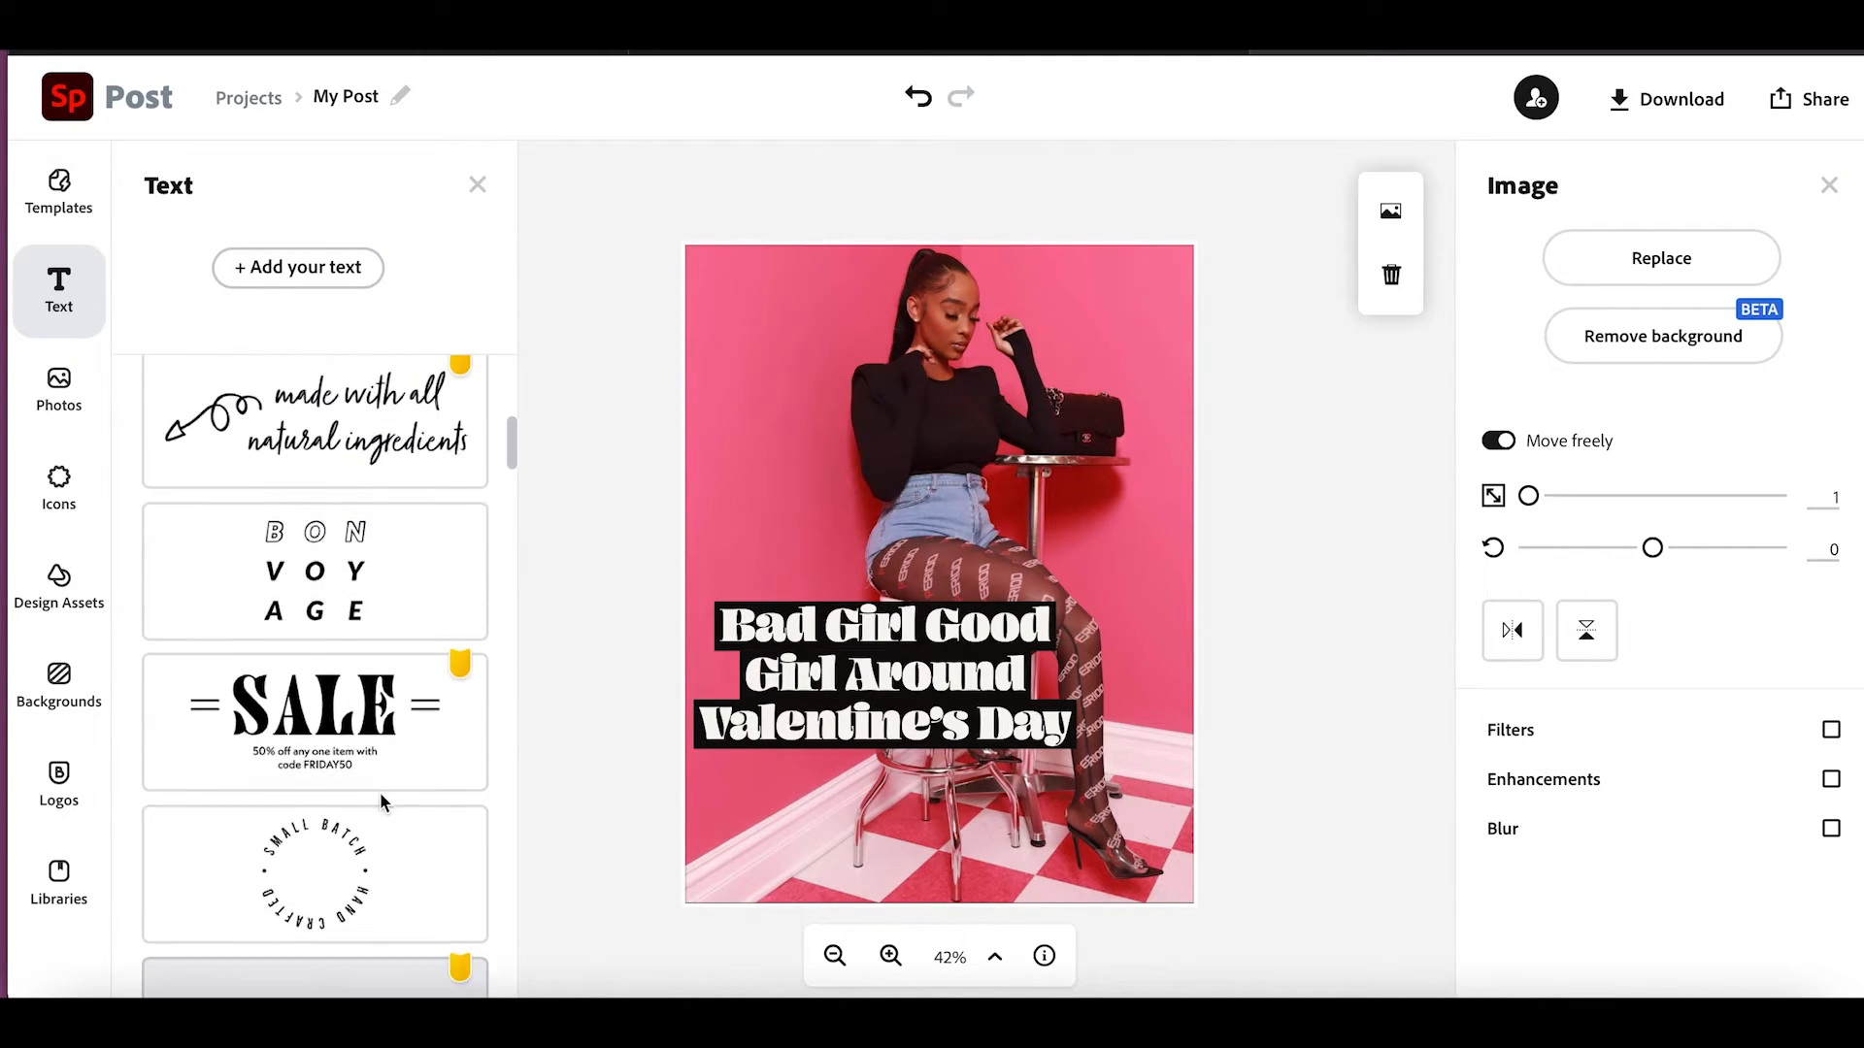
click(357, 718)
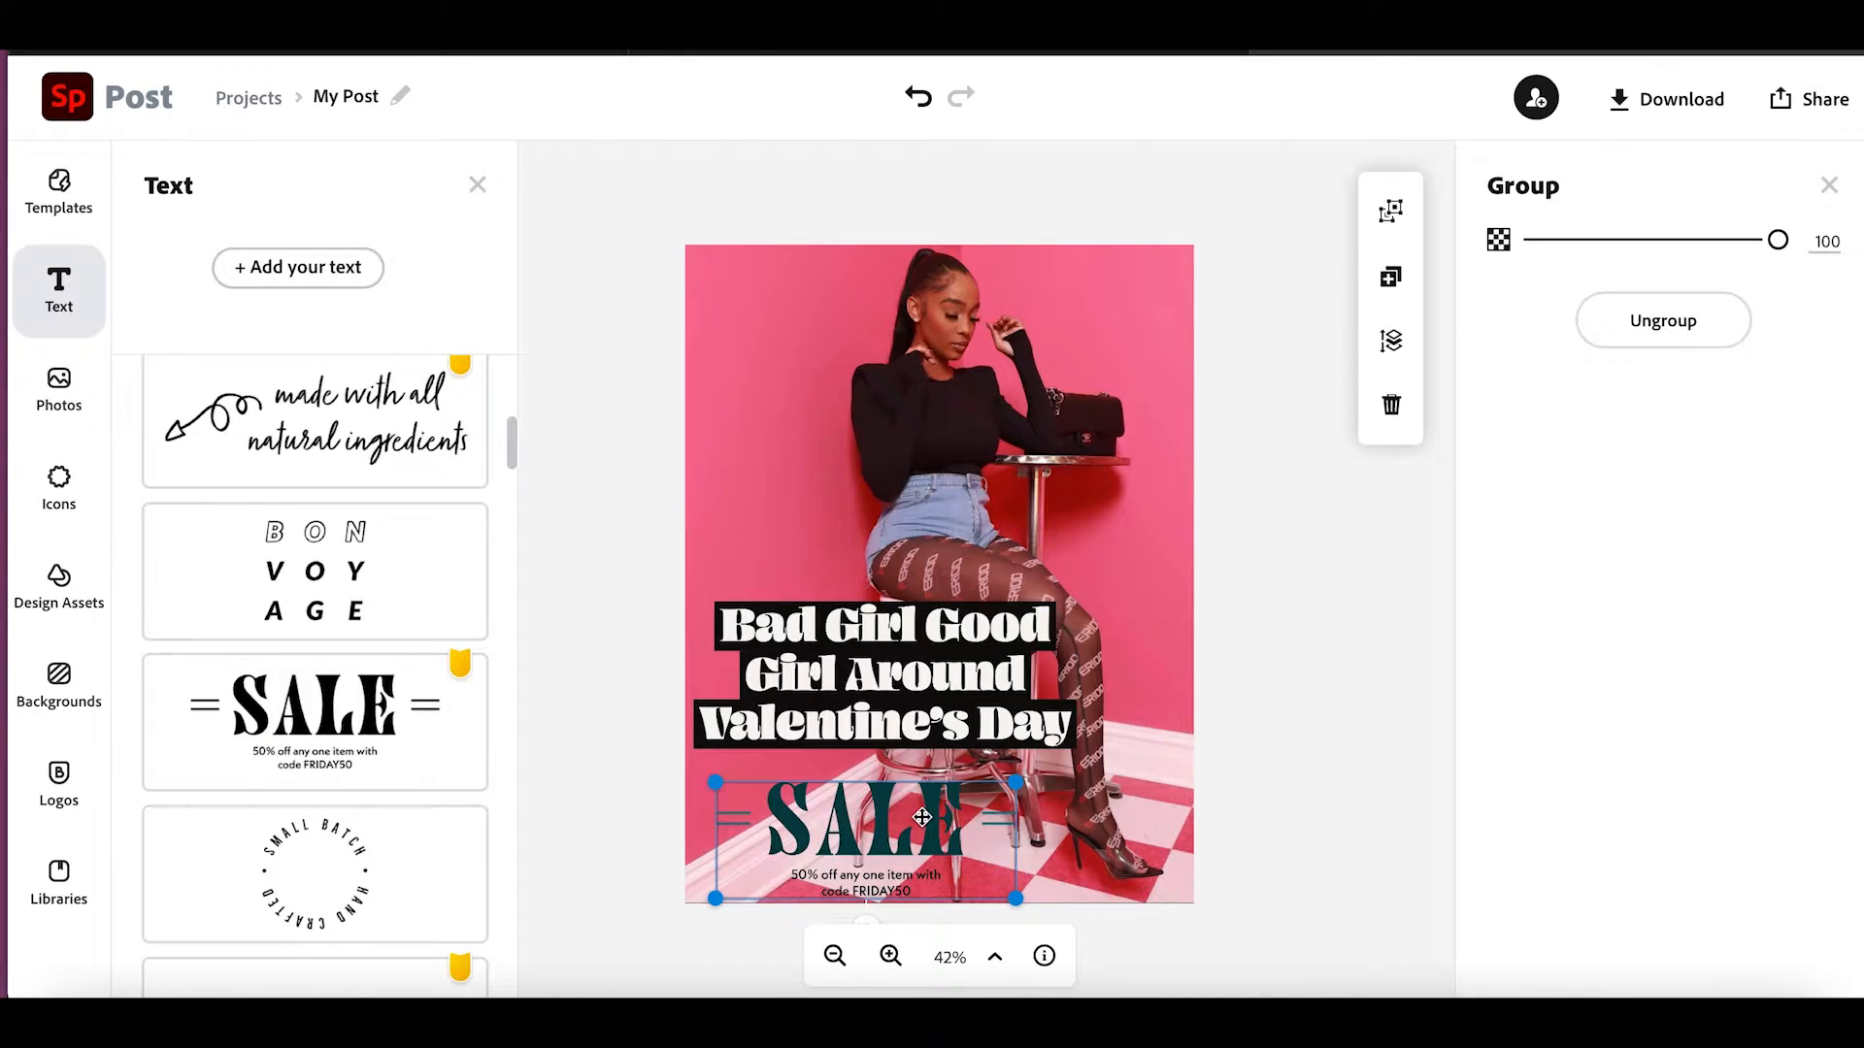
mouse_move(921, 817)
mouse_down()
mouse_move(891, 822)
mouse_move(942, 797)
mouse_up()
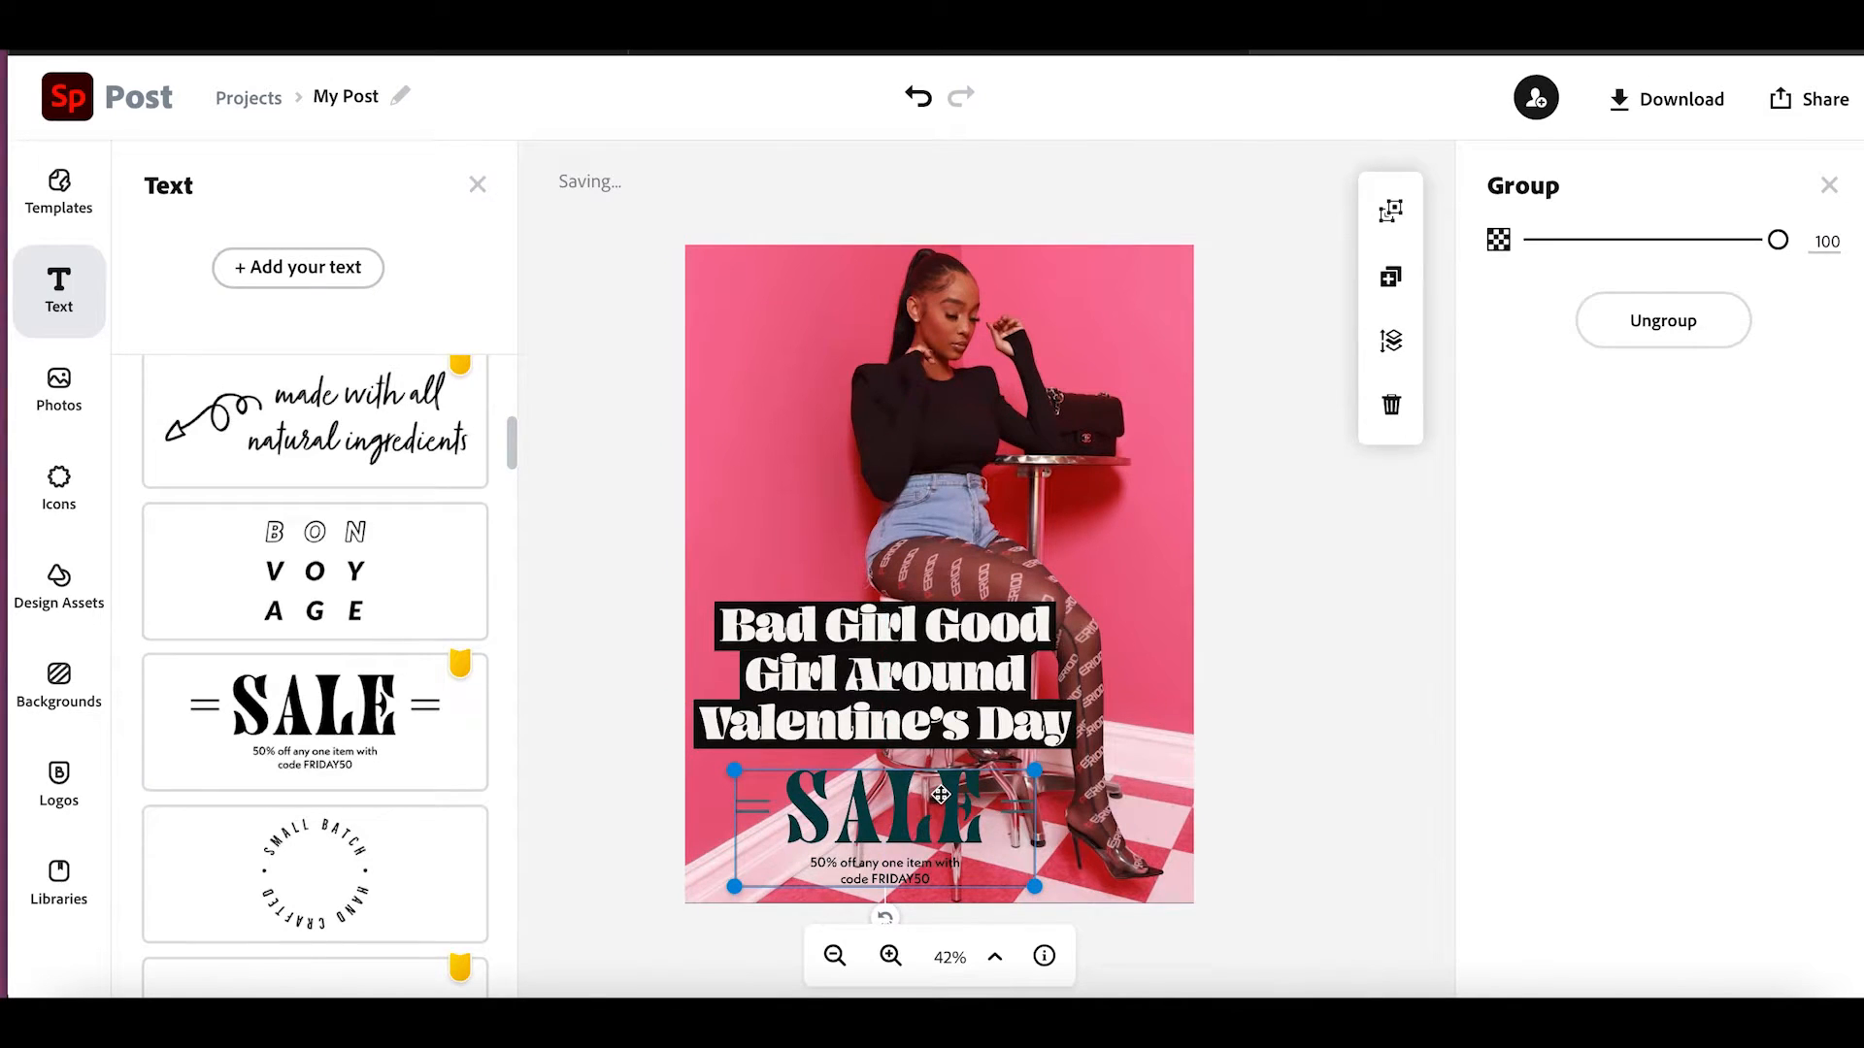
Ungroup the SALE text template and delete its "SALE" word and the decorative side lines.
click(1081, 866)
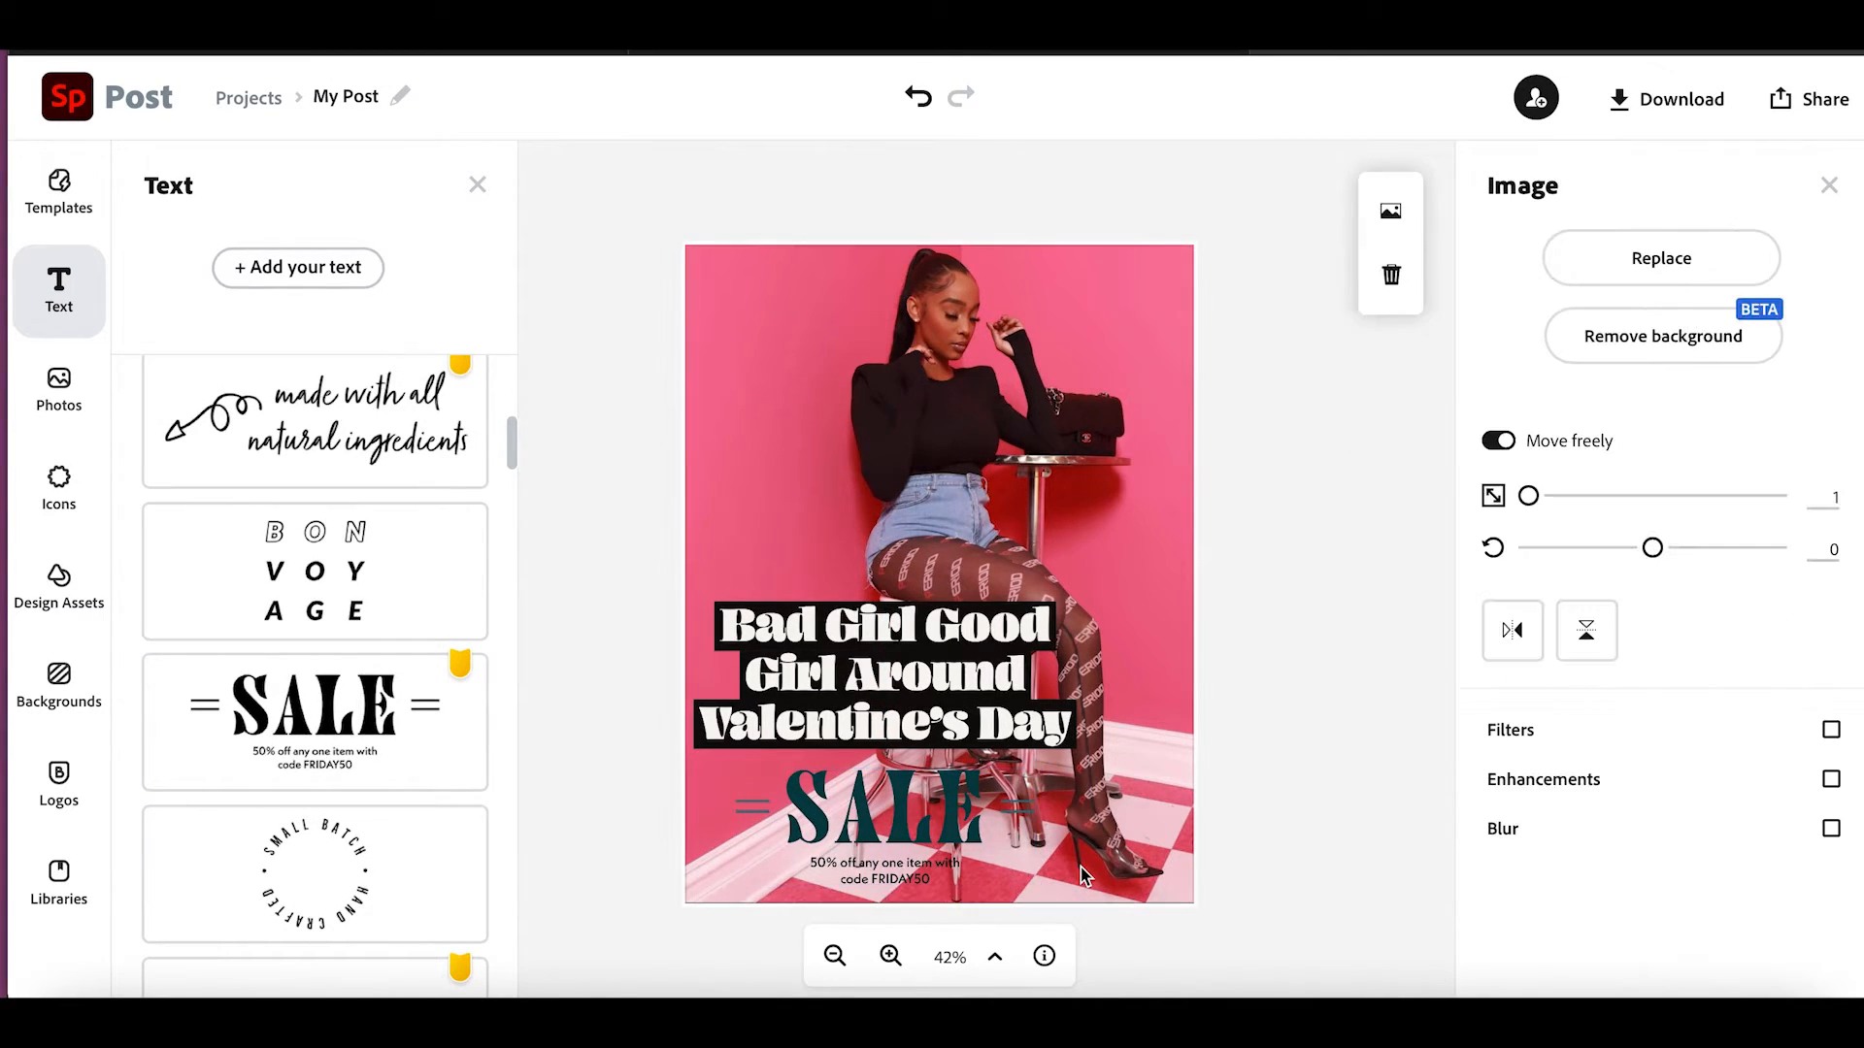
click(856, 806)
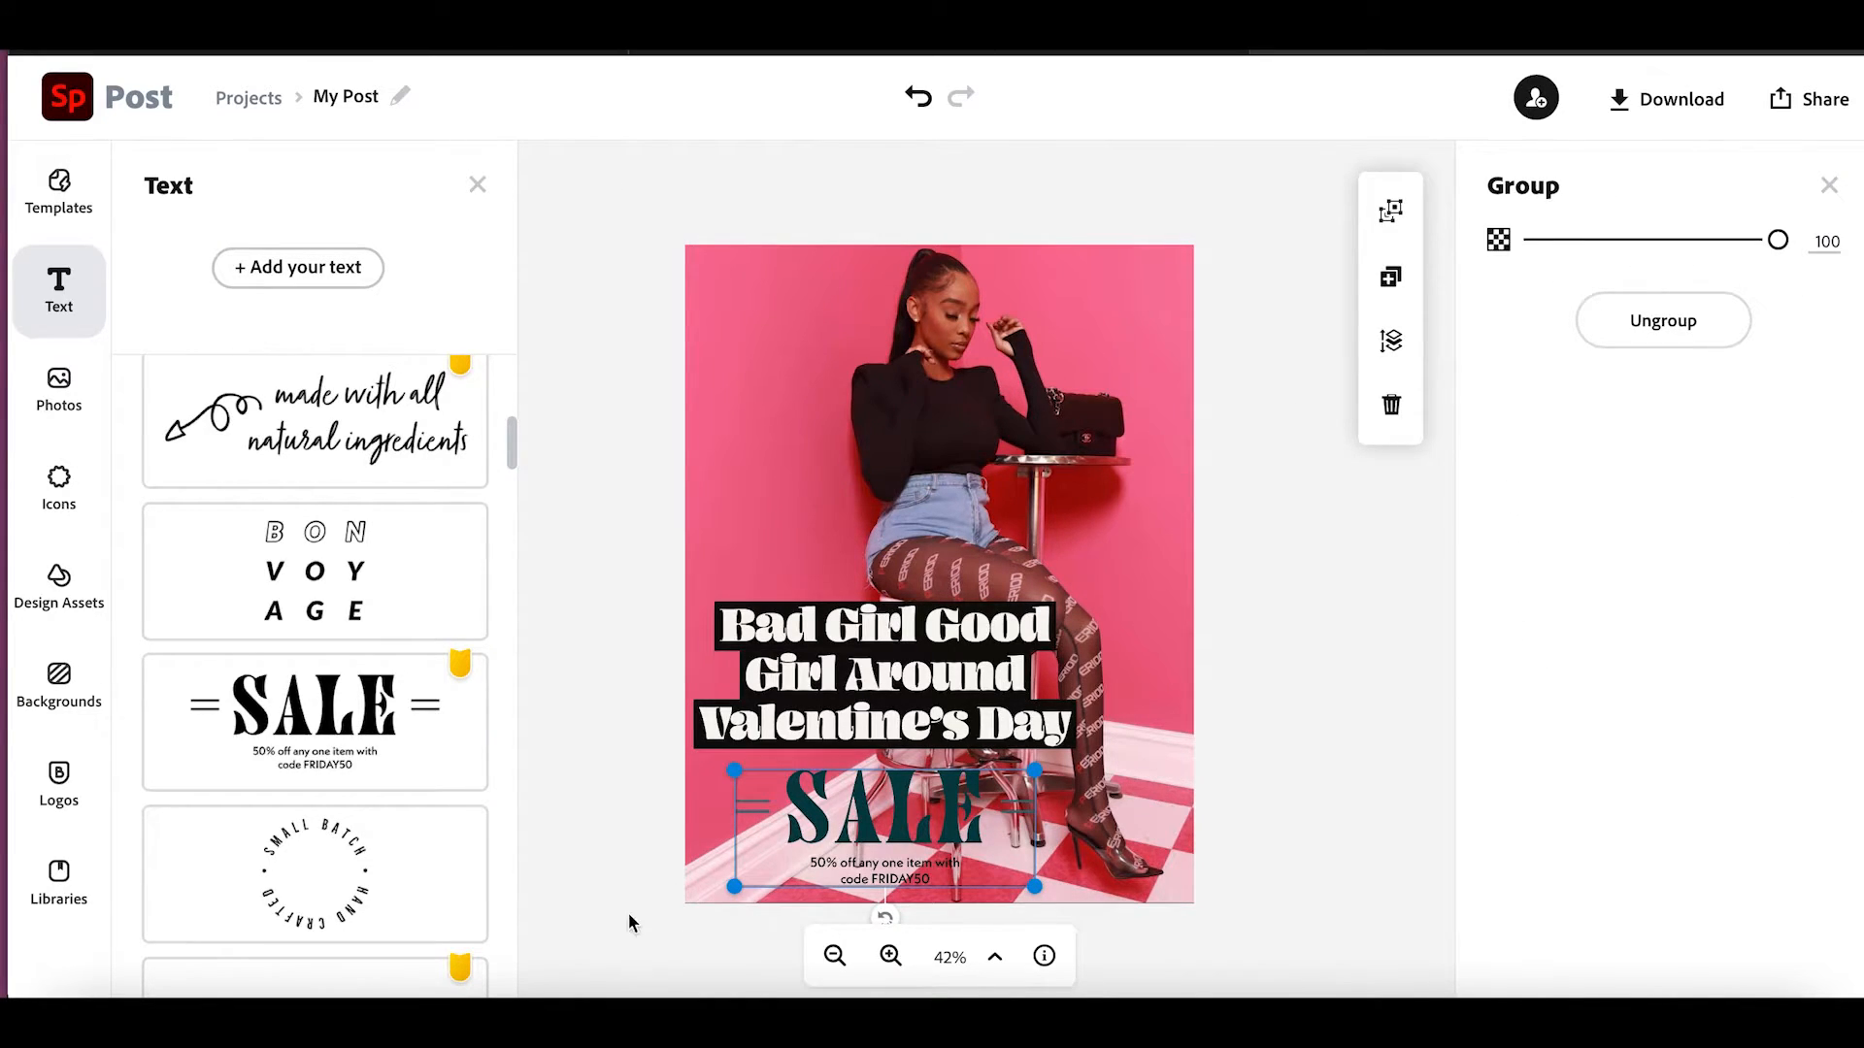
click(1391, 211)
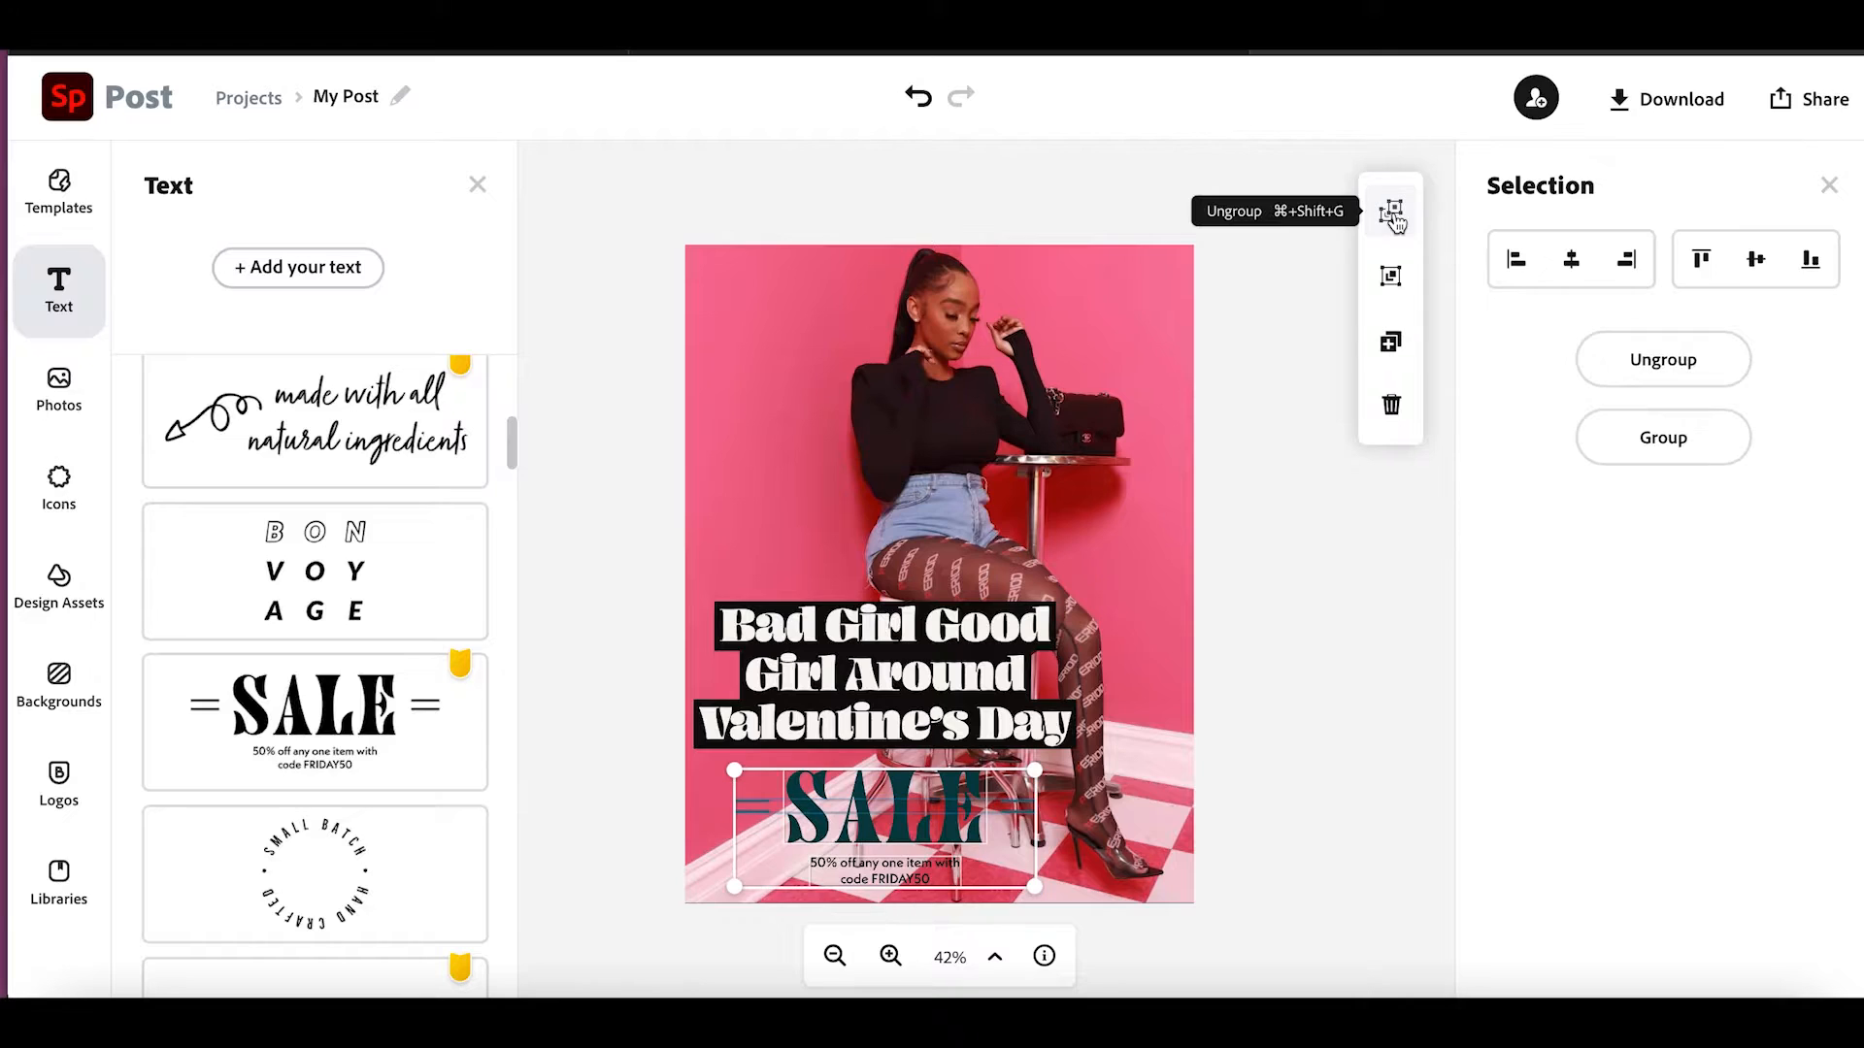
click(1092, 886)
click(951, 821)
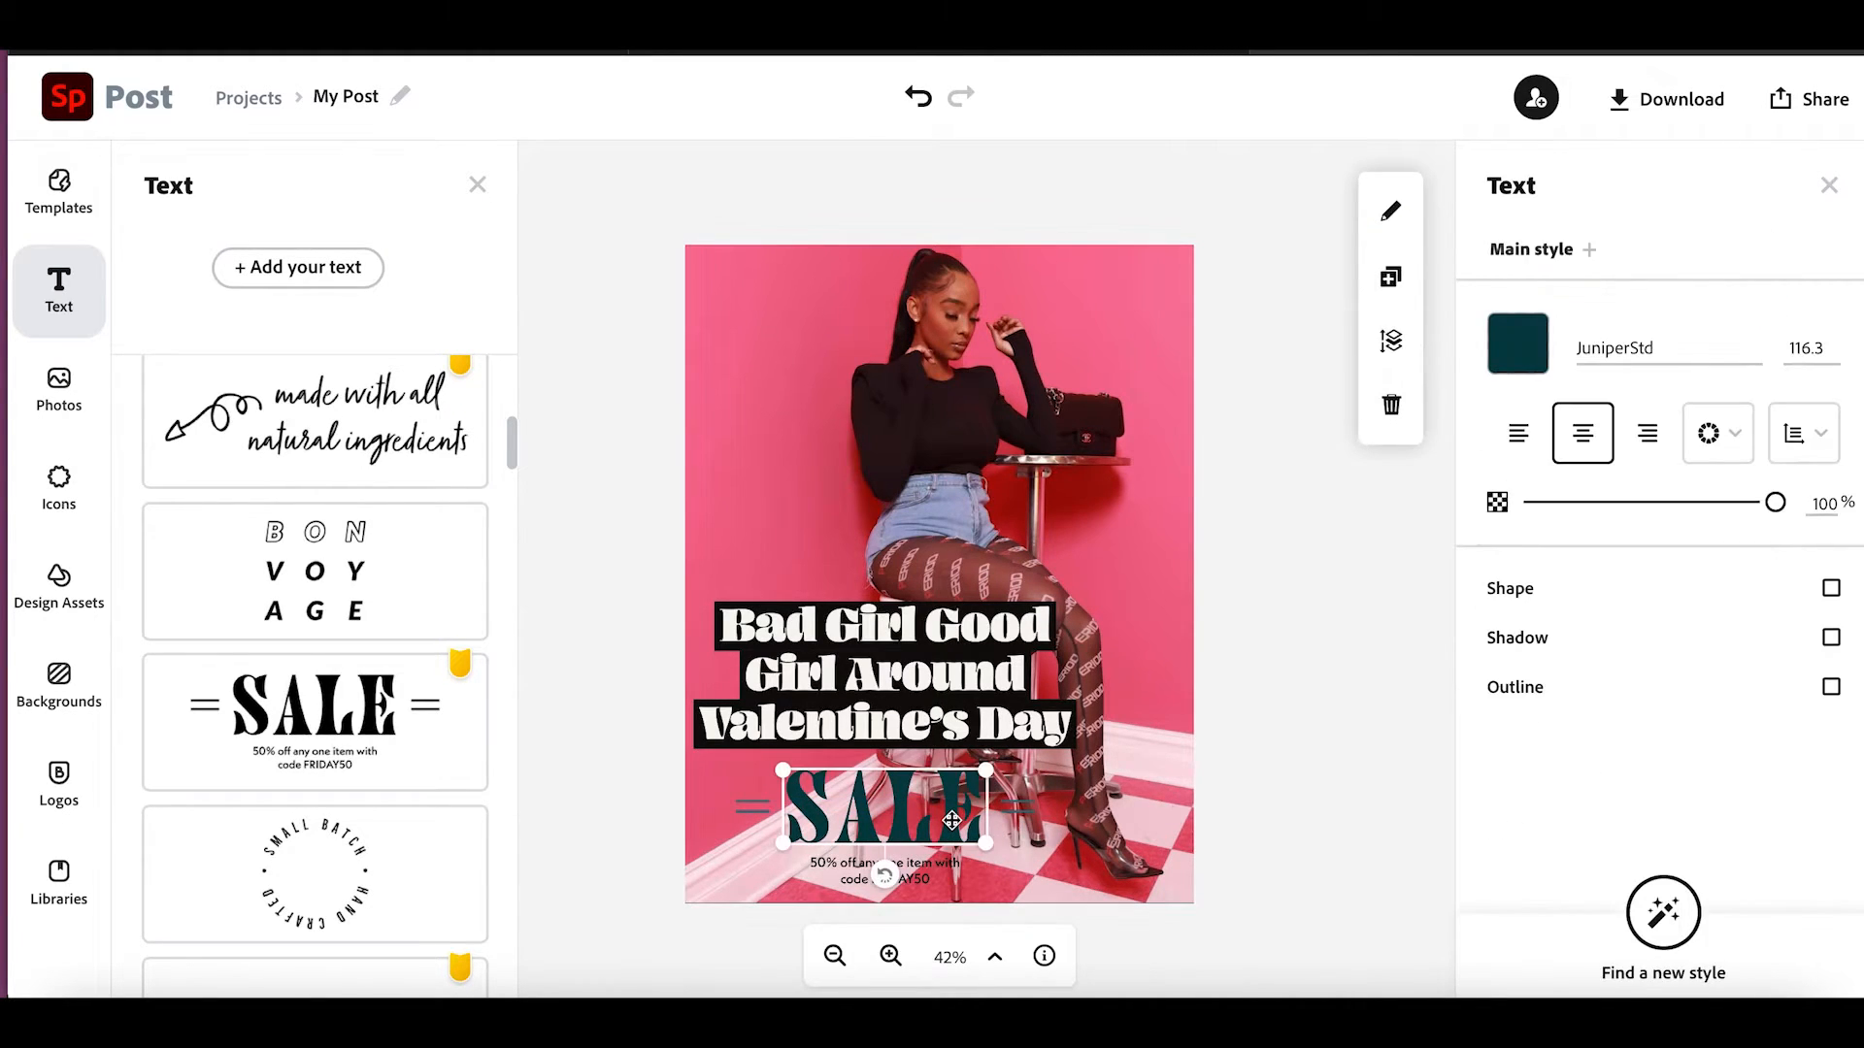
key(Delete)
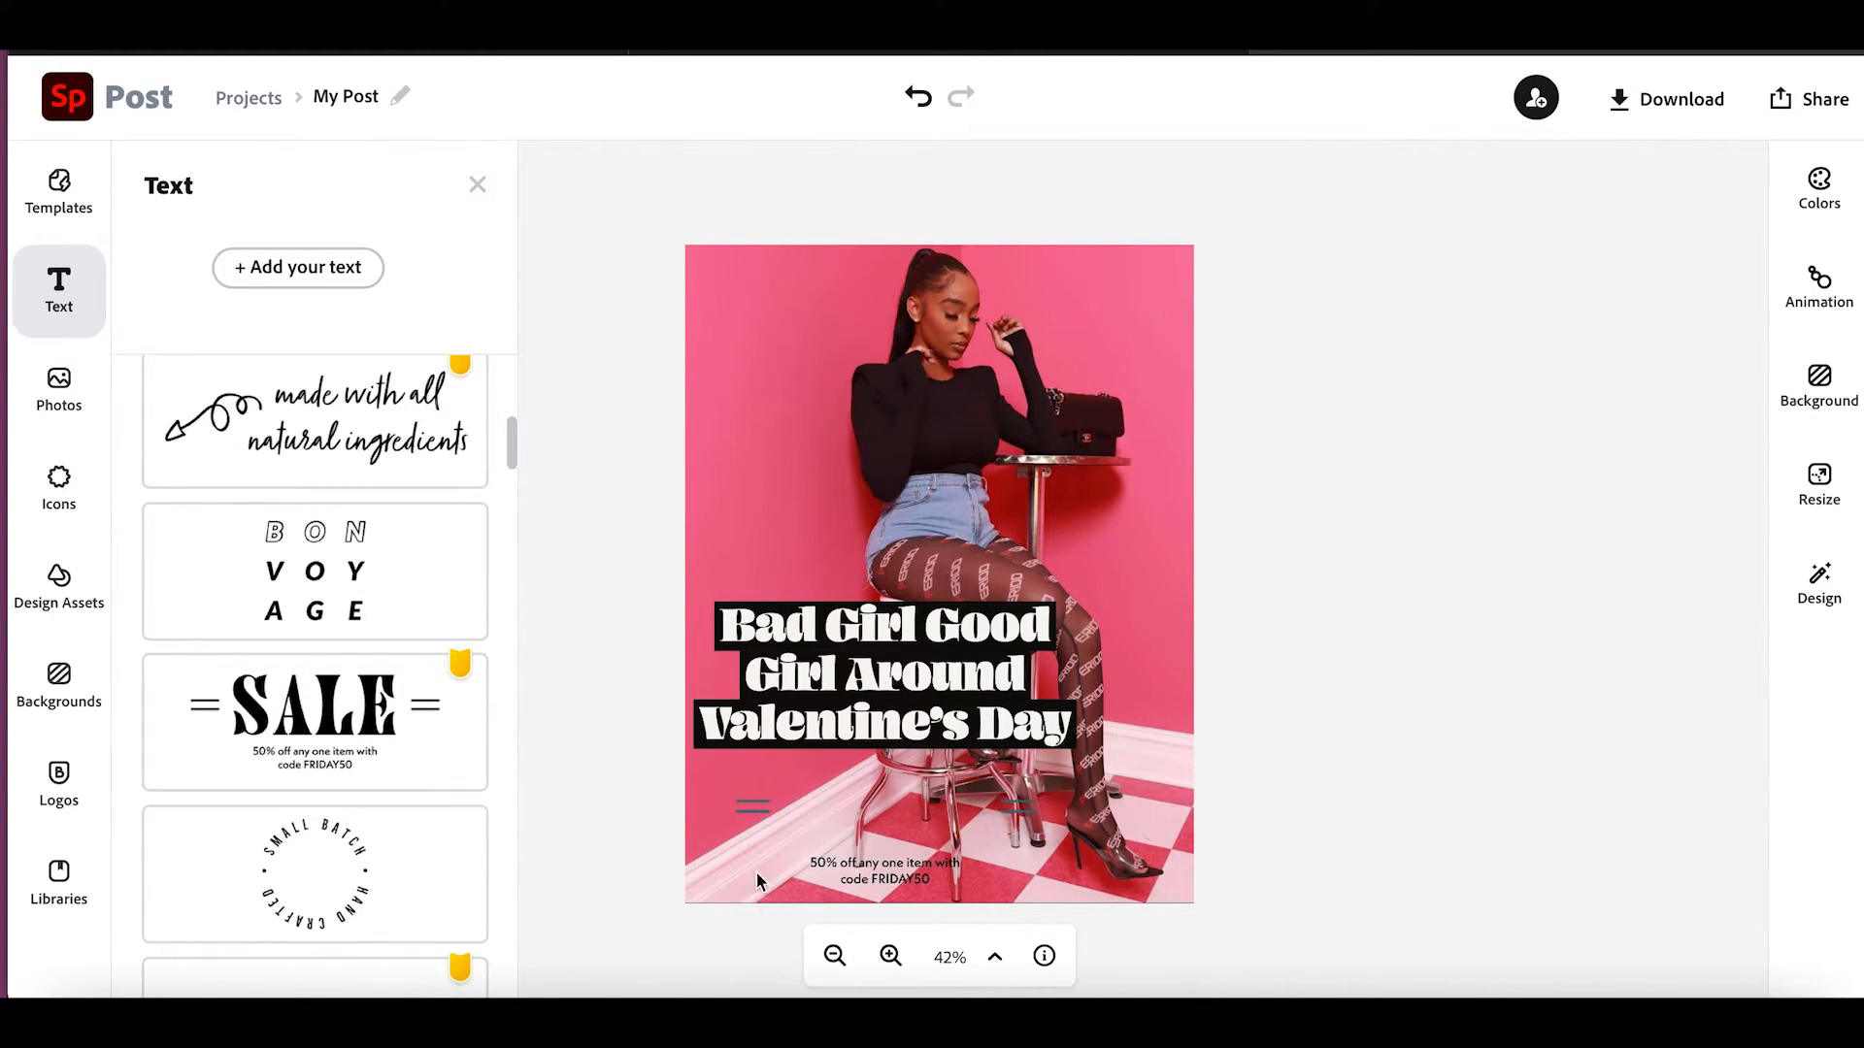
click(738, 794)
click(751, 806)
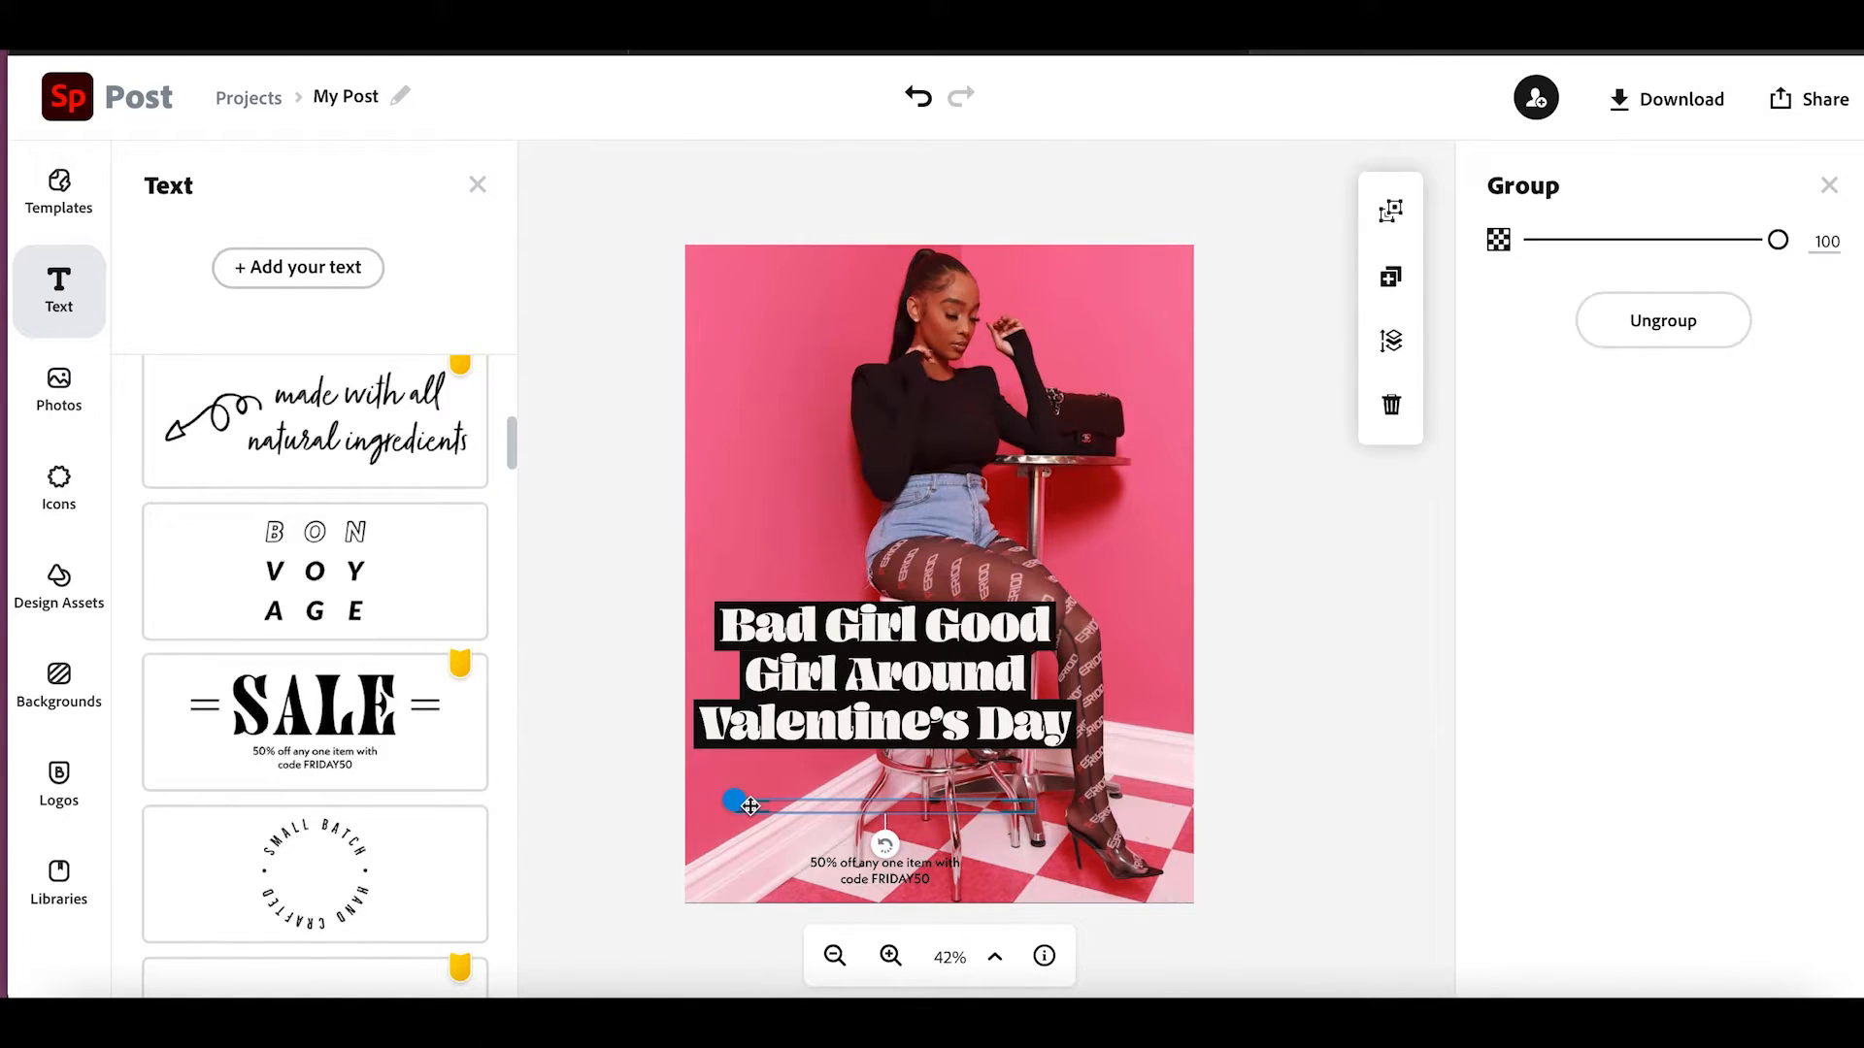
key(Delete)
Move the remaining discount line up beneath the headline's left end and replace its wording with "20% Off Entire Order Use Code Val21".
click(869, 867)
drag(868, 861, 757, 784)
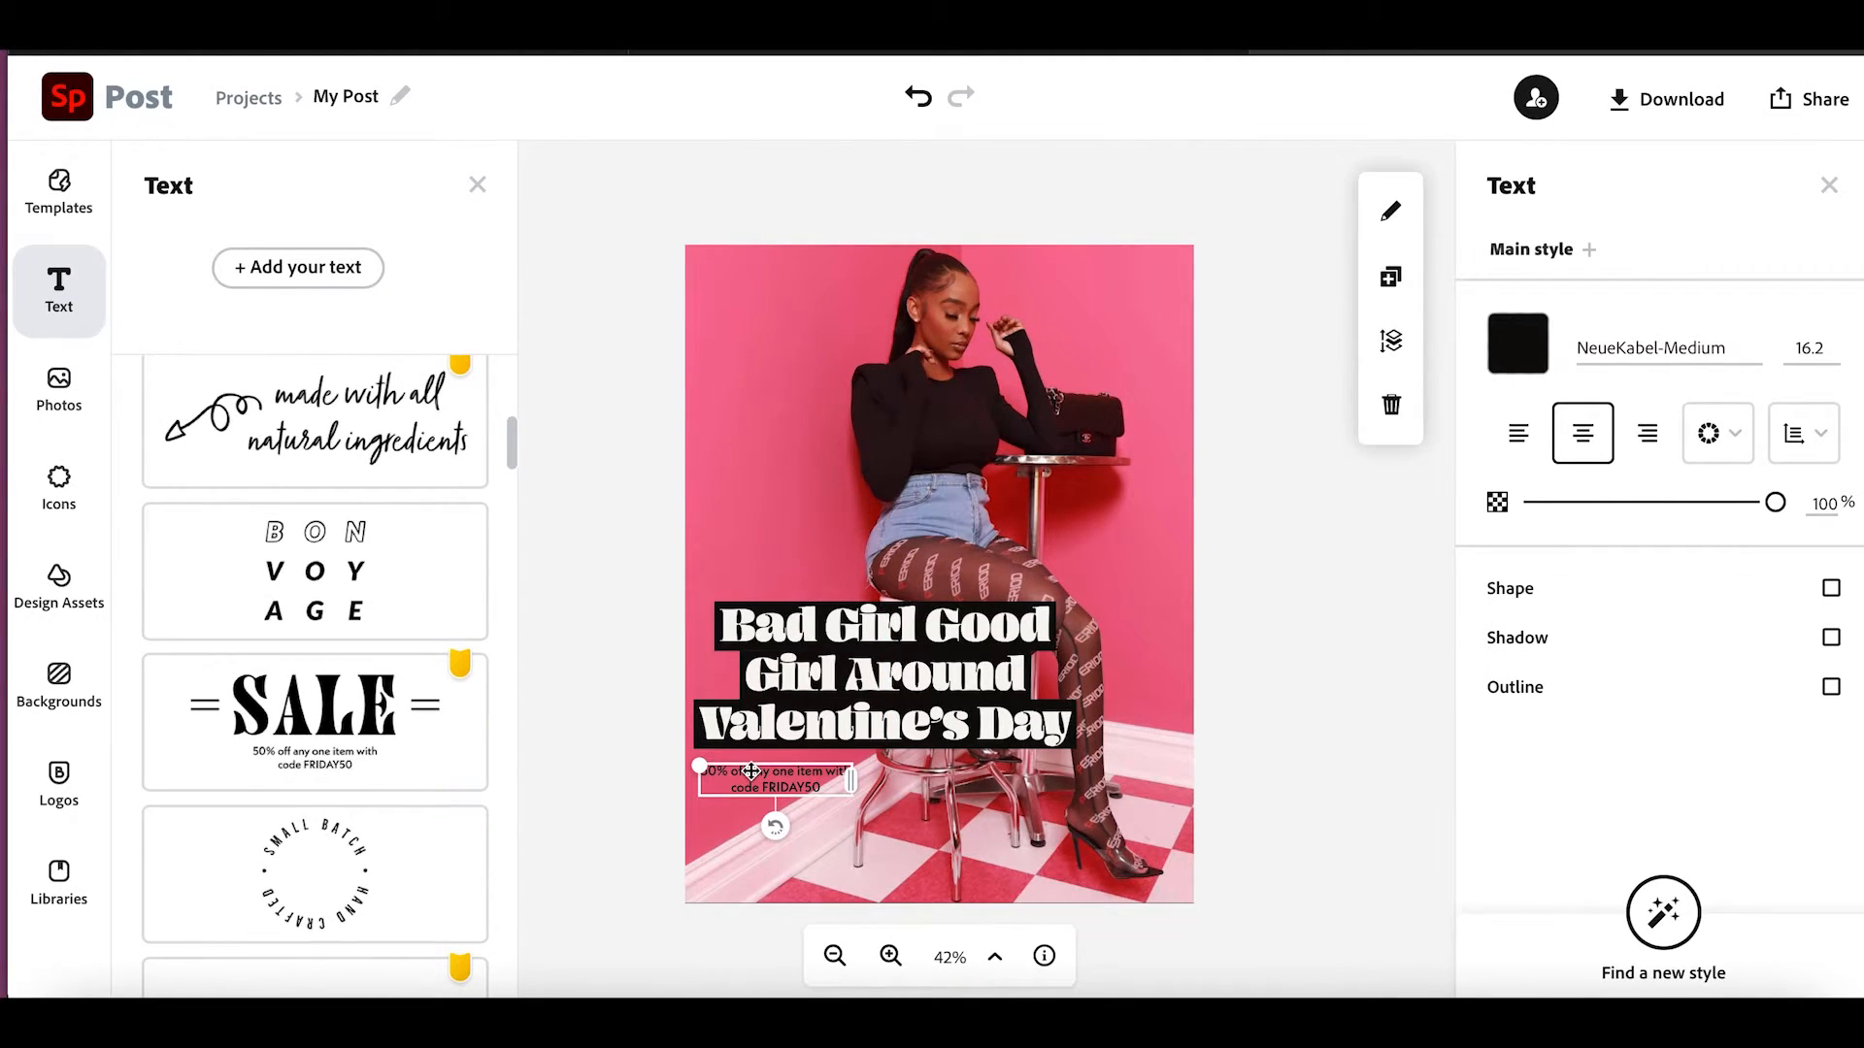
double_click(750, 772)
drag(553, 379, 1235, 470)
text(@0)
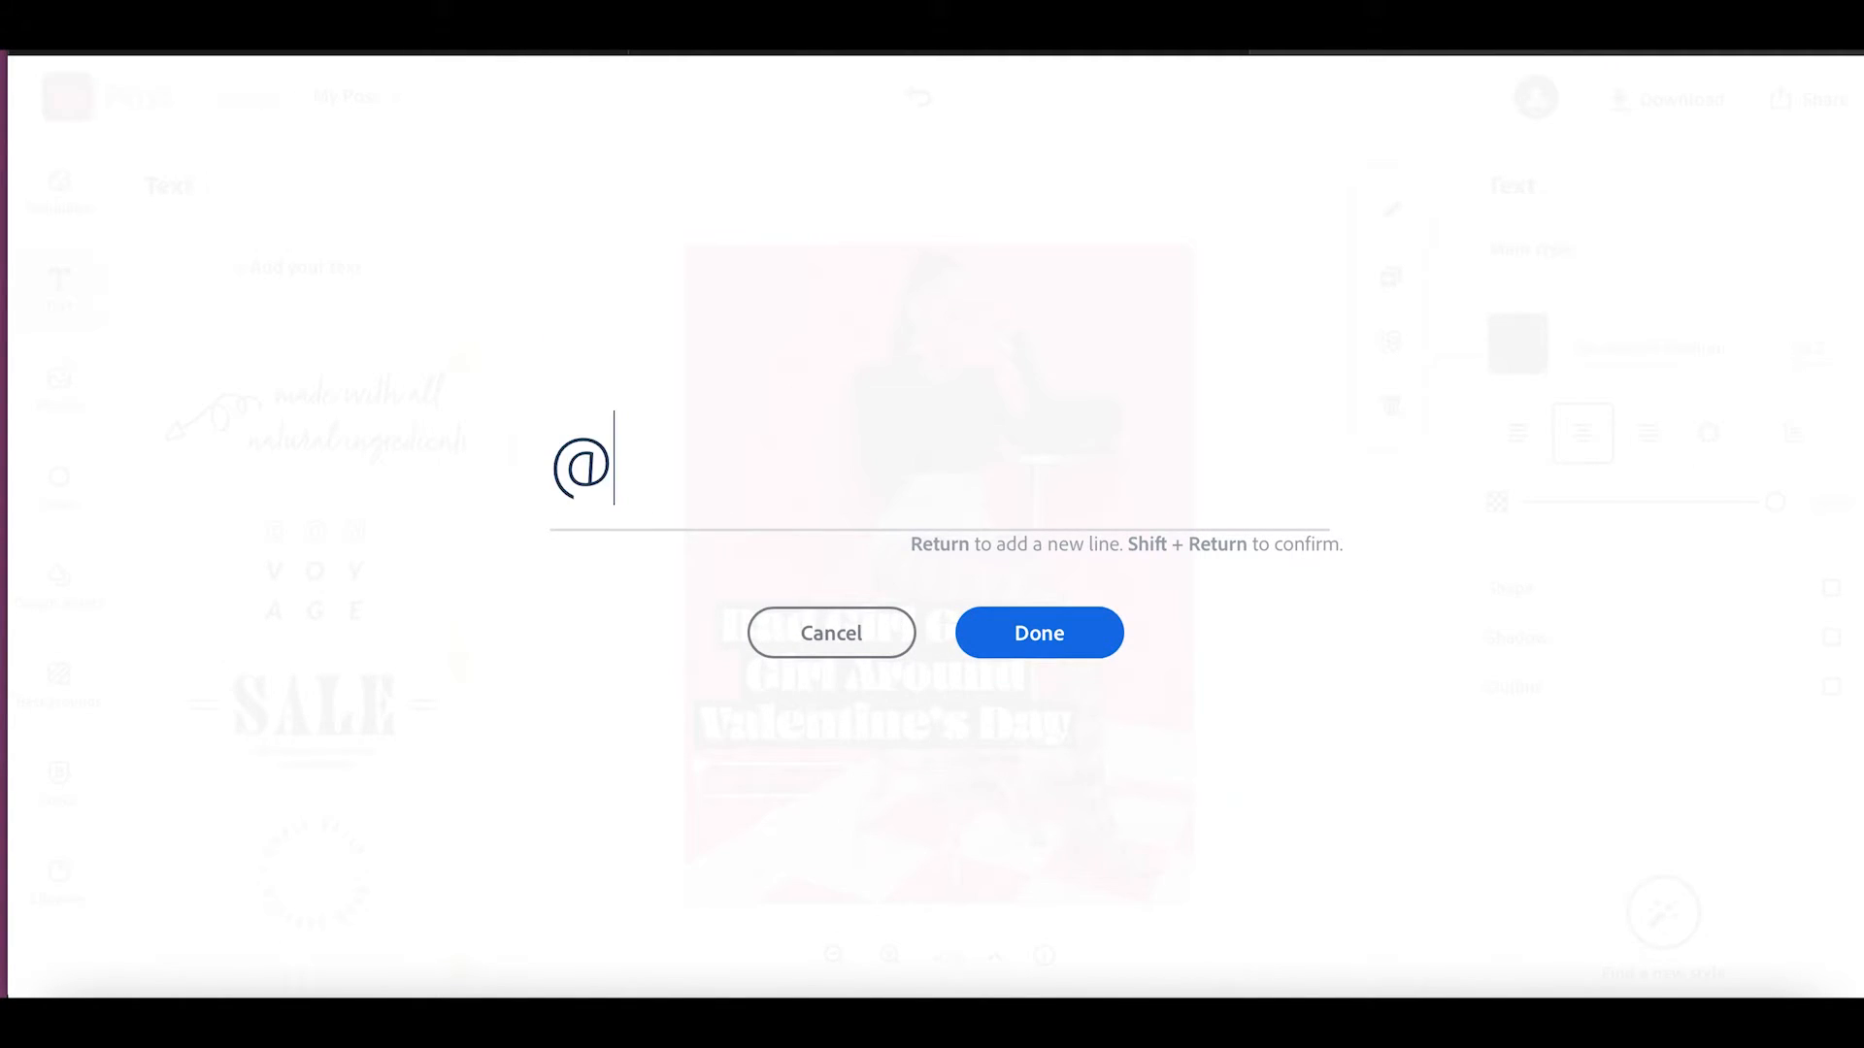
key(BackSpace)
key(BackSpace)
text(20)
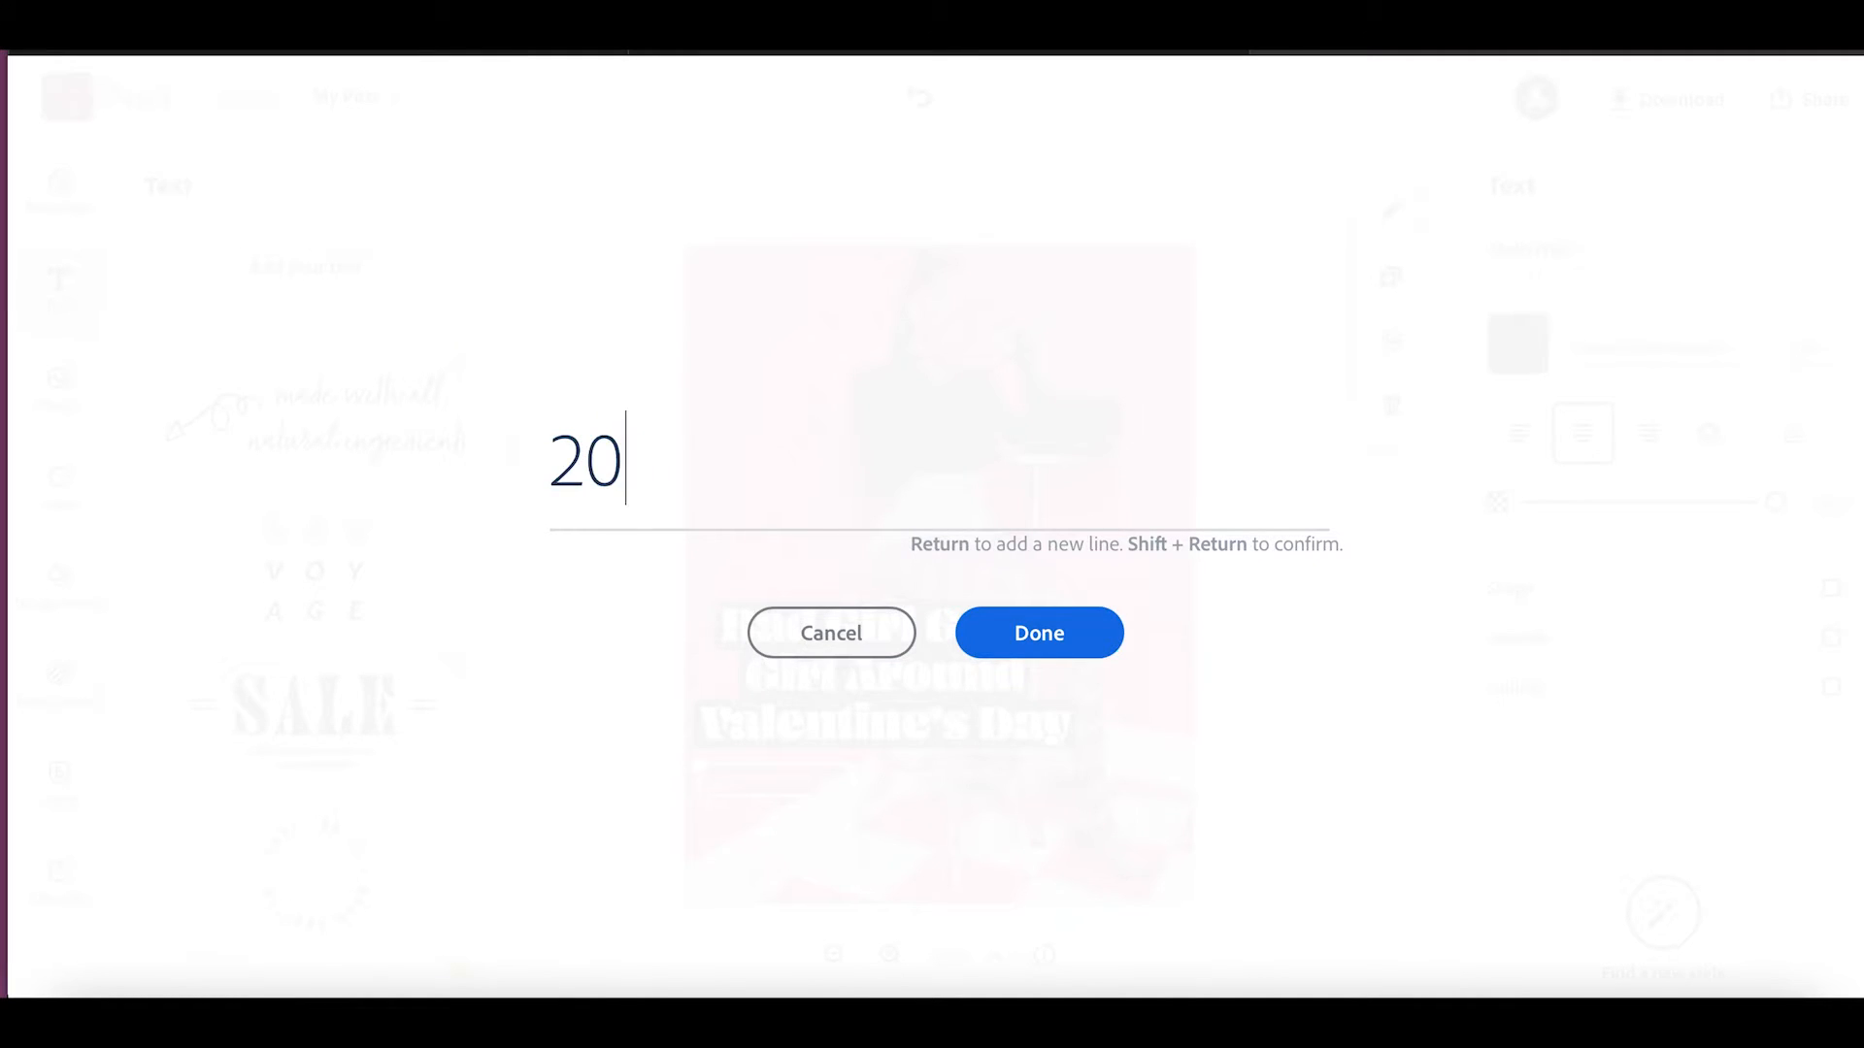
text(% of)
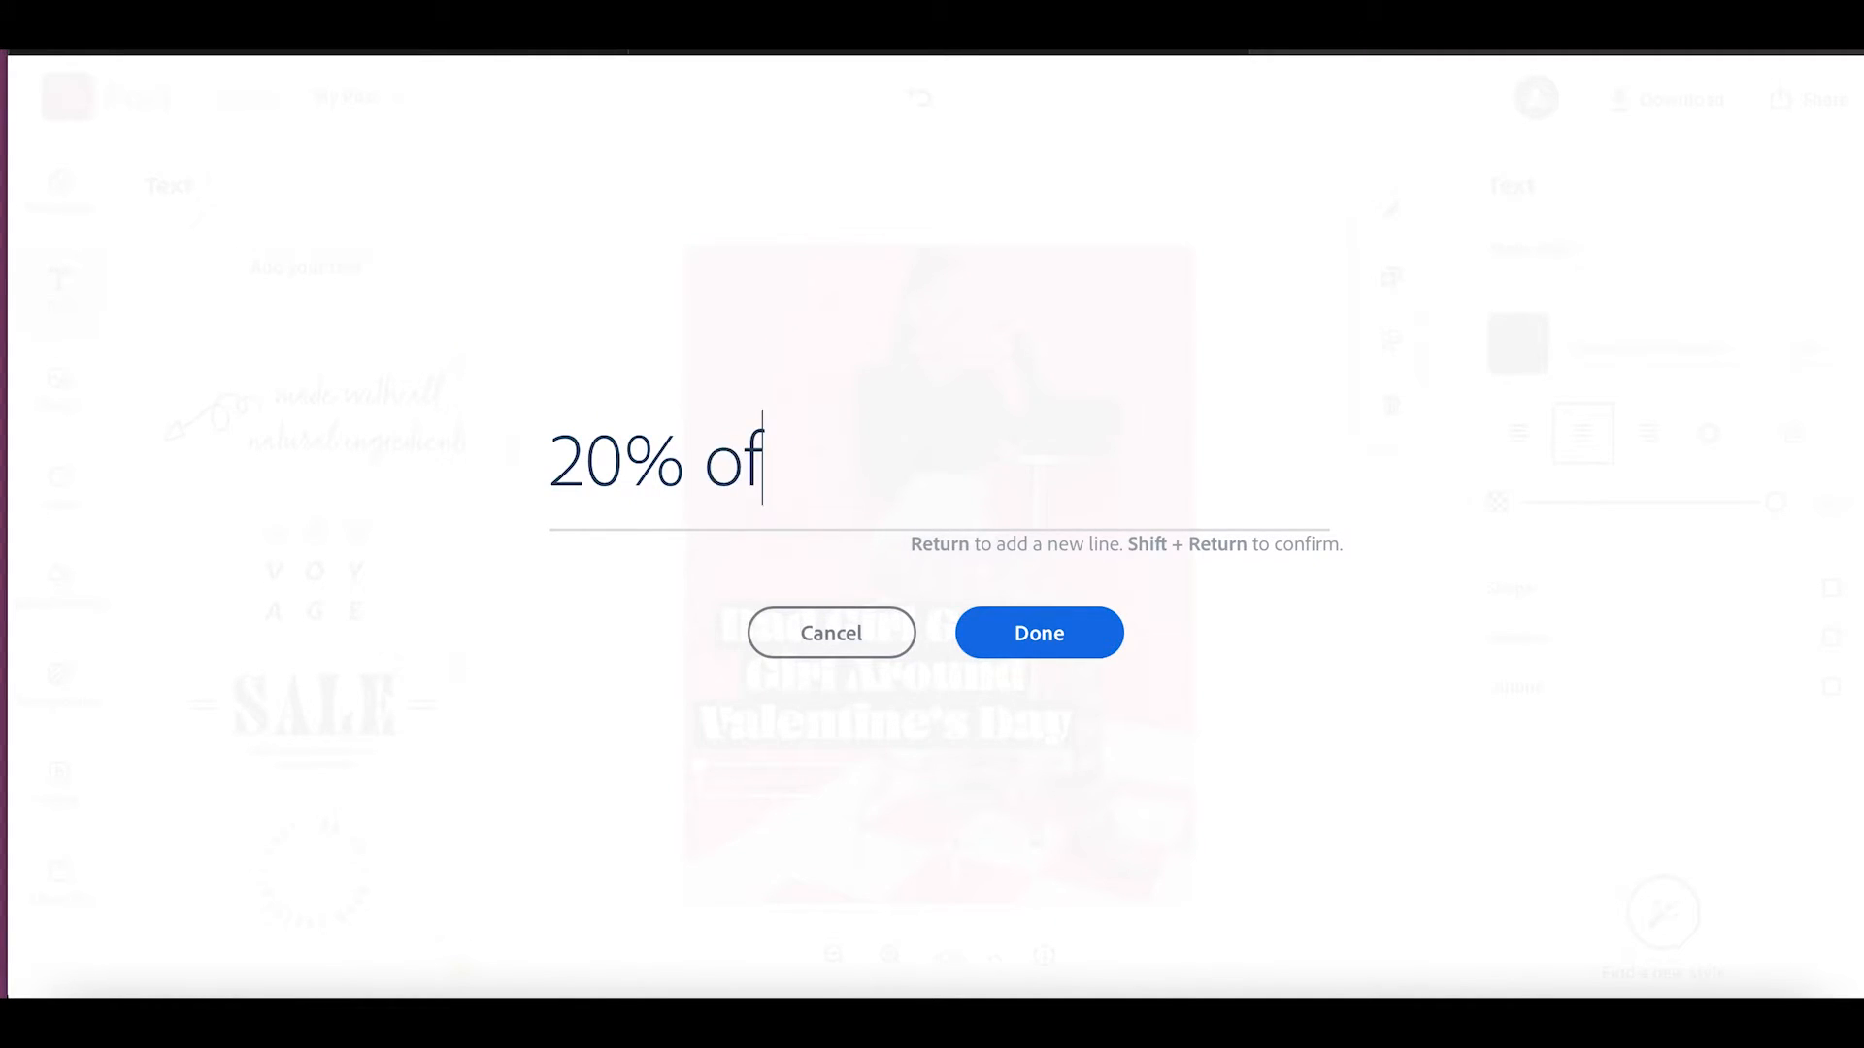
text(f entire)
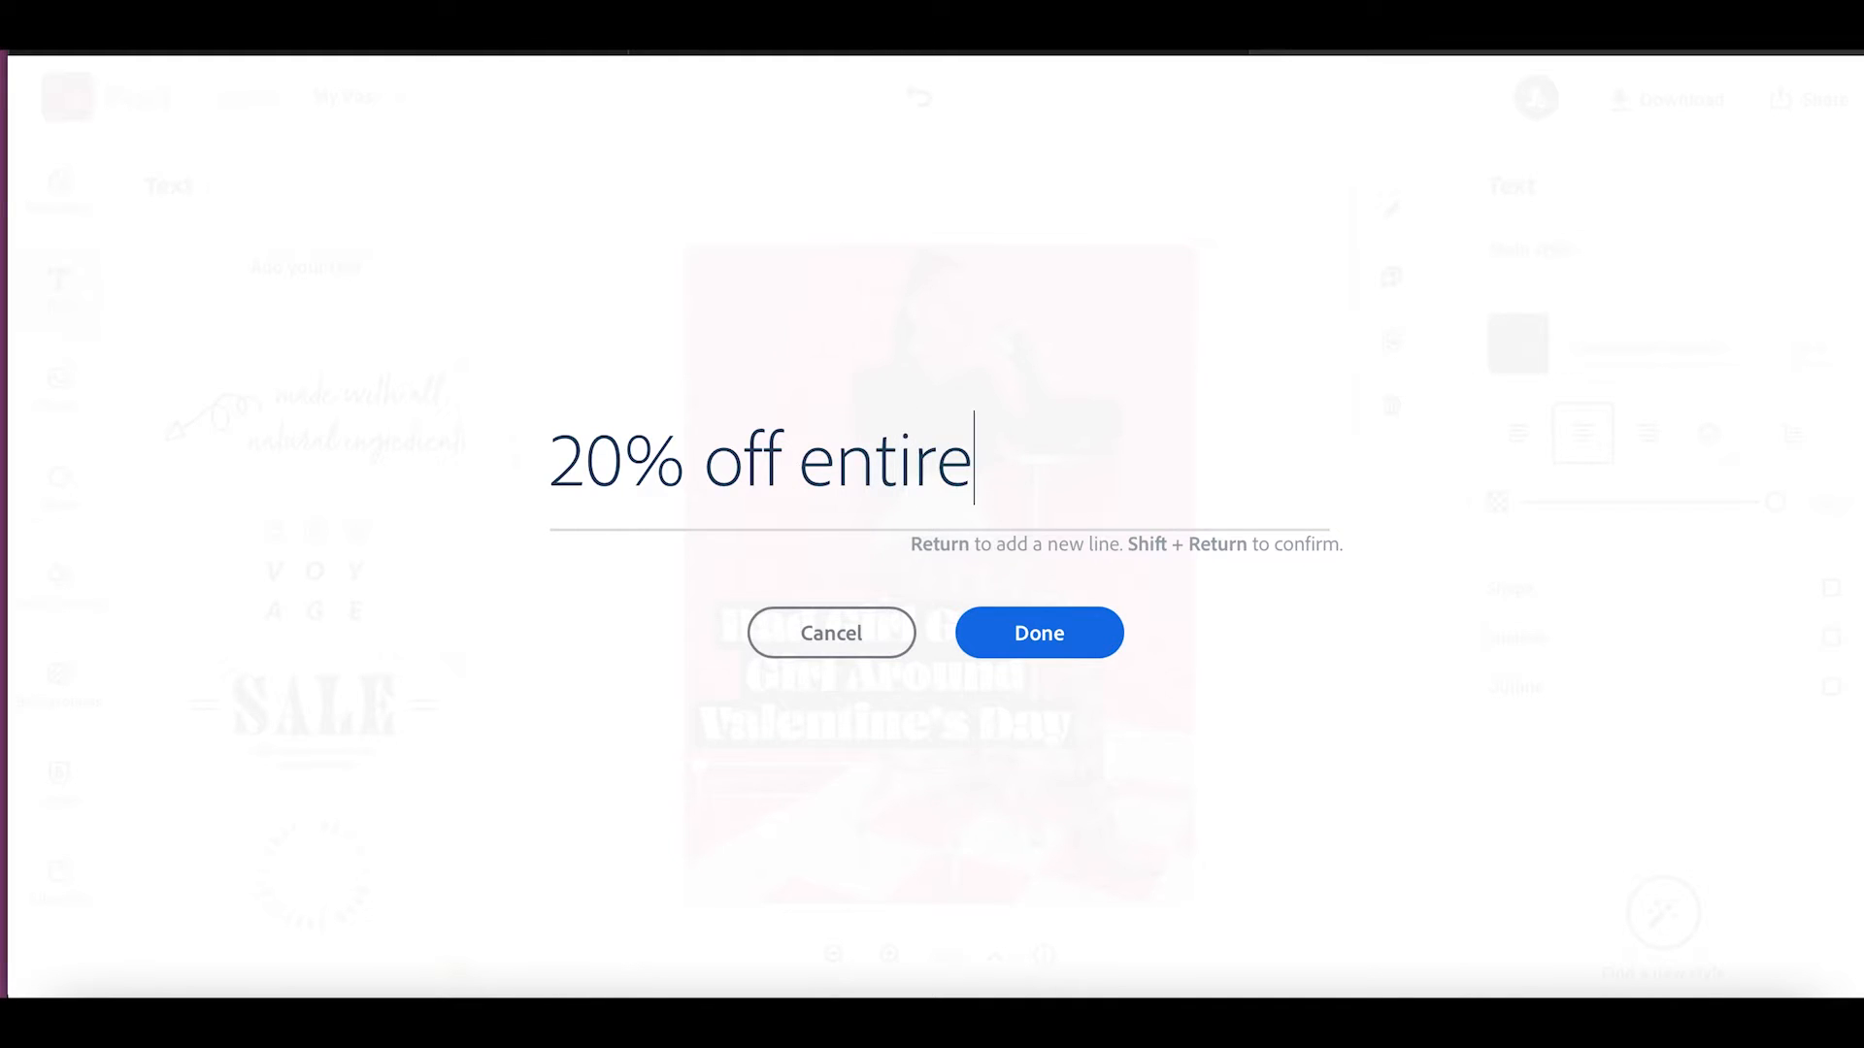
key(BackSpace)
key(BackSpace)
key(BackSpace)
key(BackSpace)
key(BackSpace)
key(BackSpace)
key(BackSpace)
key(BackSpace)
key(BackSpace)
key(BackSpace)
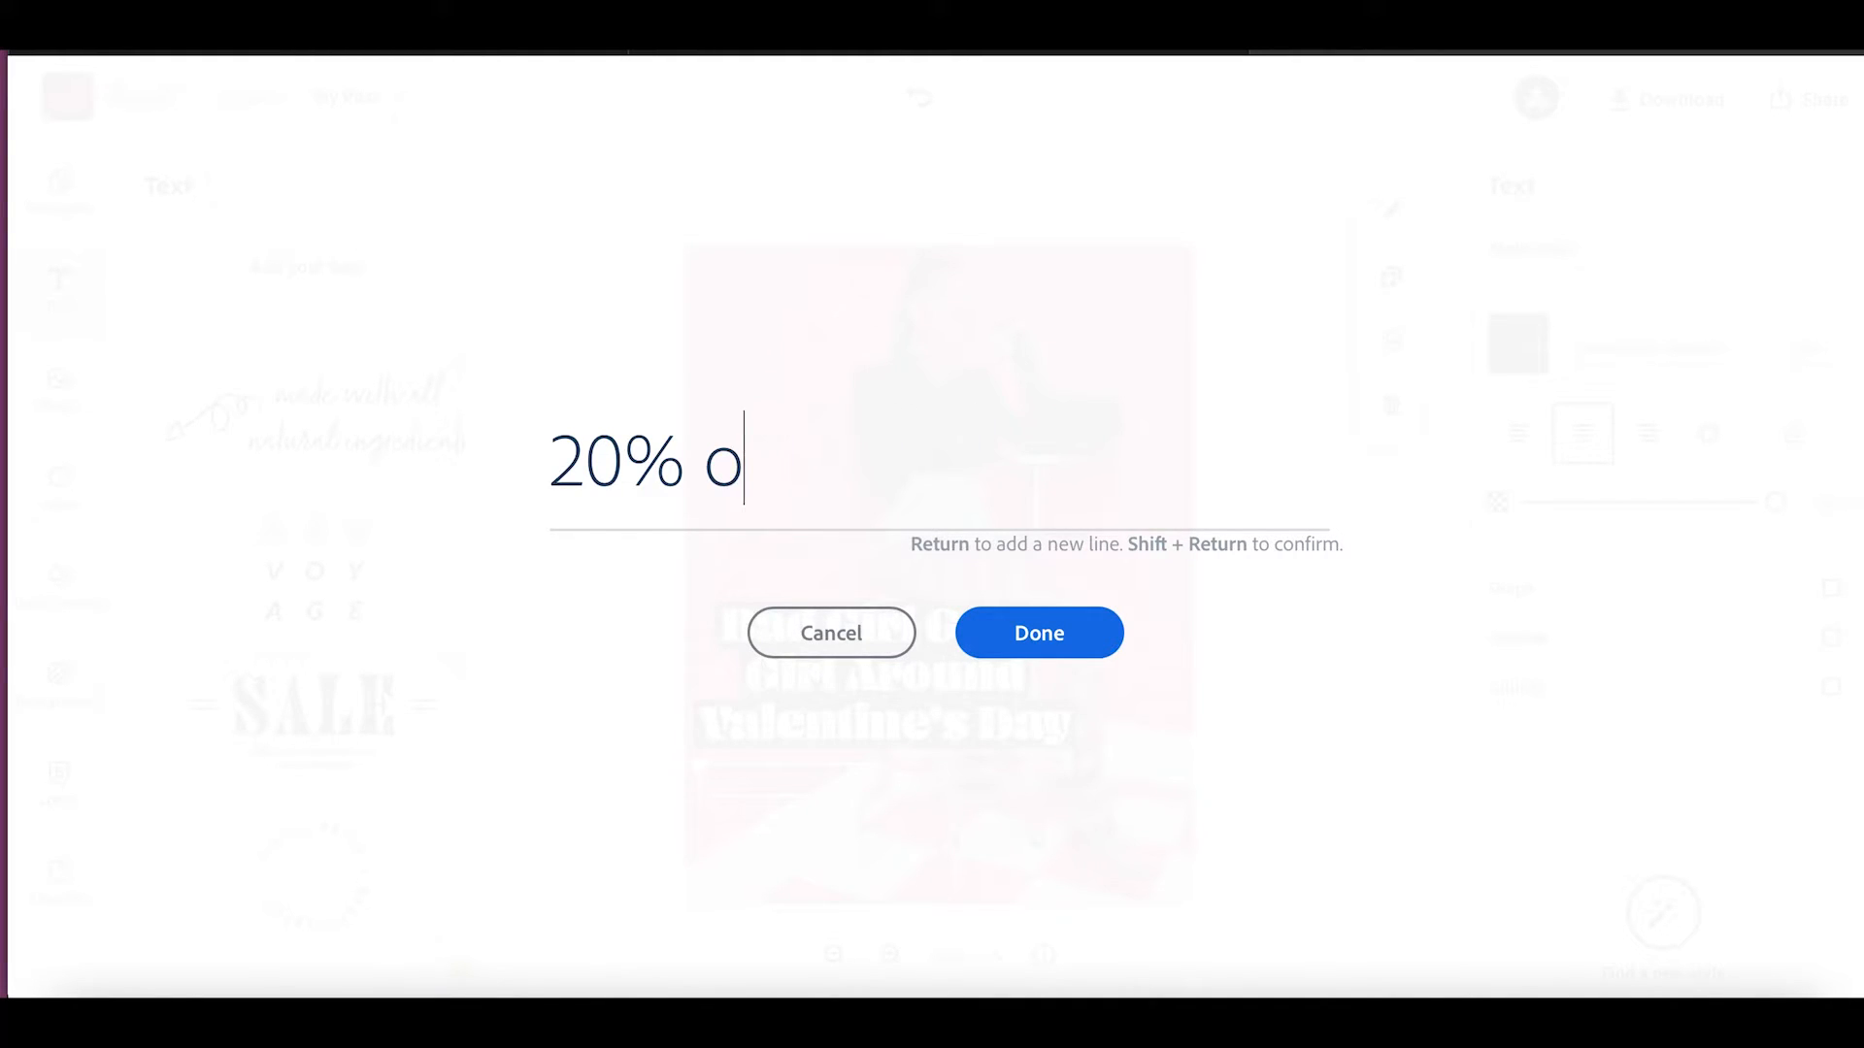
text(Off Entire Order)
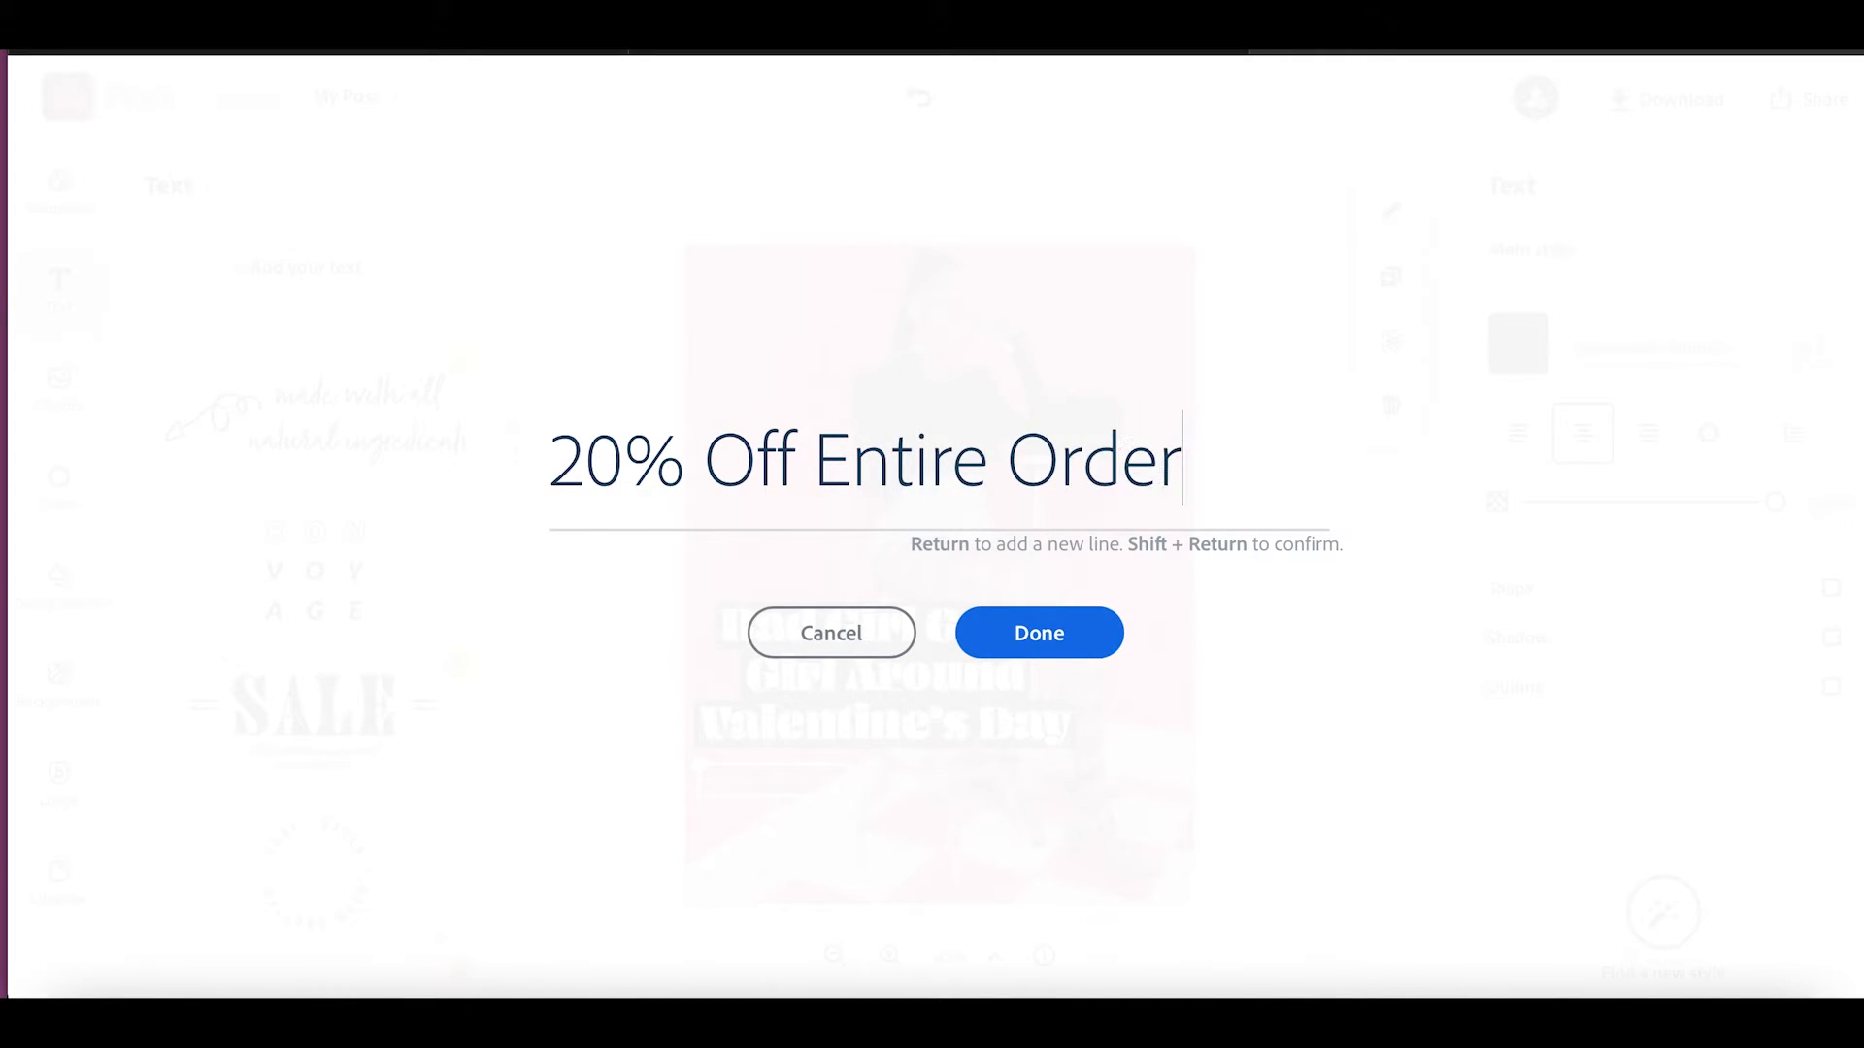
text( Use Code )
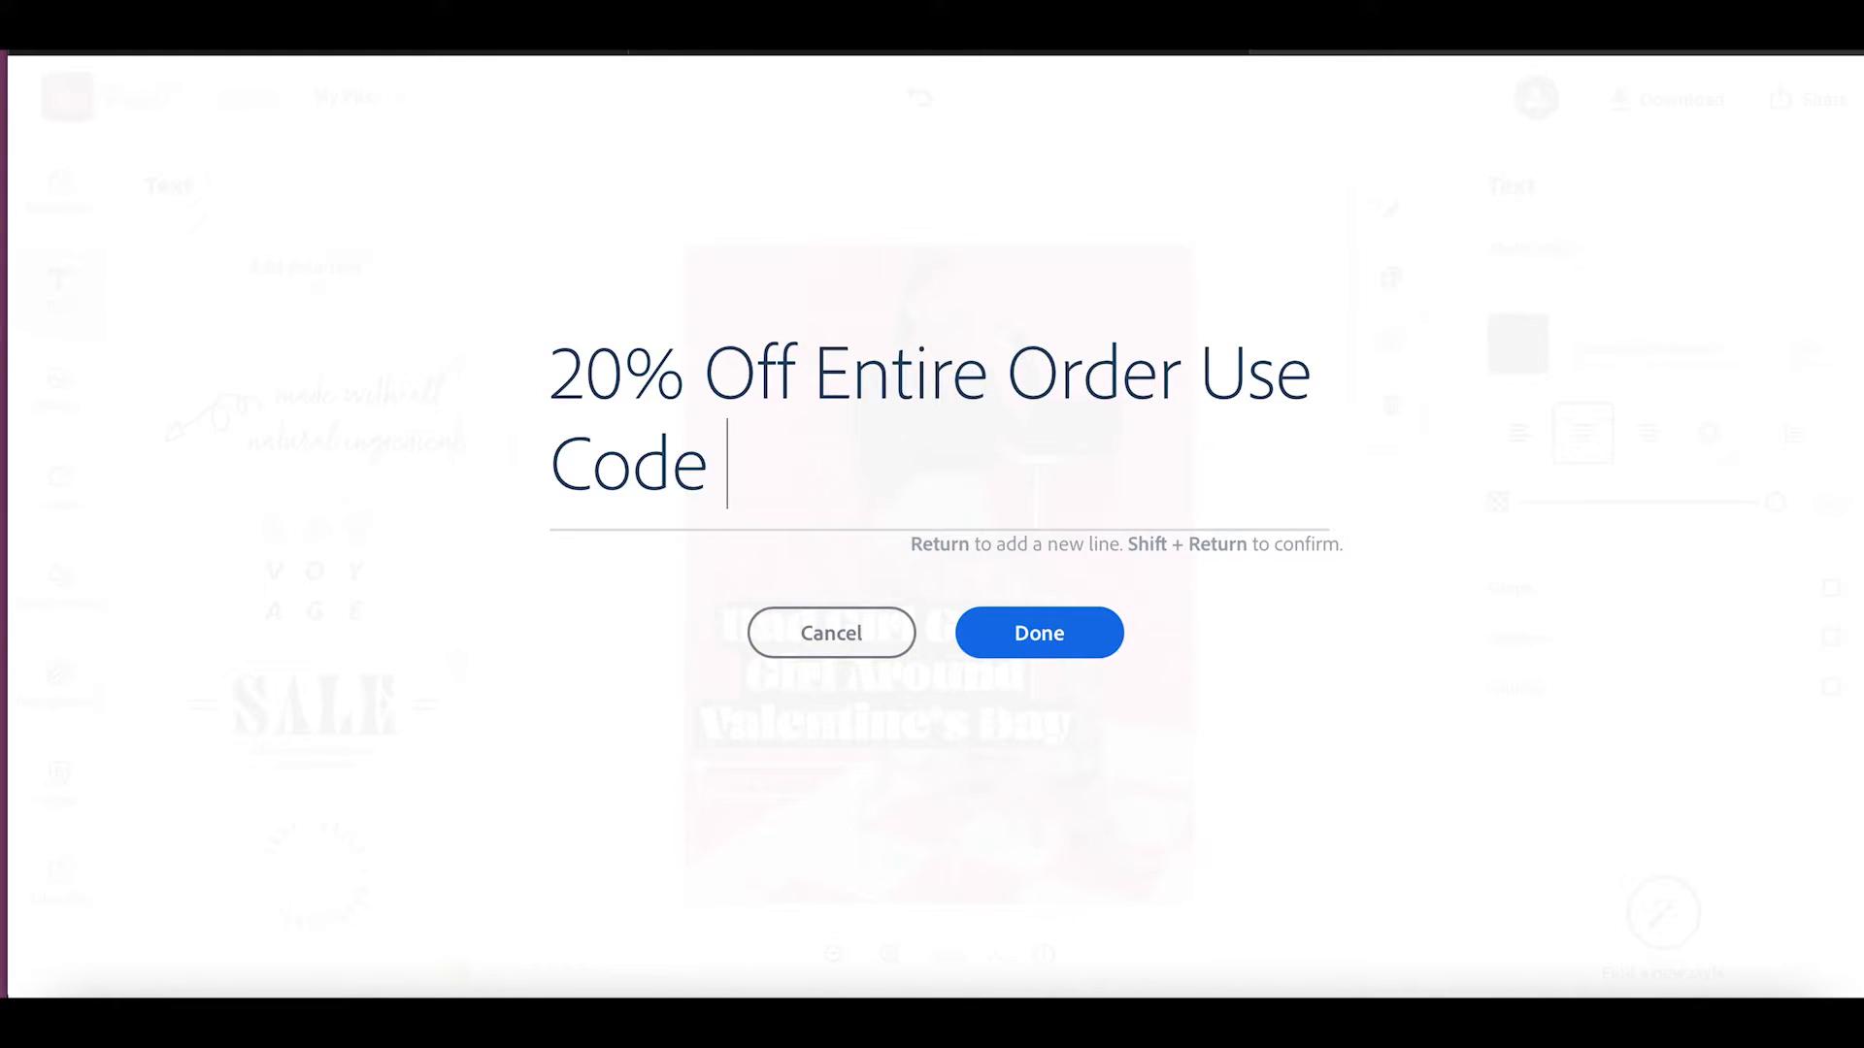
text(Val)
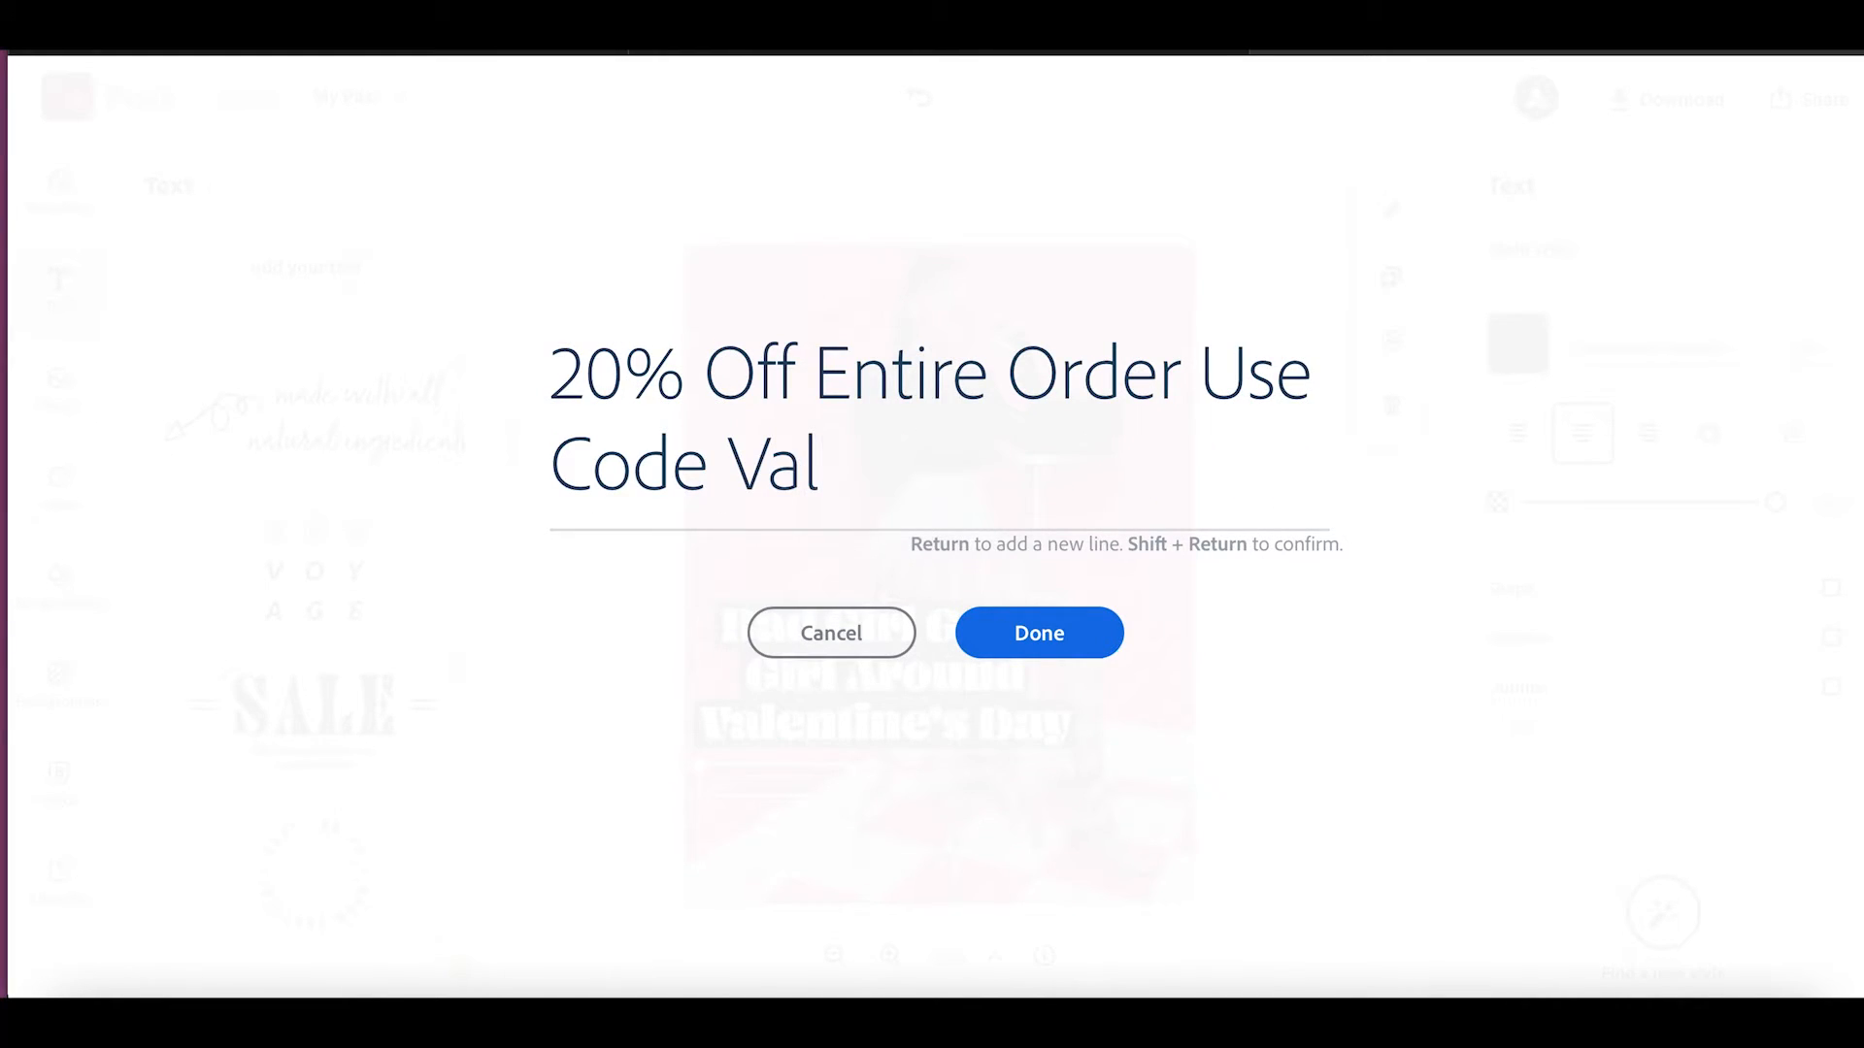
text(21)
click(1018, 633)
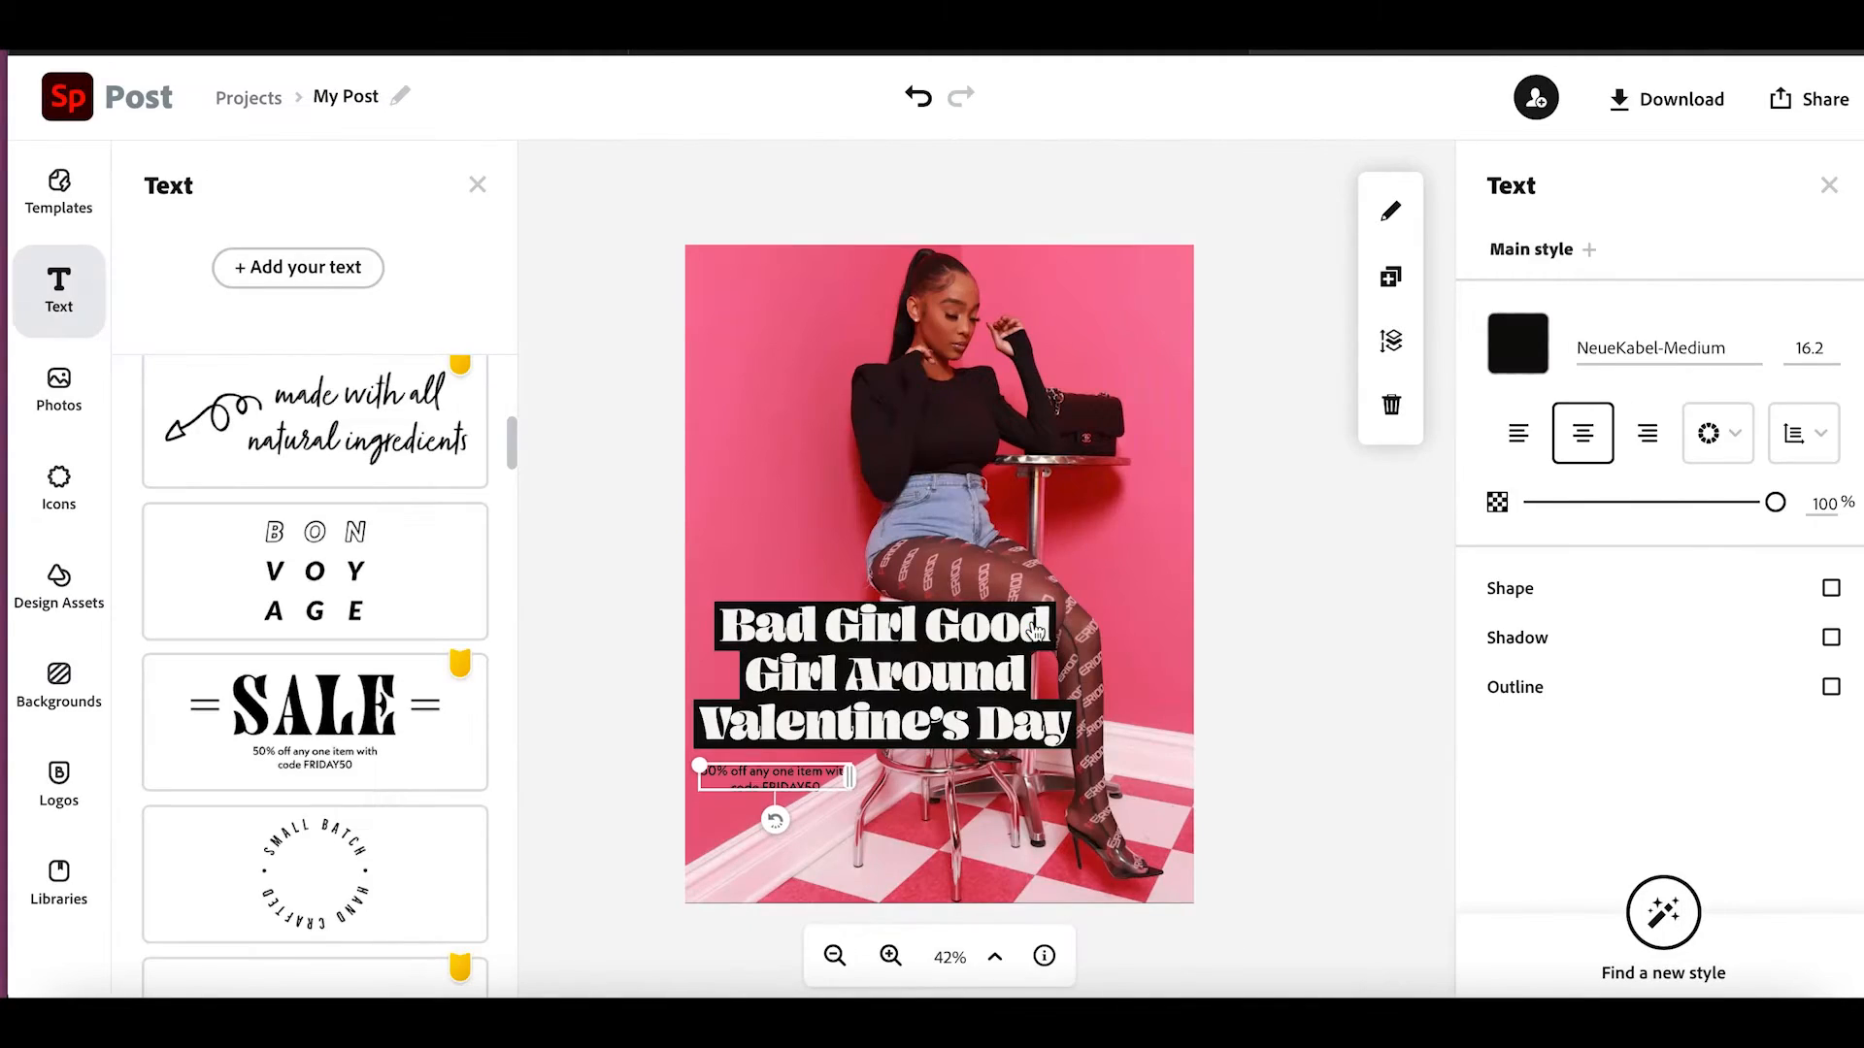
Enlarge the discount text to size 24 and shift it right so it fits inside the page.
drag(848, 773, 875, 827)
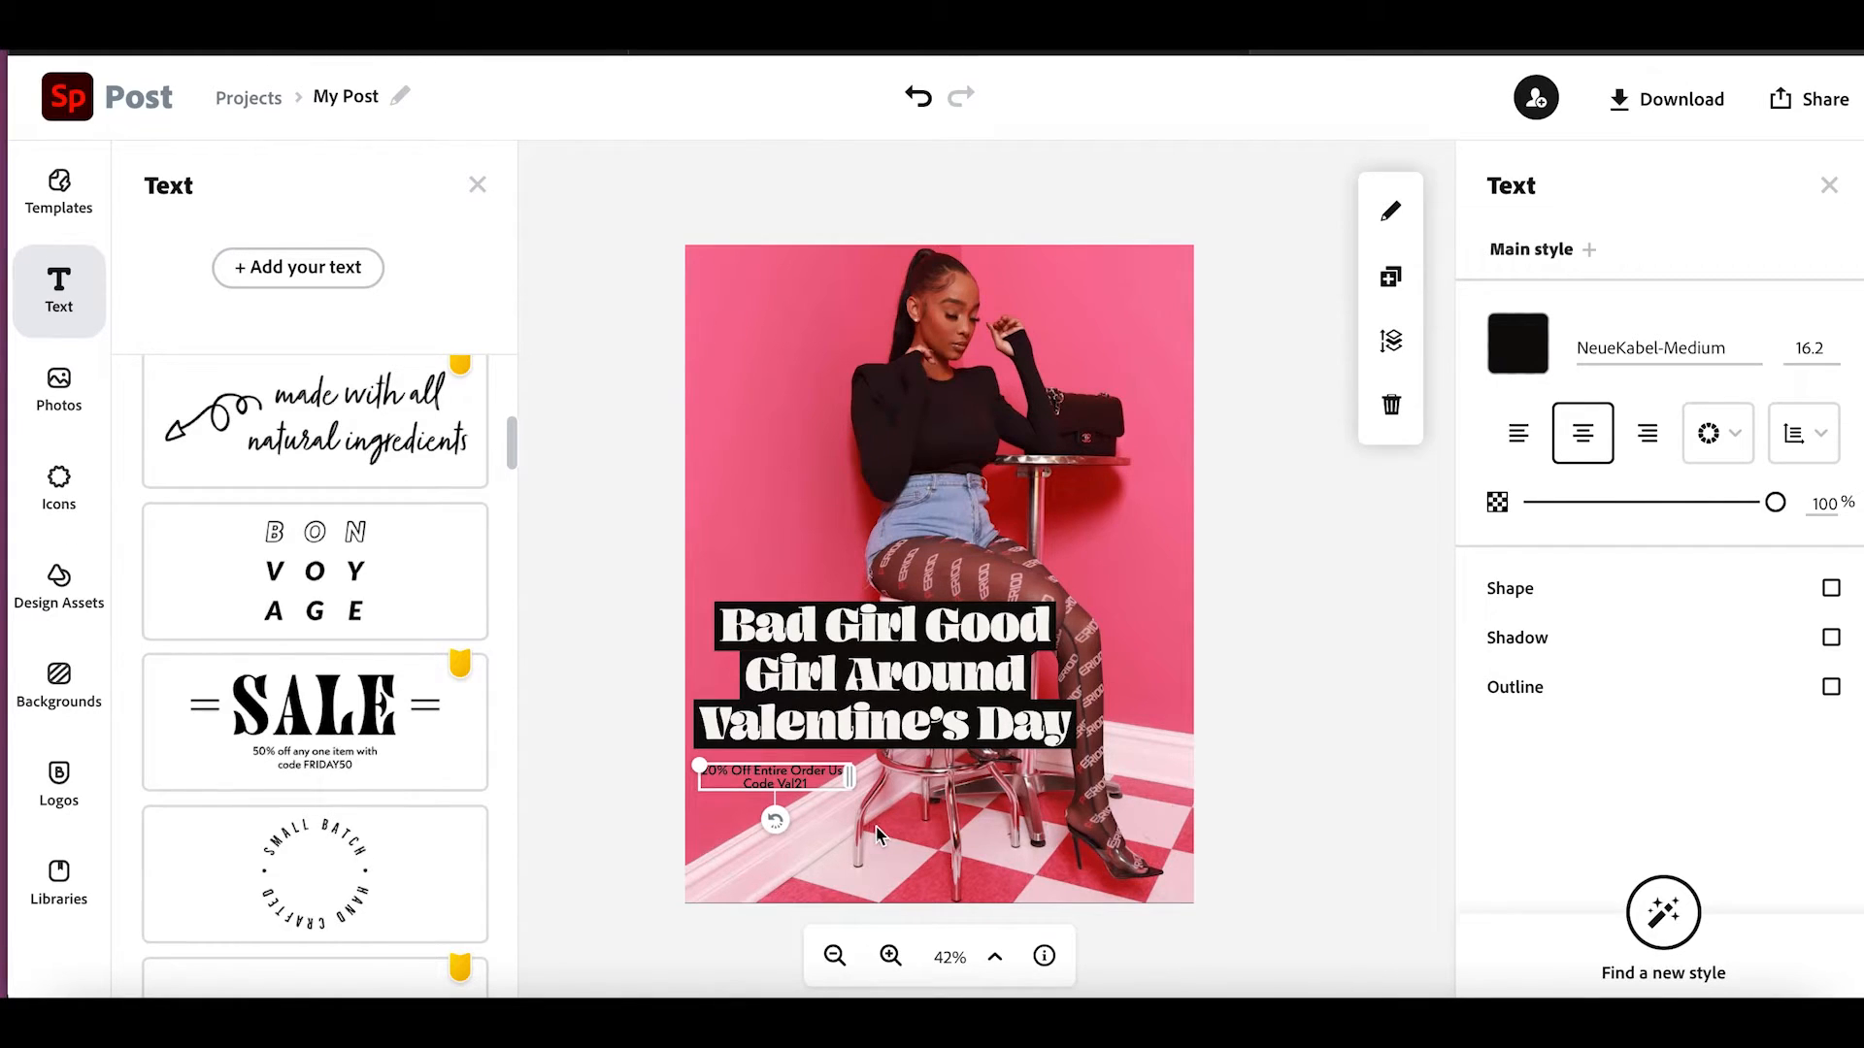
click(1809, 347)
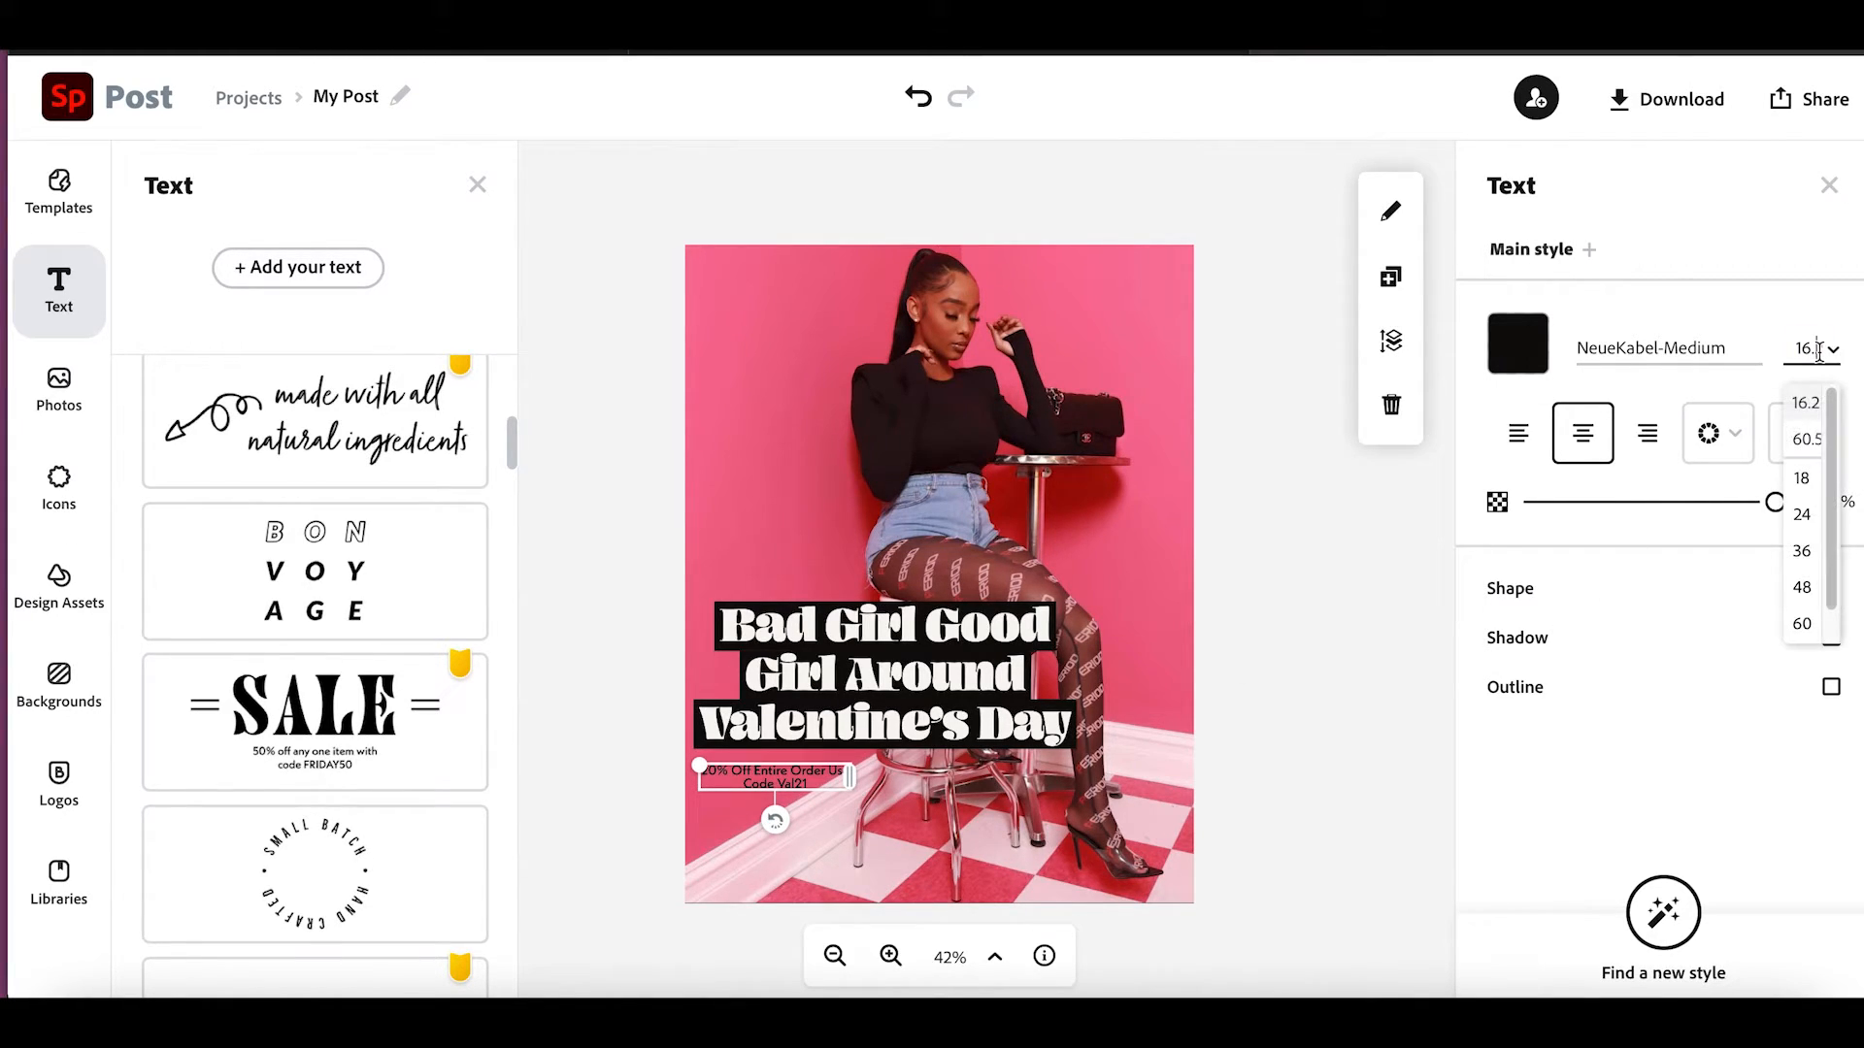
click(1803, 514)
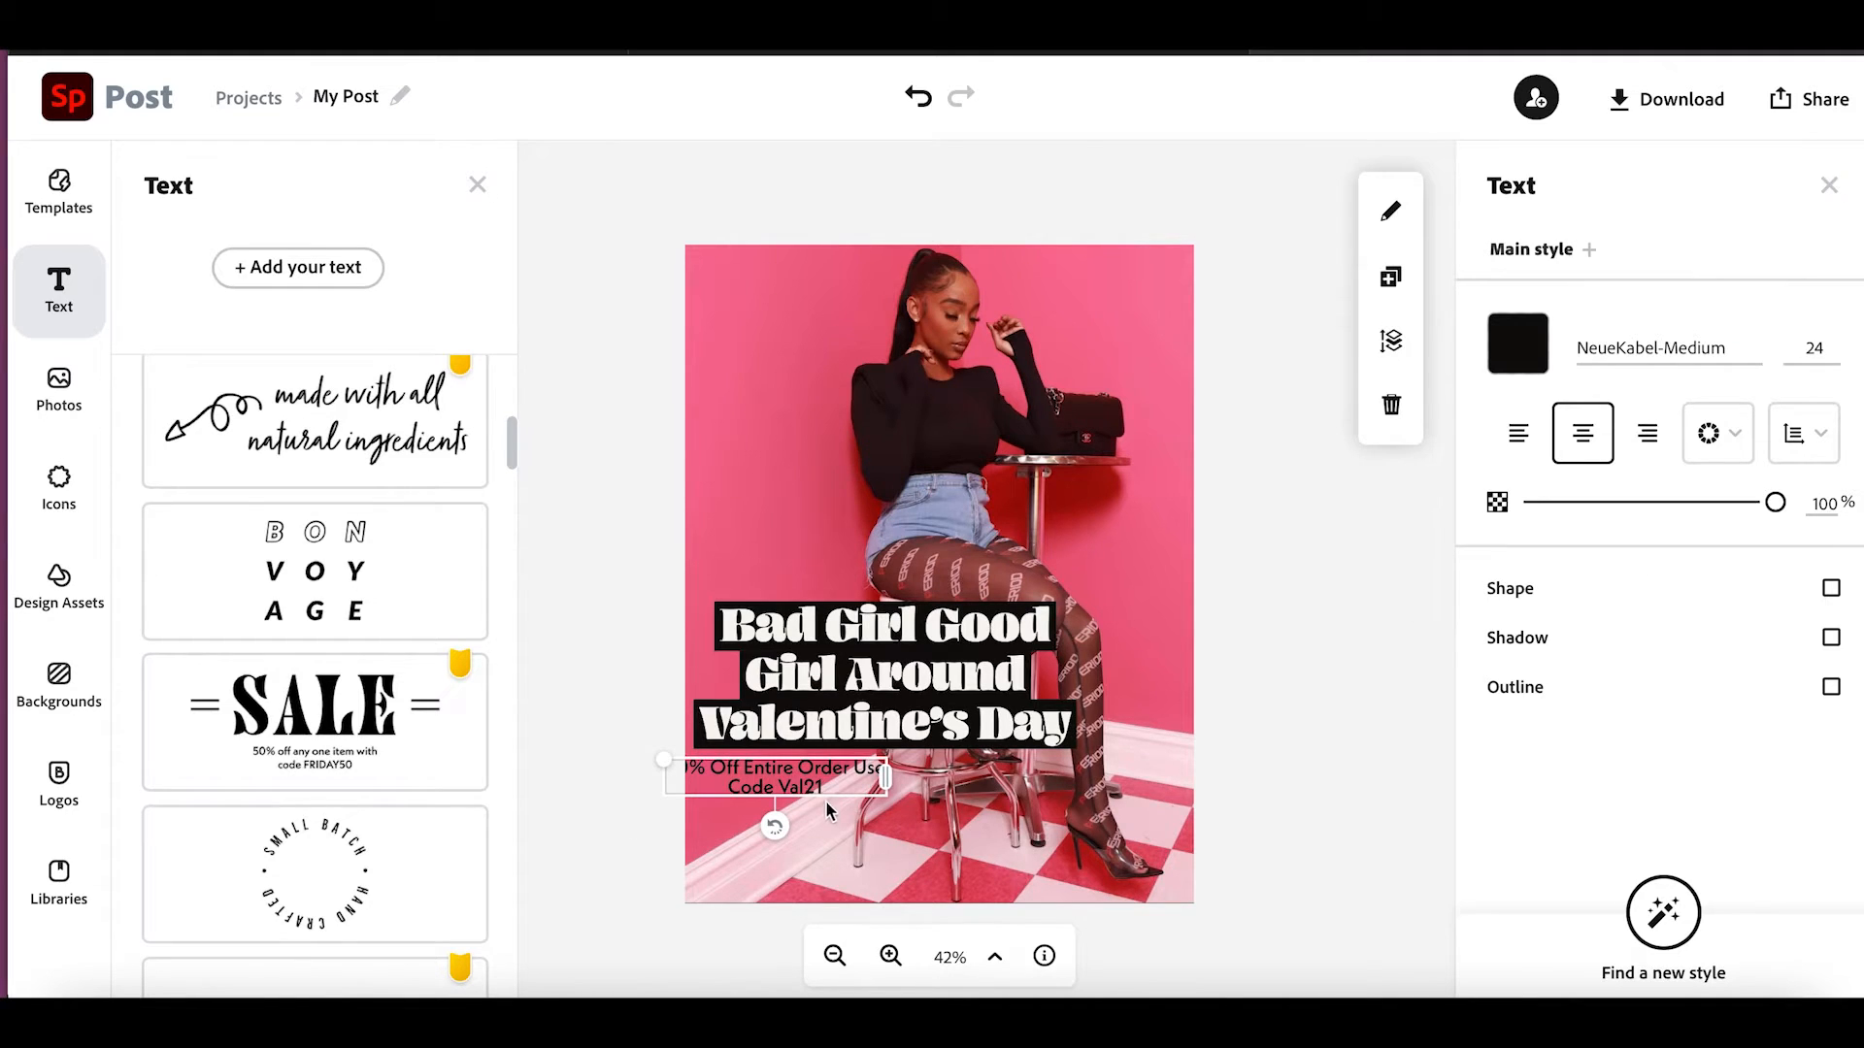
drag(827, 800, 865, 799)
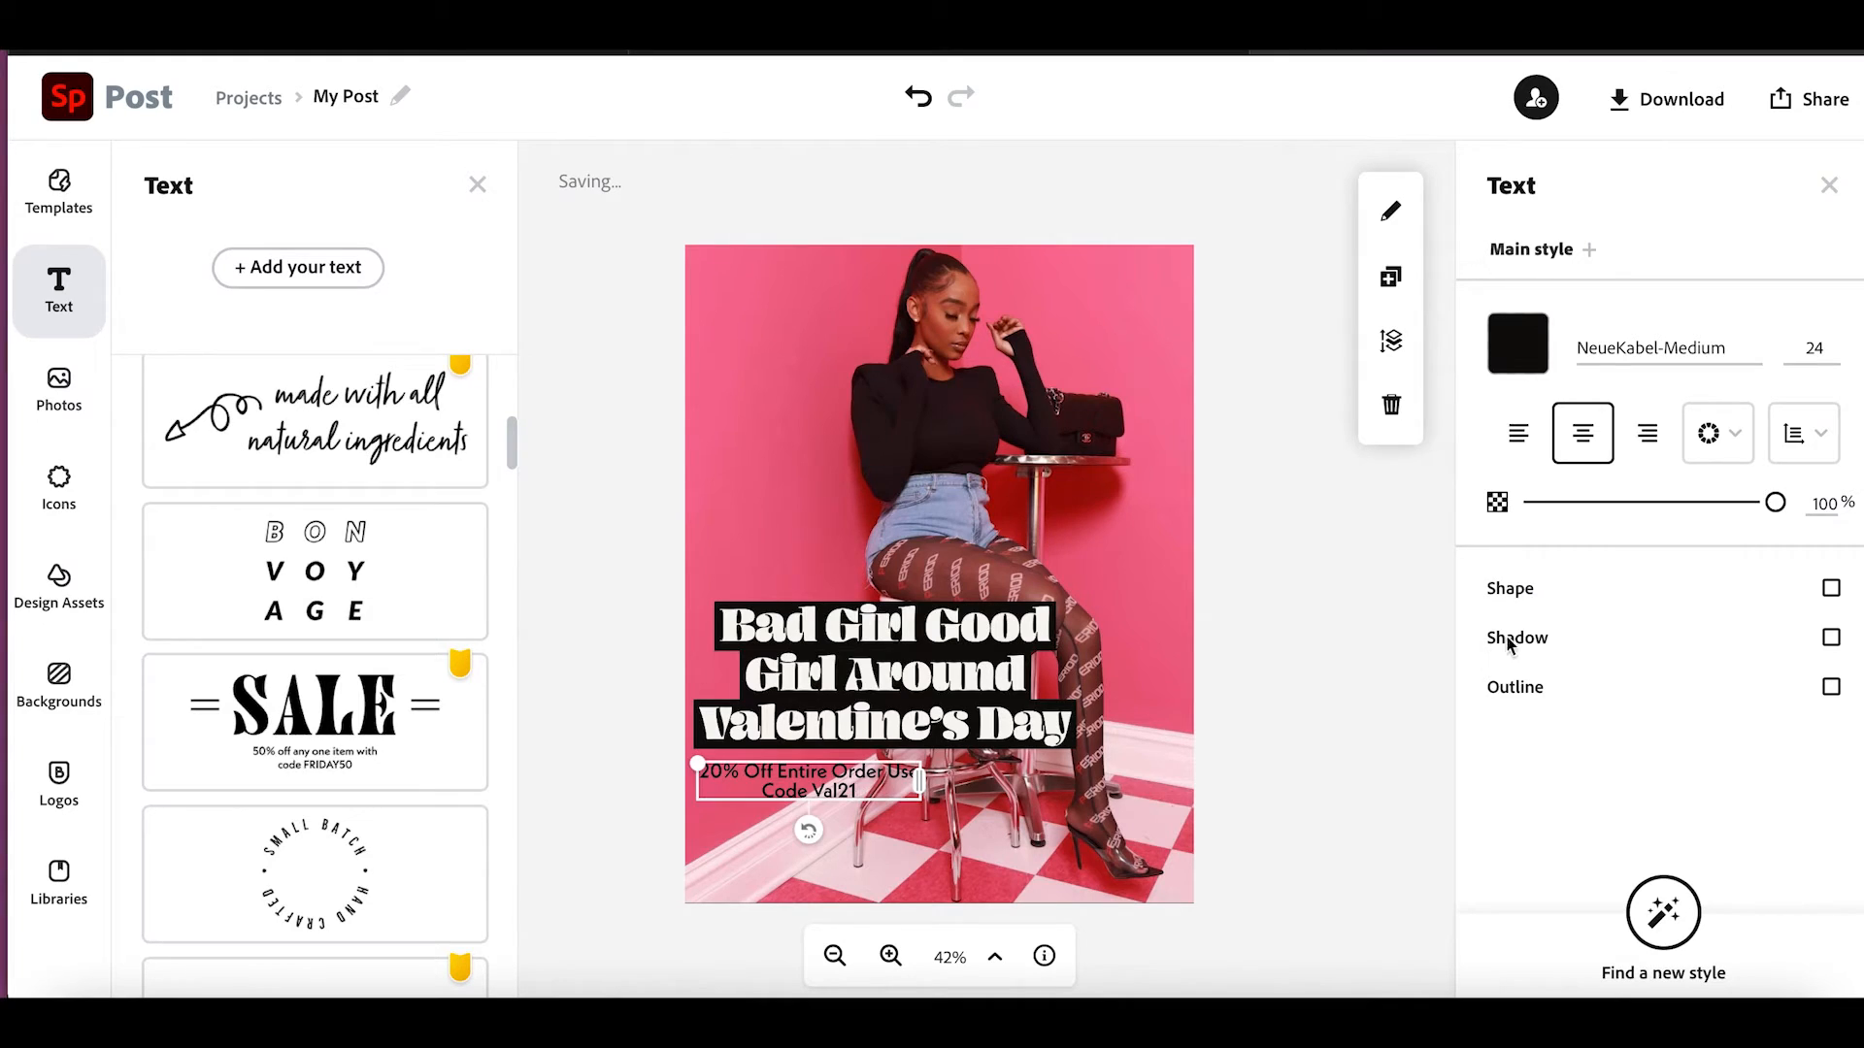
Change the discount text's font to Lato Black Italic and nudge the text slightly to the right.
click(1738, 355)
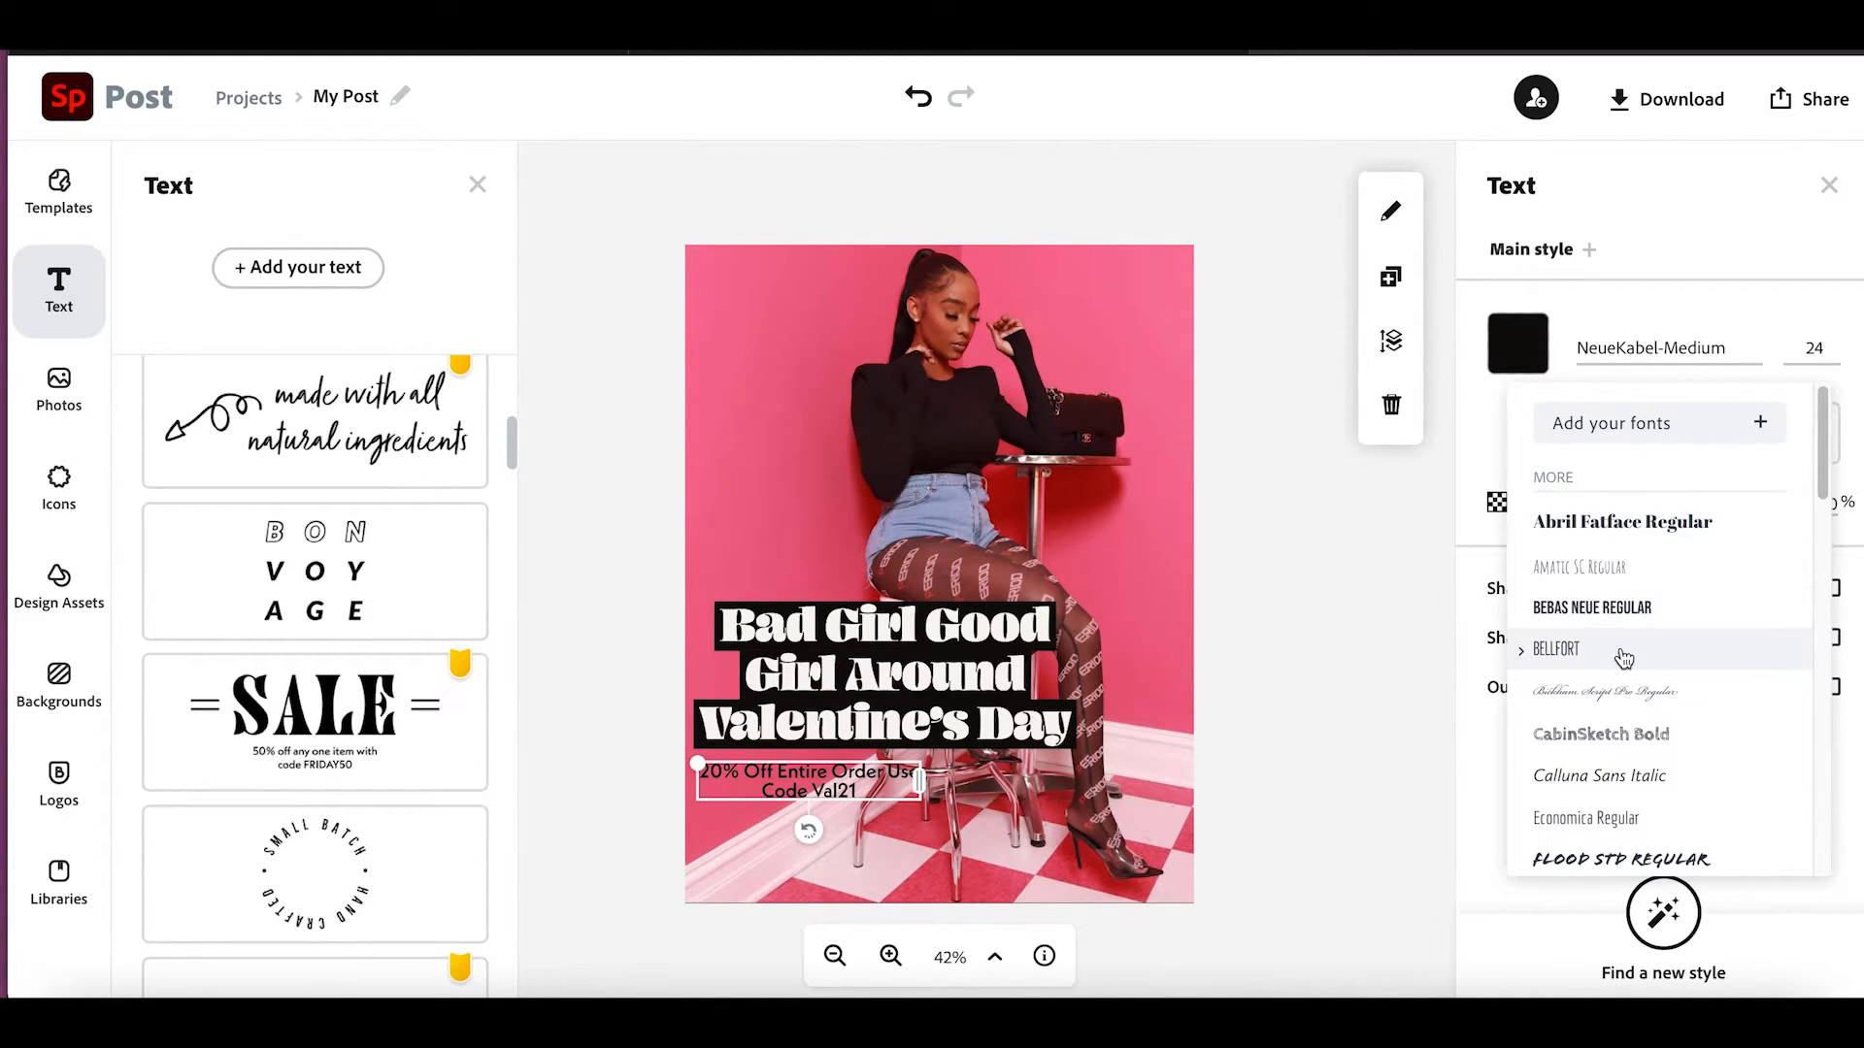
scroll(1638, 776, down, 4)
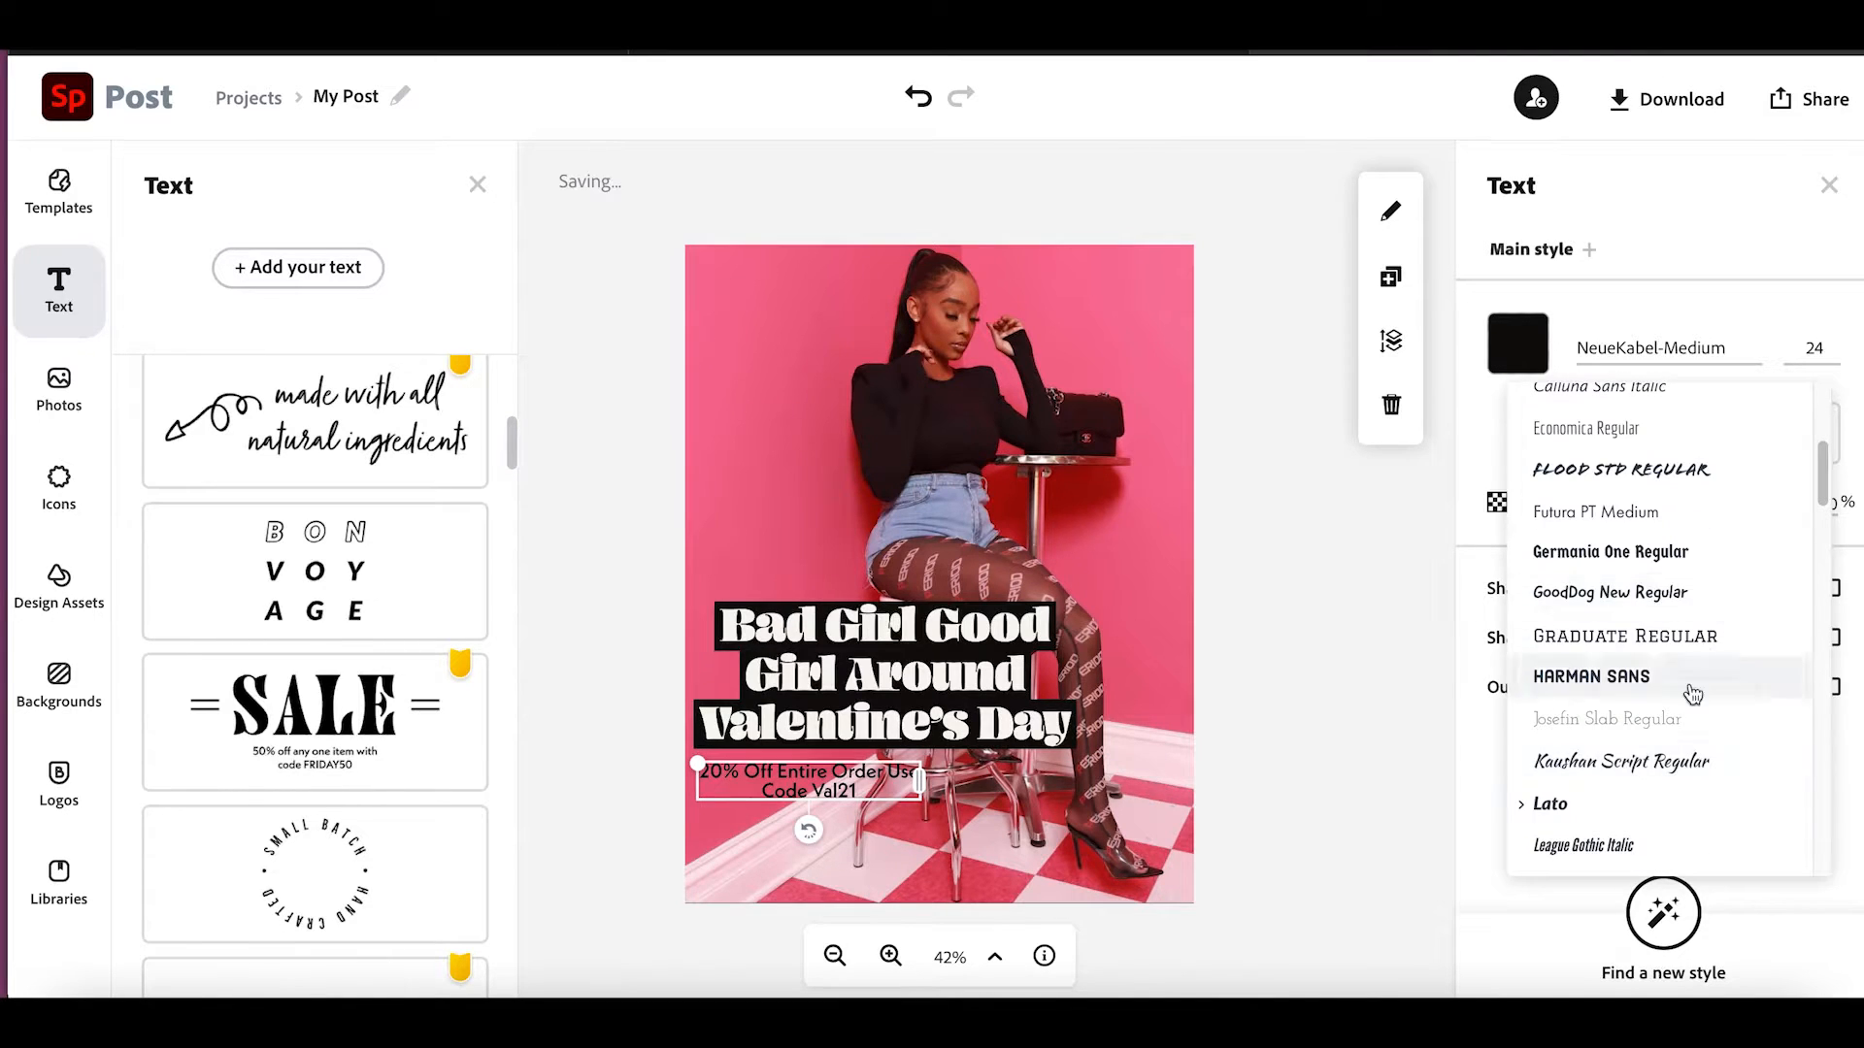
click(1620, 756)
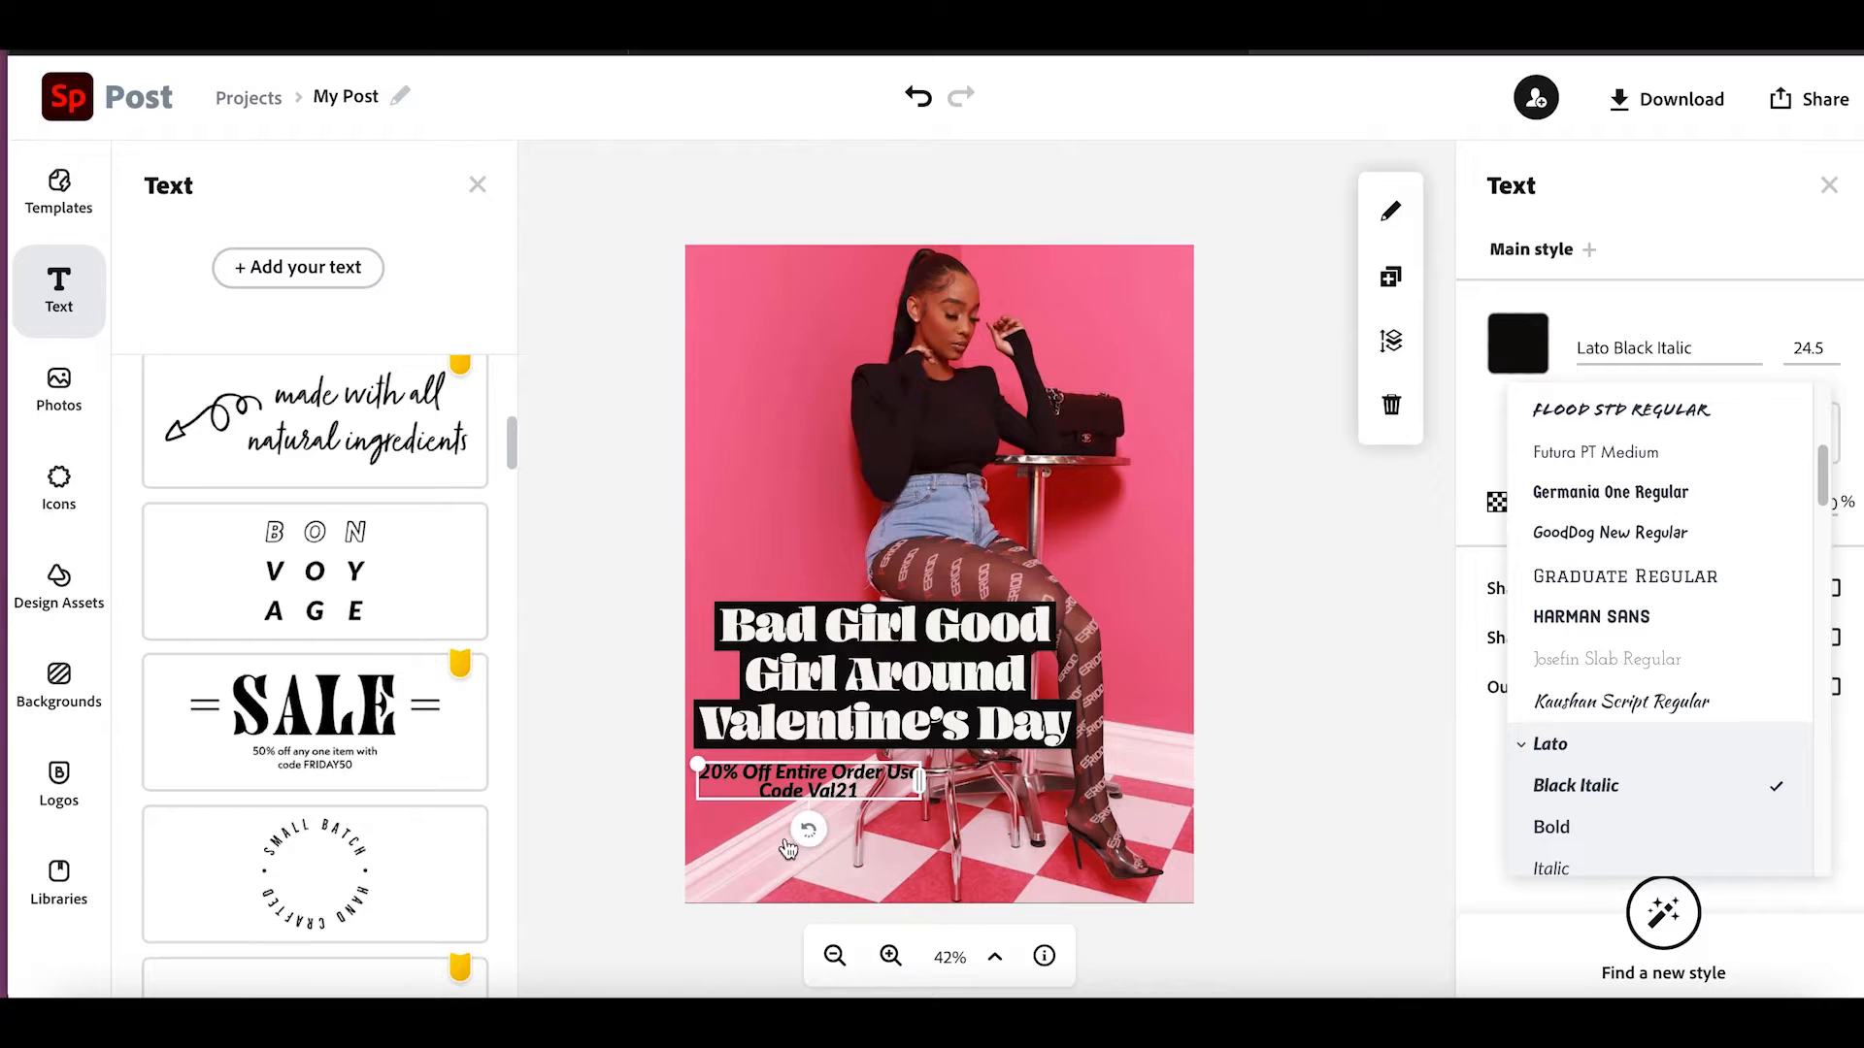
click(748, 837)
drag(836, 782, 844, 782)
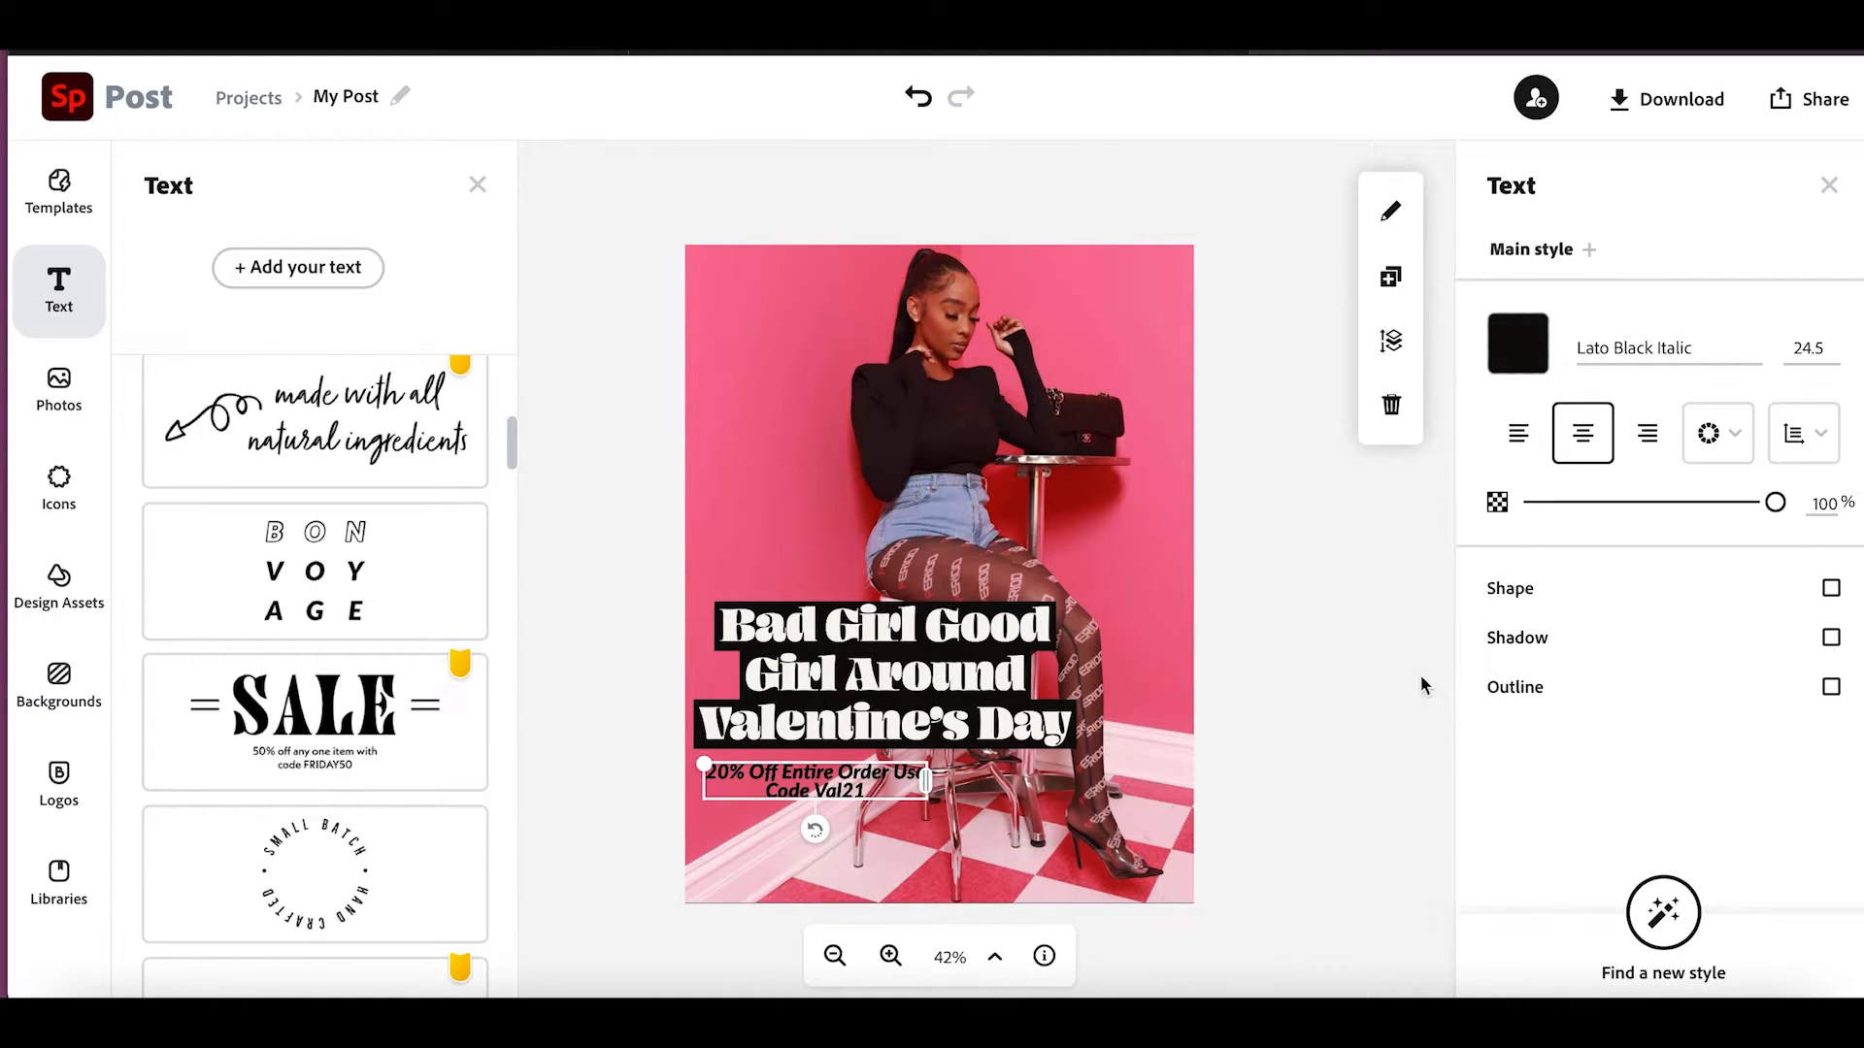
Set the discount text's size to 36 and reposition it just below the headline, fully inside the page.
click(1808, 350)
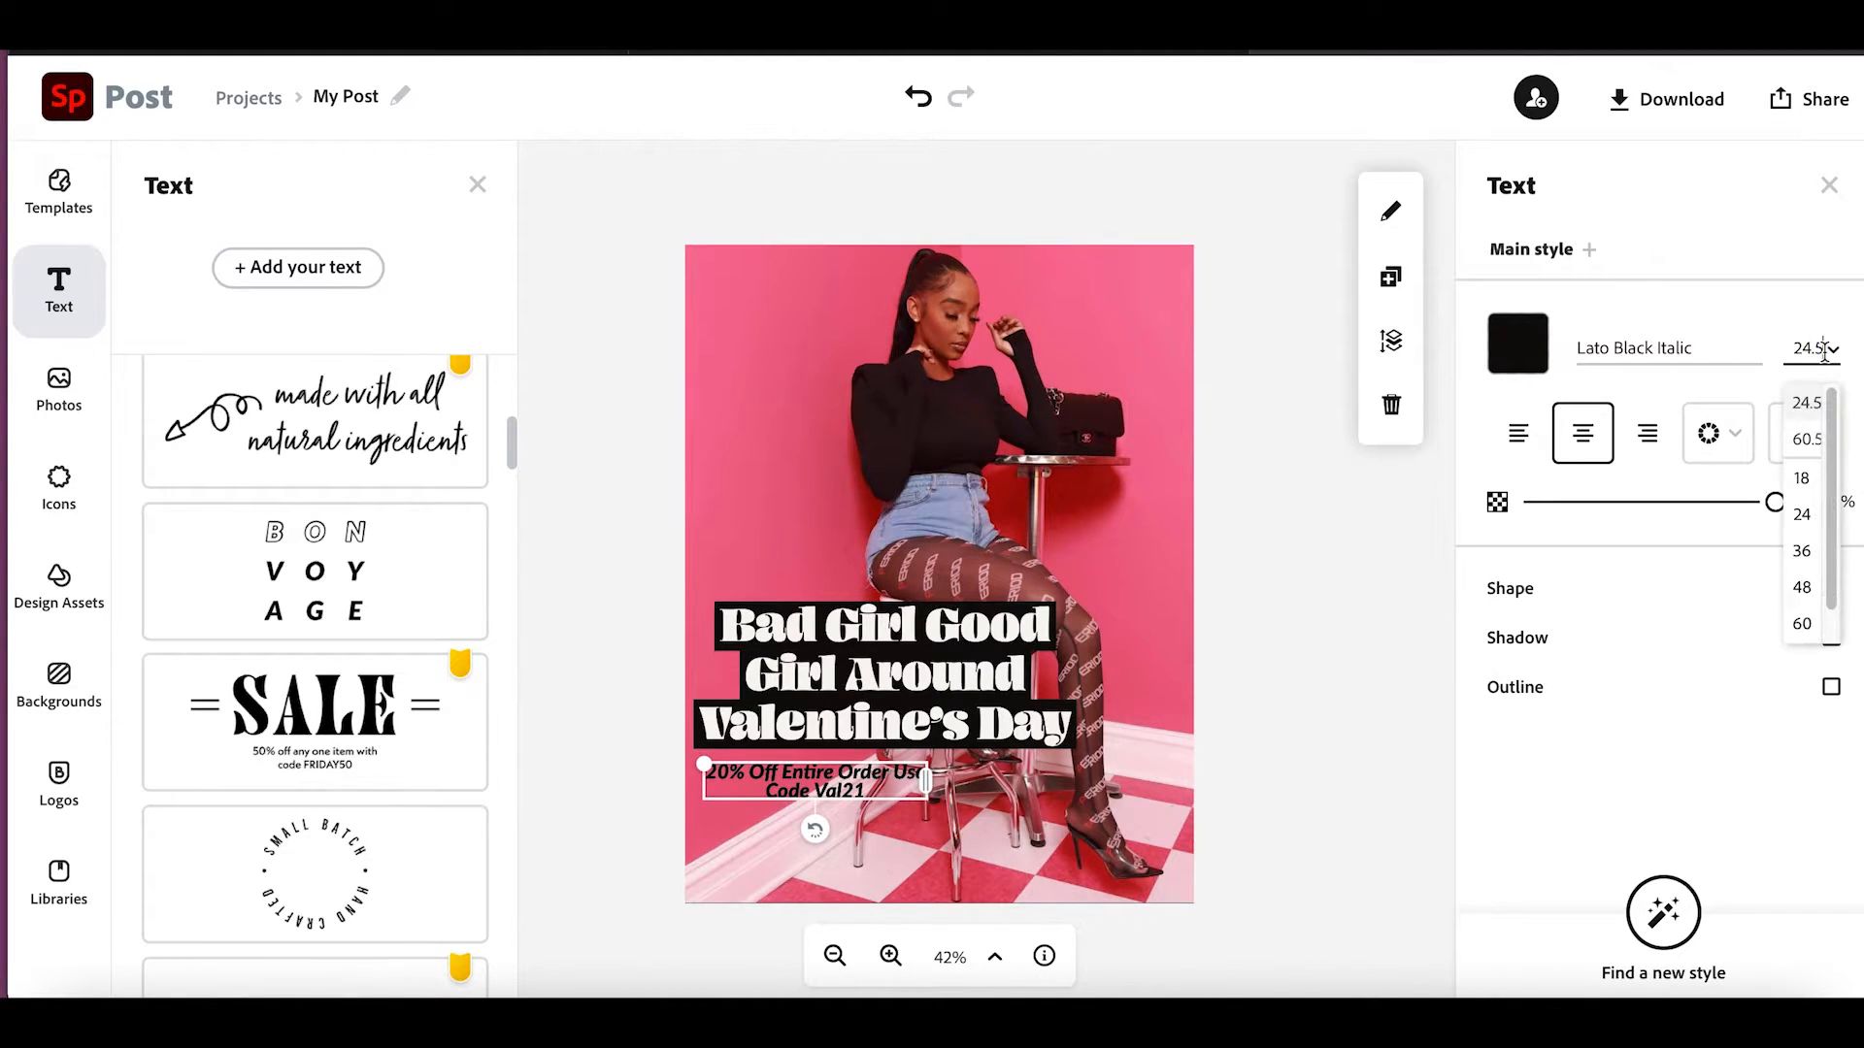
click(1804, 553)
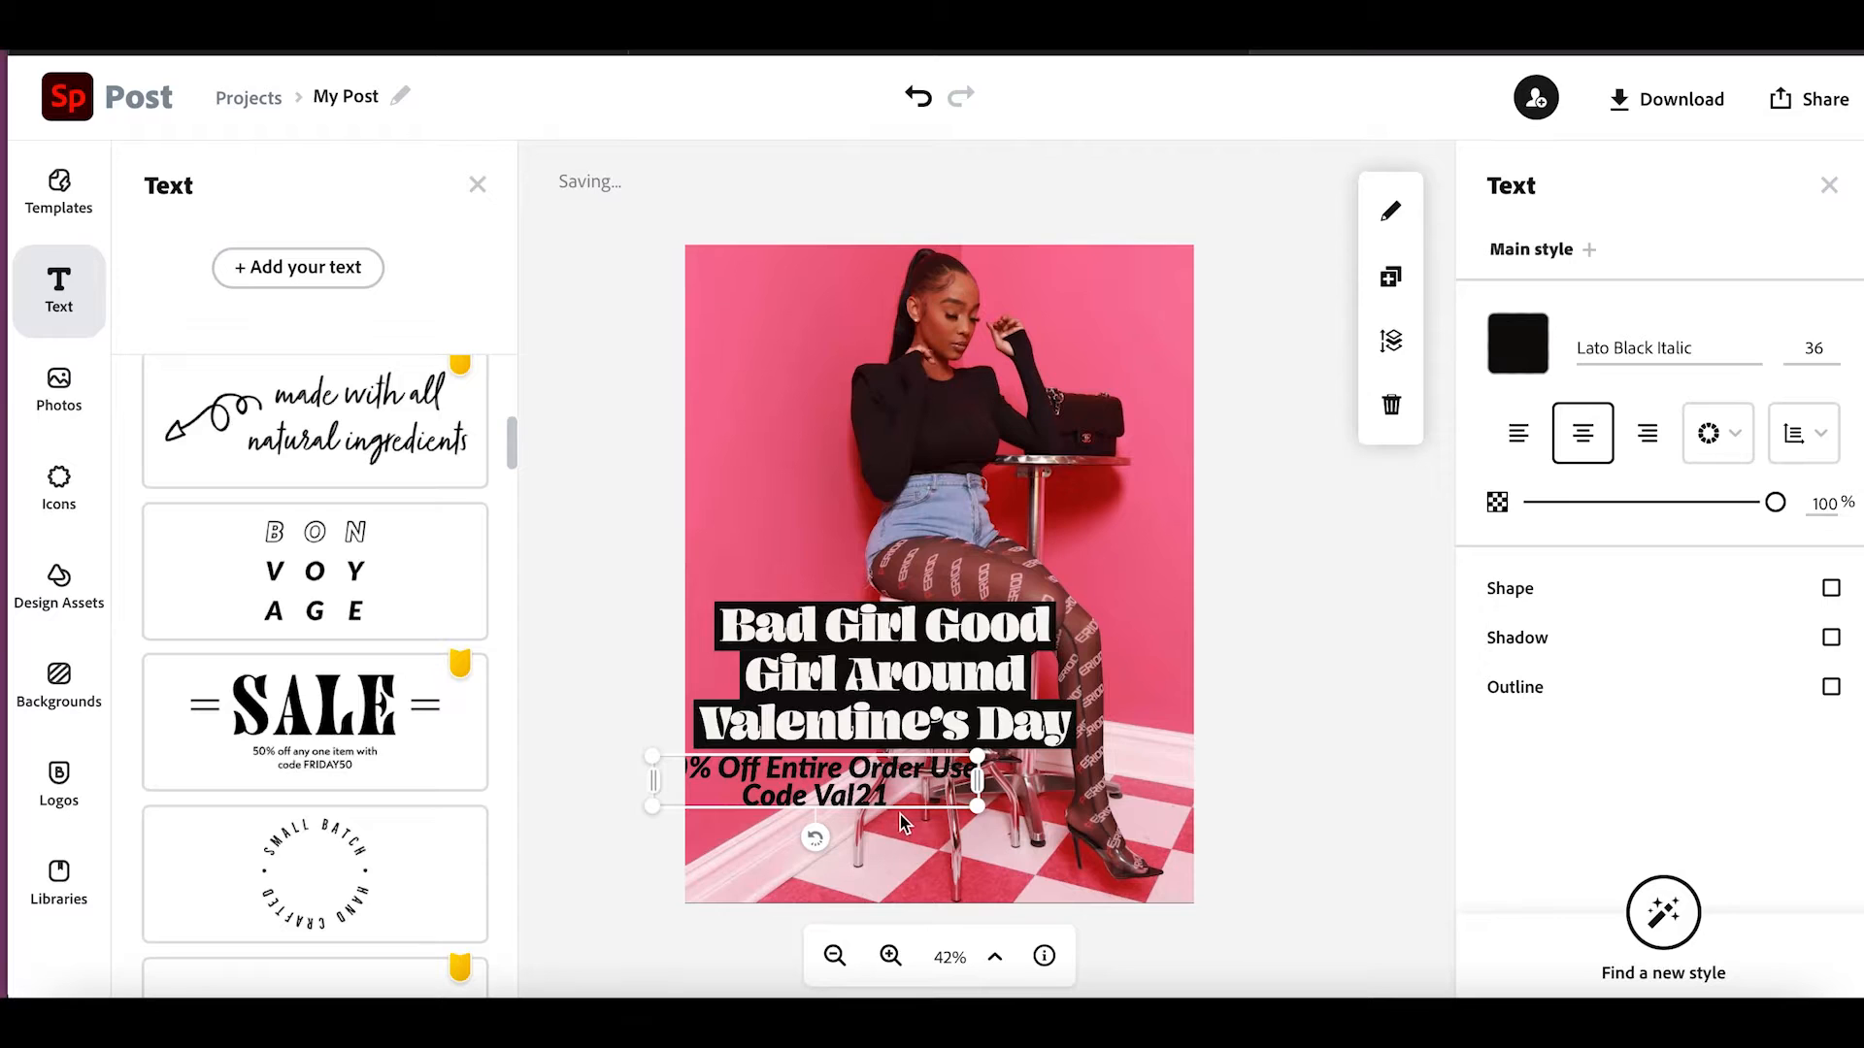
drag(904, 807, 947, 814)
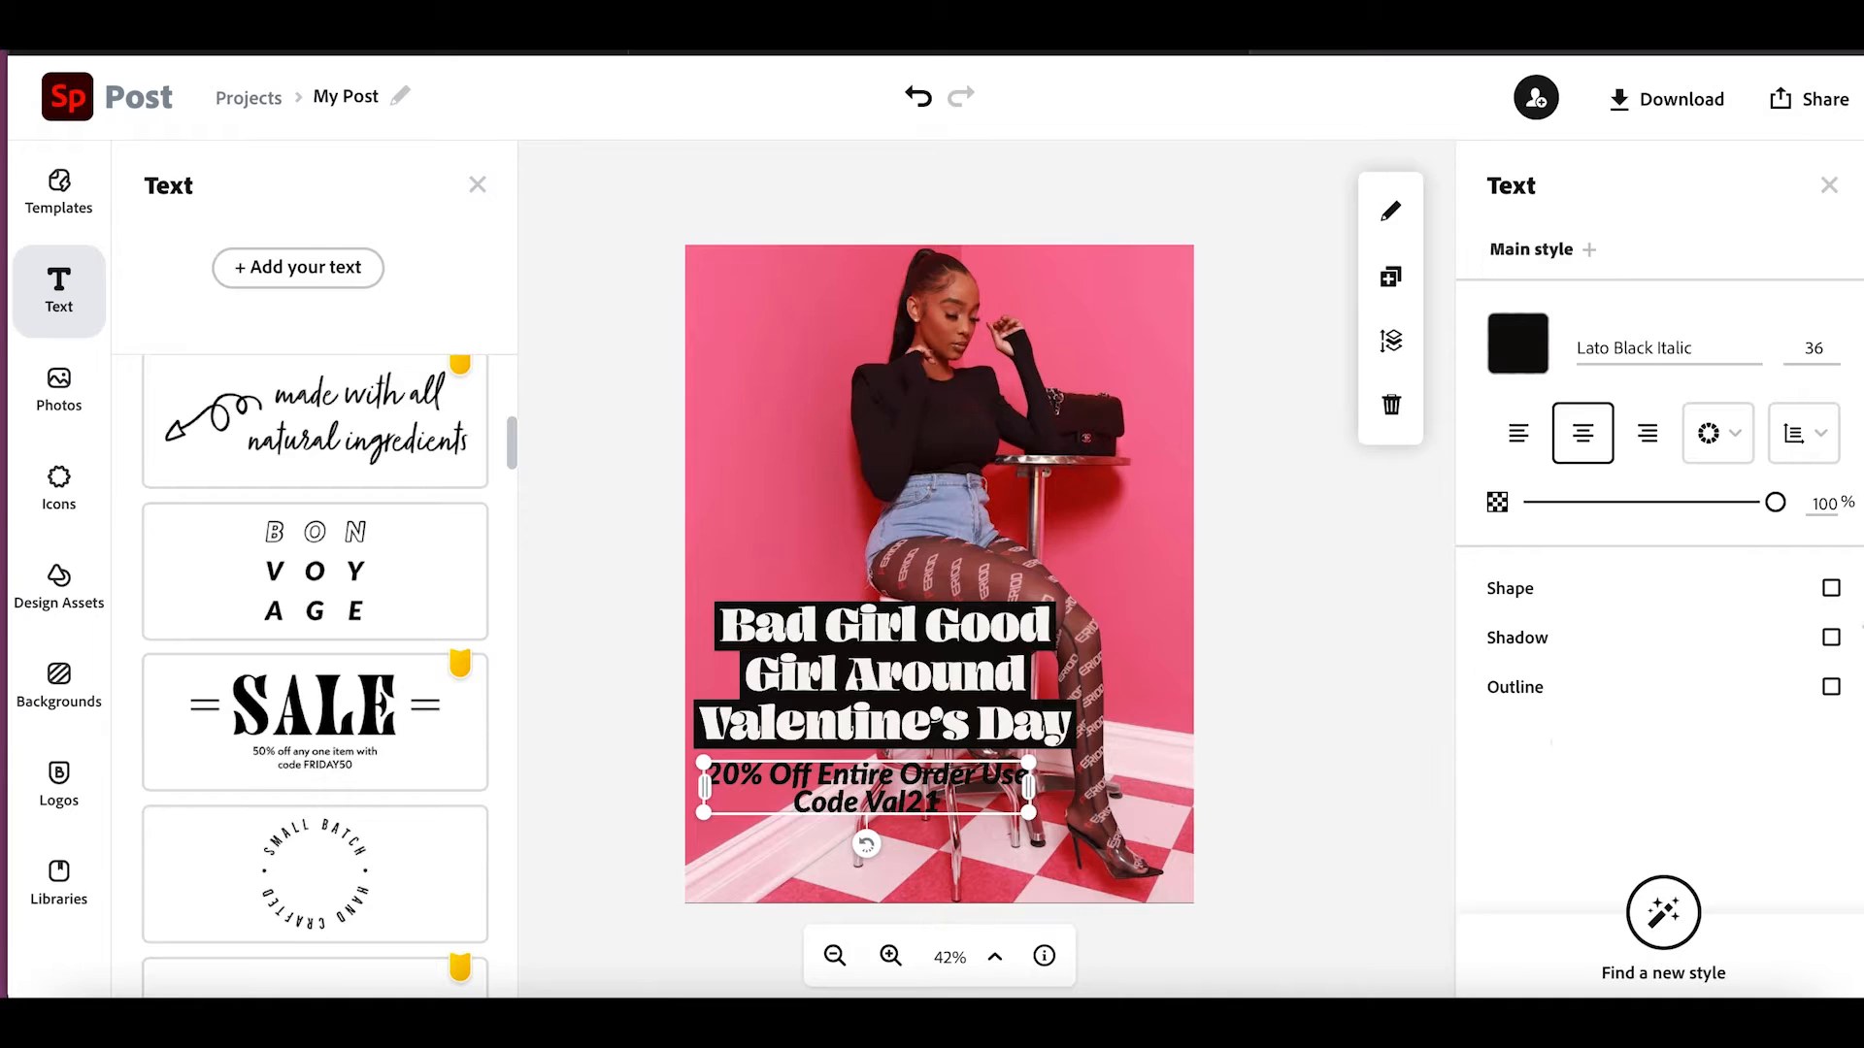
Add an outline to the discount text, color it near-white (#FEFEFD), and deselect the text.
click(1831, 688)
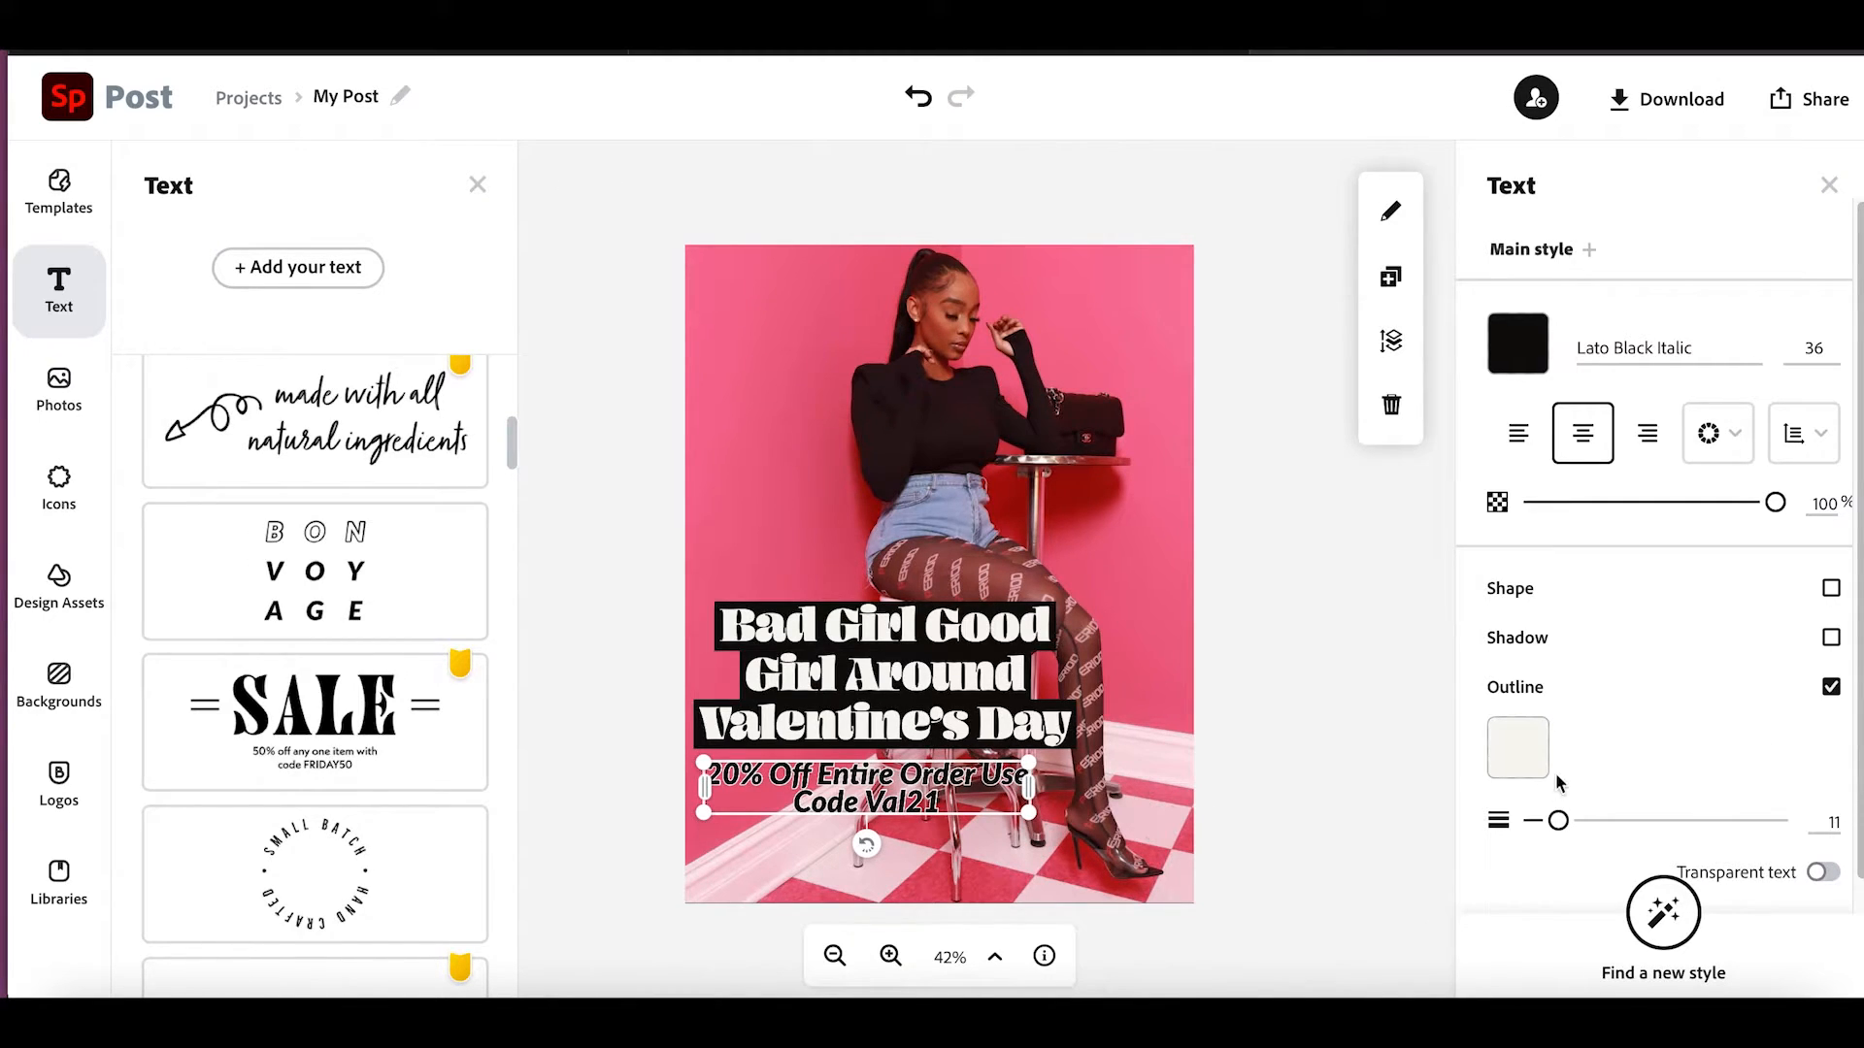
click(1518, 748)
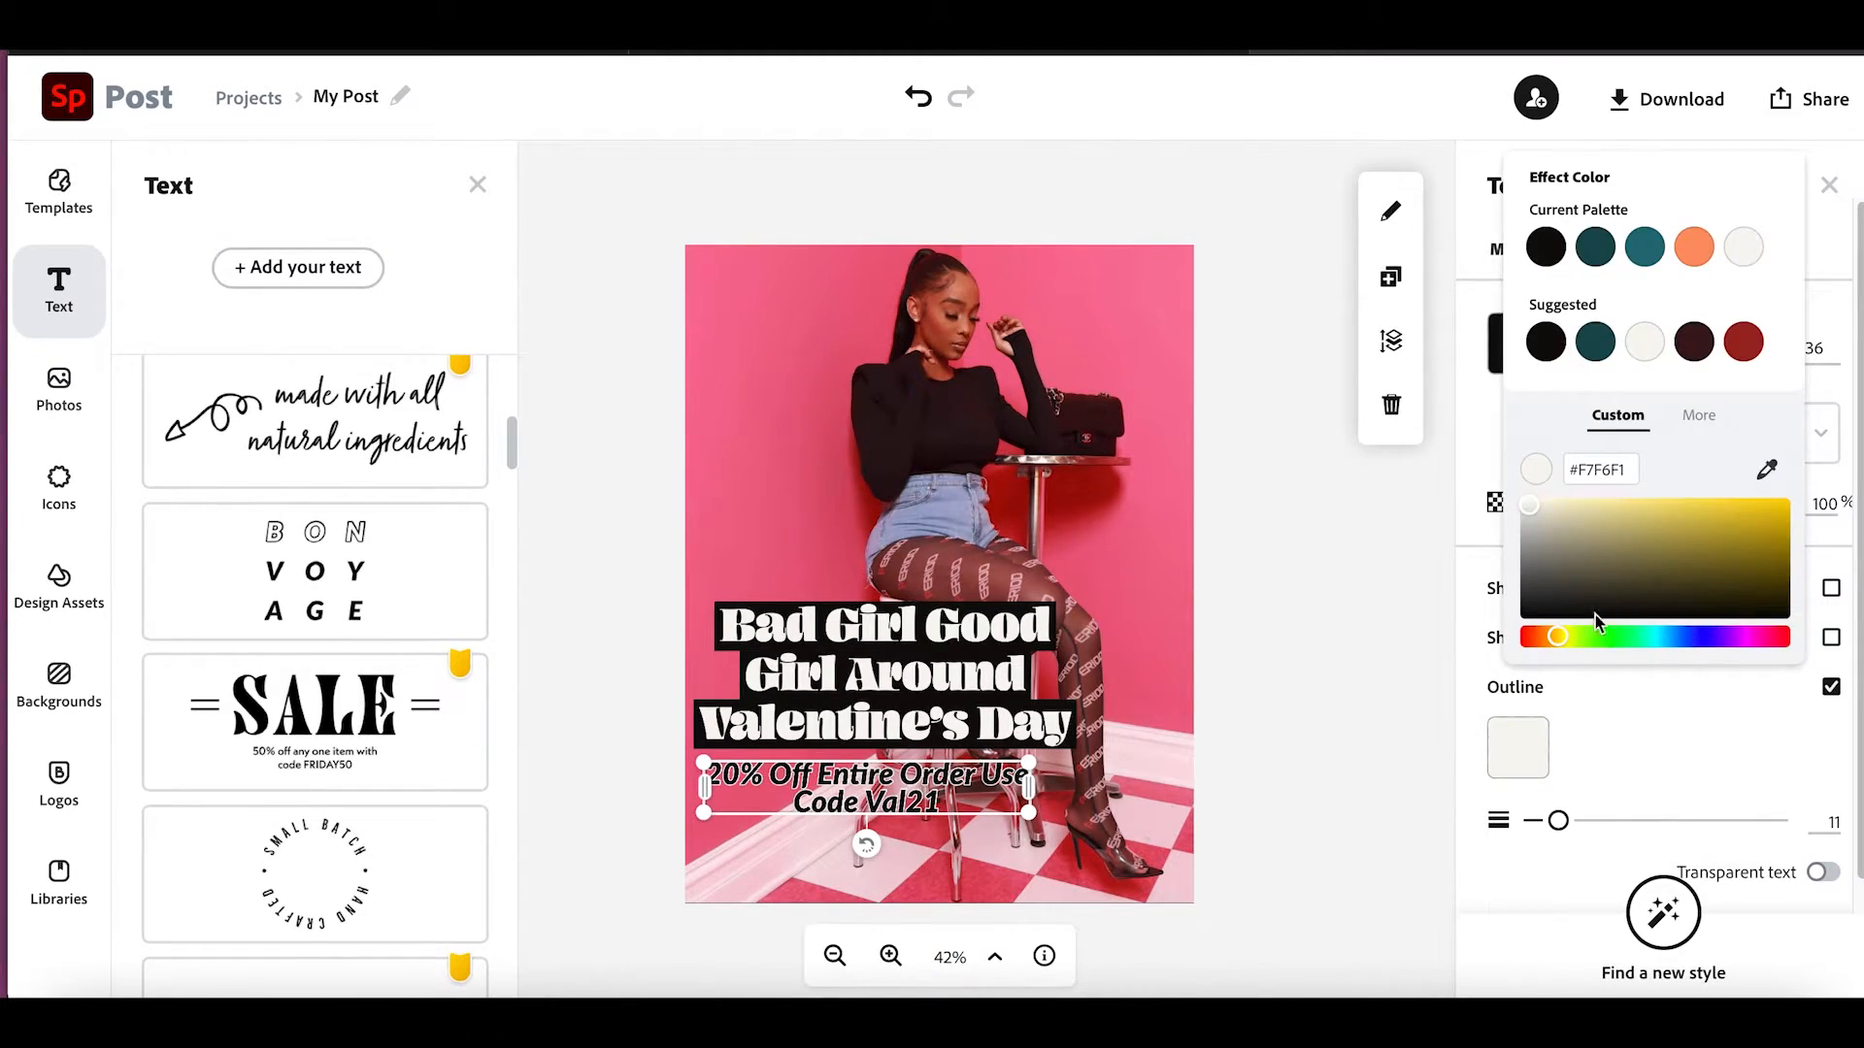
drag(1530, 504, 1520, 493)
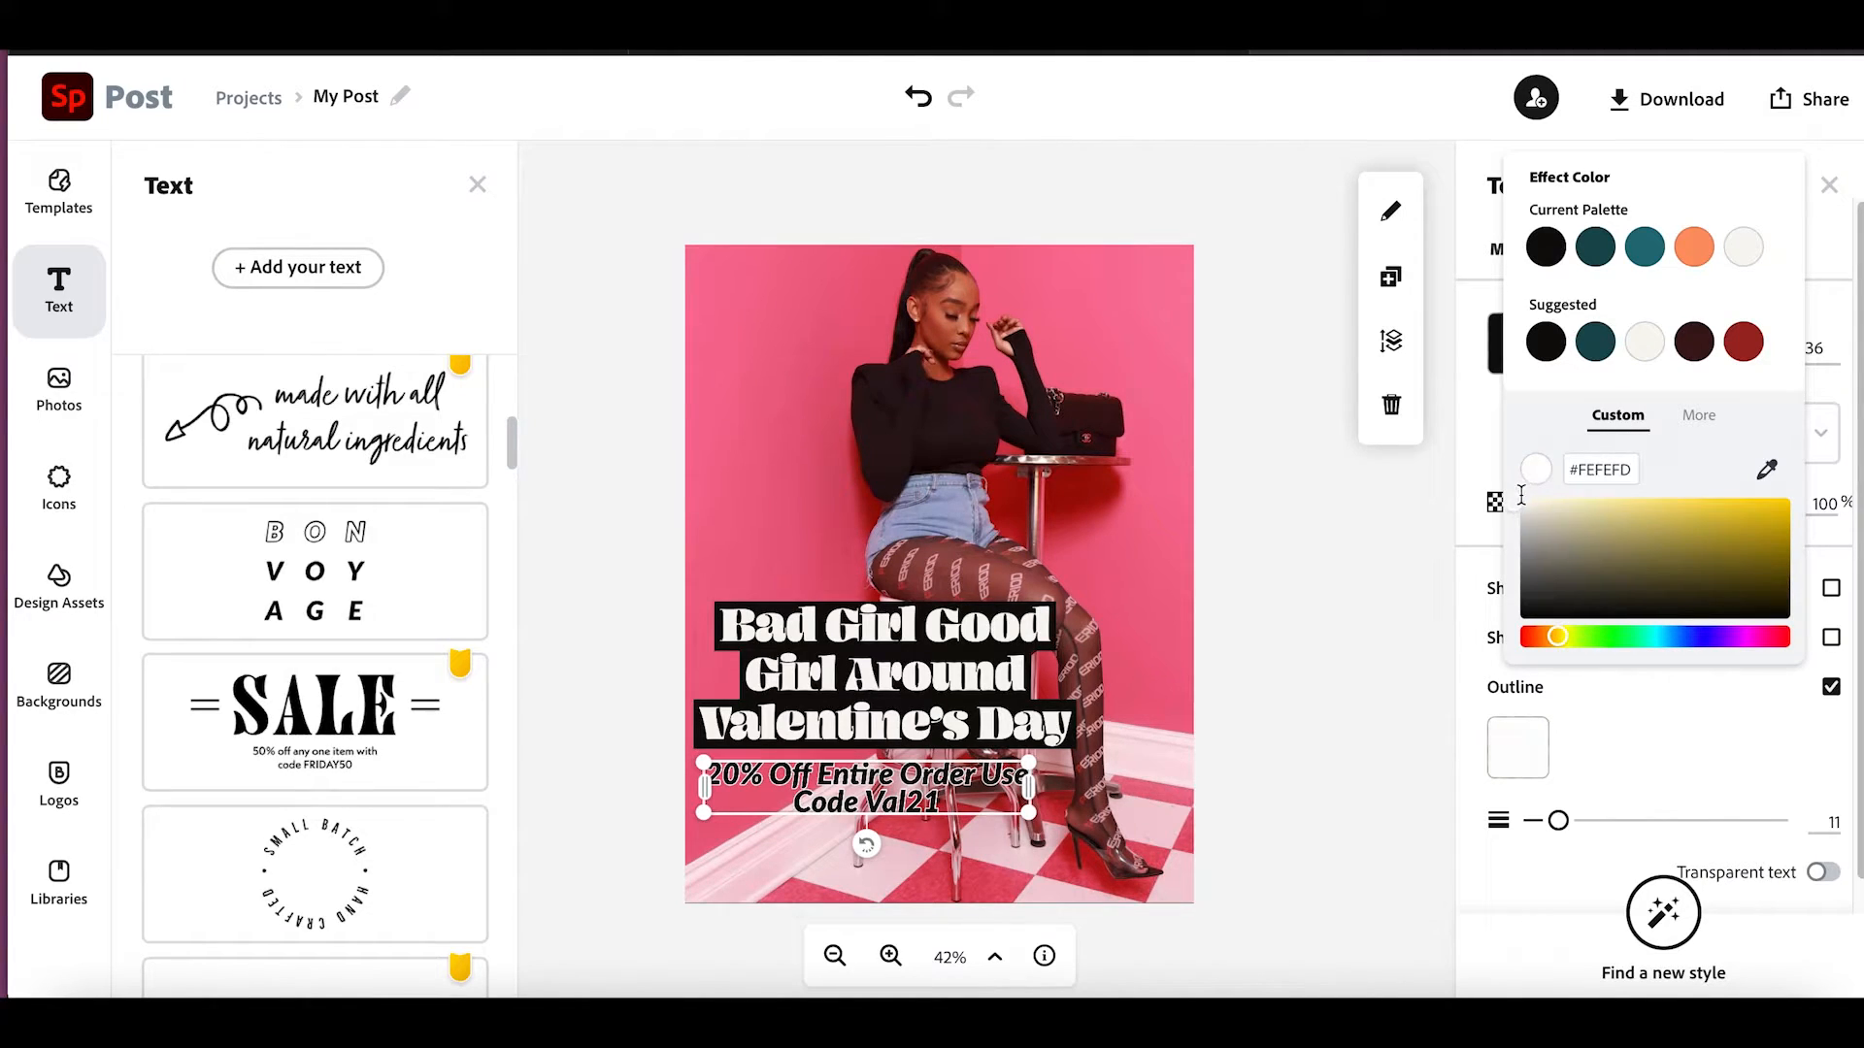
click(733, 869)
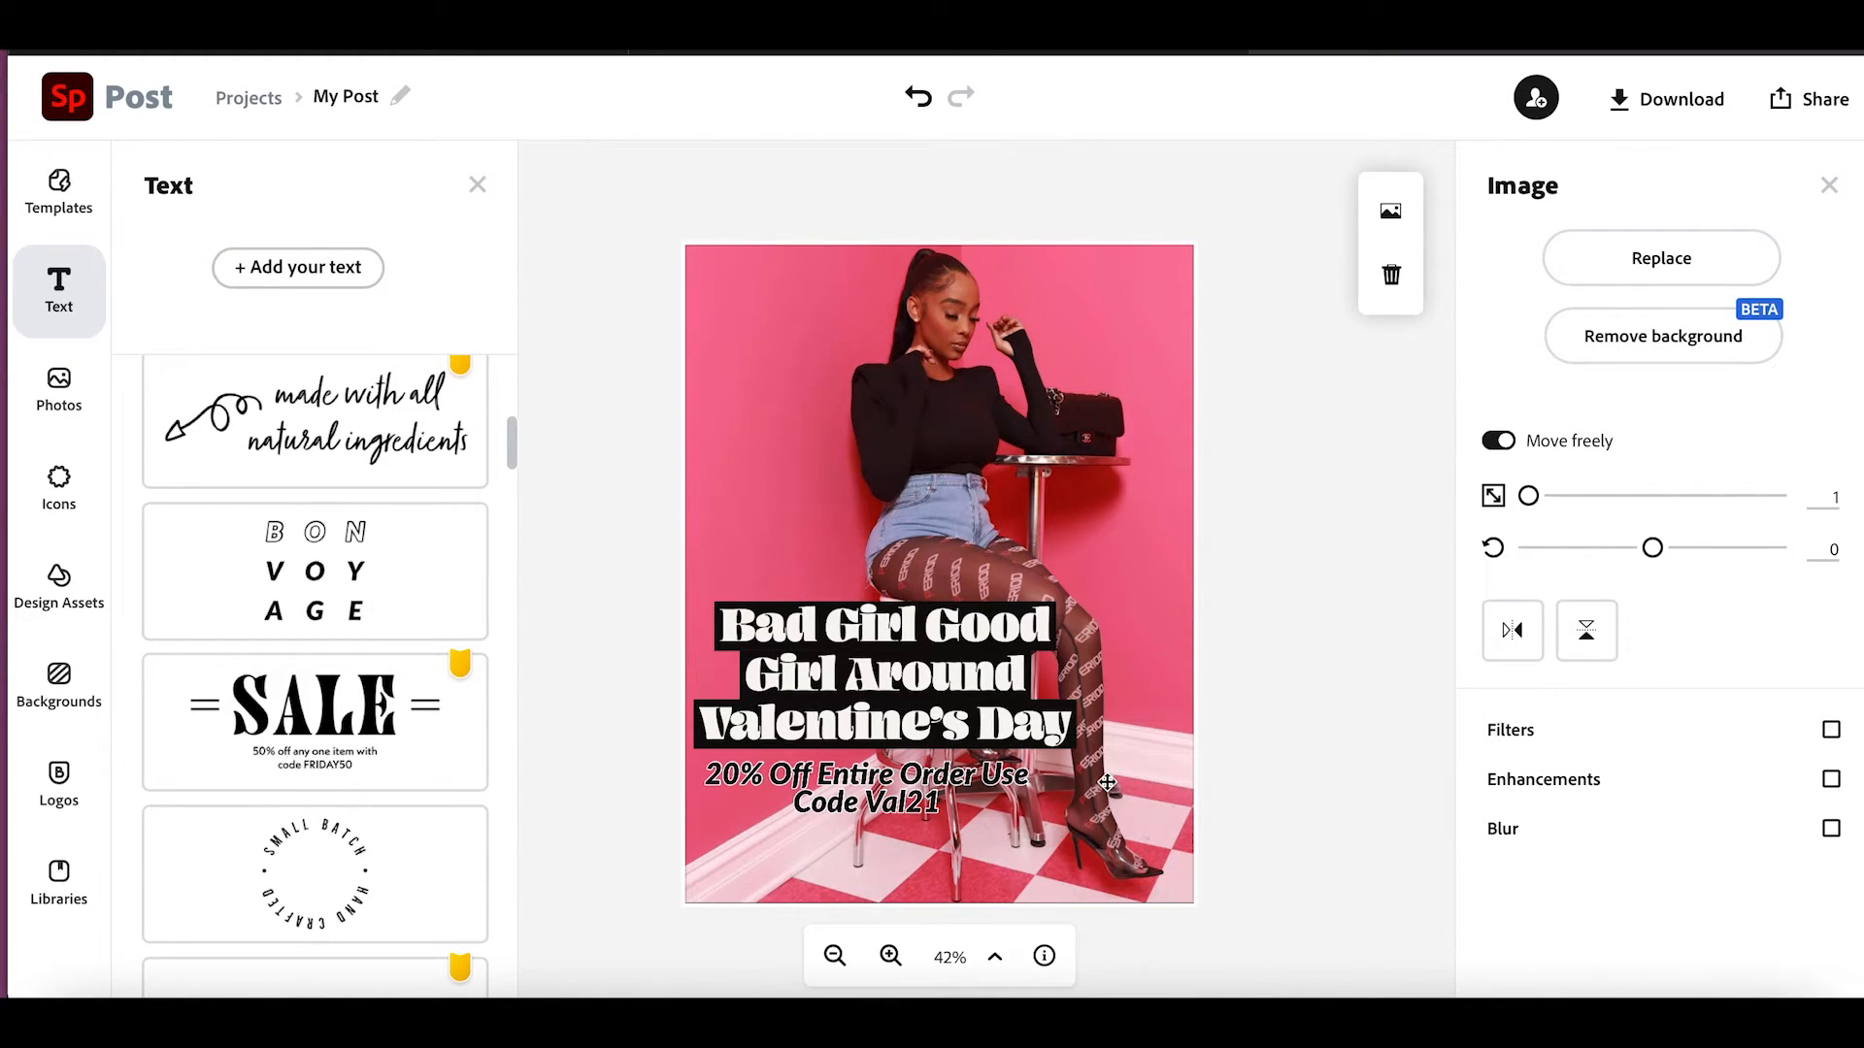
Edit the discount text so "Use Code" starts a second line and a colon follows it, reading "Use Code: Val21".
double_click(906, 789)
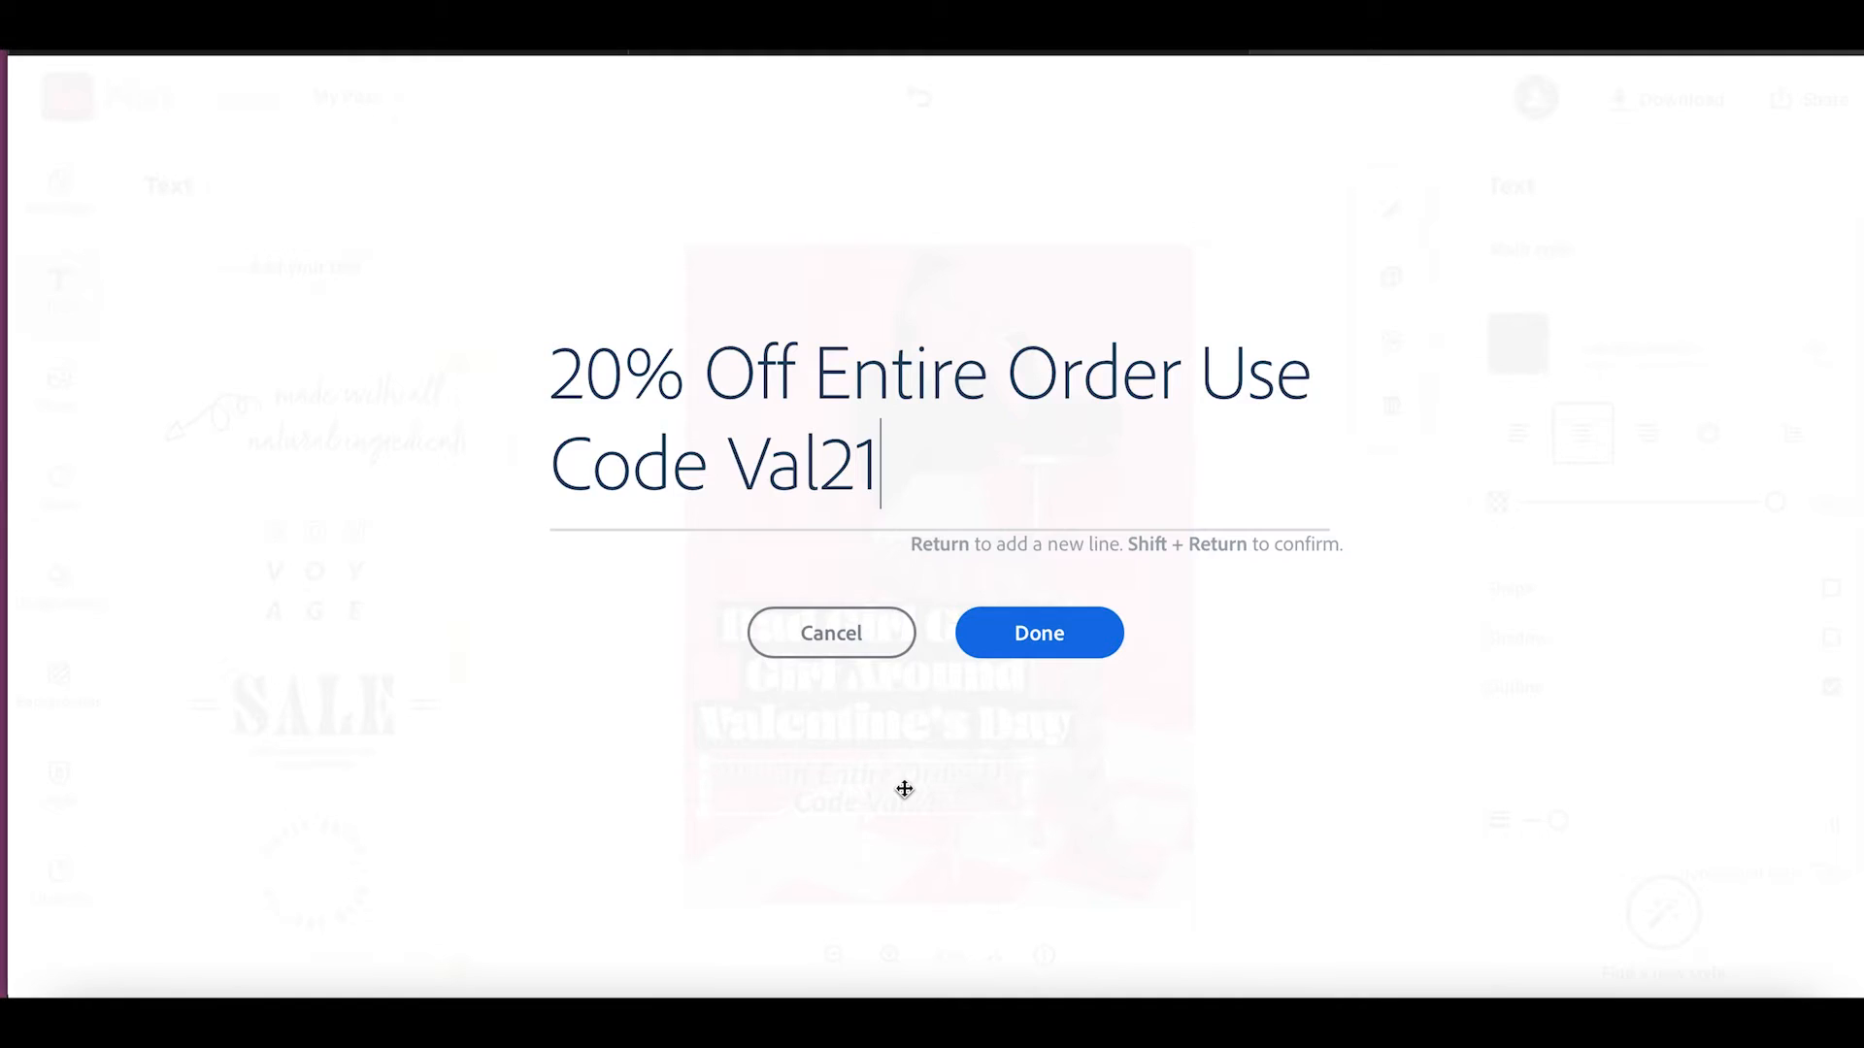
click(1184, 384)
key(Return)
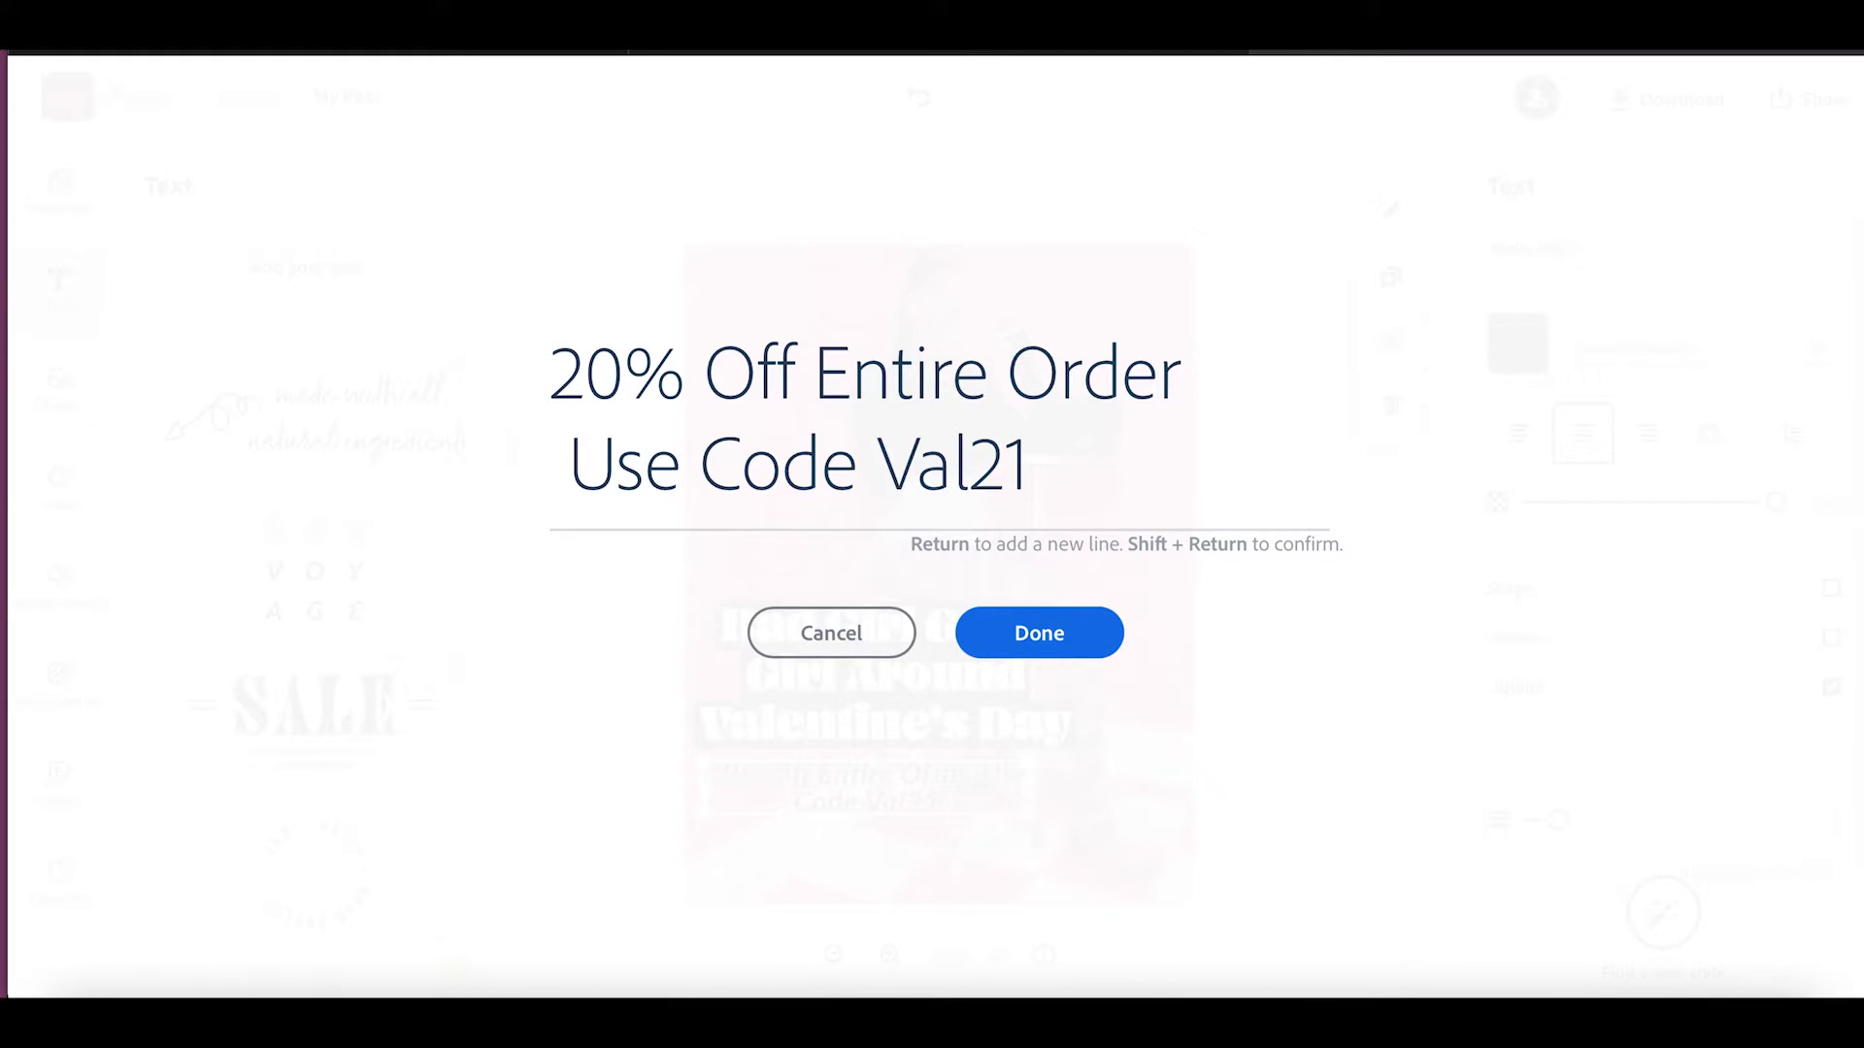
click(856, 469)
drag(857, 469, 852, 374)
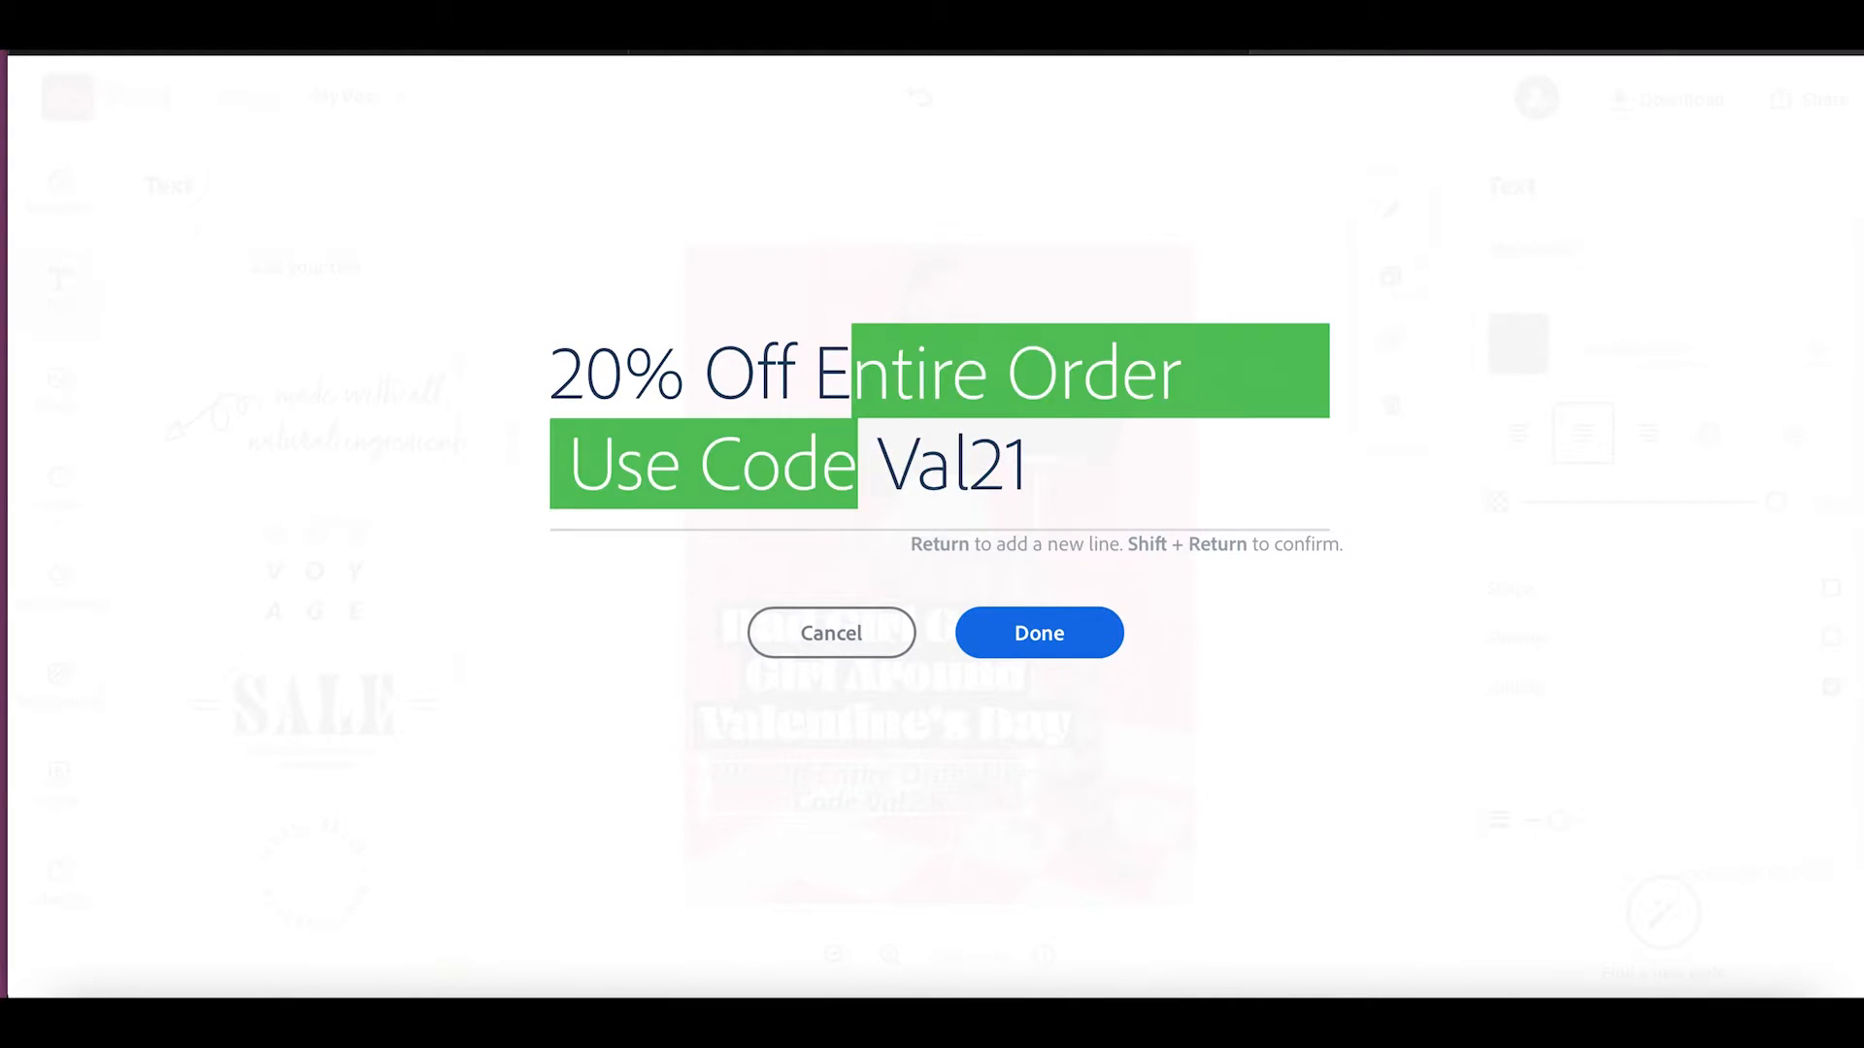
click(871, 476)
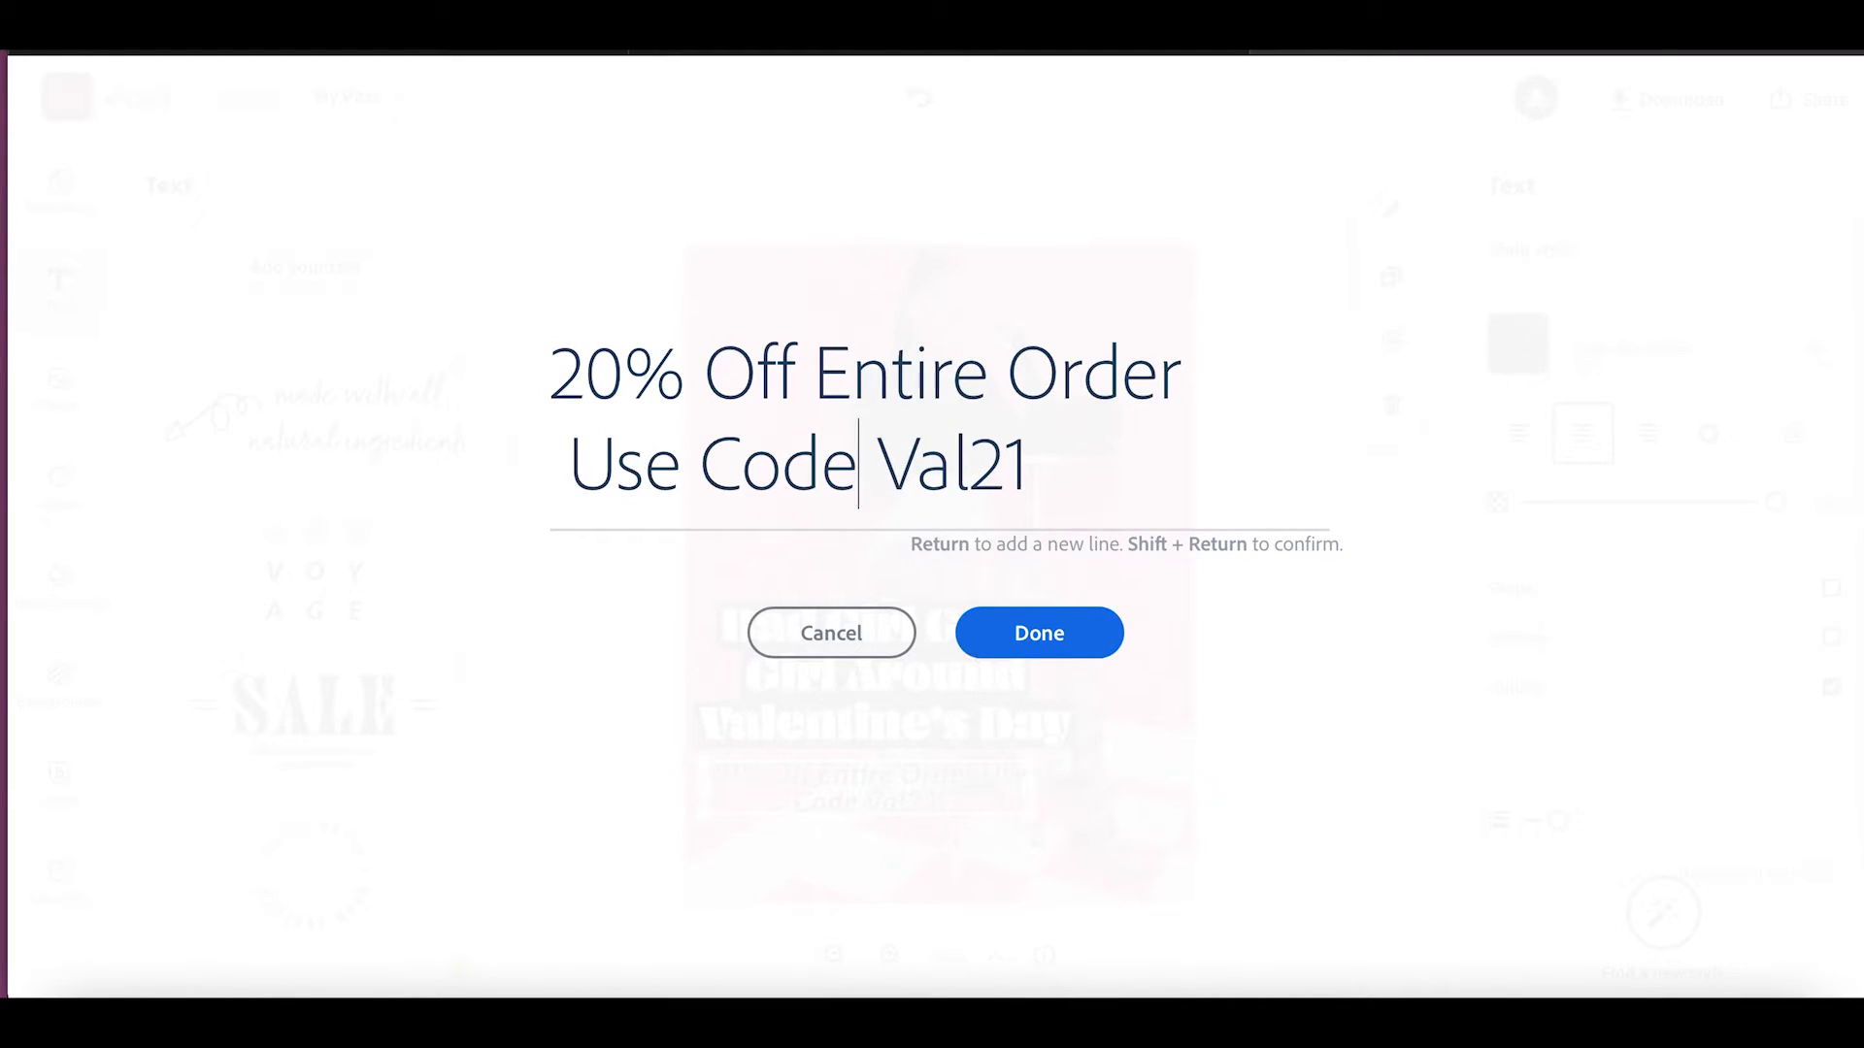
text(:)
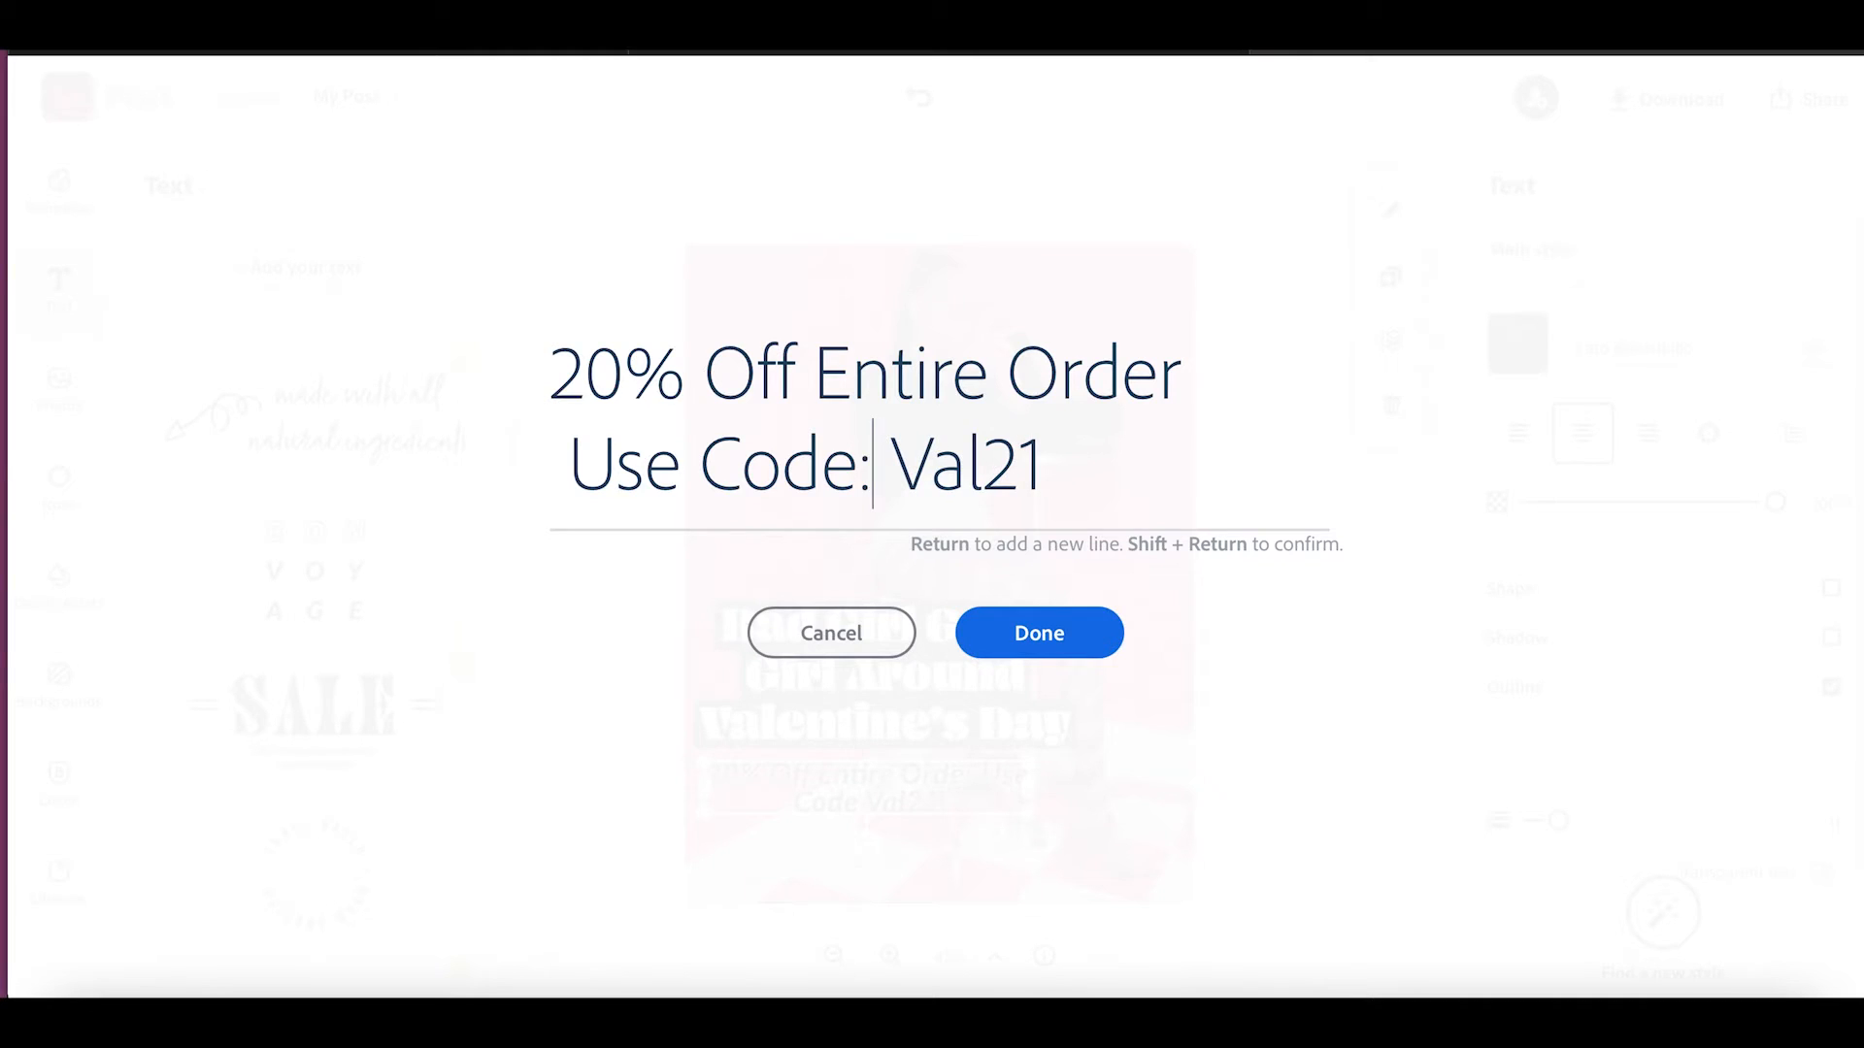
click(1036, 631)
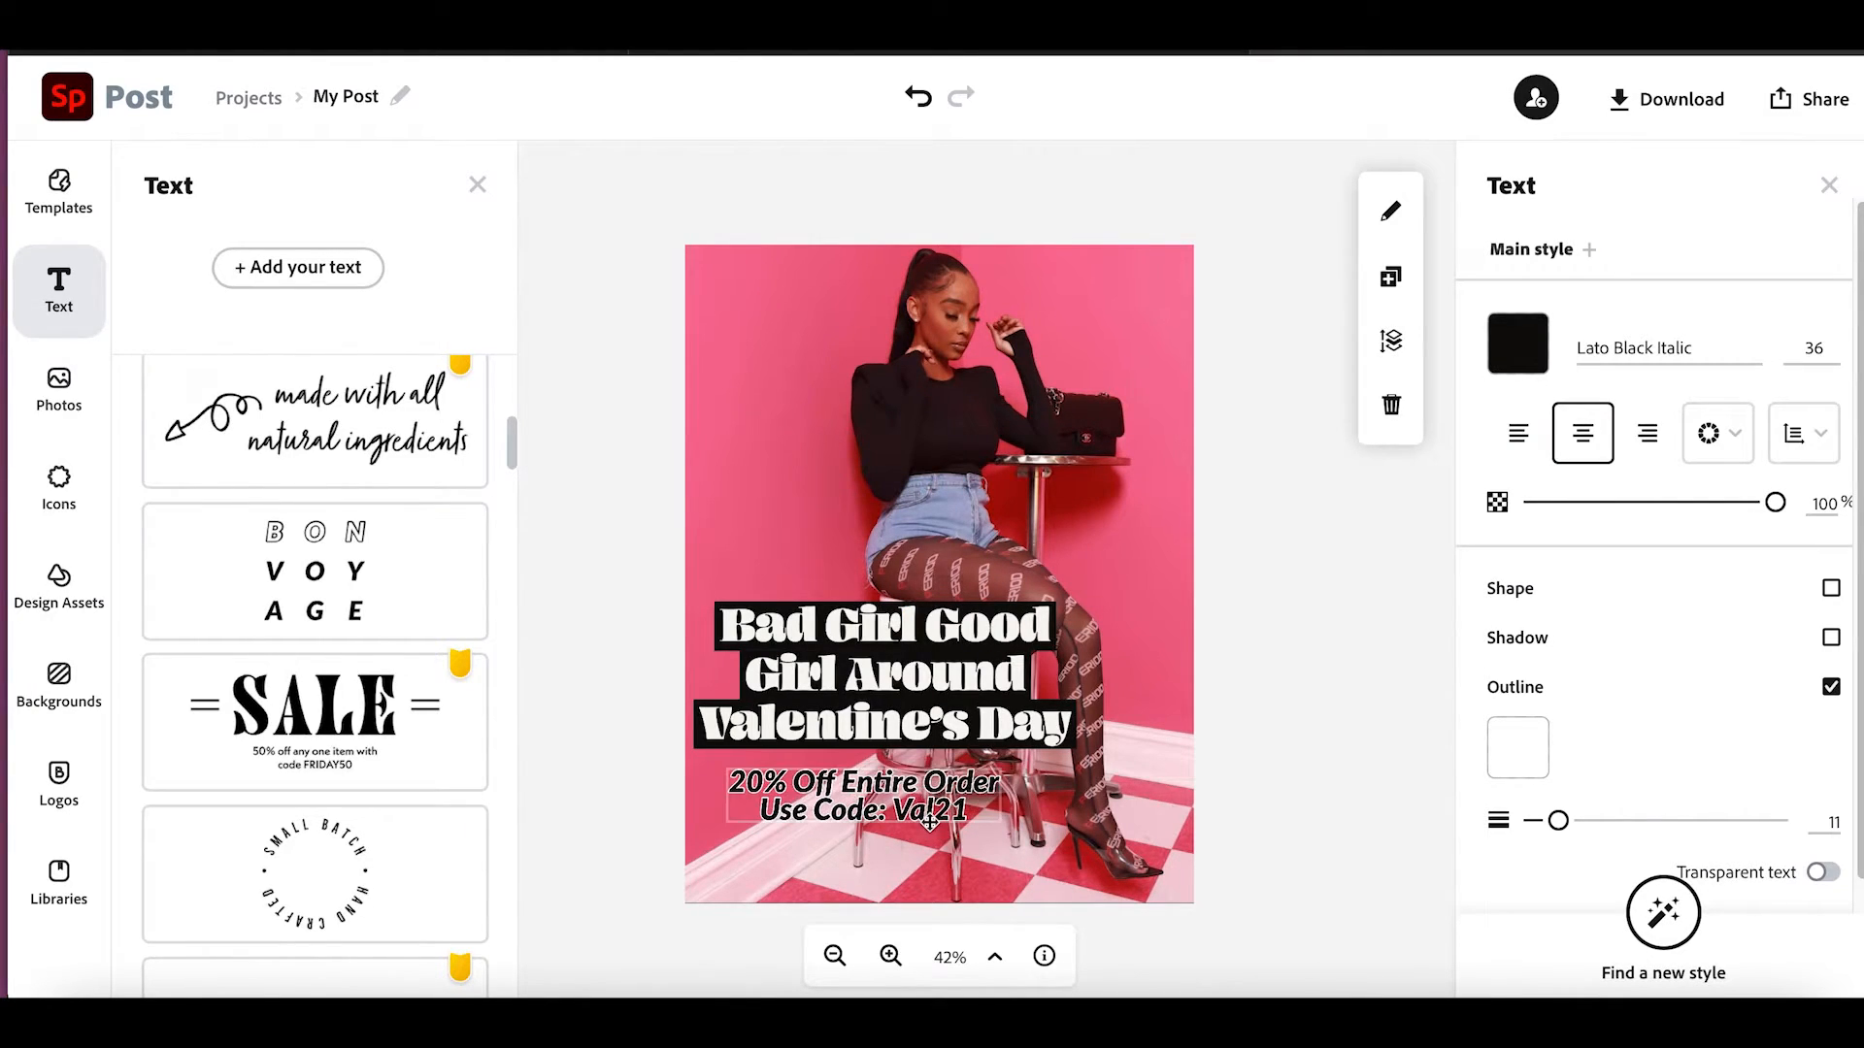
Reposition the discount text just below the headline, leaving a small gap beneath the black headline box.
drag(957, 820, 949, 832)
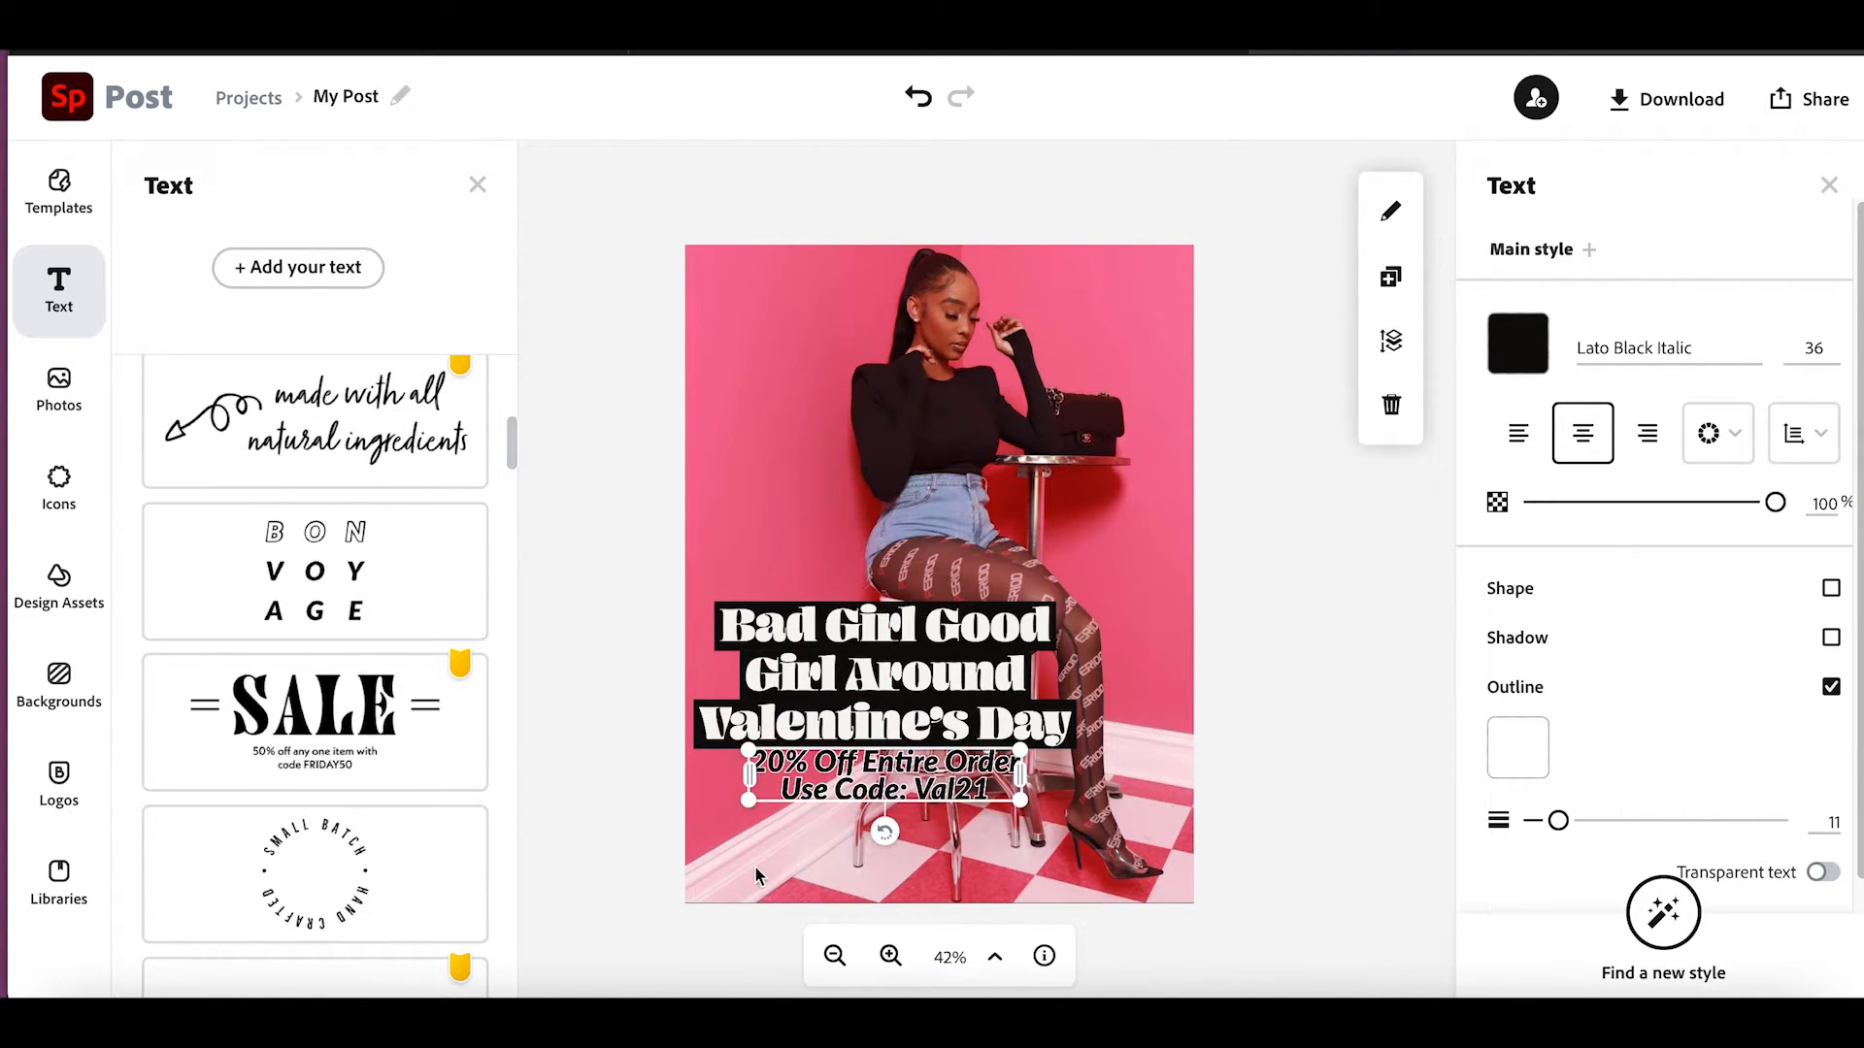
click(728, 876)
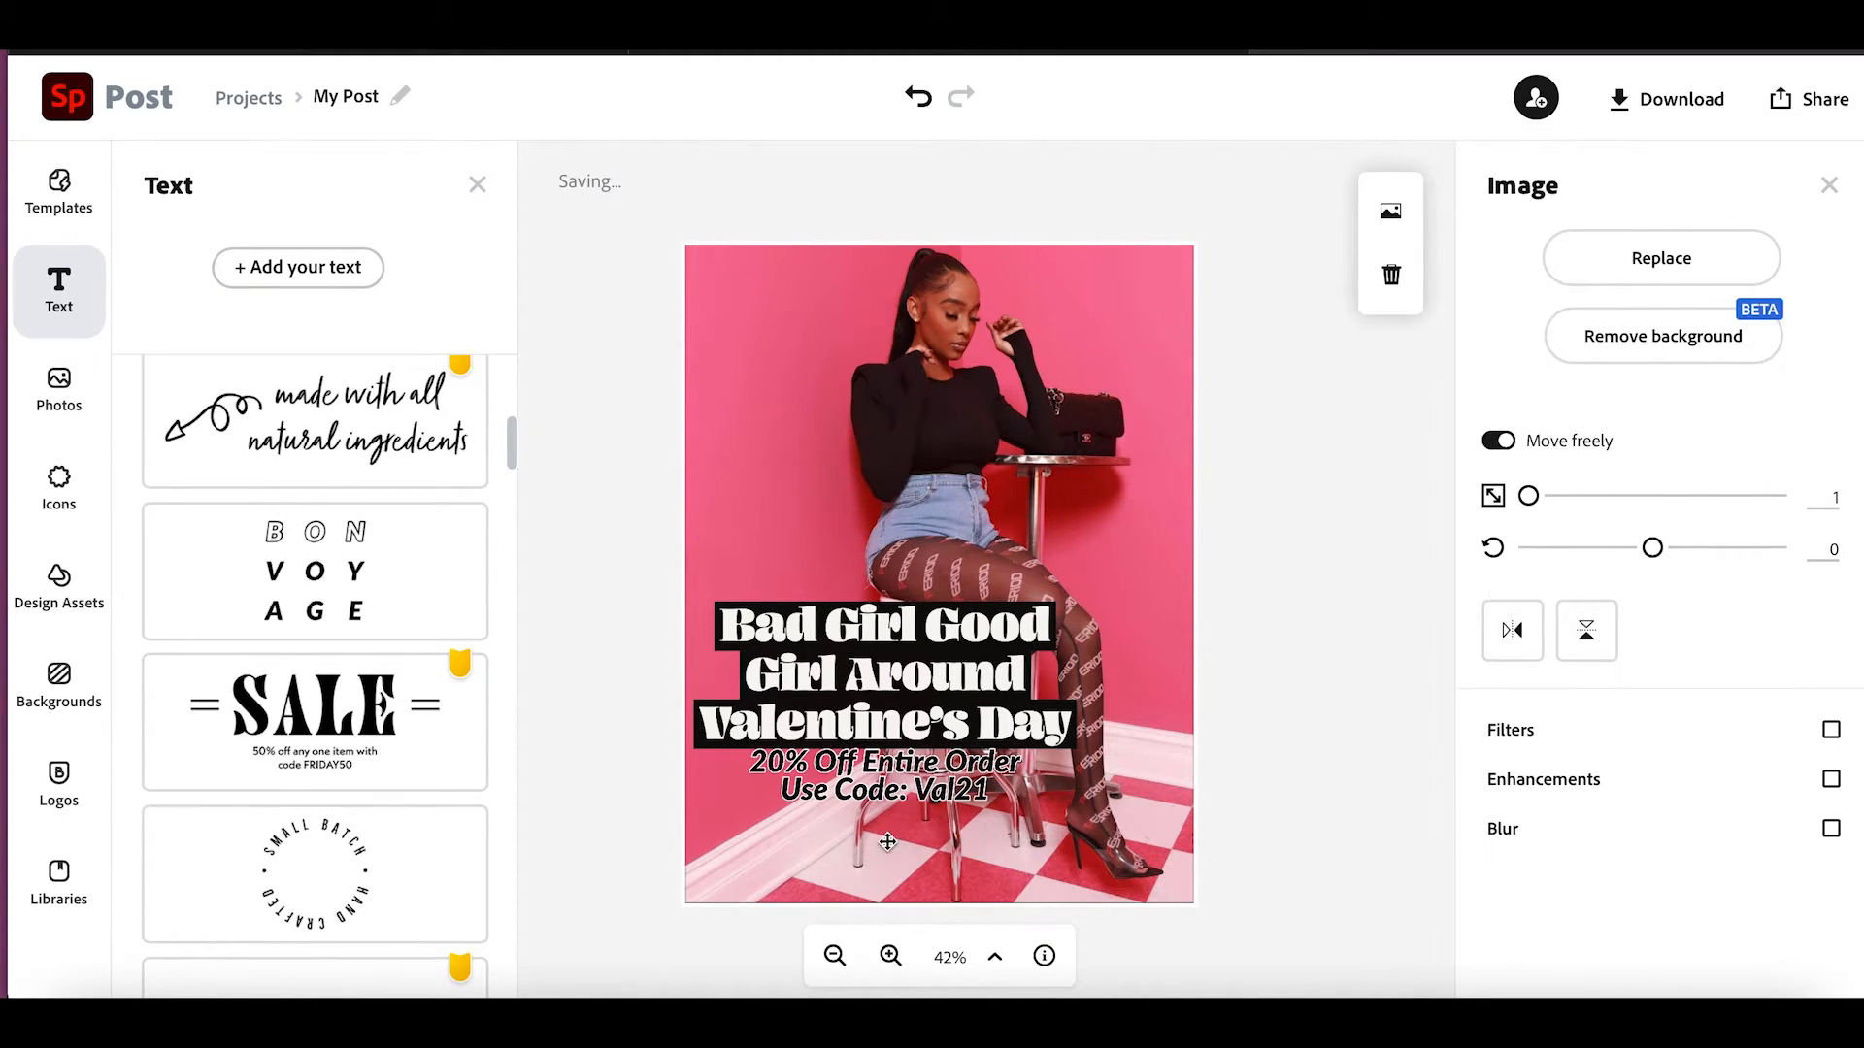
click(881, 798)
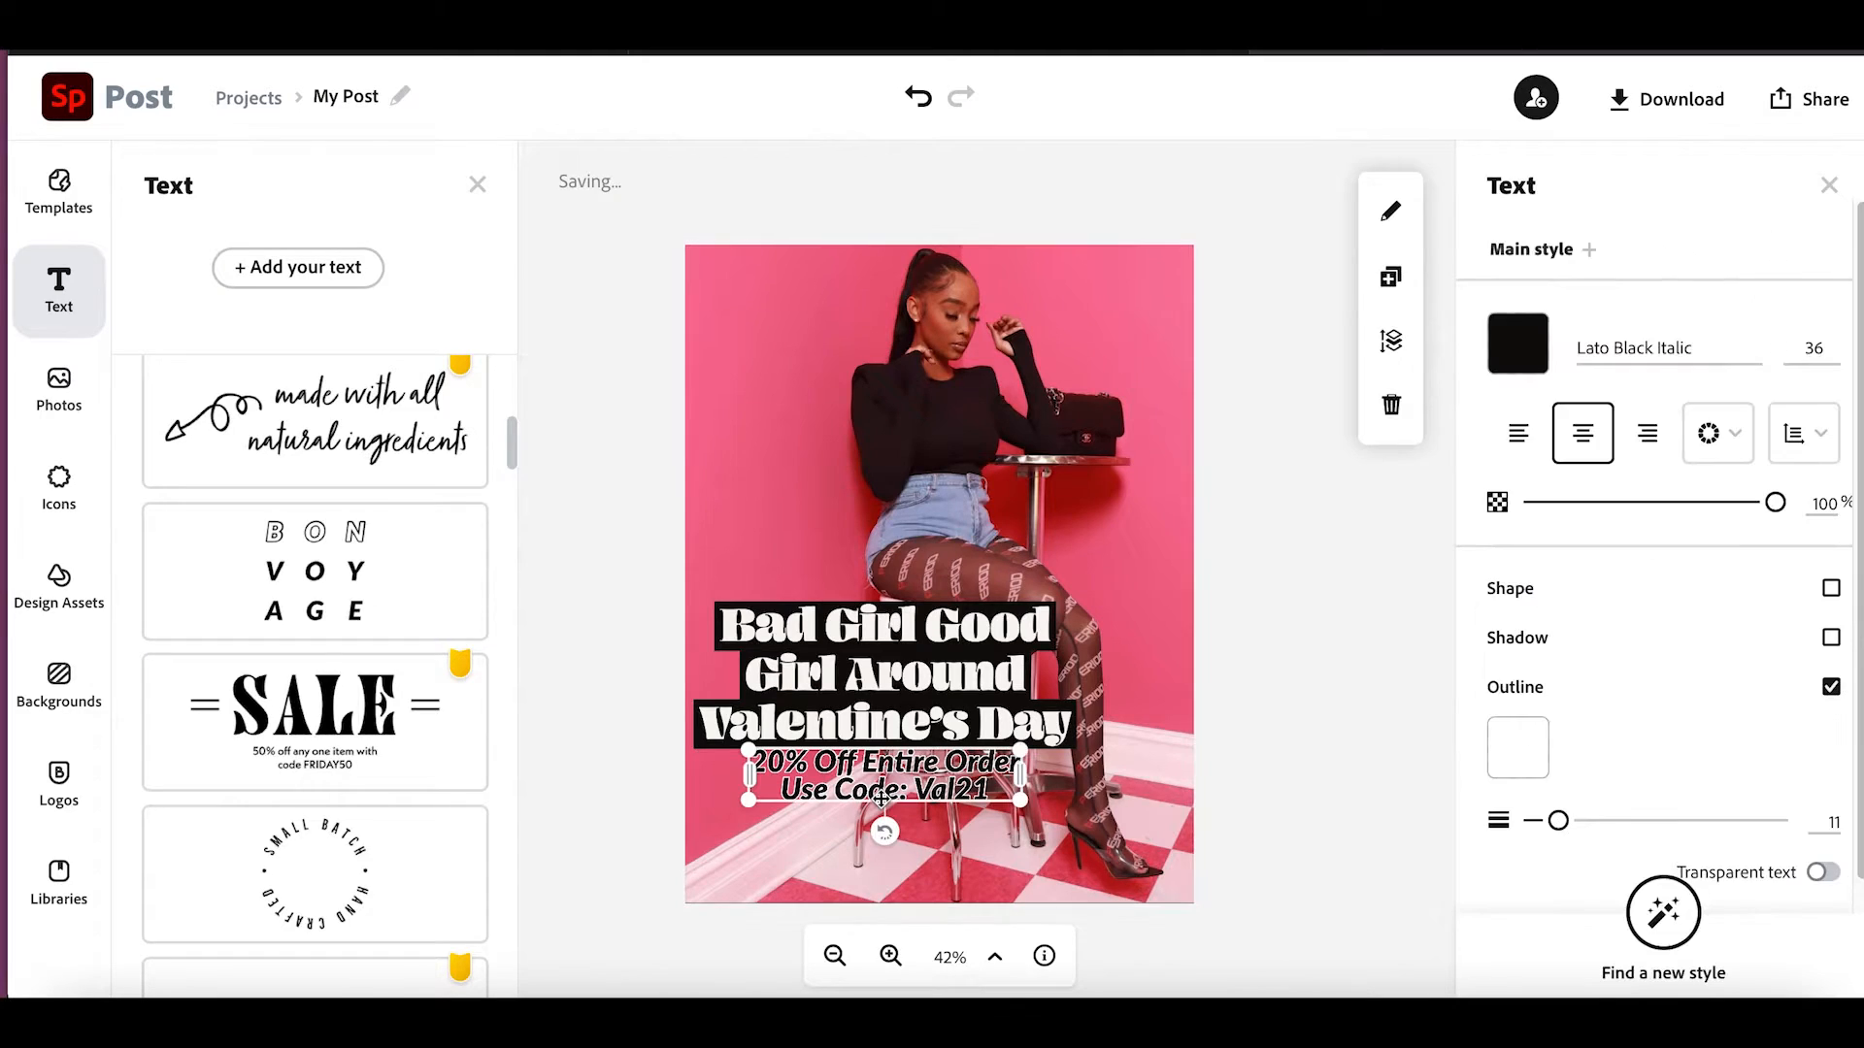
drag(888, 813, 880, 816)
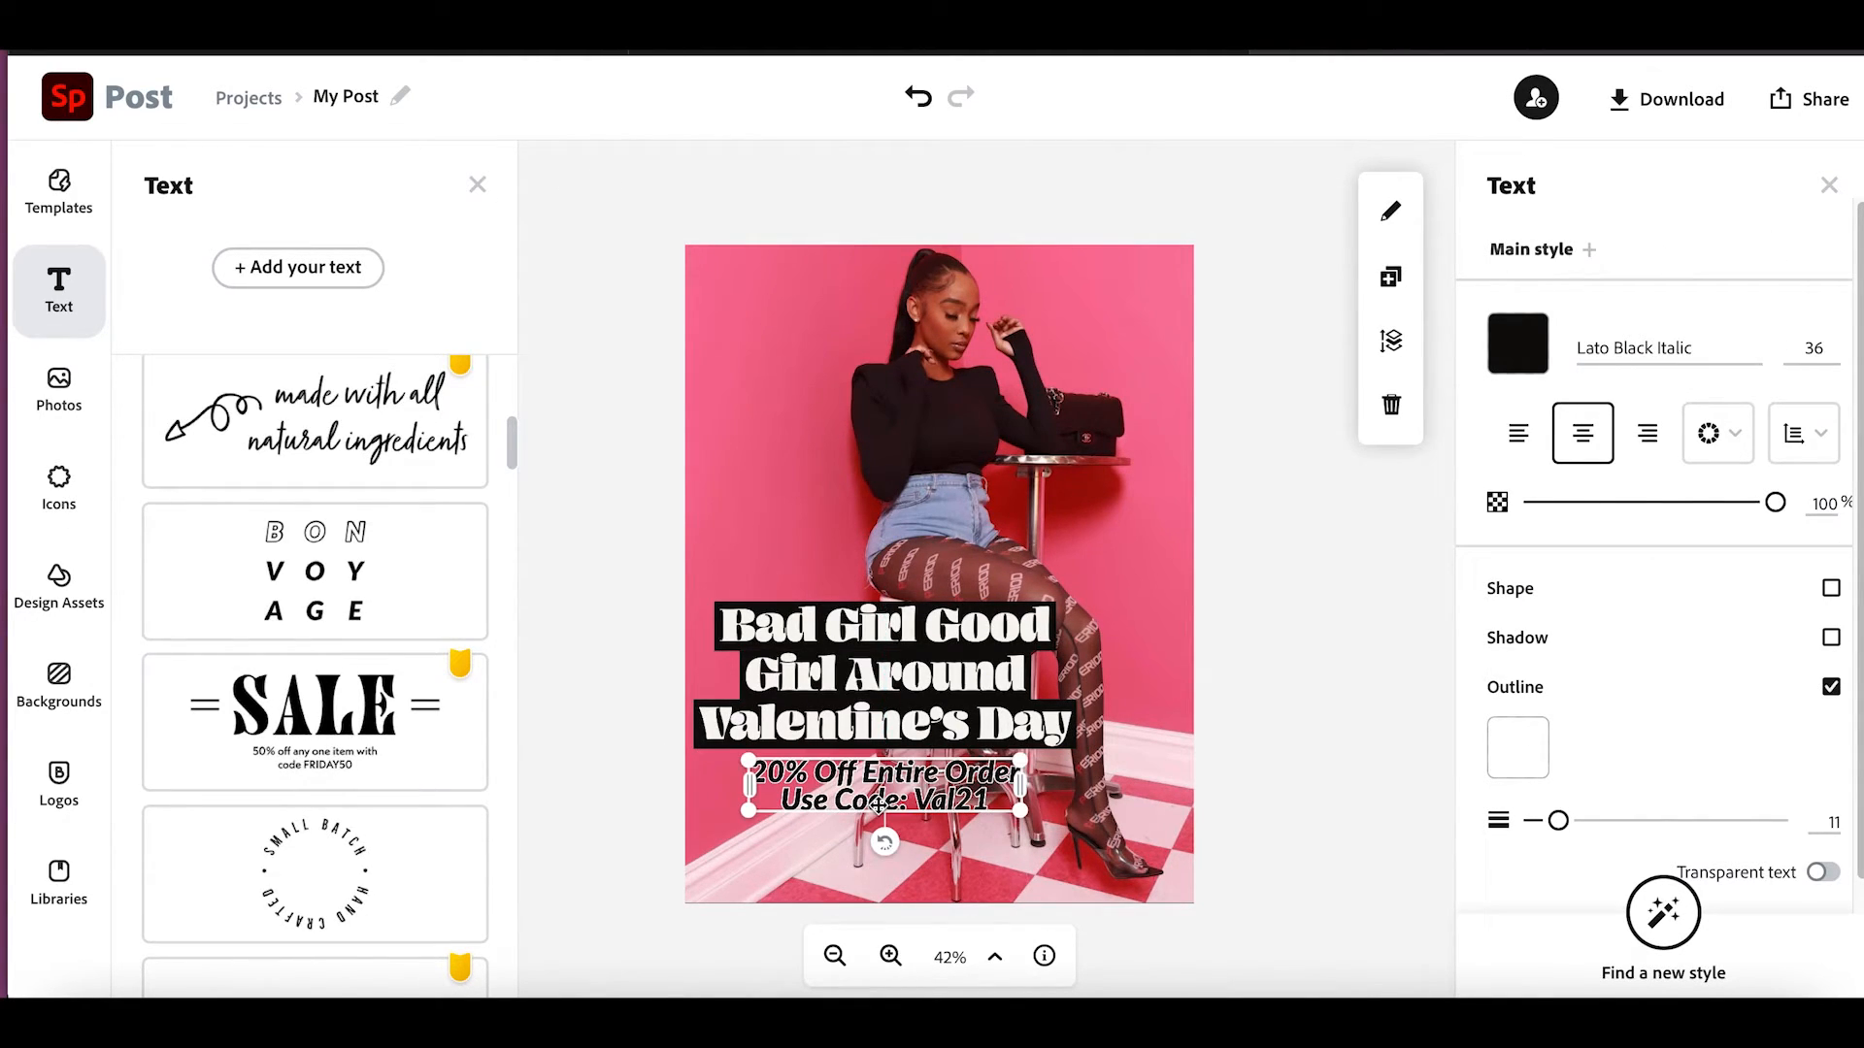
Deselect the discount text and download the finished graphic as a PNG.
click(753, 864)
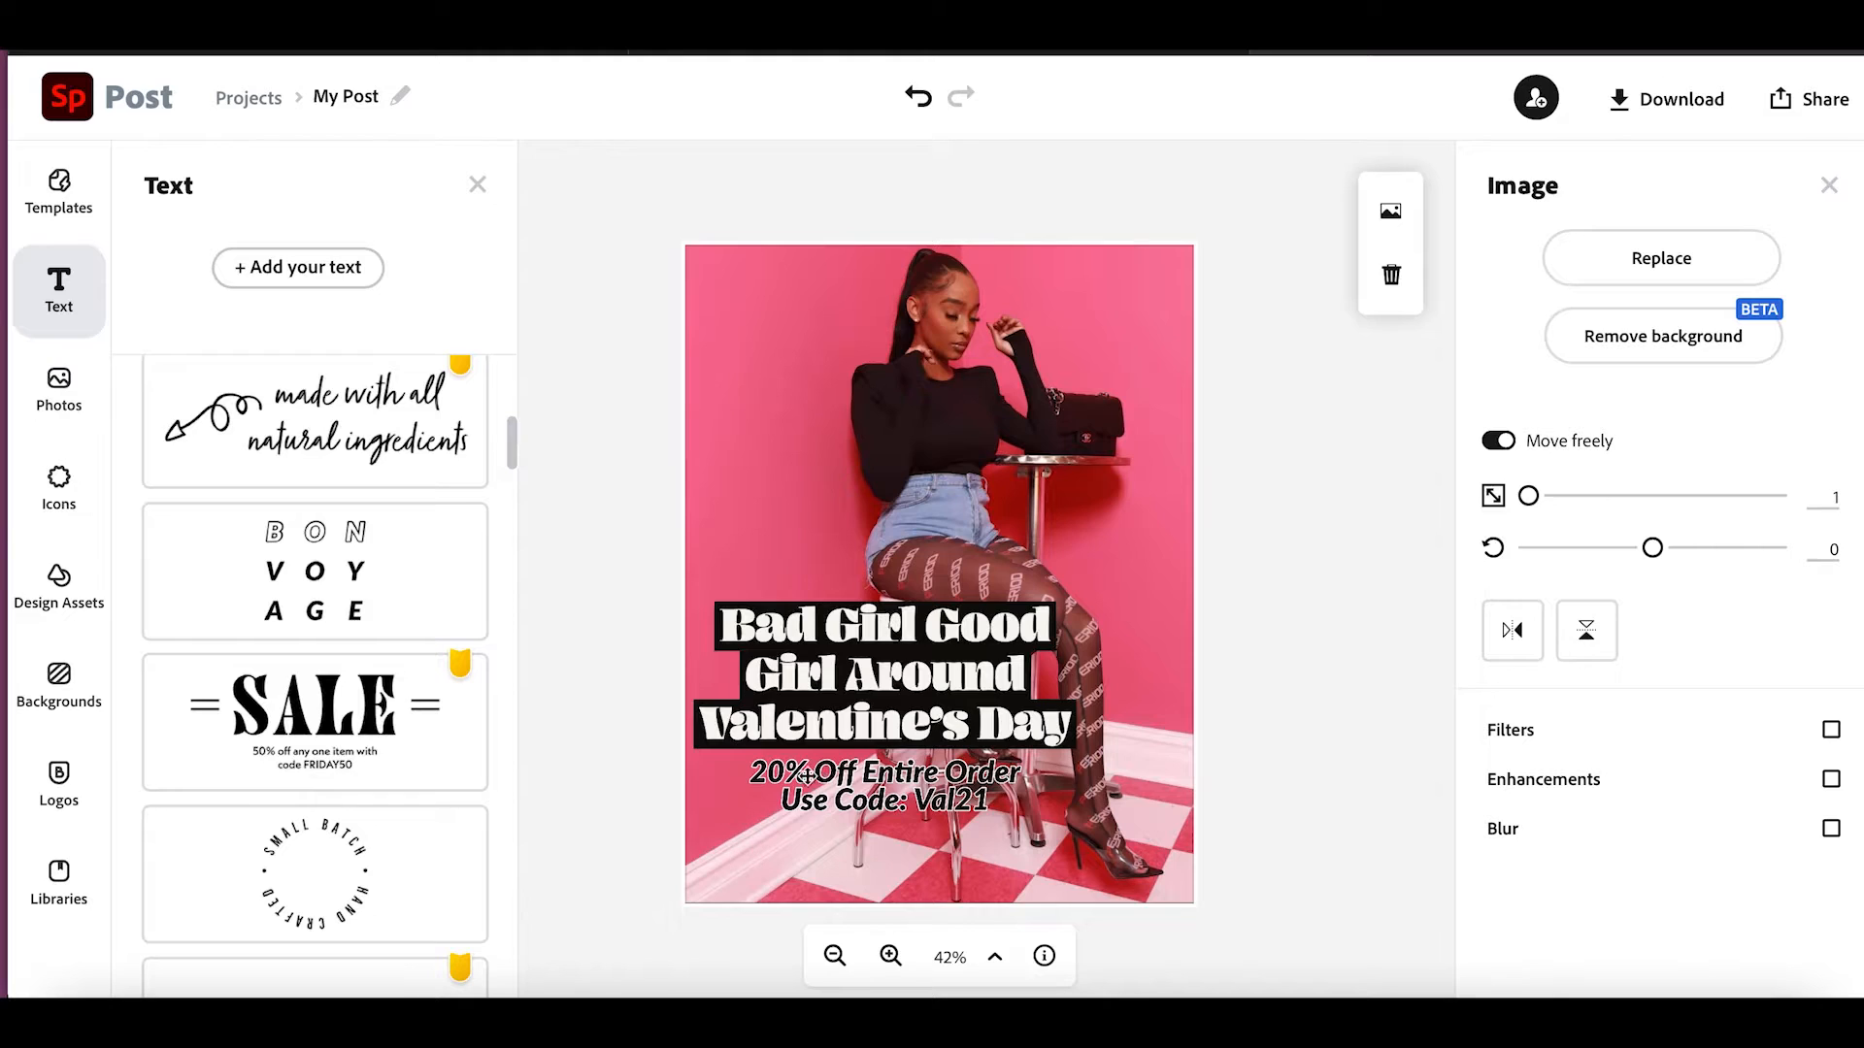
click(1679, 107)
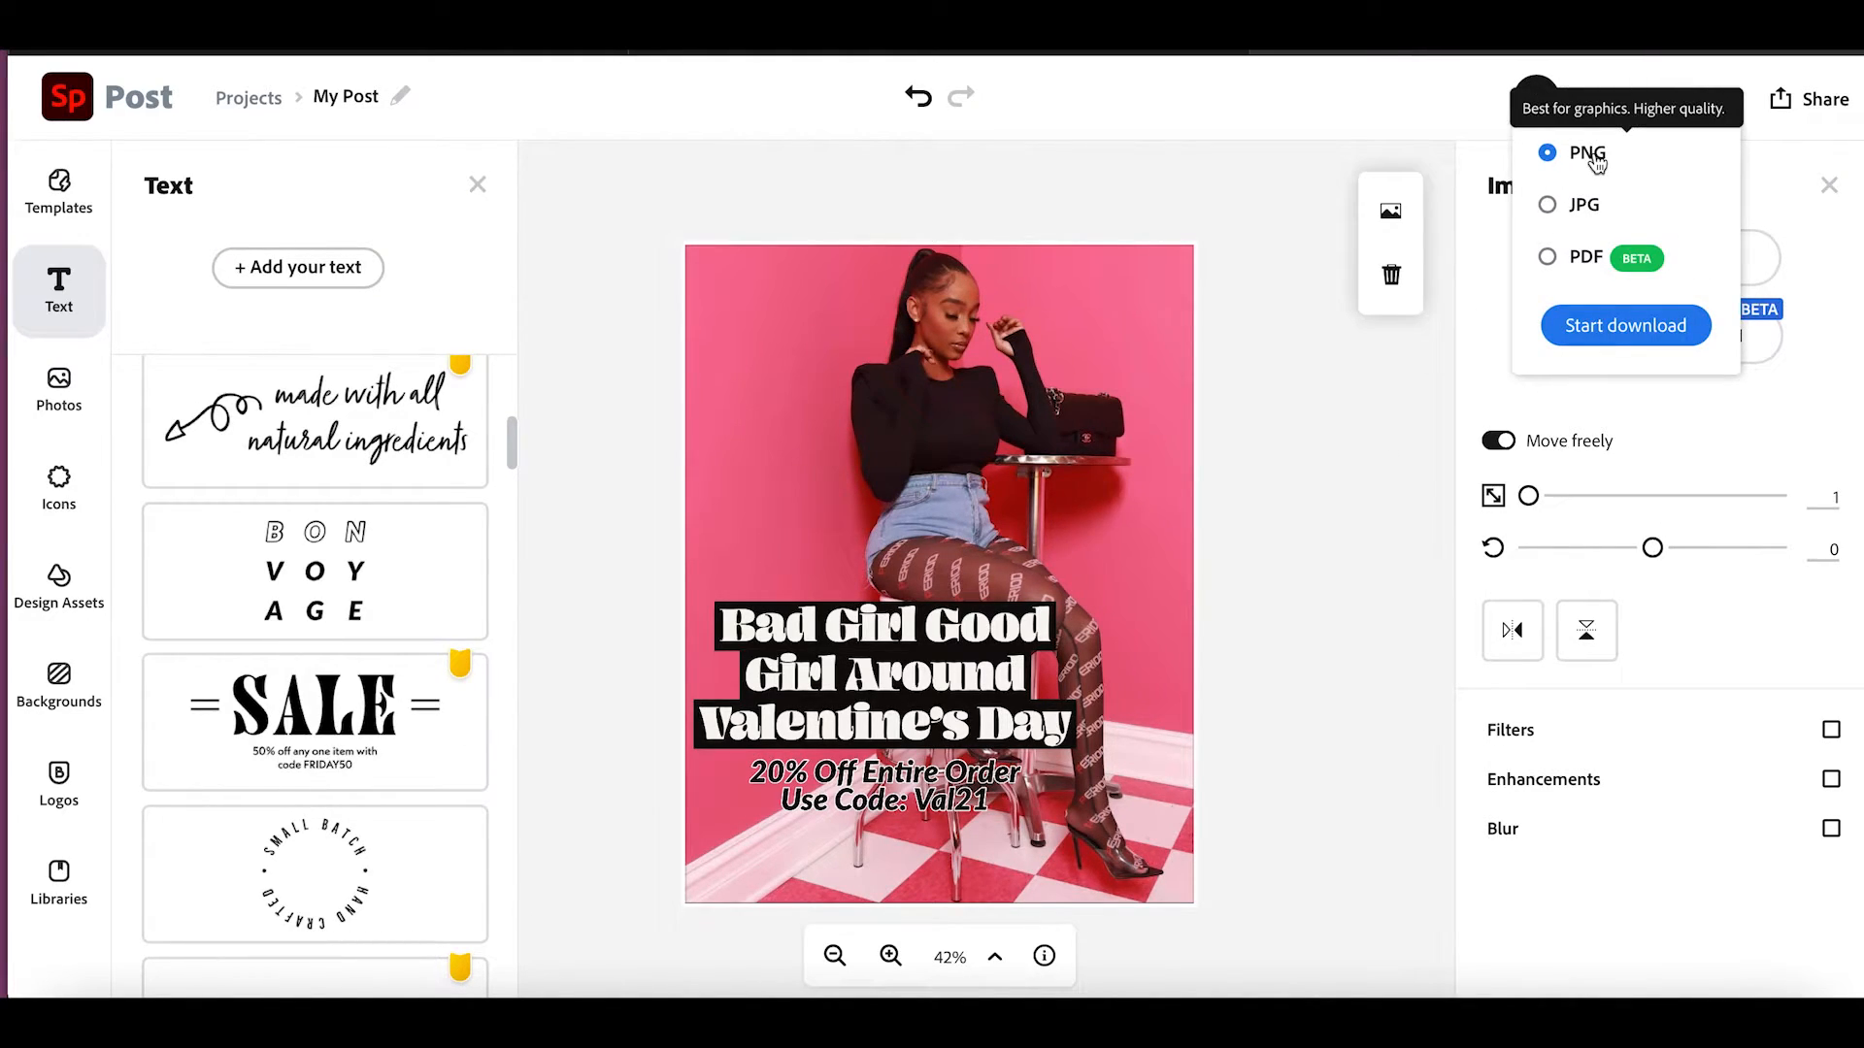
click(1638, 339)
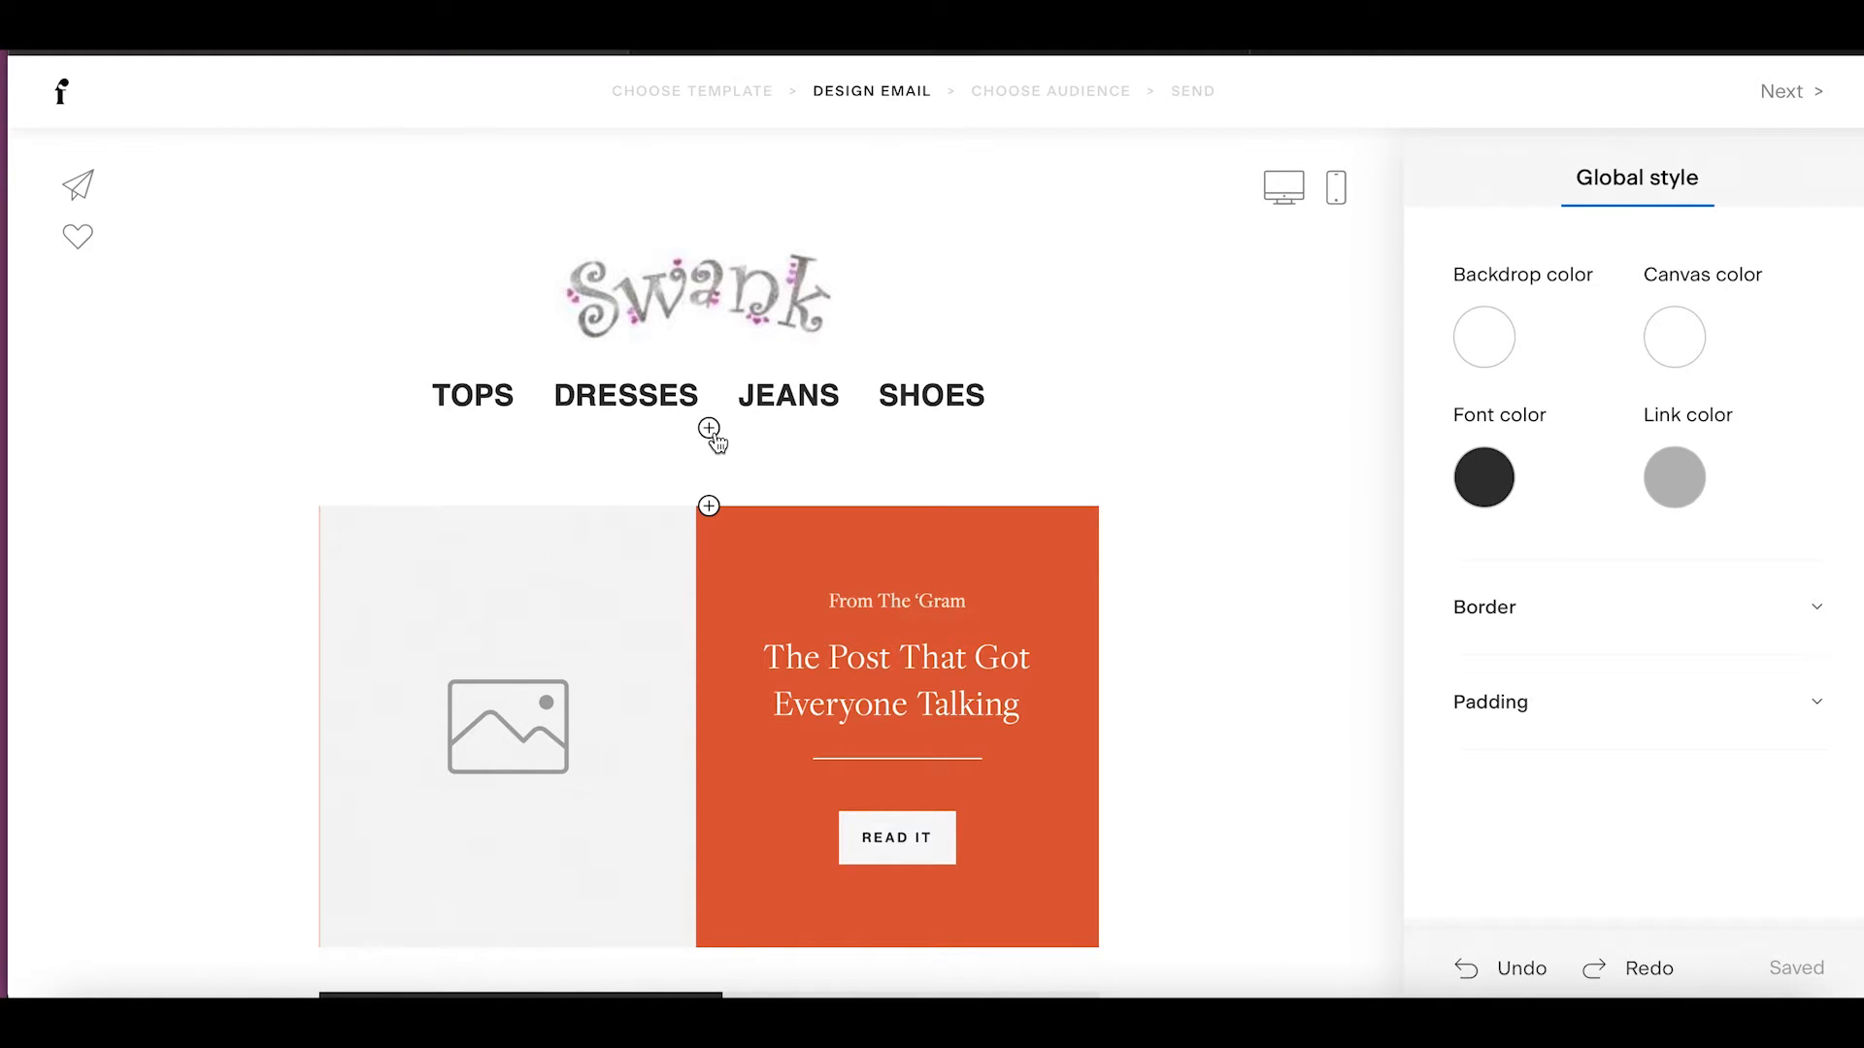
Add an image block to the newsletter email directly below the TOPS, DRESSES, JEANS, SHOES link bar.
click(712, 433)
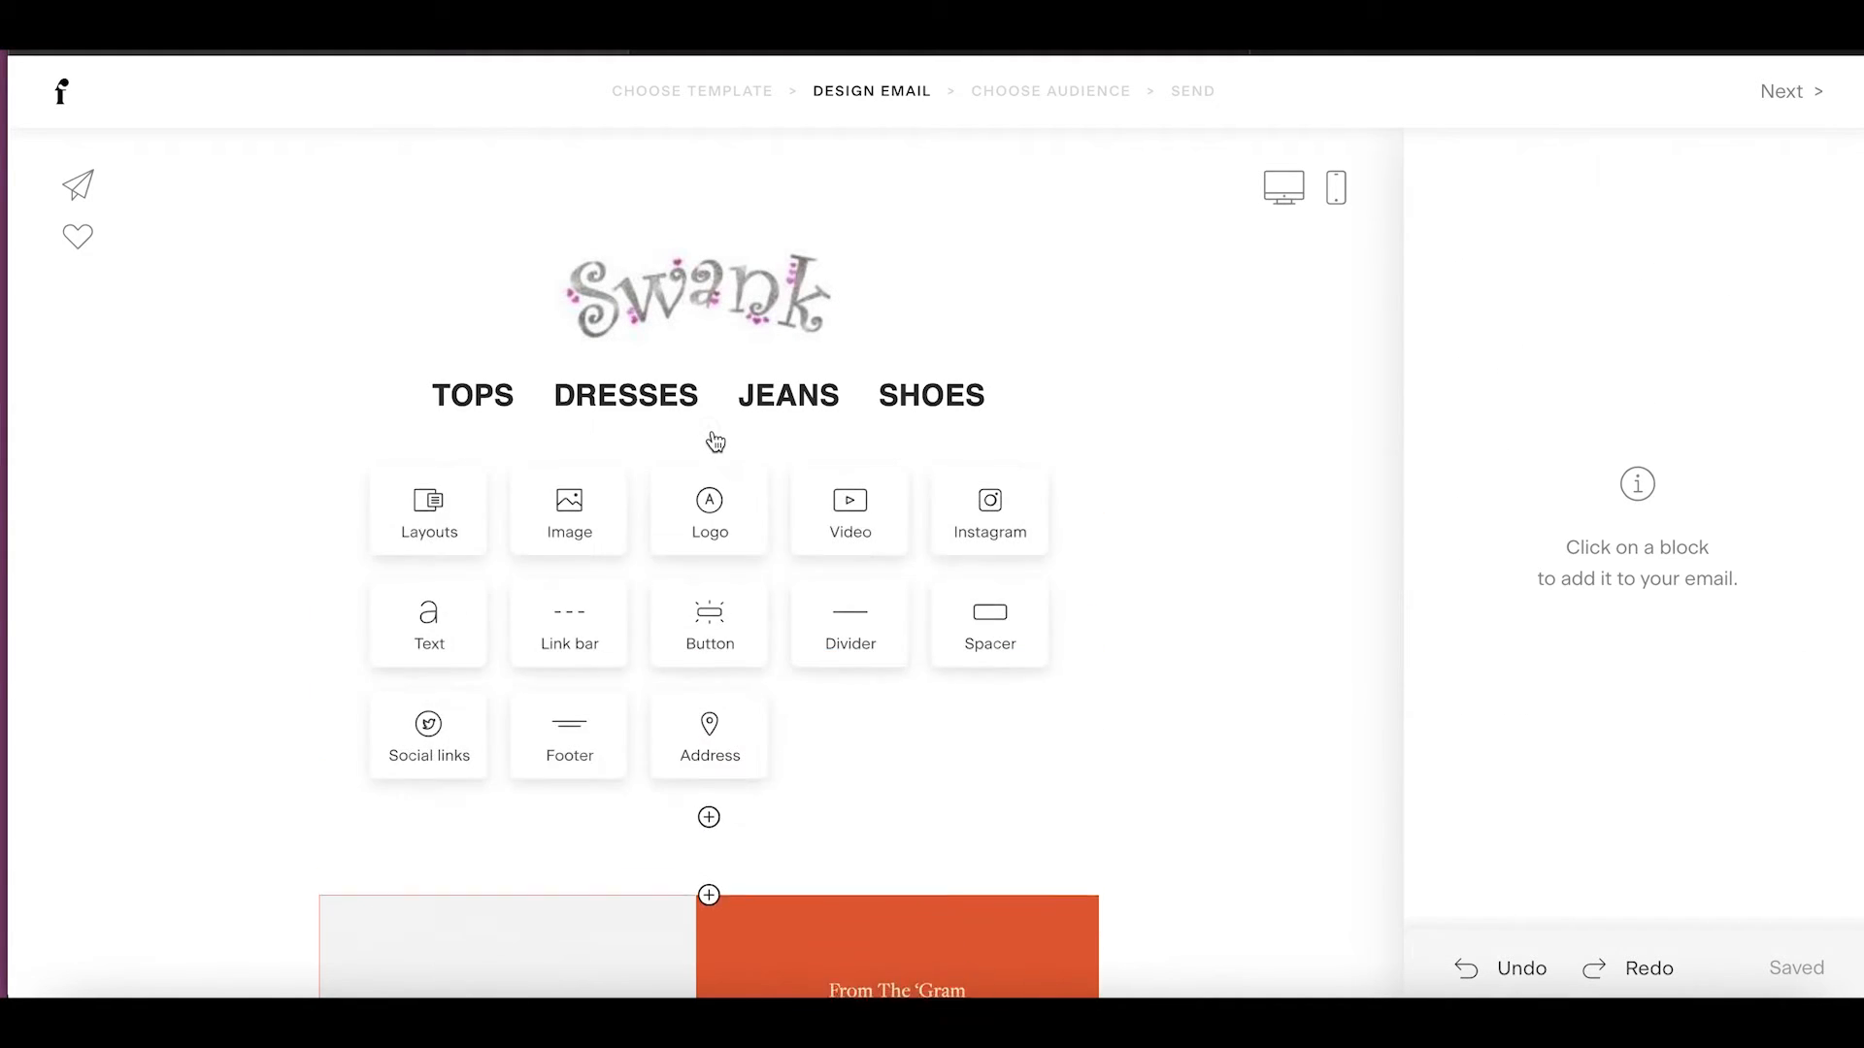
click(583, 525)
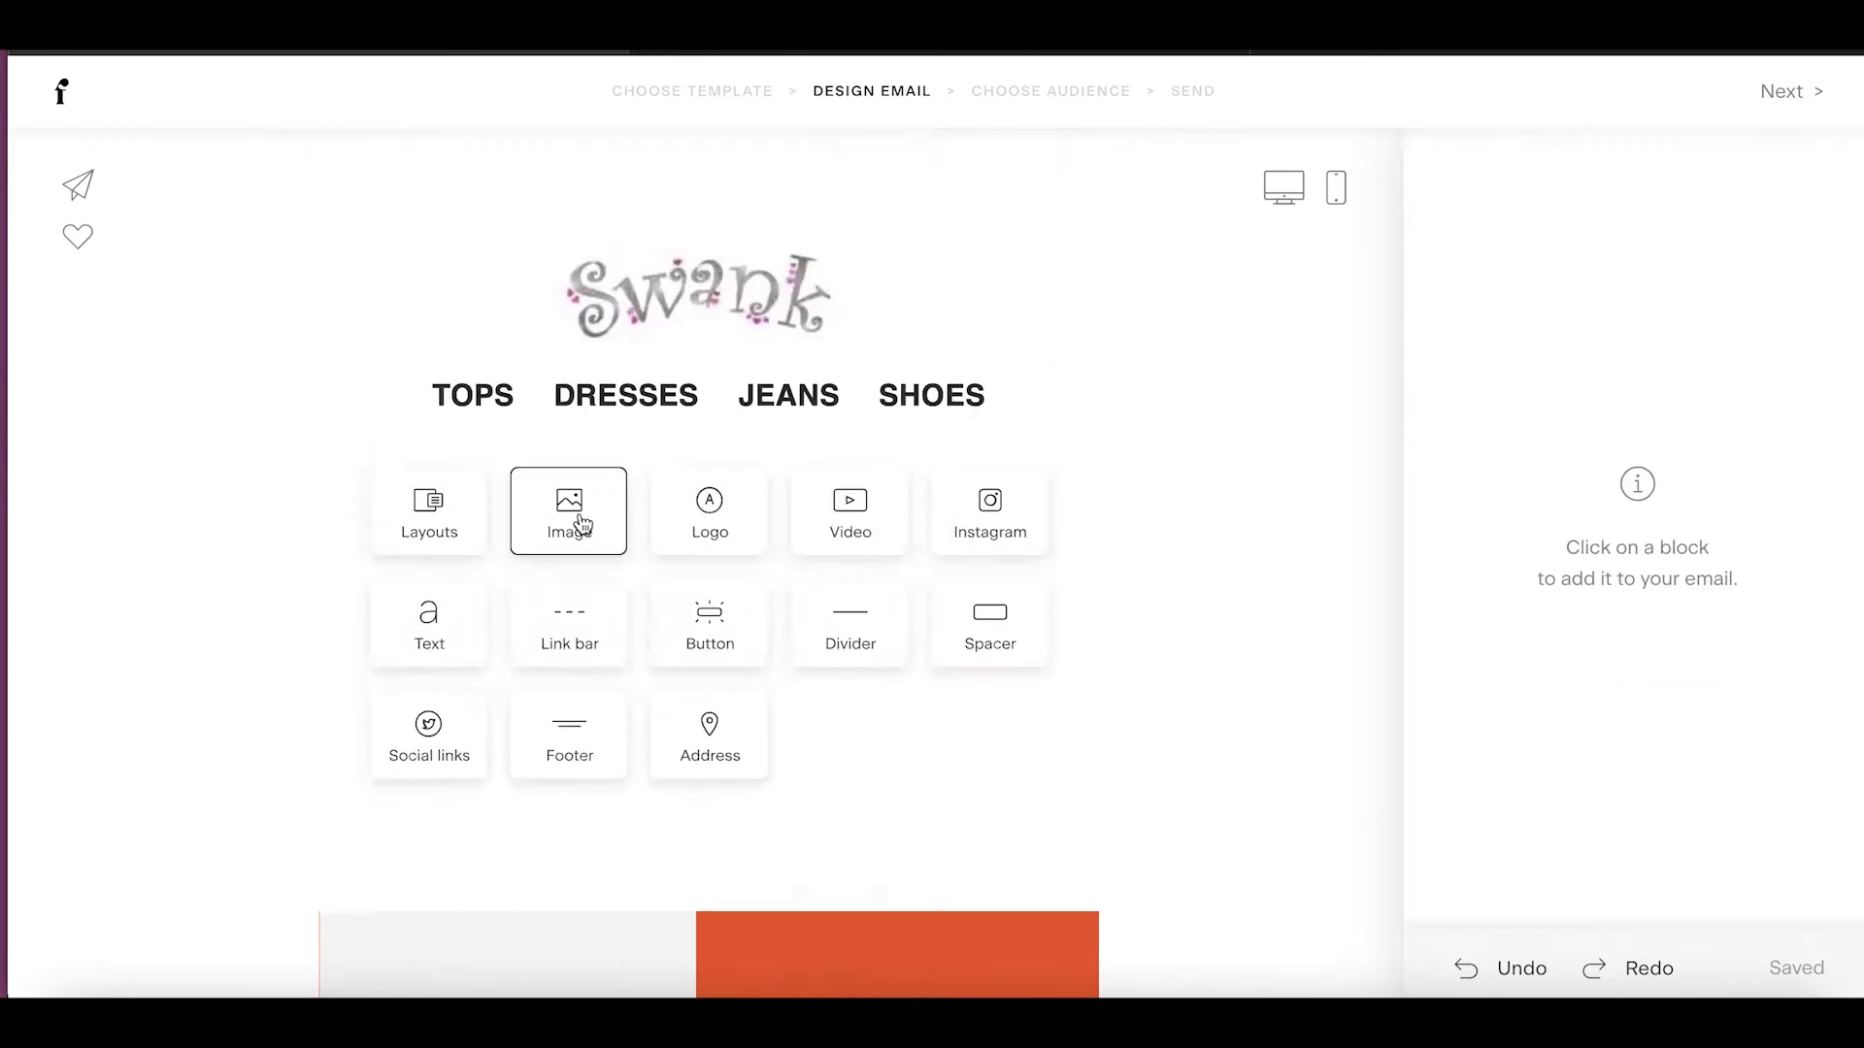
click(579, 526)
scroll(843, 344, up, 2)
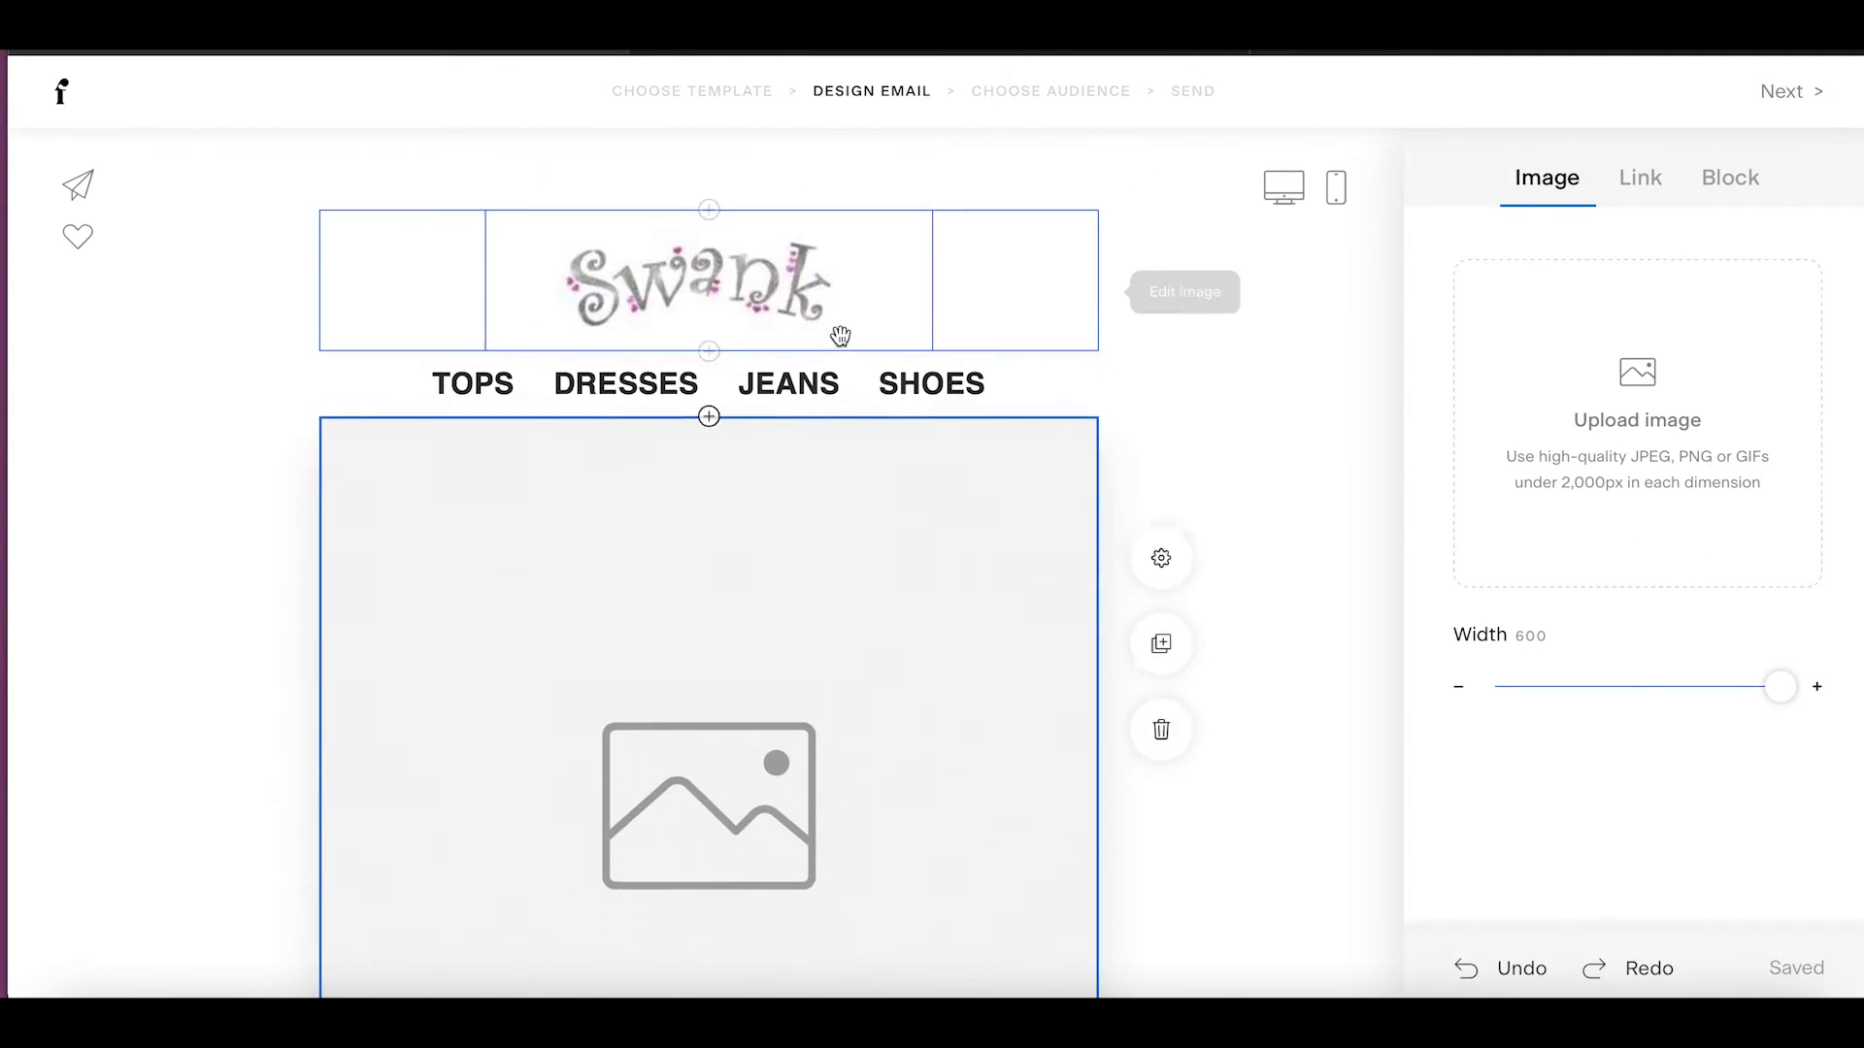
scroll(843, 343, down, 1)
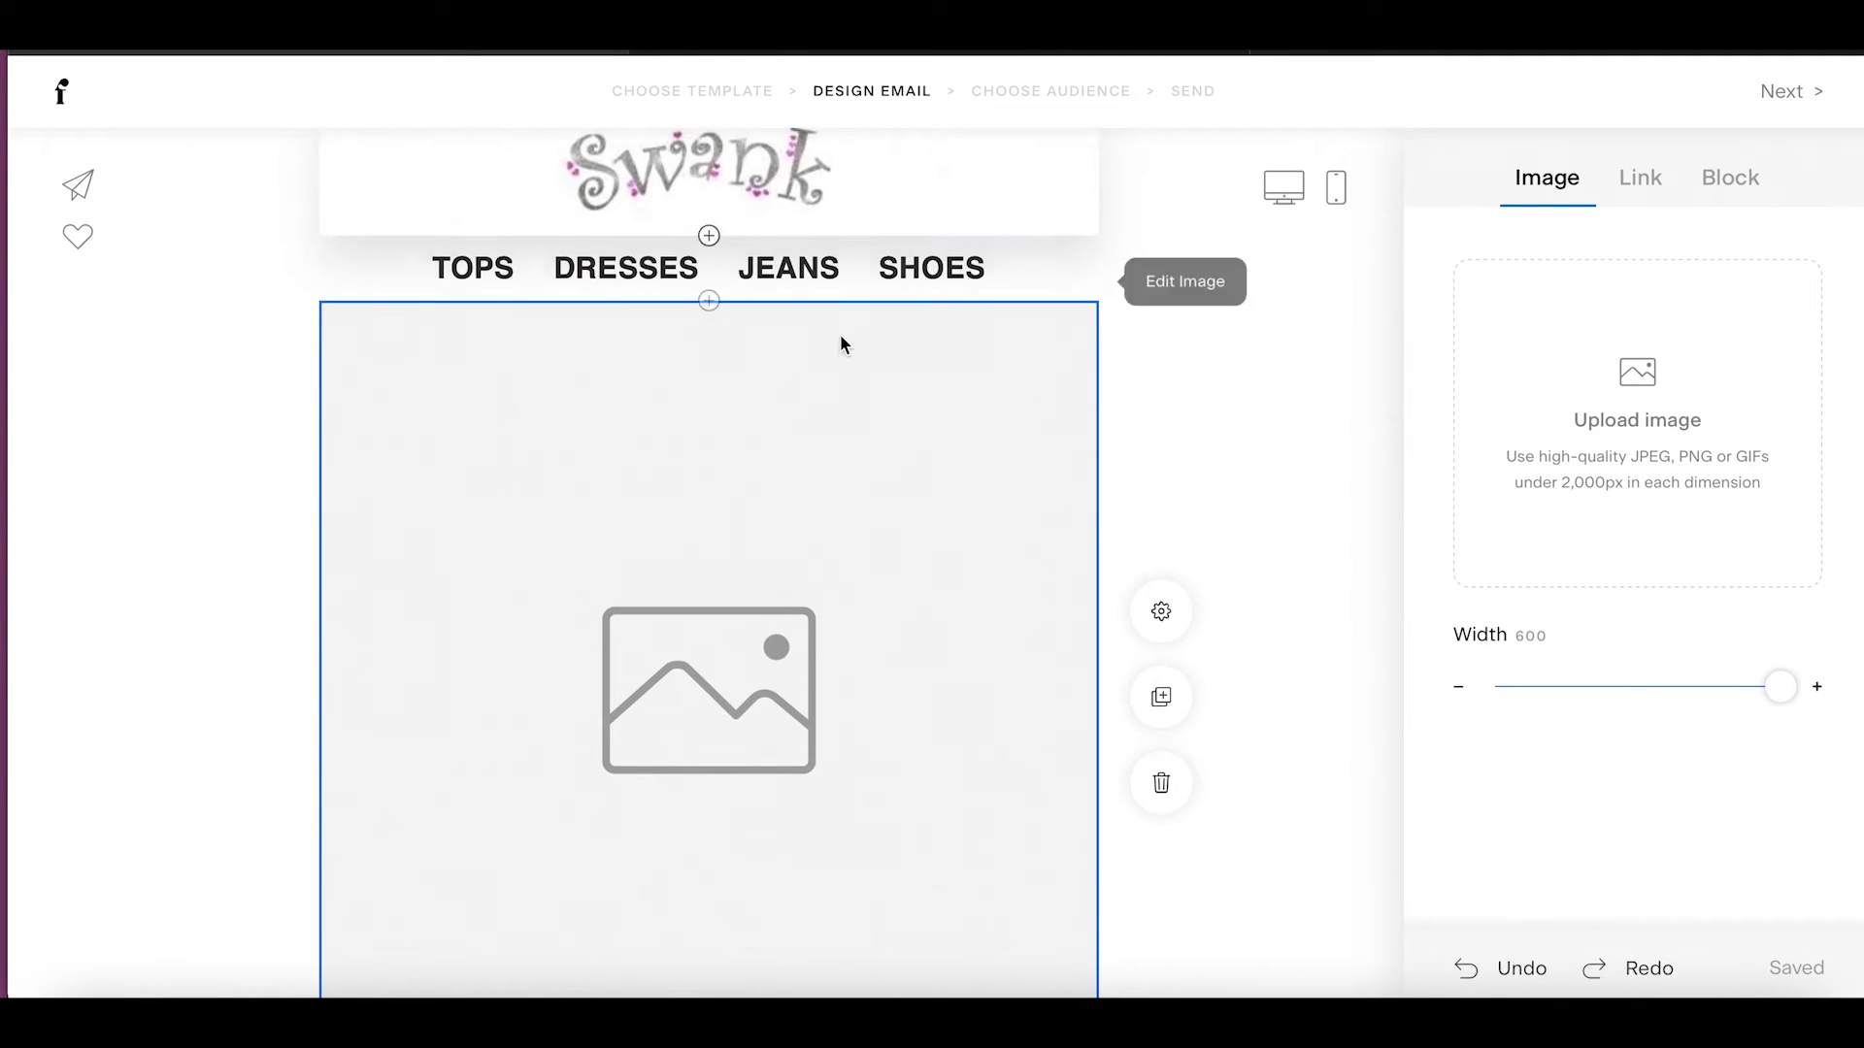
Upload My Post-12.png from the Downloads folder into the new image block.
click(1653, 420)
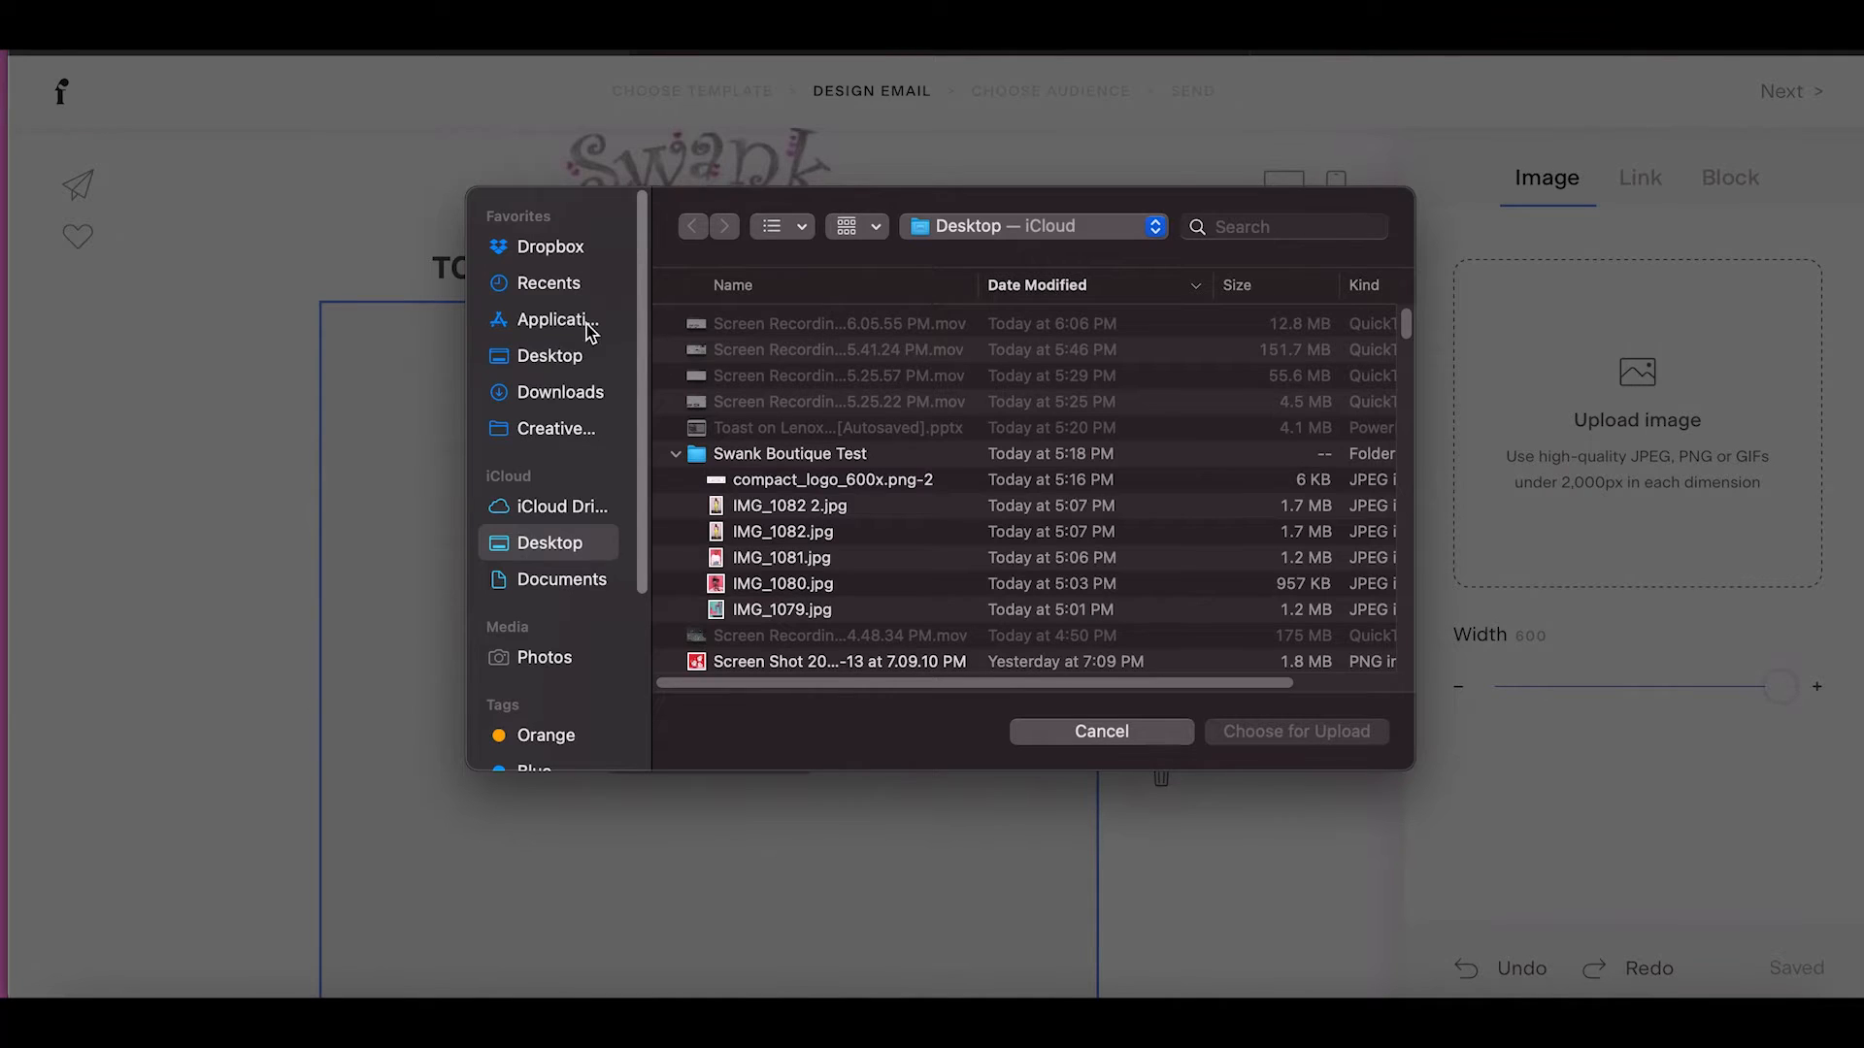
click(568, 393)
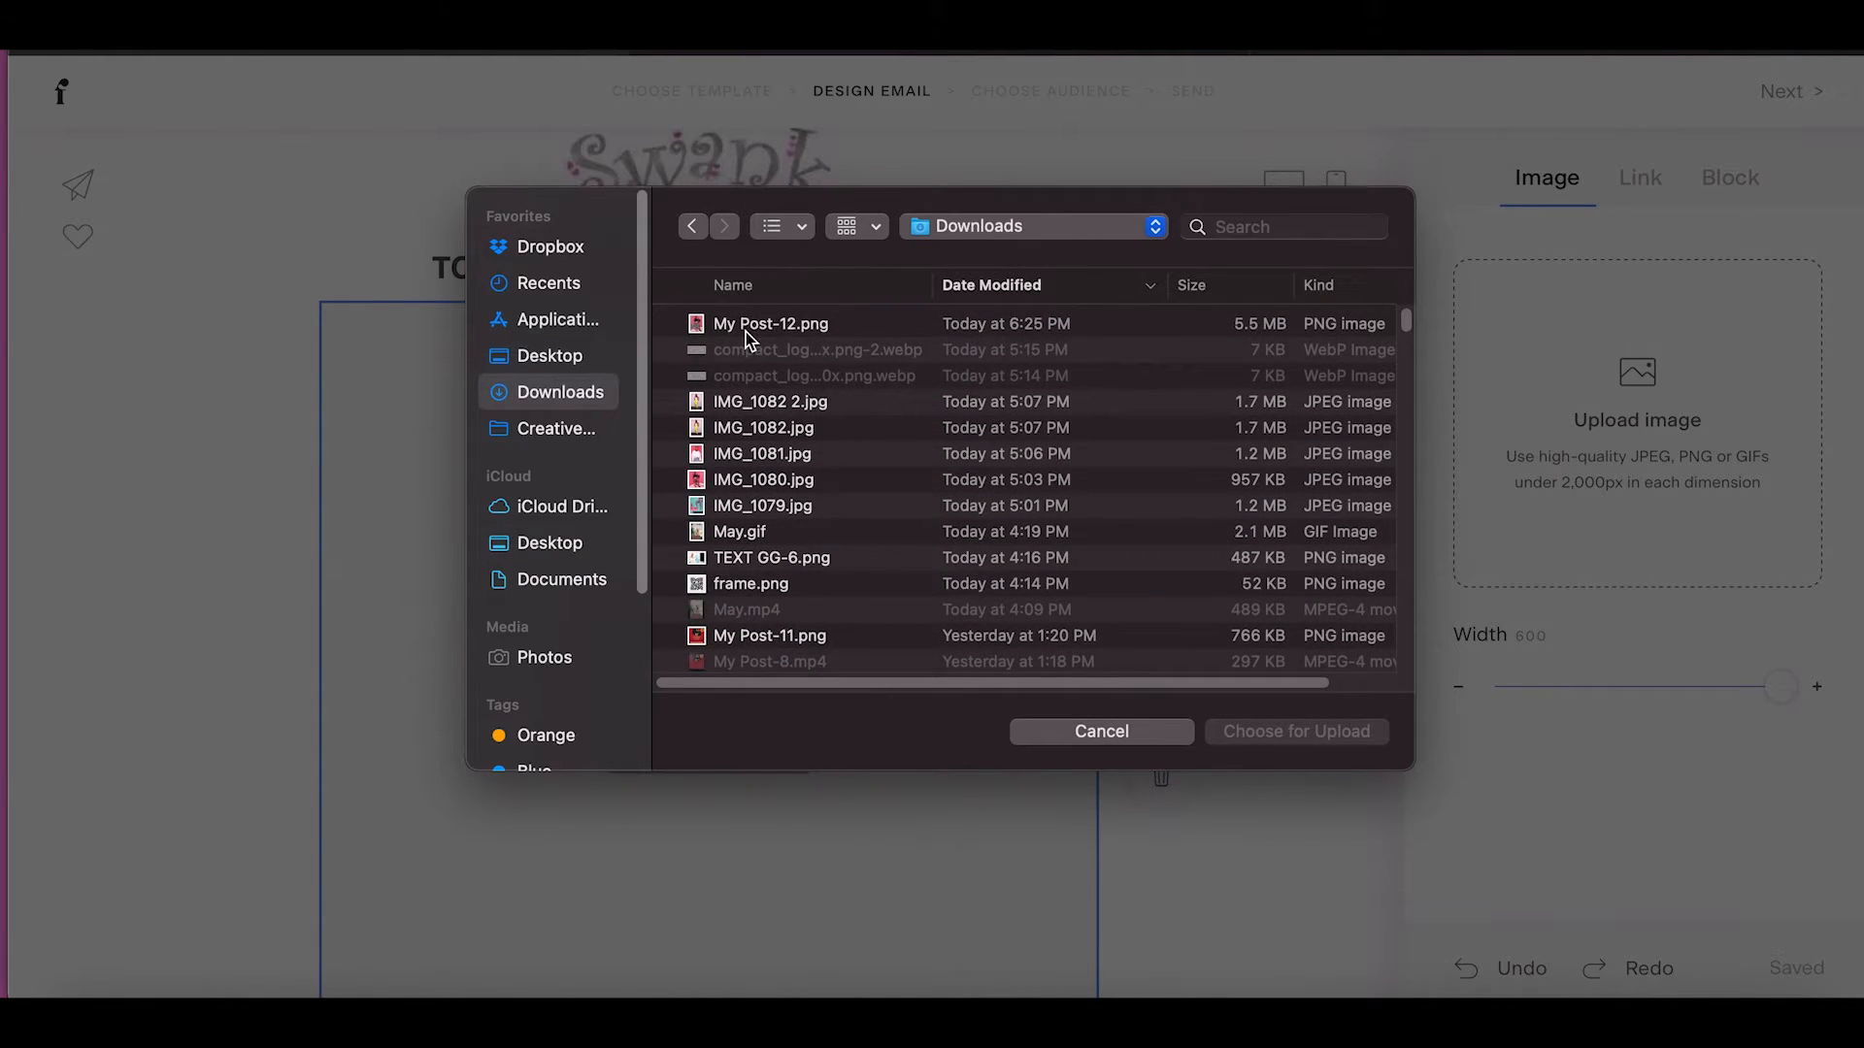
click(746, 332)
click(1330, 736)
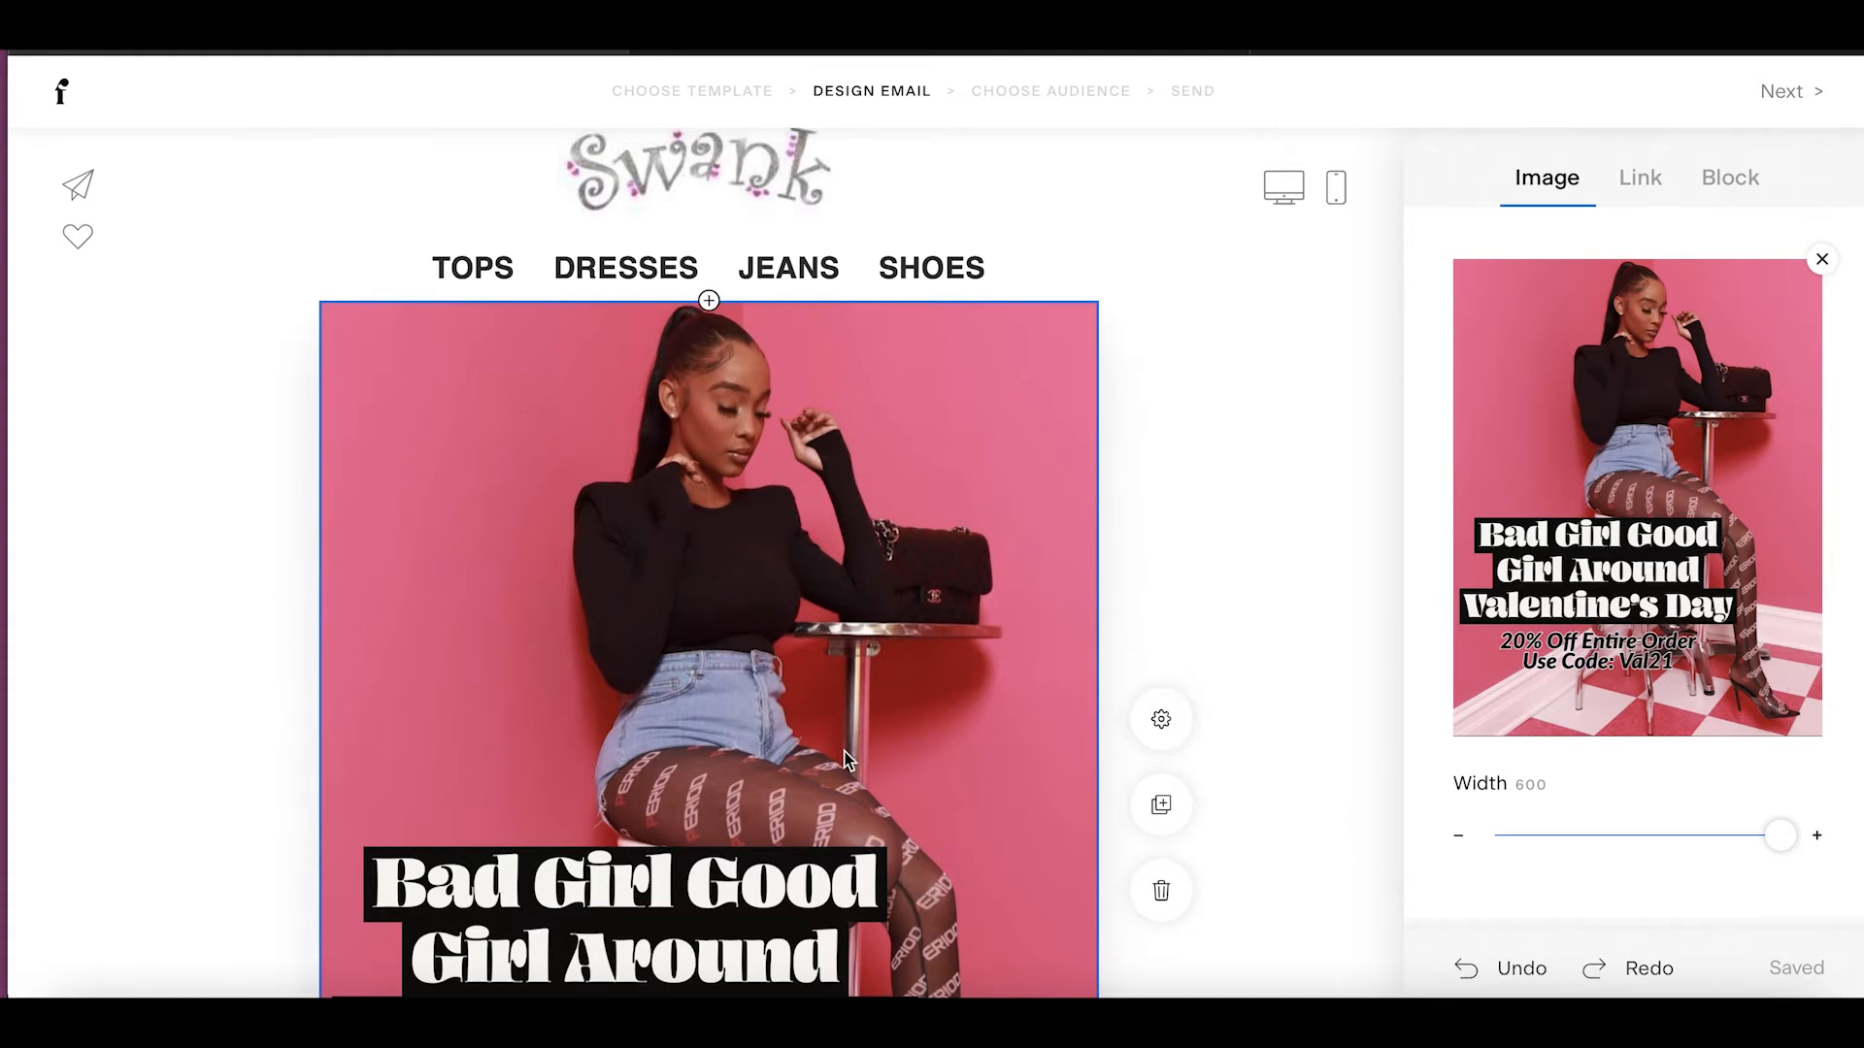
Review the Valentine's Day graphic in the email and how it sits against the neighbouring blocks.
scroll(844, 759, down, 3)
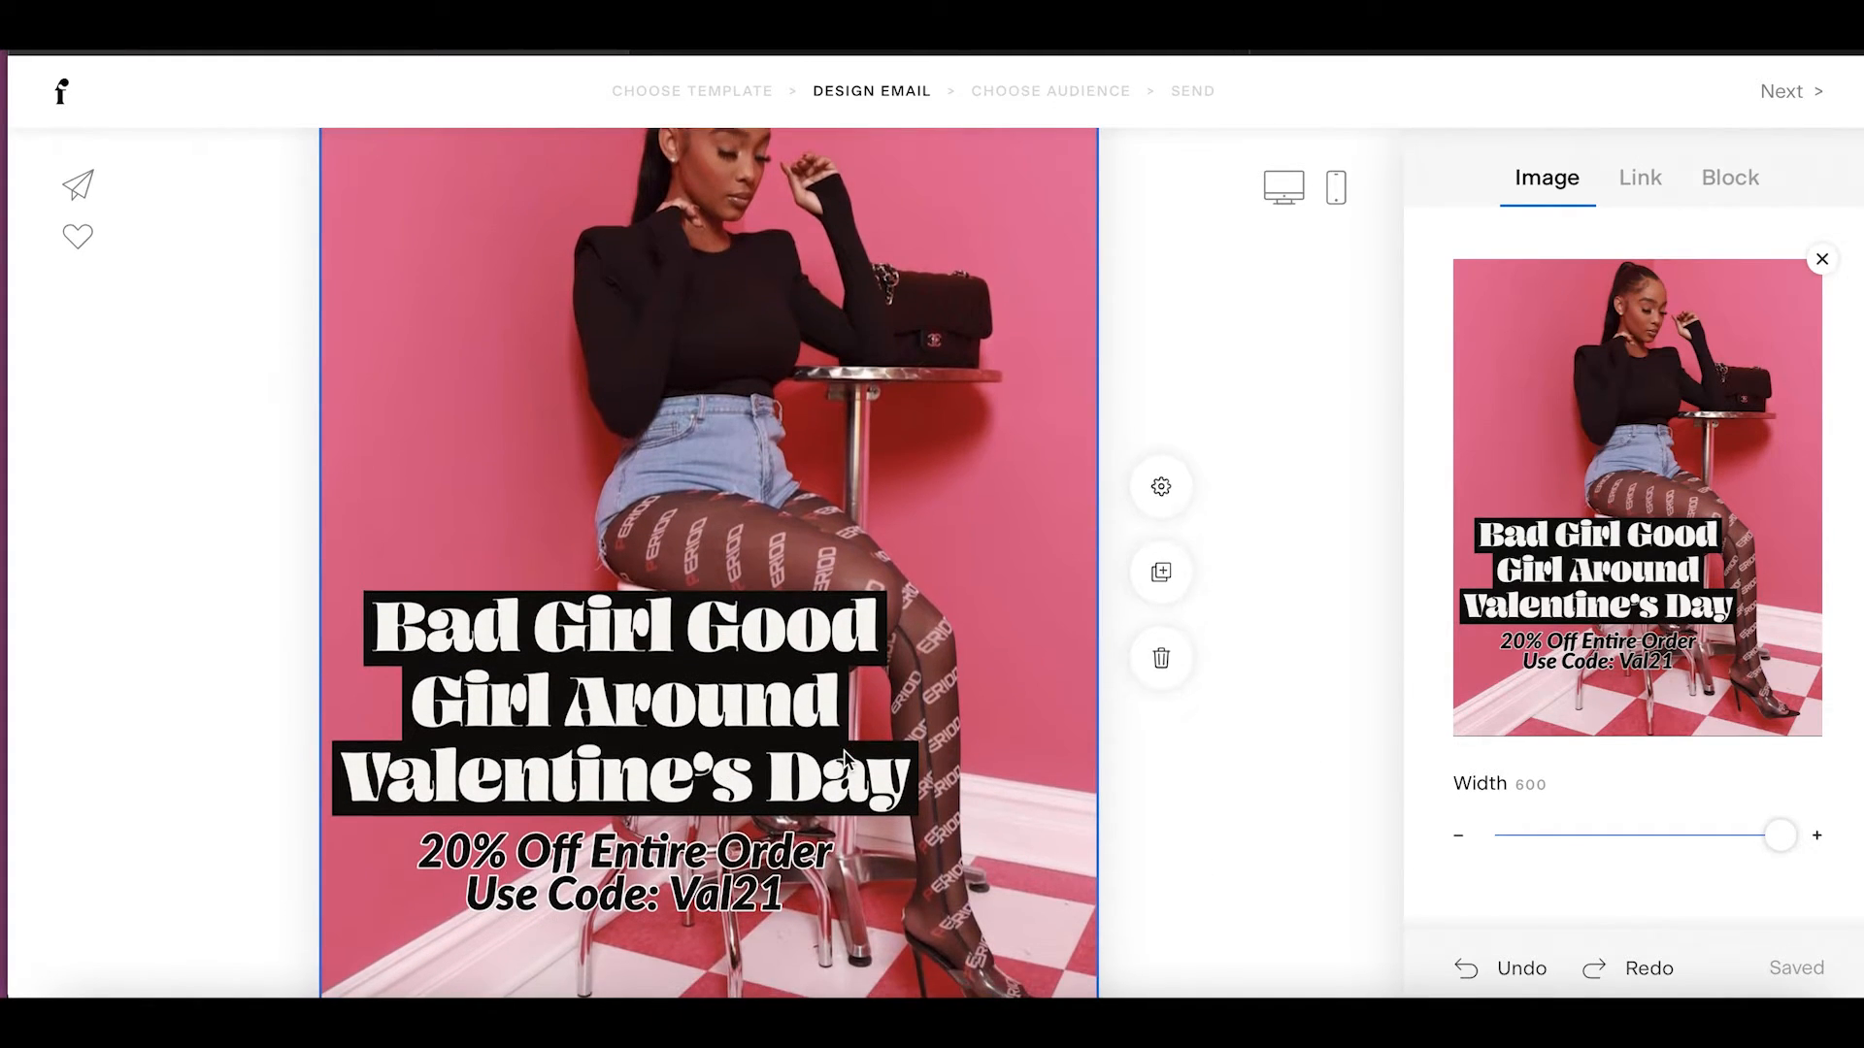
scroll(844, 759, down, 2)
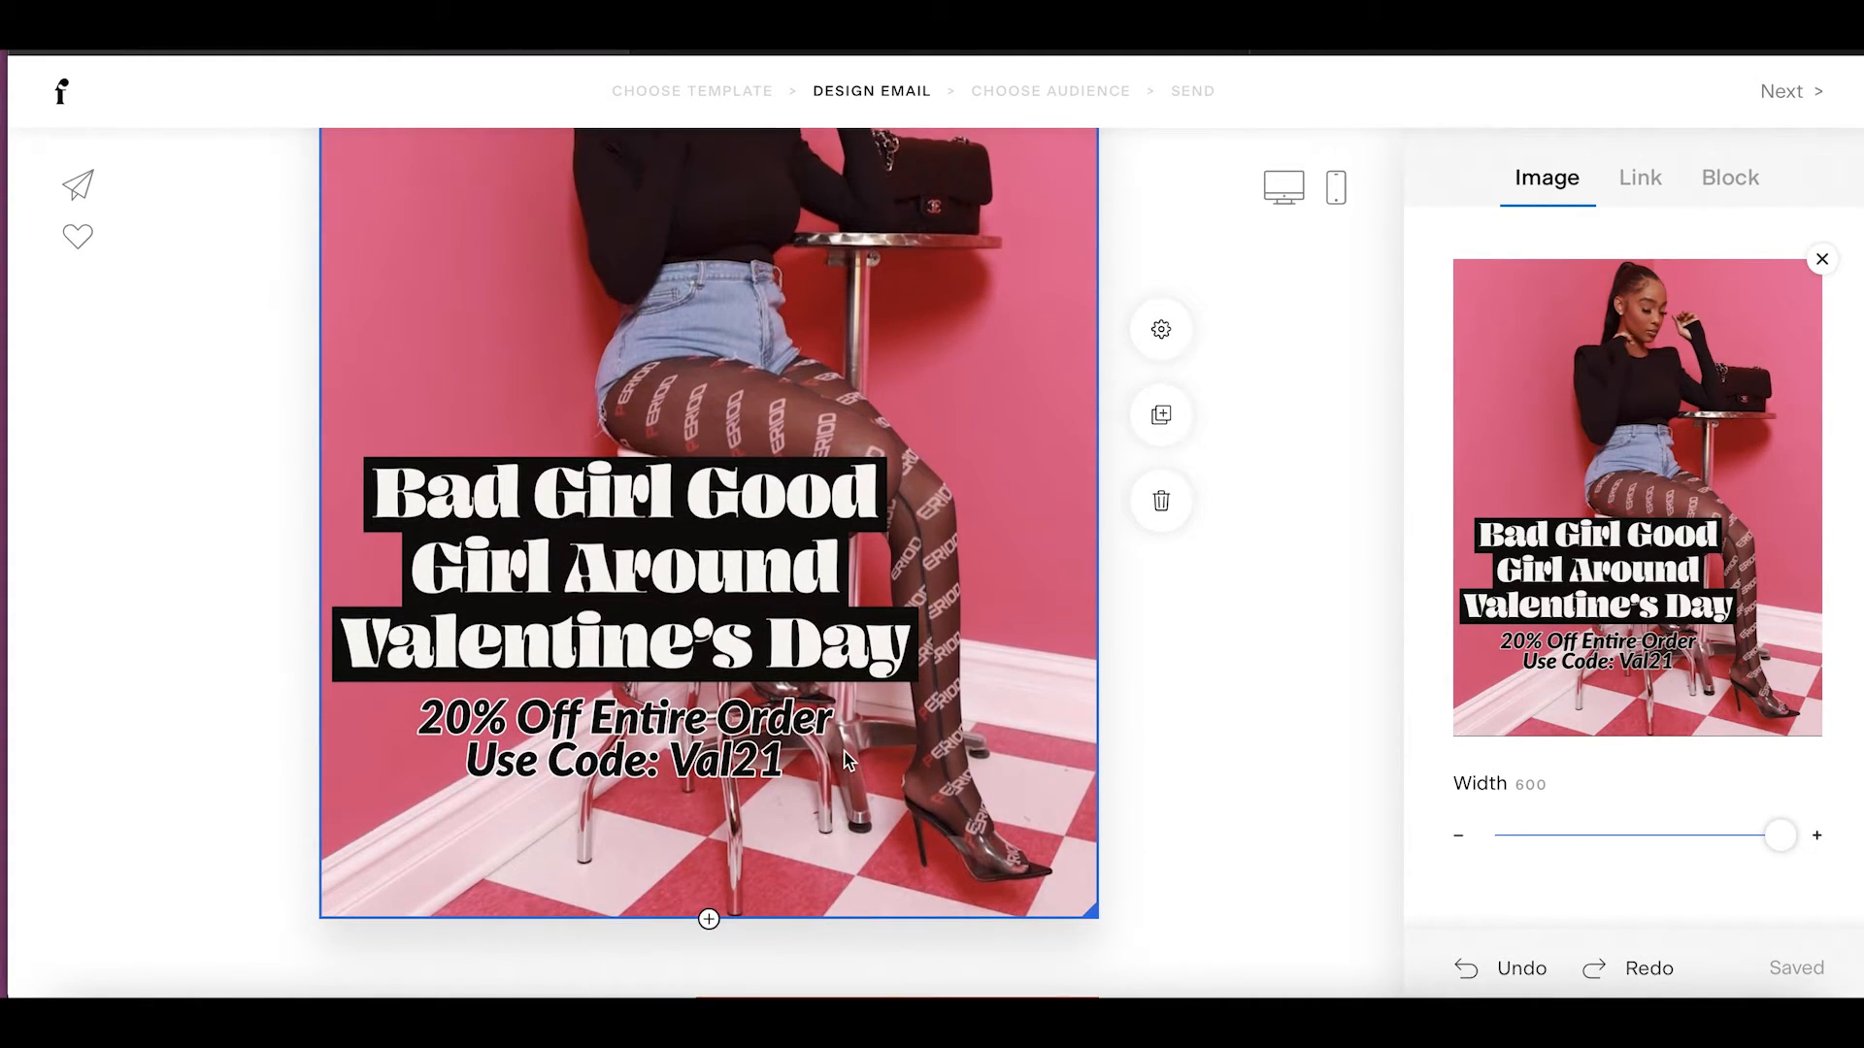
scroll(847, 762, down, 2)
scroll(846, 762, up, 3)
scroll(847, 762, up, 3)
scroll(847, 762, down, 3)
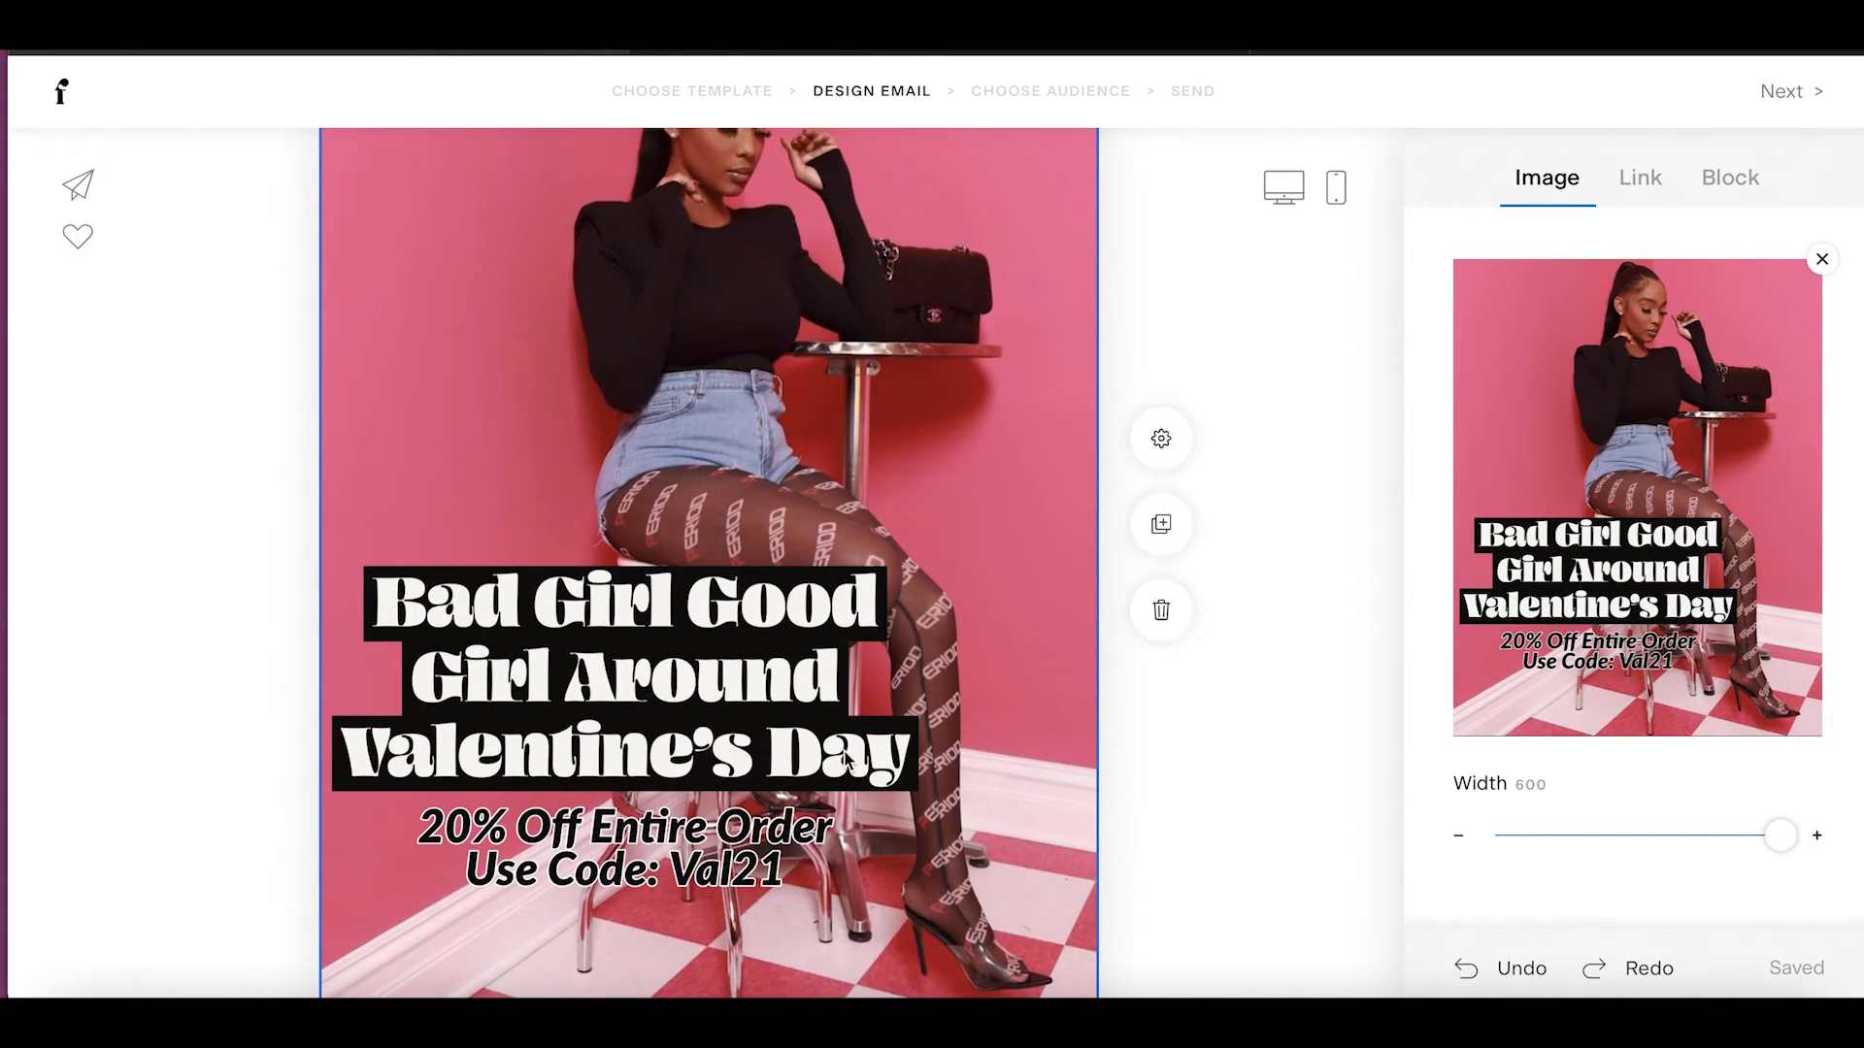
scroll(844, 762, down, 2)
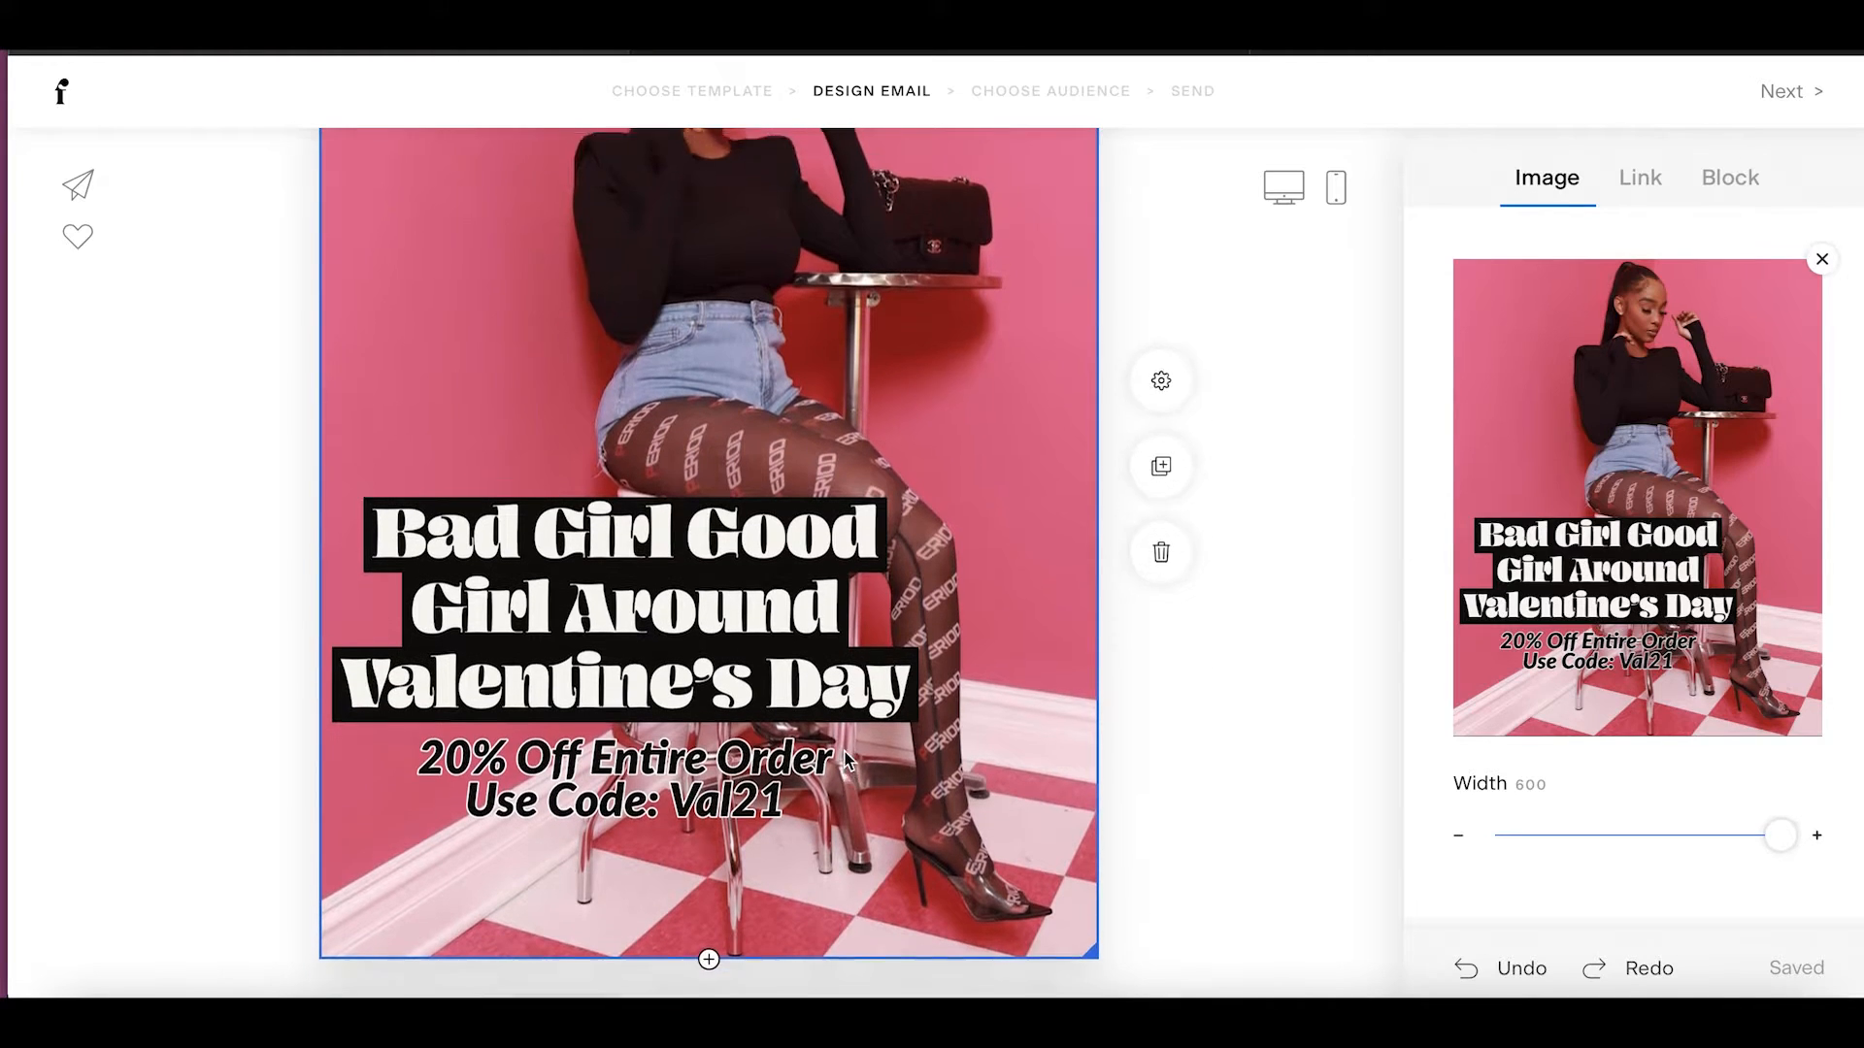
scroll(847, 762, down, 1)
scroll(847, 762, down, 1)
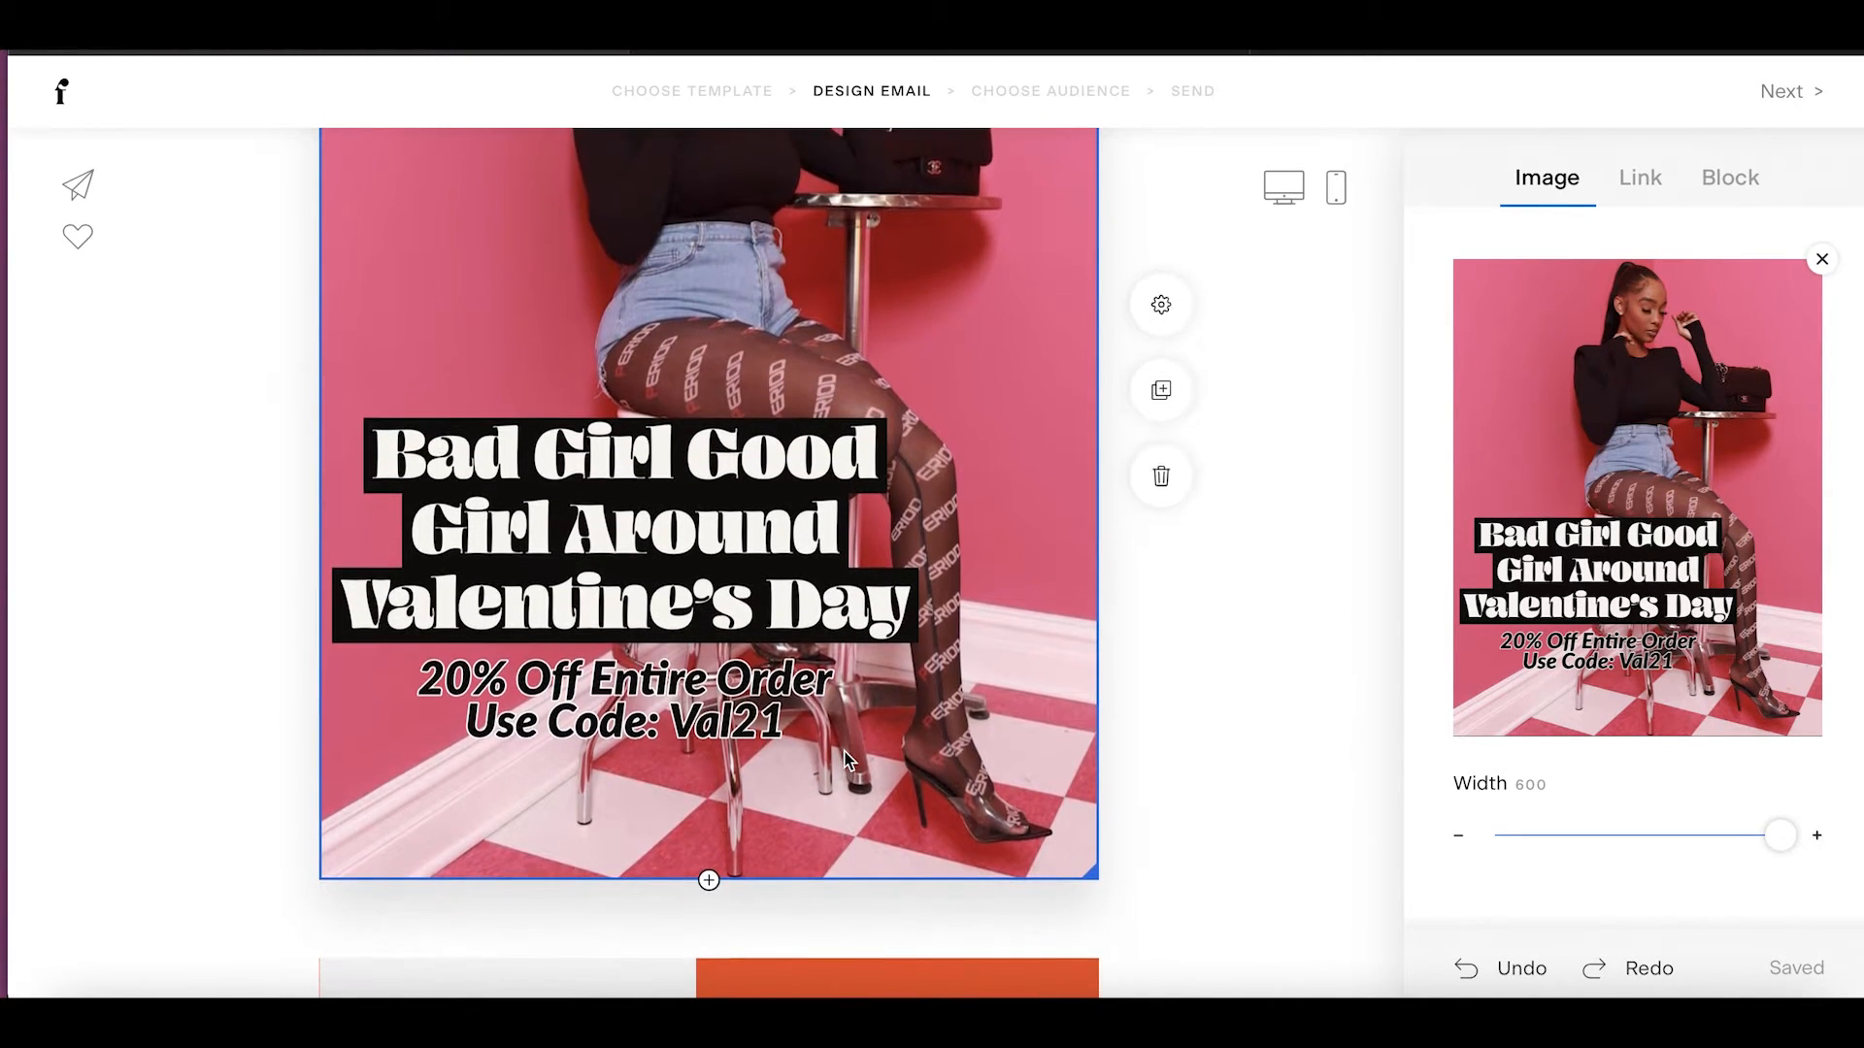
scroll(847, 762, up, 2)
scroll(847, 762, up, 4)
scroll(844, 765, down, 1)
scroll(845, 765, down, 8)
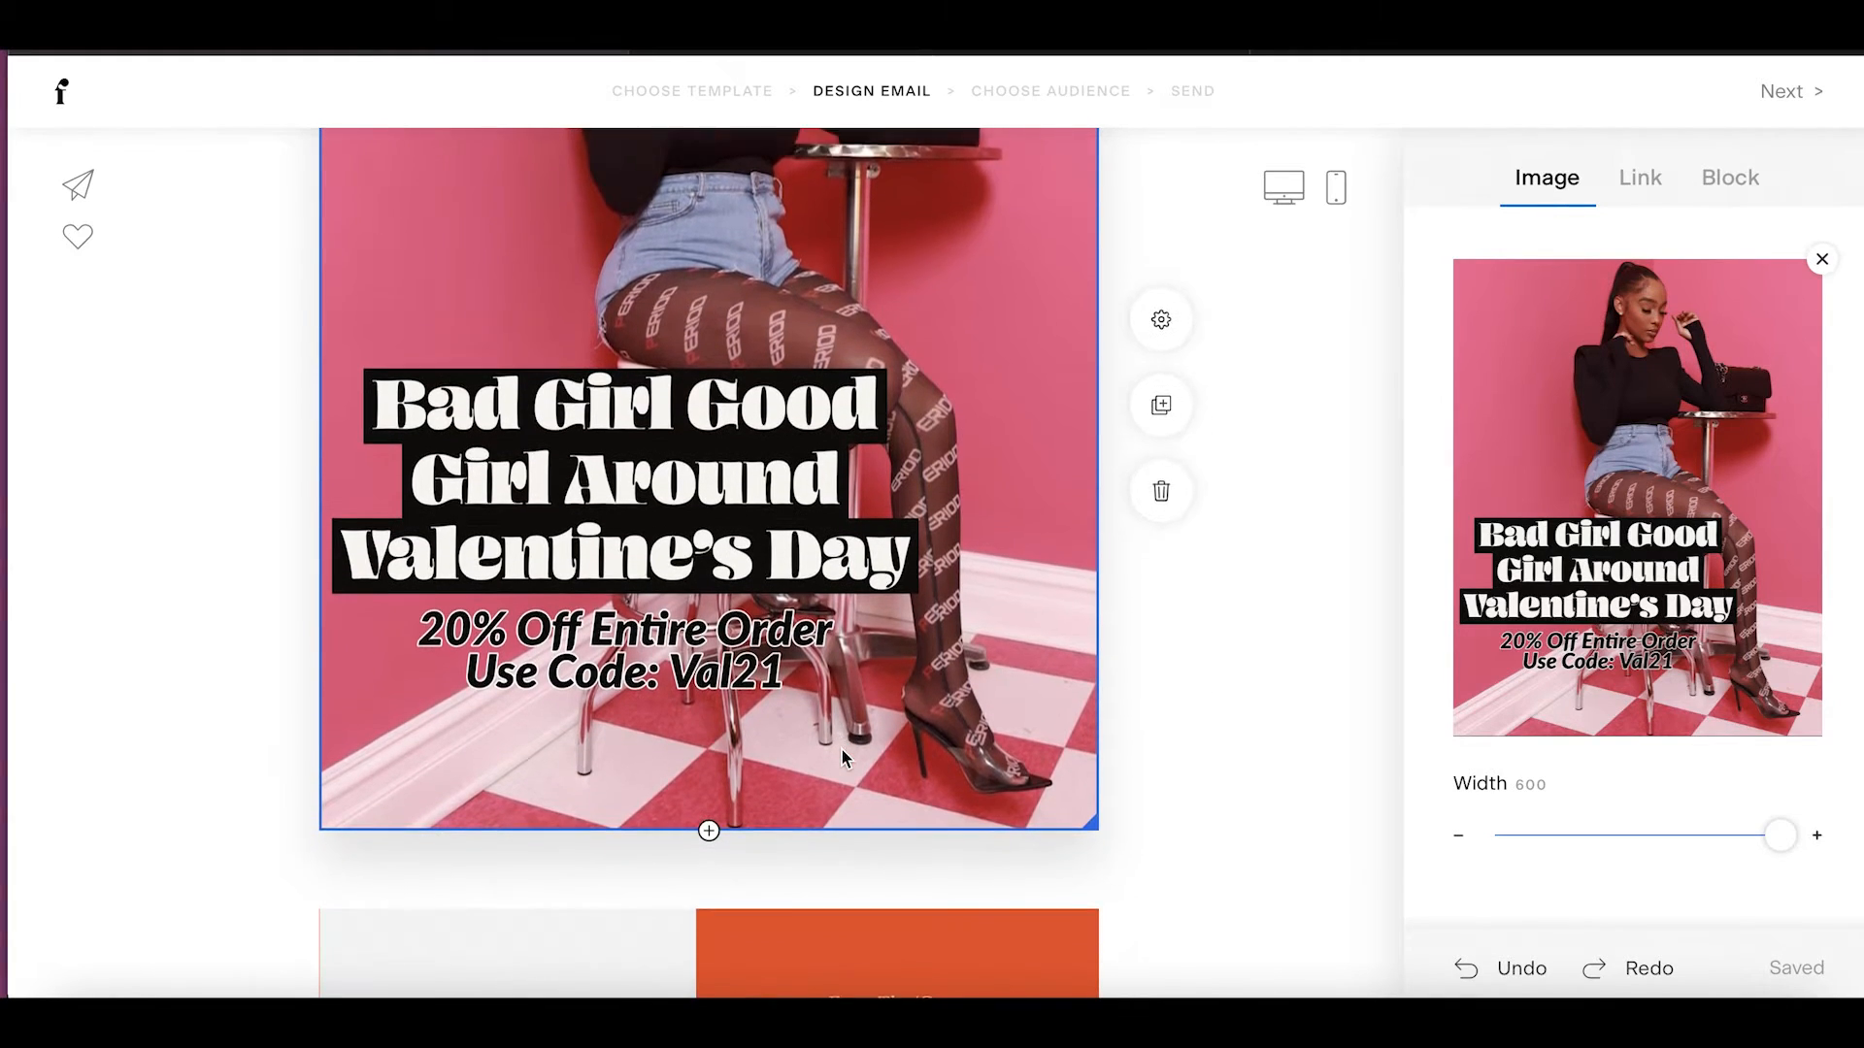
scroll(845, 759, down, 1)
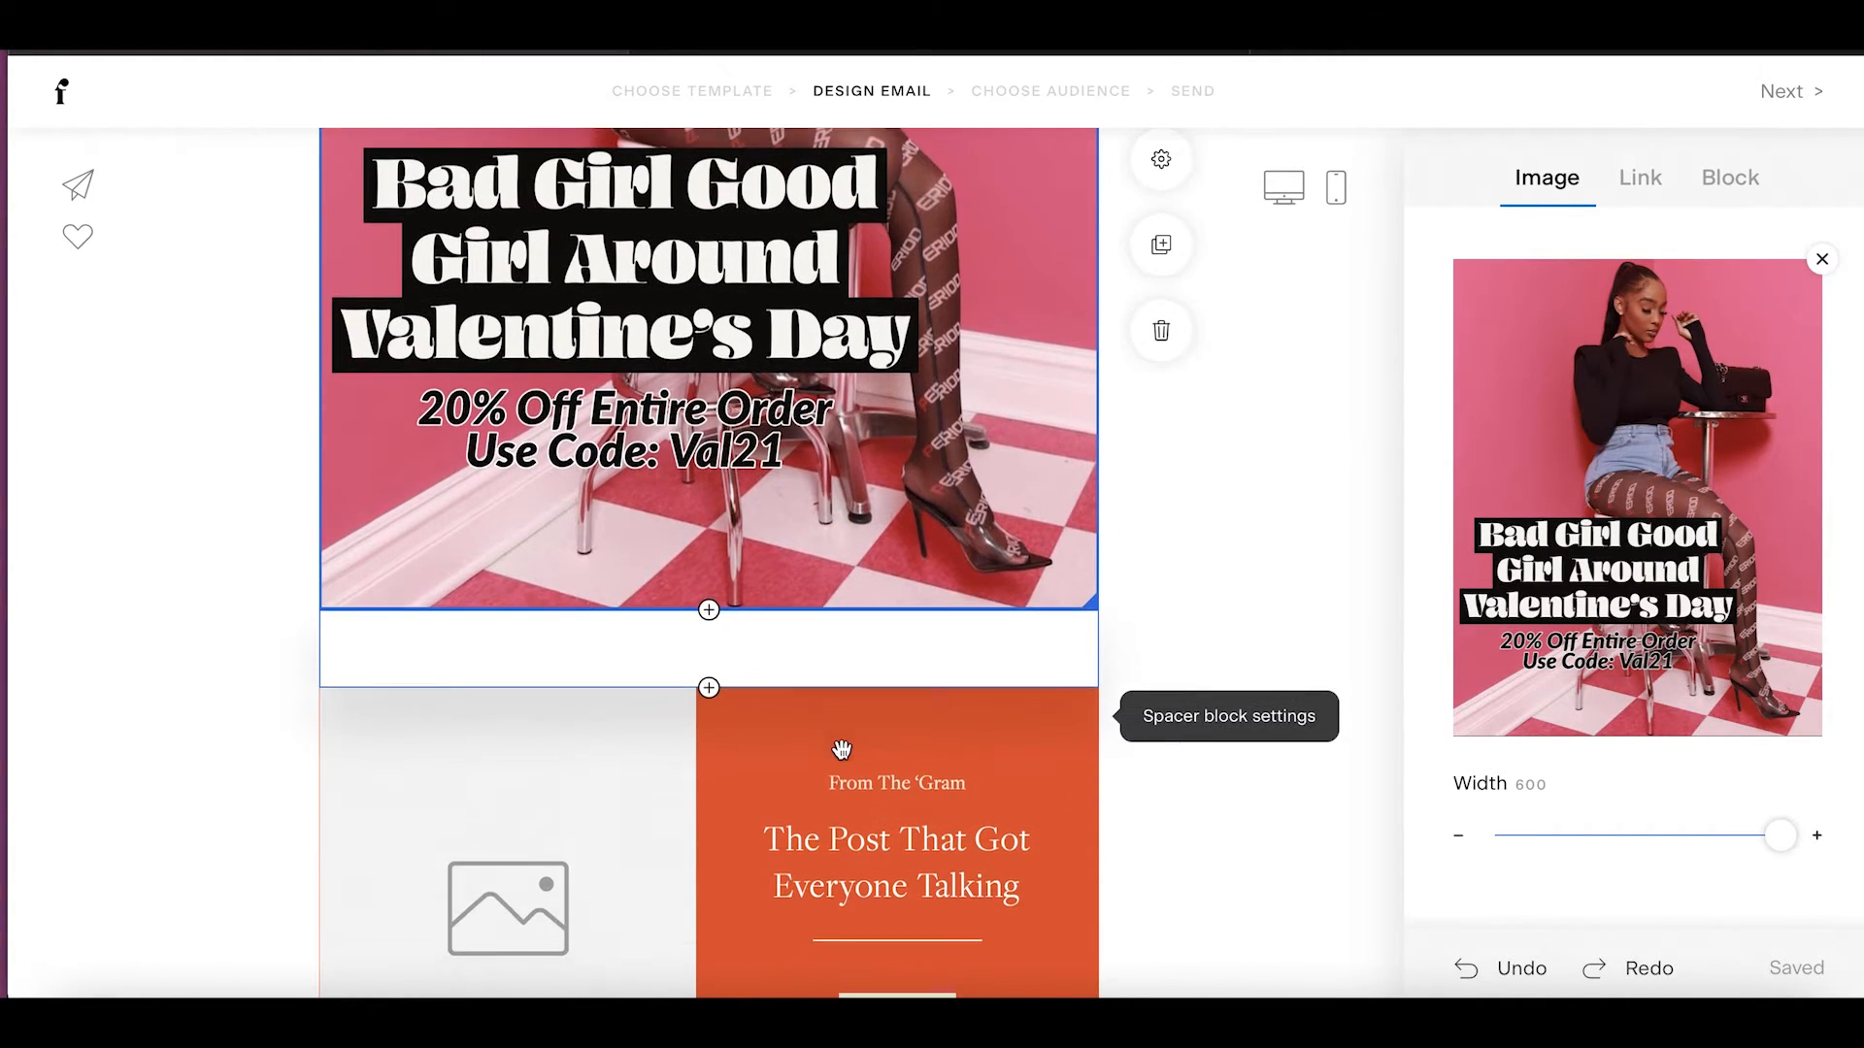
scroll(842, 751, down, 1)
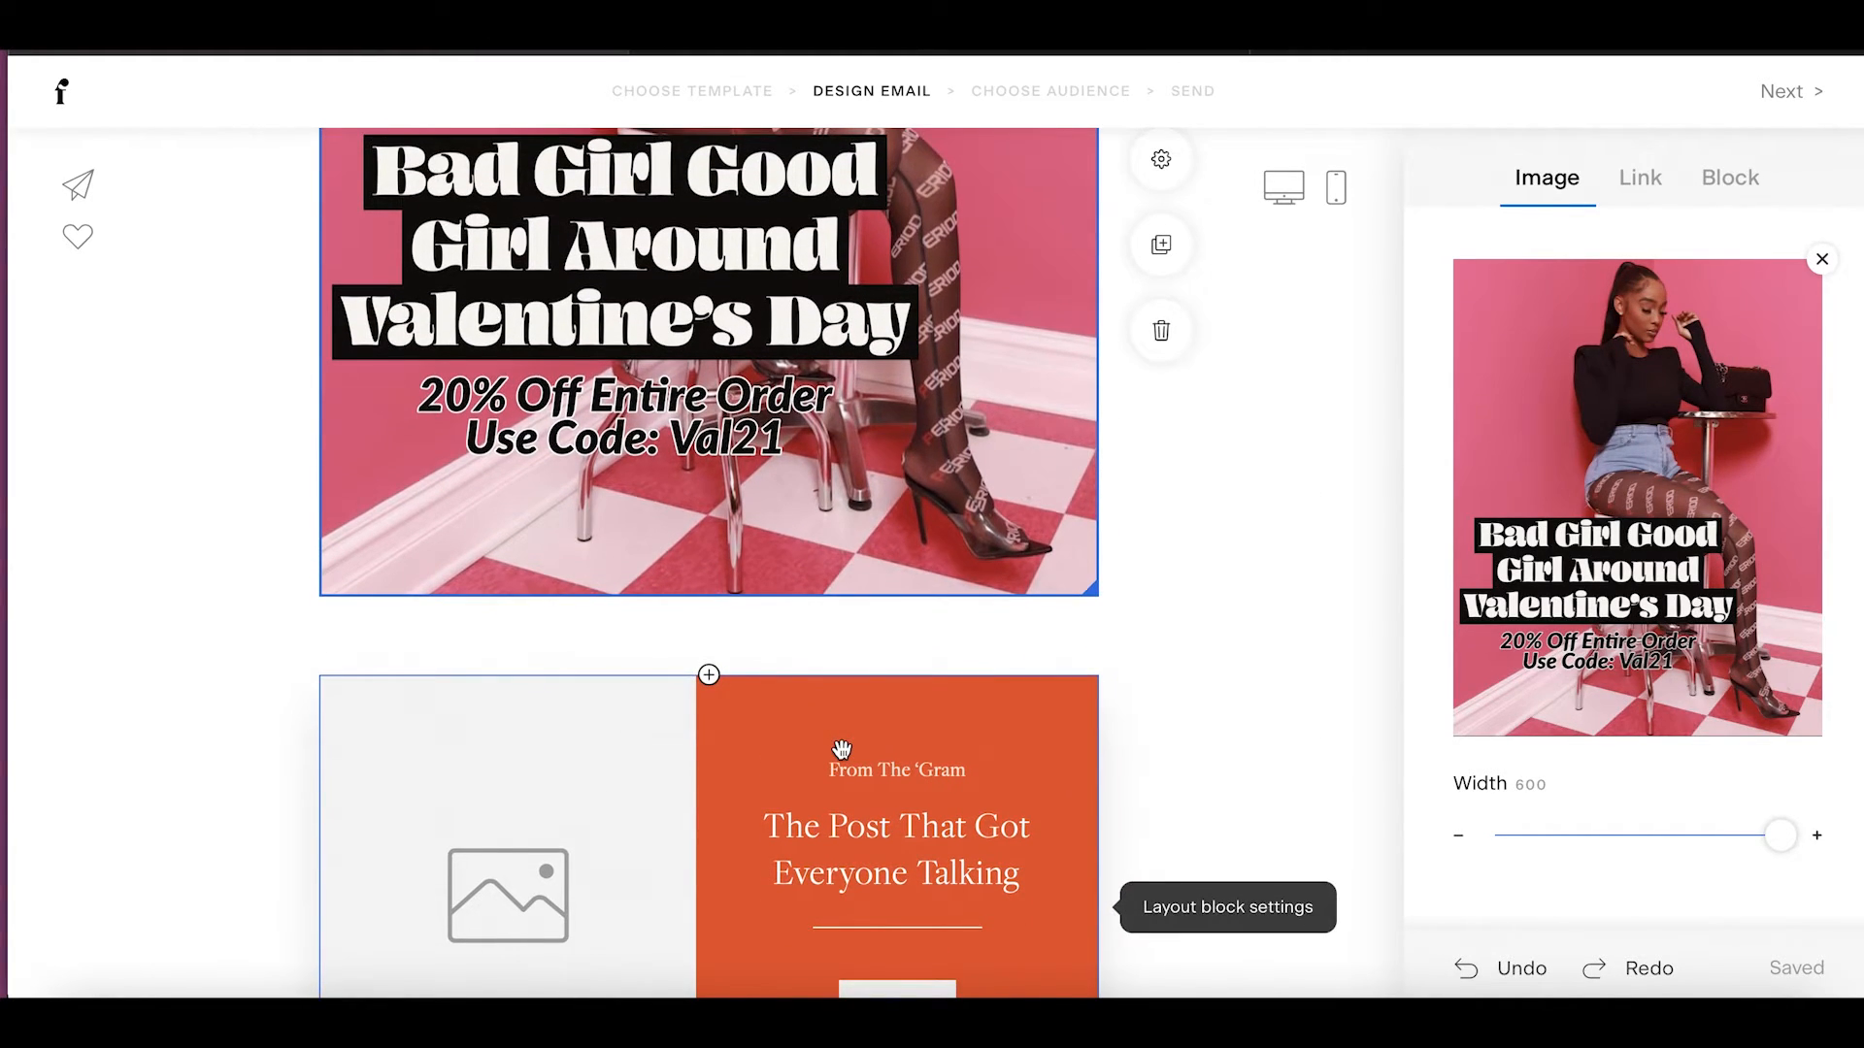
Reduce the height of the spacer block beneath the Valentine's Day graphic to 20.
click(812, 656)
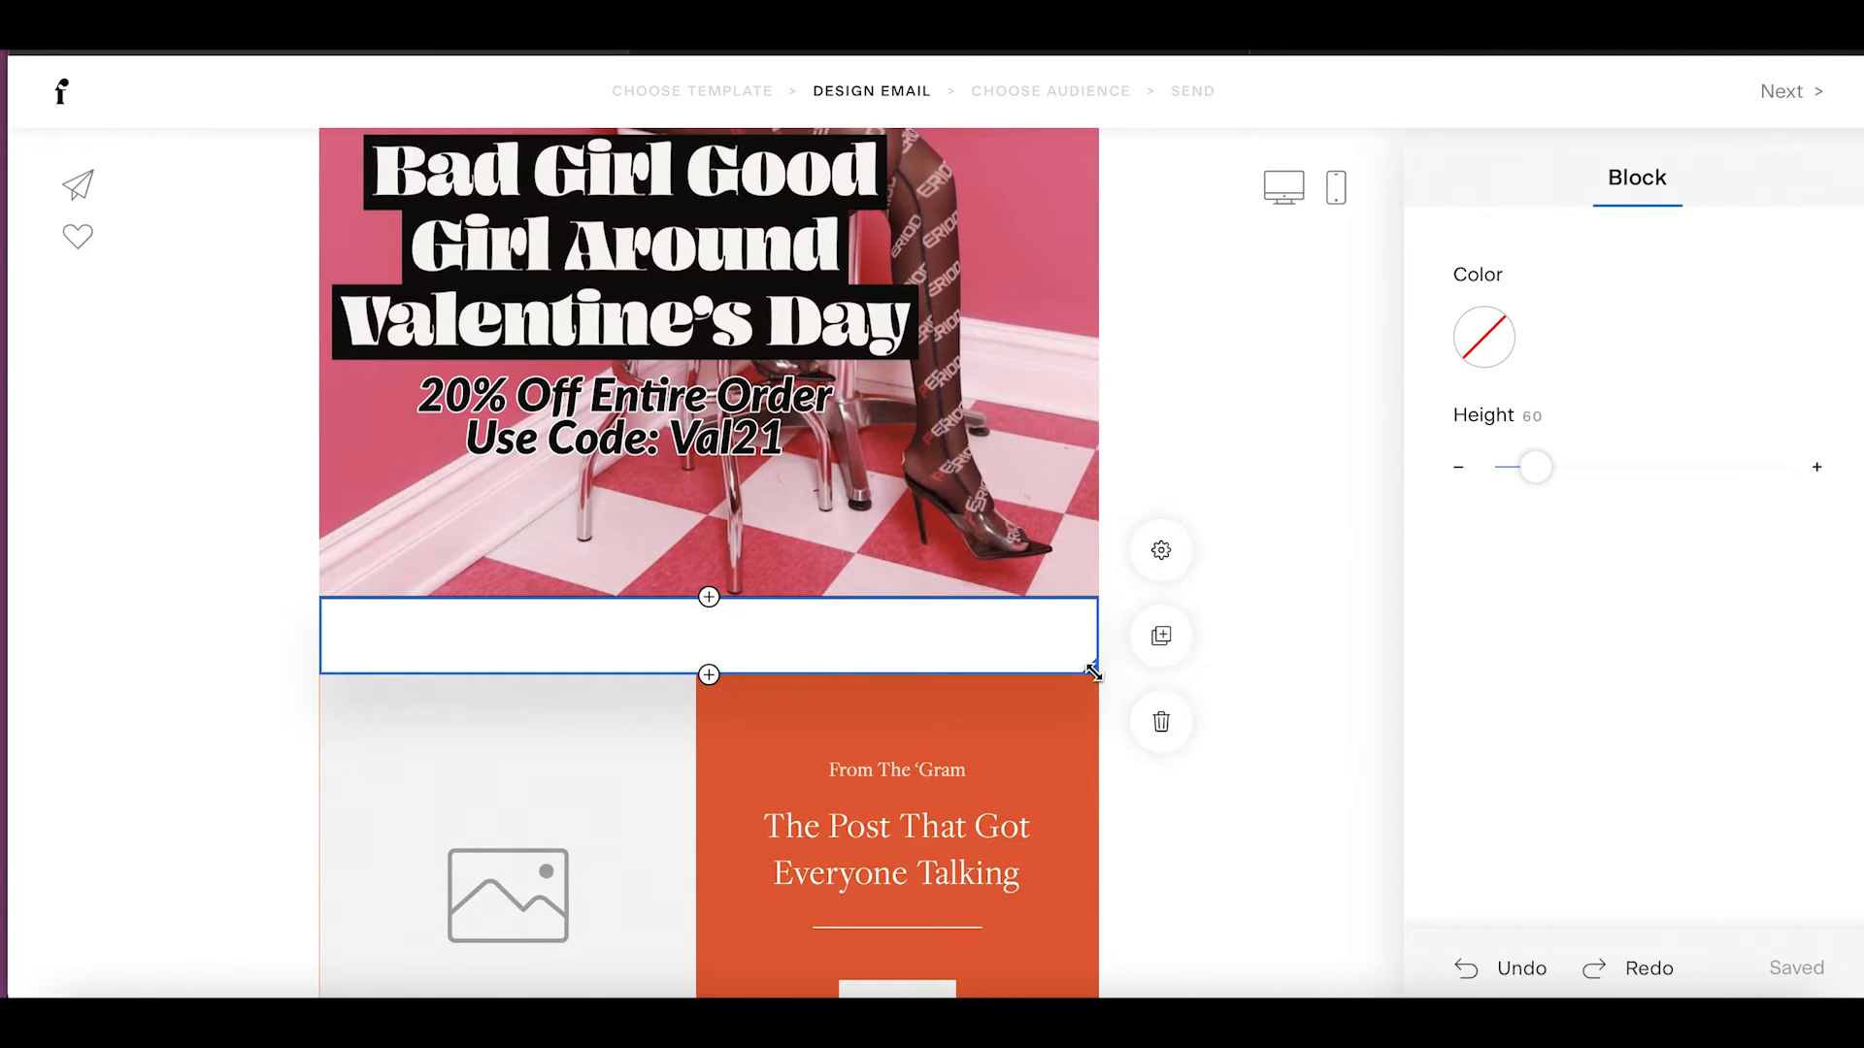
drag(1098, 673, 1073, 637)
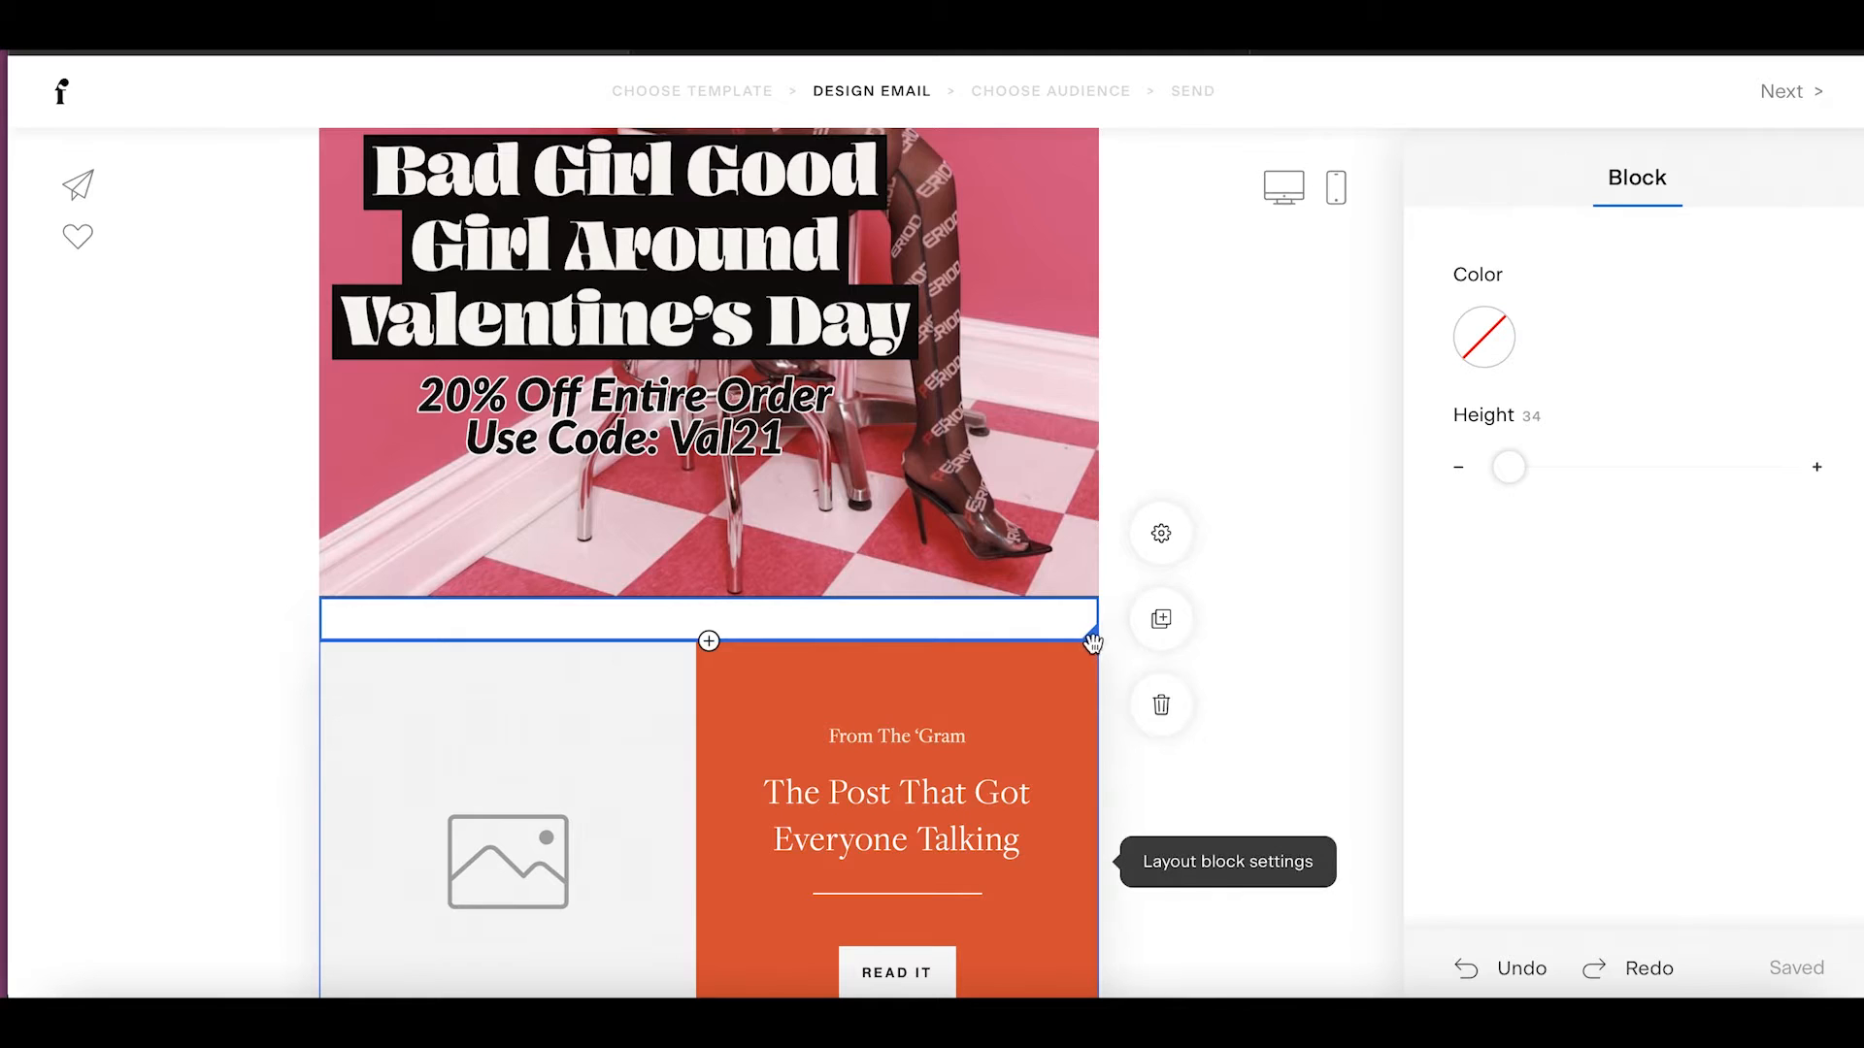
drag(1091, 629, 1089, 612)
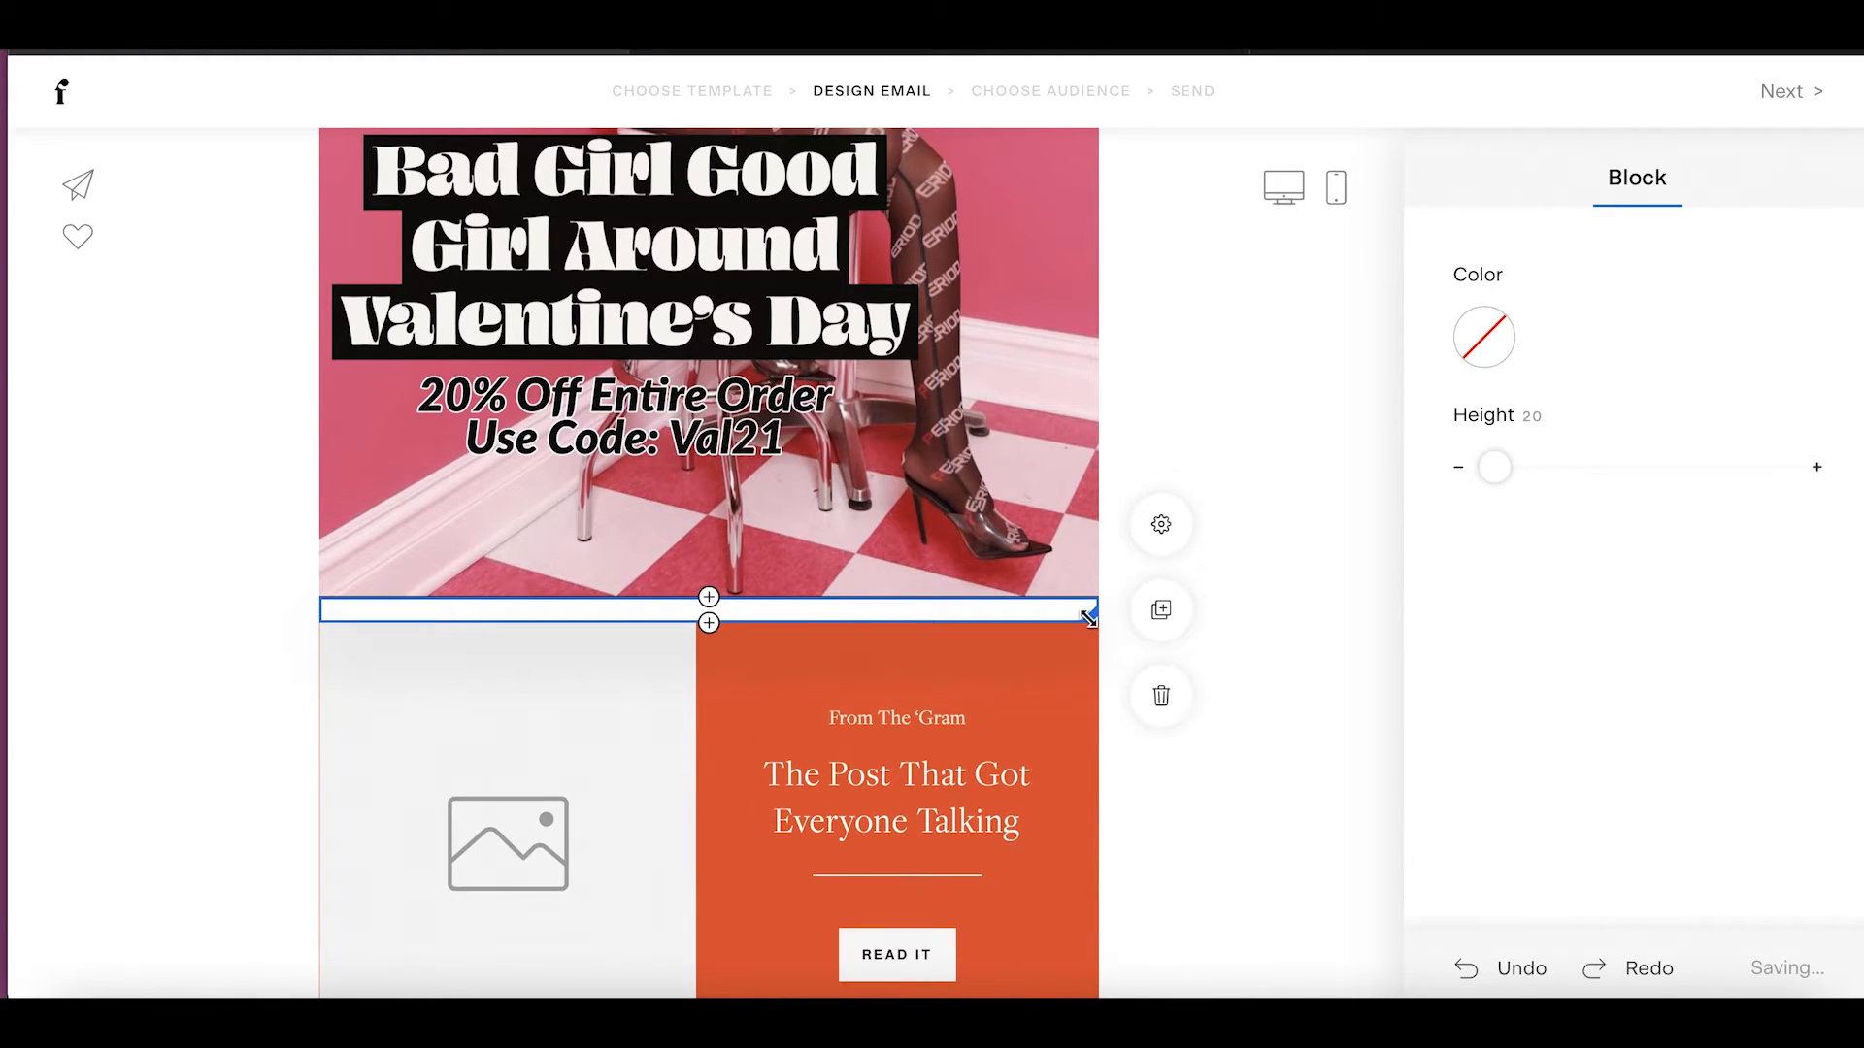
click(1174, 796)
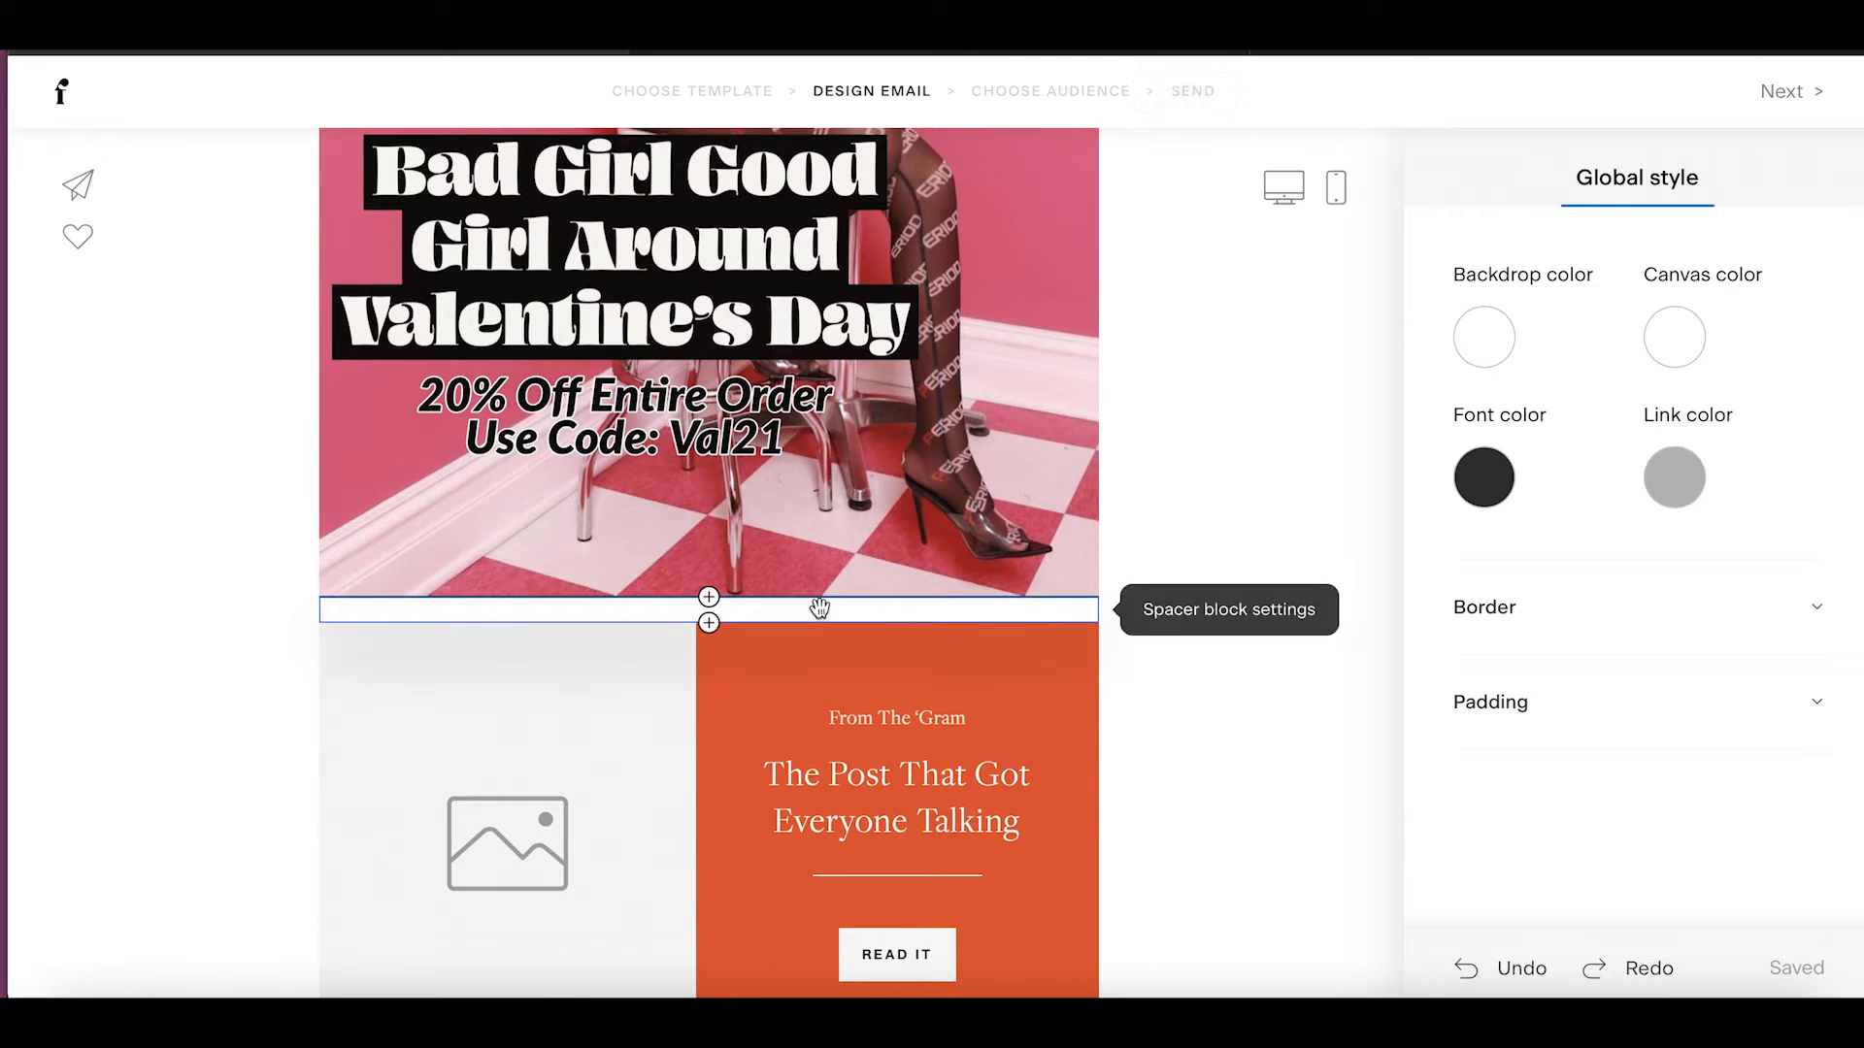
Delete the spacer block between the Valentine's Day graphic and the orange "From The 'Gram" layout.
click(819, 608)
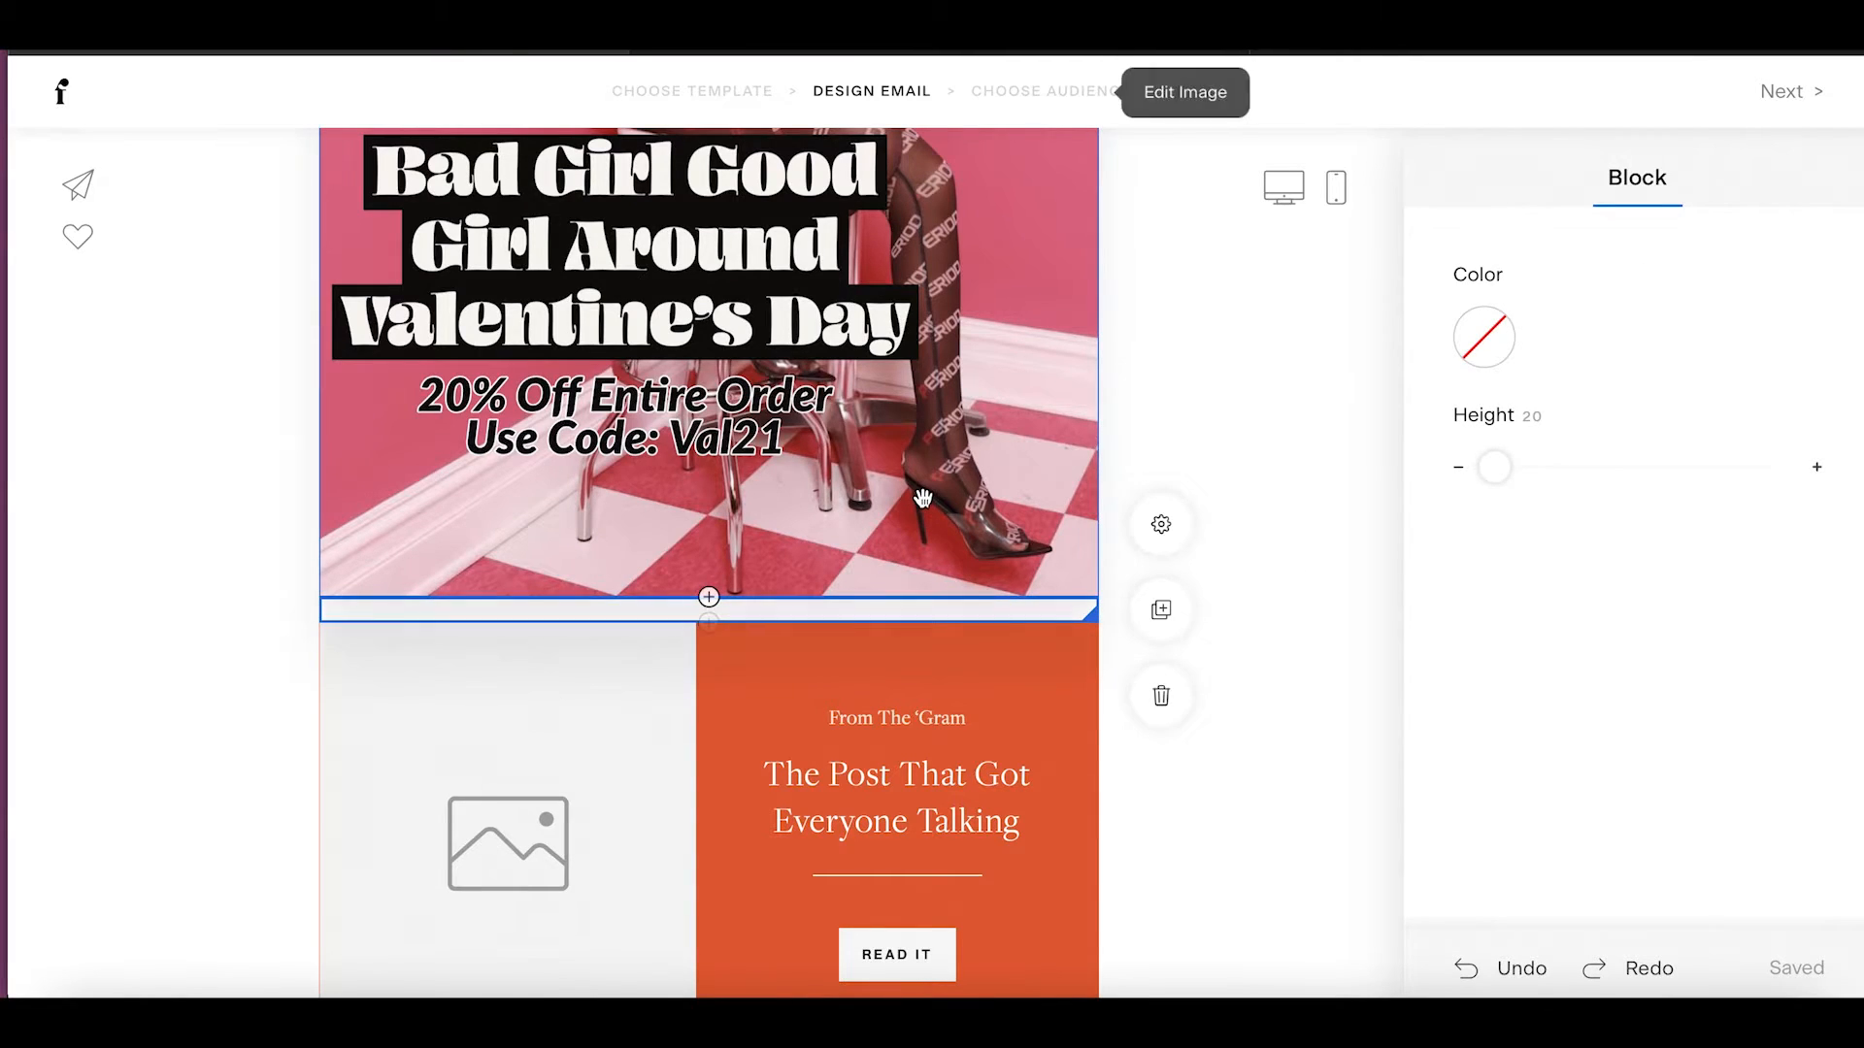
scroll(922, 499, up, 4)
scroll(922, 499, up, 3)
scroll(922, 498, down, 6)
scroll(923, 498, down, 2)
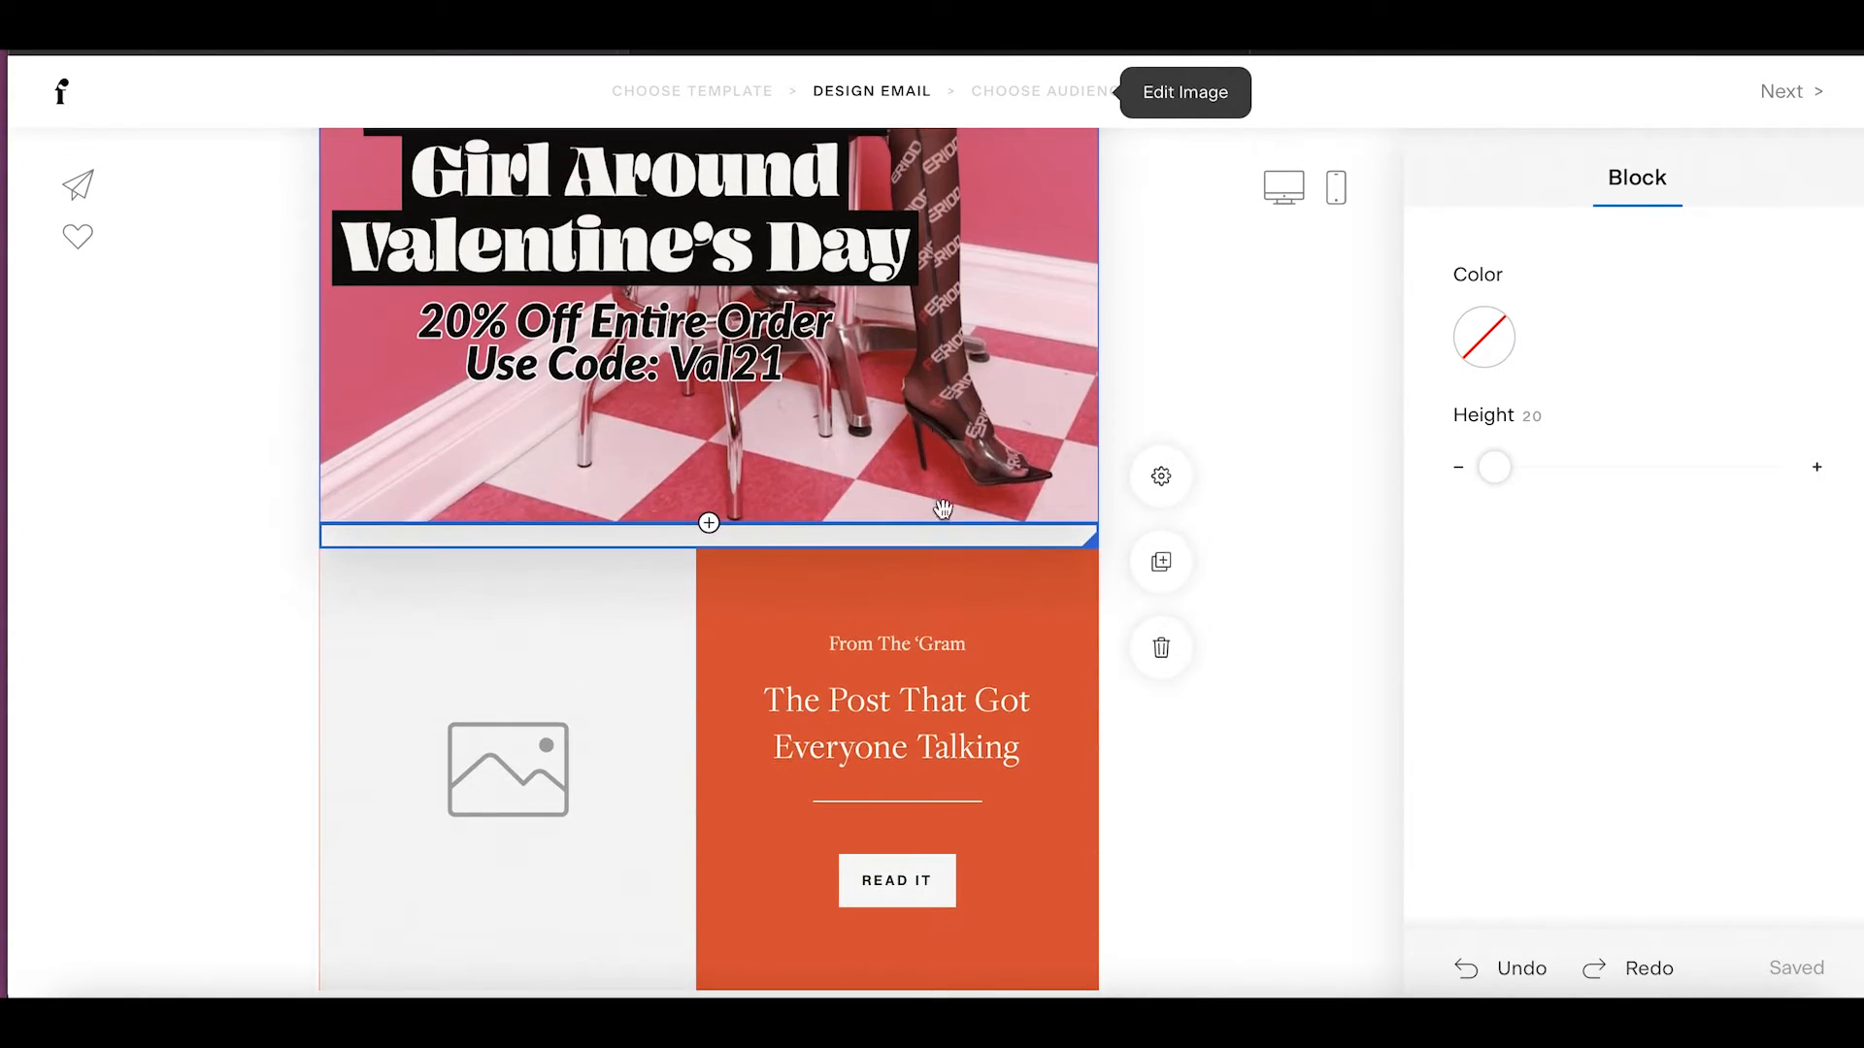
click(1155, 629)
scroll(873, 347, up, 8)
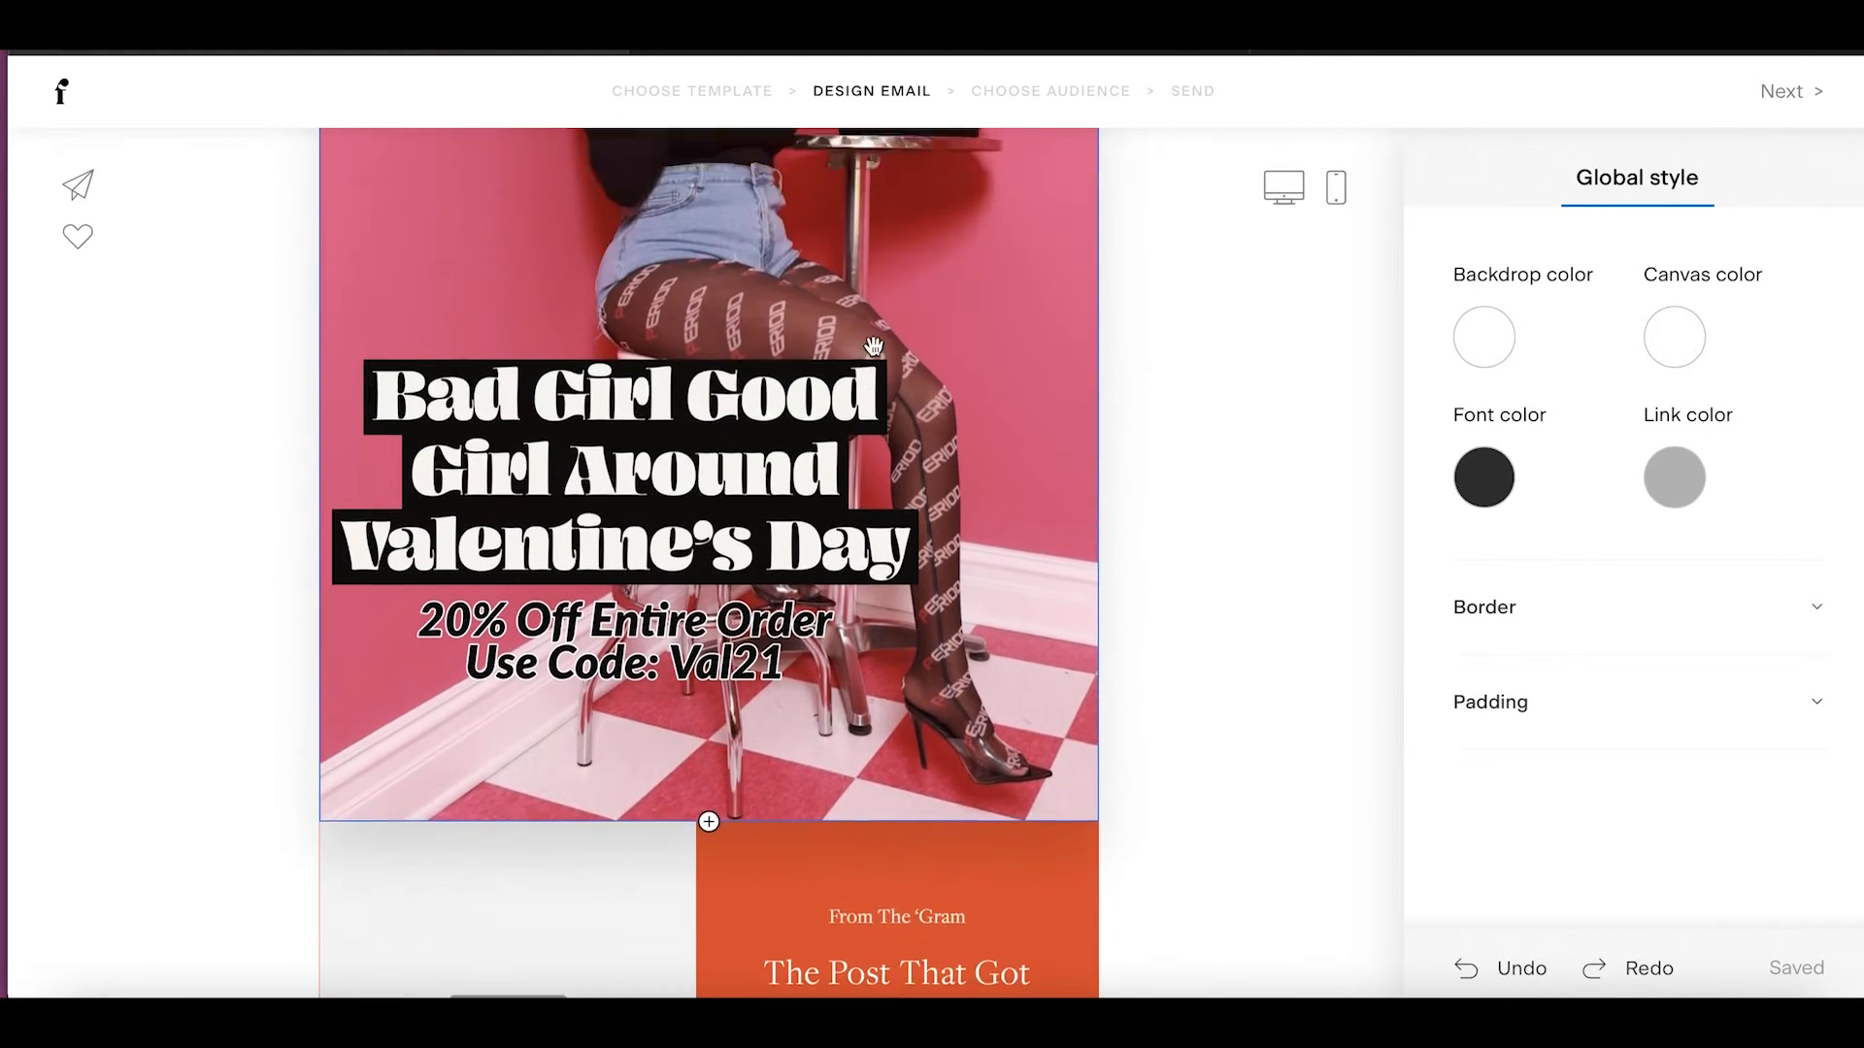
Upload IMG_1082 2.jpg from the Swank Boutique Test folder on the Desktop into the image placeholder beside the "From The 'Gram" text.
scroll(874, 347, down, 8)
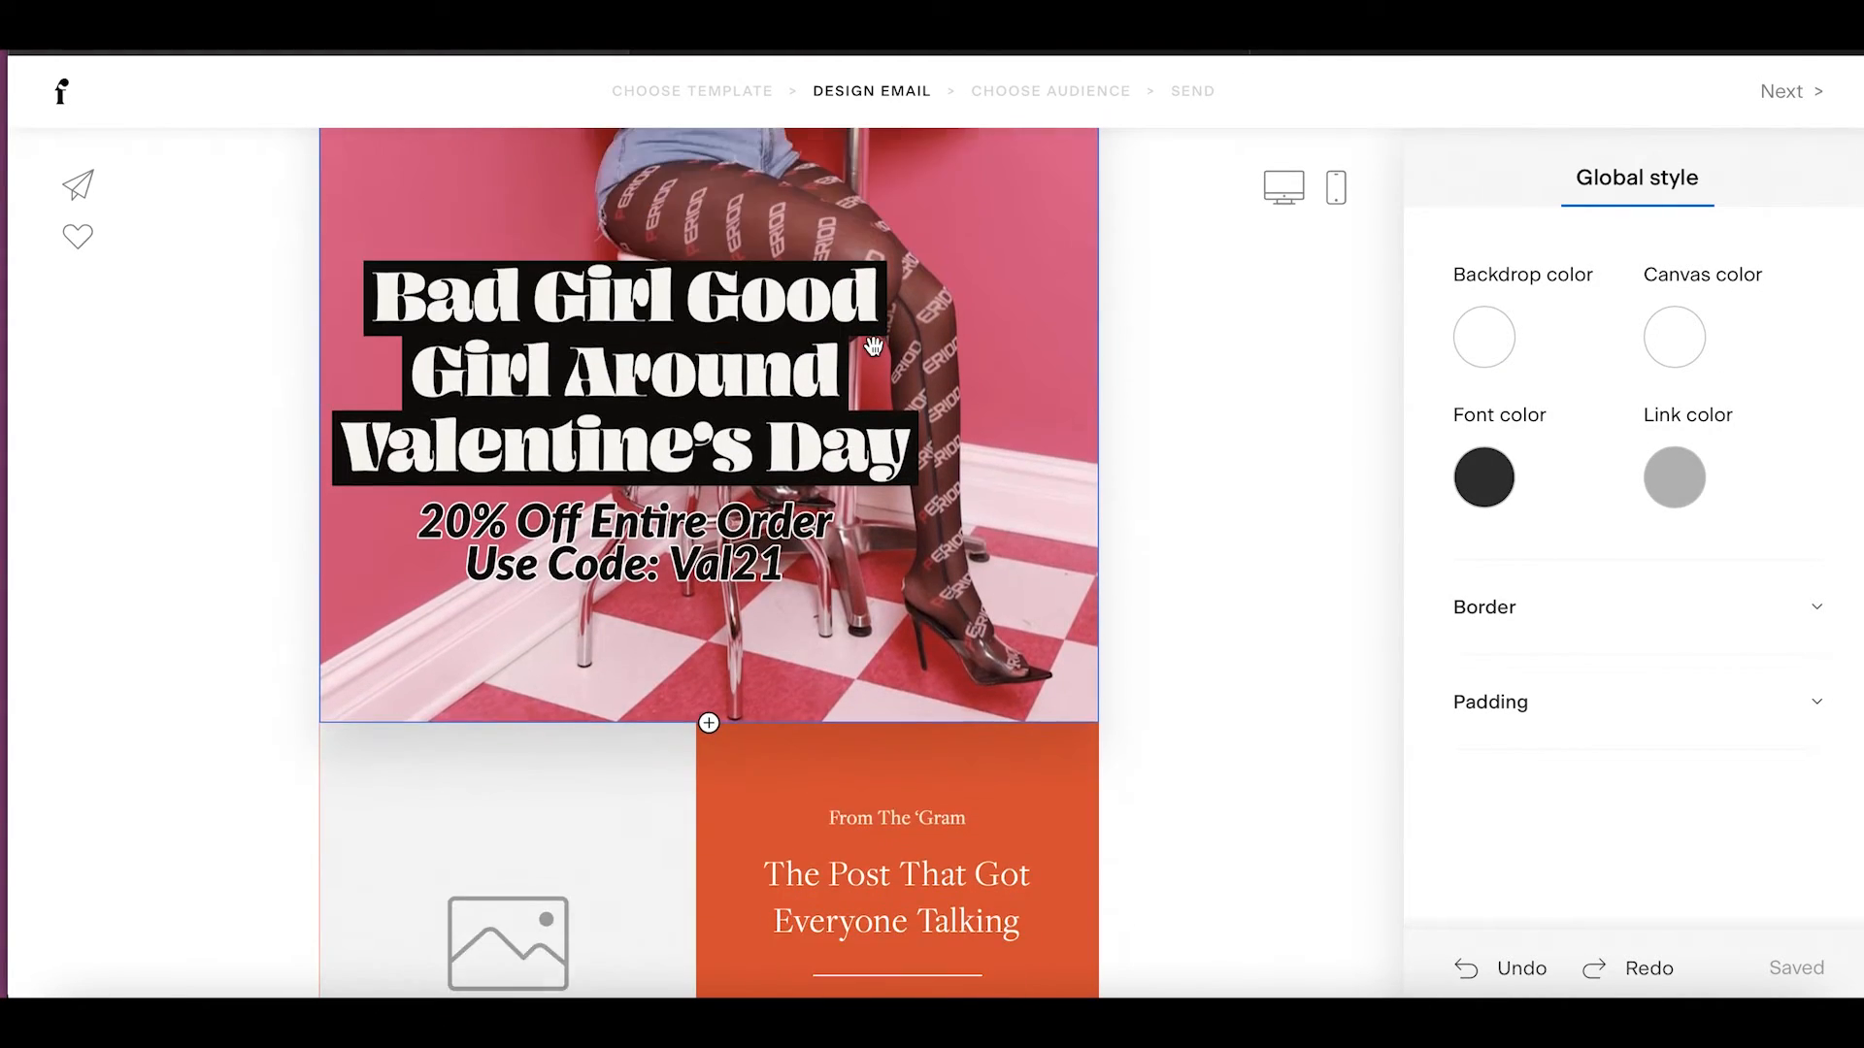
scroll(873, 347, up, 1)
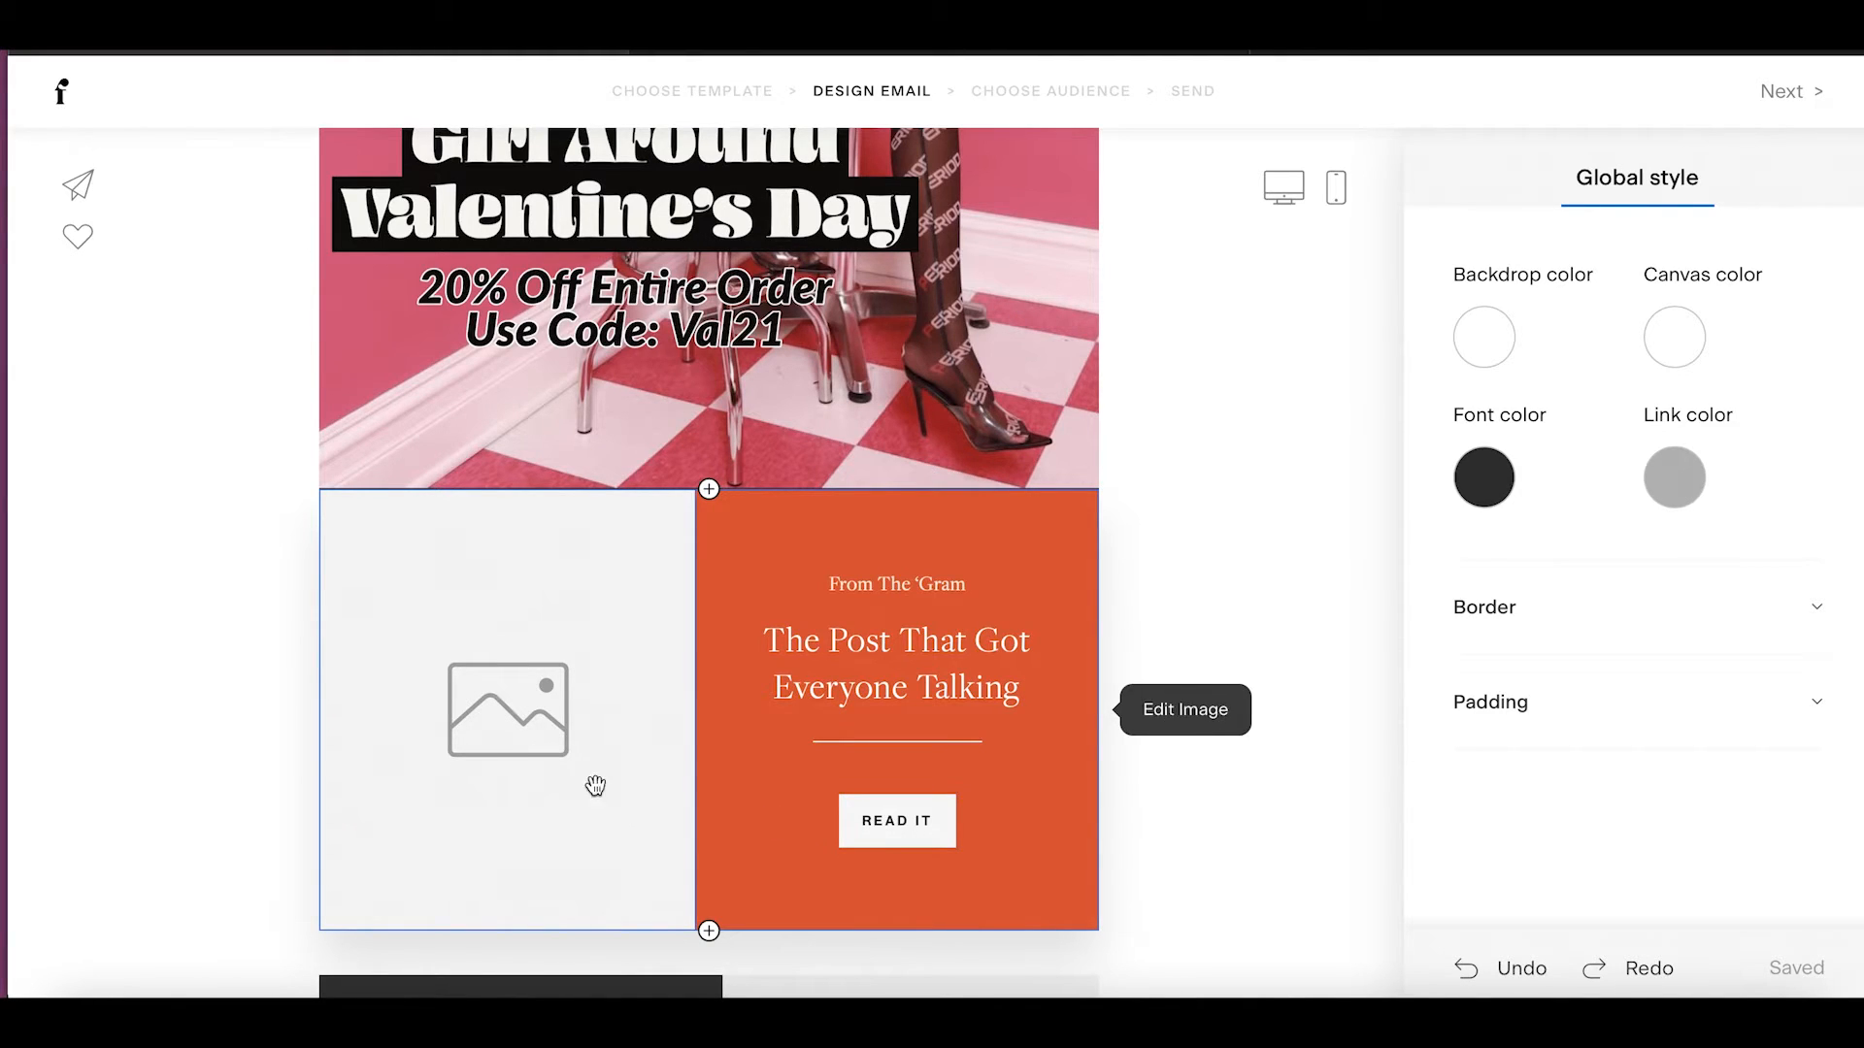
click(505, 724)
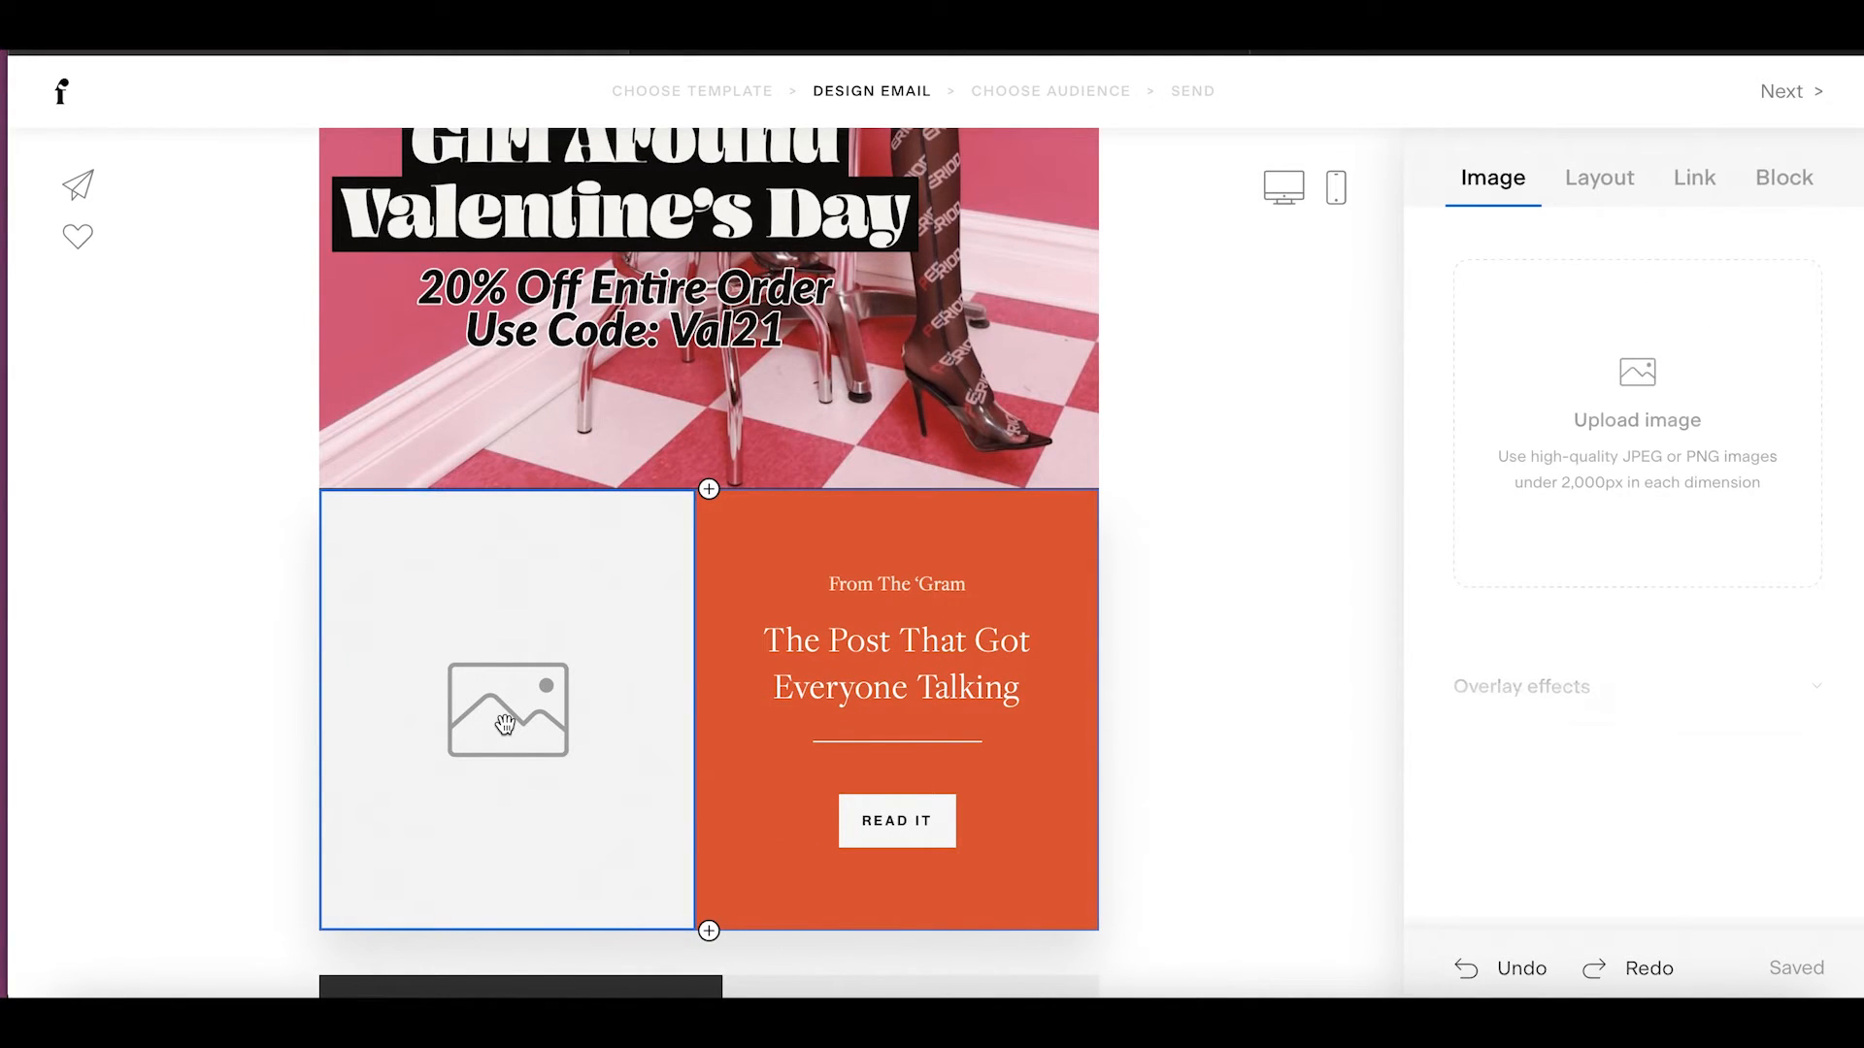
click(1656, 379)
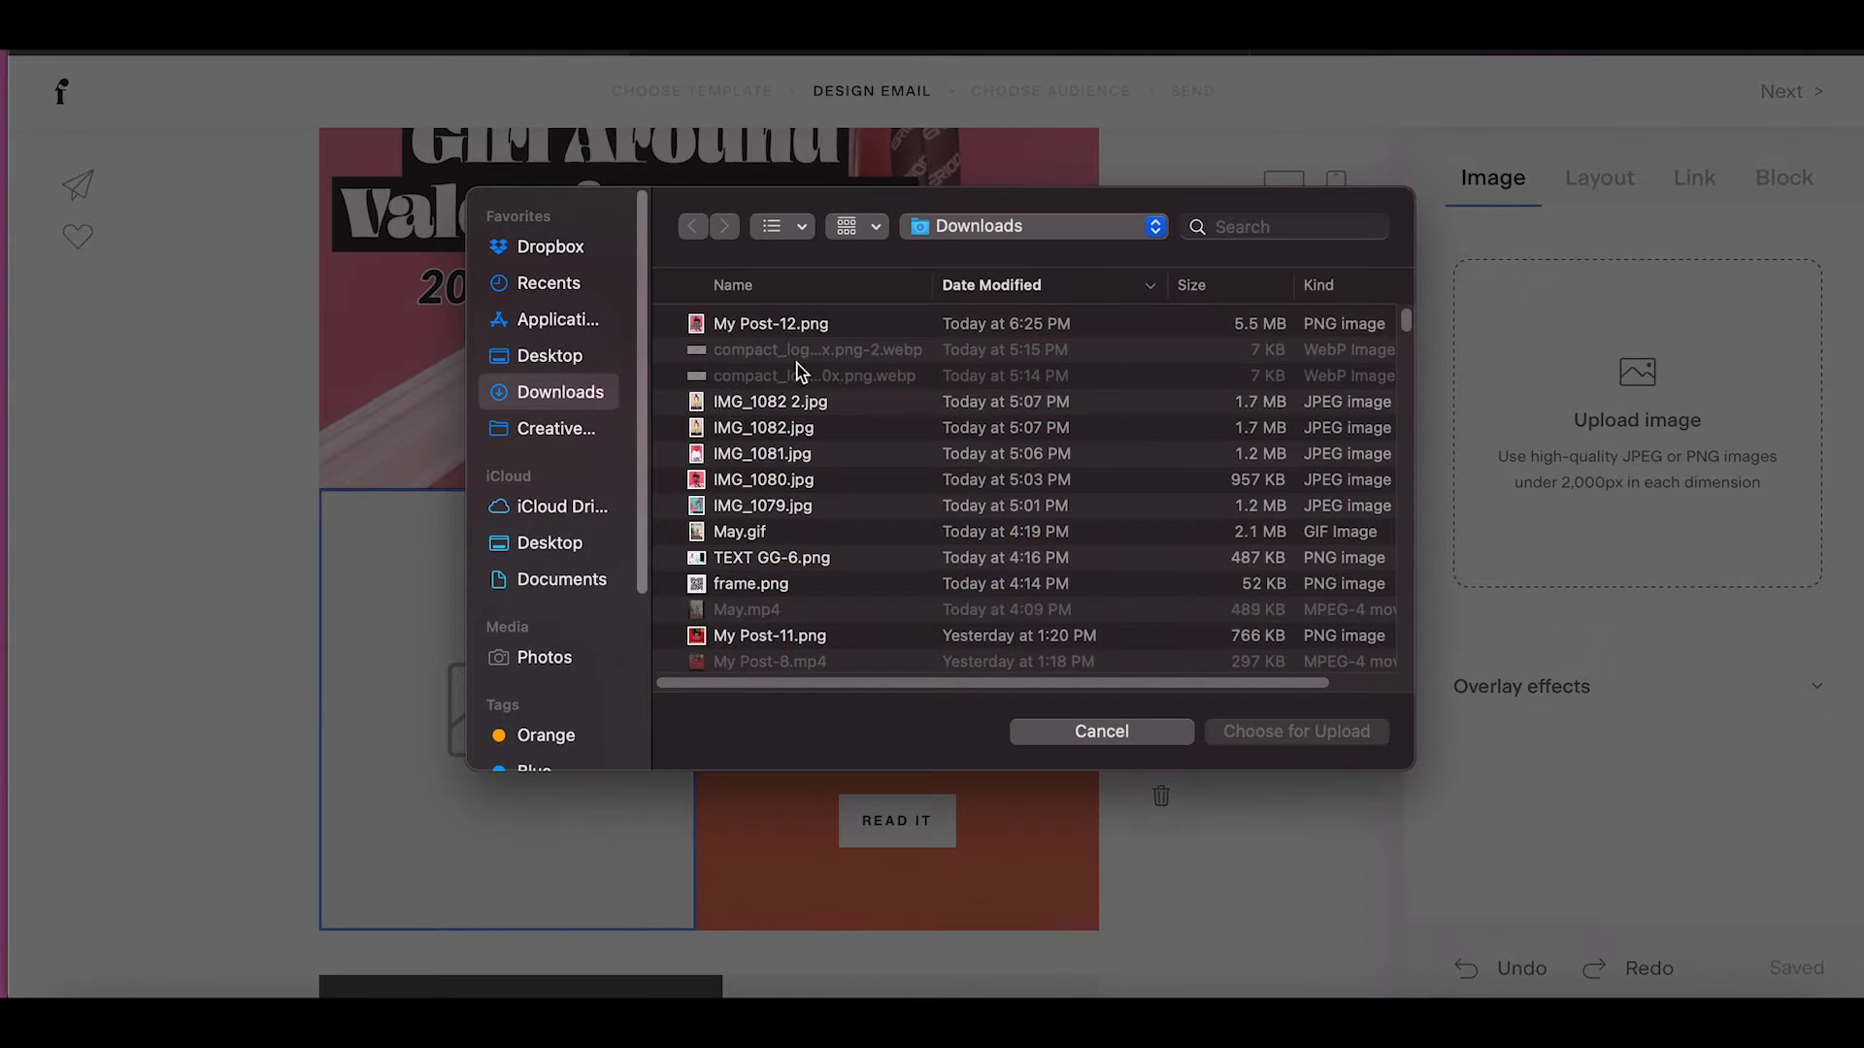
click(568, 355)
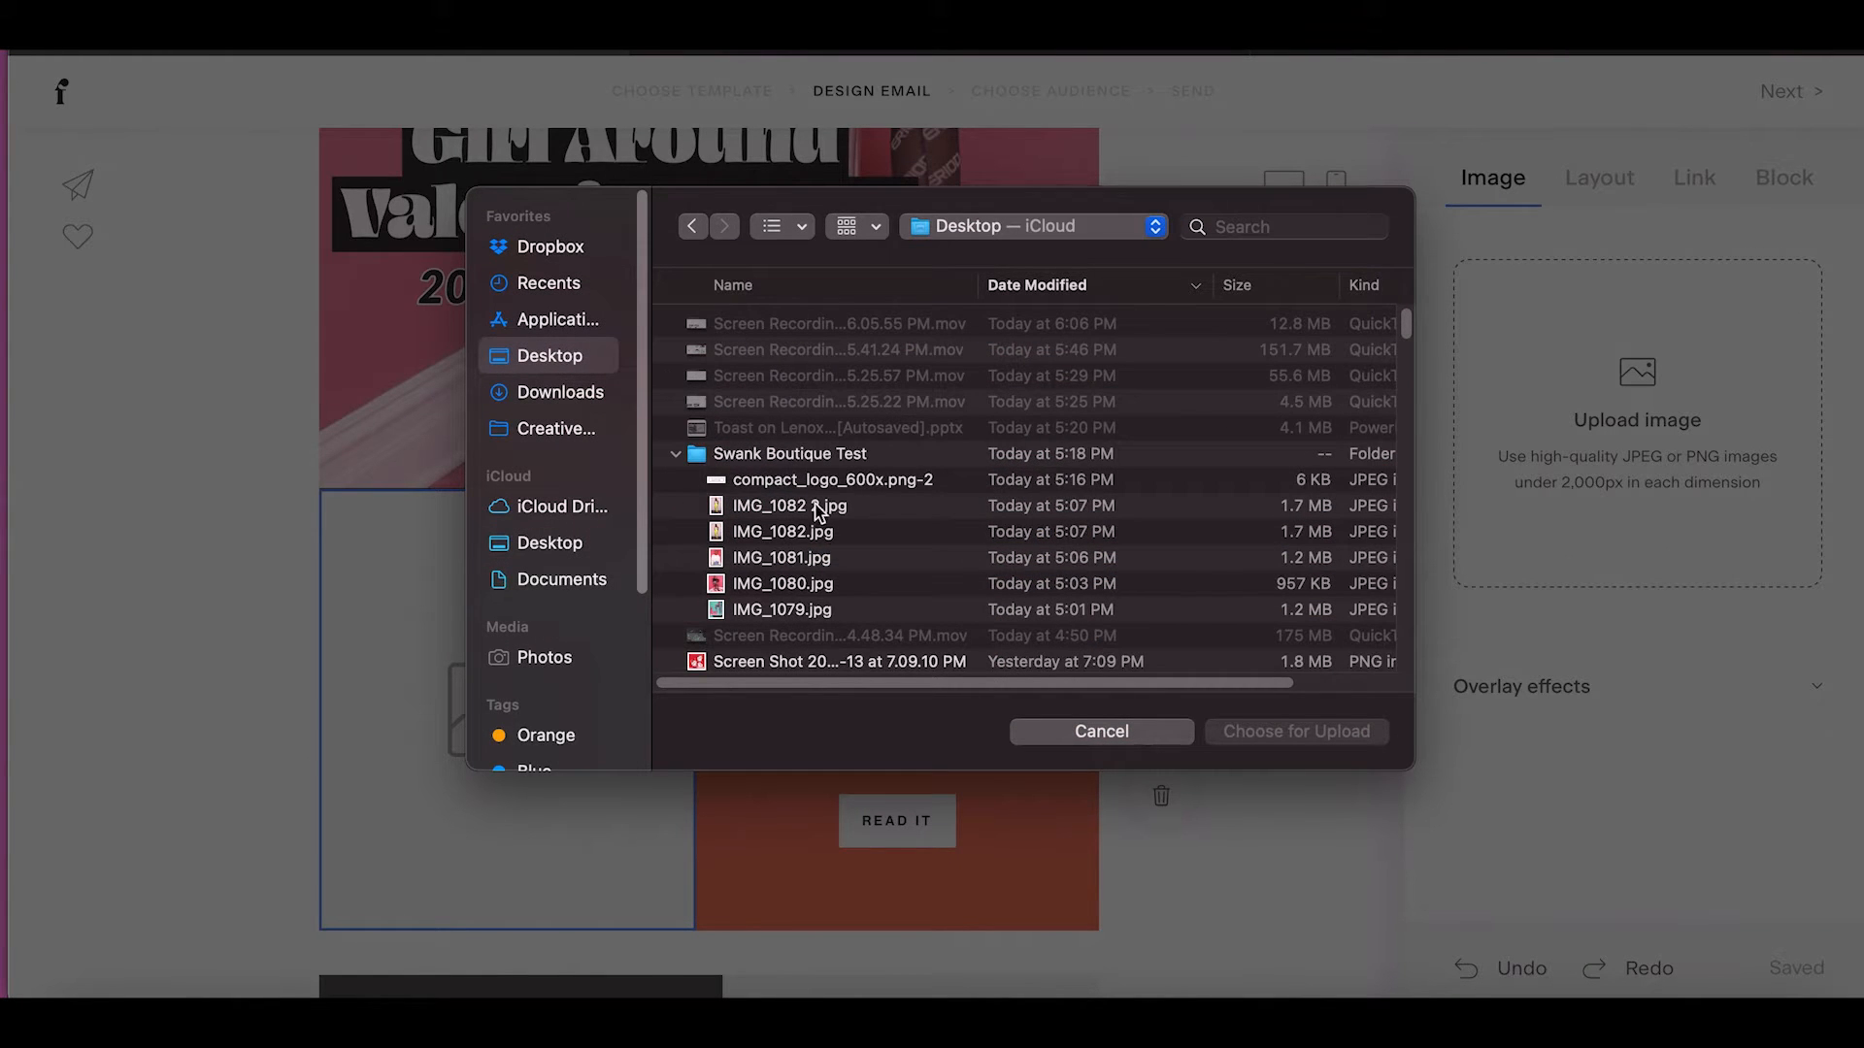
click(837, 510)
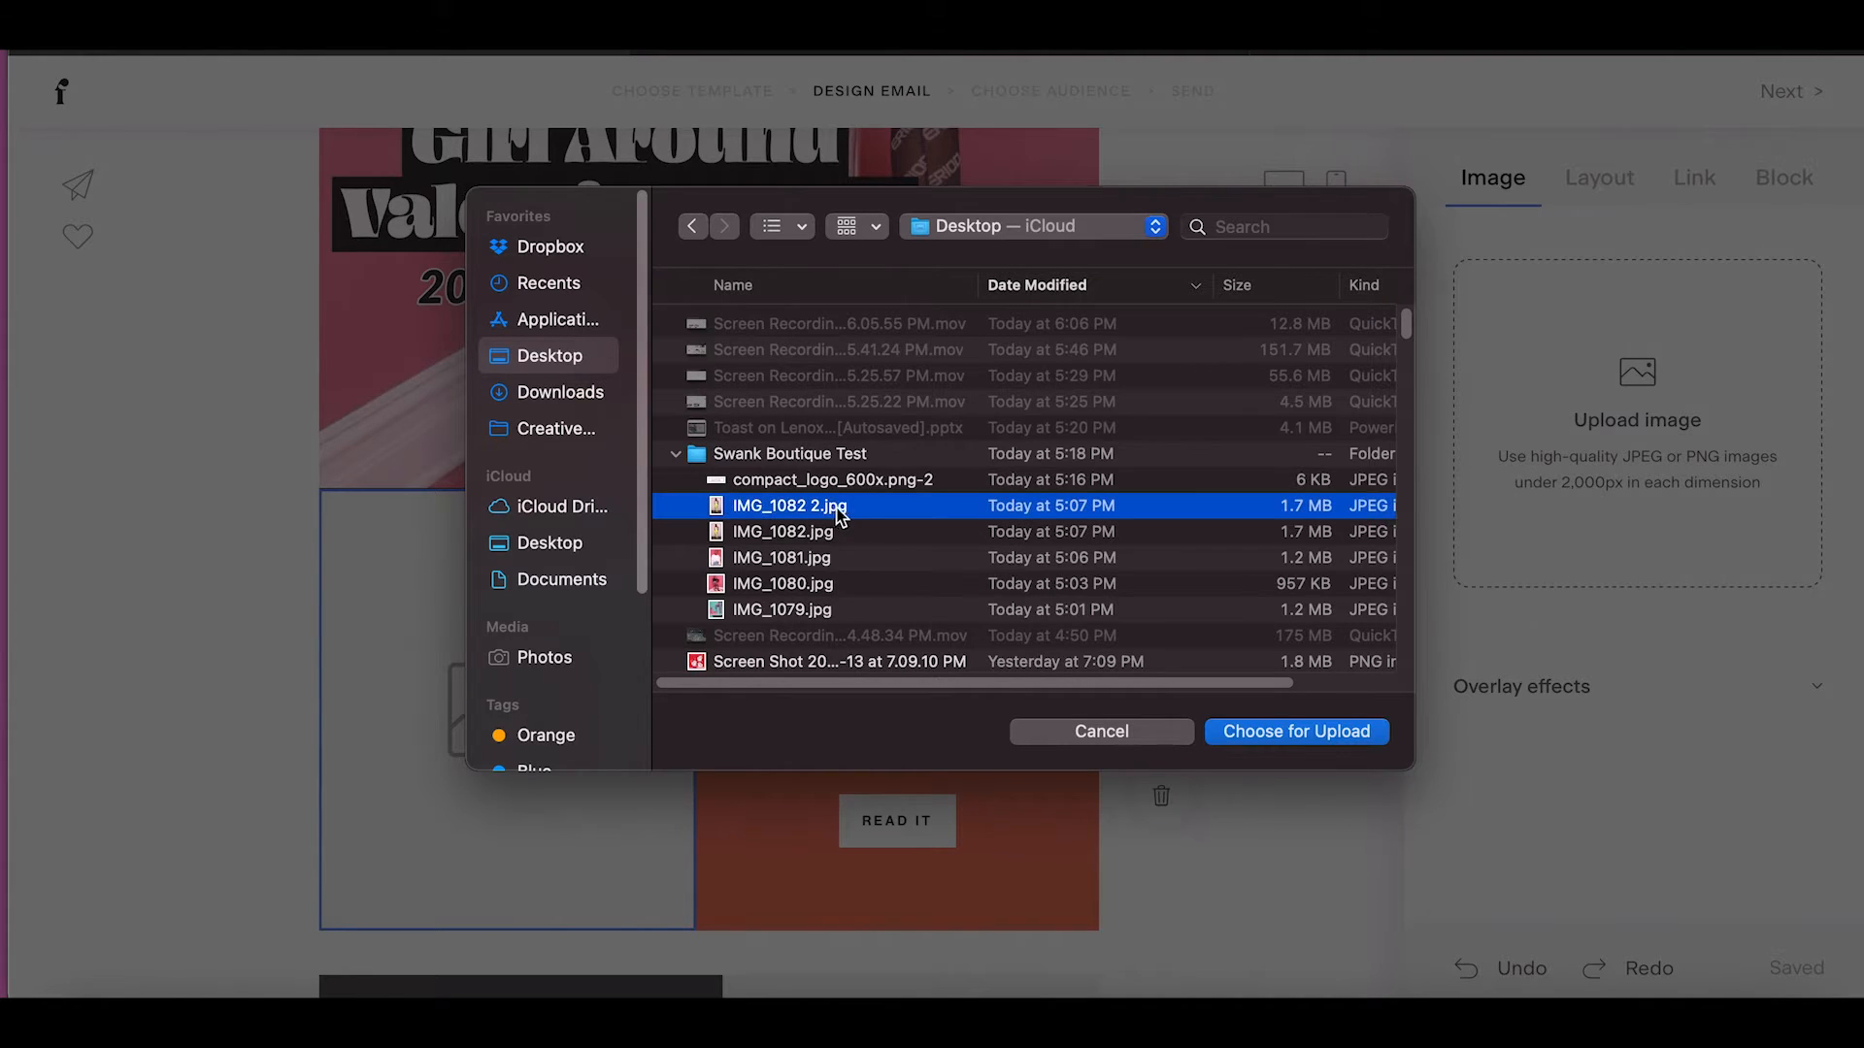
click(1301, 746)
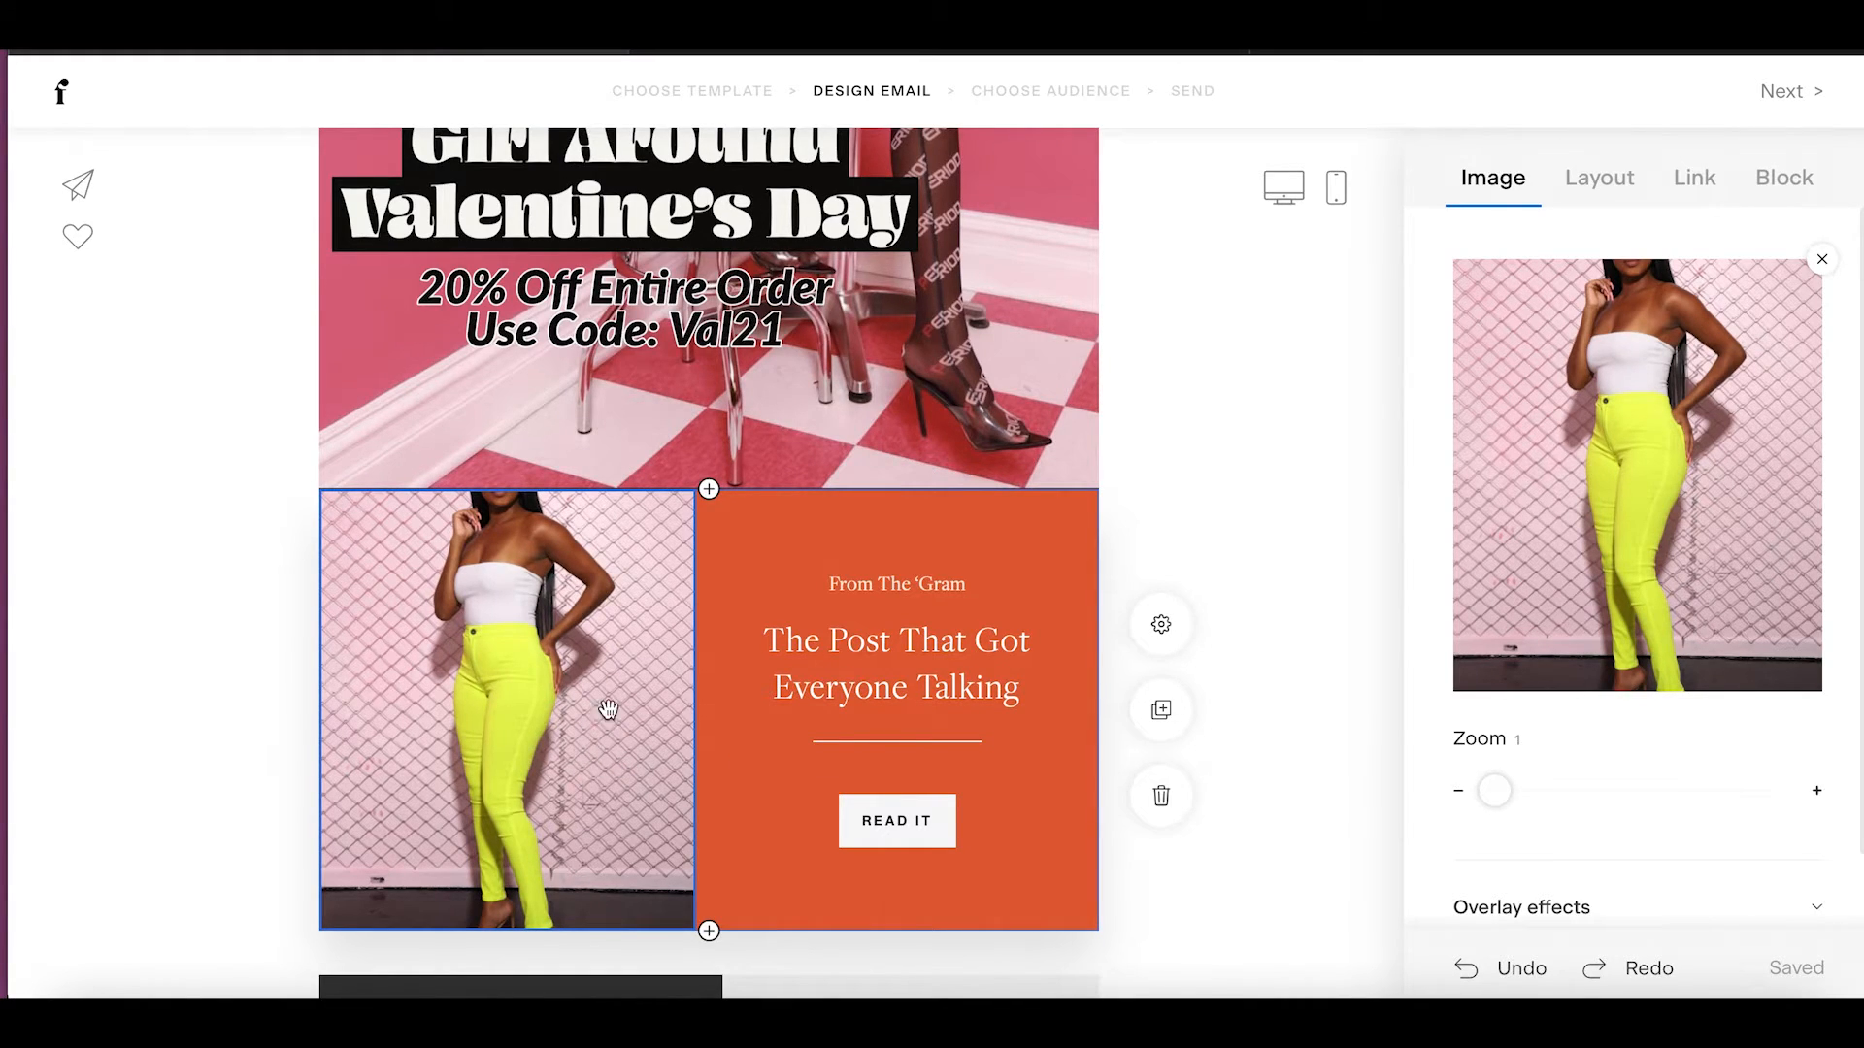
Replace the small header "From The 'Gram" in the orange block with "SHOP JEANS".
scroll(604, 708, down, 1)
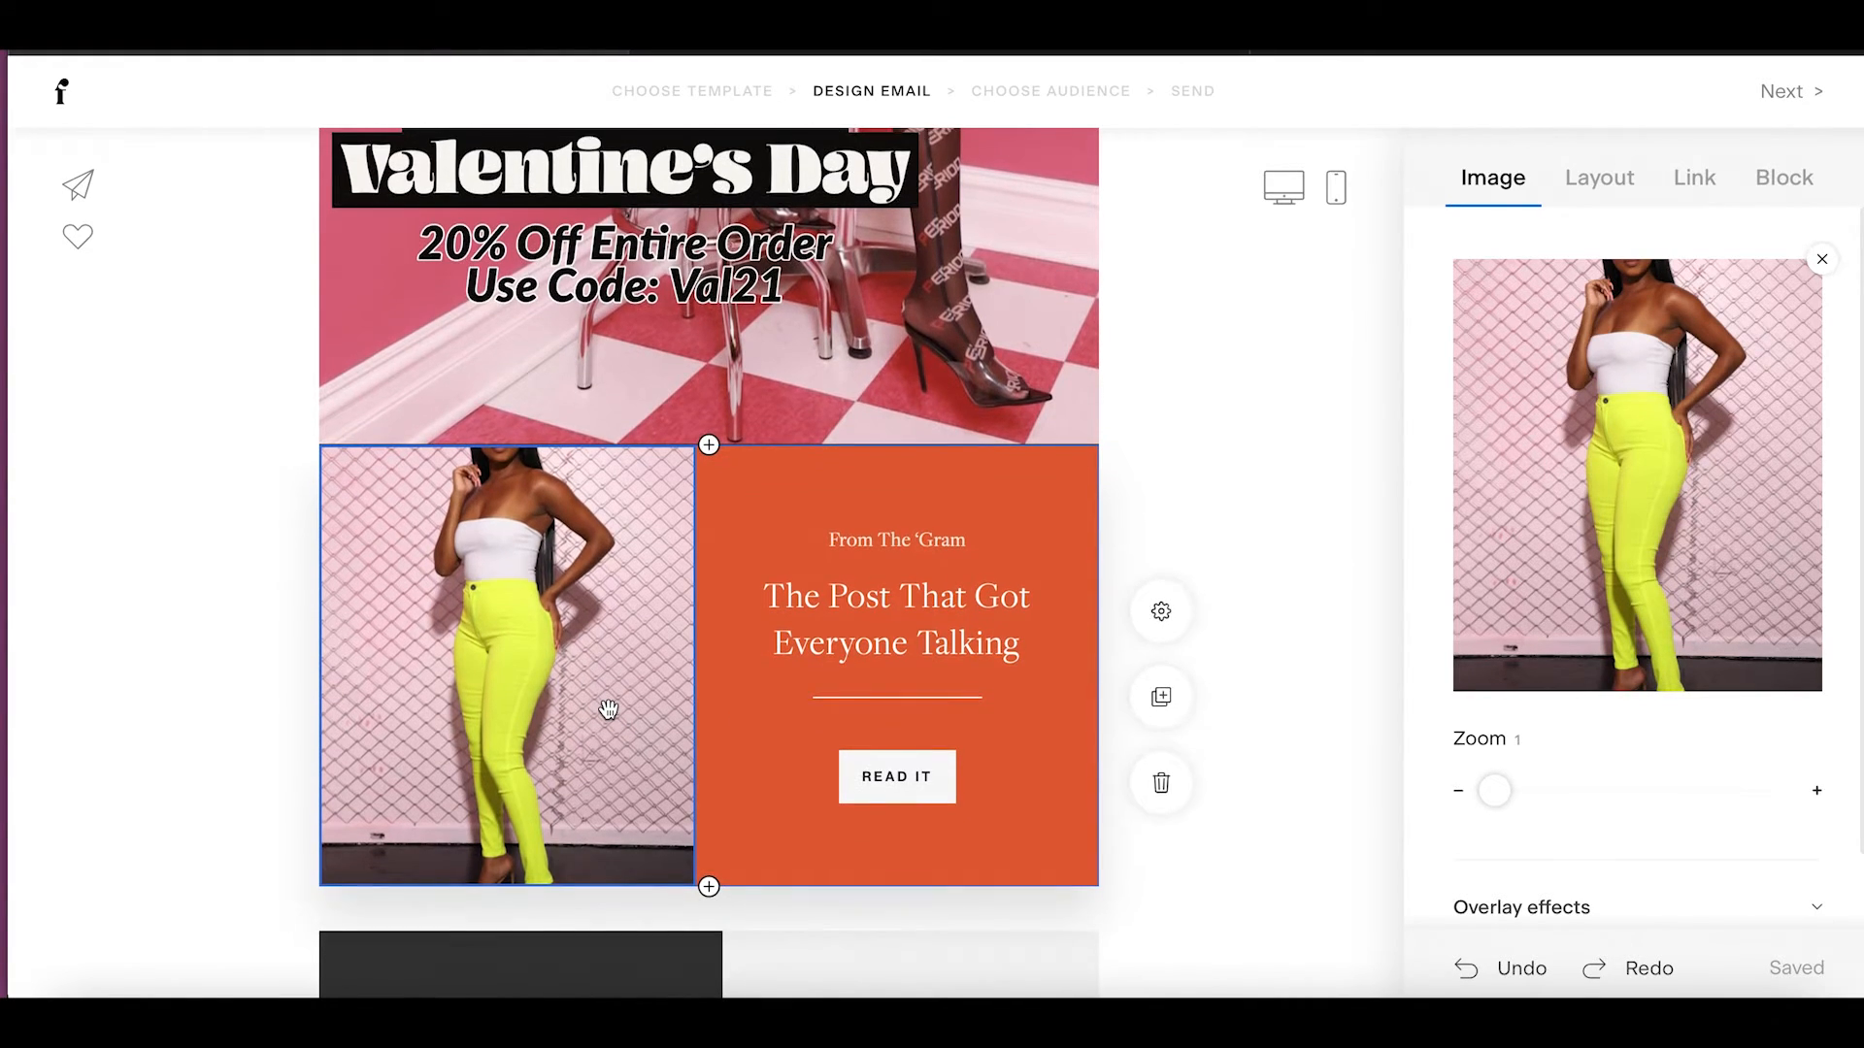
click(891, 550)
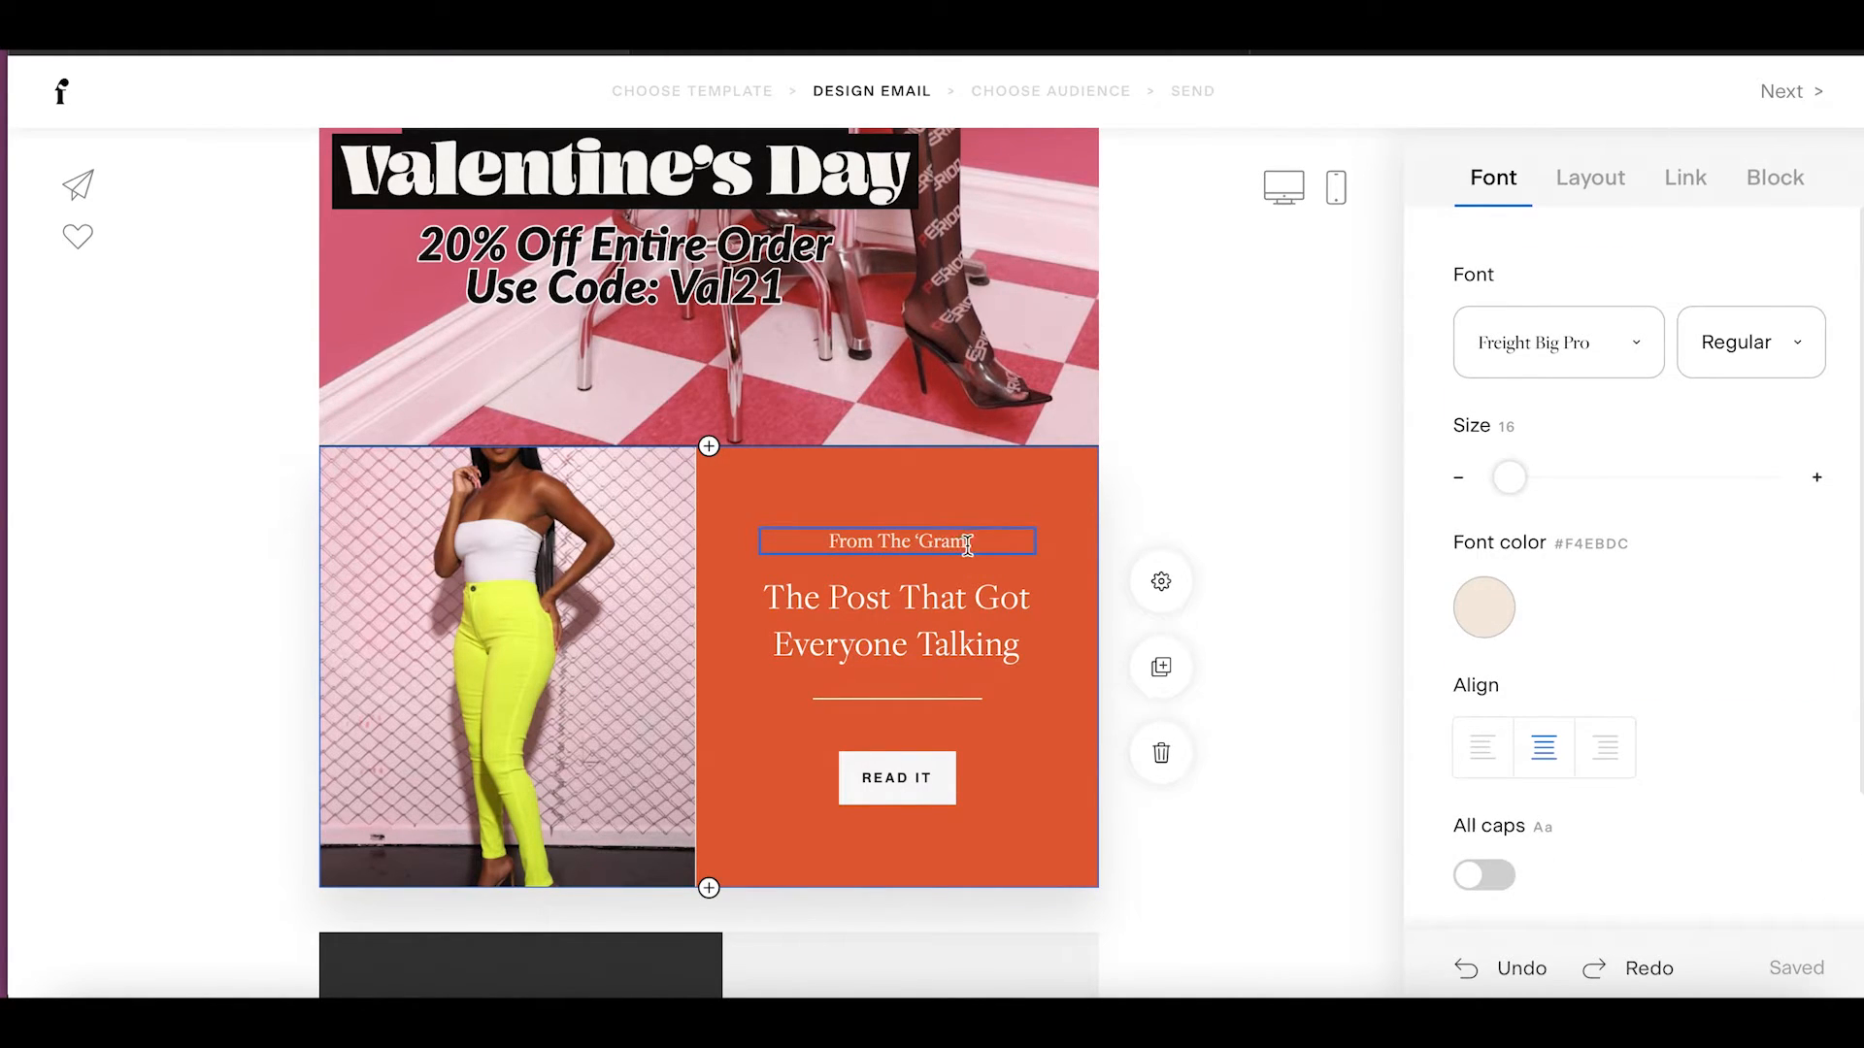
drag(977, 547, 822, 540)
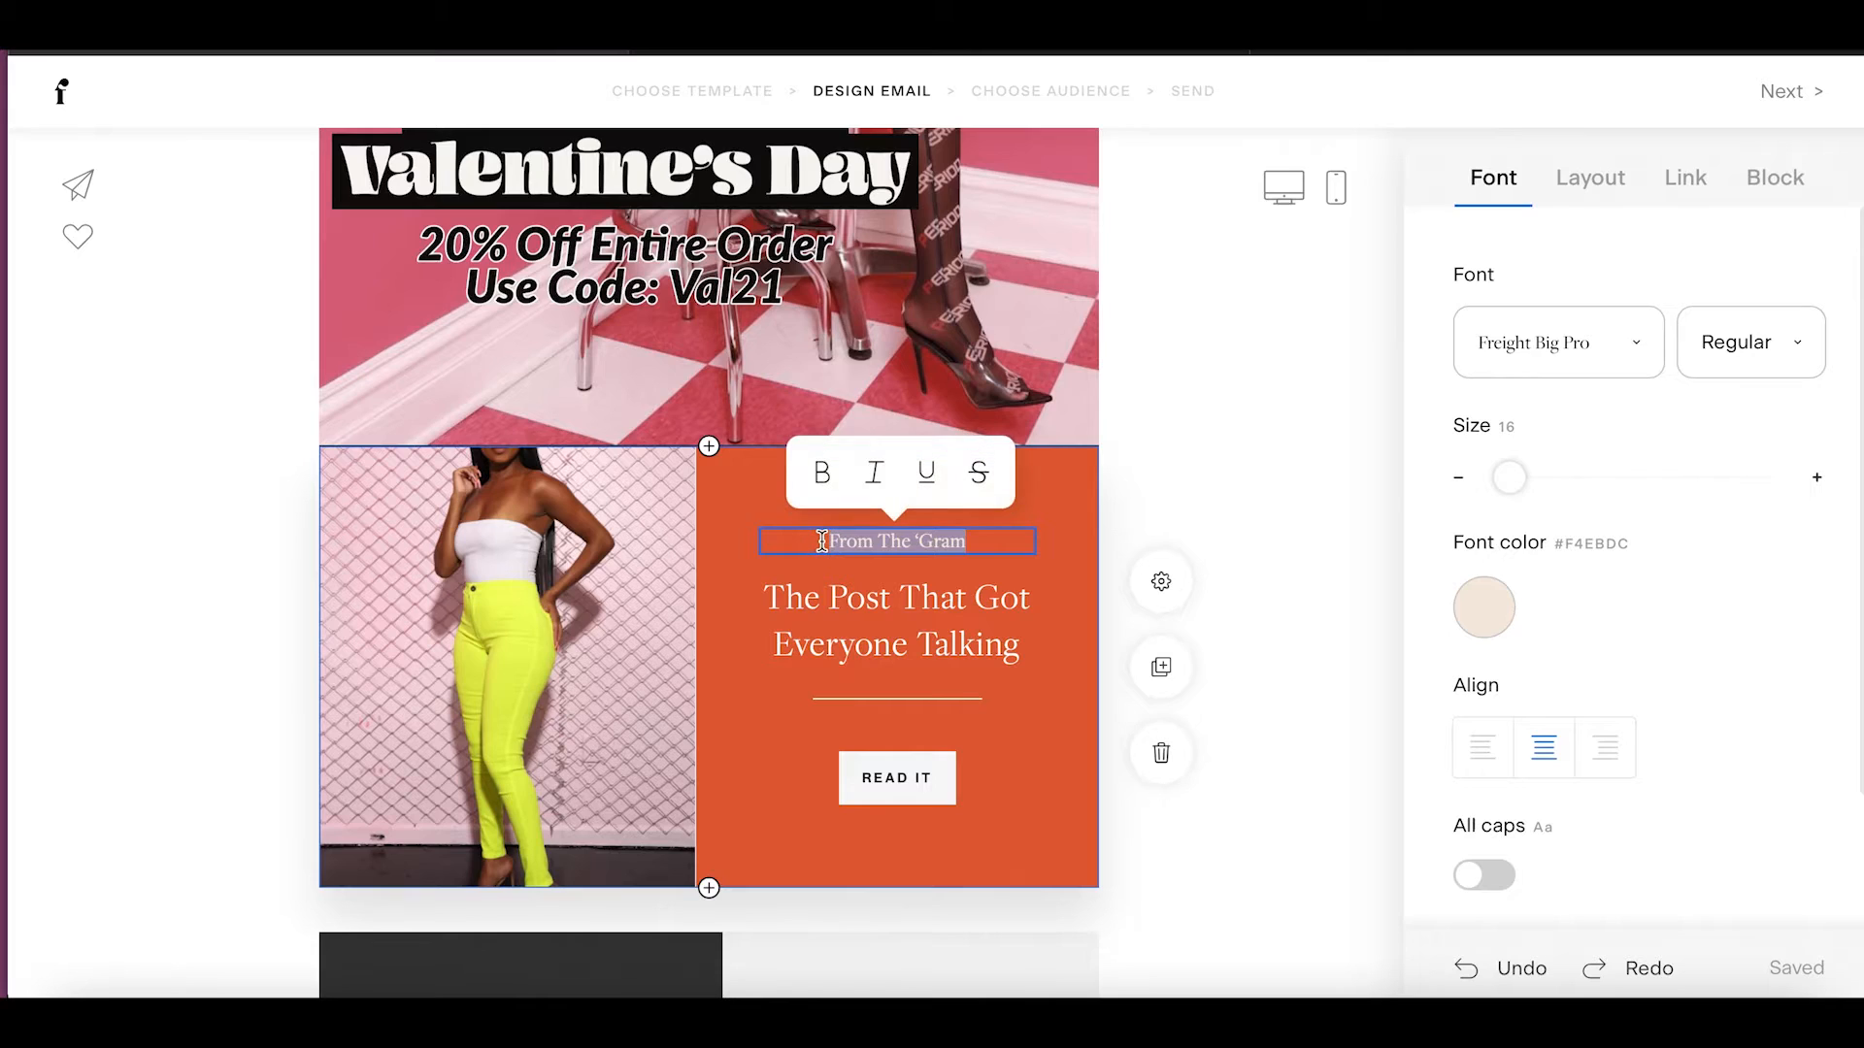
text(SHOP Je)
key(BackSpace)
key(BackSpace)
text(JEANS)
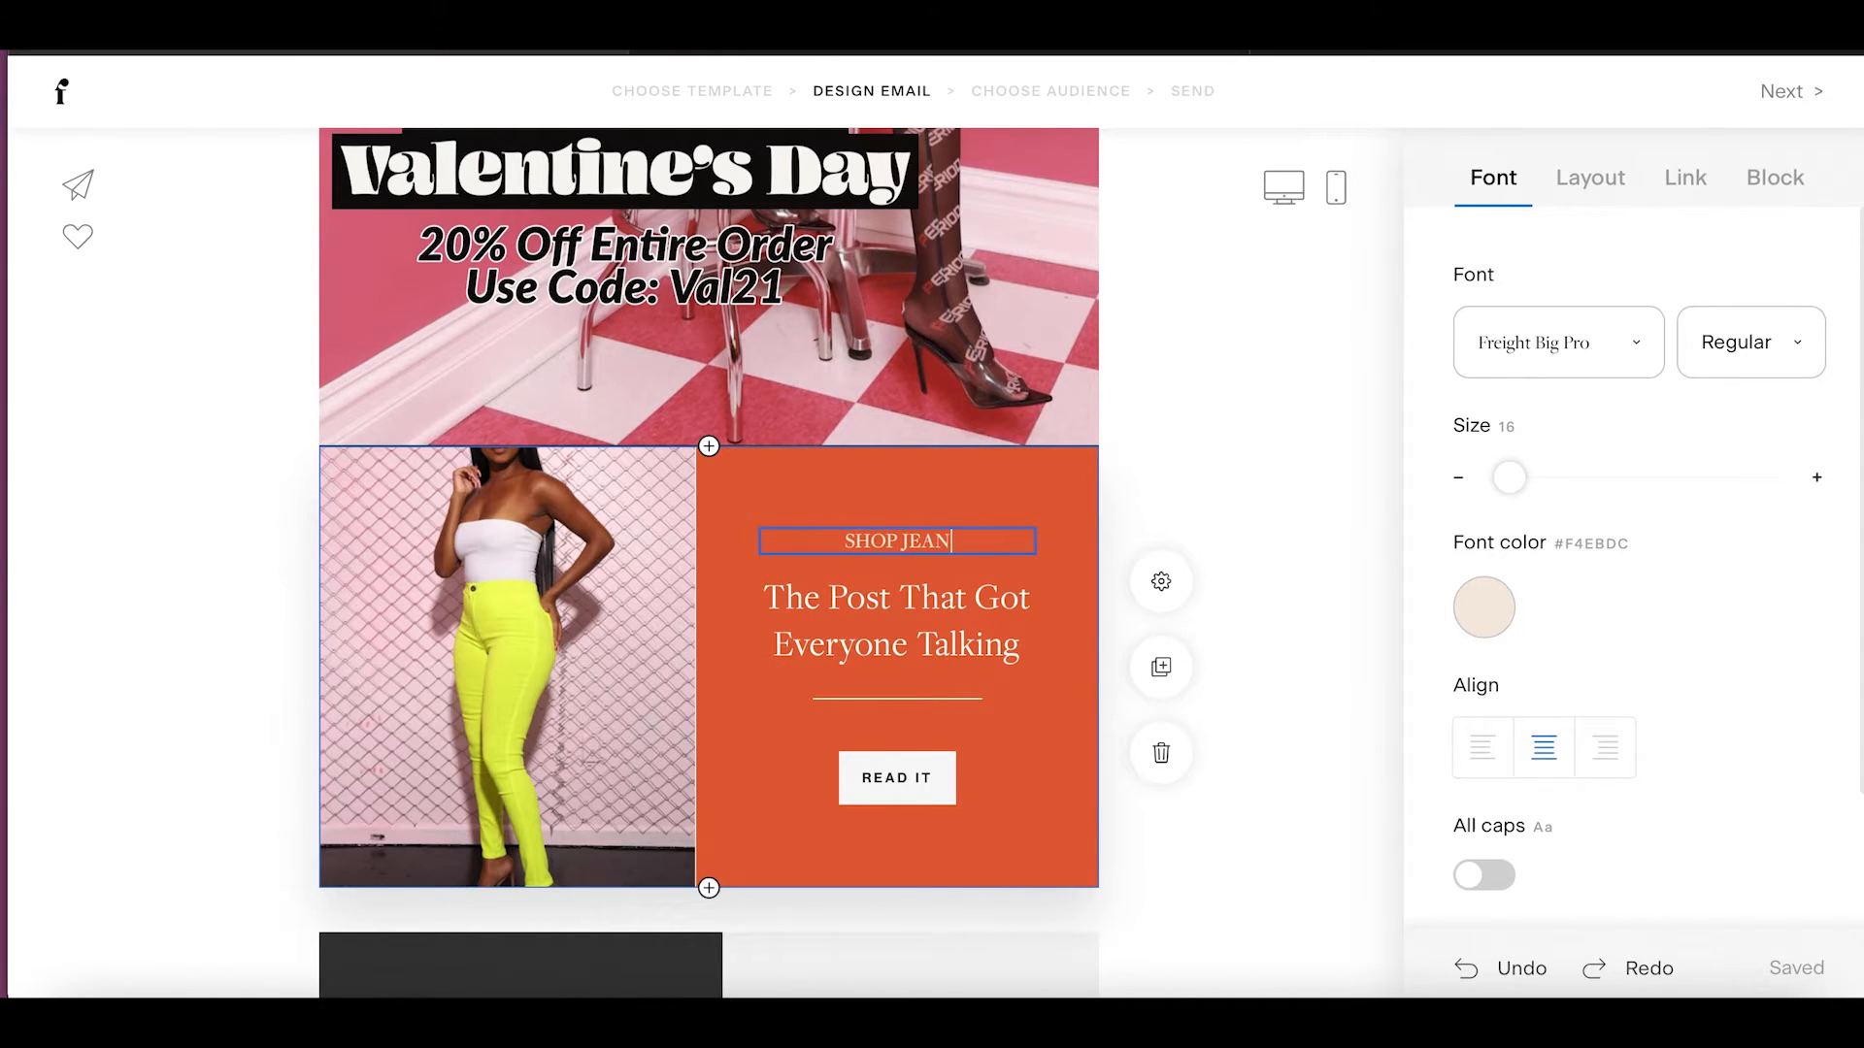
Replace the orange block's headline with "Get Your Grove Back With The Prefect Pair Of Jeans".
double_click(835, 645)
drag(782, 596, 1057, 672)
text(Get)
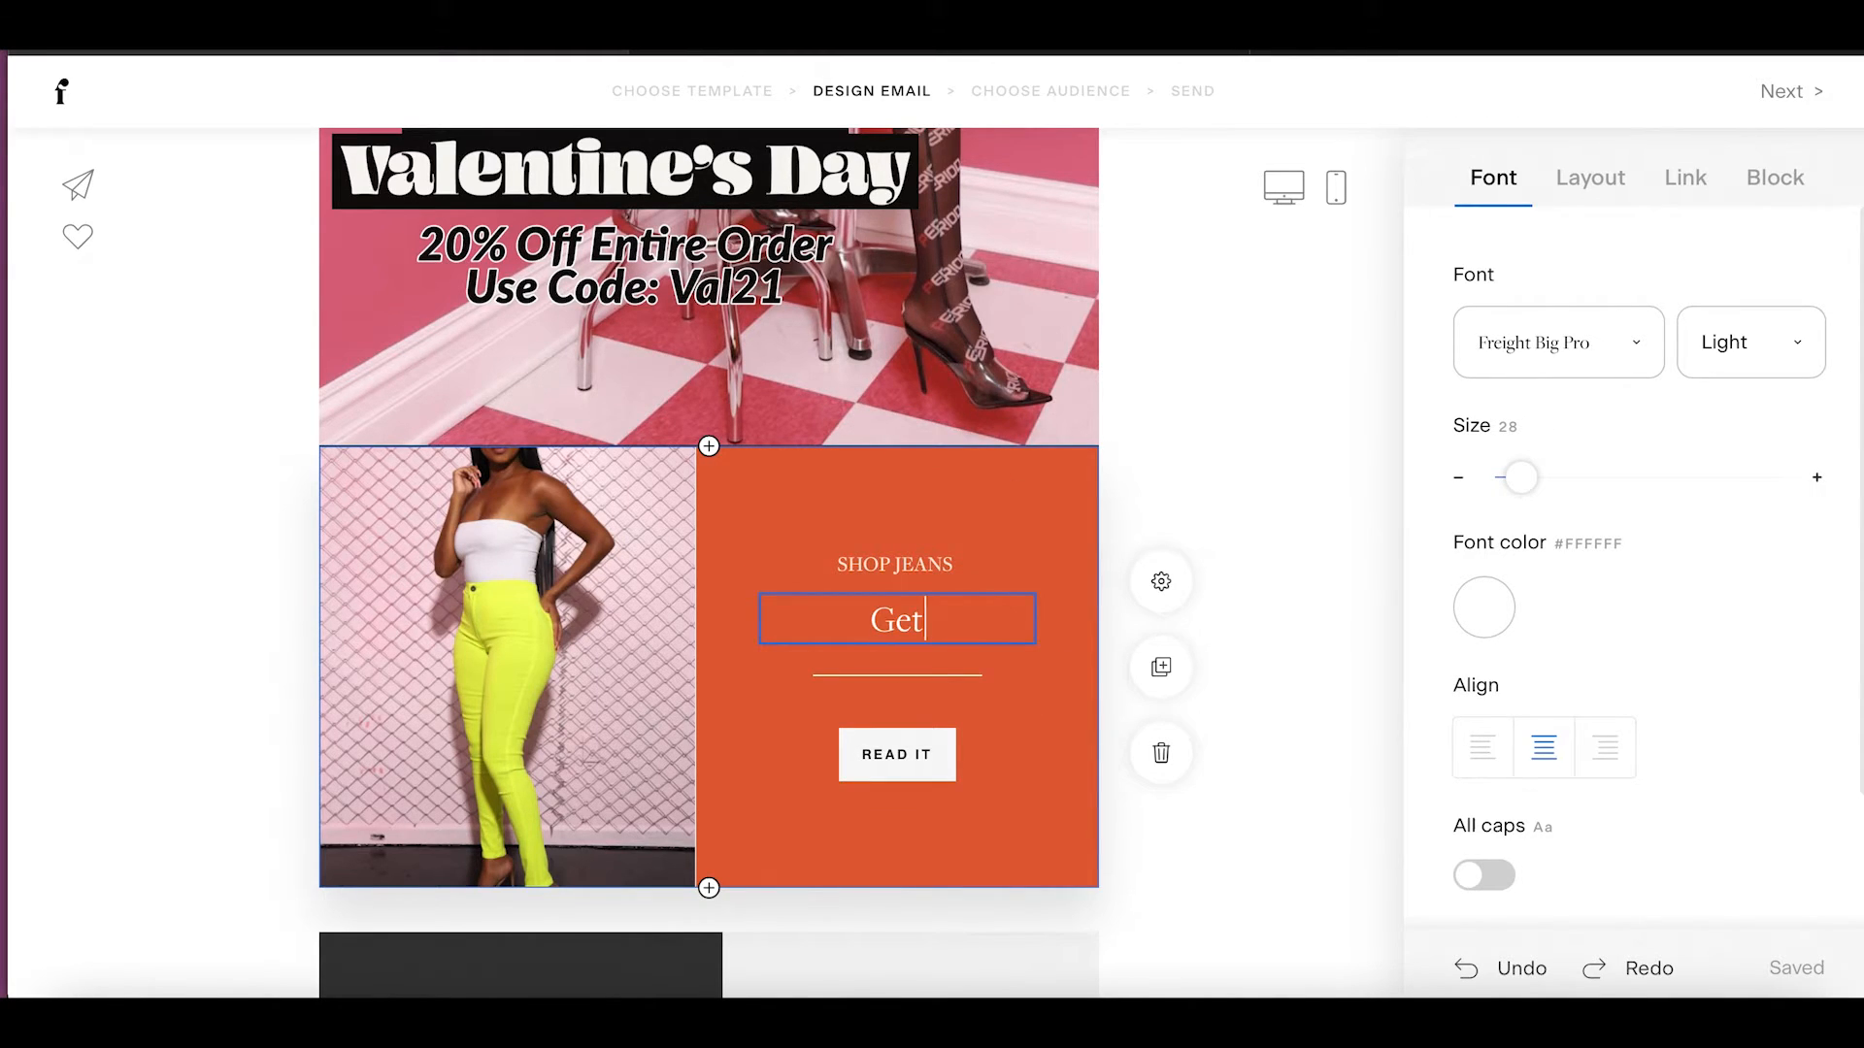
text( Your G)
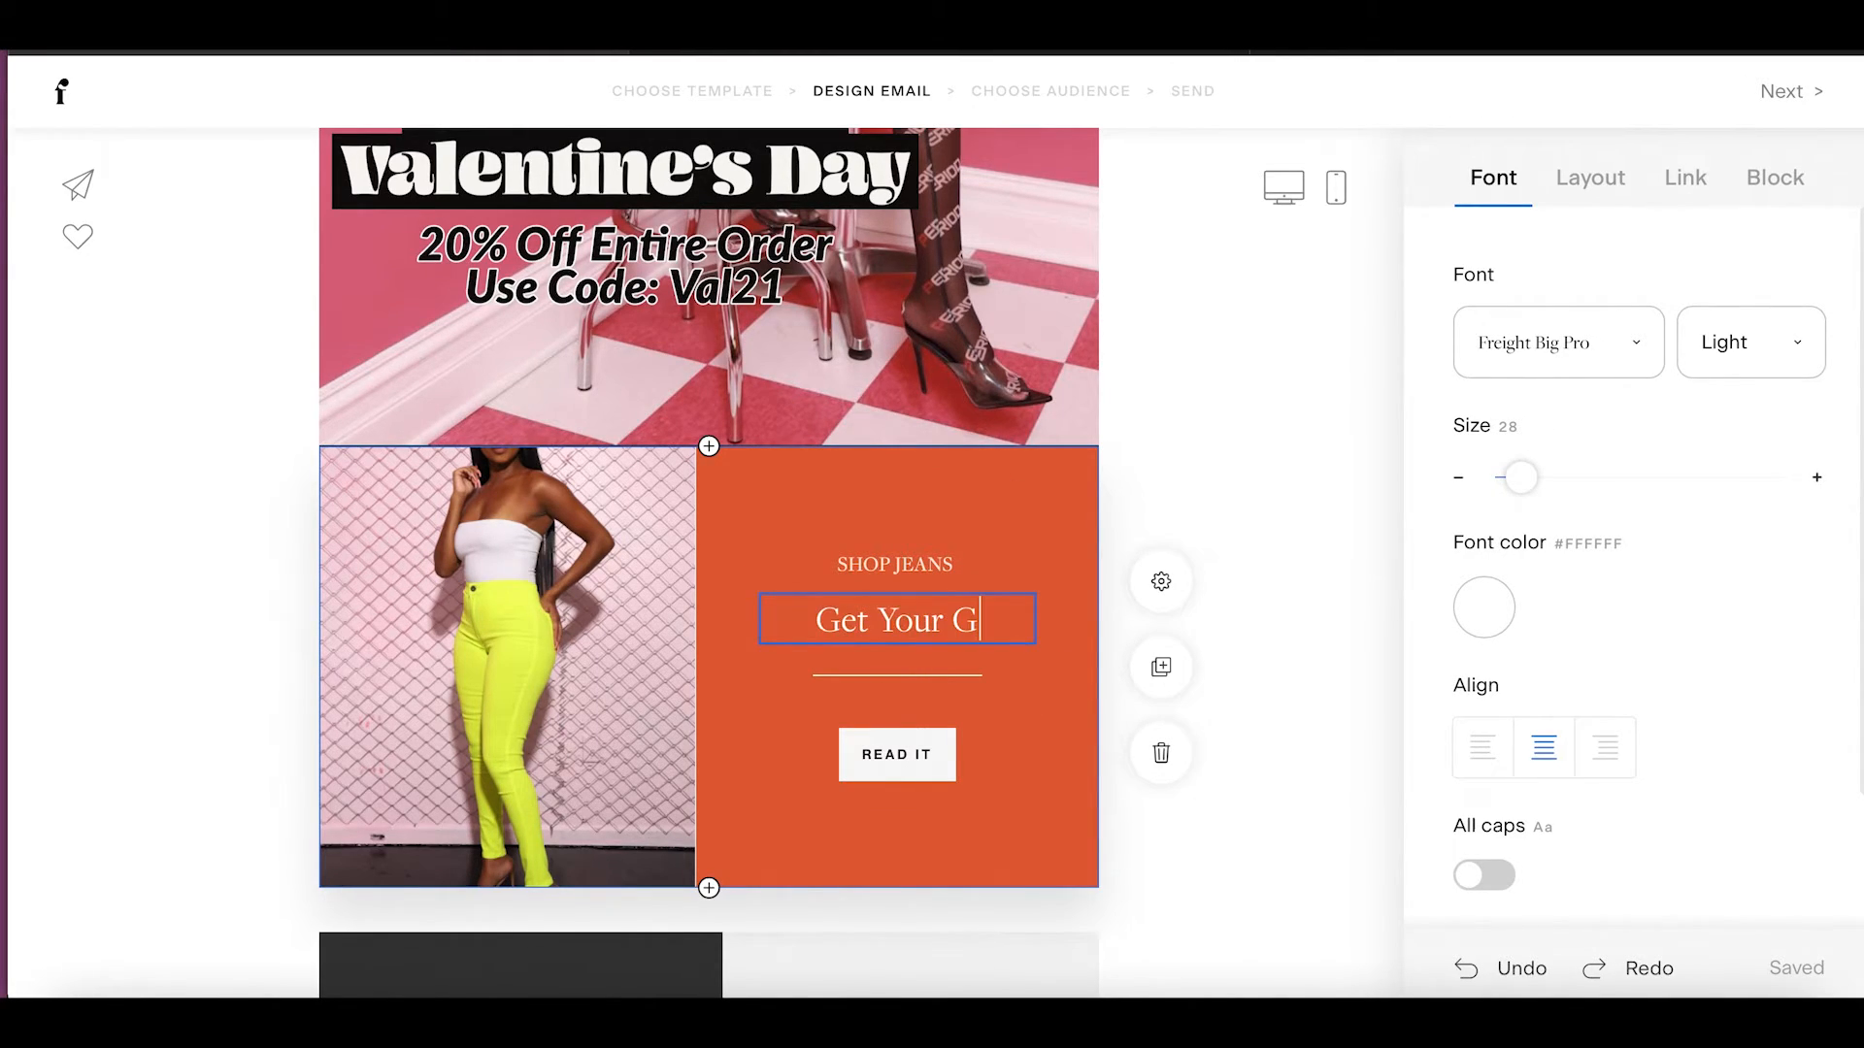
text(rove Ba)
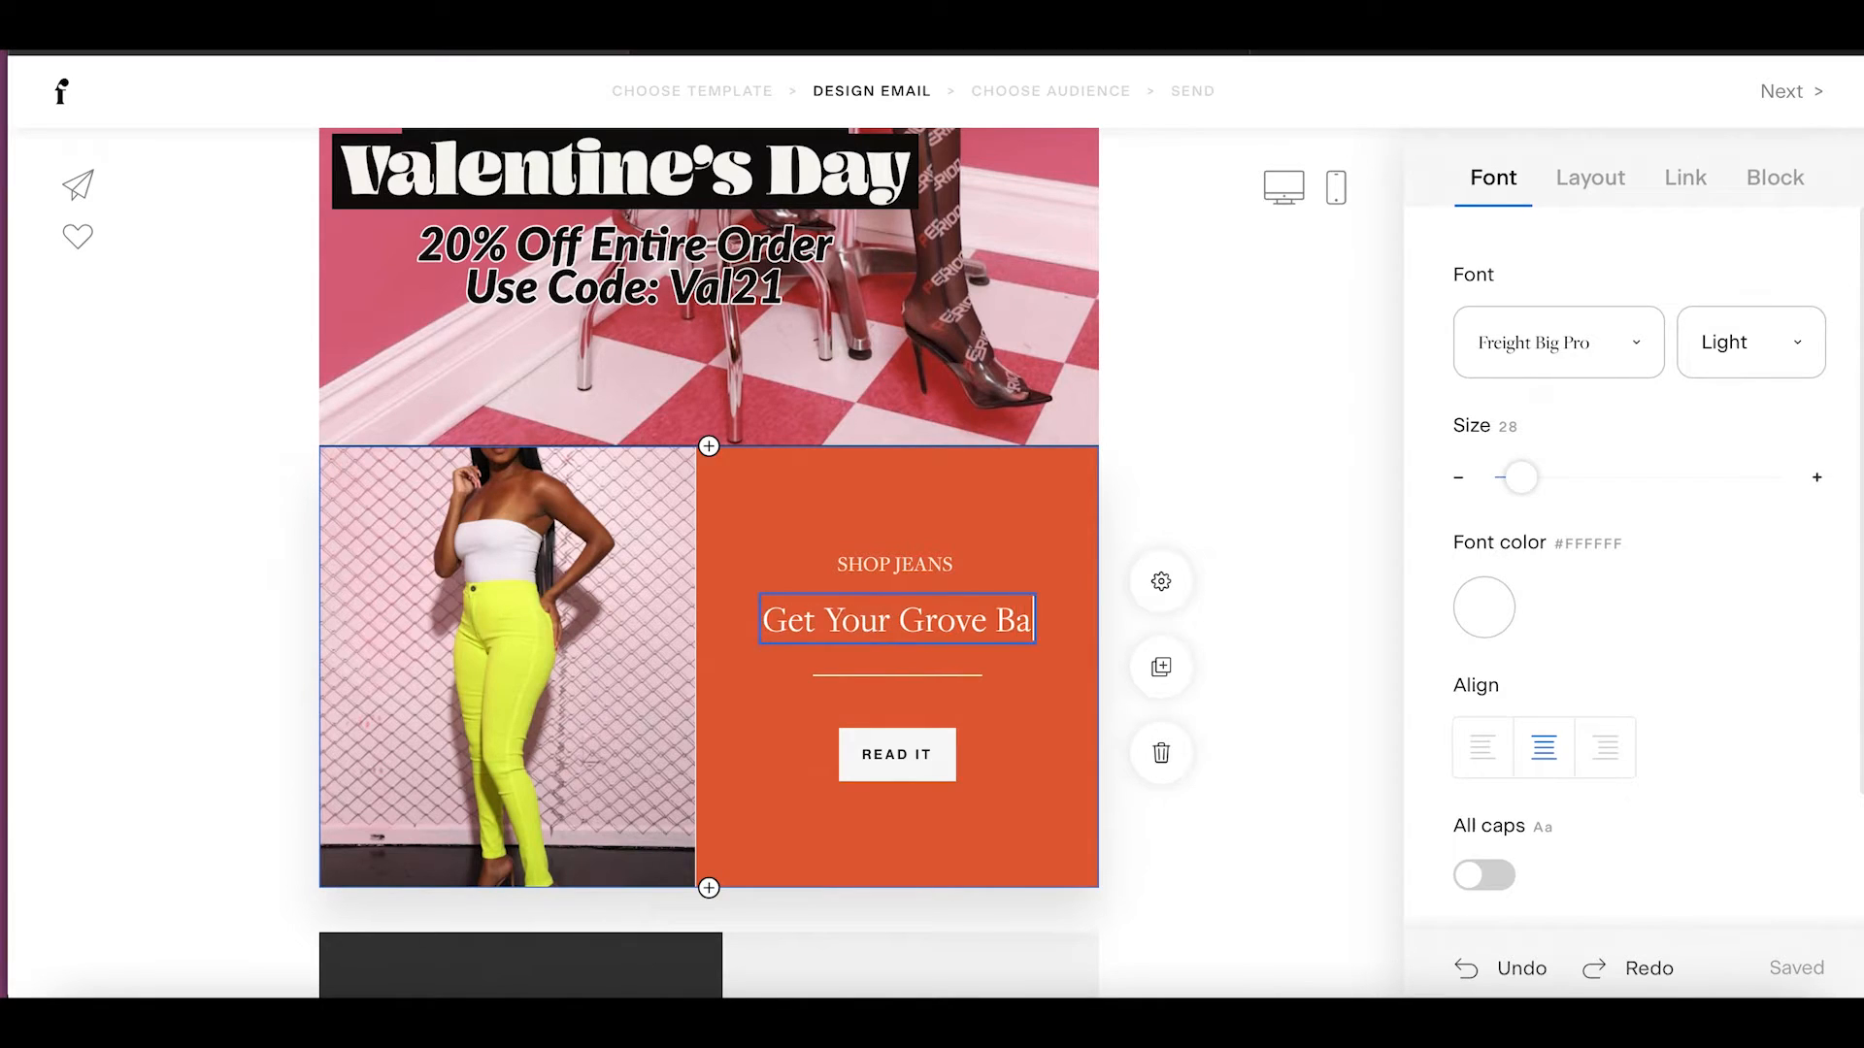
text(ck With)
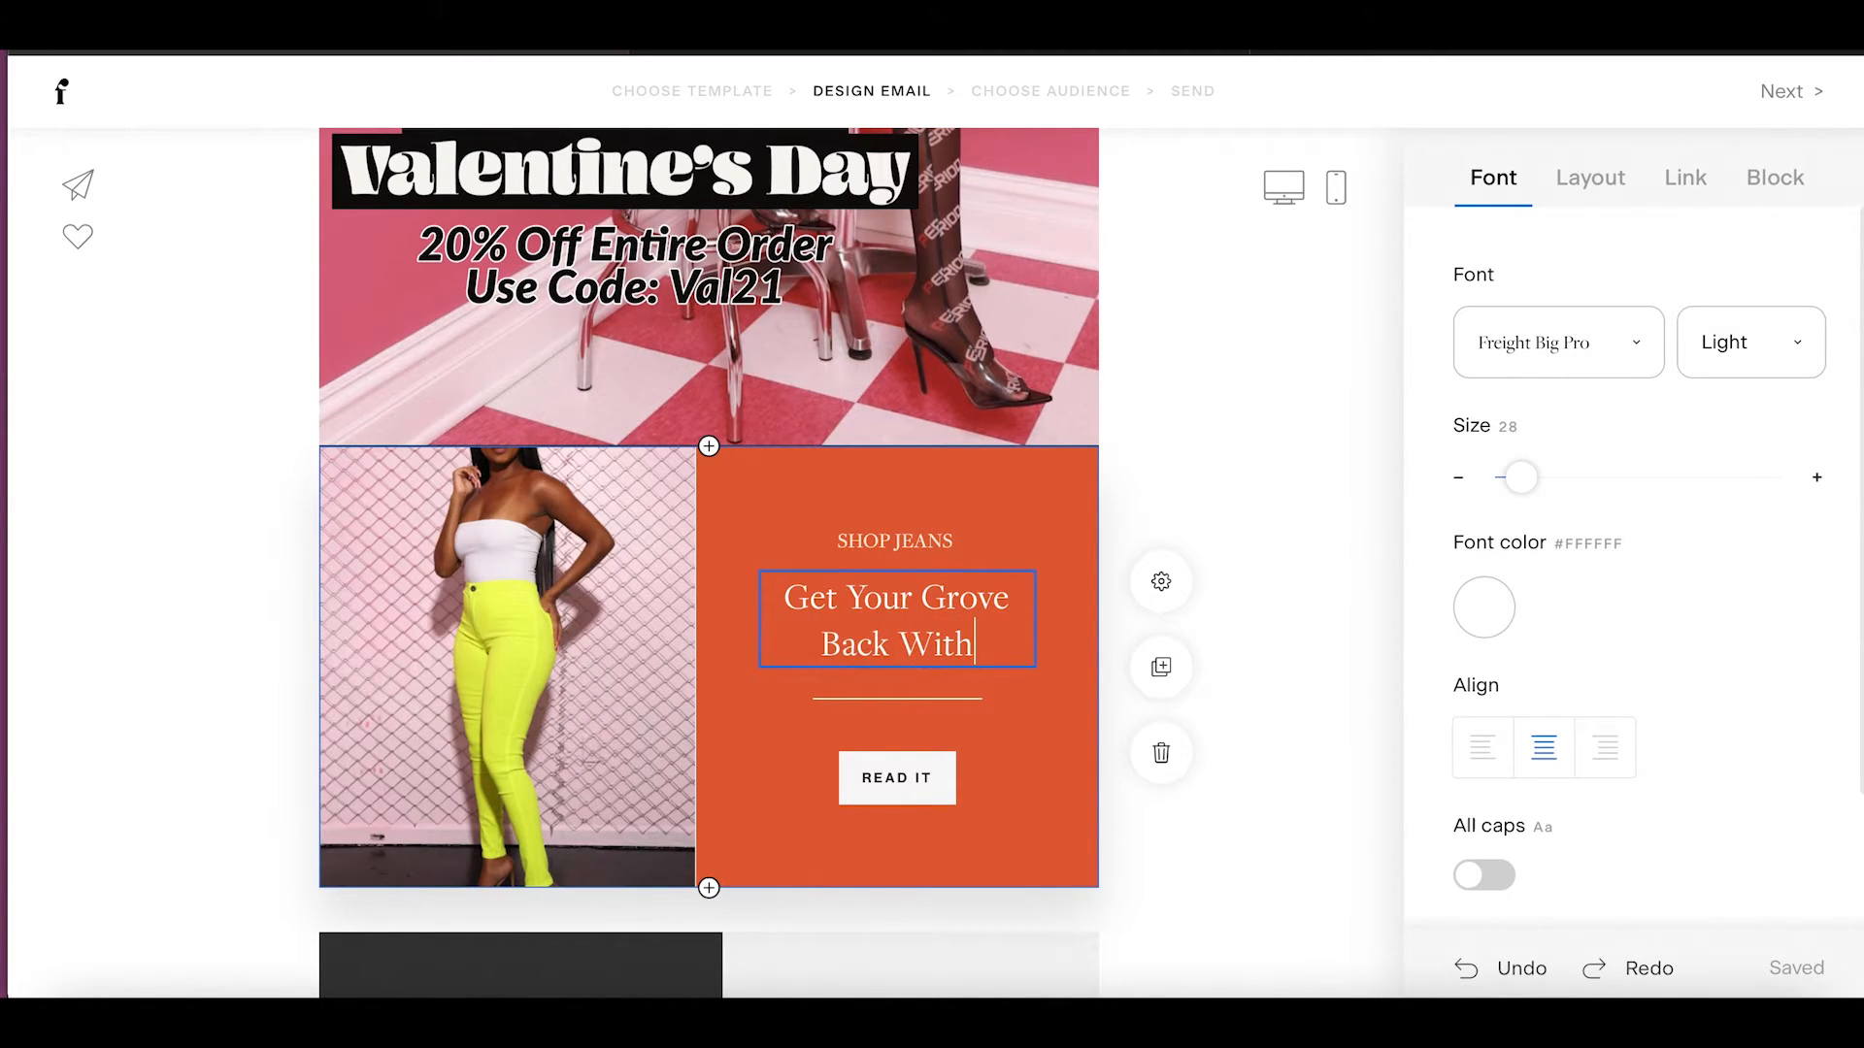
text( The Pref)
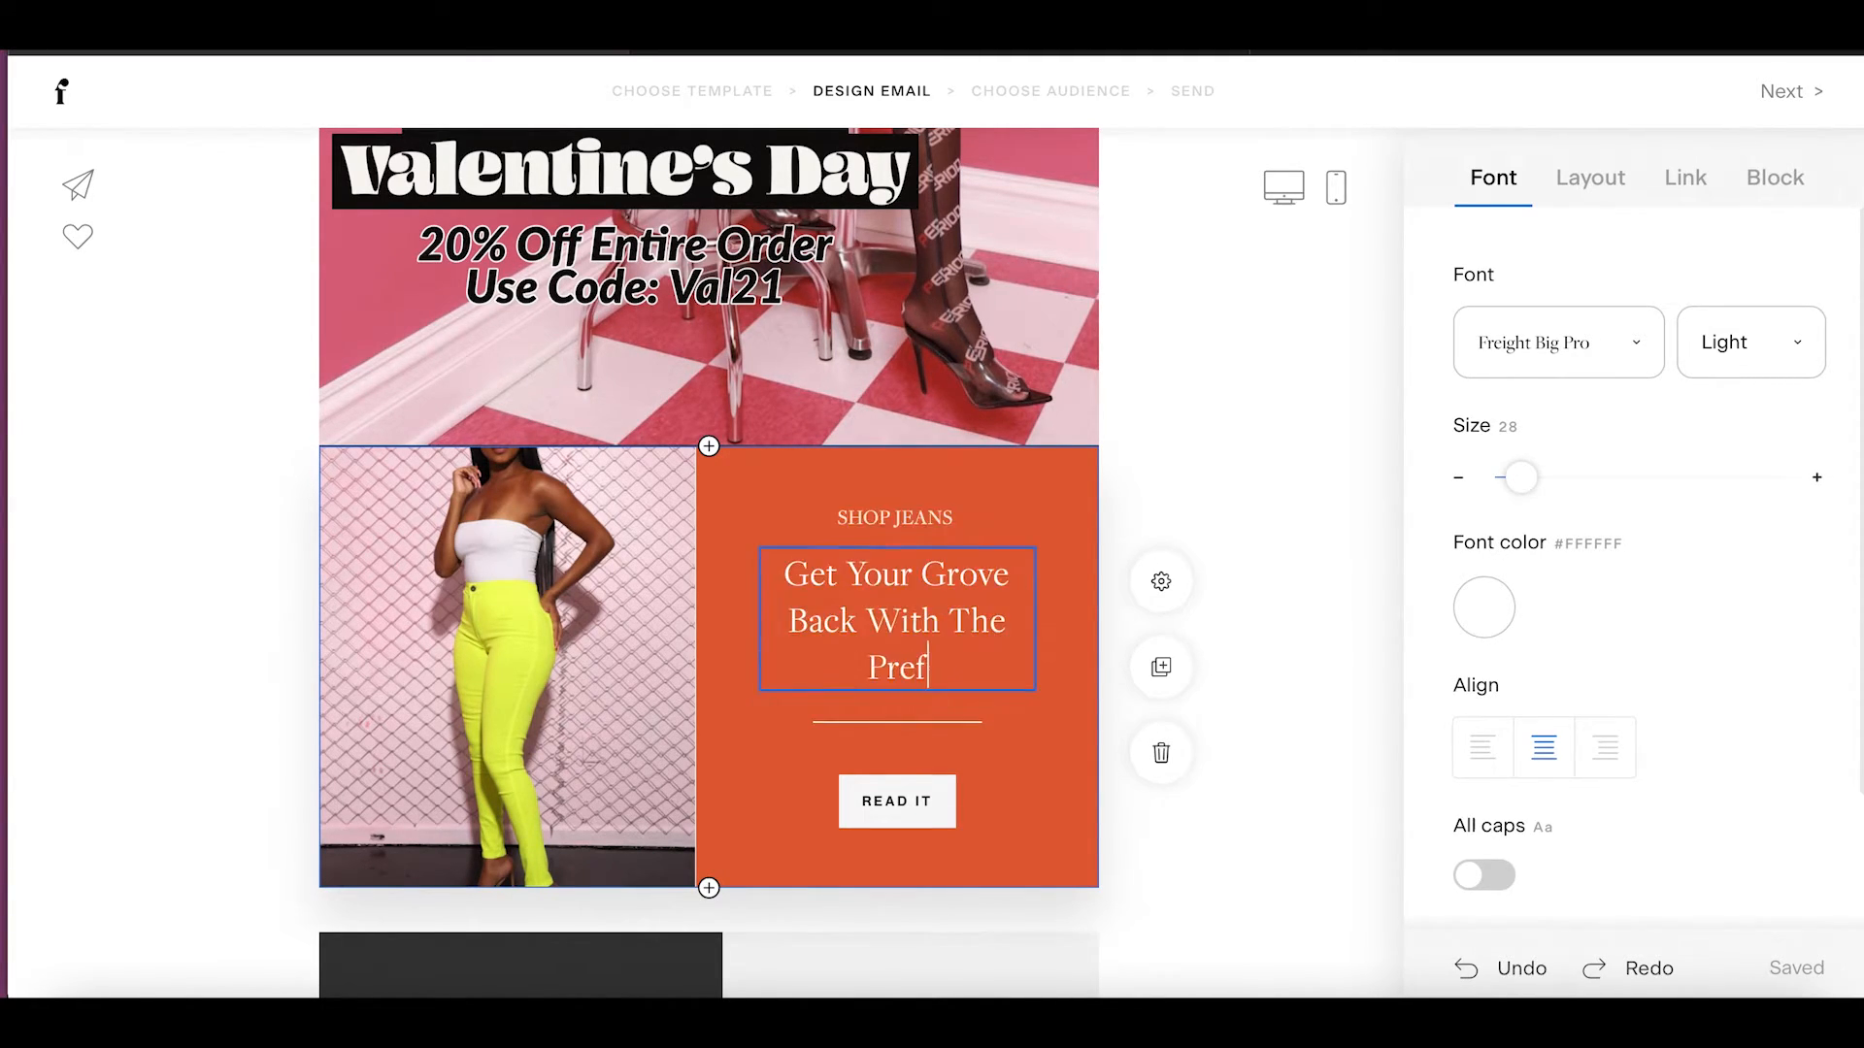
text(ect Pair)
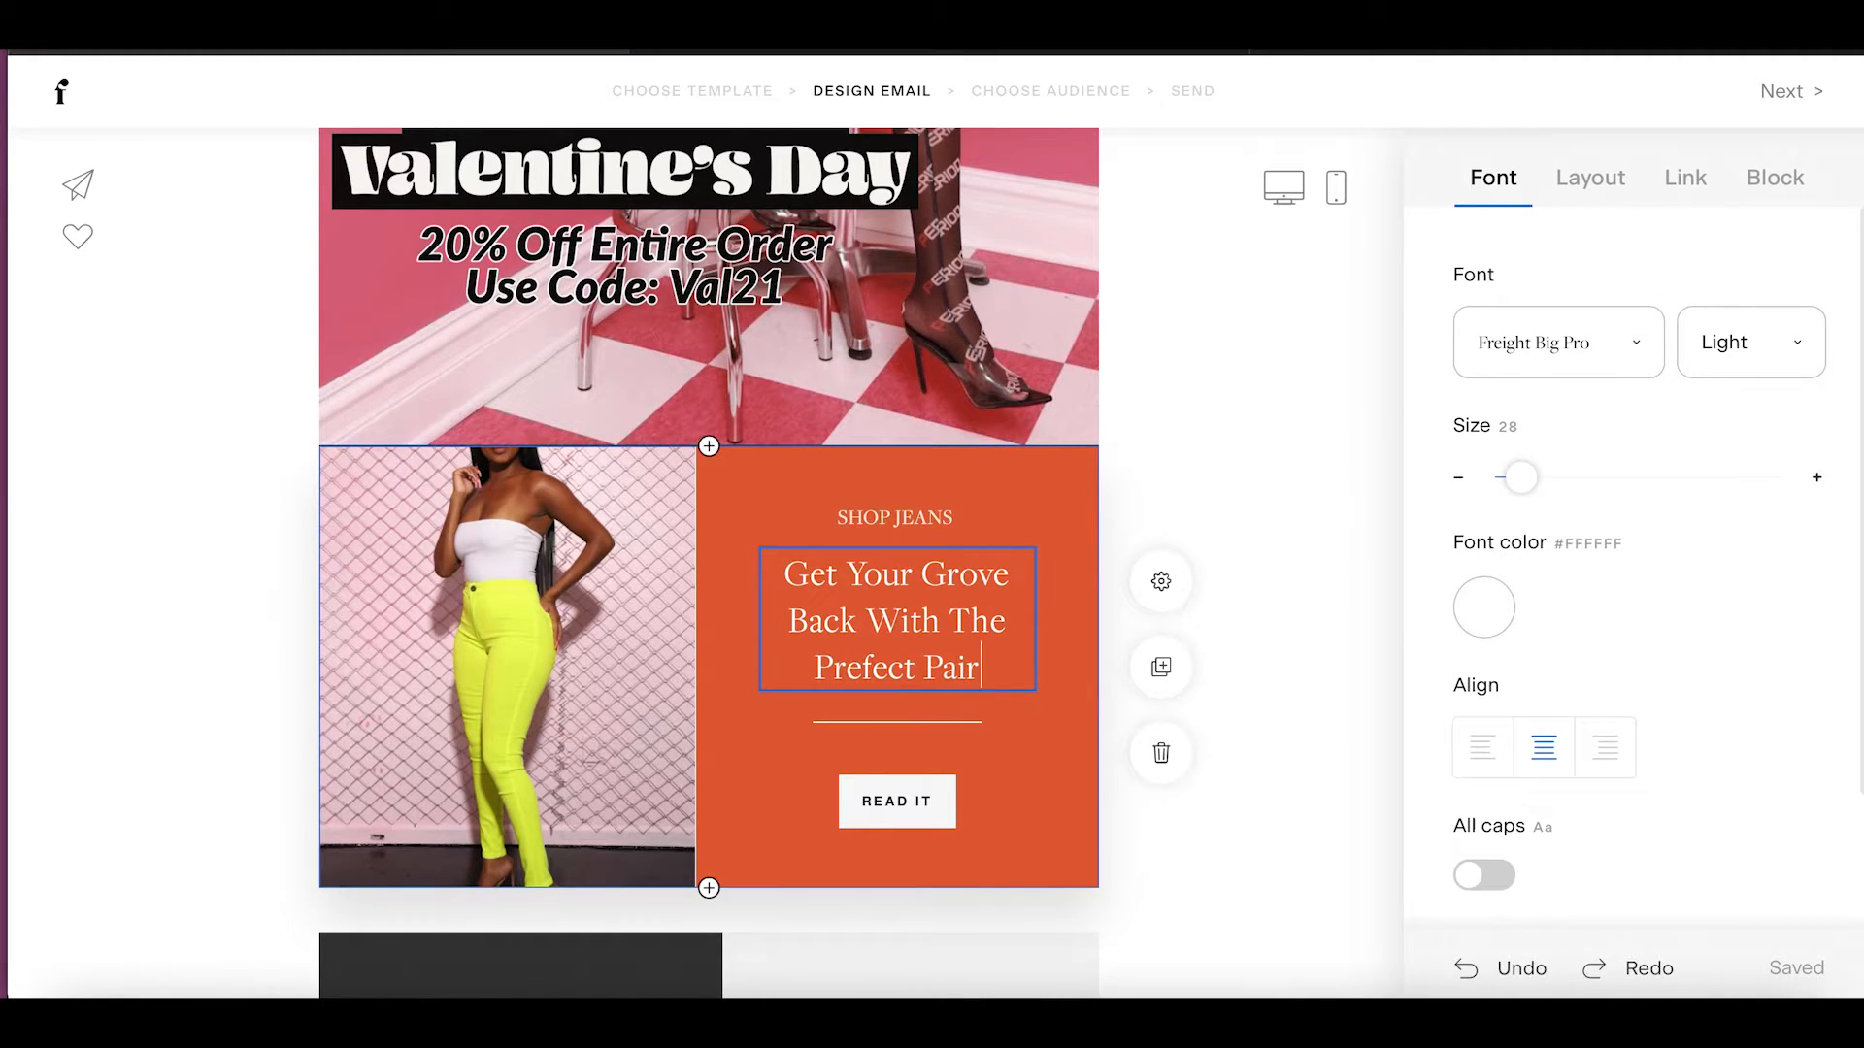
text( Of Jeans)
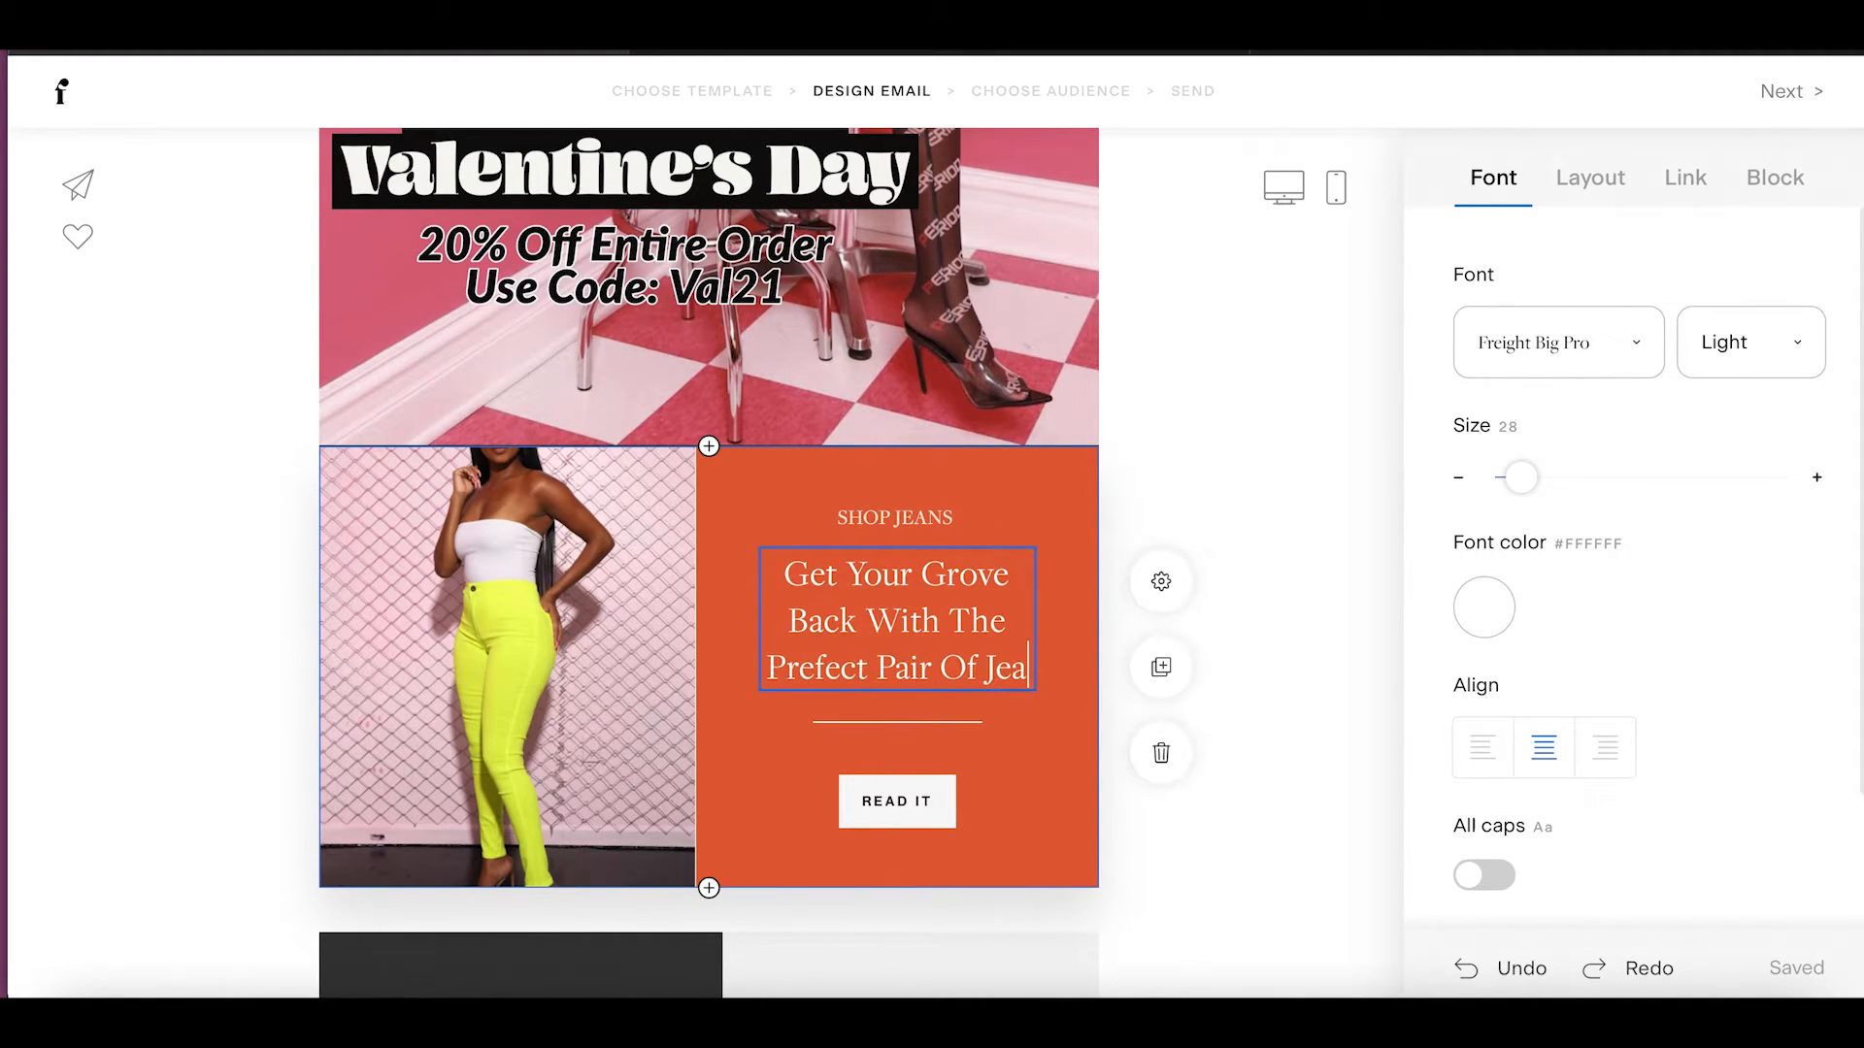
click(1312, 814)
Set the fill color of the READ IT button to light pink #EDC4C3.
click(912, 826)
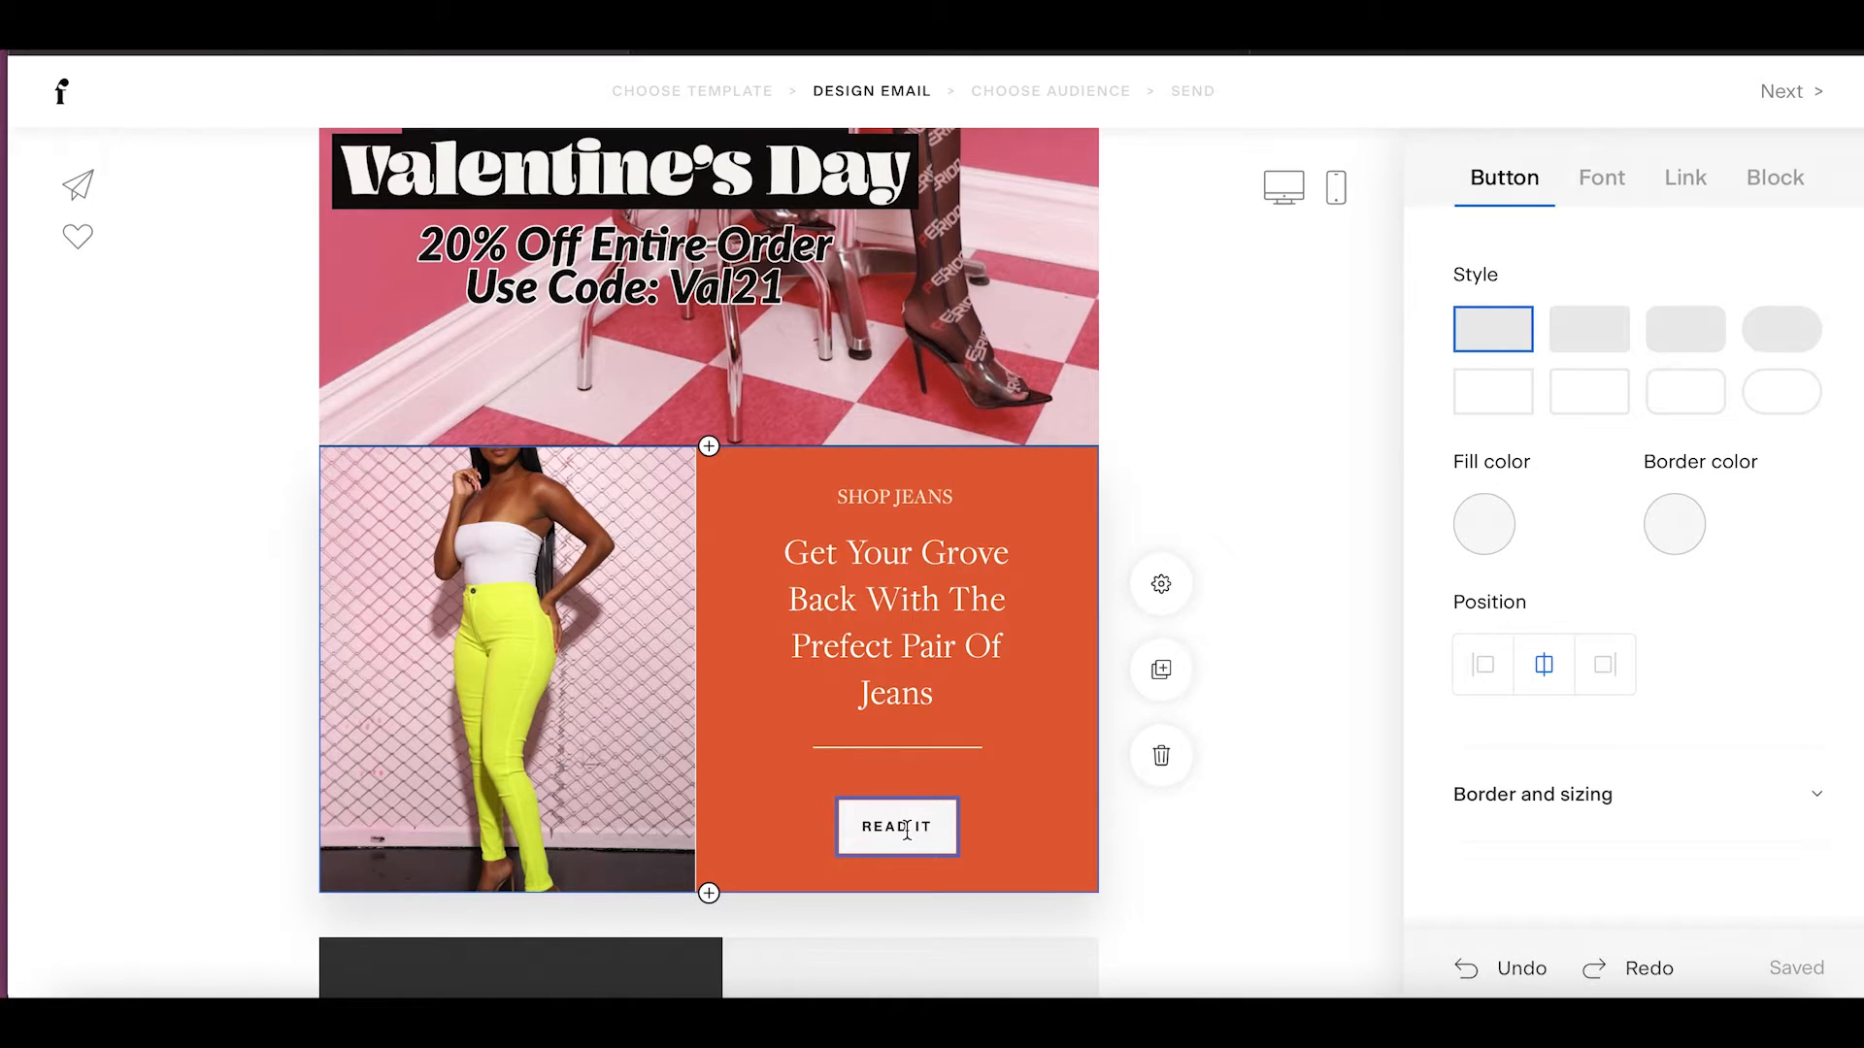
click(1484, 532)
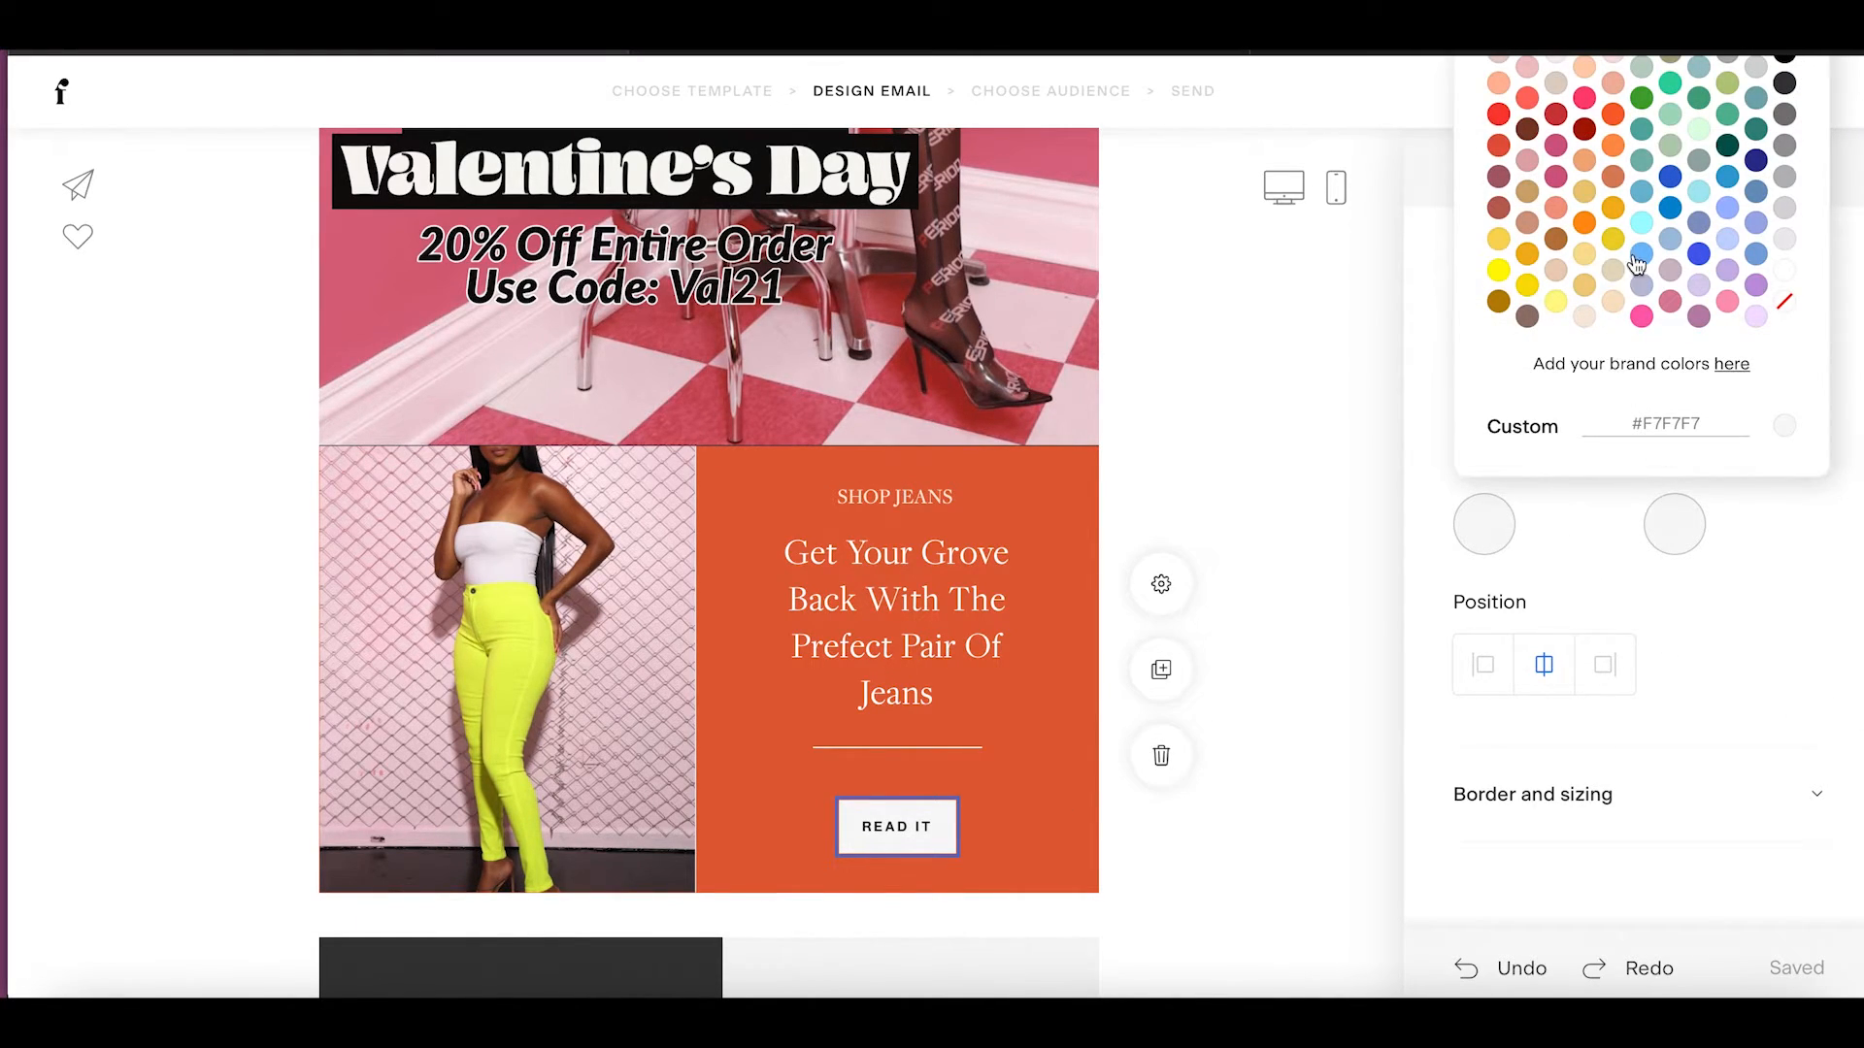
click(1529, 74)
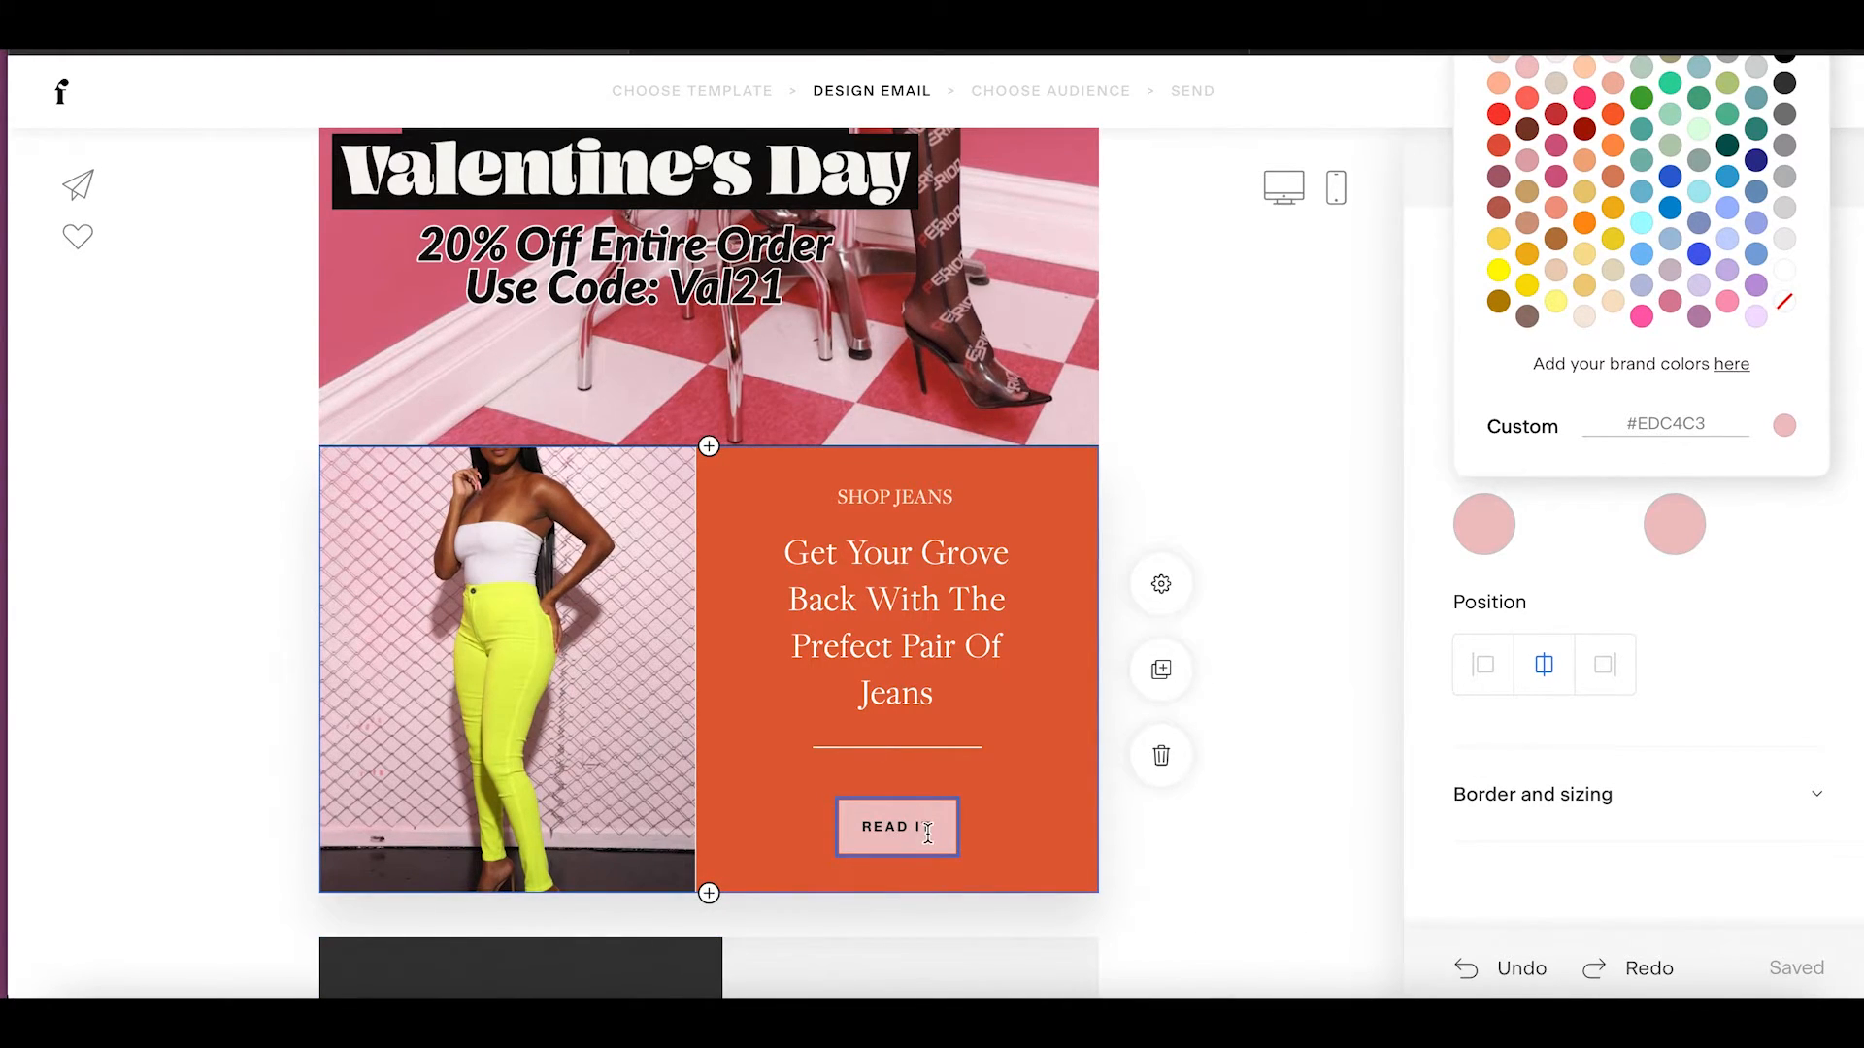
click(1761, 614)
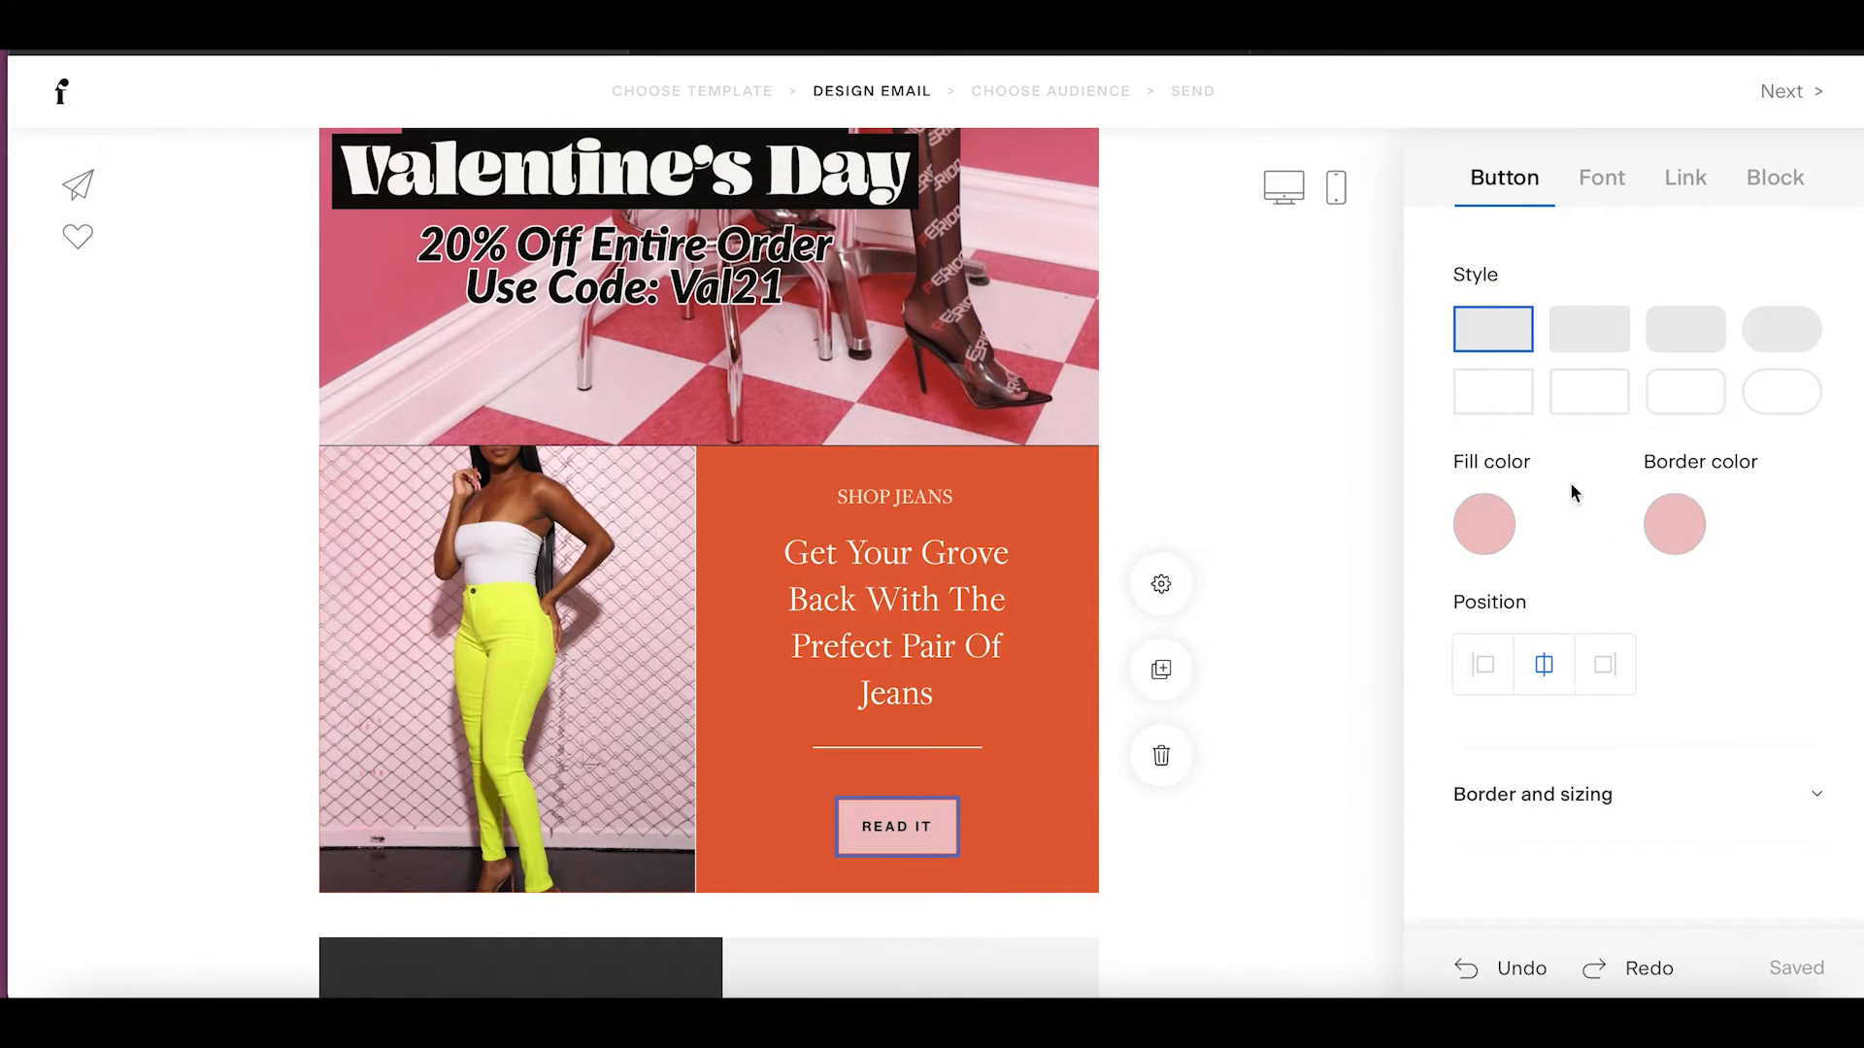
Try the left and right positions for the READ IT button, and set it back to centered.
click(1485, 668)
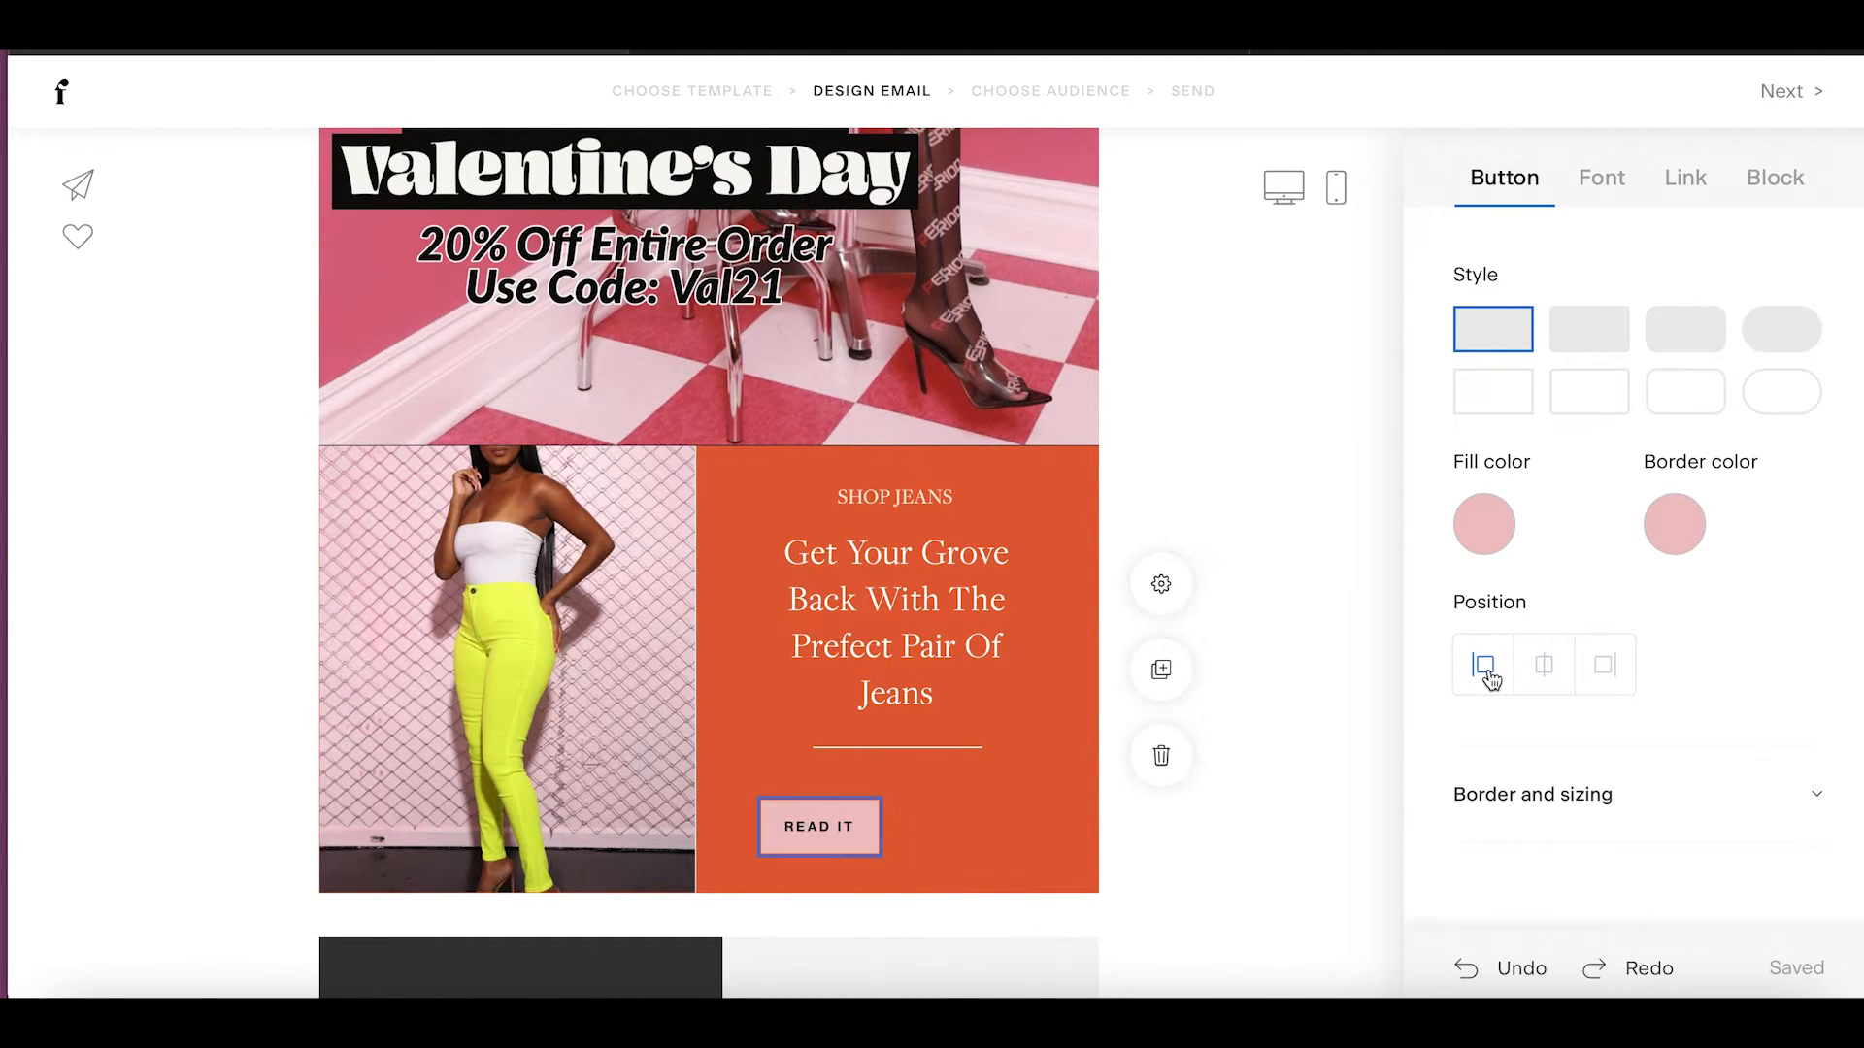
click(1595, 676)
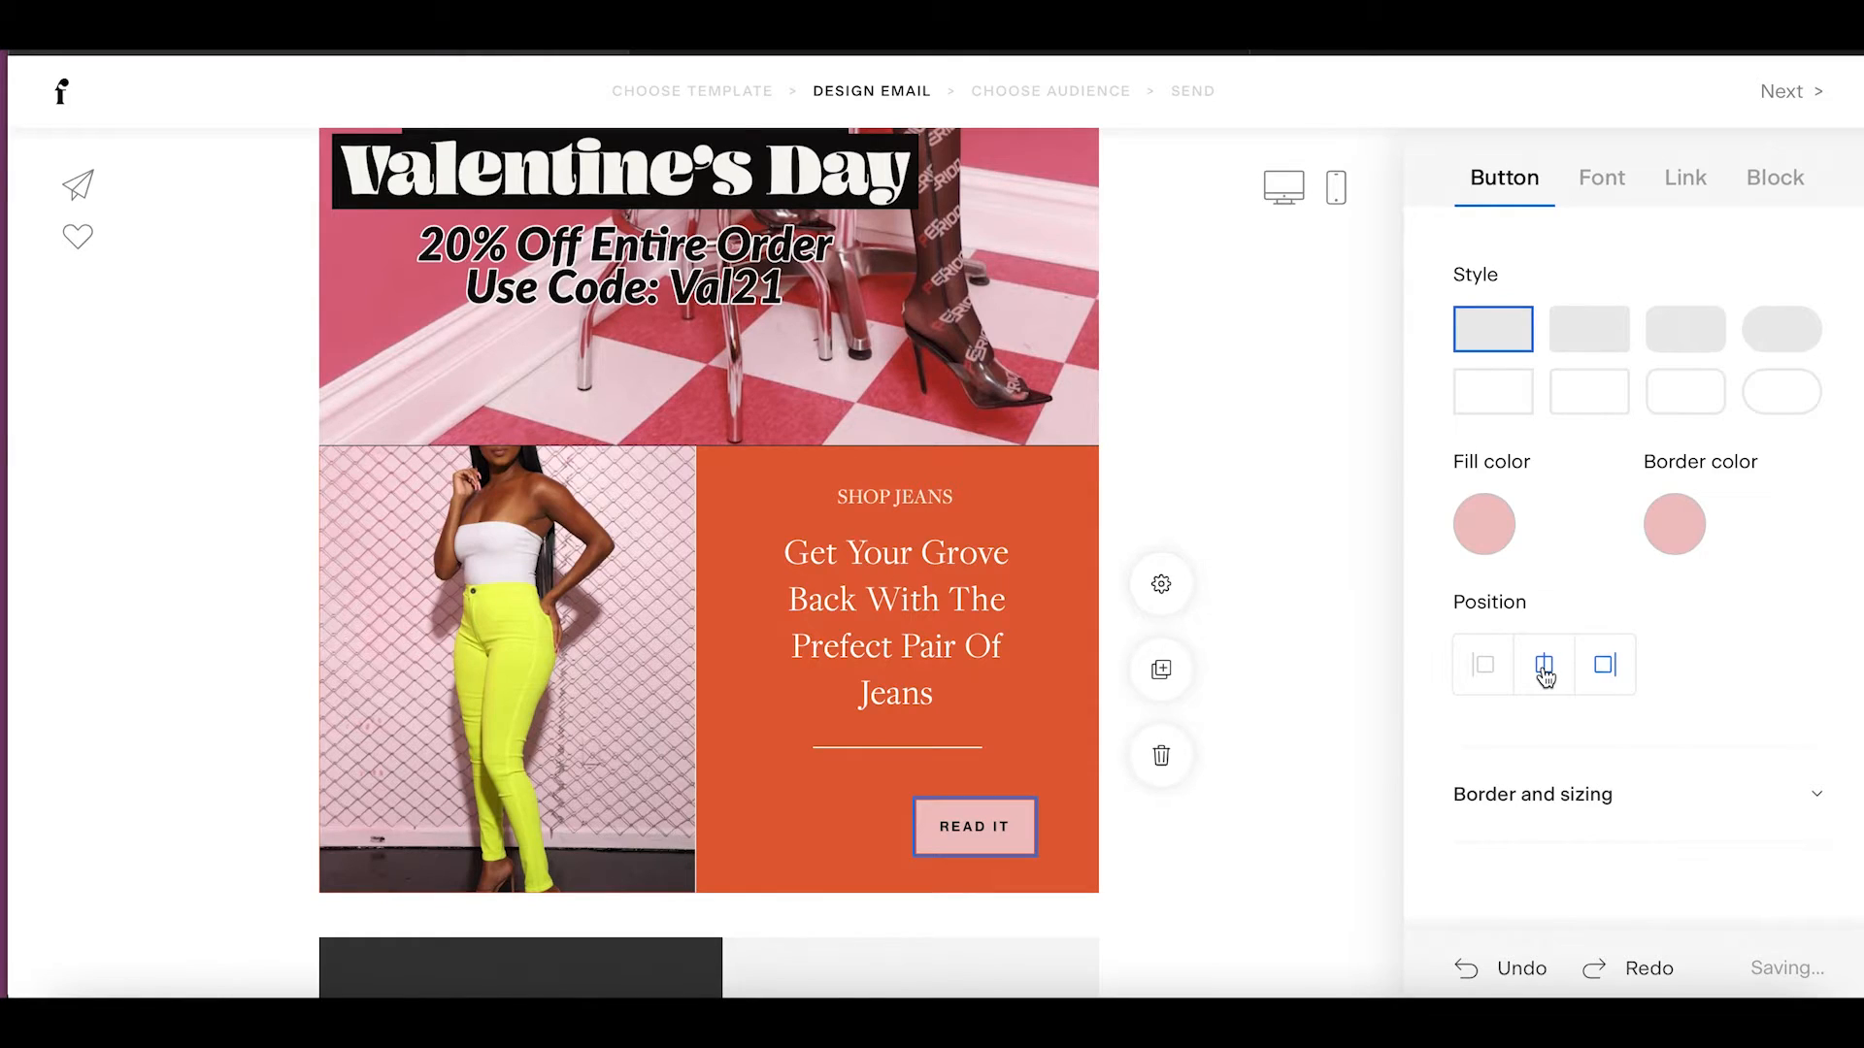
click(1544, 677)
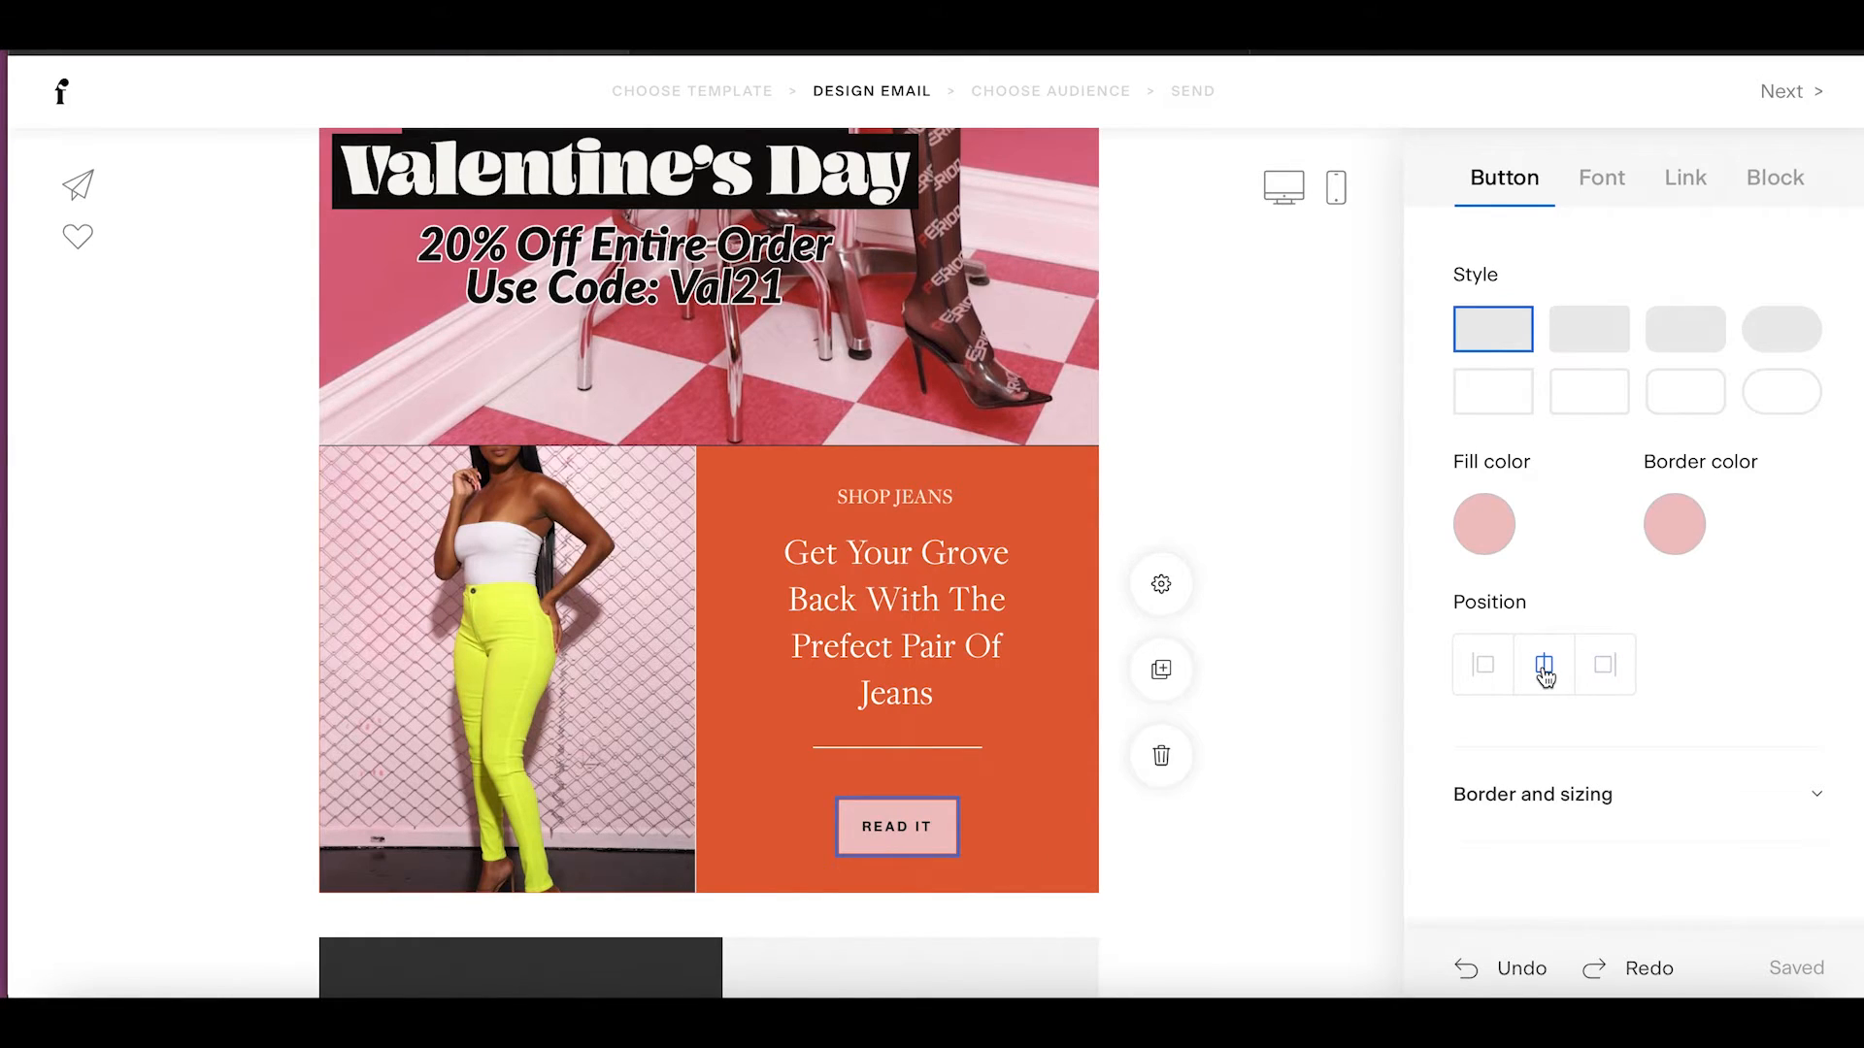
Try several filled and outlined styles on the READ IT button, ending with the square-cornered outline.
click(1600, 337)
click(1683, 340)
click(1772, 335)
click(1532, 385)
click(1573, 398)
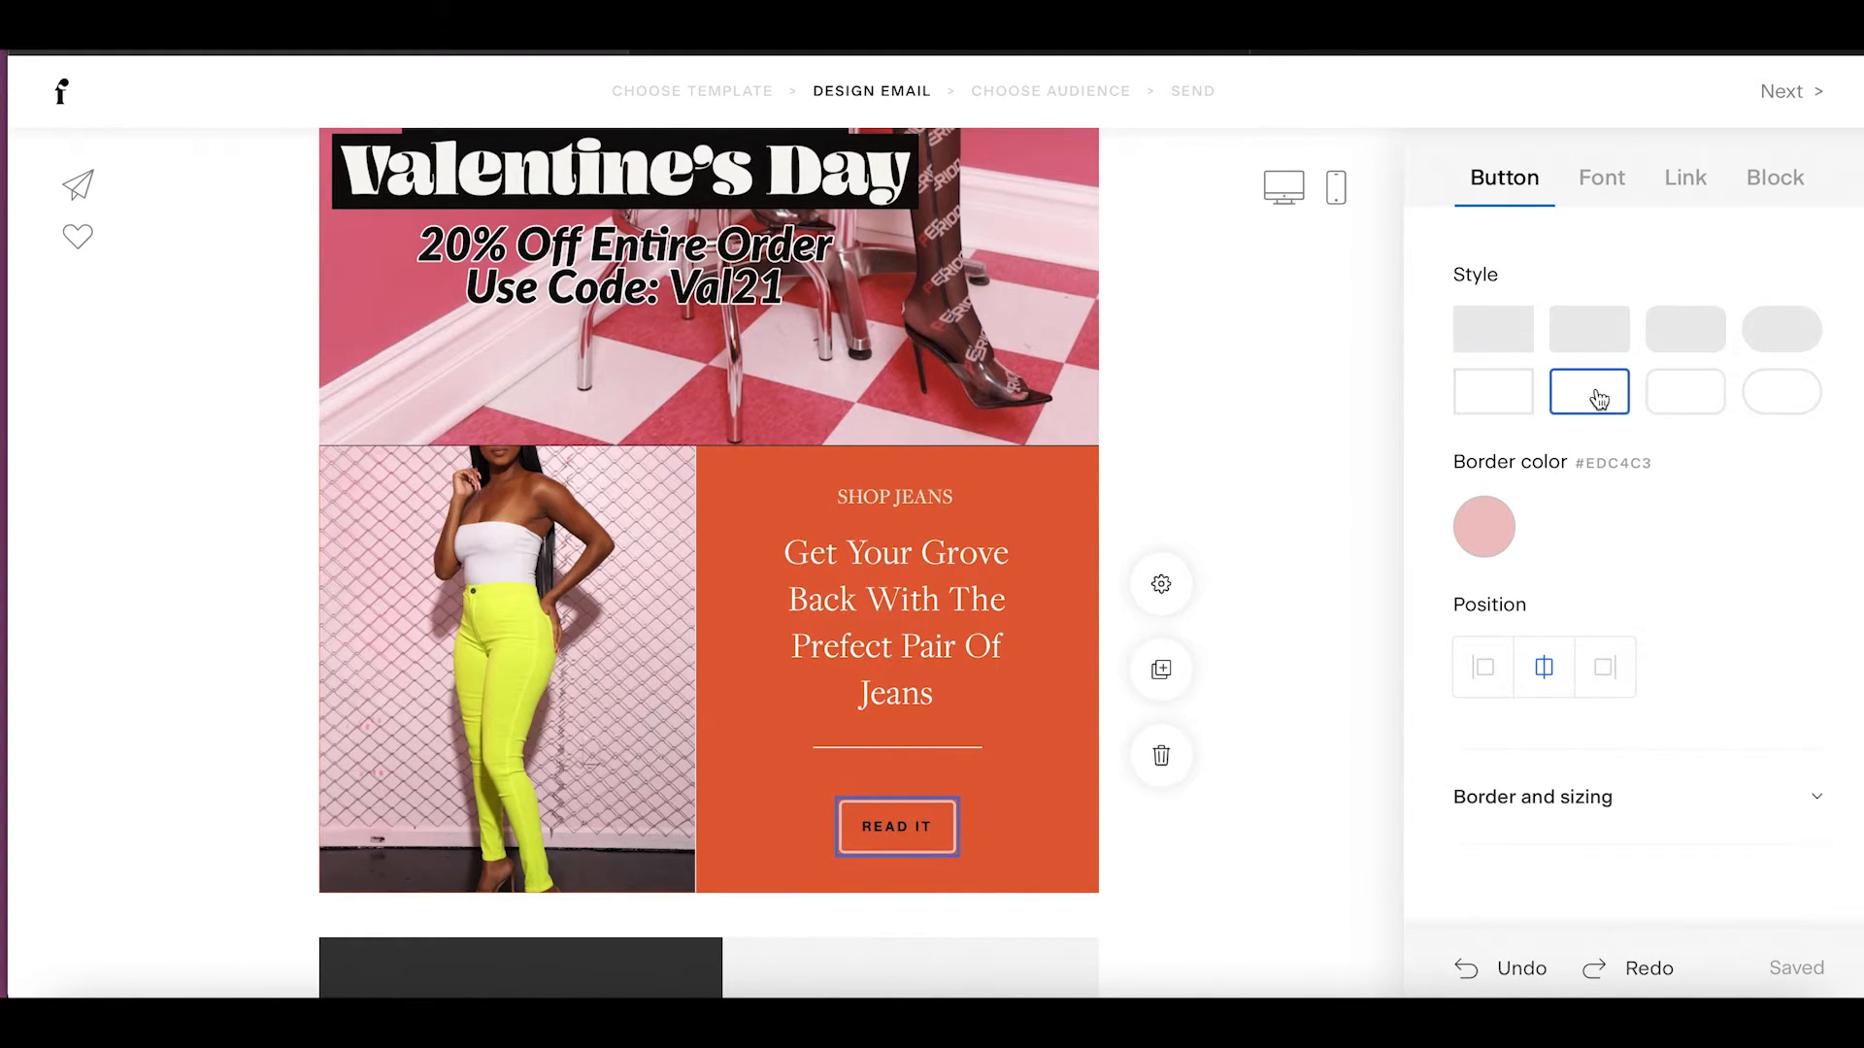
click(1479, 394)
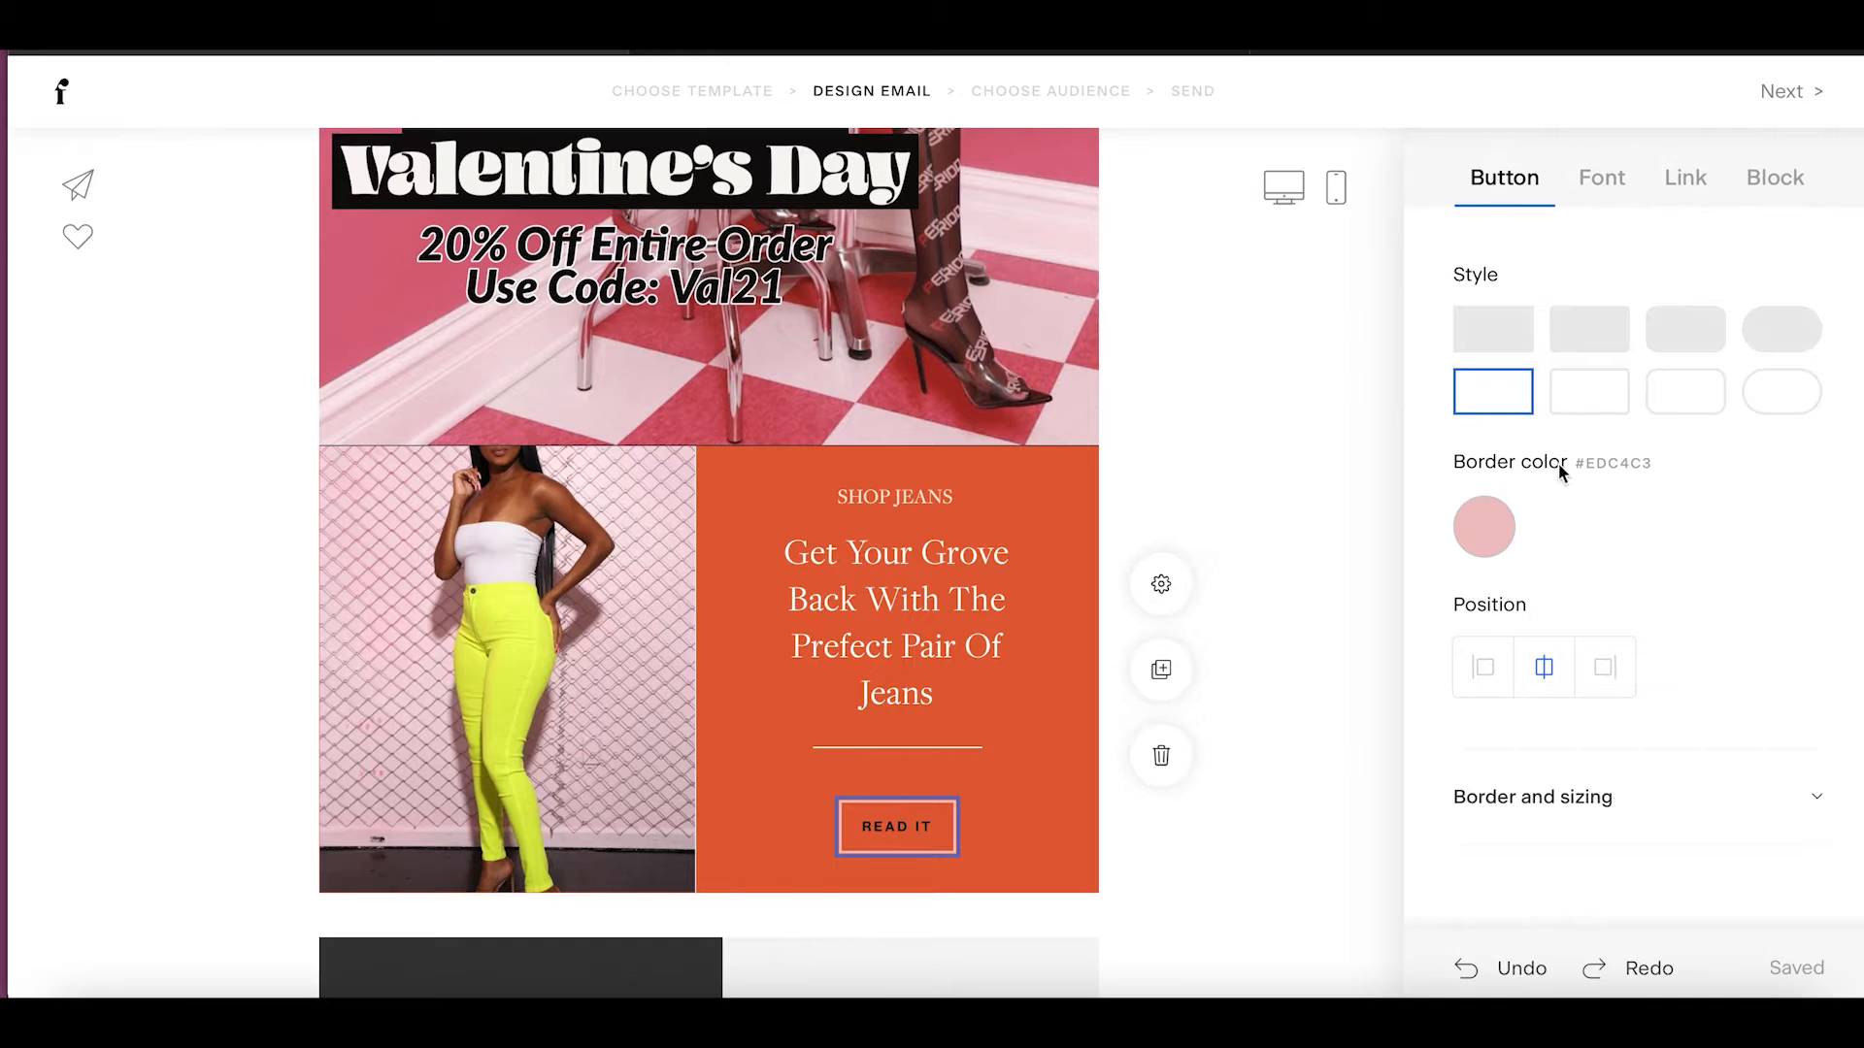
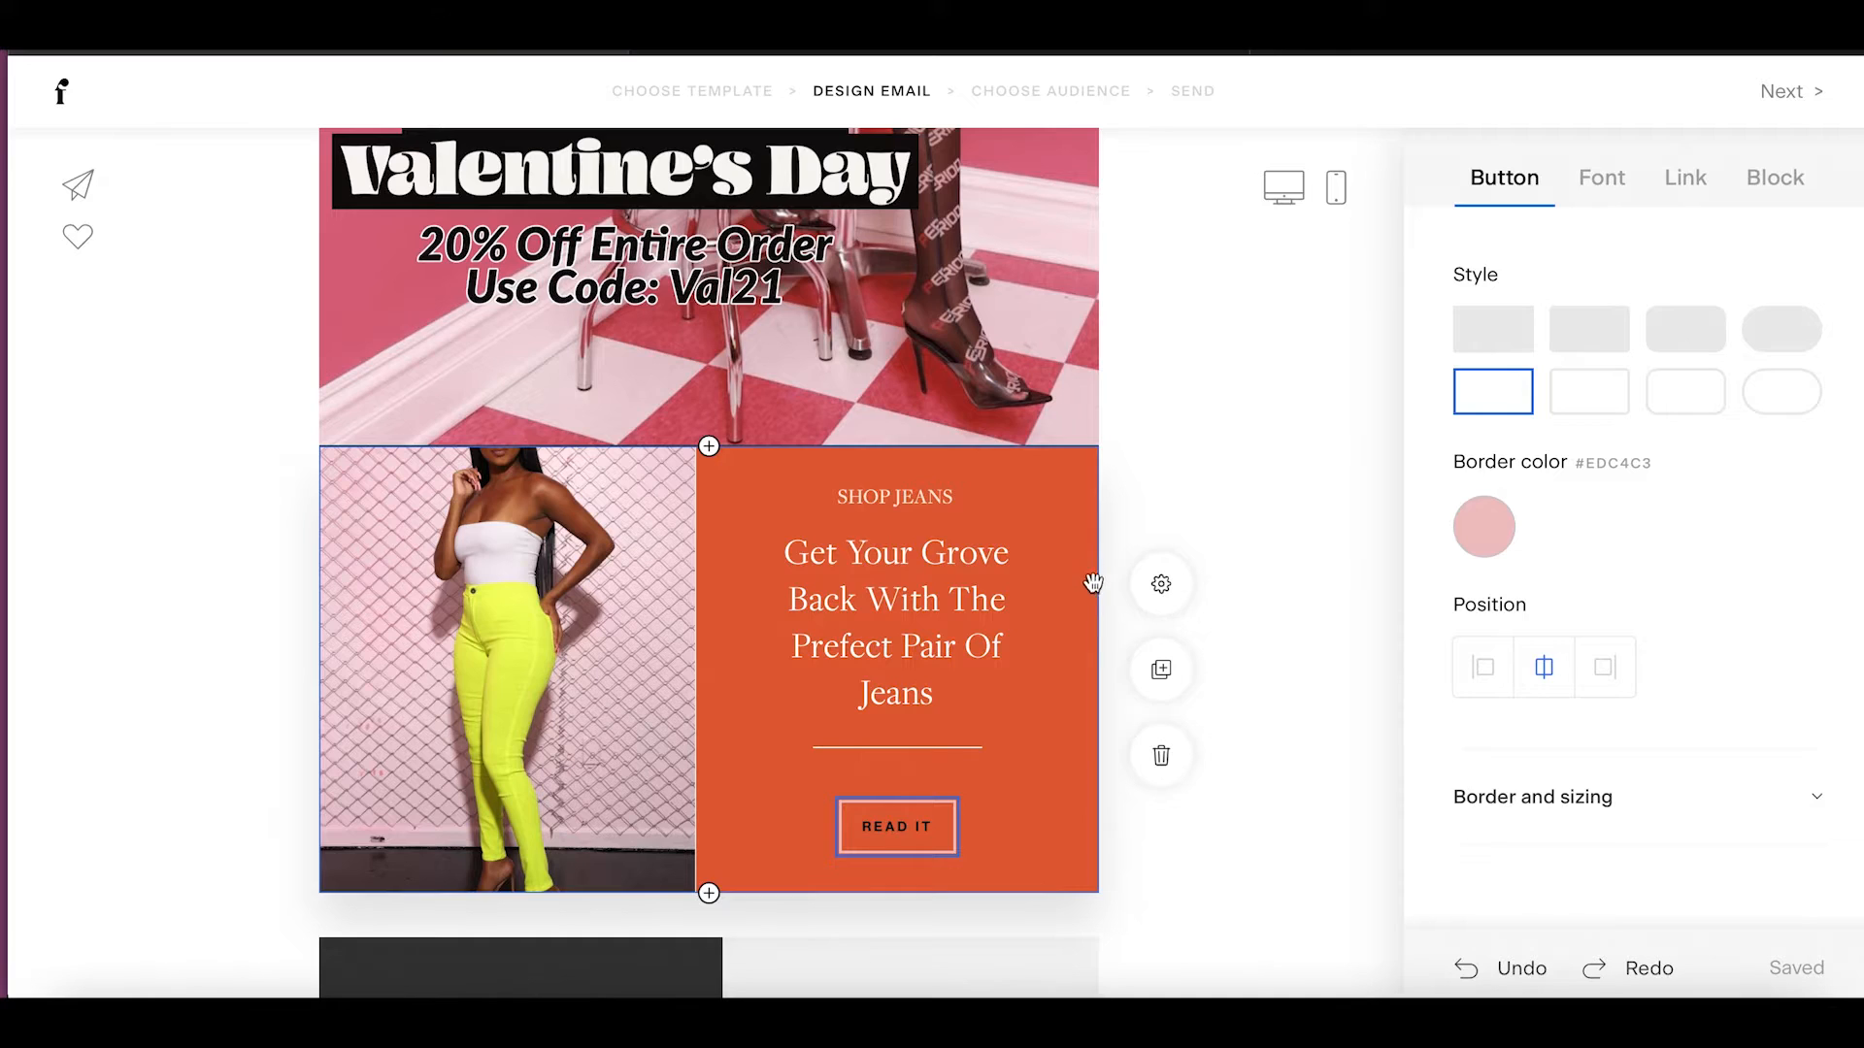
Try several pinks for the jeans block's background and set it to #DFAAAB.
click(1615, 186)
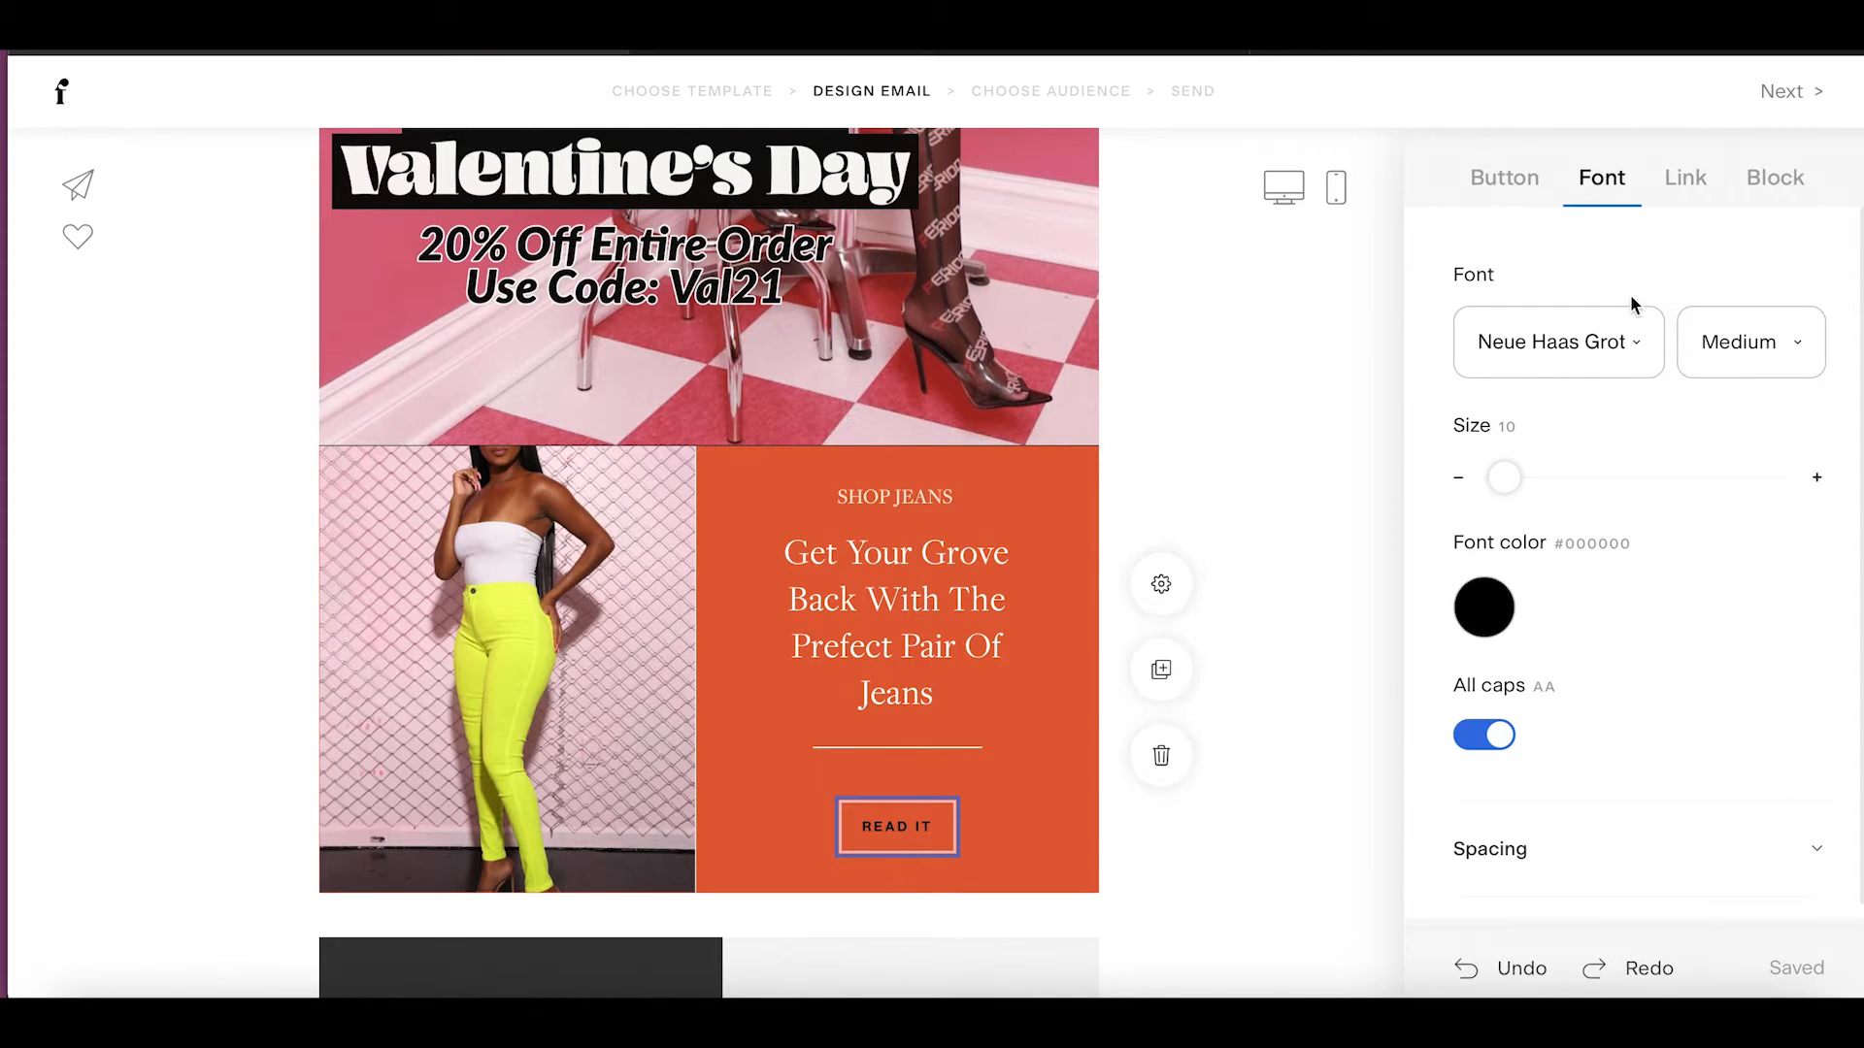
click(1677, 192)
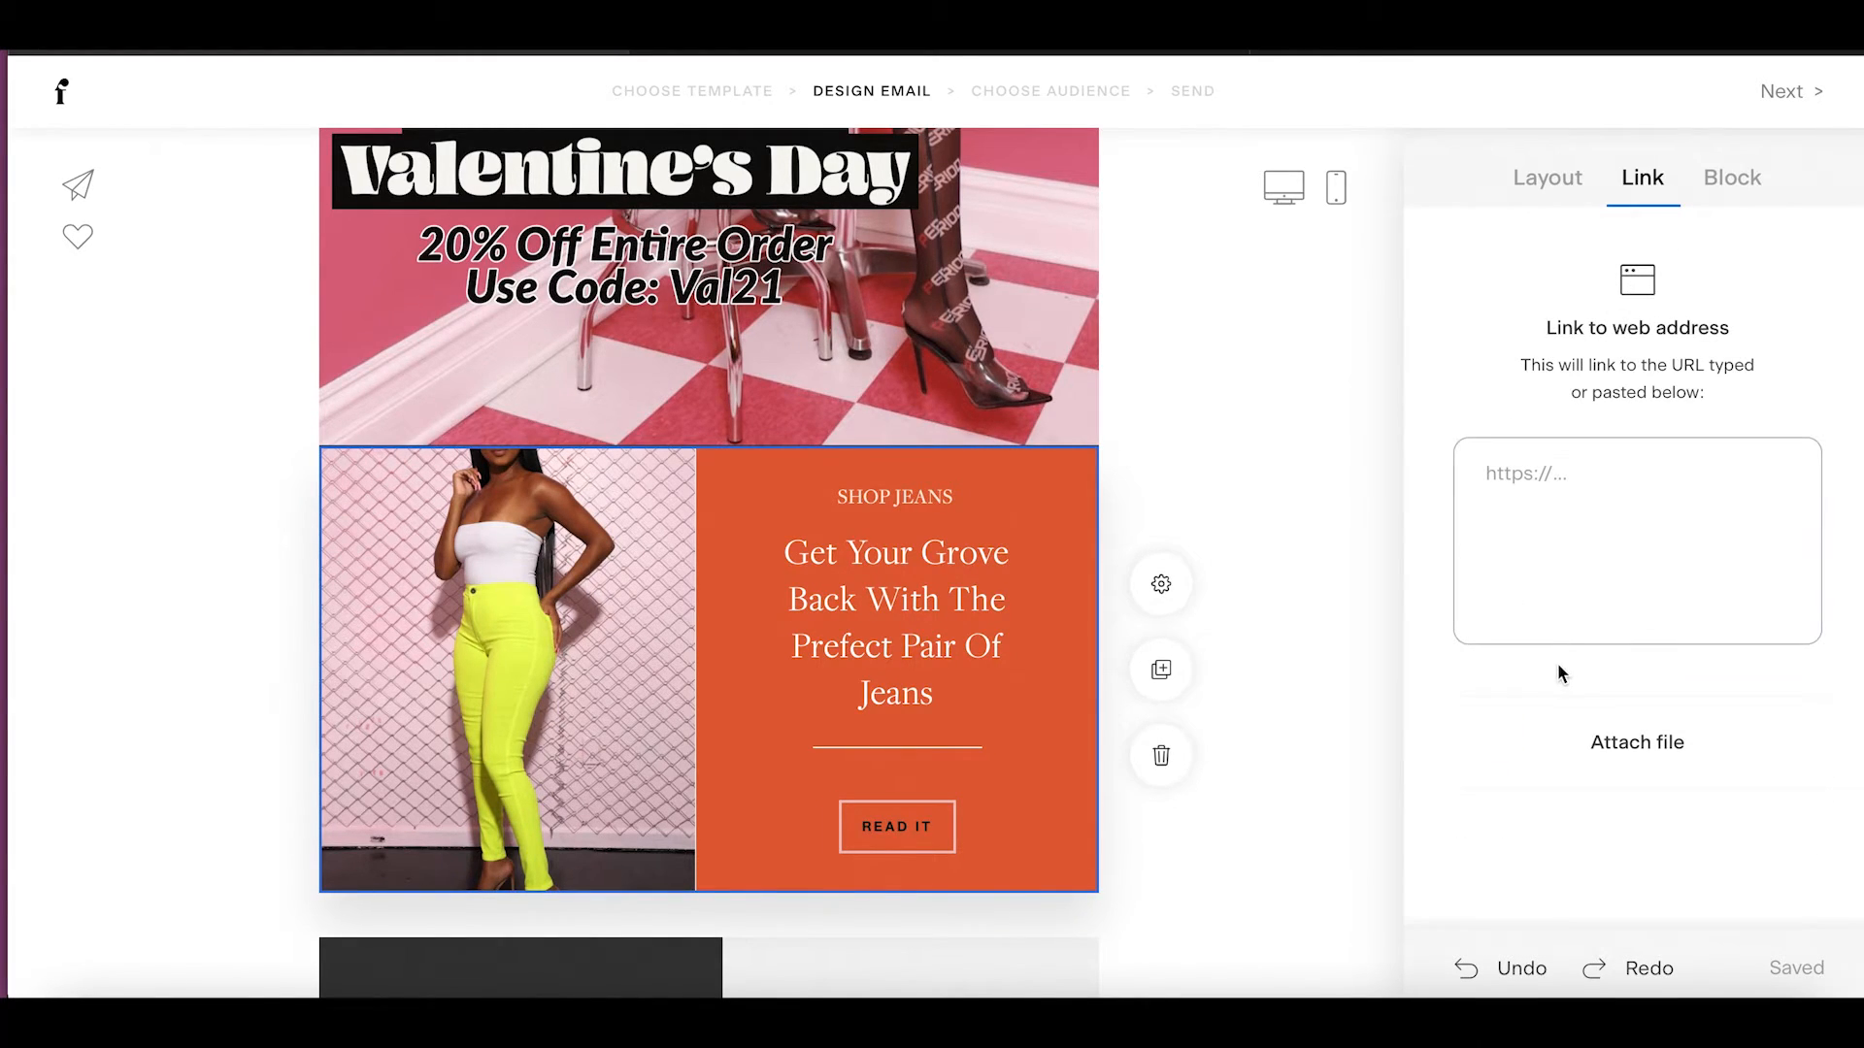
click(1734, 174)
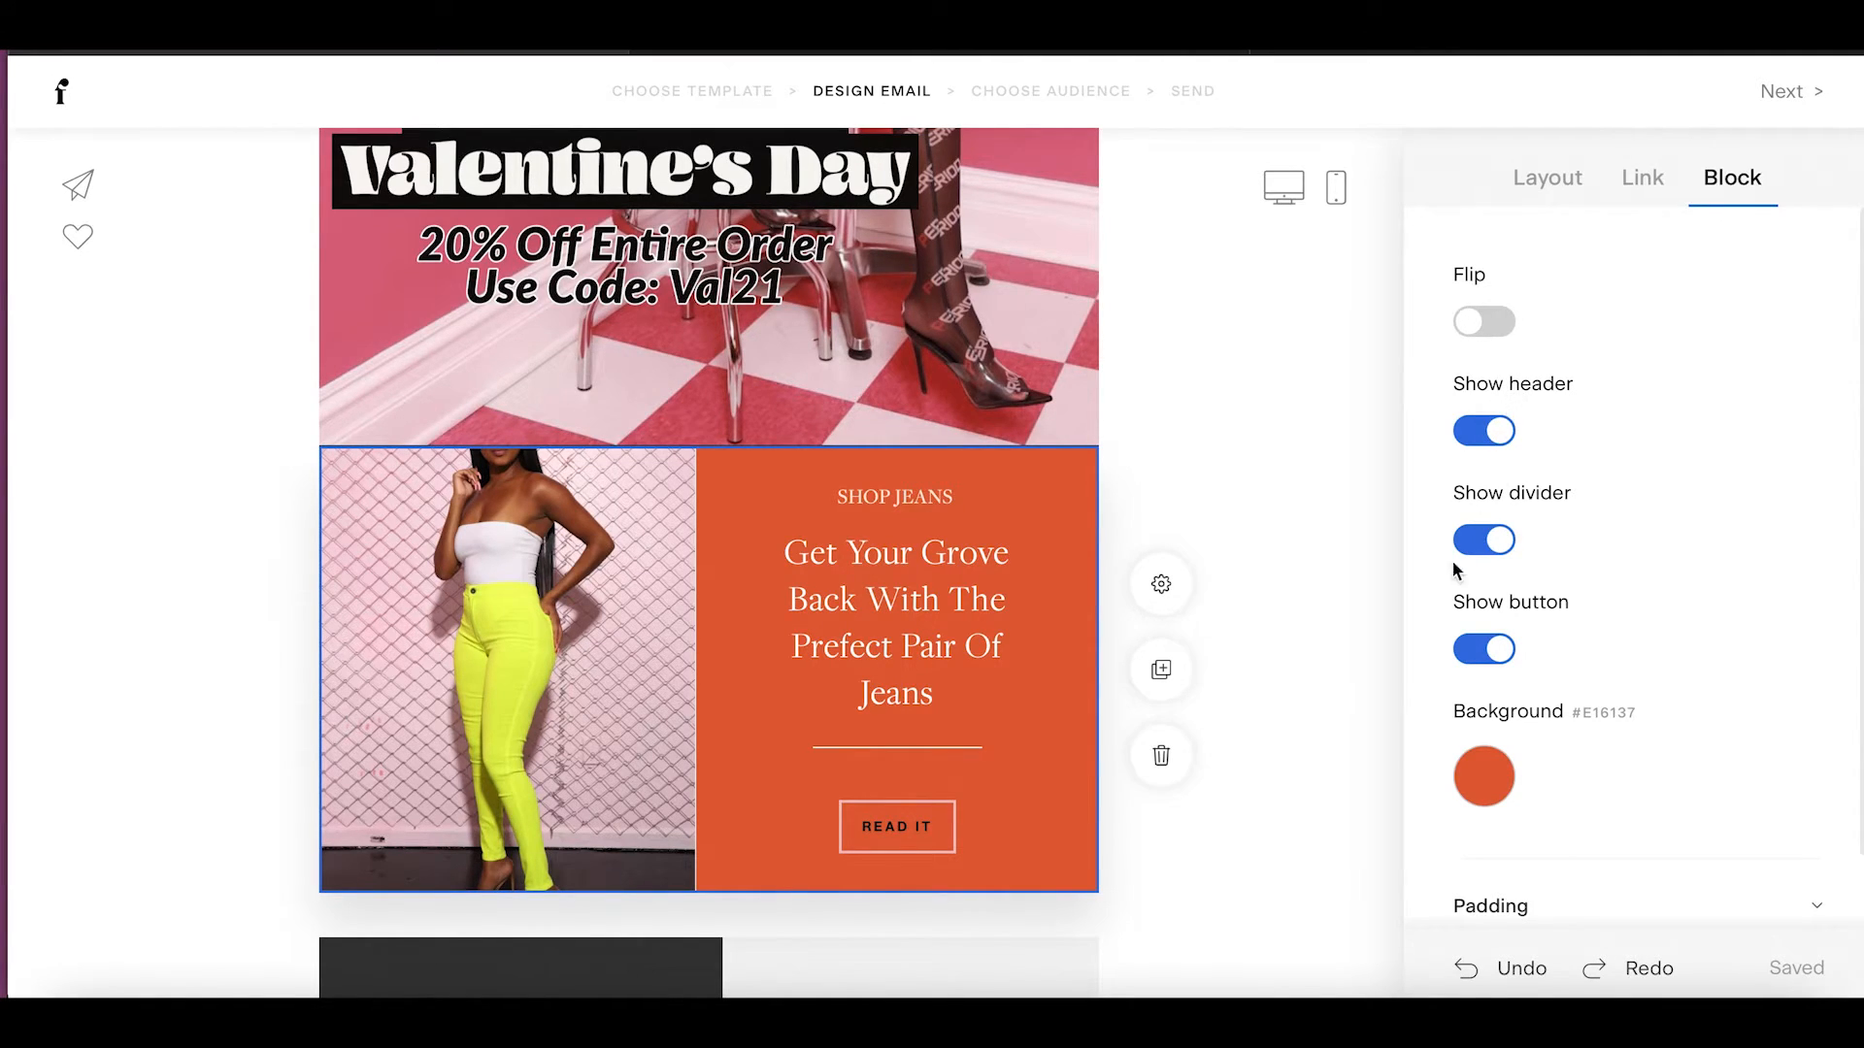
scroll(1507, 498, down, 1)
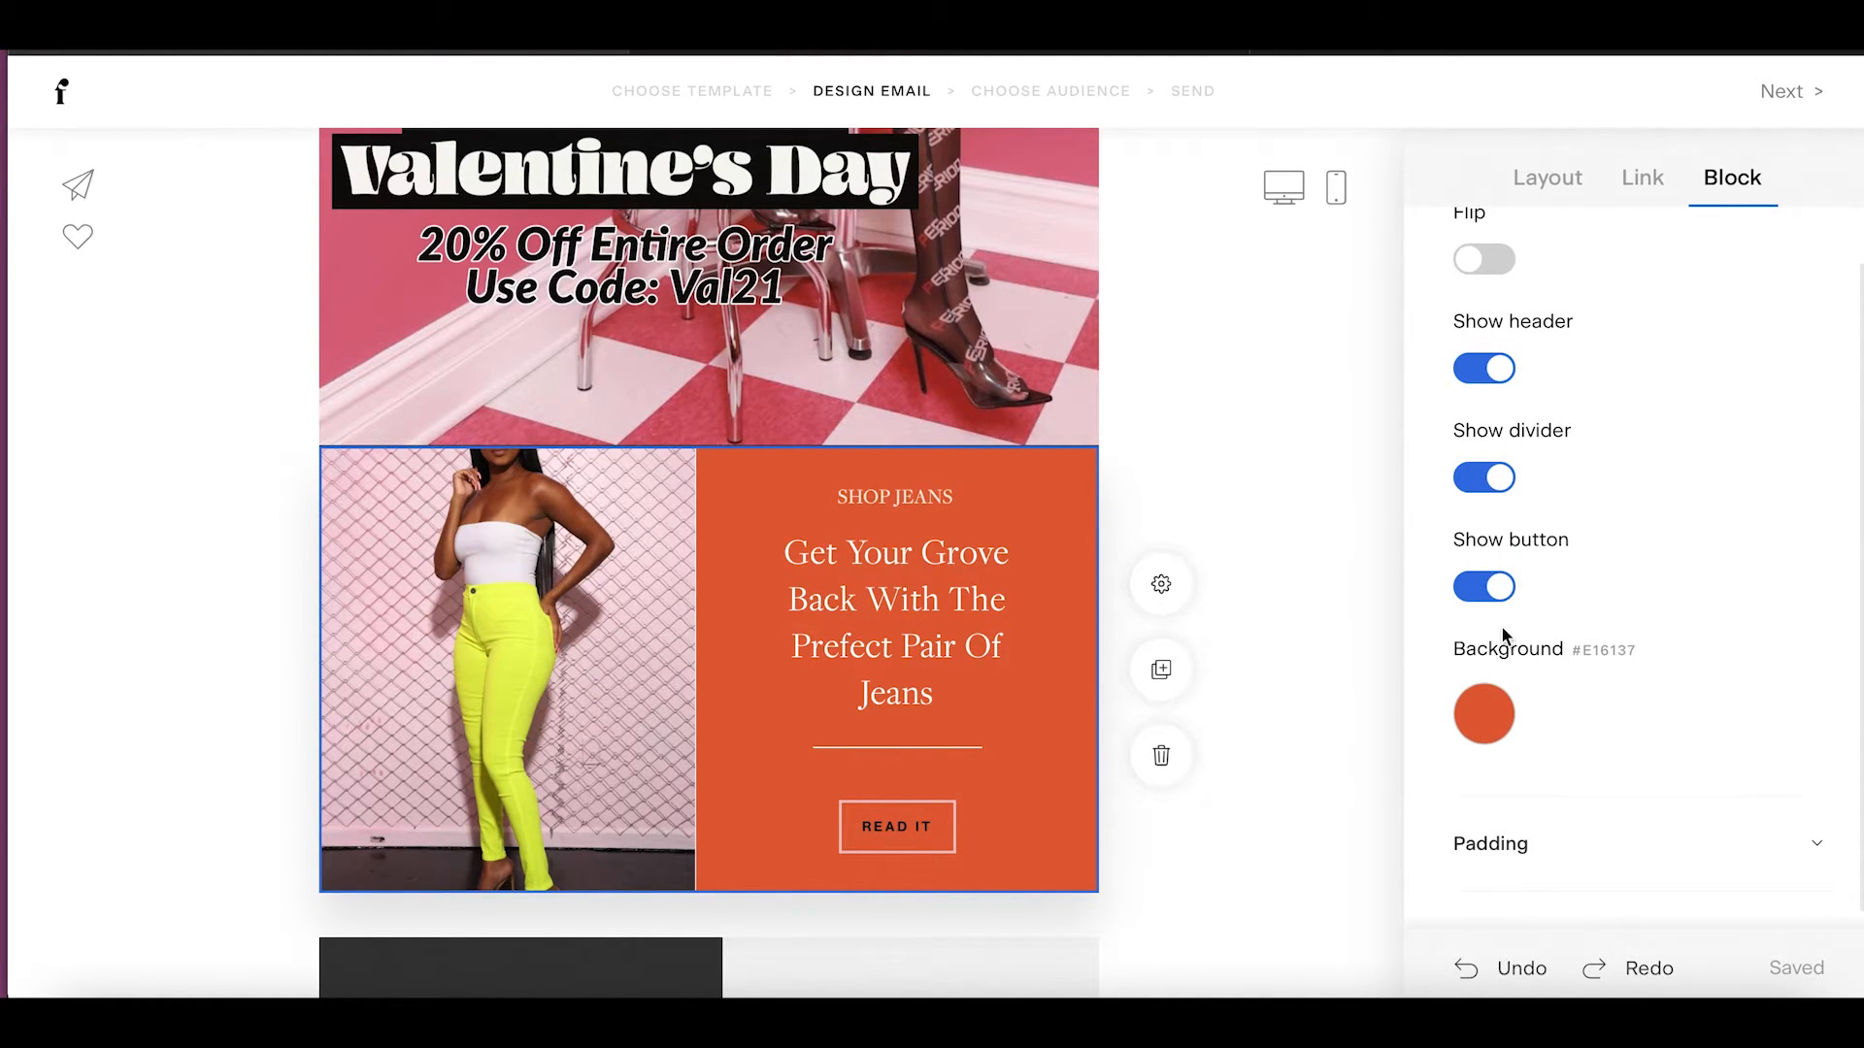
scroll(1501, 626, down, 1)
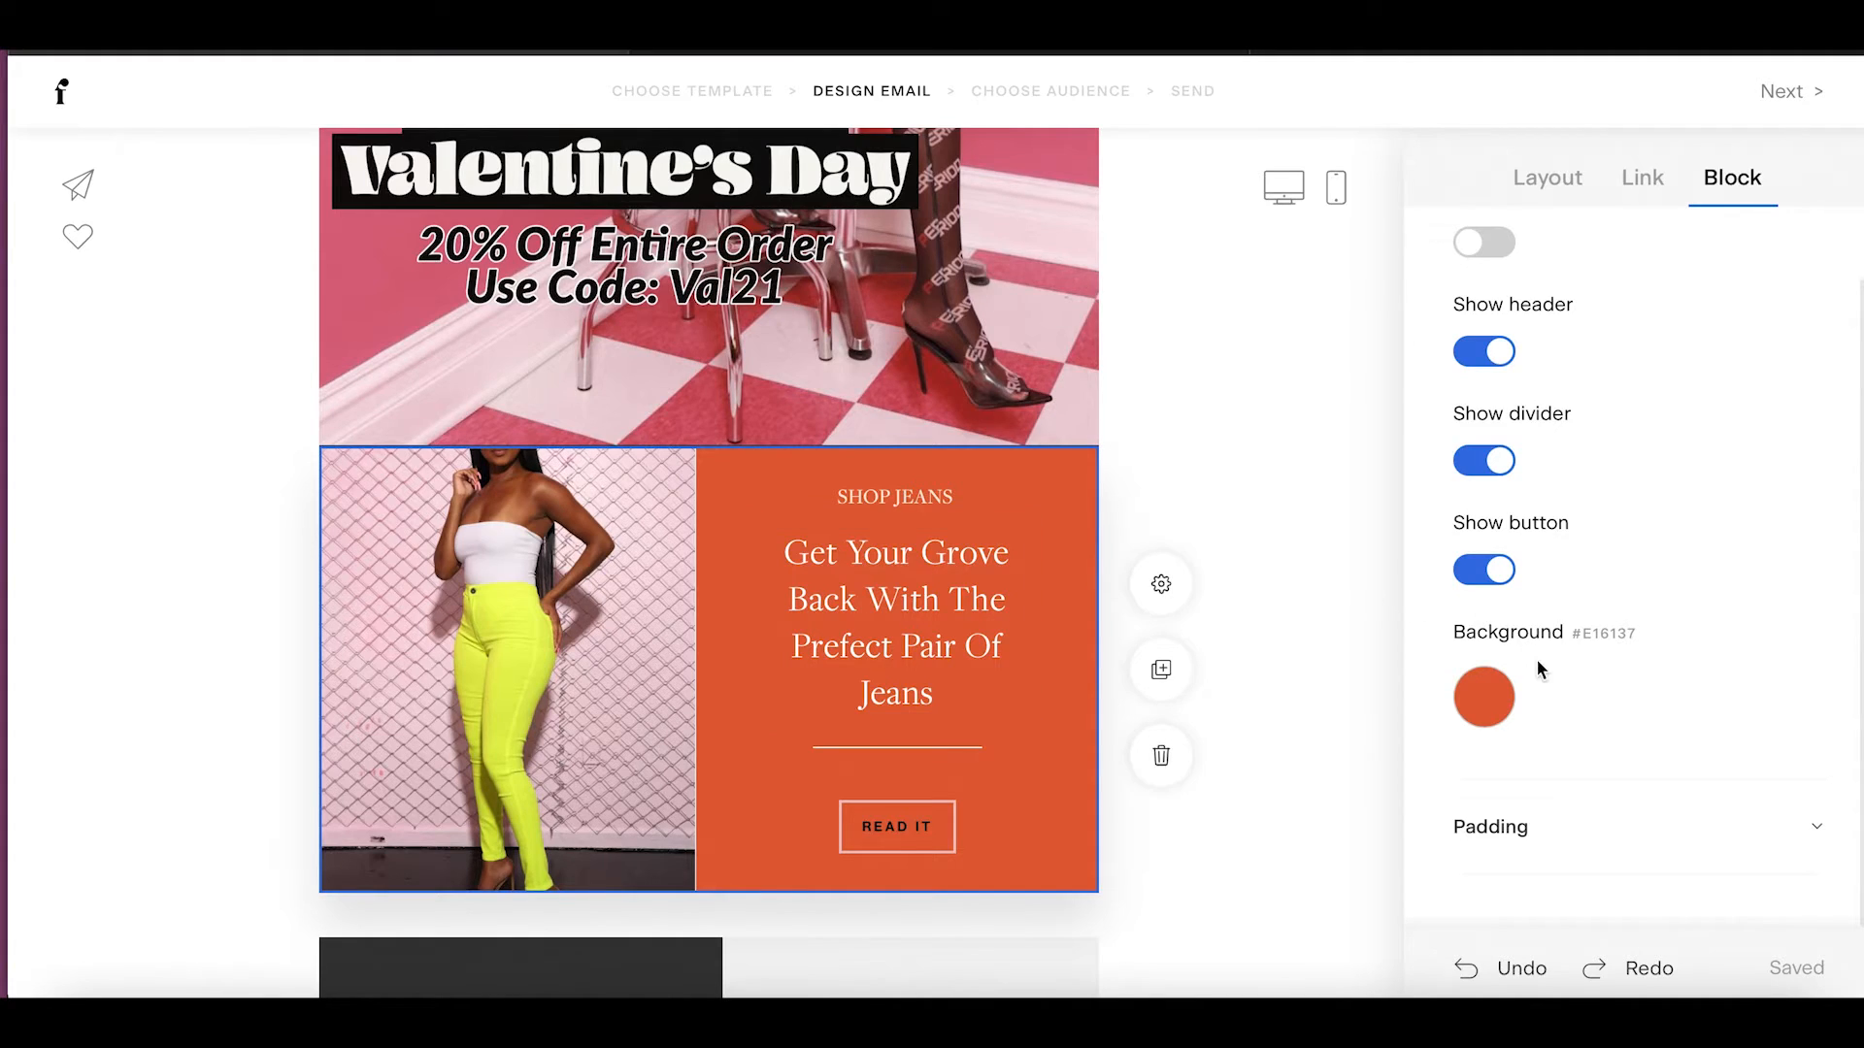
click(1501, 698)
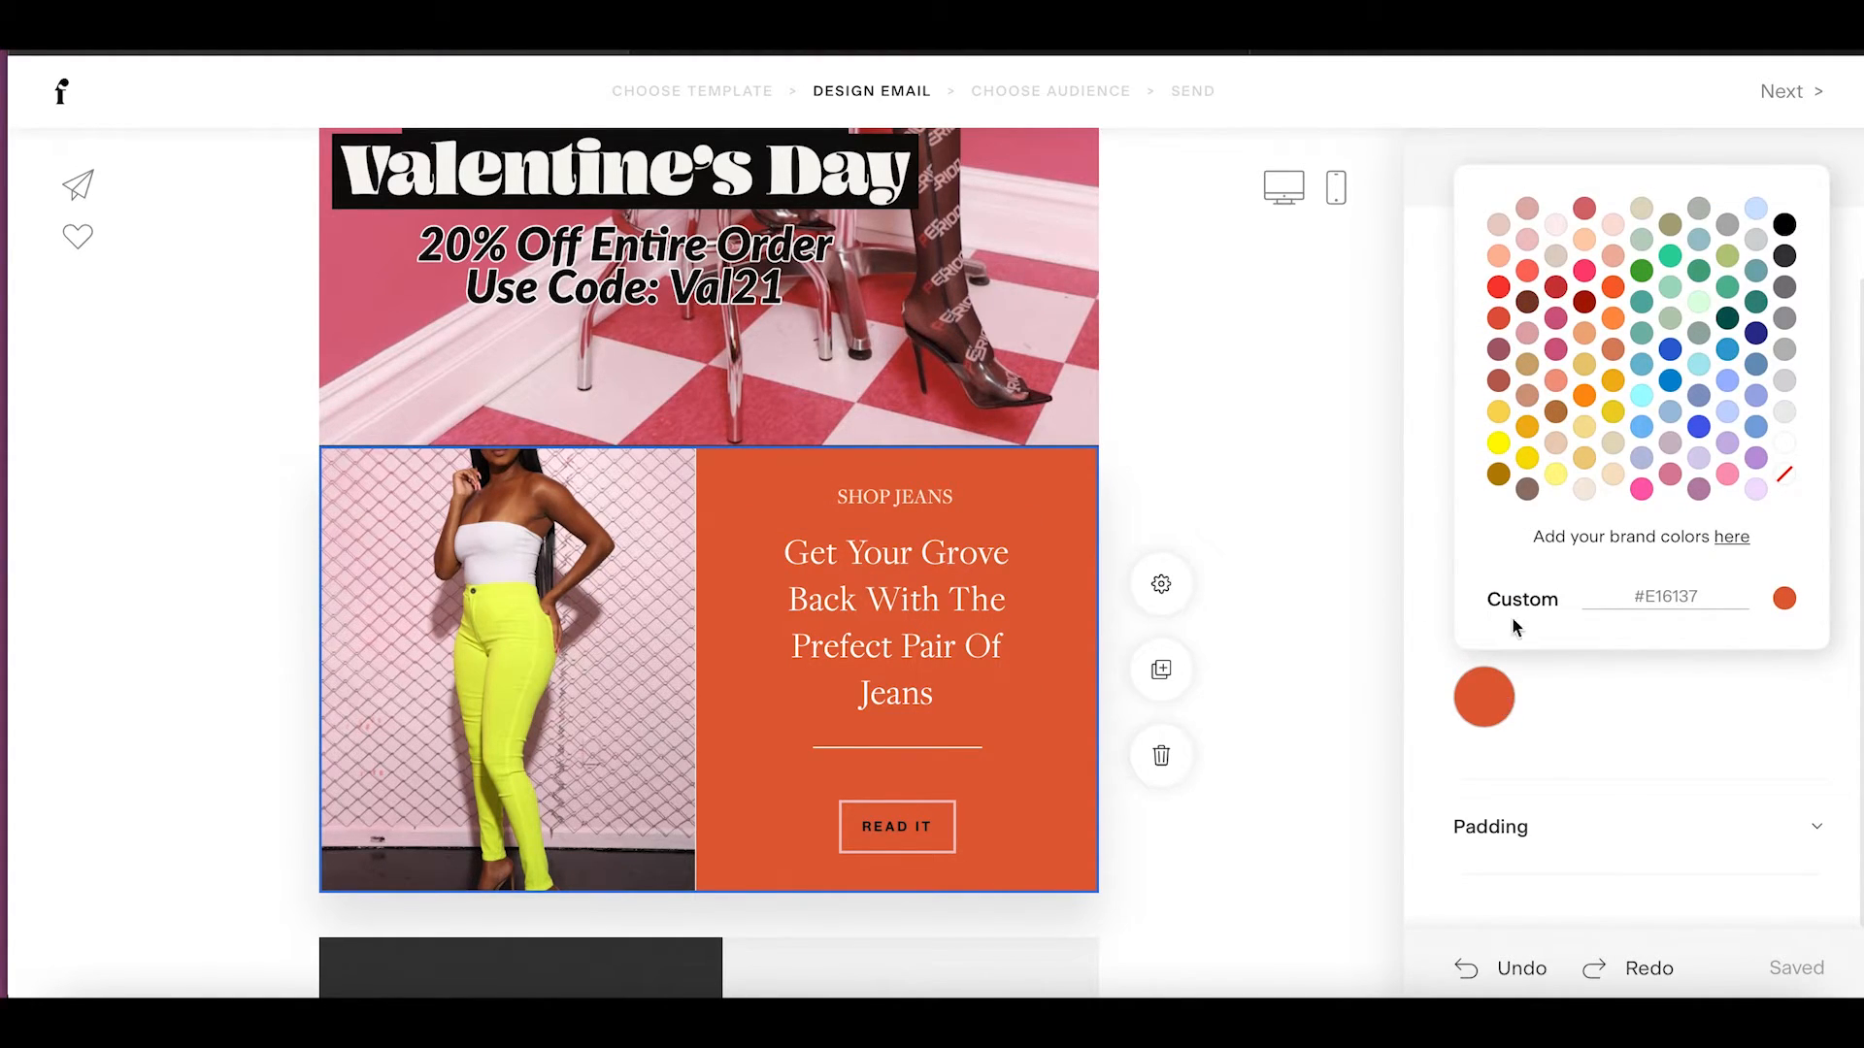
click(1534, 218)
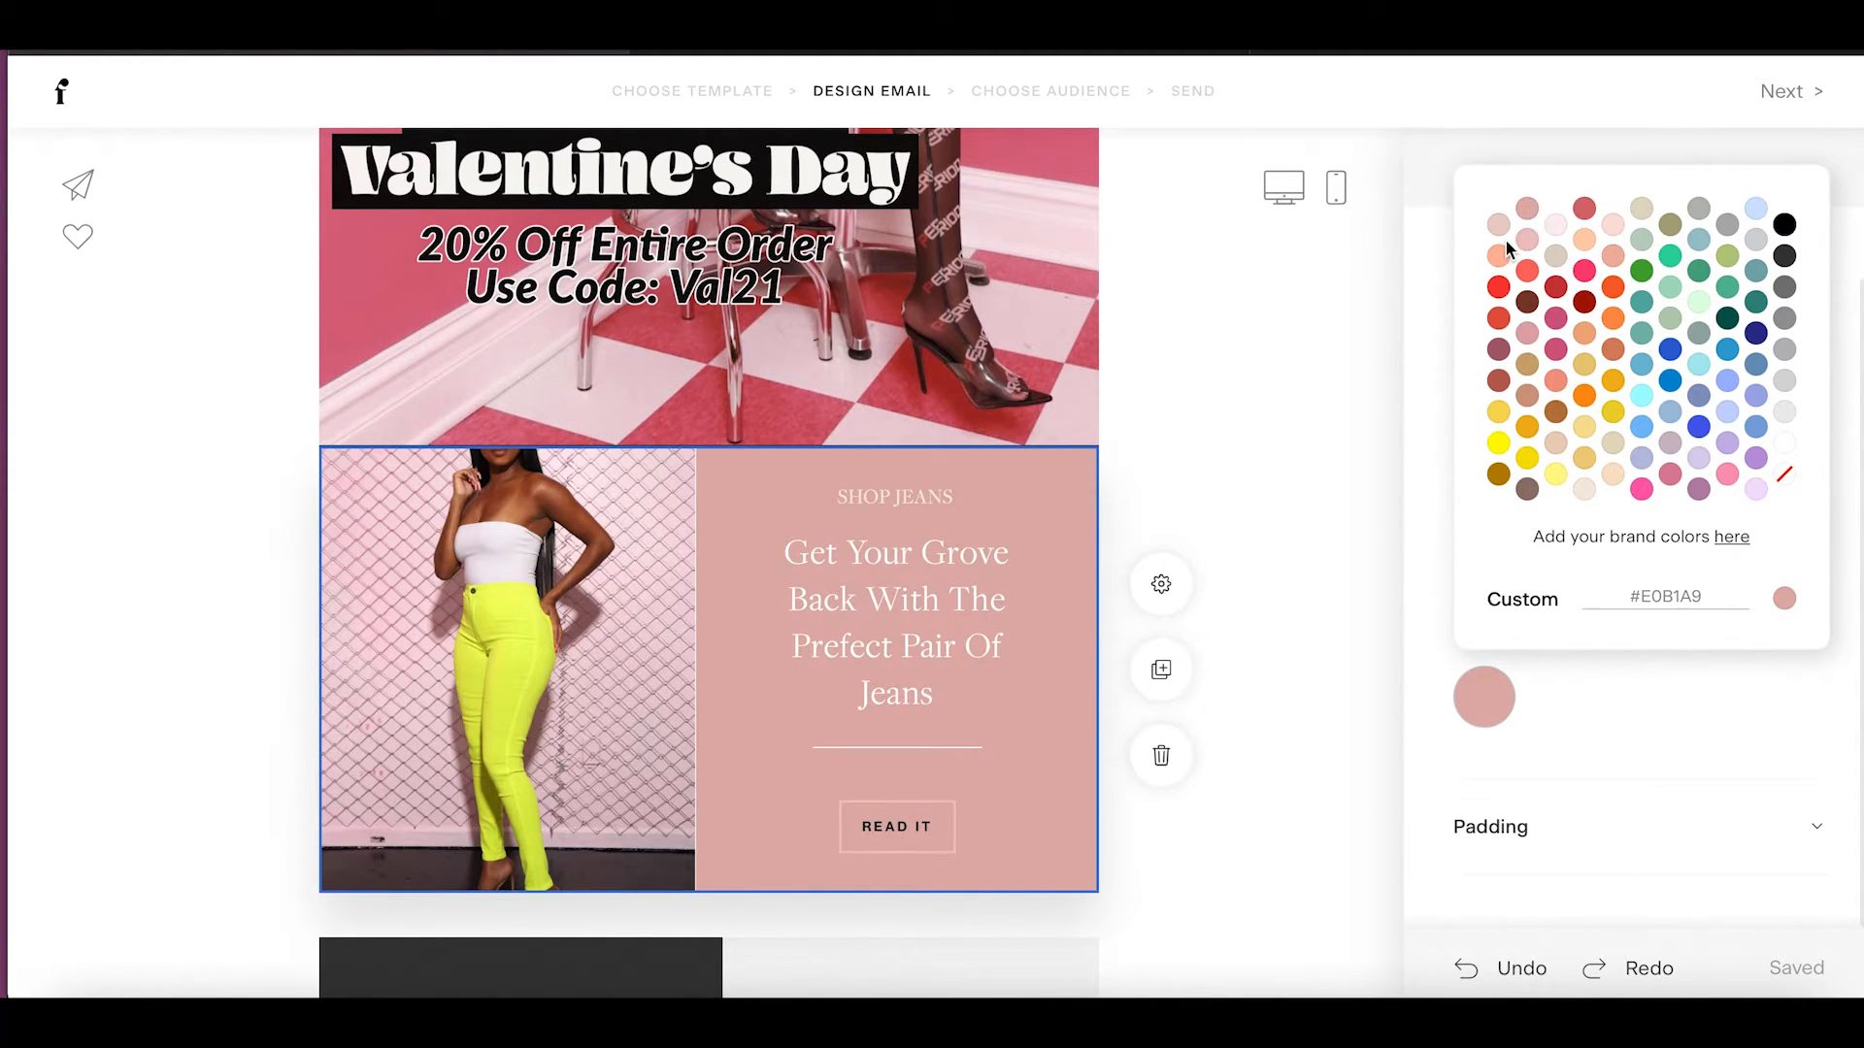
click(1500, 225)
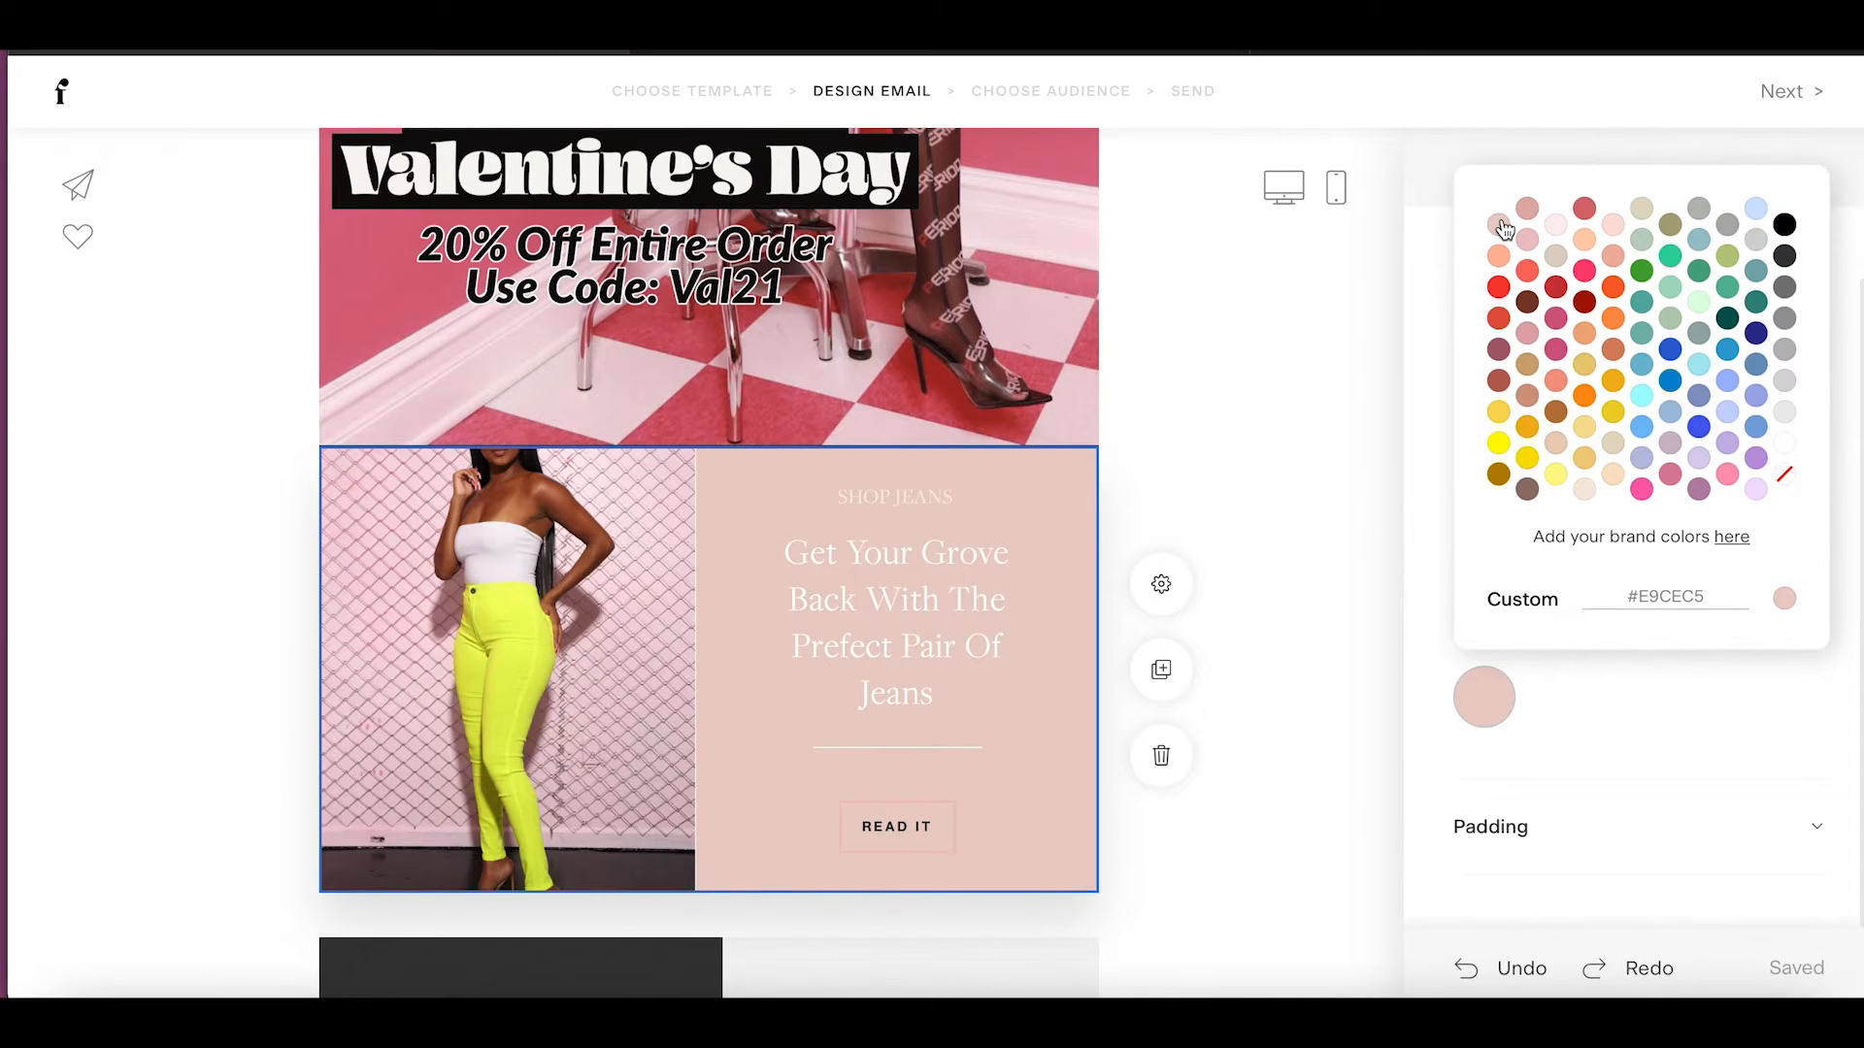
click(1526, 241)
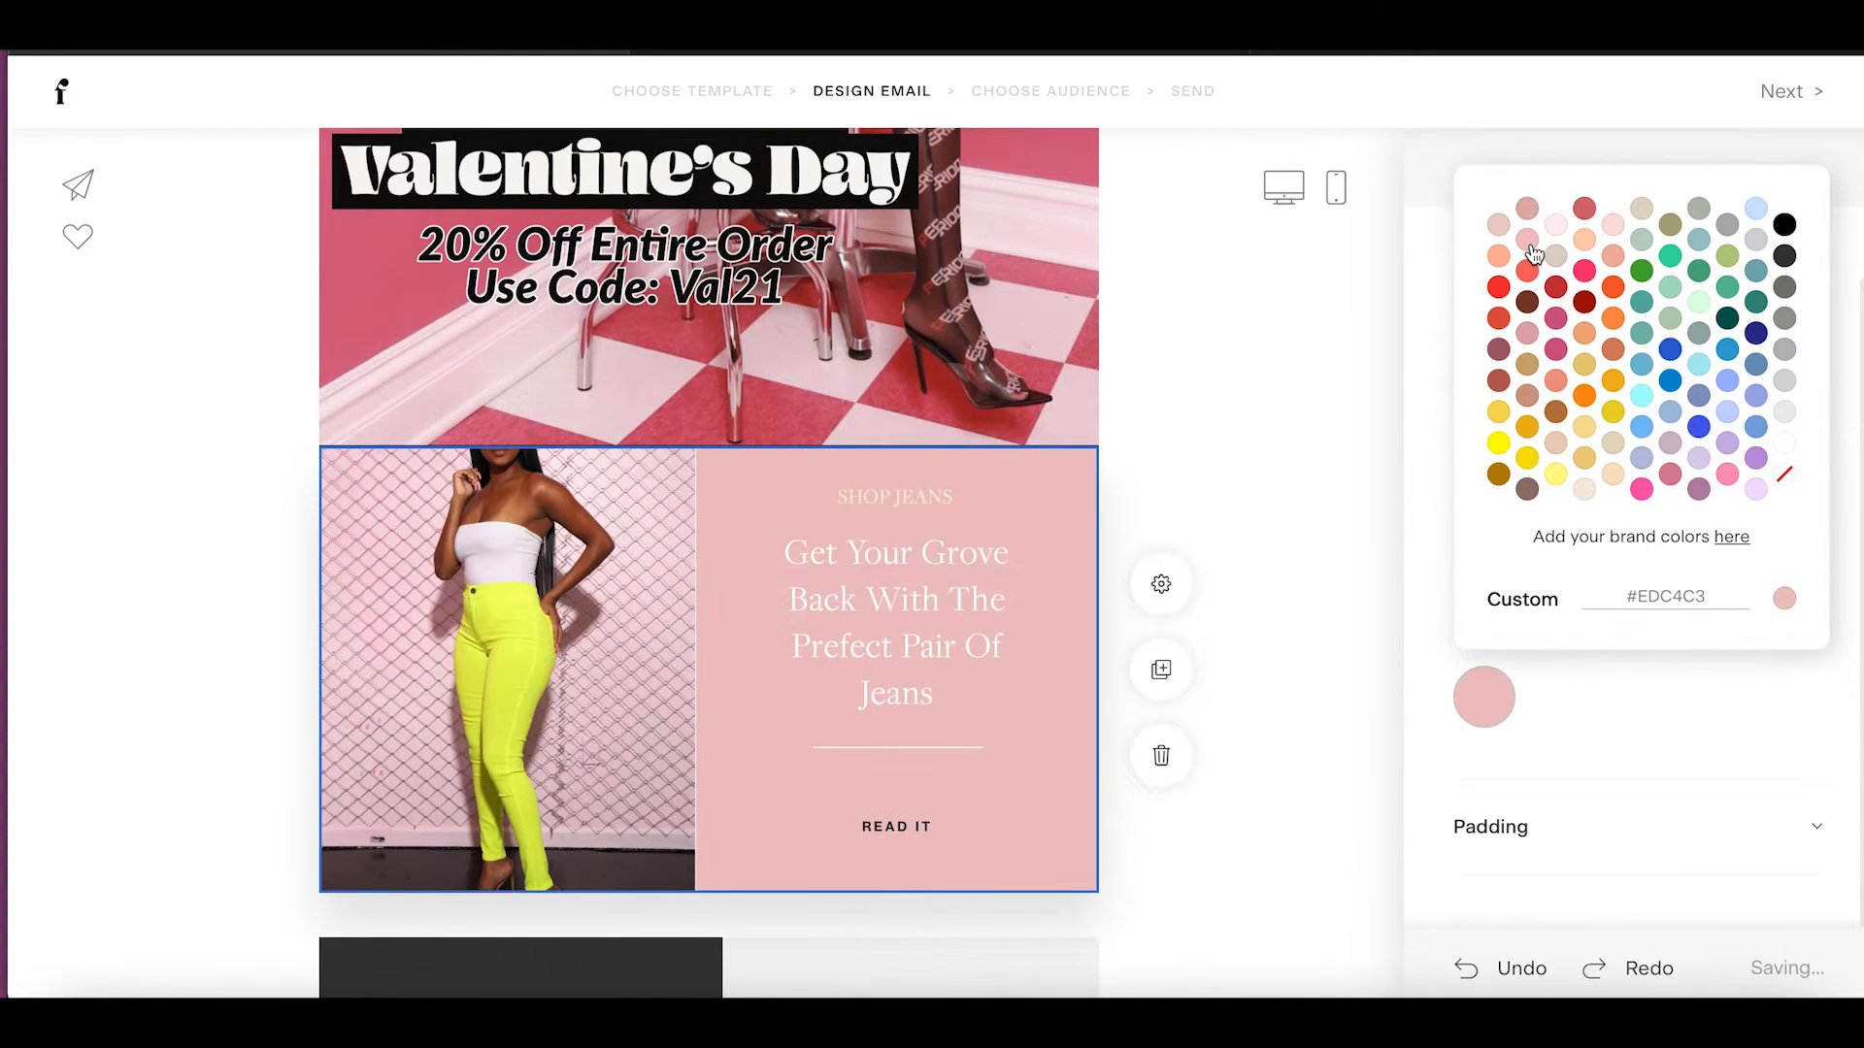
click(1529, 339)
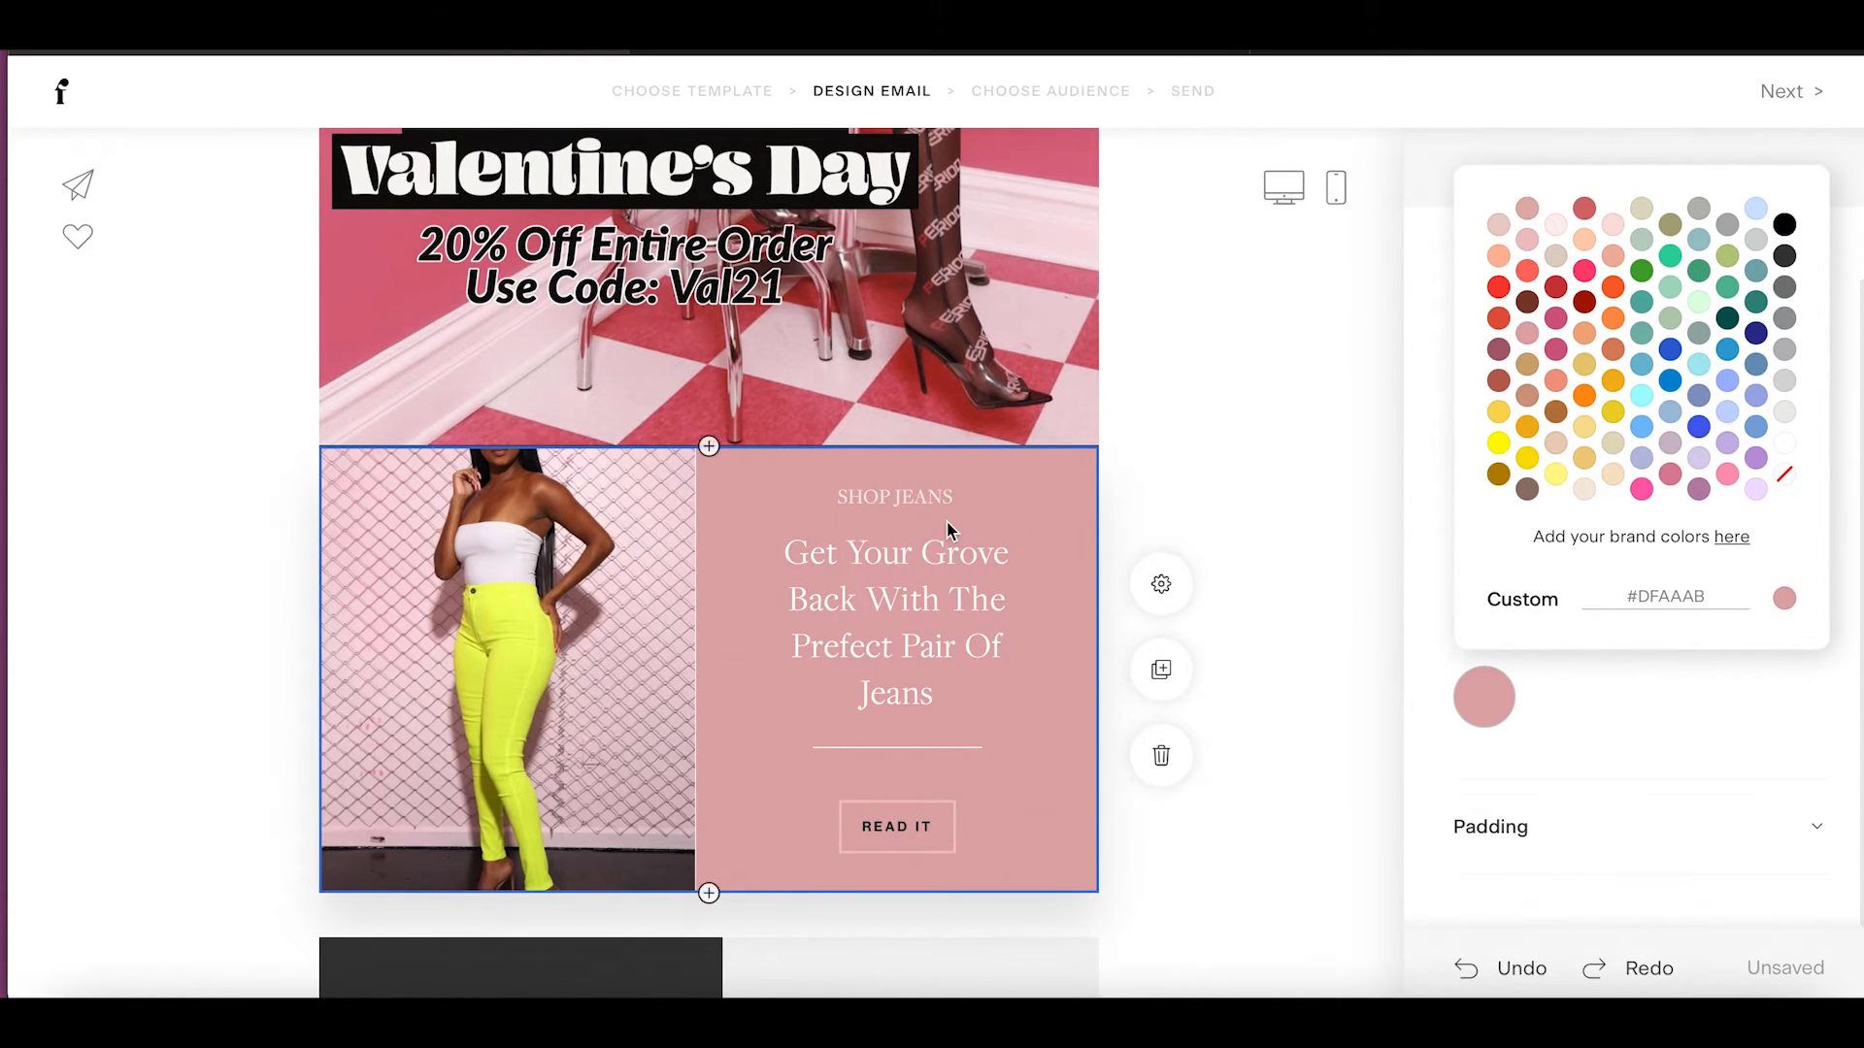
Restyle the READ IT button as the filled square-cornered style with a white #FFFFFF fill.
scroll(949, 525, down, 1)
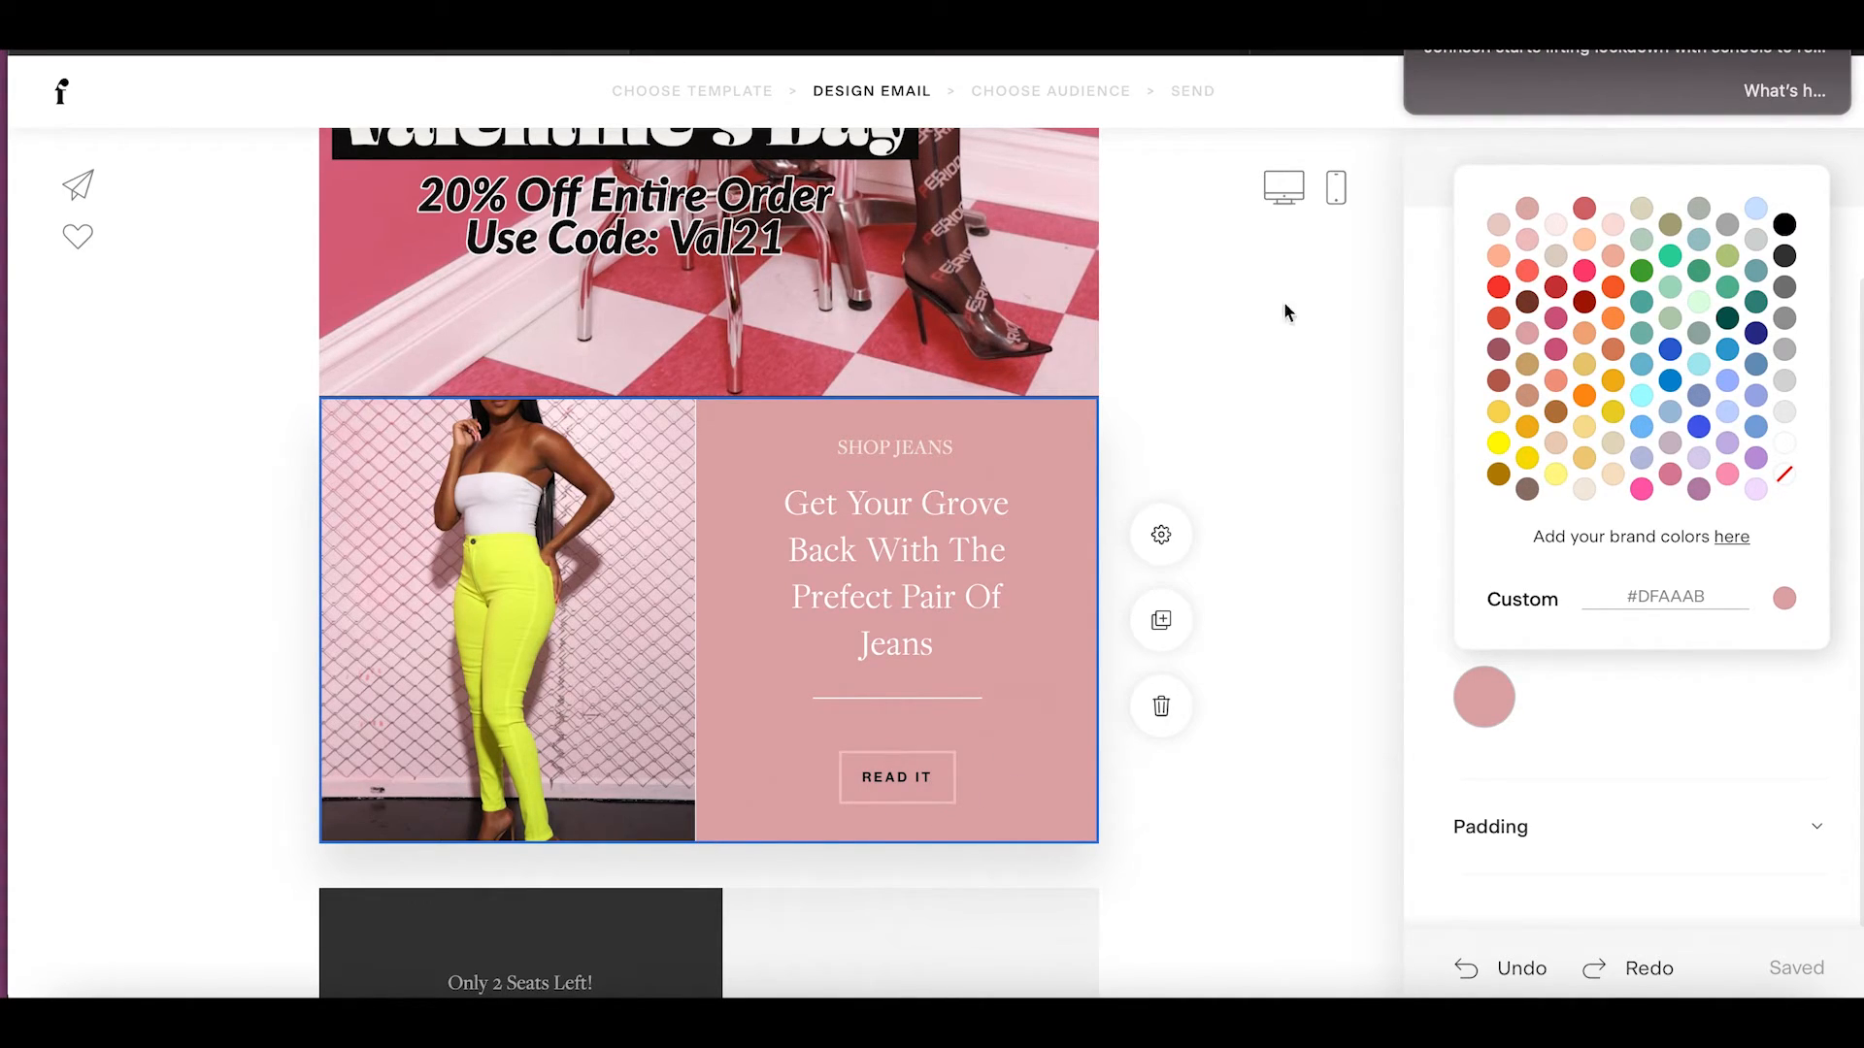
click(930, 789)
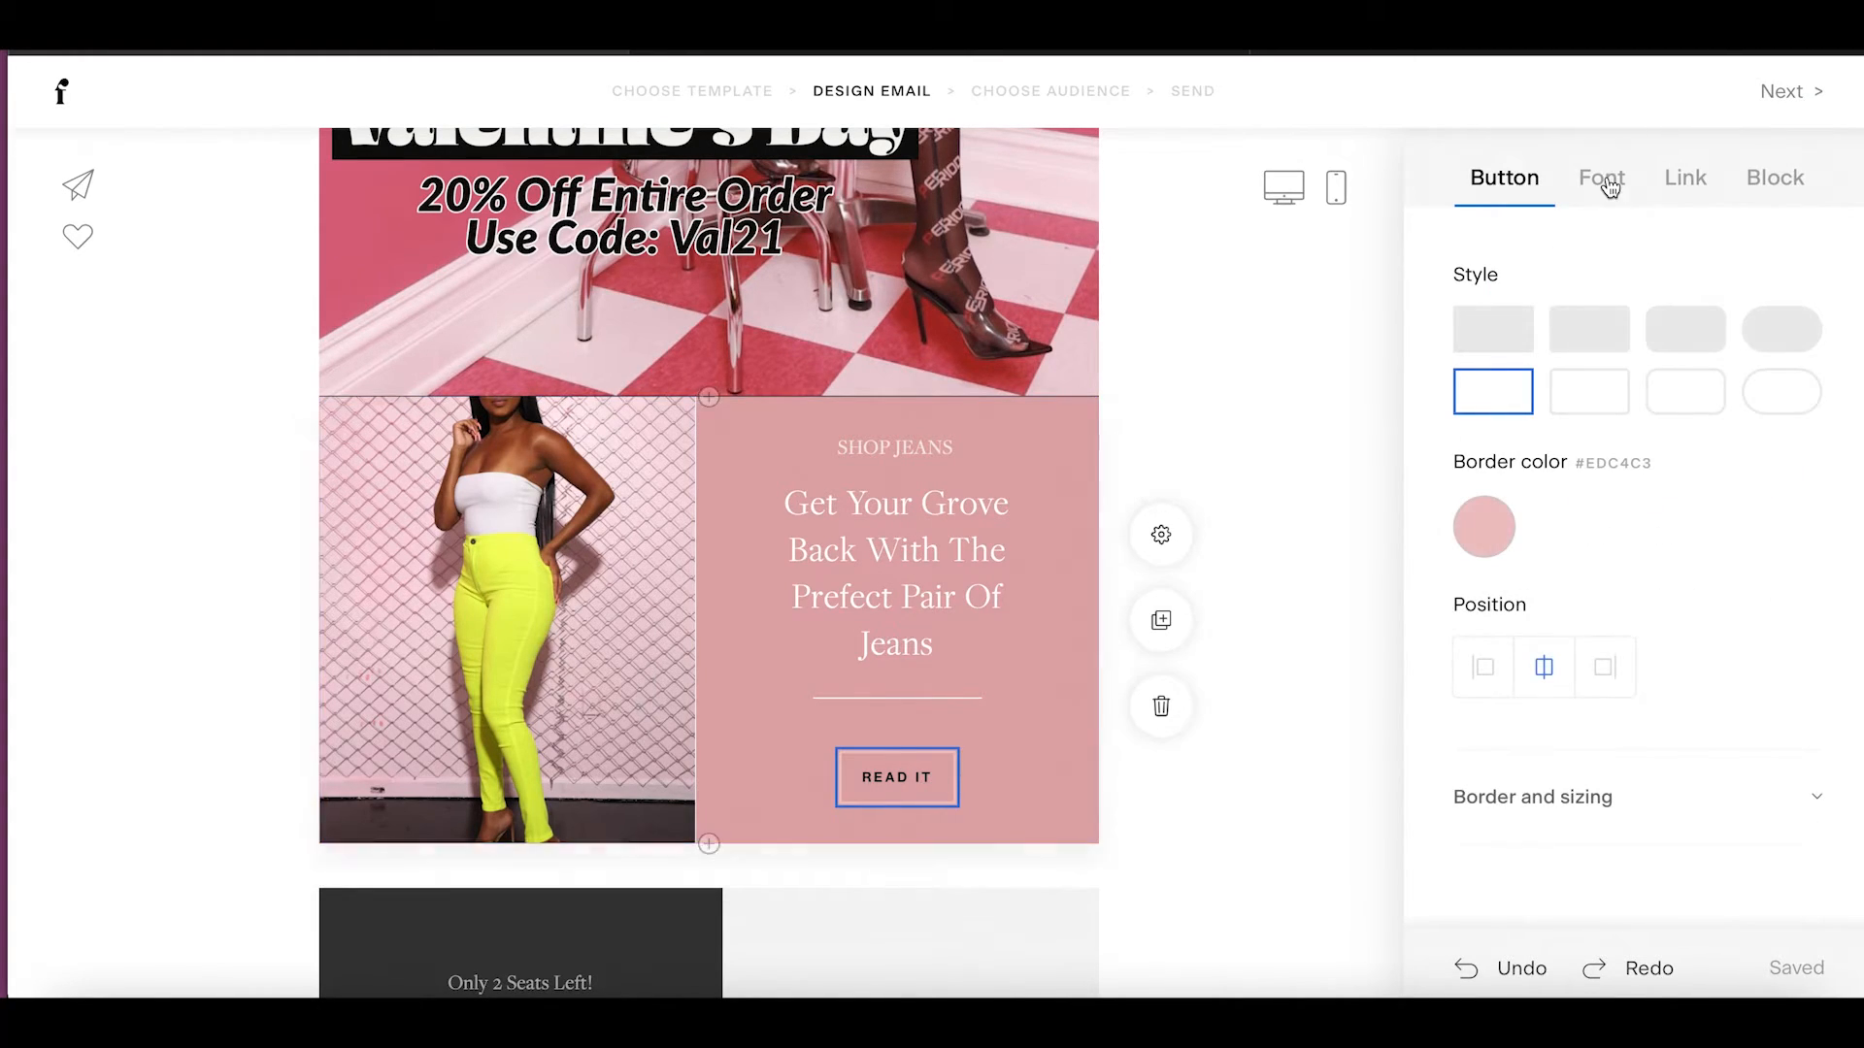
click(1507, 323)
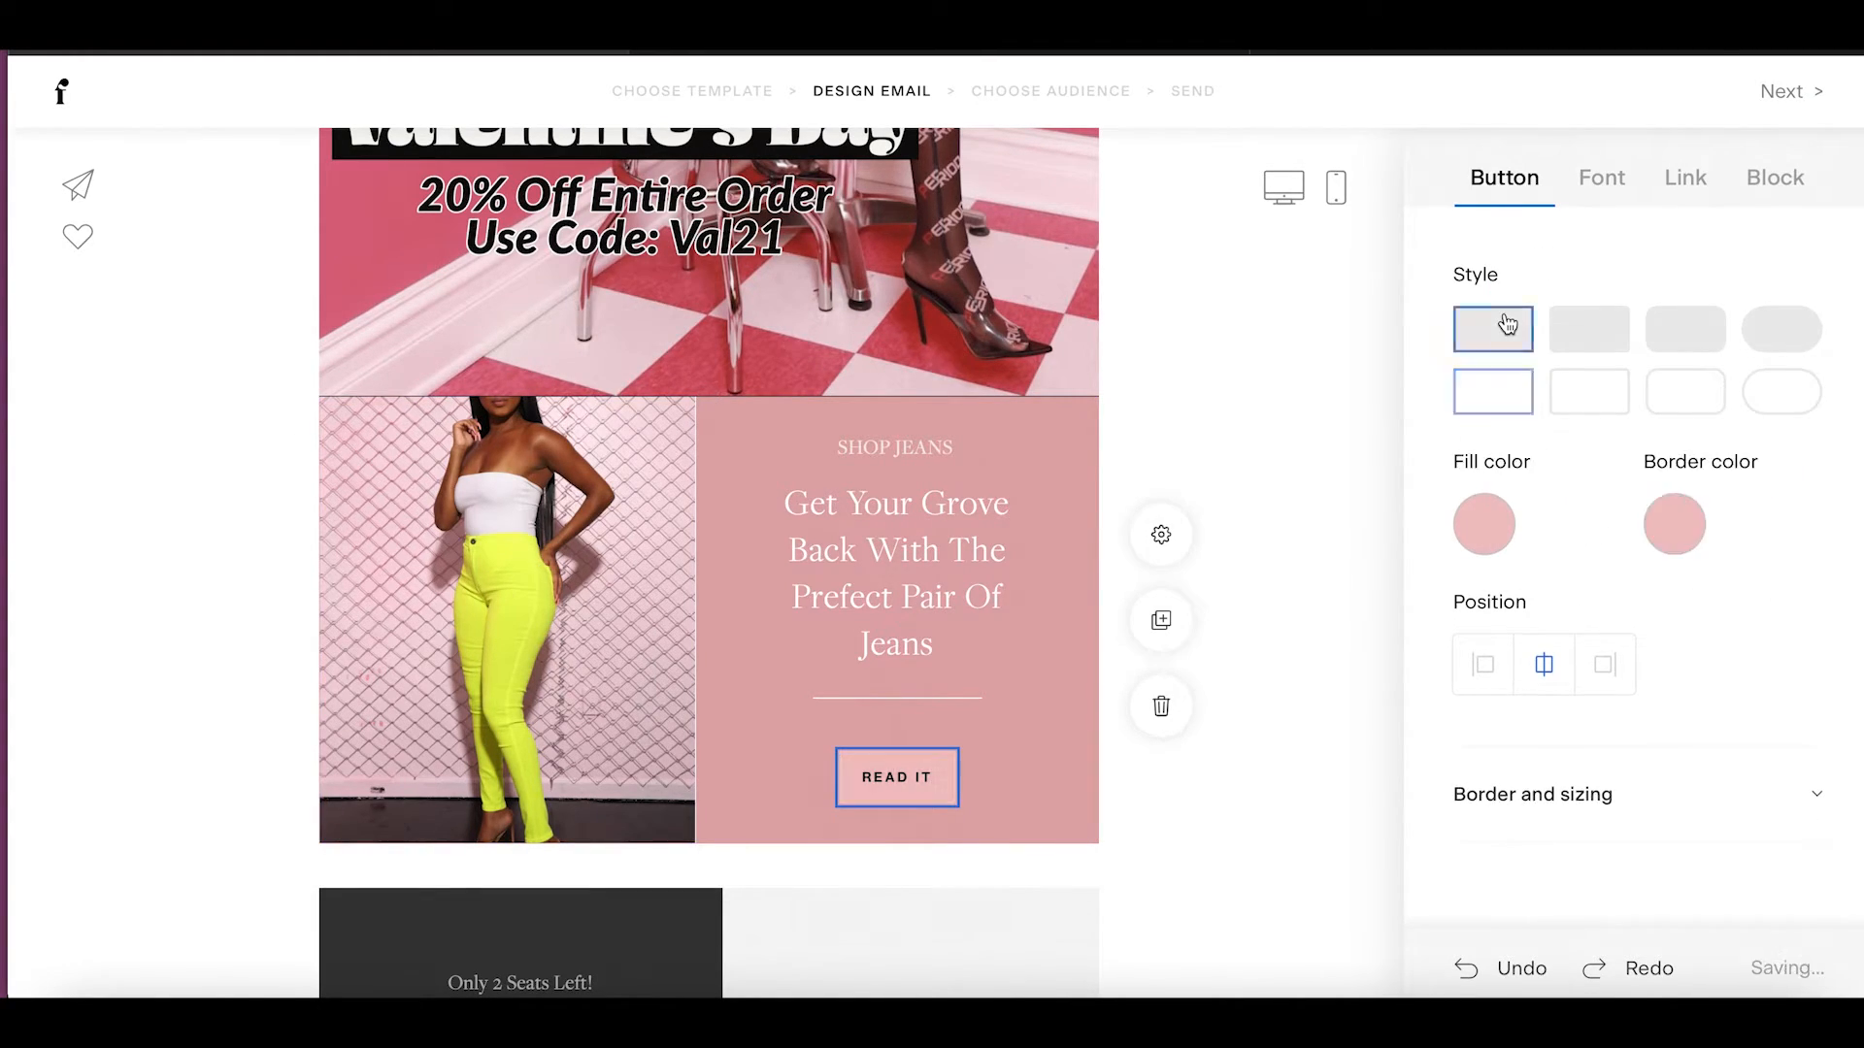
click(1499, 534)
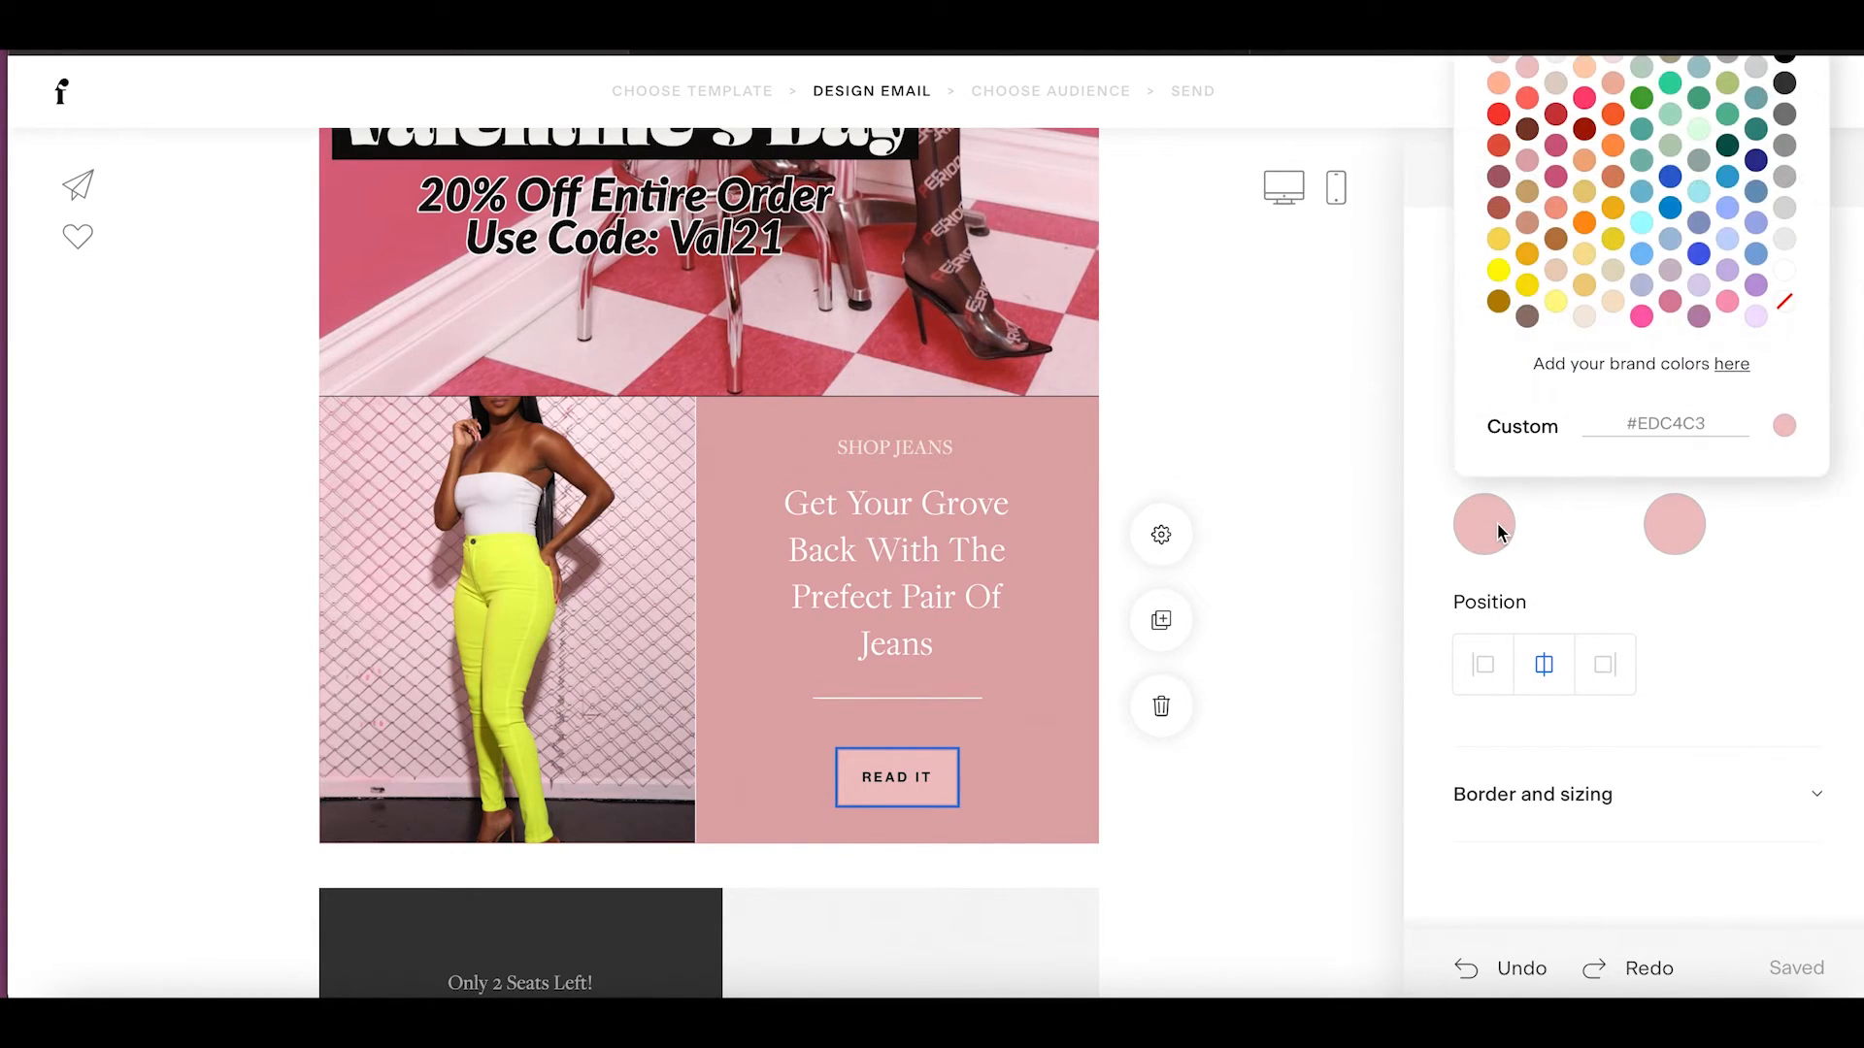
click(1790, 278)
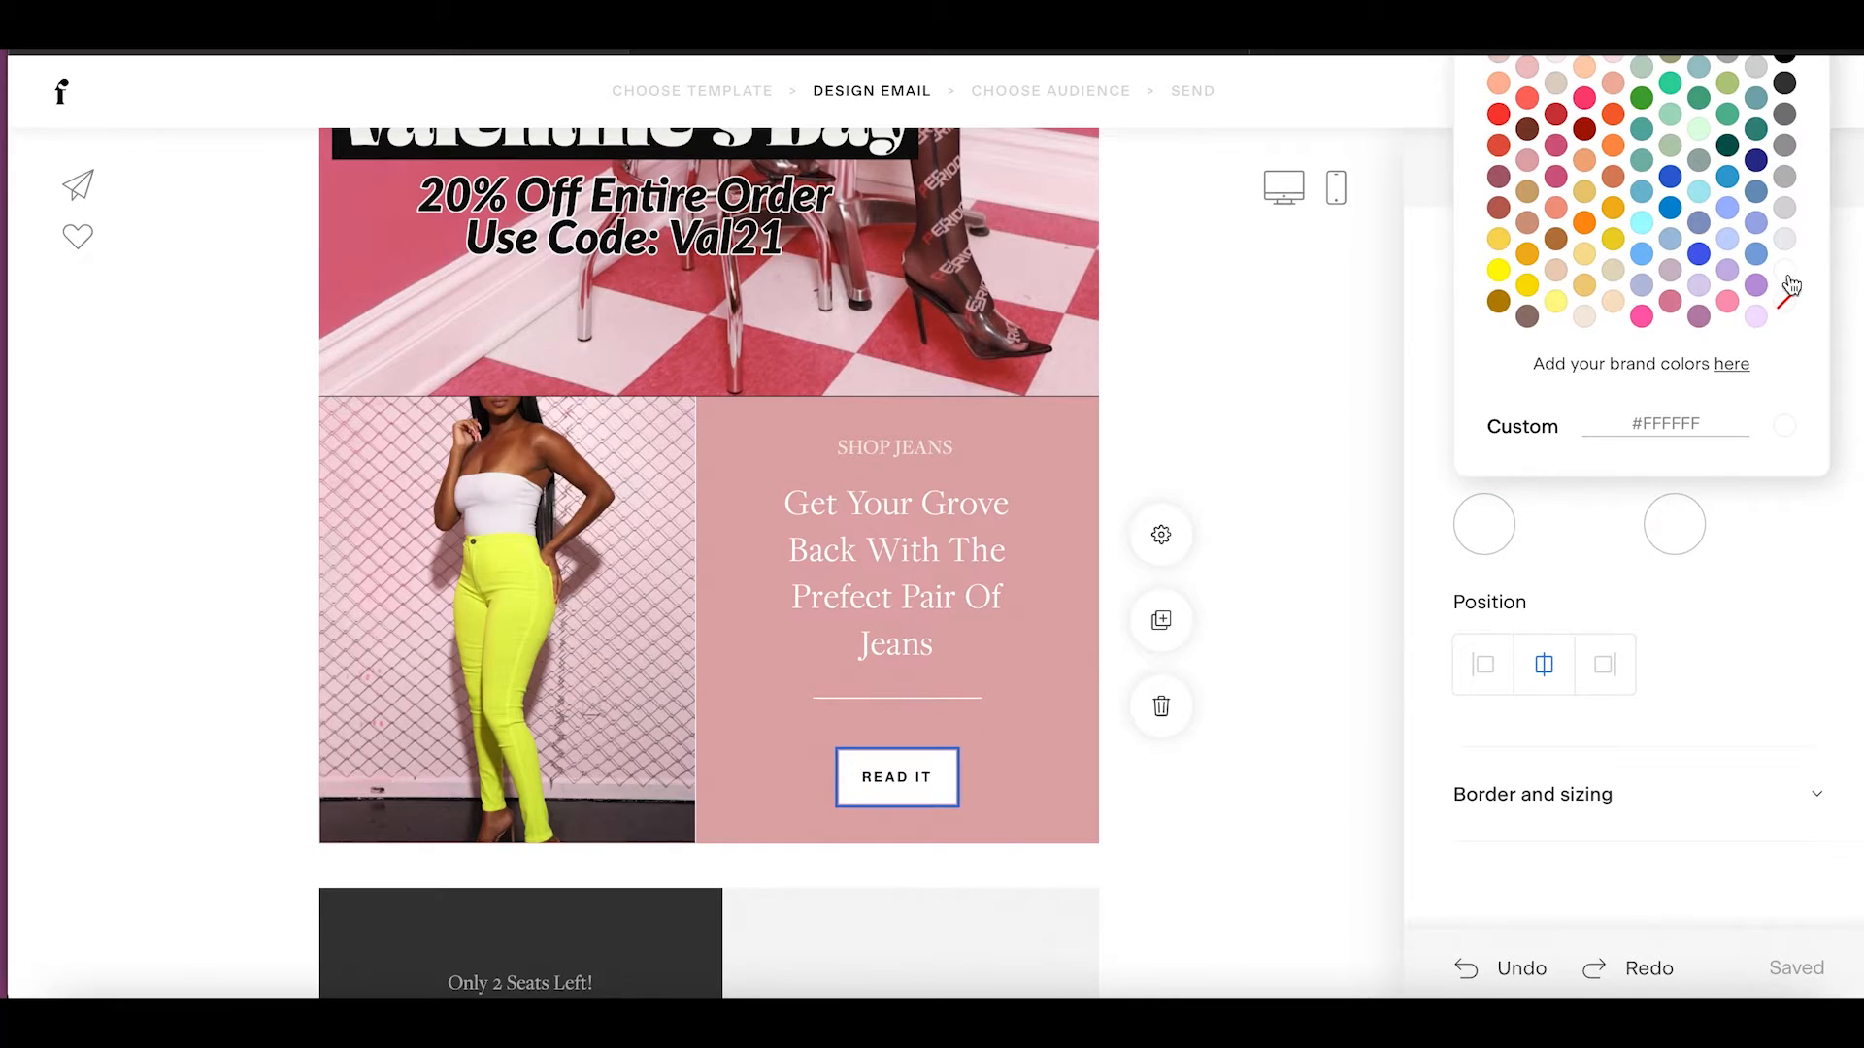
click(1260, 804)
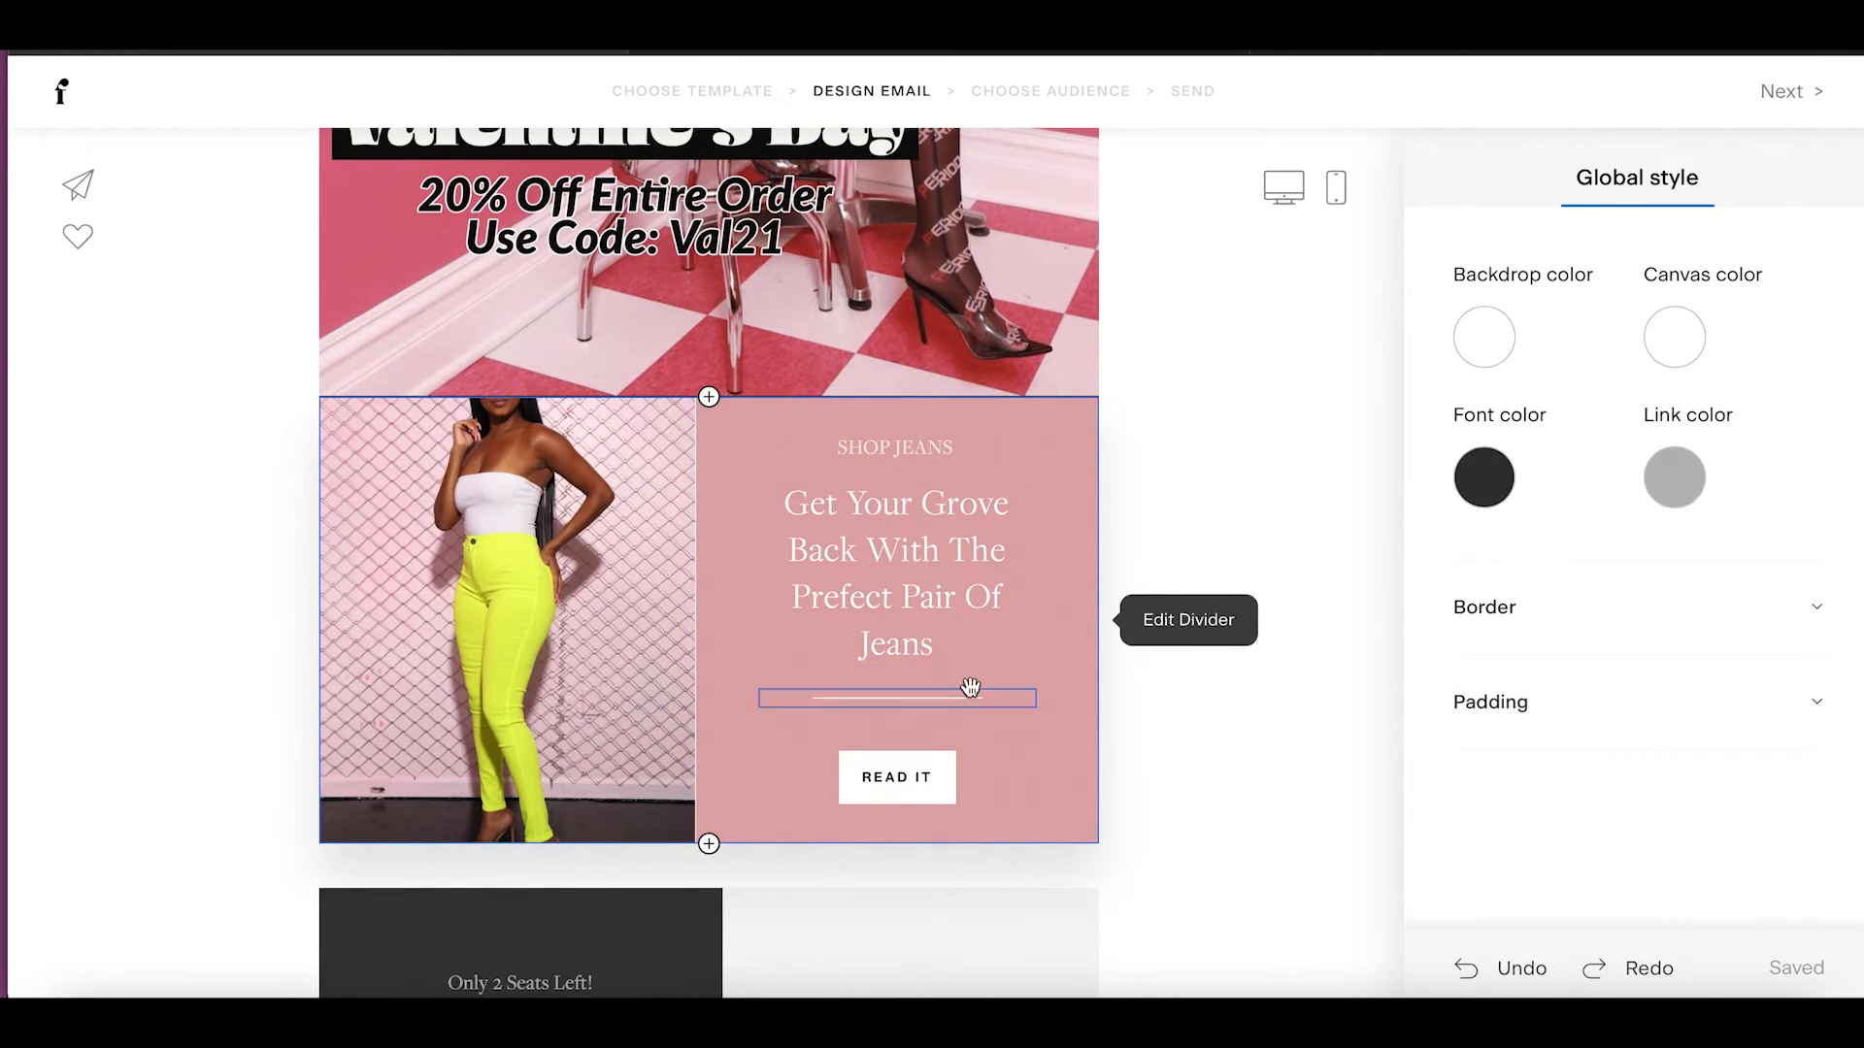
Set the font color of the SHOP JEANS text to white #FFFFFF.
click(921, 445)
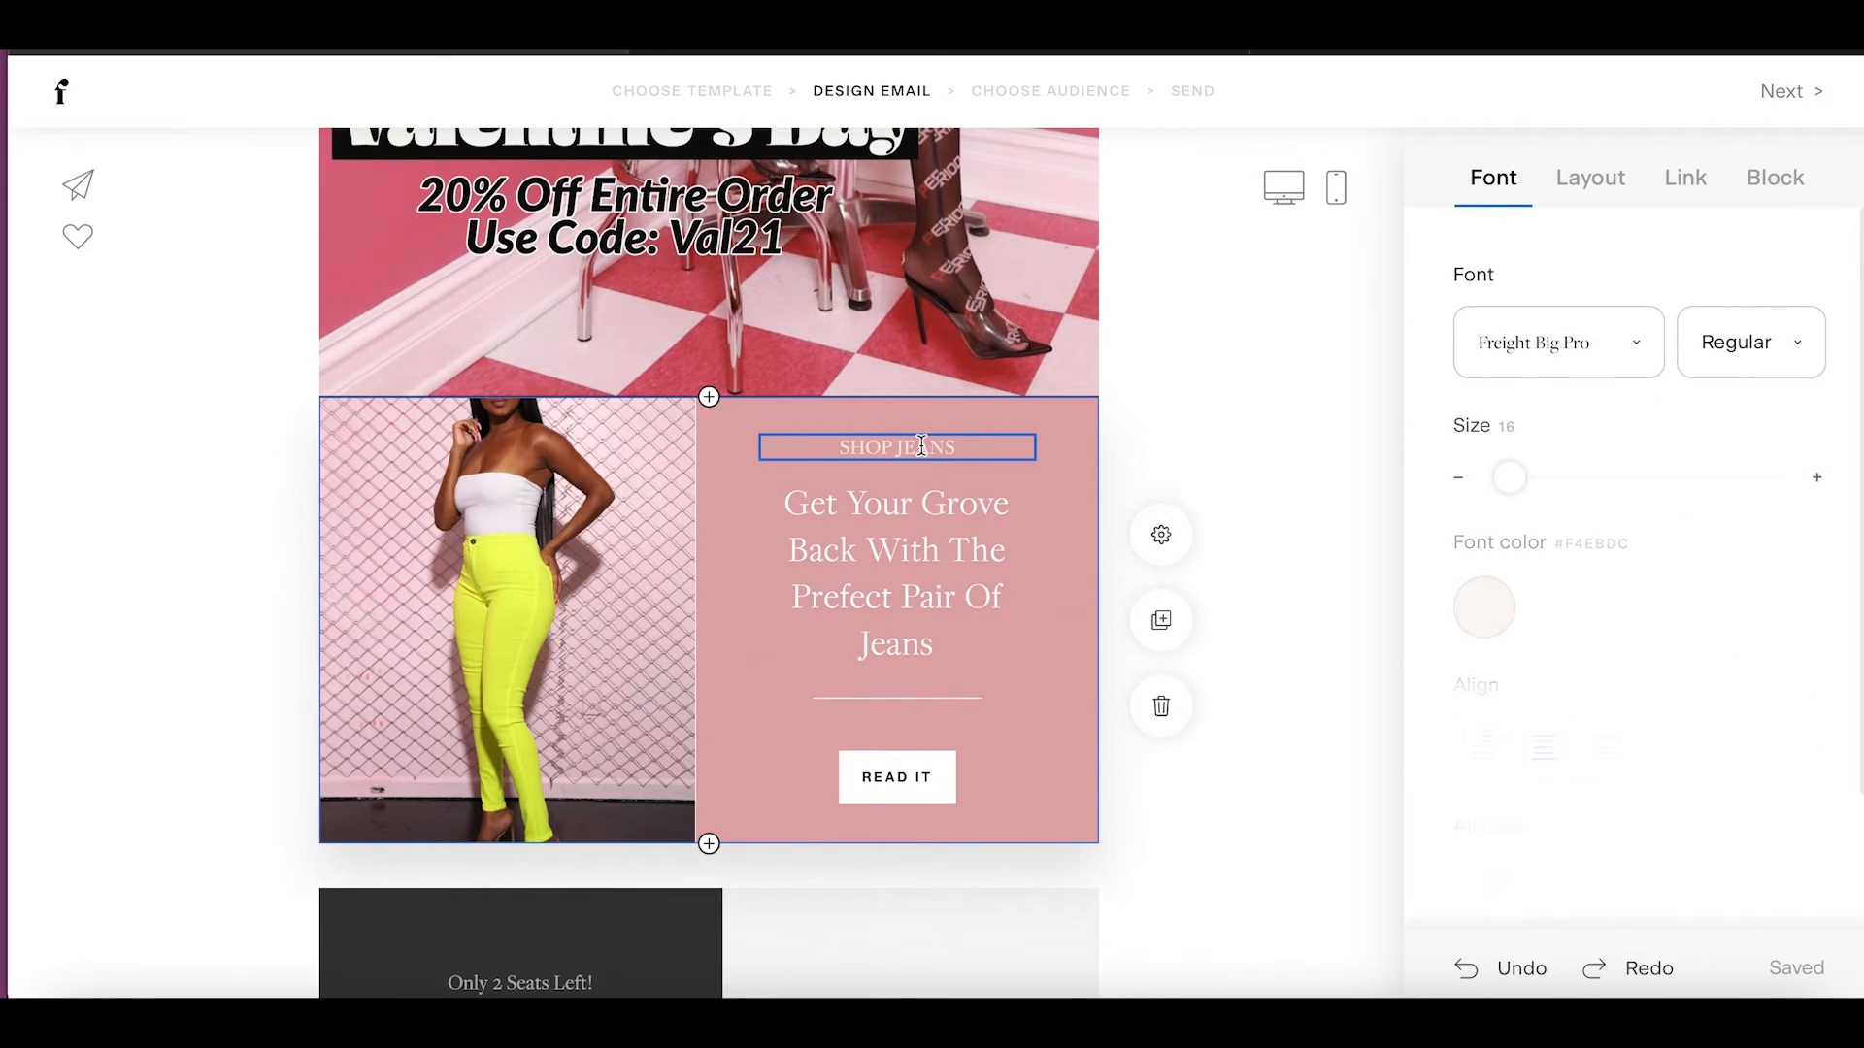
click(1477, 606)
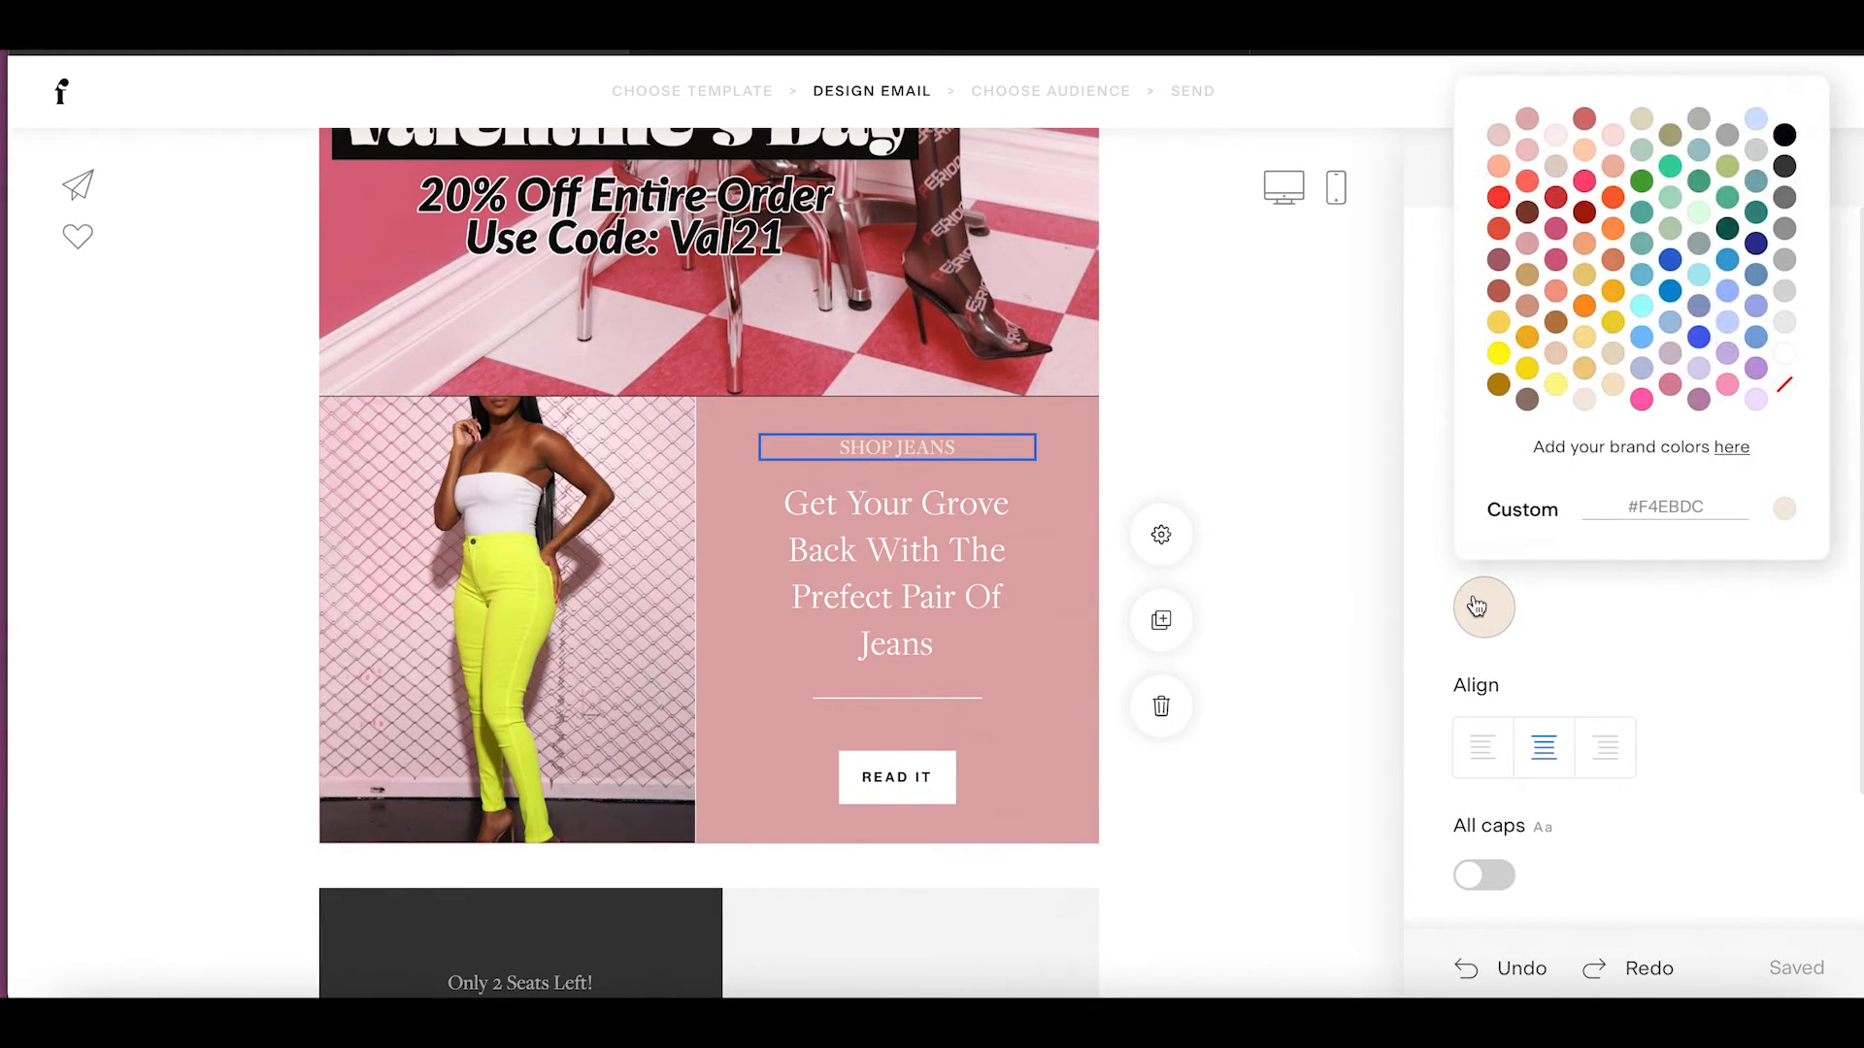
click(1786, 355)
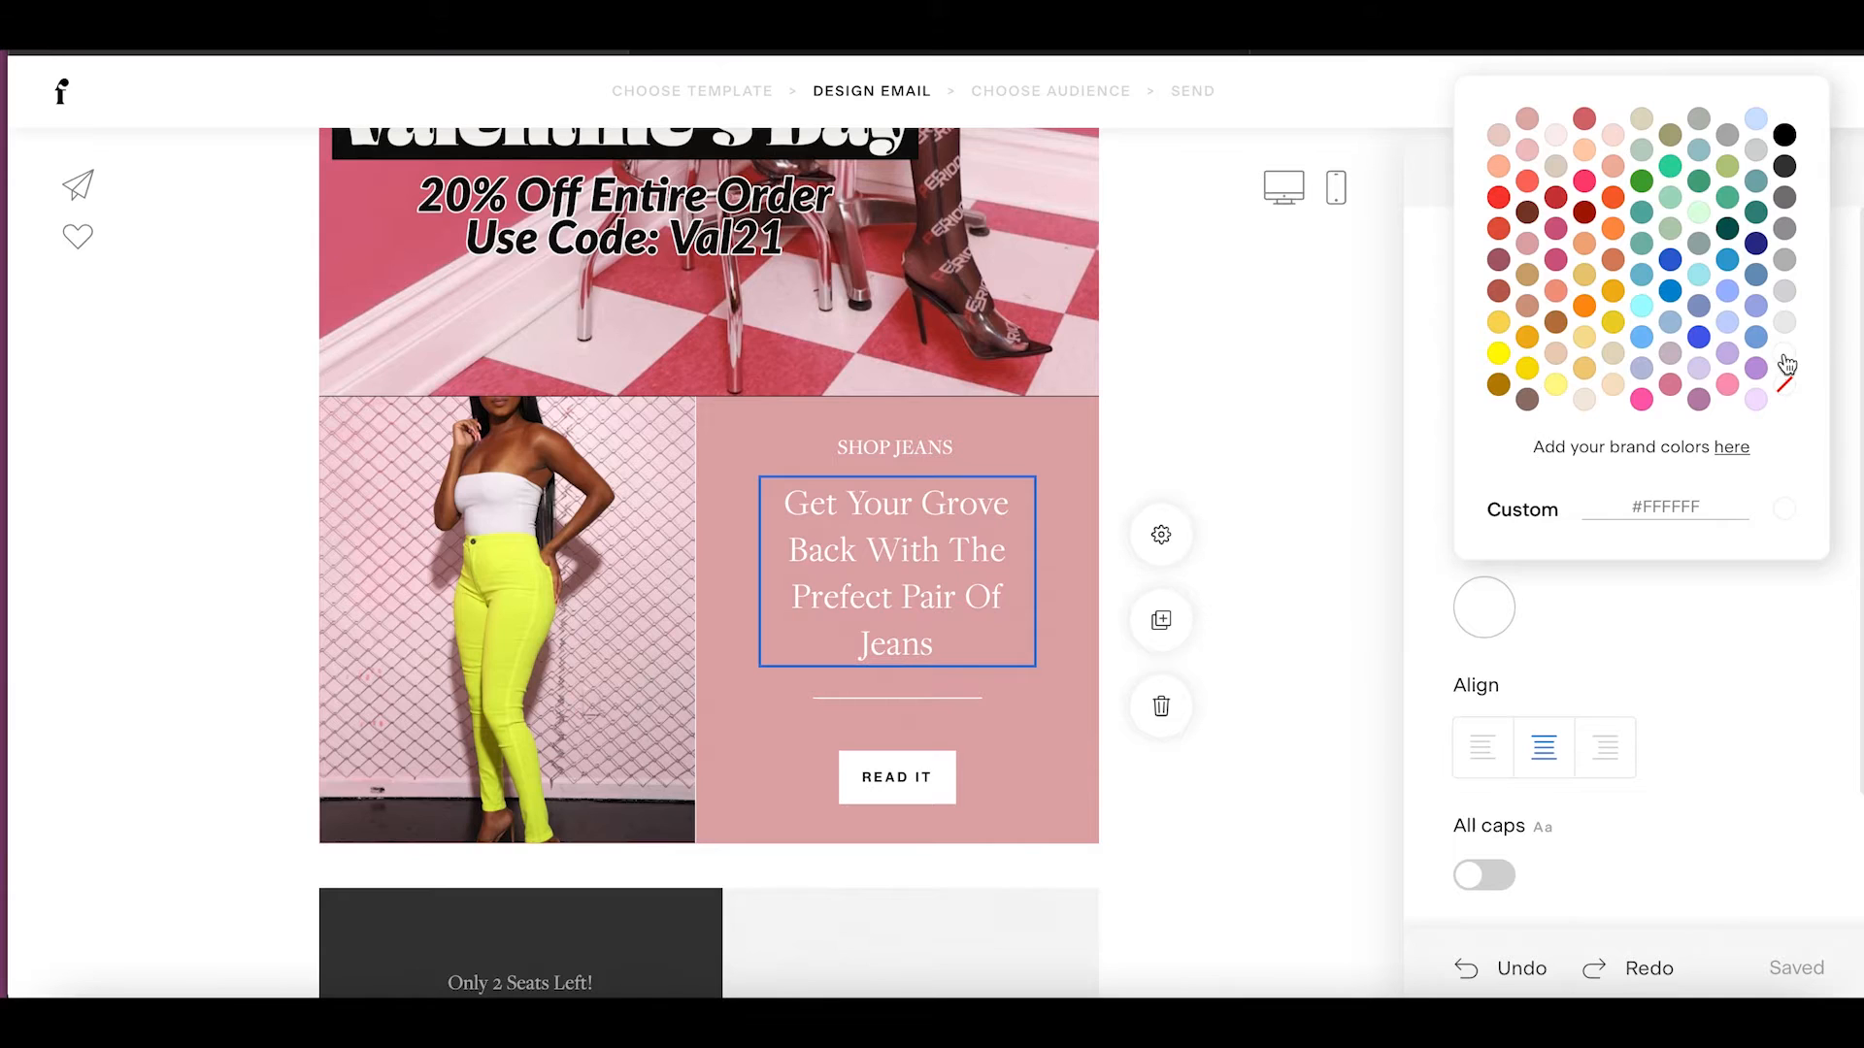
Check the color setting of the divider line in the jeans block.
click(930, 706)
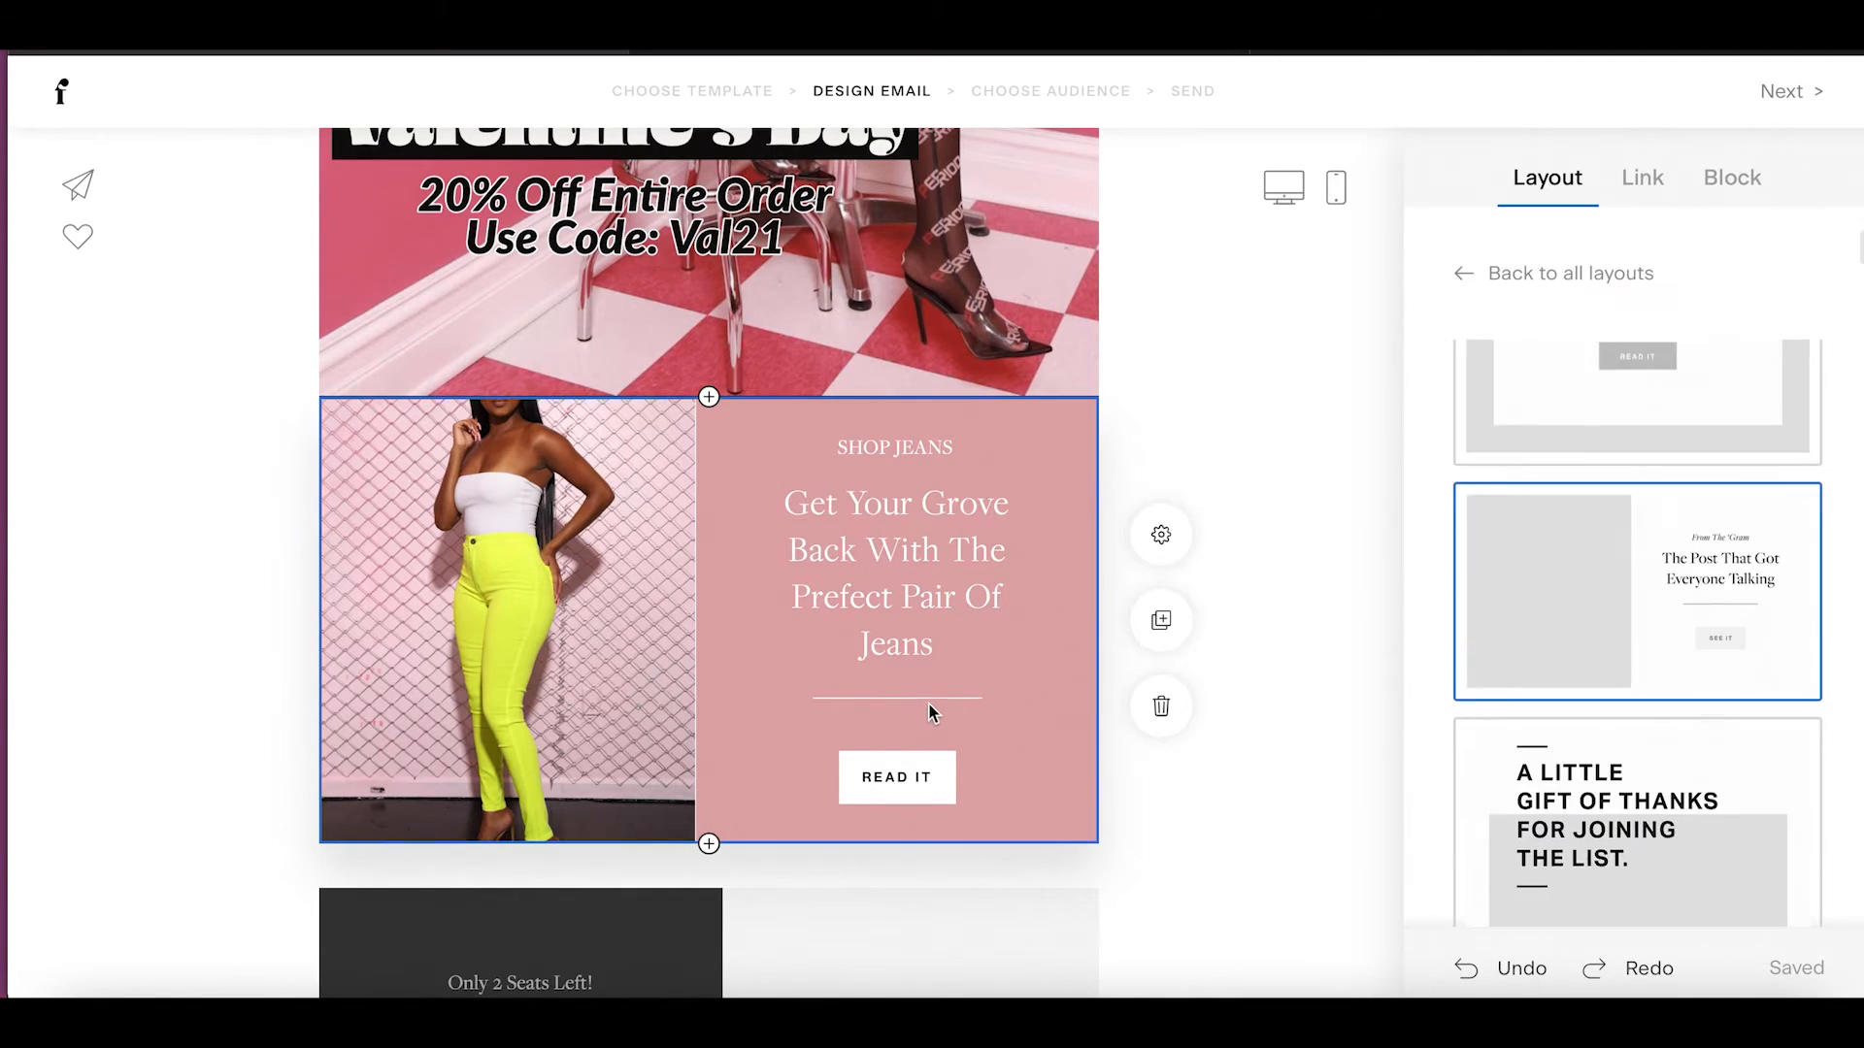
click(898, 698)
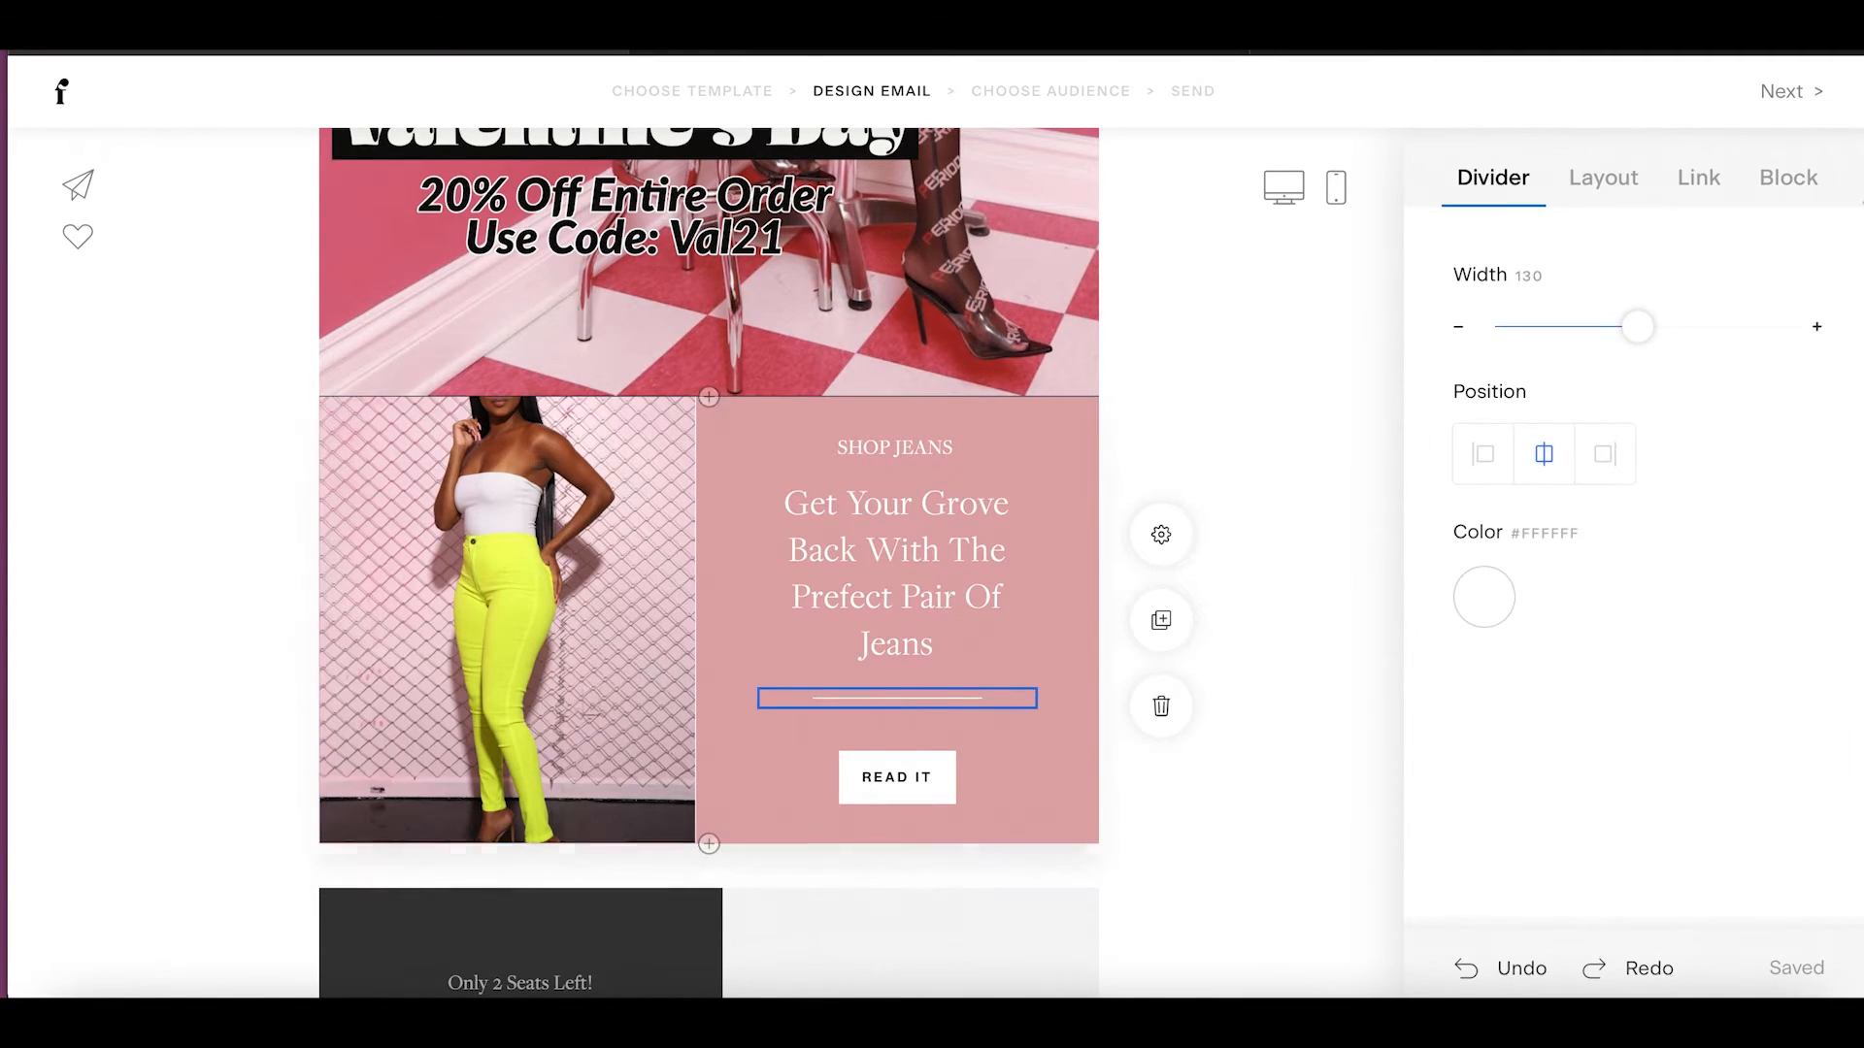
click(1484, 599)
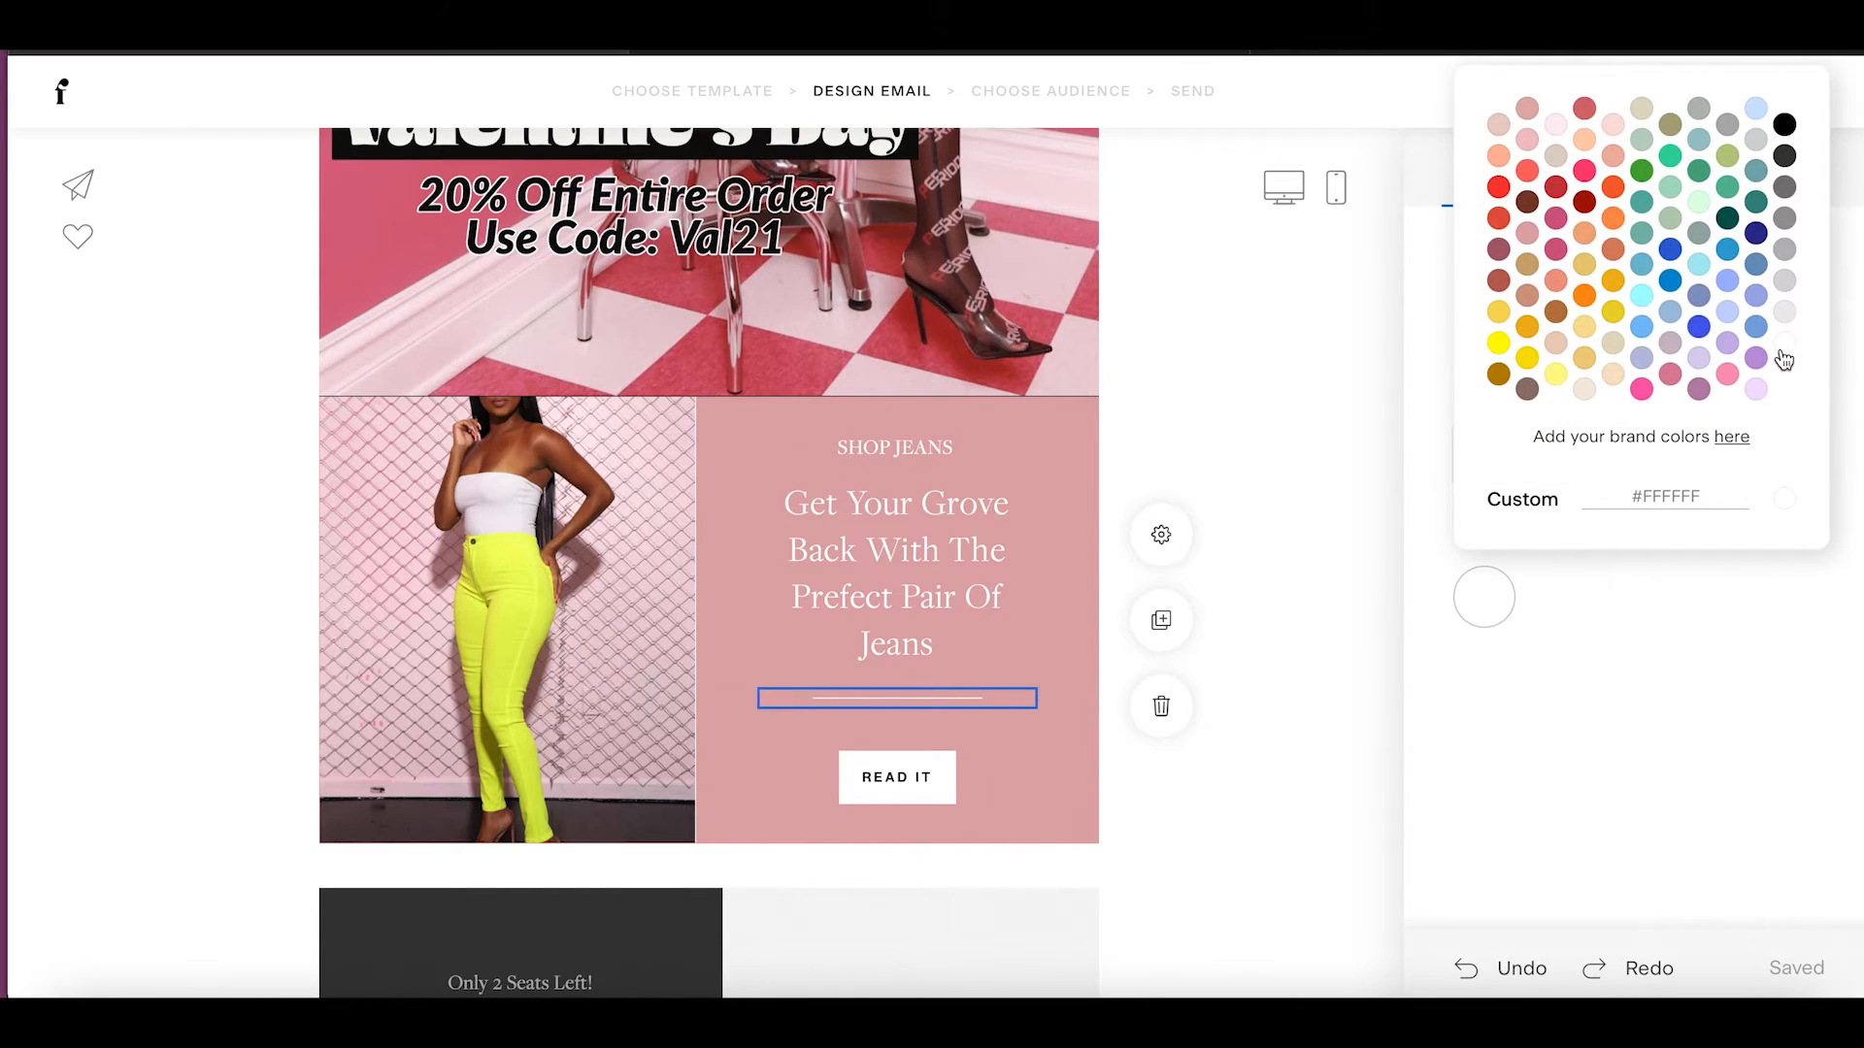
click(1049, 771)
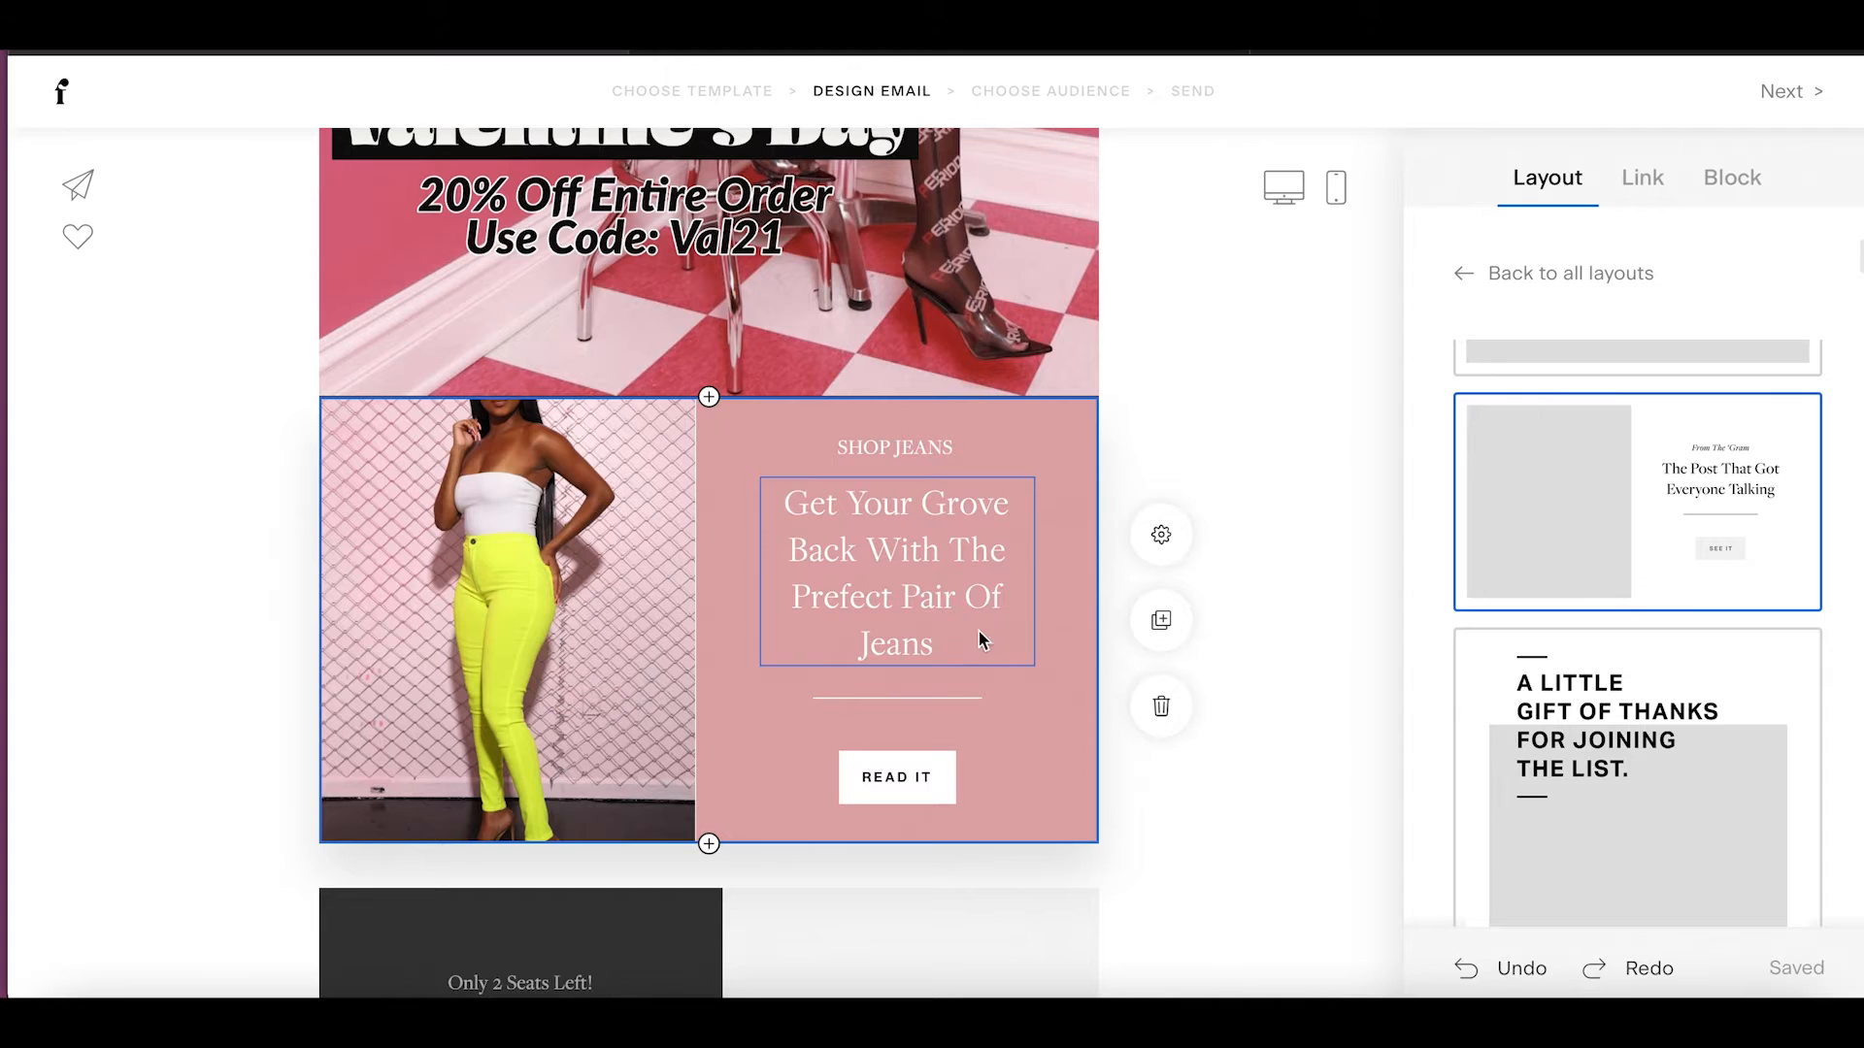
Delete the blank spacer block between the jeans block and the Food Styling Workshop block.
scroll(974, 755, down, 2)
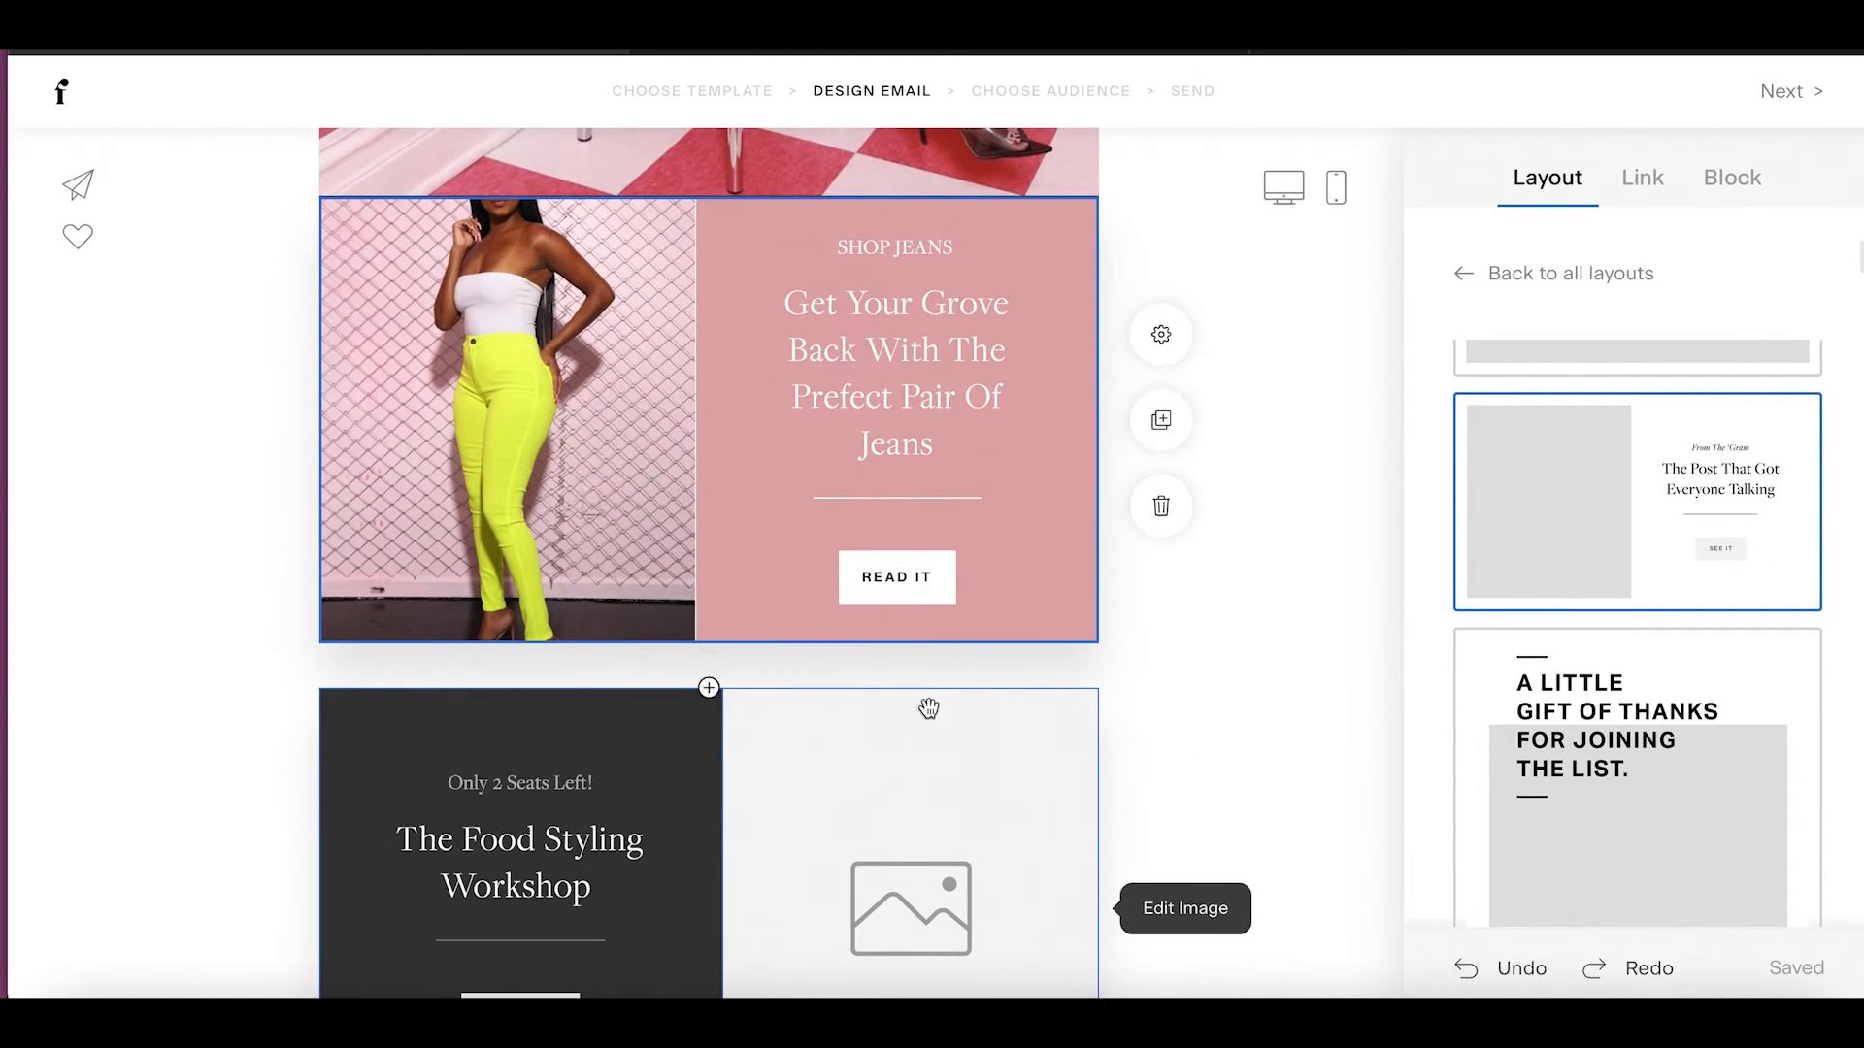
click(786, 670)
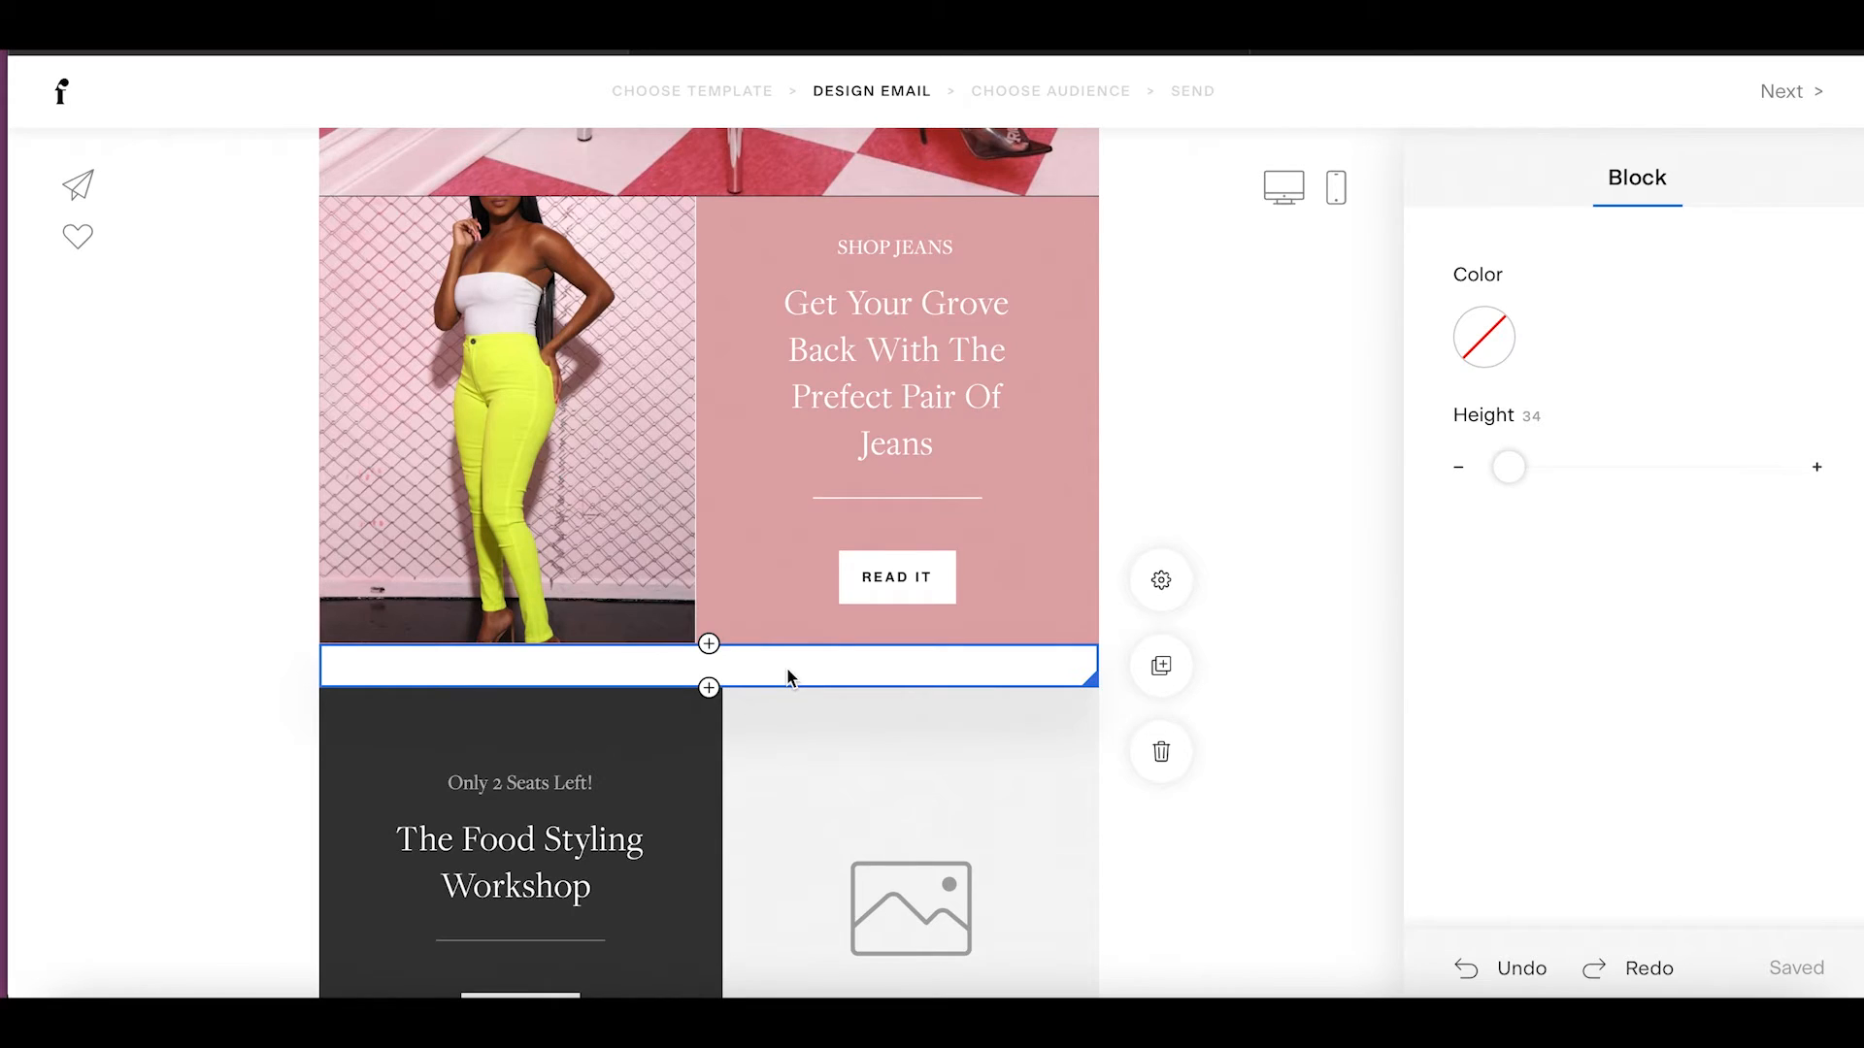
click(1159, 755)
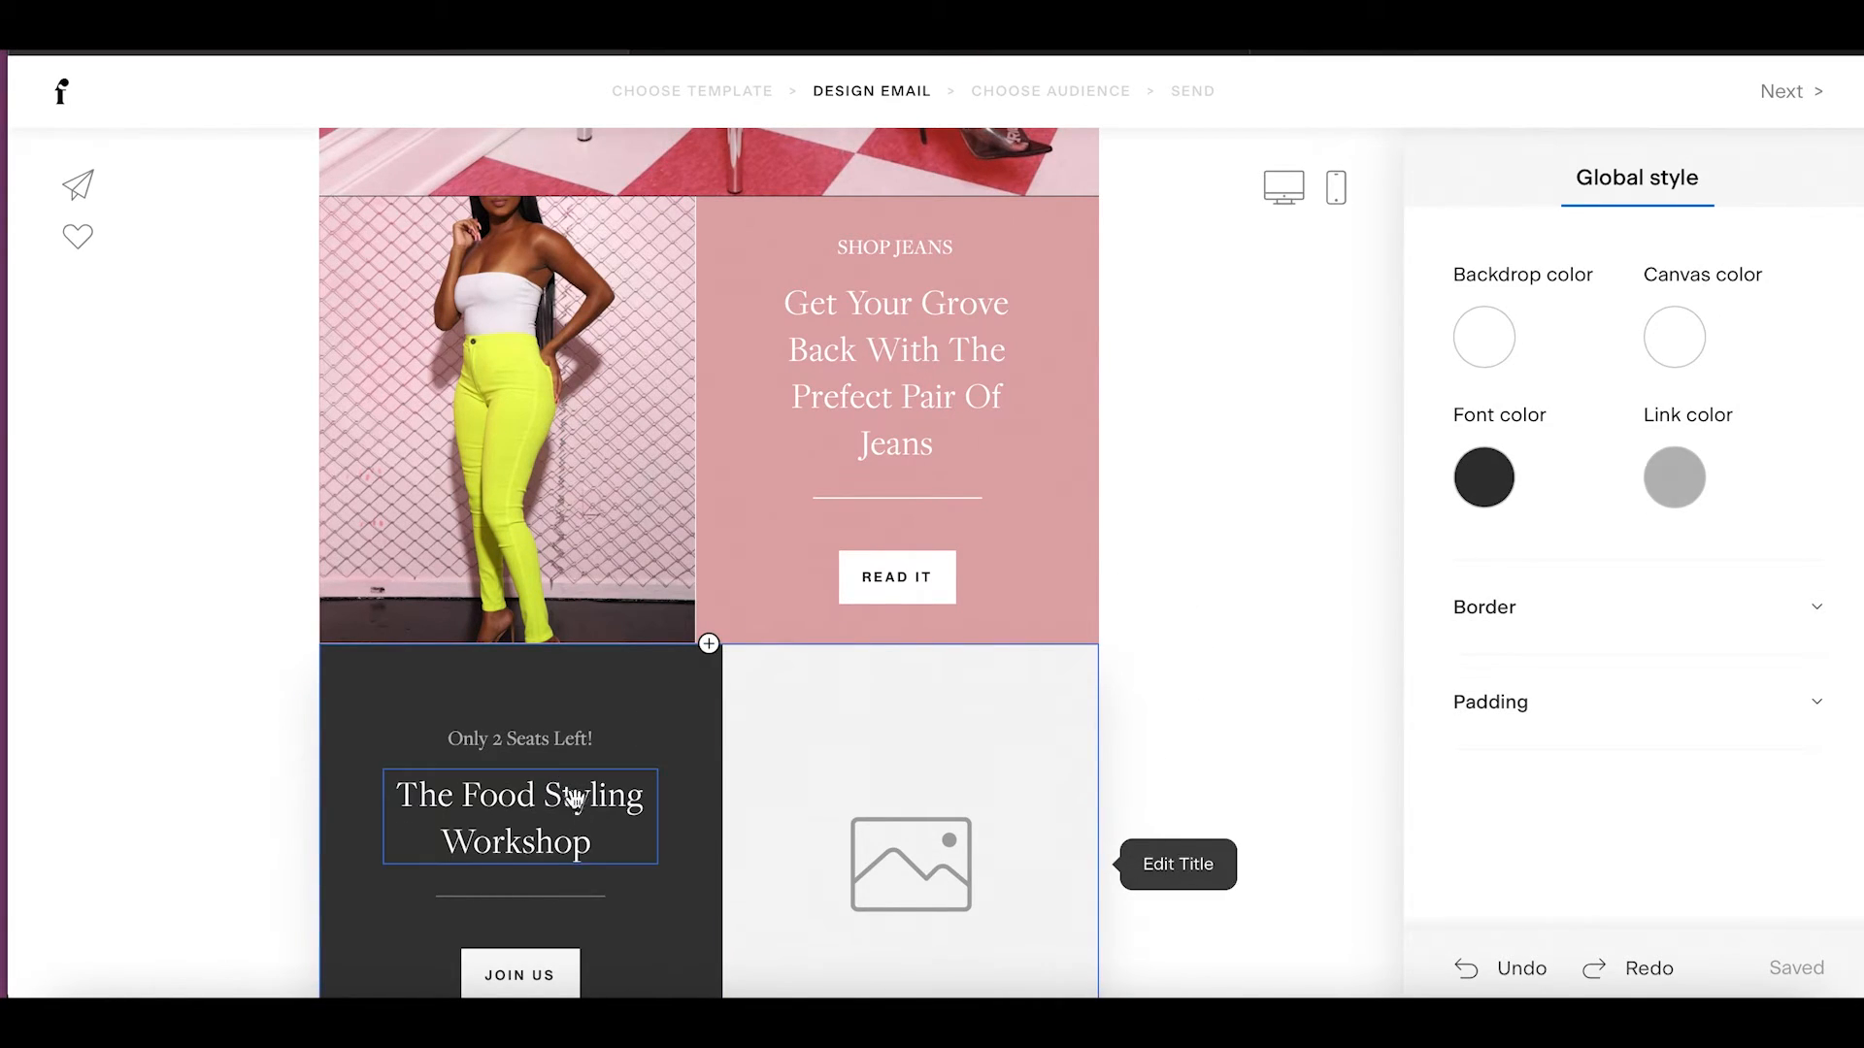
Upload IMG_1081.jpg from the Swank Boutique Test folder into the workshop block's image placeholder.
scroll(577, 816, down, 1)
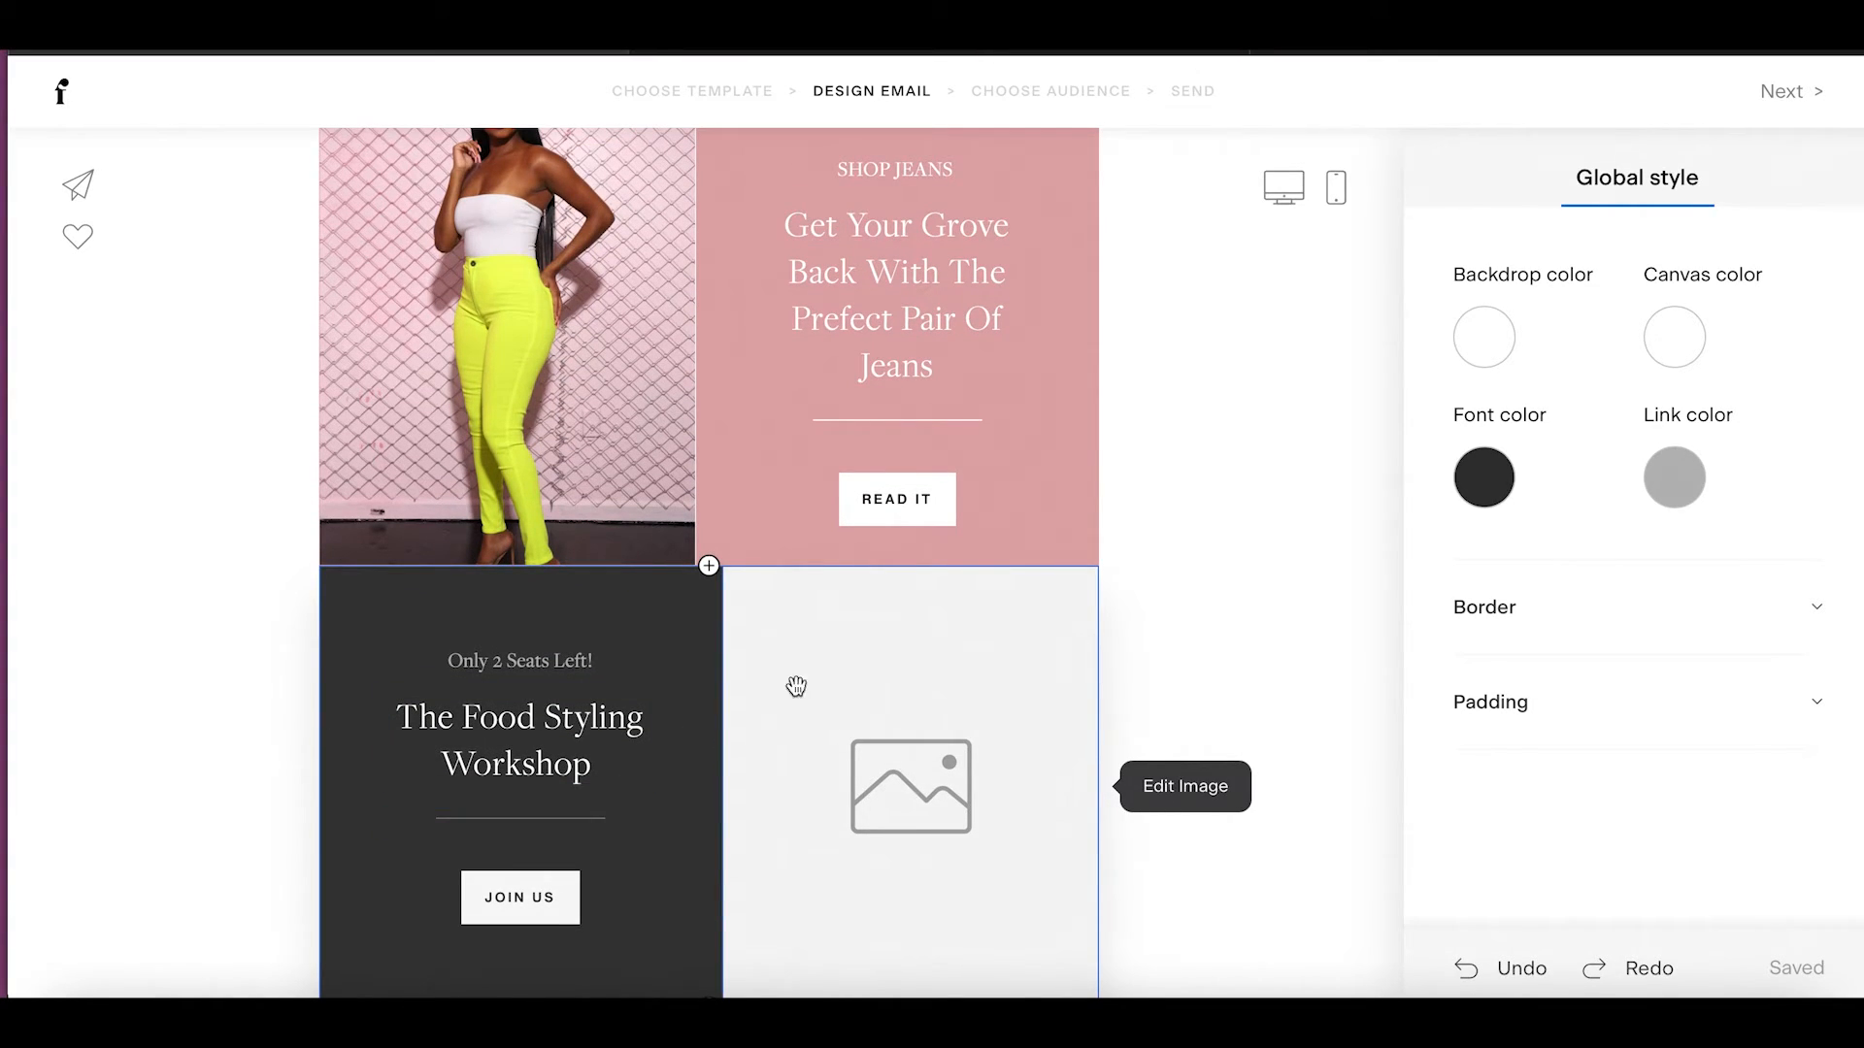
click(921, 674)
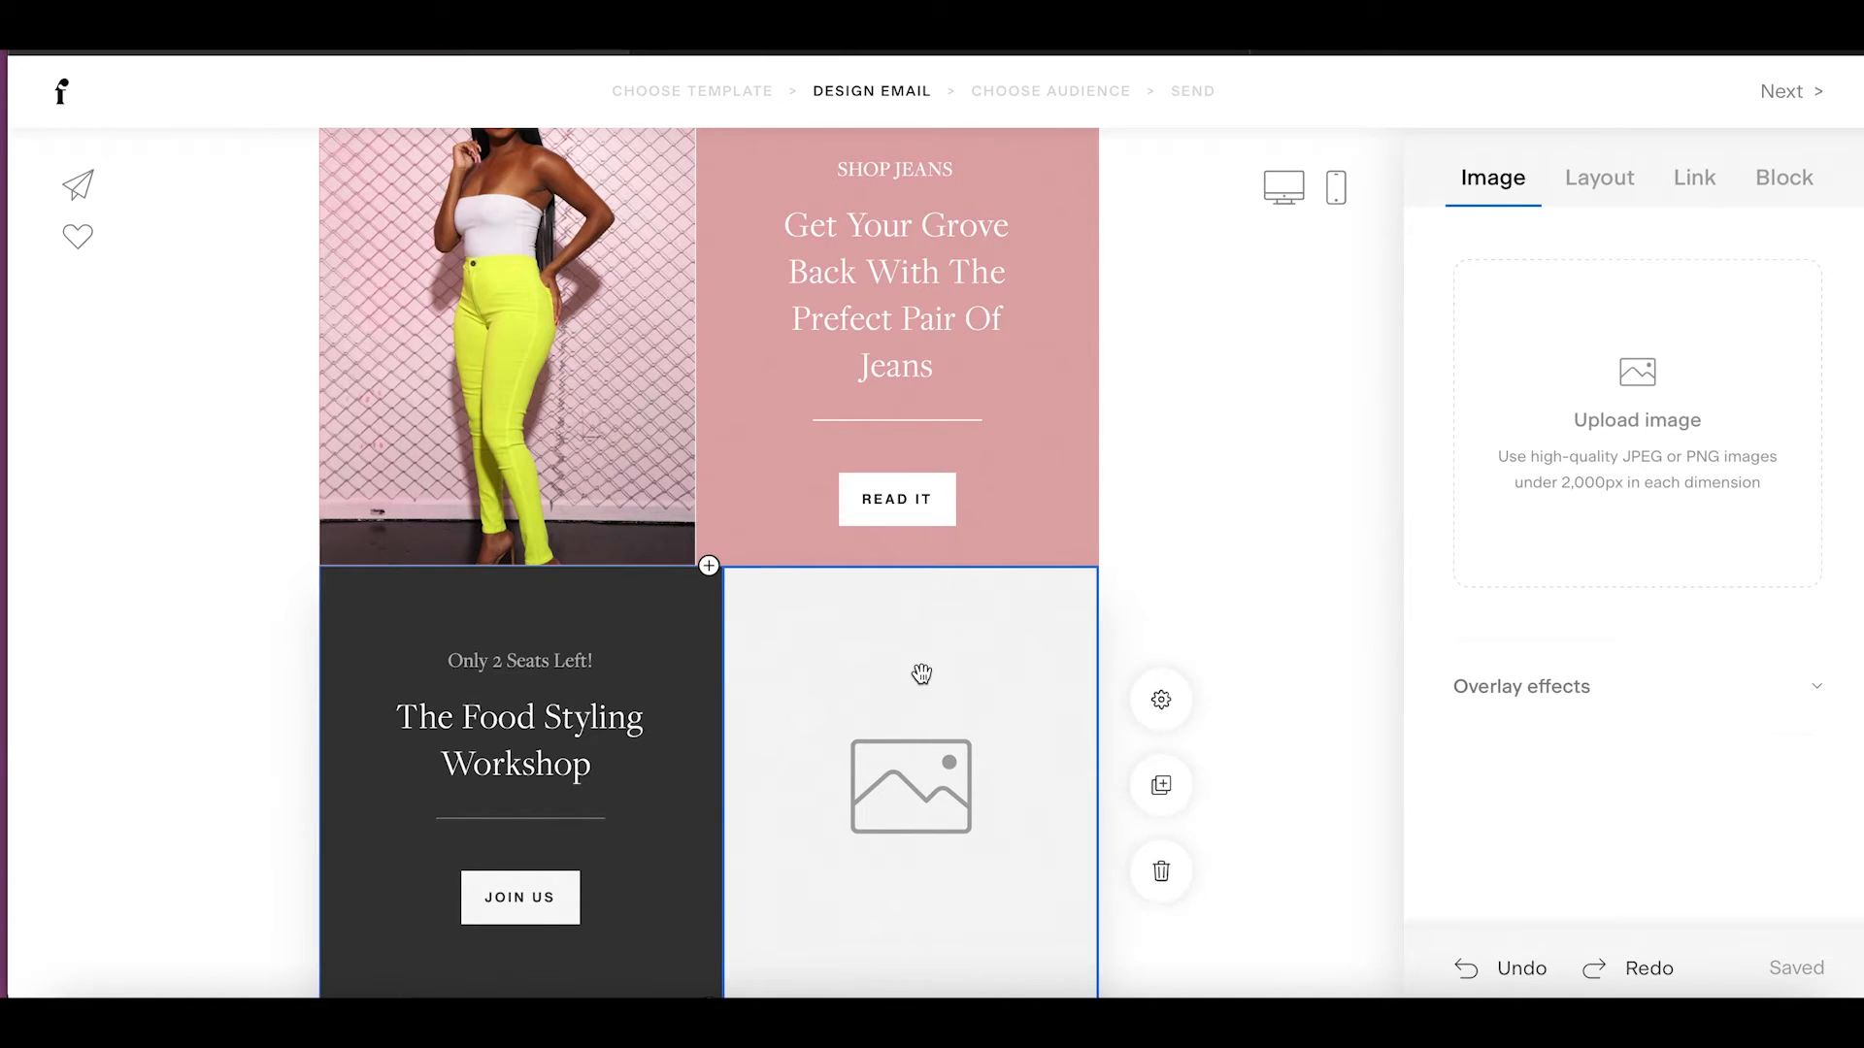
click(1610, 431)
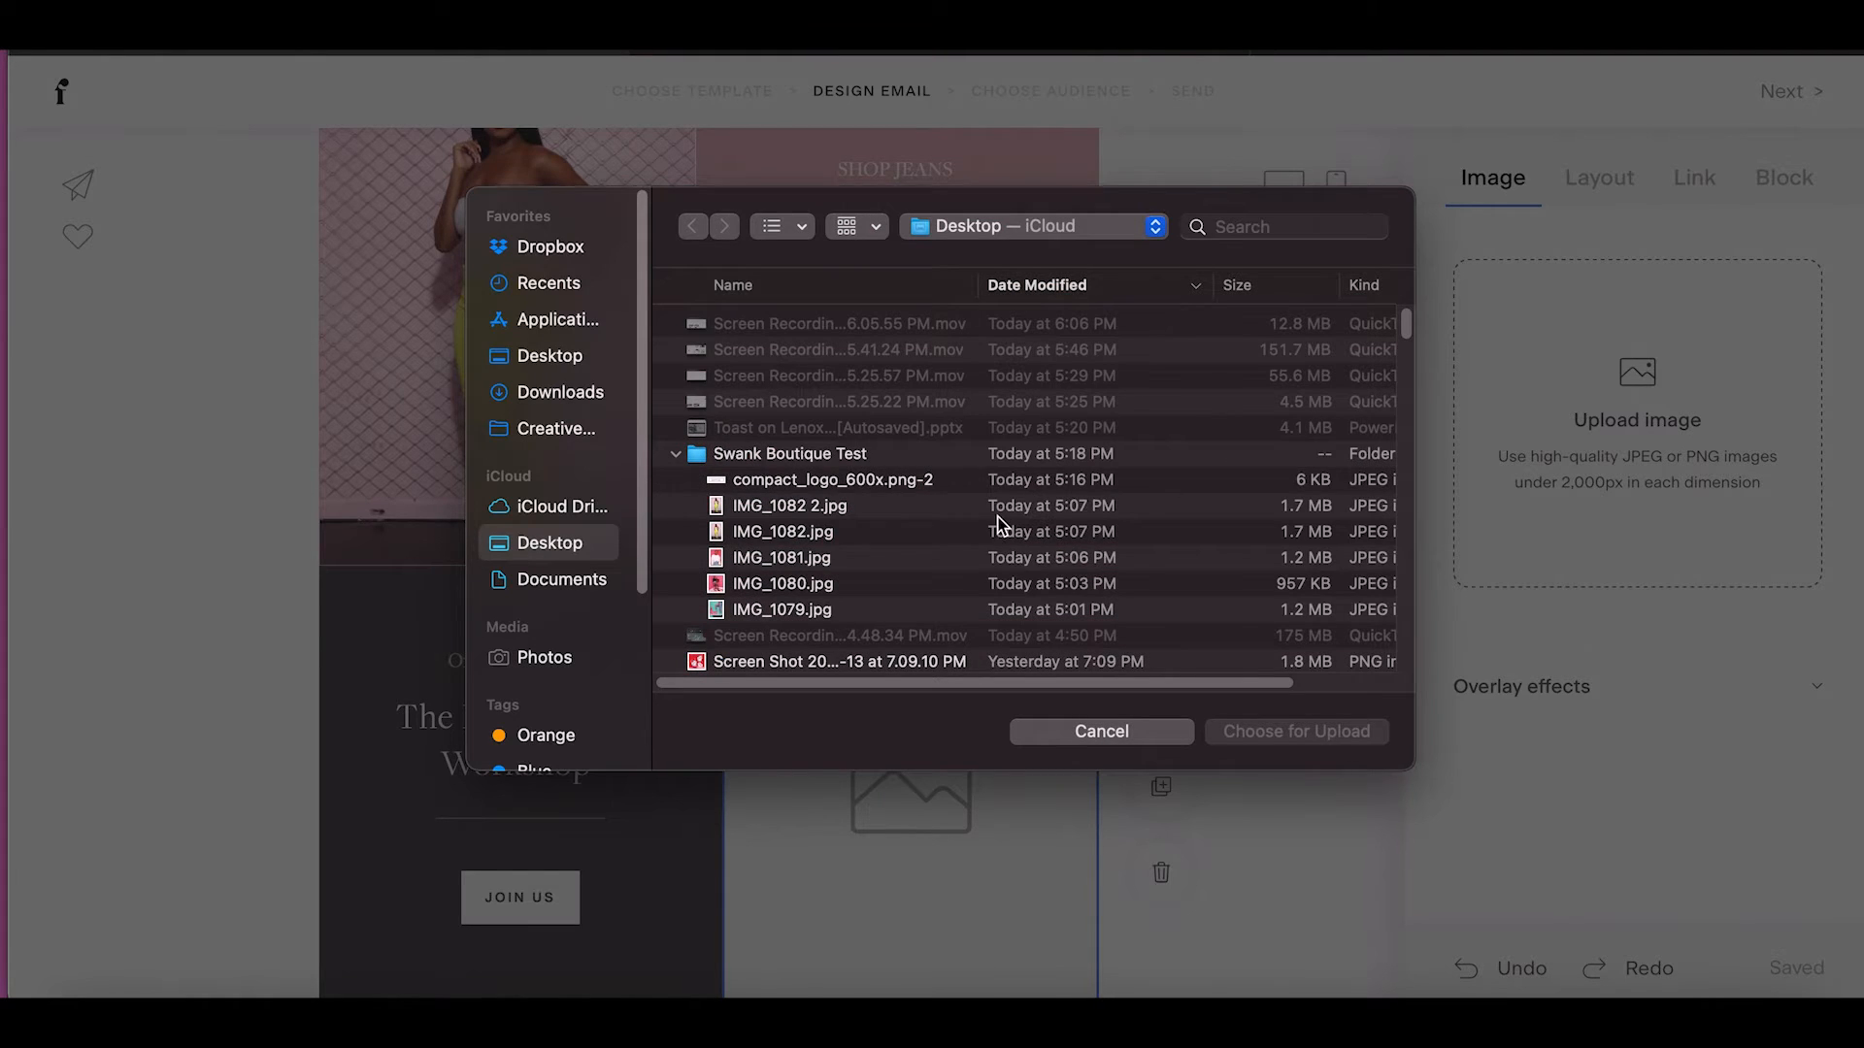
click(875, 559)
click(1263, 744)
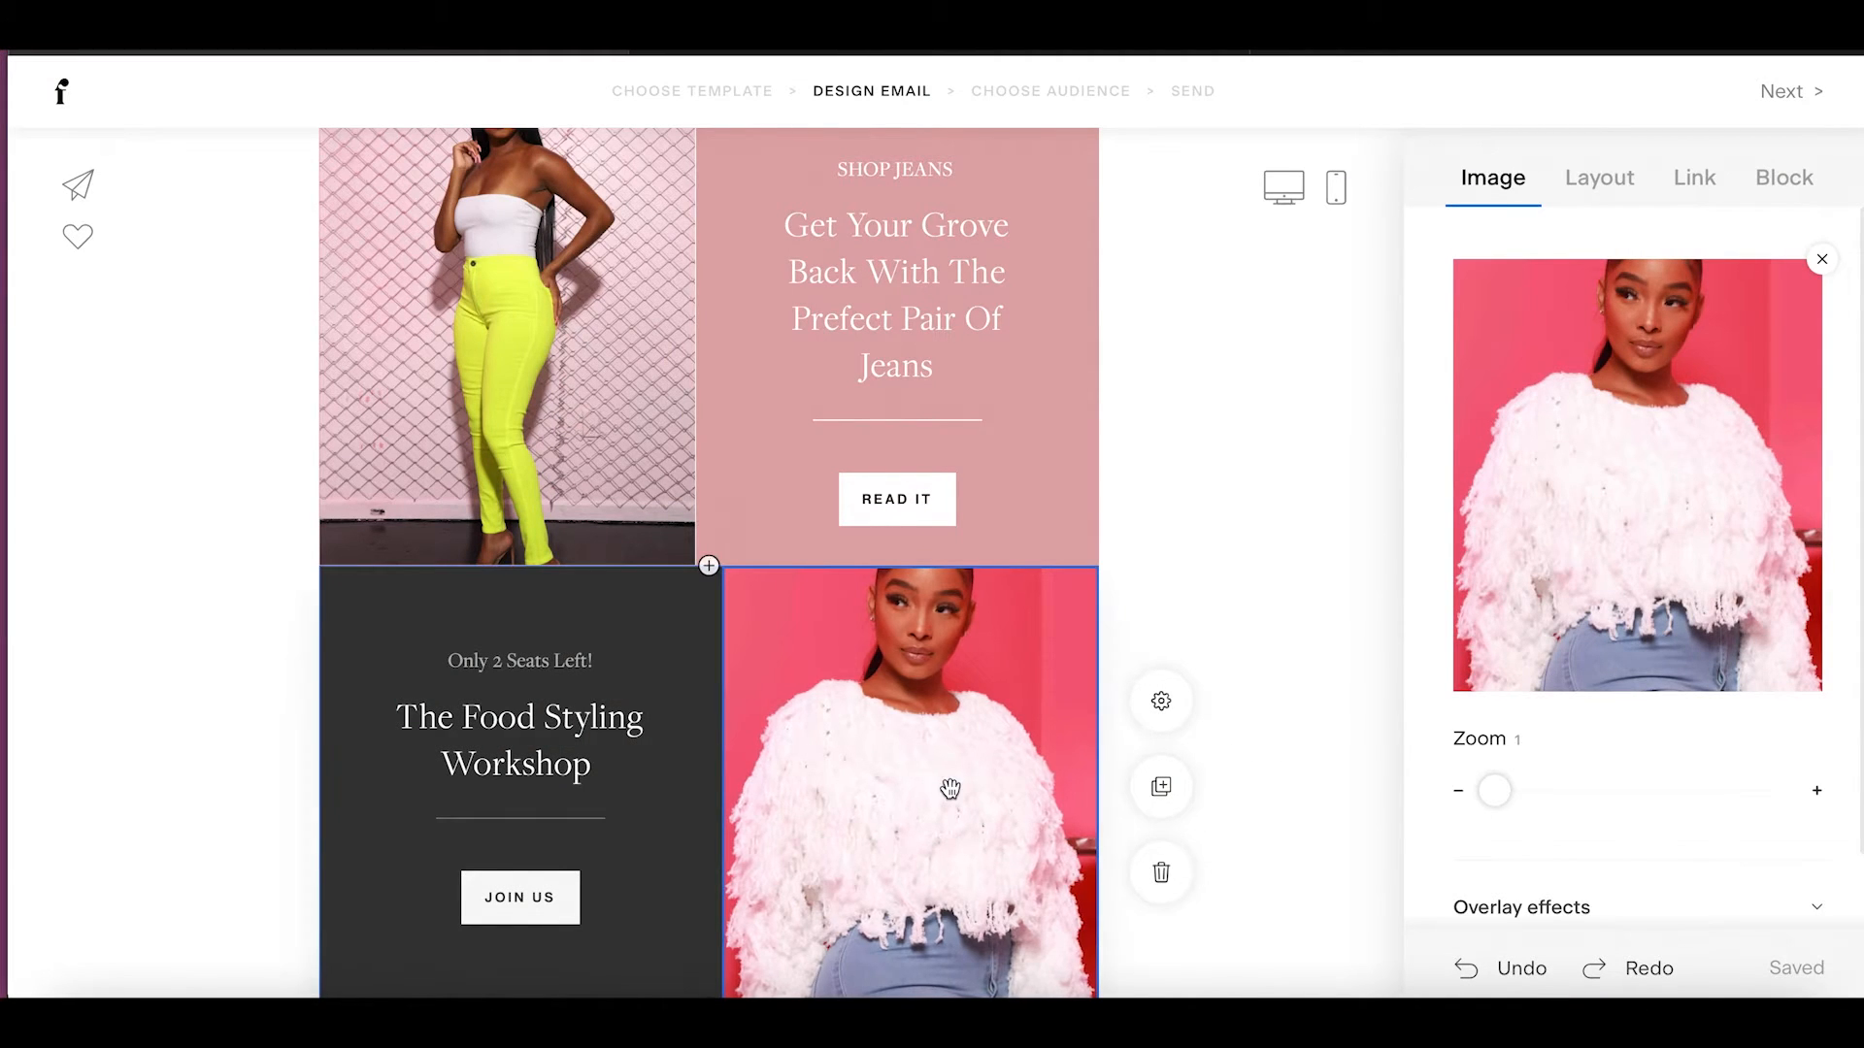
Replace the "Only 2 Seats Left!" text in the dark block with "SHOP SWEATERS".
scroll(948, 782, down, 3)
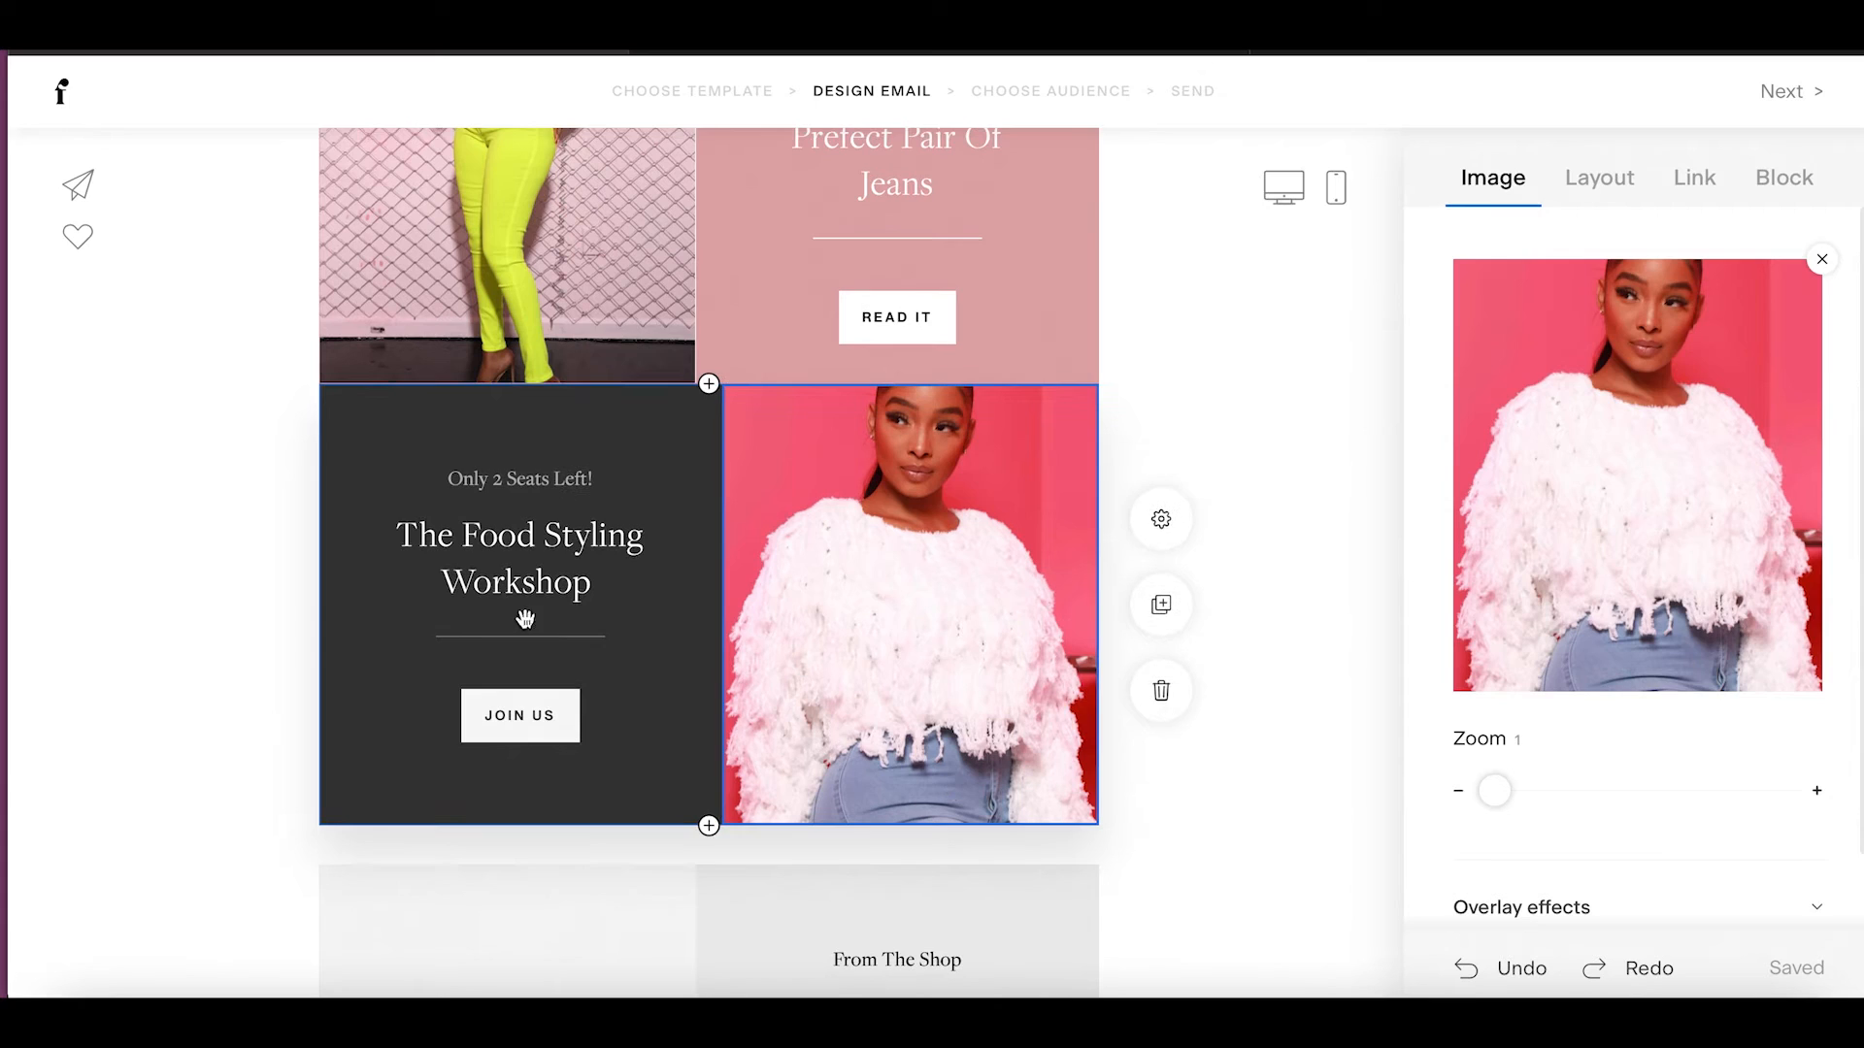
double_click(496, 480)
drag(443, 480, 778, 471)
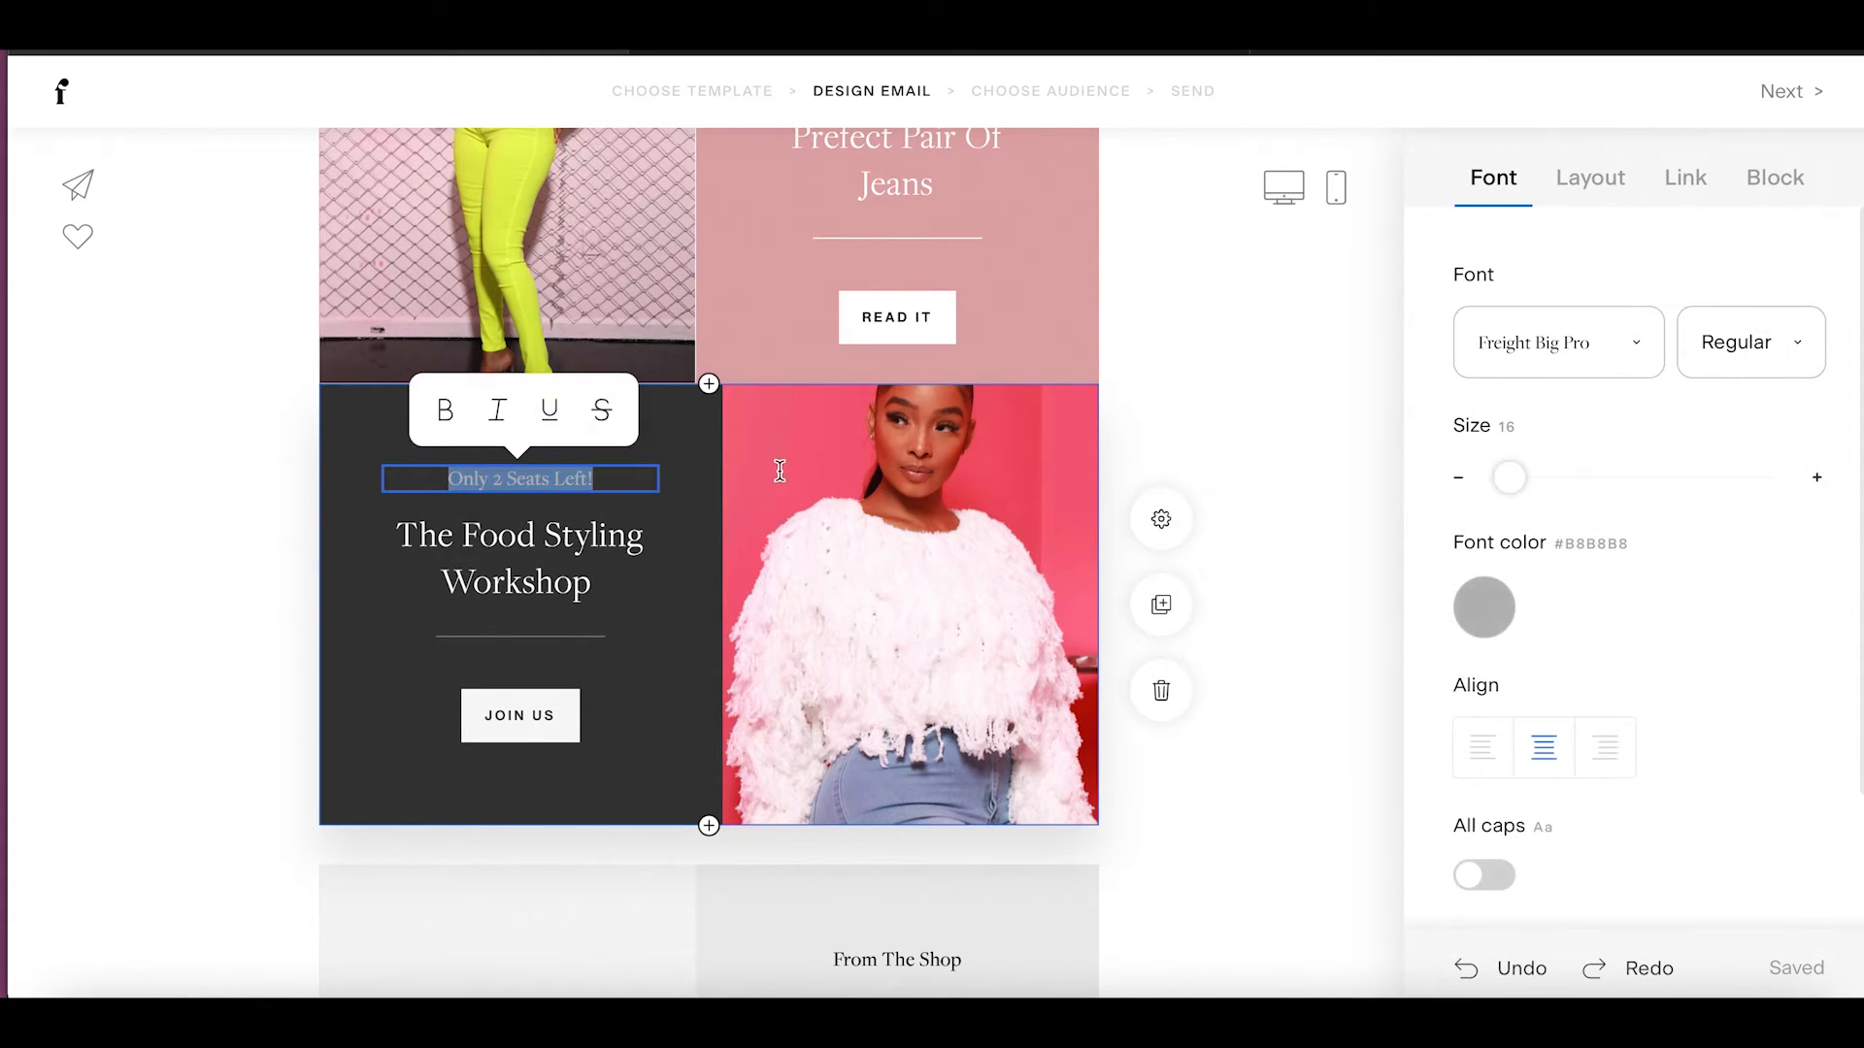
text(SH)
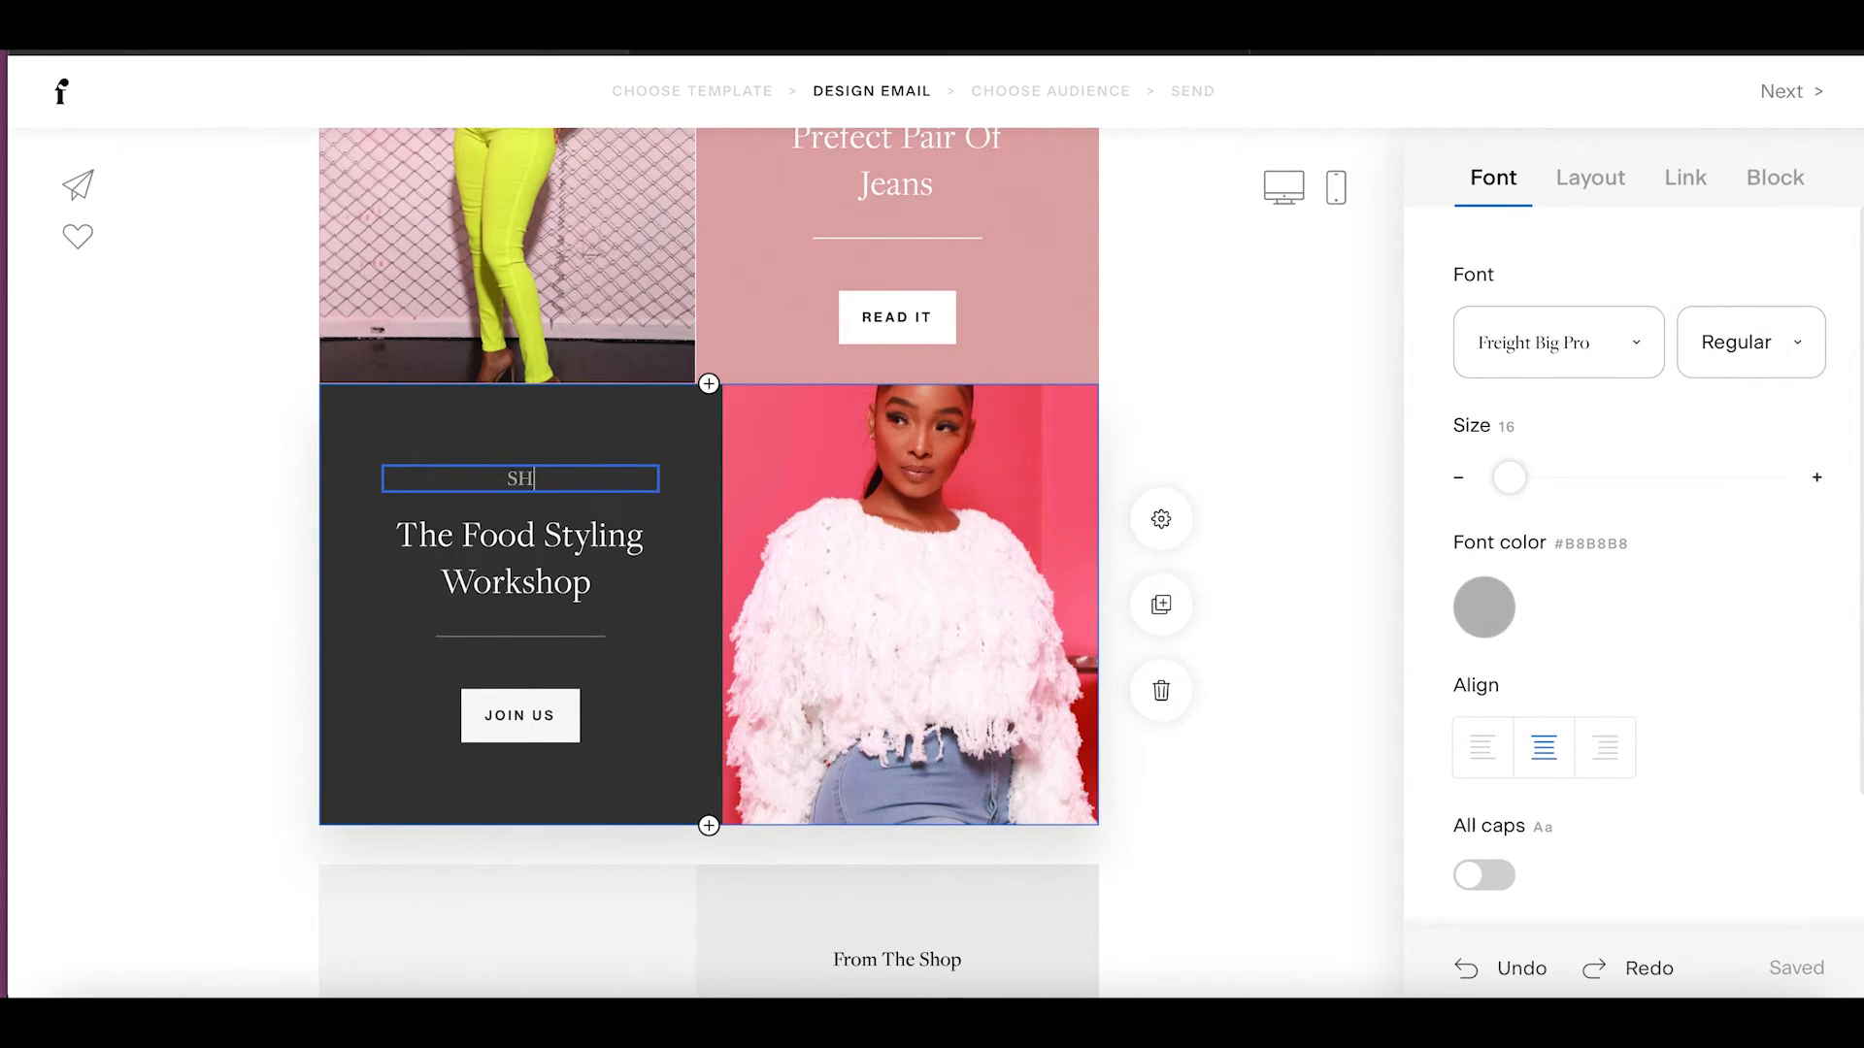
text(OP SWEATERS)
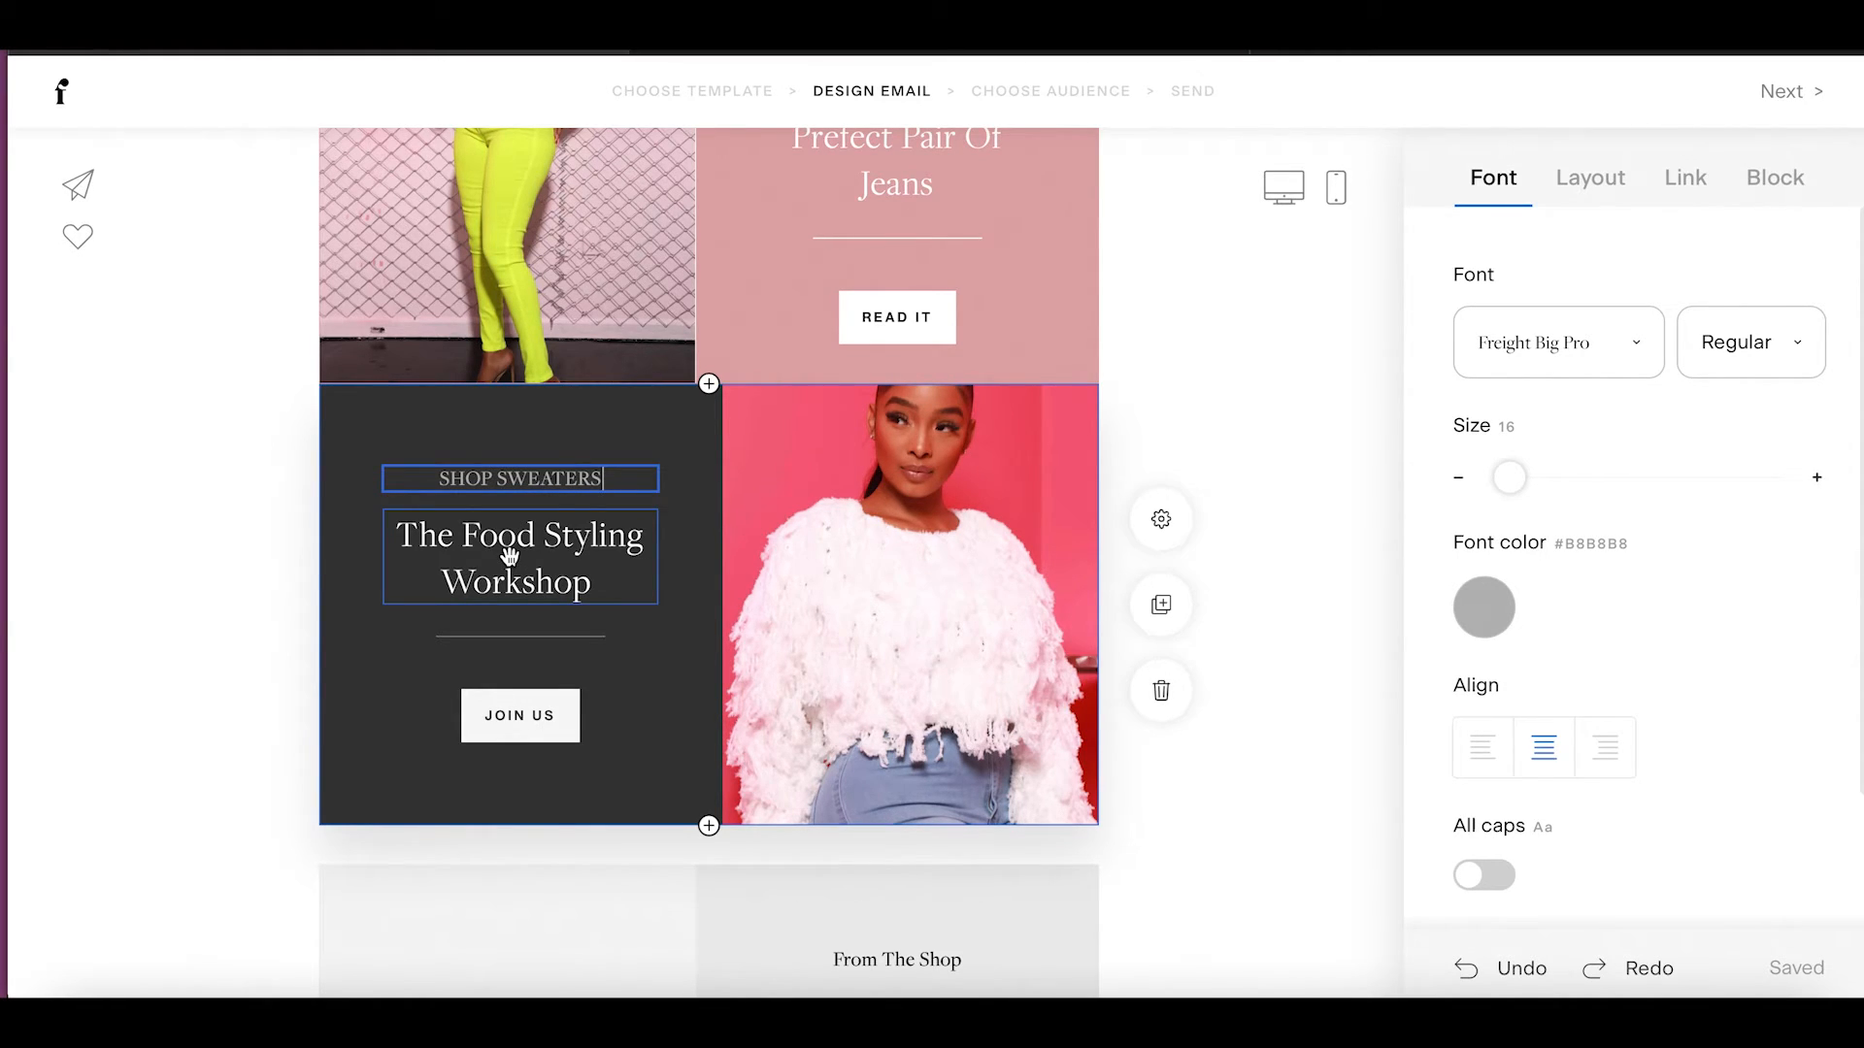
Replace the "The Food Styling Workshop" title with "Get Cozy With Some Cute".
click(445, 547)
click(413, 539)
drag(402, 537, 607, 578)
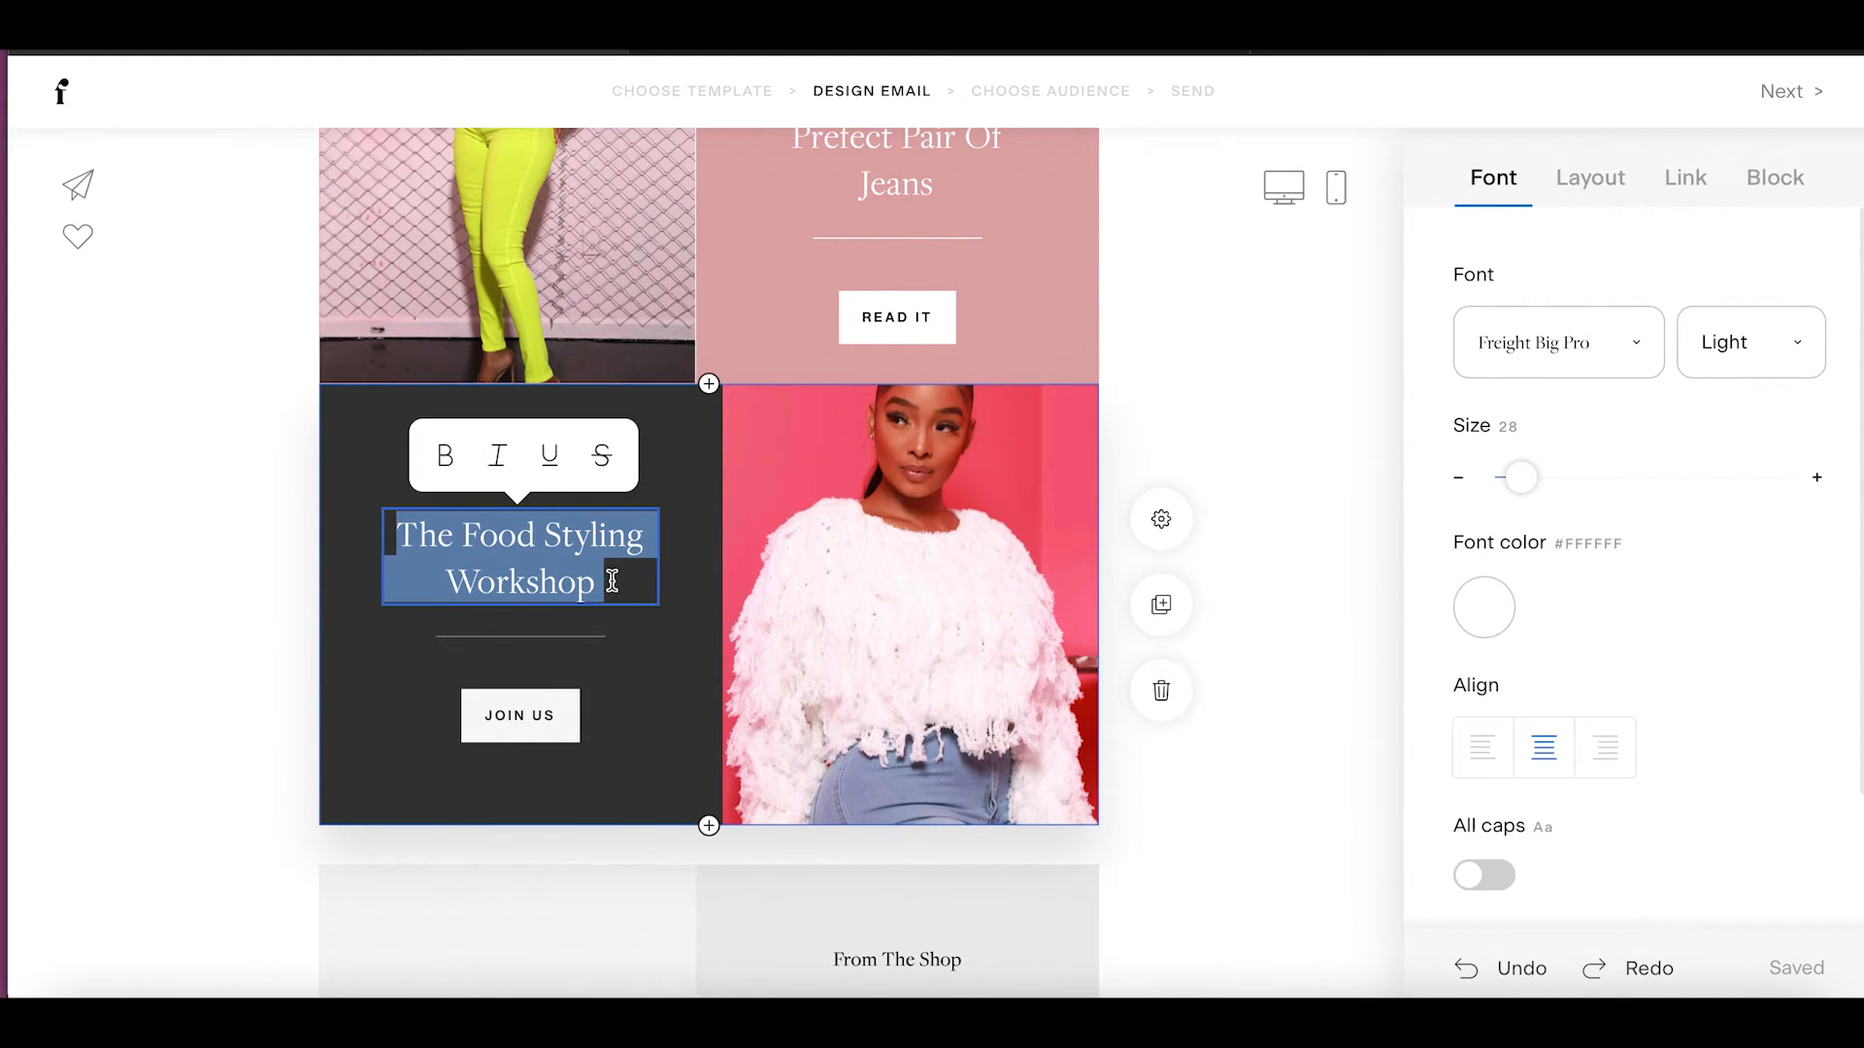
text(Get)
key(BackSpace)
key(BackSpace)
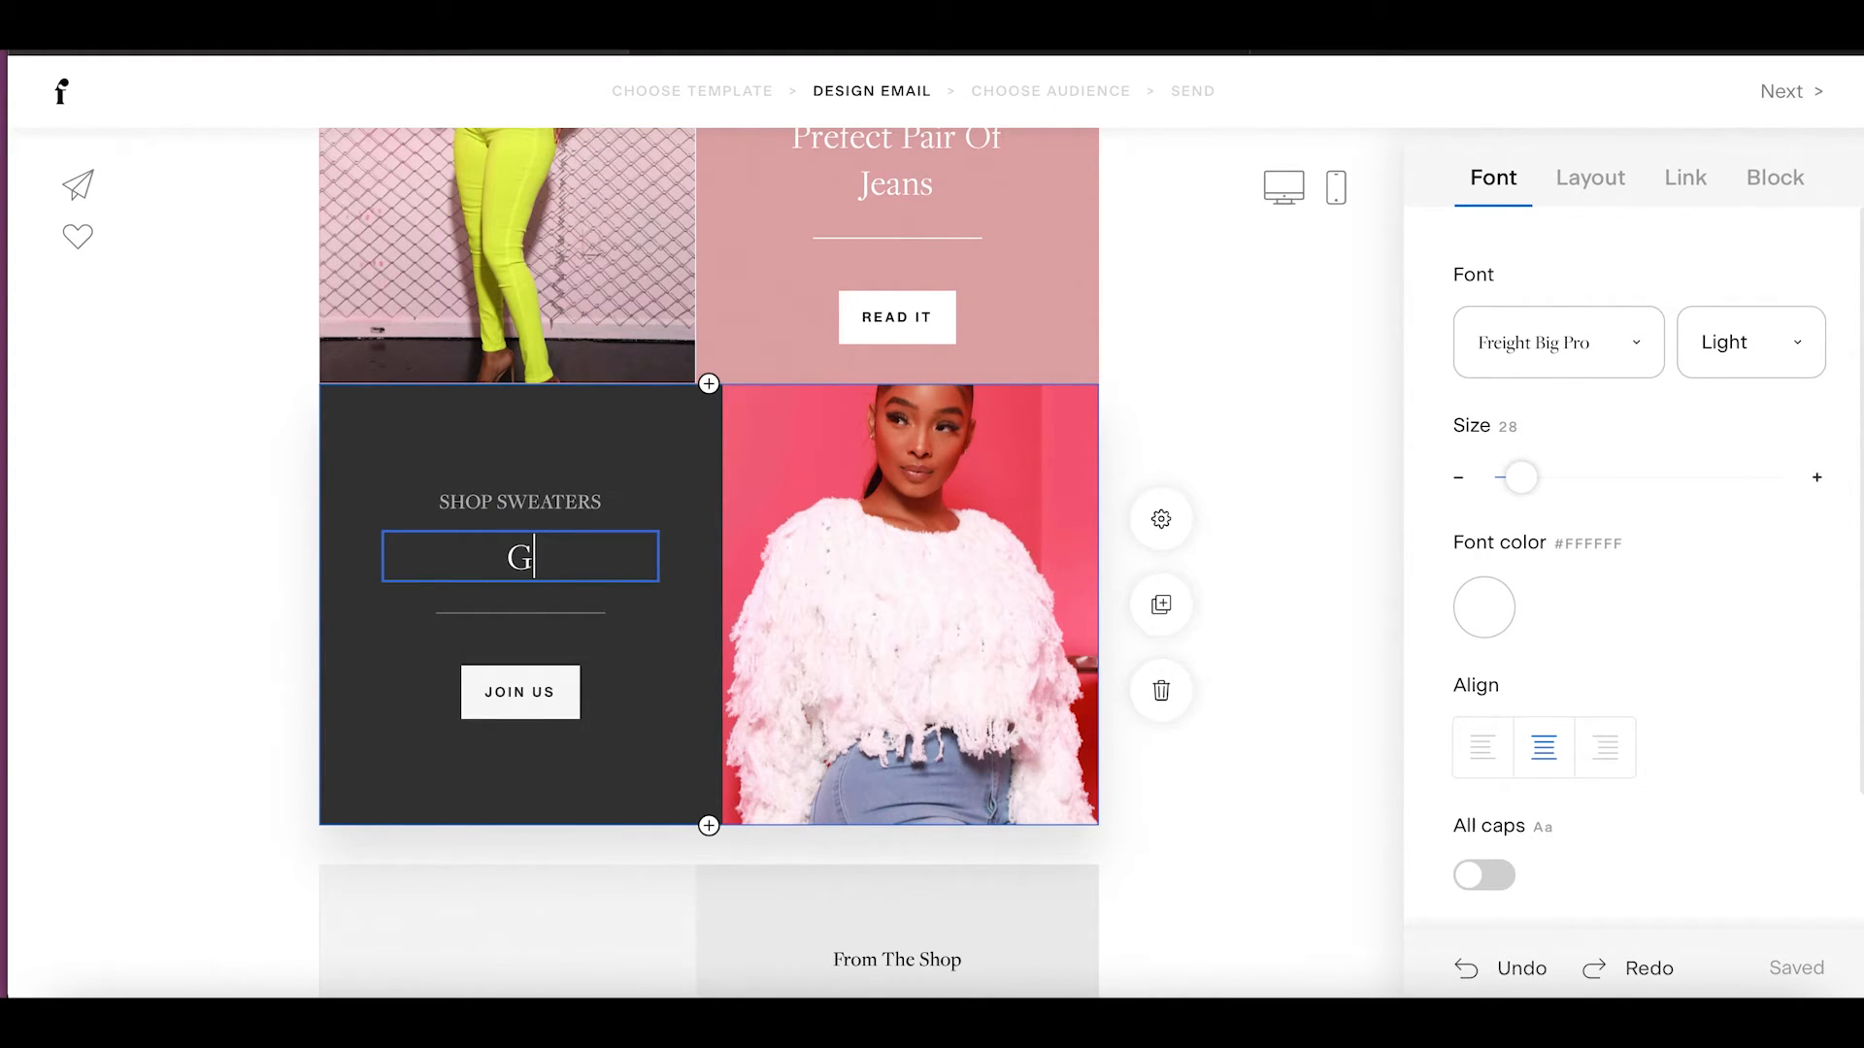
text(et COZ)
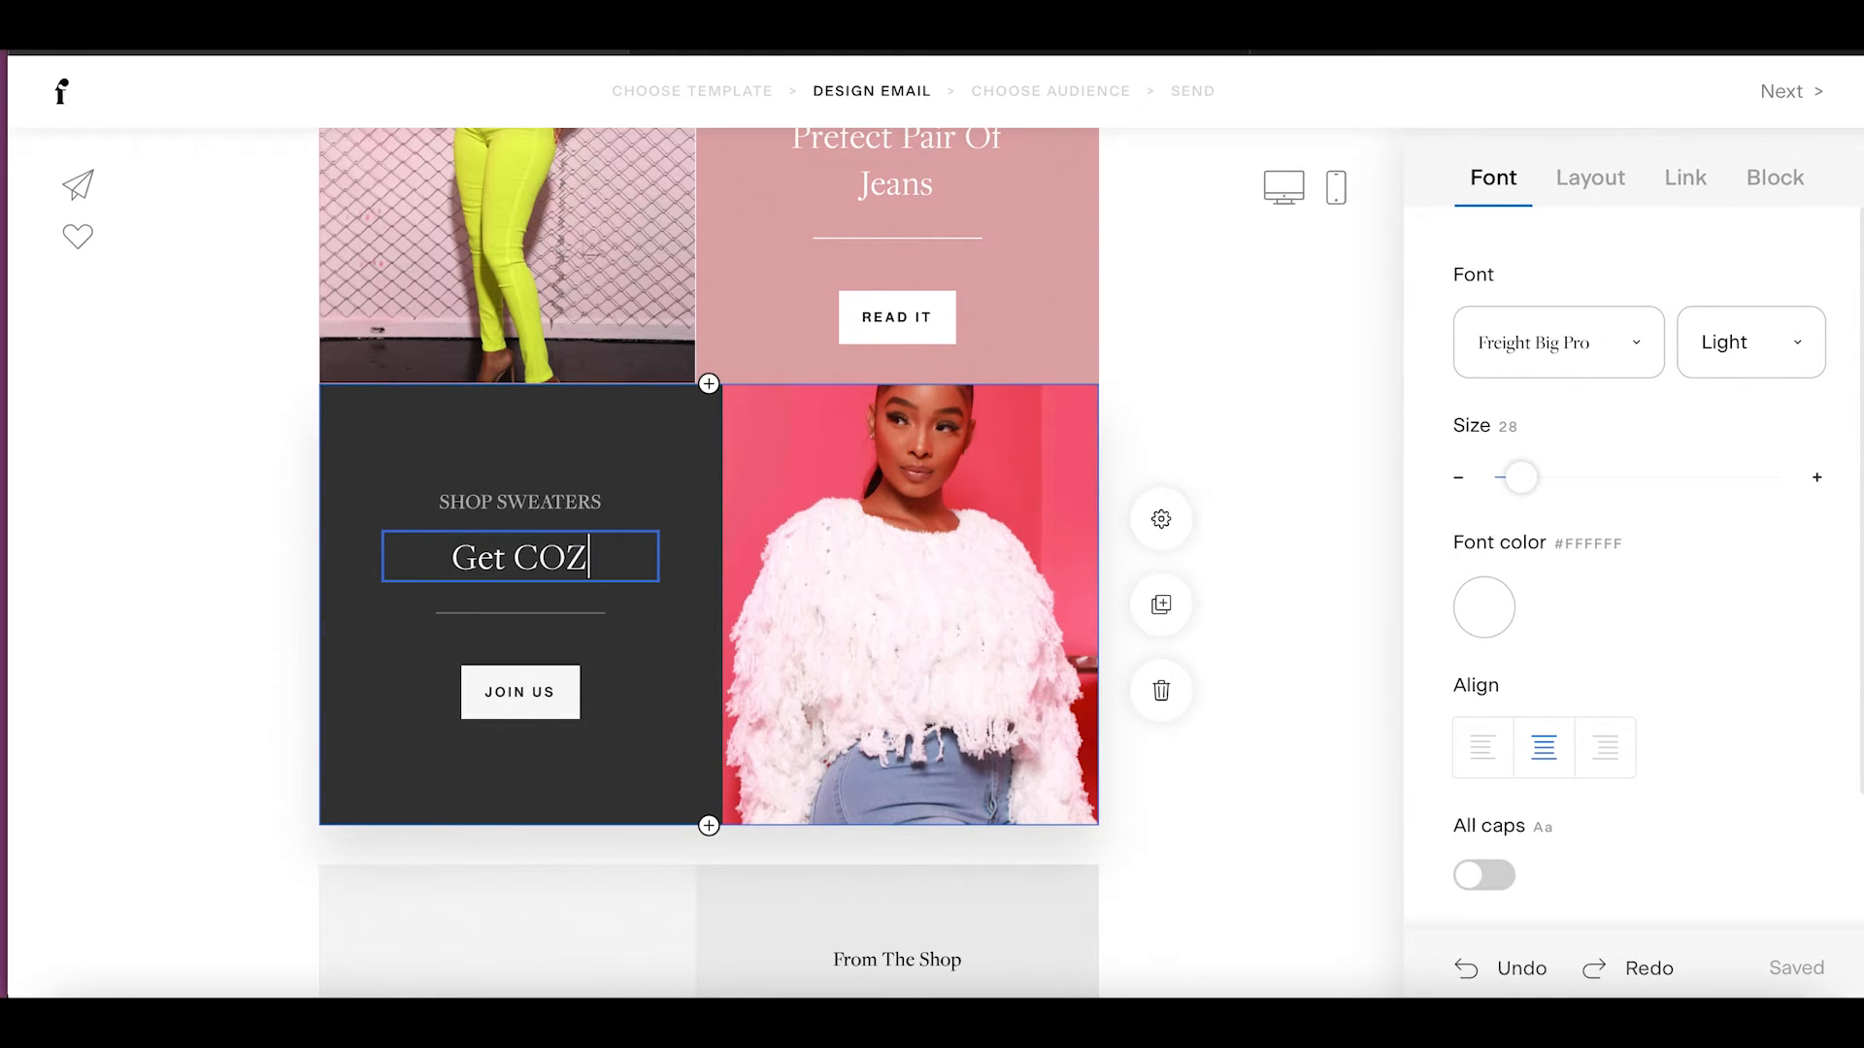
key(BackSpace)
key(BackSpace)
key(BackSpace)
text(C)
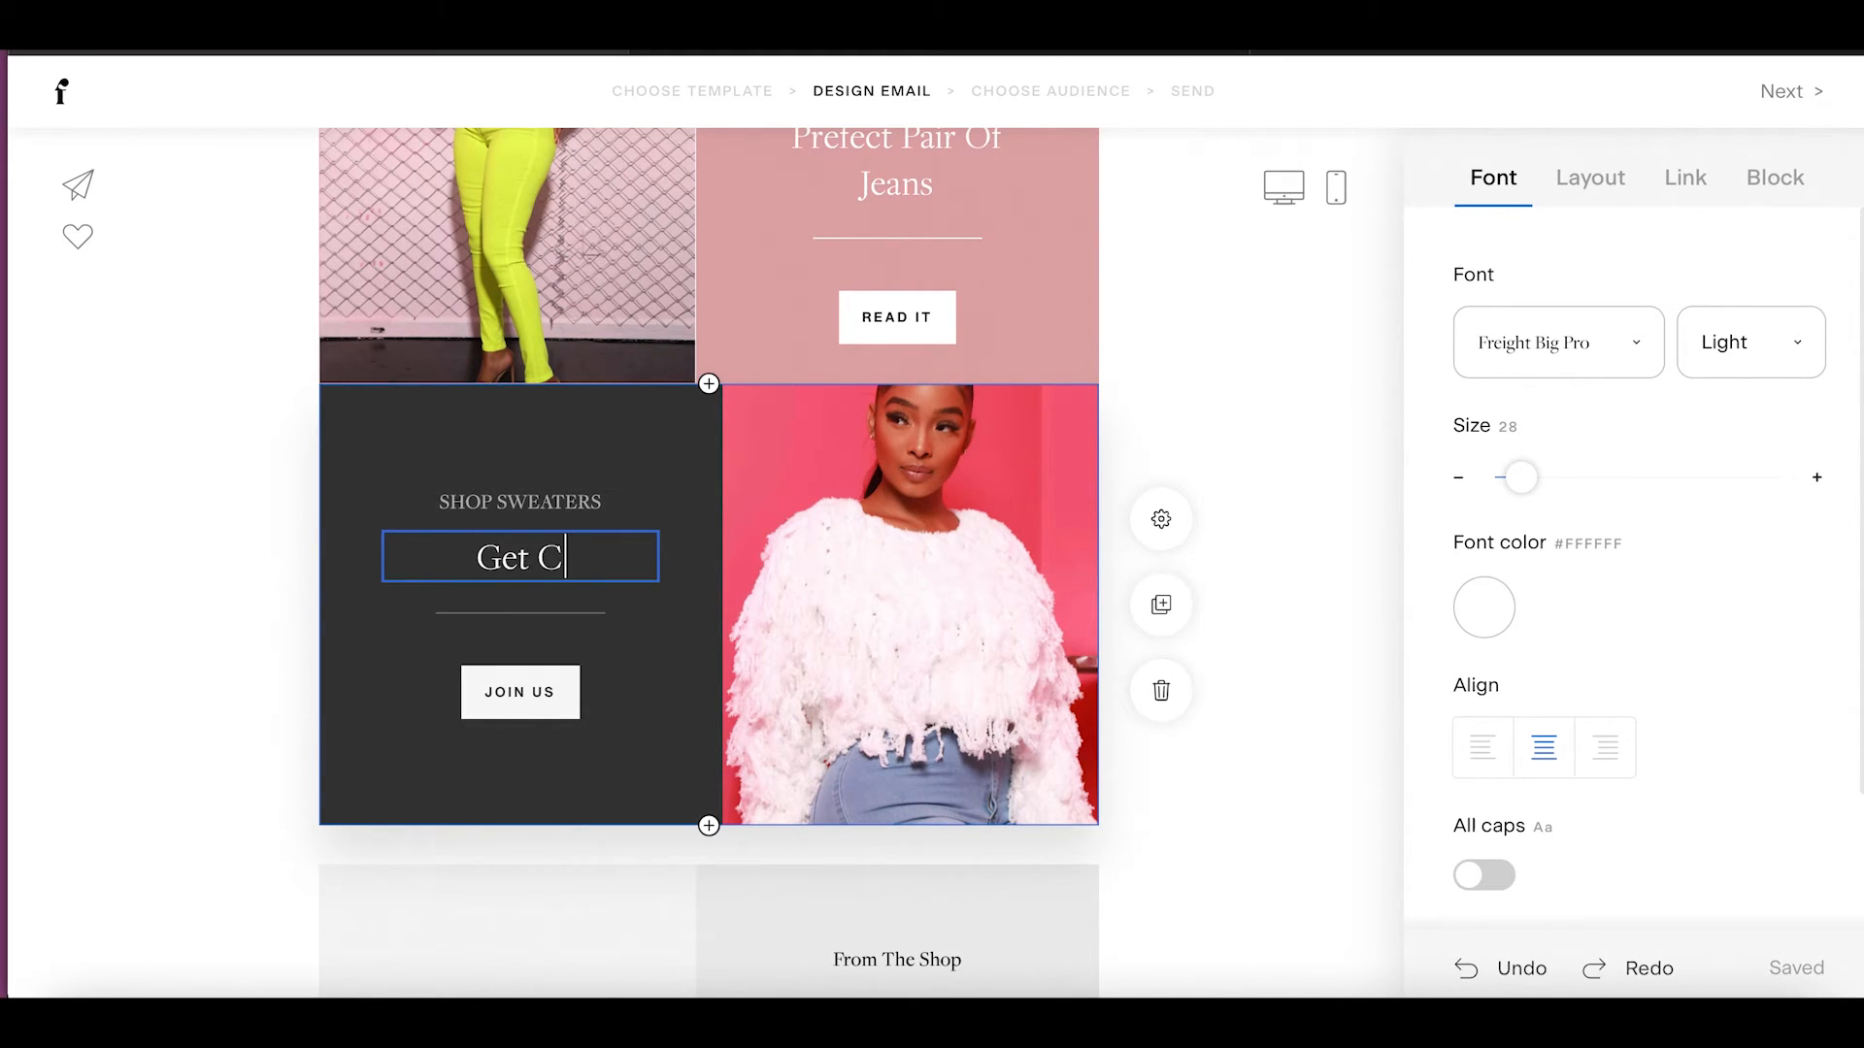
text(ozy With A)
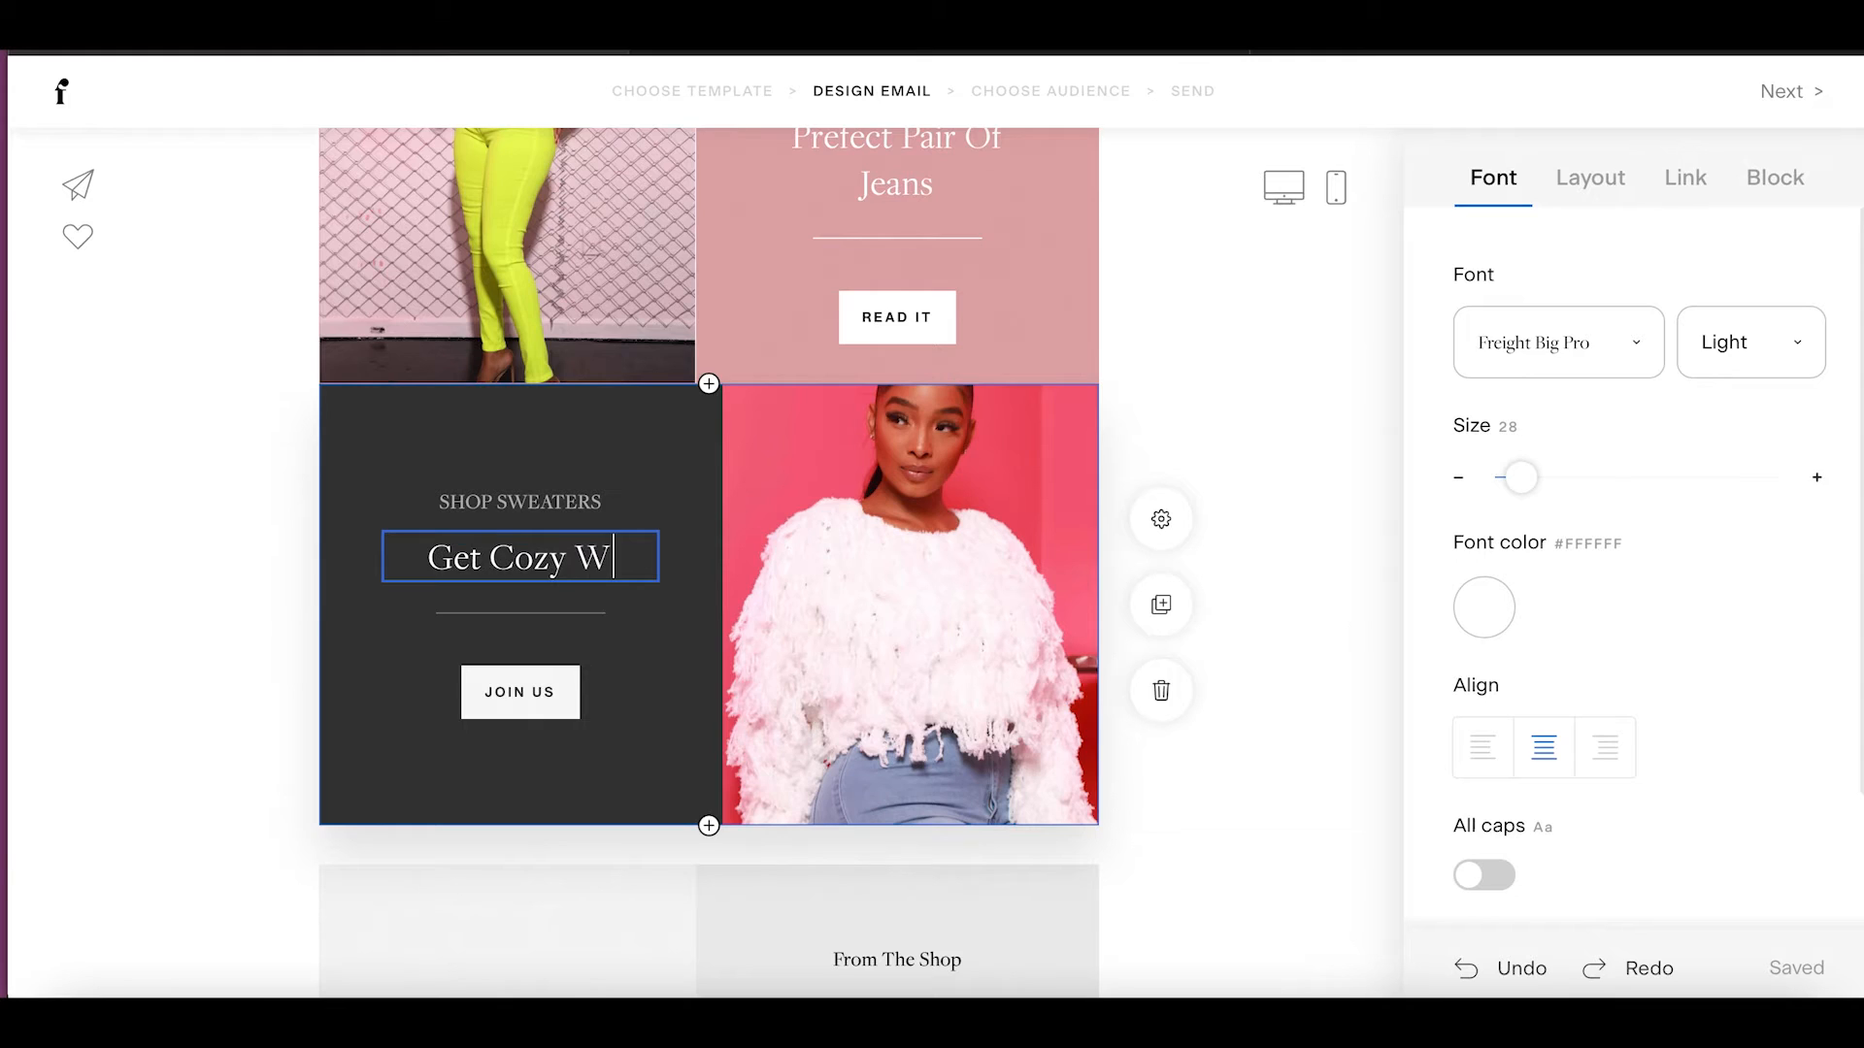
key(BackSpace)
text(DS)
key(BackSpace)
key(BackSpace)
text(S)
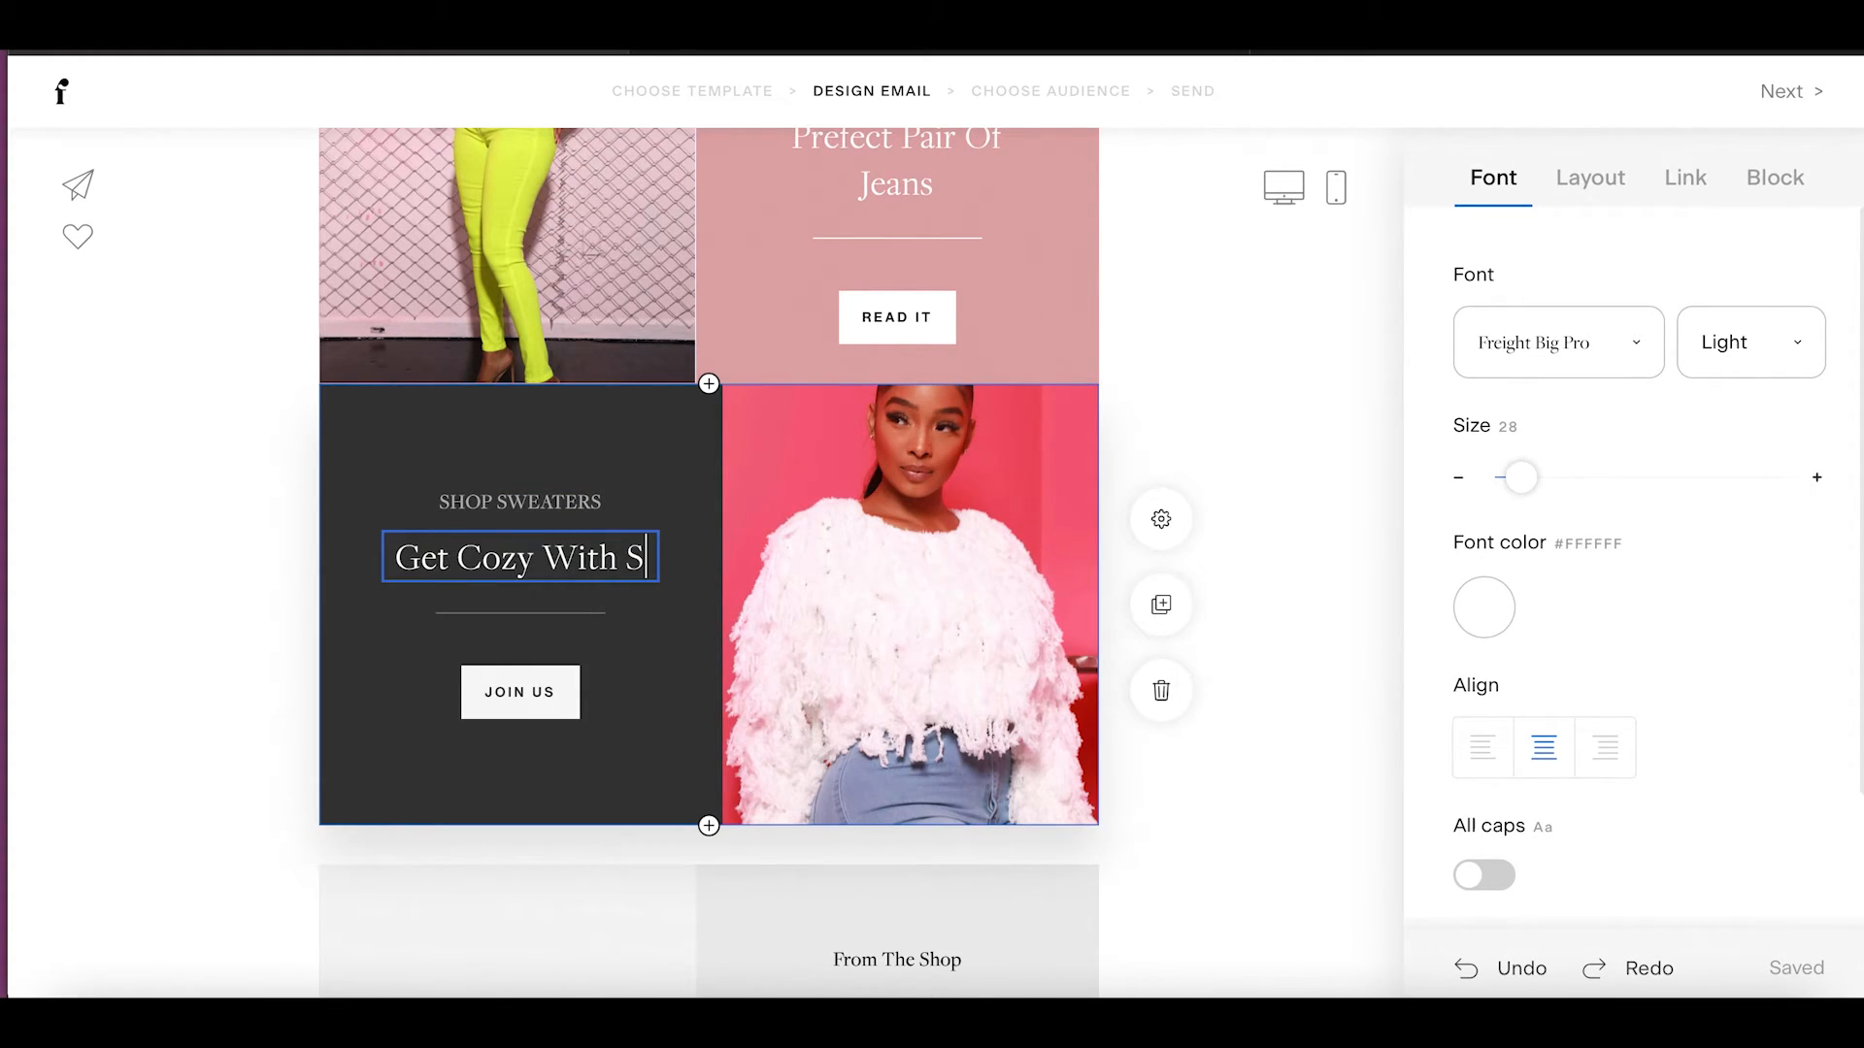
text(ome Cu)
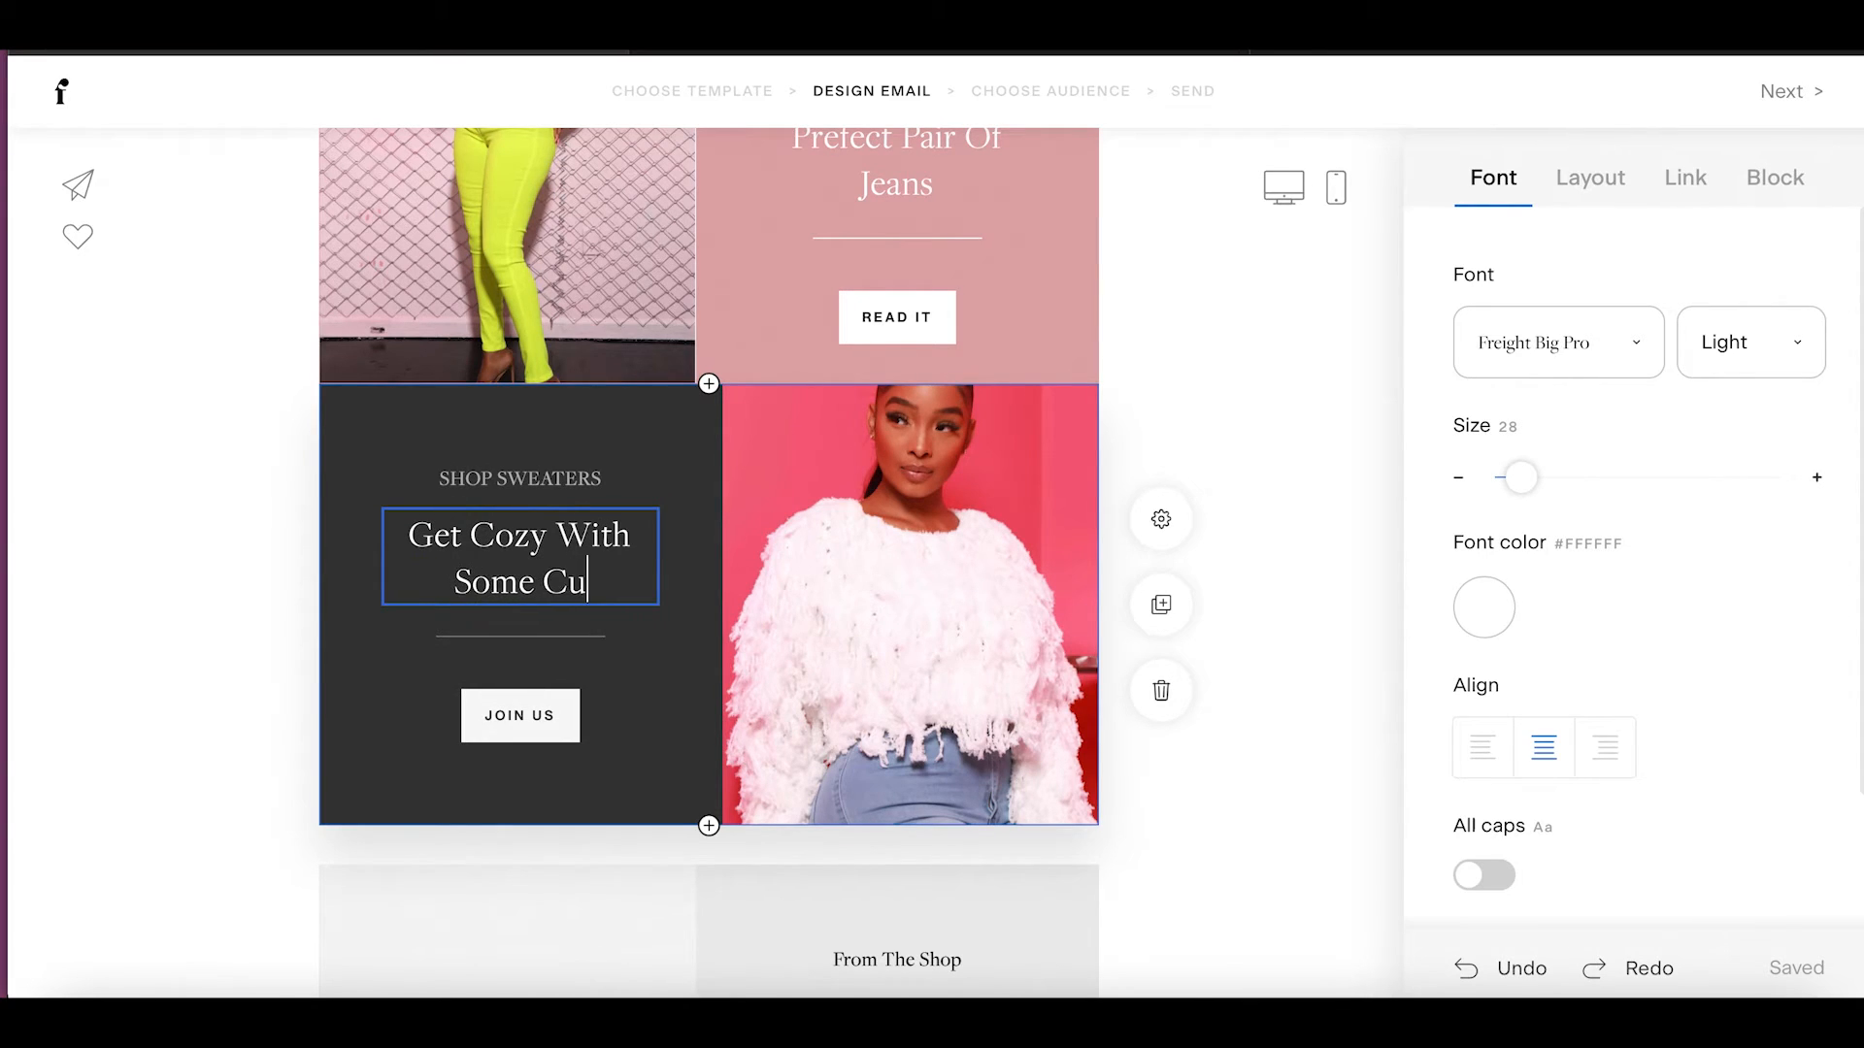
text(te)
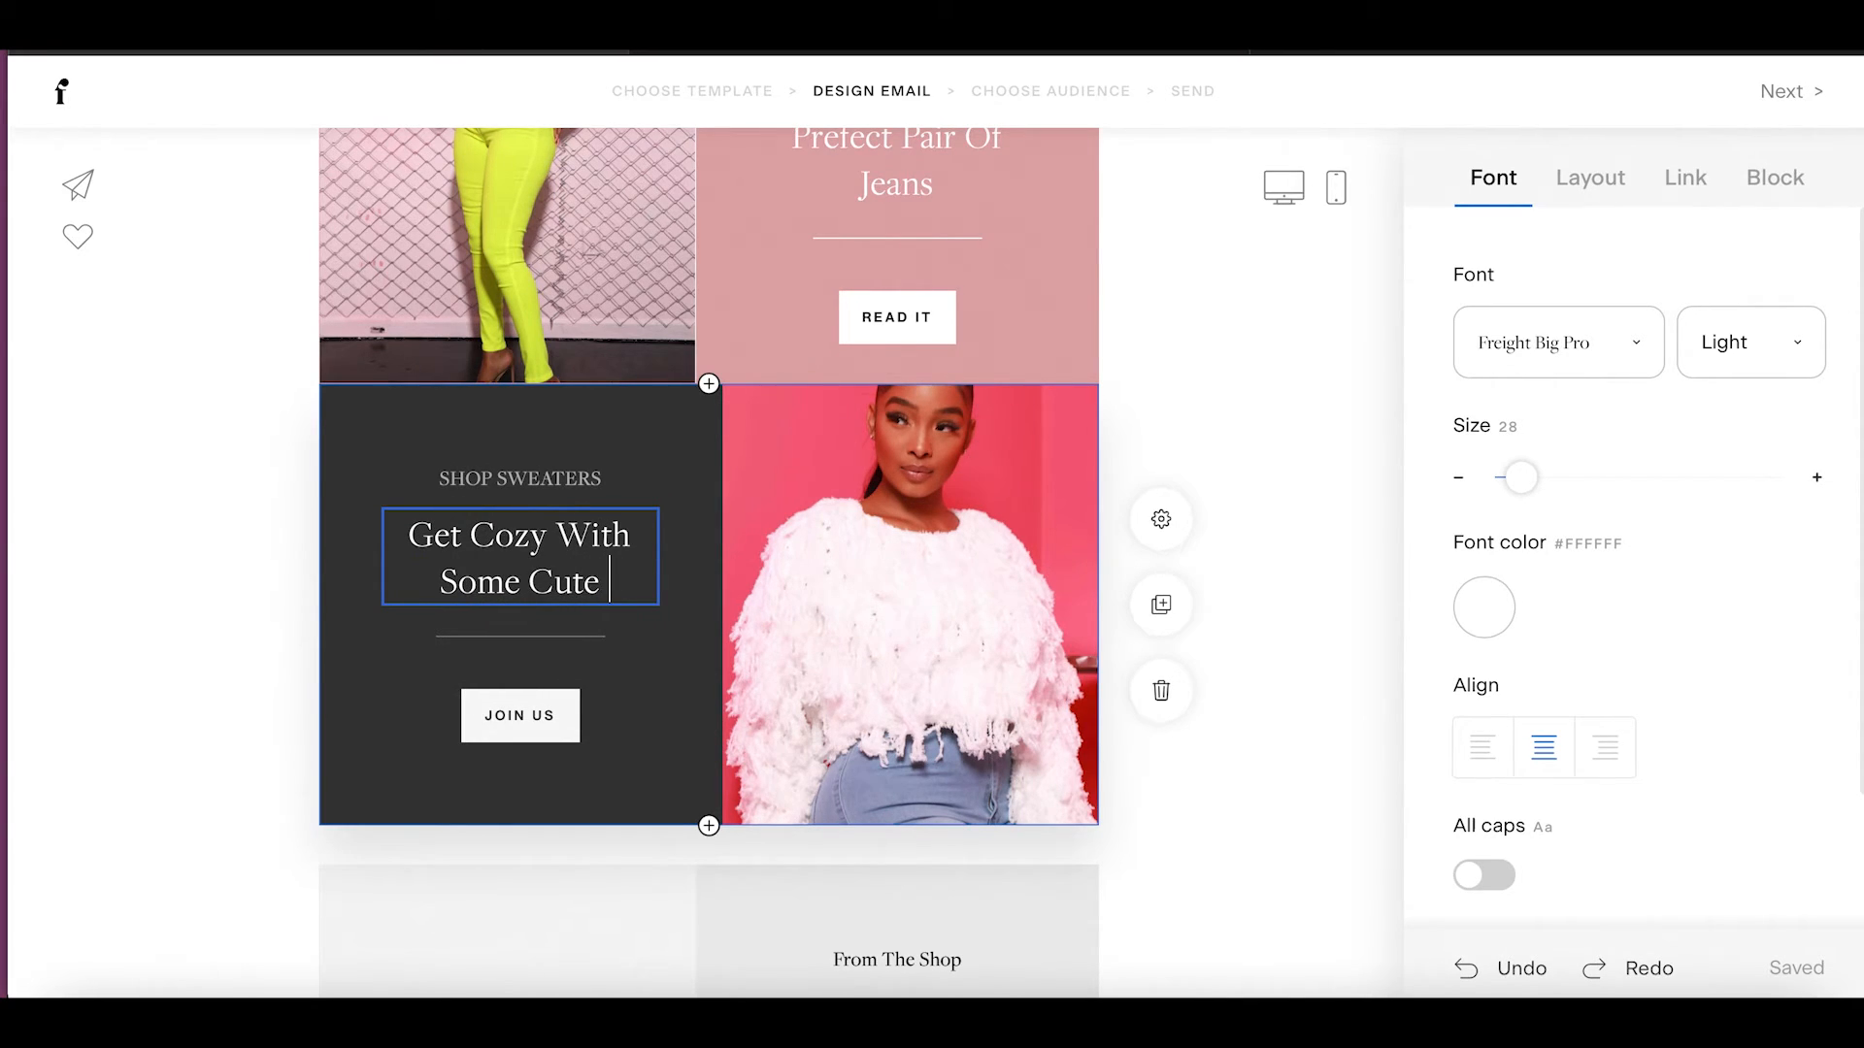
Change the label of the JOIN US button in the sweaters block to "SHOP".
click(541, 718)
drag(489, 719, 575, 722)
text(SHOP)
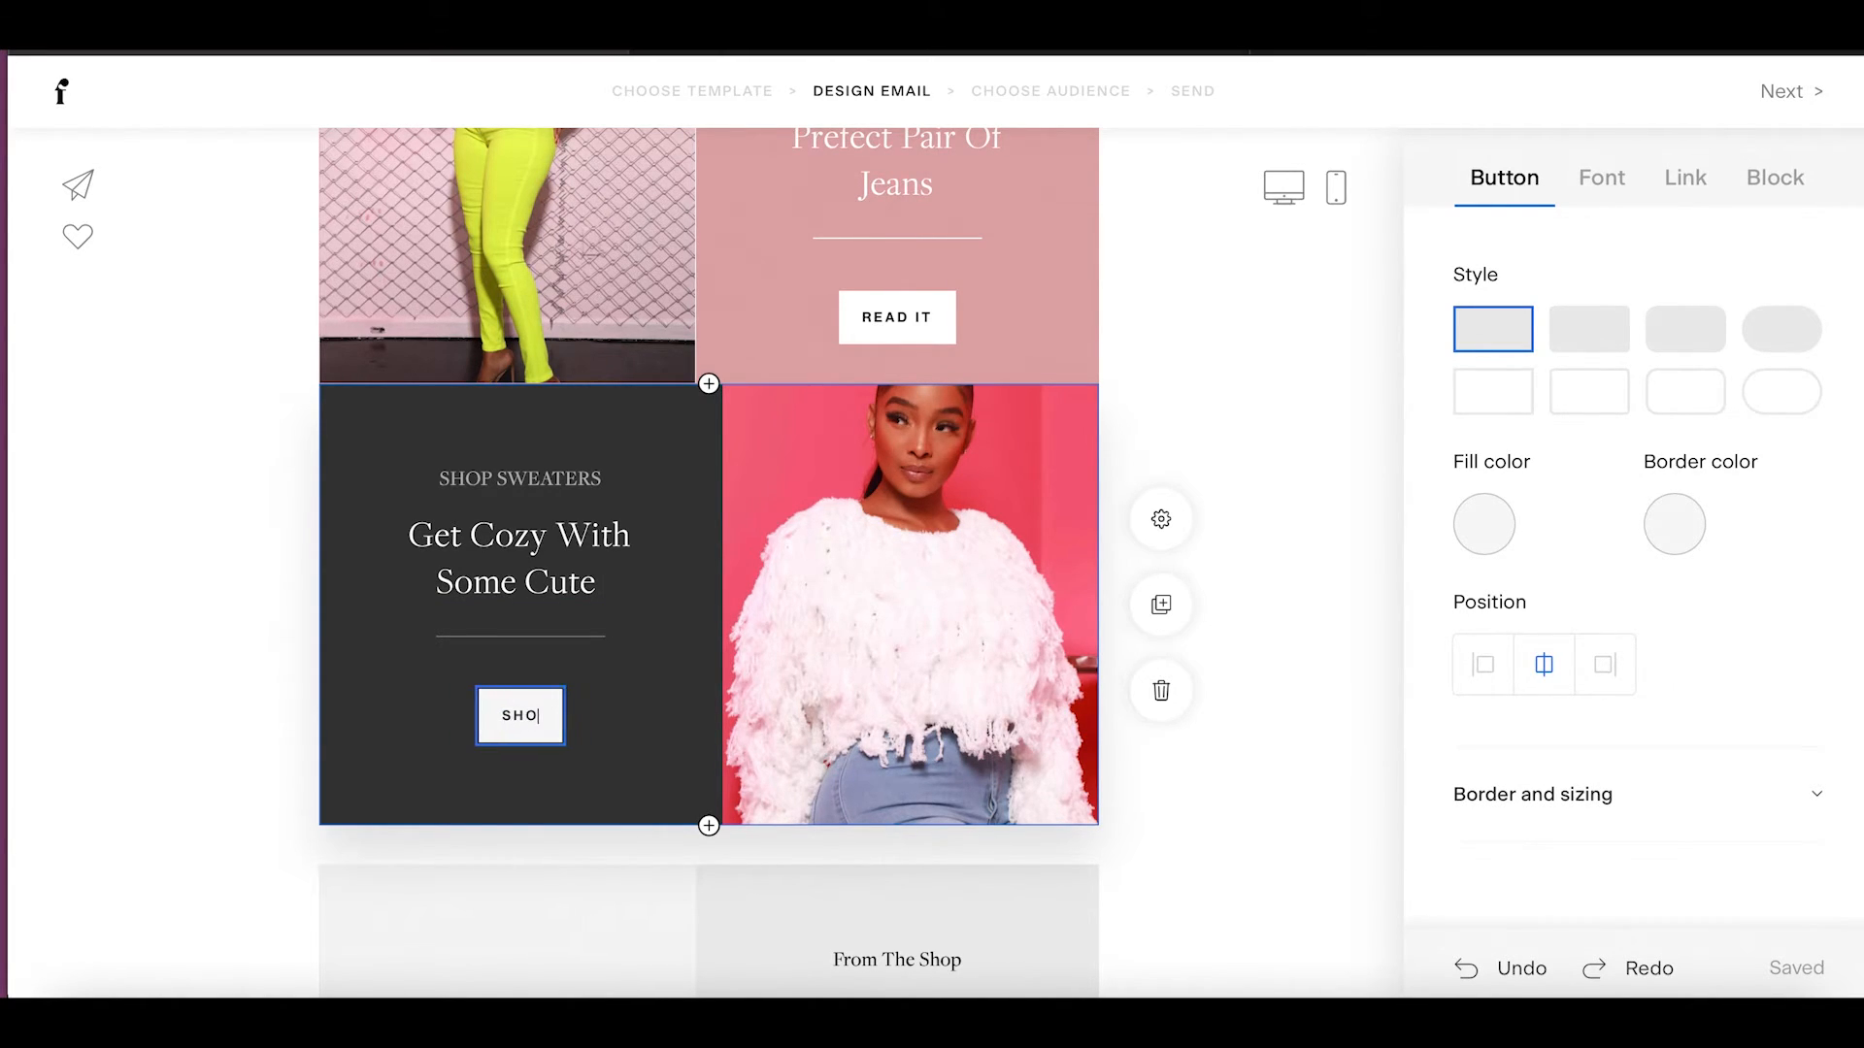
Change the label of the READ IT button in the jeans block to "SHOP".
click(914, 320)
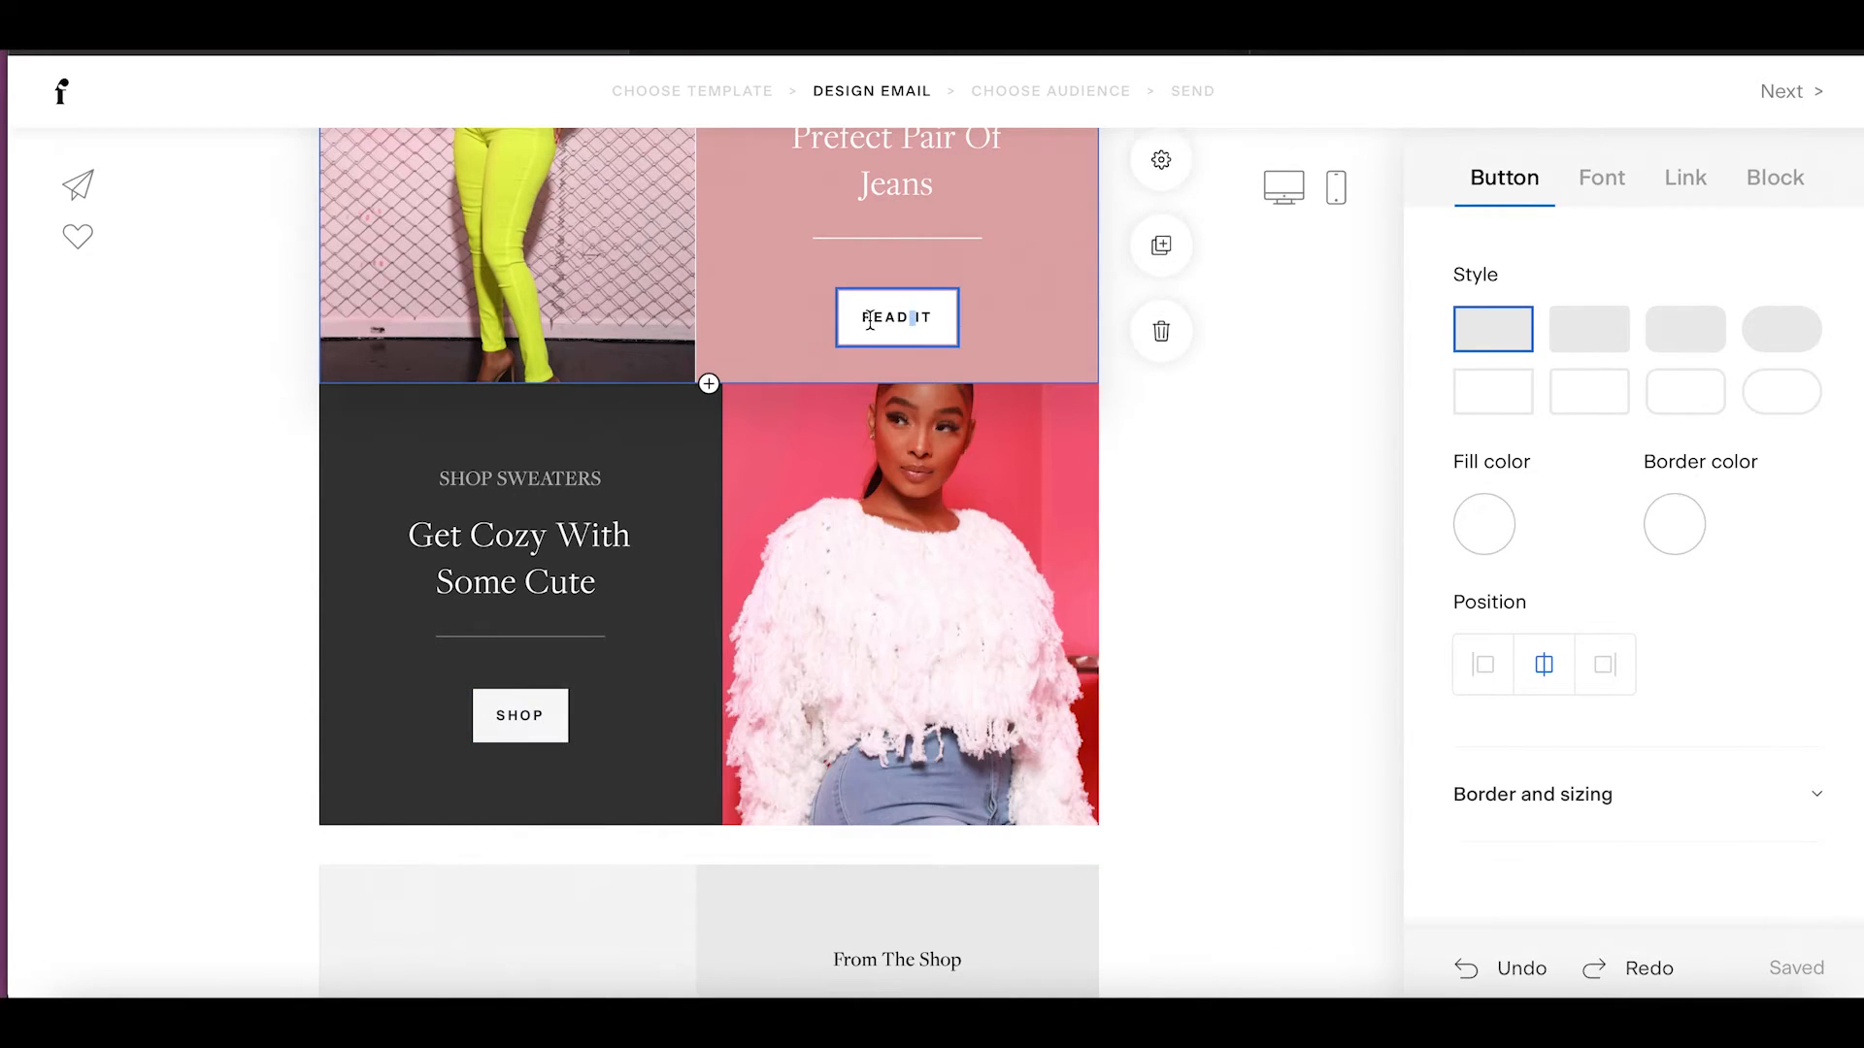
drag(861, 318, 959, 320)
text(SHOP)
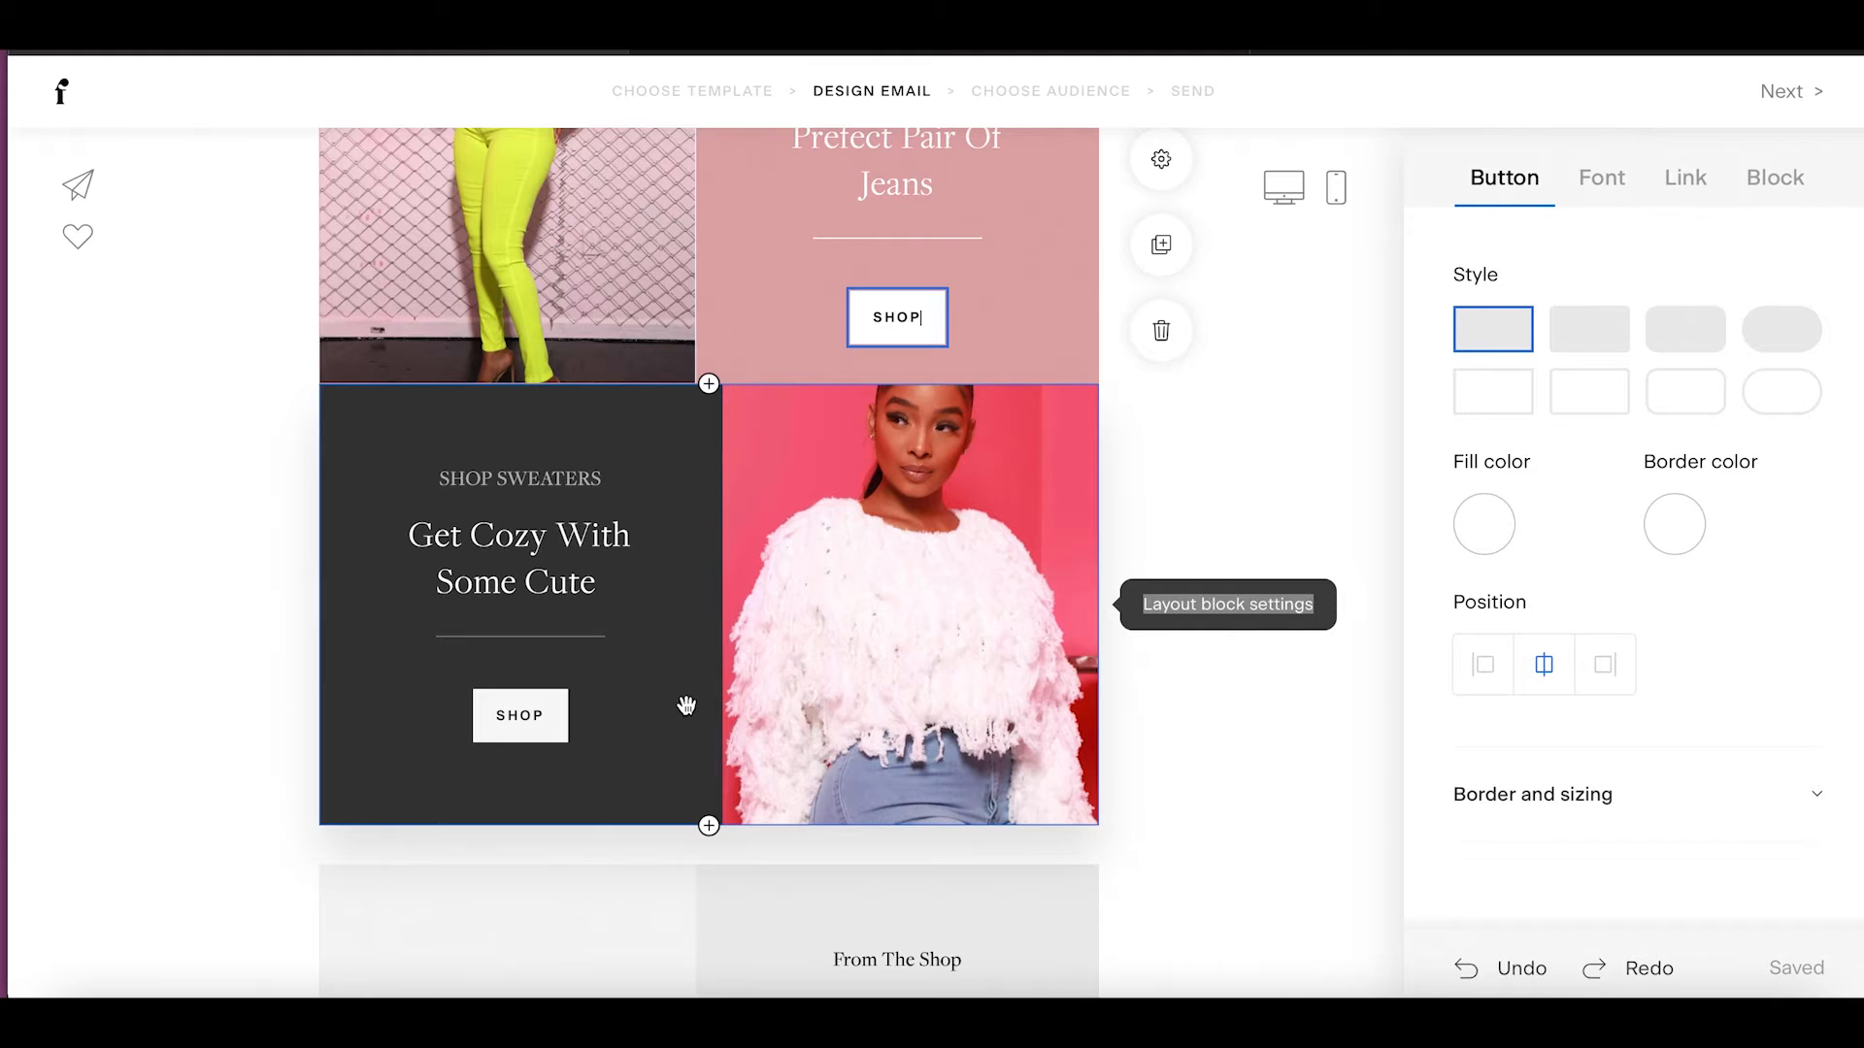
click(819, 434)
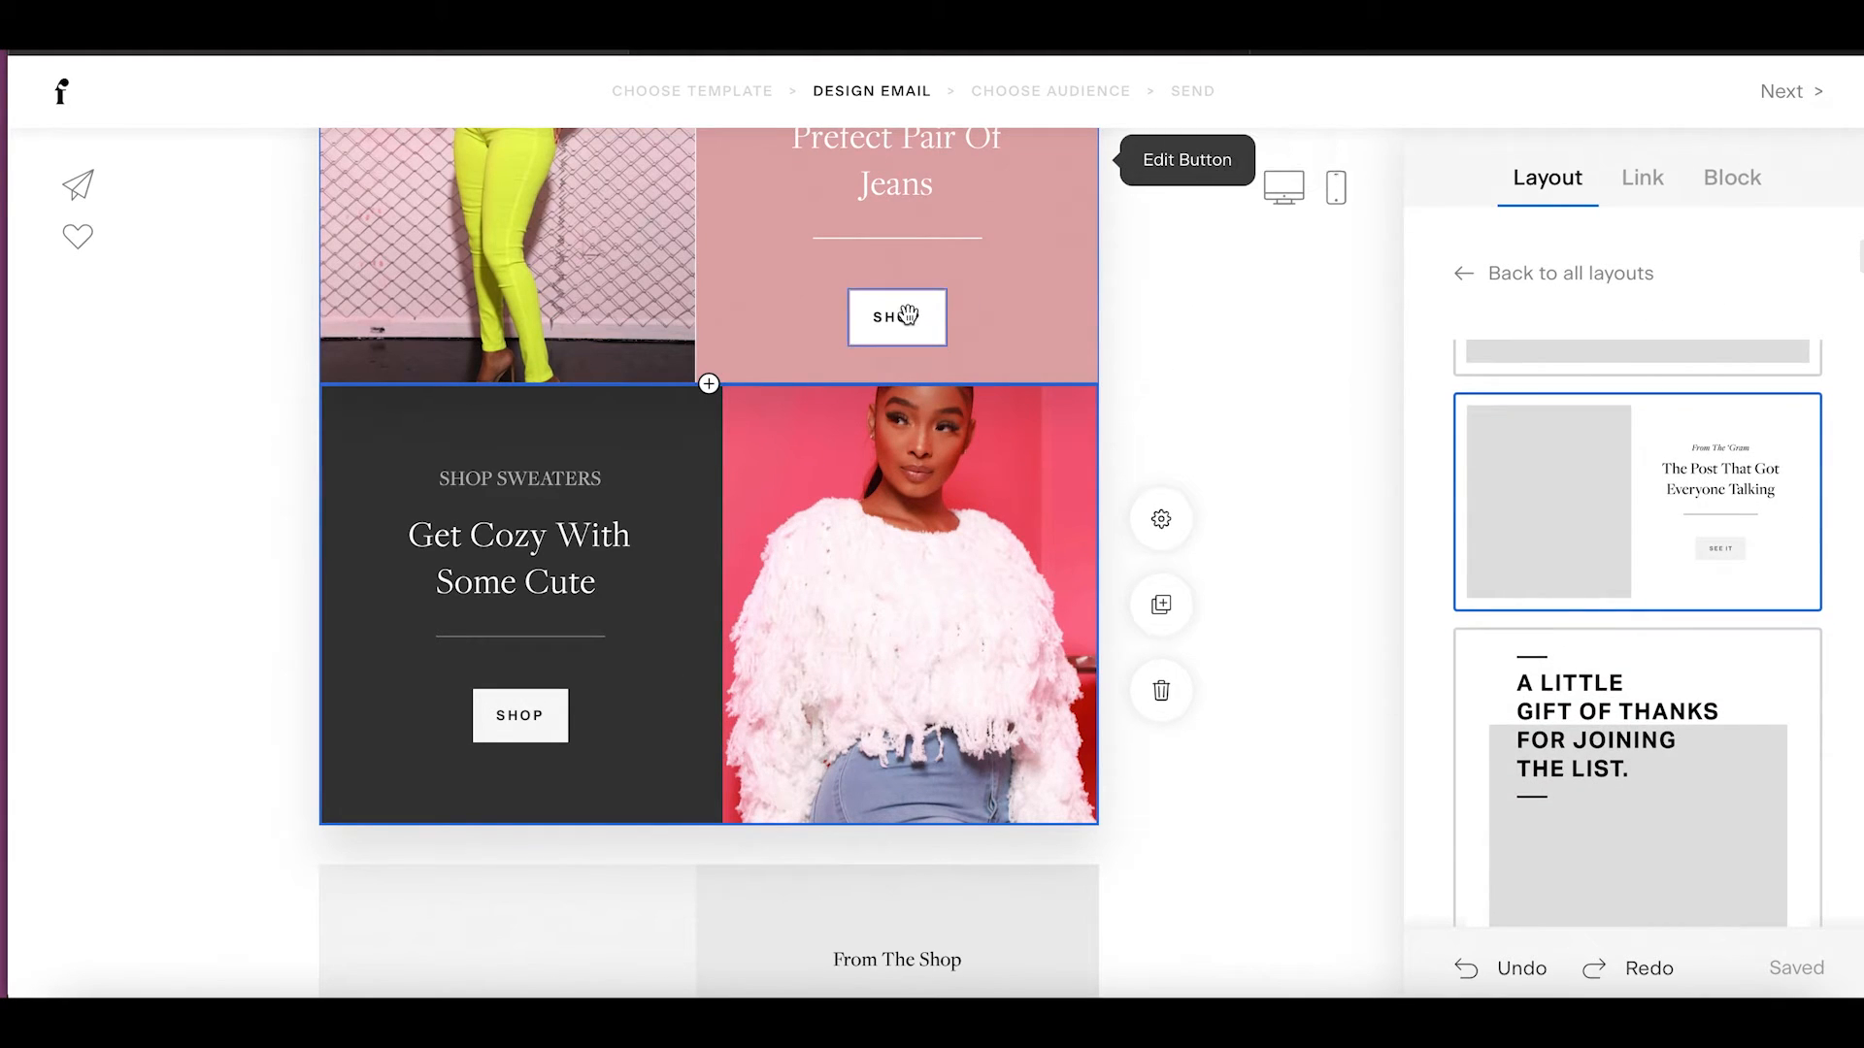
click(908, 313)
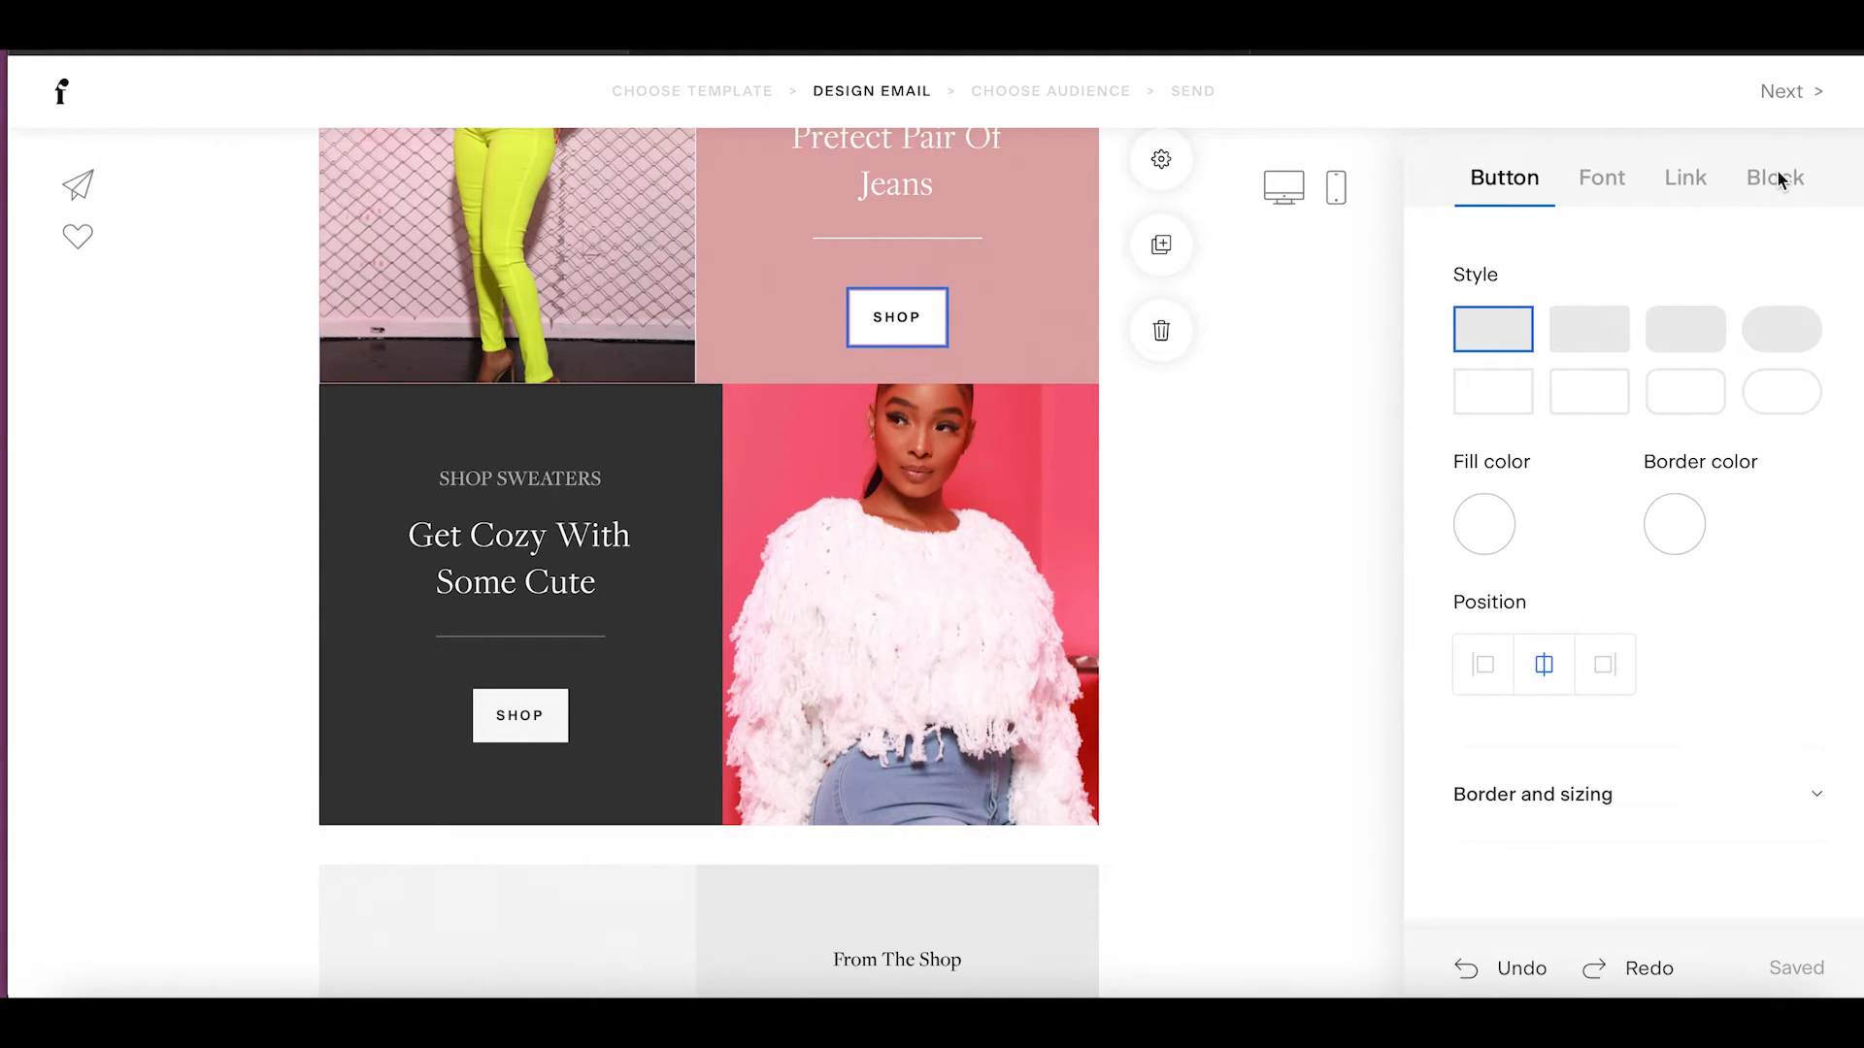
click(1779, 180)
click(1646, 179)
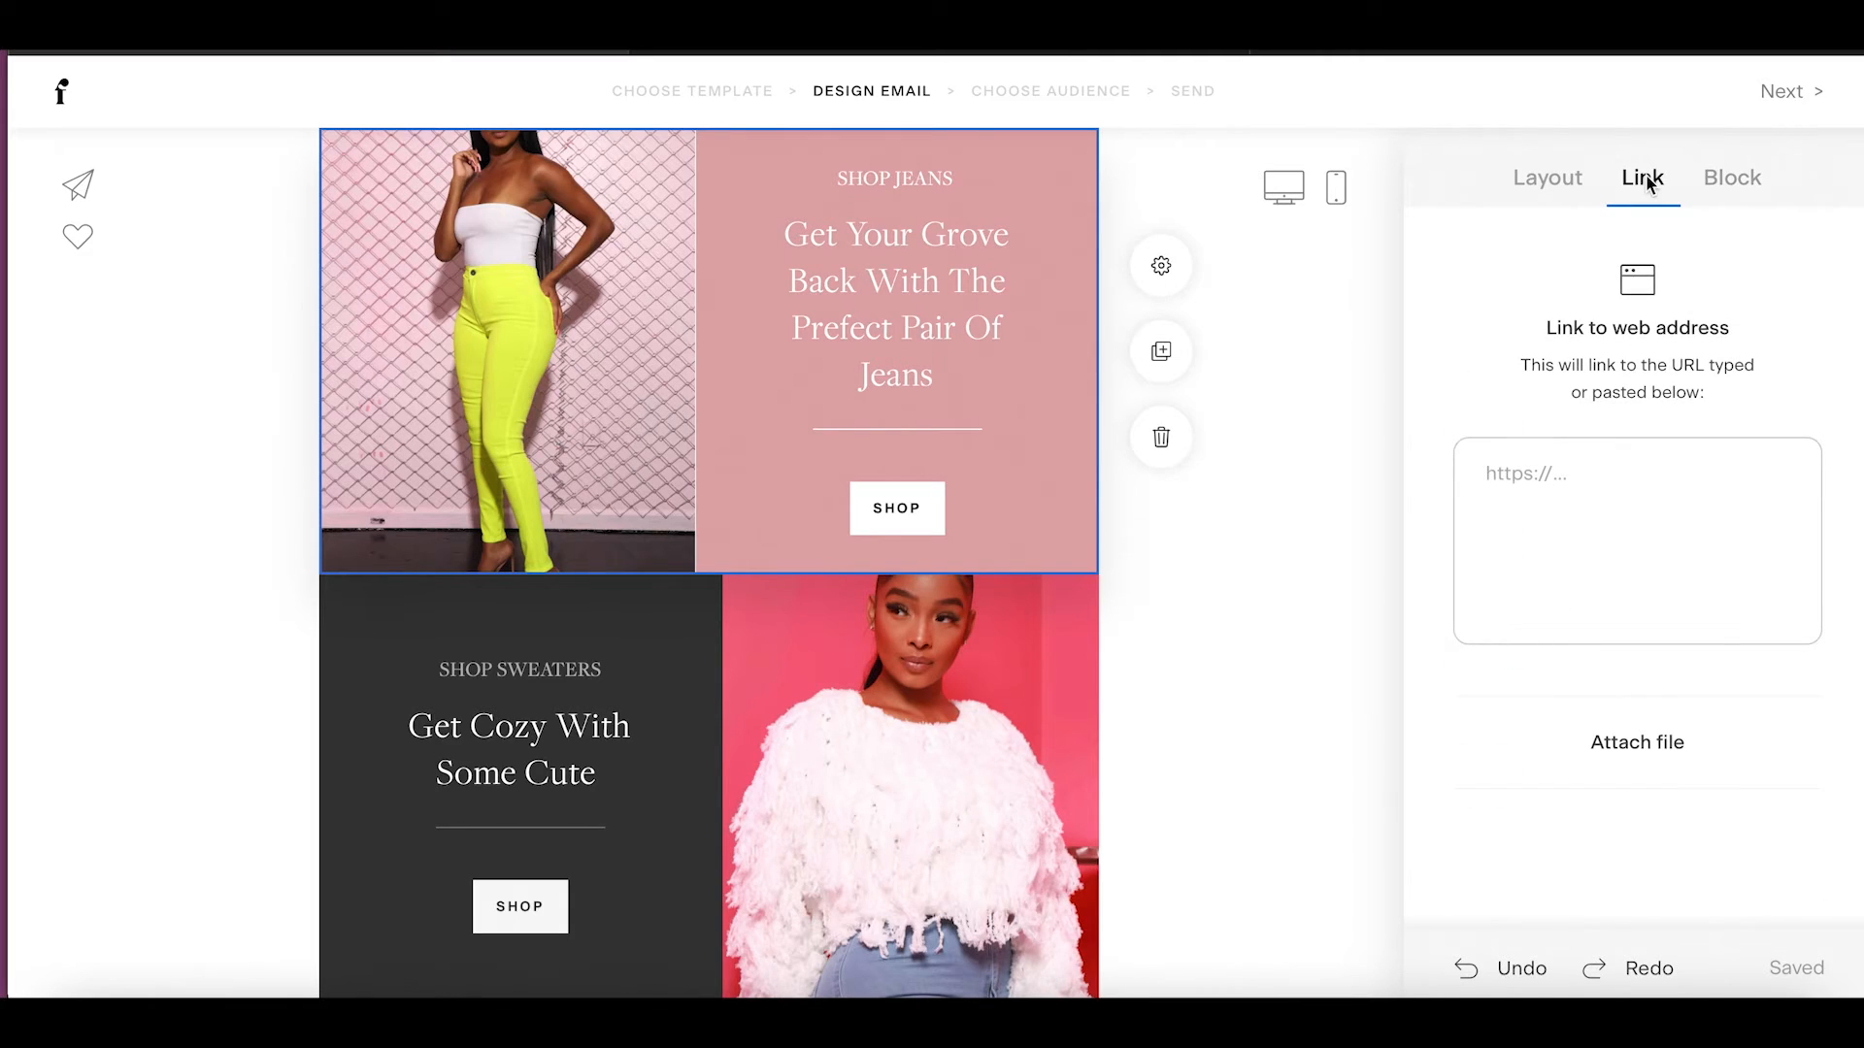
click(1662, 488)
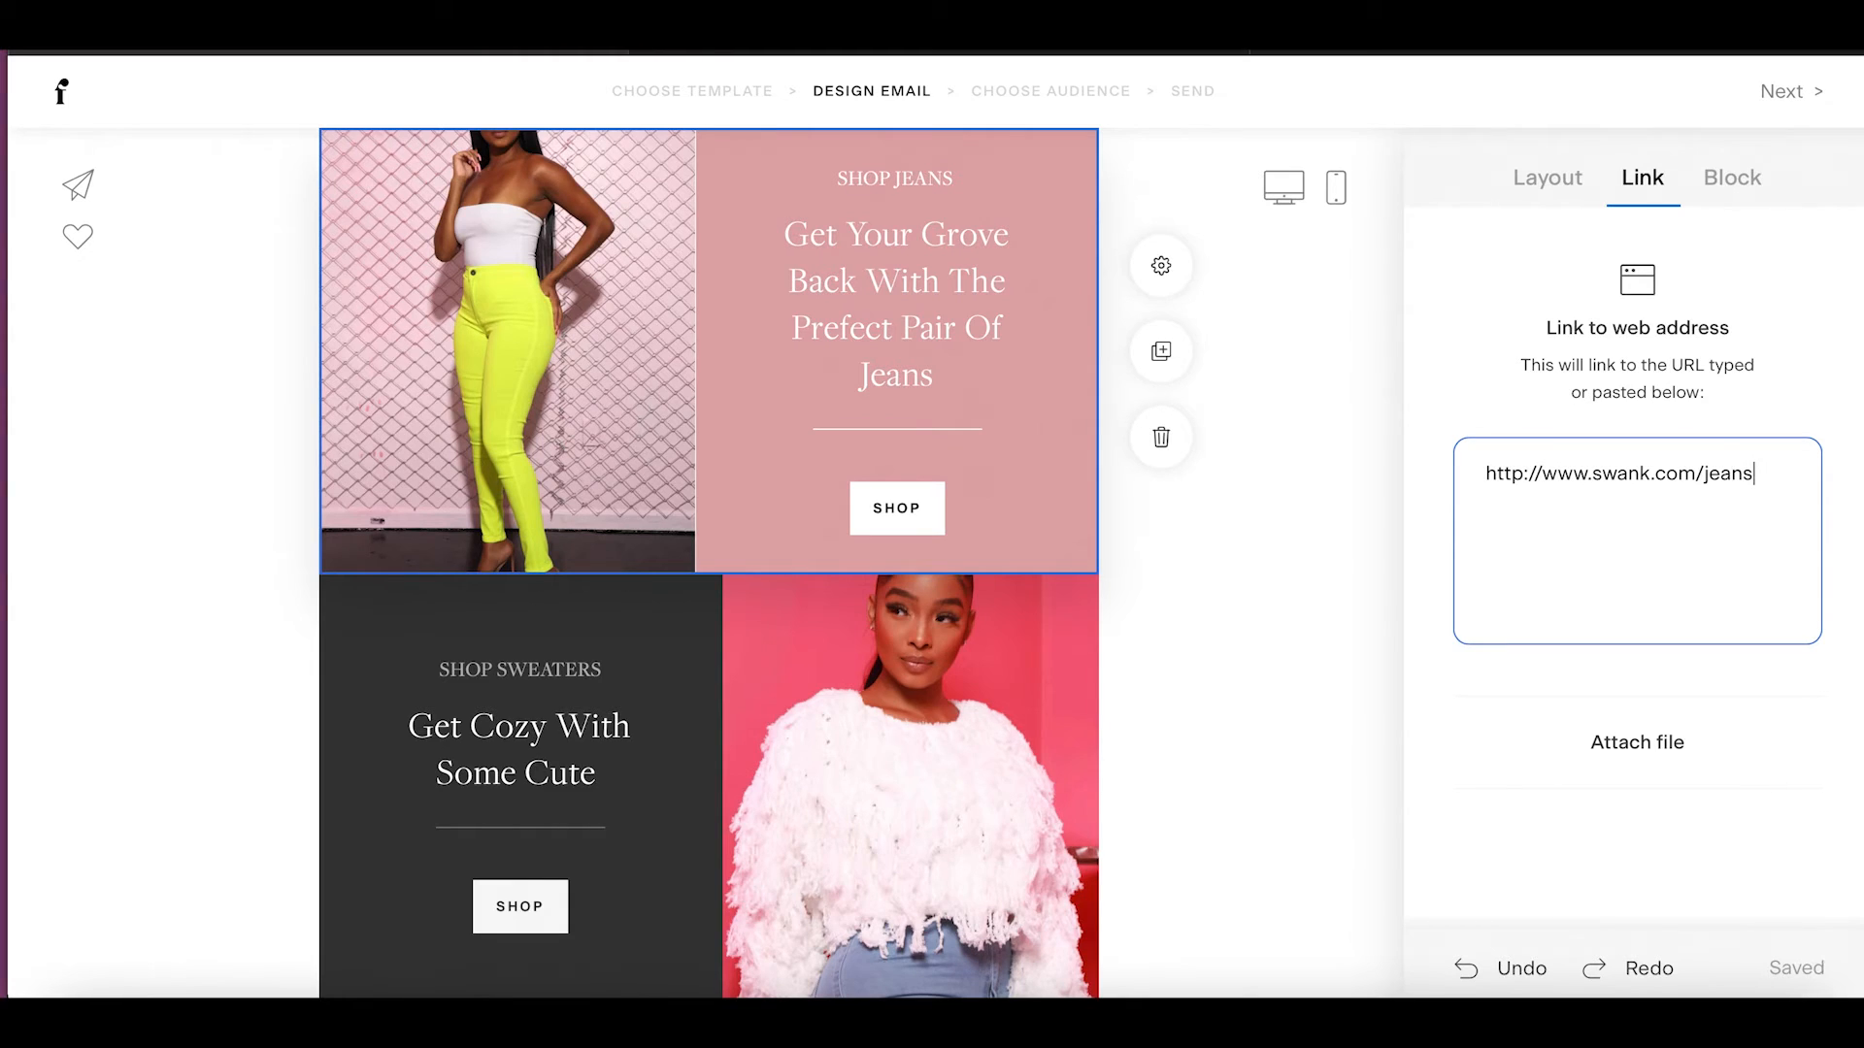
click(503, 910)
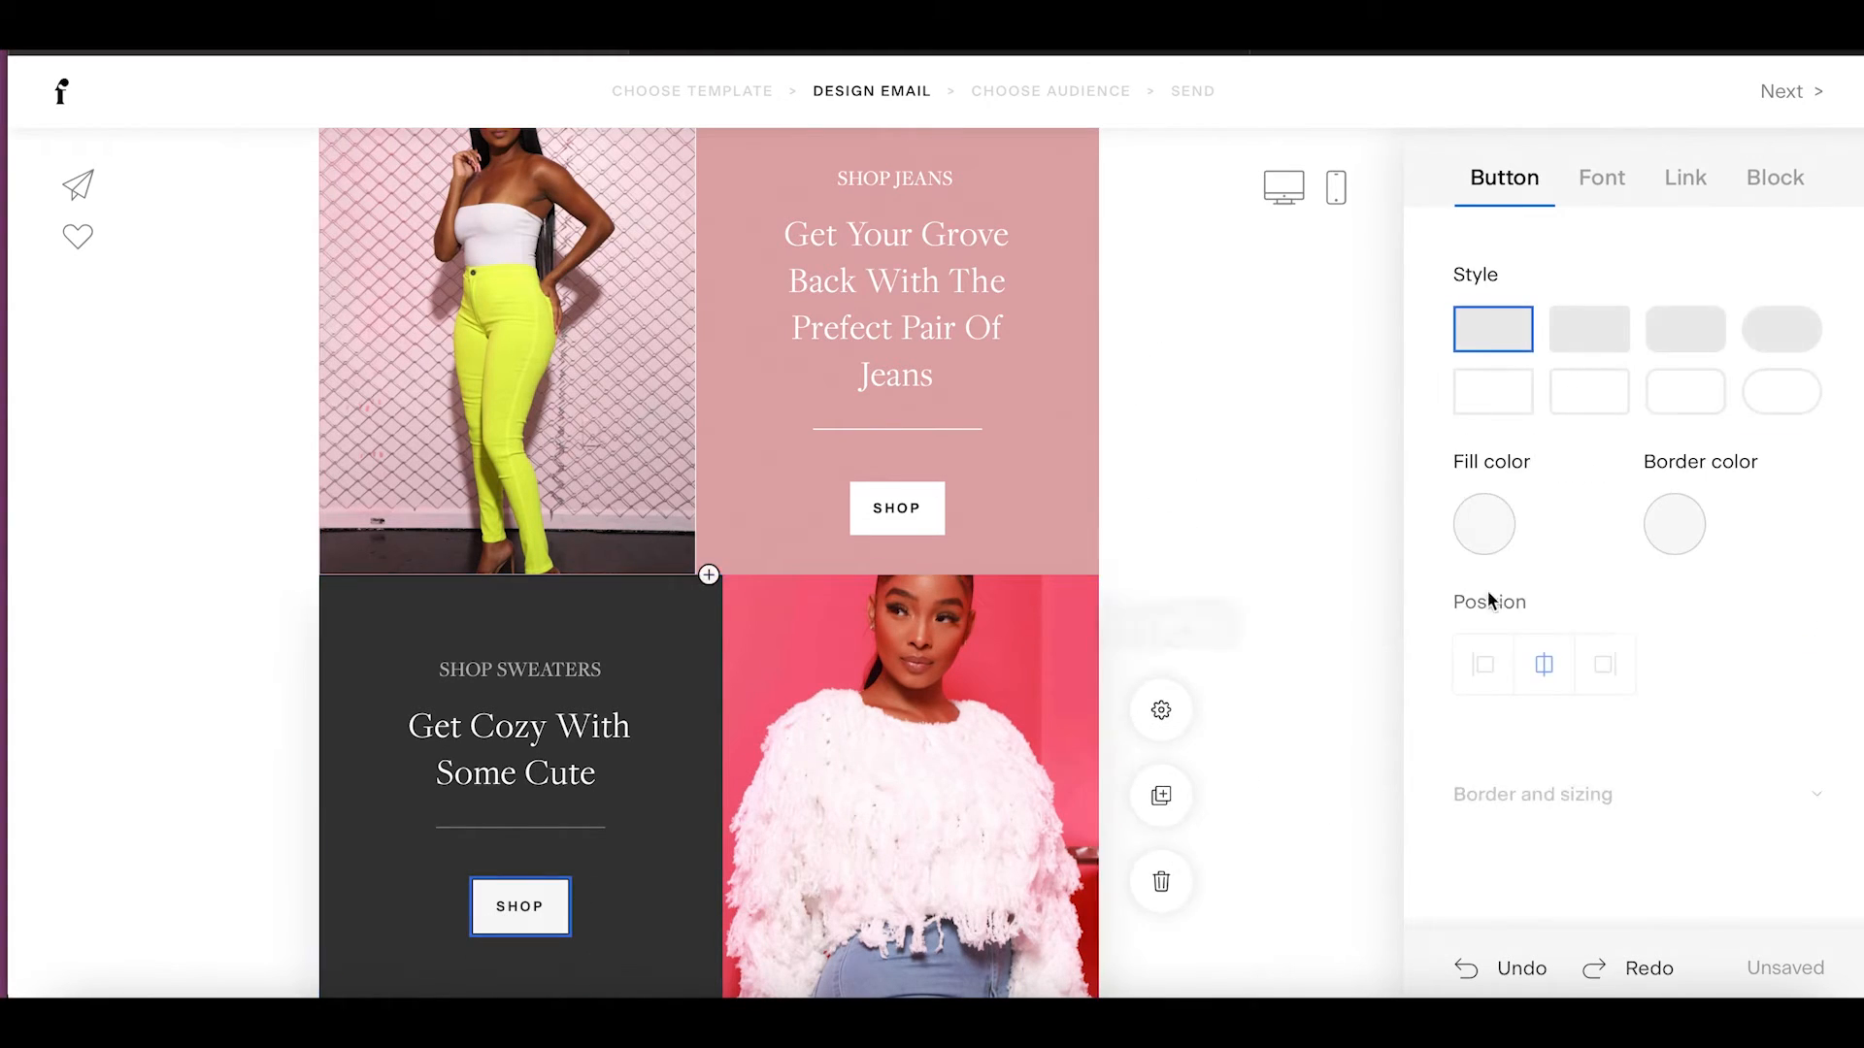
click(1690, 182)
click(1519, 479)
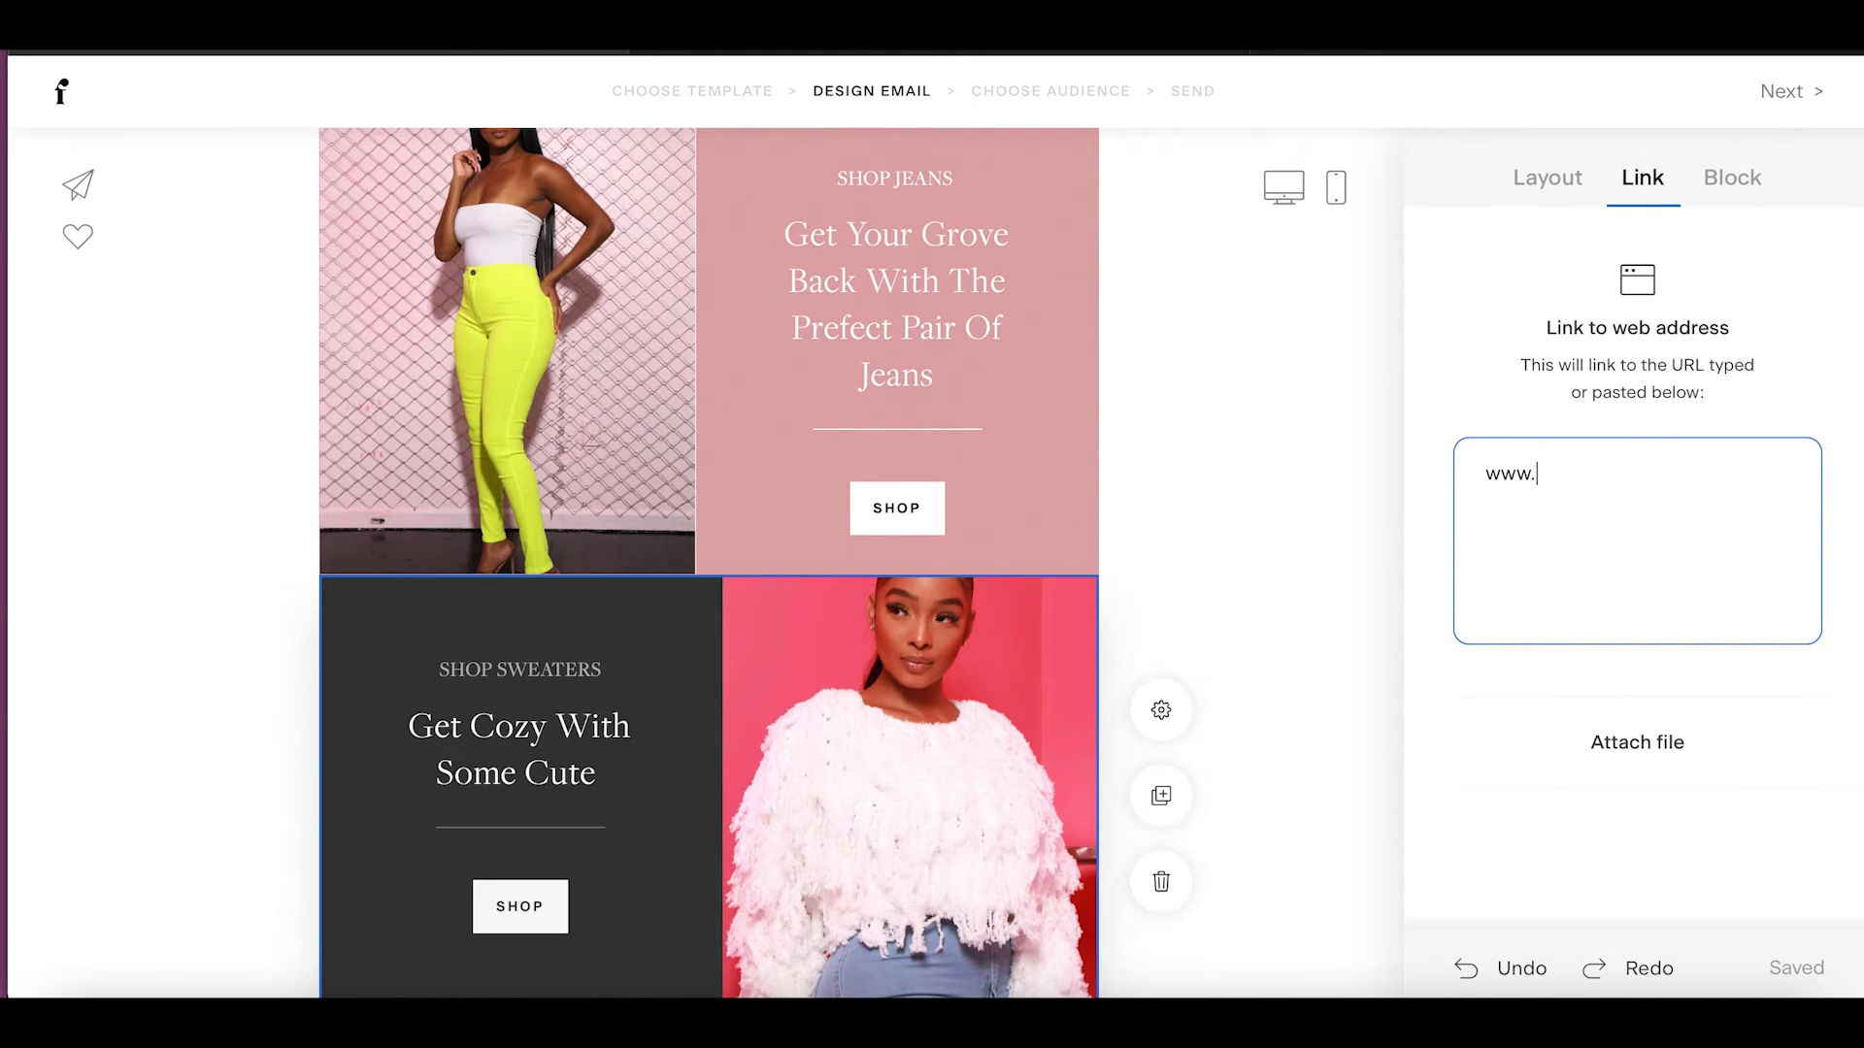
text(www.swank.com/sweaters)
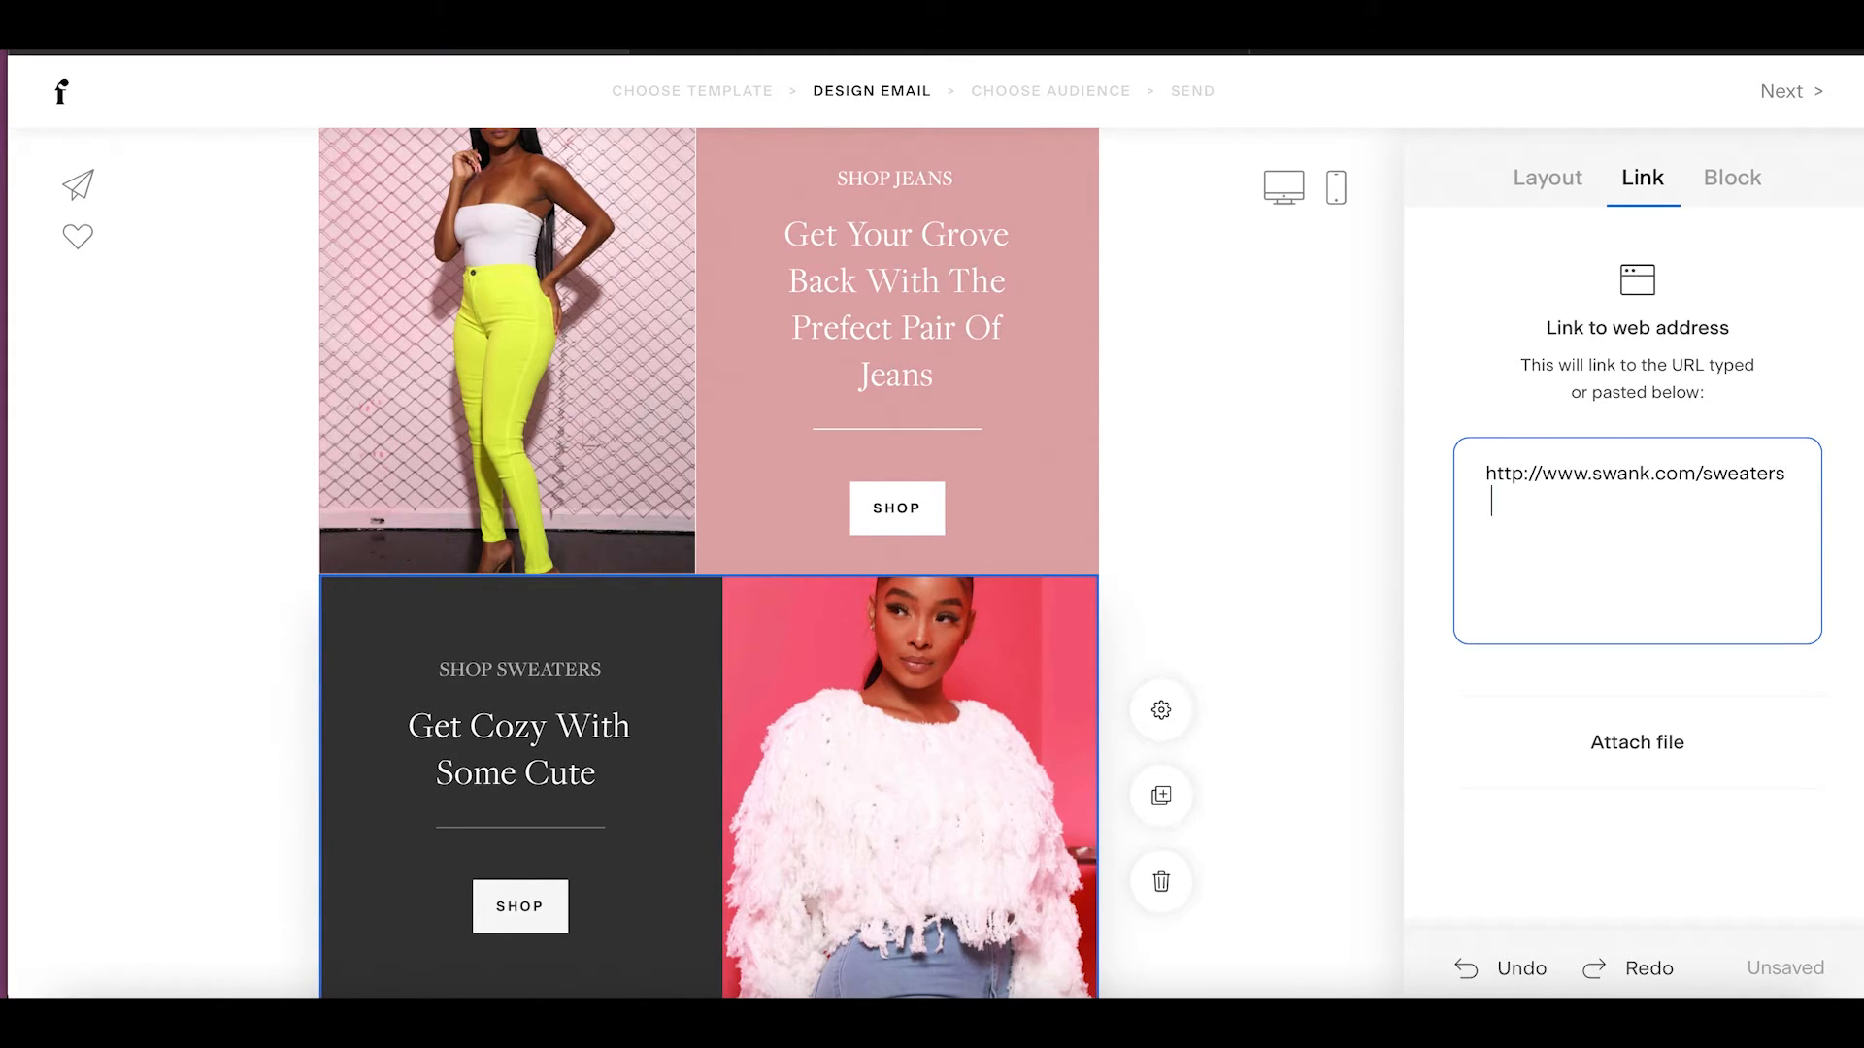
click(742, 706)
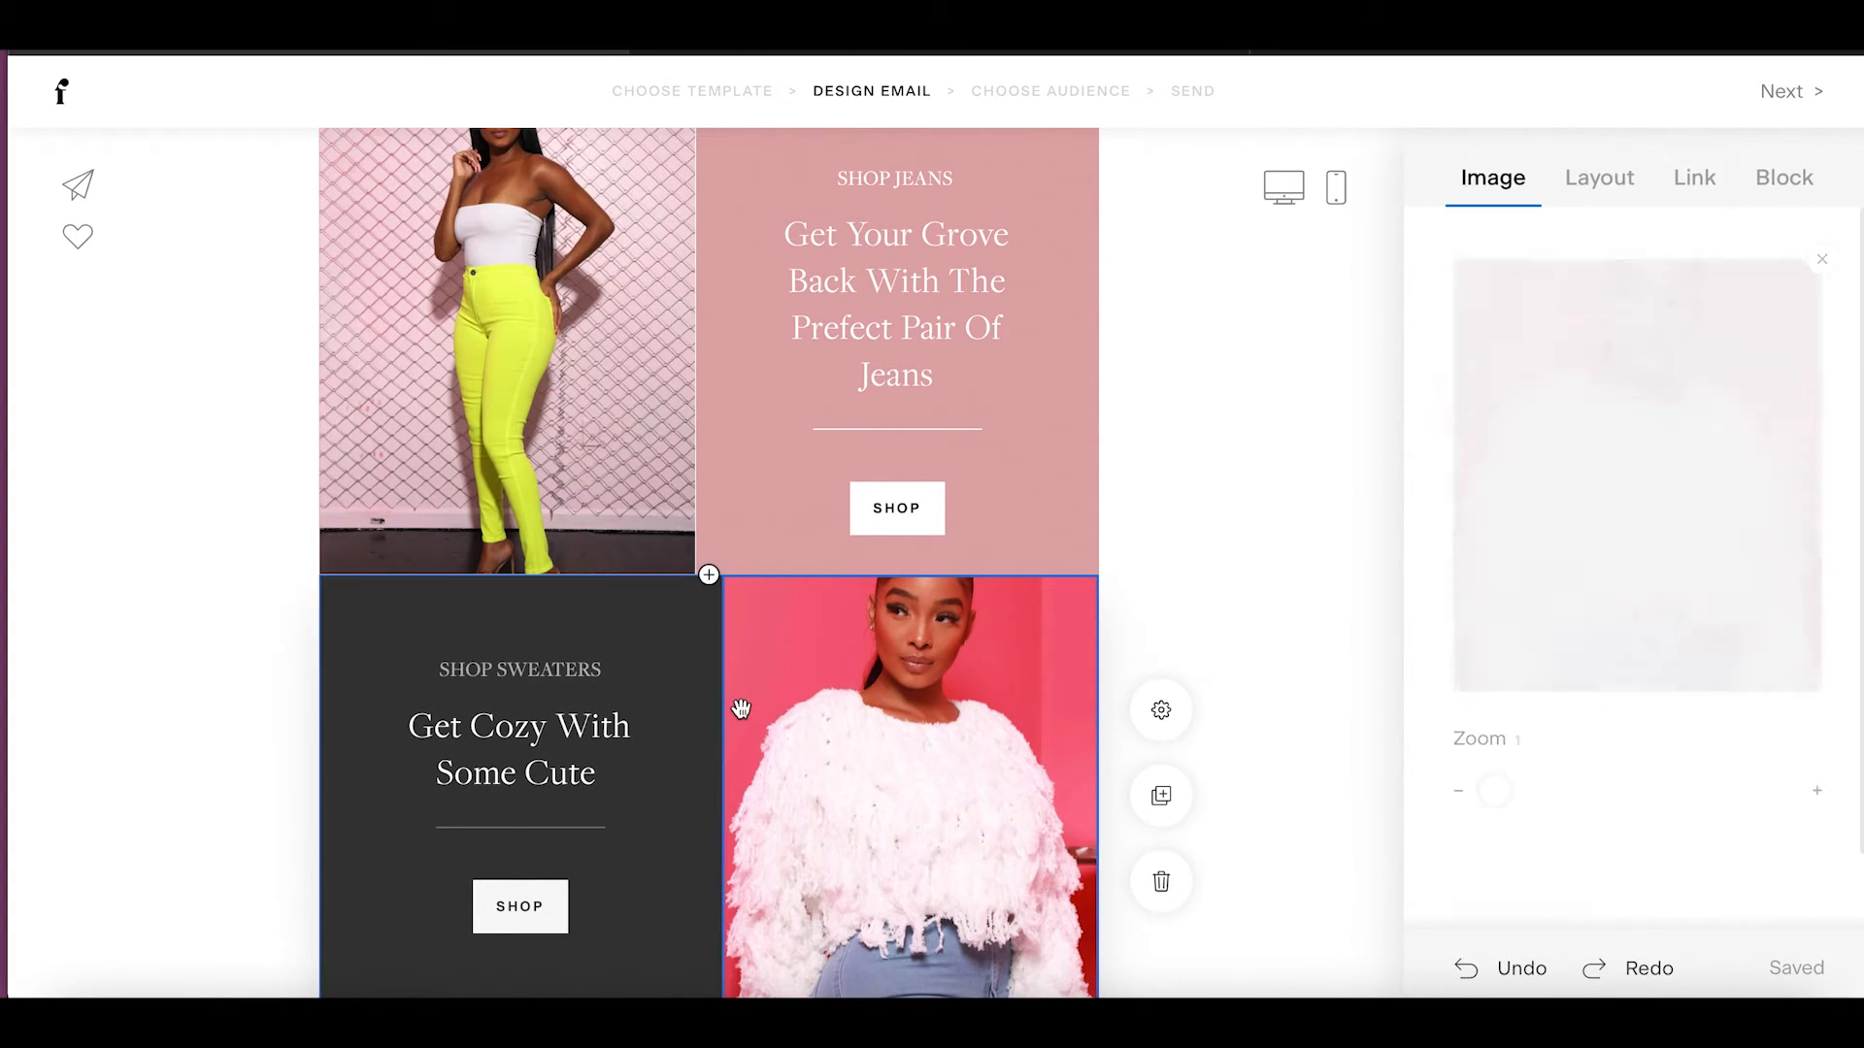
Review the email from the Valentine's Day banner through the jeans and sweaters blocks to the unedited "From The Shop" block.
scroll(872, 564, down, 1)
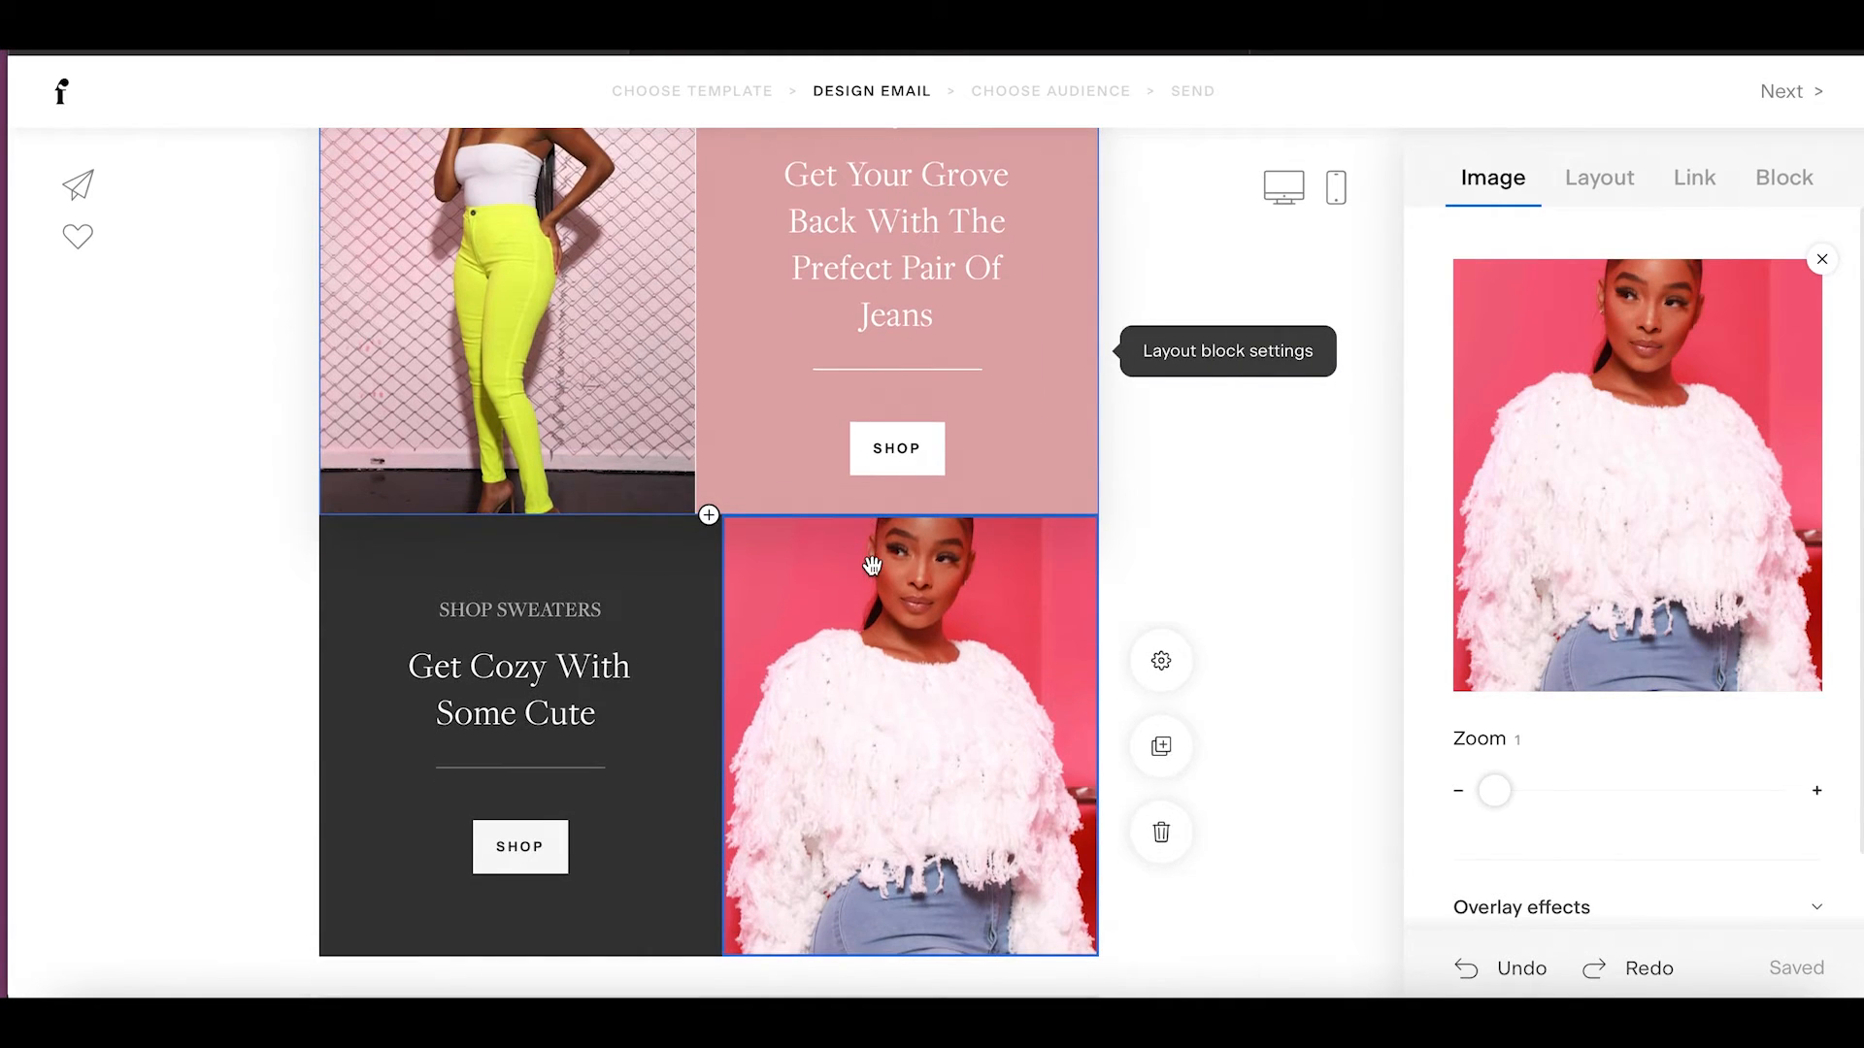
scroll(872, 564, down, 1)
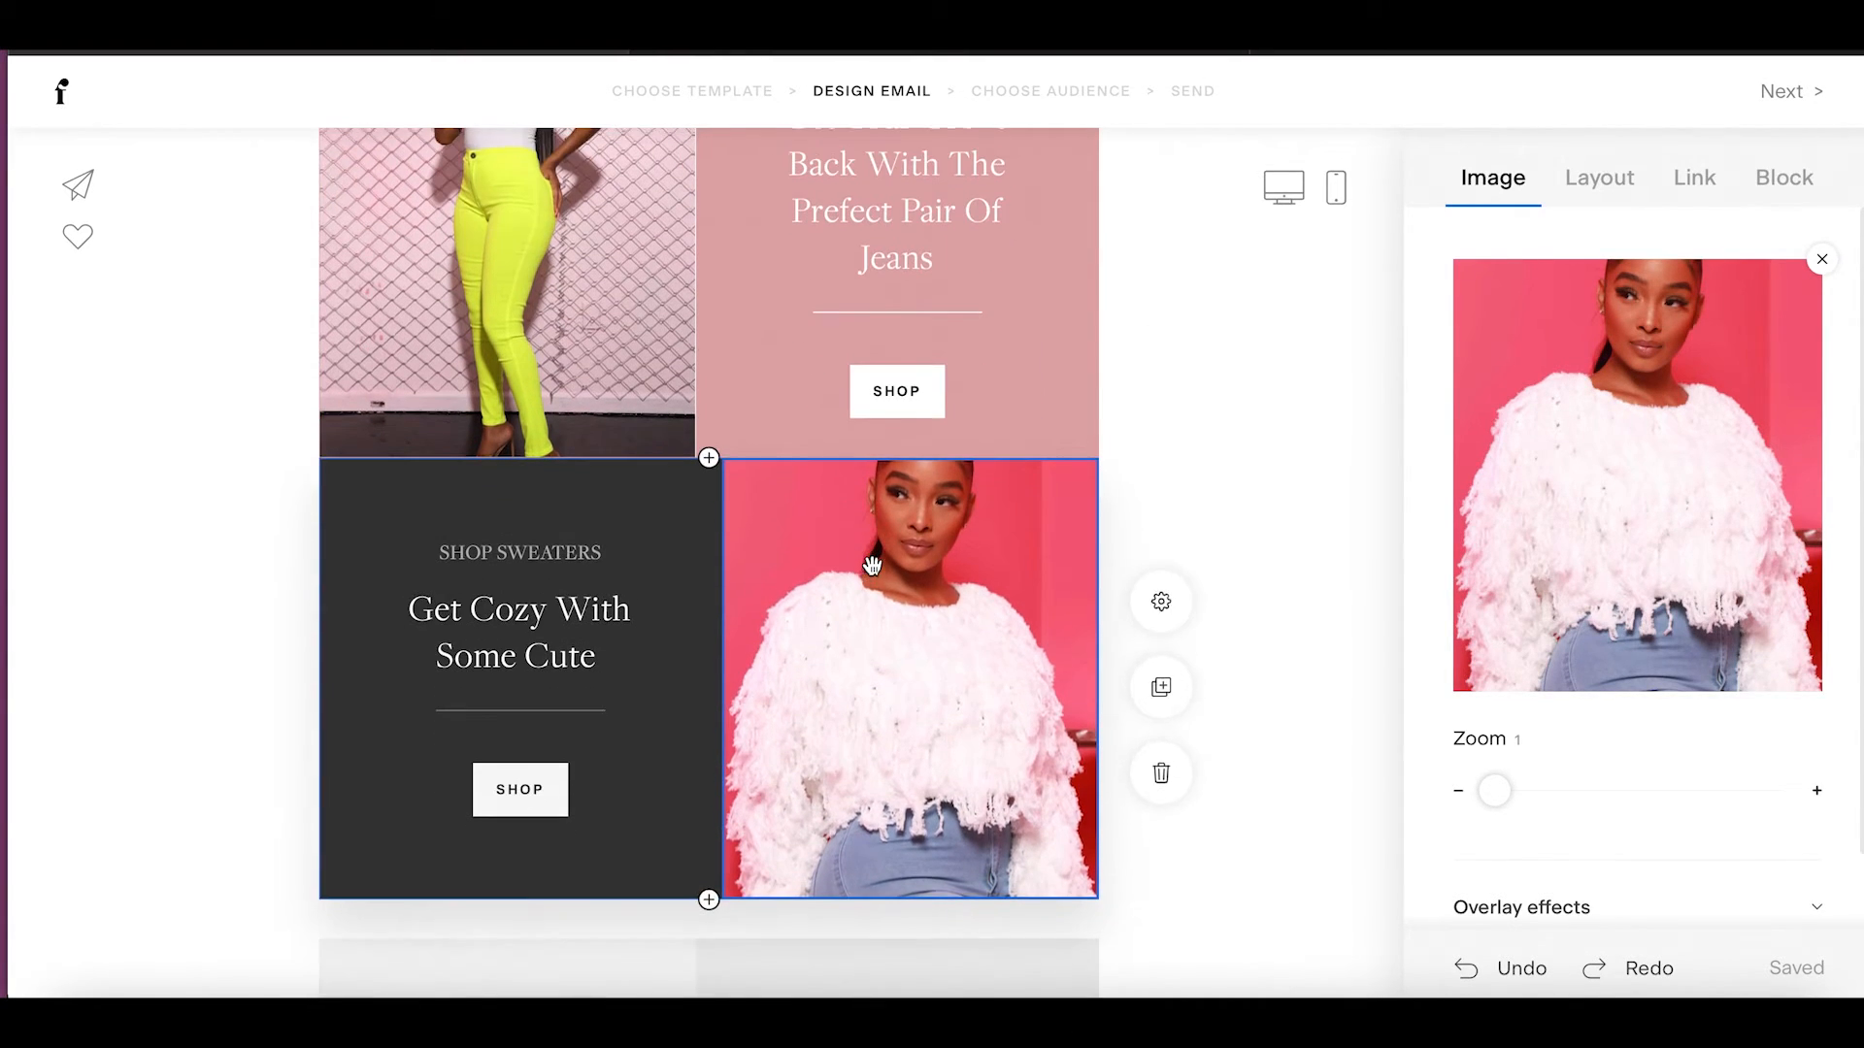
scroll(872, 564, up, 1)
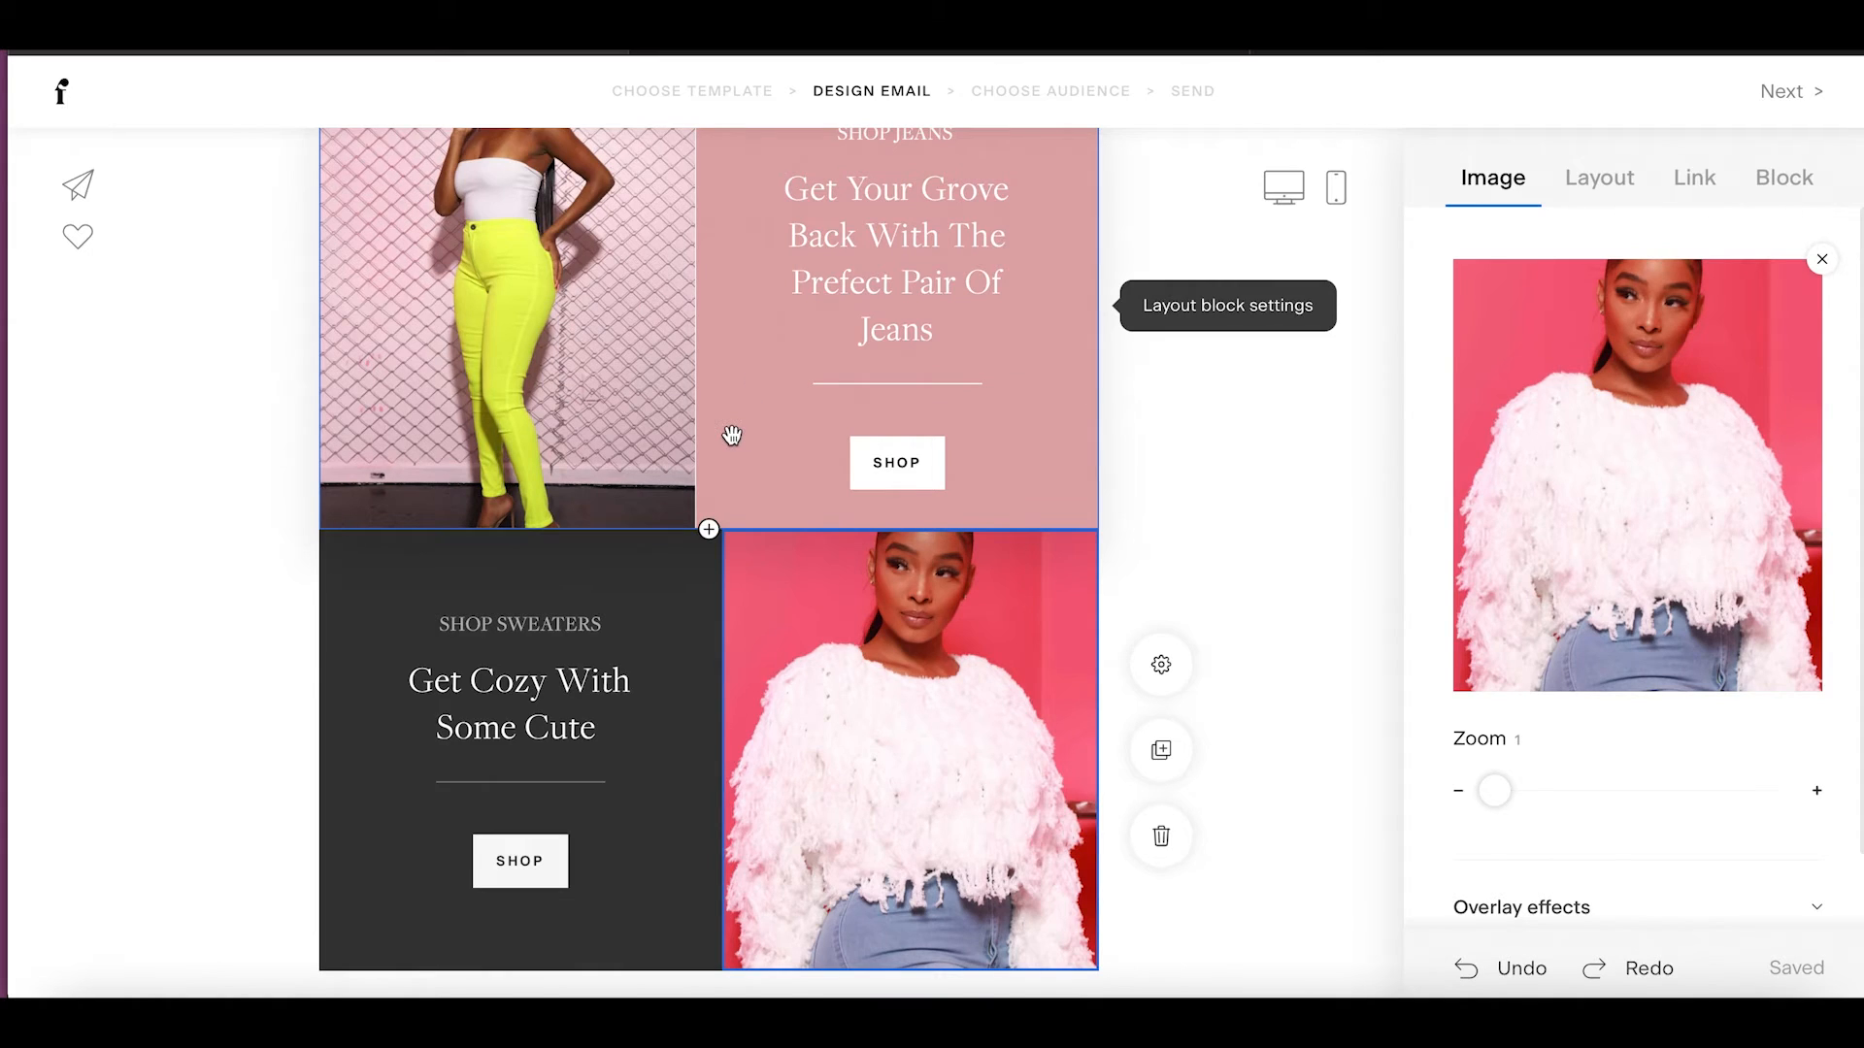
scroll(732, 436, up, 3)
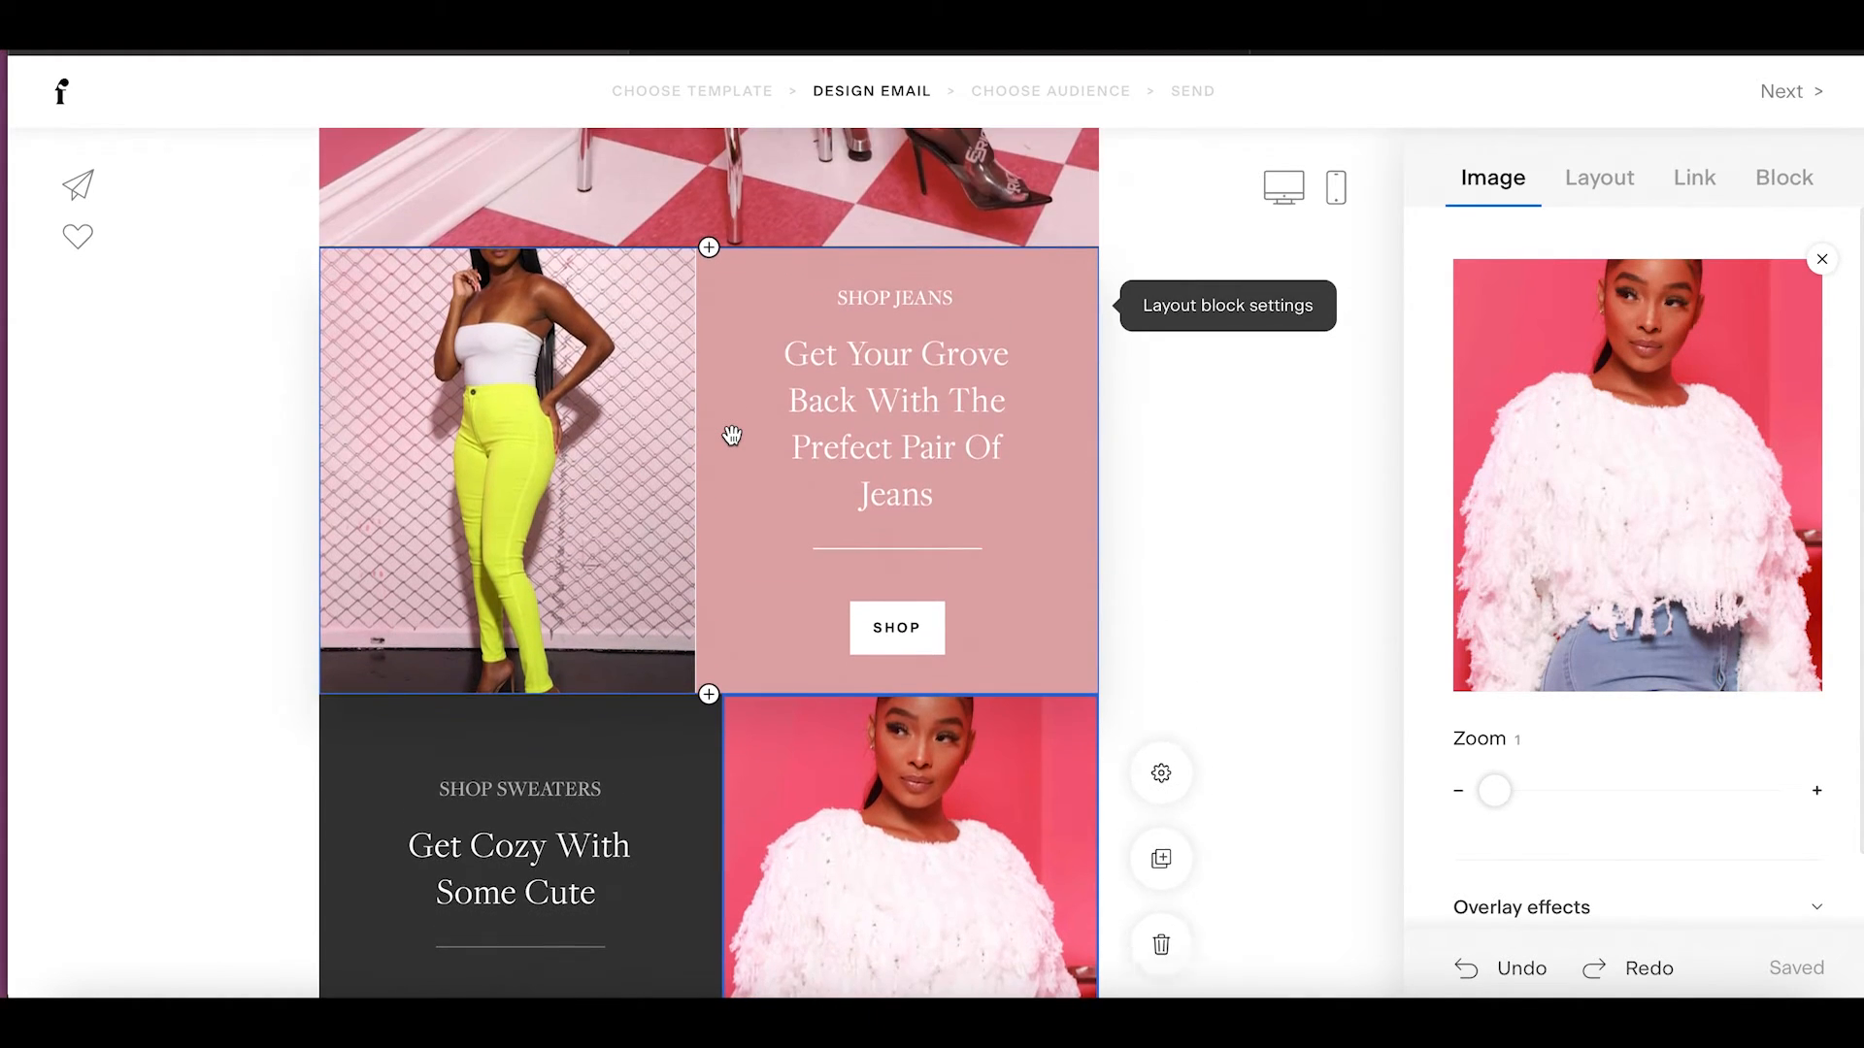
scroll(732, 436, down, 1)
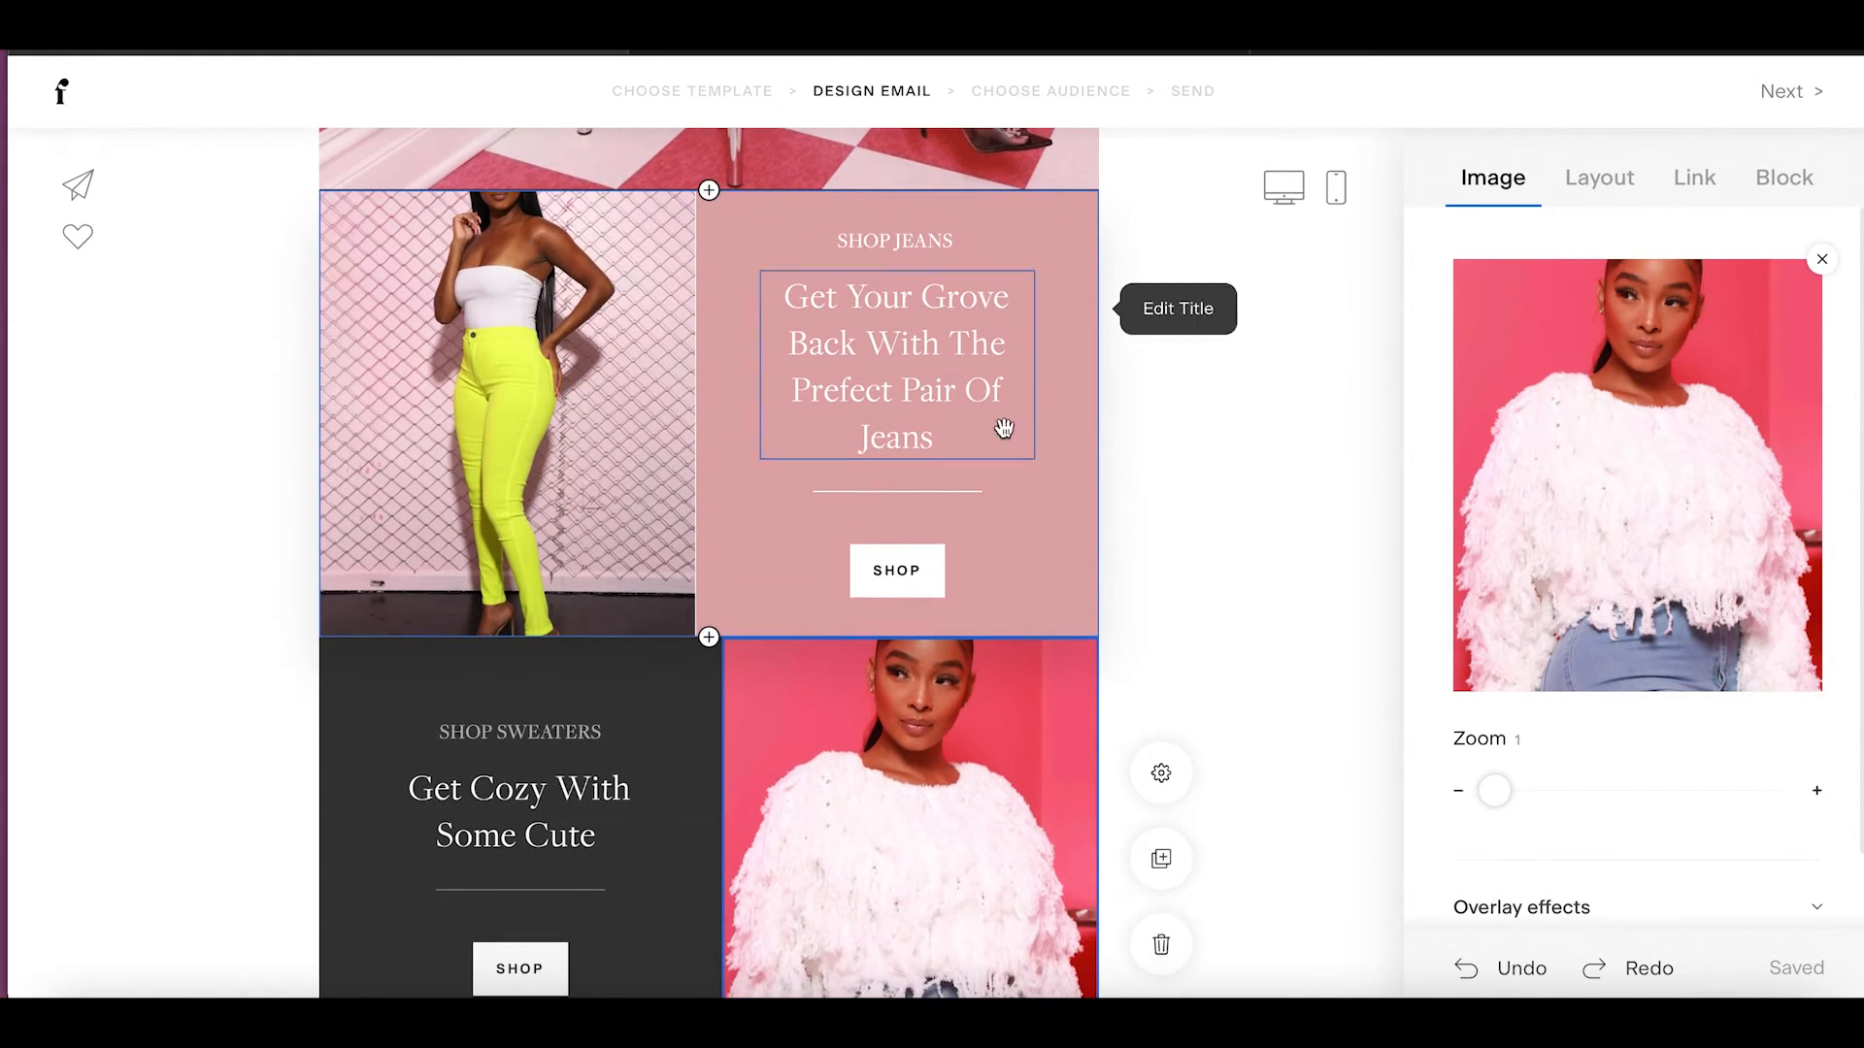
click(913, 573)
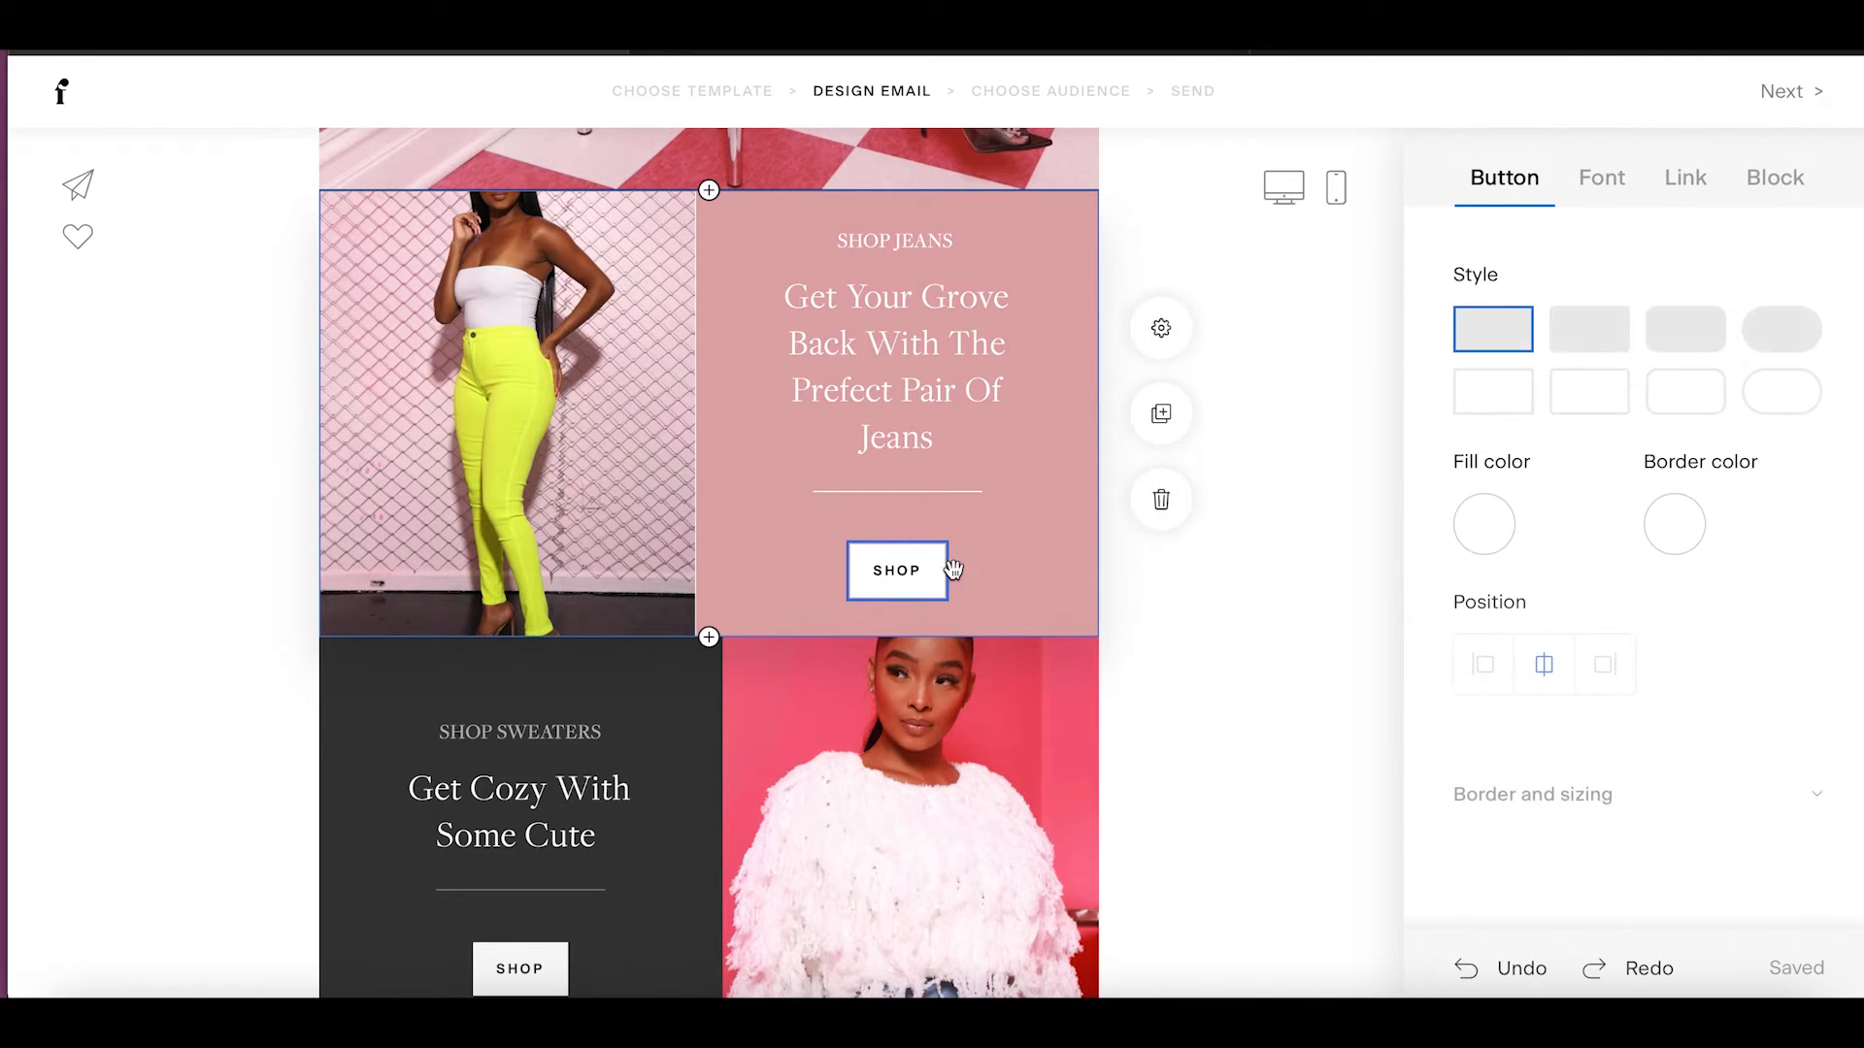
scroll(816, 713, down, 1)
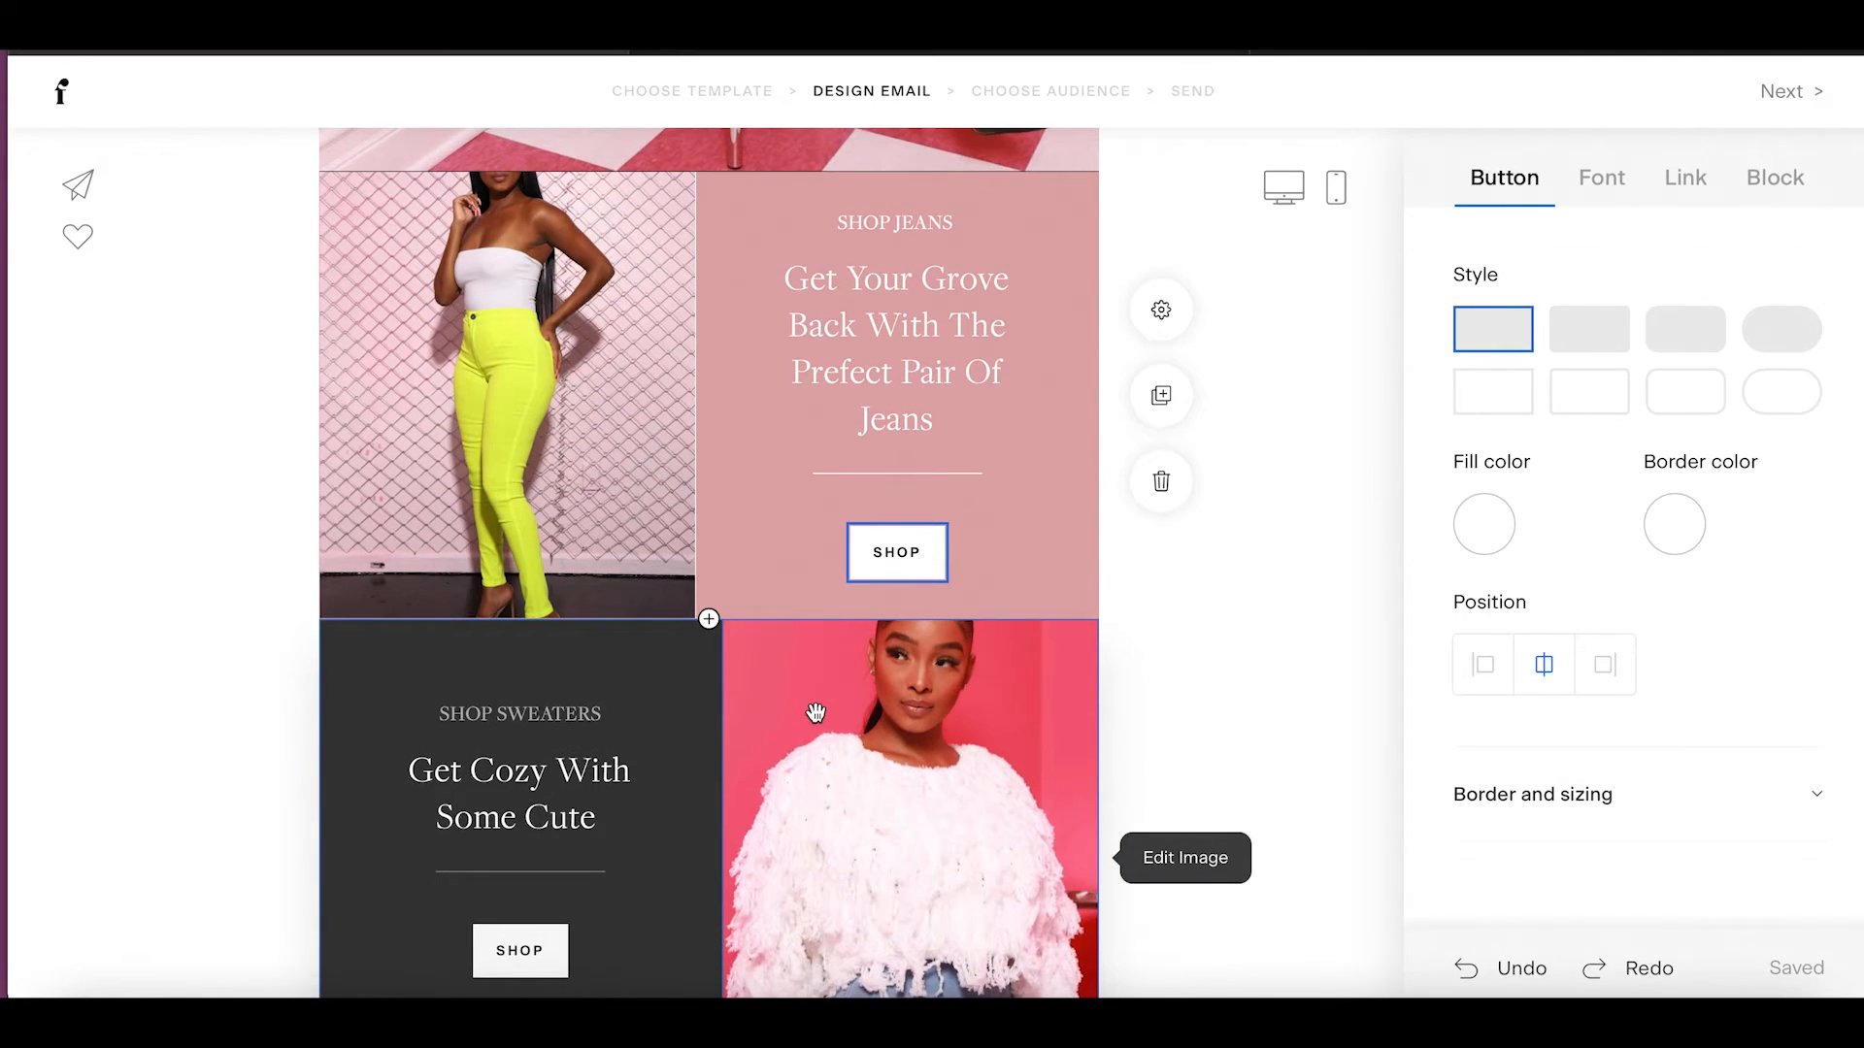
scroll(816, 713, down, 3)
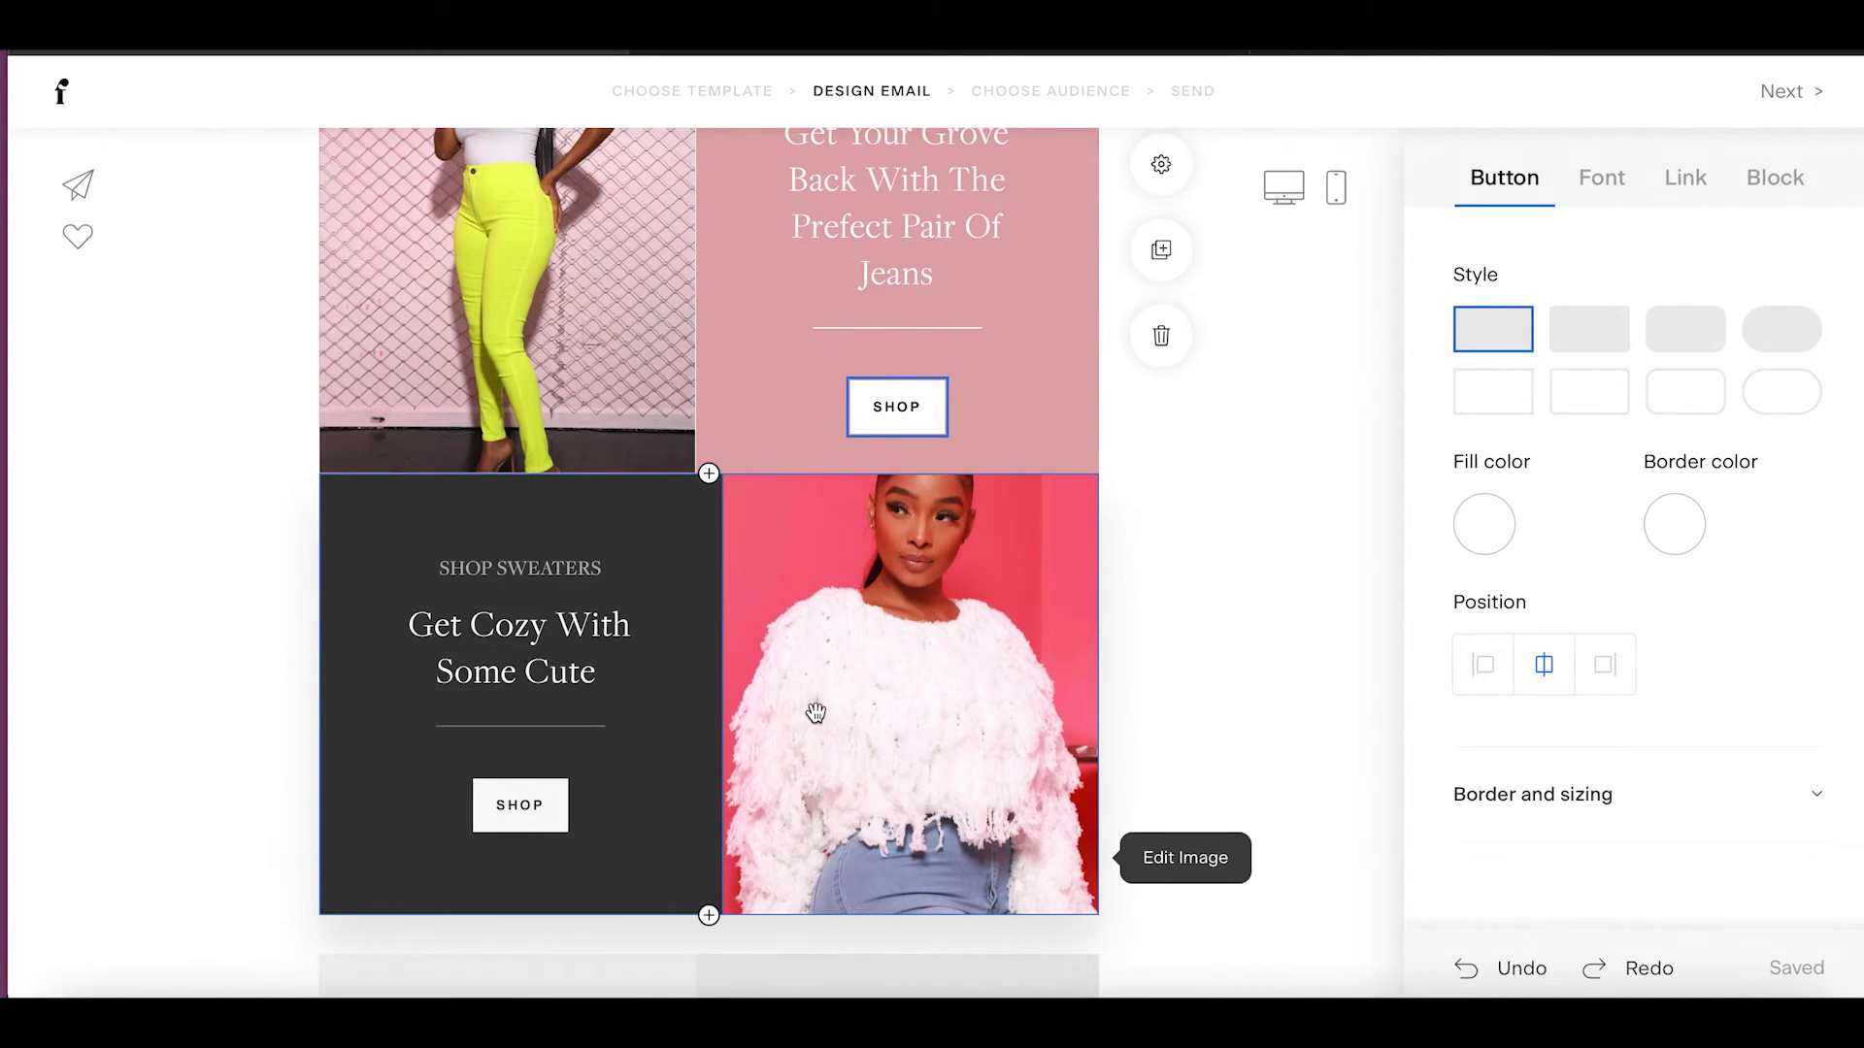
scroll(816, 714, down, 4)
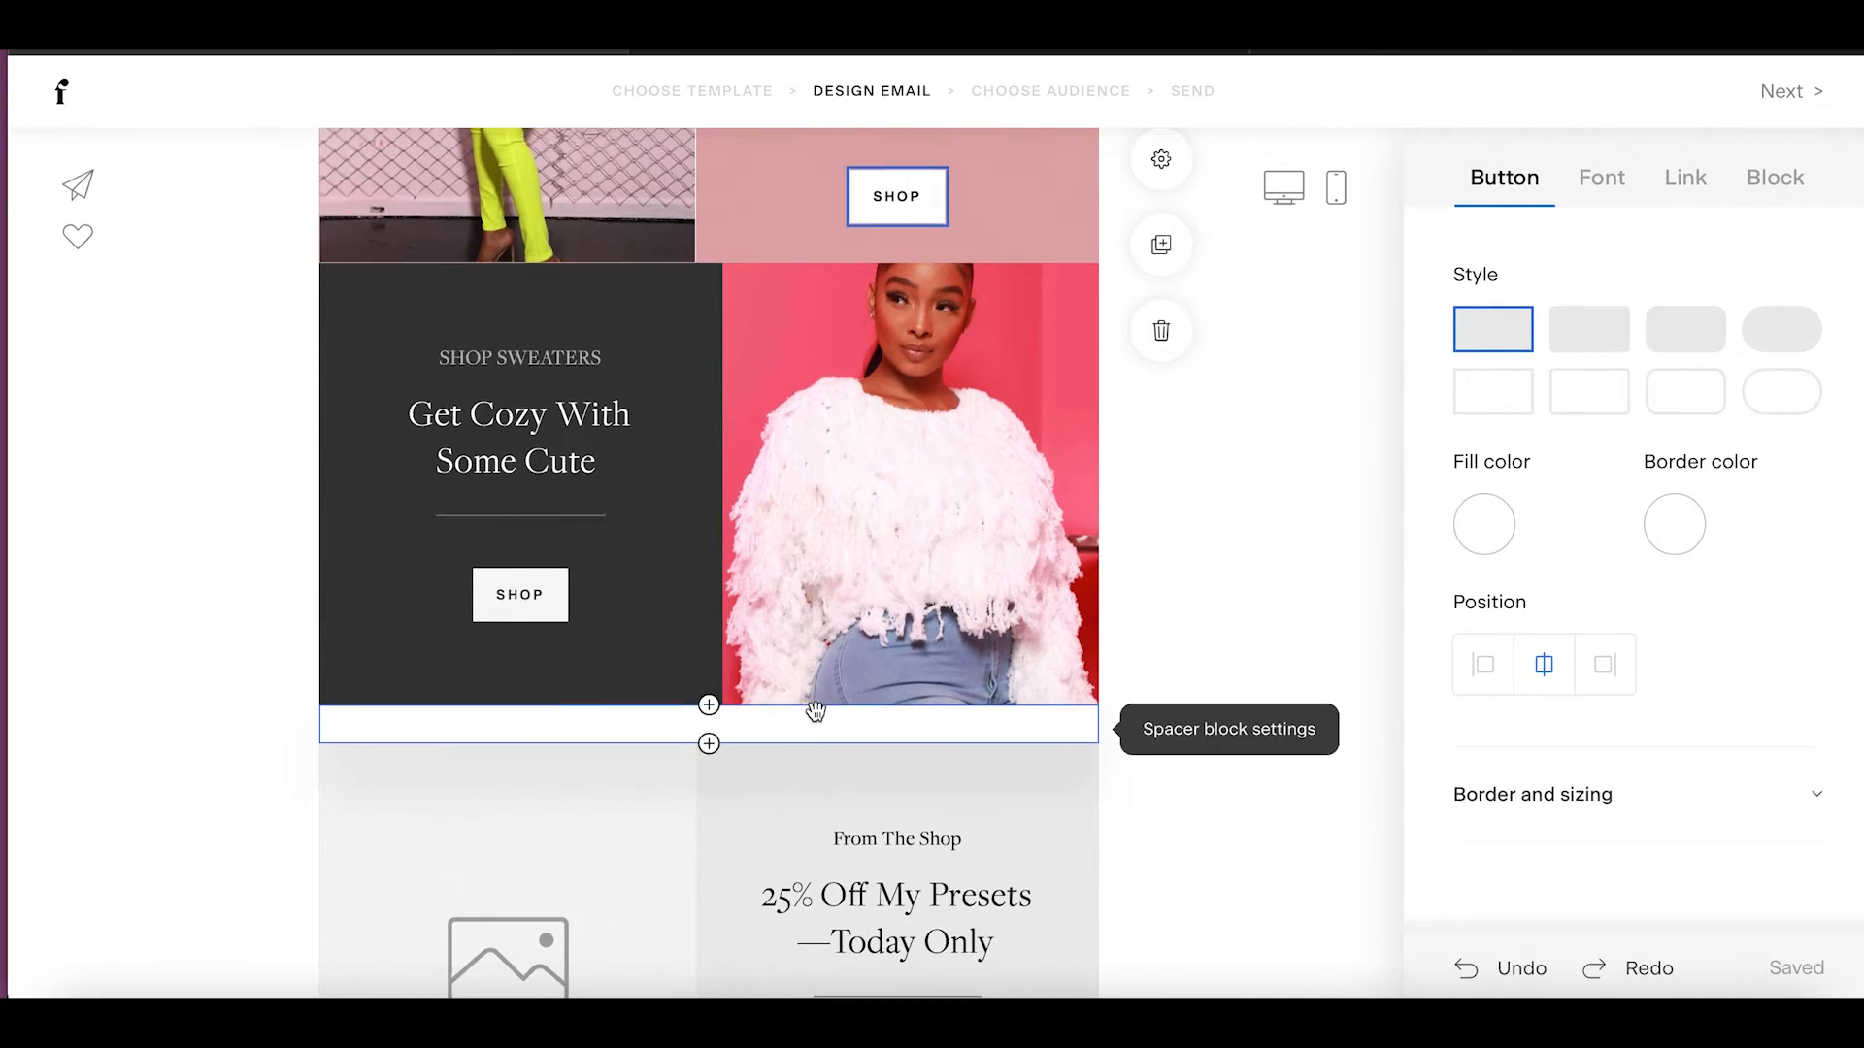
scroll(815, 714, down, 4)
scroll(833, 624, down, 1)
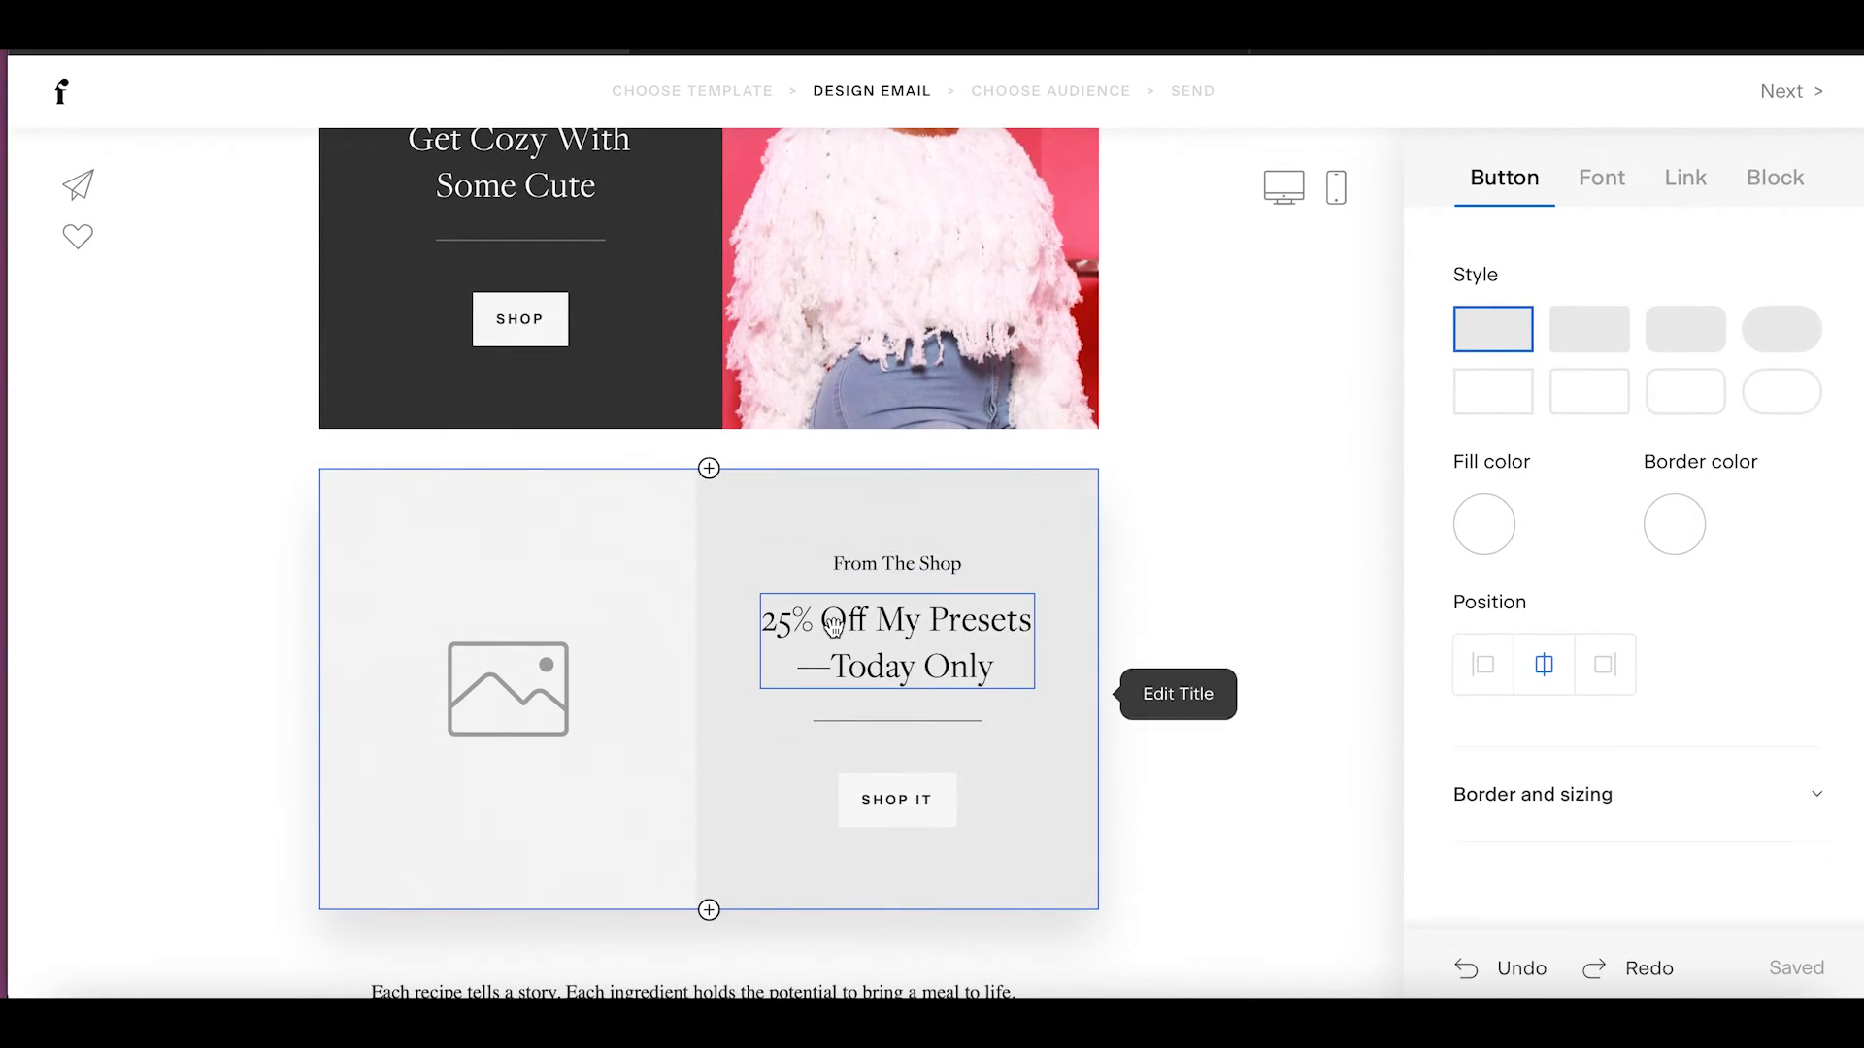
scroll(833, 624, down, 1)
scroll(866, 458, up, 6)
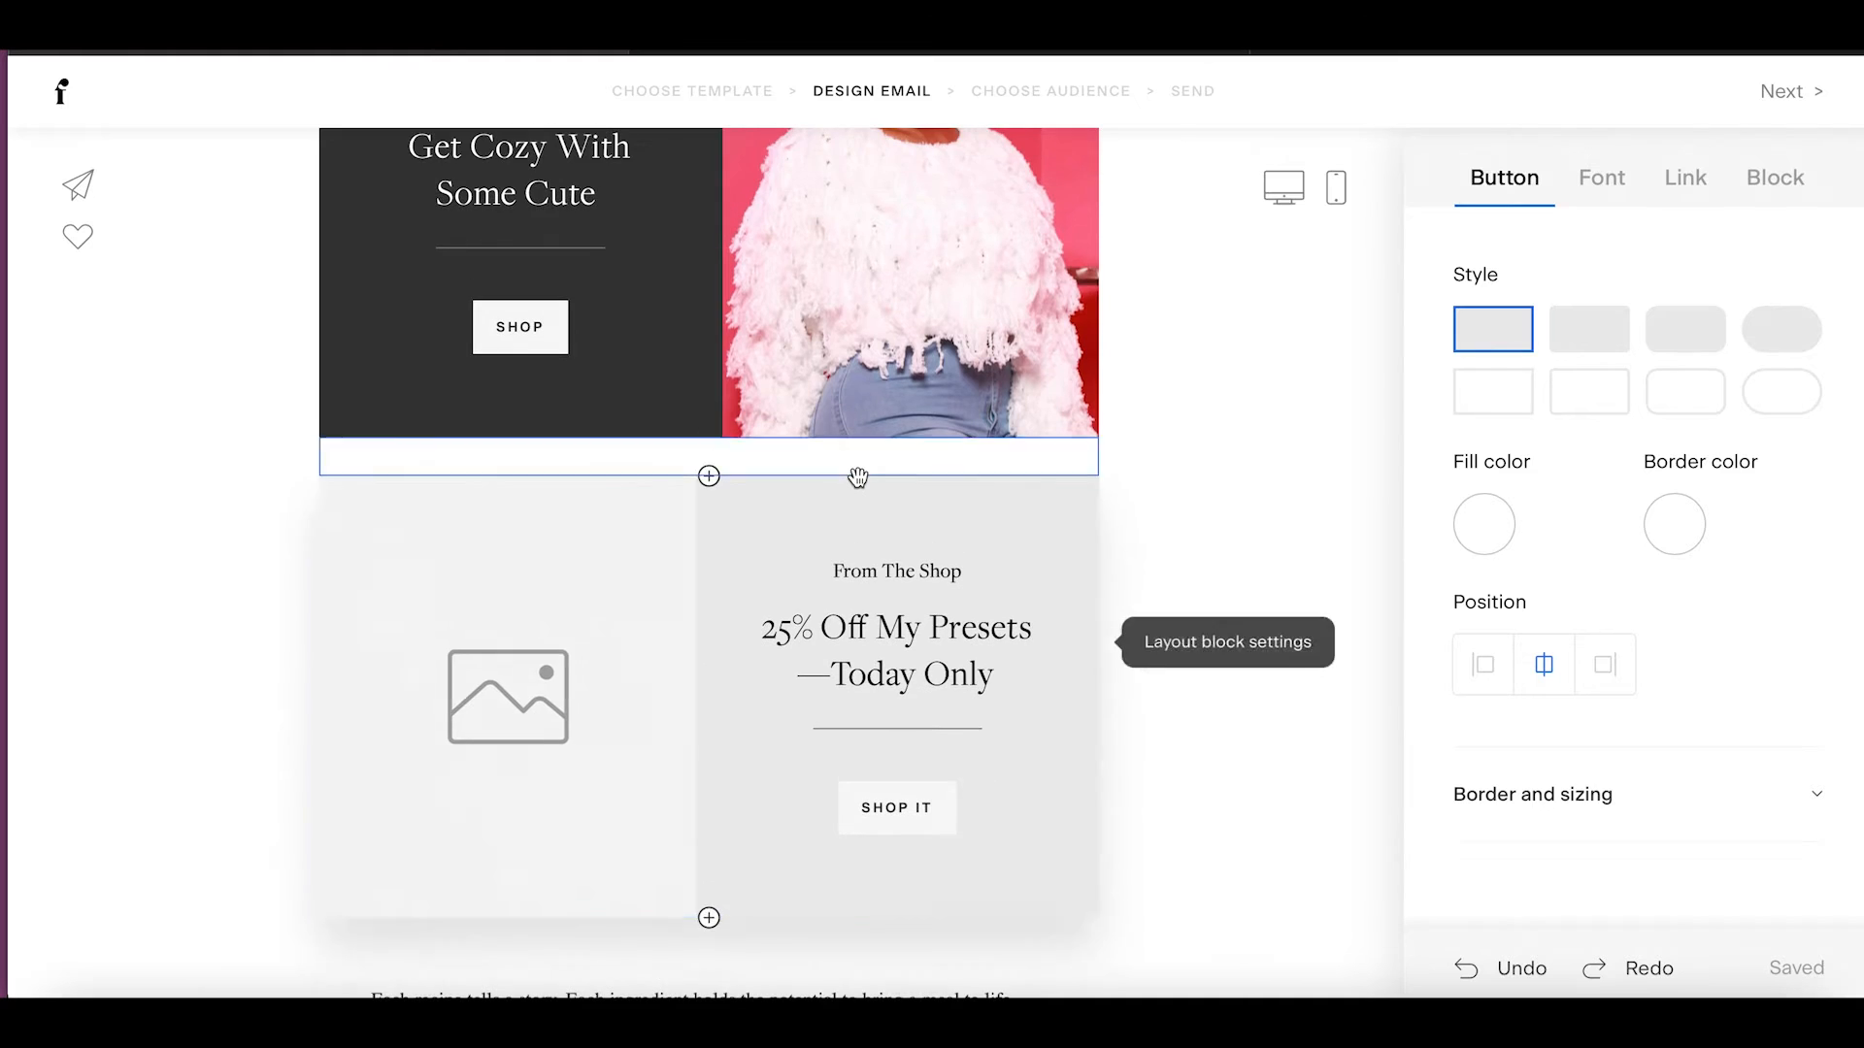
scroll(854, 500, down, 3)
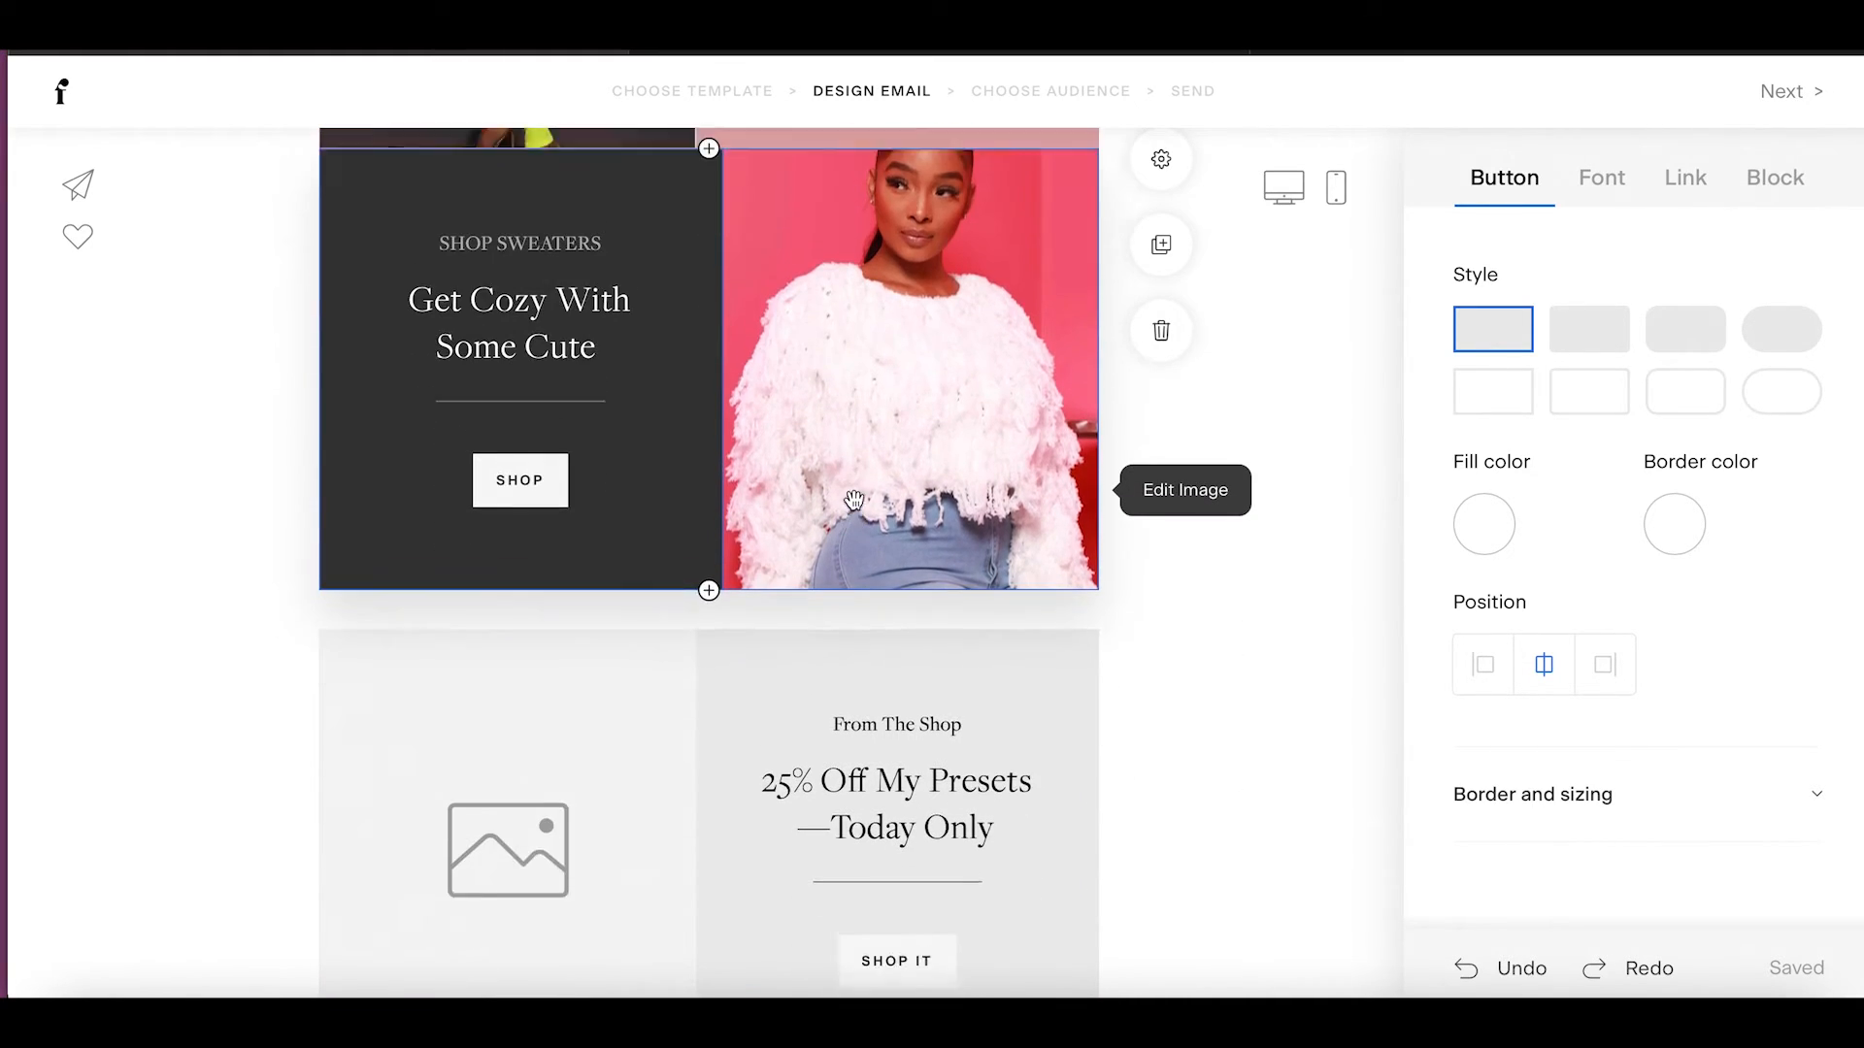
scroll(854, 500, up, 13)
scroll(853, 500, down, 1)
scroll(854, 500, up, 3)
scroll(854, 500, down, 3)
scroll(853, 500, up, 10)
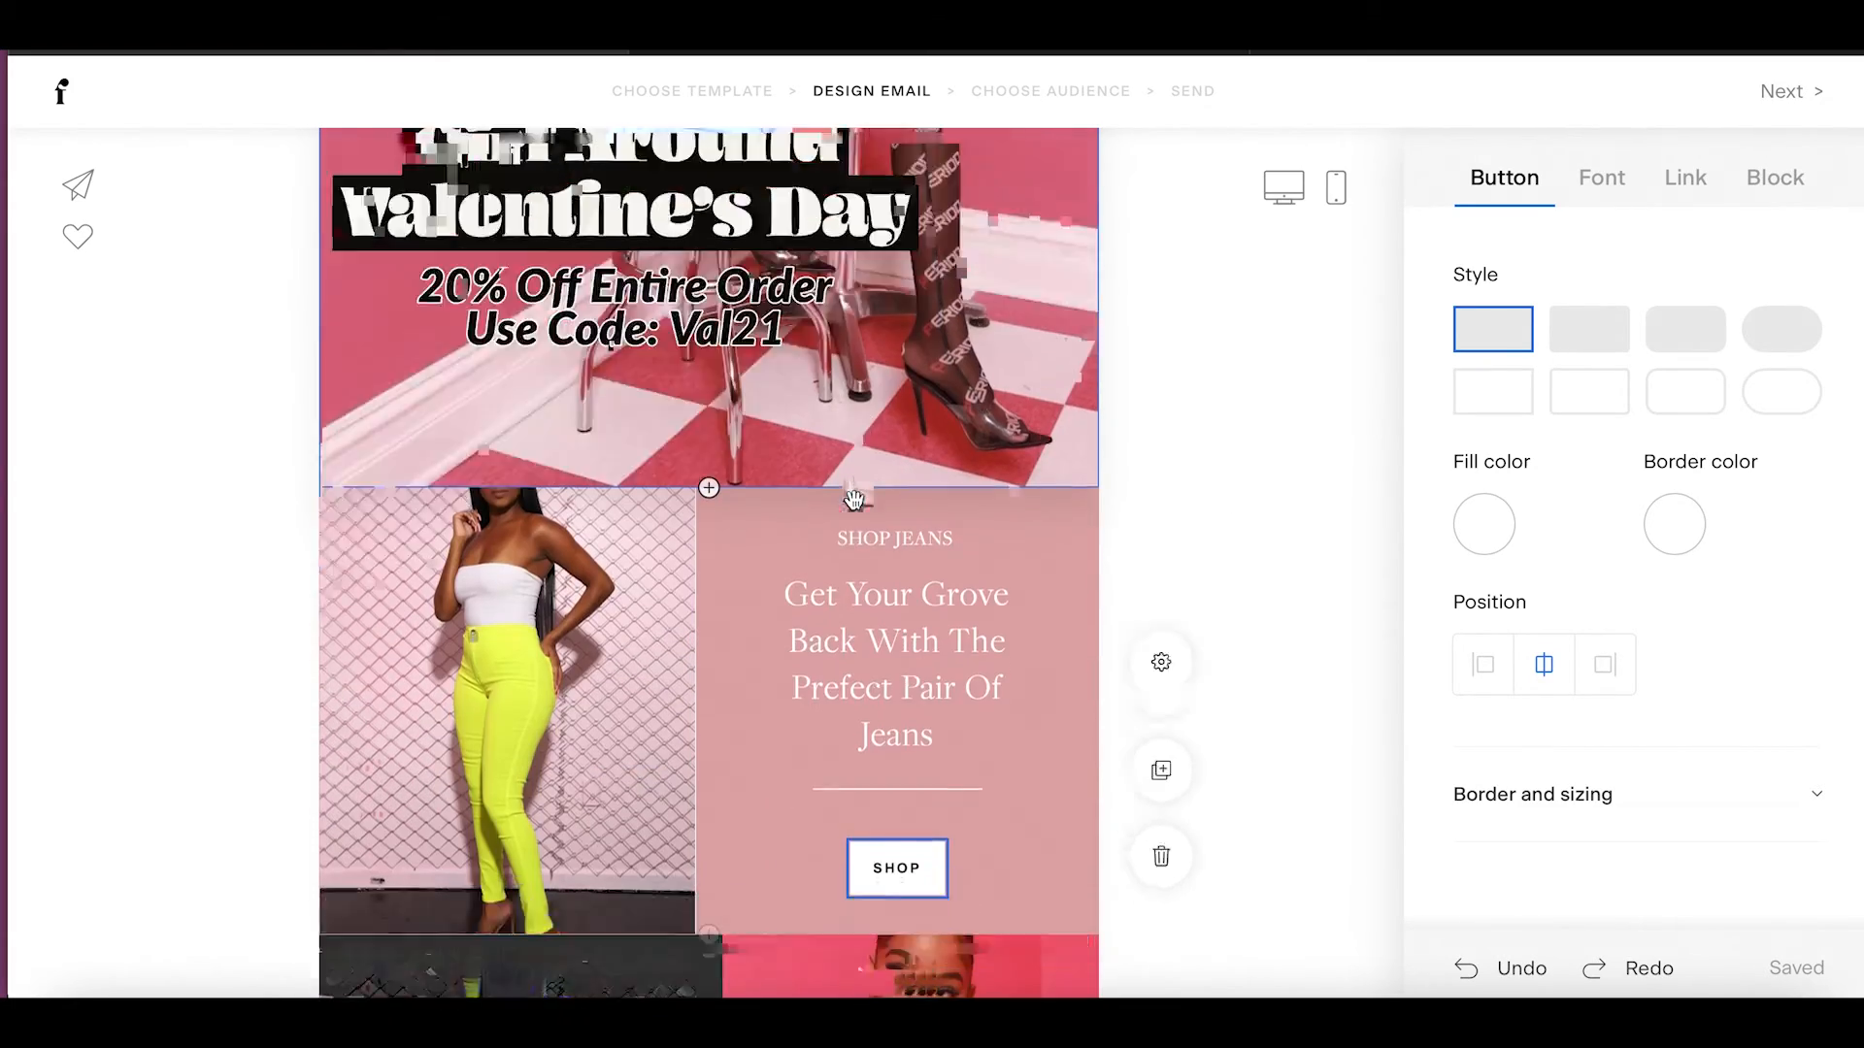
scroll(853, 500, down, 20)
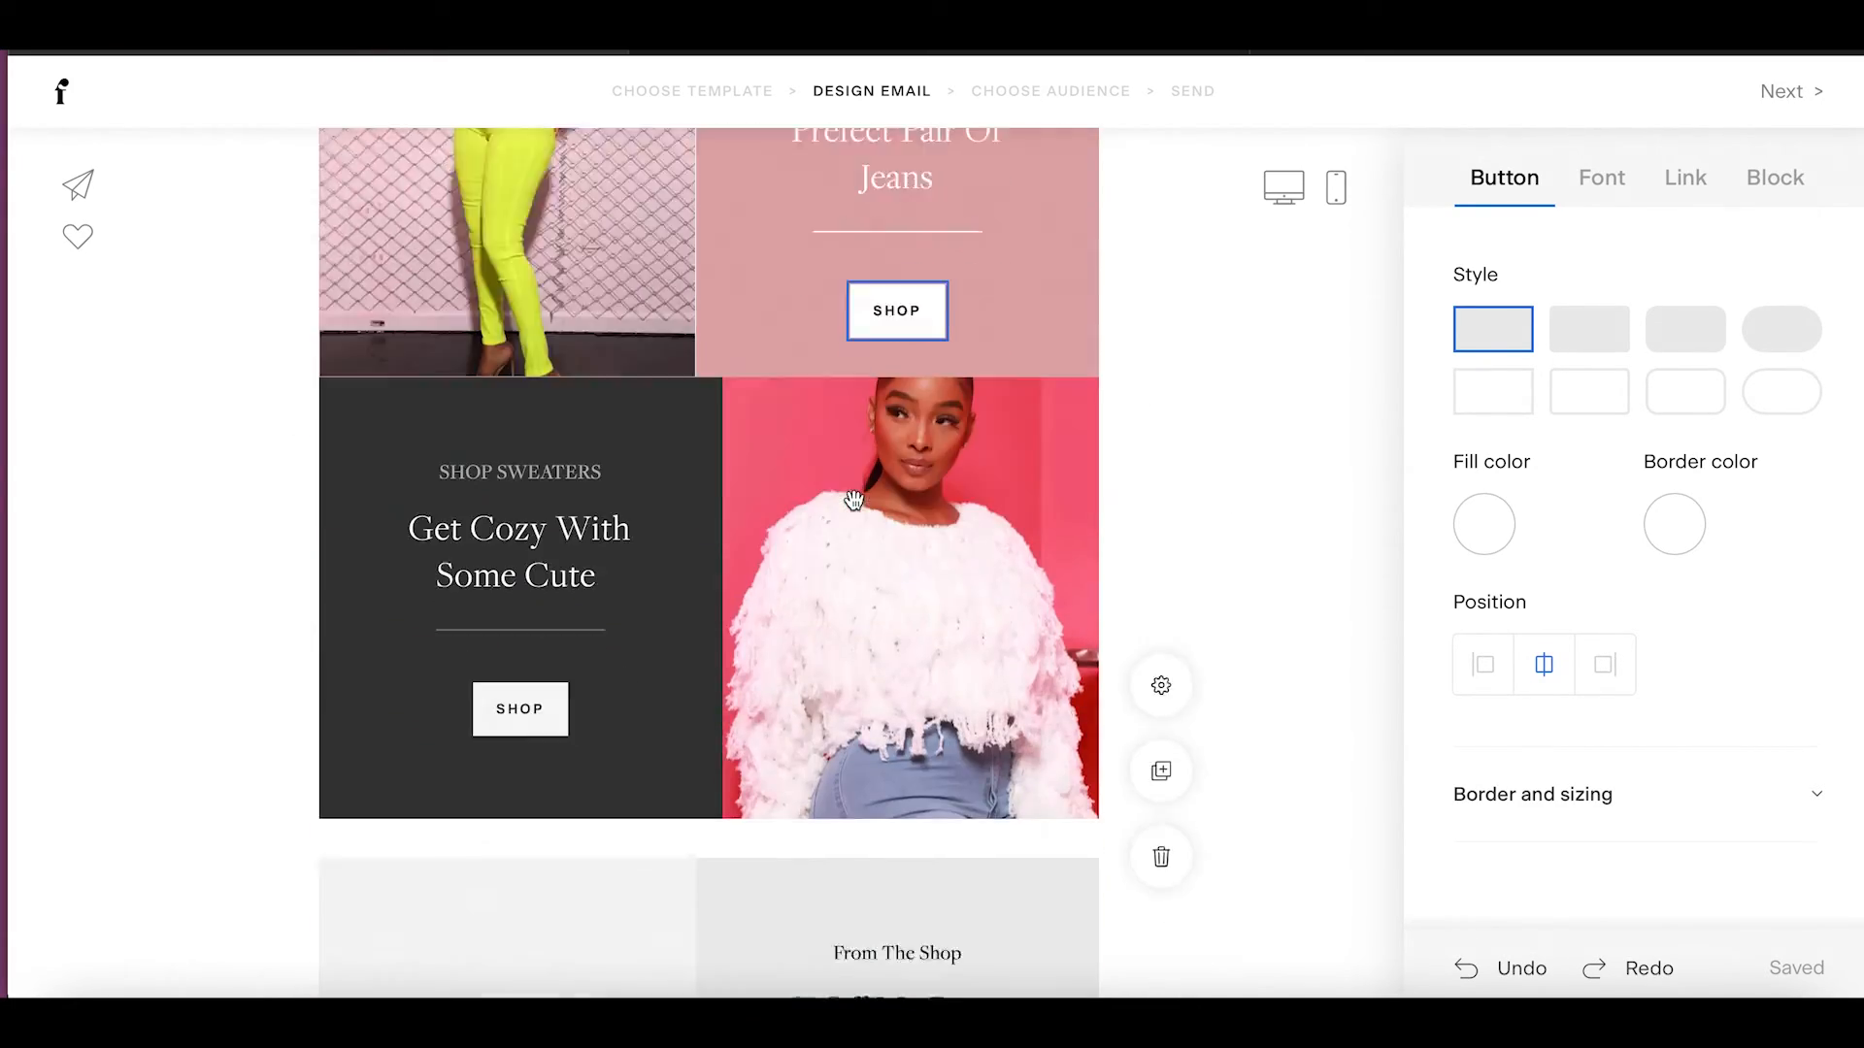
scroll(854, 500, up, 1)
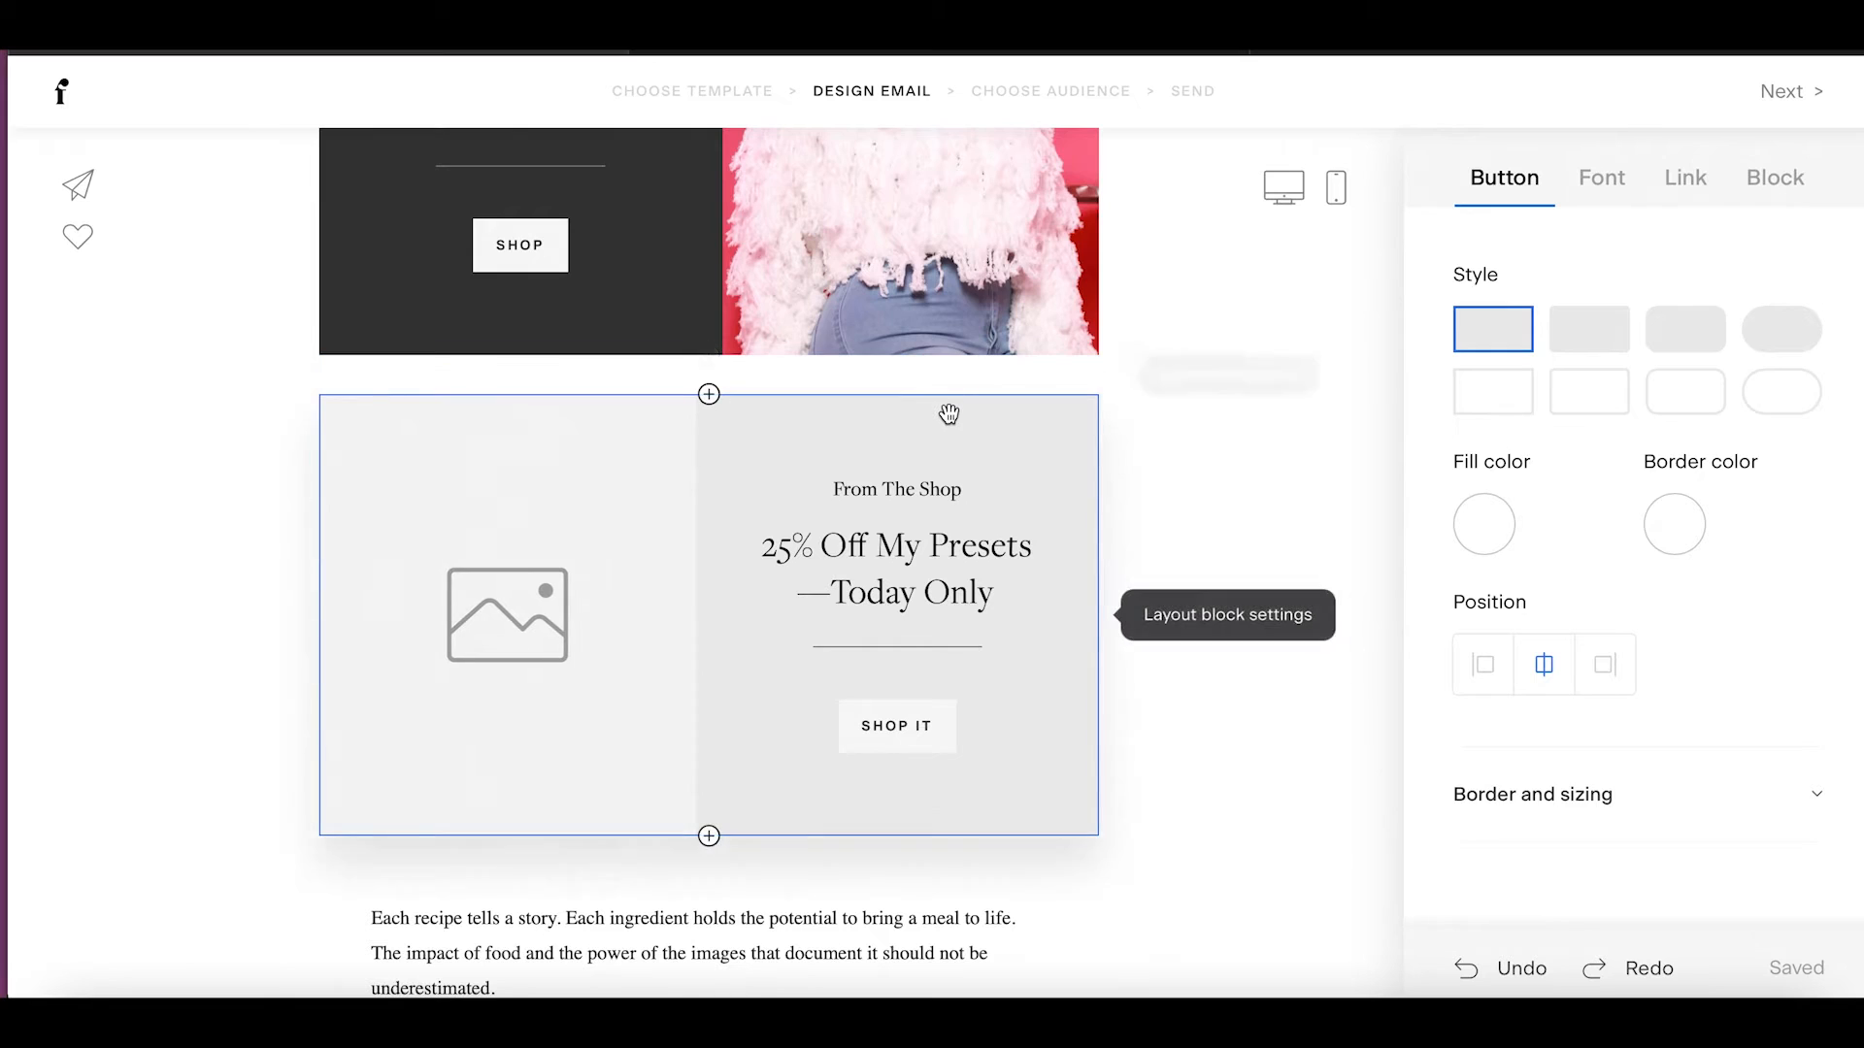
Delete the "From The Shop" presets block and the empty spacer beneath it.
click(998, 418)
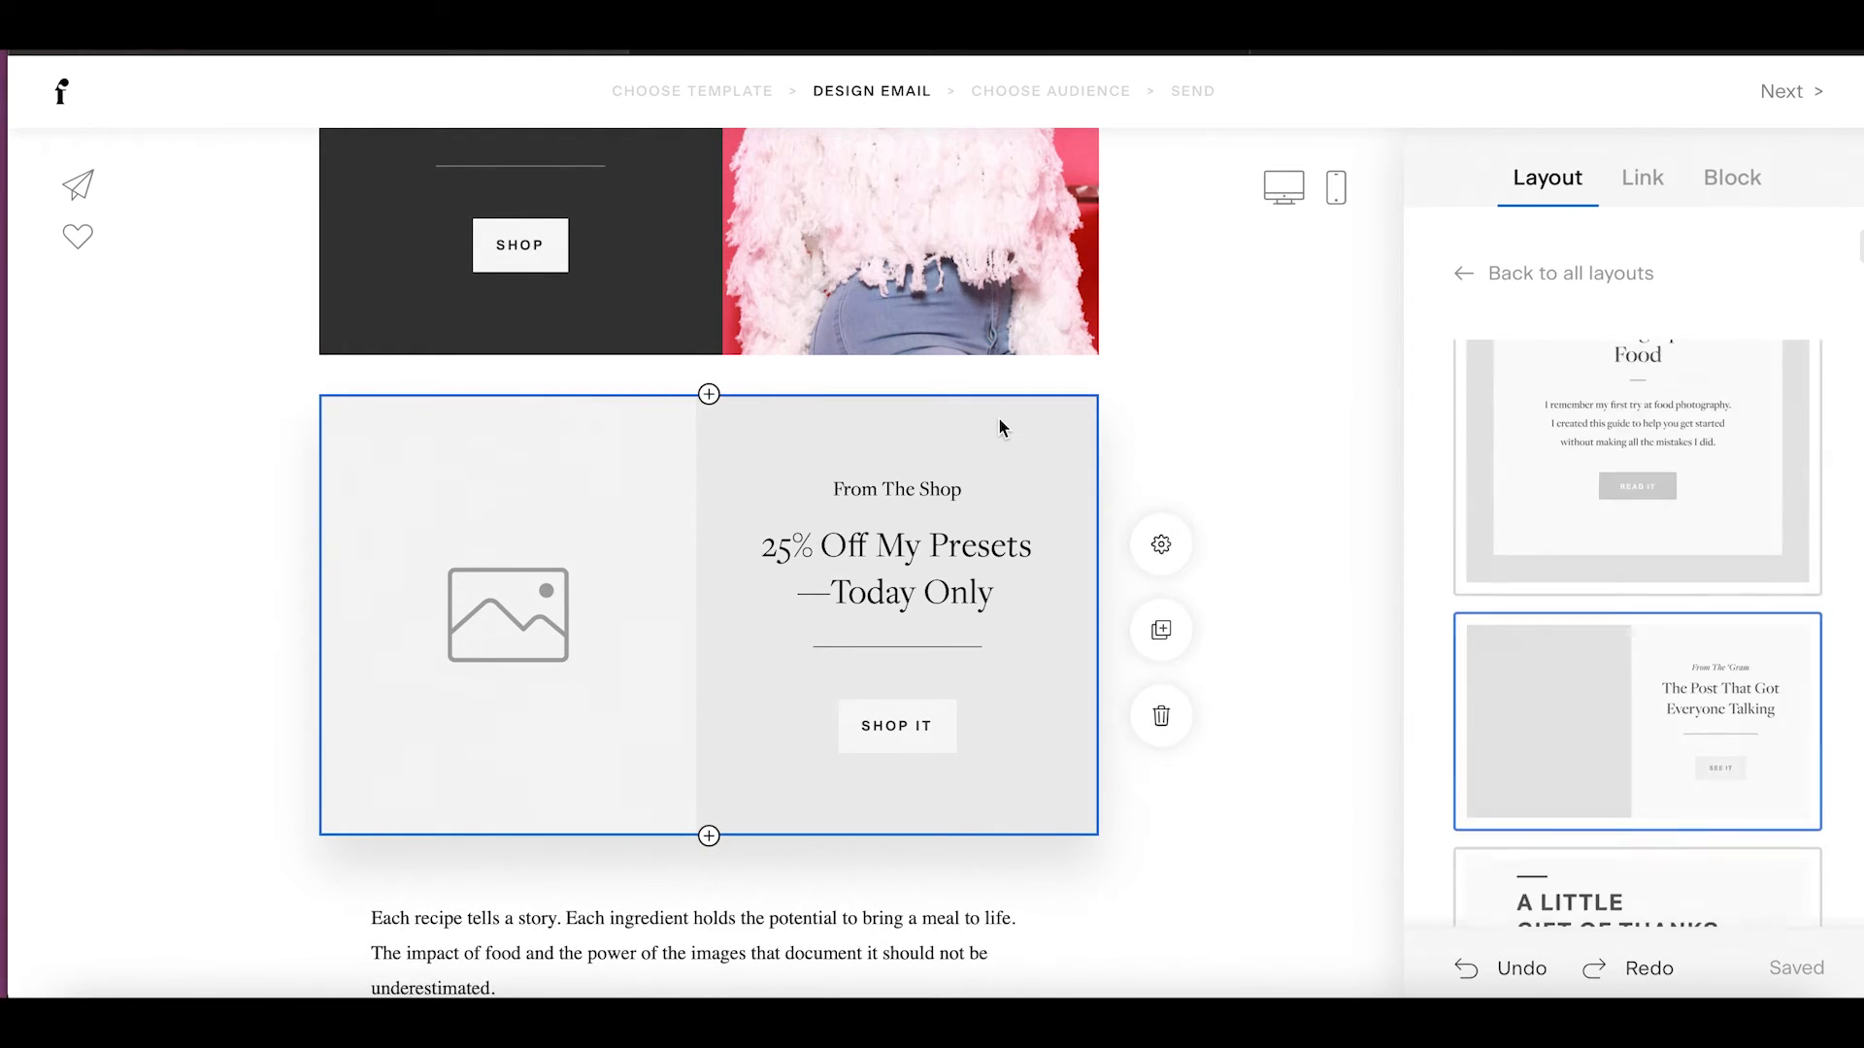
click(1161, 701)
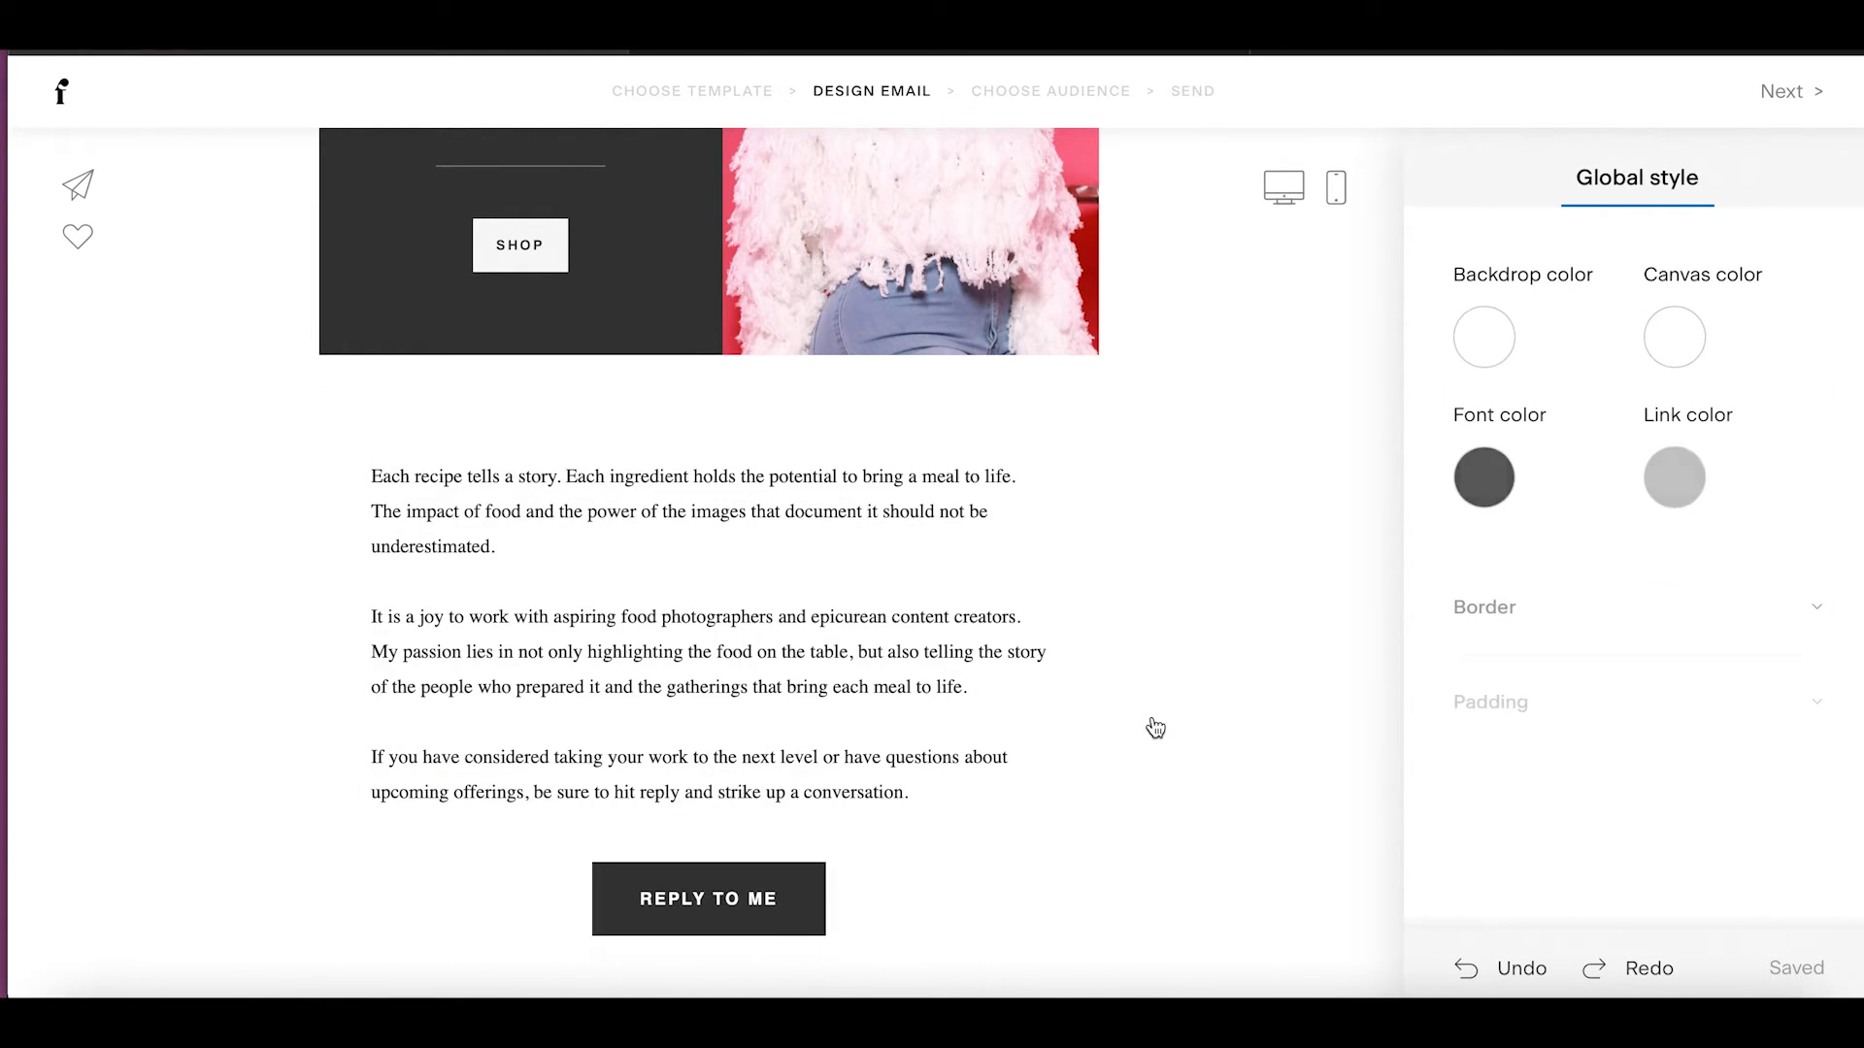
click(854, 379)
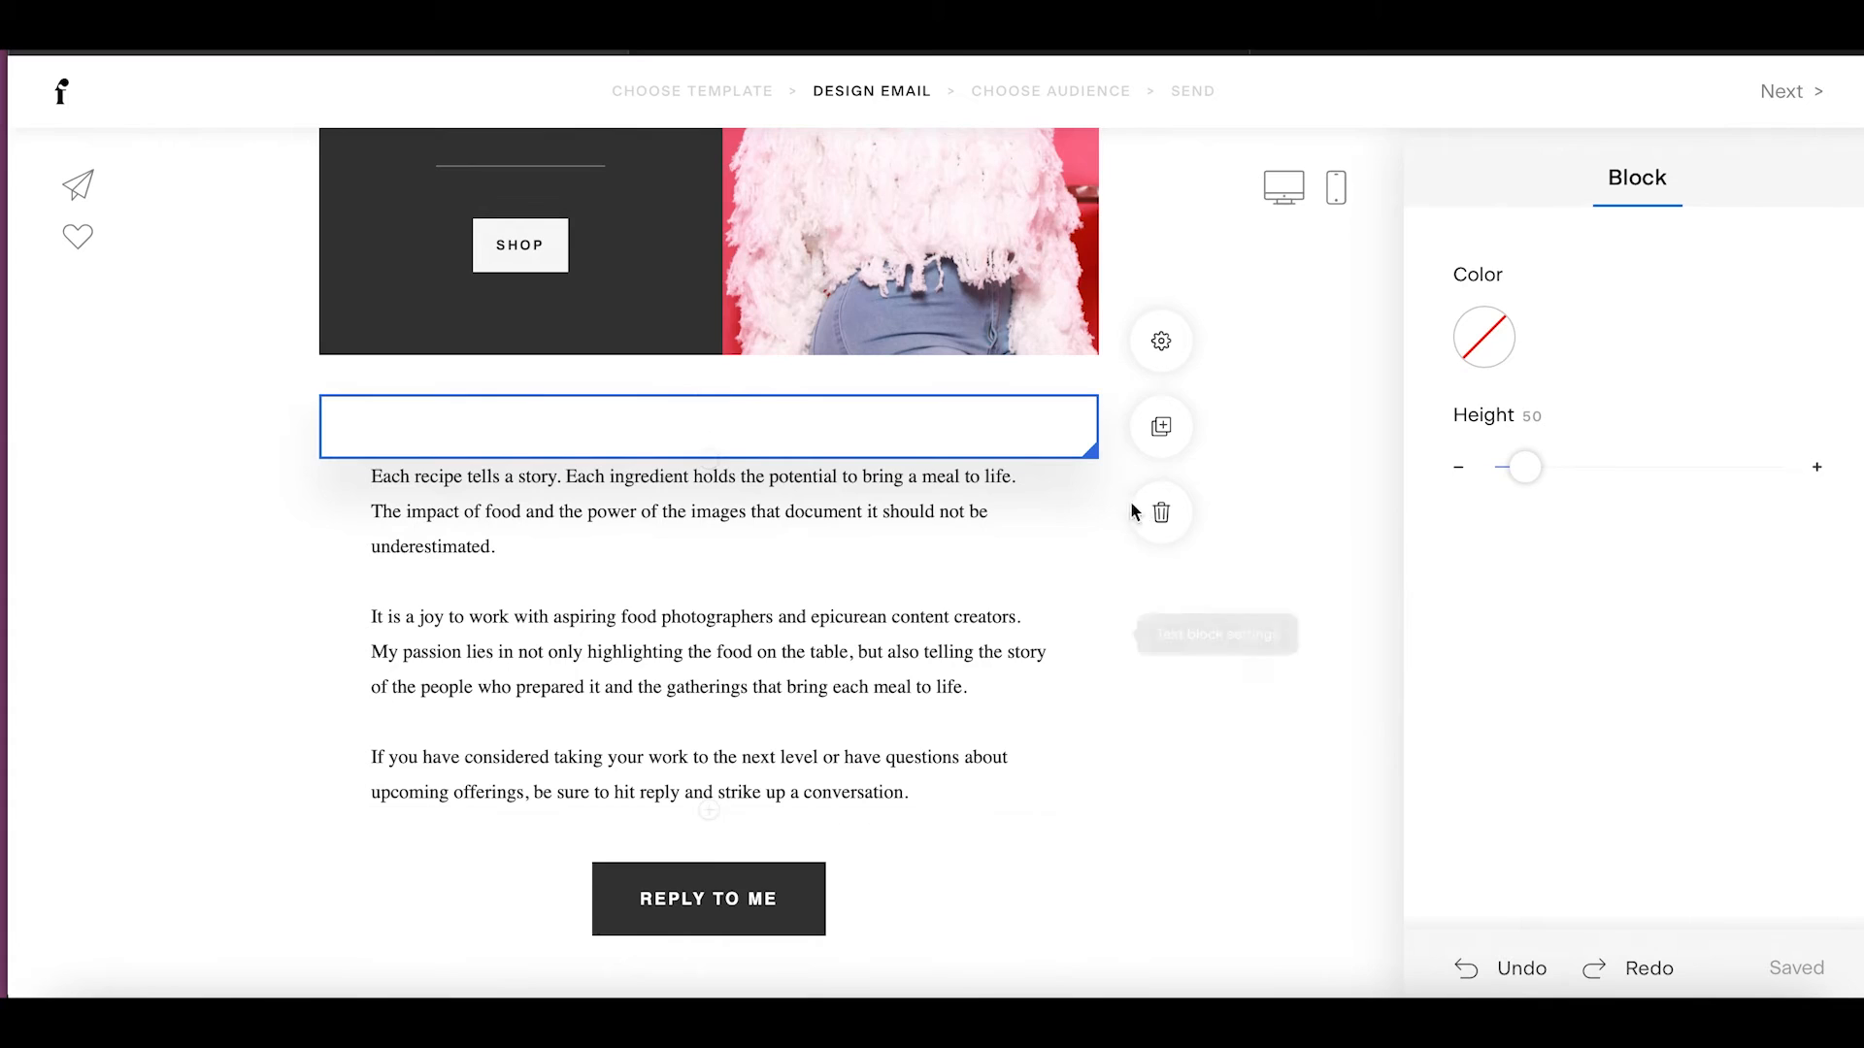
click(1161, 511)
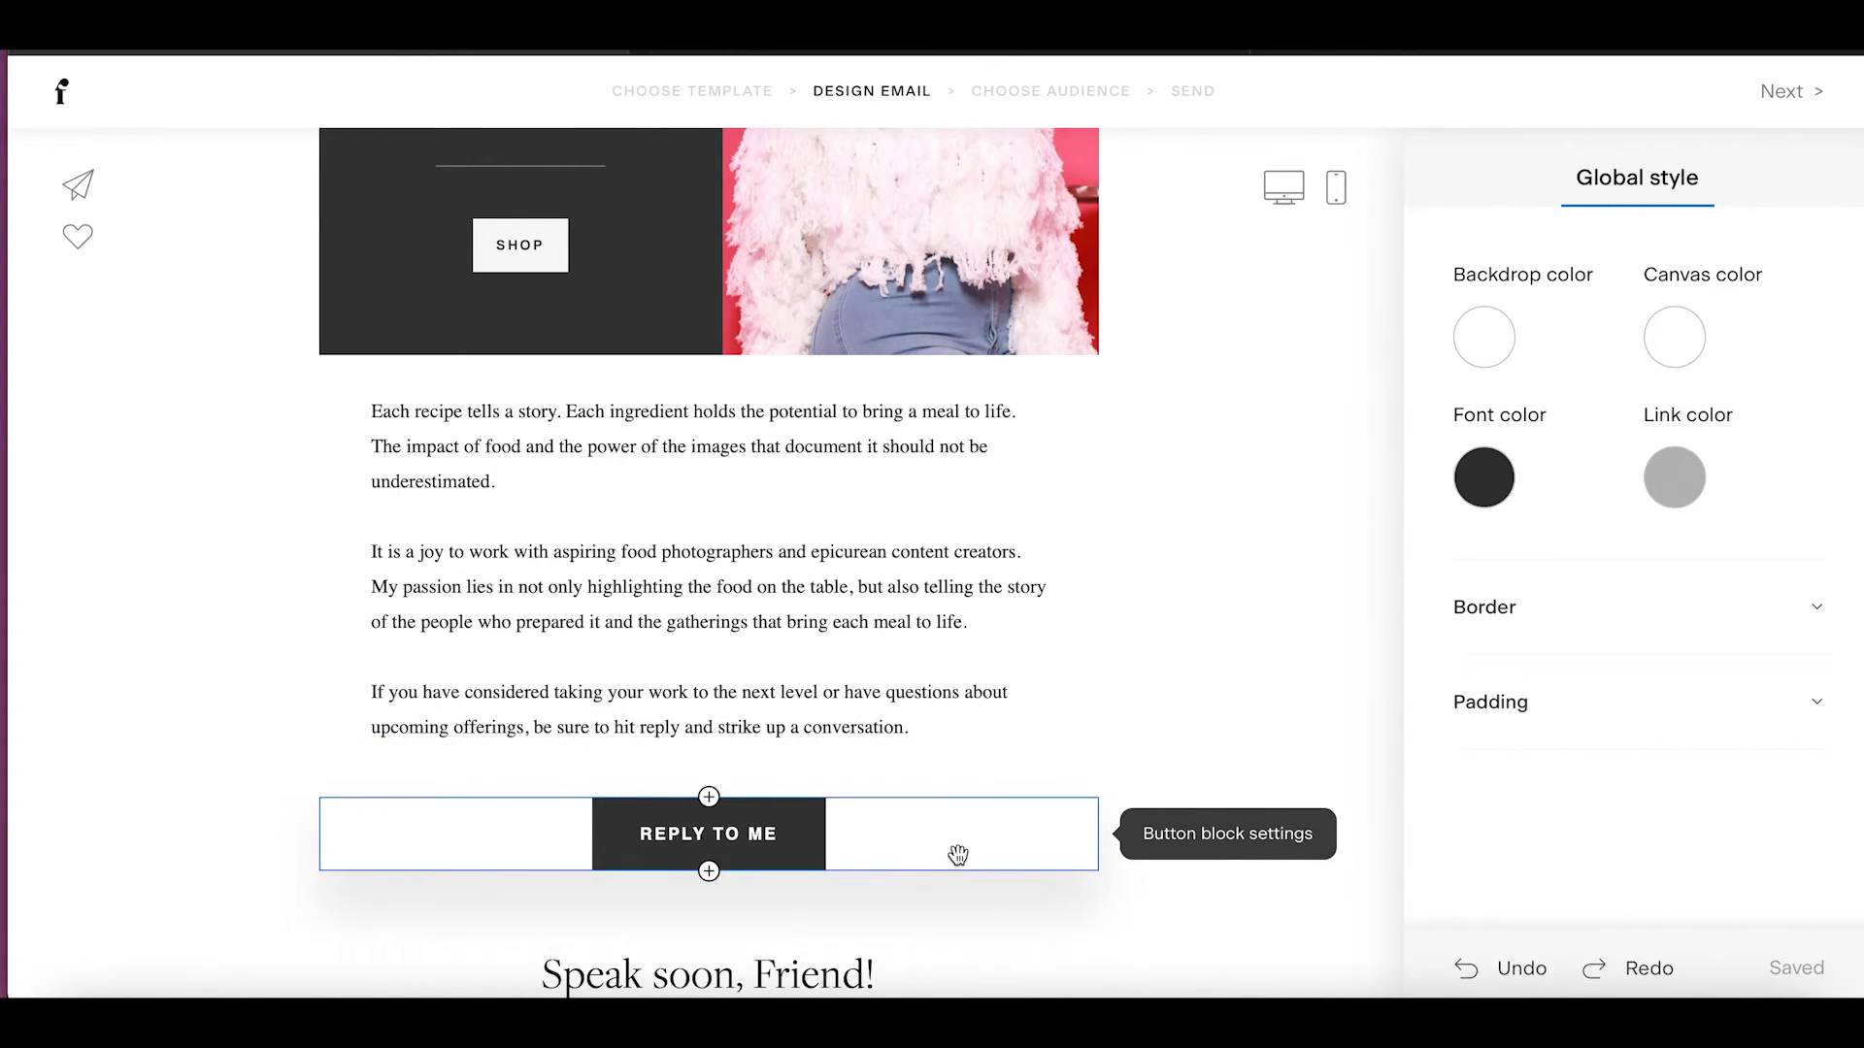
Delete the REPLY TO ME button block and the spacer between it and the body text.
click(958, 854)
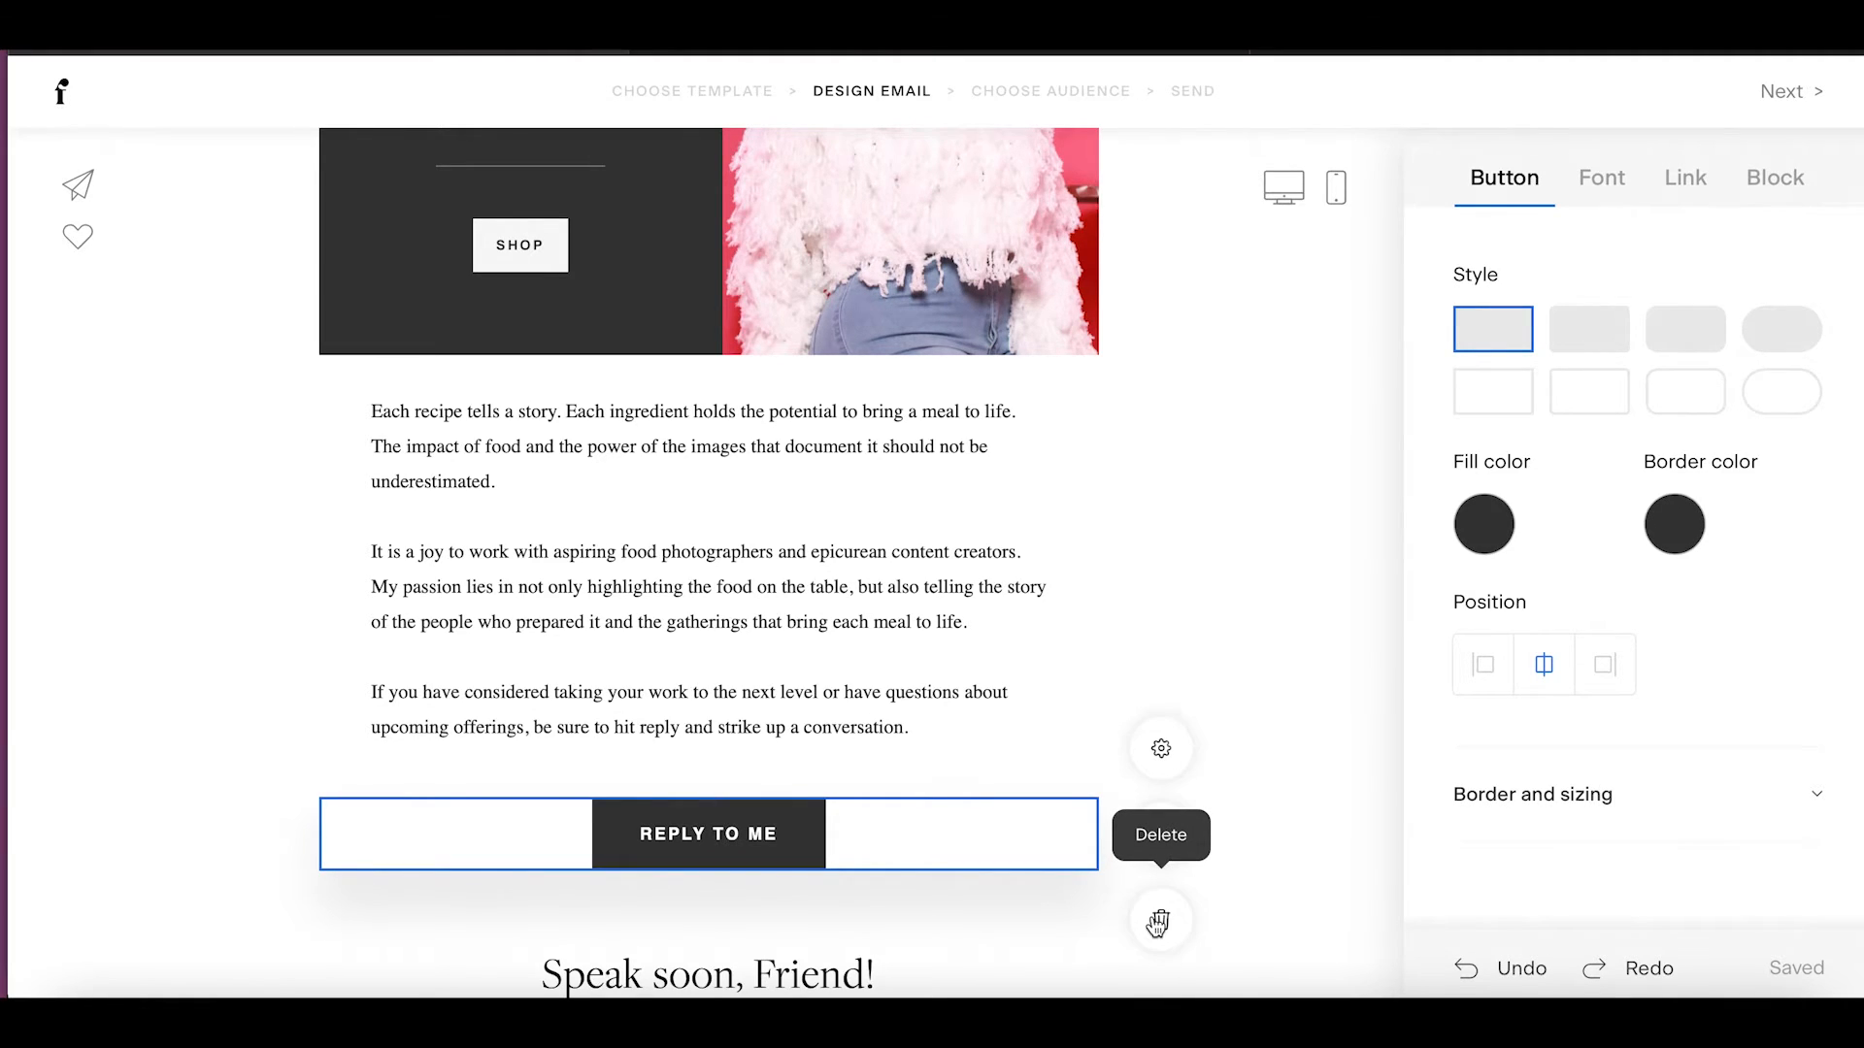
click(1157, 922)
click(878, 775)
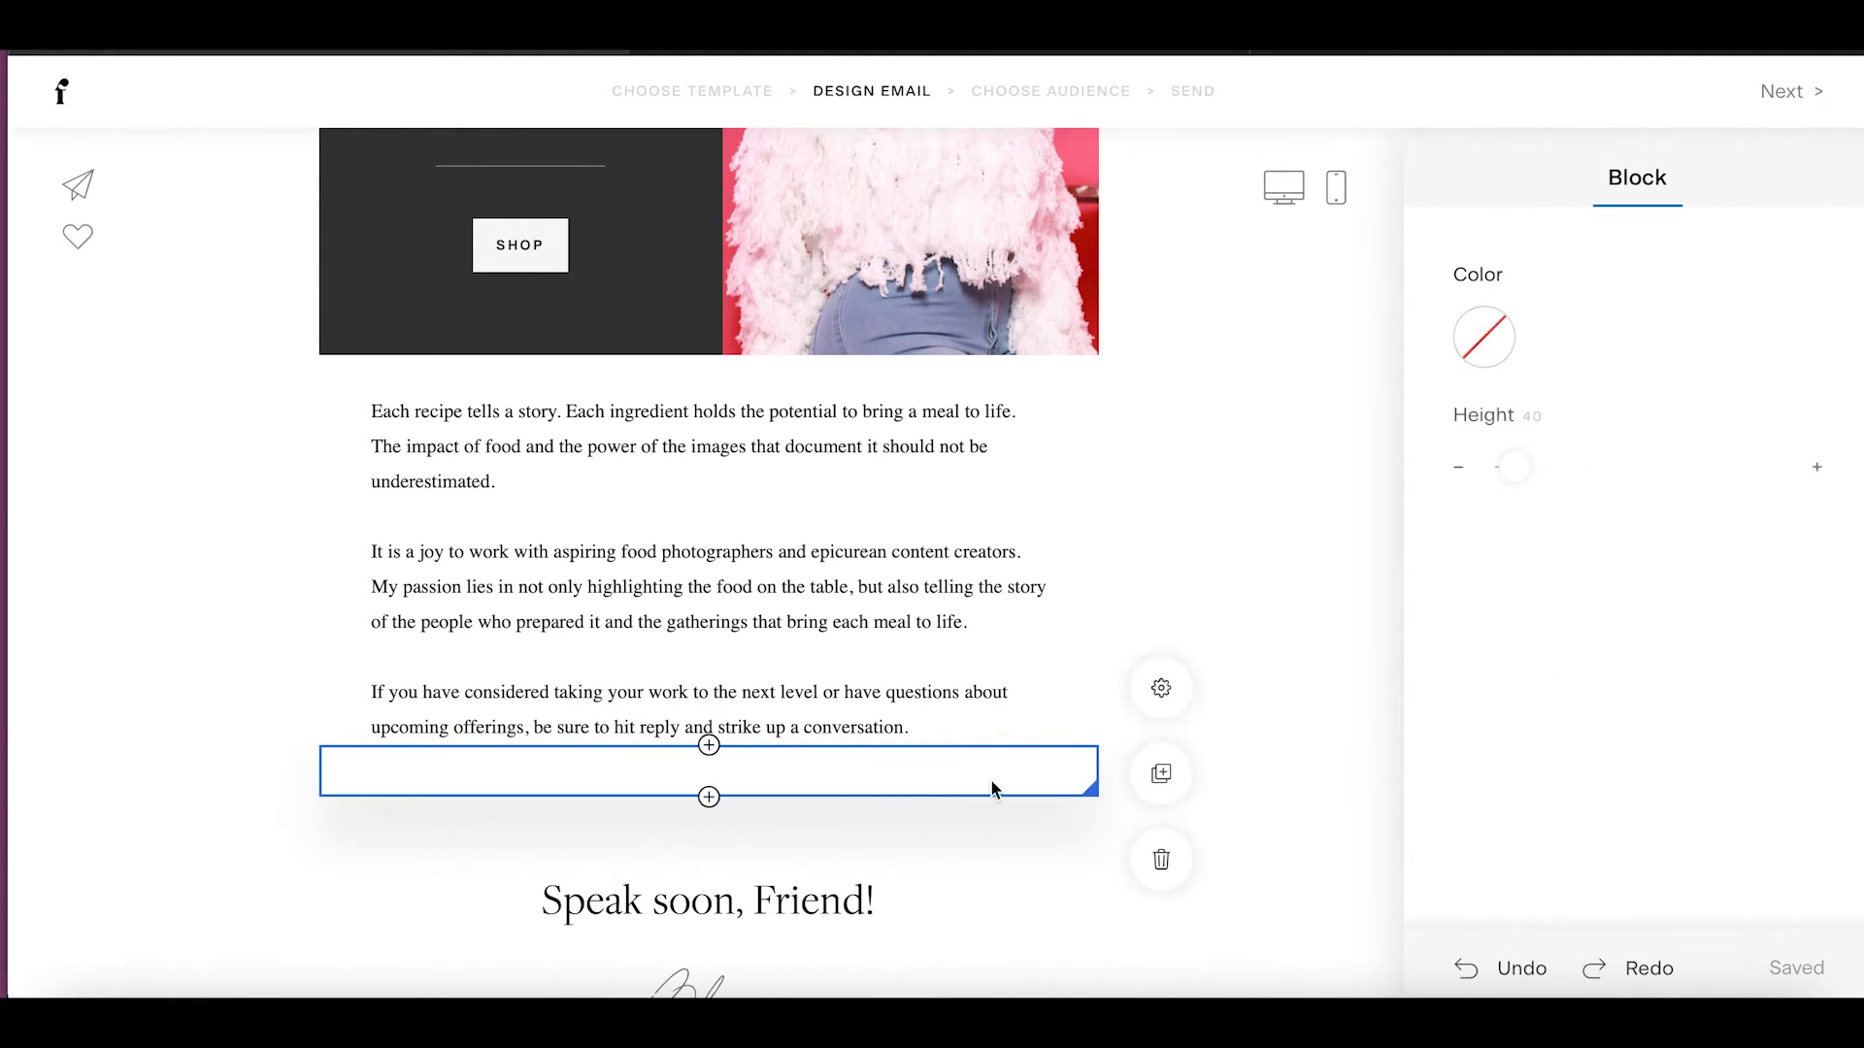
click(1159, 866)
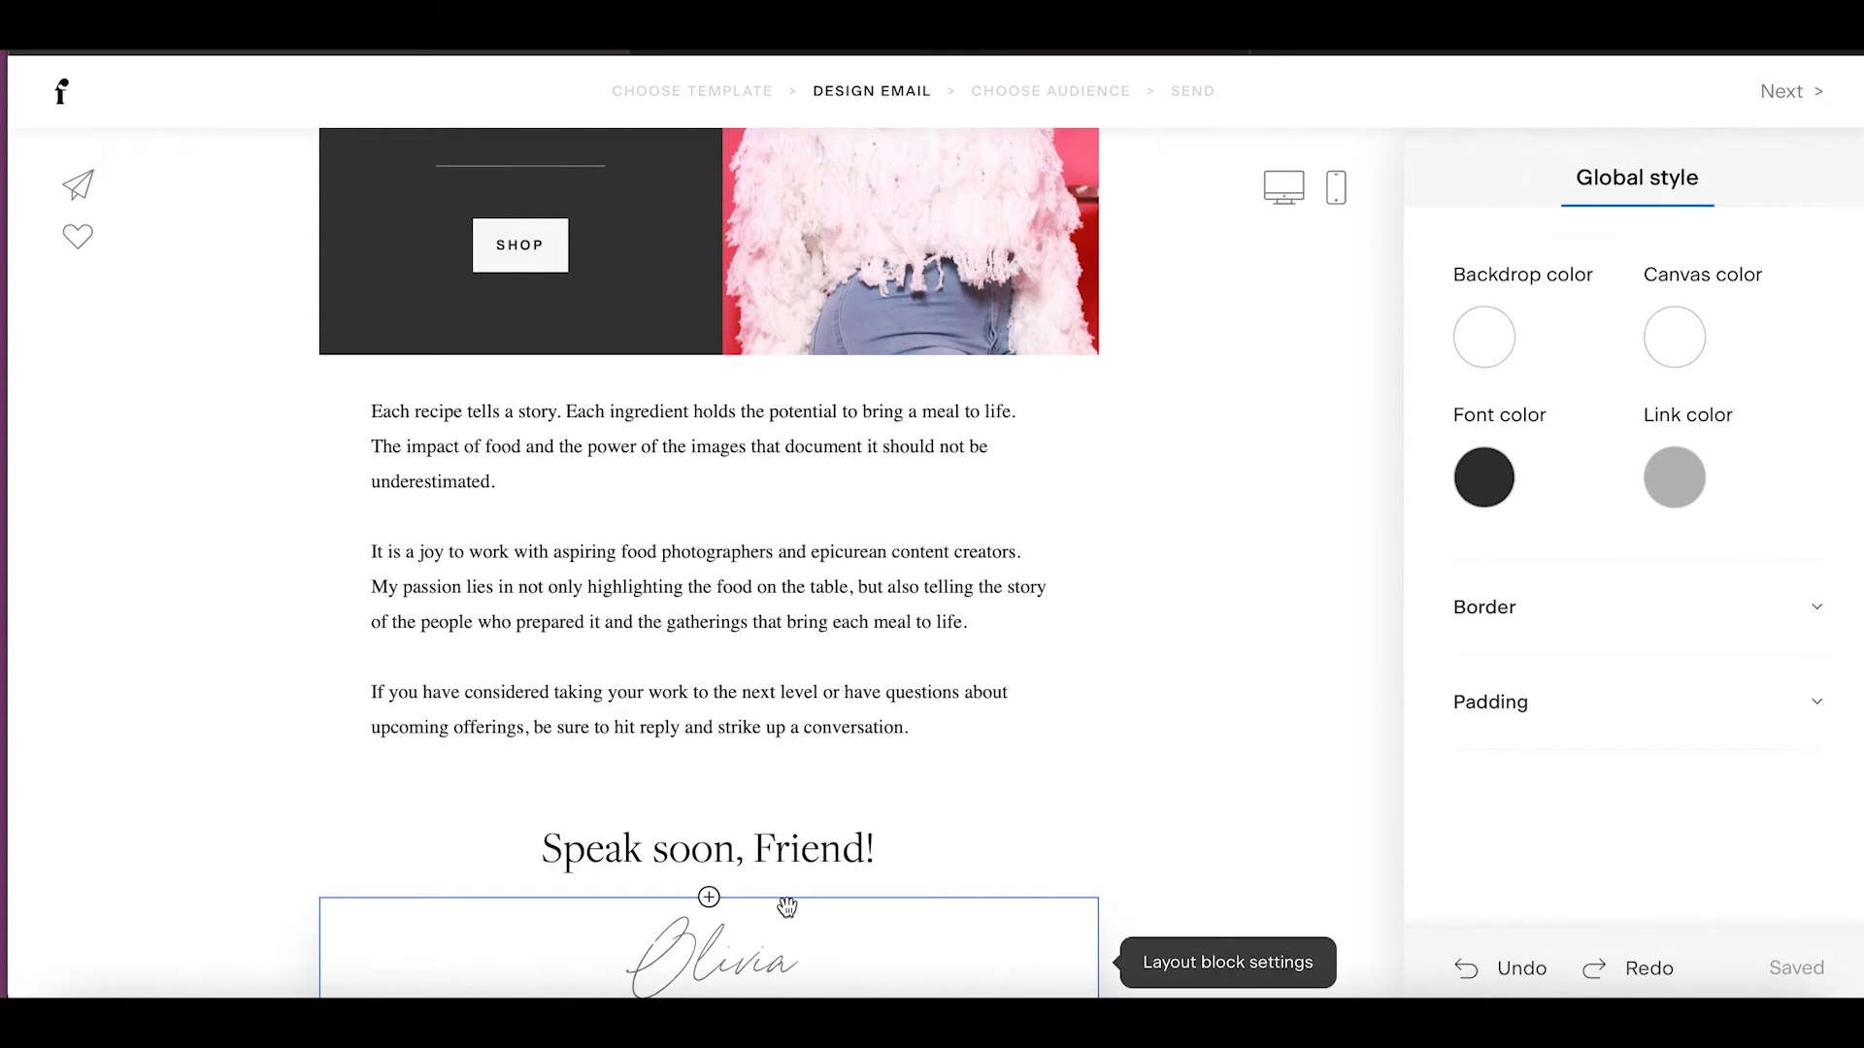
Replace the handwritten signature name below "Speak soon, Friend!" with "Swank".
scroll(786, 906, down, 2)
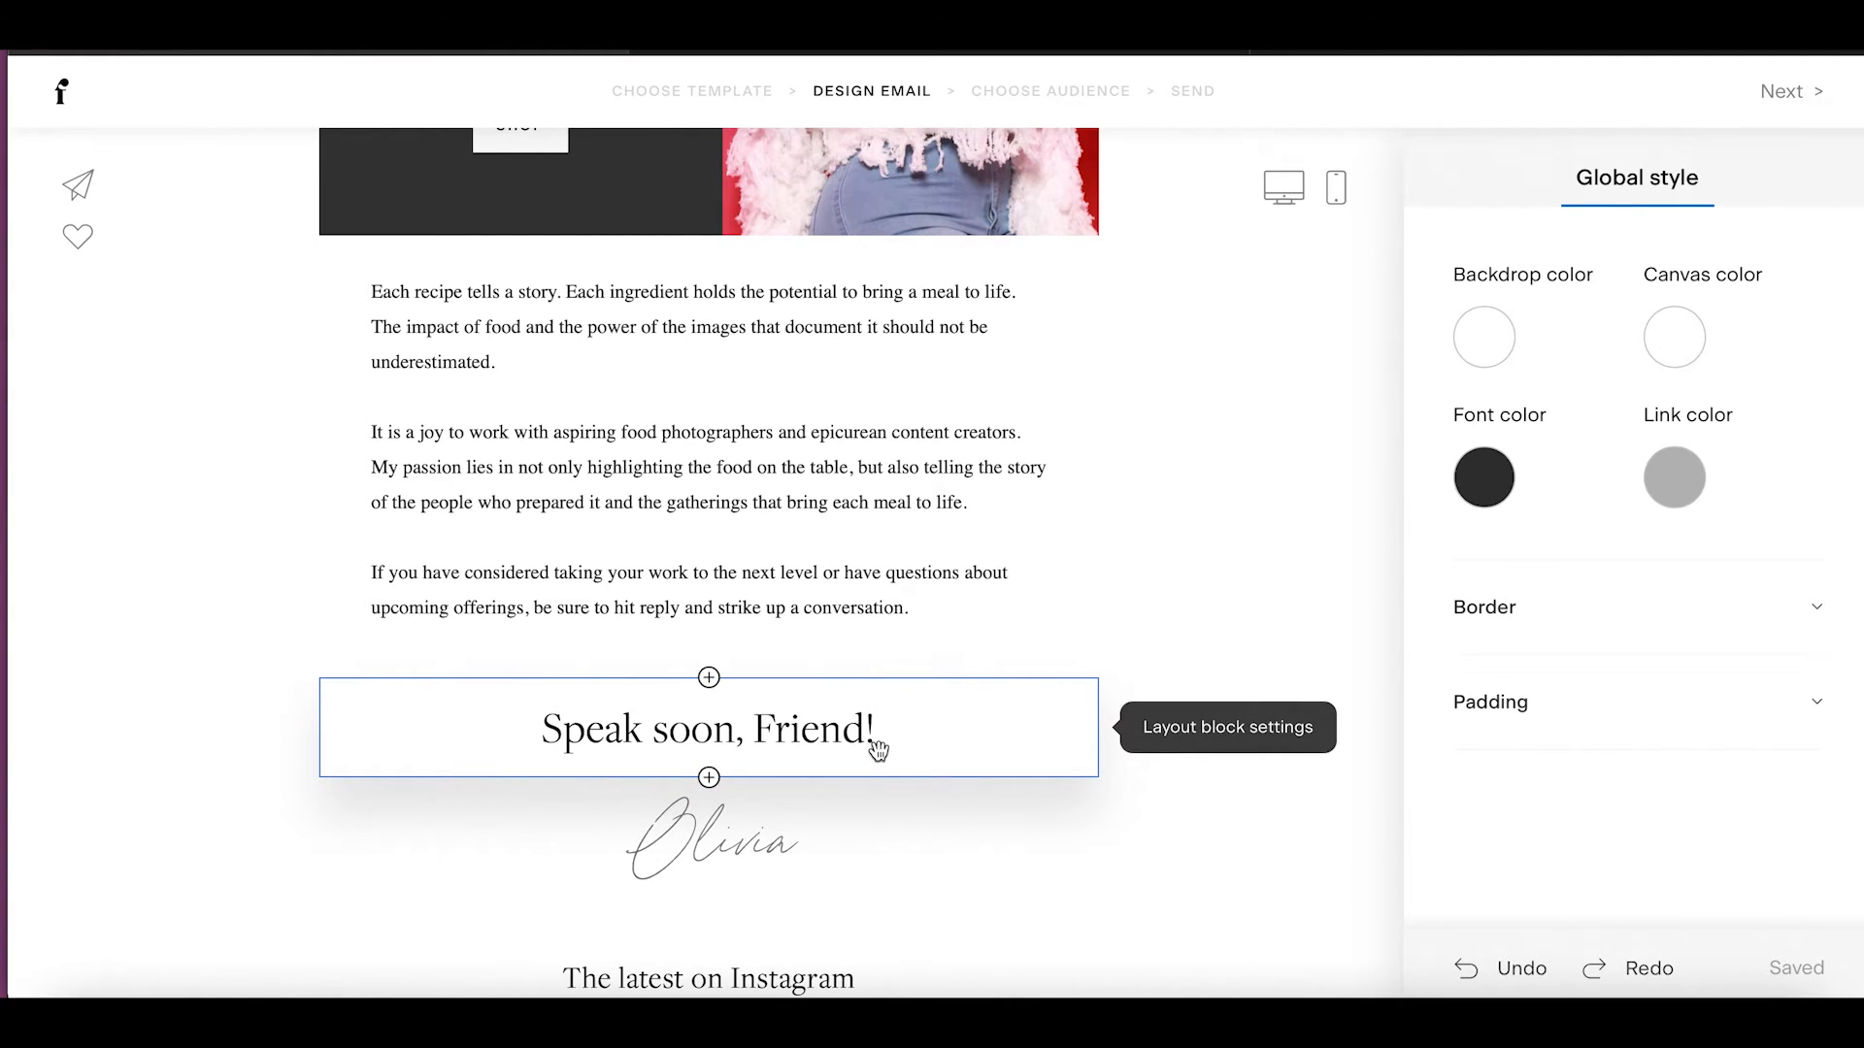
click(803, 840)
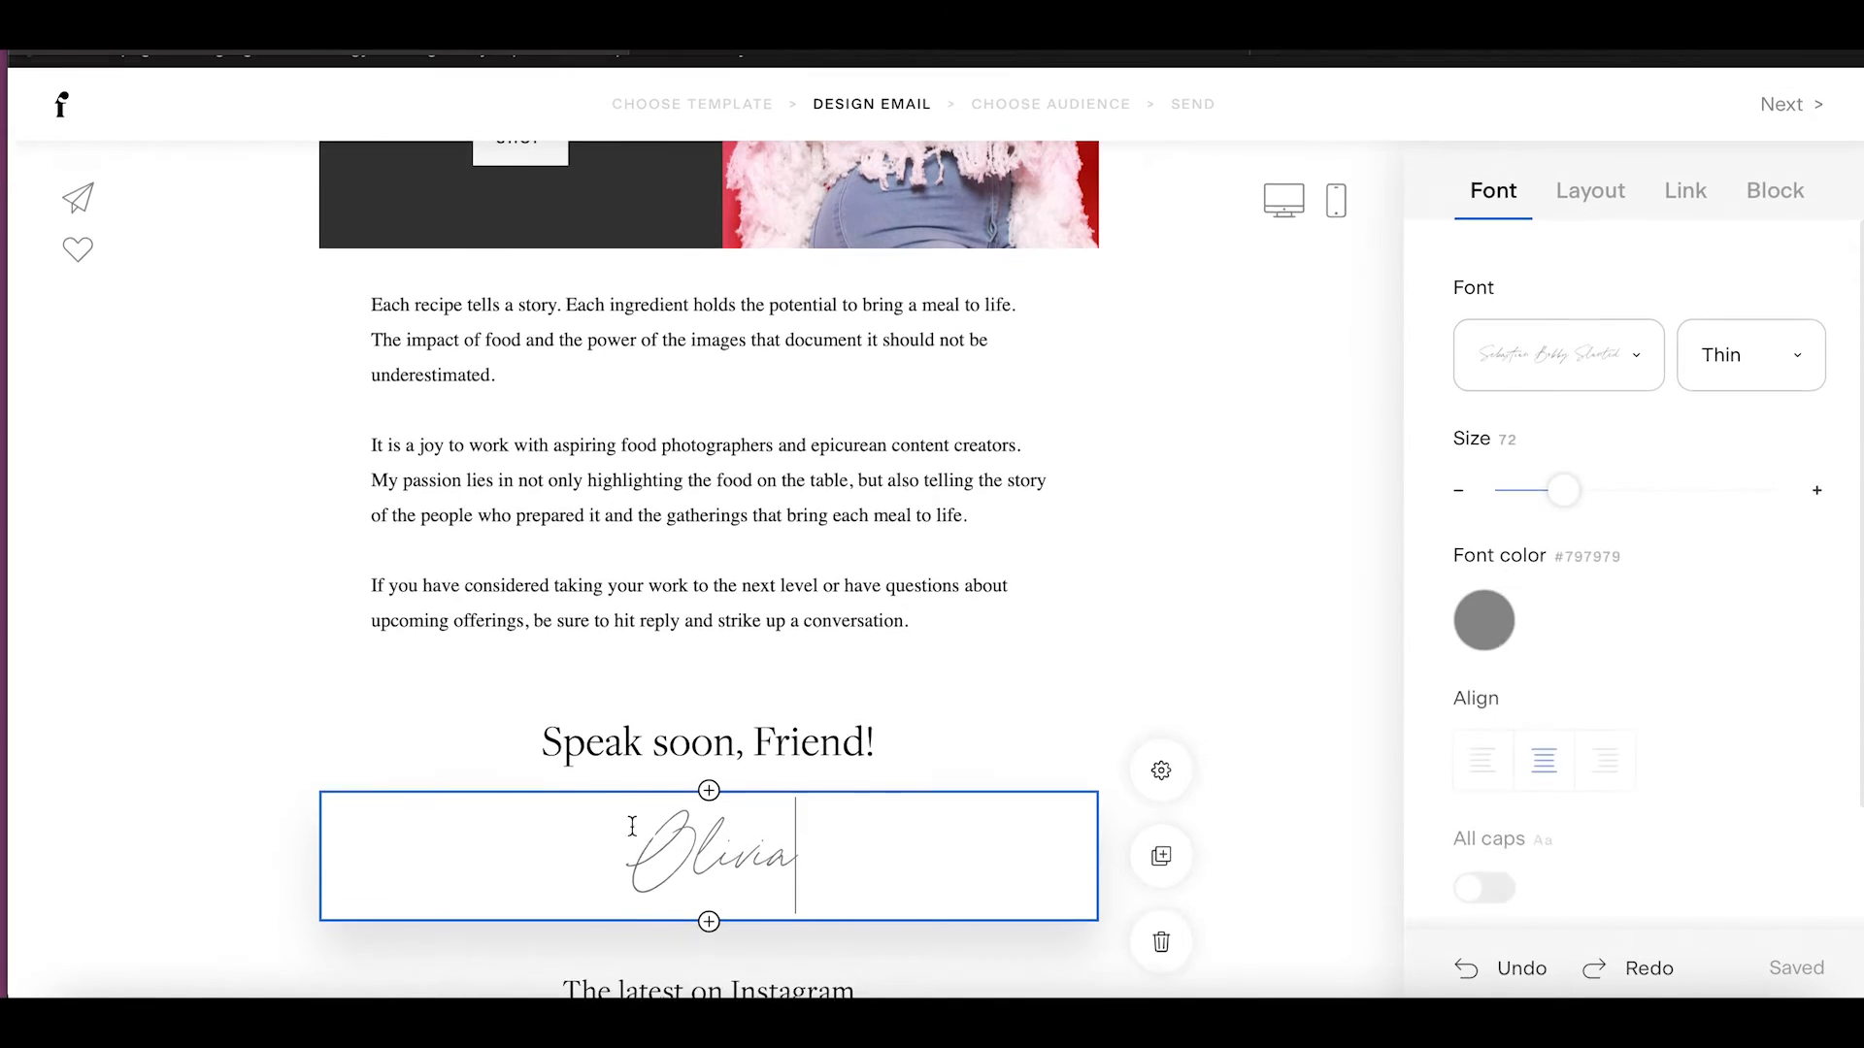
drag(633, 876, 921, 879)
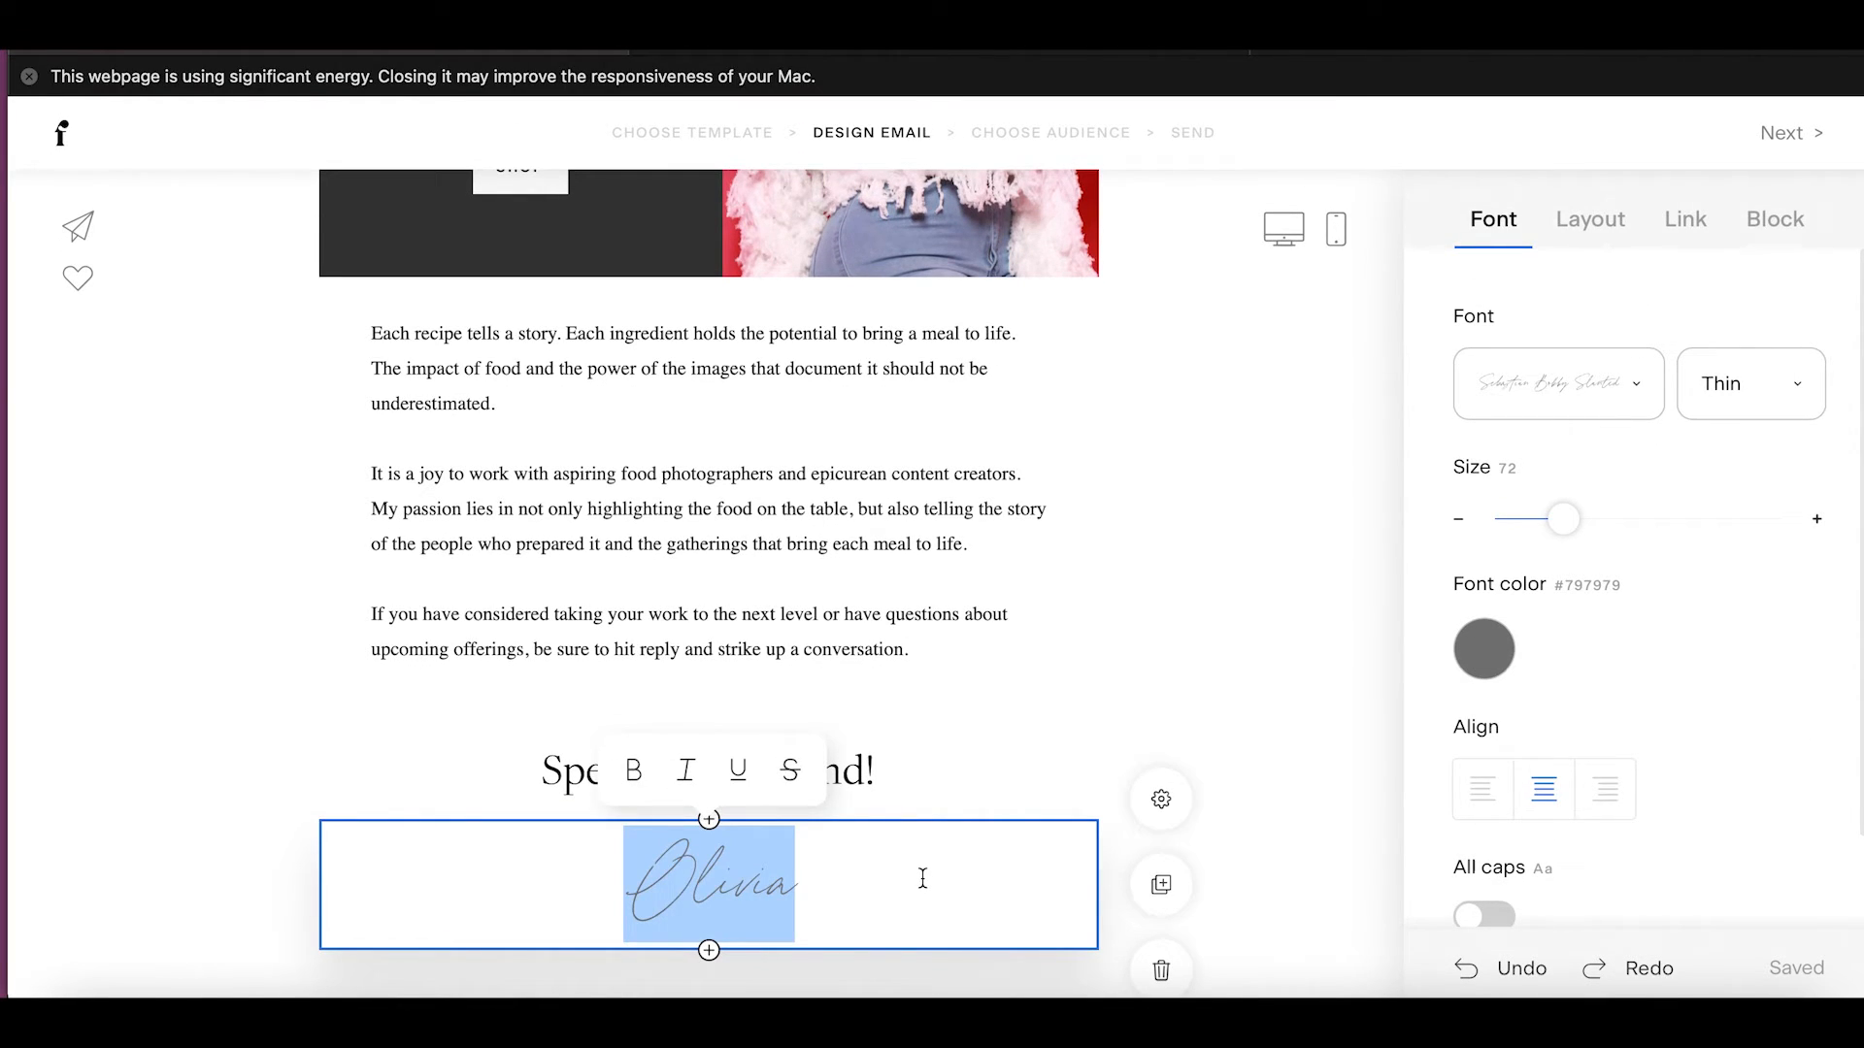
text(SWANK)
key(BackSpace)
key(BackSpace)
key(BackSpace)
key(BackSpace)
text(wank)
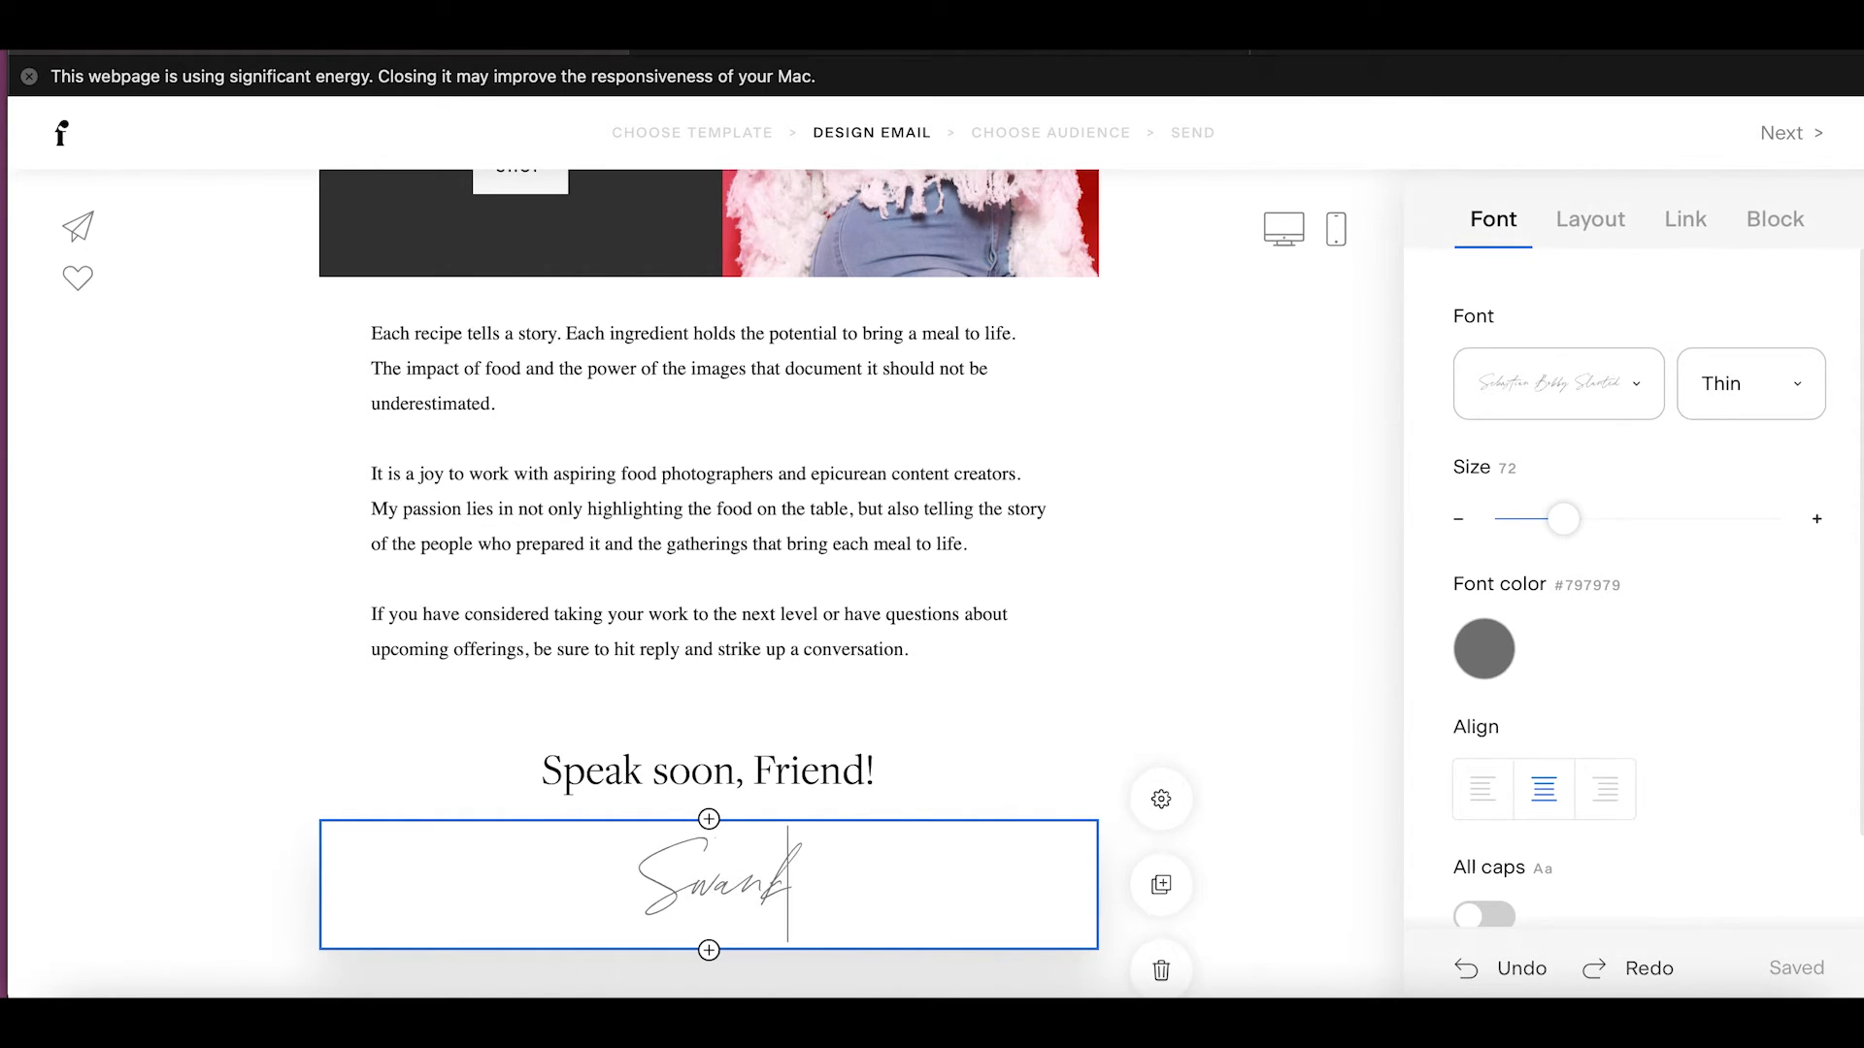
click(1016, 761)
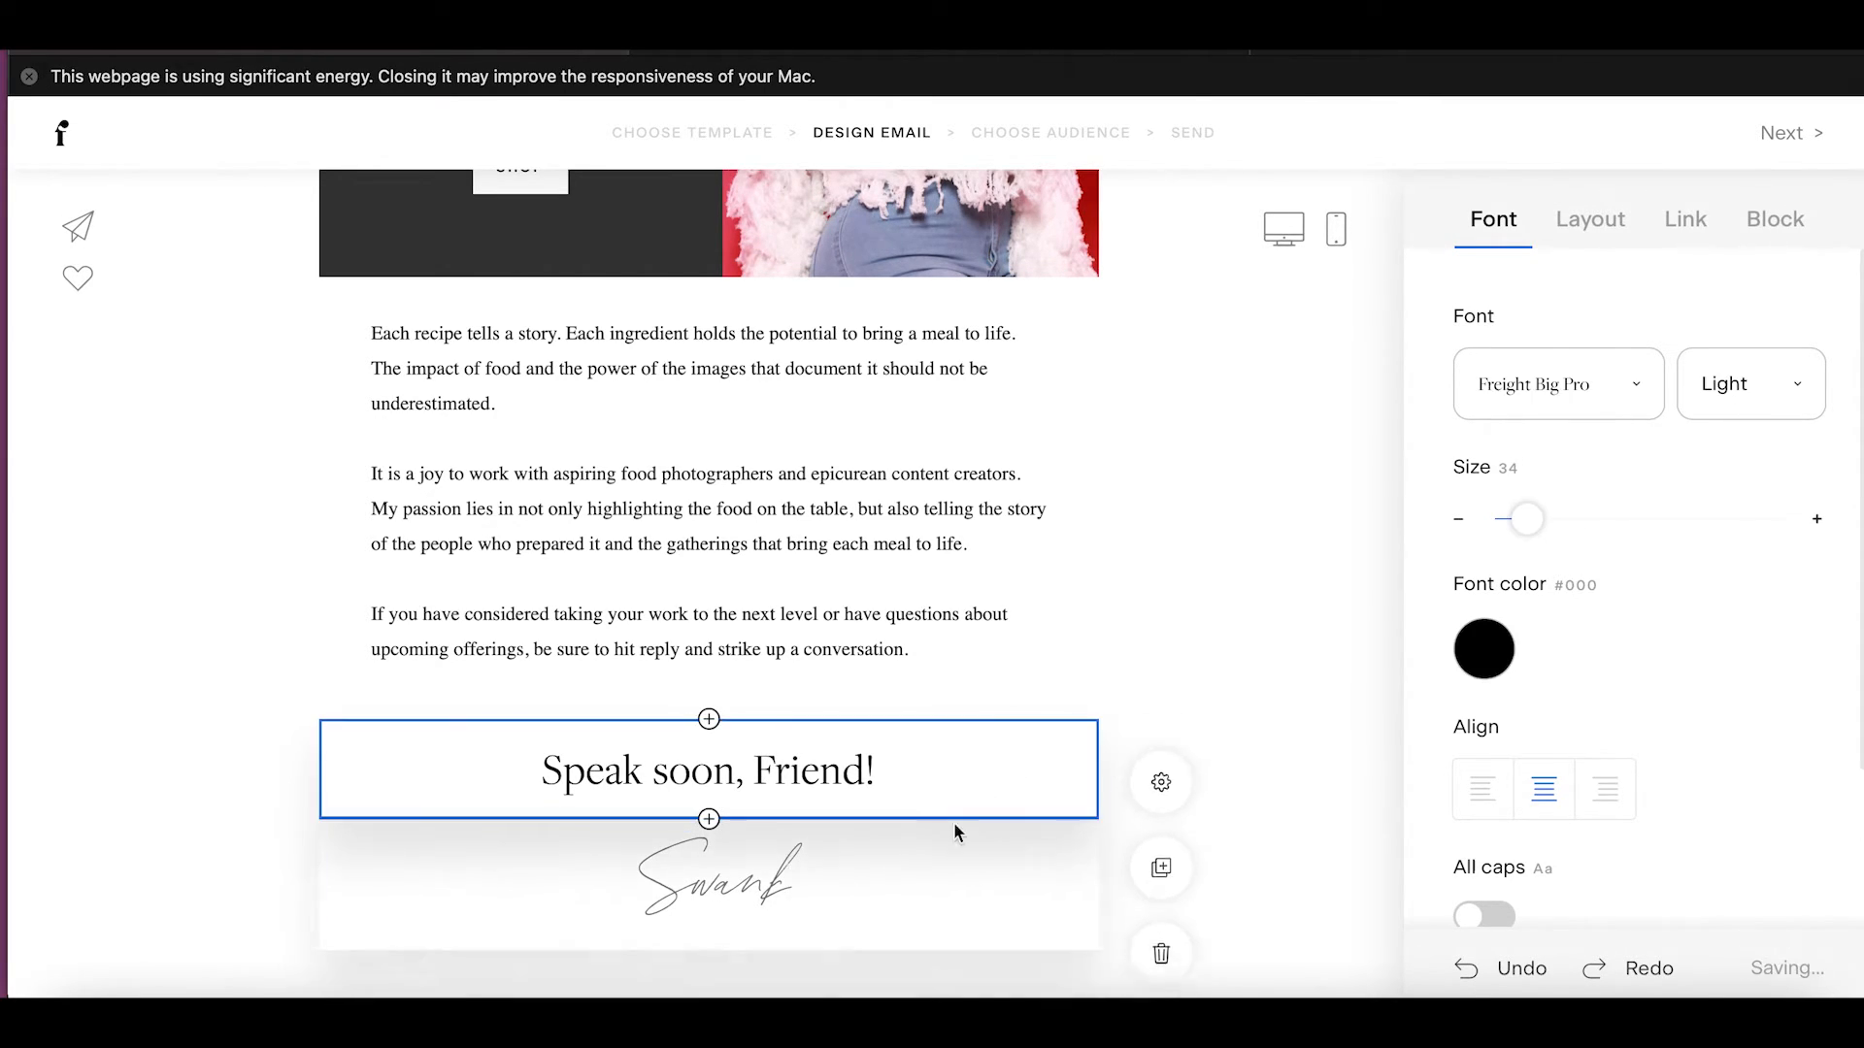
Delete the "Swank" signature block and the "Speak soon, Friend!" block above it.
click(917, 863)
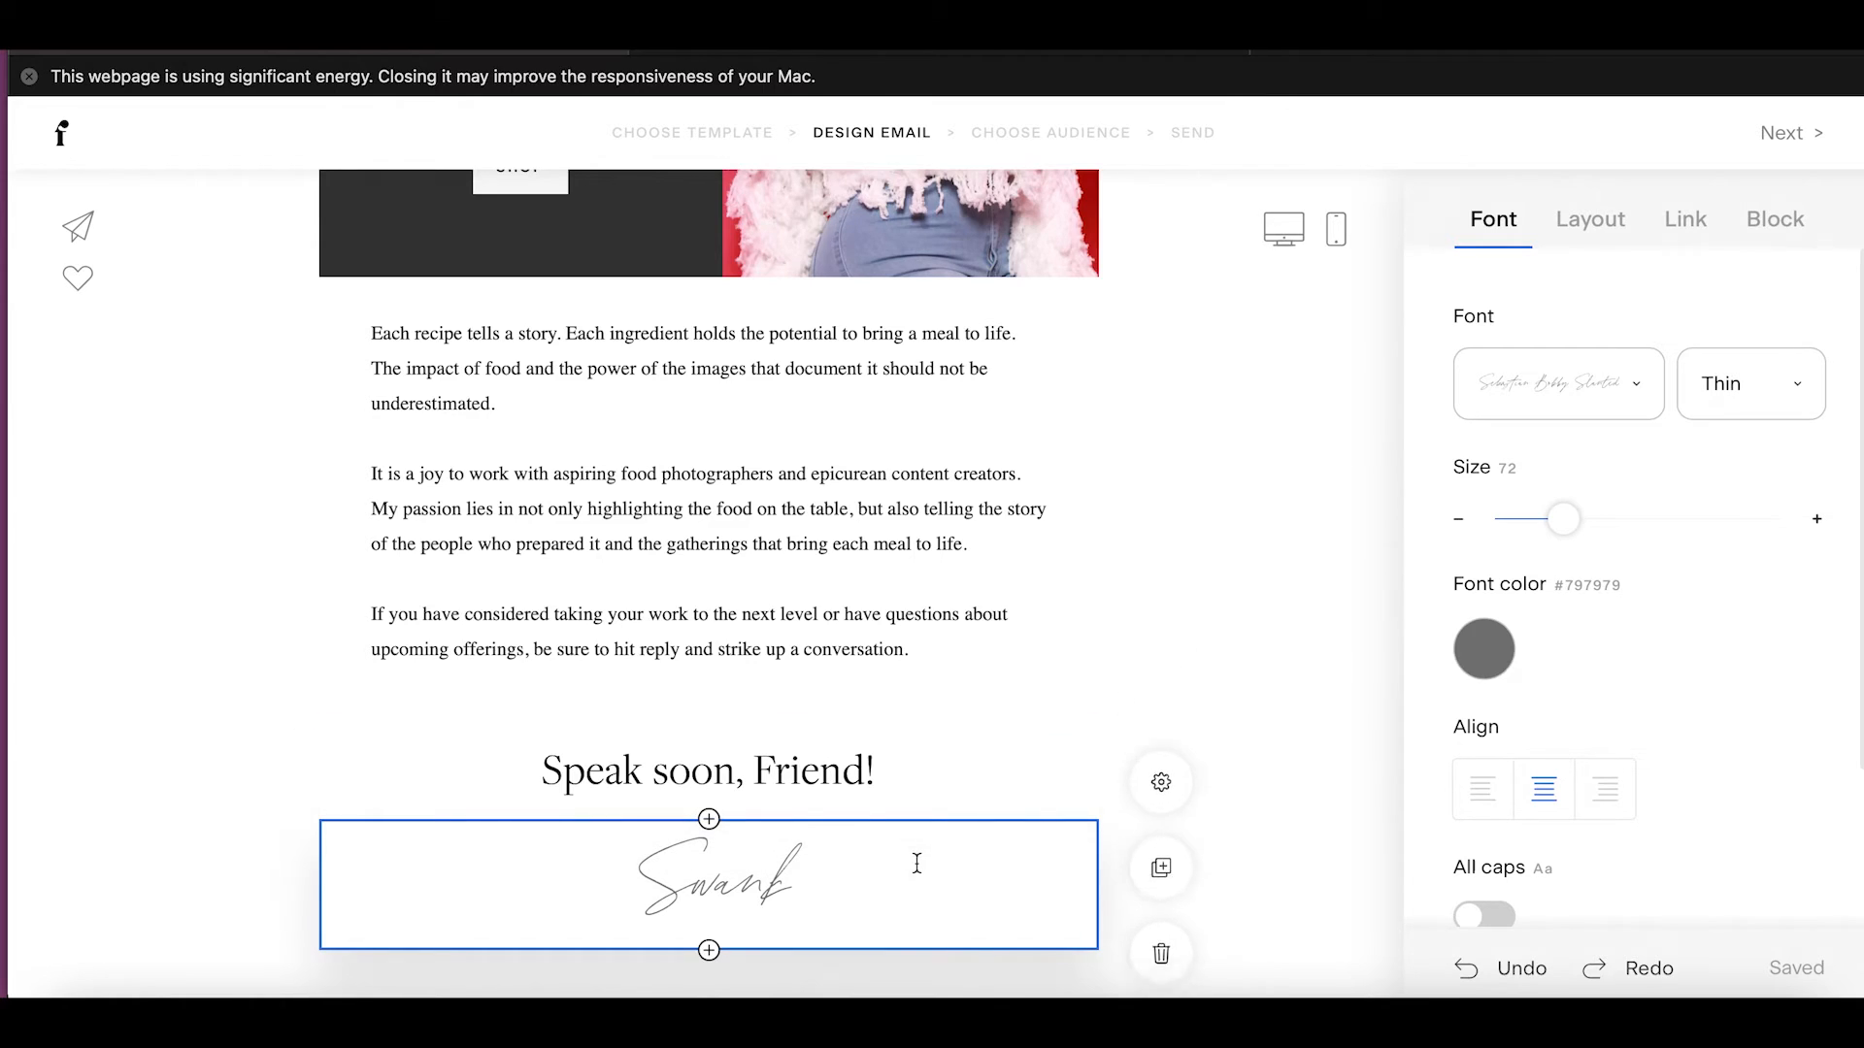
click(1181, 971)
click(890, 764)
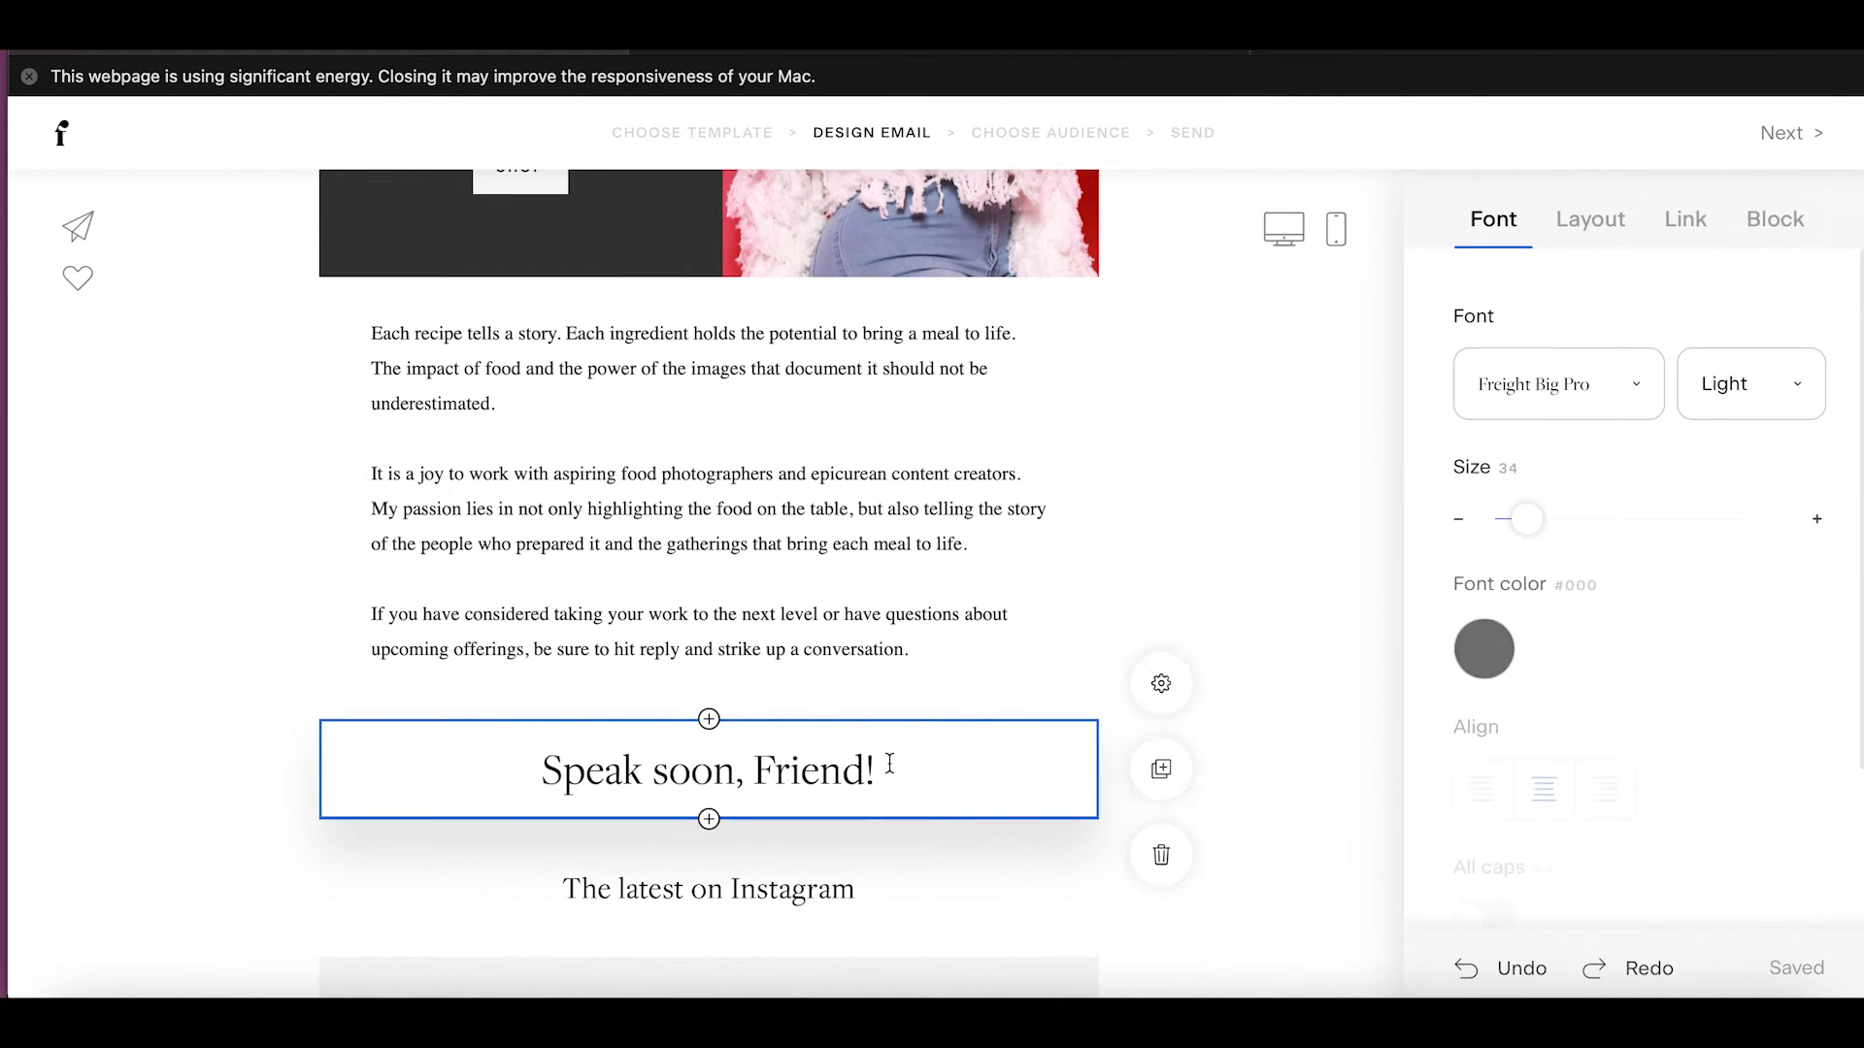
click(1164, 857)
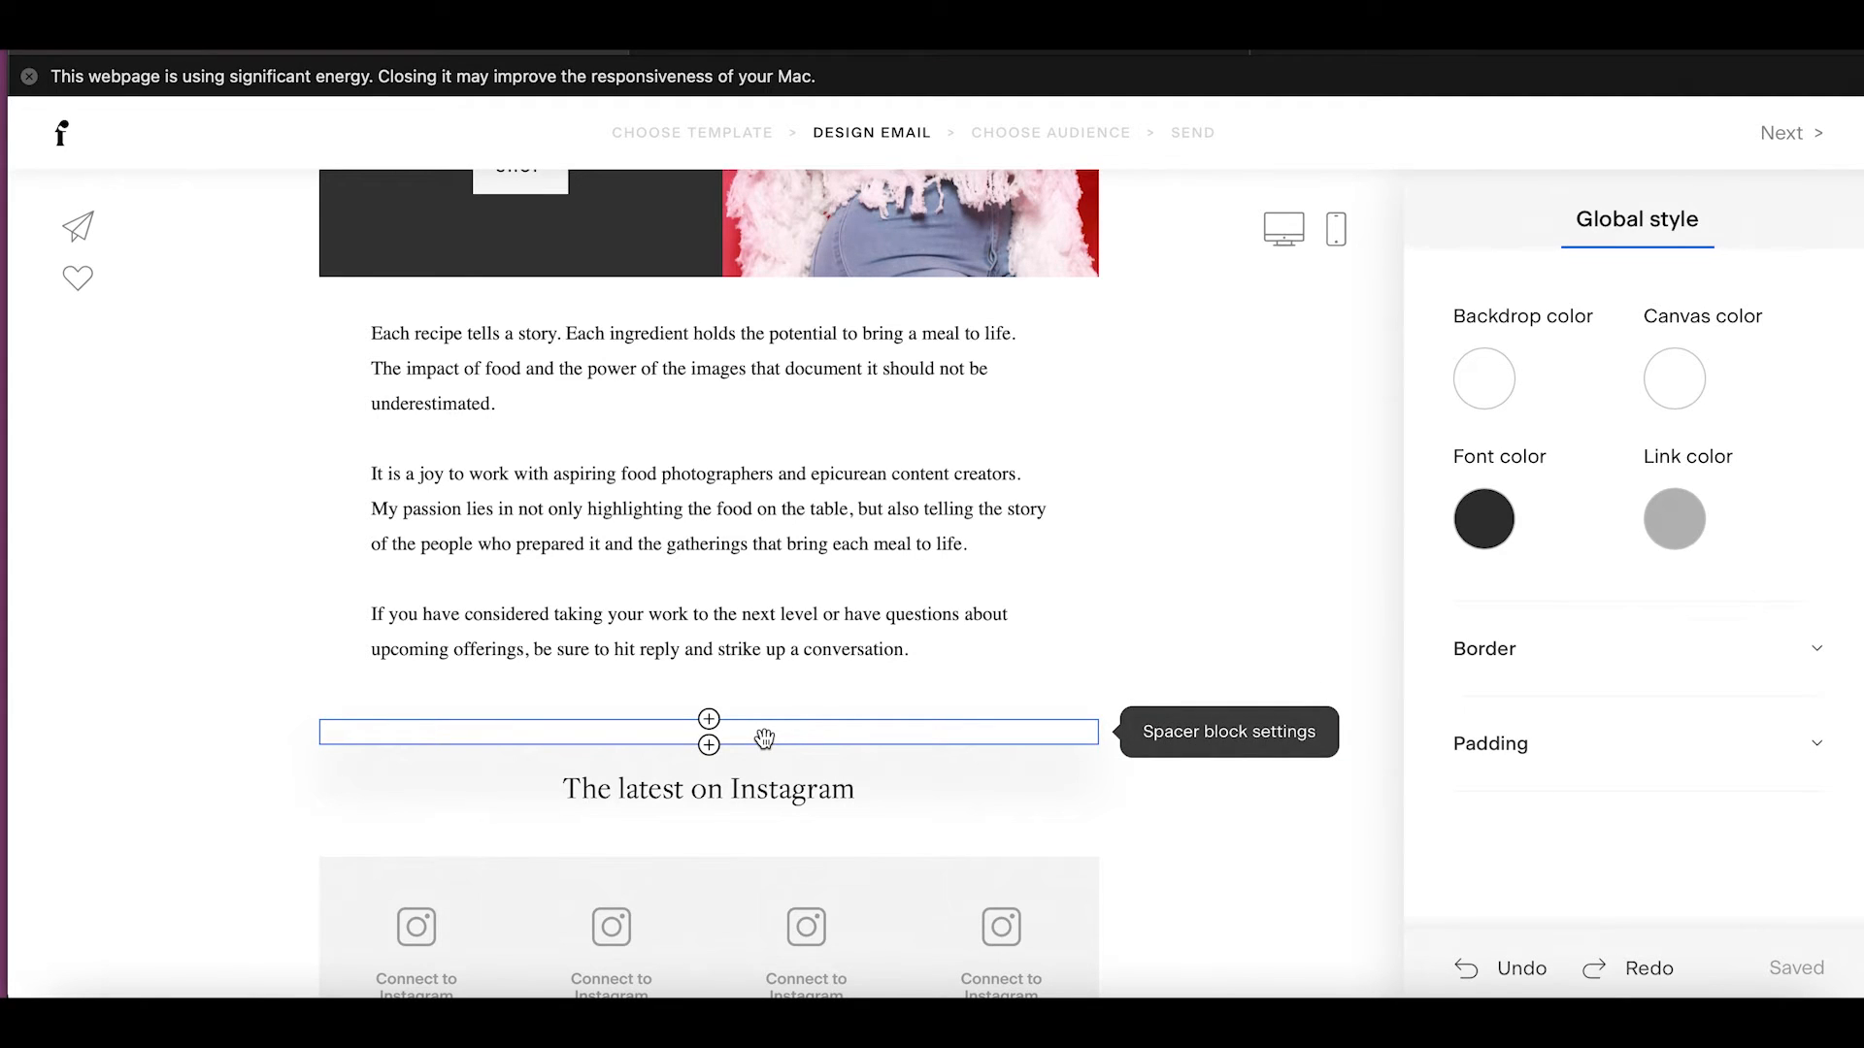
Replace all the body paragraphs below the sweaters block with "DRESSES".
scroll(764, 740, down, 2)
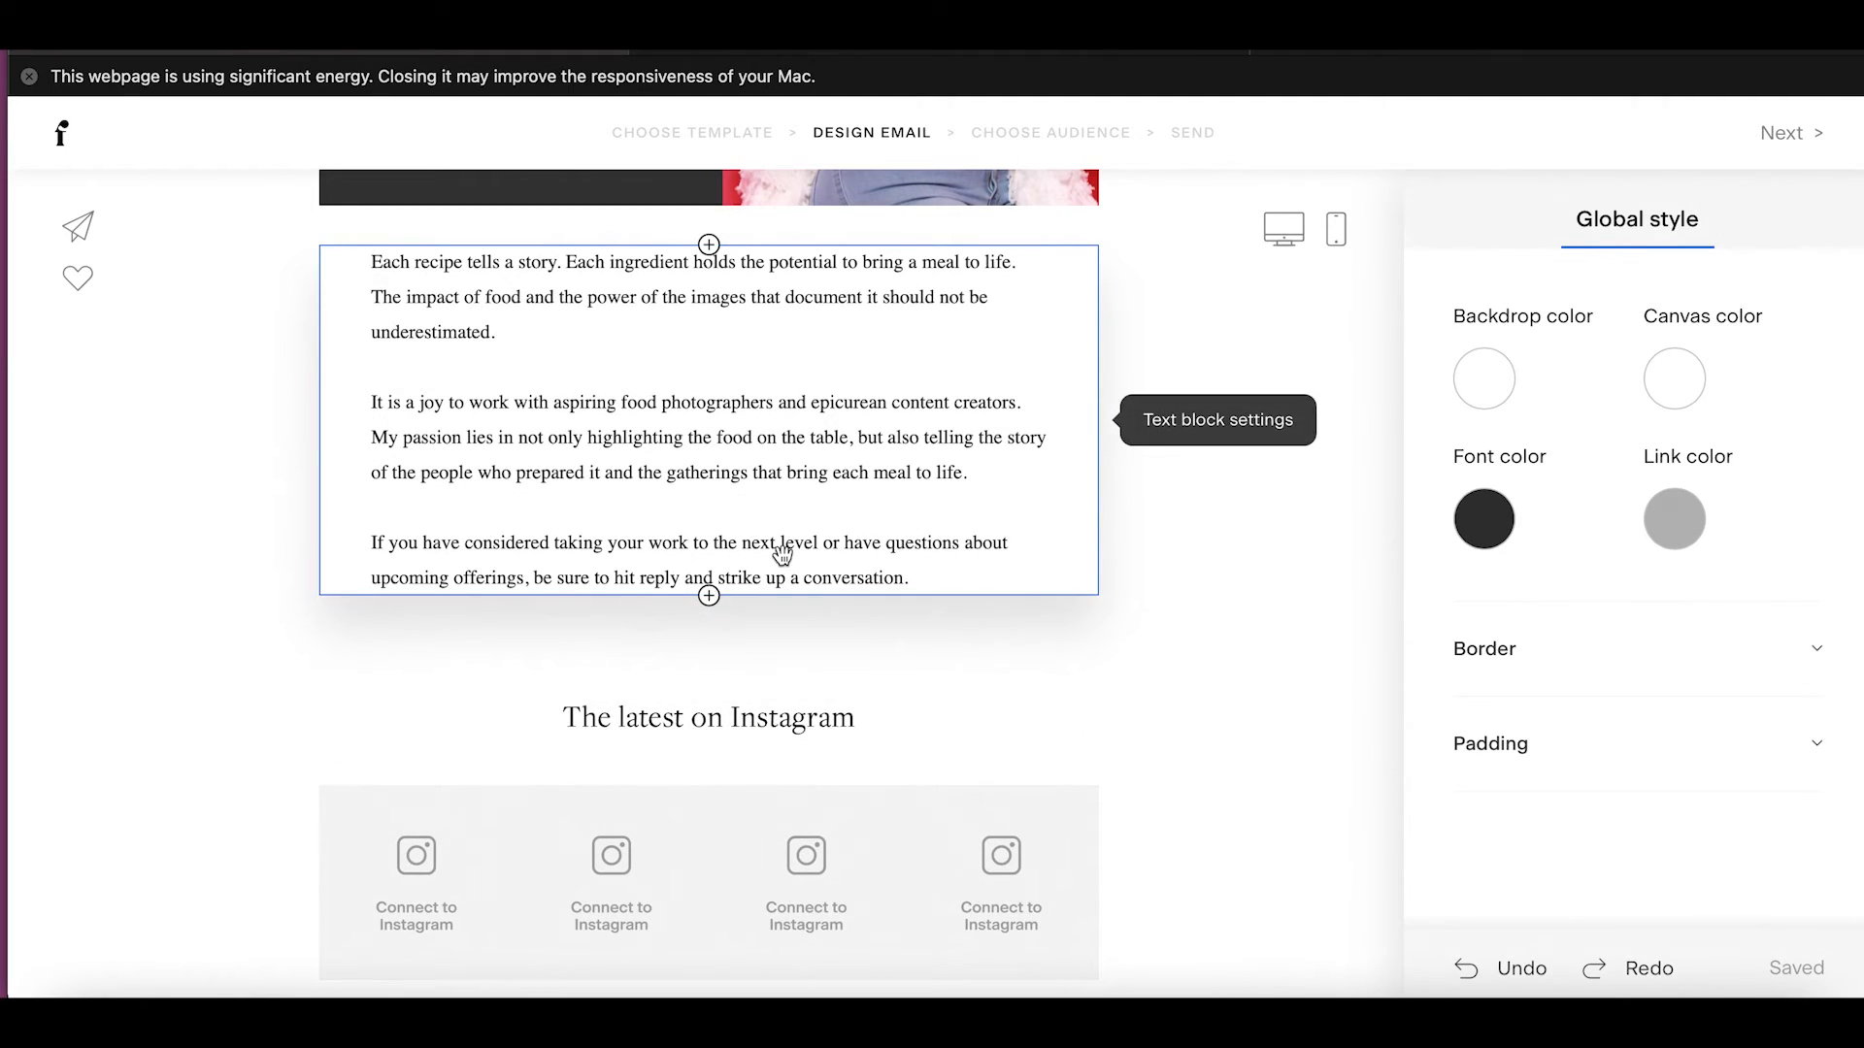
click(947, 530)
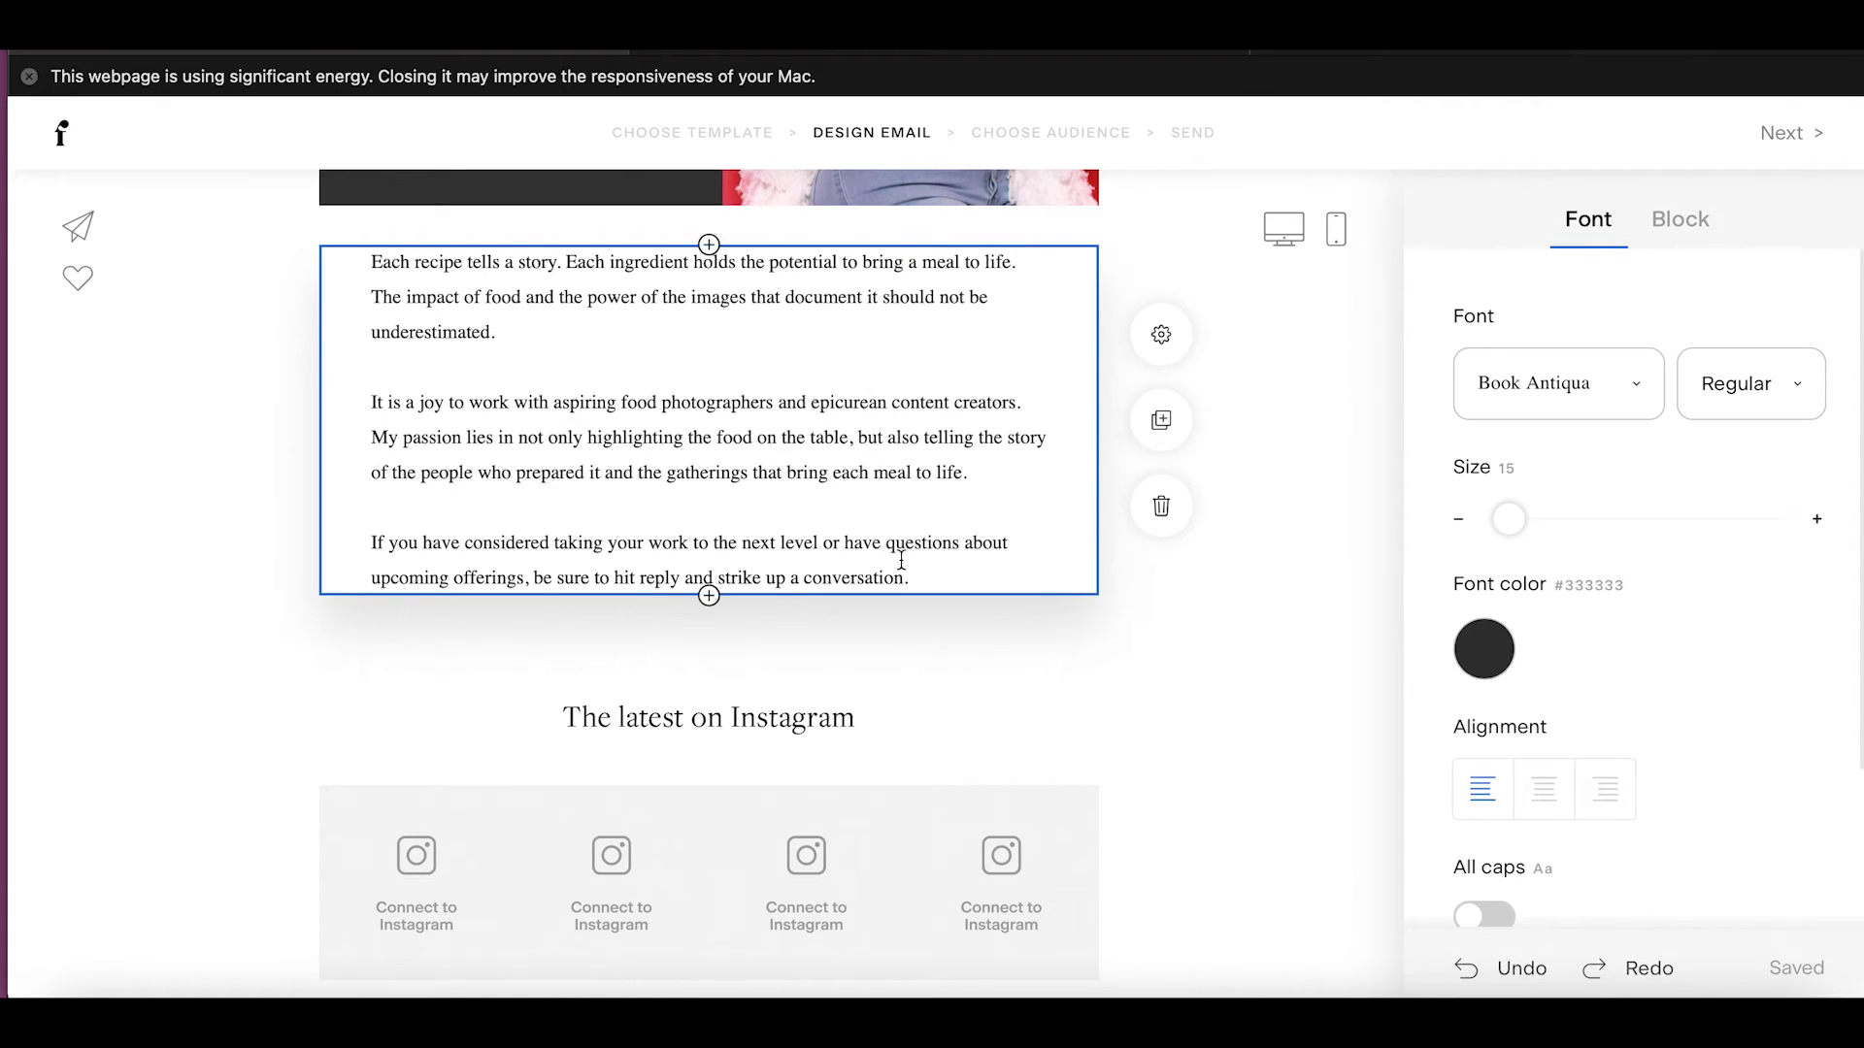
drag(909, 573, 393, 282)
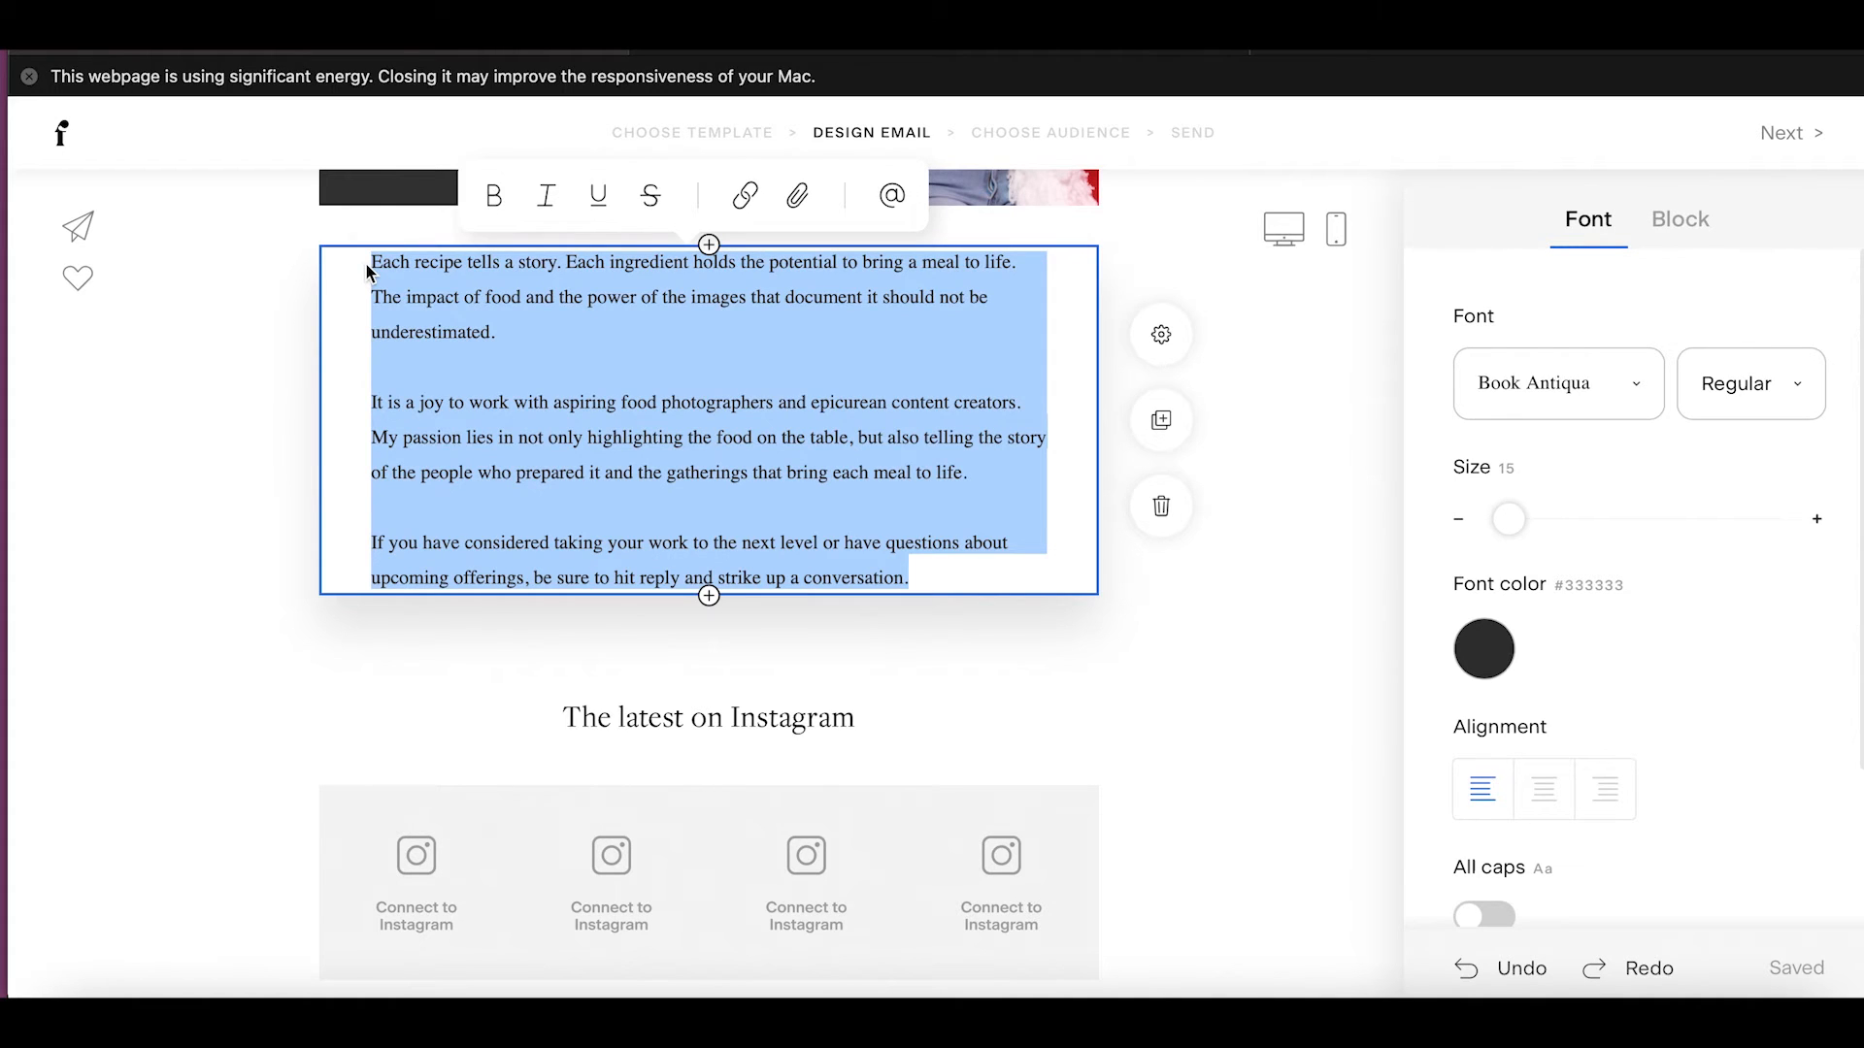
scroll(365, 262, up, 5)
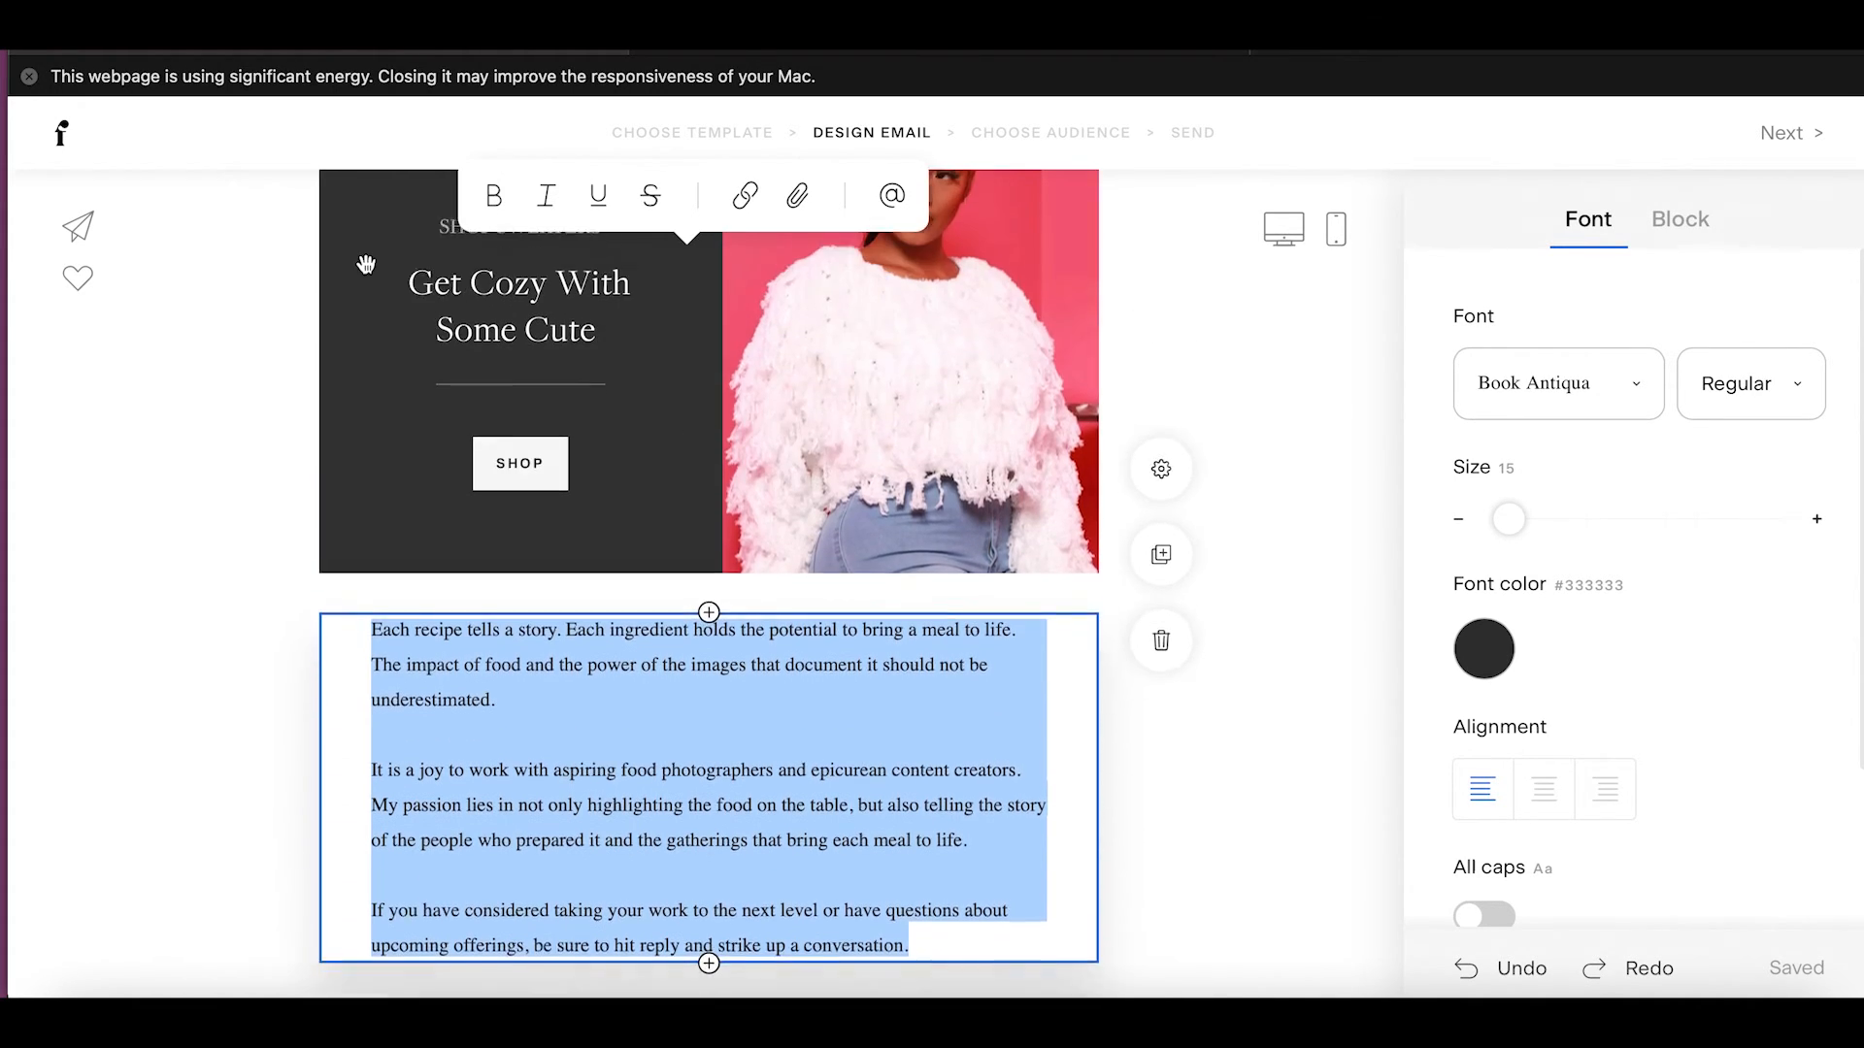
text(DRESSES)
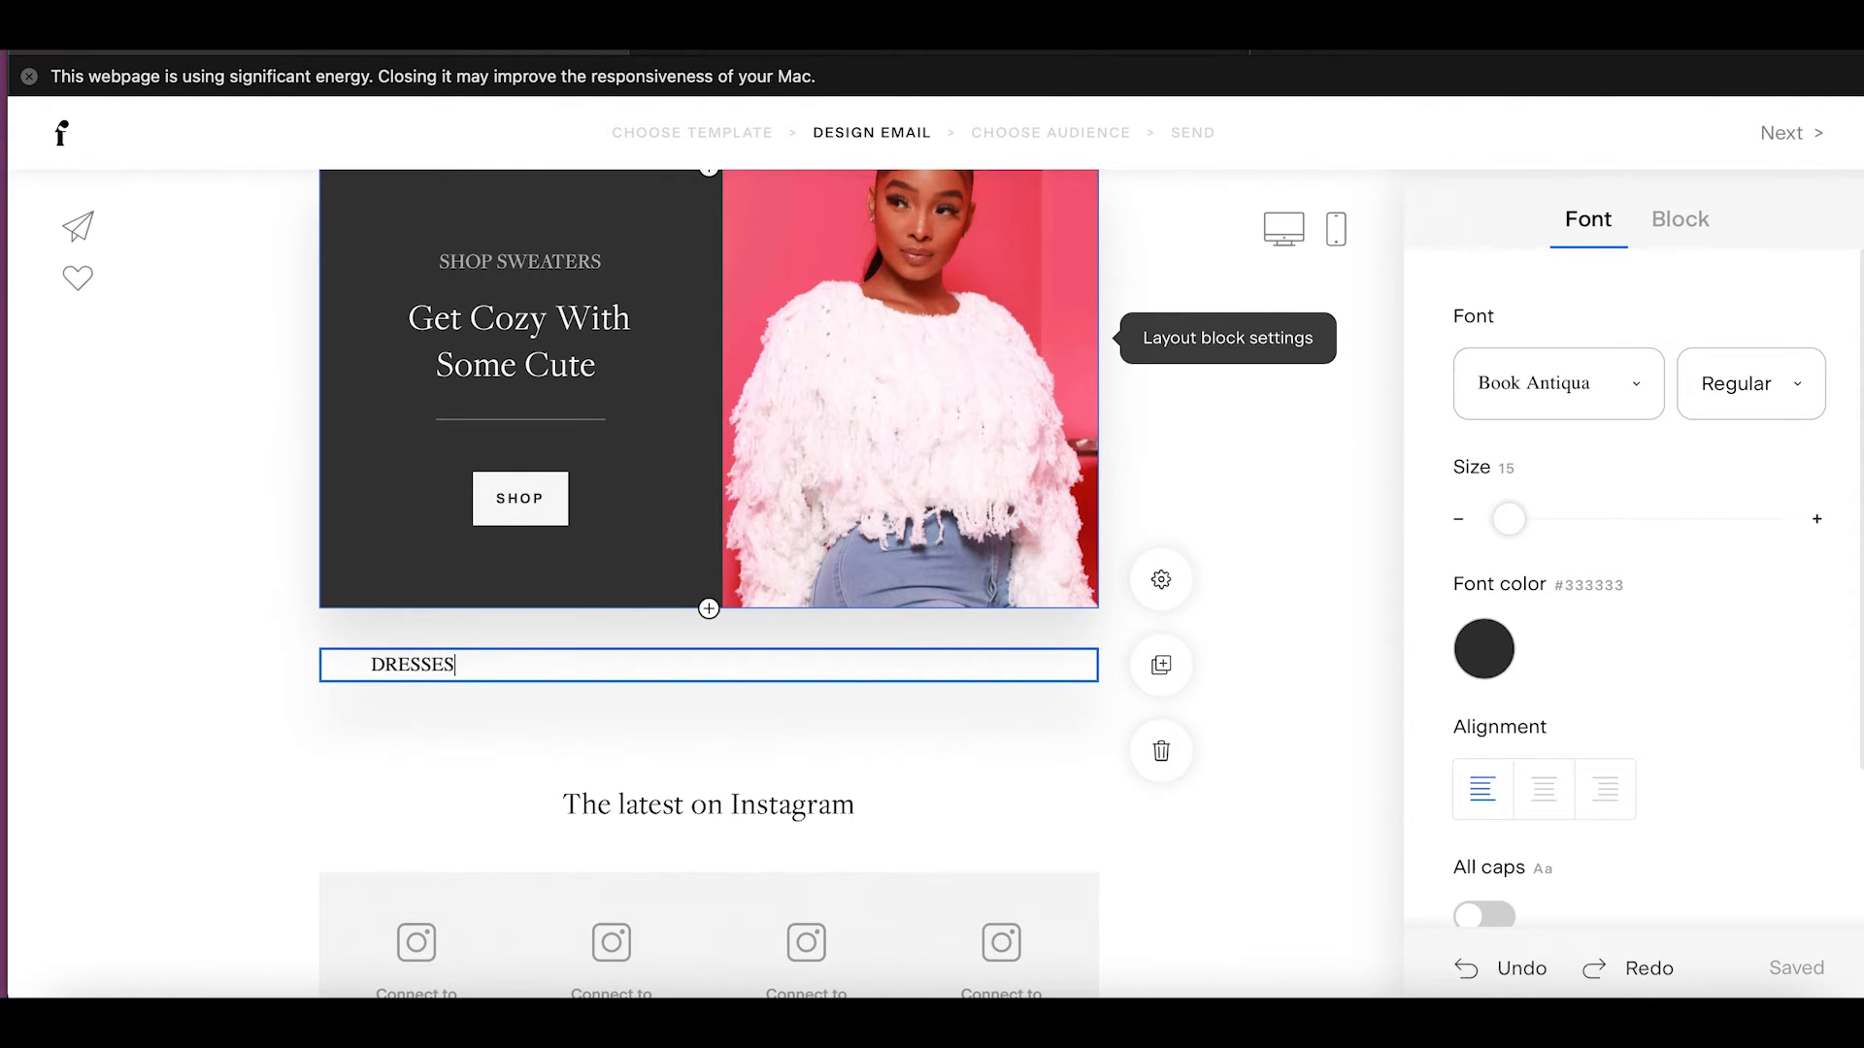
Center the "DRESSES" text and format it in Helvetica Bold at size 26.
click(1534, 782)
click(1585, 408)
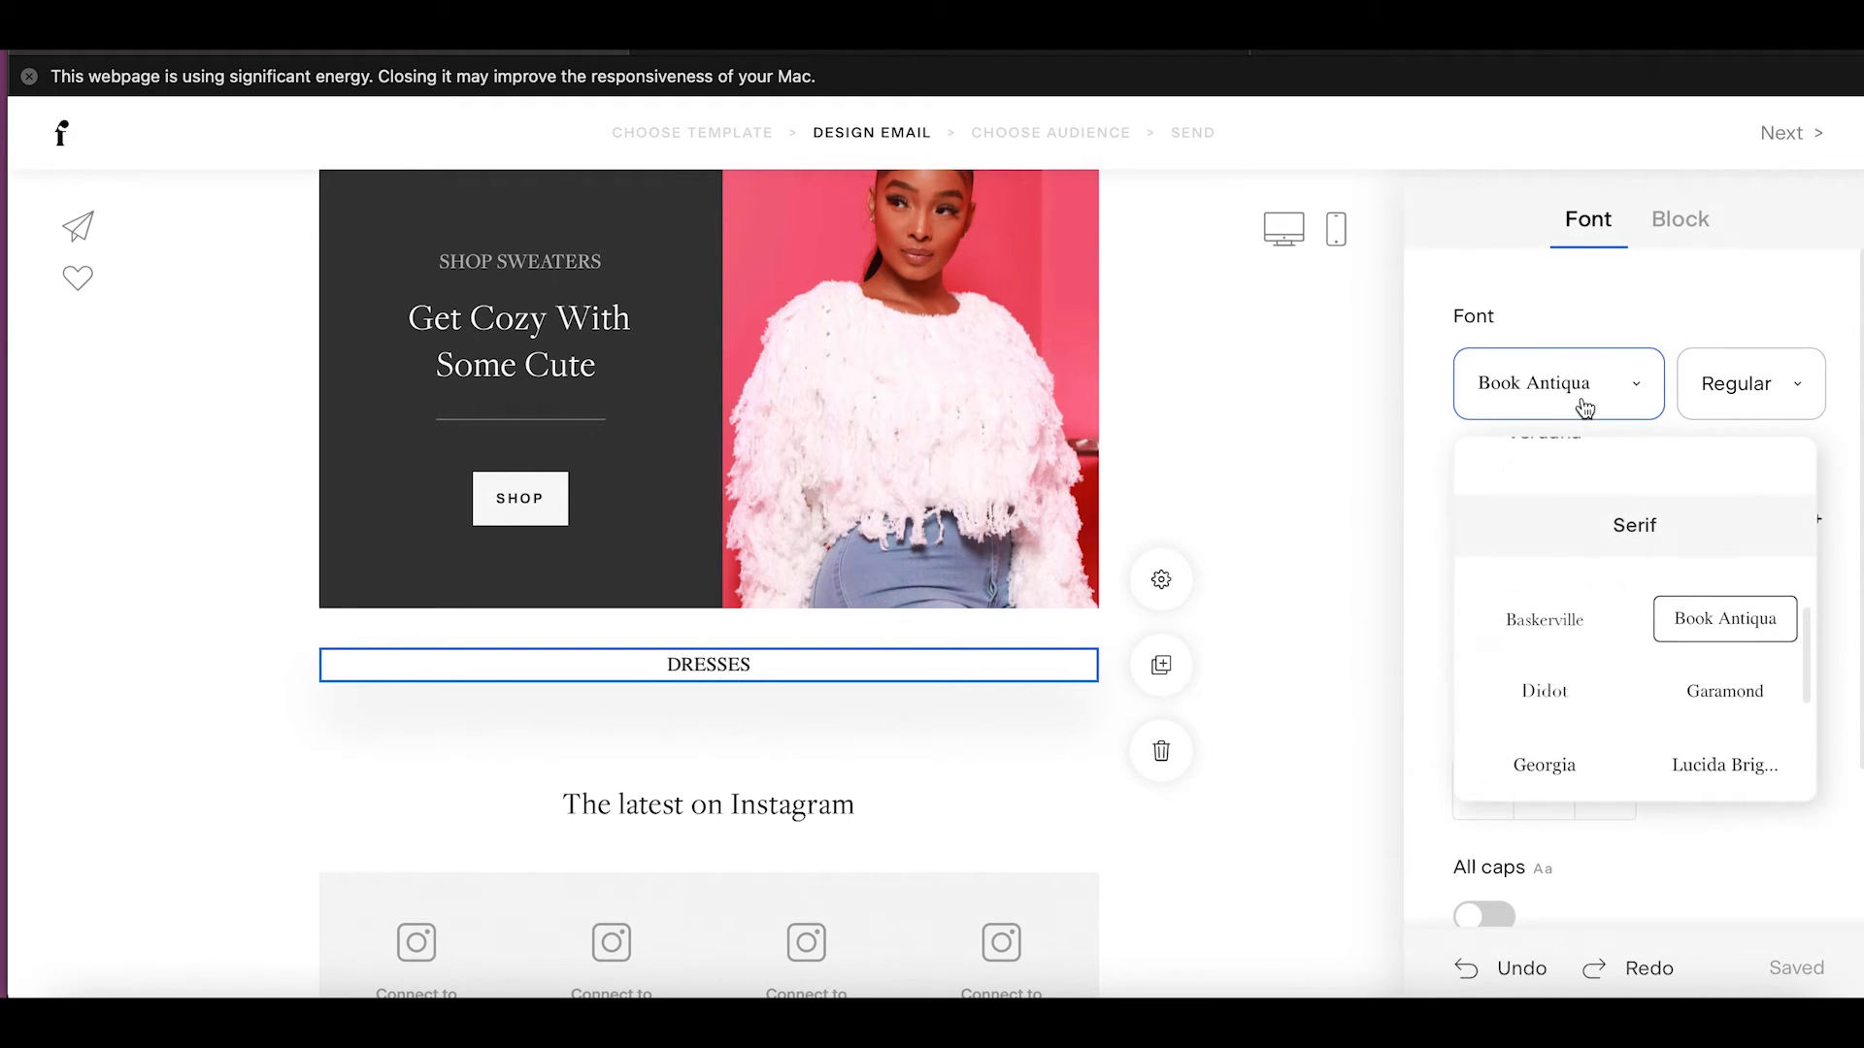
scroll(1620, 655, down, 5)
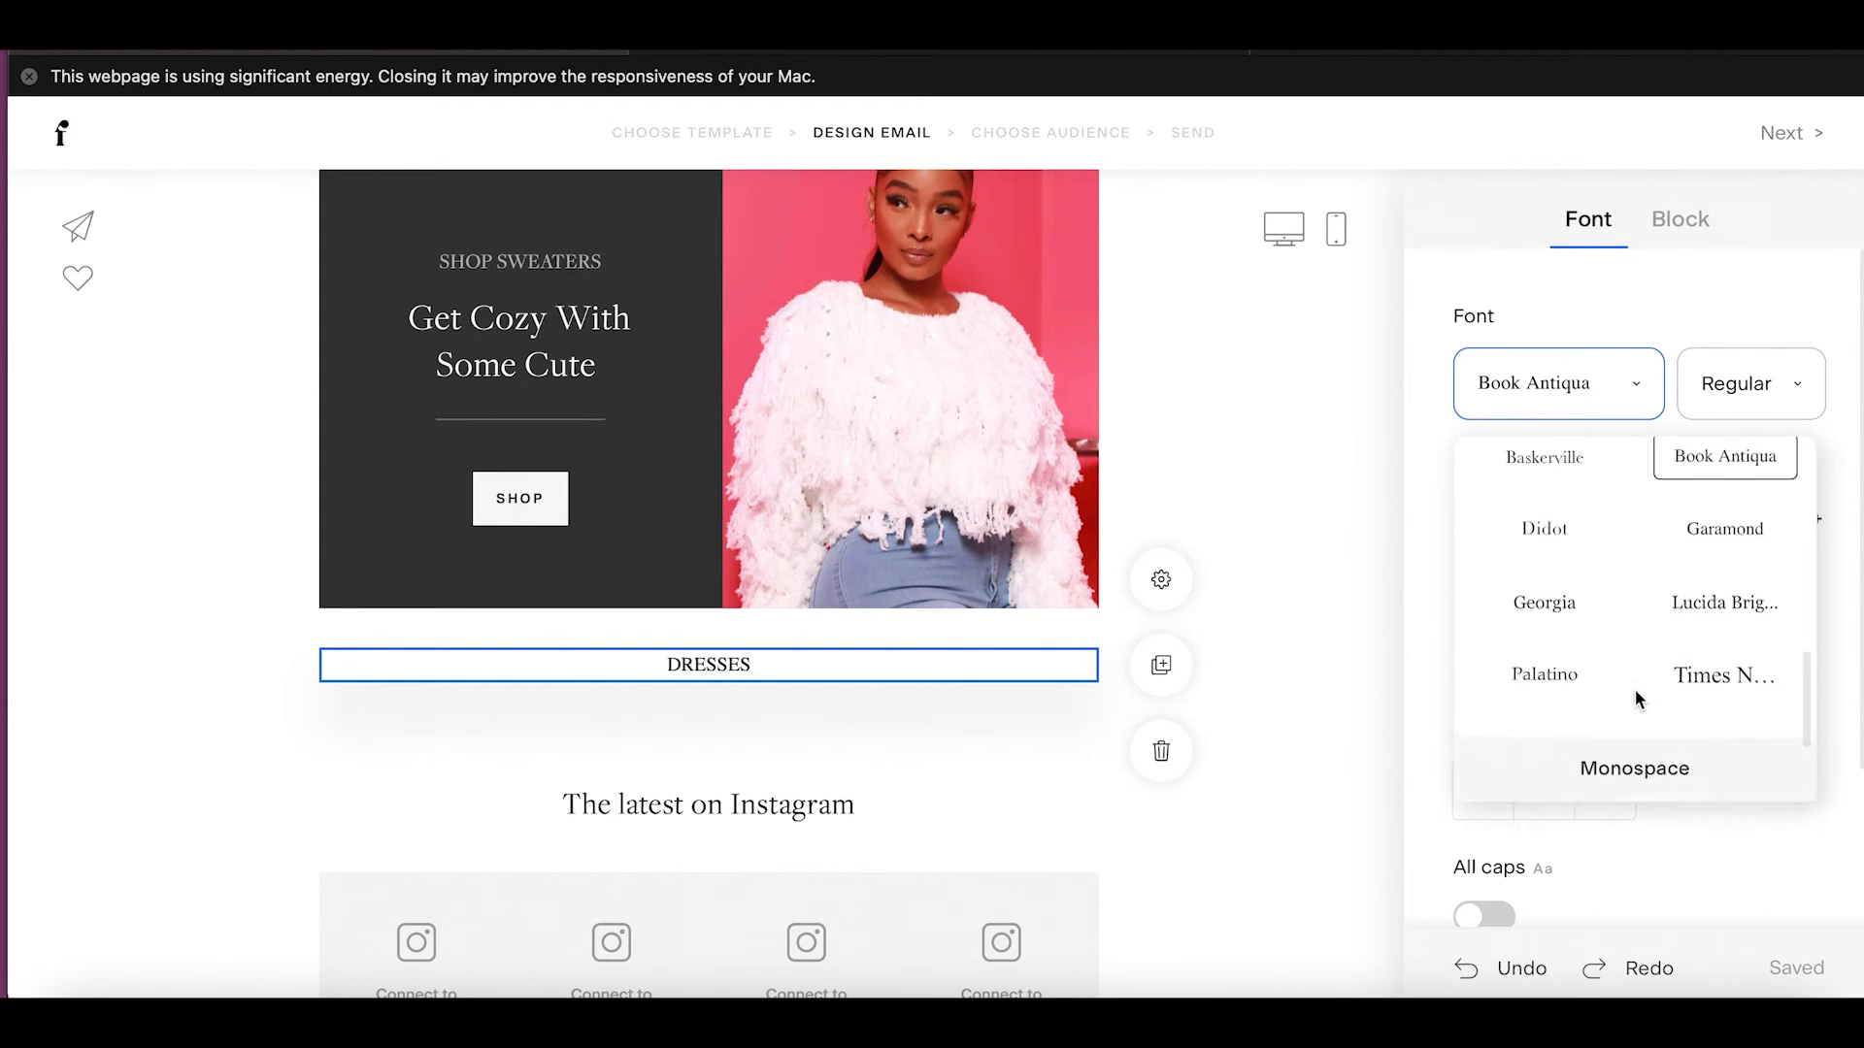
scroll(1639, 699, up, 6)
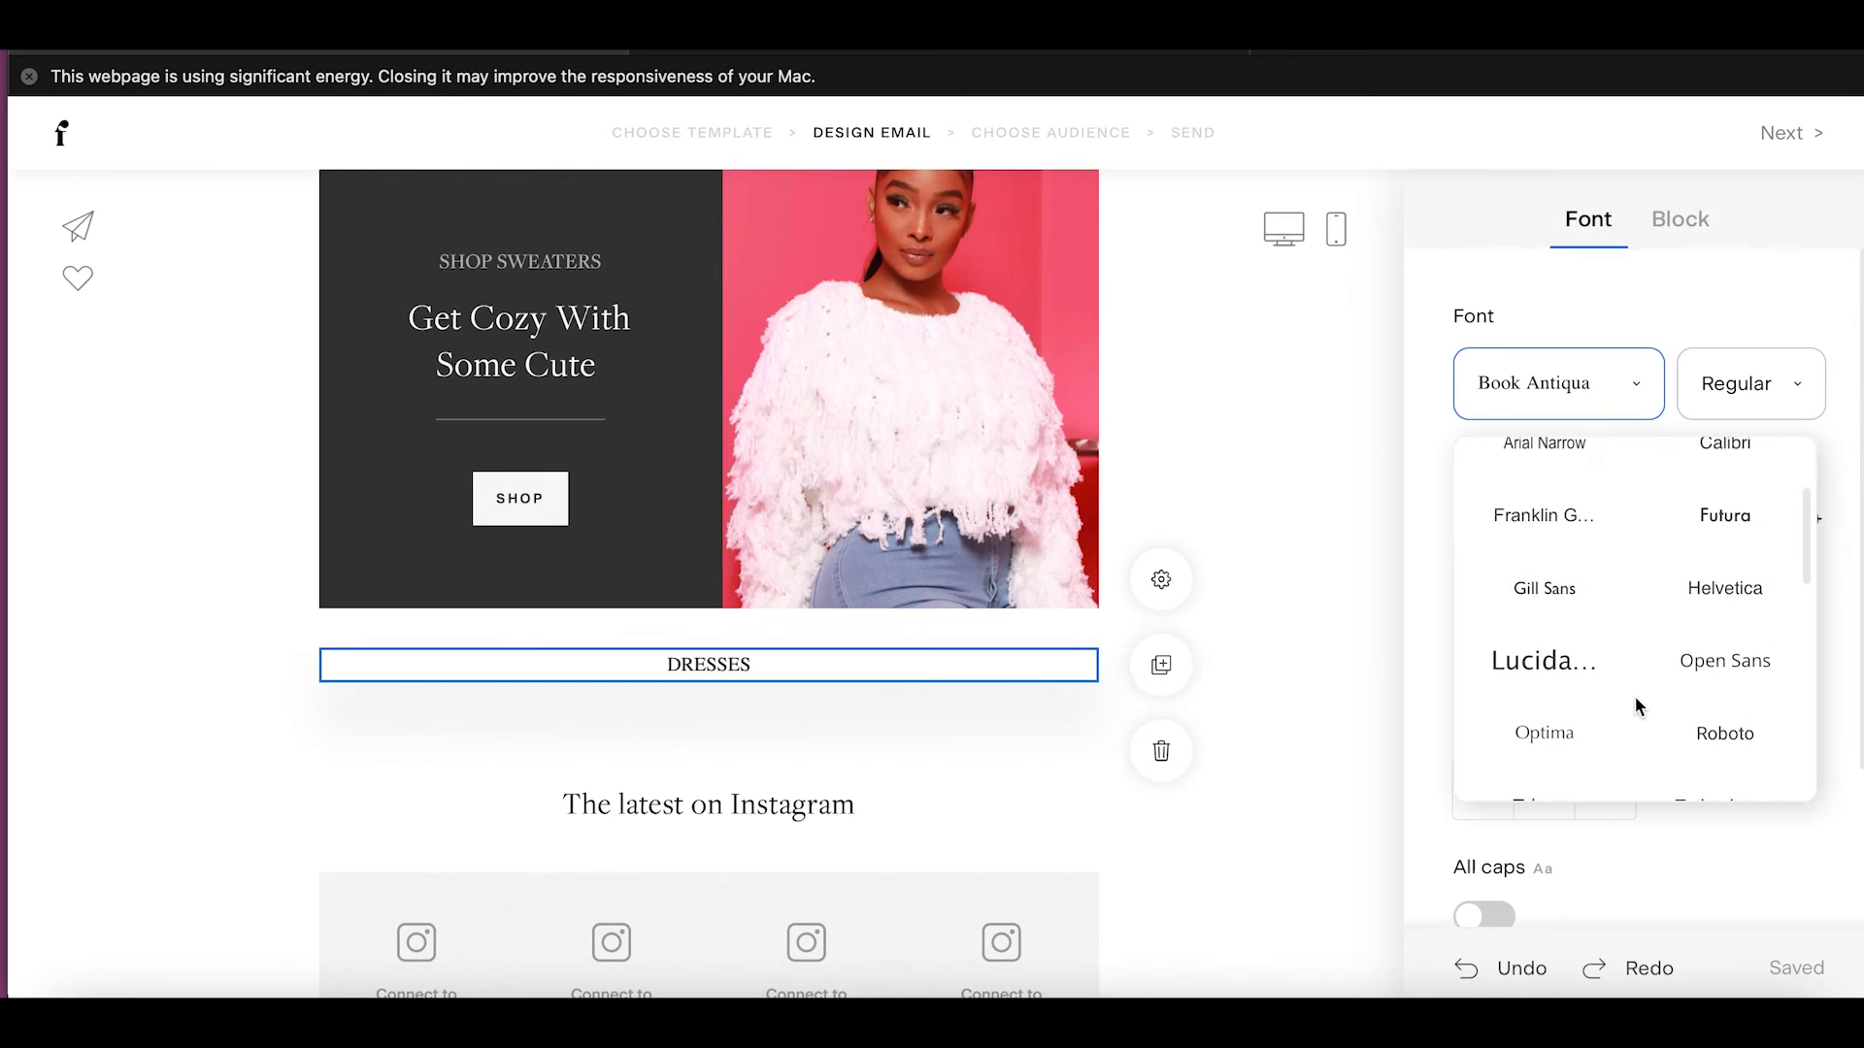
click(1724, 590)
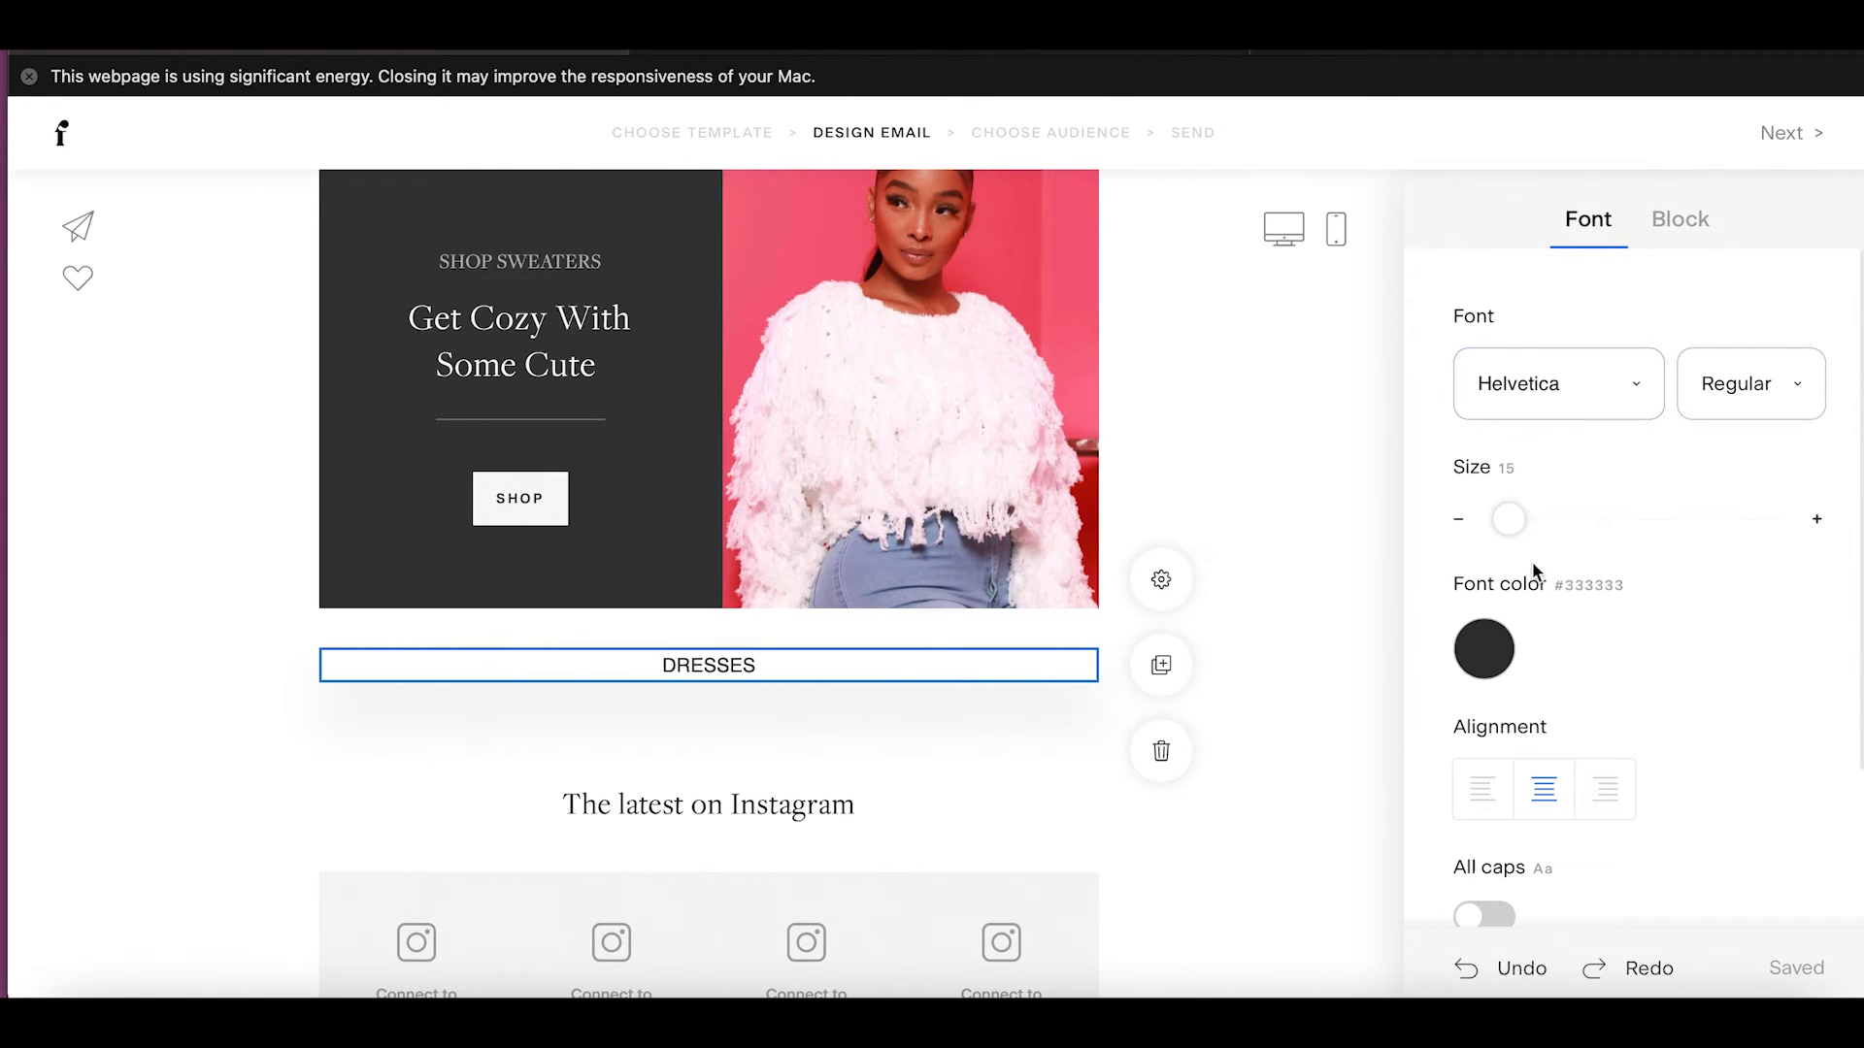
click(1744, 403)
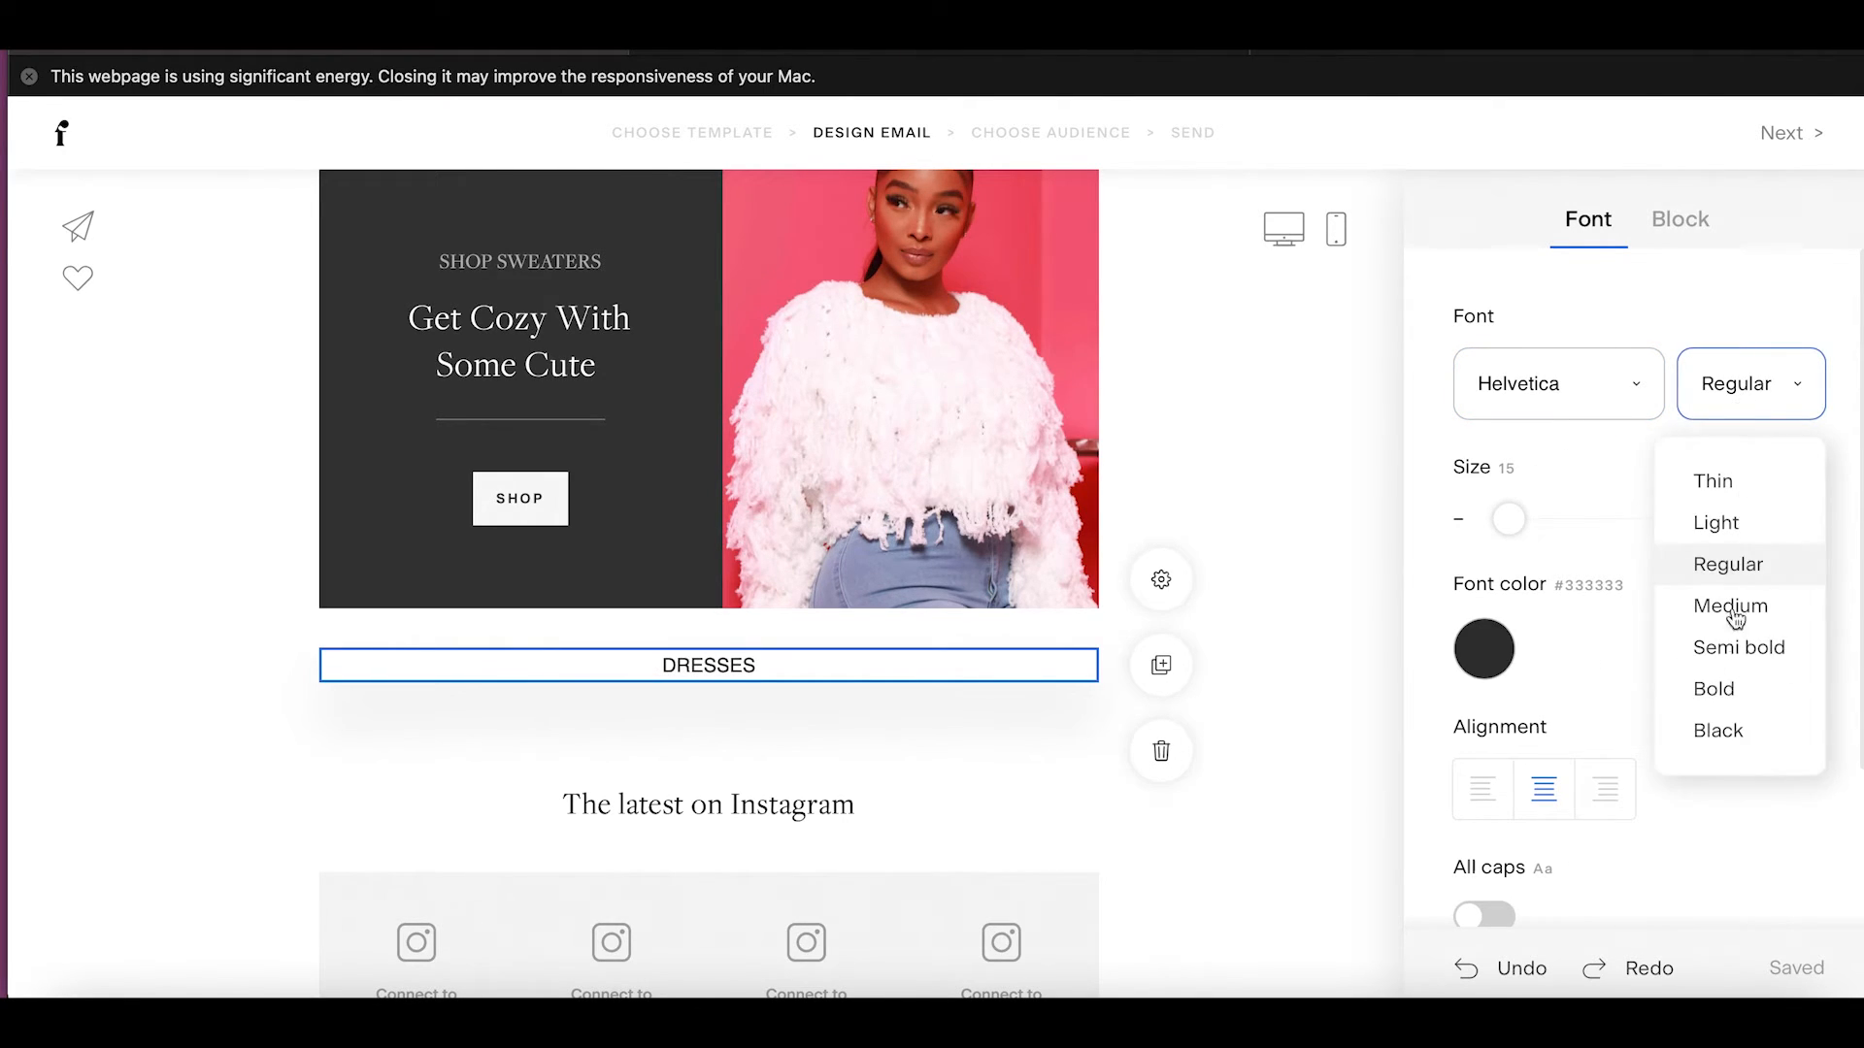
click(1732, 682)
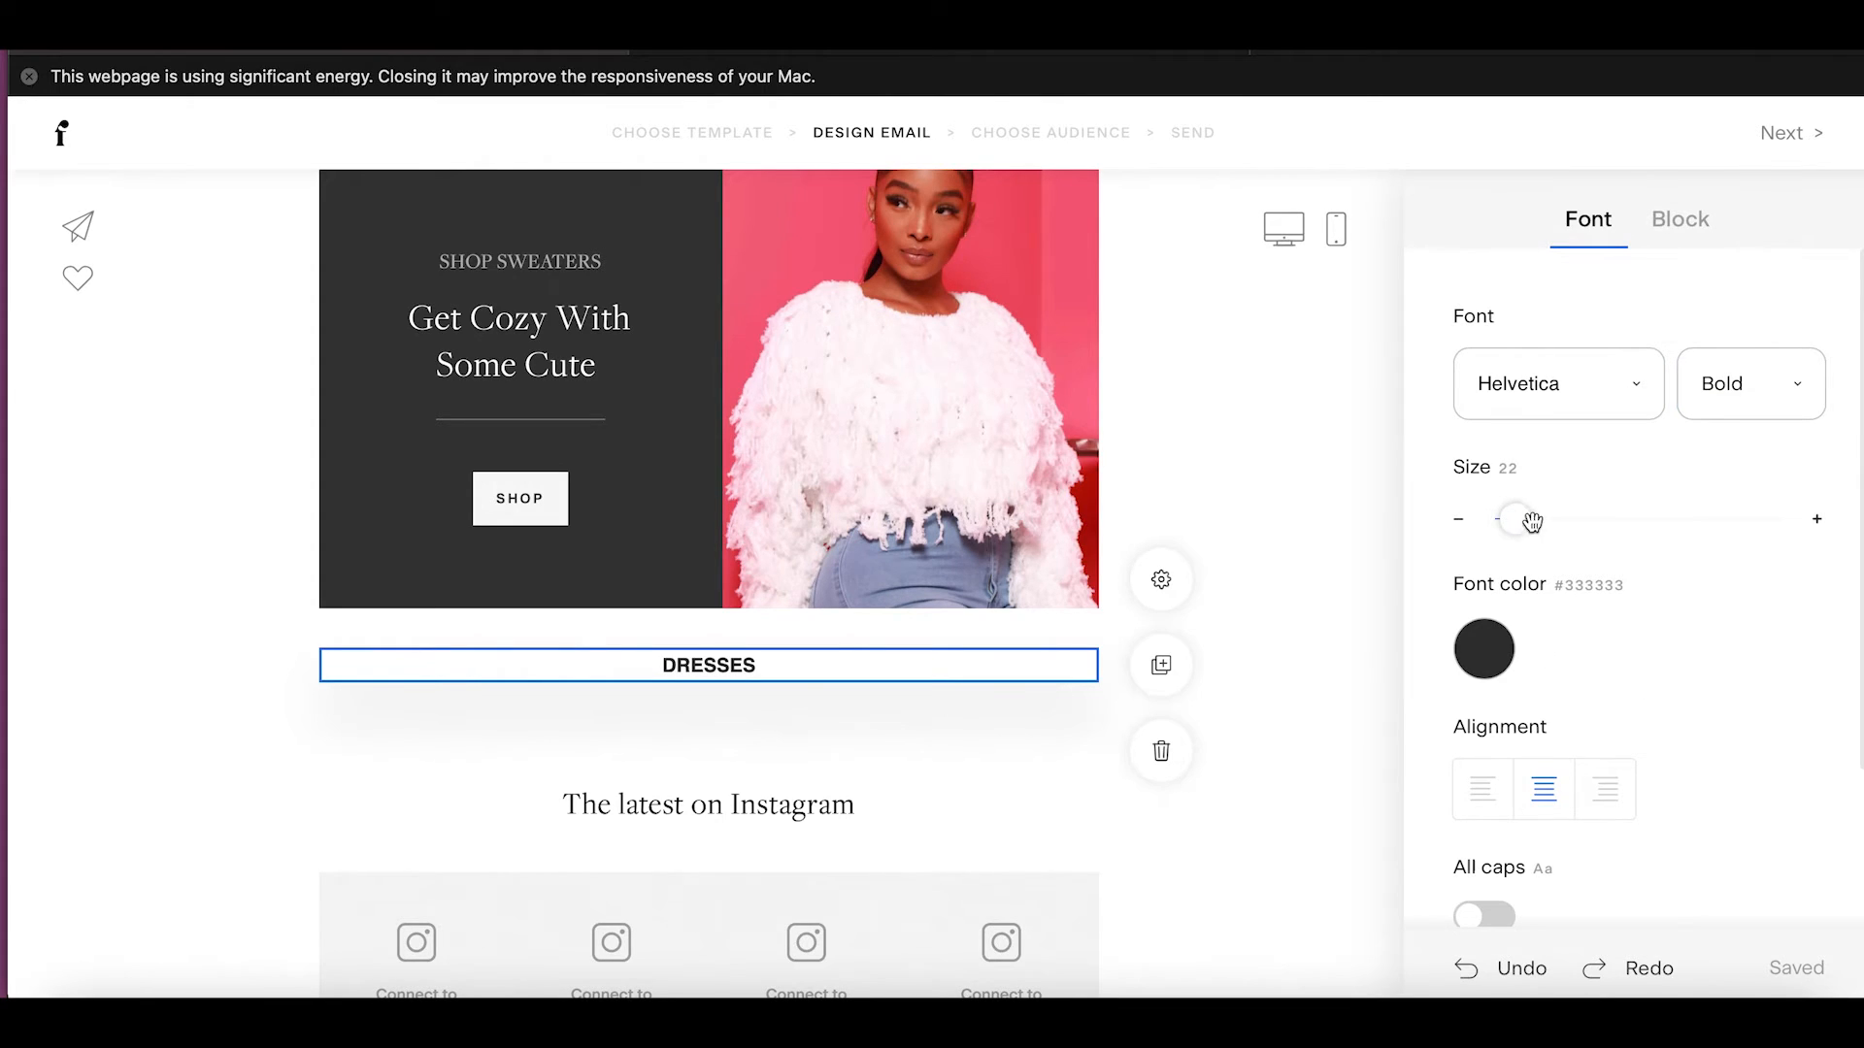
mouse_move(1540, 523)
mouse_down()
mouse_move(1569, 524)
mouse_move(1526, 522)
mouse_up()
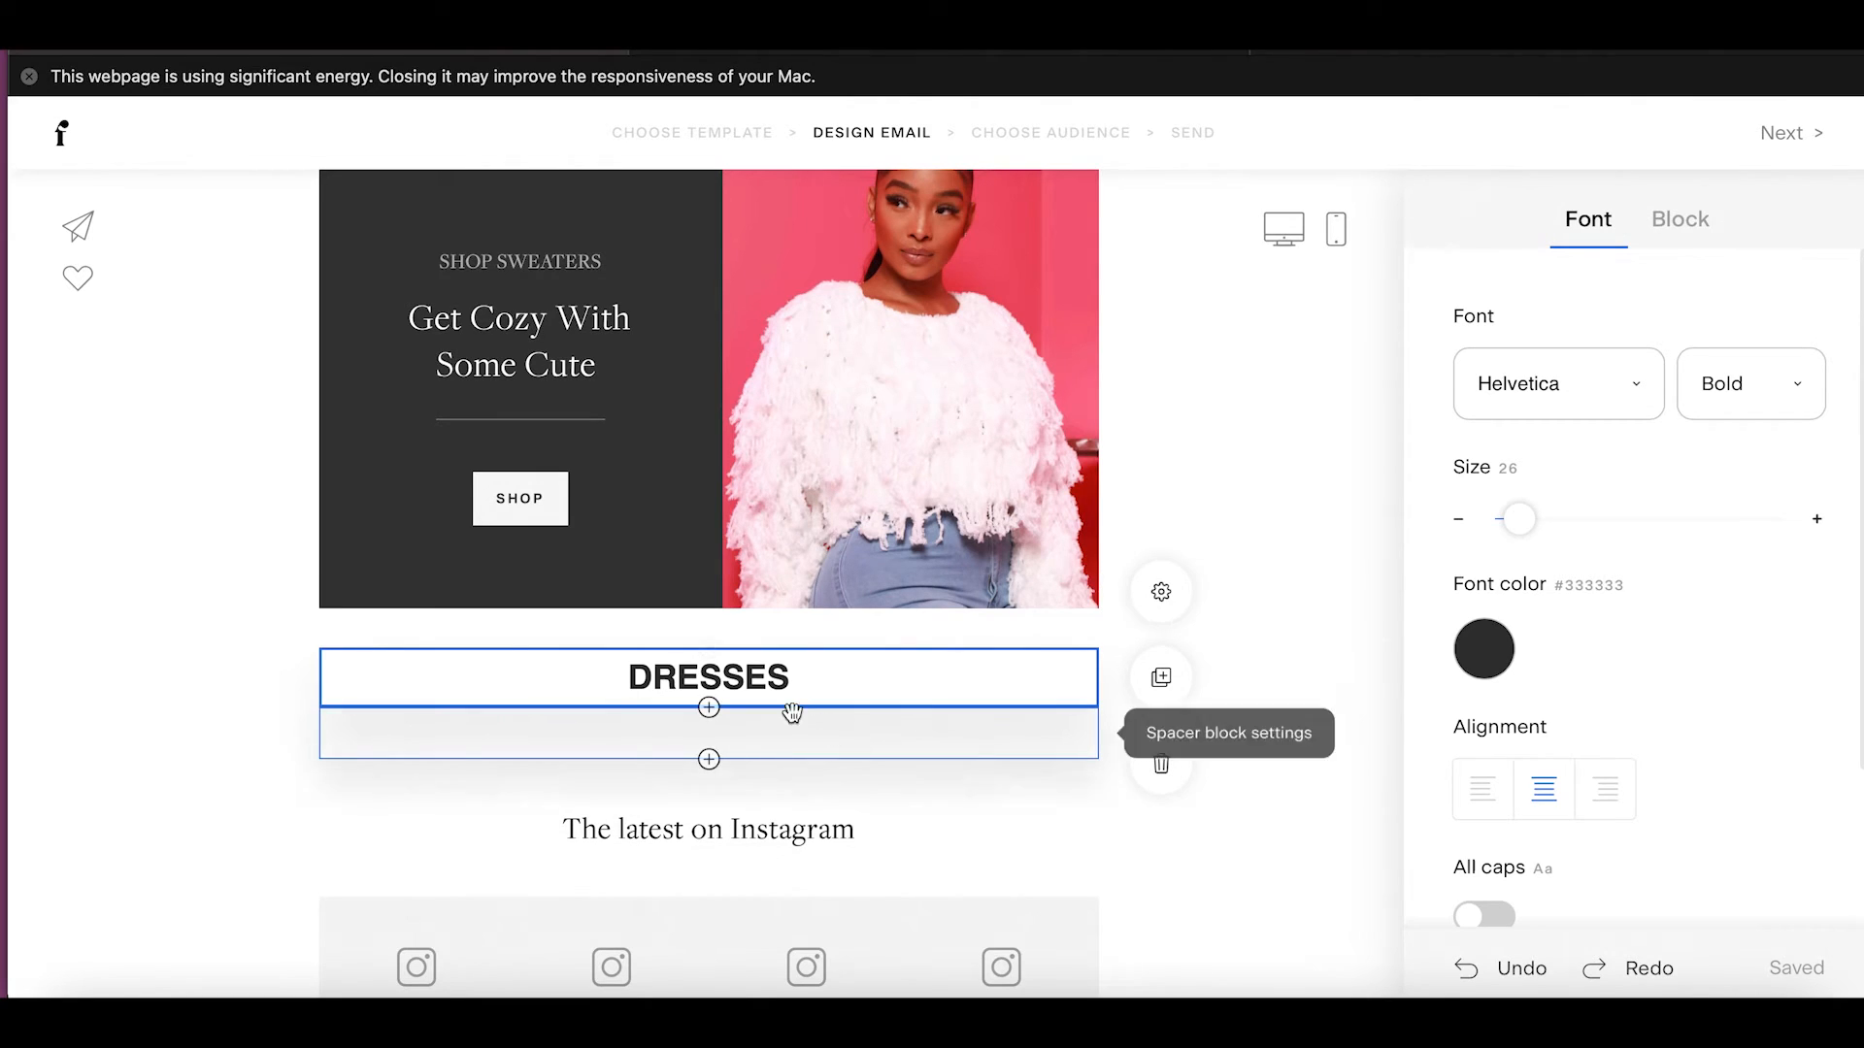
Add a divider block under "DRESSES", followed by a text block reading "BODYSUITS".
click(710, 713)
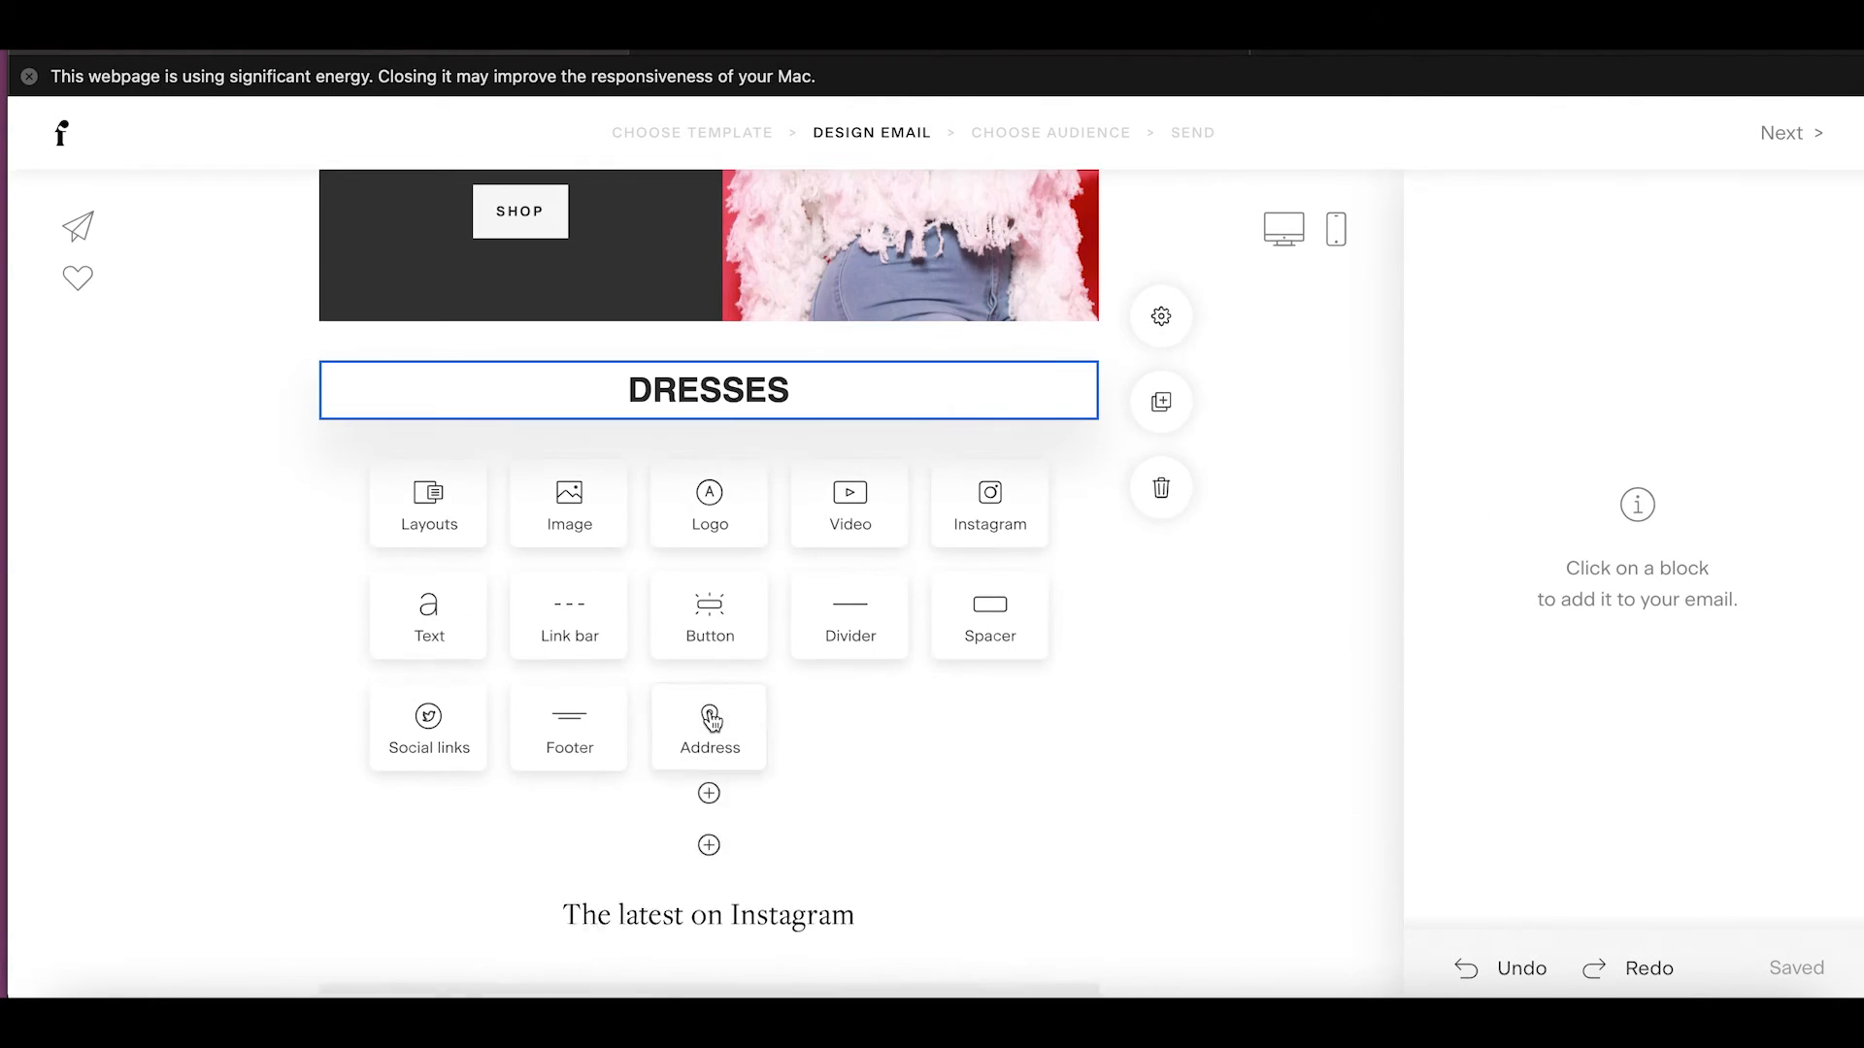
click(874, 627)
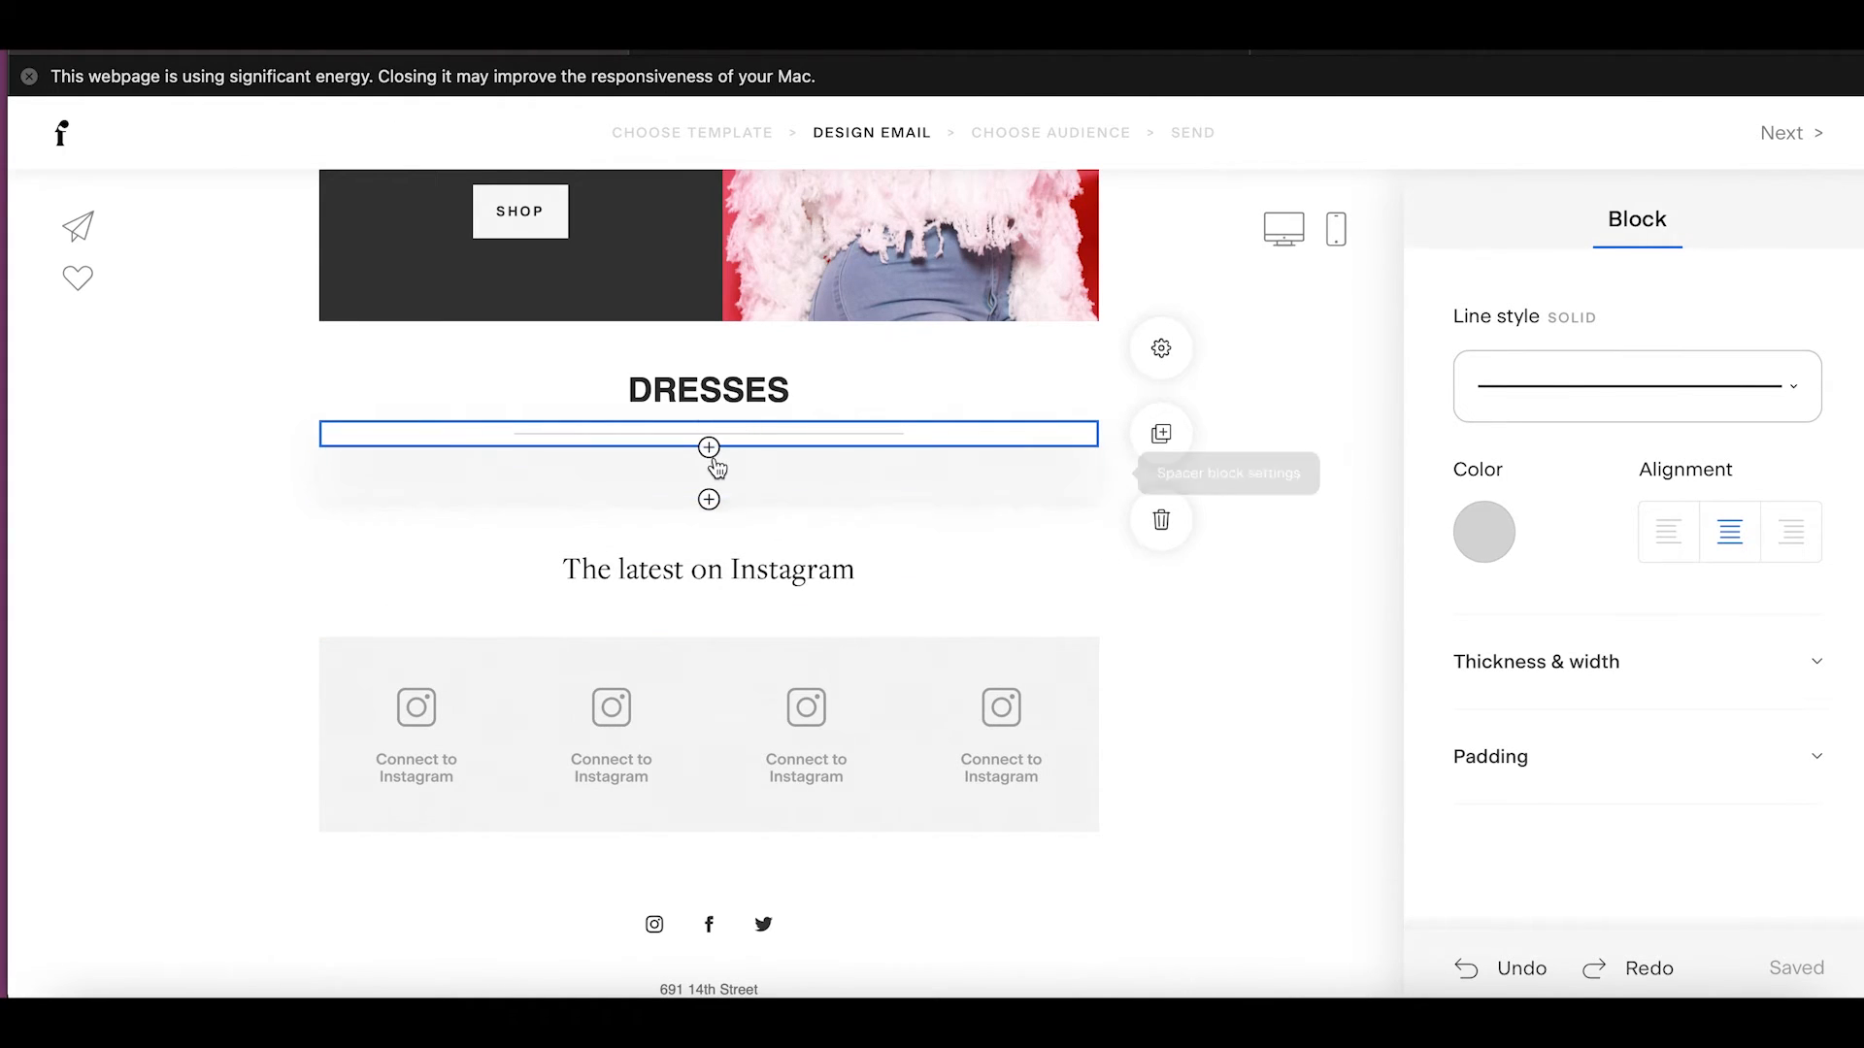
click(709, 449)
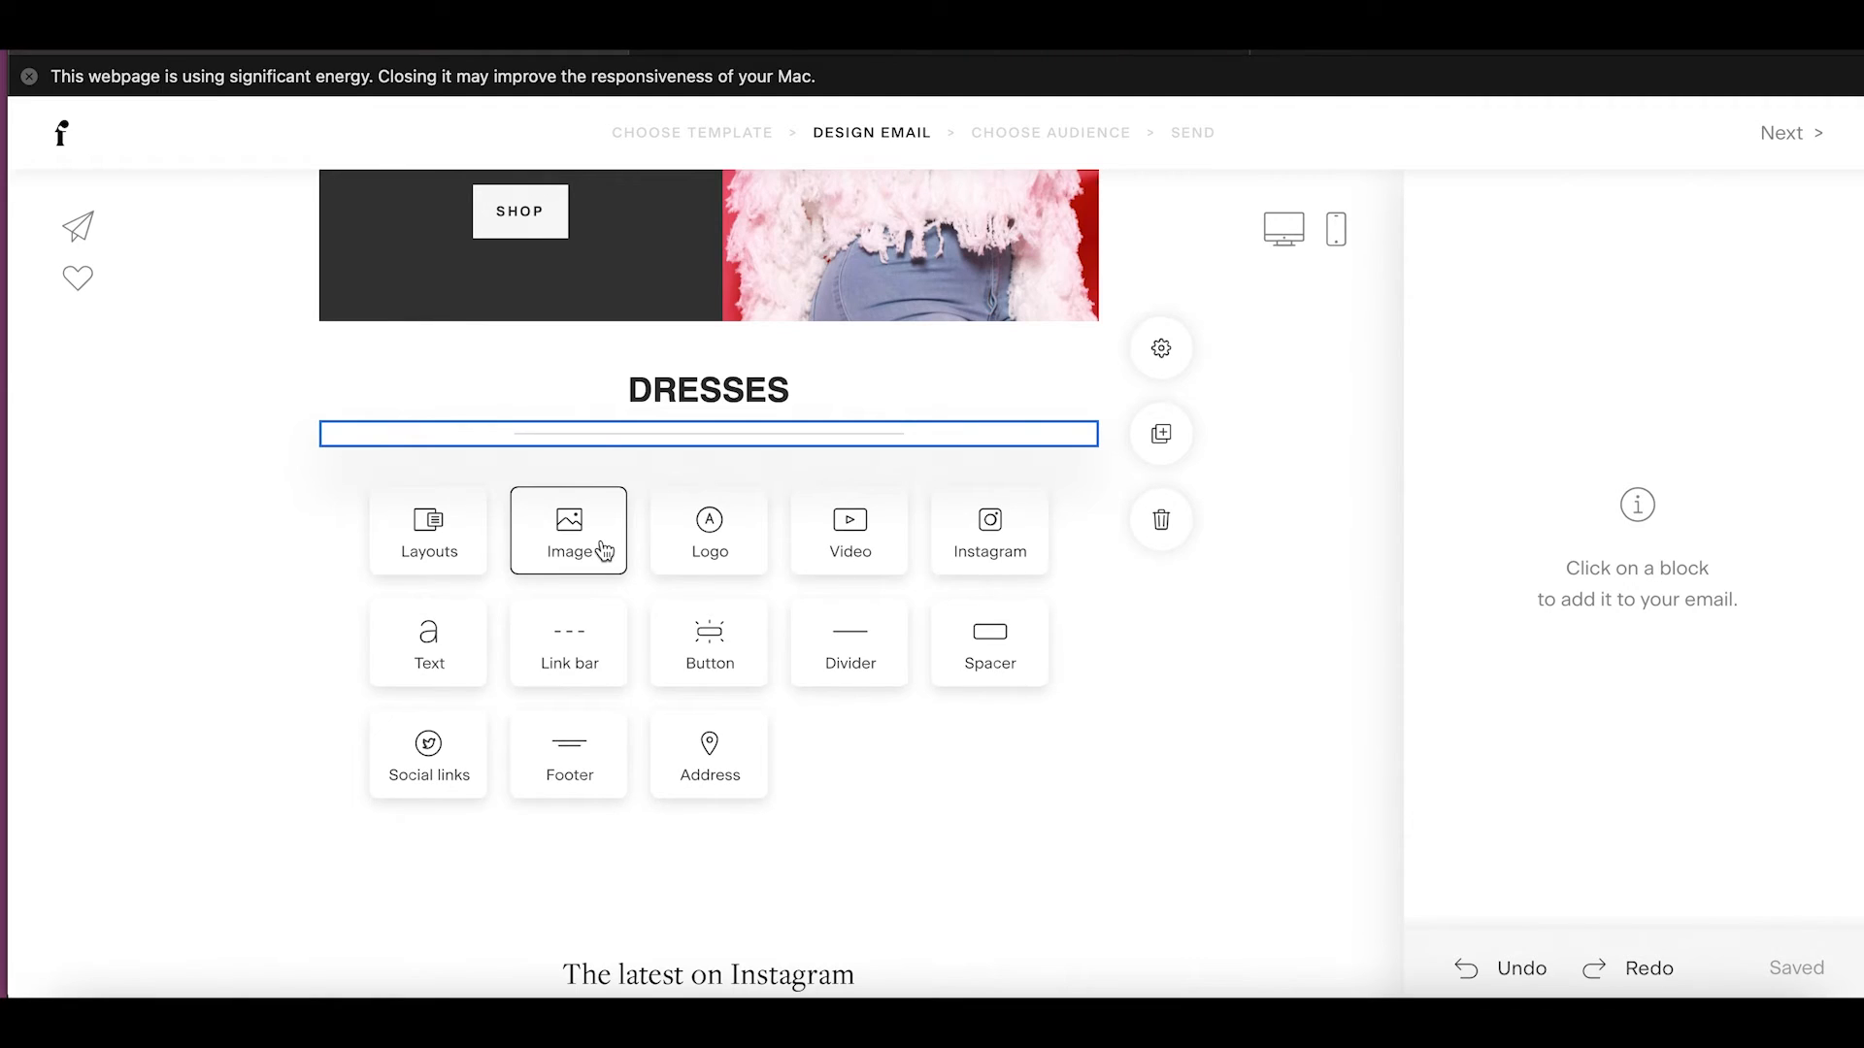
click(427, 640)
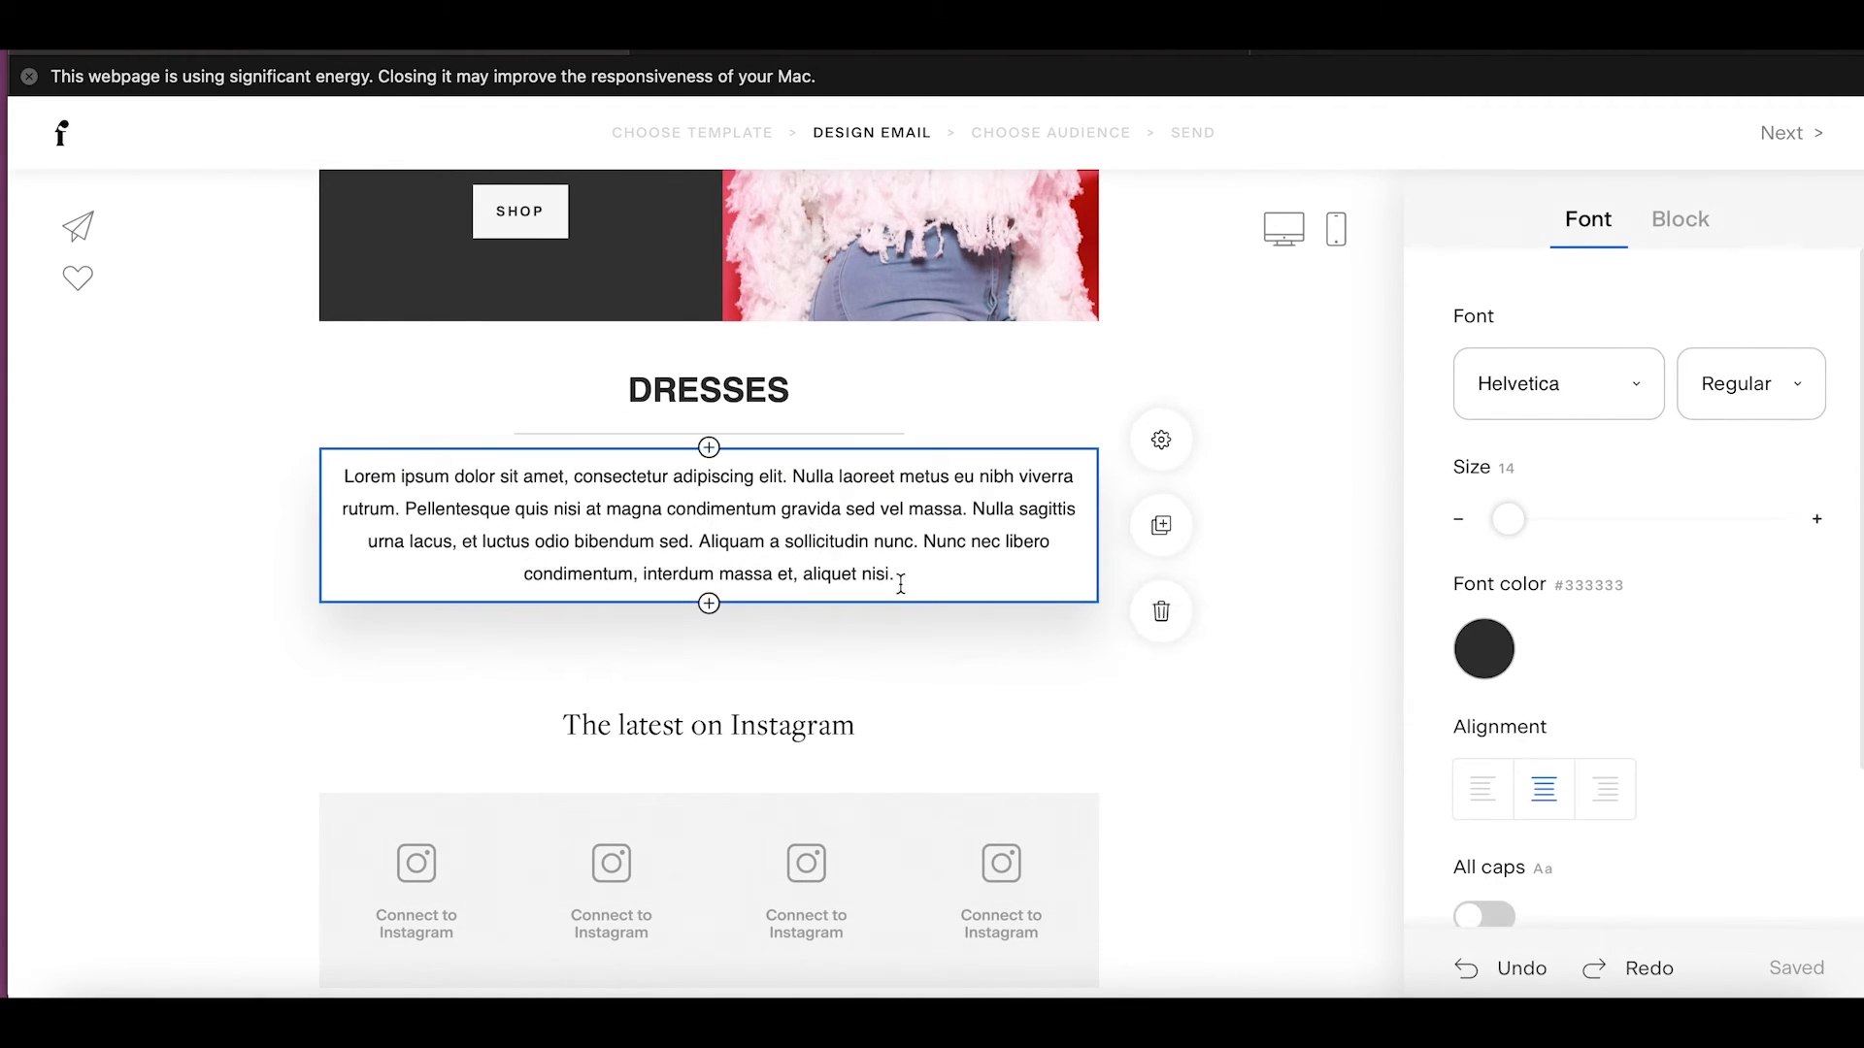
drag(895, 580, 346, 466)
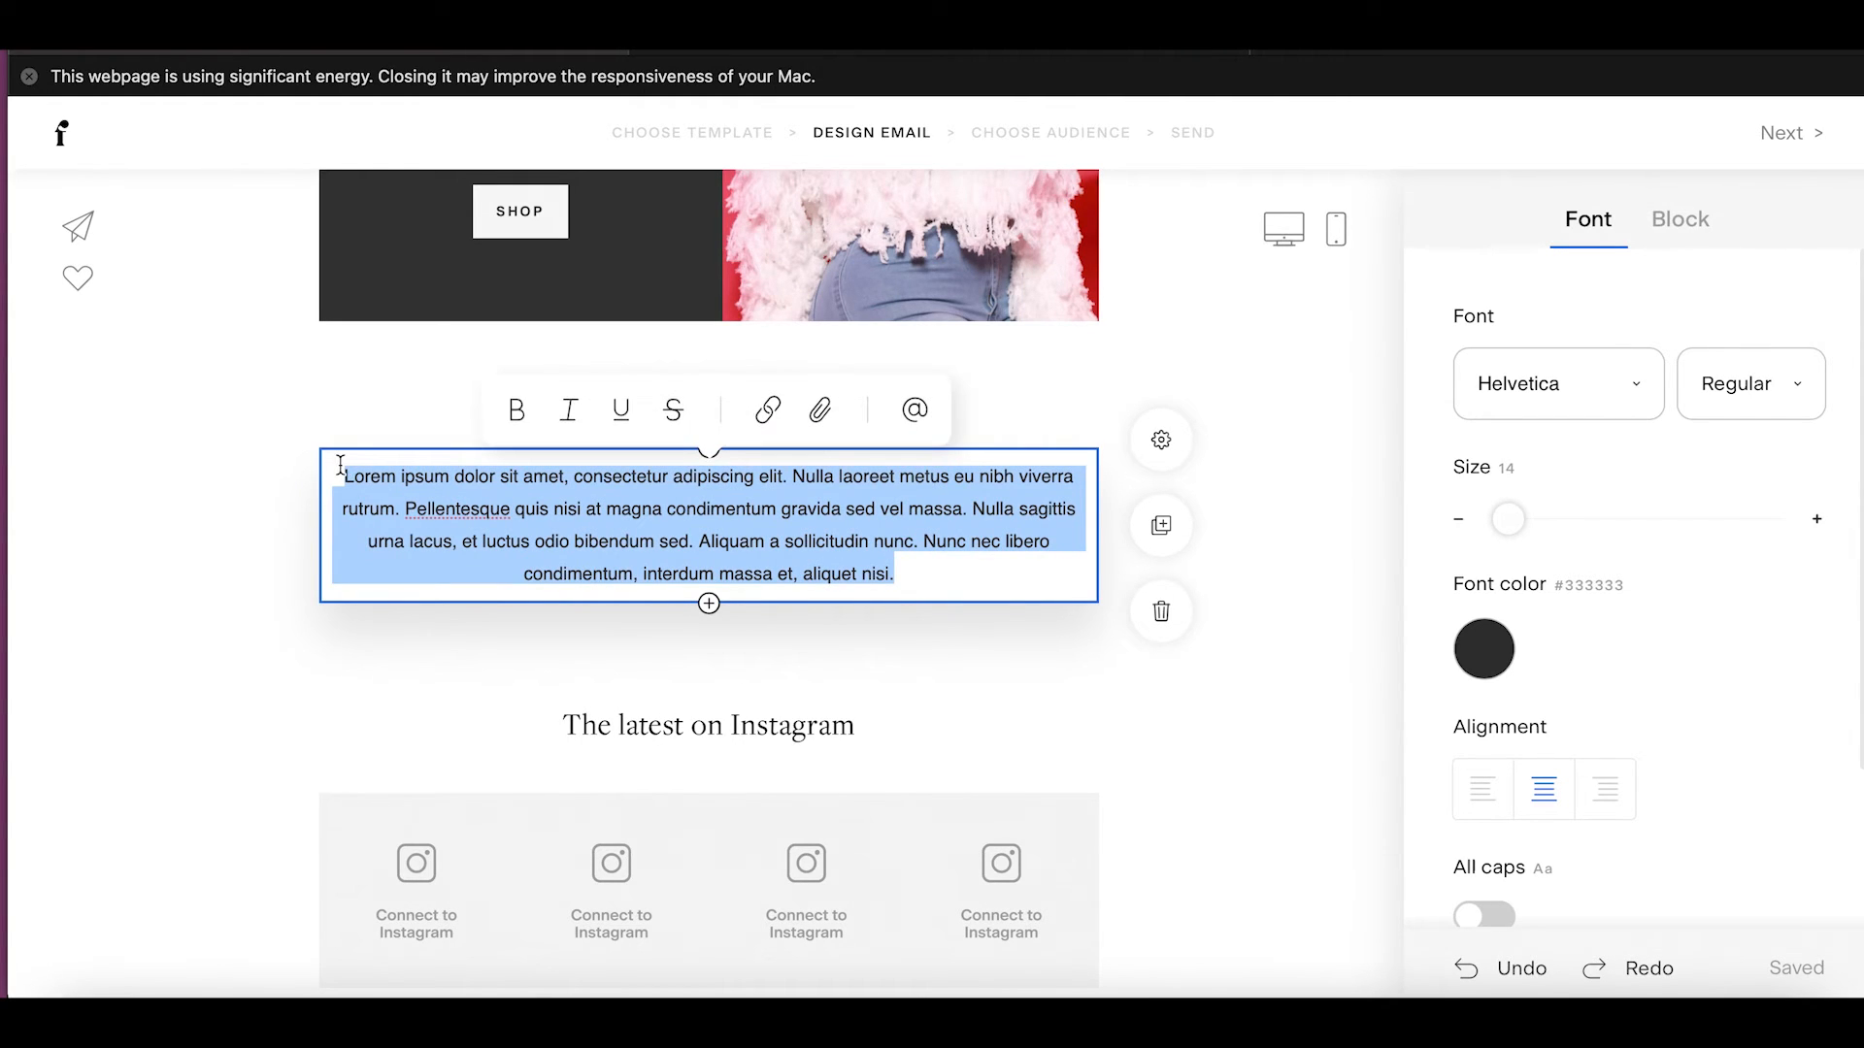
text(BODY)
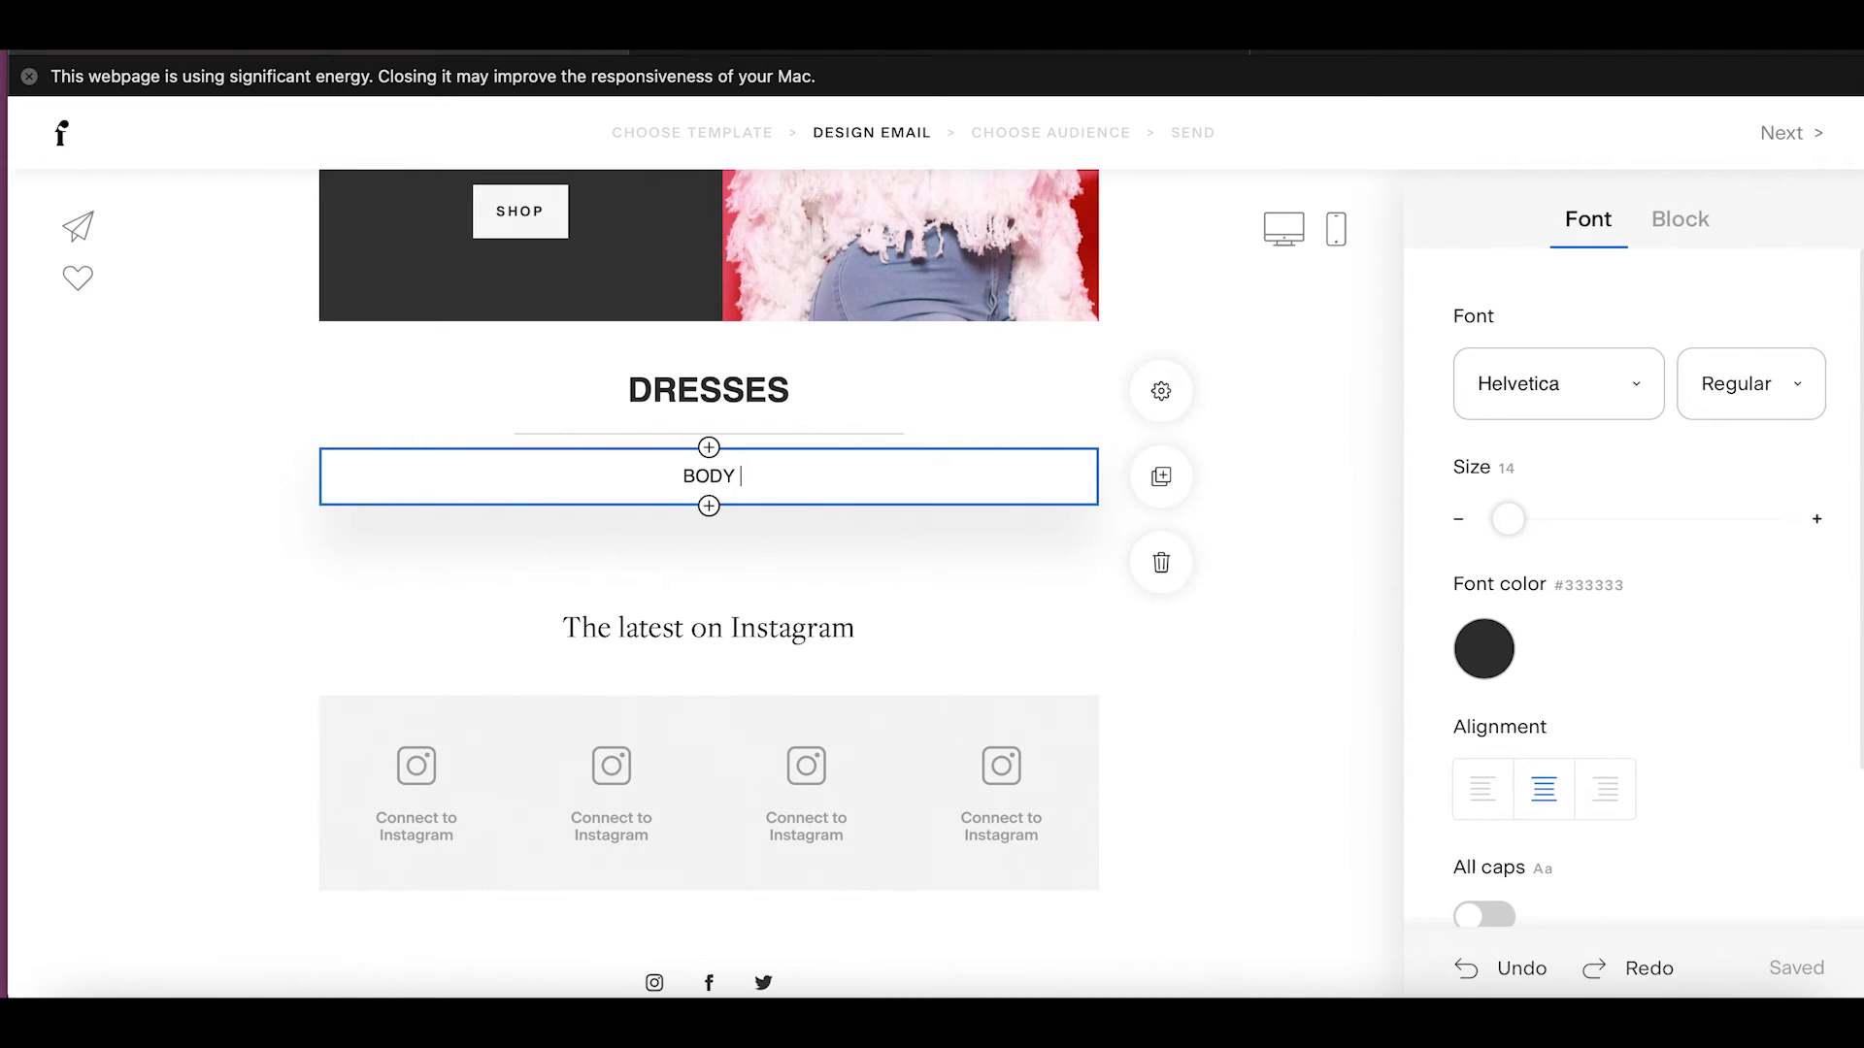
text(SUITS)
Format the "BODYSUITS" text as Bold at size 26 to match "DRESSES".
click(1745, 371)
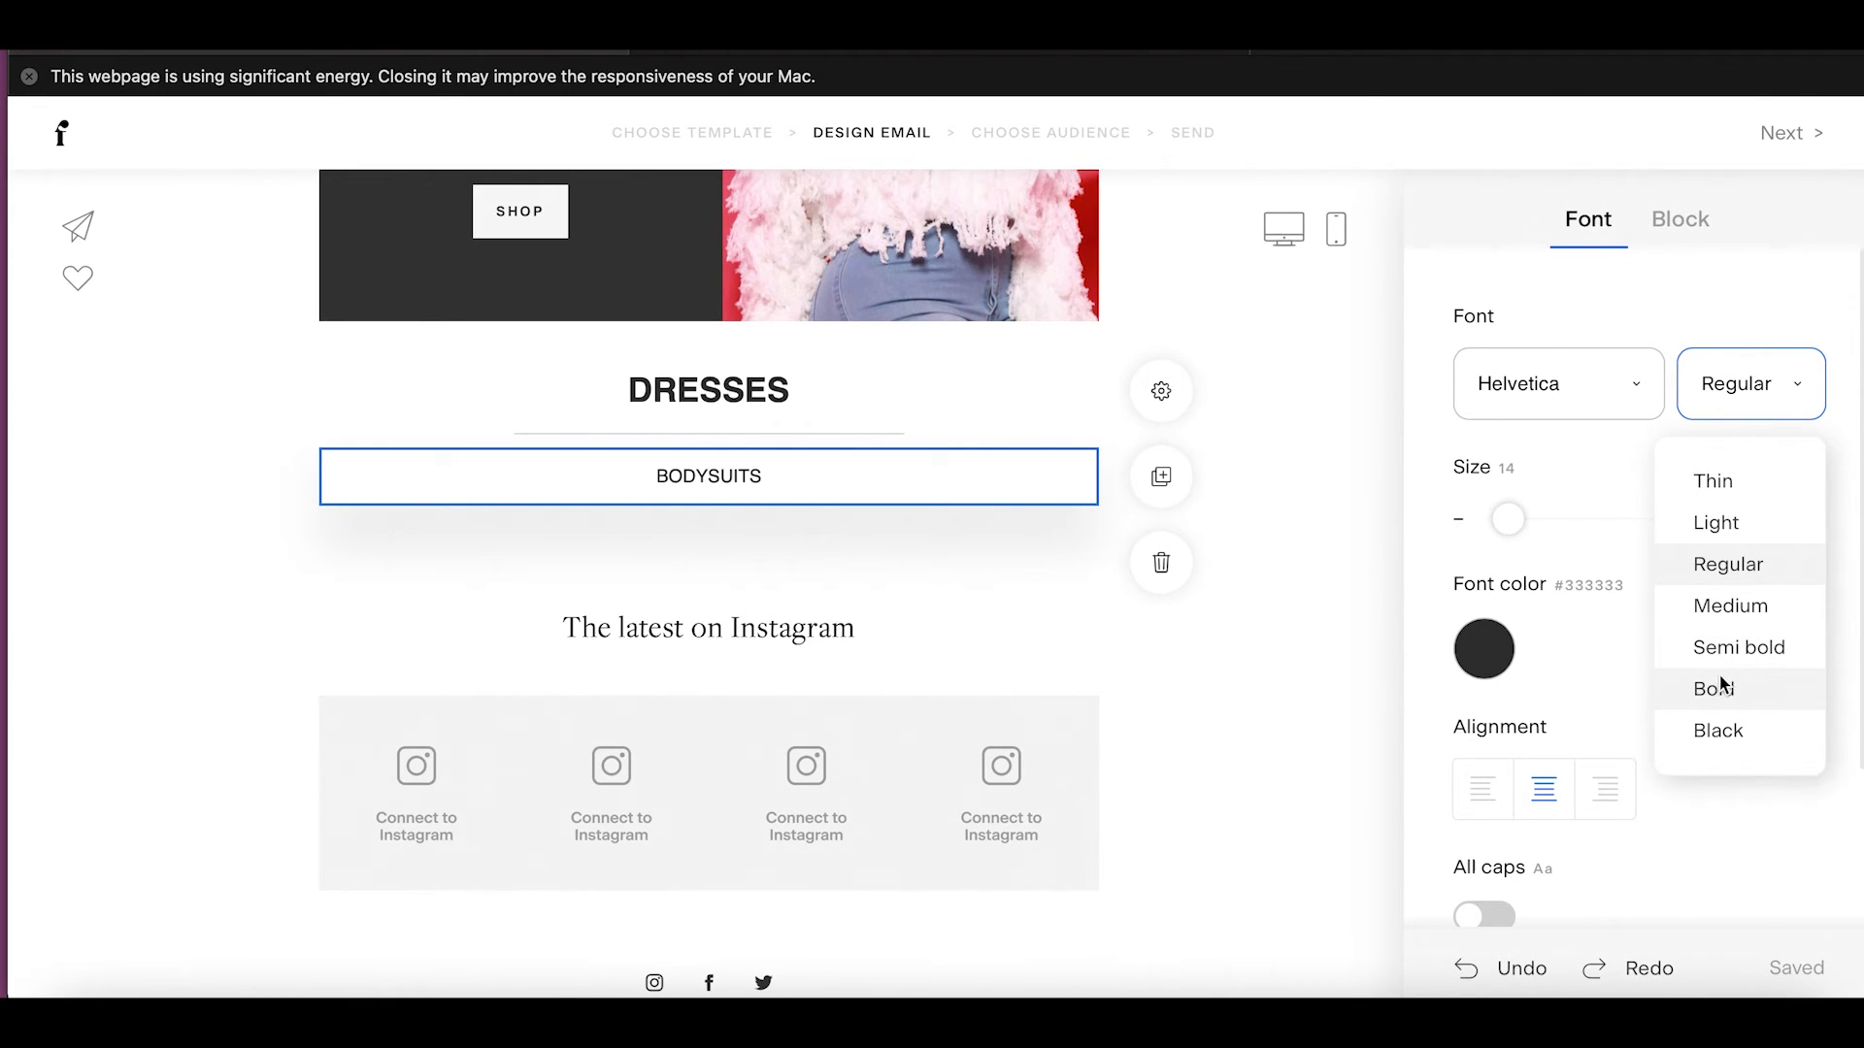
click(727, 404)
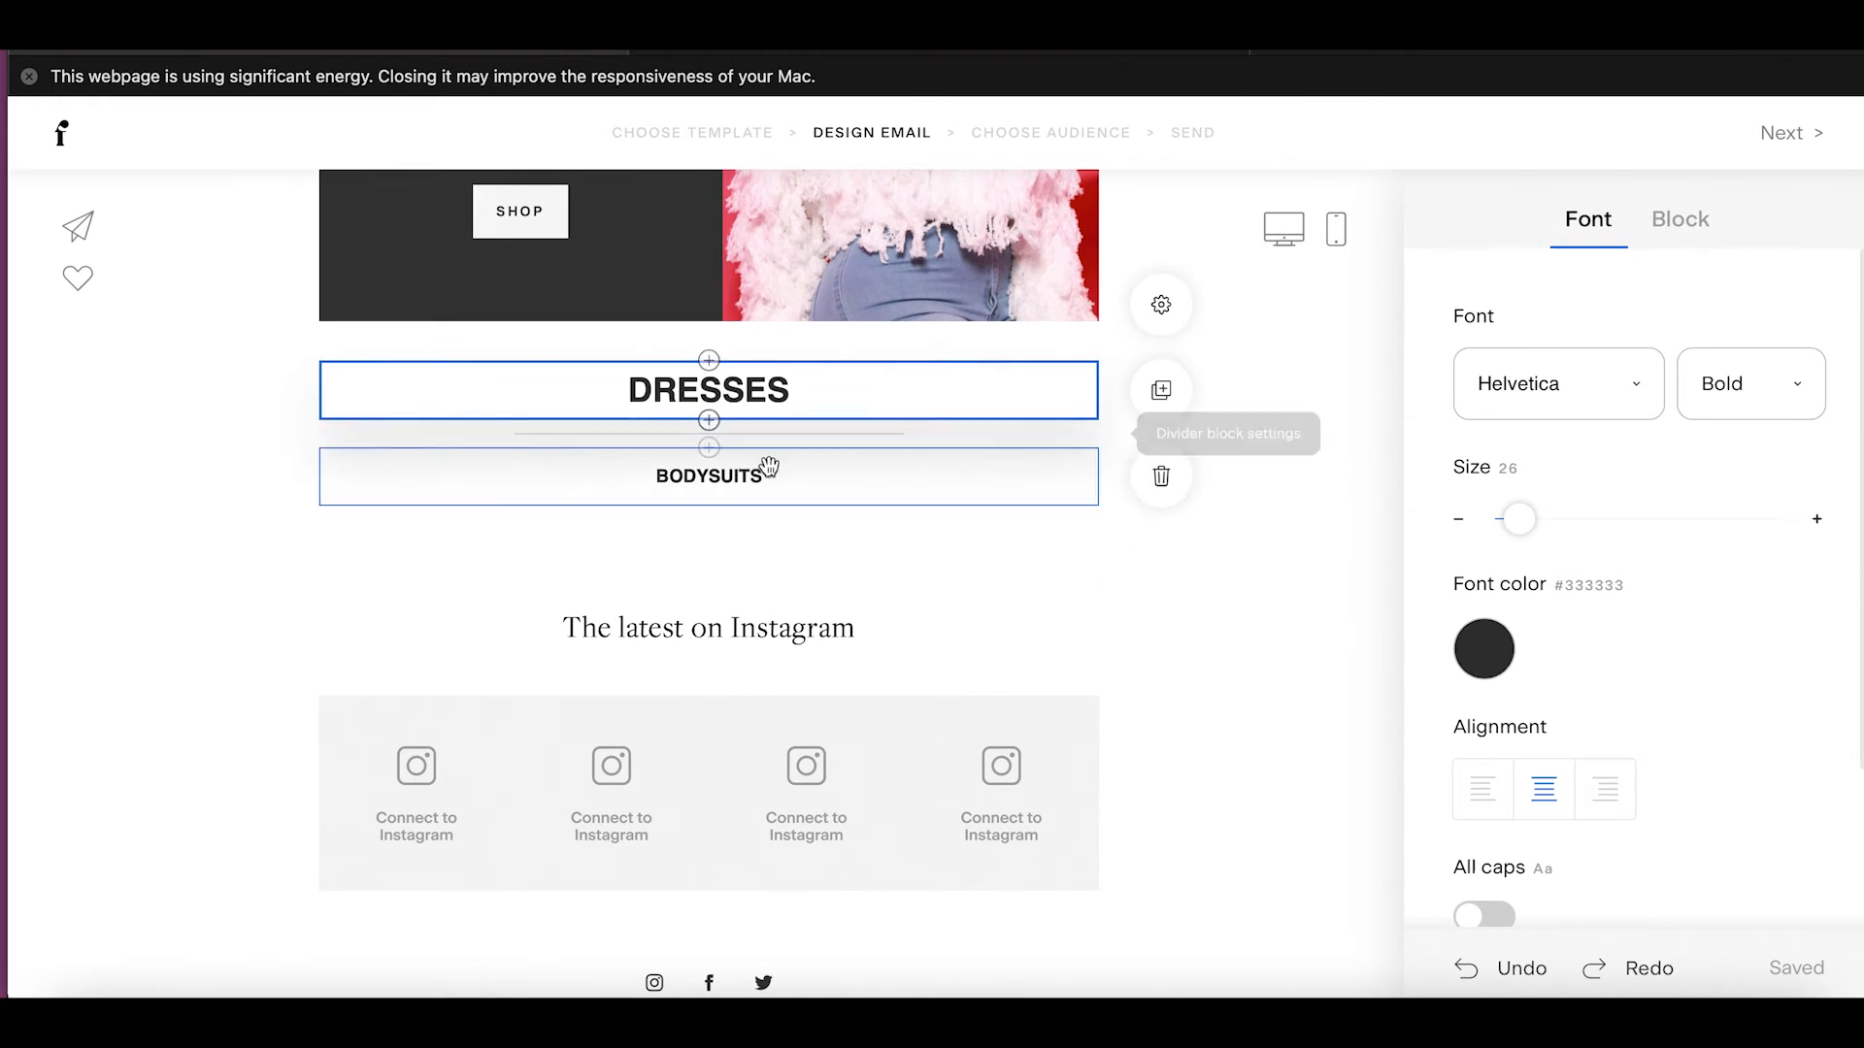
click(763, 483)
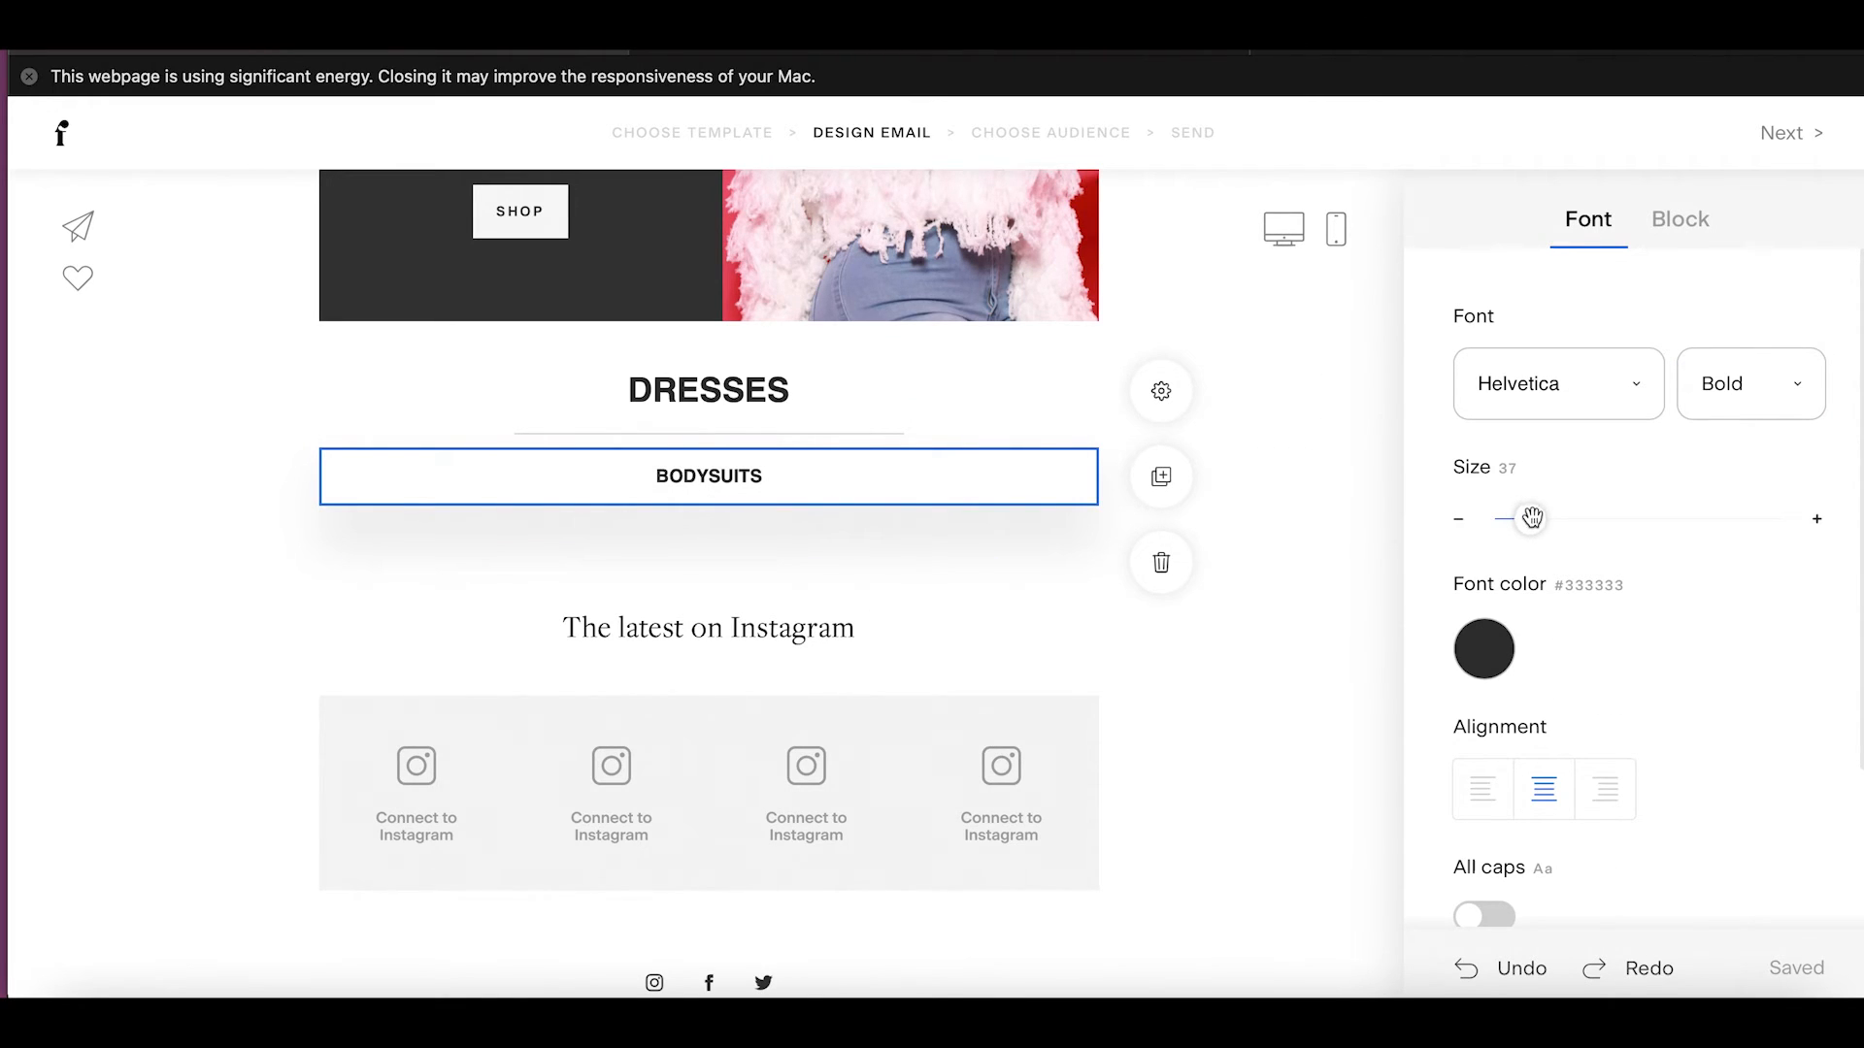
drag(1526, 518, 1519, 520)
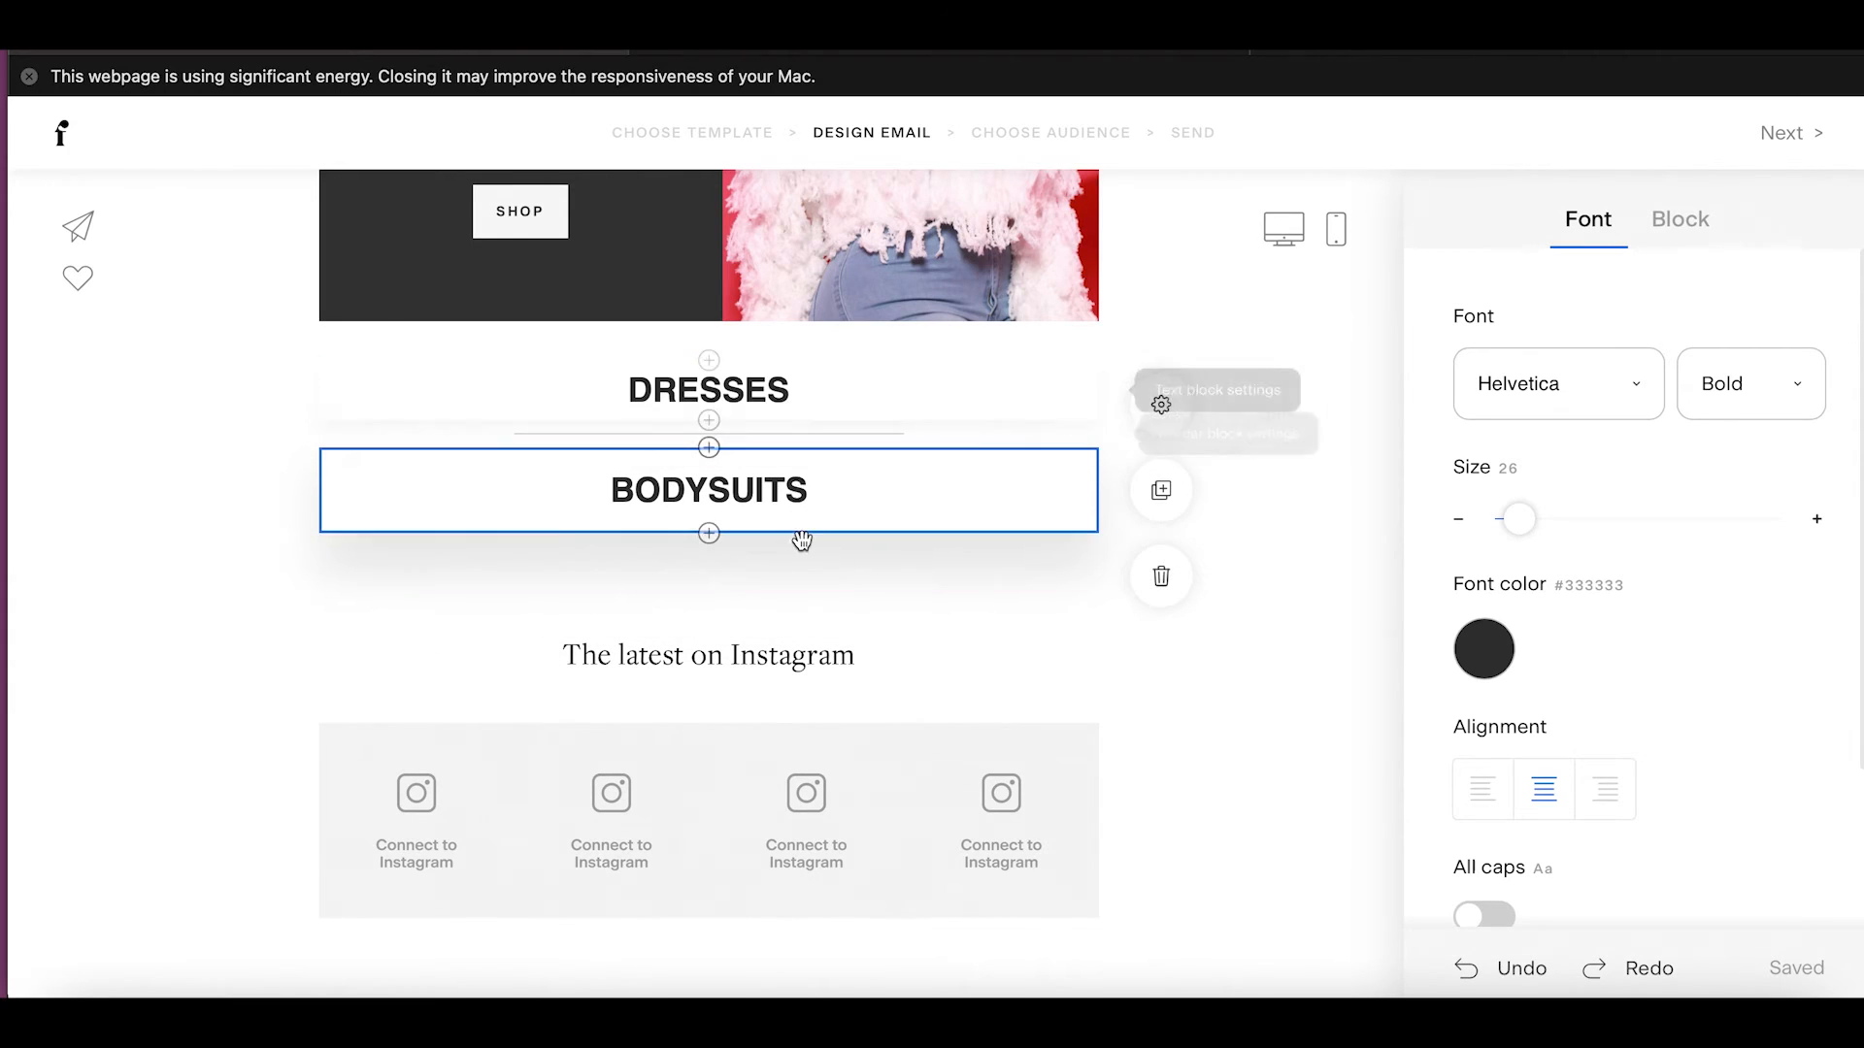
Add a divider block under "BODYSUITS", followed by a text block reading "PURSES".
click(709, 535)
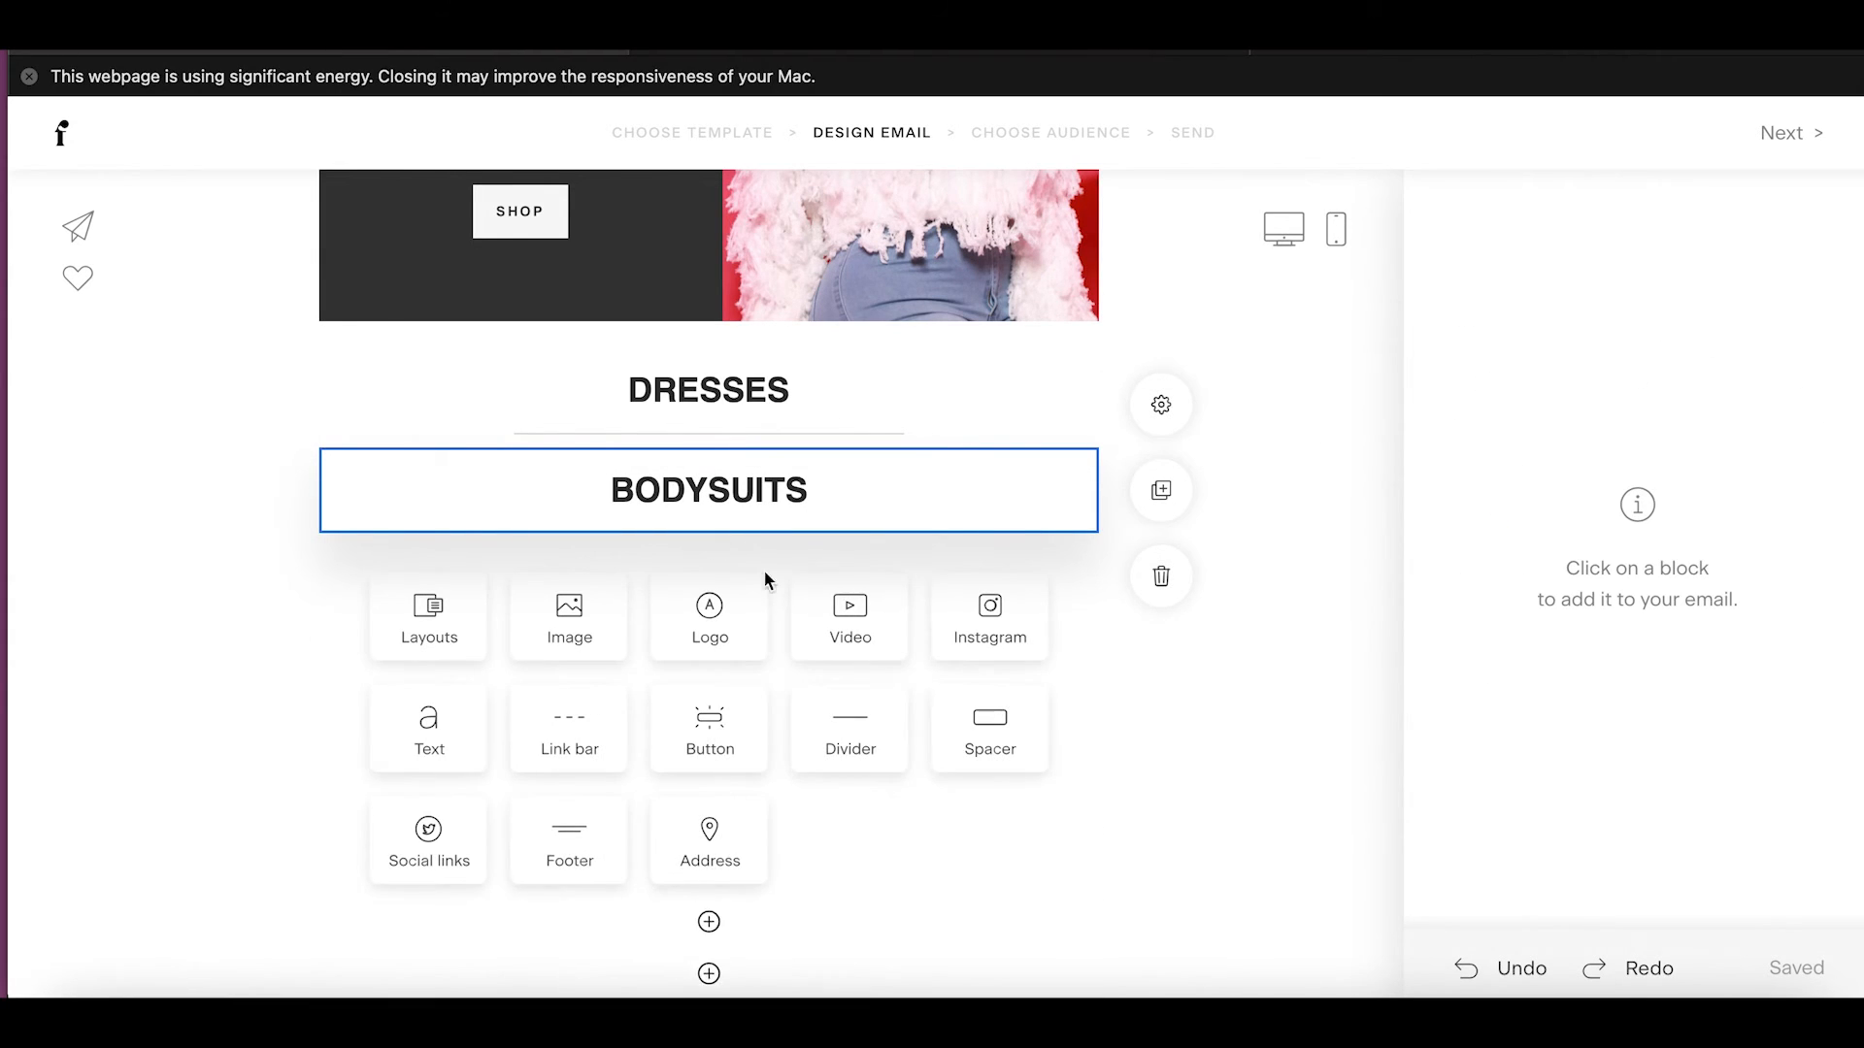
click(879, 746)
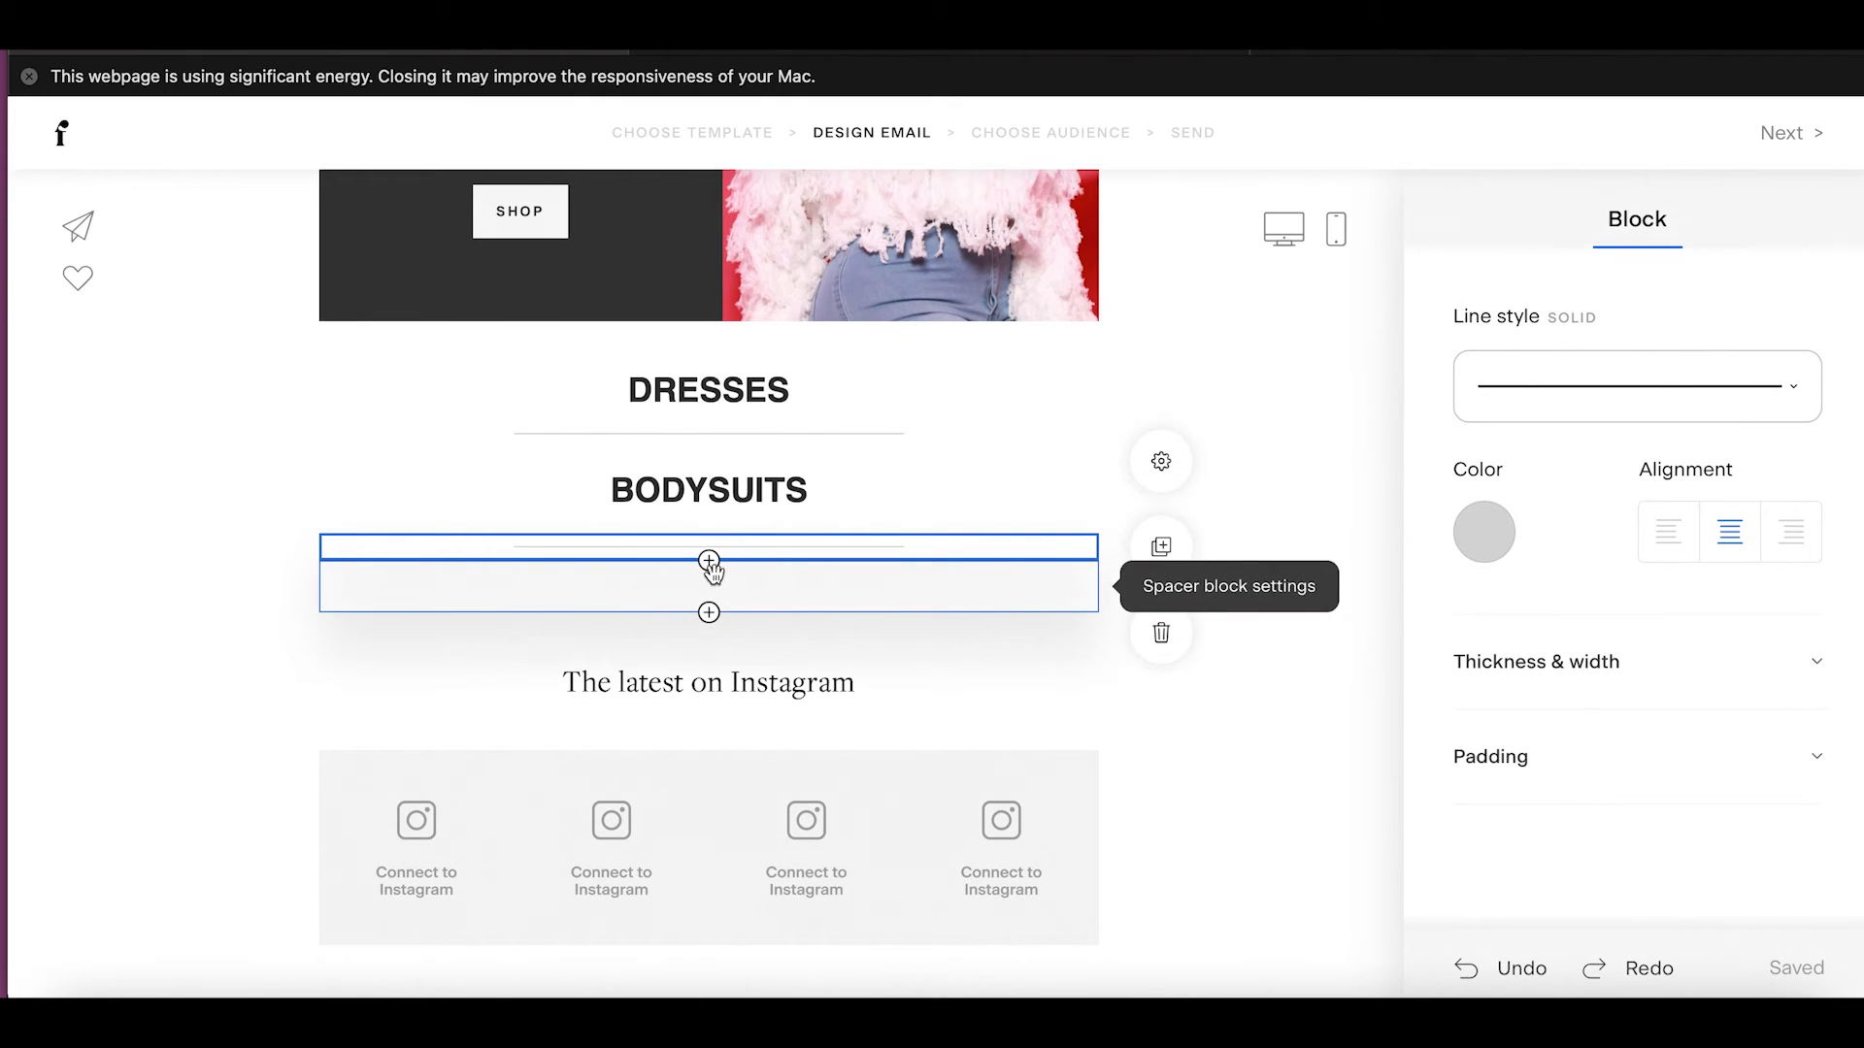
click(726, 580)
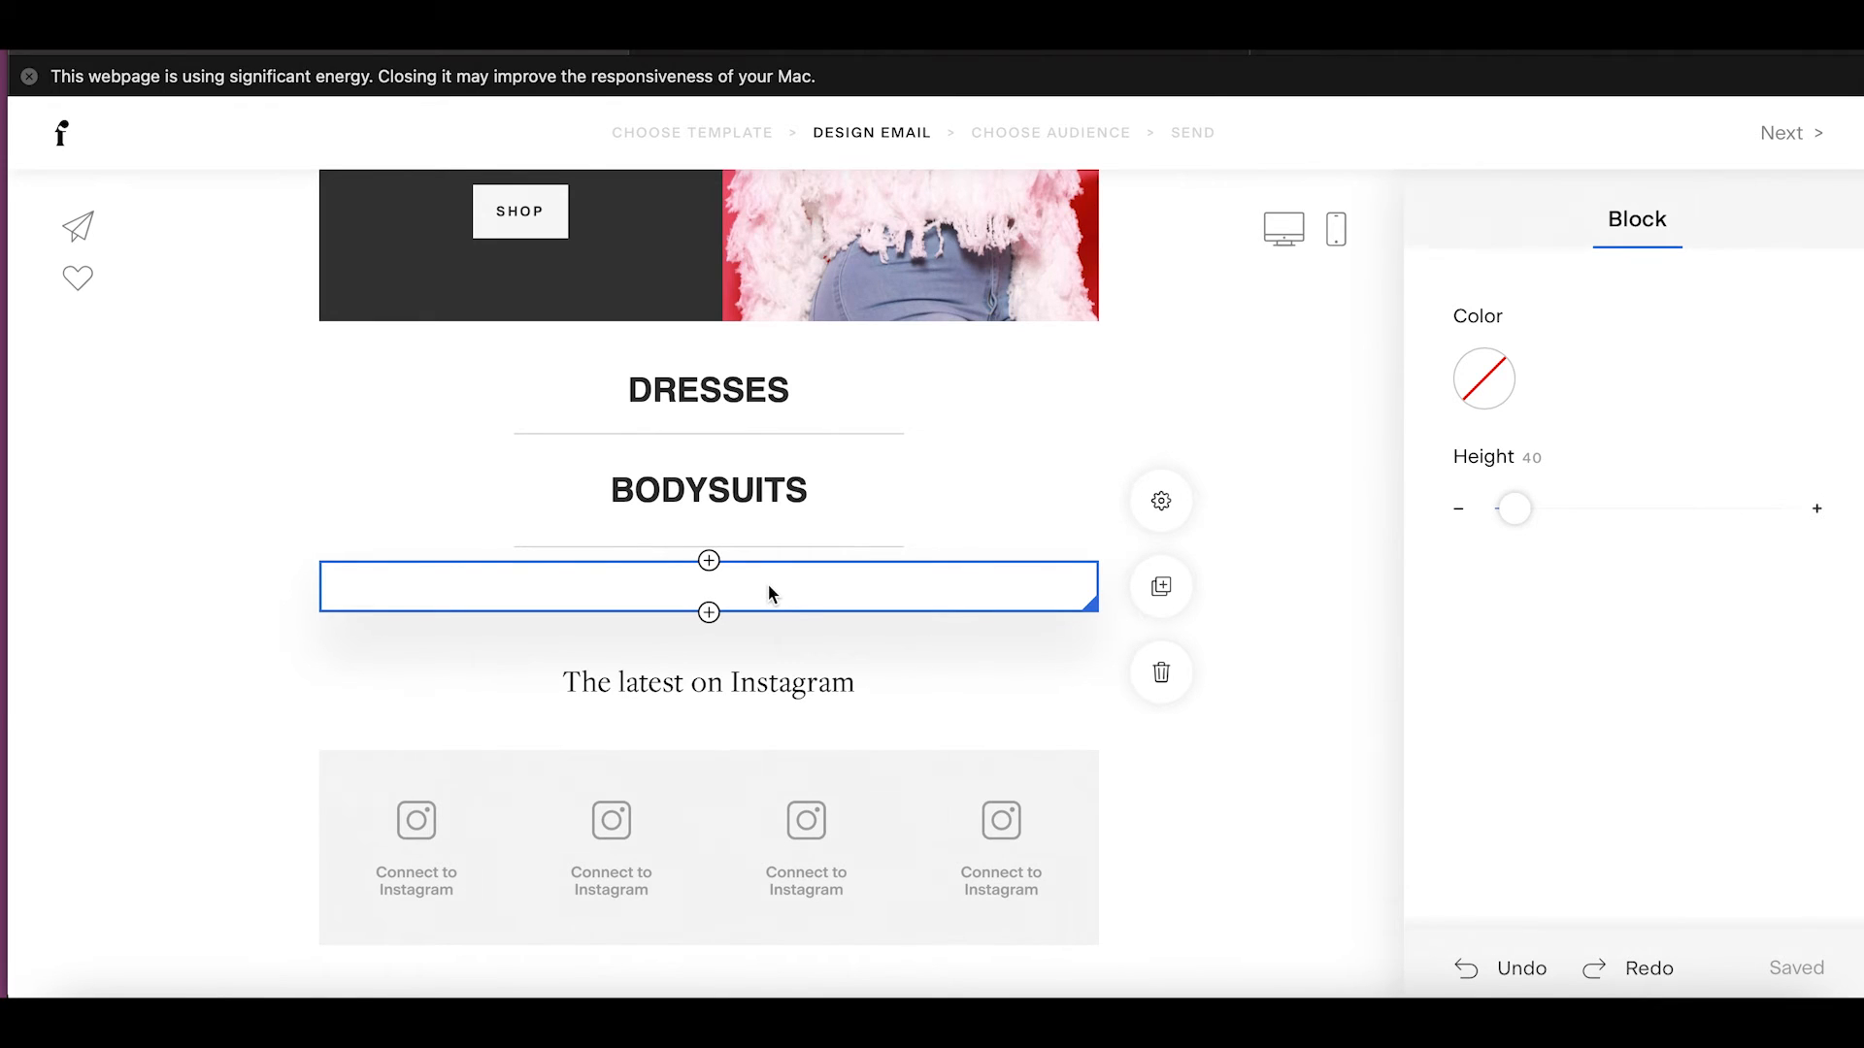
click(709, 560)
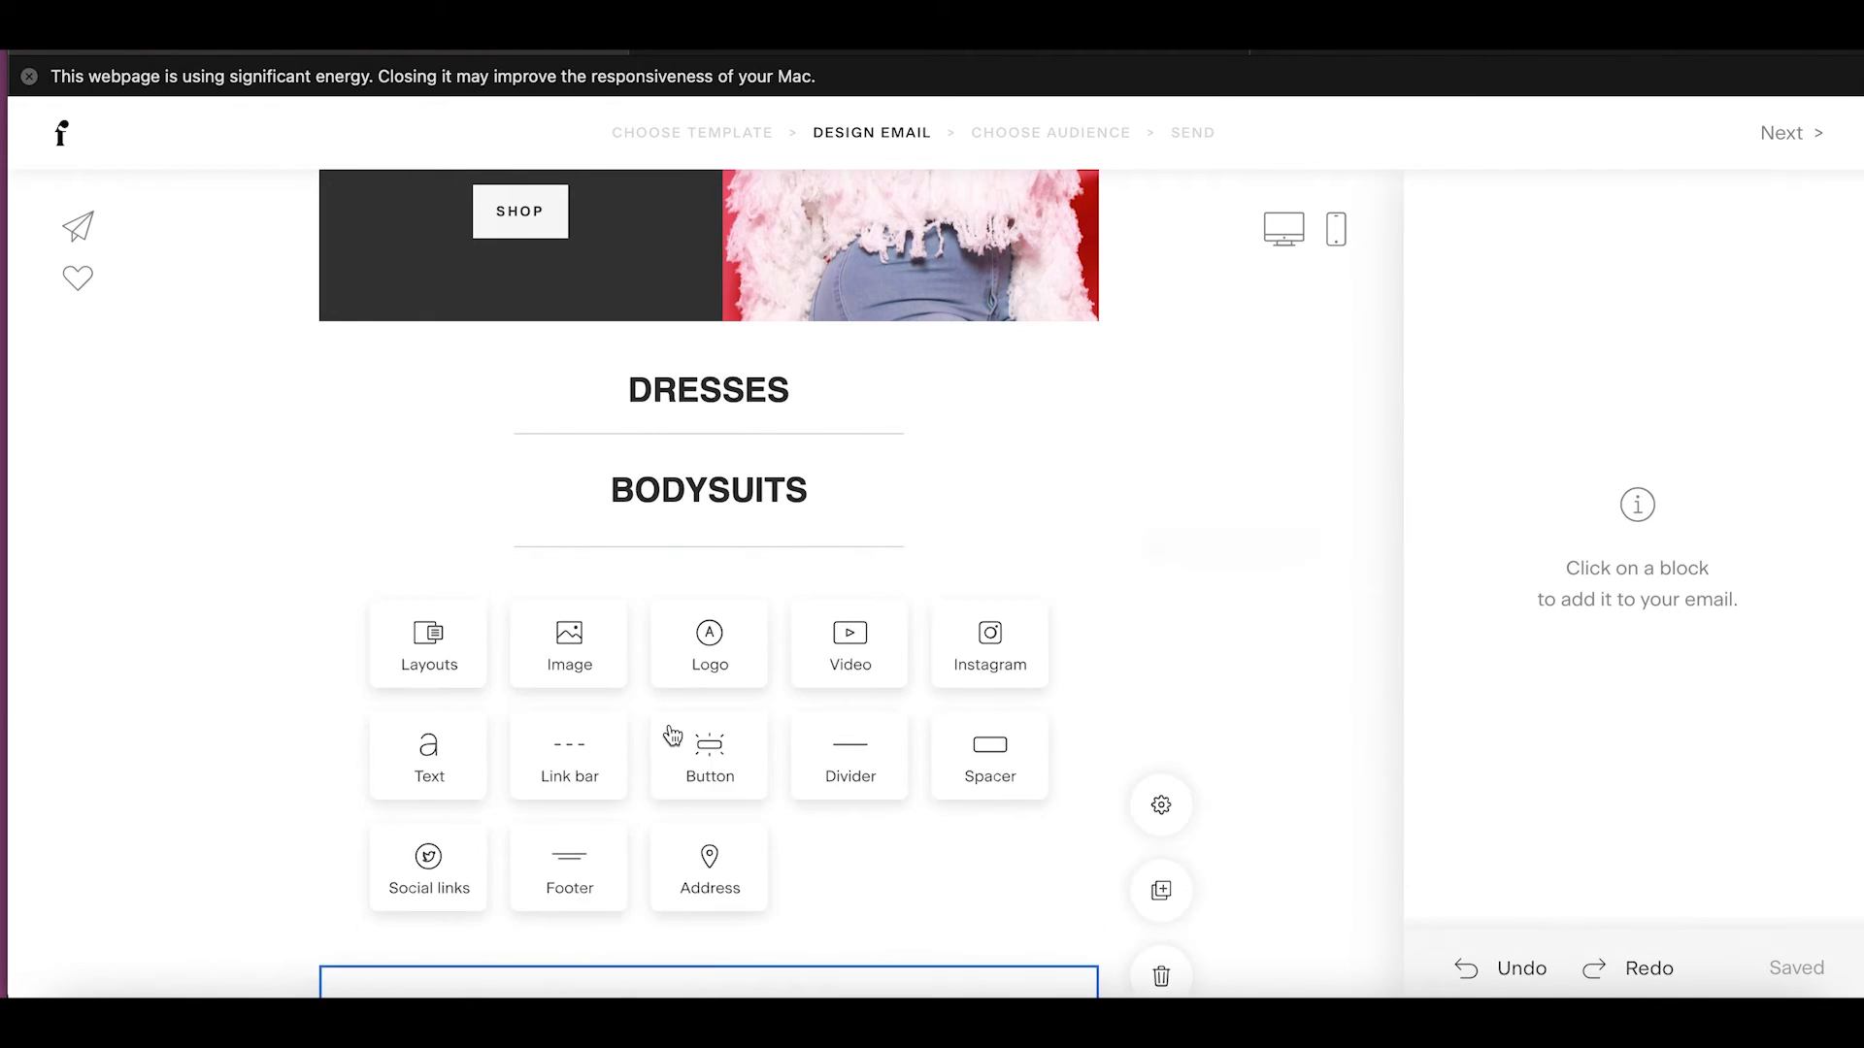
click(470, 761)
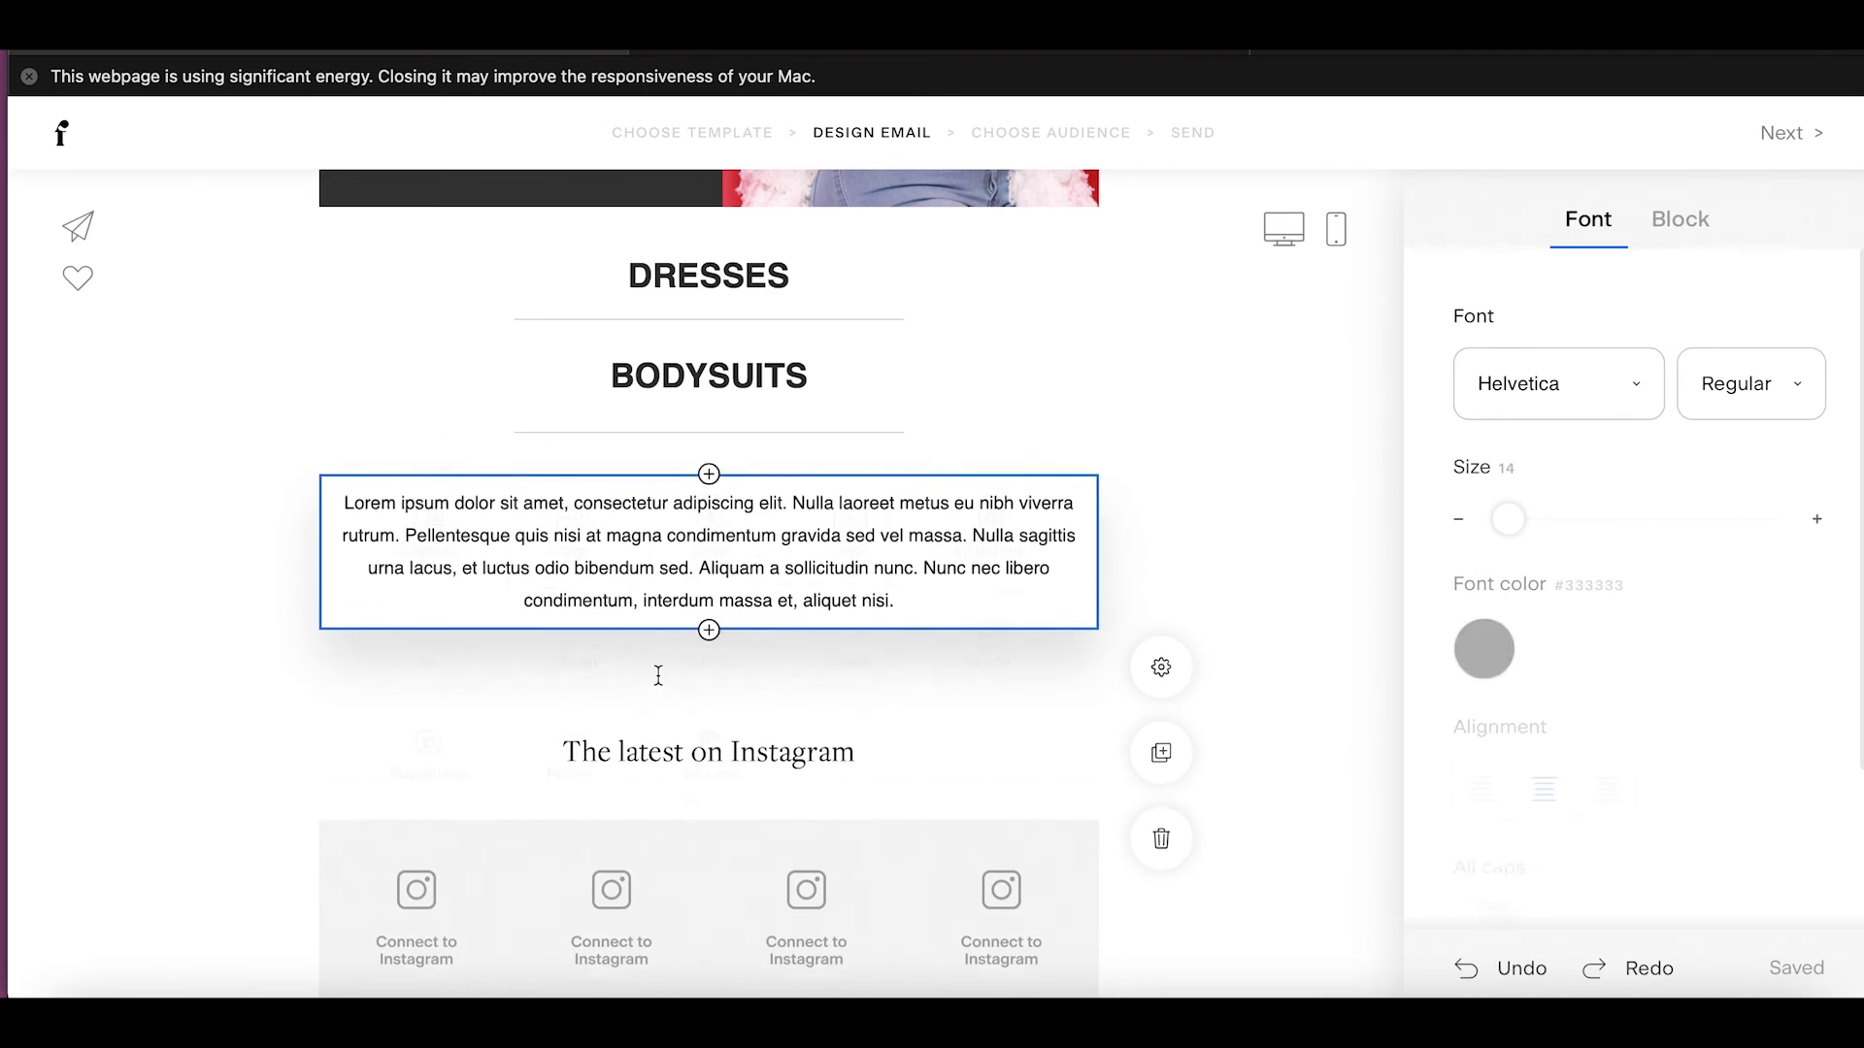
drag(990, 573, 276, 453)
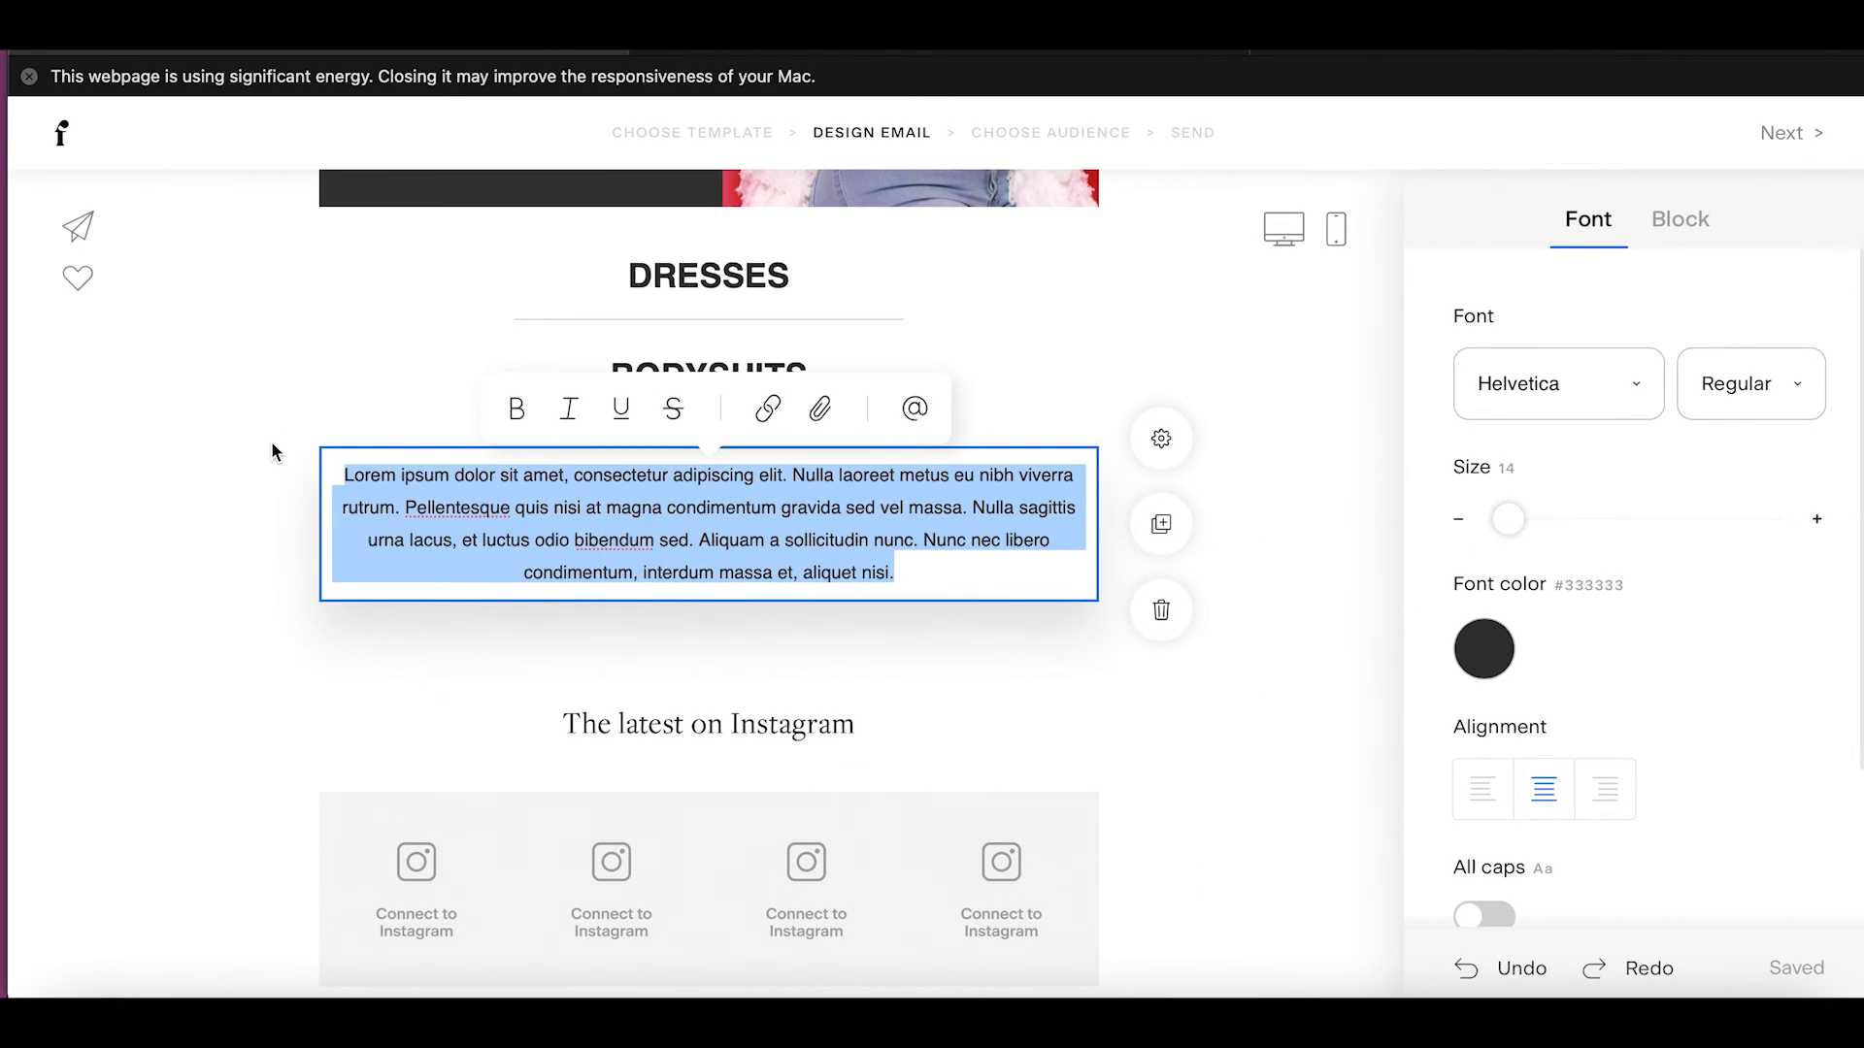
text(PURSES)
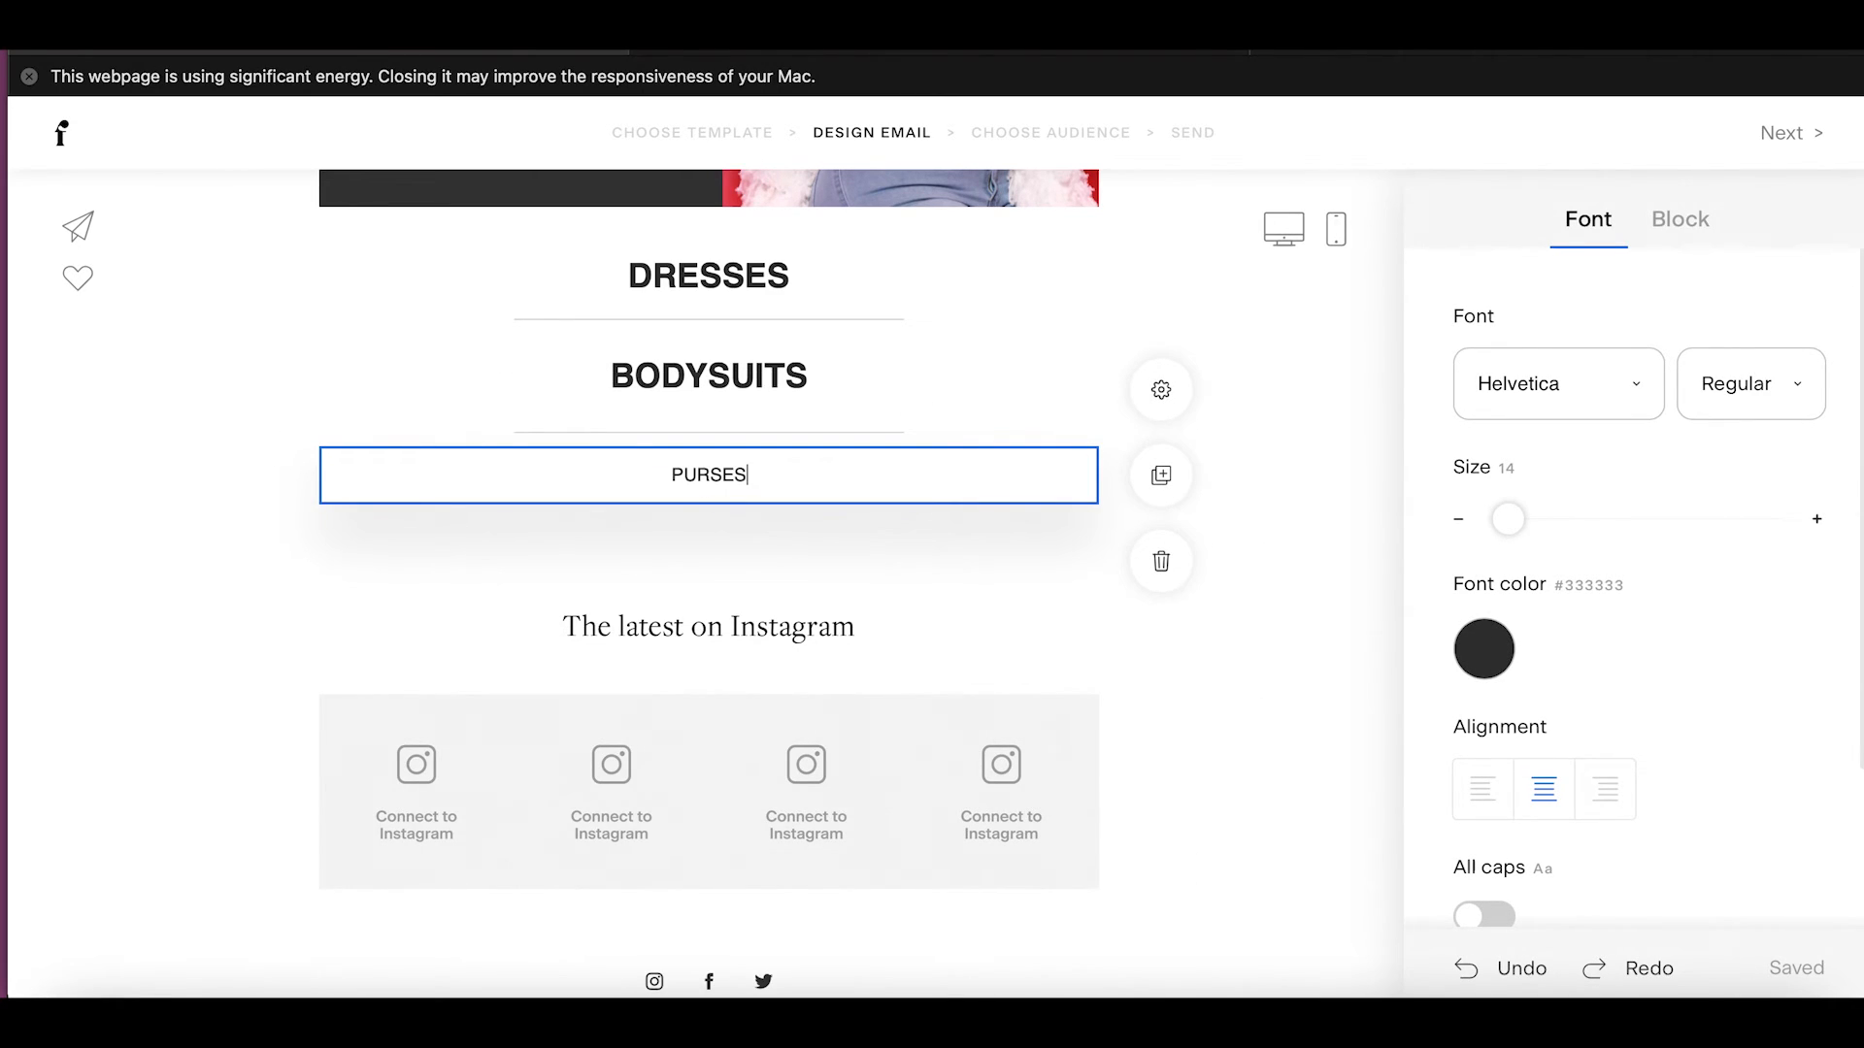
Make the "PURSES" text bold and enlarge it to match the "BODYSUITS" heading.
click(1732, 374)
drag(1514, 514, 1518, 516)
click(799, 611)
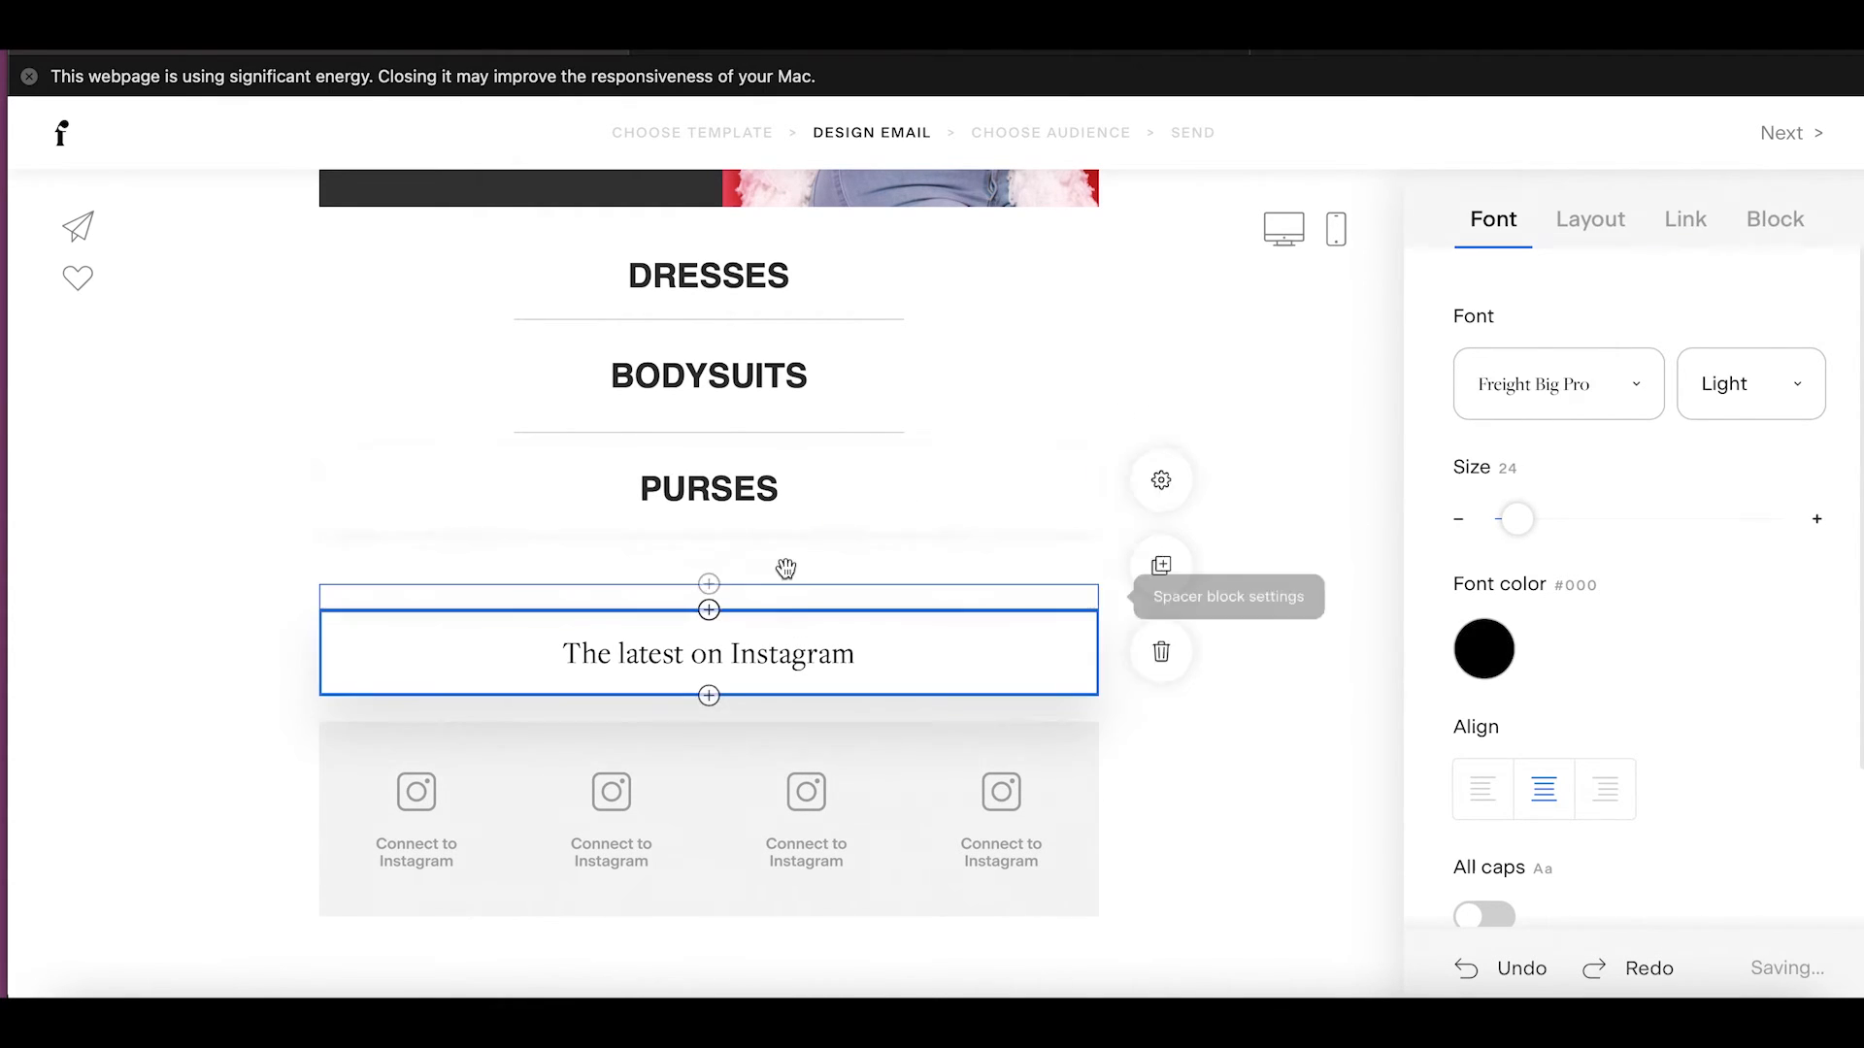
Delete the two spacer blocks between "PURSES" and "The latest on Instagram".
click(783, 574)
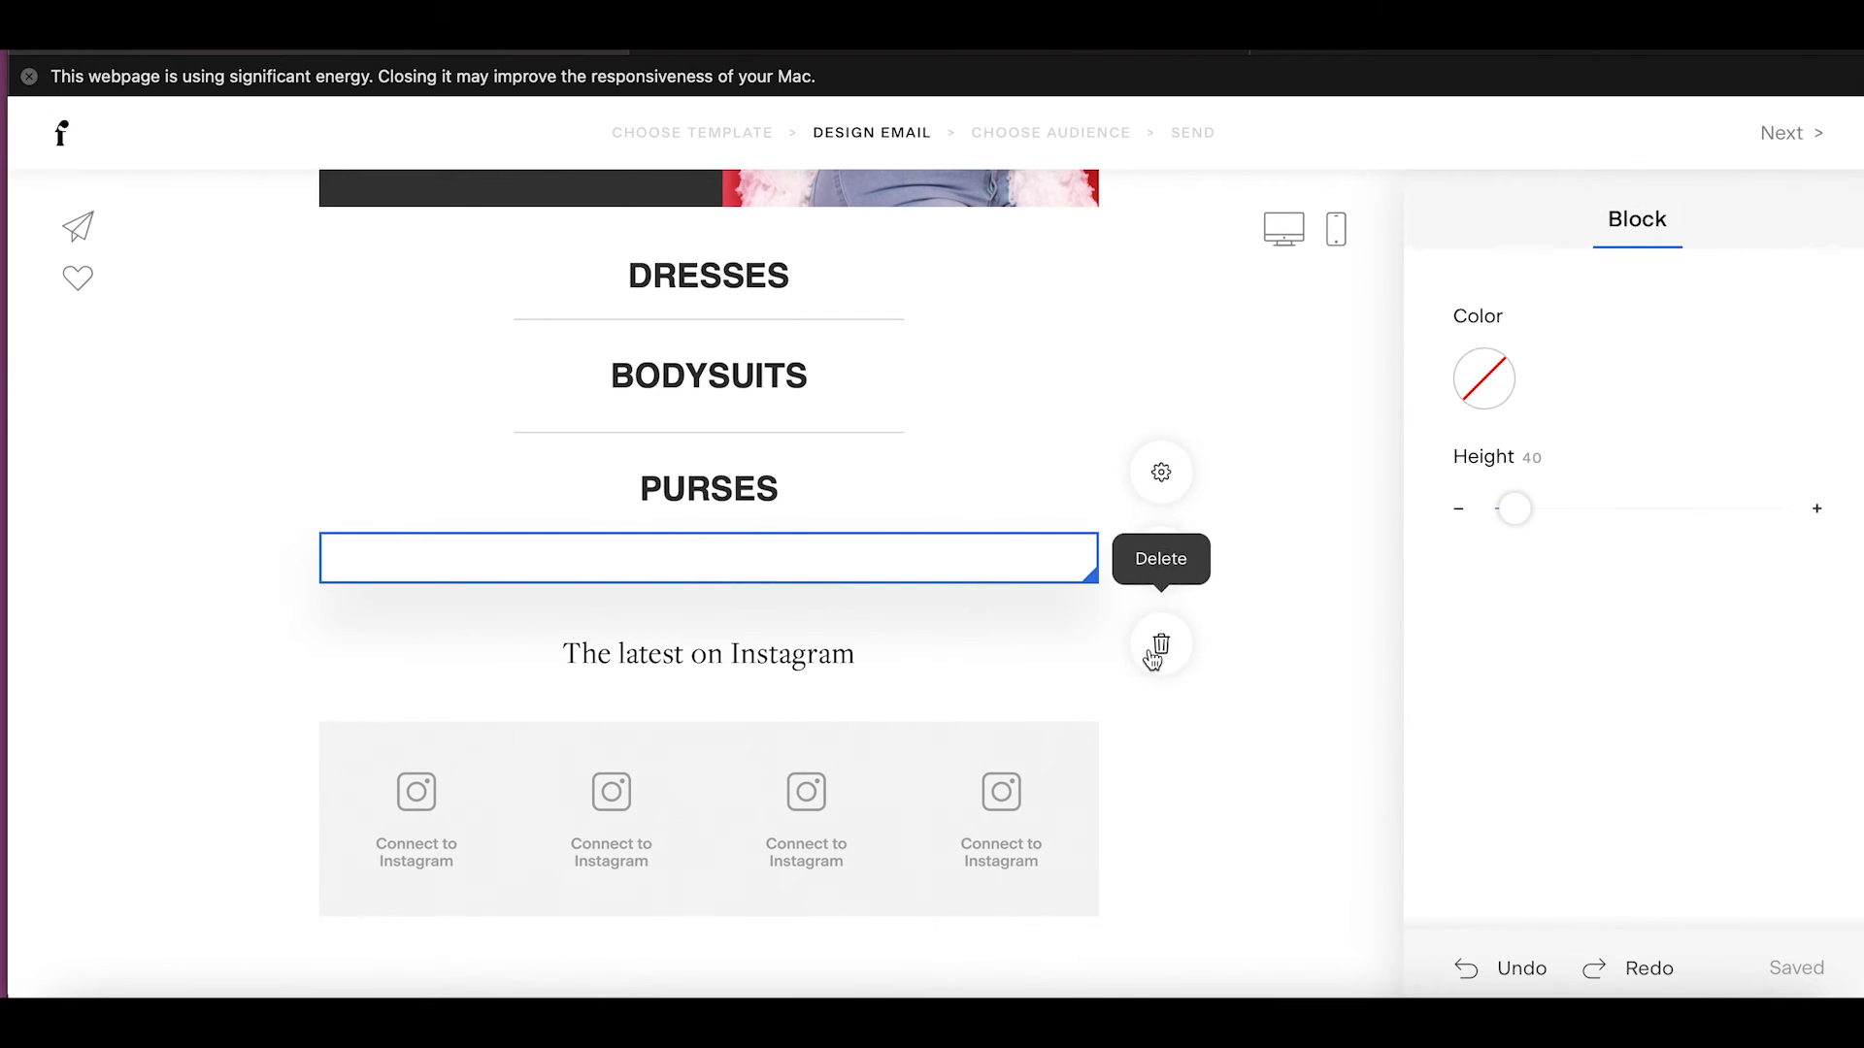
click(1159, 644)
click(909, 541)
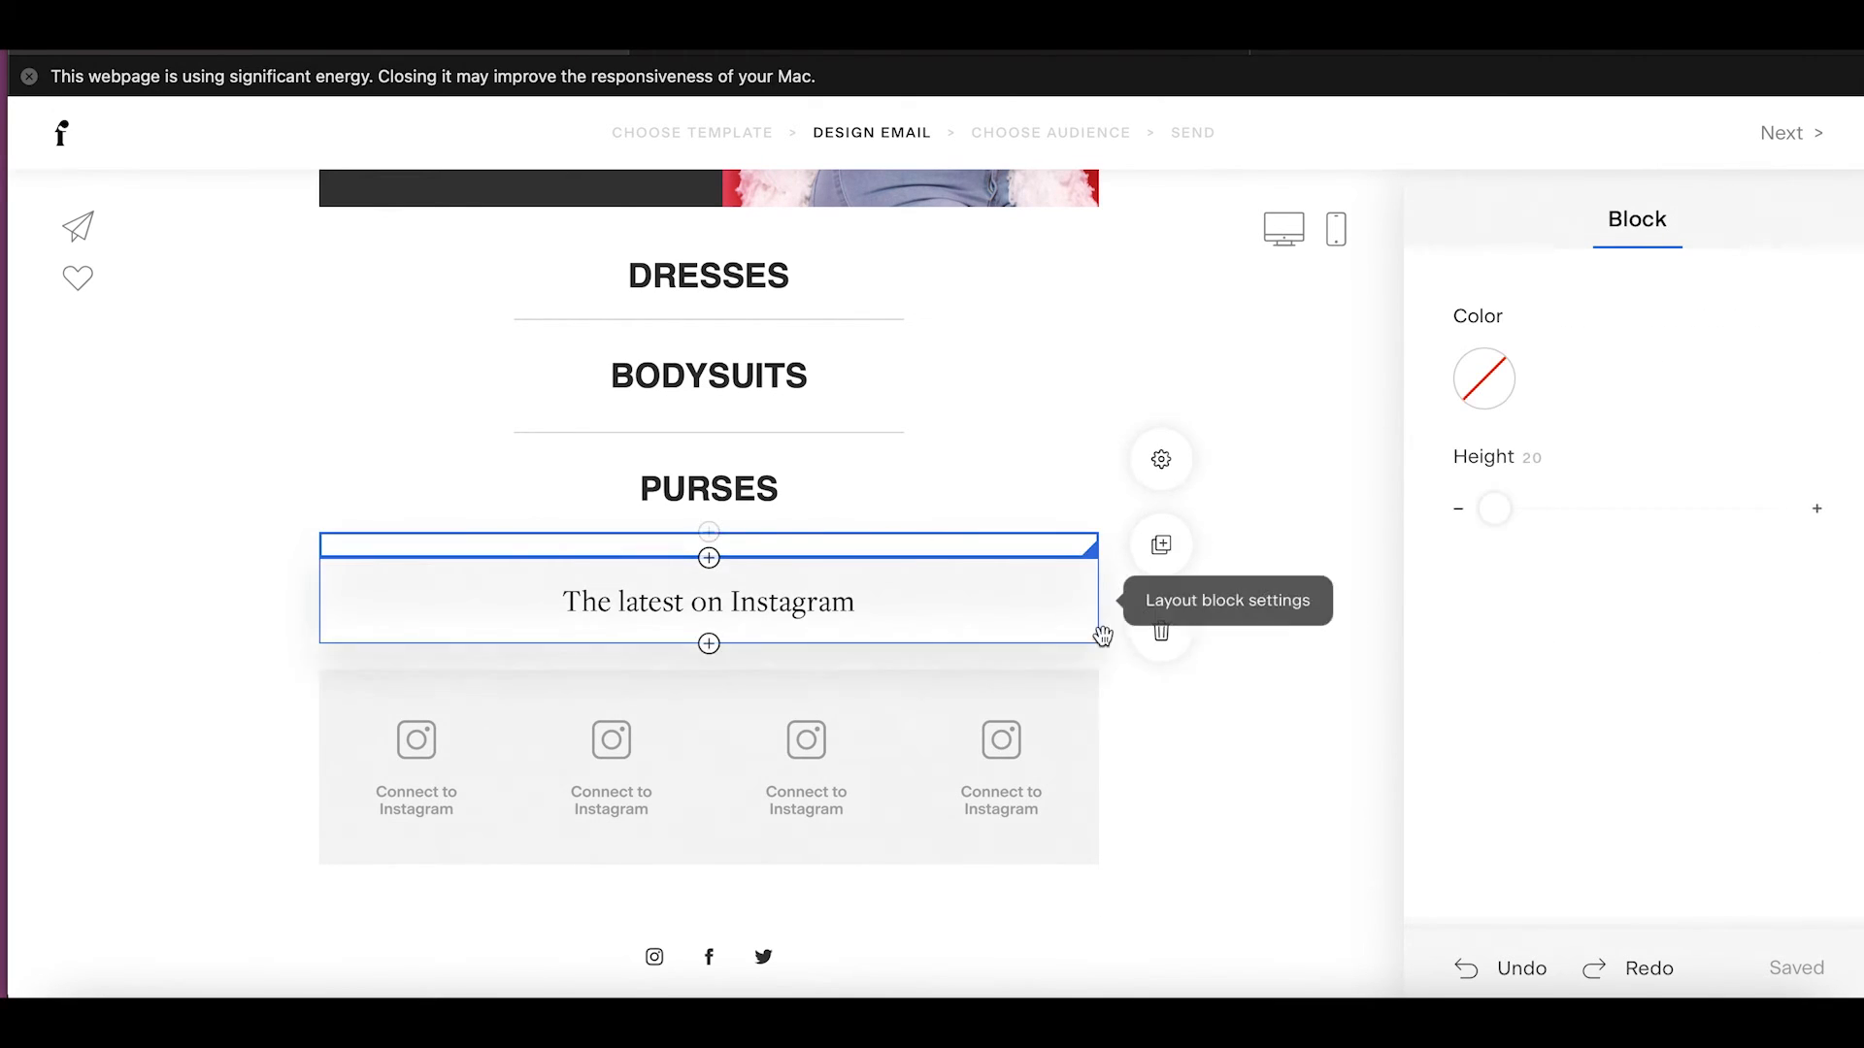
click(1162, 636)
Review the whole email layout, from the Swank header and promotion blocks down to the category list, Instagram block and footer.
scroll(849, 494, up, 10)
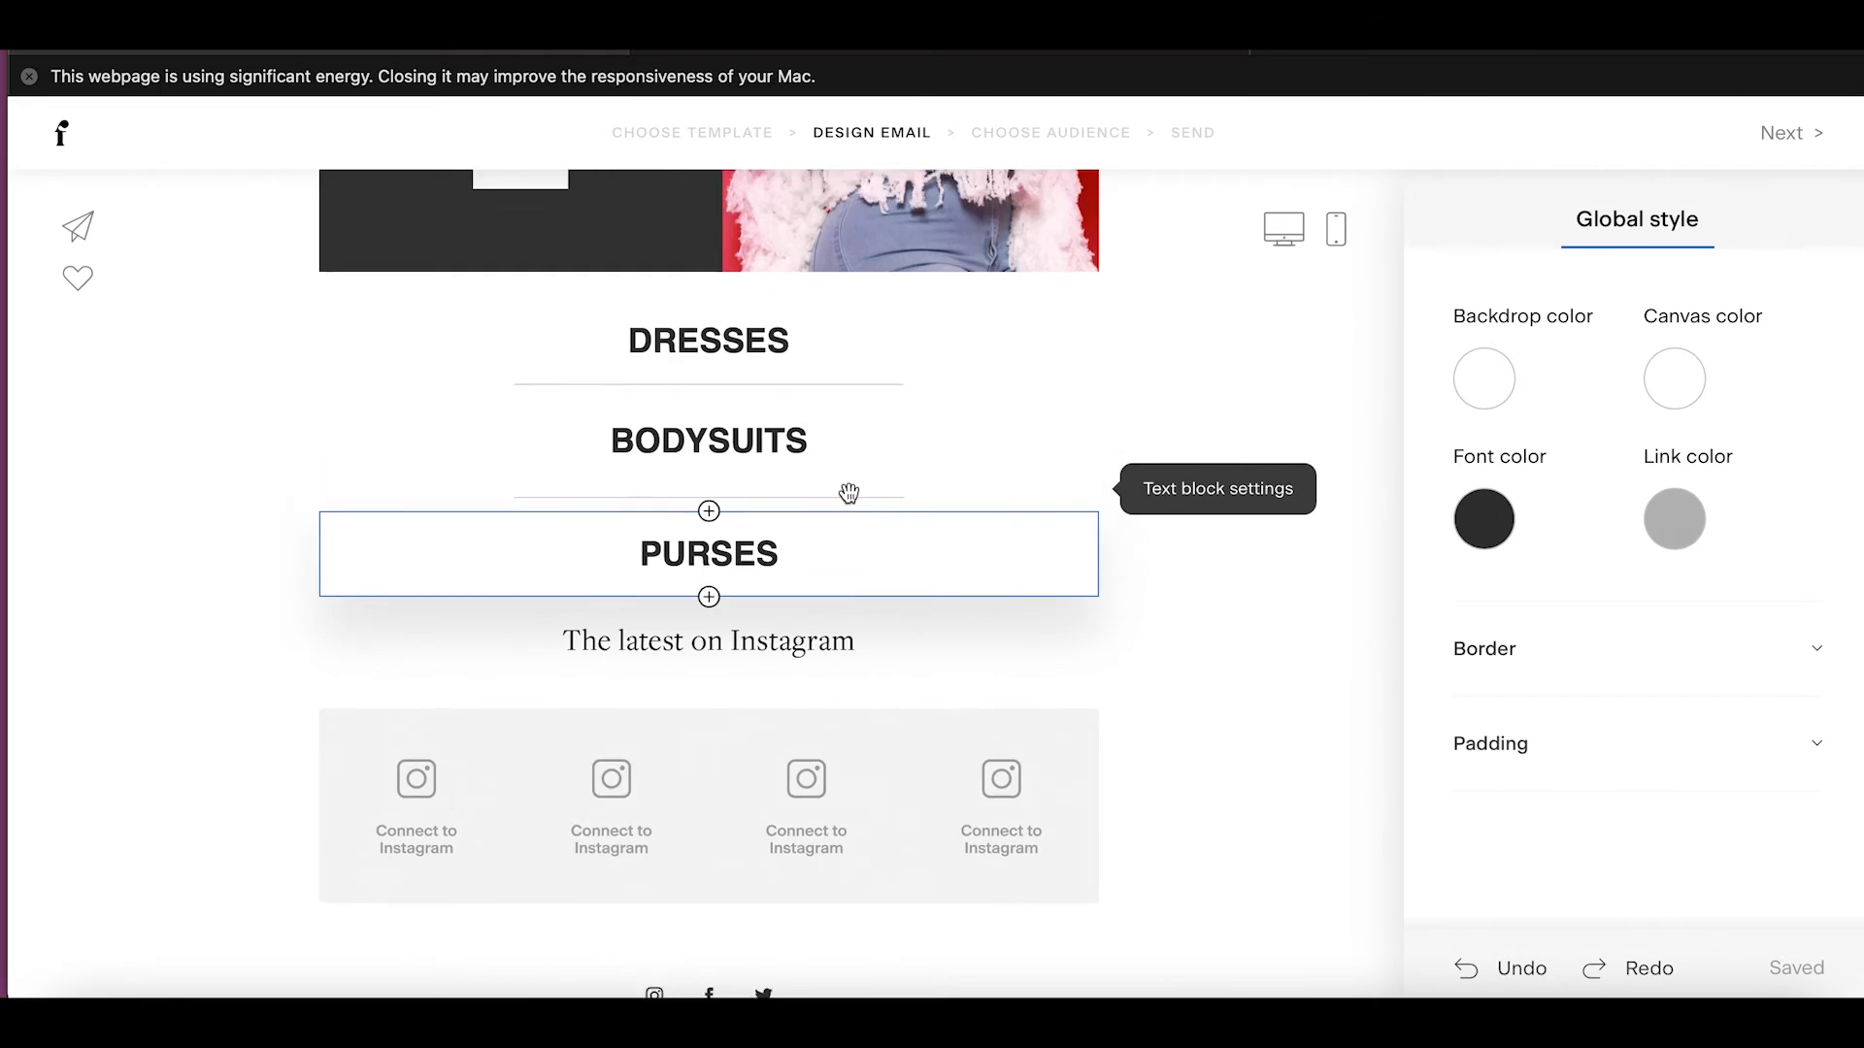
scroll(849, 529, up, 10)
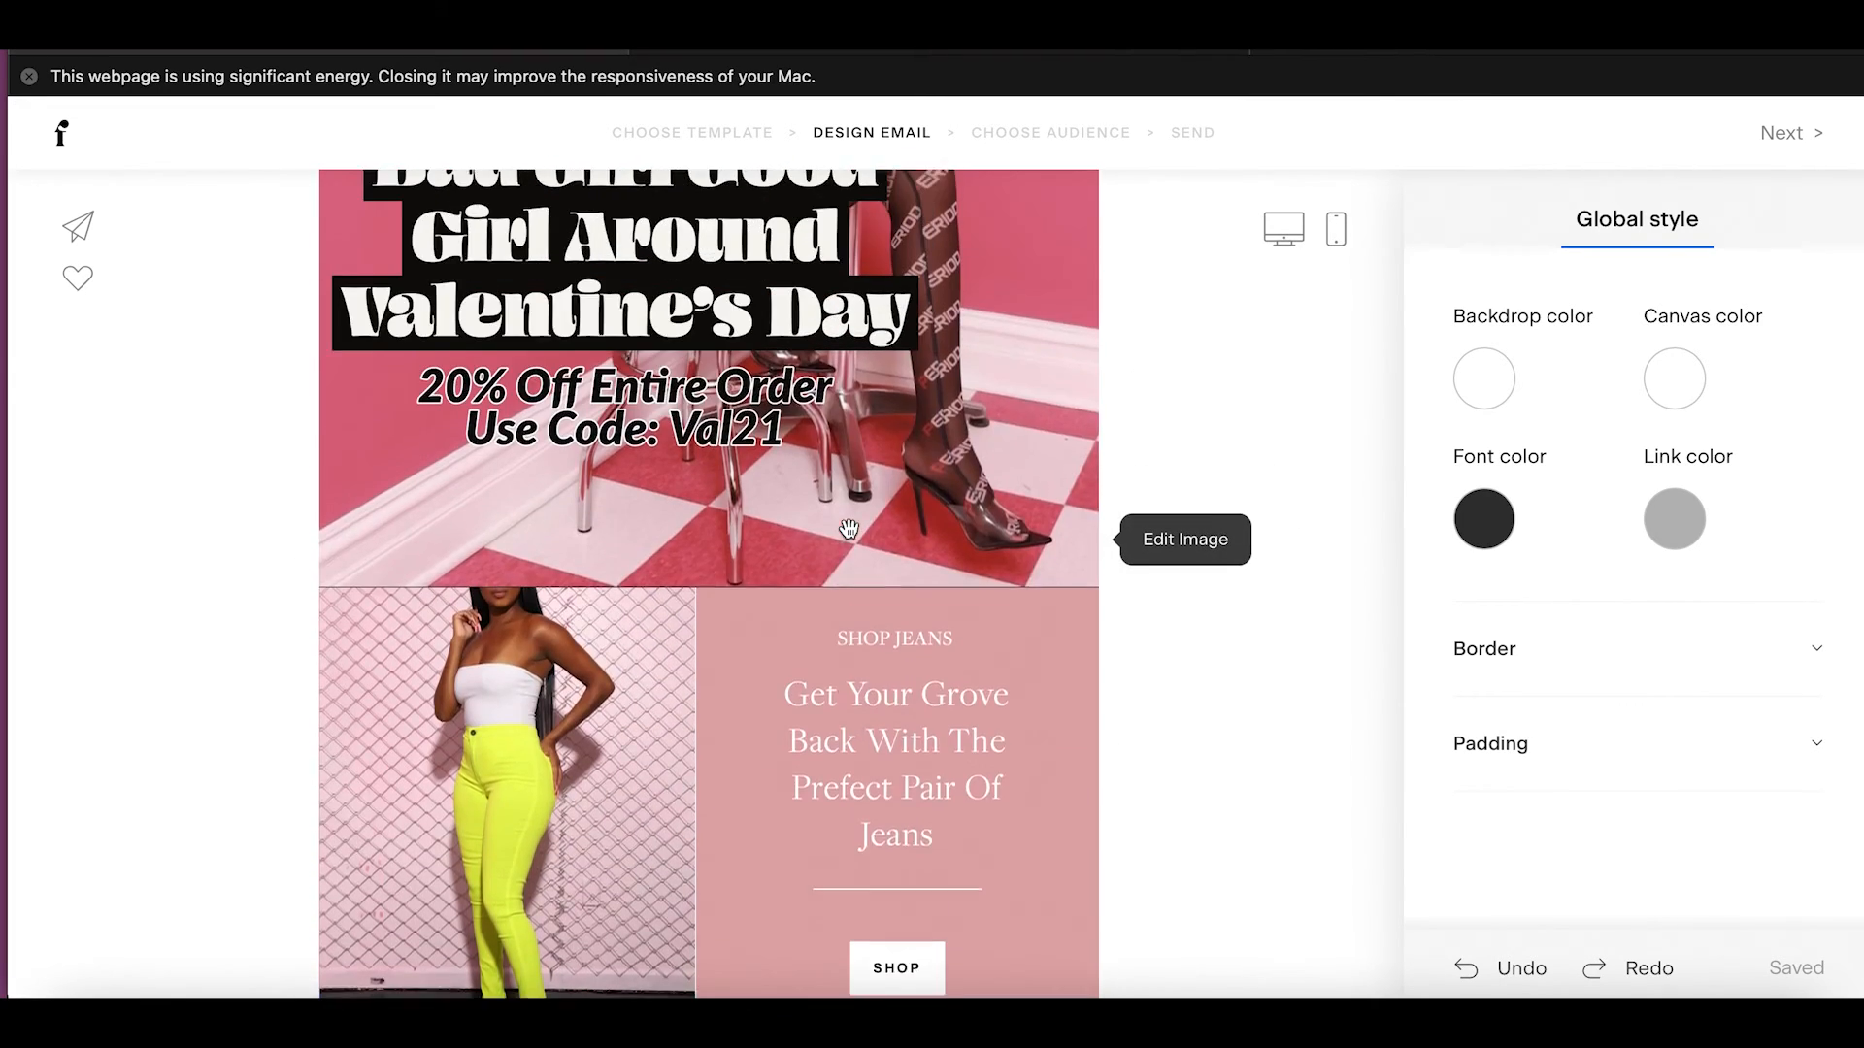
scroll(850, 529, down, 12)
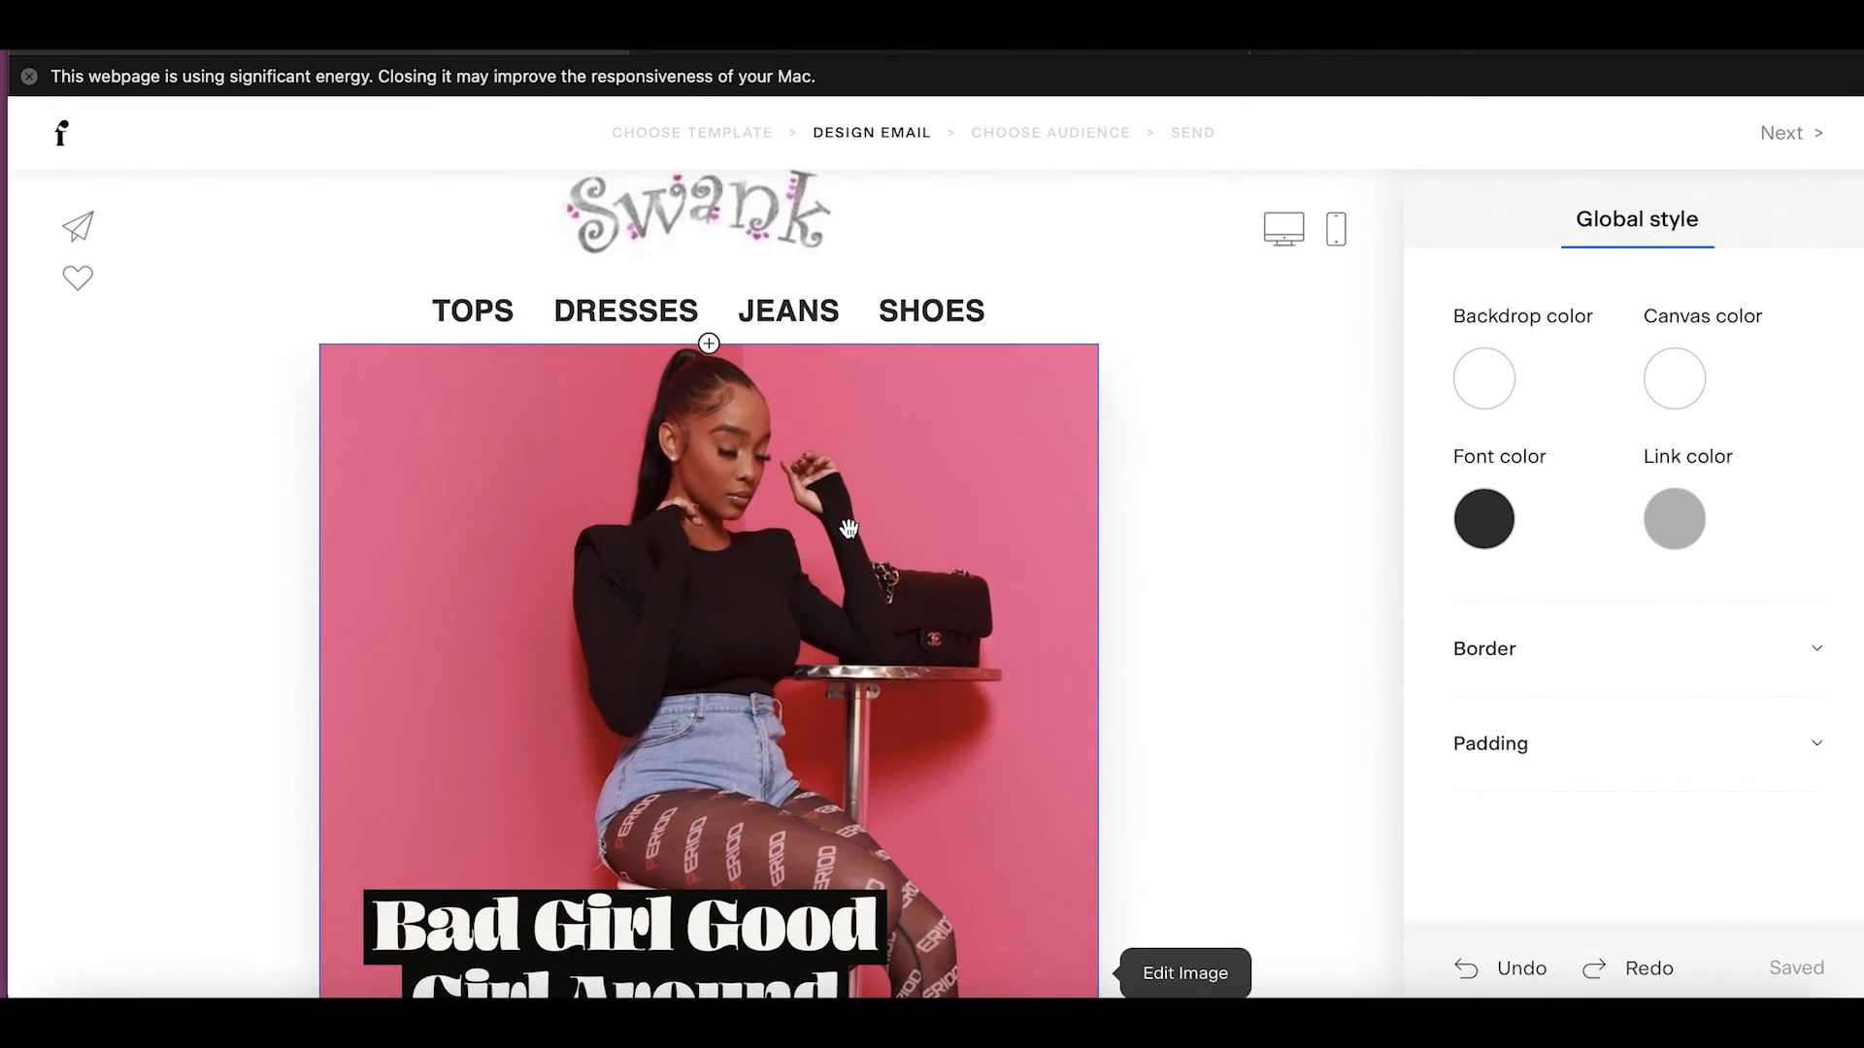
scroll(849, 529, down, 6)
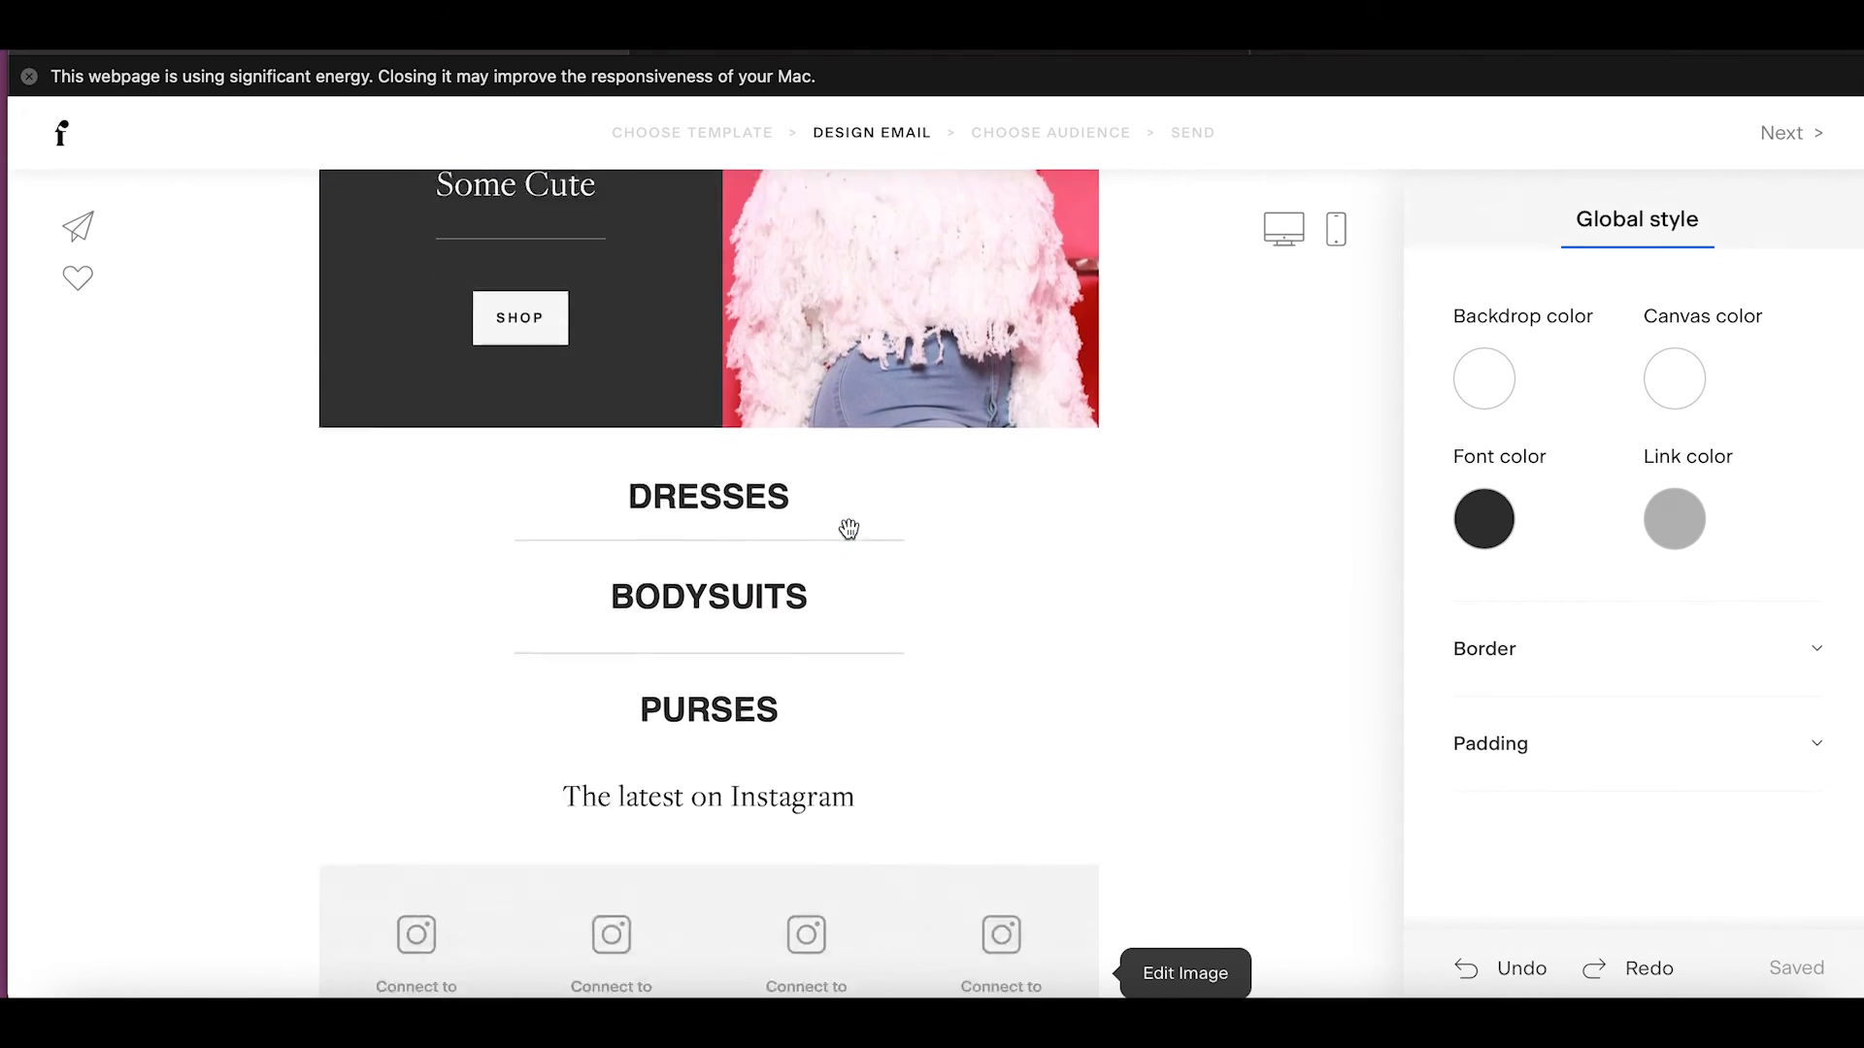
scroll(849, 529, up, 3)
scroll(849, 529, down, 5)
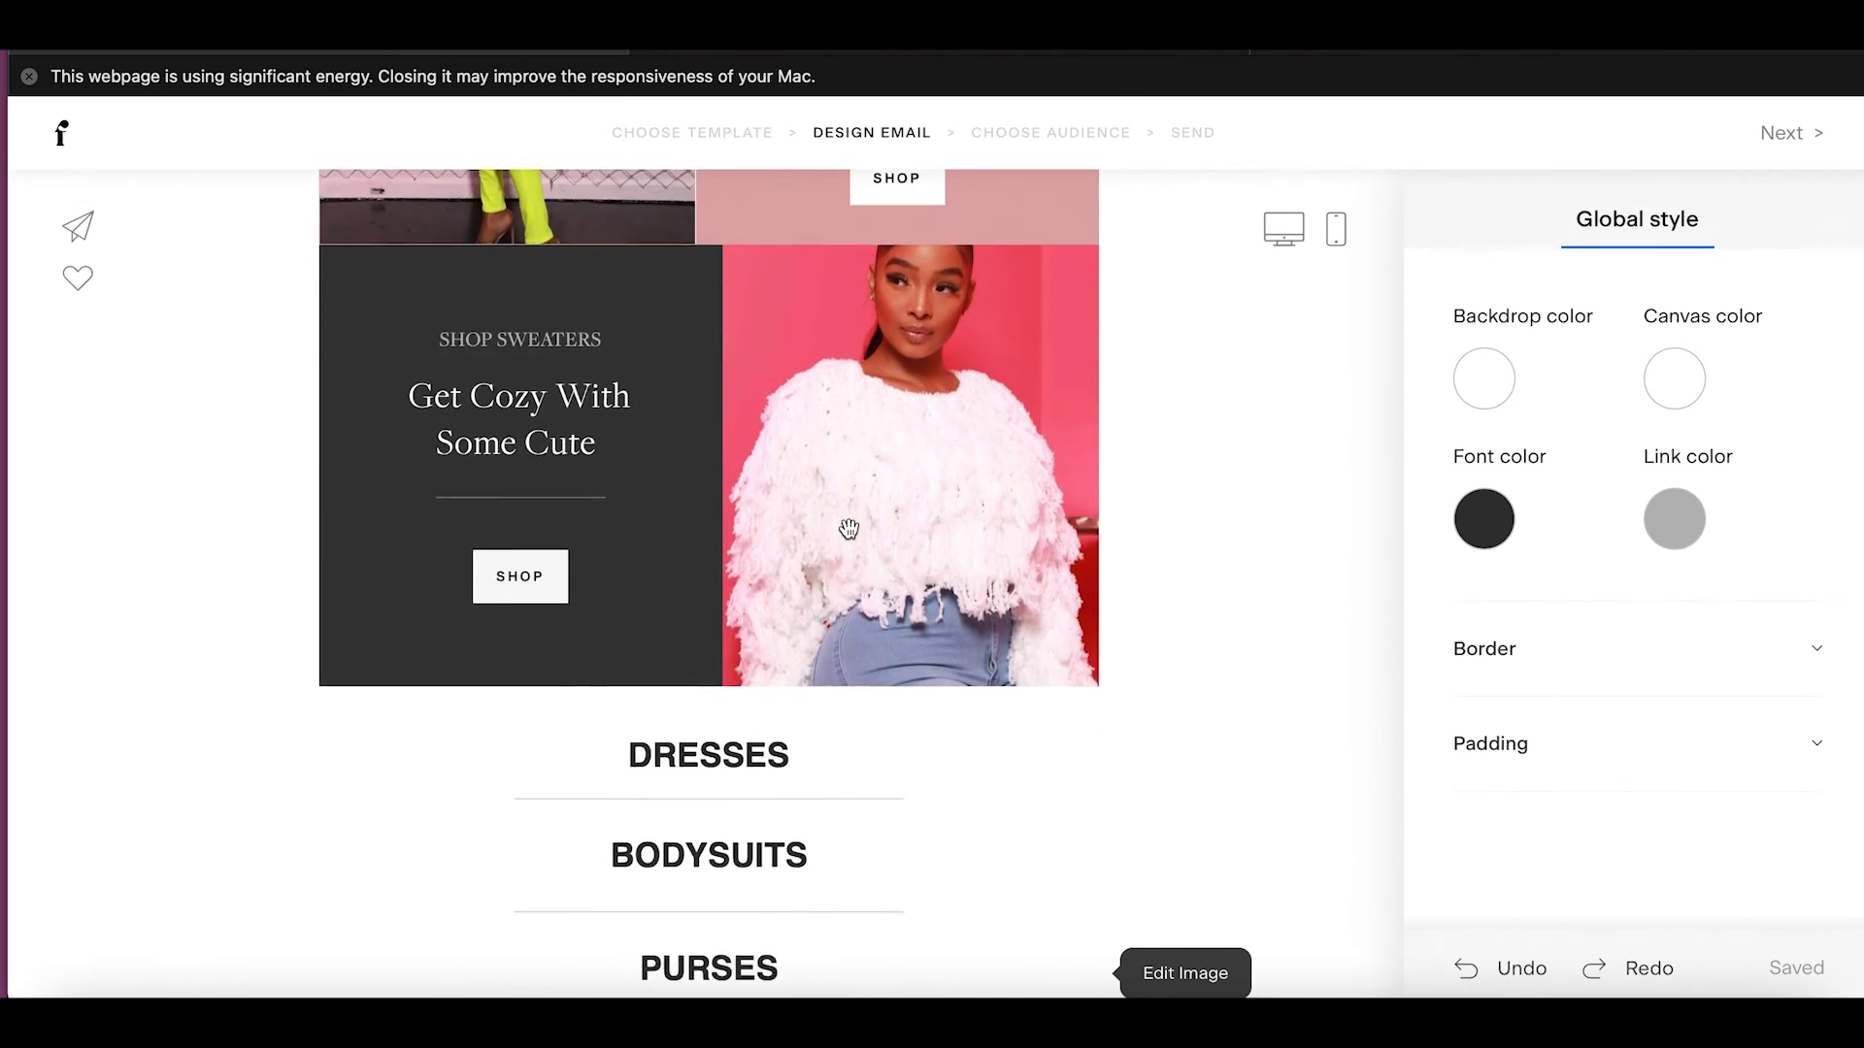
scroll(851, 524, down, 2)
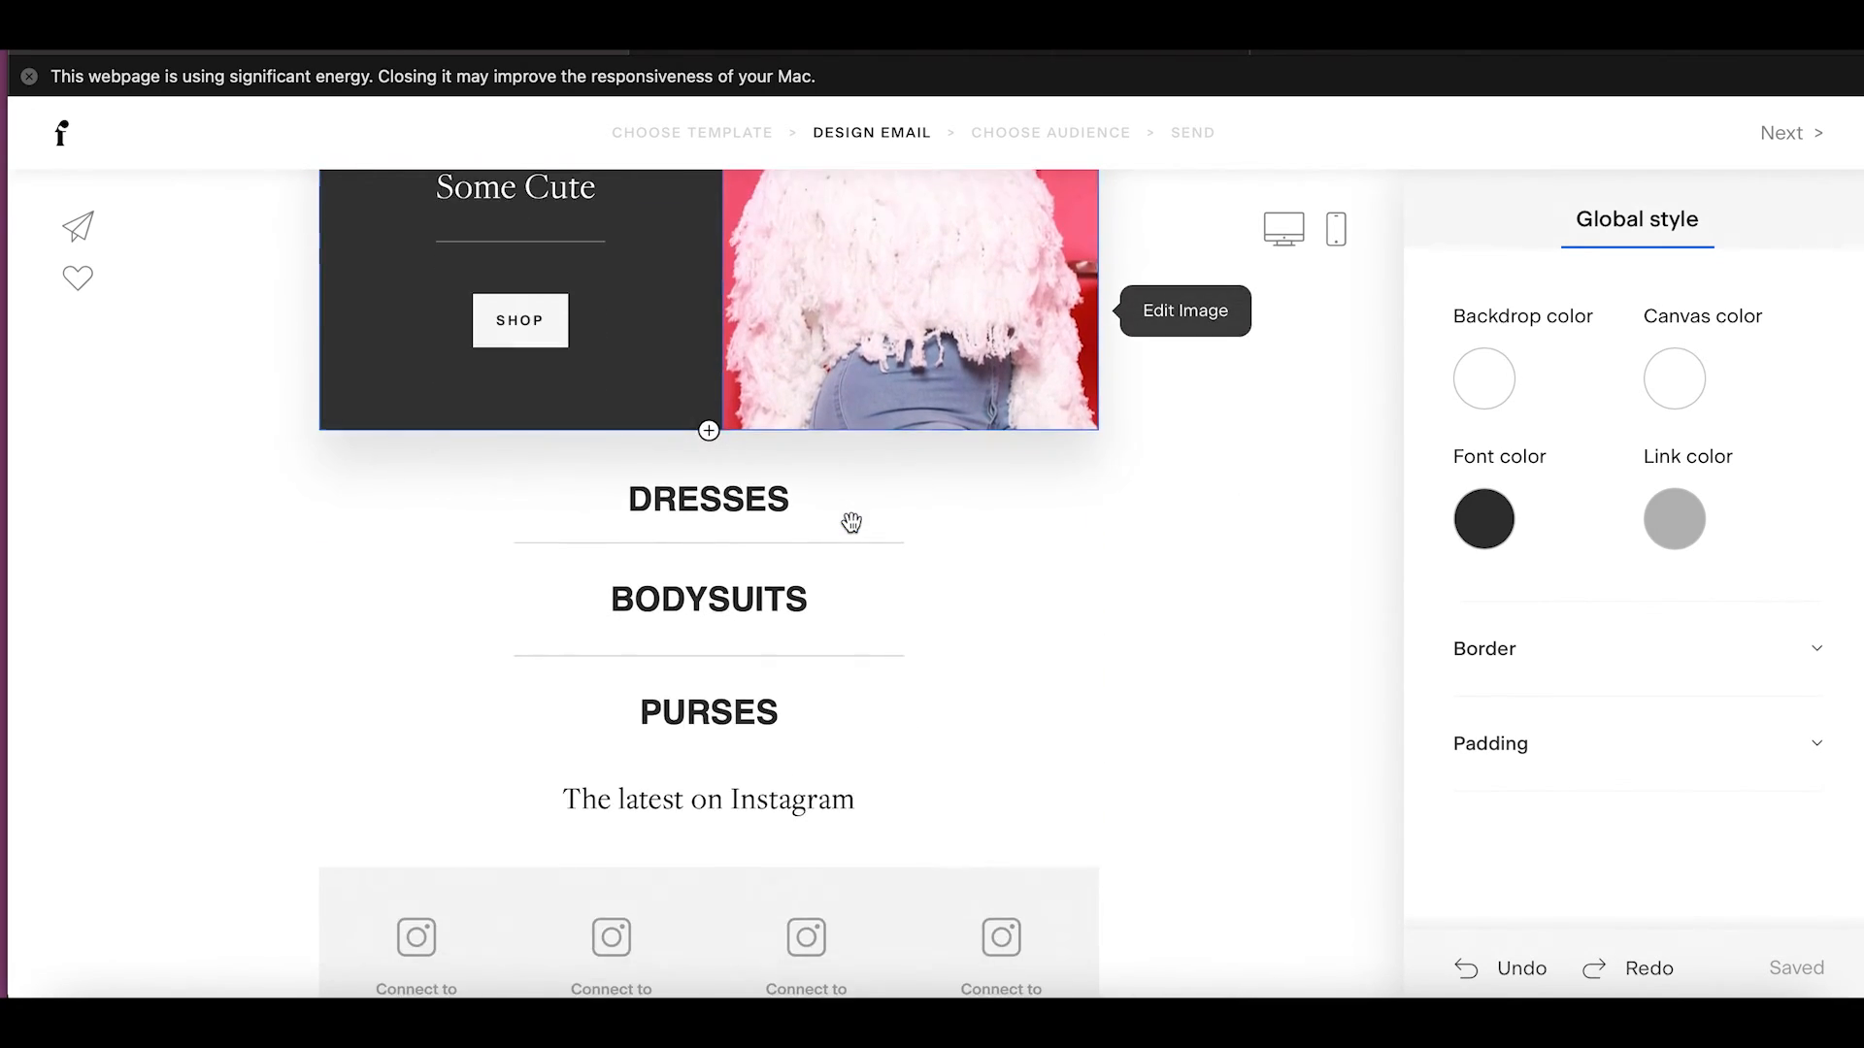
scroll(851, 525, up, 12)
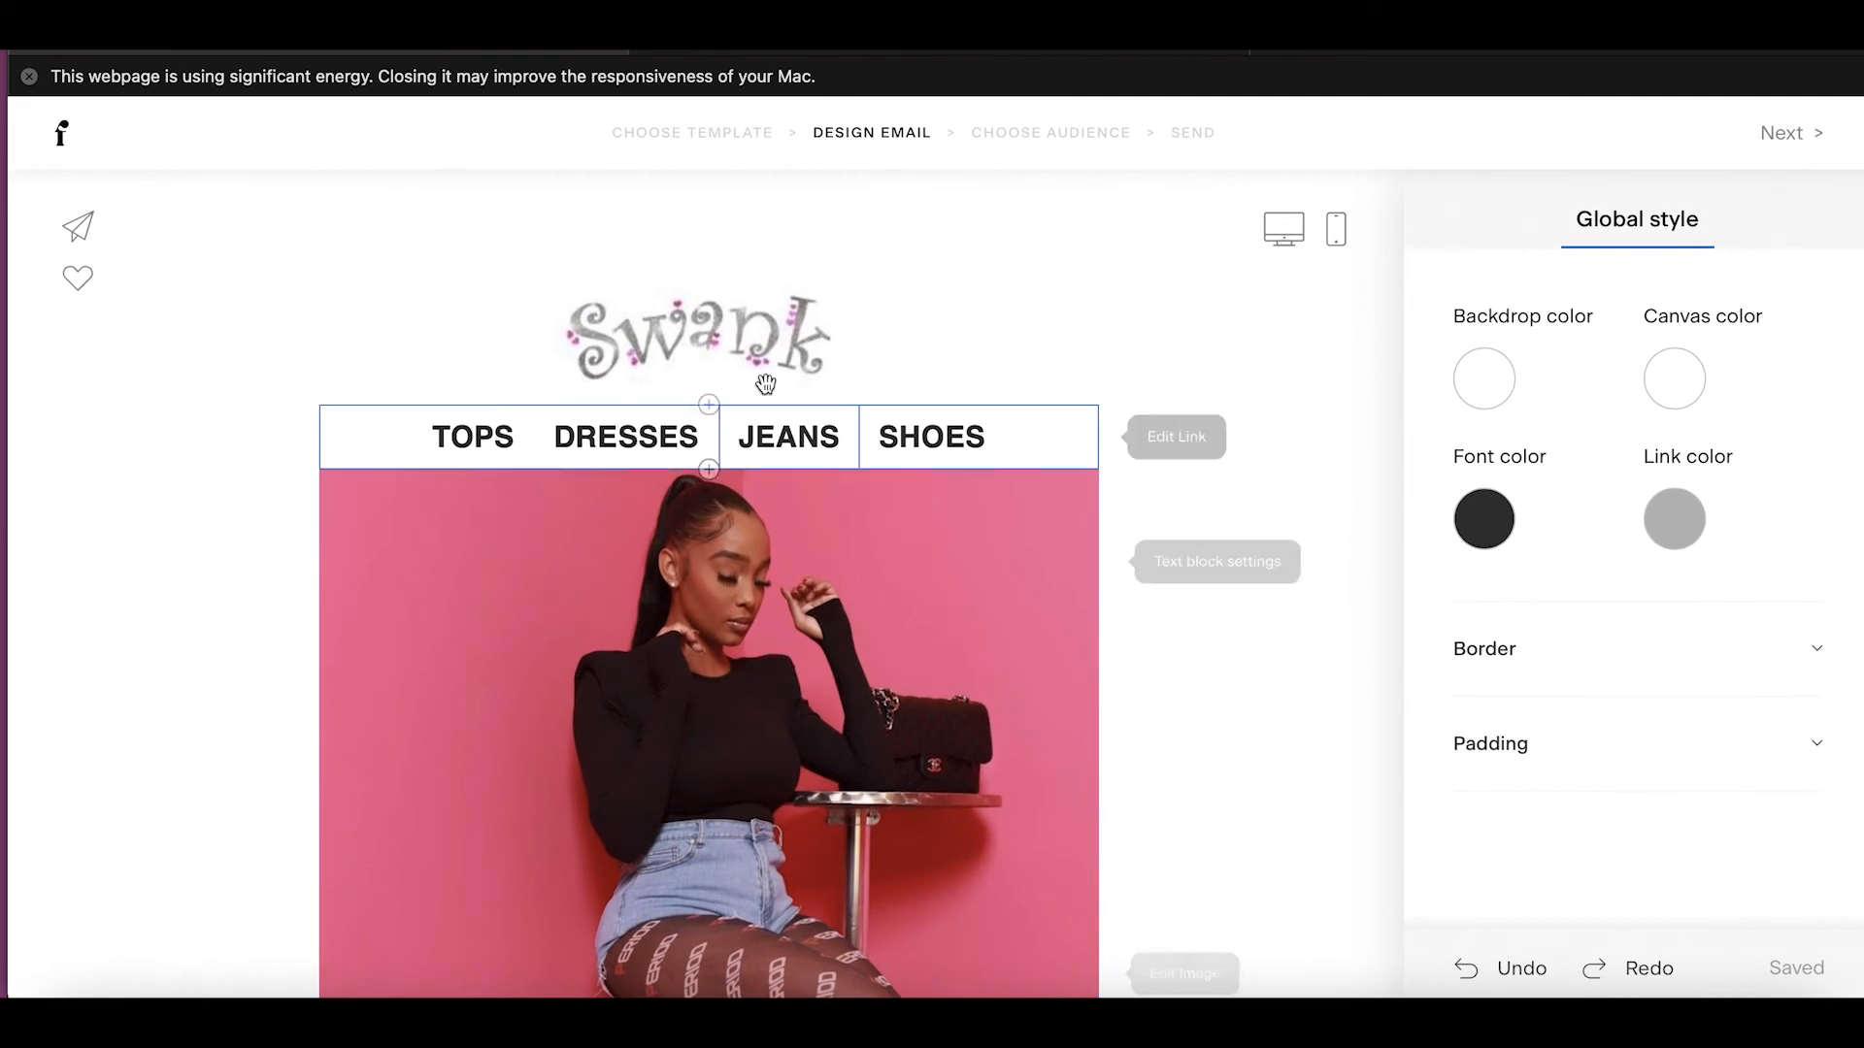
scroll(810, 809, down, 1)
scroll(810, 810, down, 15)
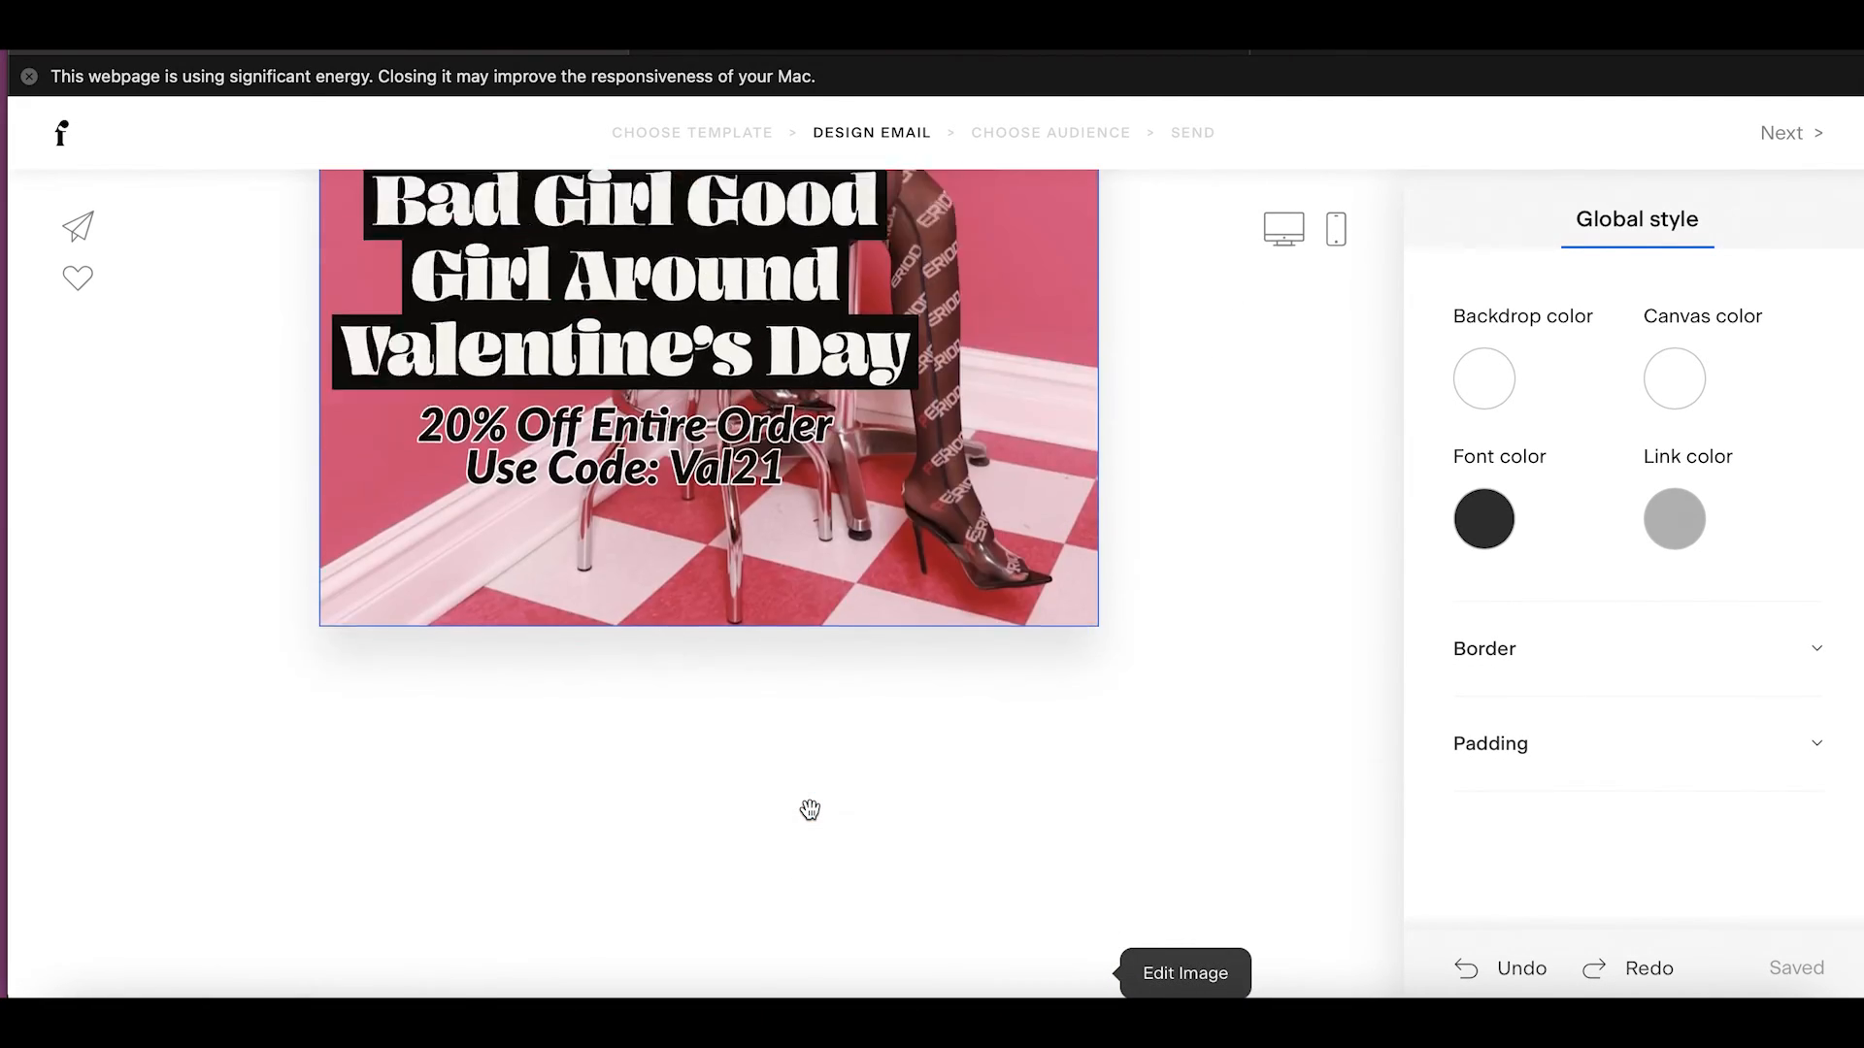
scroll(810, 809, down, 1)
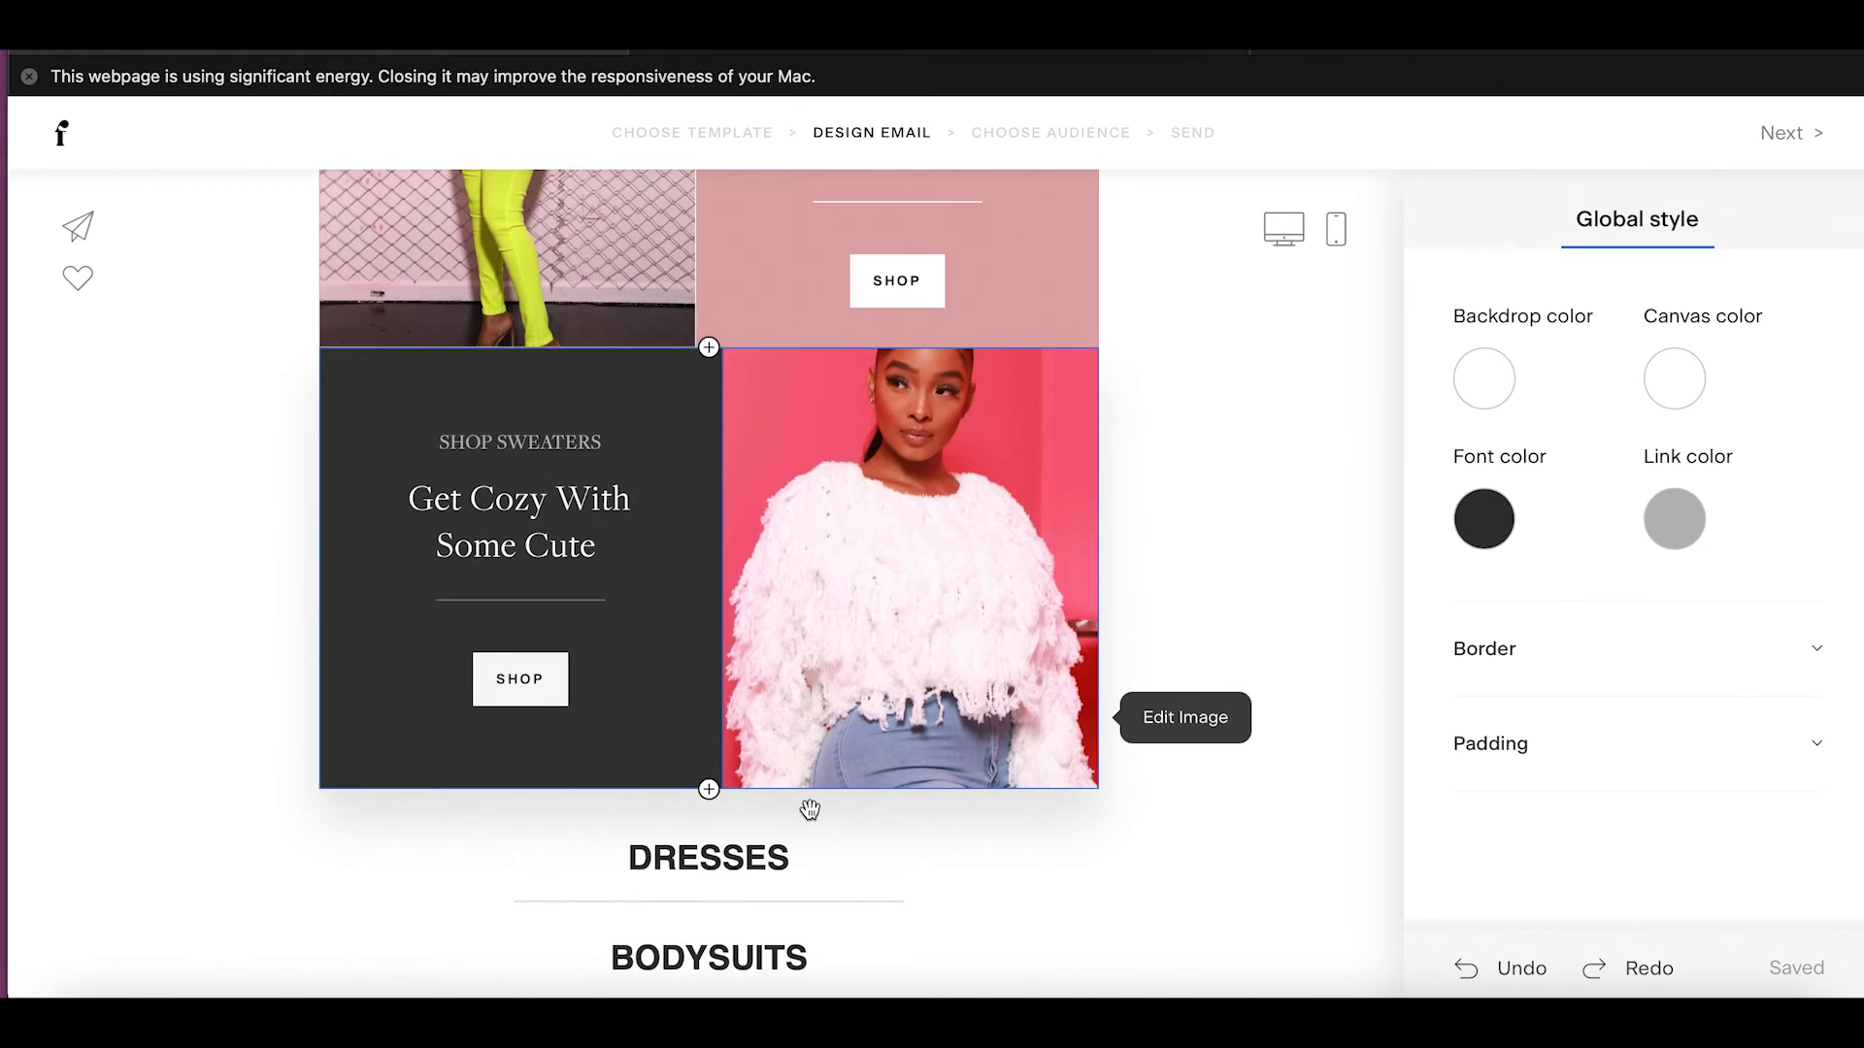
scroll(822, 689, down, 3)
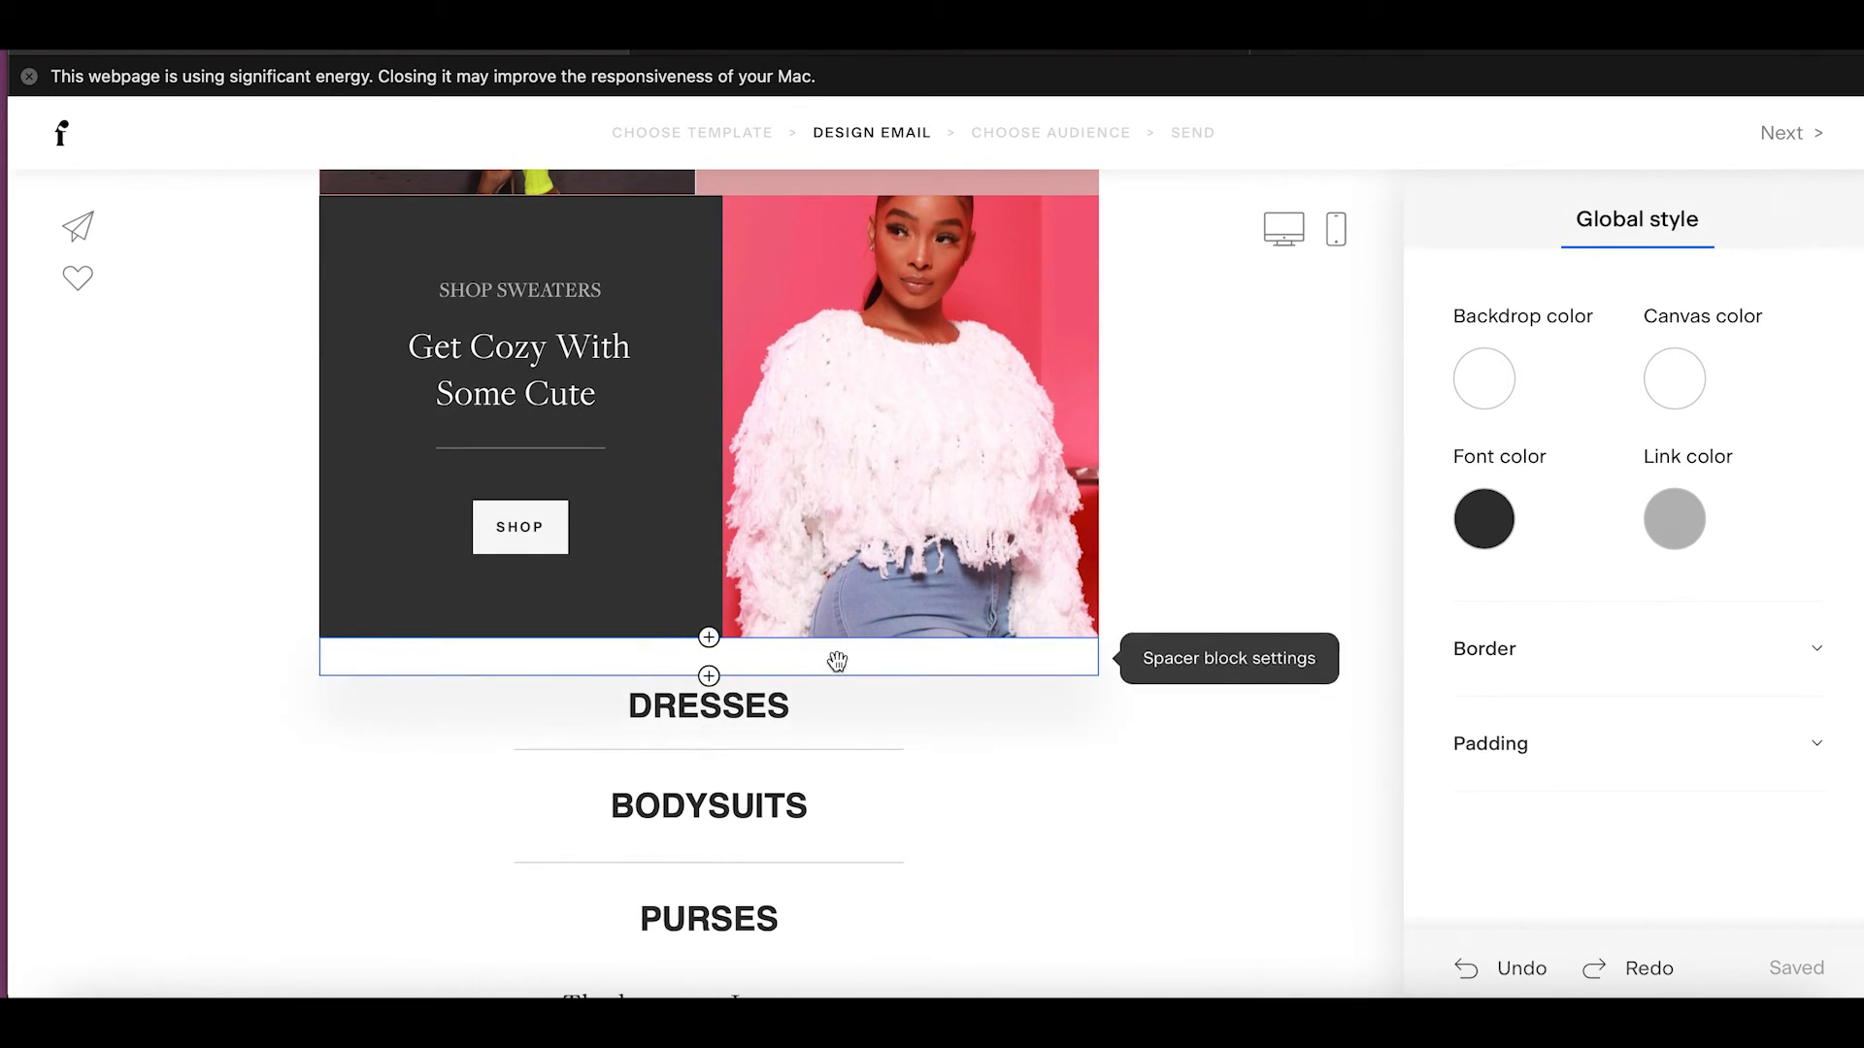
scroll(828, 753, down, 1)
scroll(830, 716, down, 5)
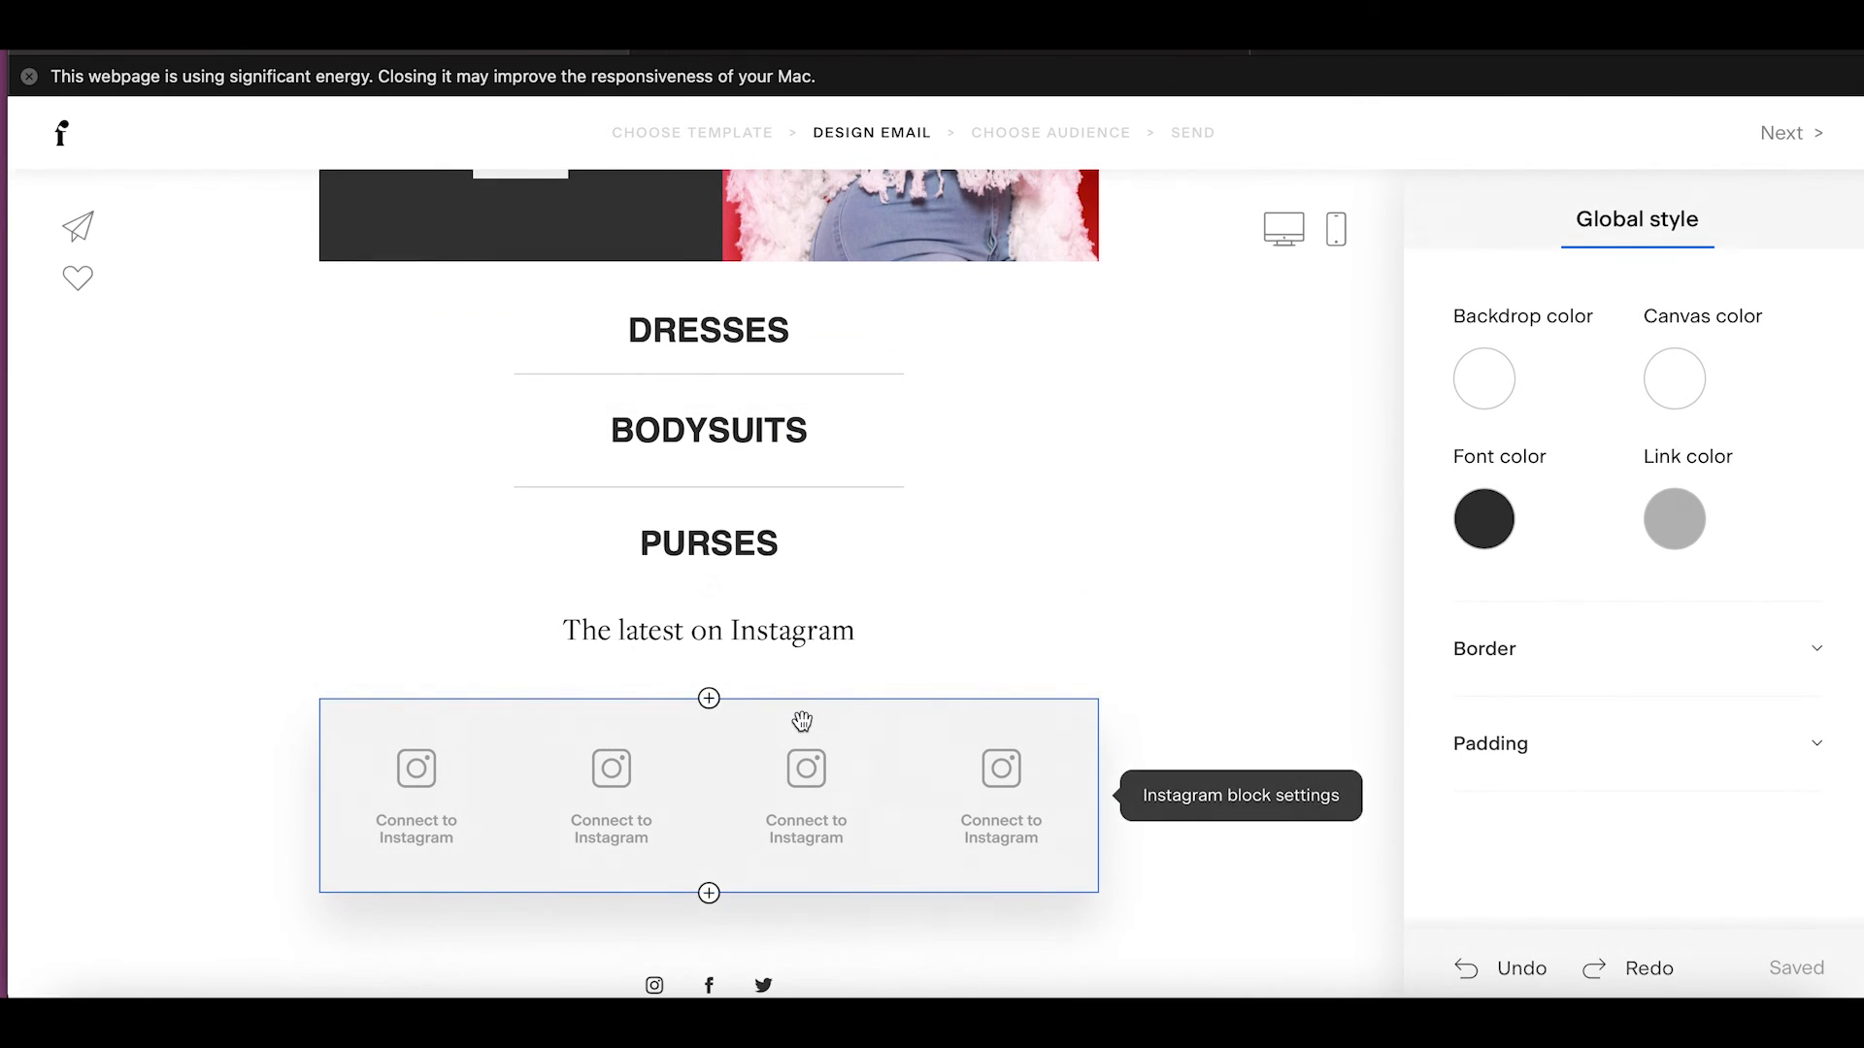
scroll(815, 728, down, 1)
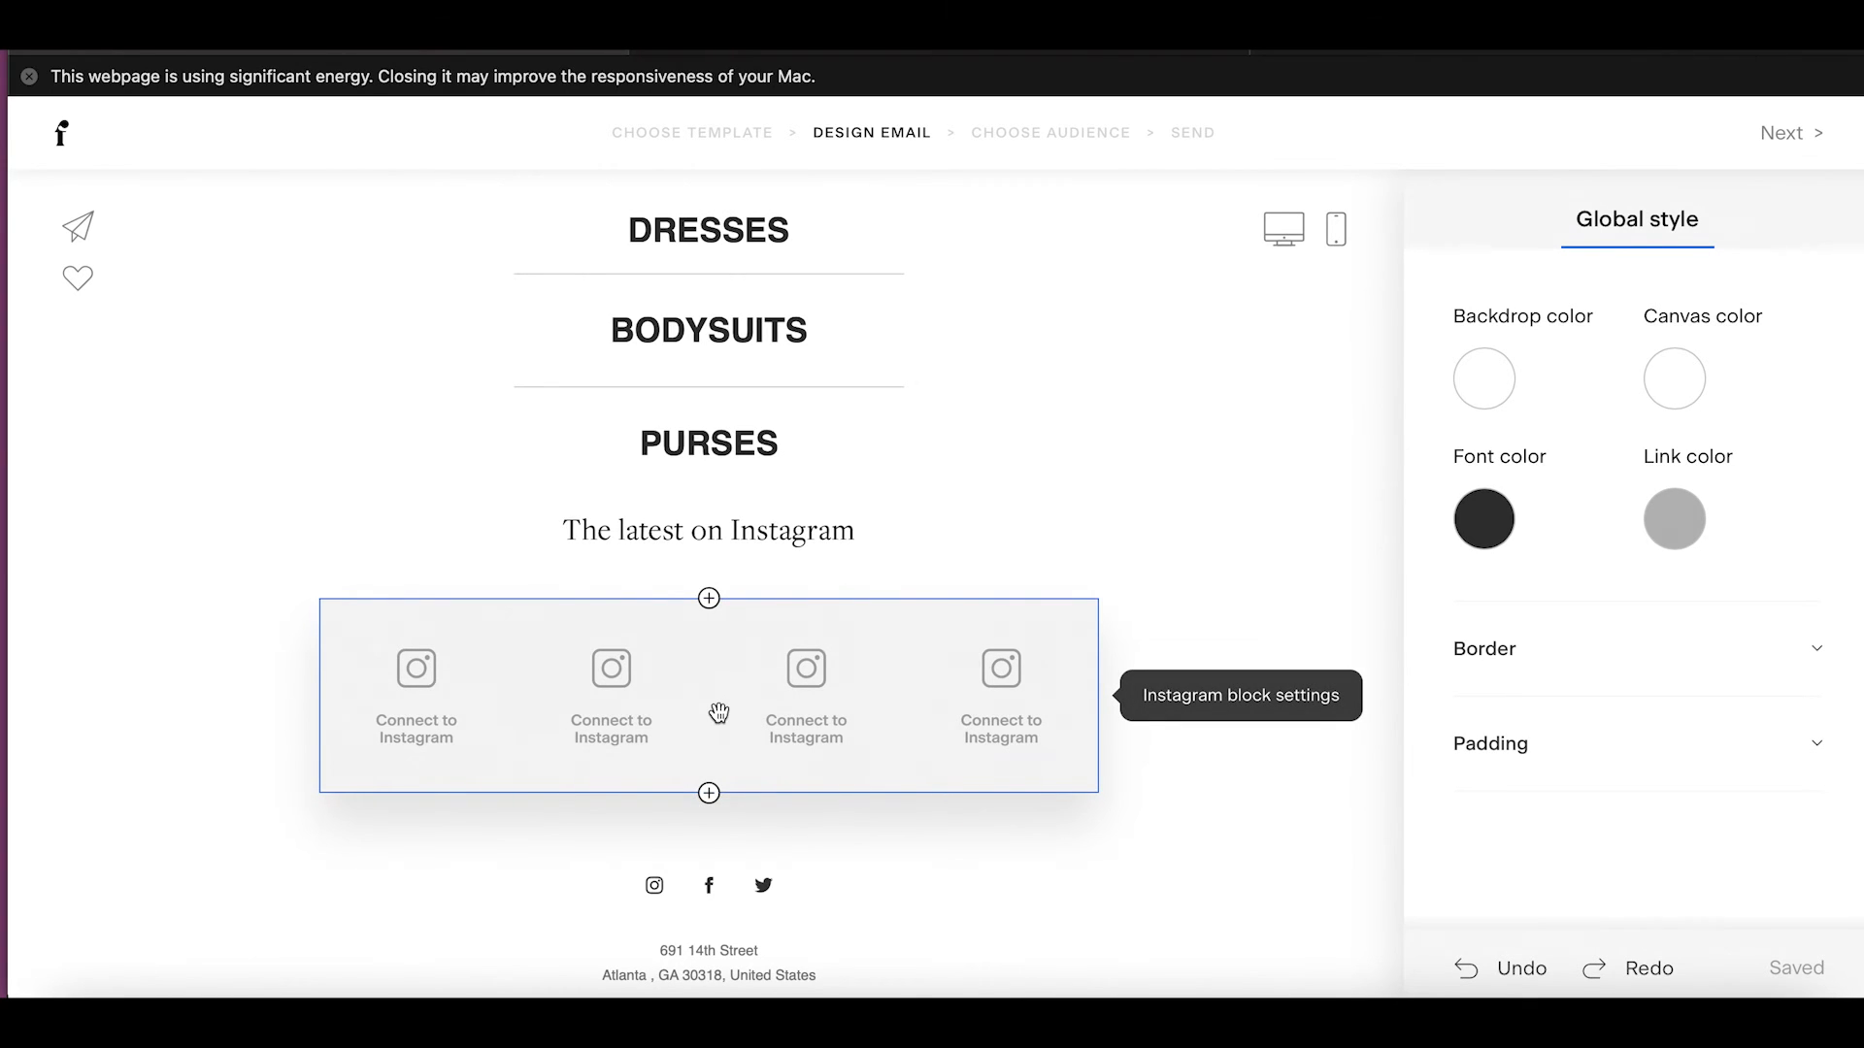
scroll(719, 713, down, 1)
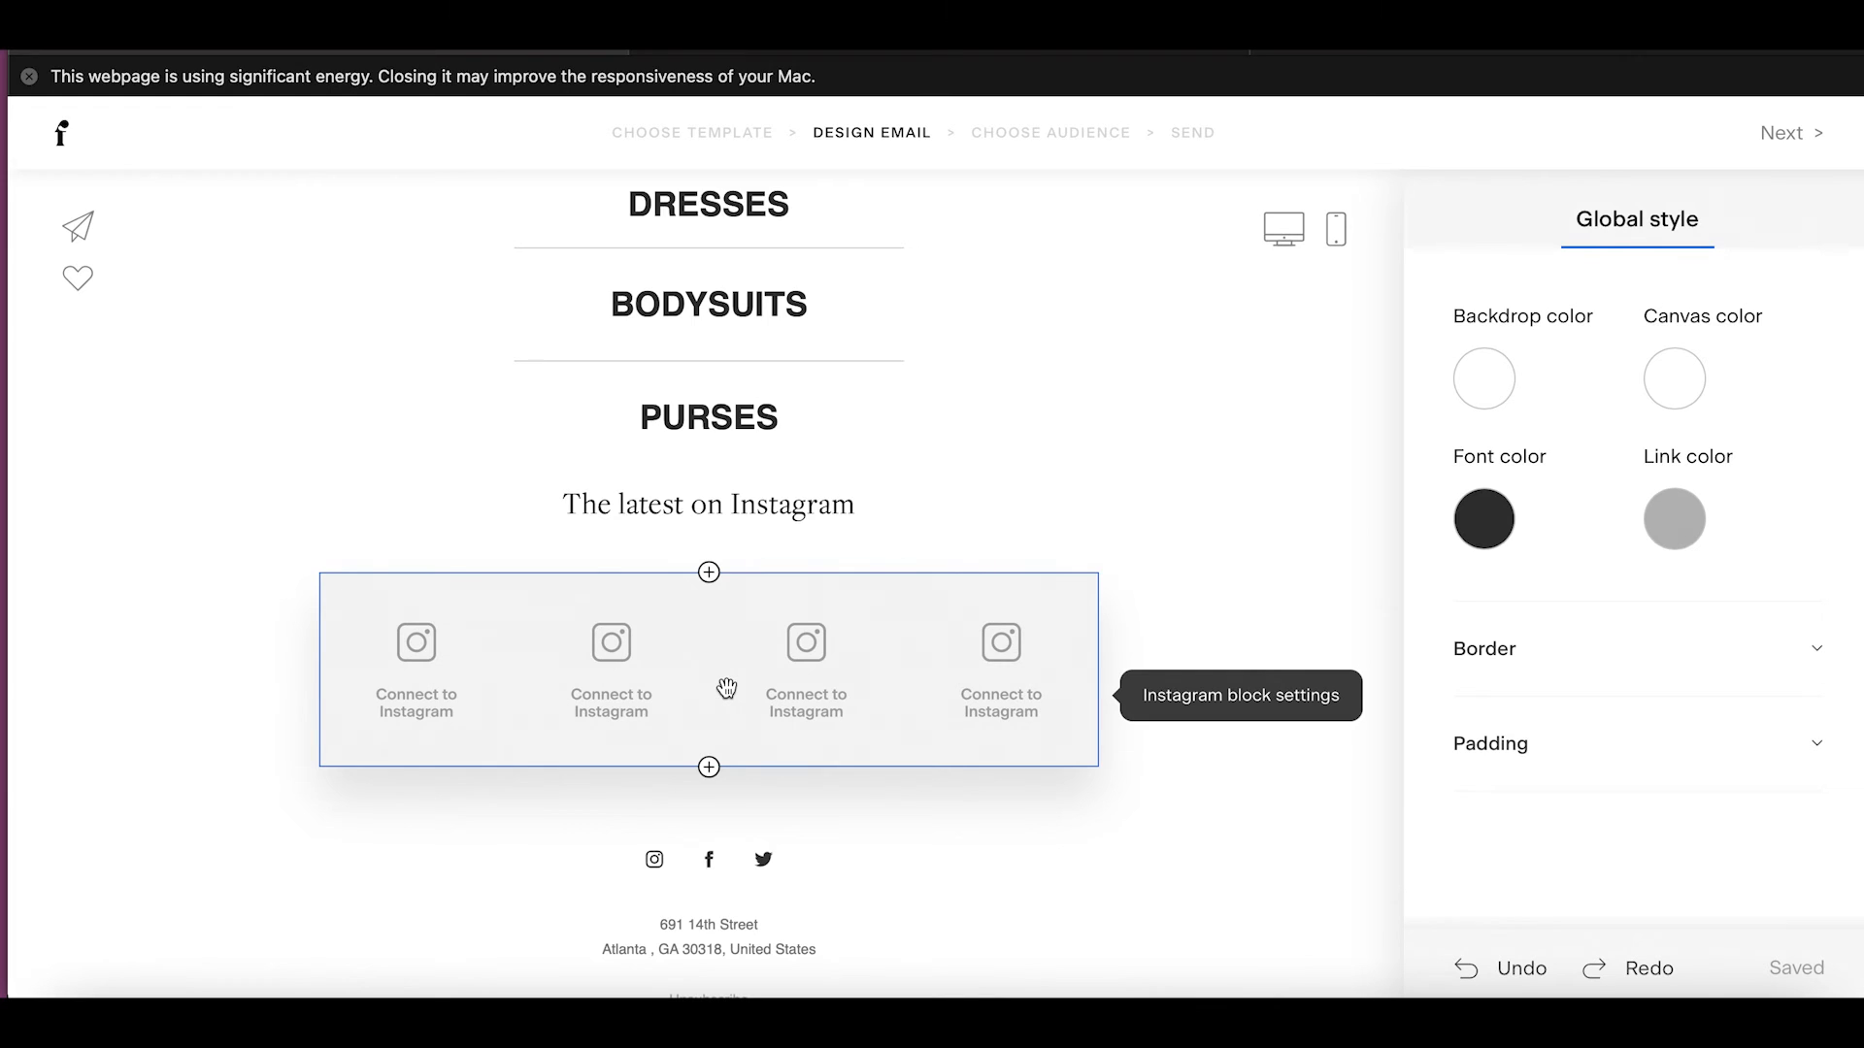
scroll(726, 688, down, 3)
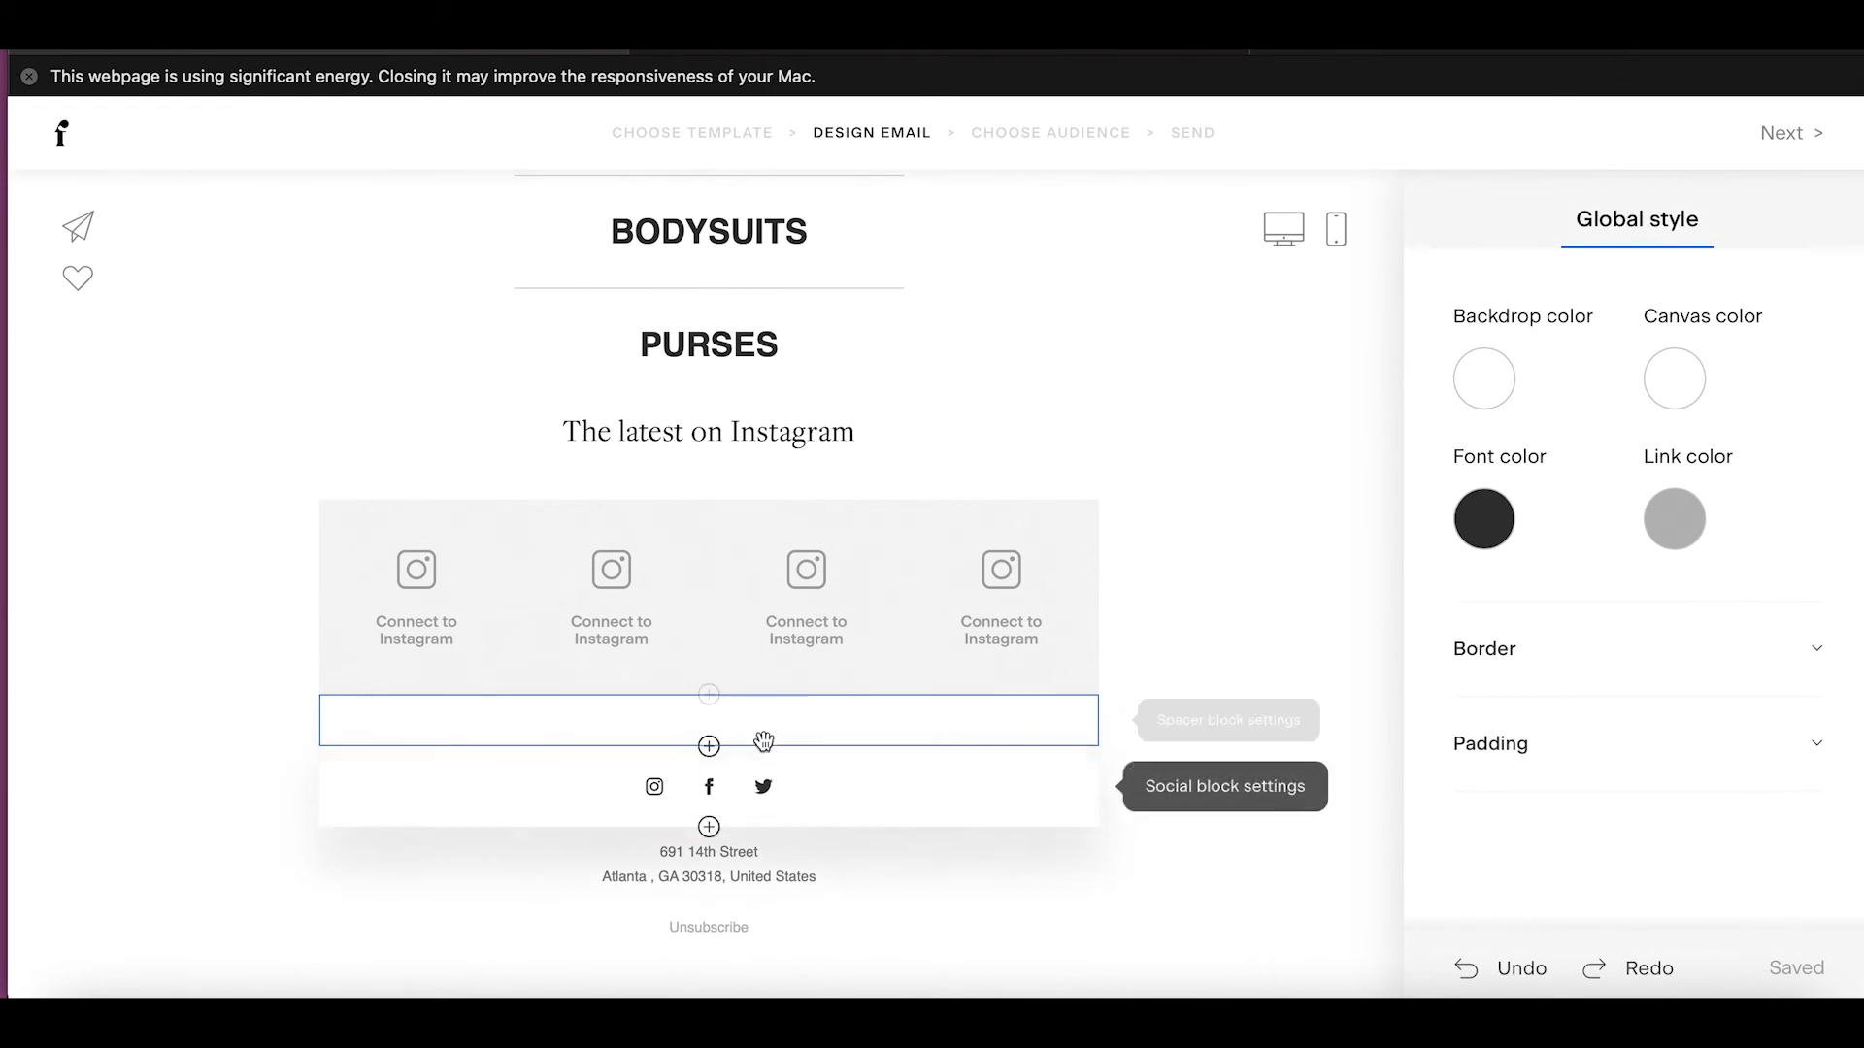
Give the footer's social icons the outlined-circle style and set their size to L.
click(794, 790)
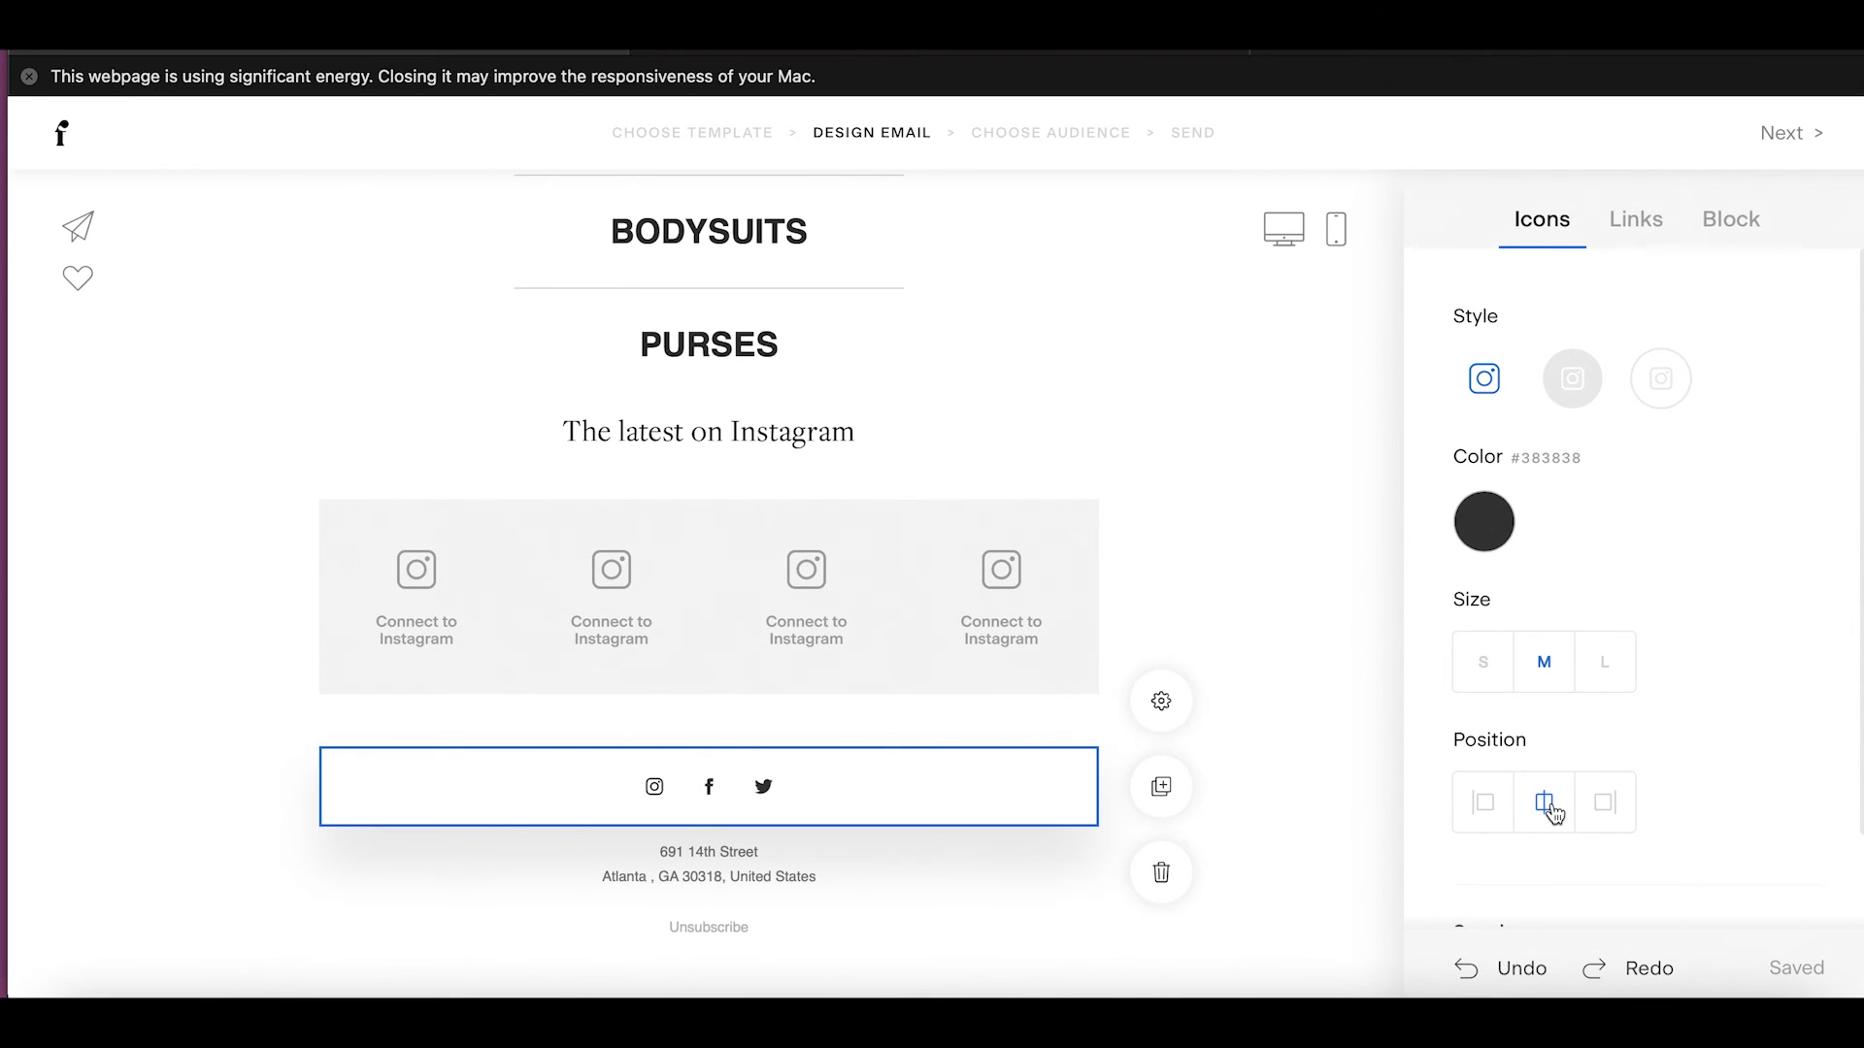
click(1635, 241)
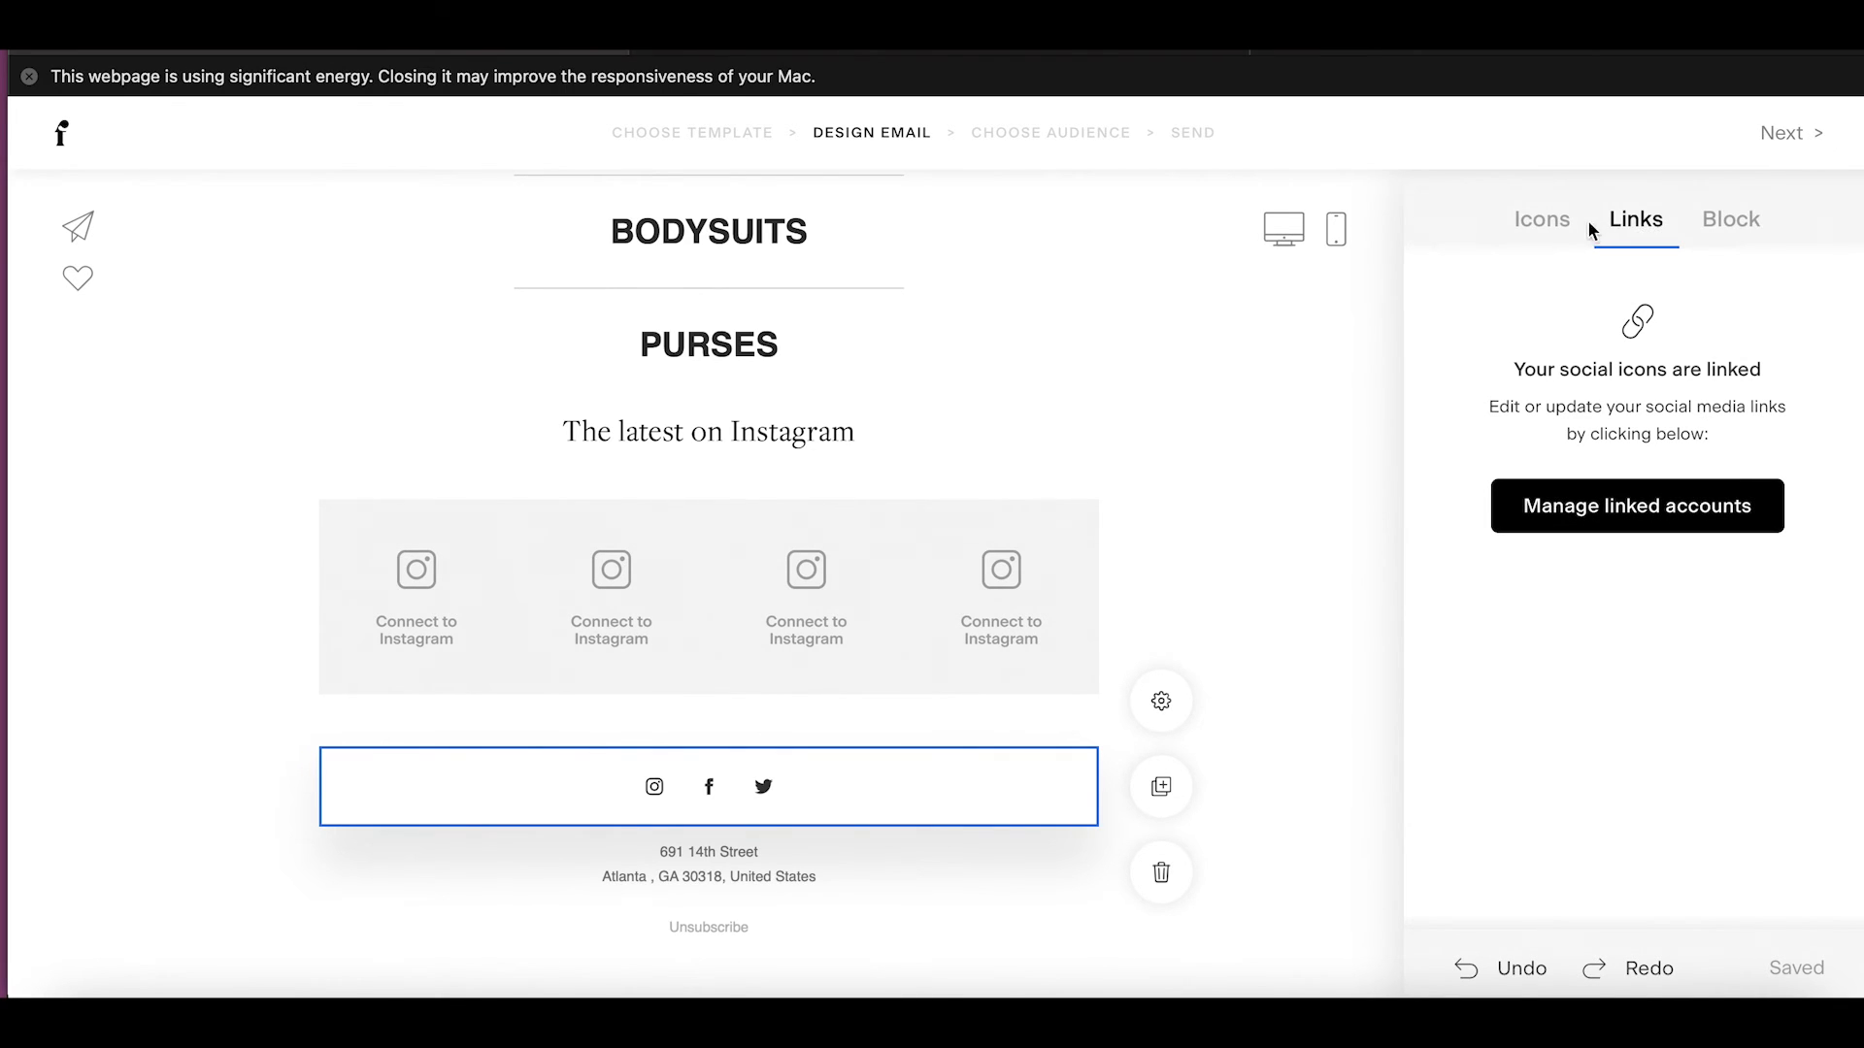
click(1545, 223)
click(1572, 378)
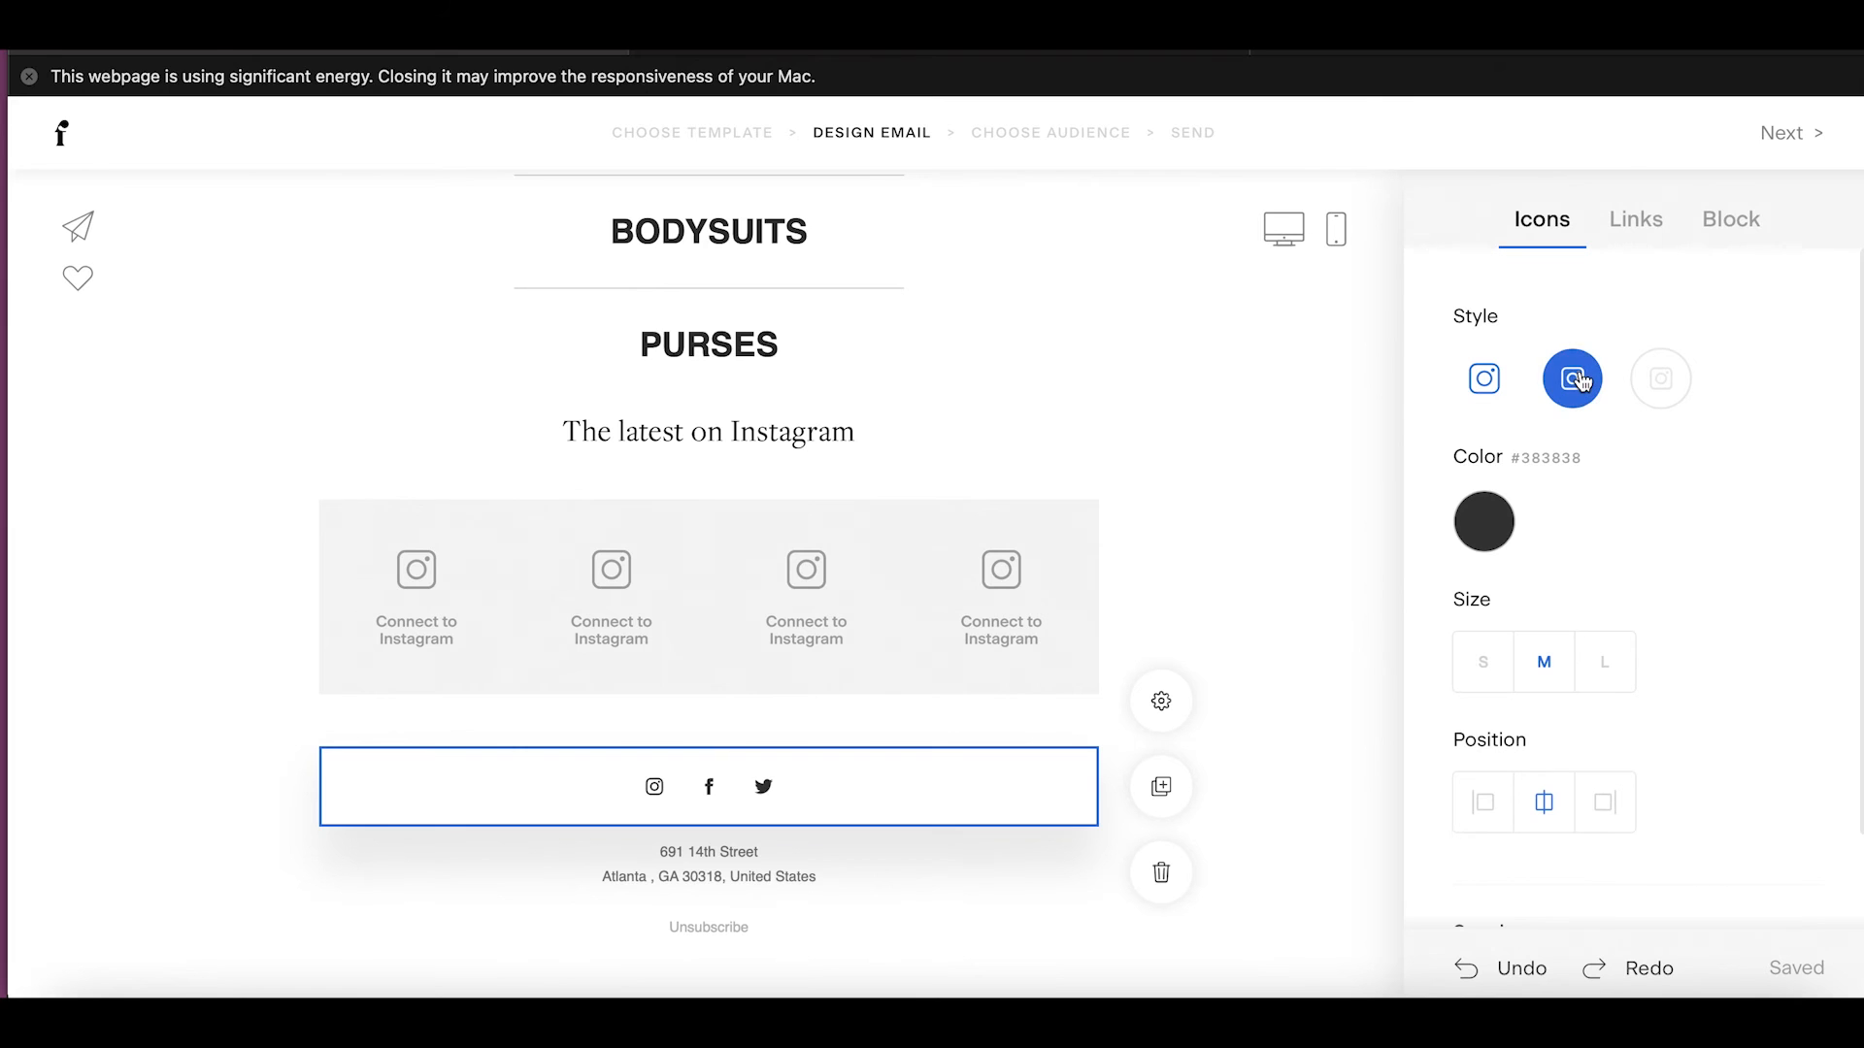
click(1664, 383)
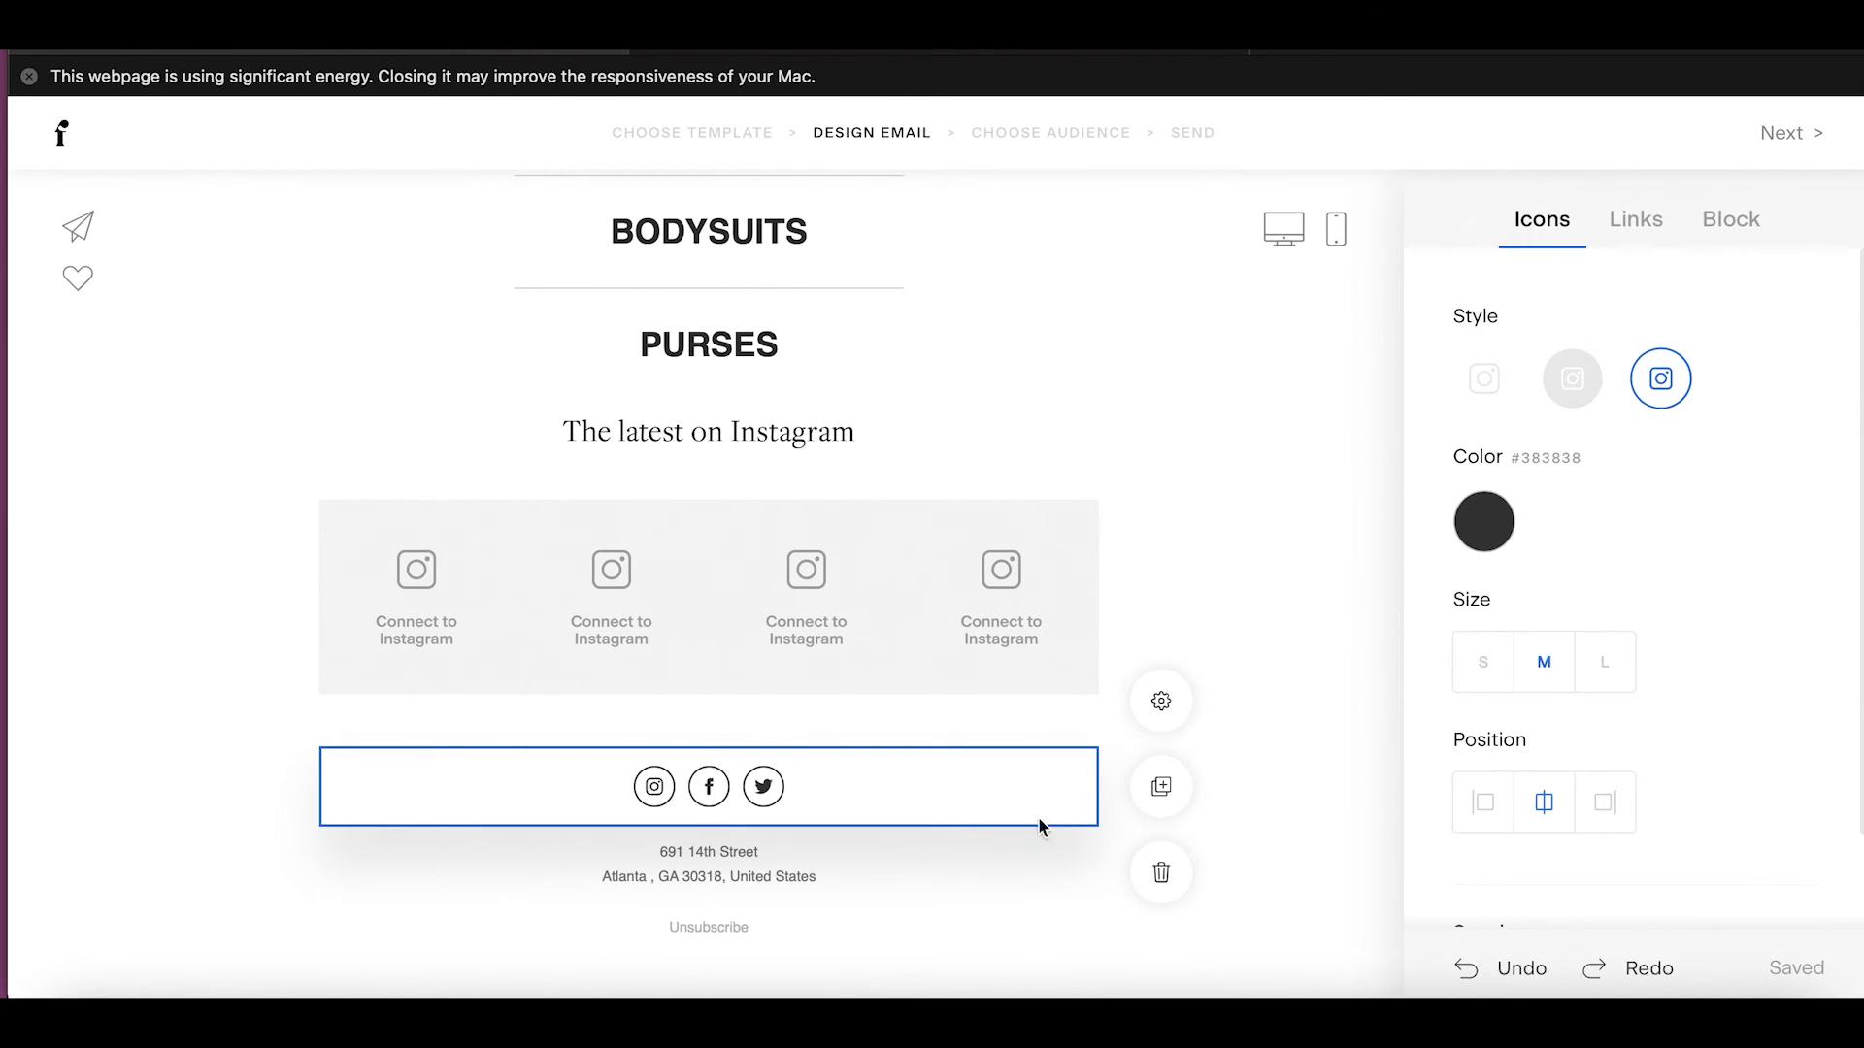
click(1595, 687)
Set the space between the social icons to 27.
scroll(1533, 831, down, 2)
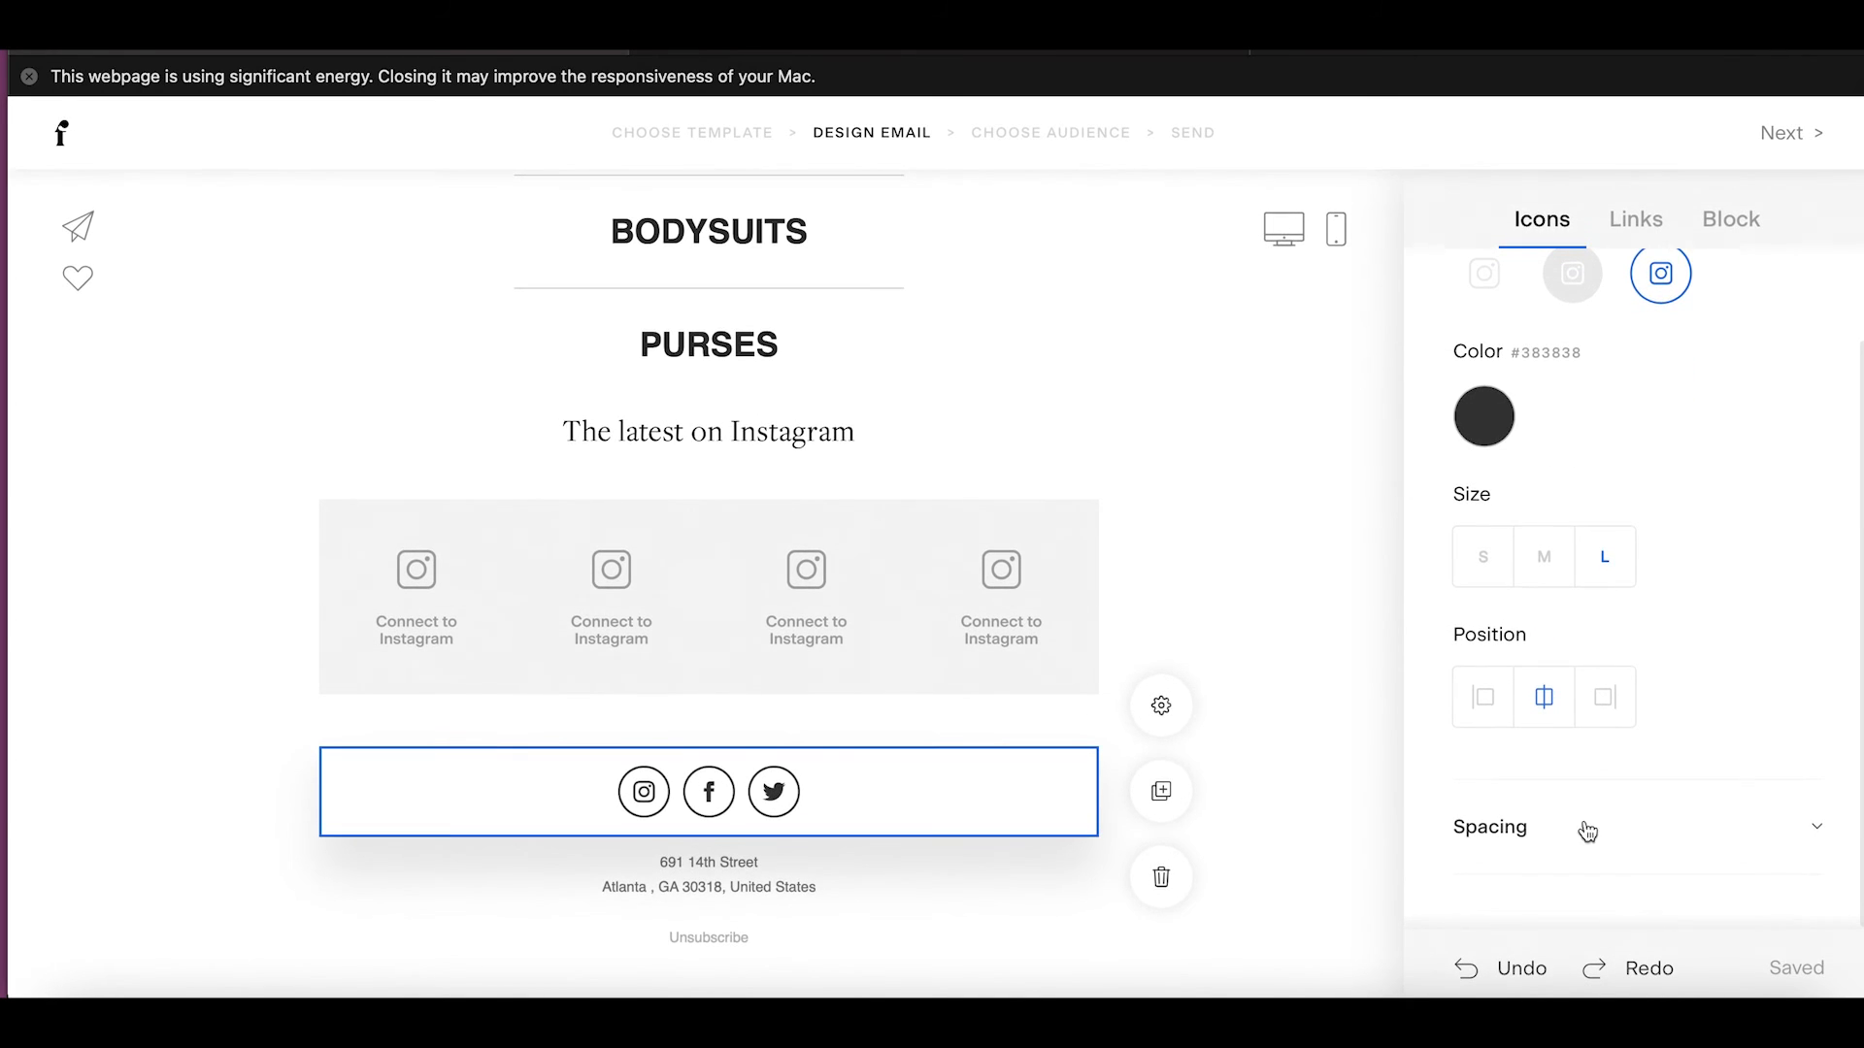
click(1672, 837)
scroll(1631, 754, down, 2)
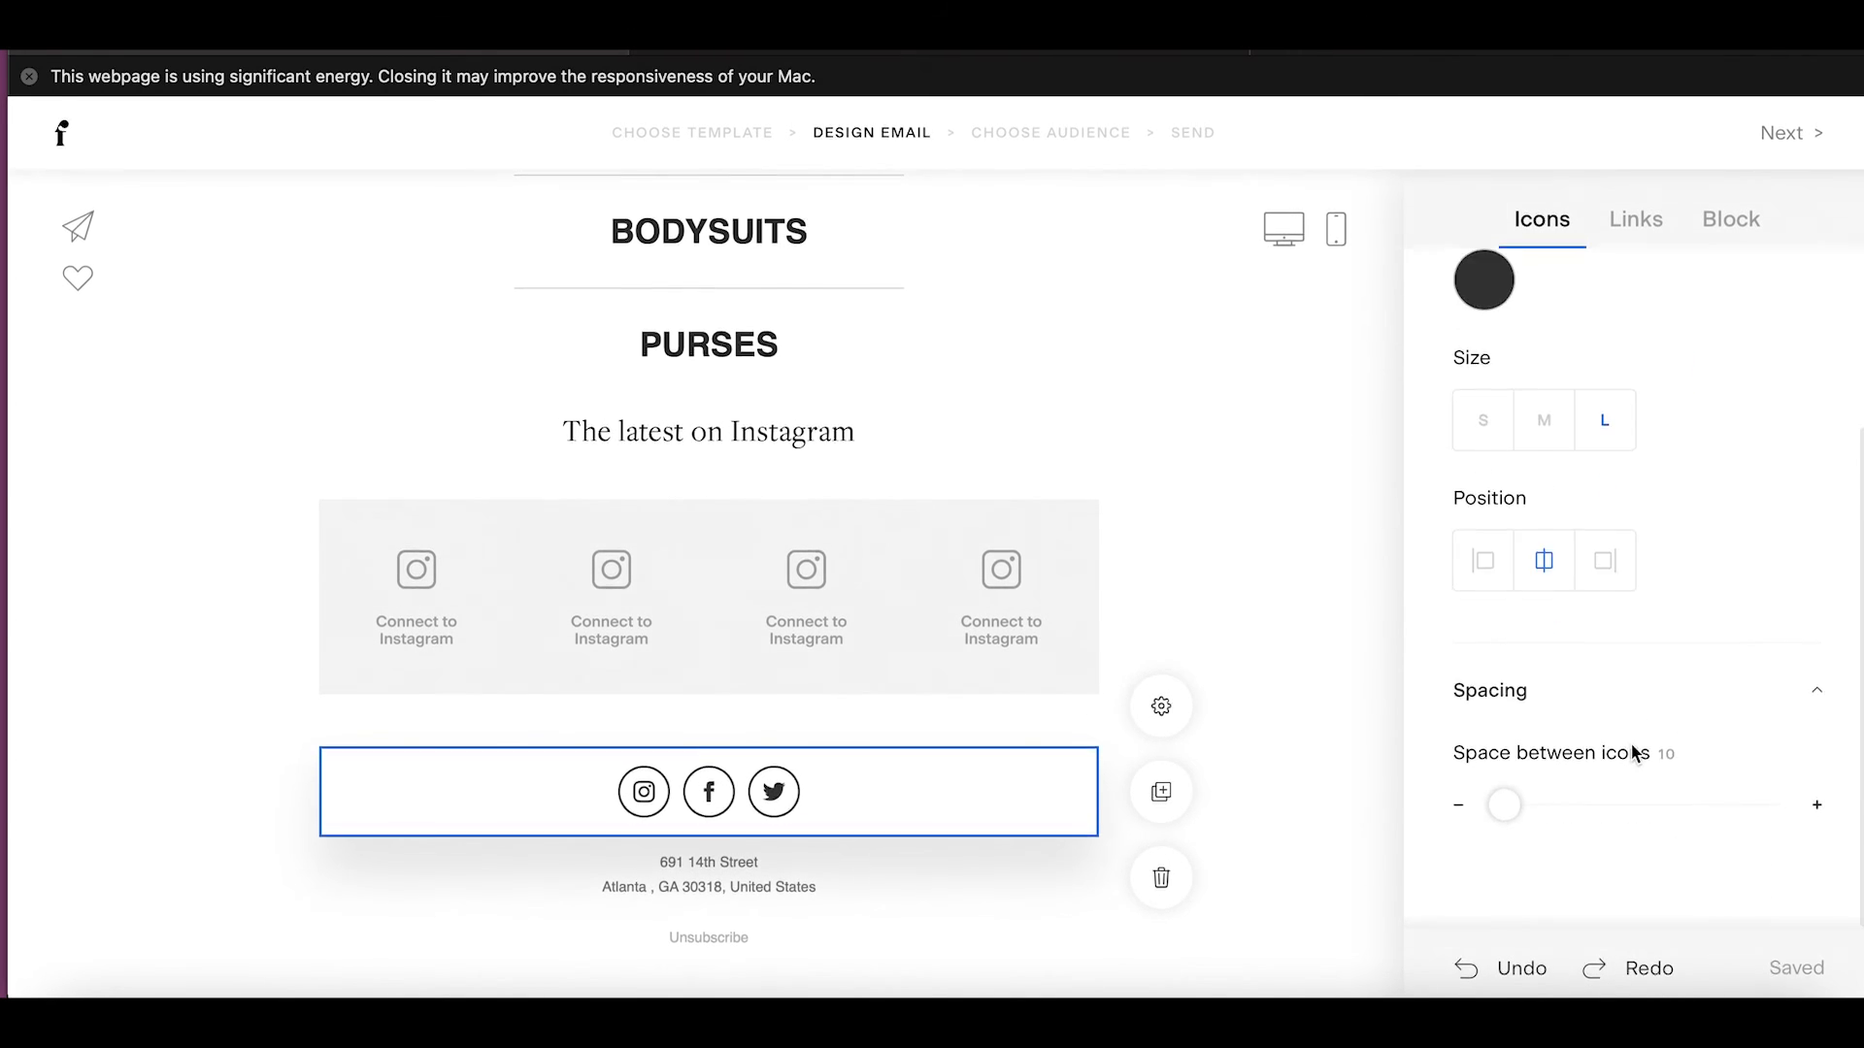
drag(1506, 808, 1519, 806)
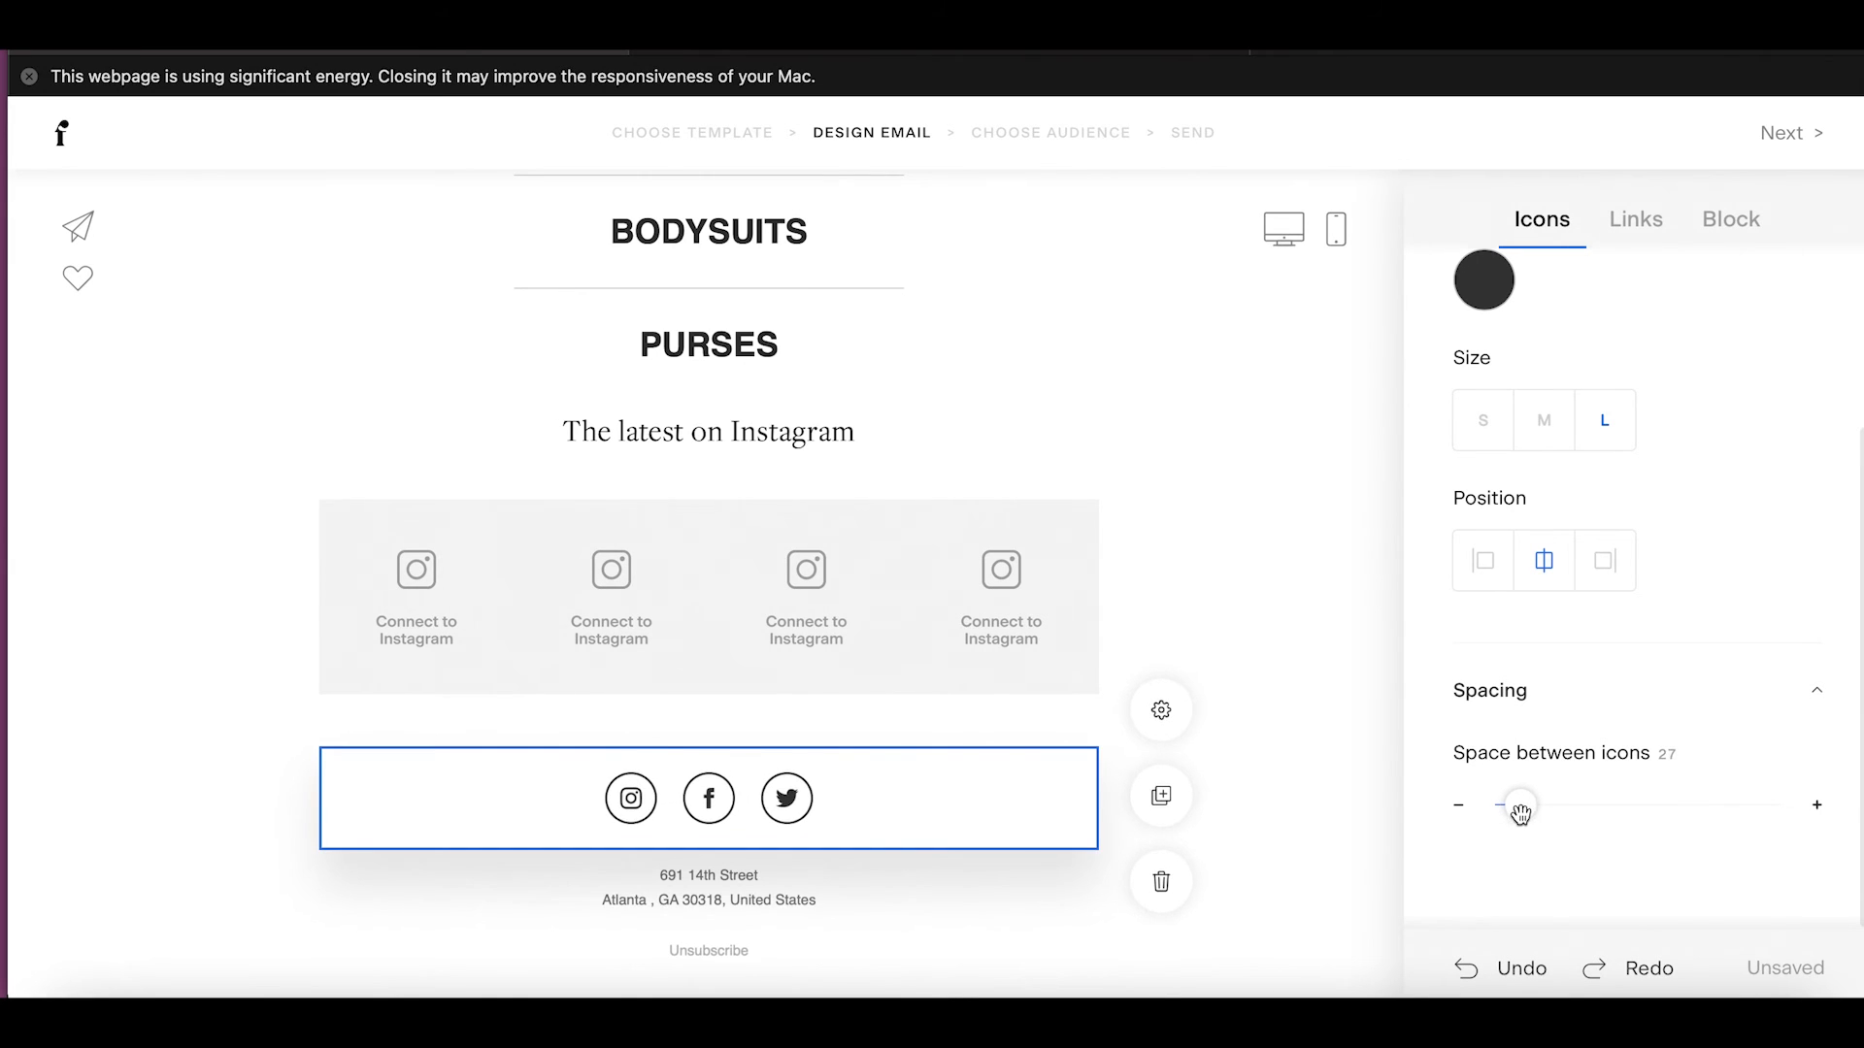
Delete the "The latest on Instagram" text block and the Instagram feed block beneath it.
scroll(1013, 772, up, 4)
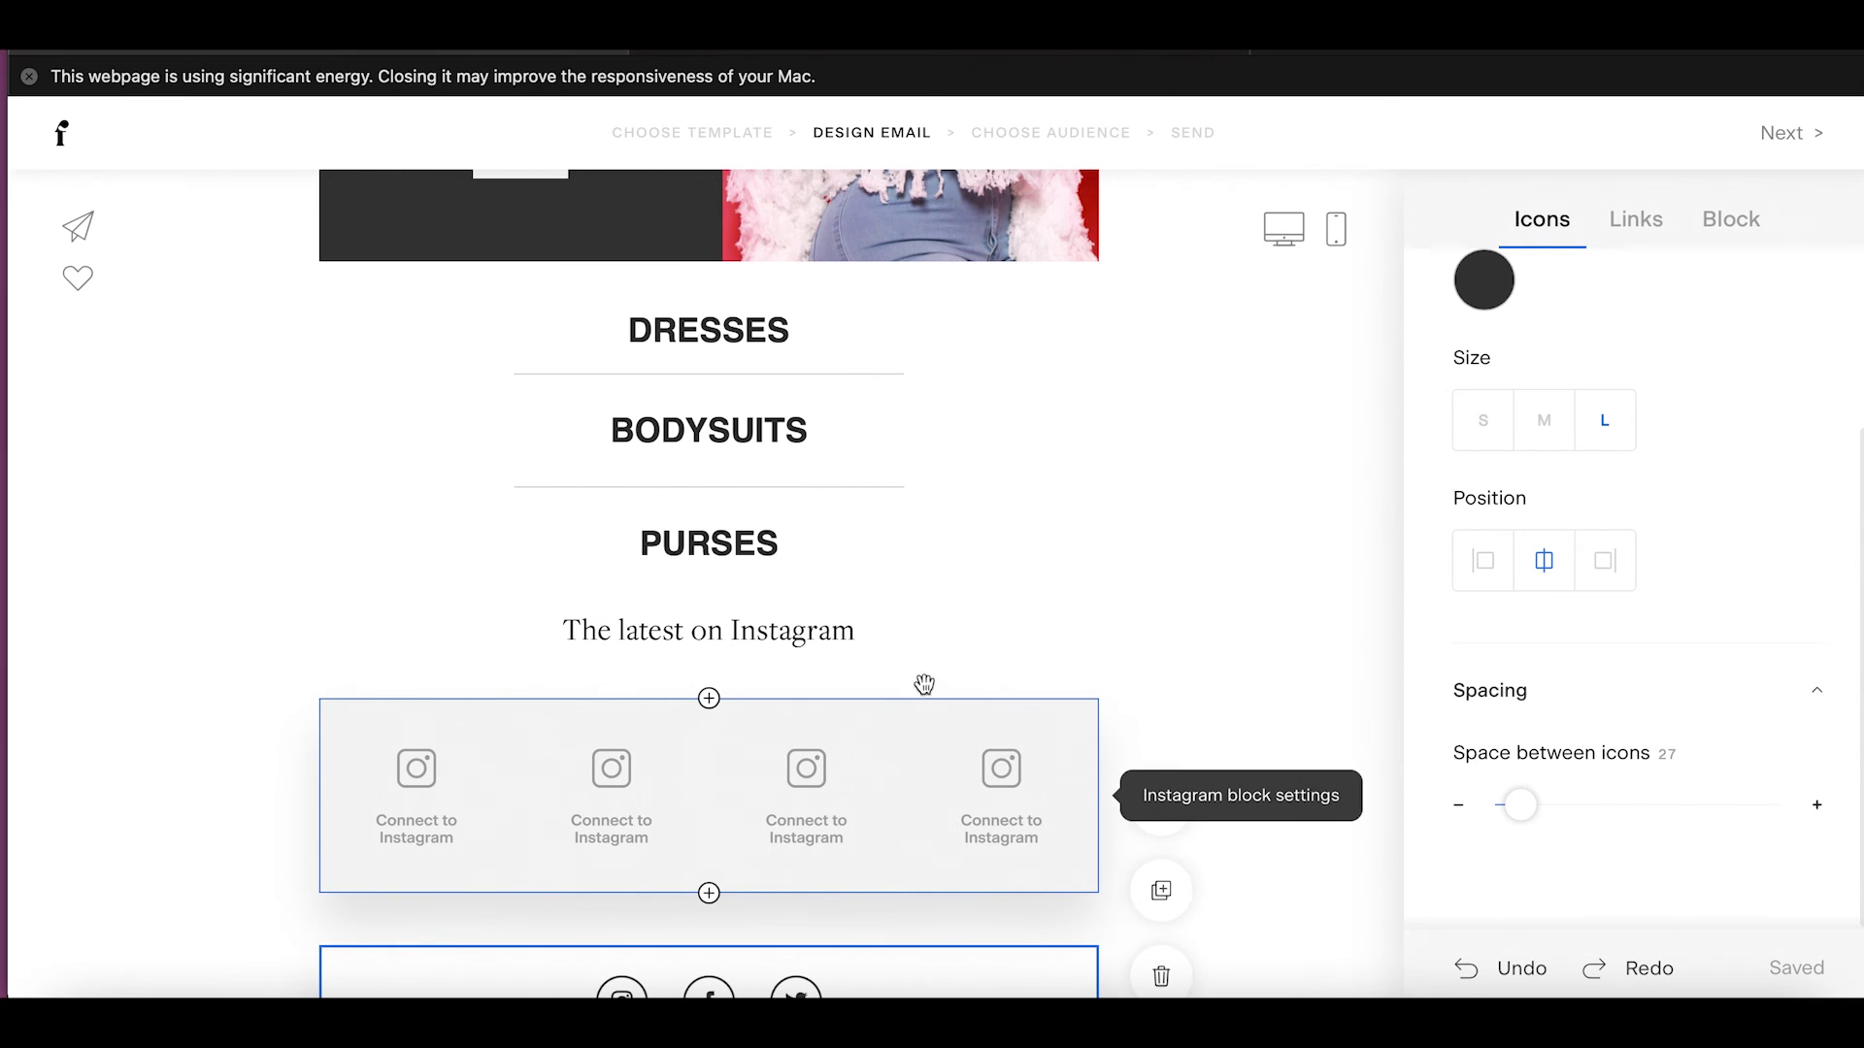
click(1015, 651)
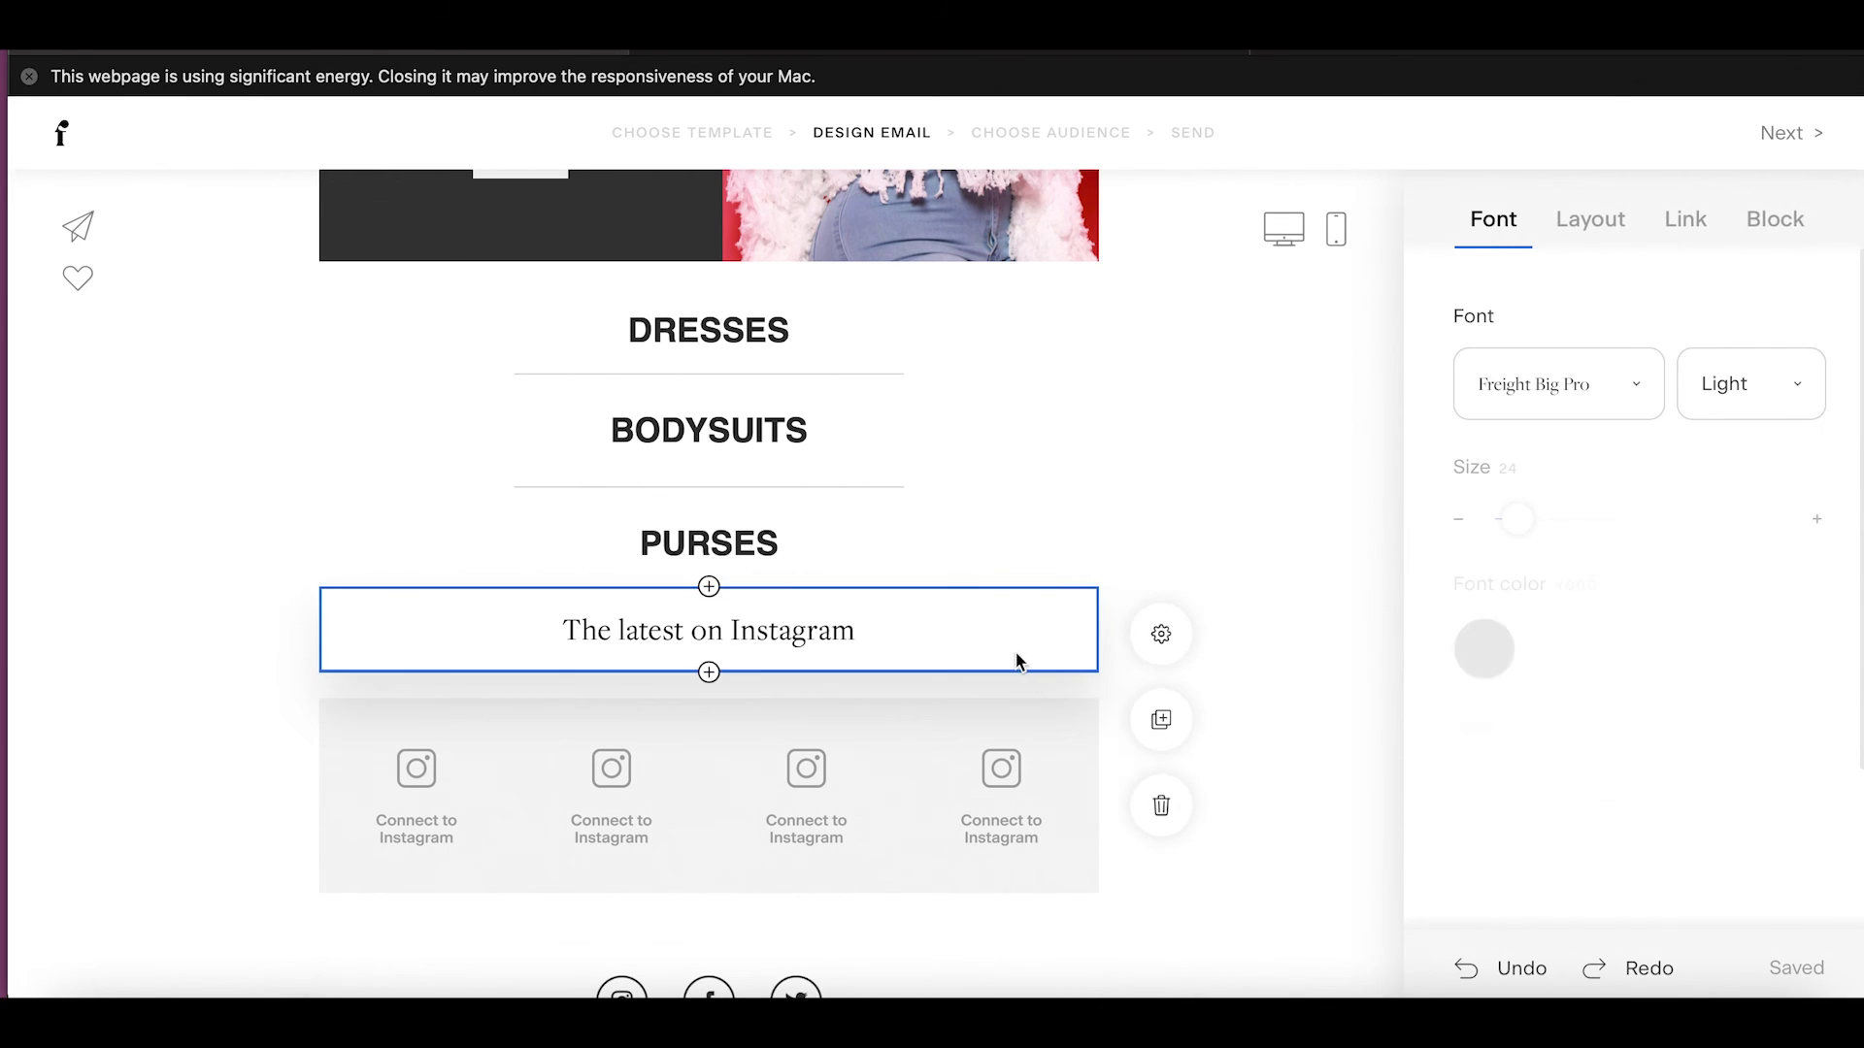
click(1163, 716)
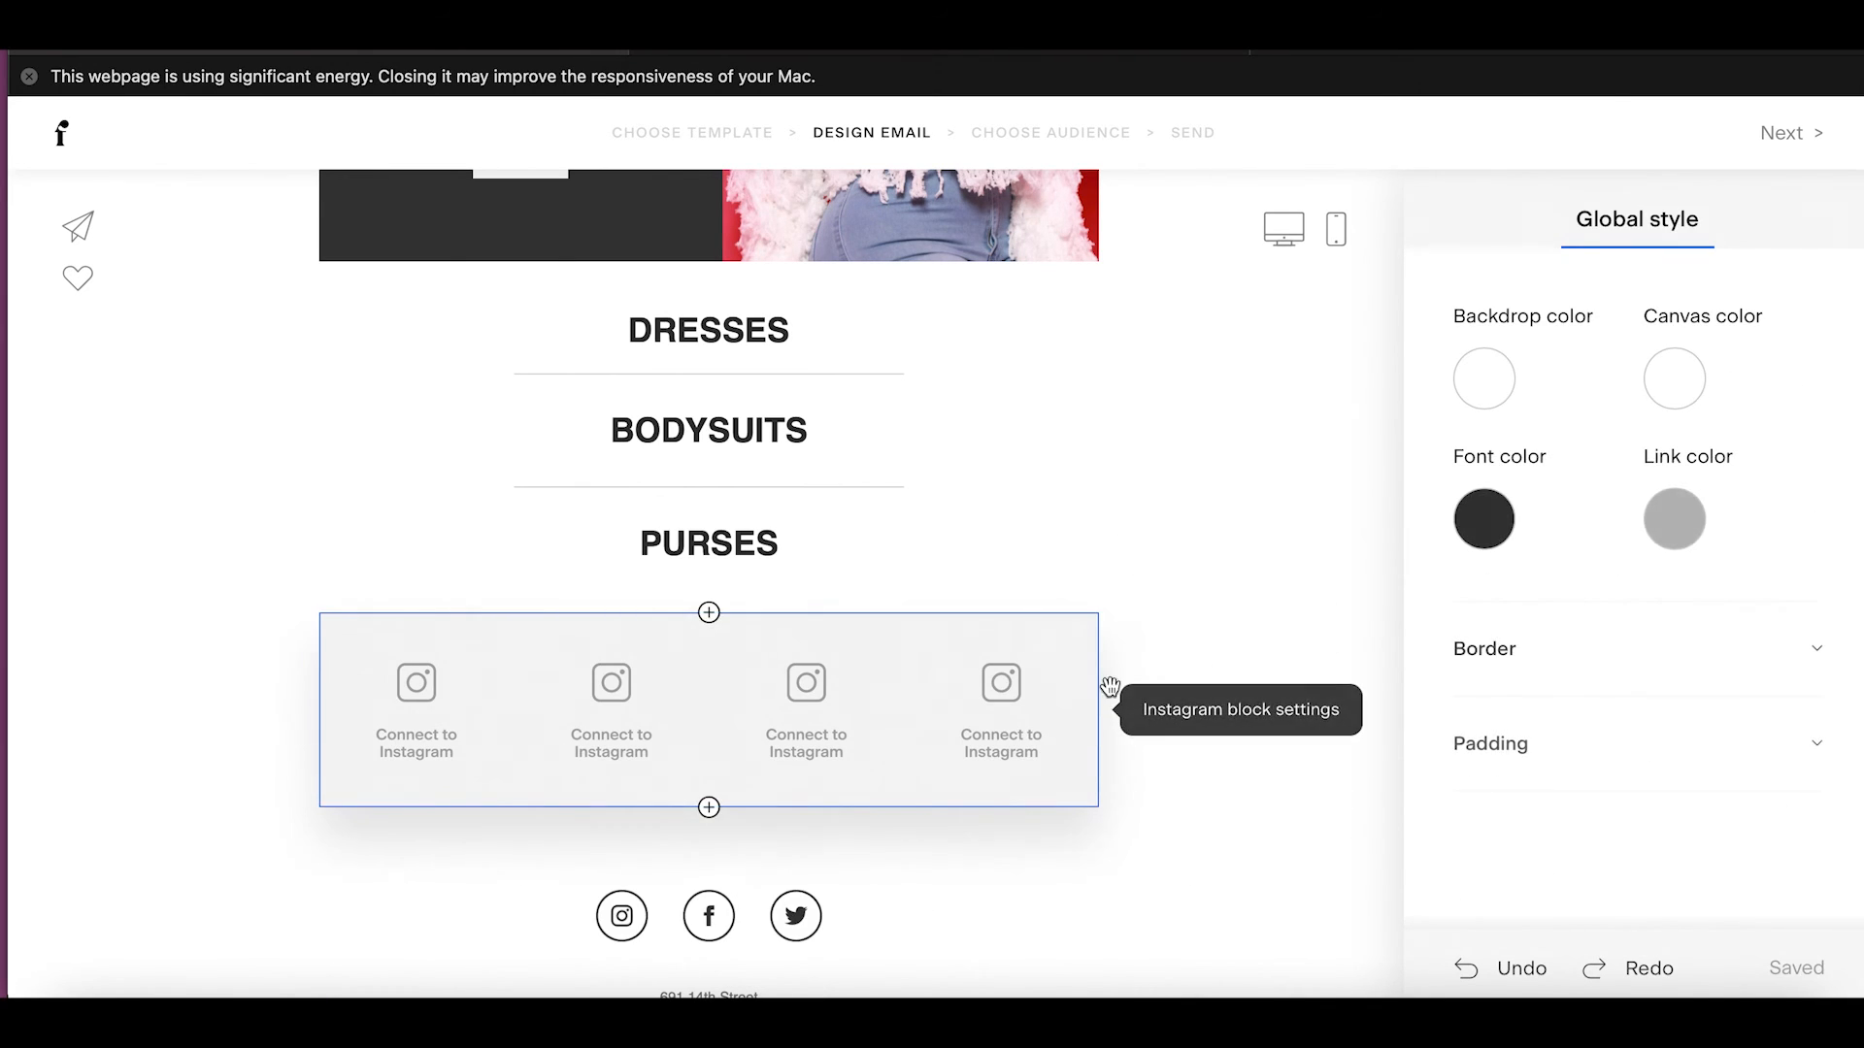
click(1007, 659)
click(1161, 796)
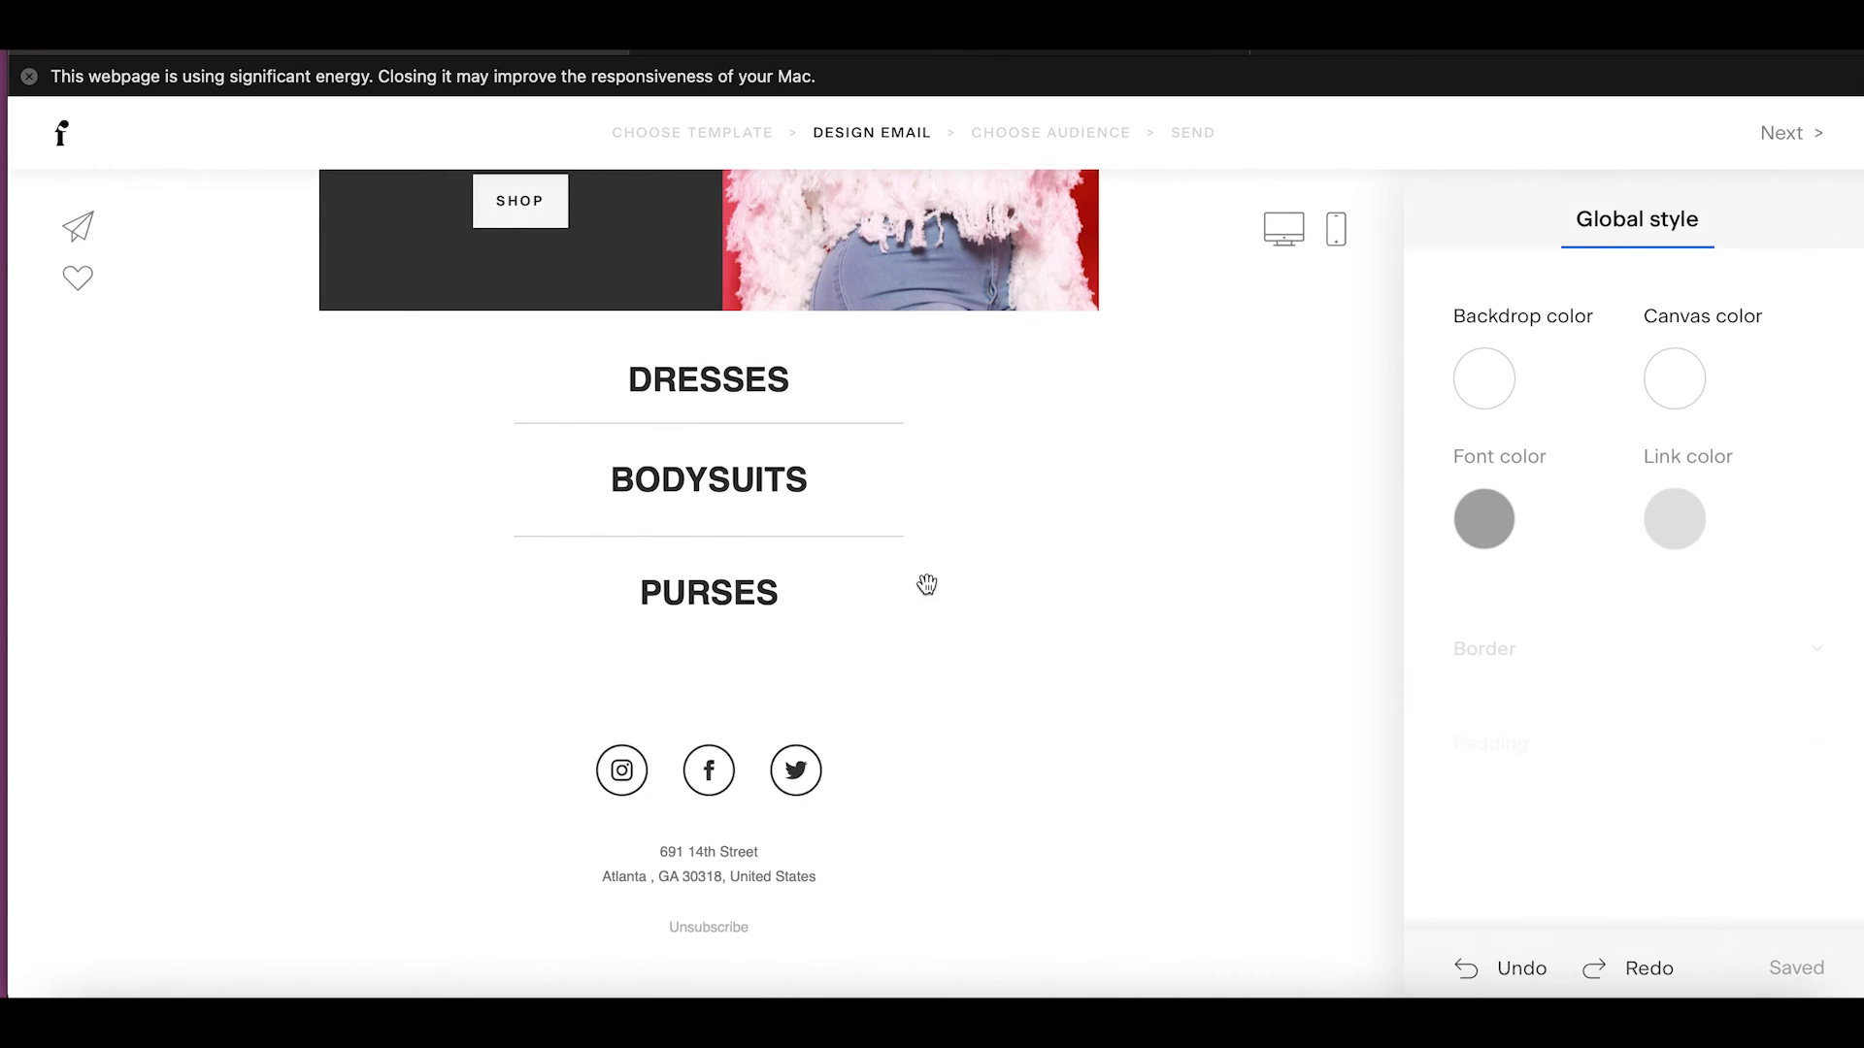
Delete the two spacer blocks between "PURSES" and the social icons.
click(790, 682)
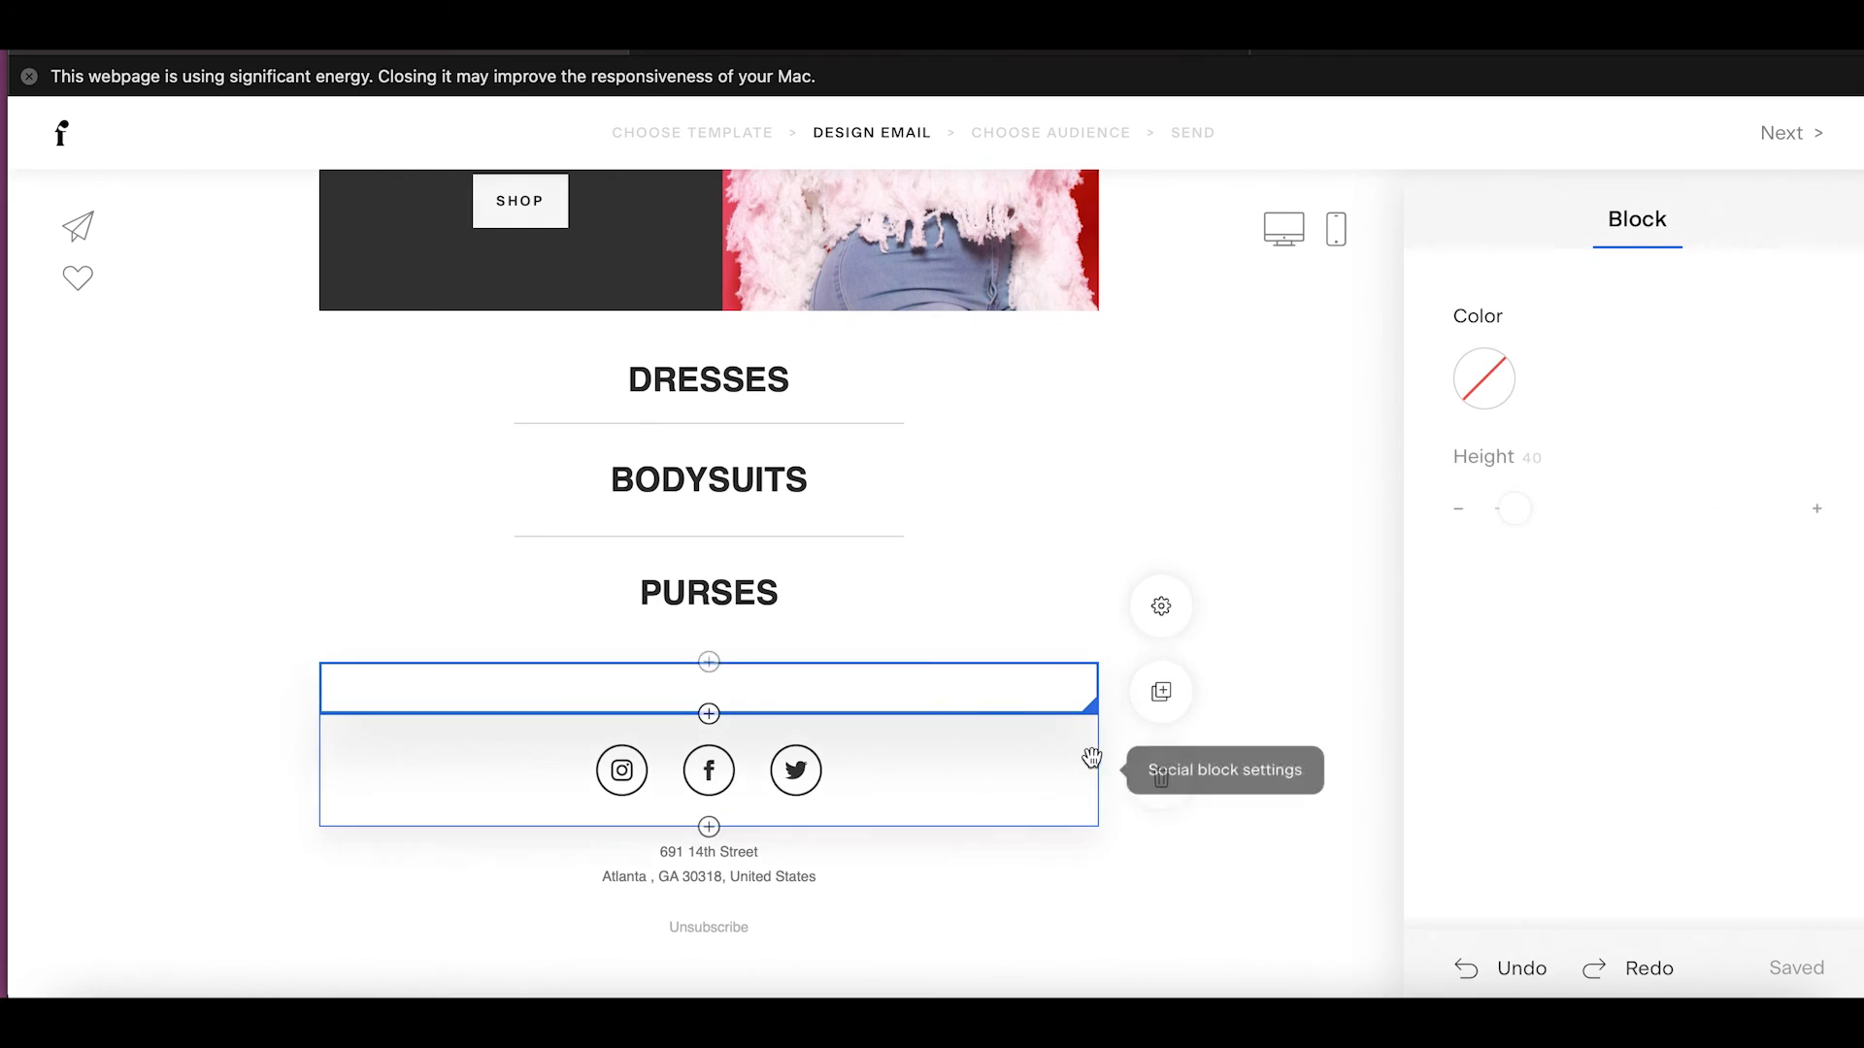
click(1165, 773)
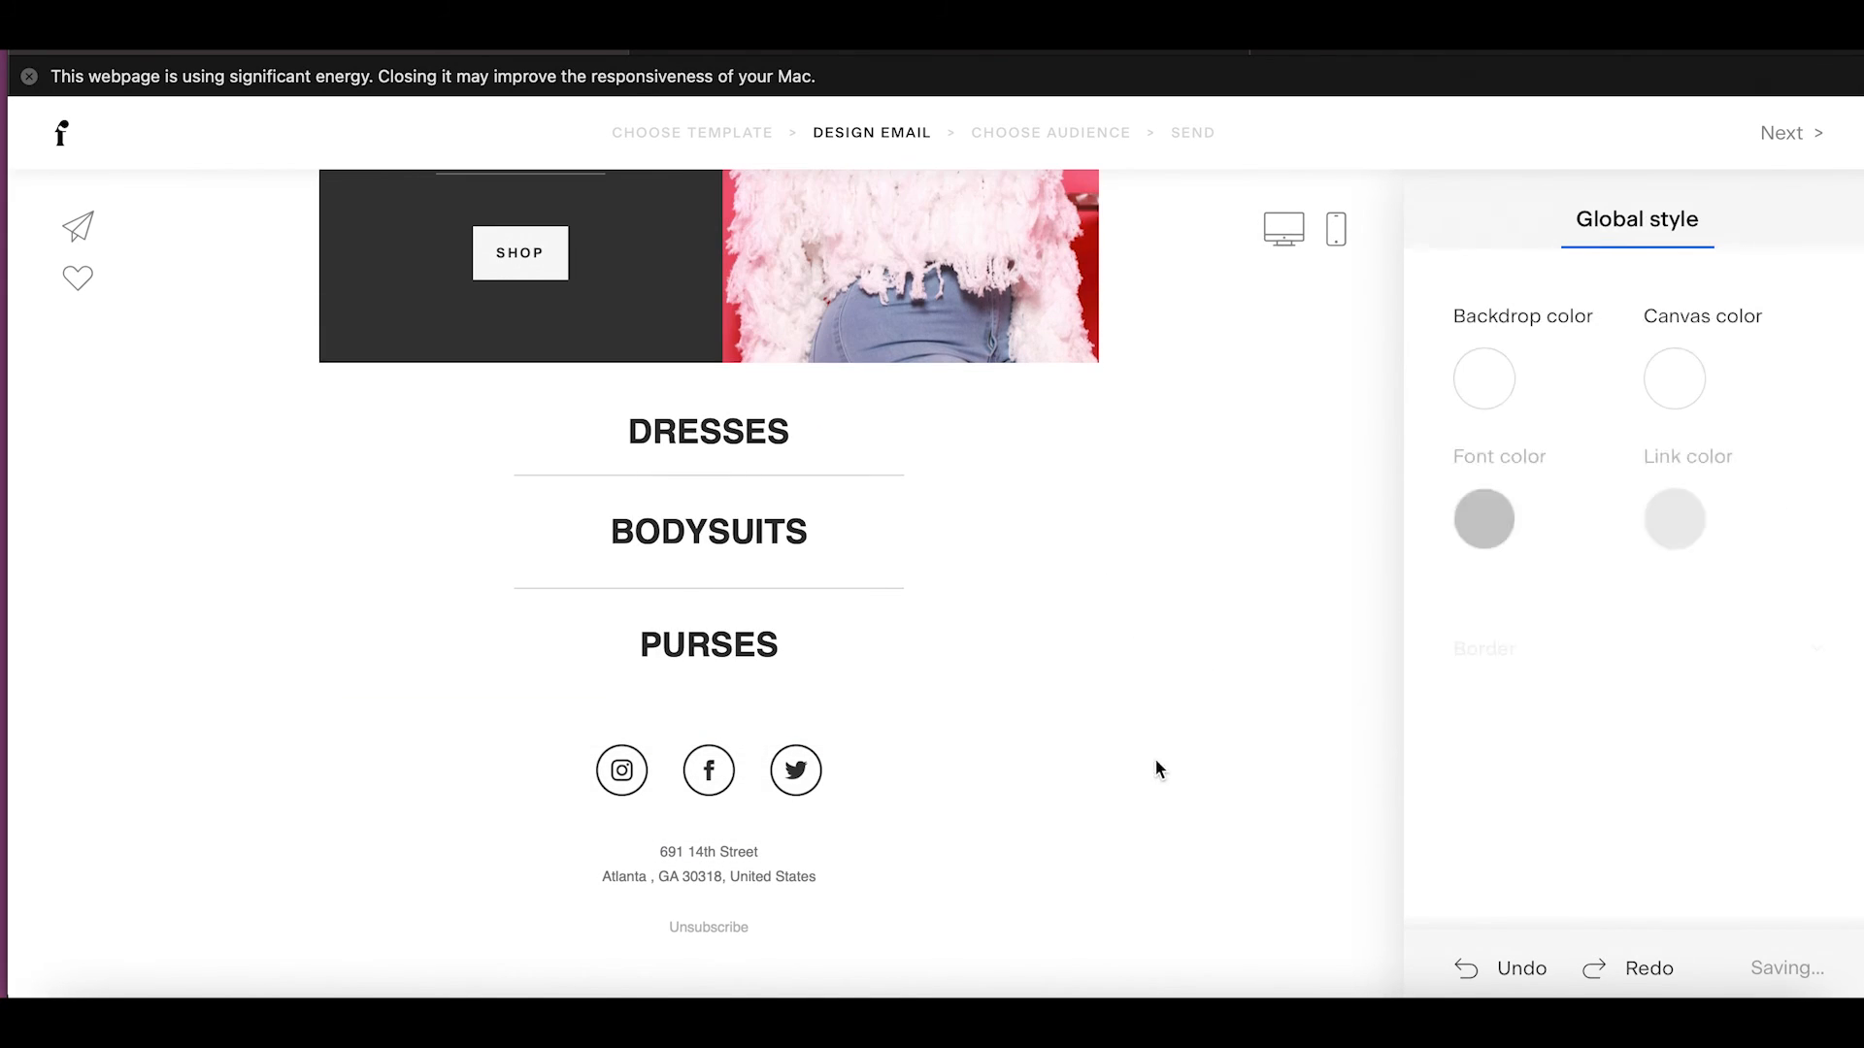
click(795, 710)
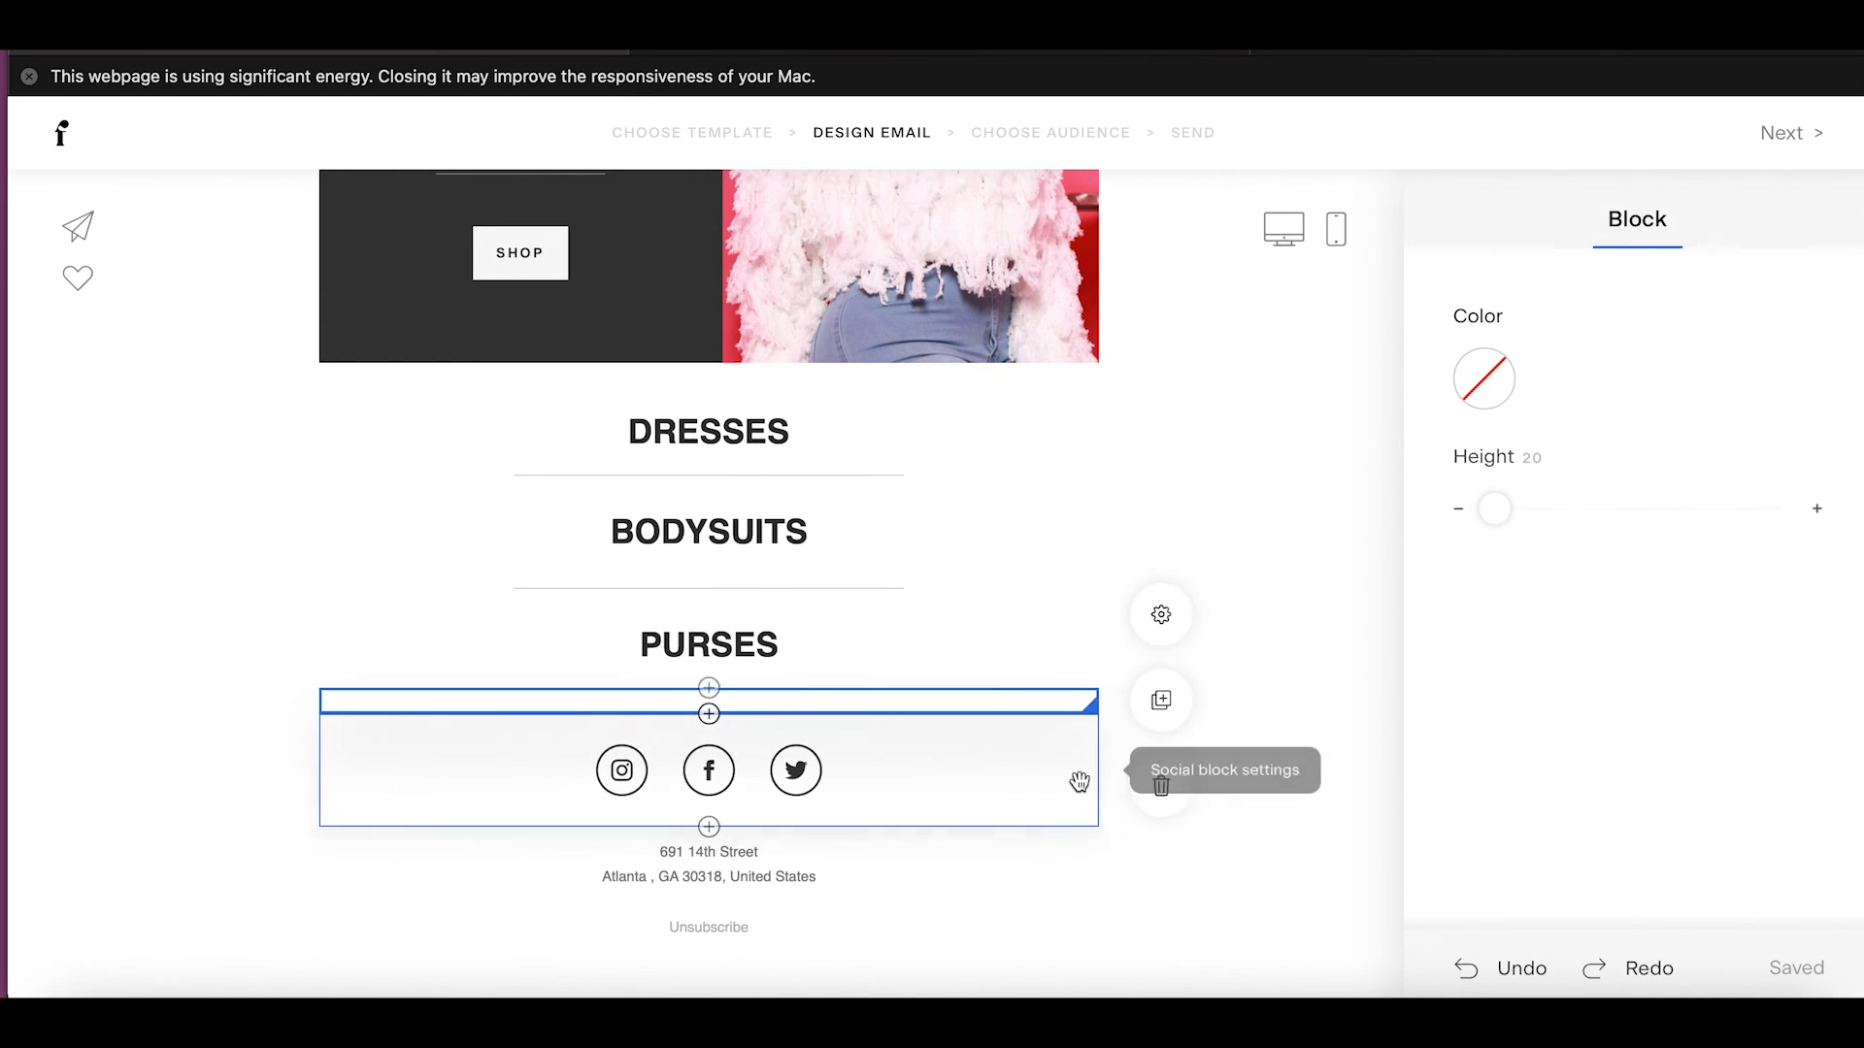
click(1175, 811)
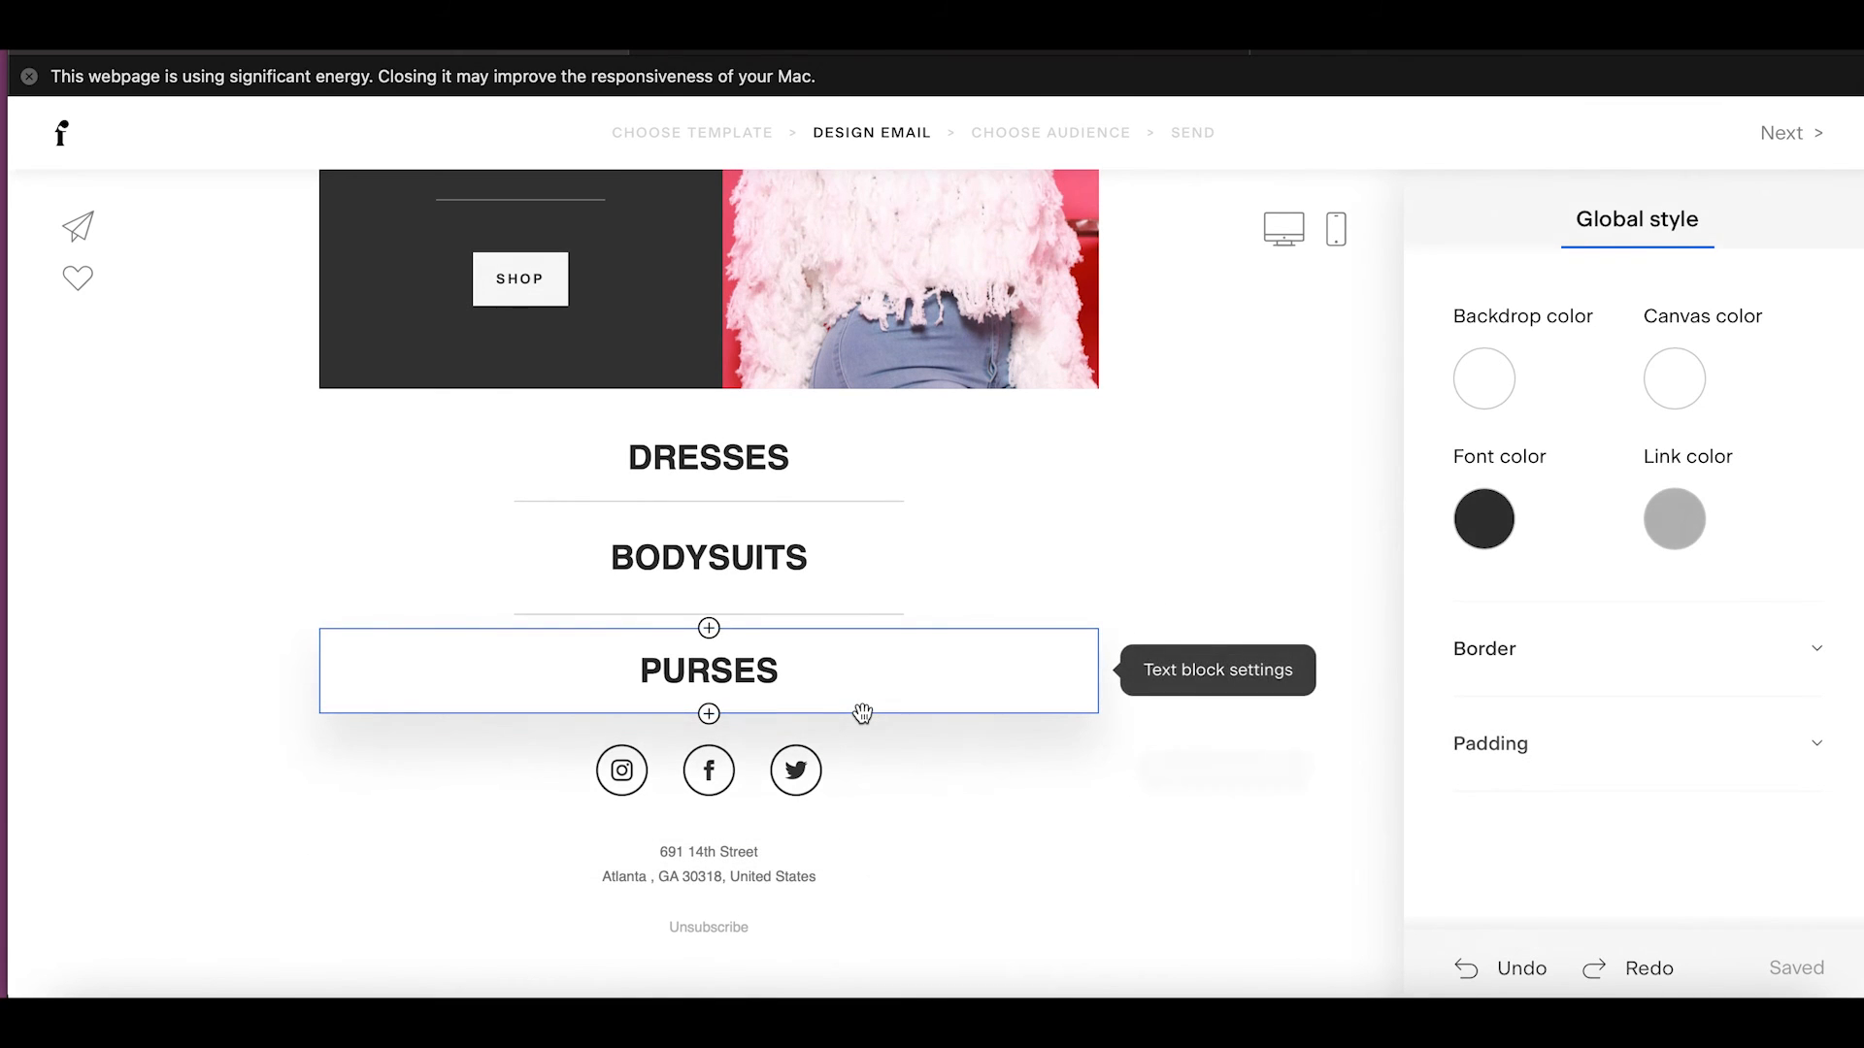
Review the whole email in the design view, from the Swank logo and menu to the social icons and footer address.
scroll(862, 714, up, 15)
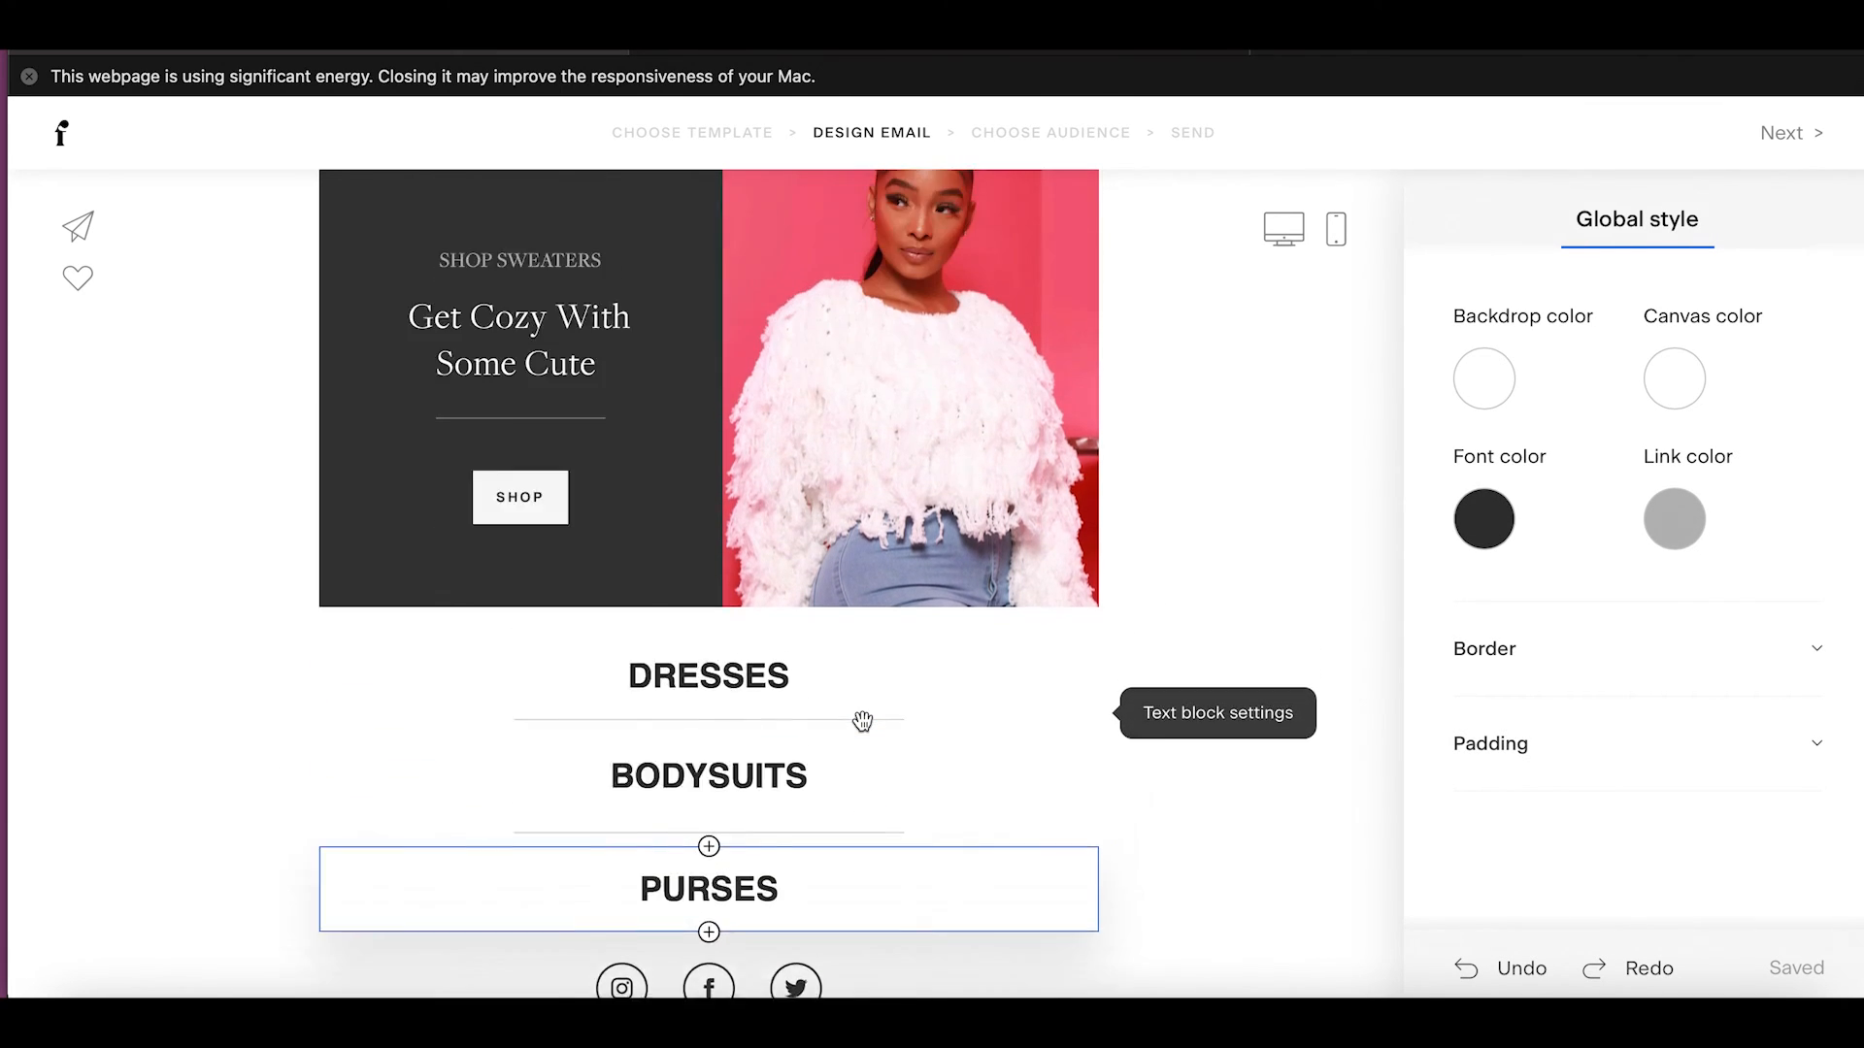
scroll(862, 723, up, 3)
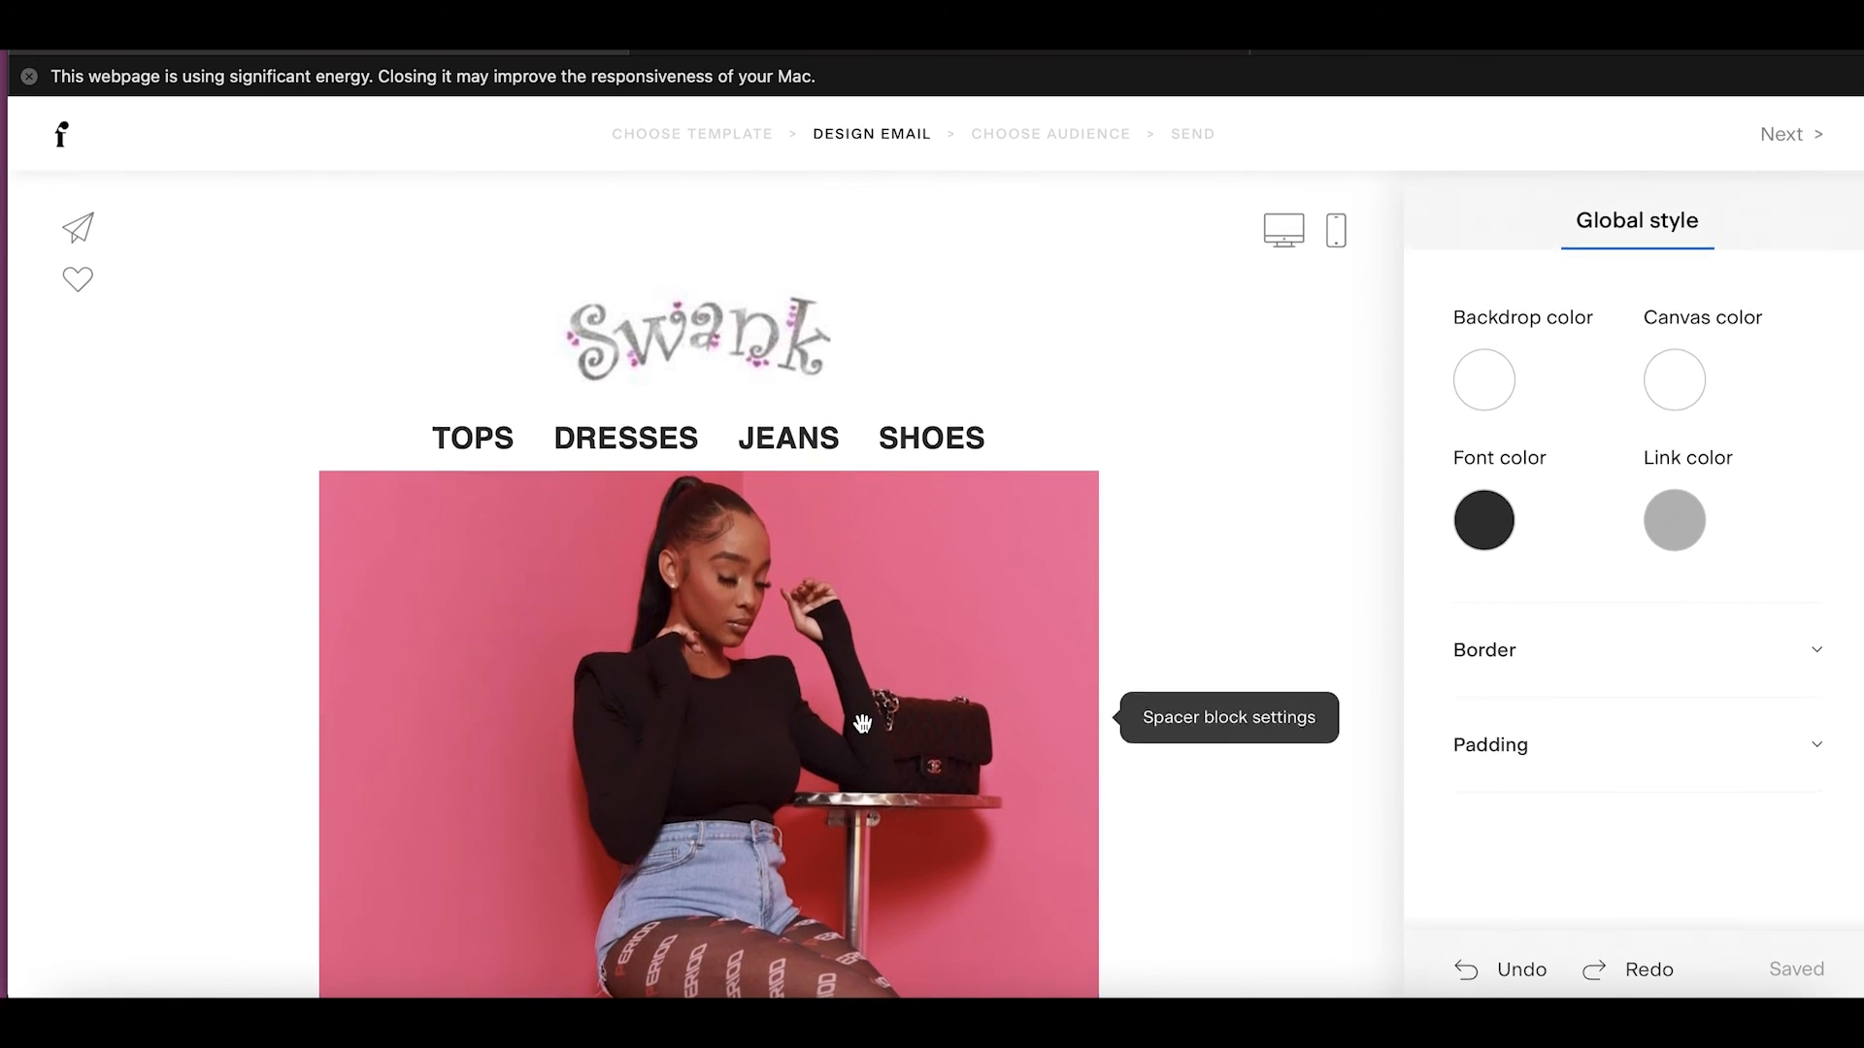
scroll(862, 723, down, 5)
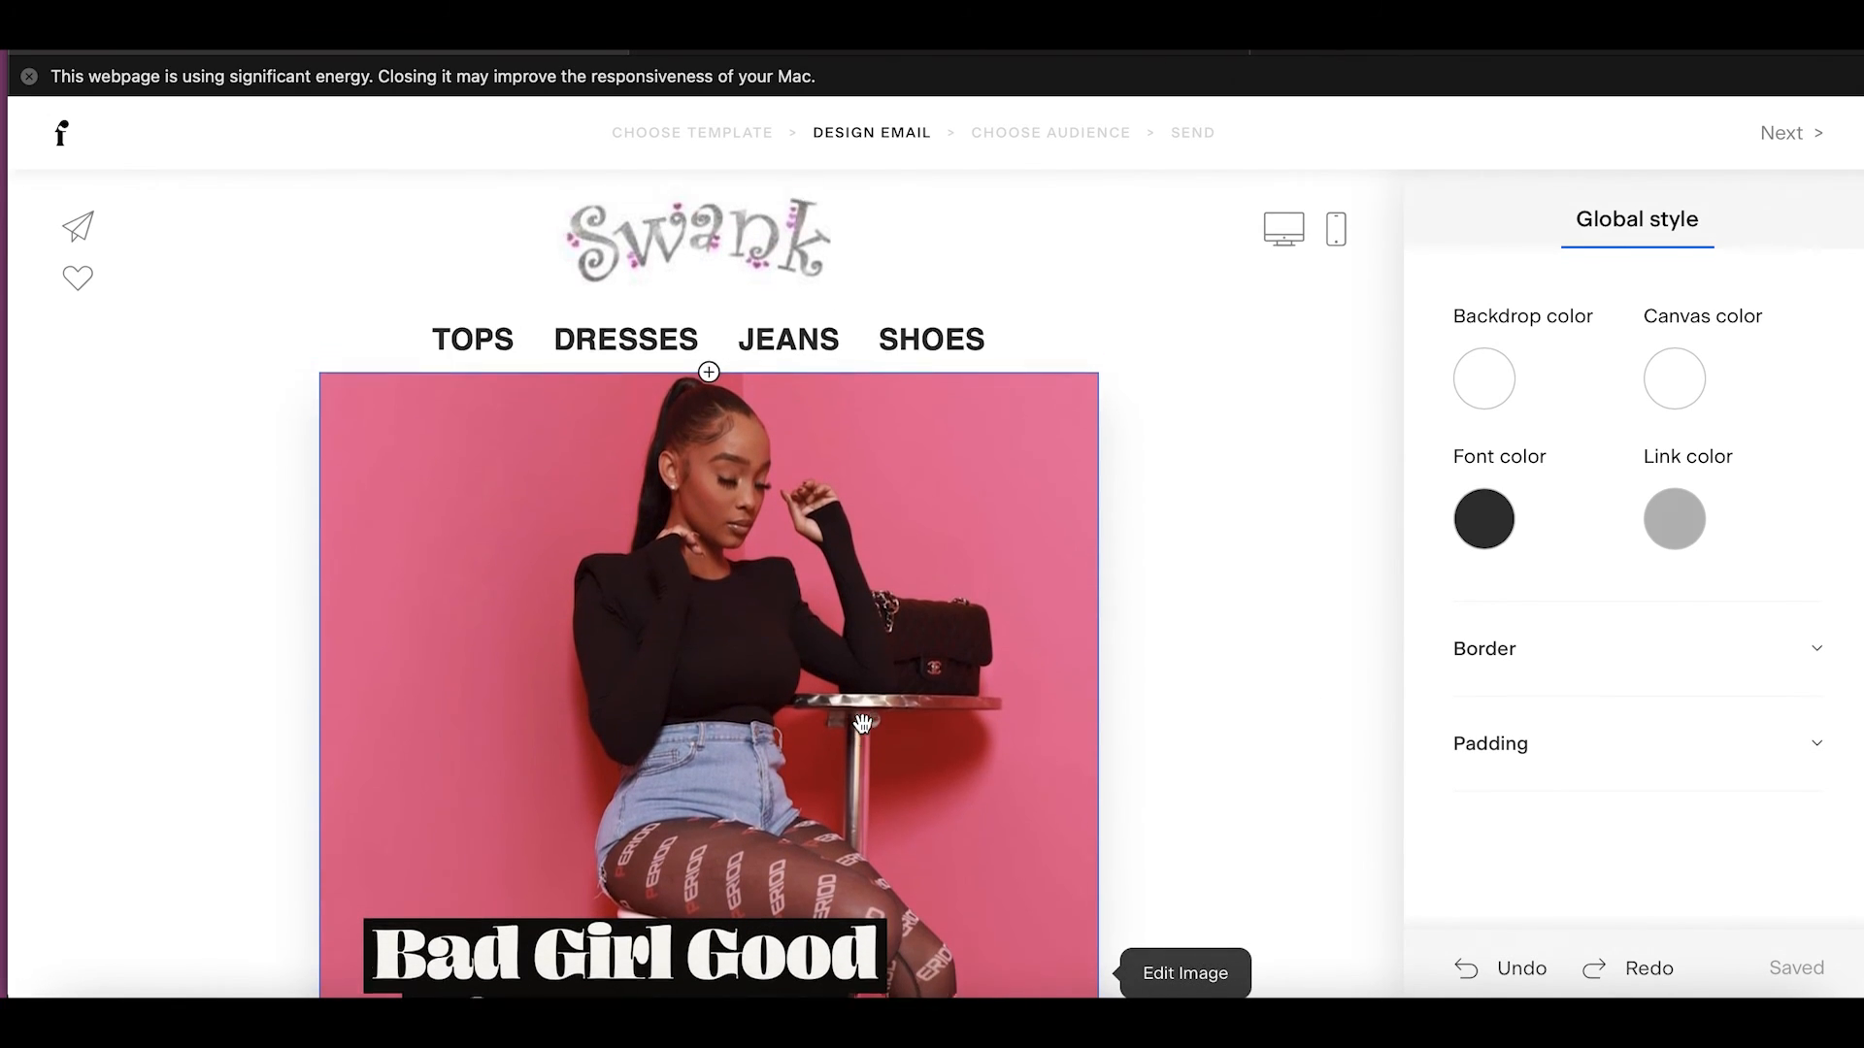
scroll(862, 723, down, 5)
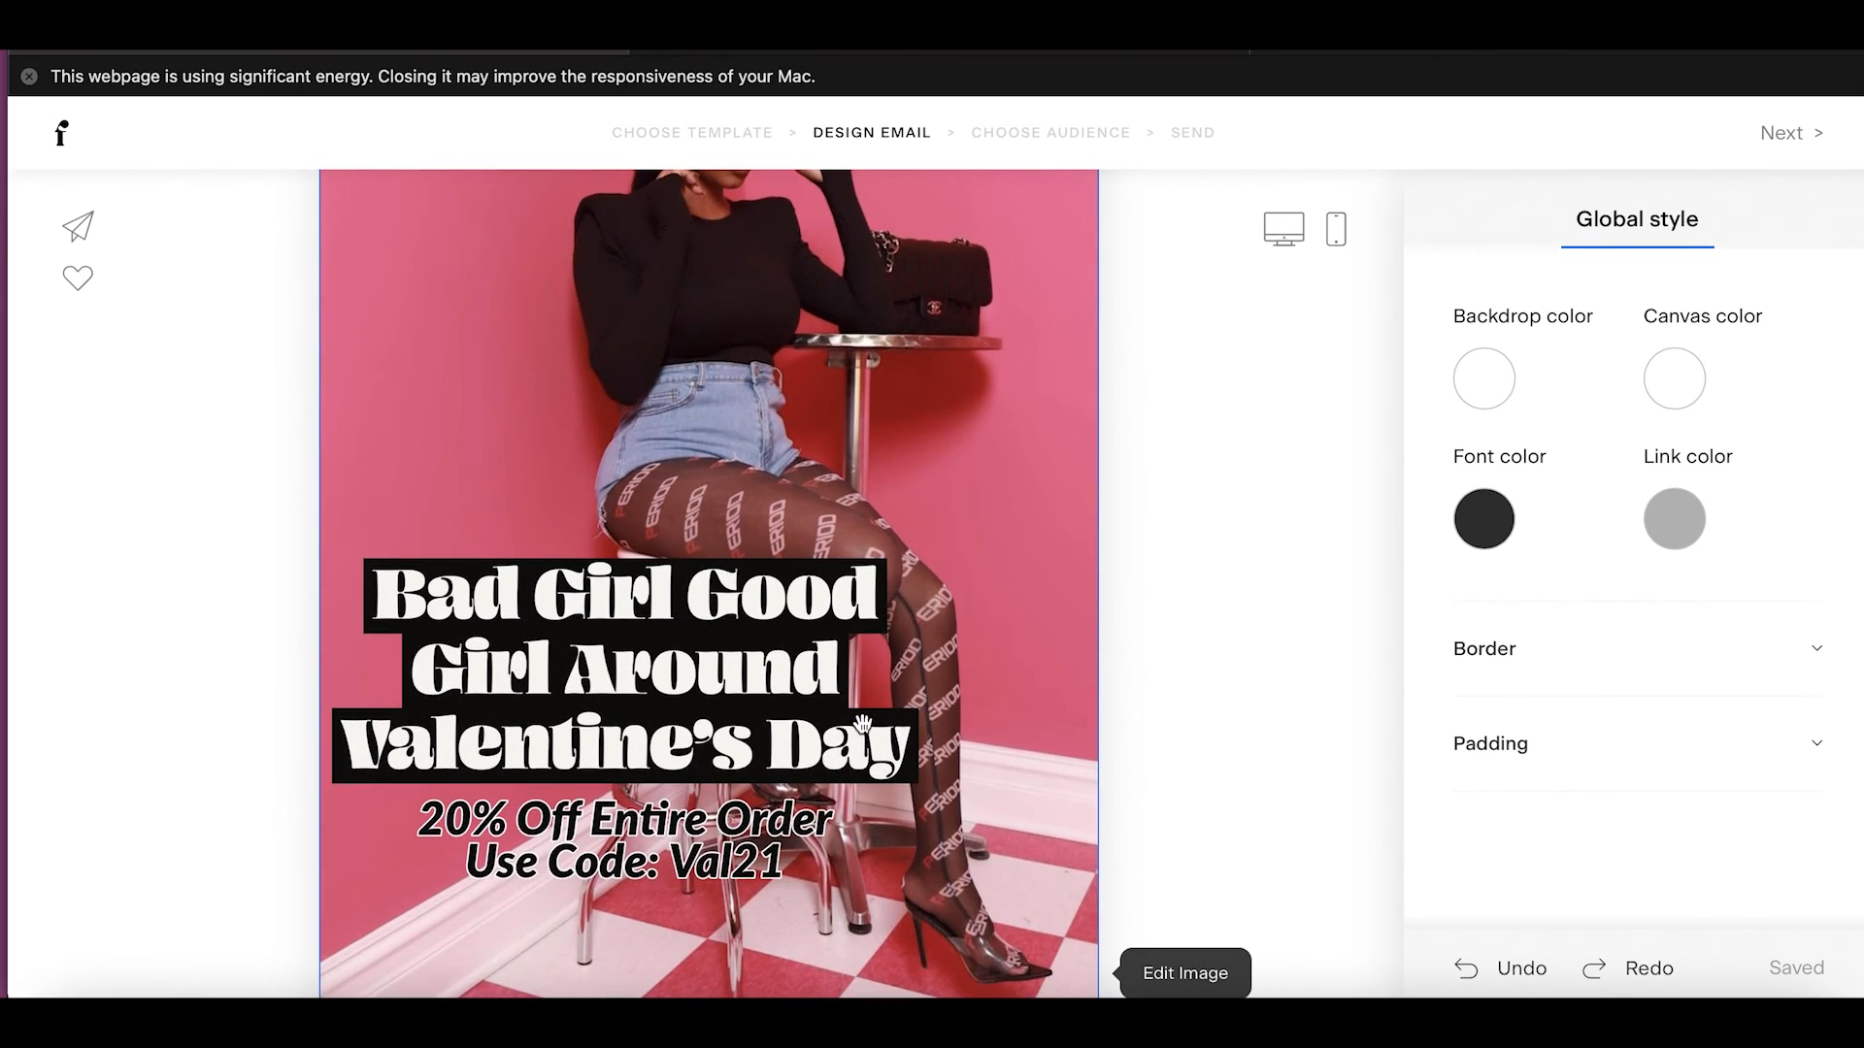
scroll(862, 723, down, 4)
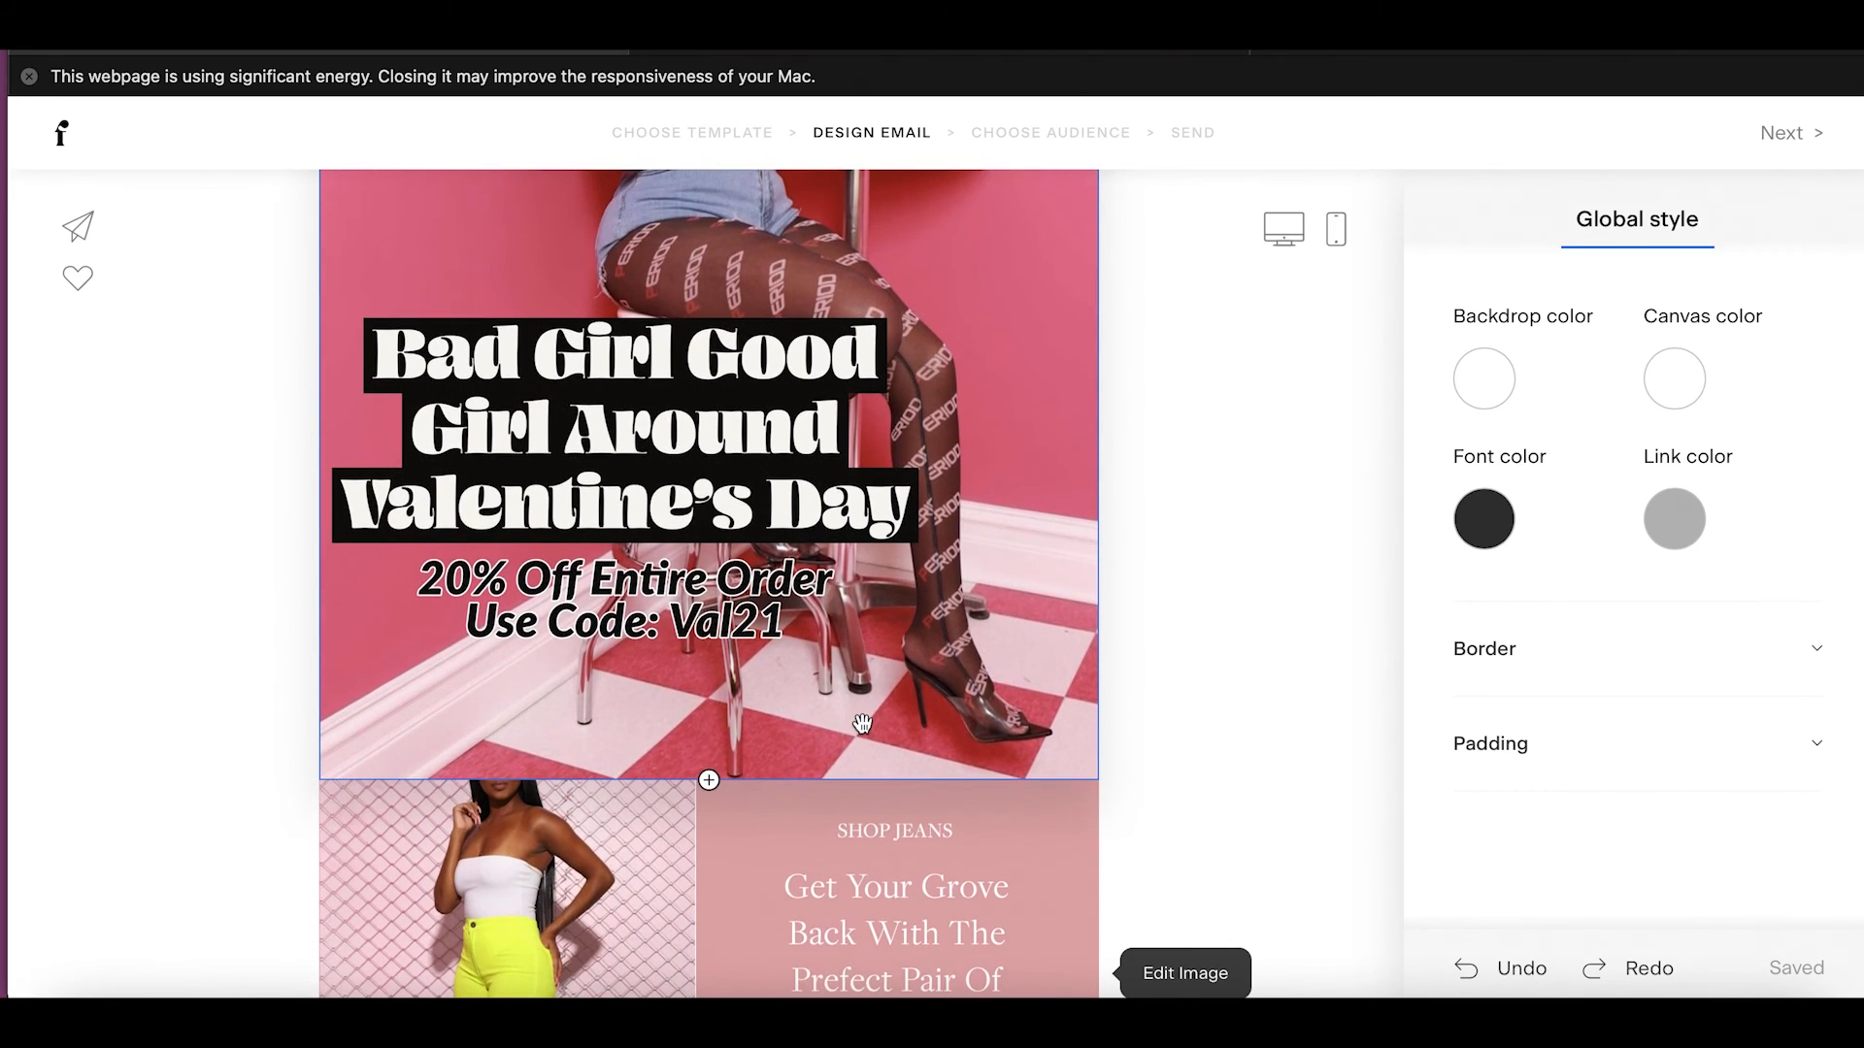
scroll(862, 723, down, 8)
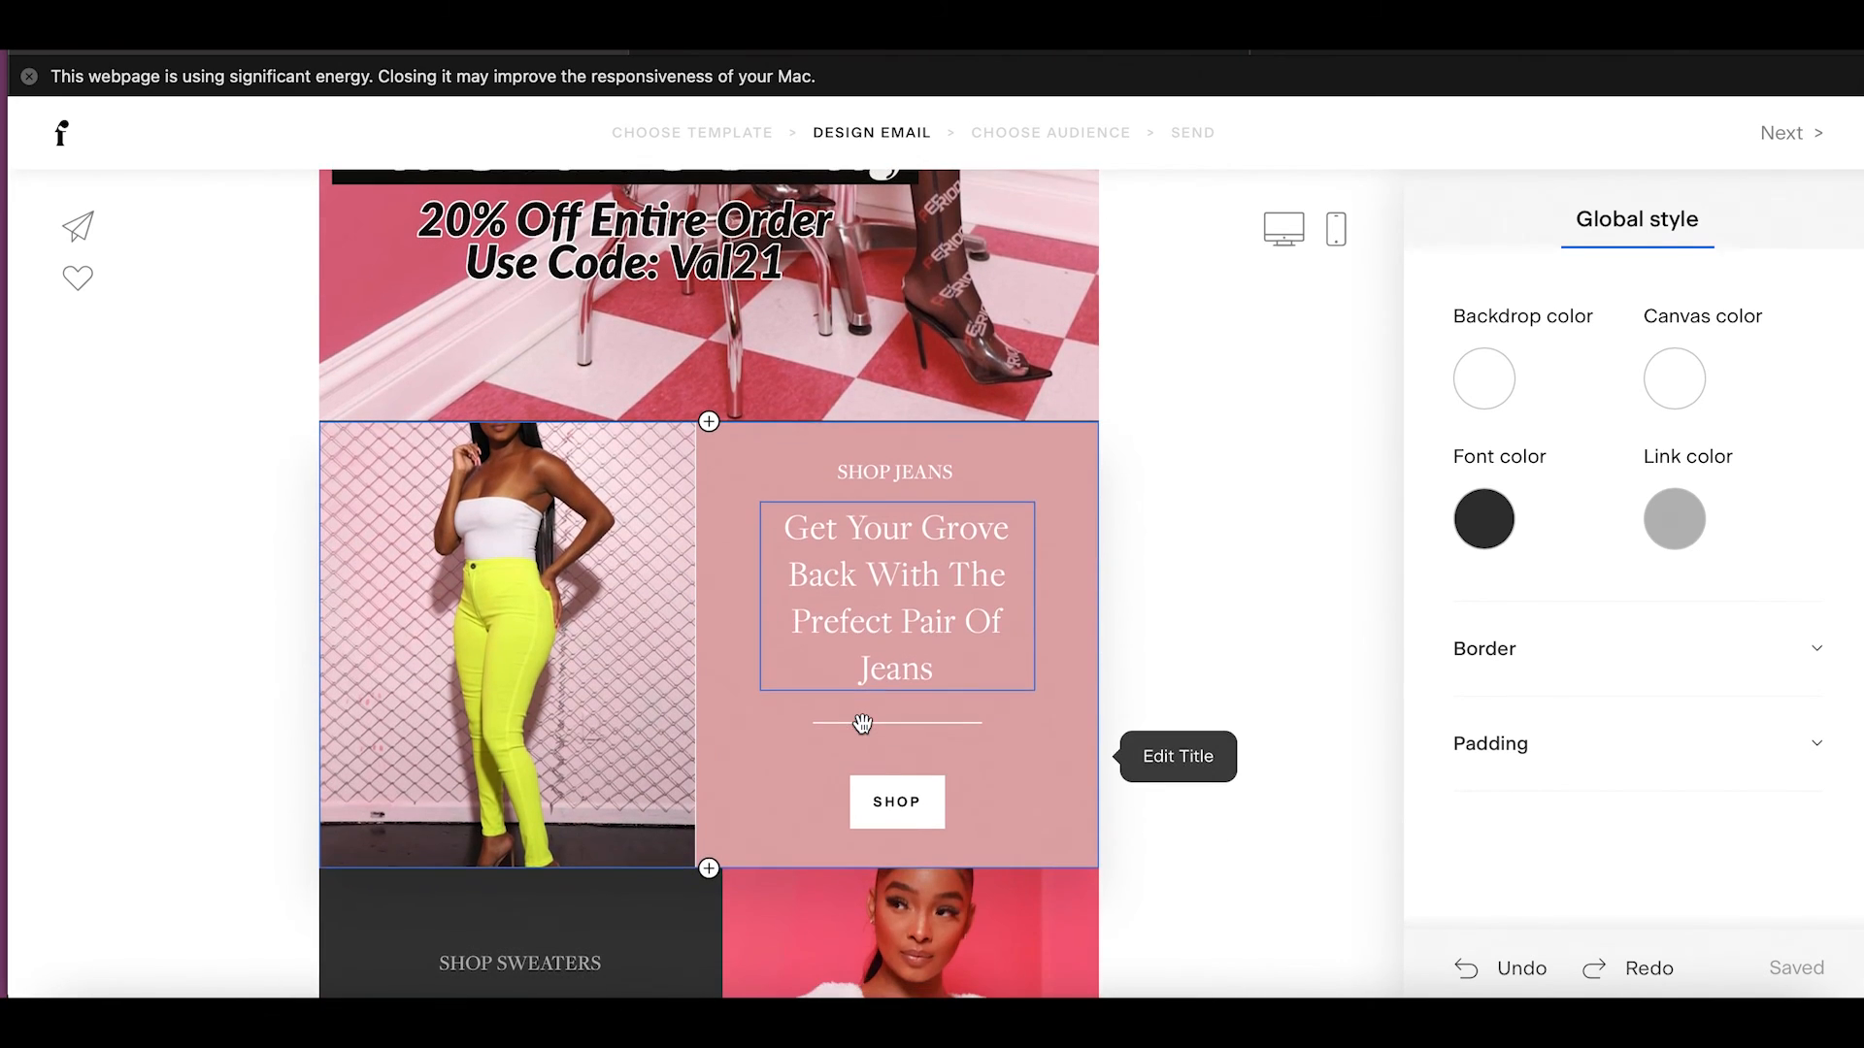
scroll(862, 724, down, 8)
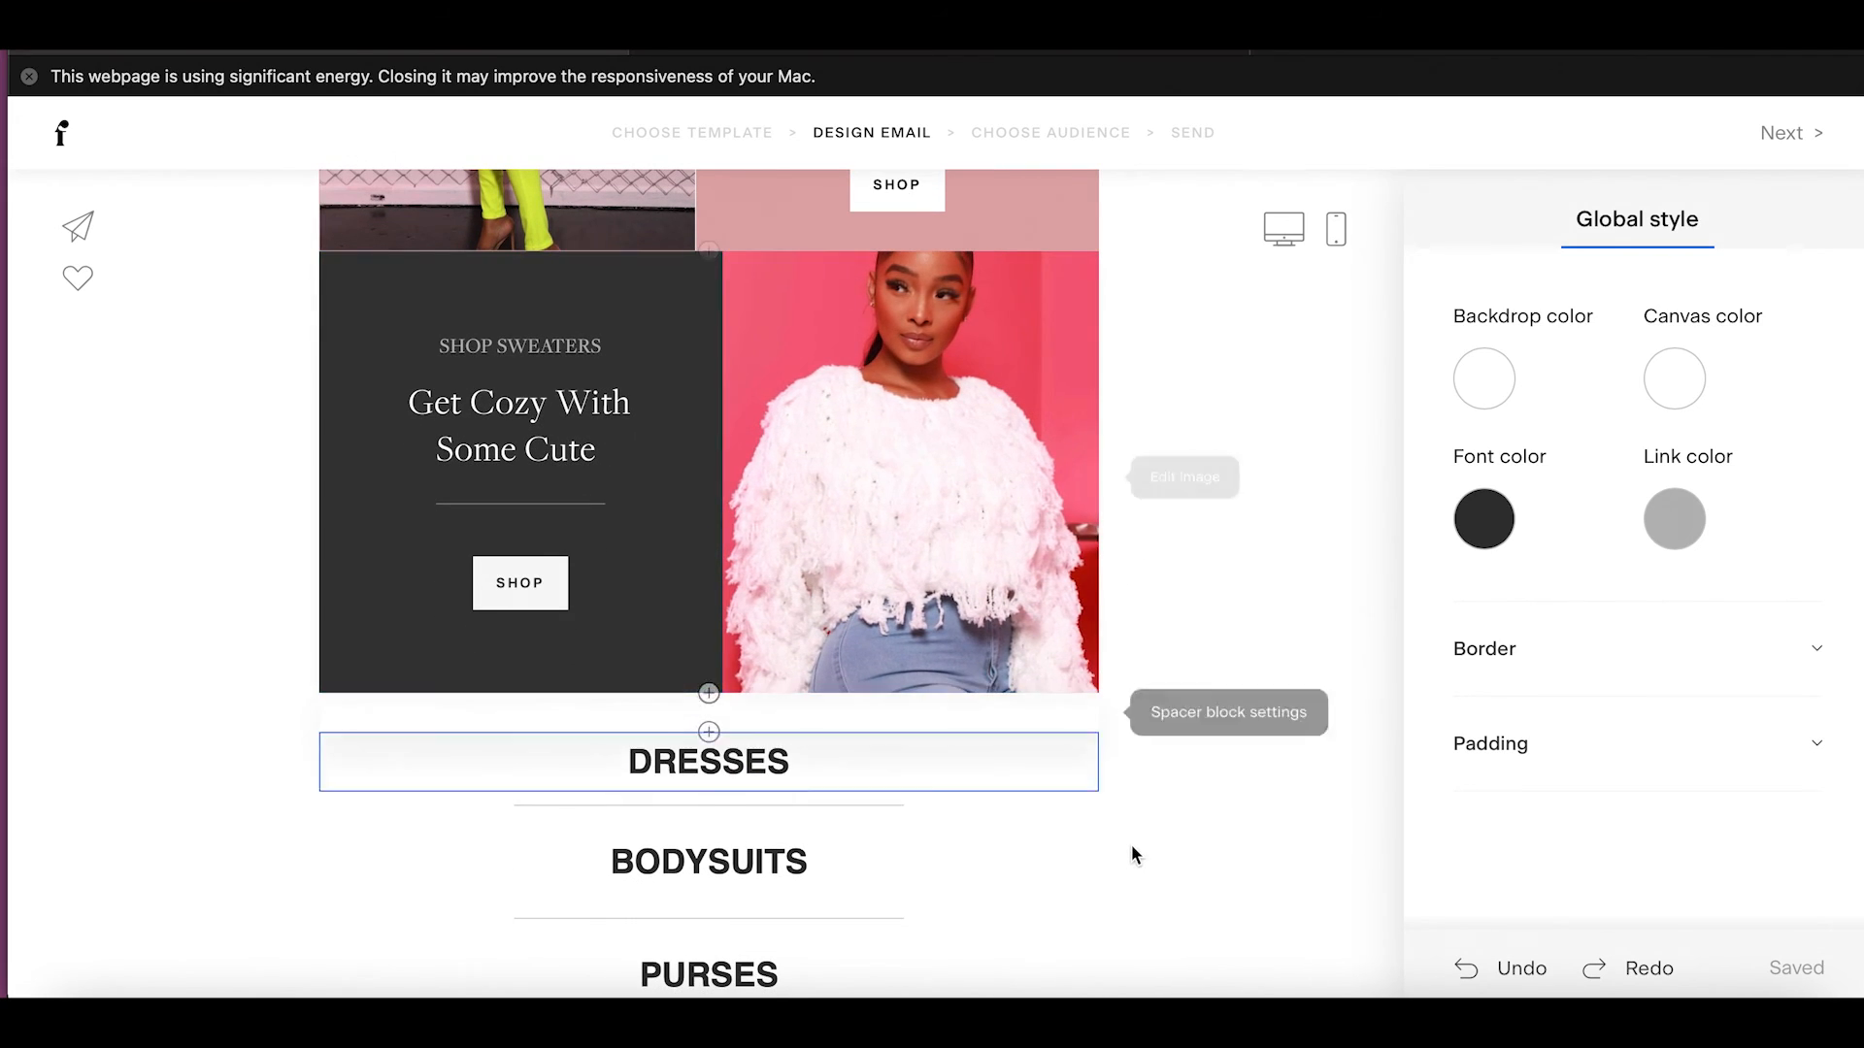
scroll(1036, 759, down, 4)
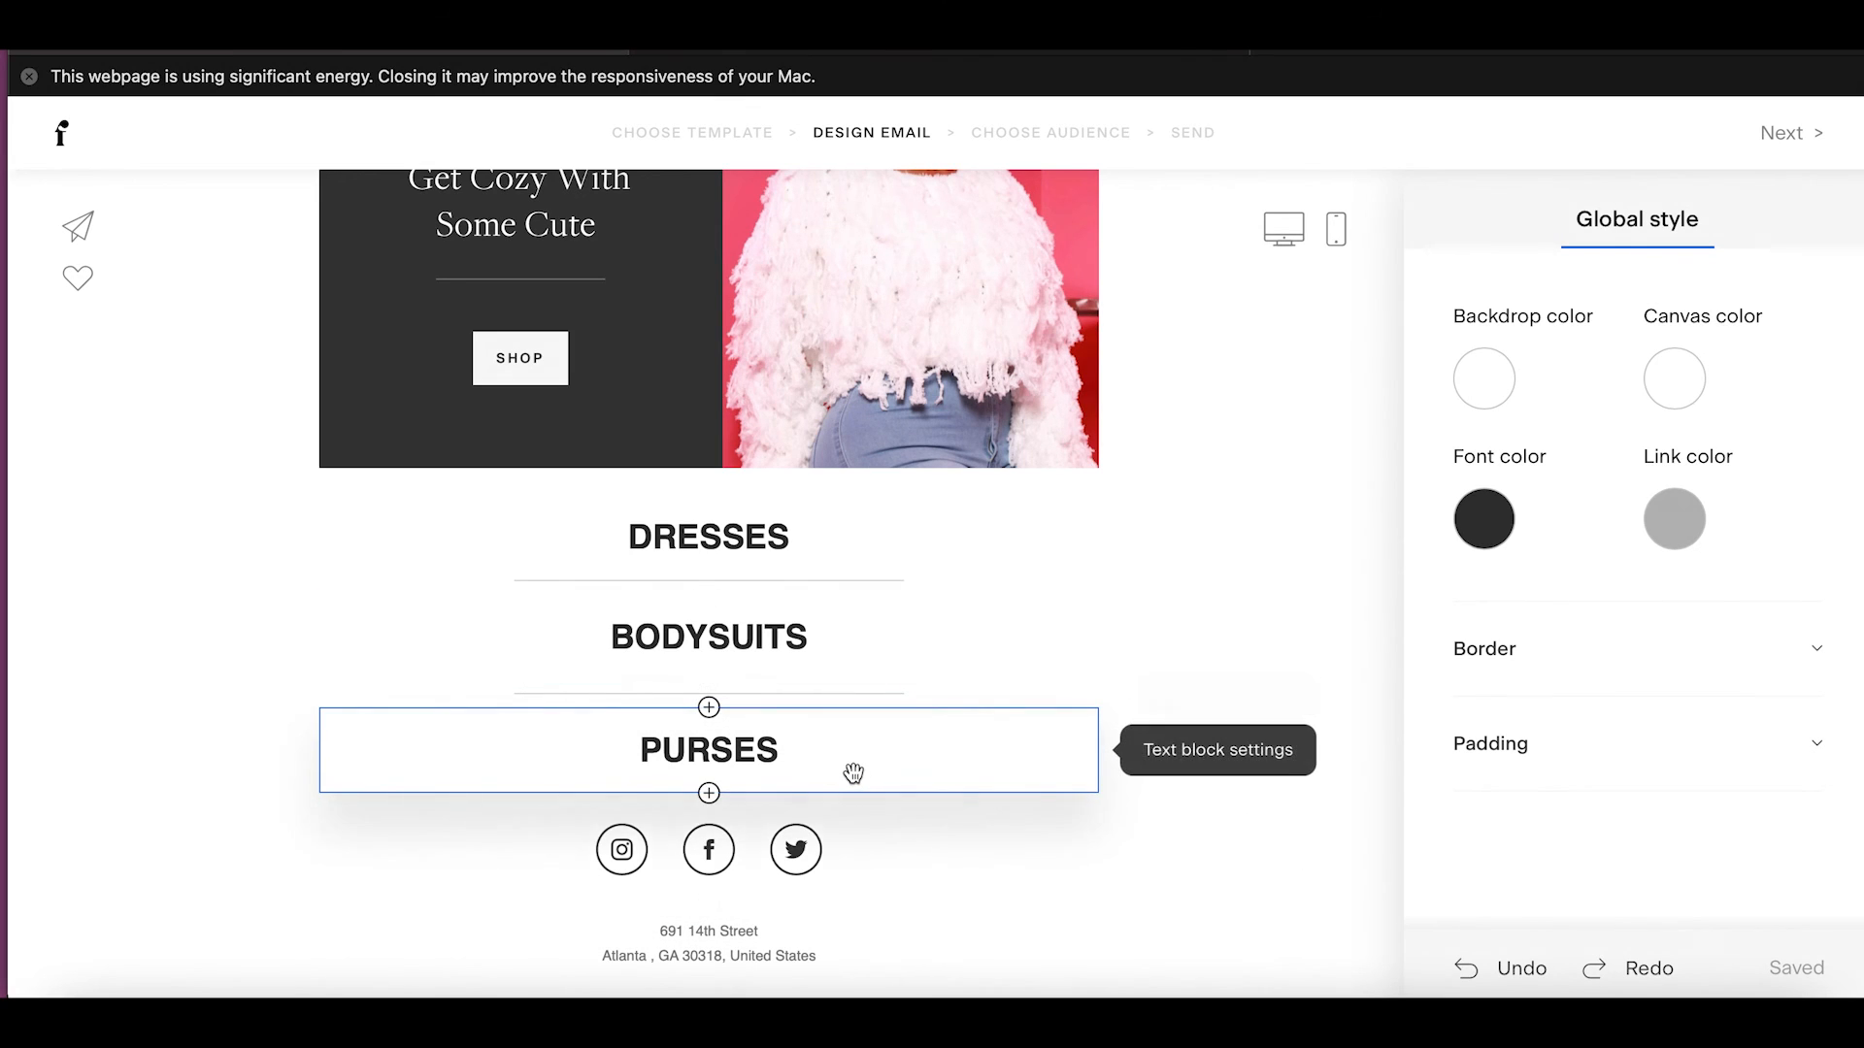
scroll(841, 877, down, 2)
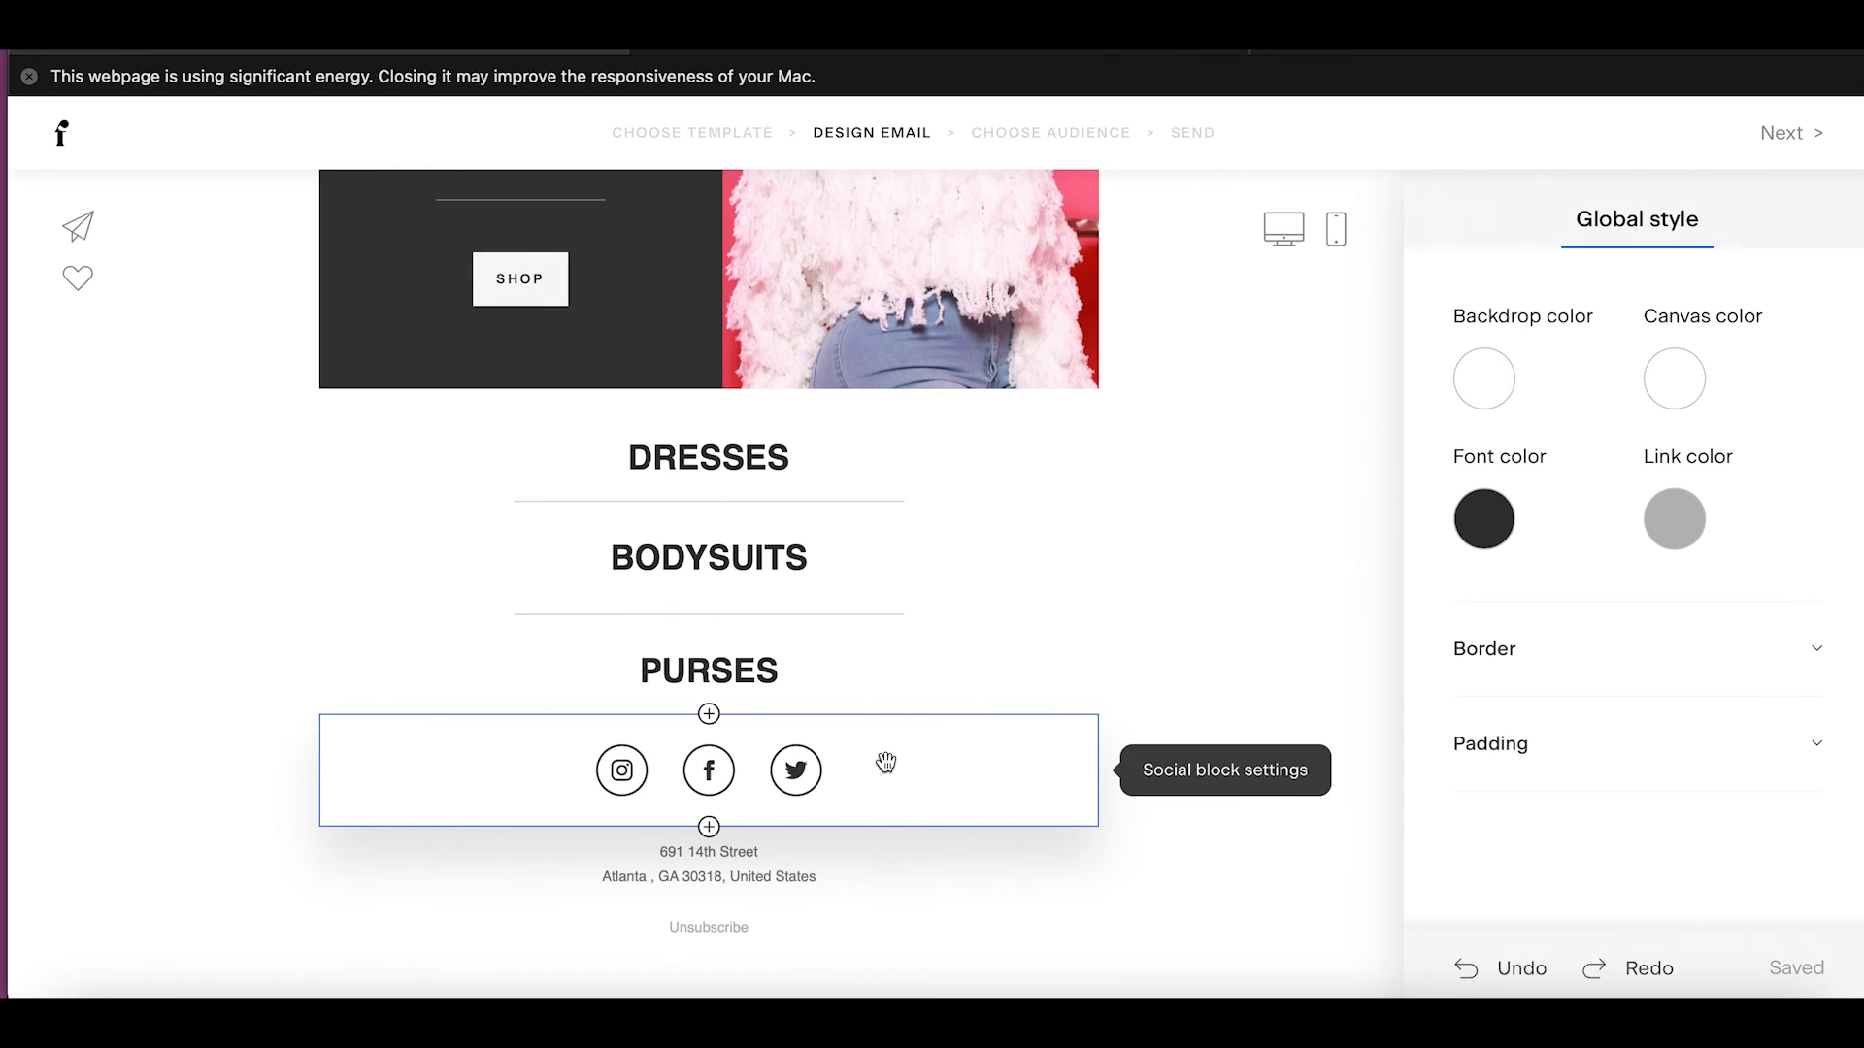
scroll(885, 762, up, 10)
scroll(885, 762, up, 12)
scroll(885, 762, up, 15)
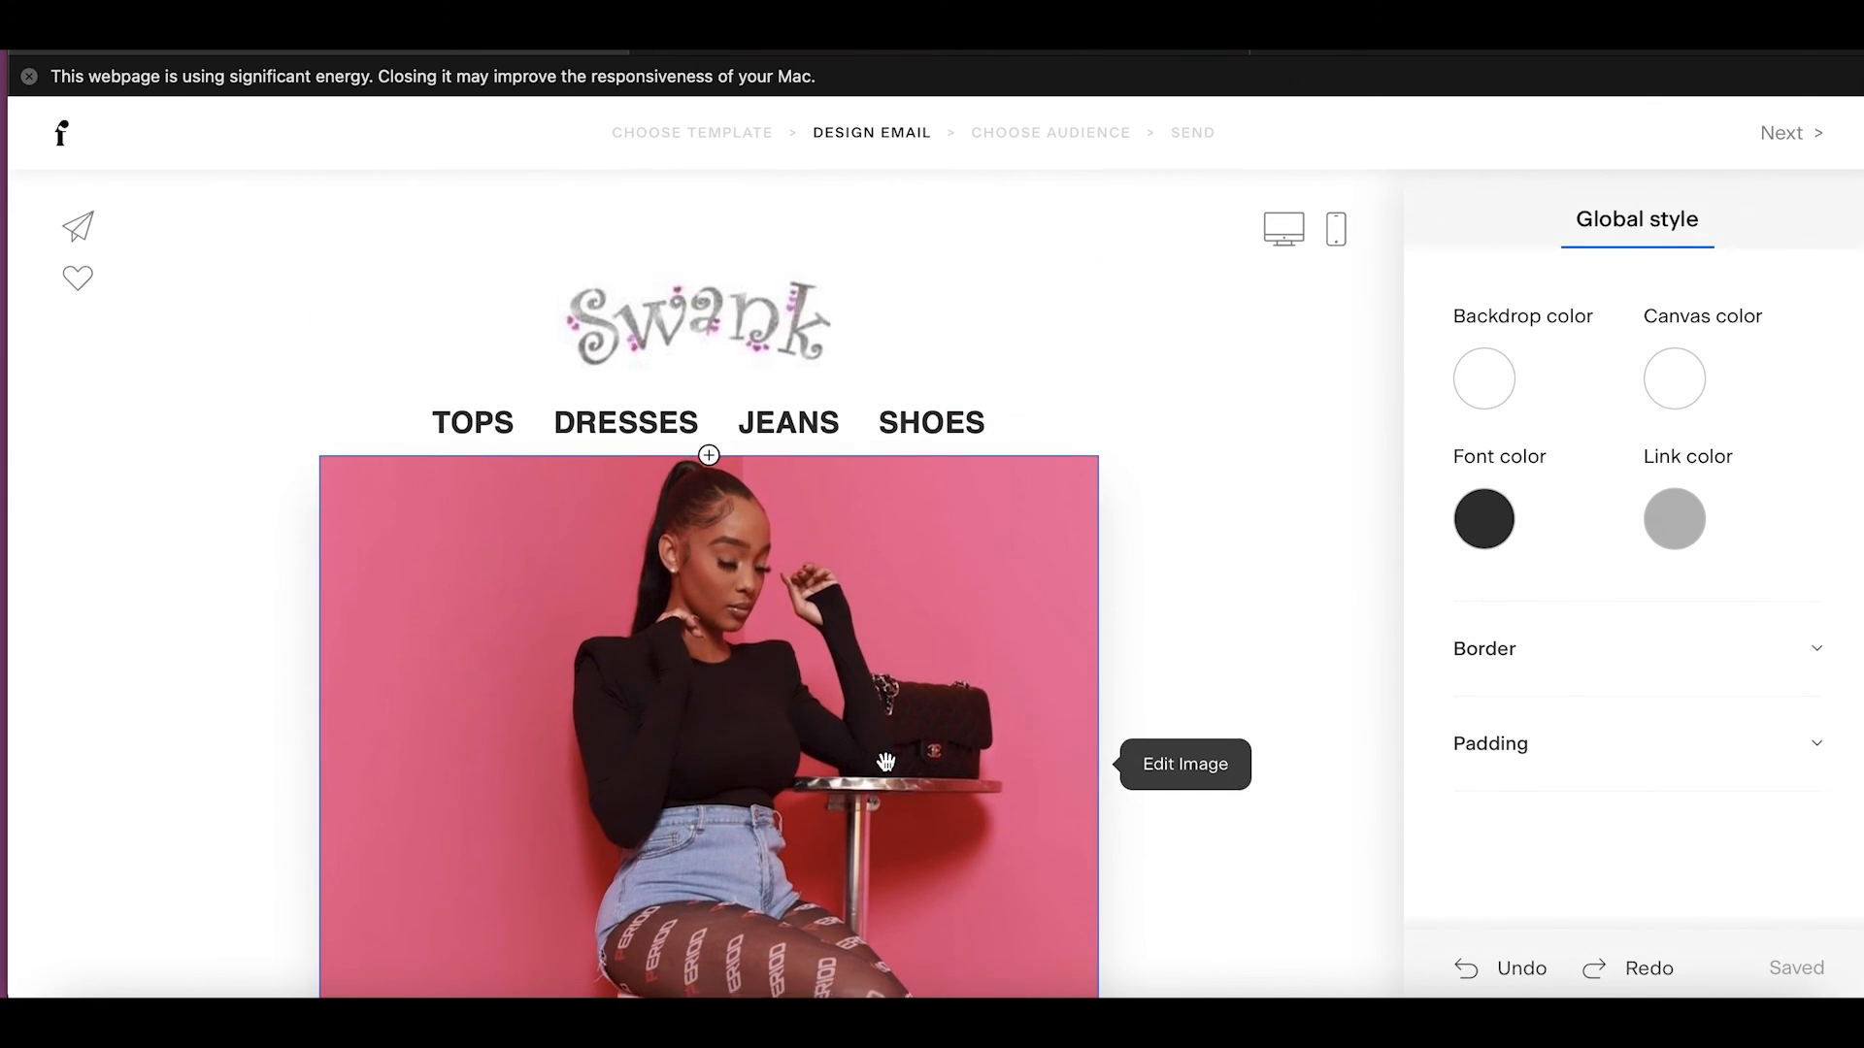
scroll(886, 762, down, 4)
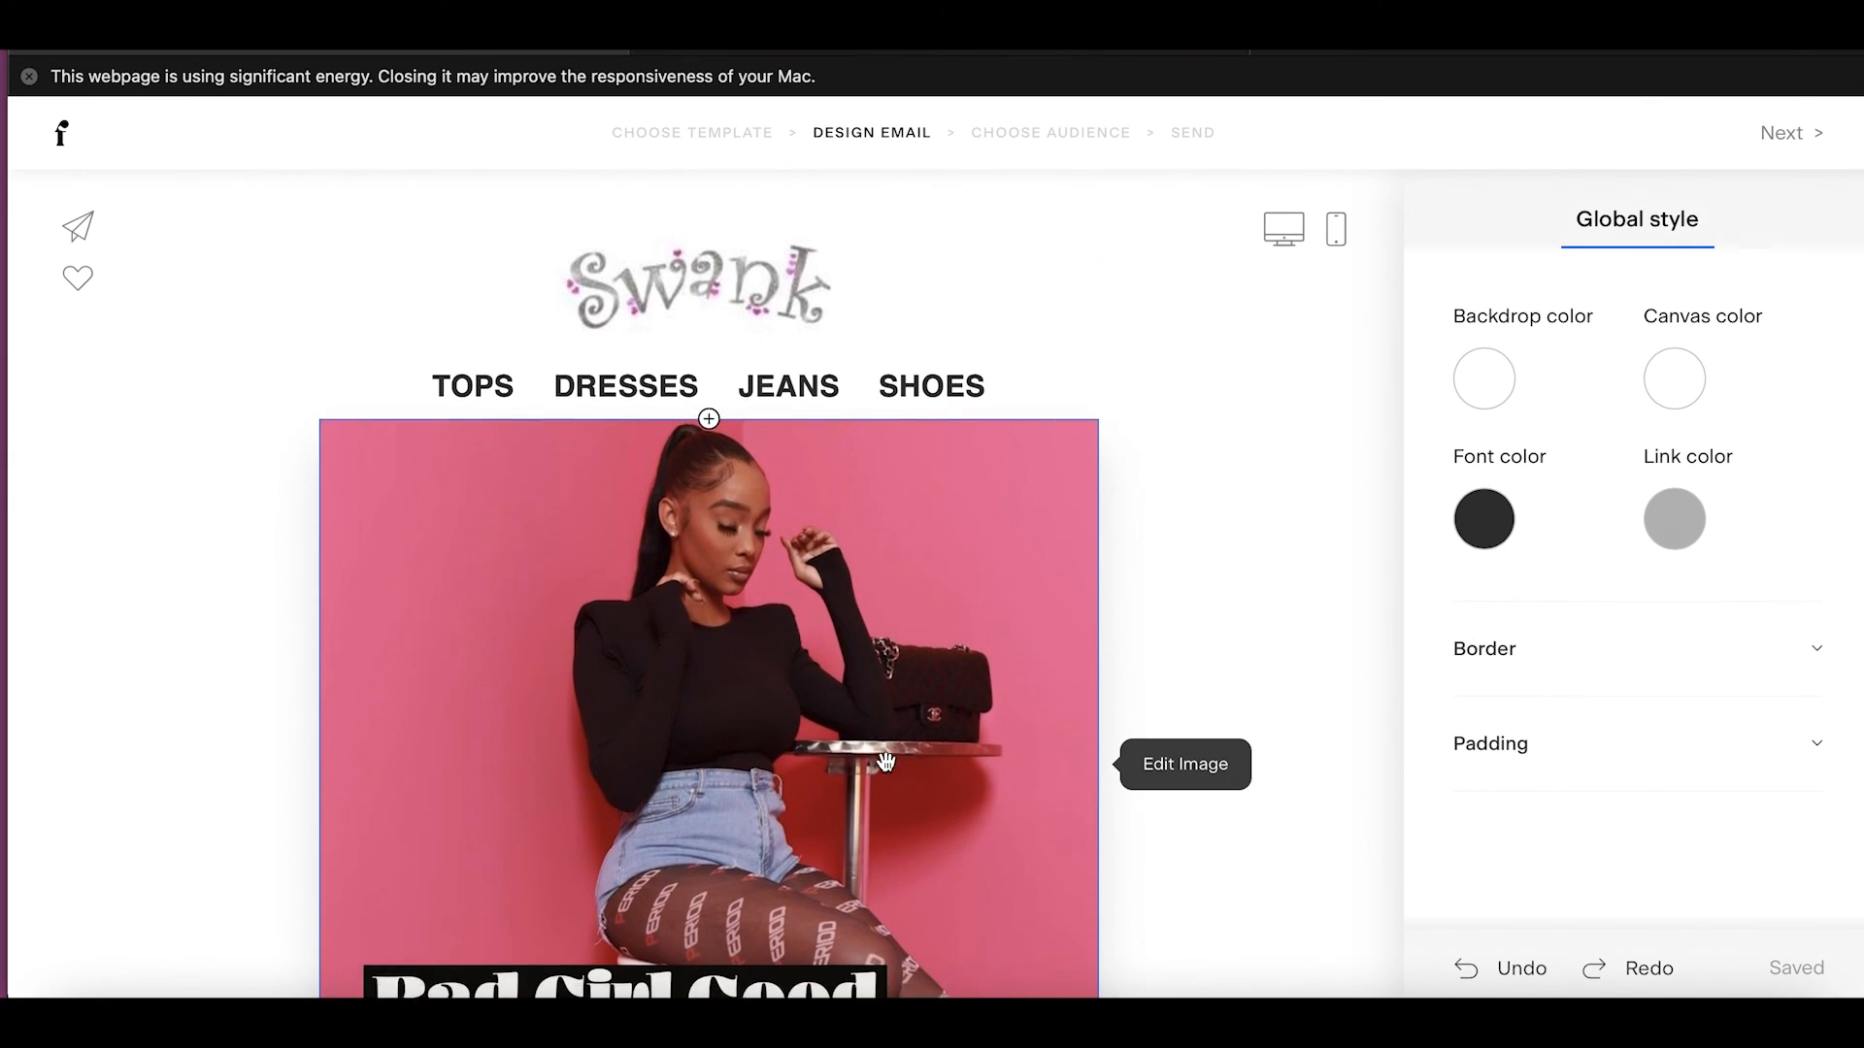
scroll(885, 762, down, 8)
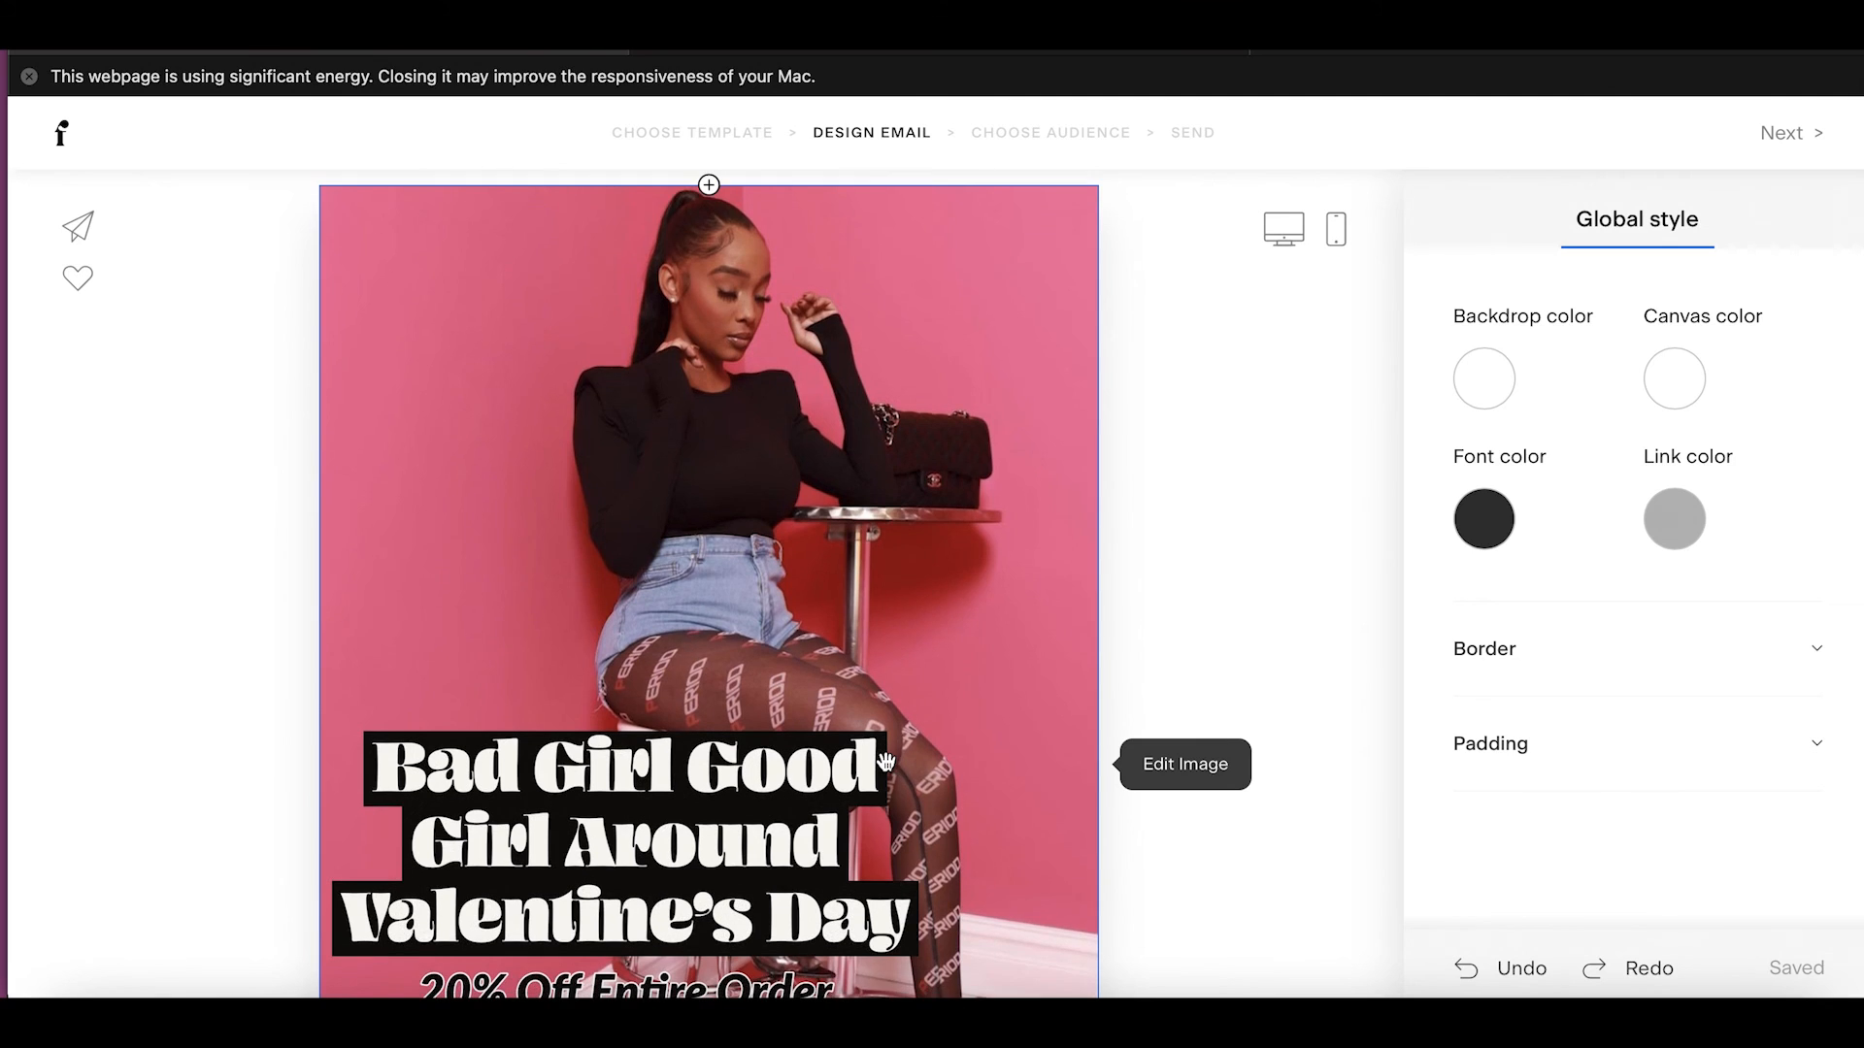
scroll(885, 762, down, 9)
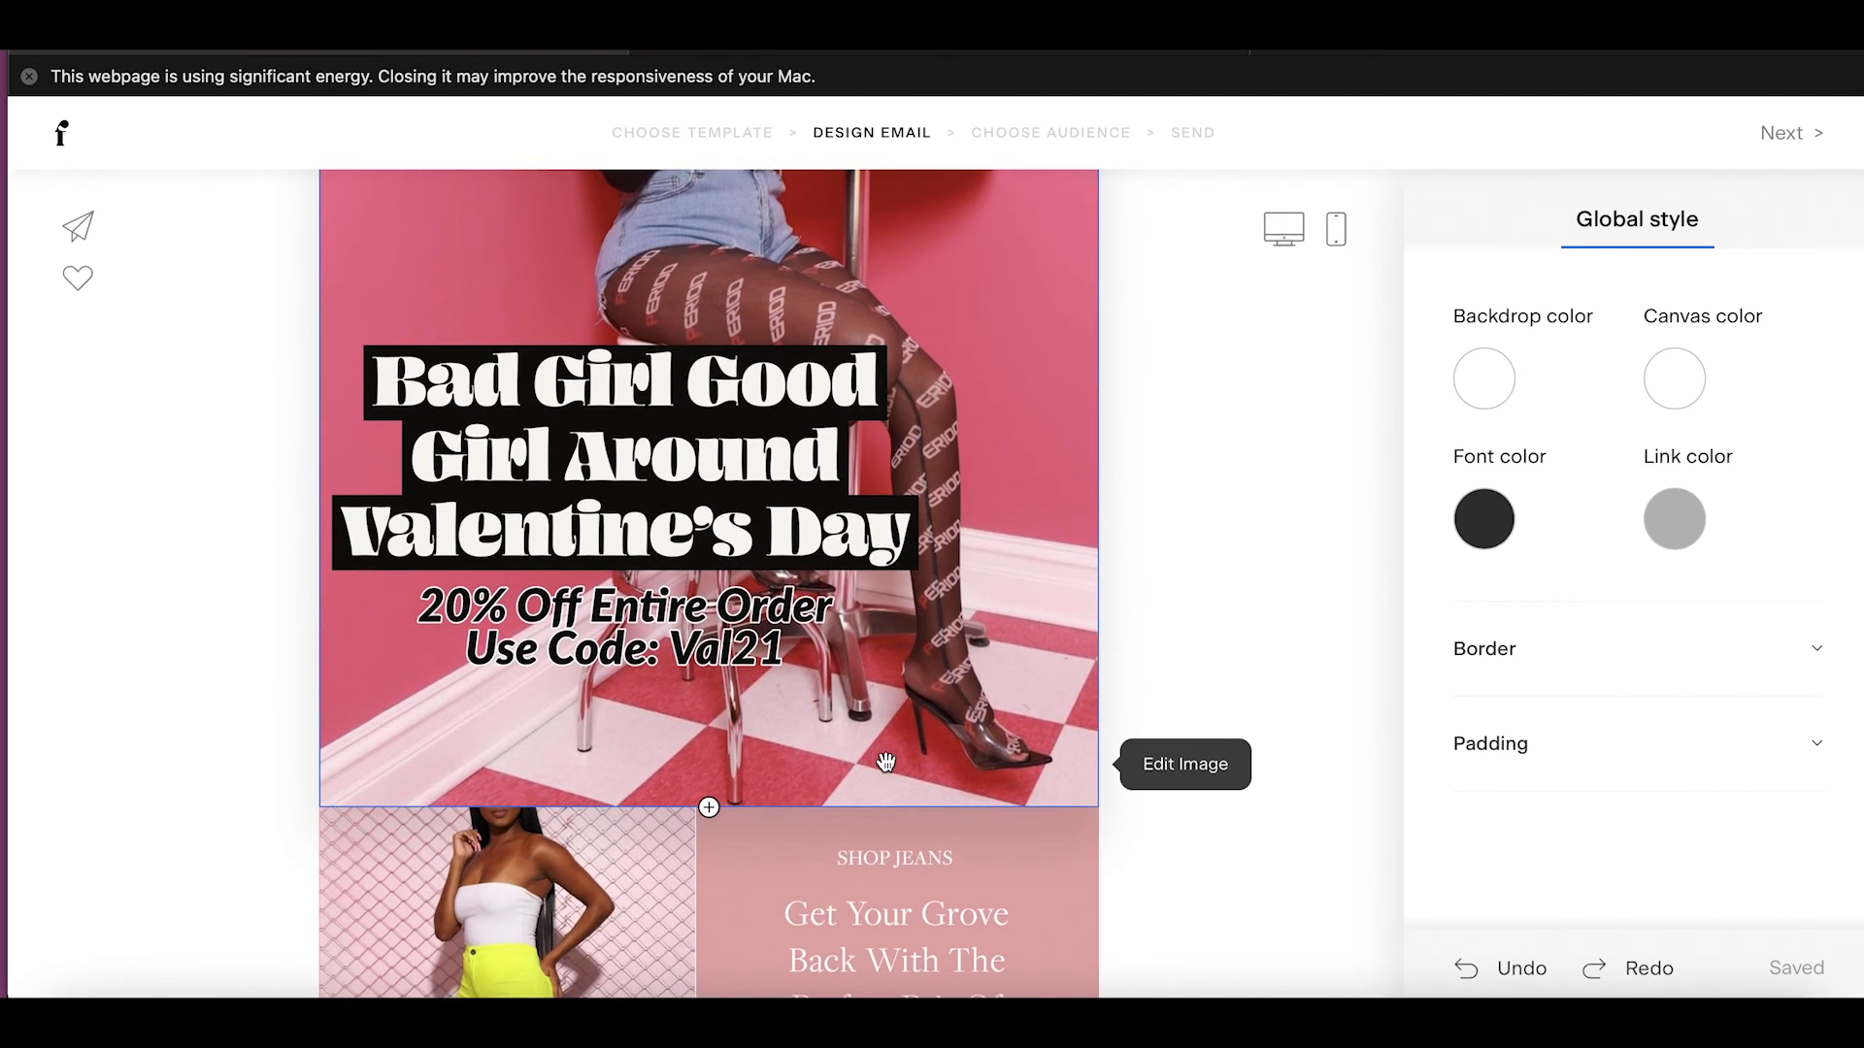
scroll(886, 763, down, 7)
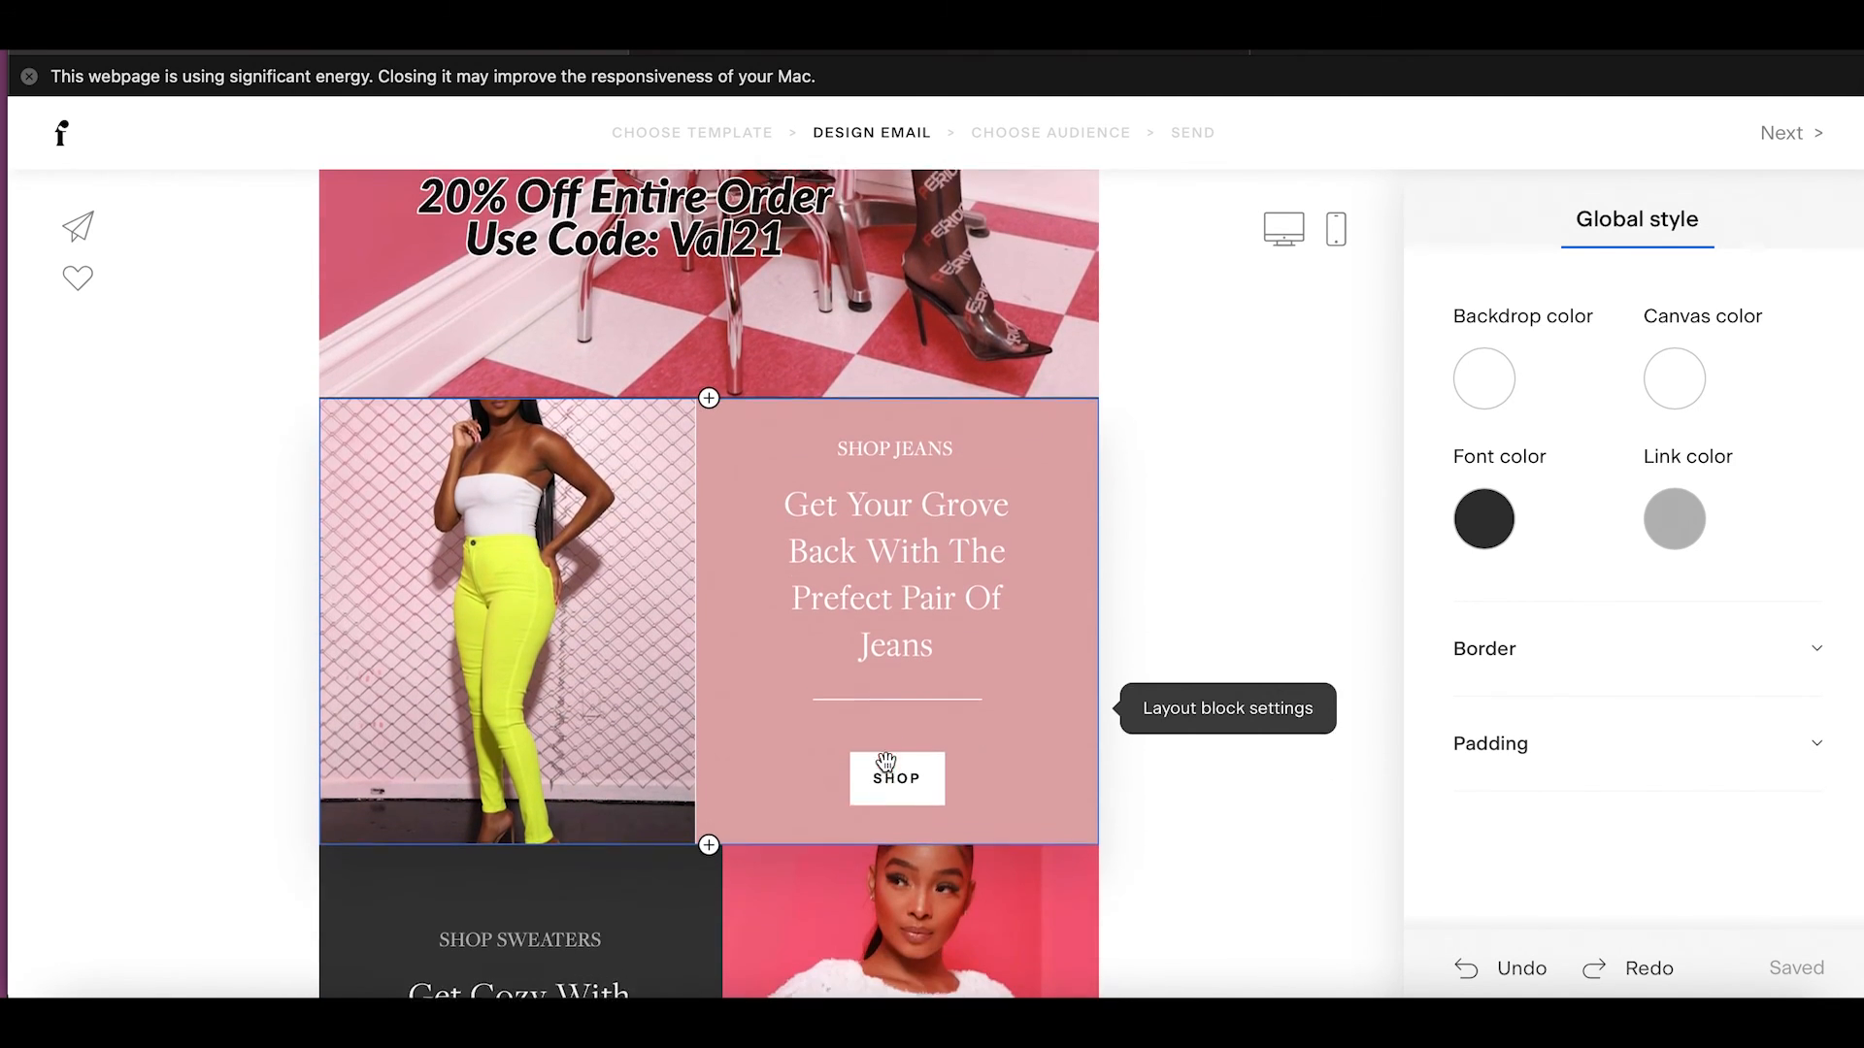
scroll(886, 762, down, 6)
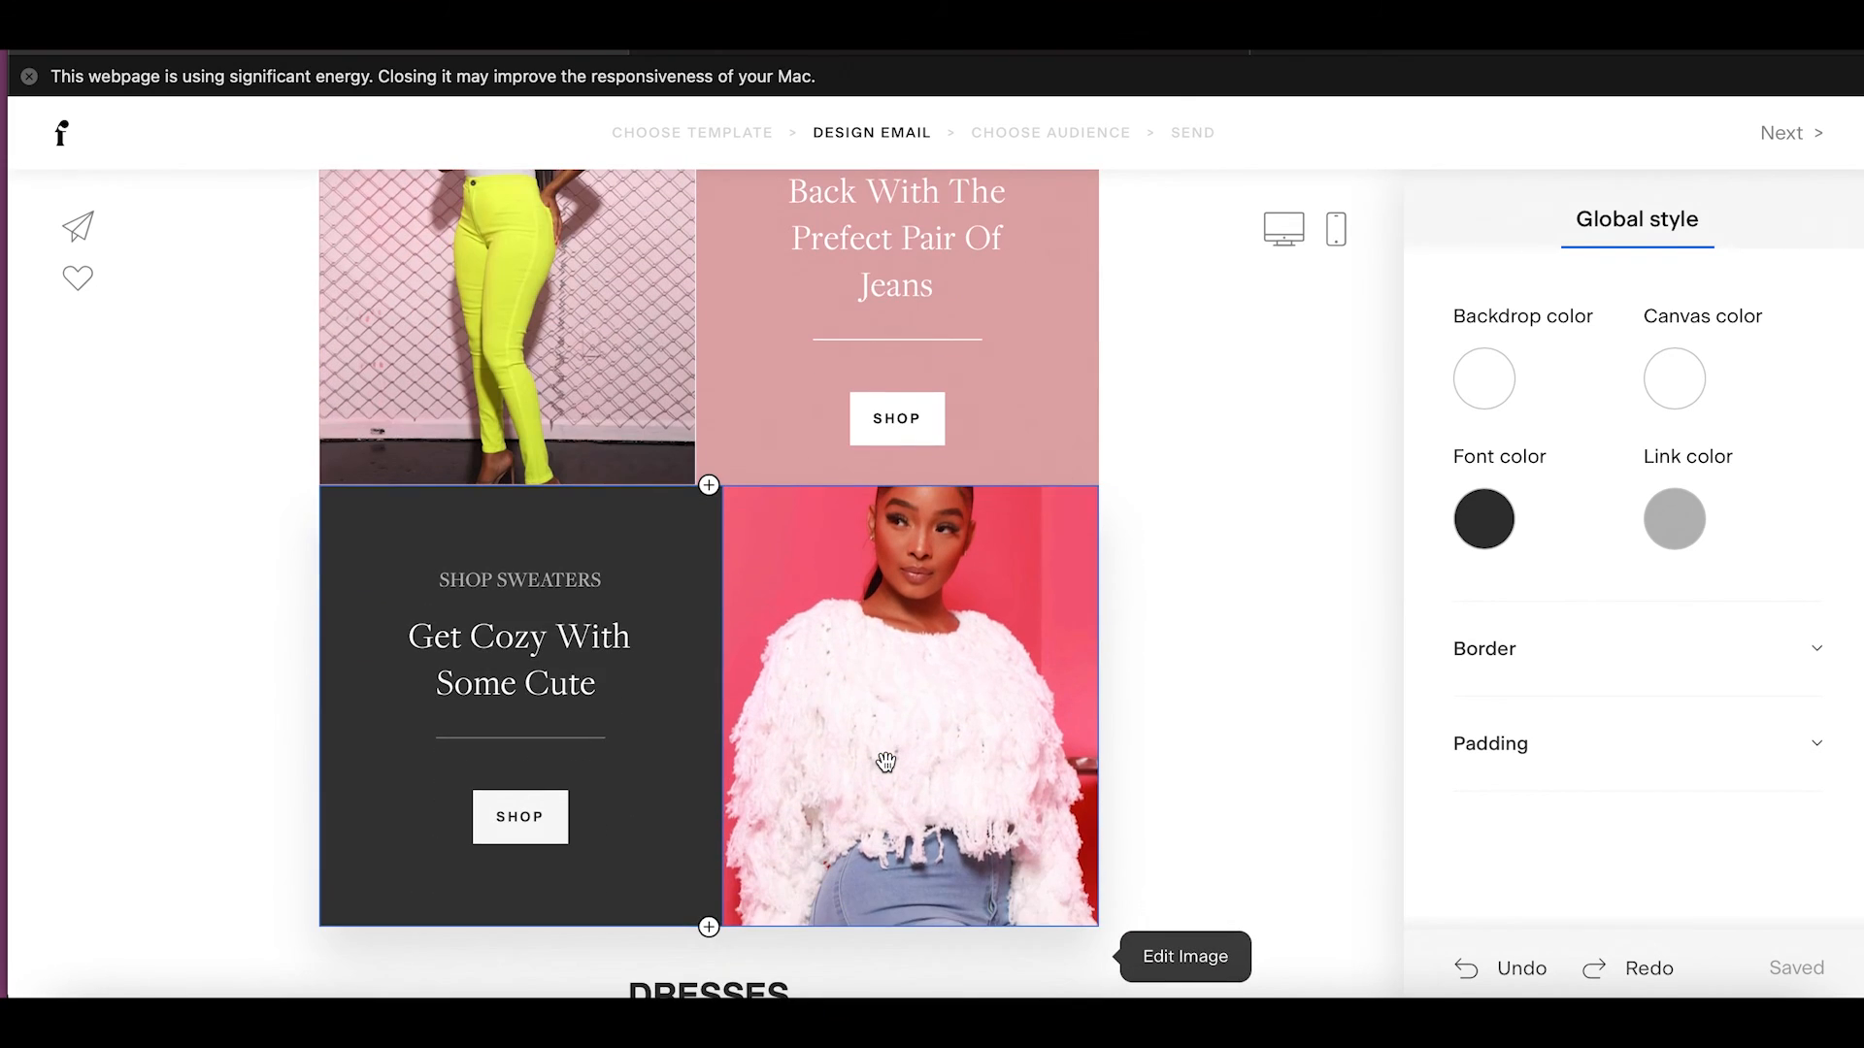
scroll(885, 762, down, 5)
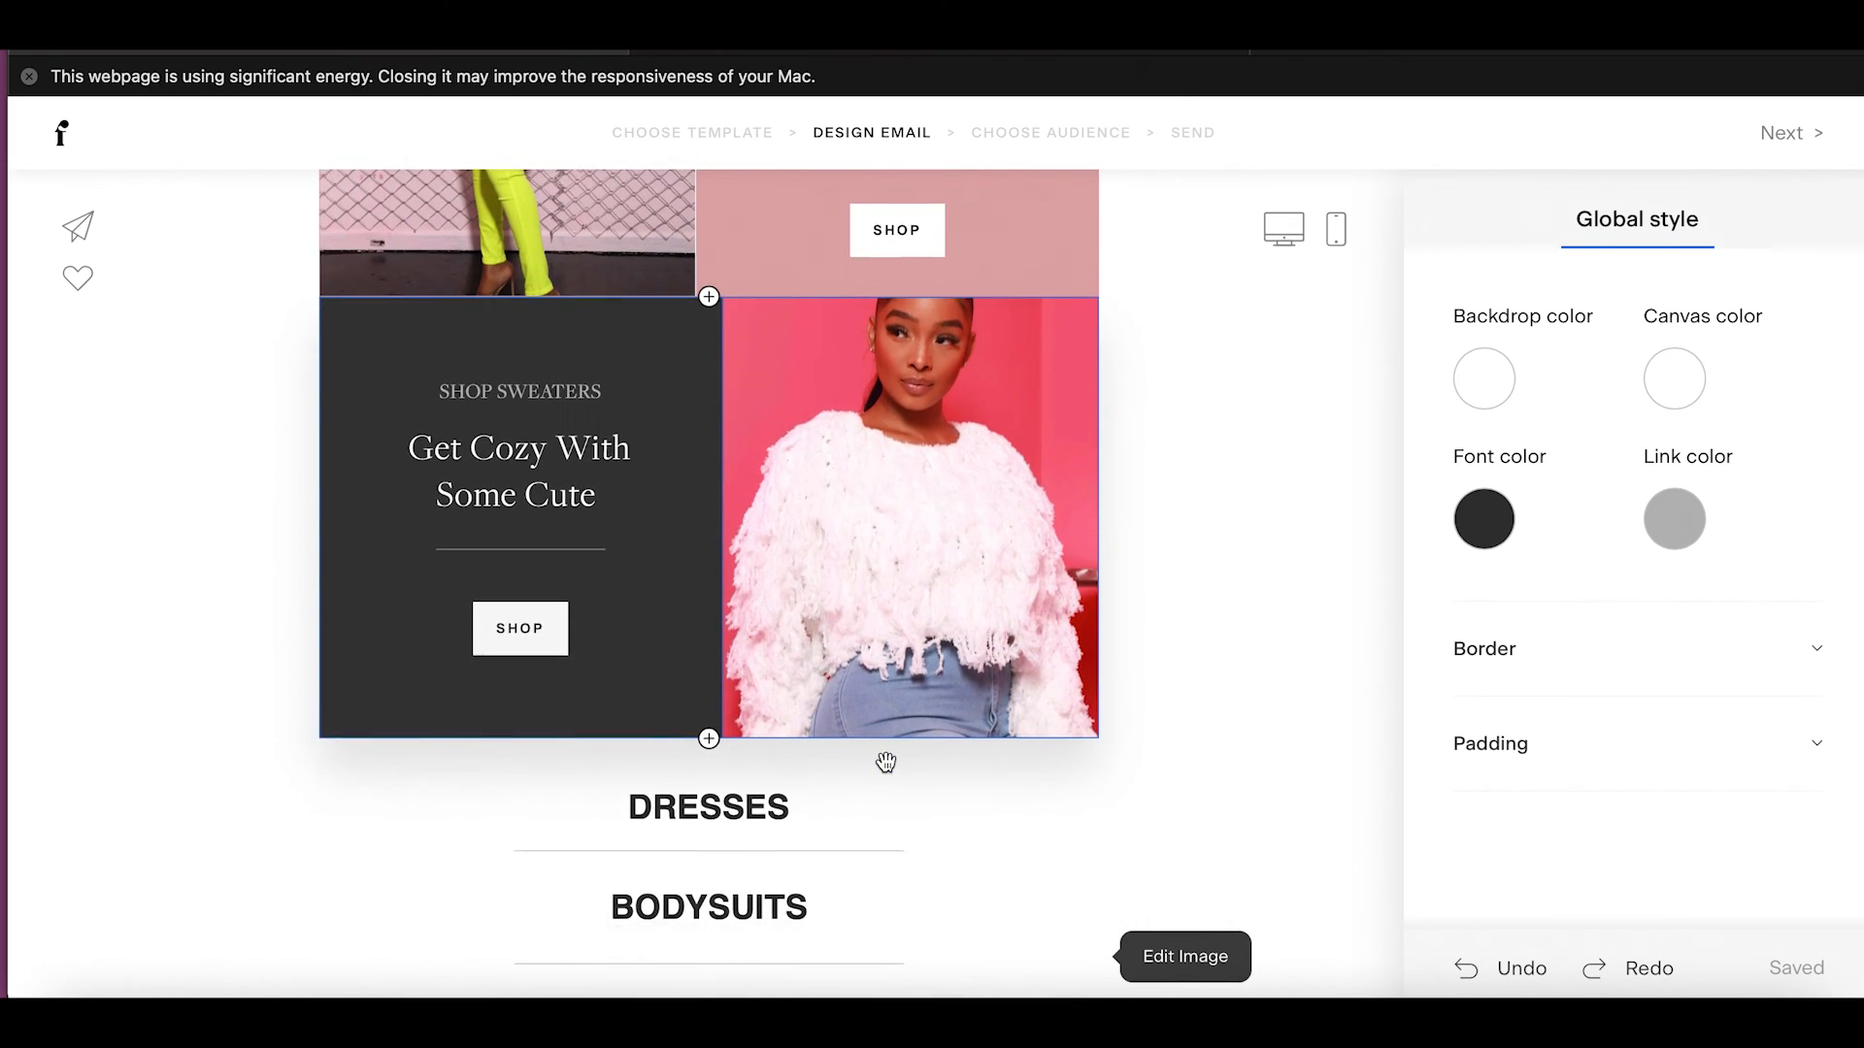
scroll(886, 762, down, 3)
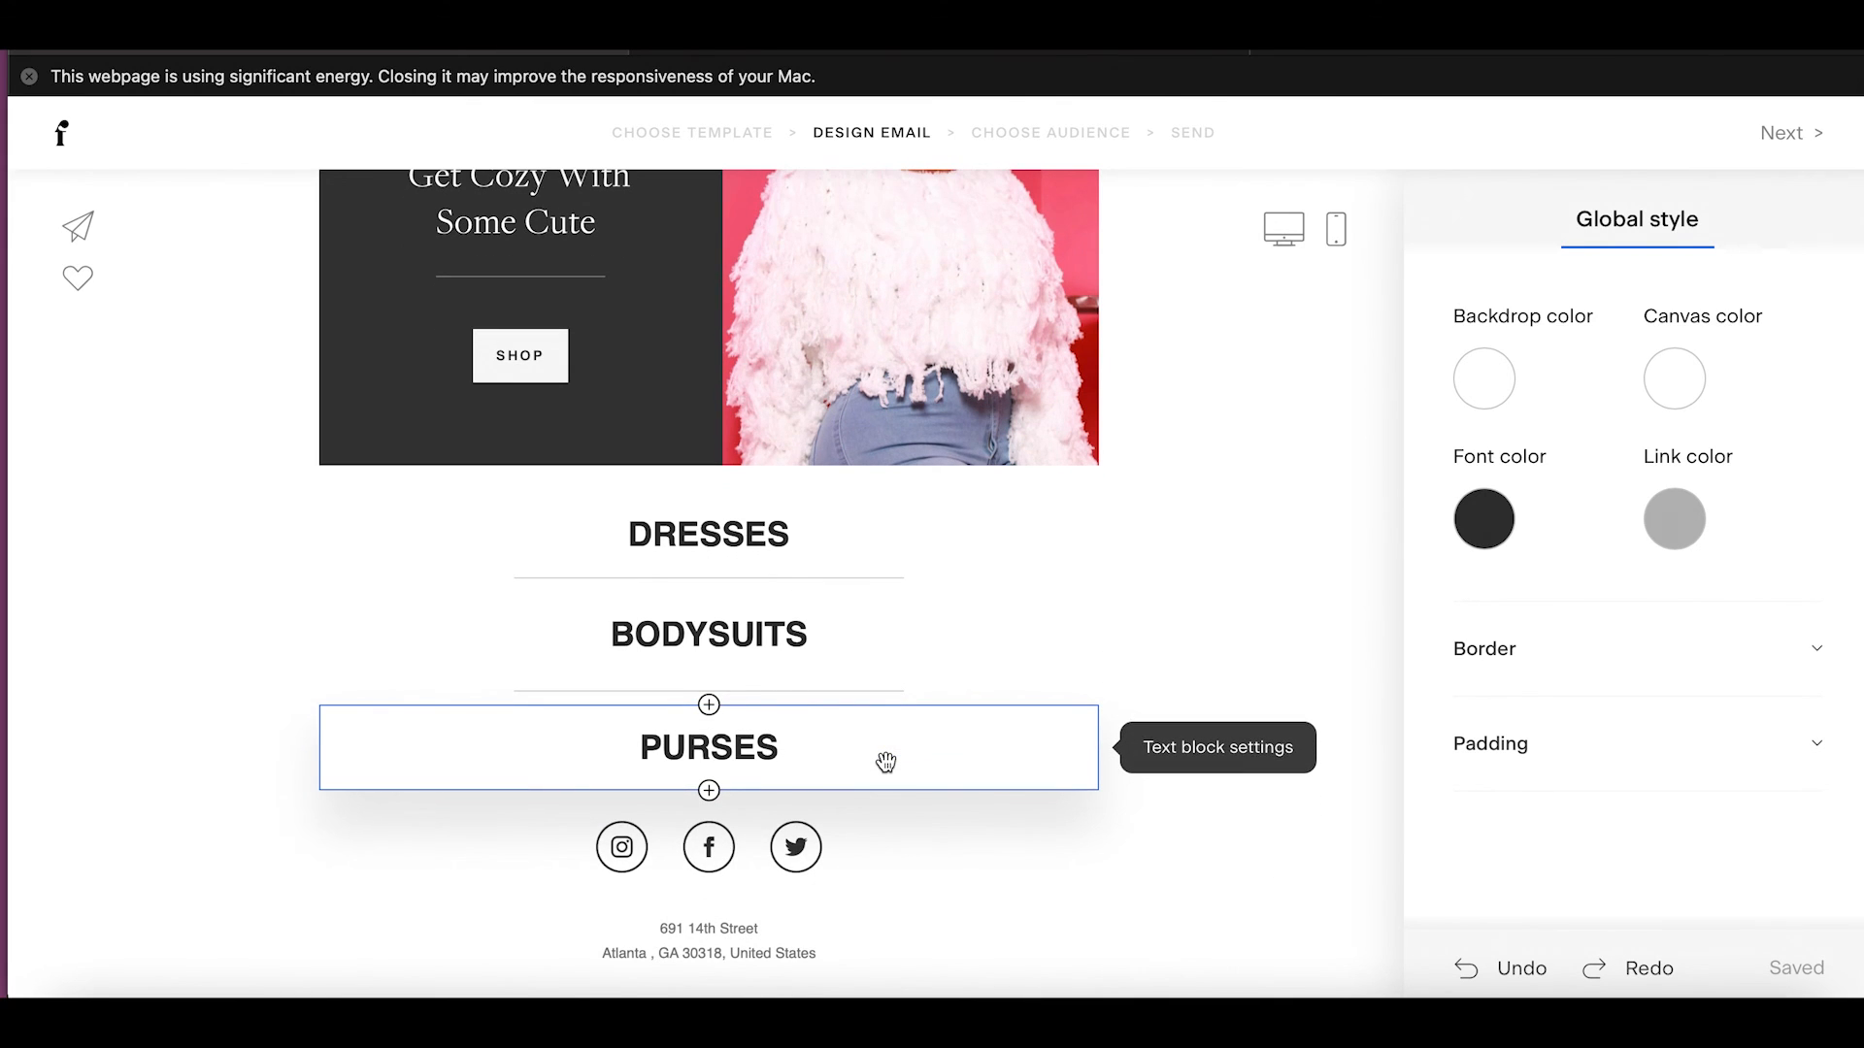
scroll(885, 762, up, 5)
scroll(885, 762, up, 15)
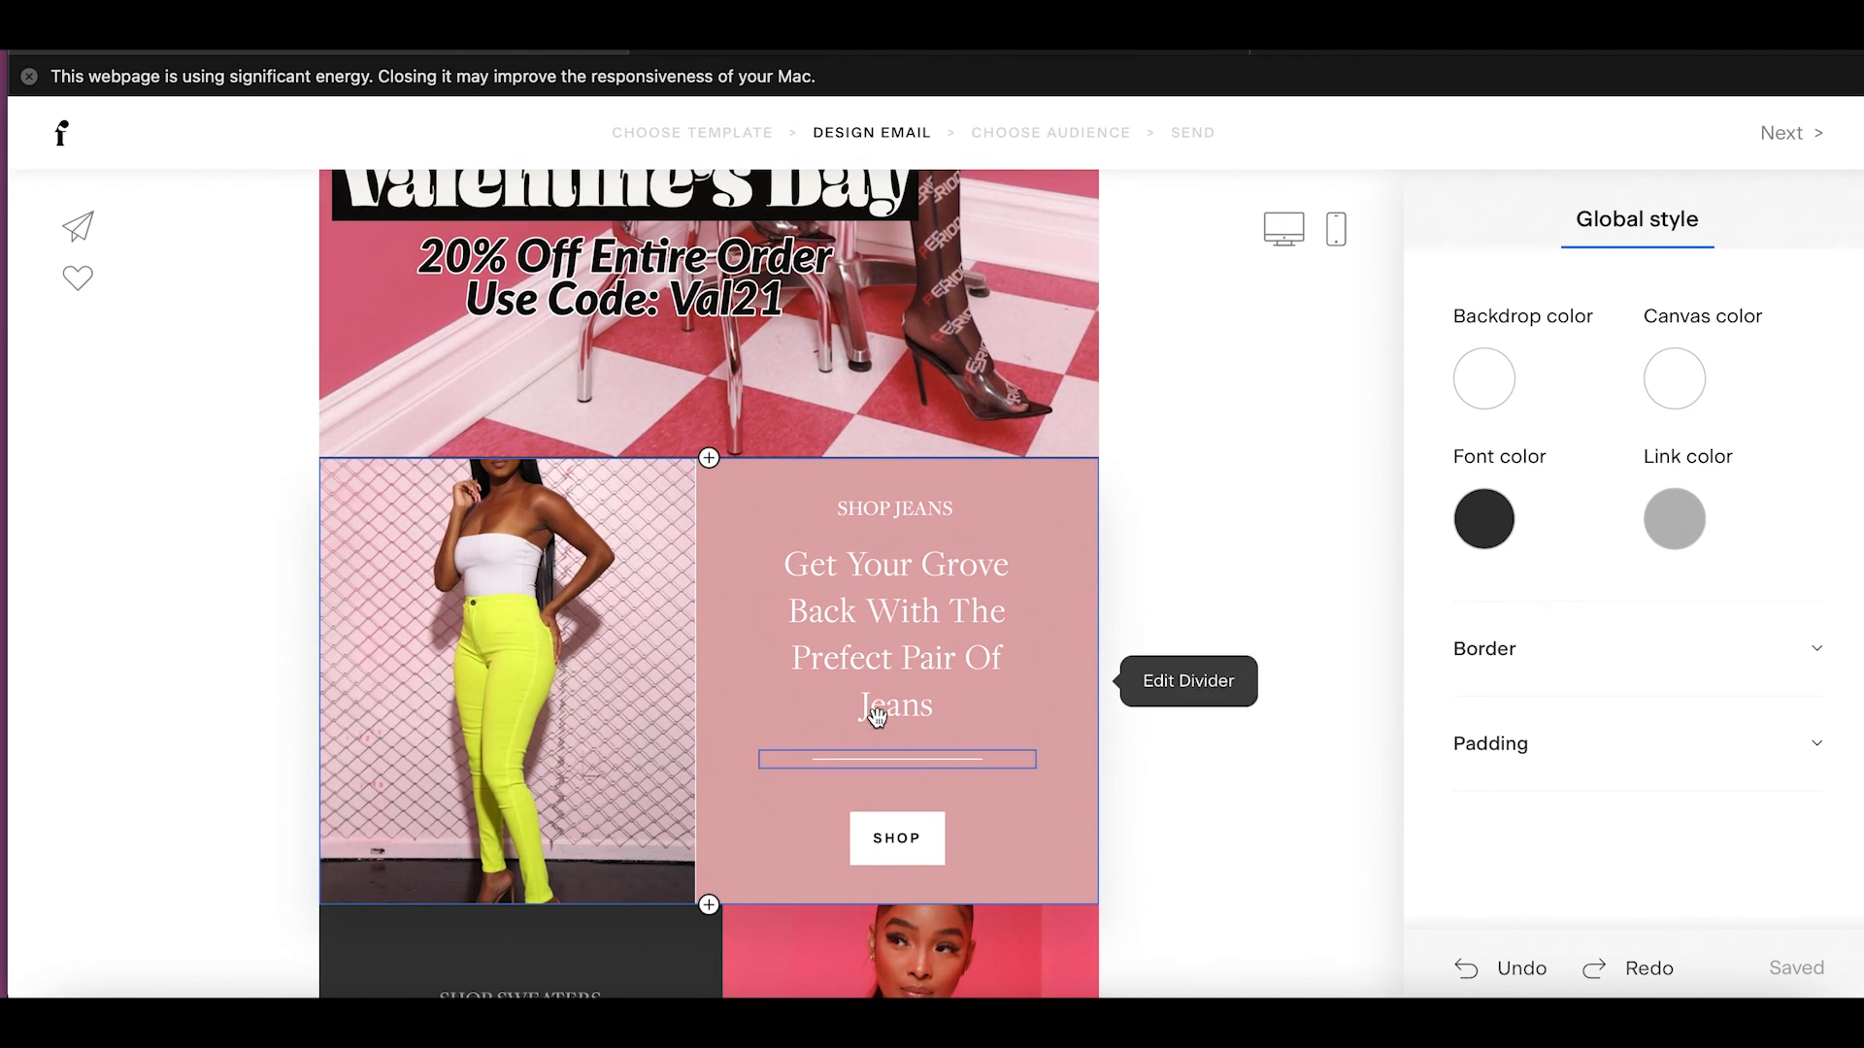
scroll(796, 763, up, 20)
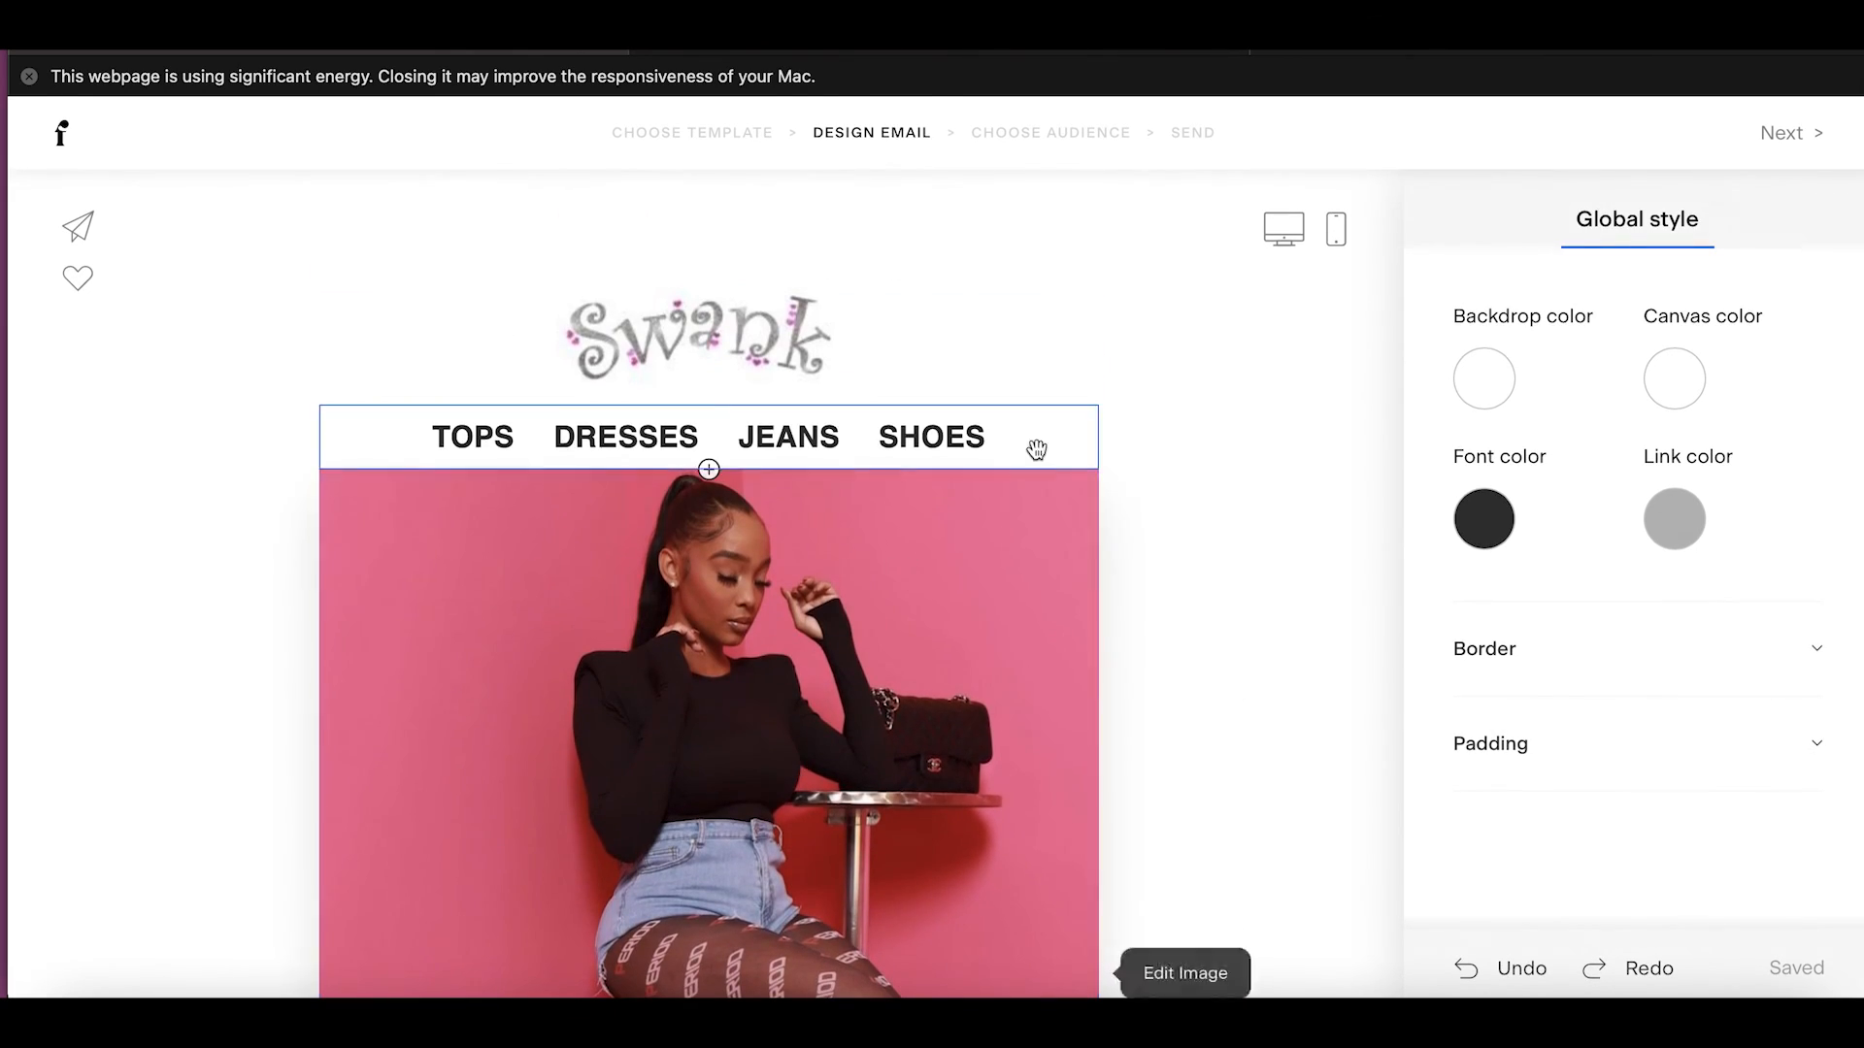
Preview the email in desktop view and check its layout from the header to the category list.
click(1287, 251)
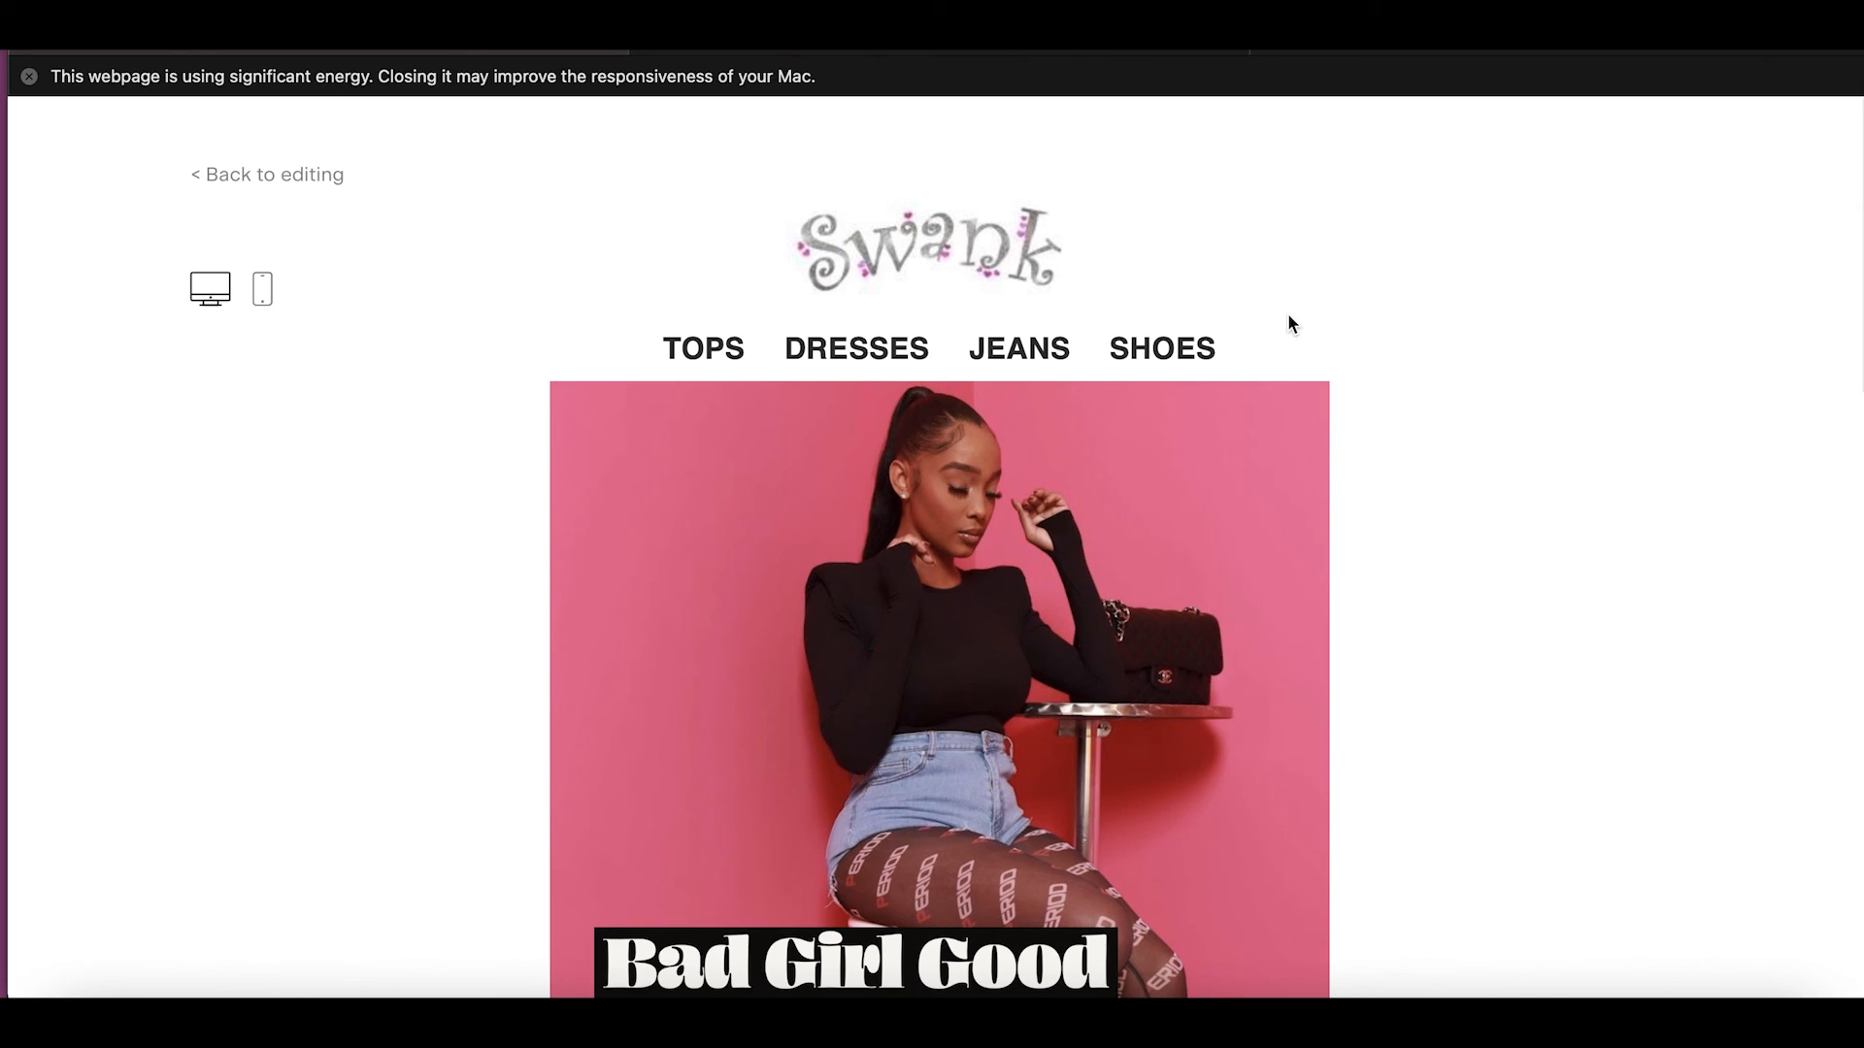
scroll(1288, 315, down, 4)
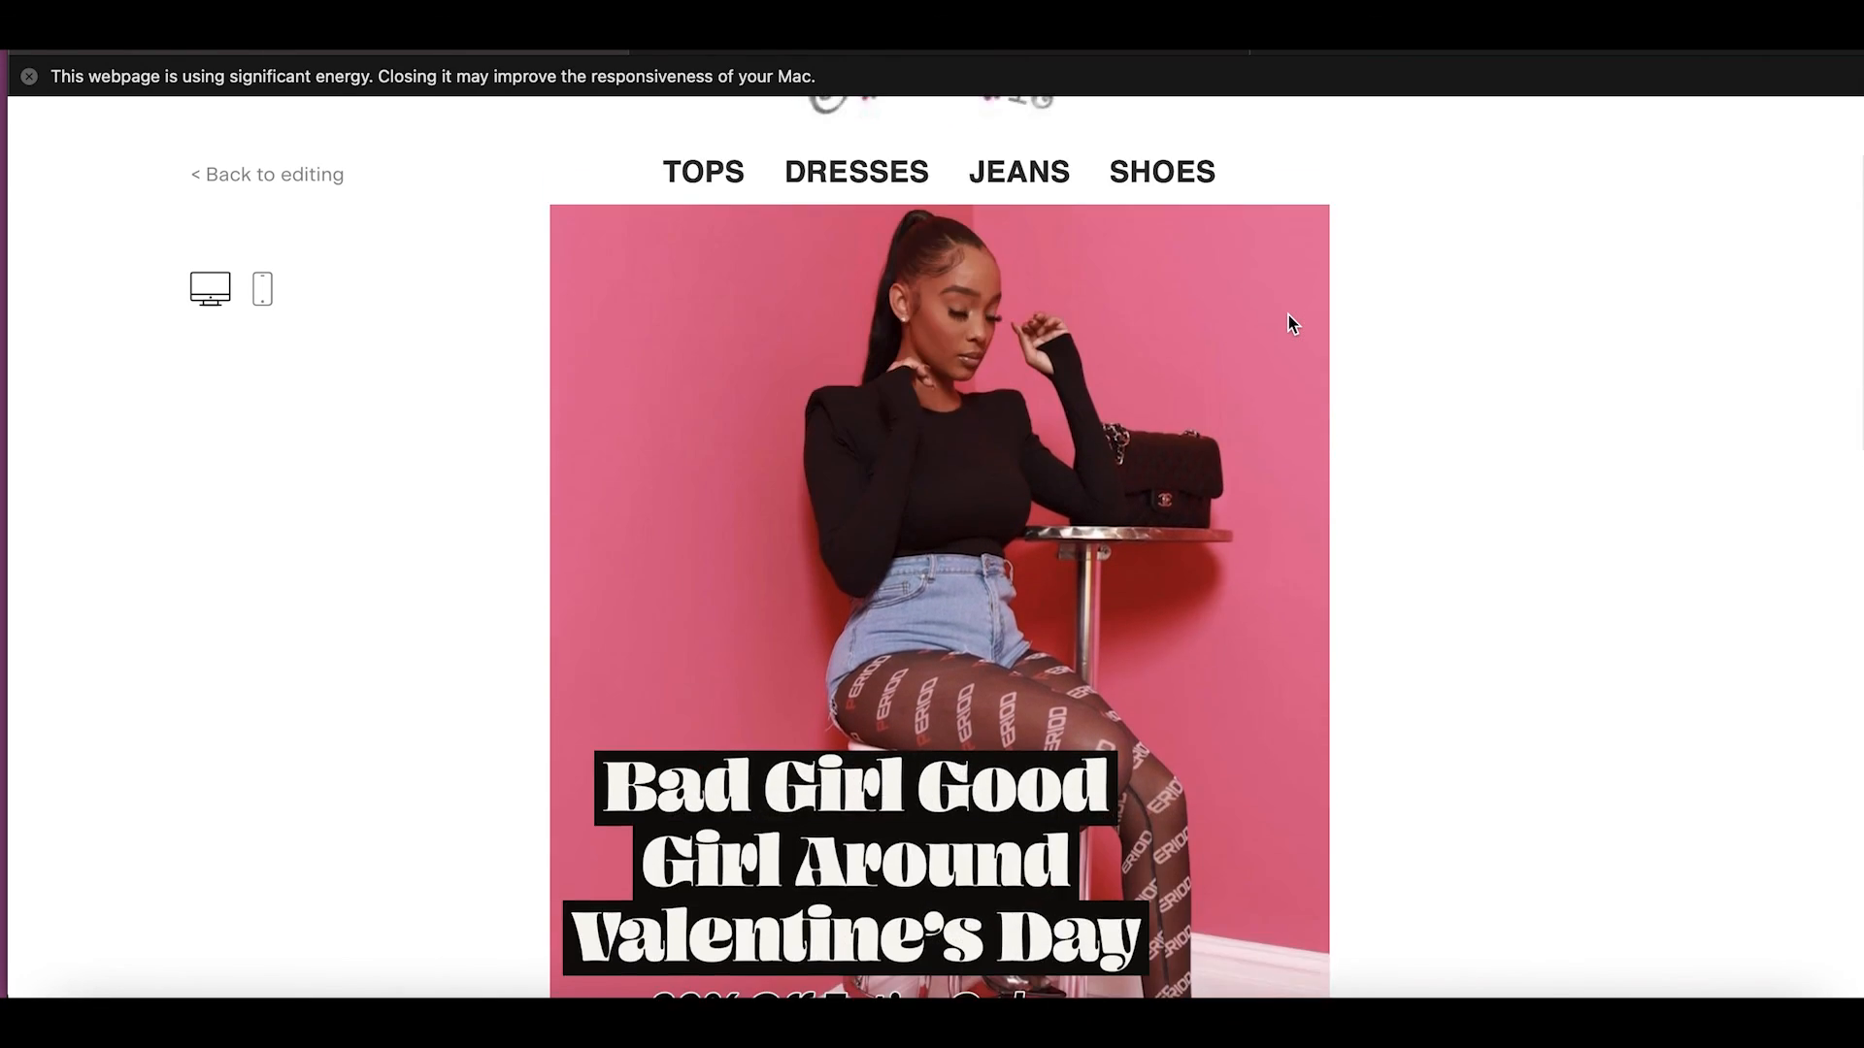
scroll(1289, 315, down, 10)
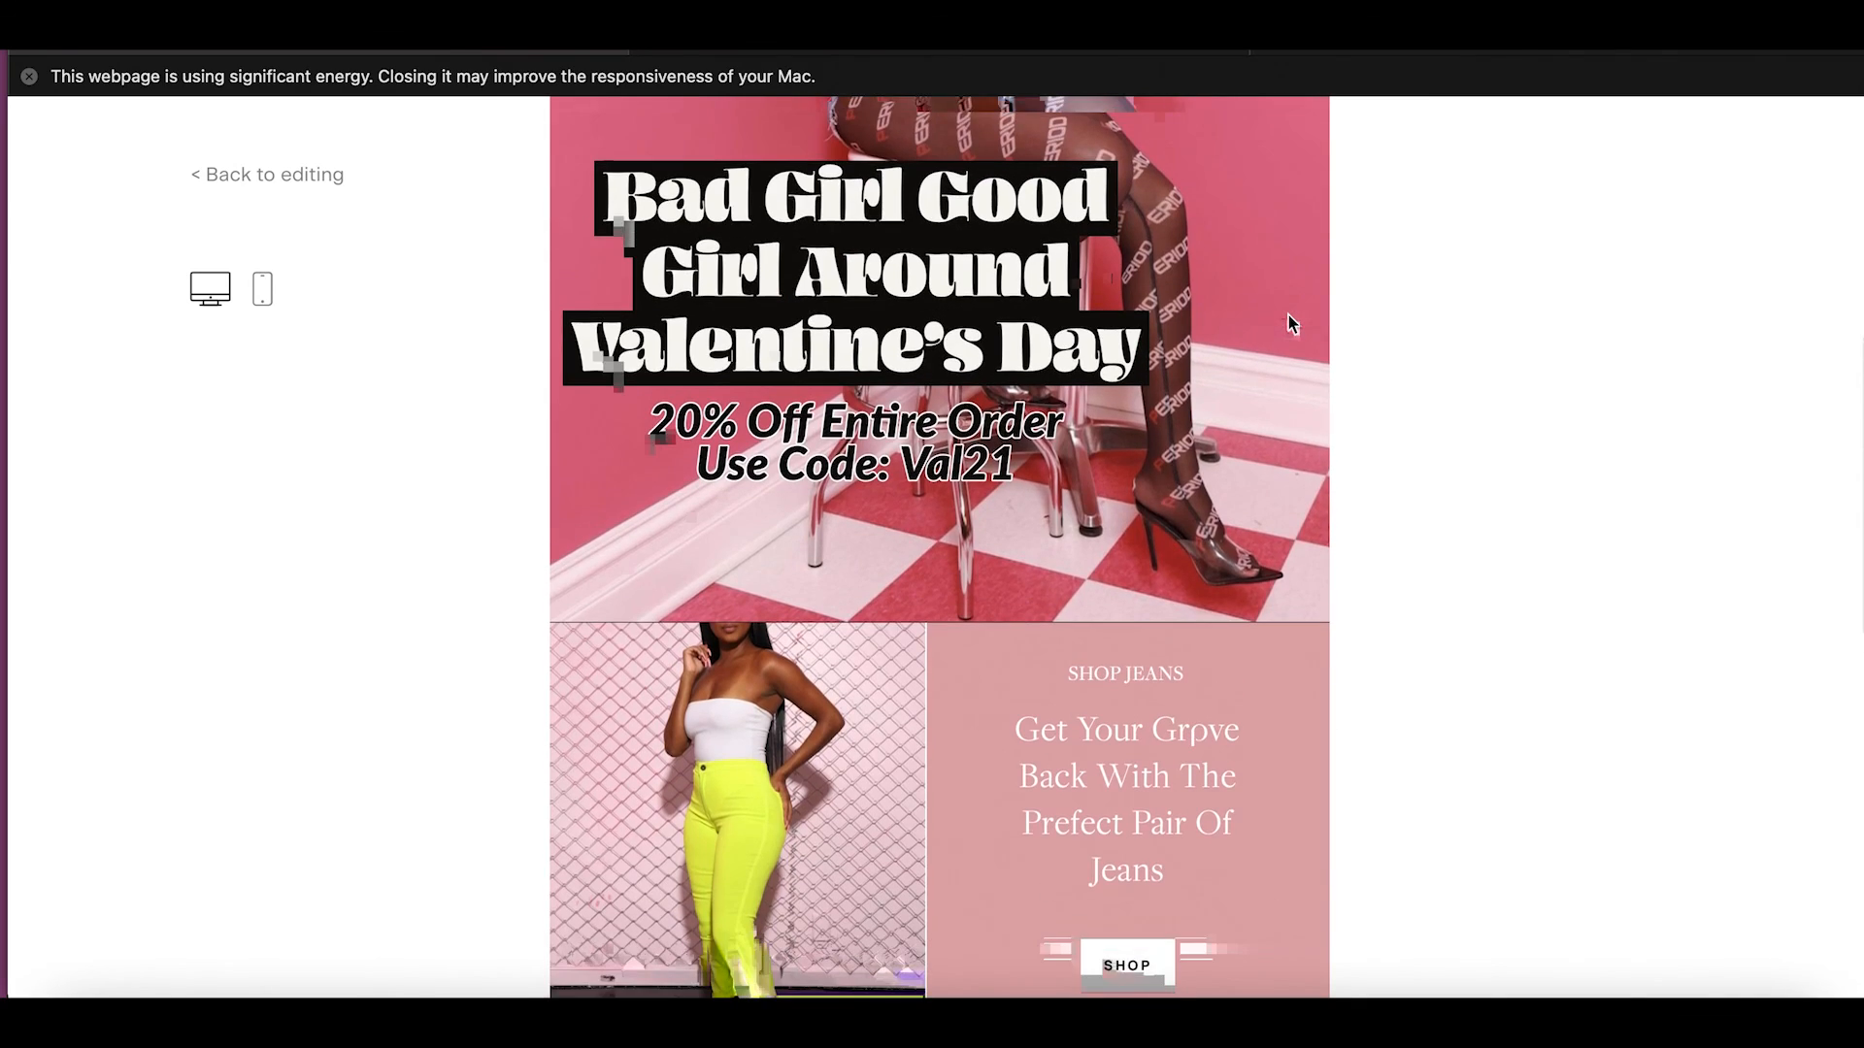
scroll(1289, 314, down, 3)
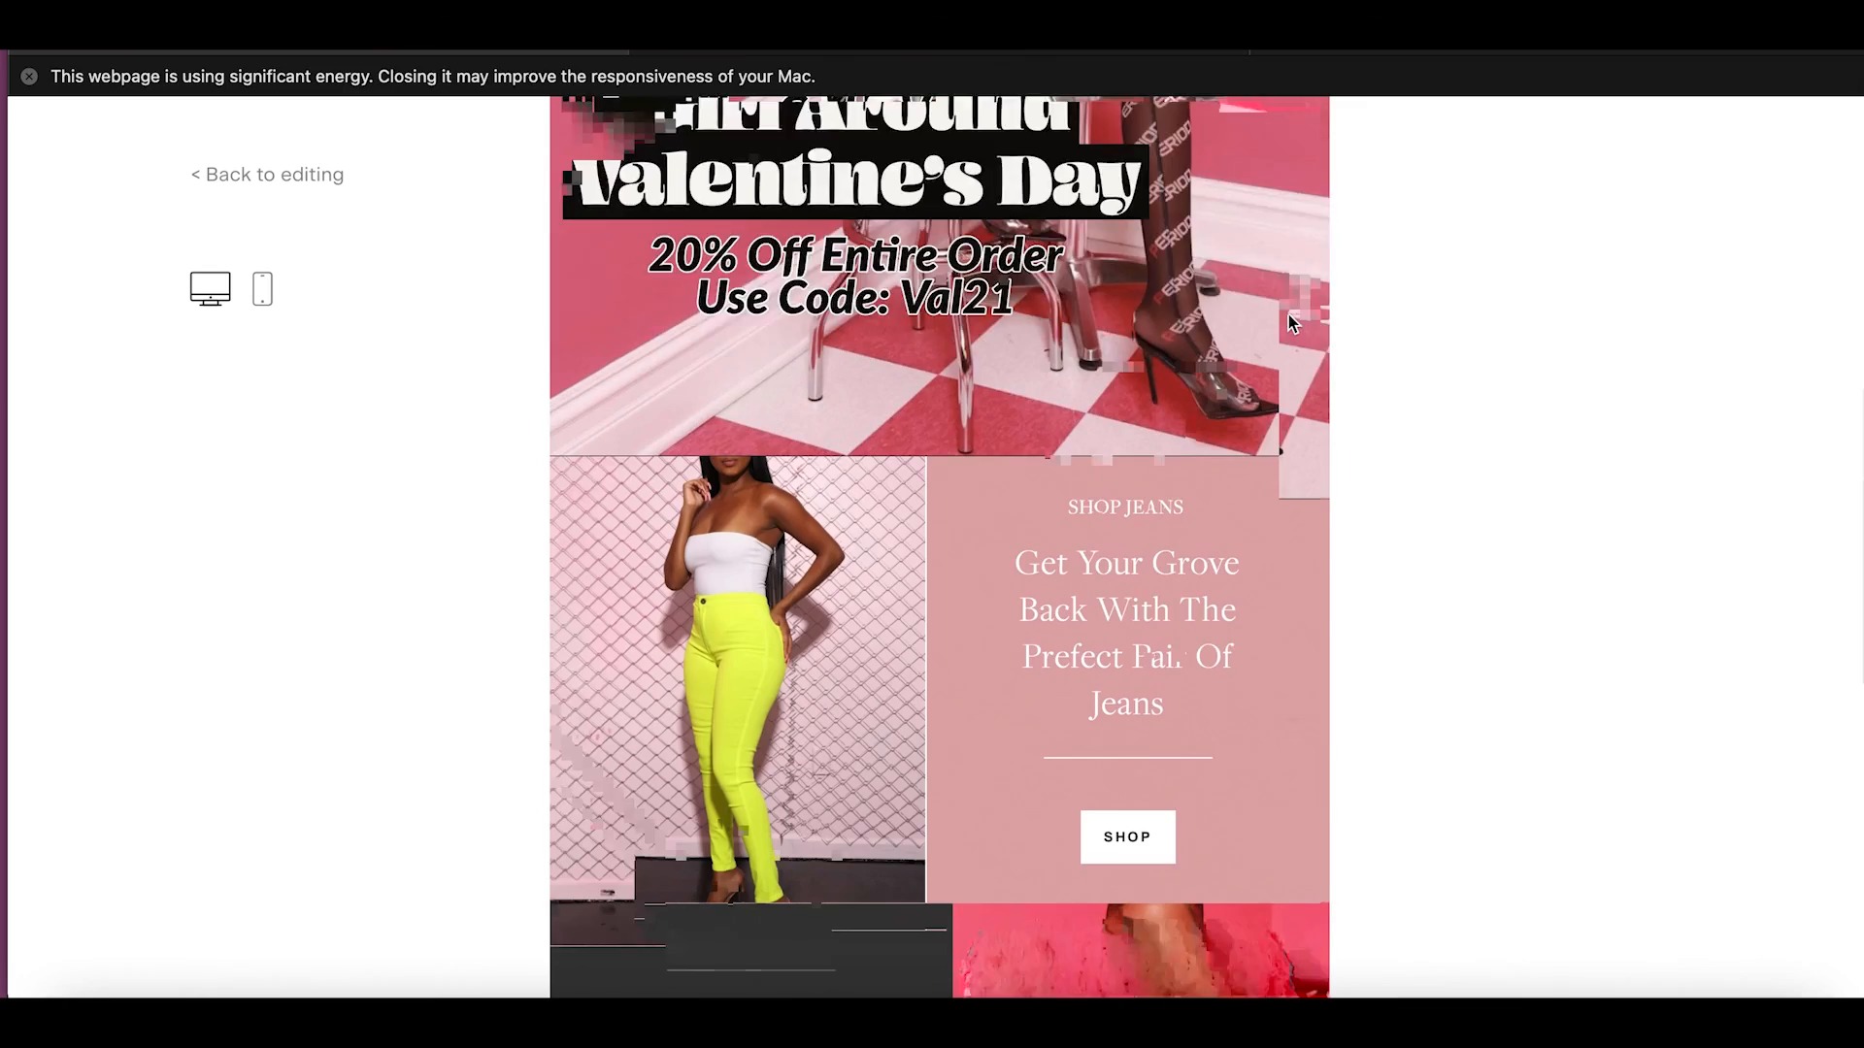
scroll(1289, 314, down, 10)
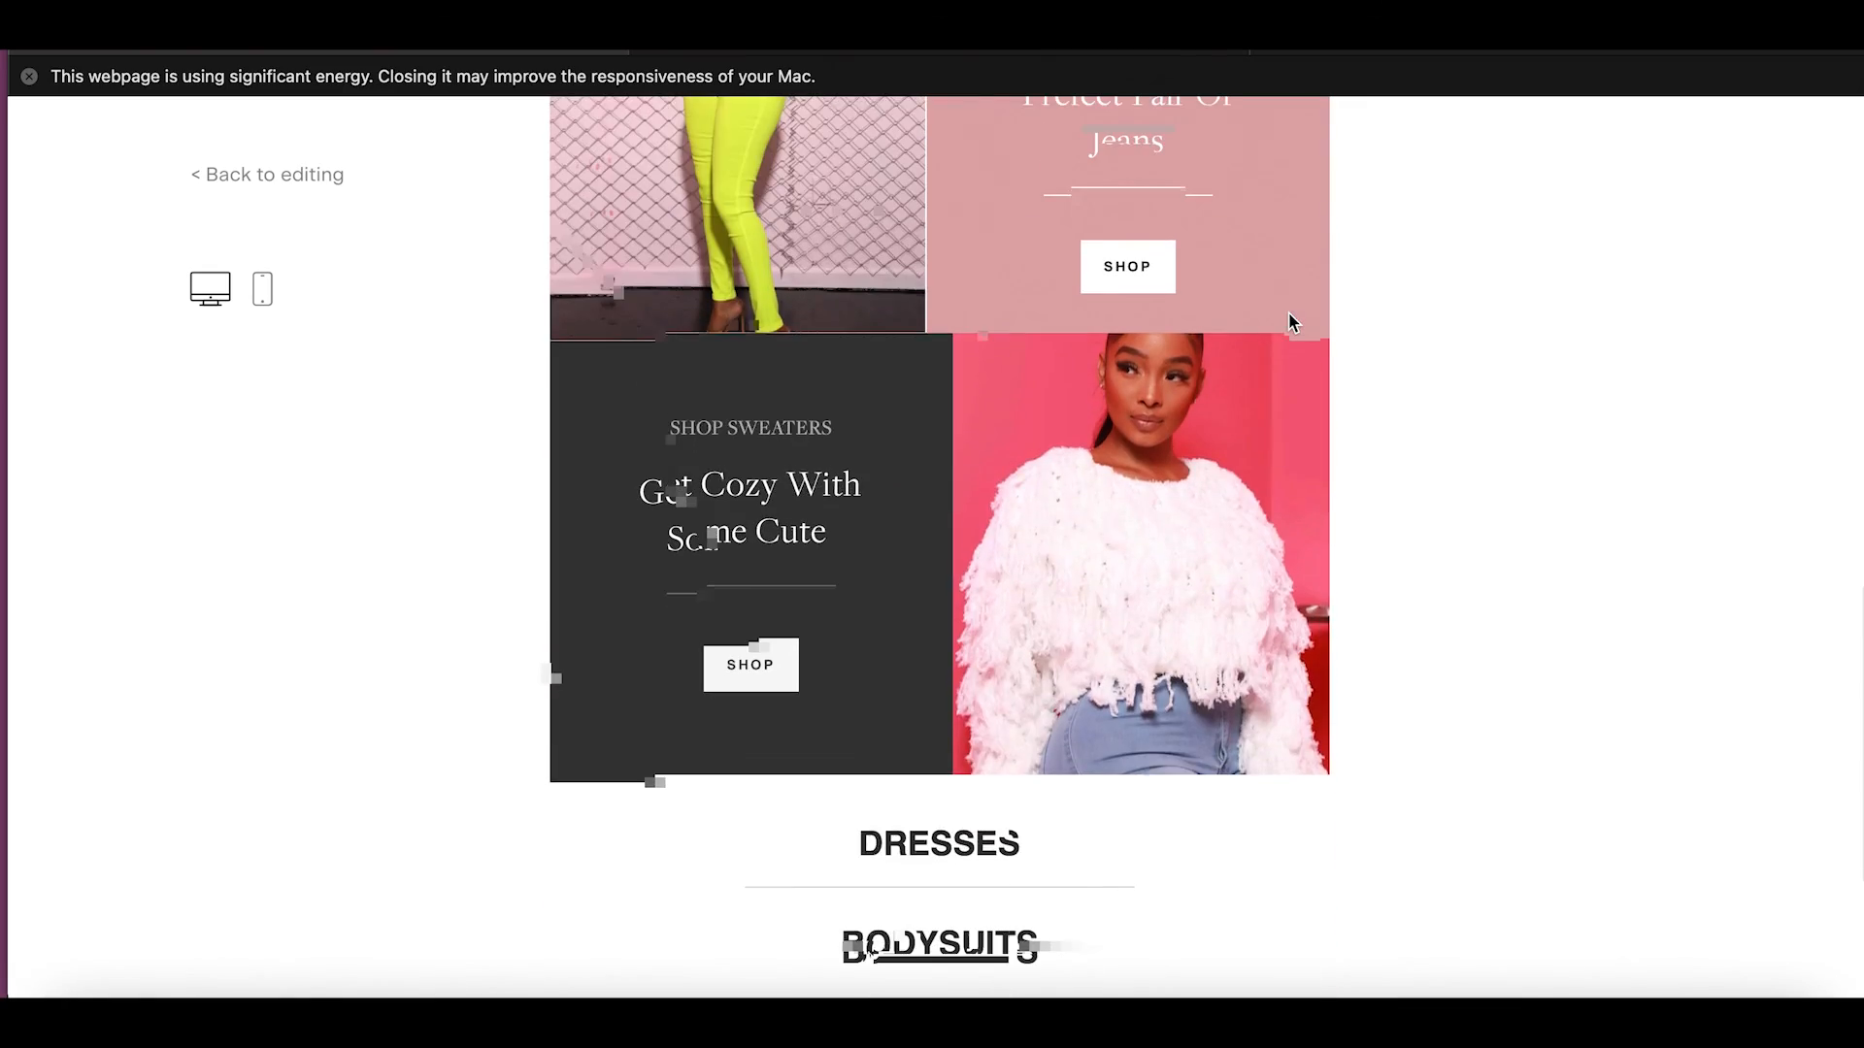
scroll(1289, 312, down, 6)
scroll(1289, 312, up, 13)
scroll(1290, 321, up, 15)
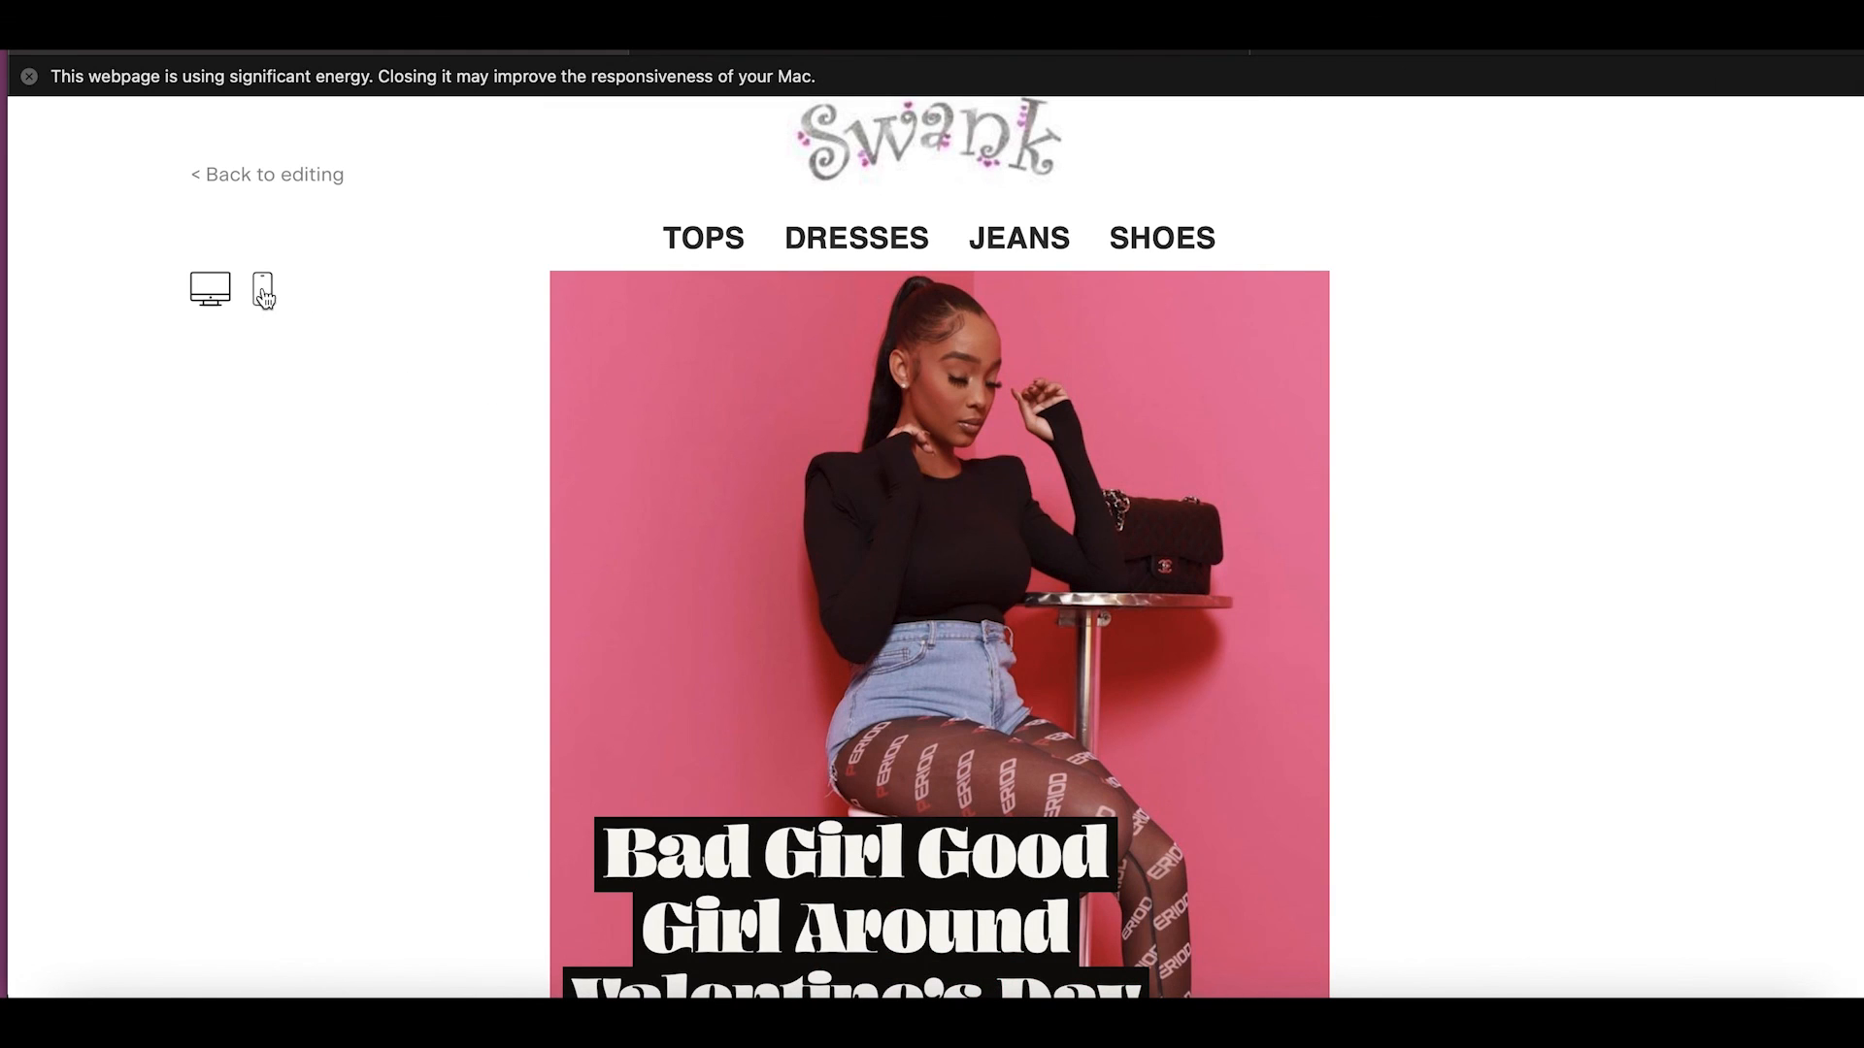
Switch the preview to mobile view and check the header, hero image and promotion blocks.
click(262, 291)
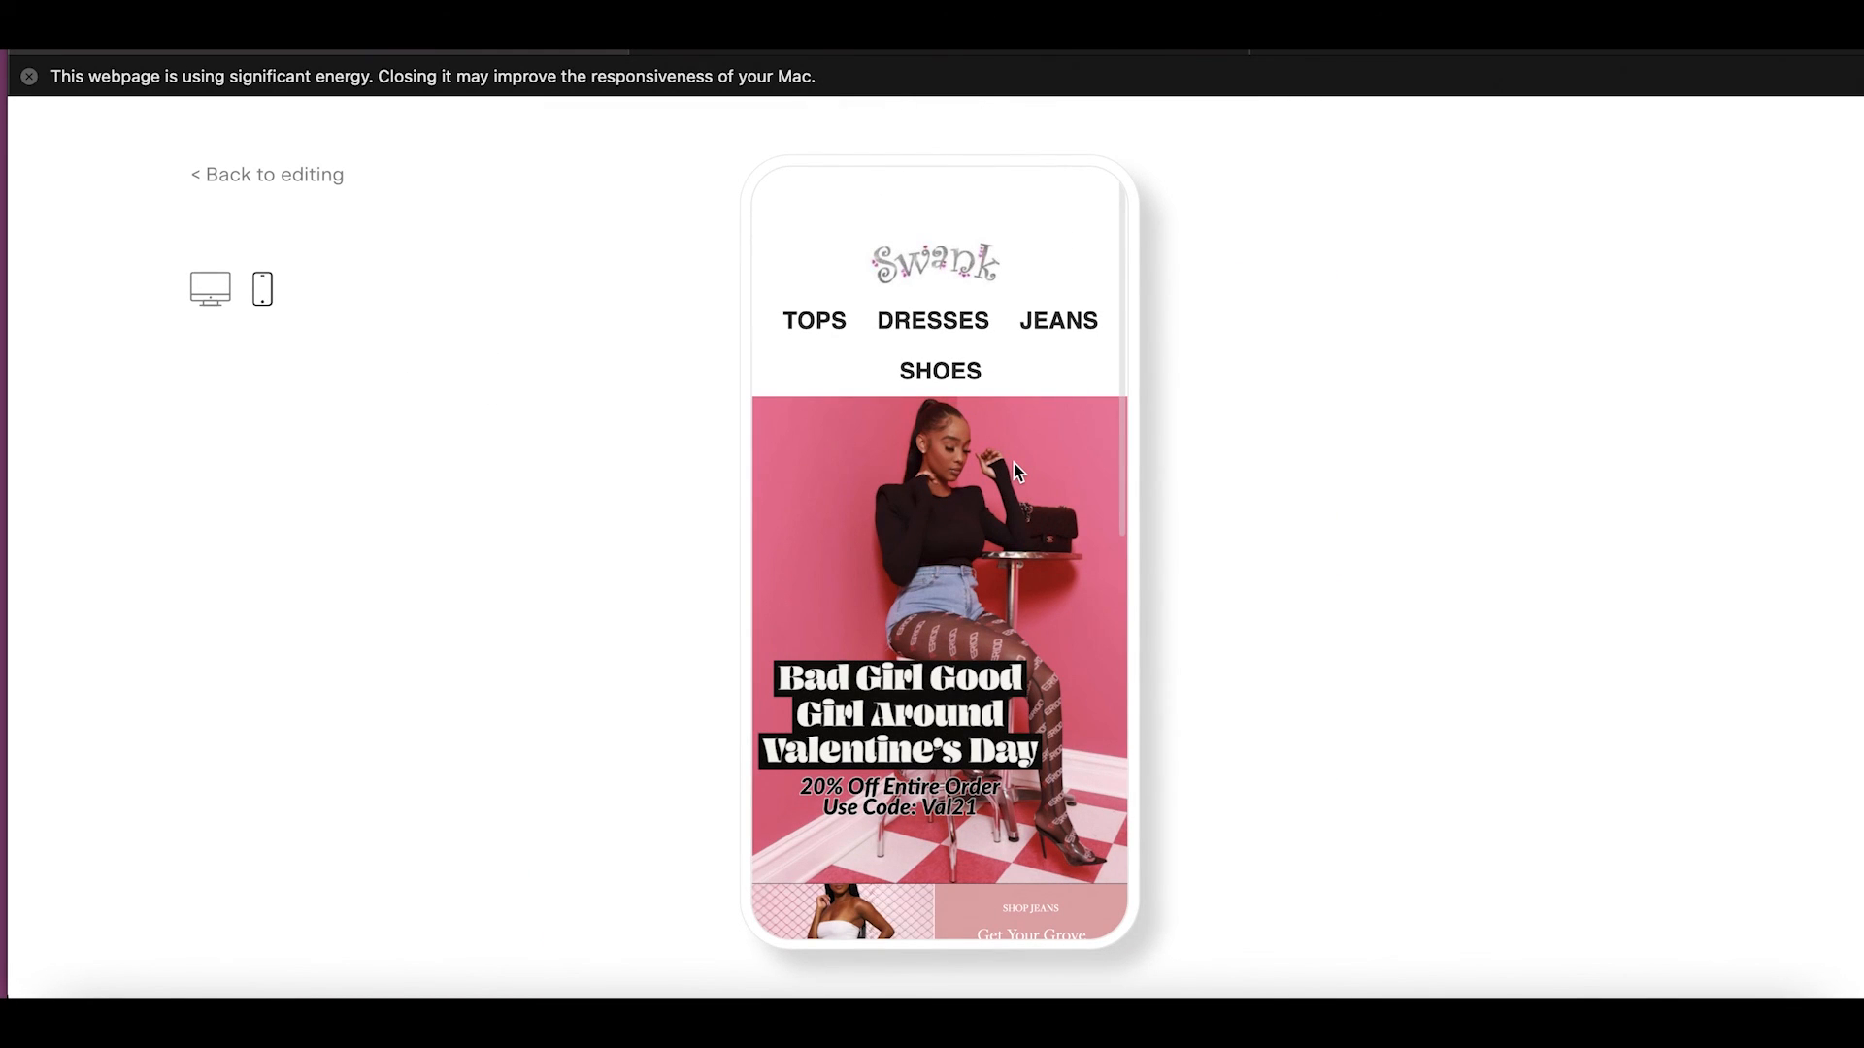
scroll(1015, 471, down, 3)
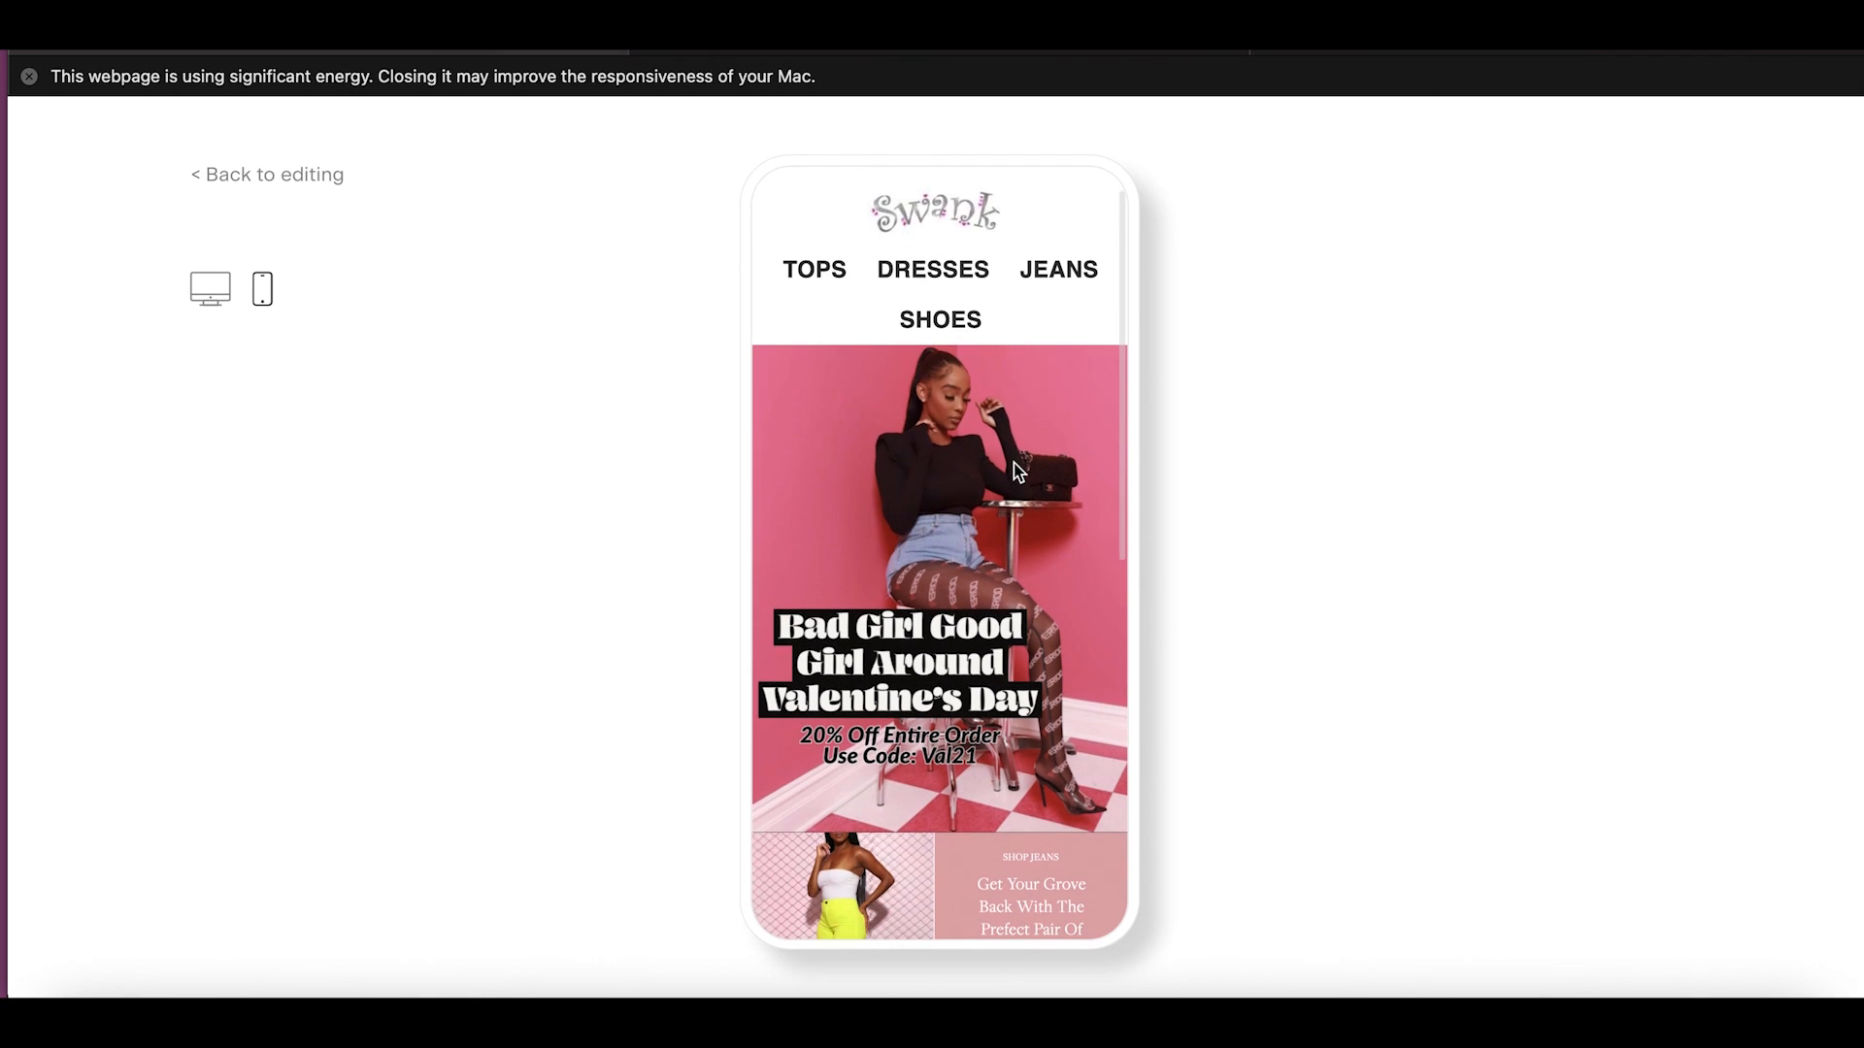
scroll(1014, 471, down, 8)
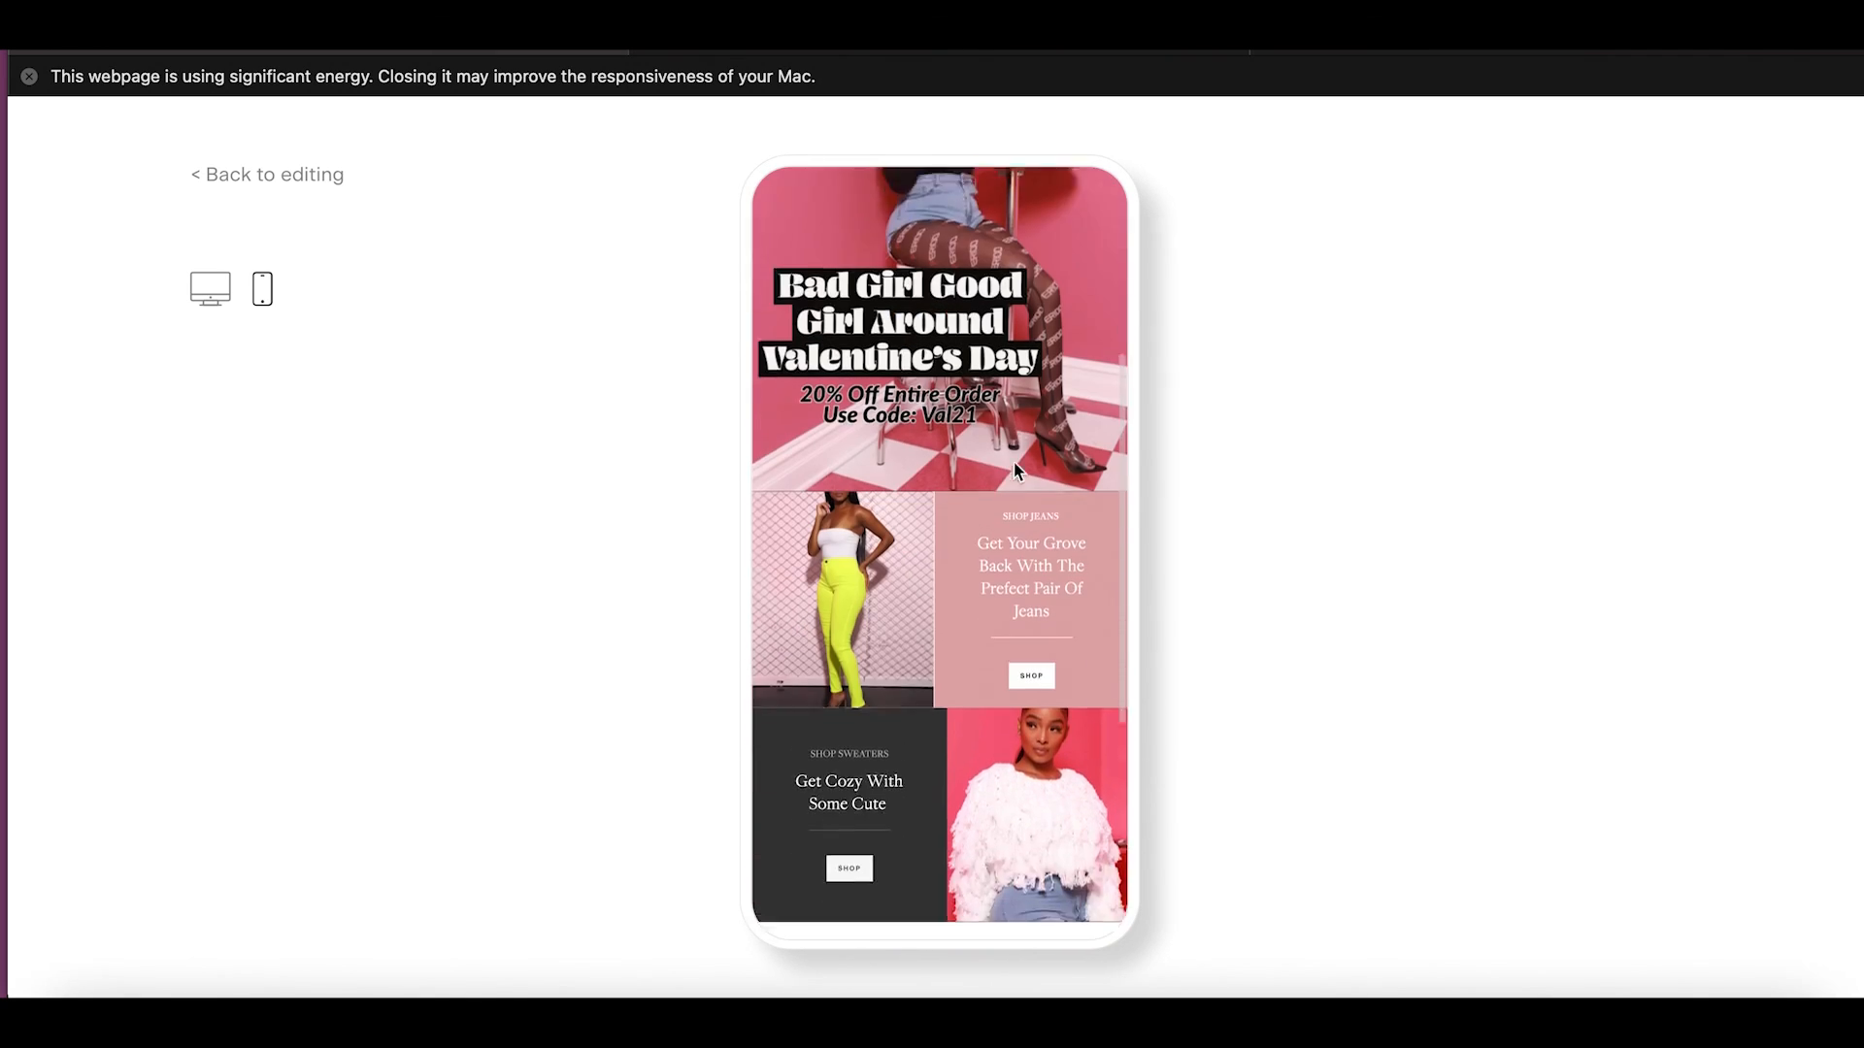
scroll(1016, 470, down, 3)
scroll(1017, 470, up, 12)
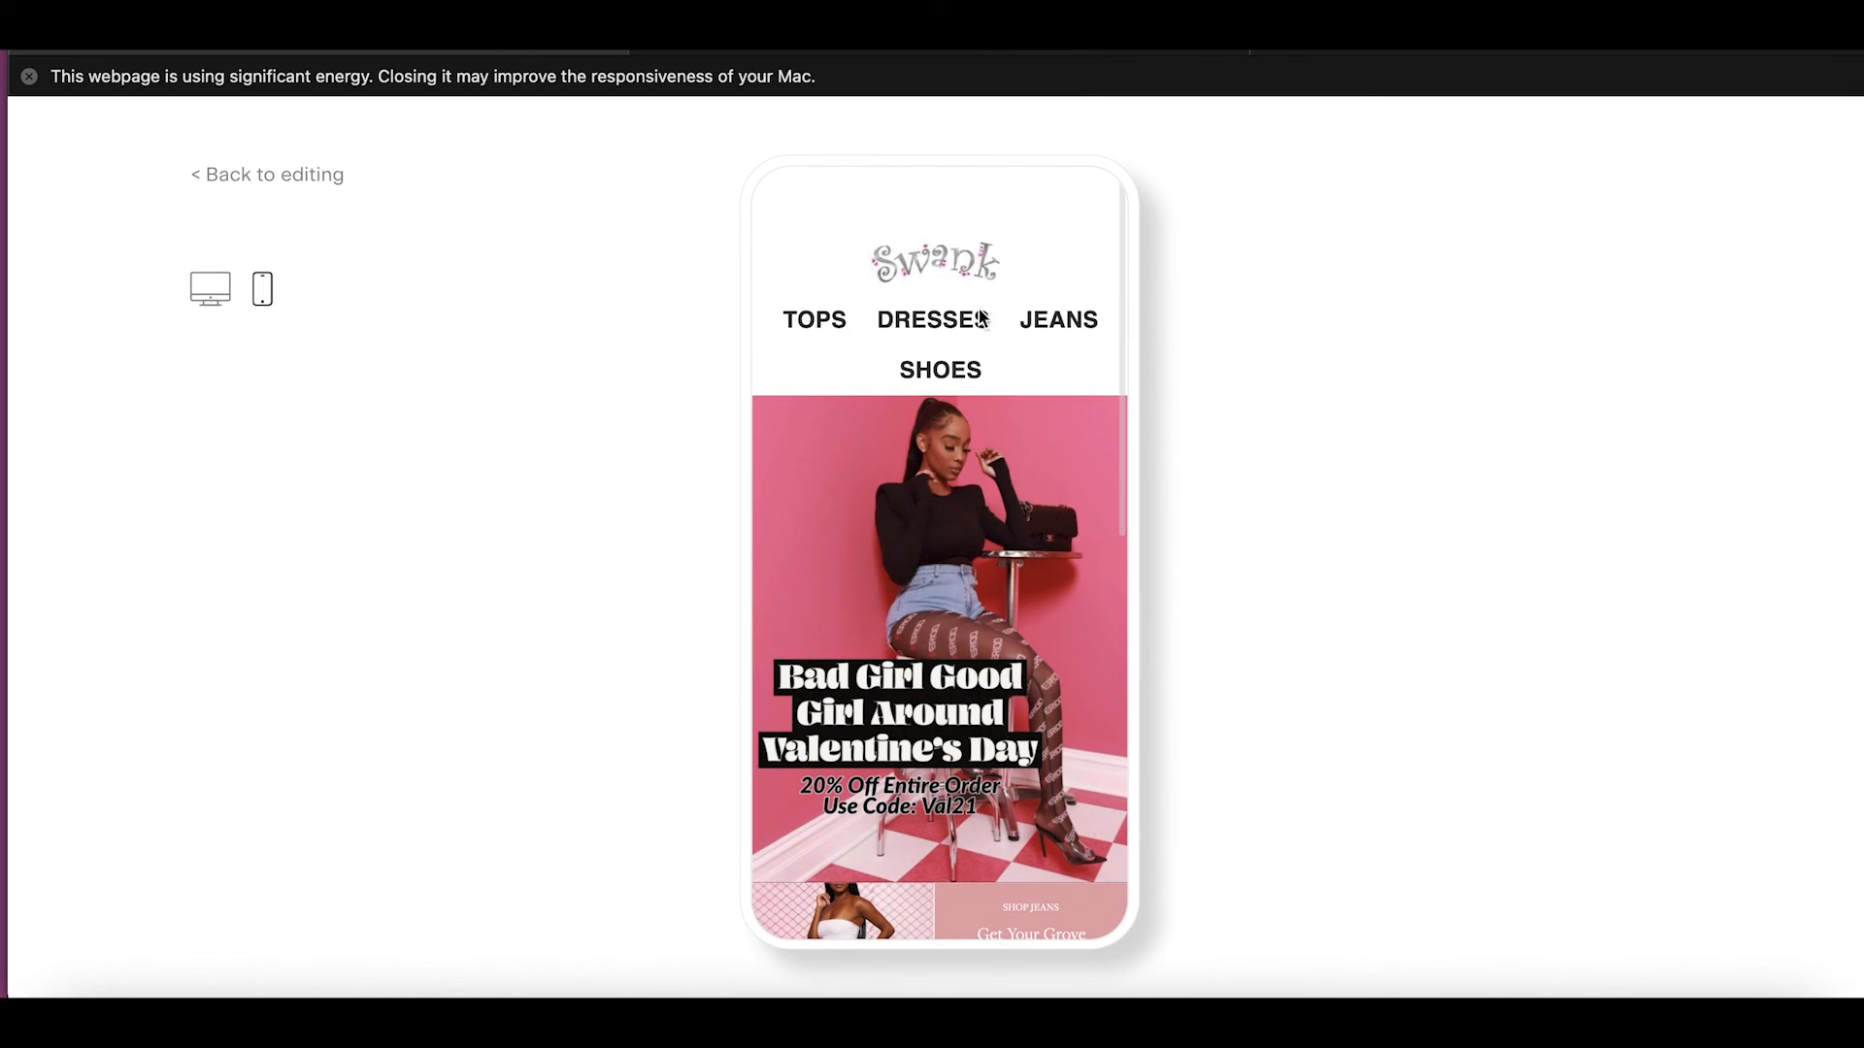
scroll(995, 352, down, 1)
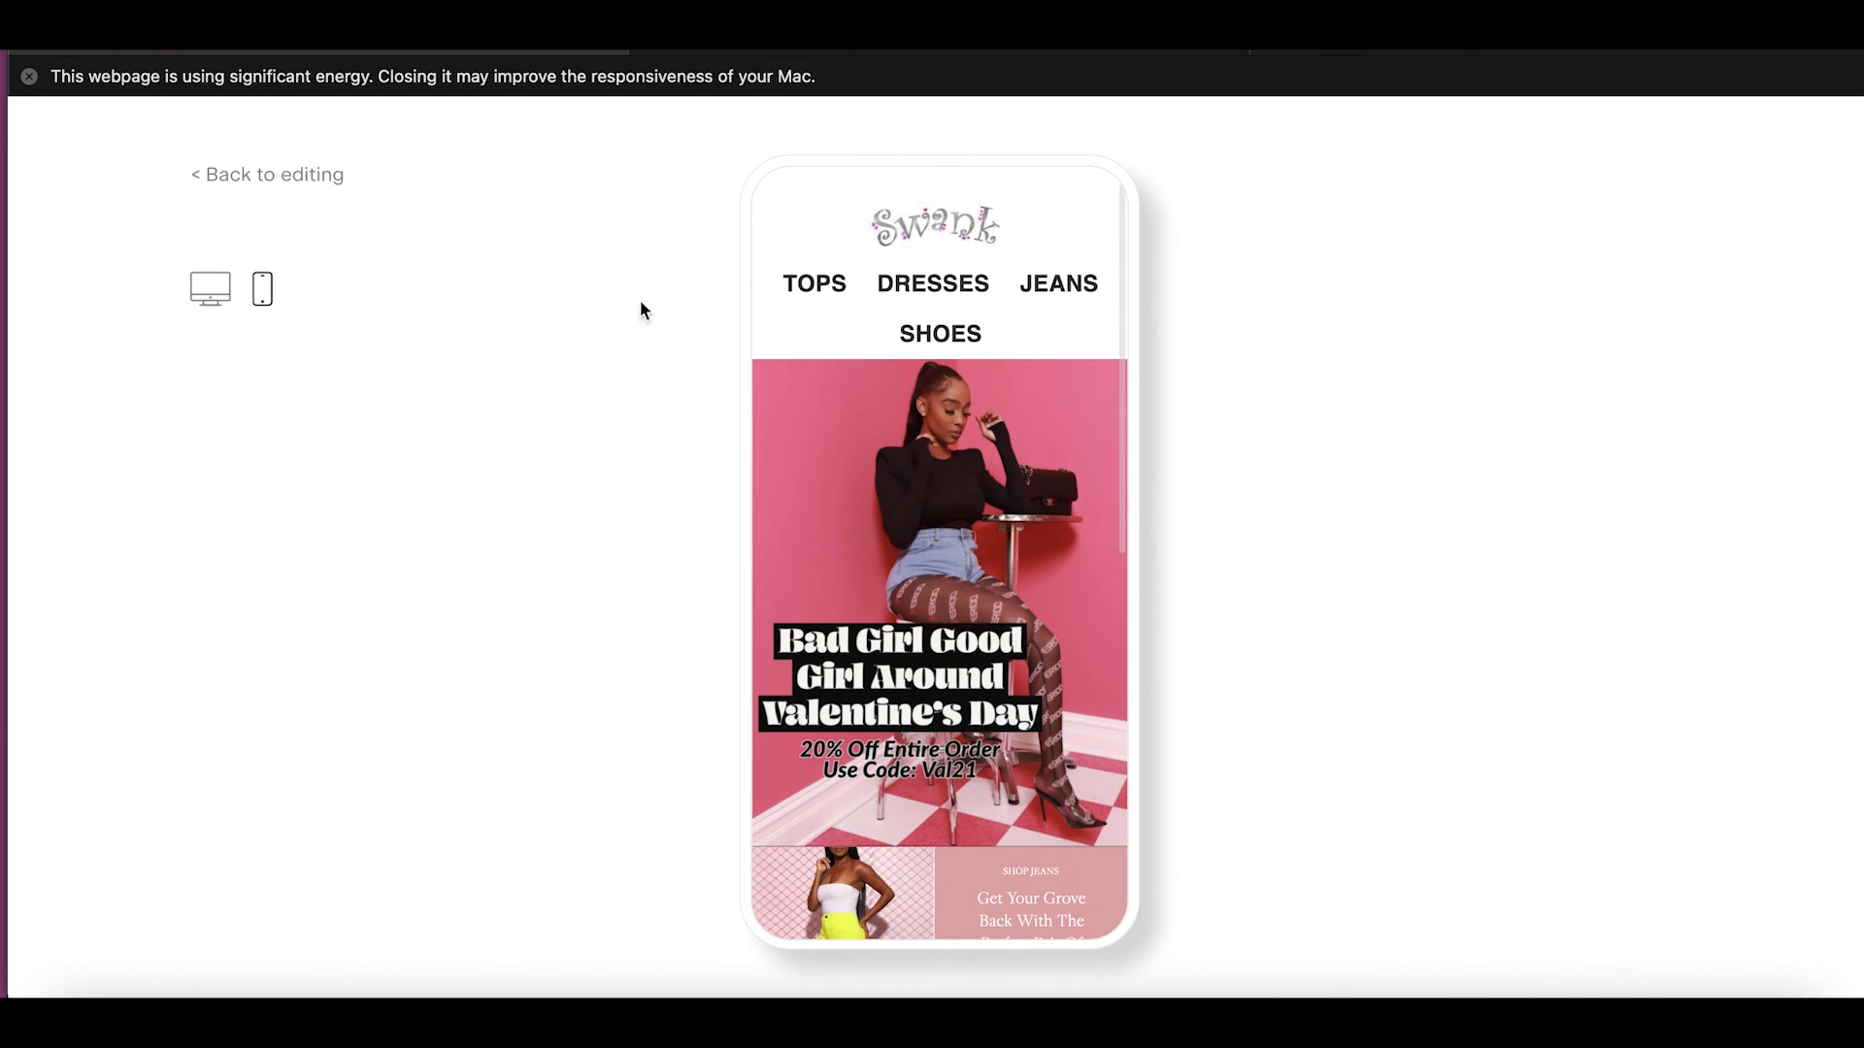
Compare the header menu's layout between the desktop and mobile previews, ending in mobile view.
click(213, 301)
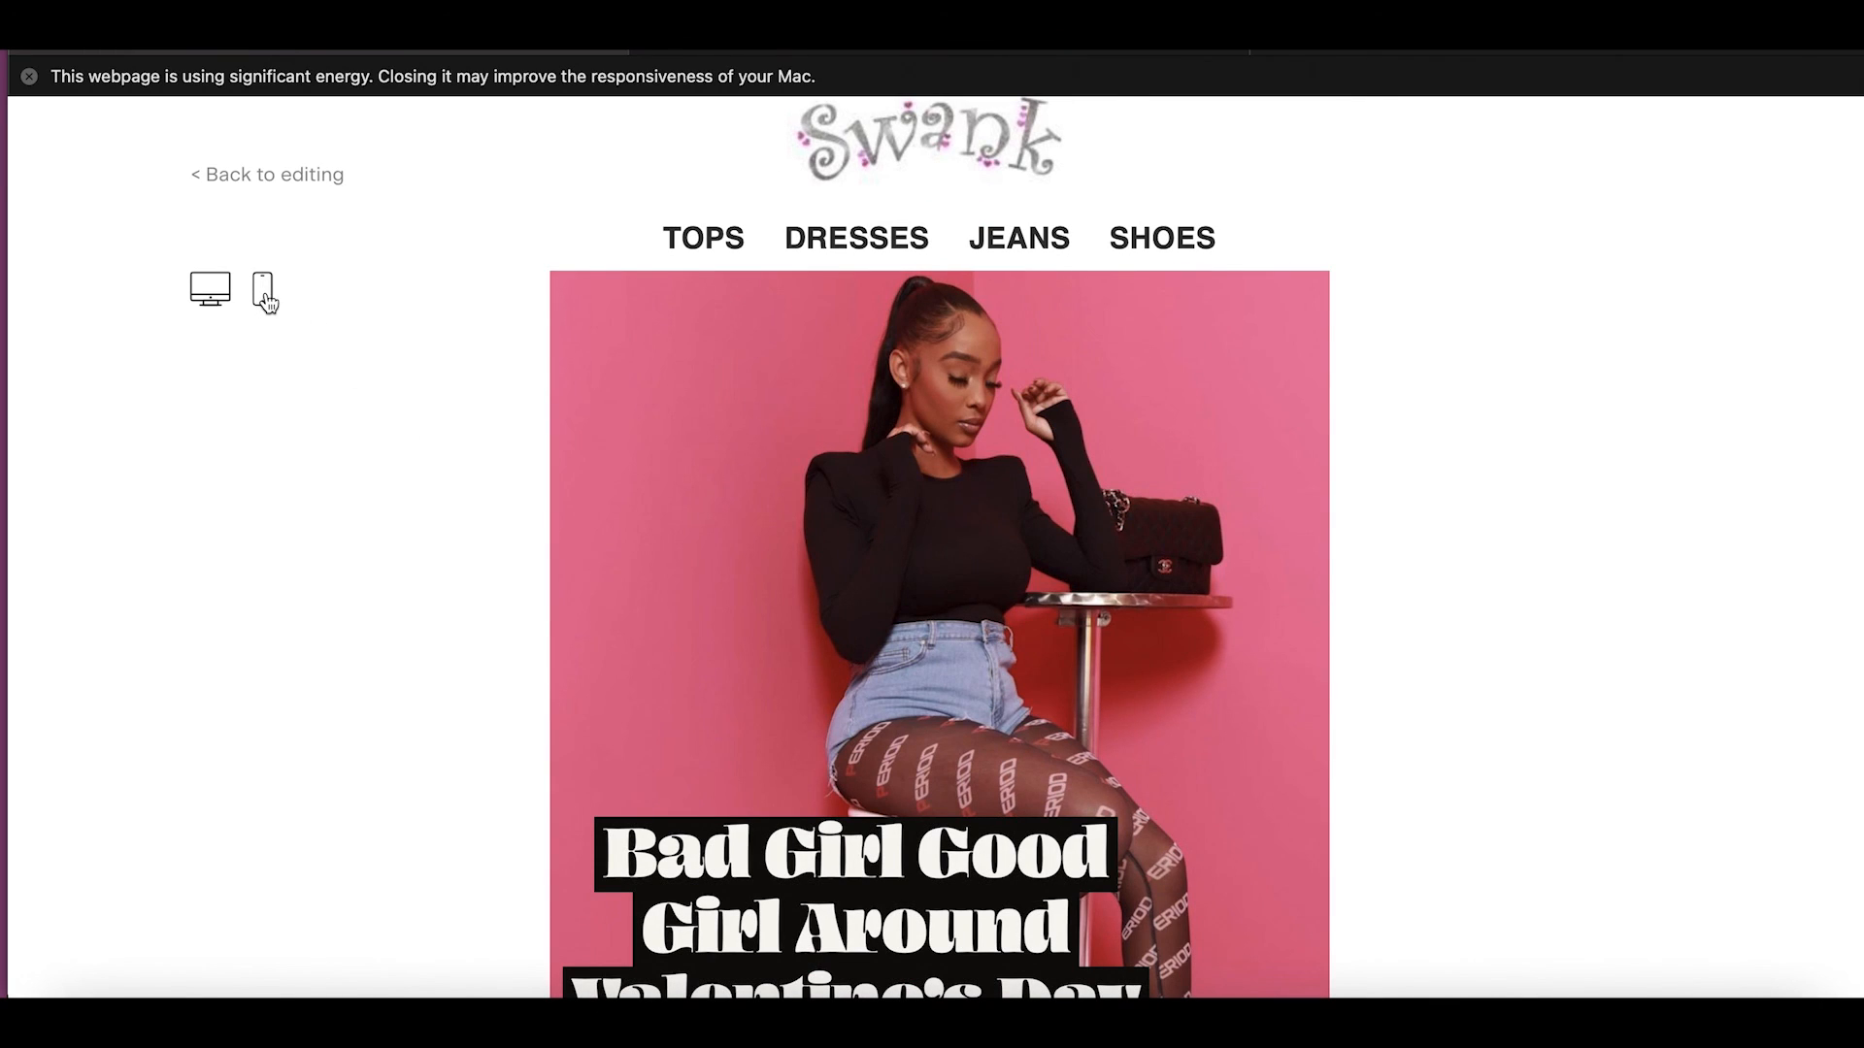
click(264, 294)
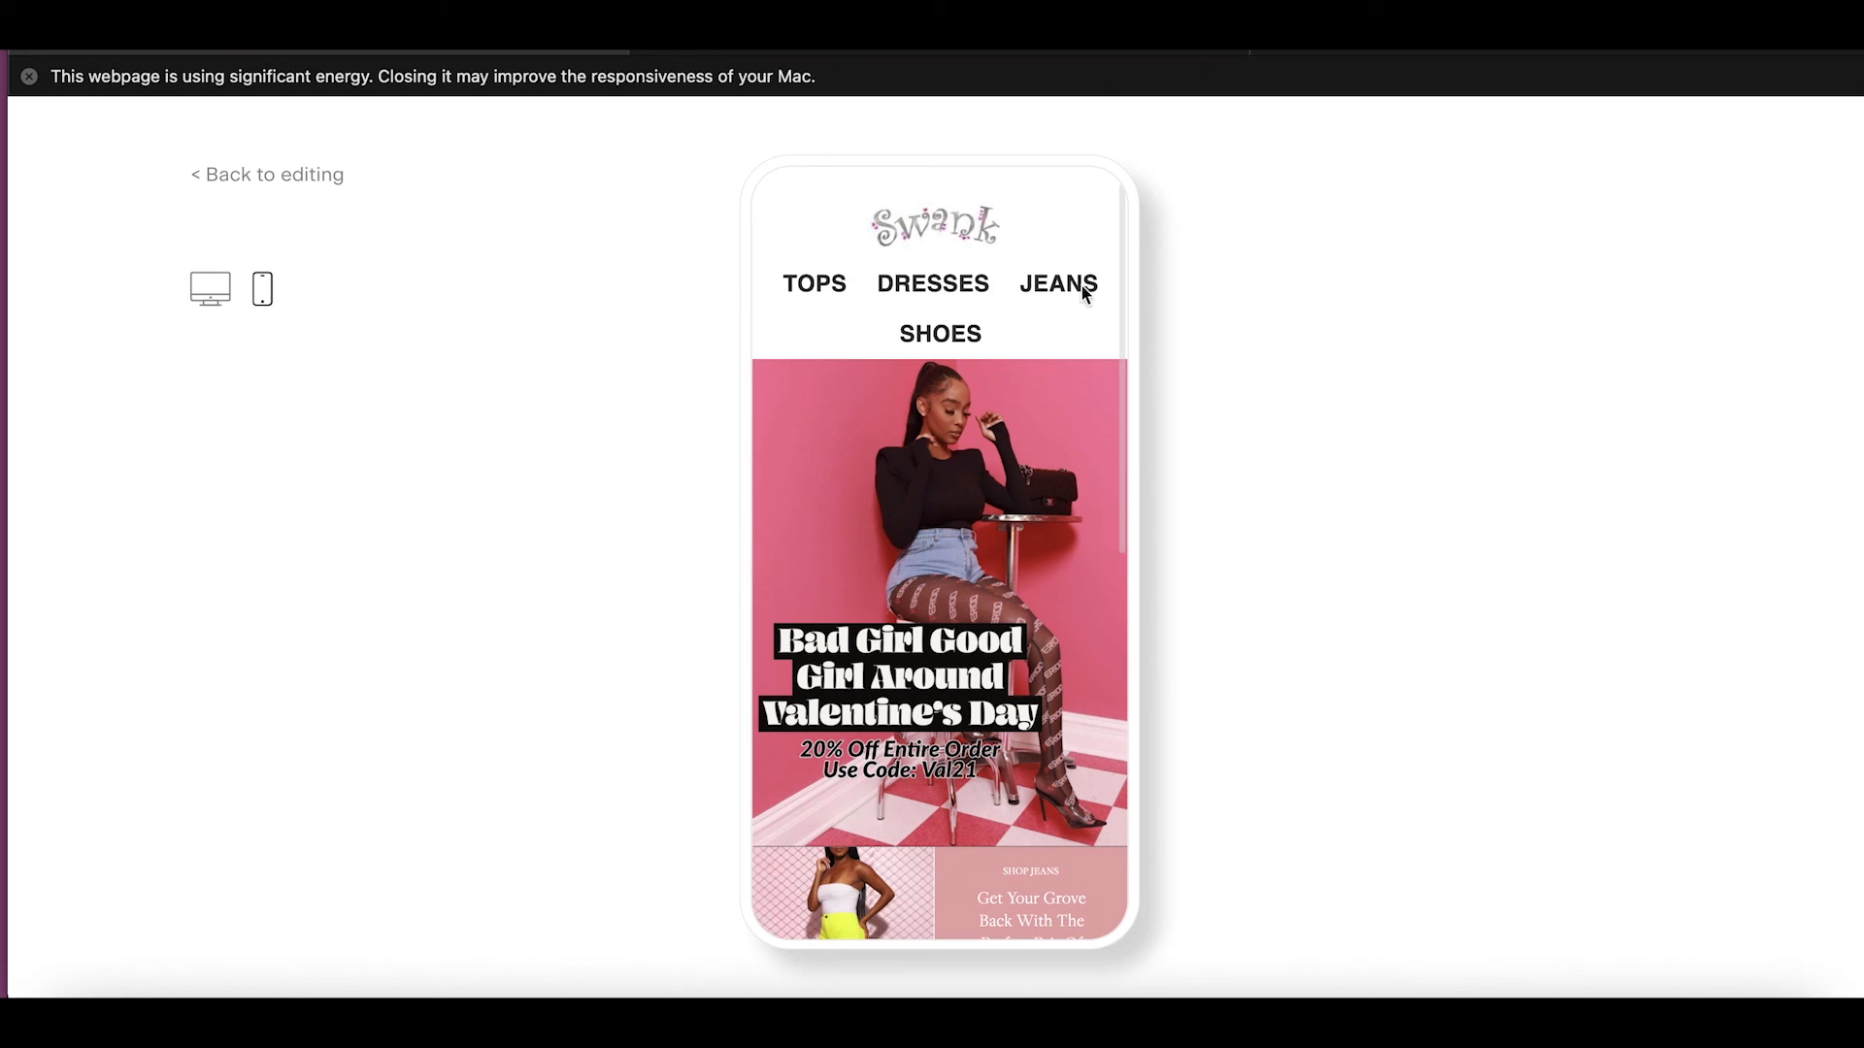
scroll(1025, 361, down, 2)
scroll(1021, 352, down, 1)
scroll(1021, 353, up, 3)
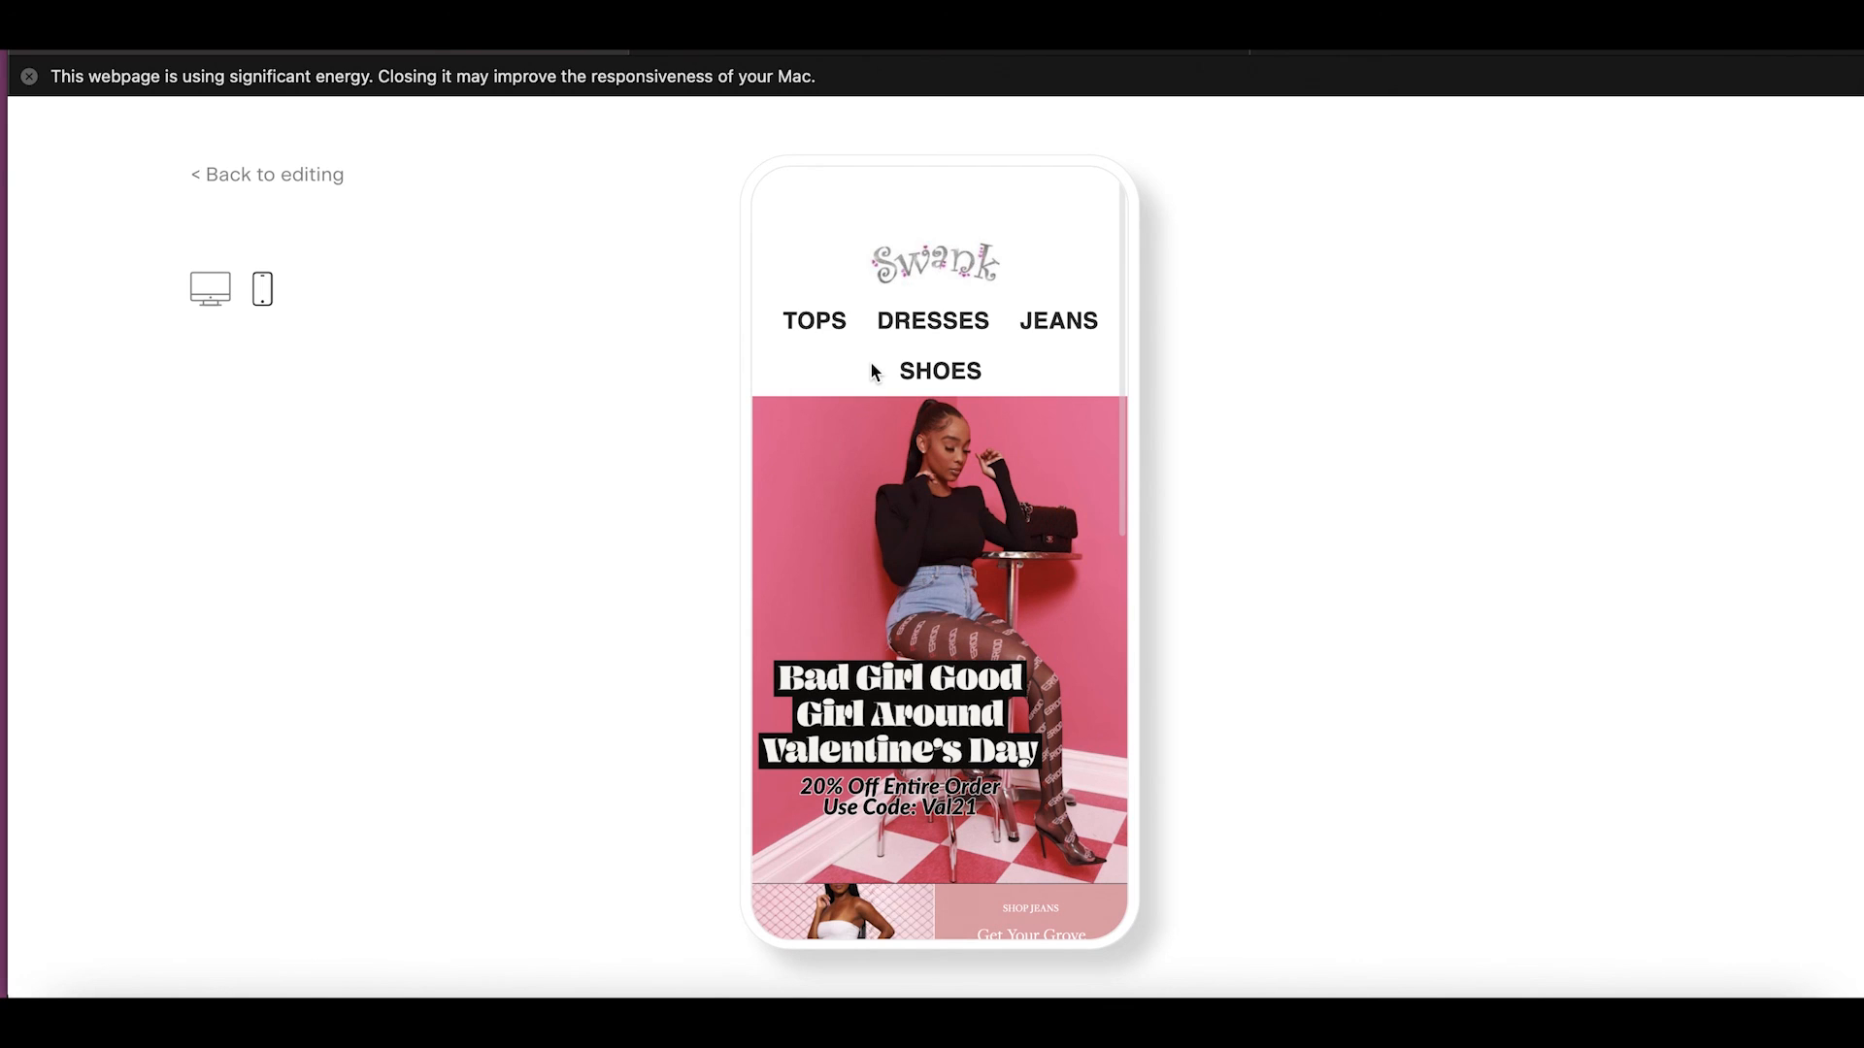
Examine the mobile preview from the header menu down to the social icons and return to its beginning.
scroll(916, 421, down, 2)
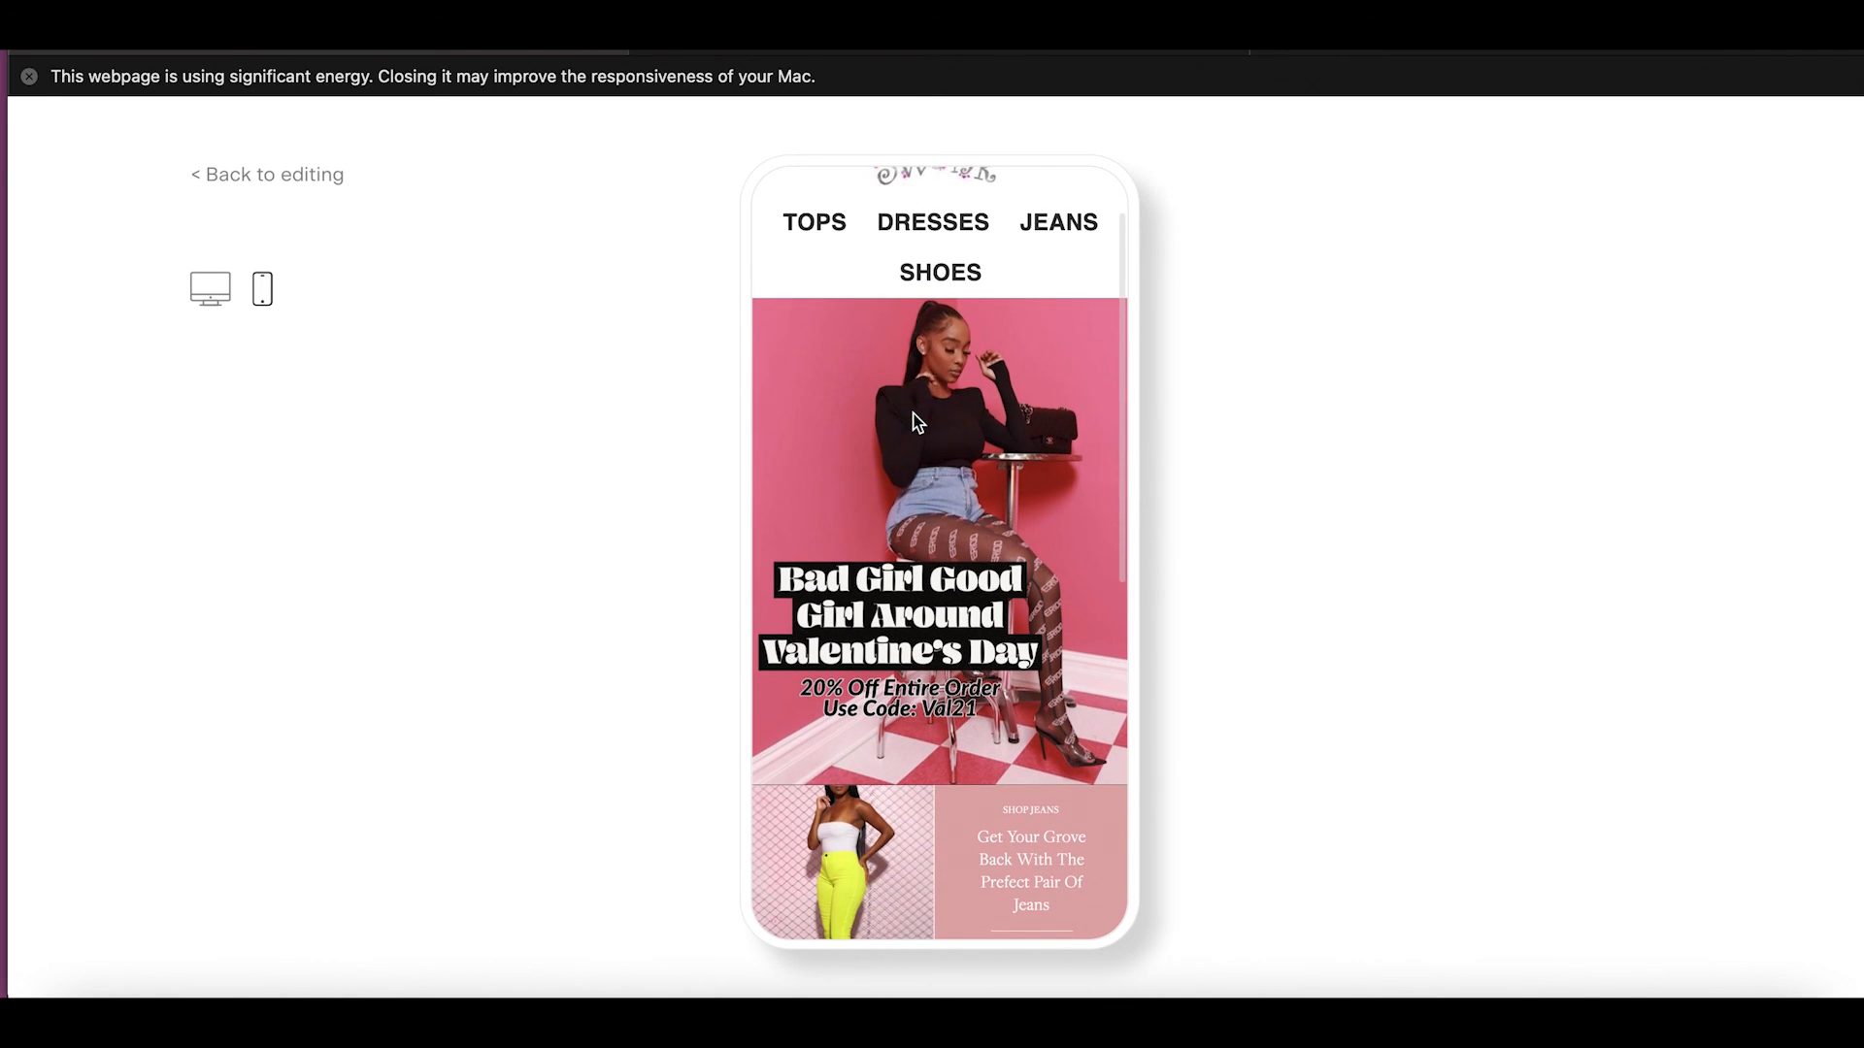
scroll(917, 421, down, 5)
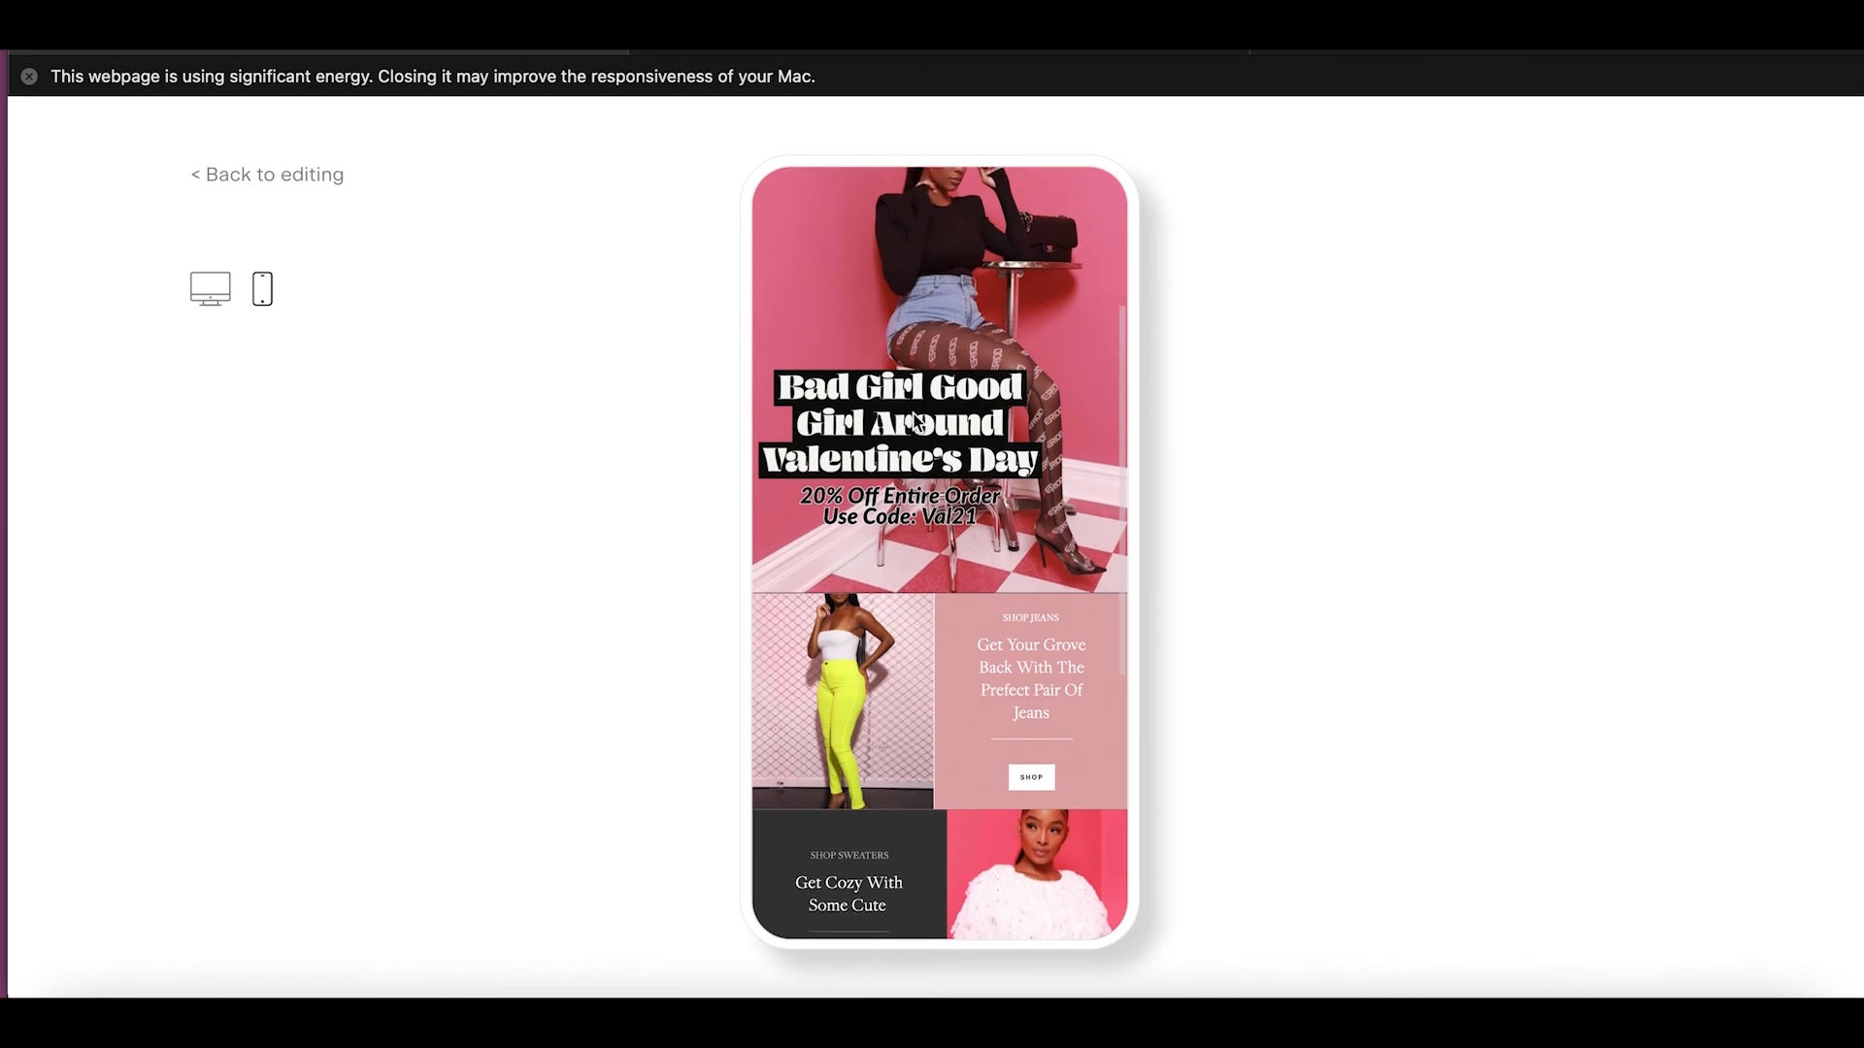
scroll(916, 421, down, 5)
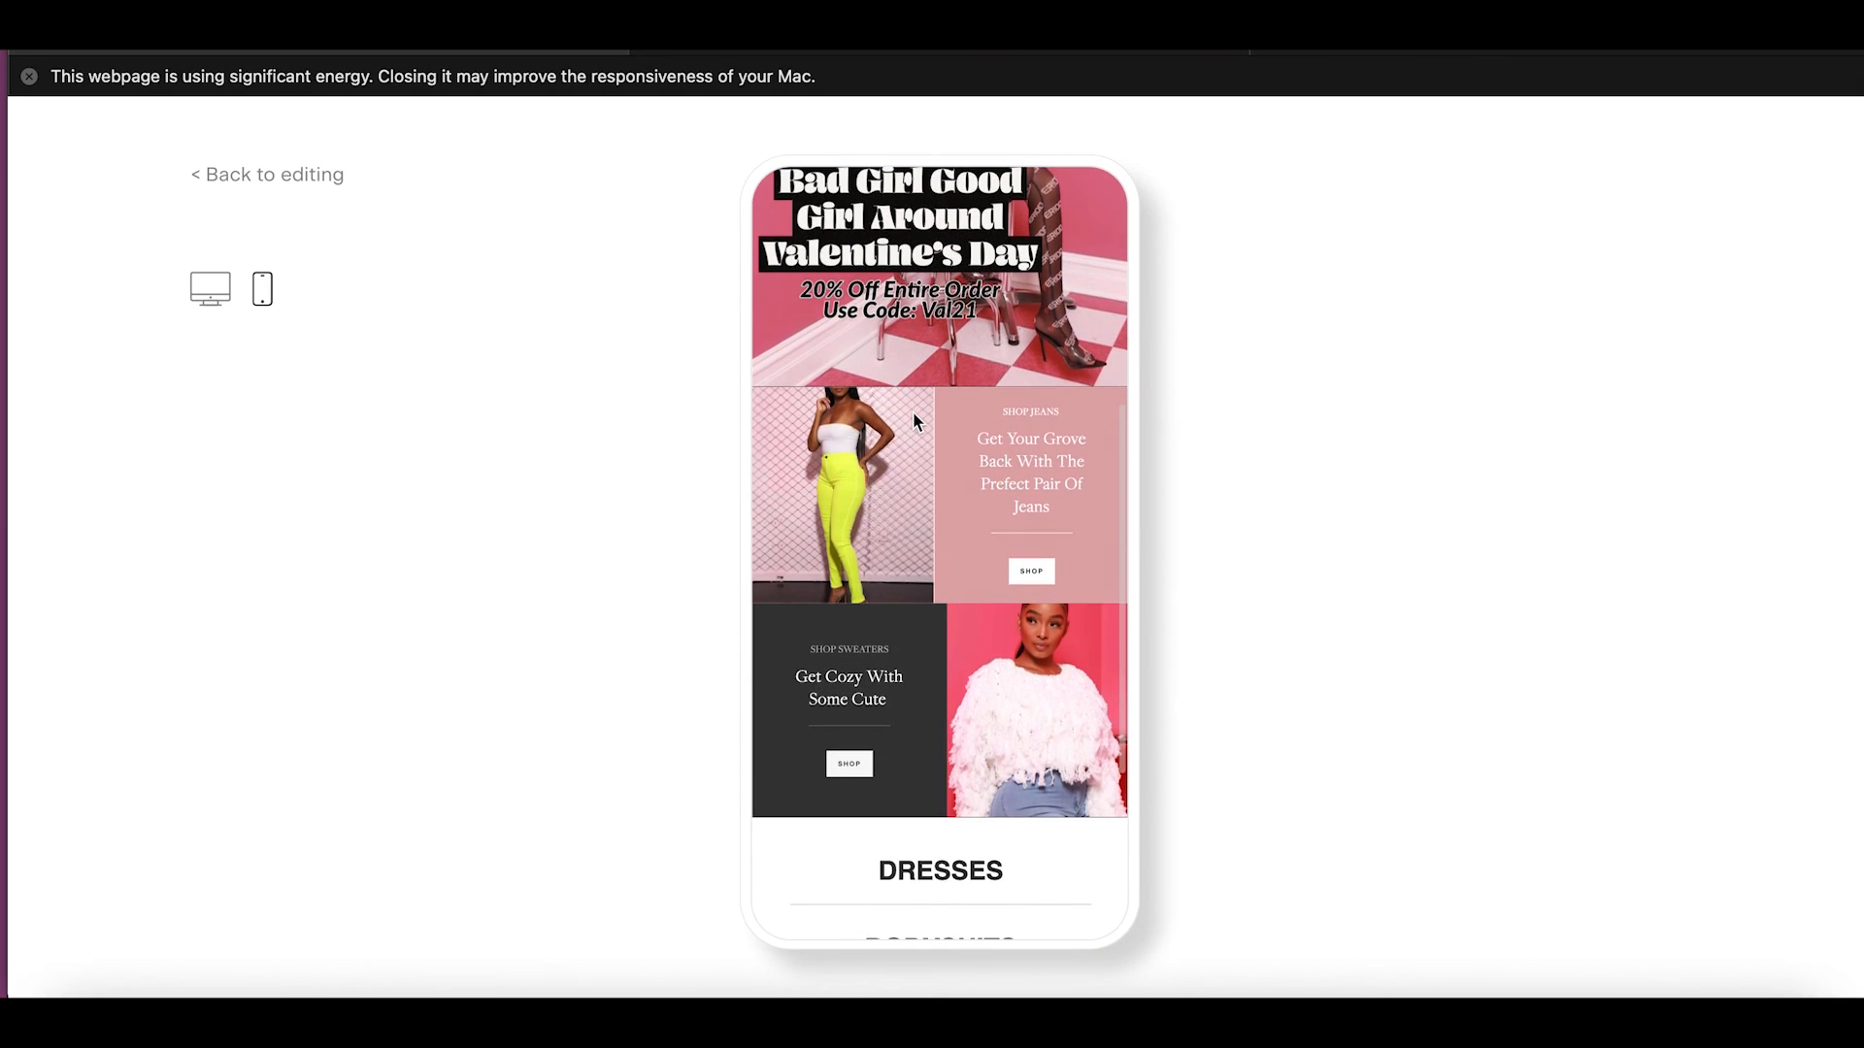
scroll(914, 412, down, 4)
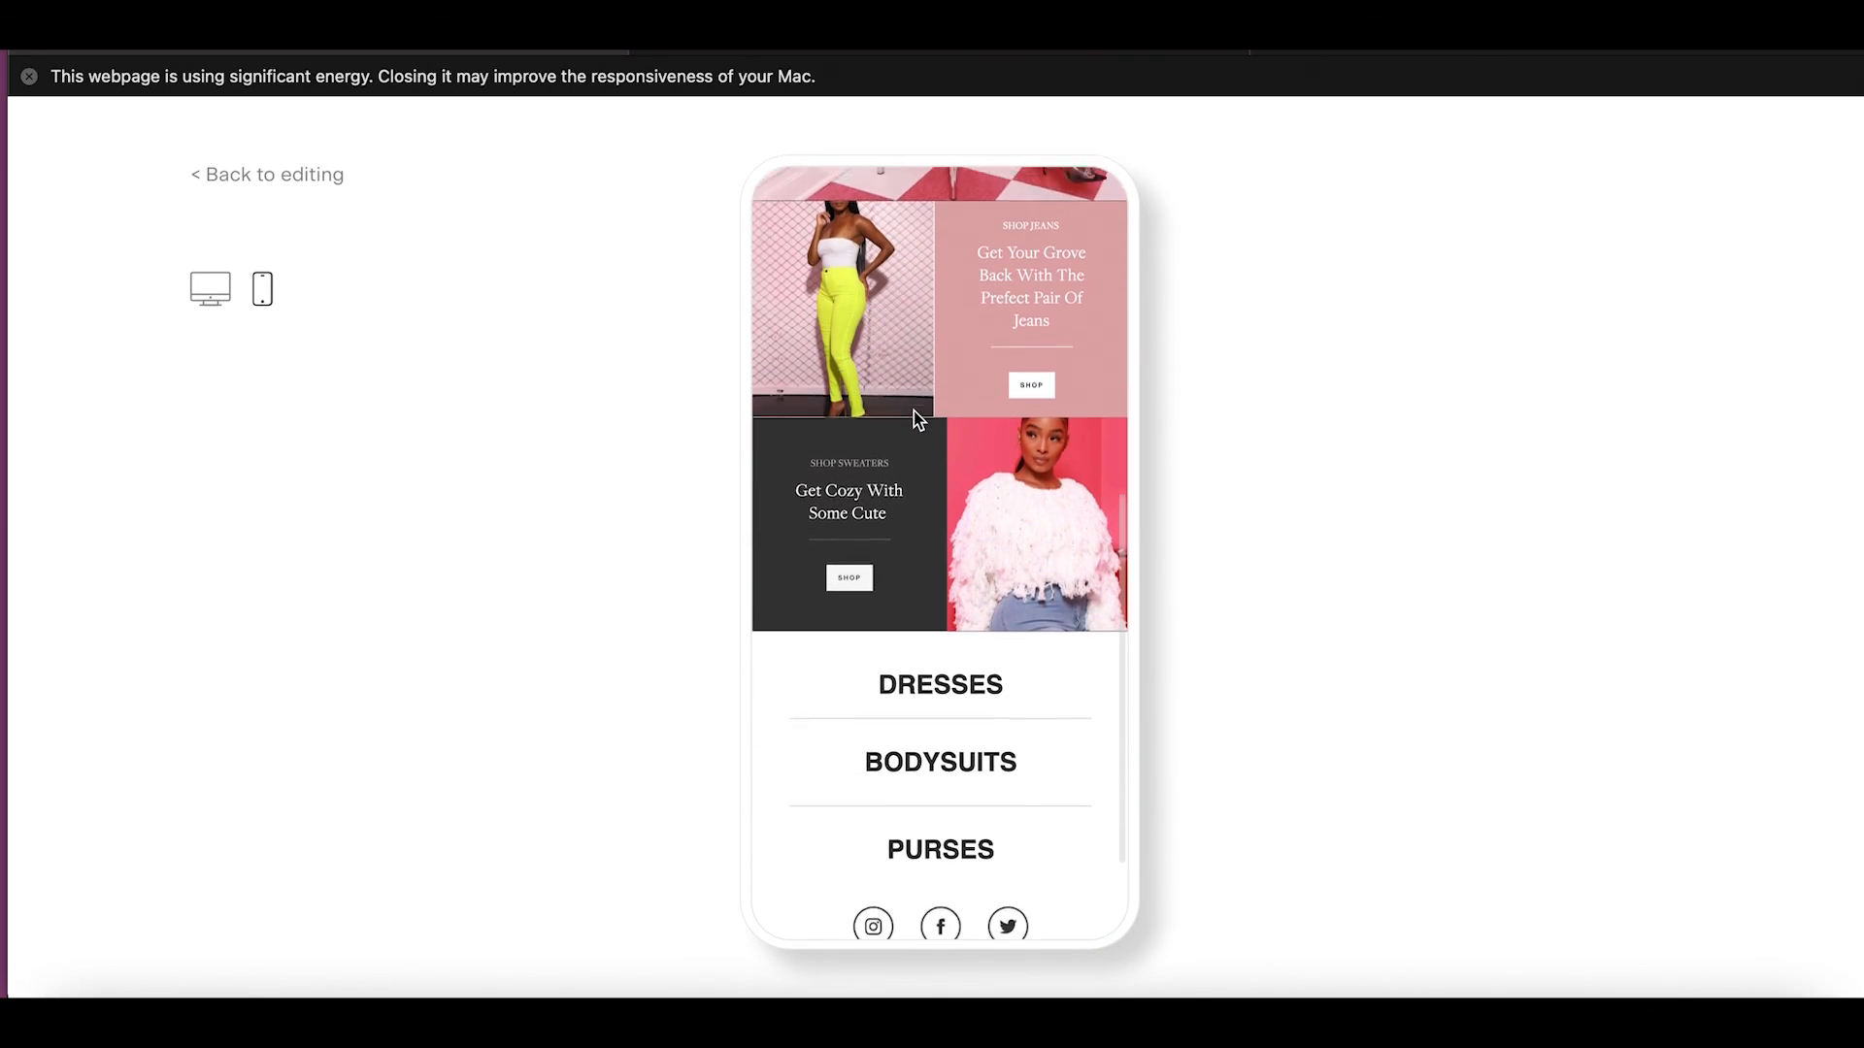
scroll(913, 411, up, 5)
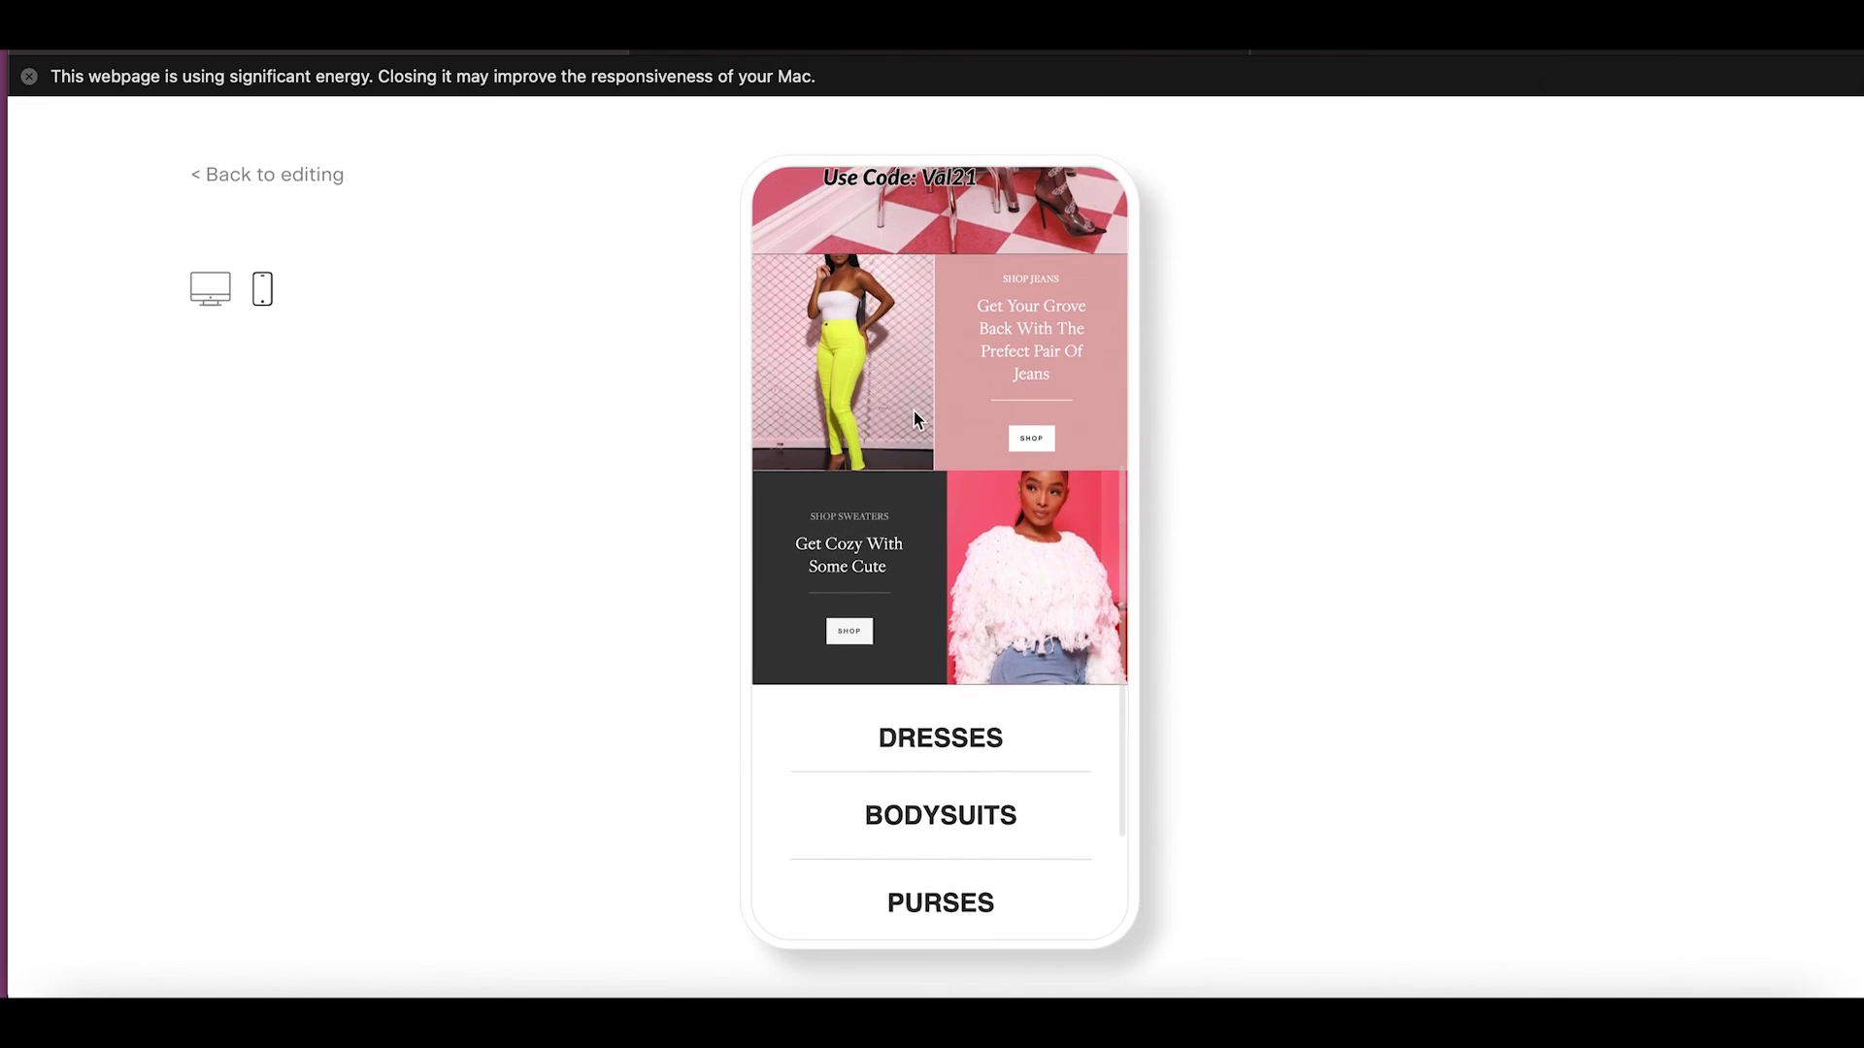
scroll(912, 409, up, 8)
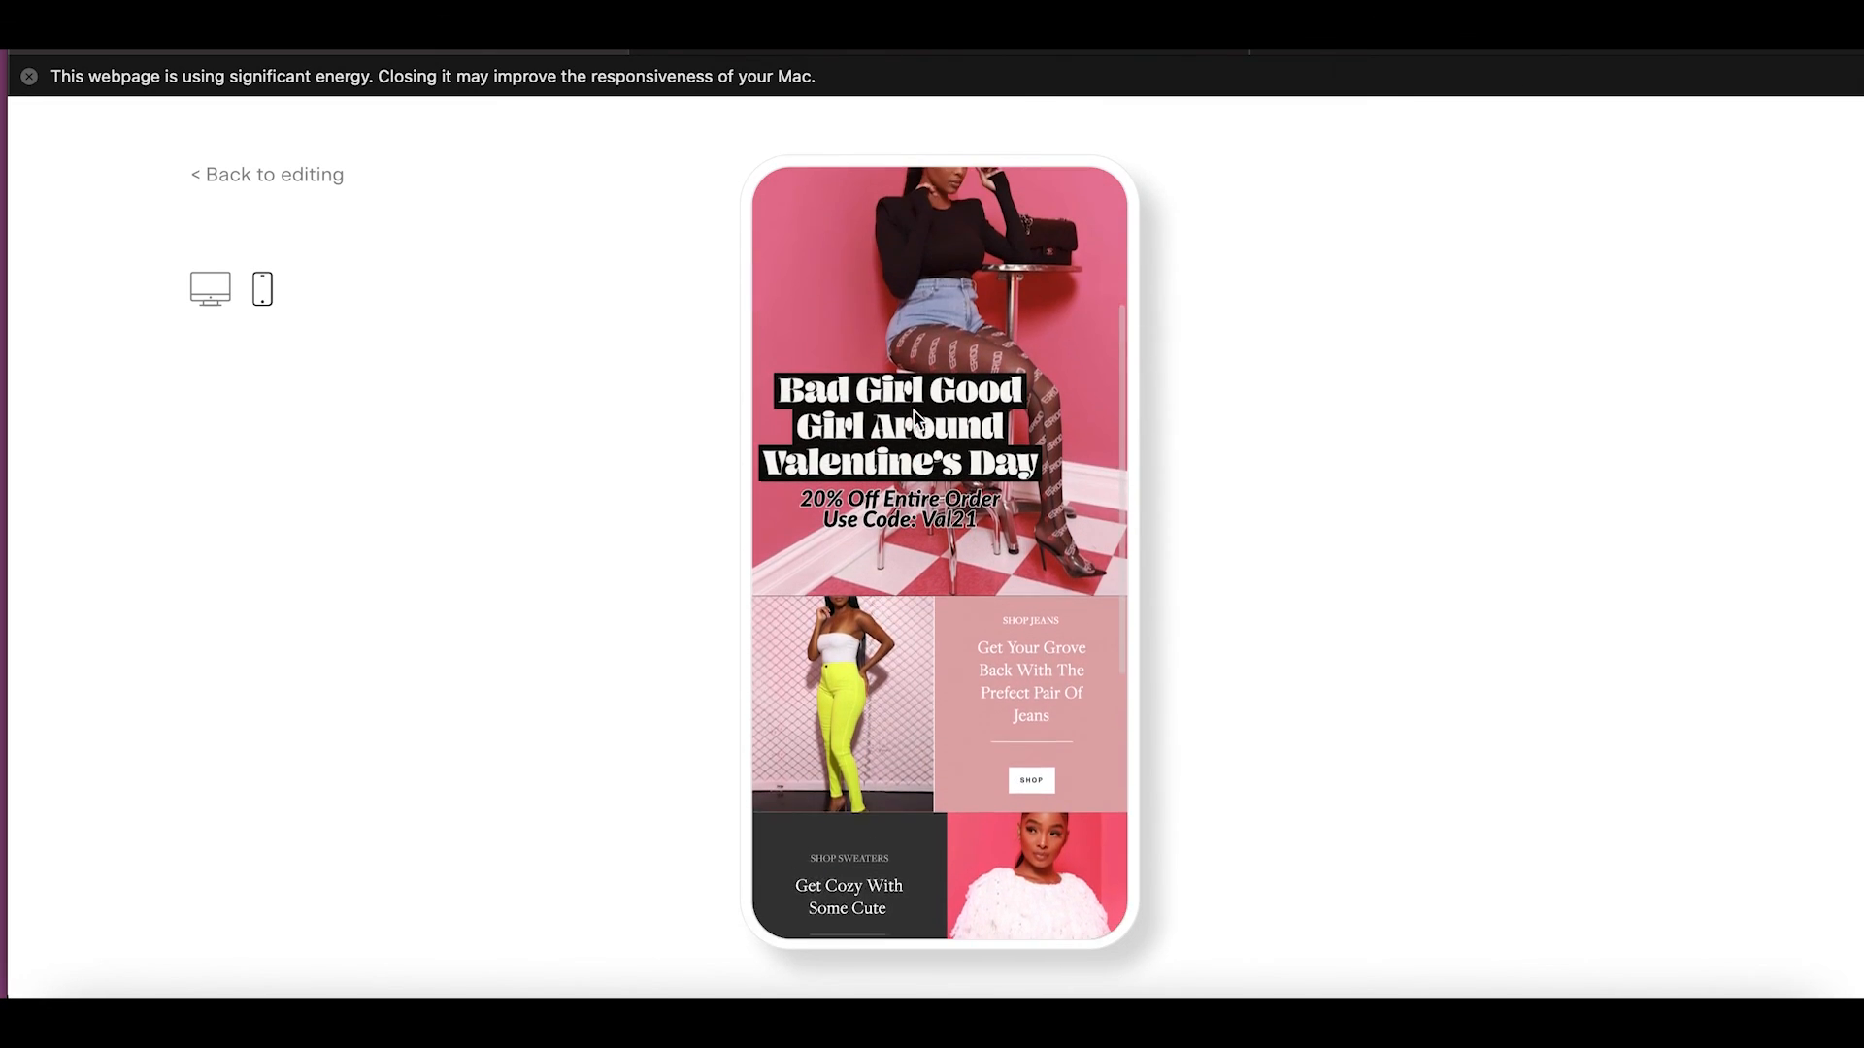
scroll(913, 410, up, 3)
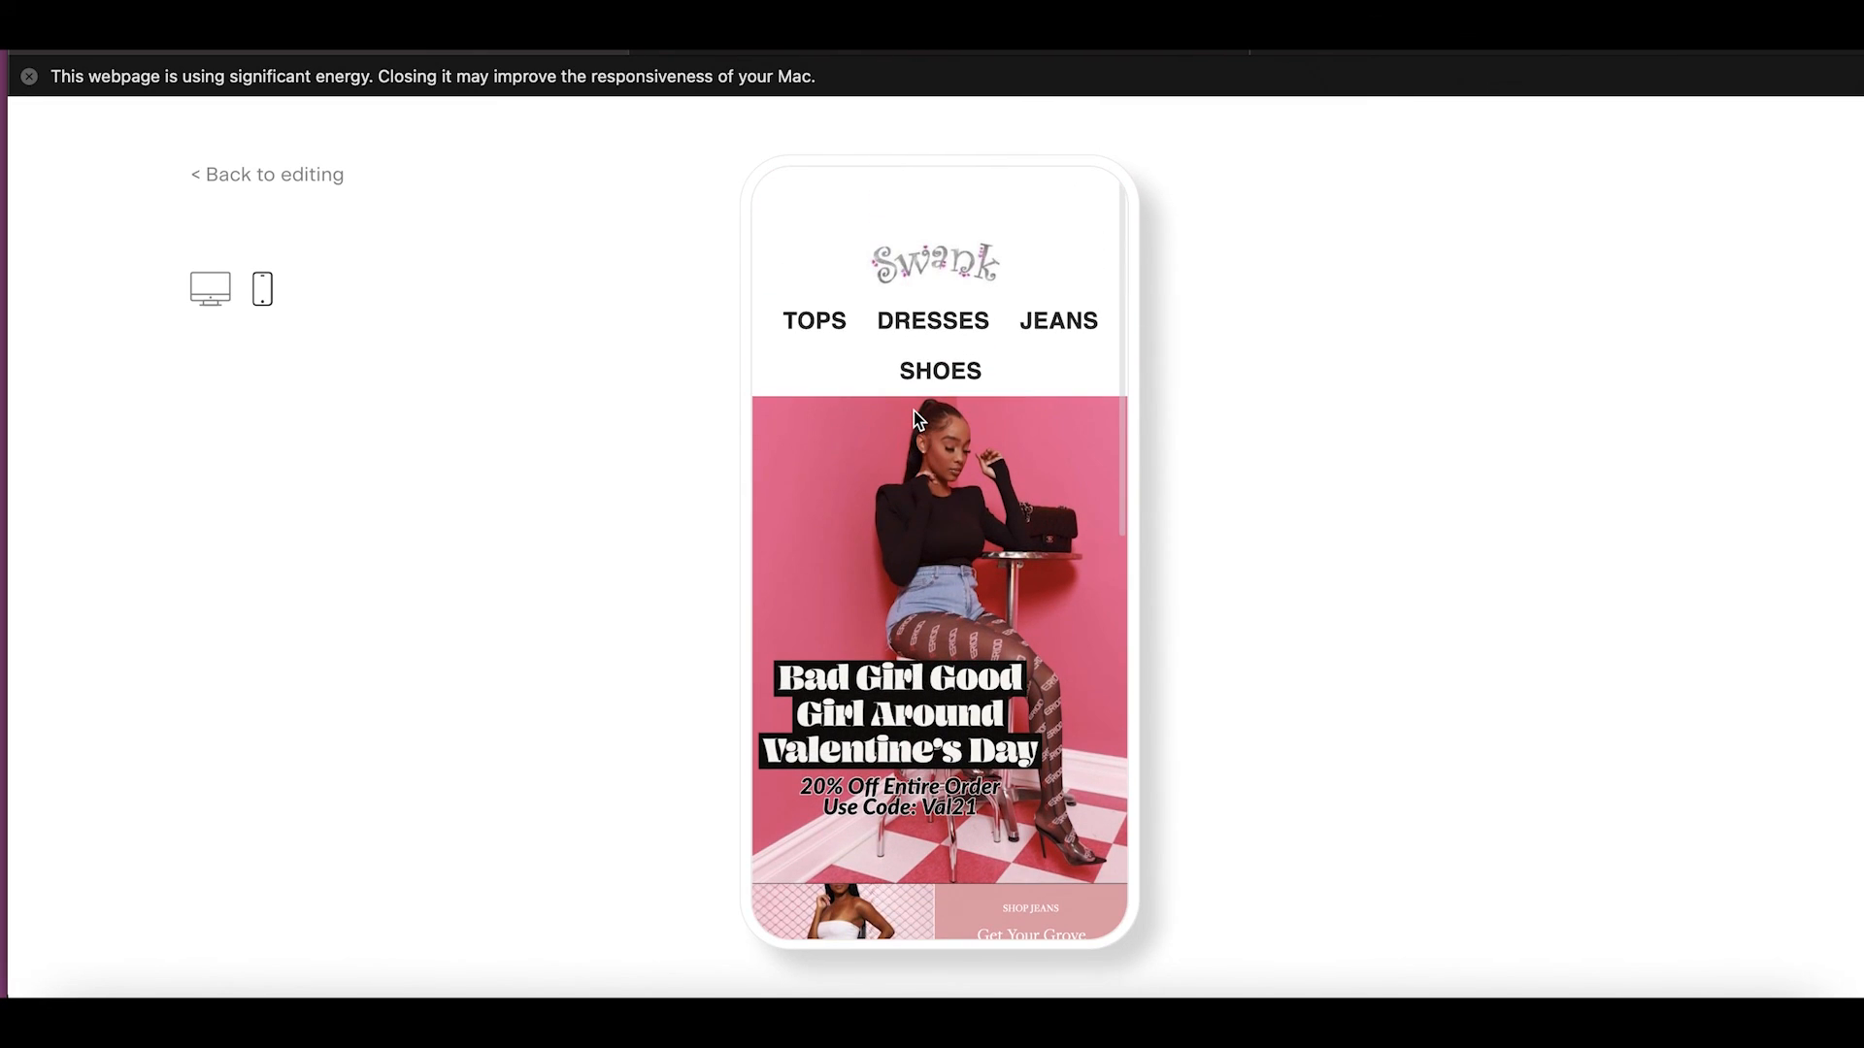